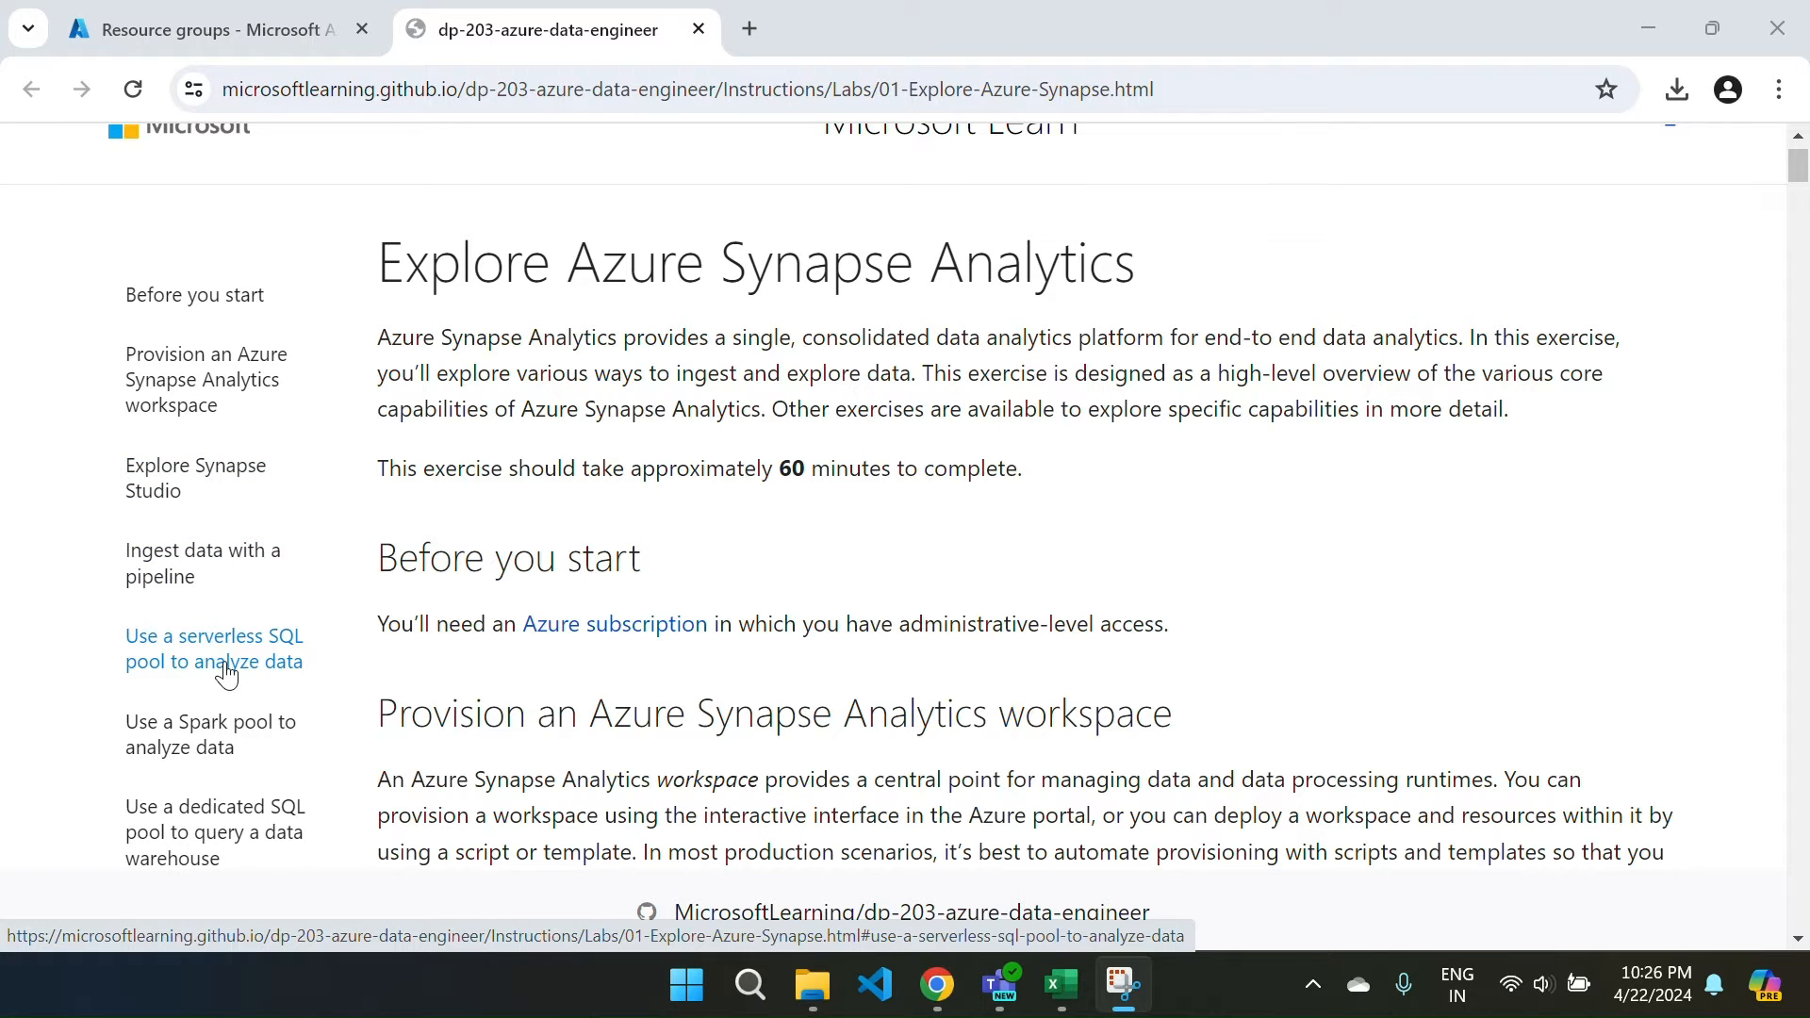
Read through the lab instructions and copy the repository clone commands.
{"action": "scroll", "coordinate": [226, 674], "scroll_direction": "down", "scroll_amount": 1}
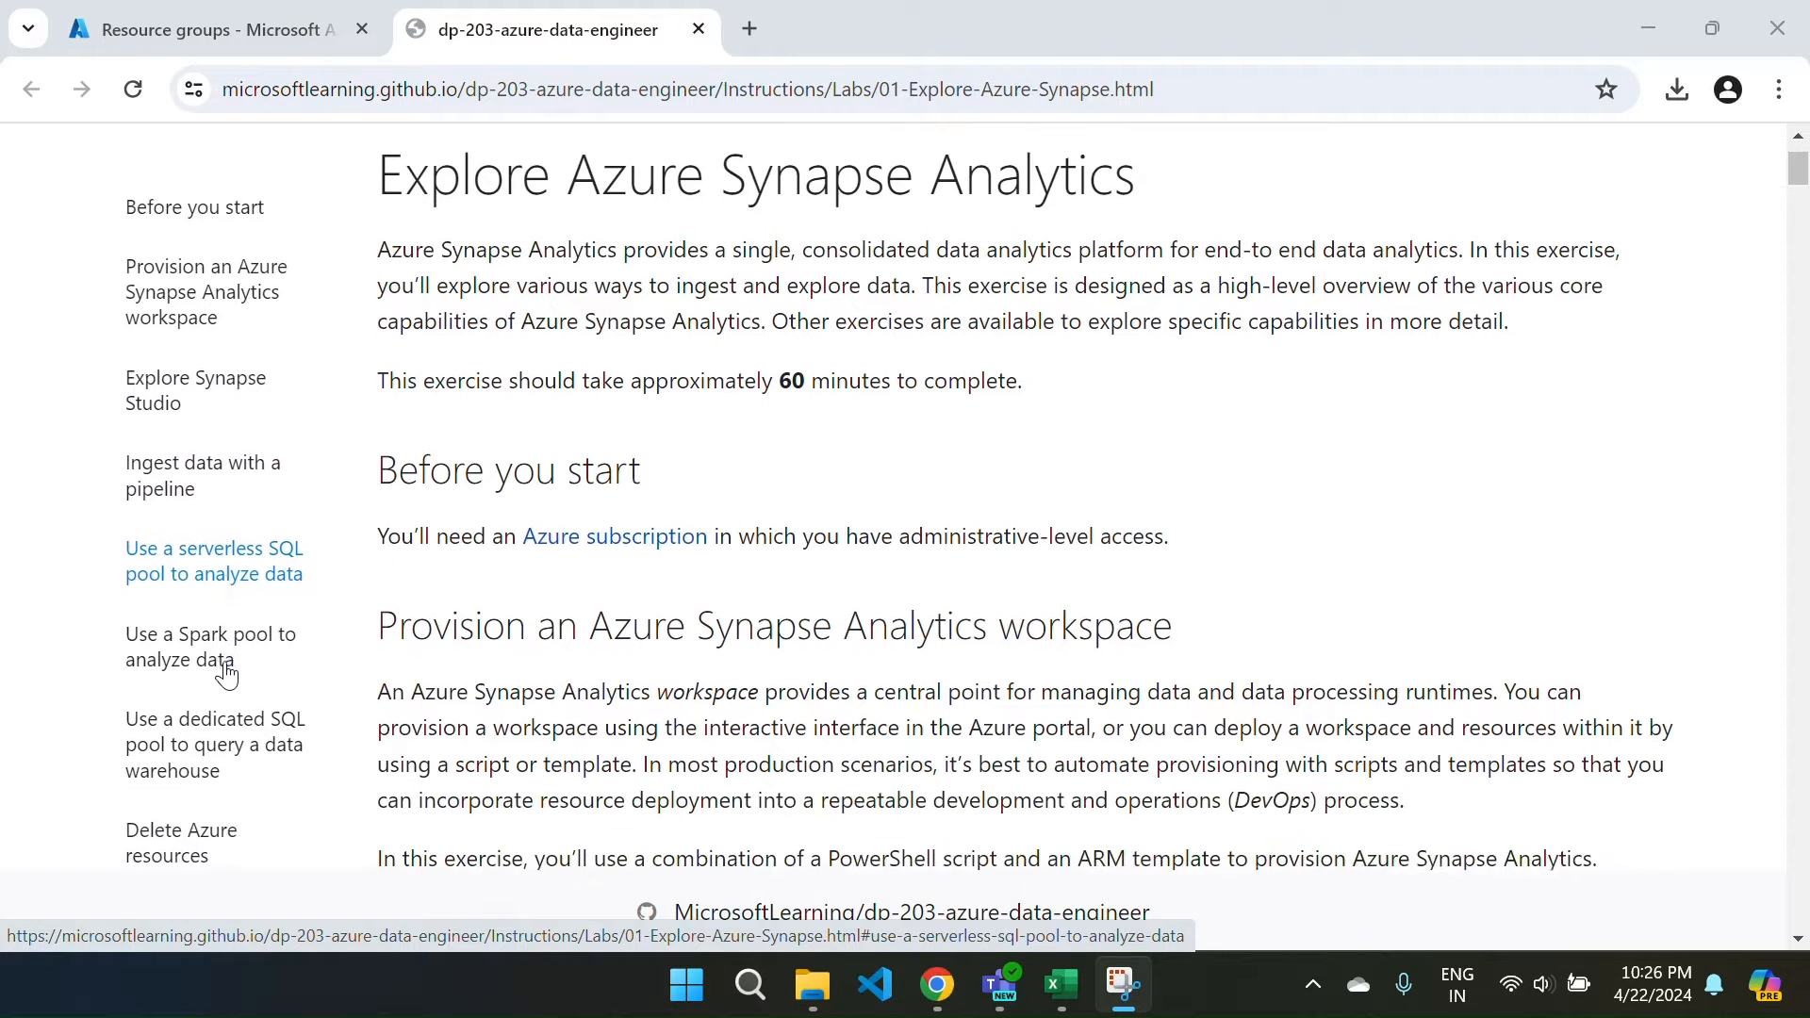
{"action": "scroll", "coordinate": [260, 659], "scroll_direction": "down", "scroll_amount": 1}
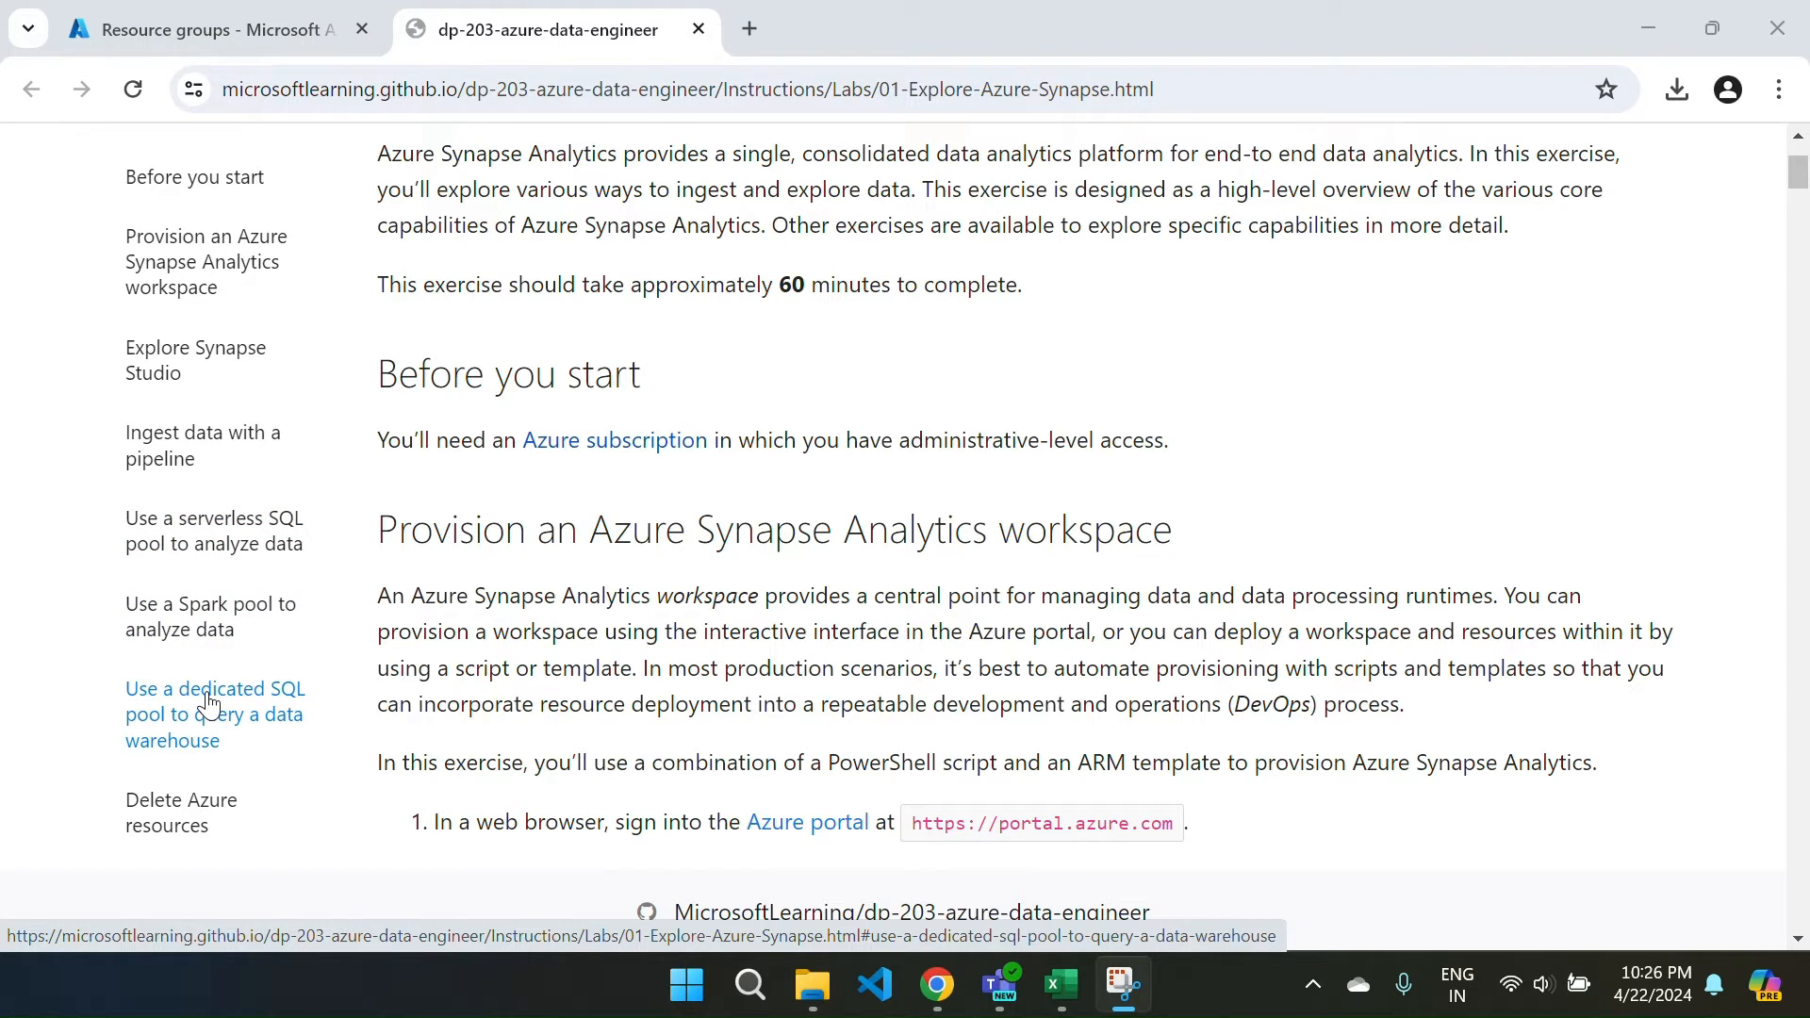
{"action": "scroll", "coordinate": [622, 568], "scroll_direction": "up", "scroll_amount": 2}
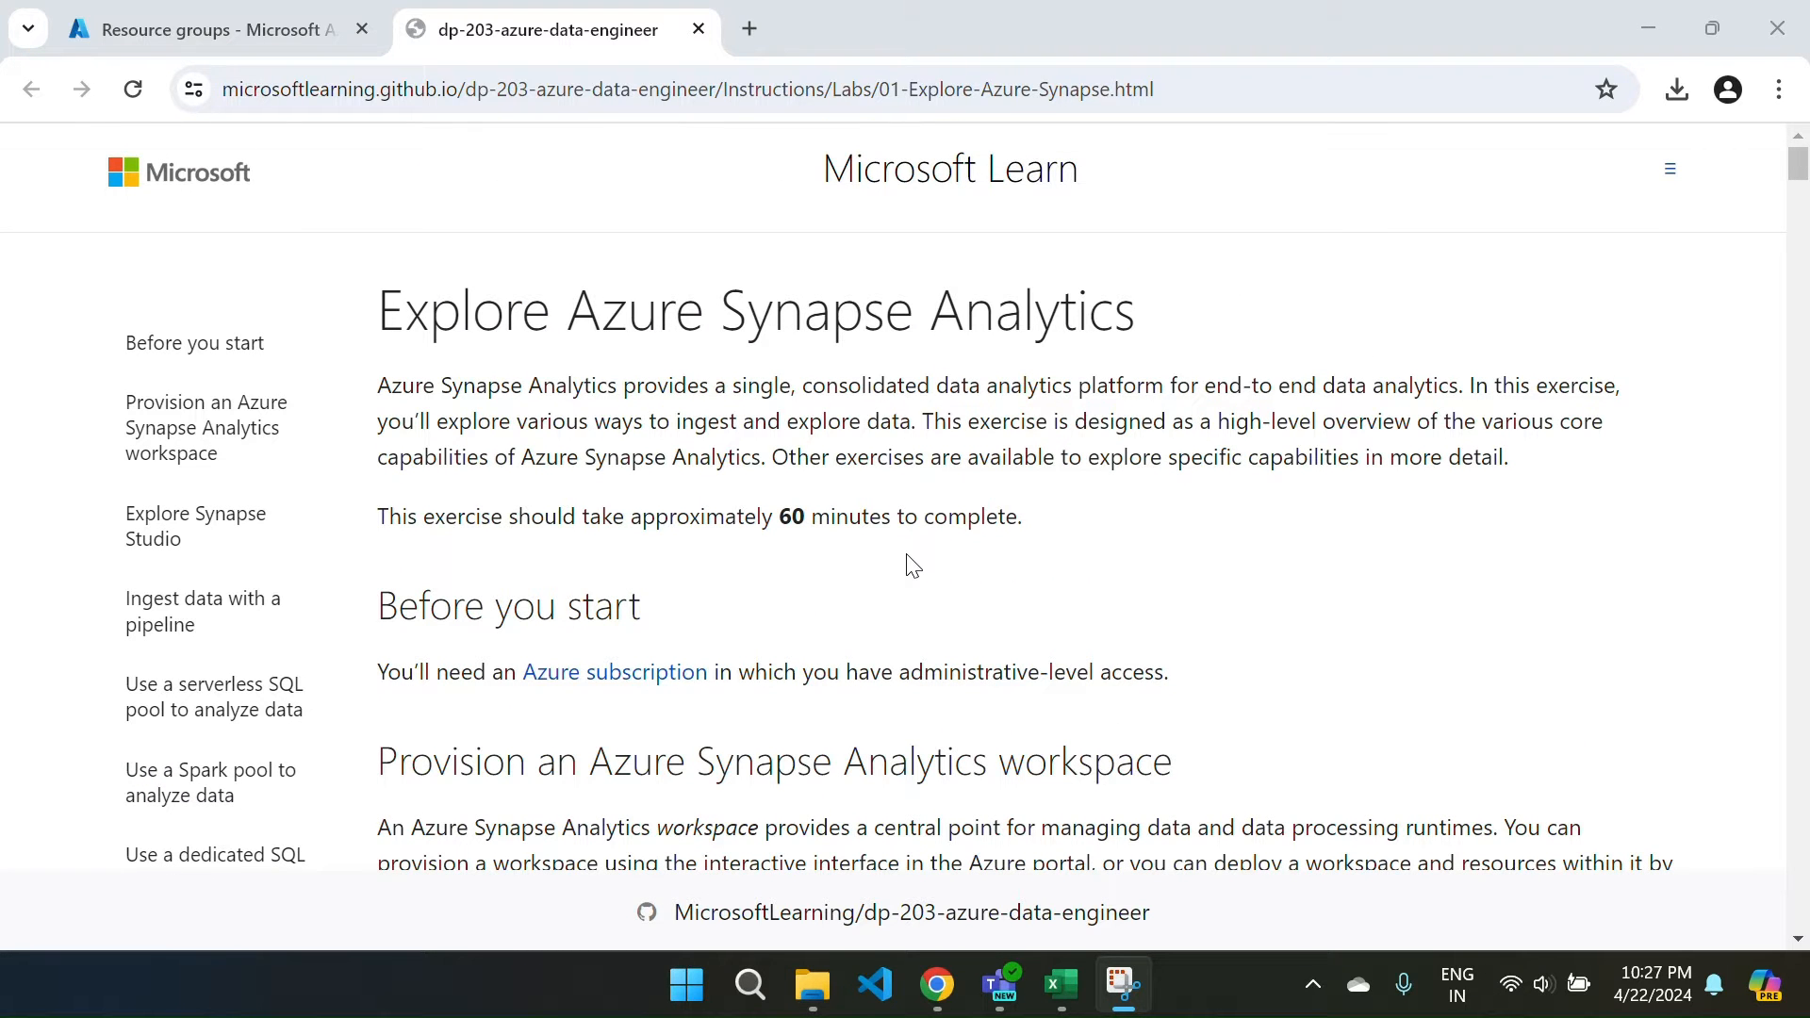
{"action": "scroll", "coordinate": [911, 566], "scroll_direction": "down", "scroll_amount": 1}
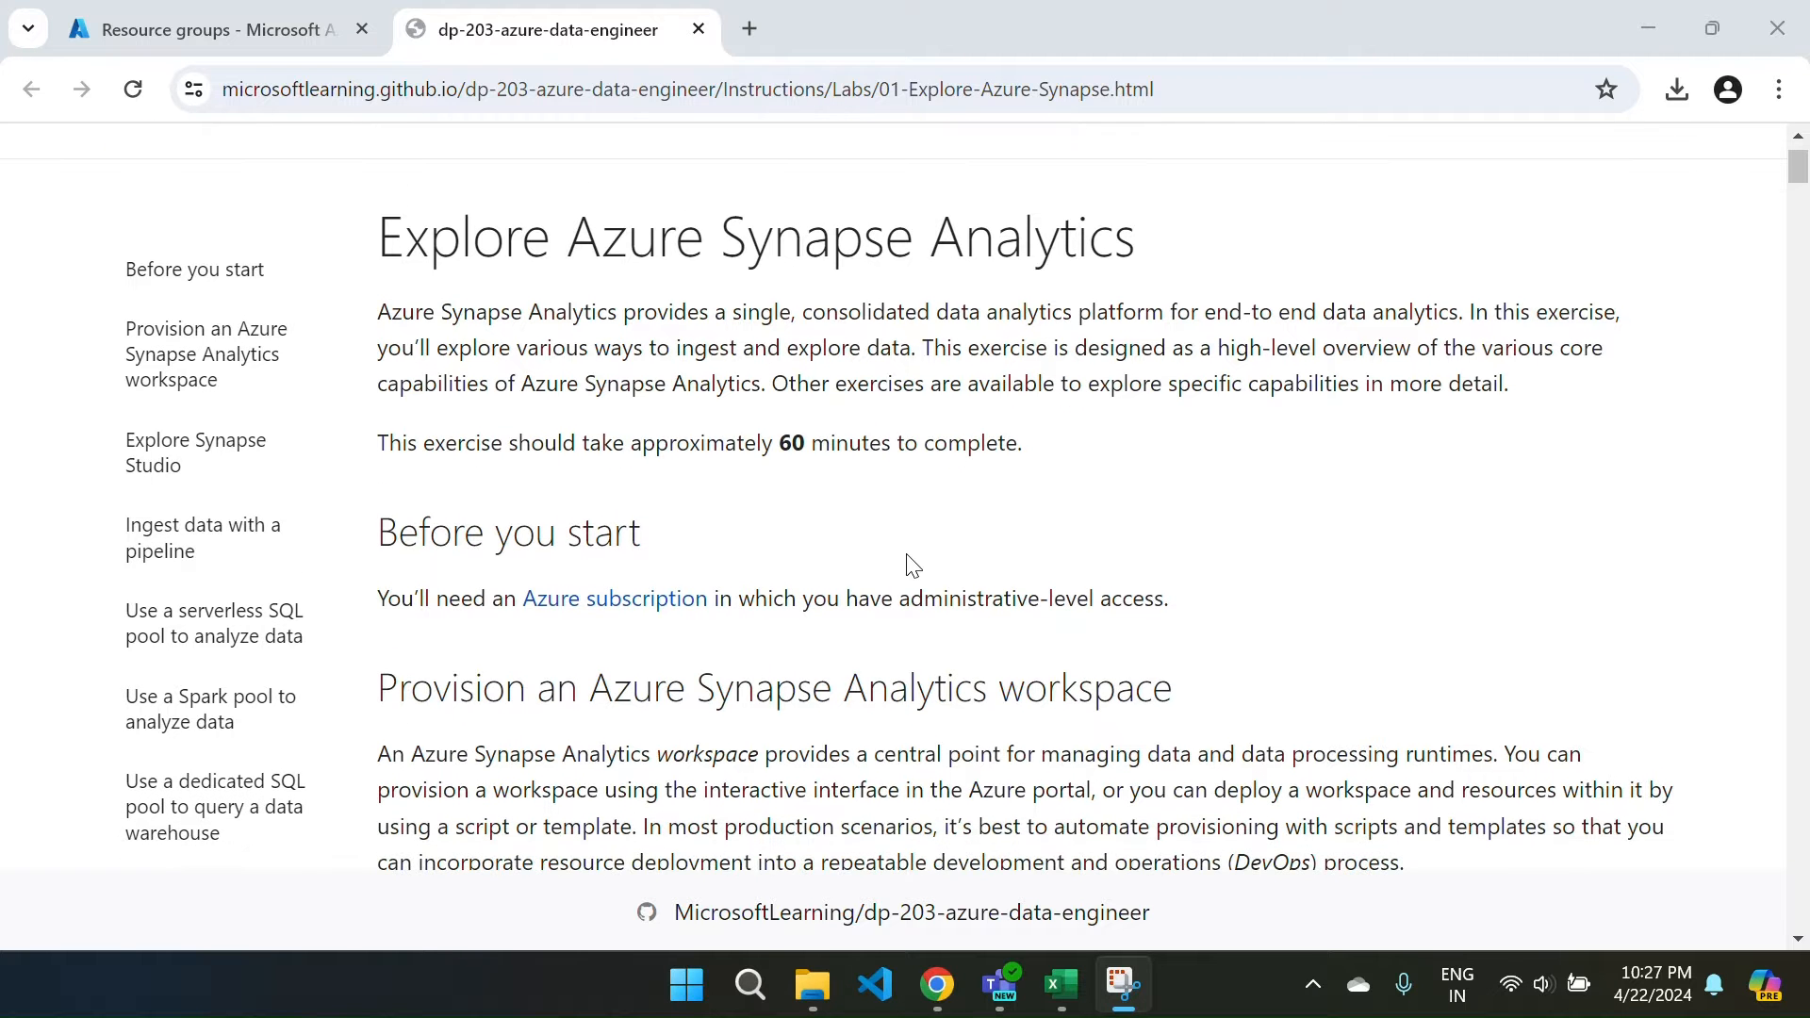
{"action": "scroll", "coordinate": [911, 566], "scroll_direction": "down", "scroll_amount": 5}
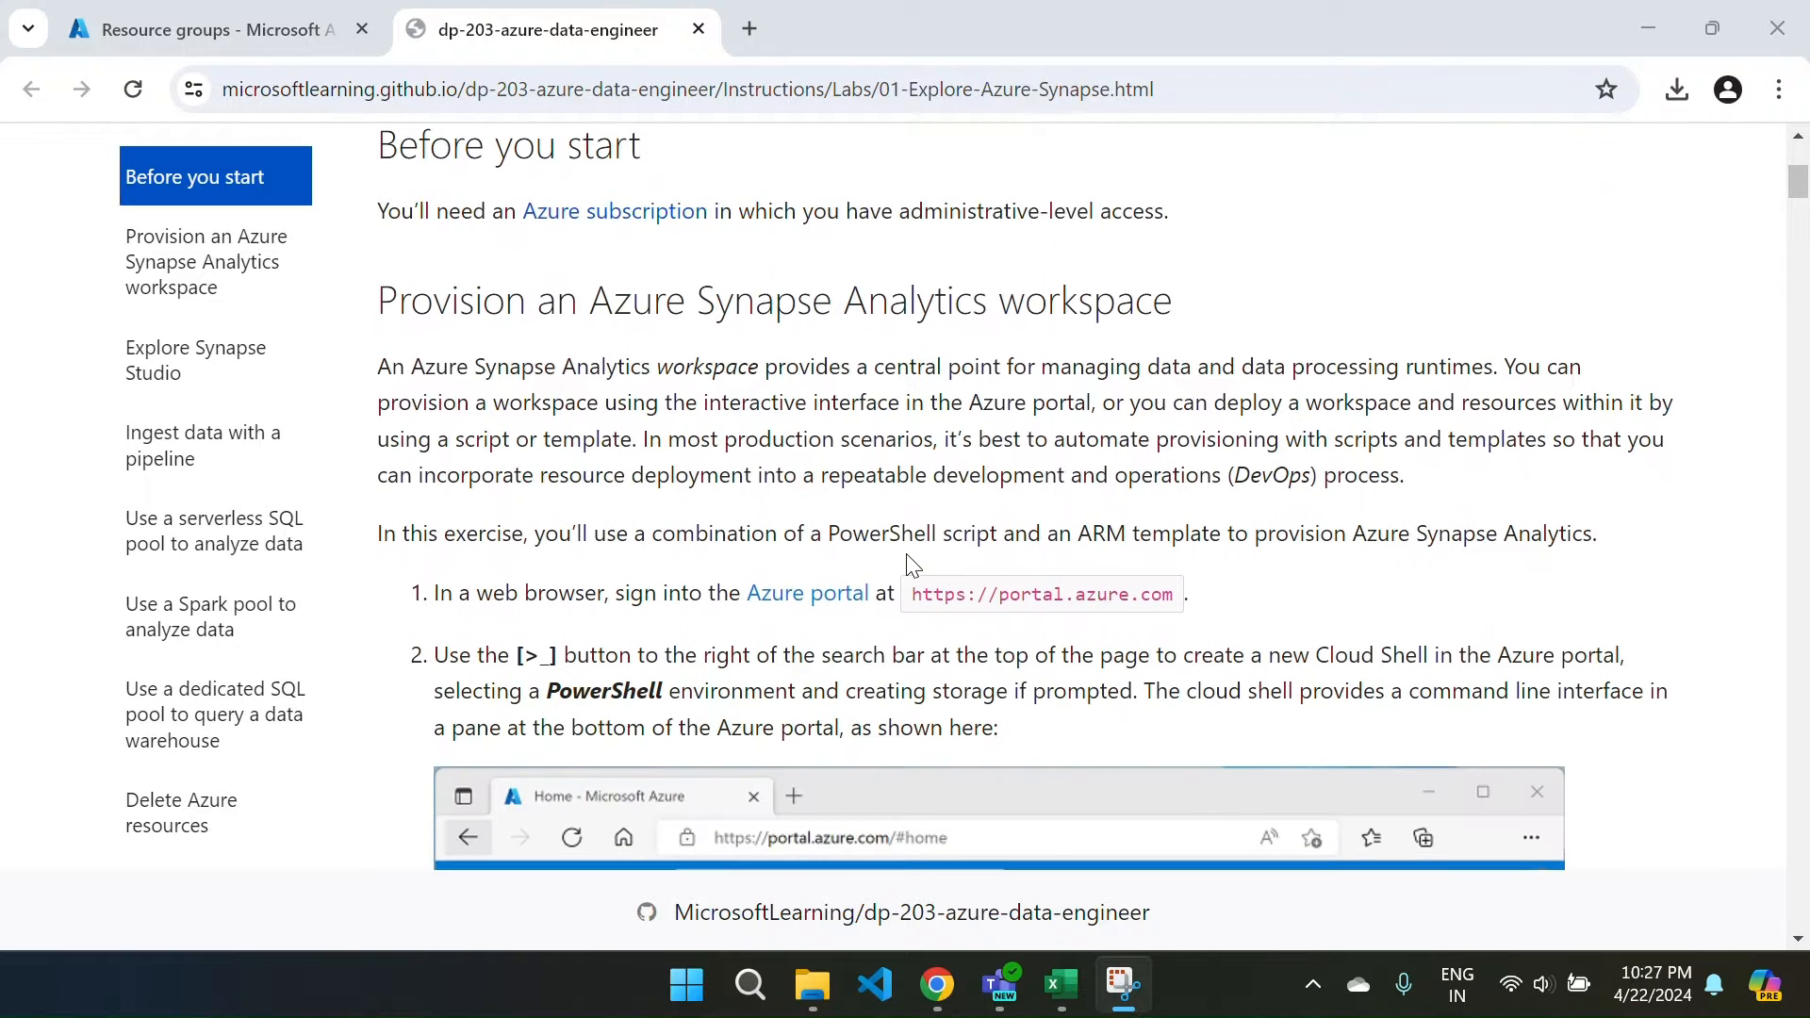
{"action": "scroll", "coordinate": [910, 564], "scroll_direction": "down", "scroll_amount": 15}
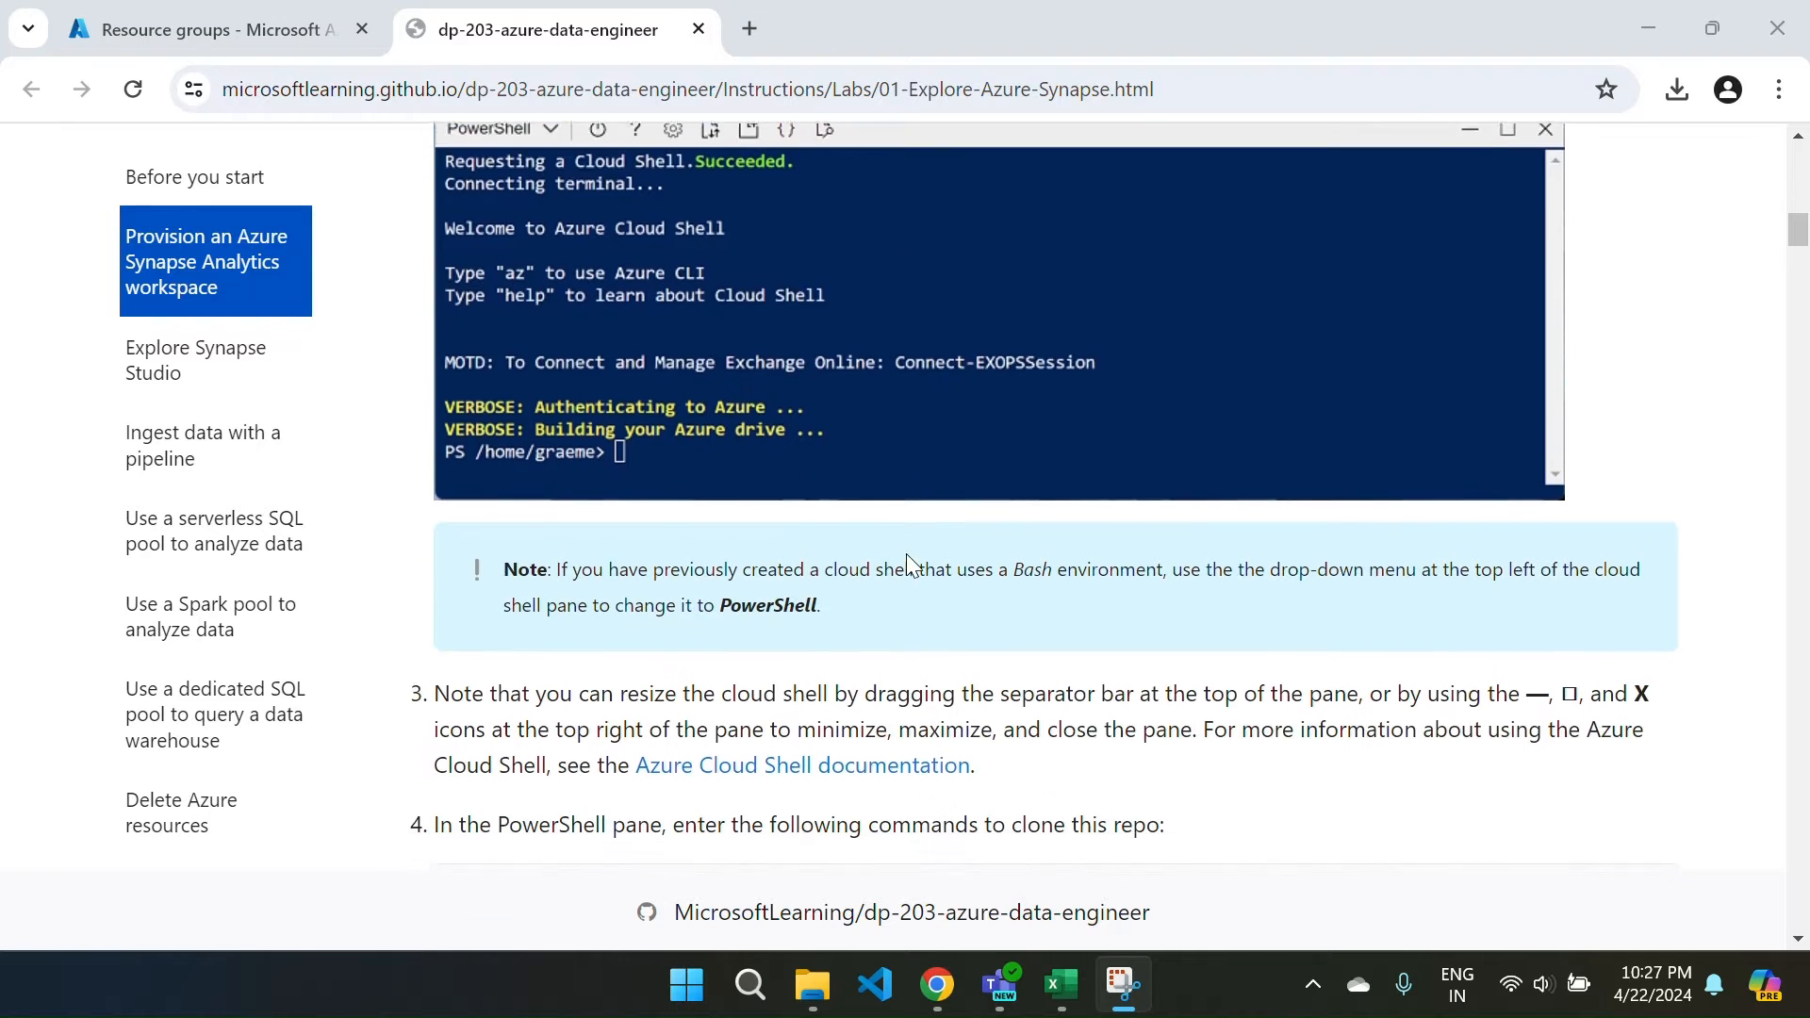
{"action": "scroll", "coordinate": [911, 566], "scroll_direction": "down", "scroll_amount": 10}
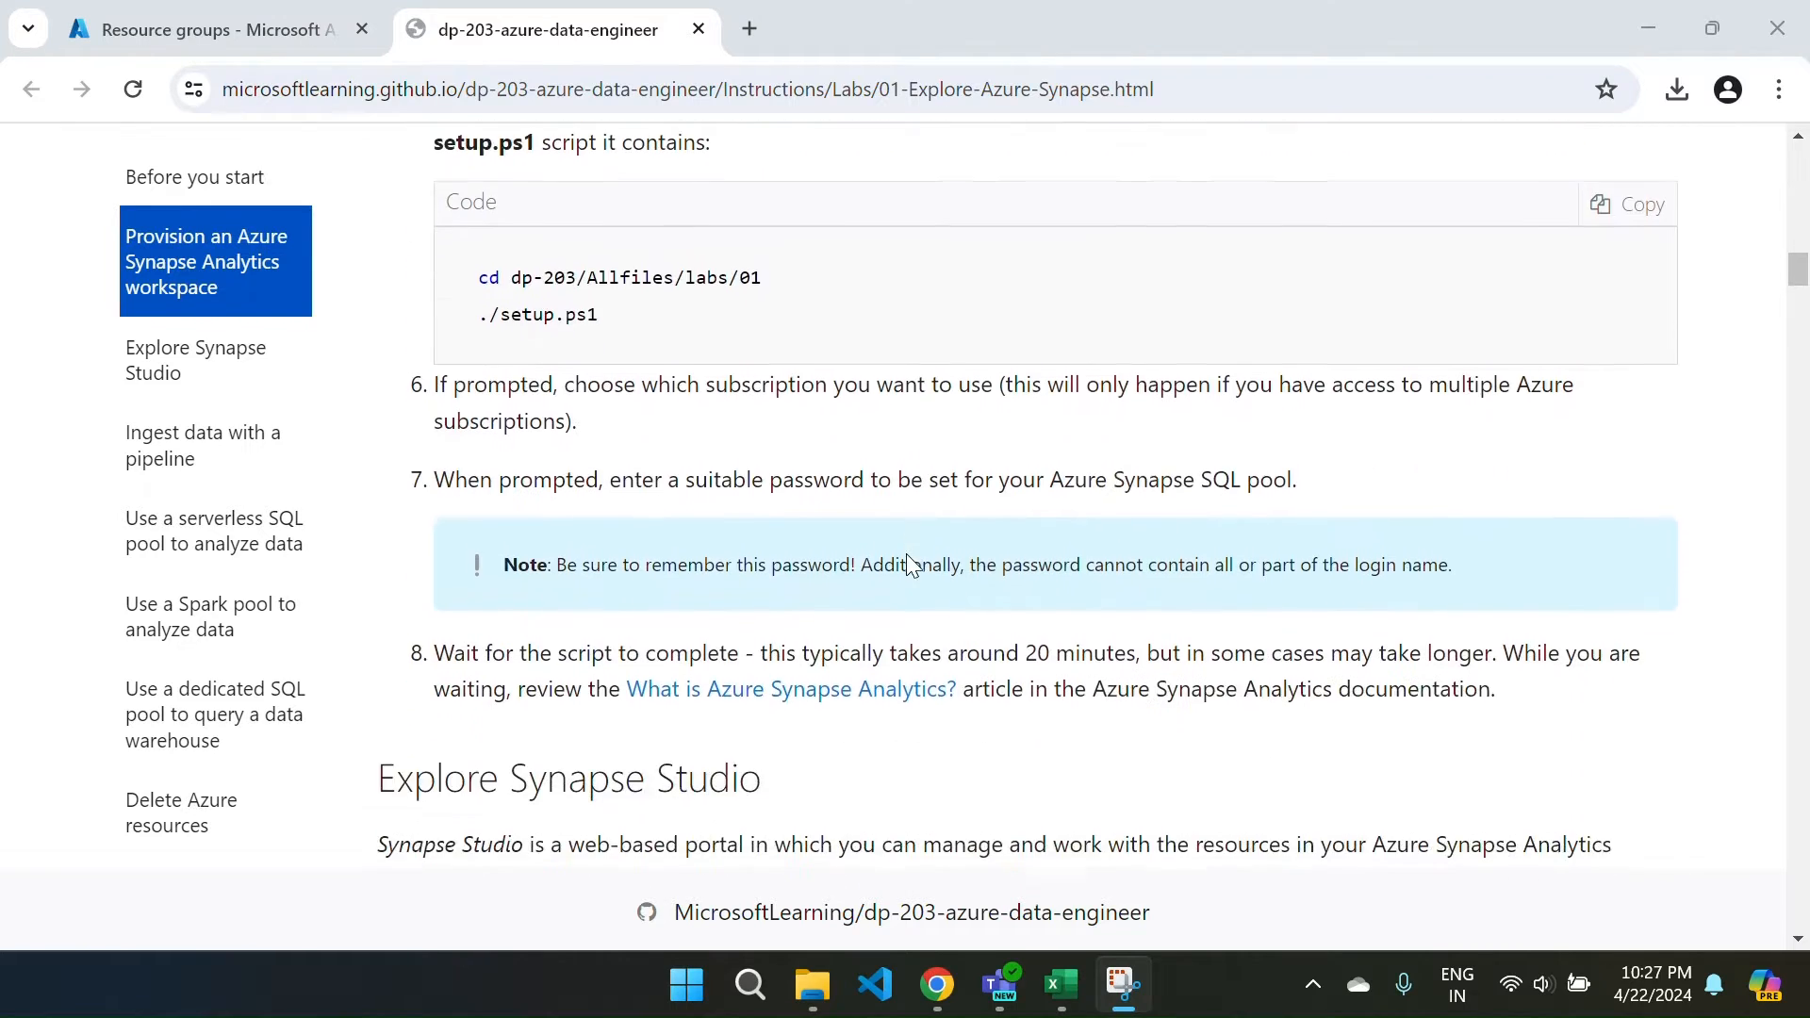
{"action": "scroll", "coordinate": [913, 566], "scroll_direction": "down", "scroll_amount": 4}
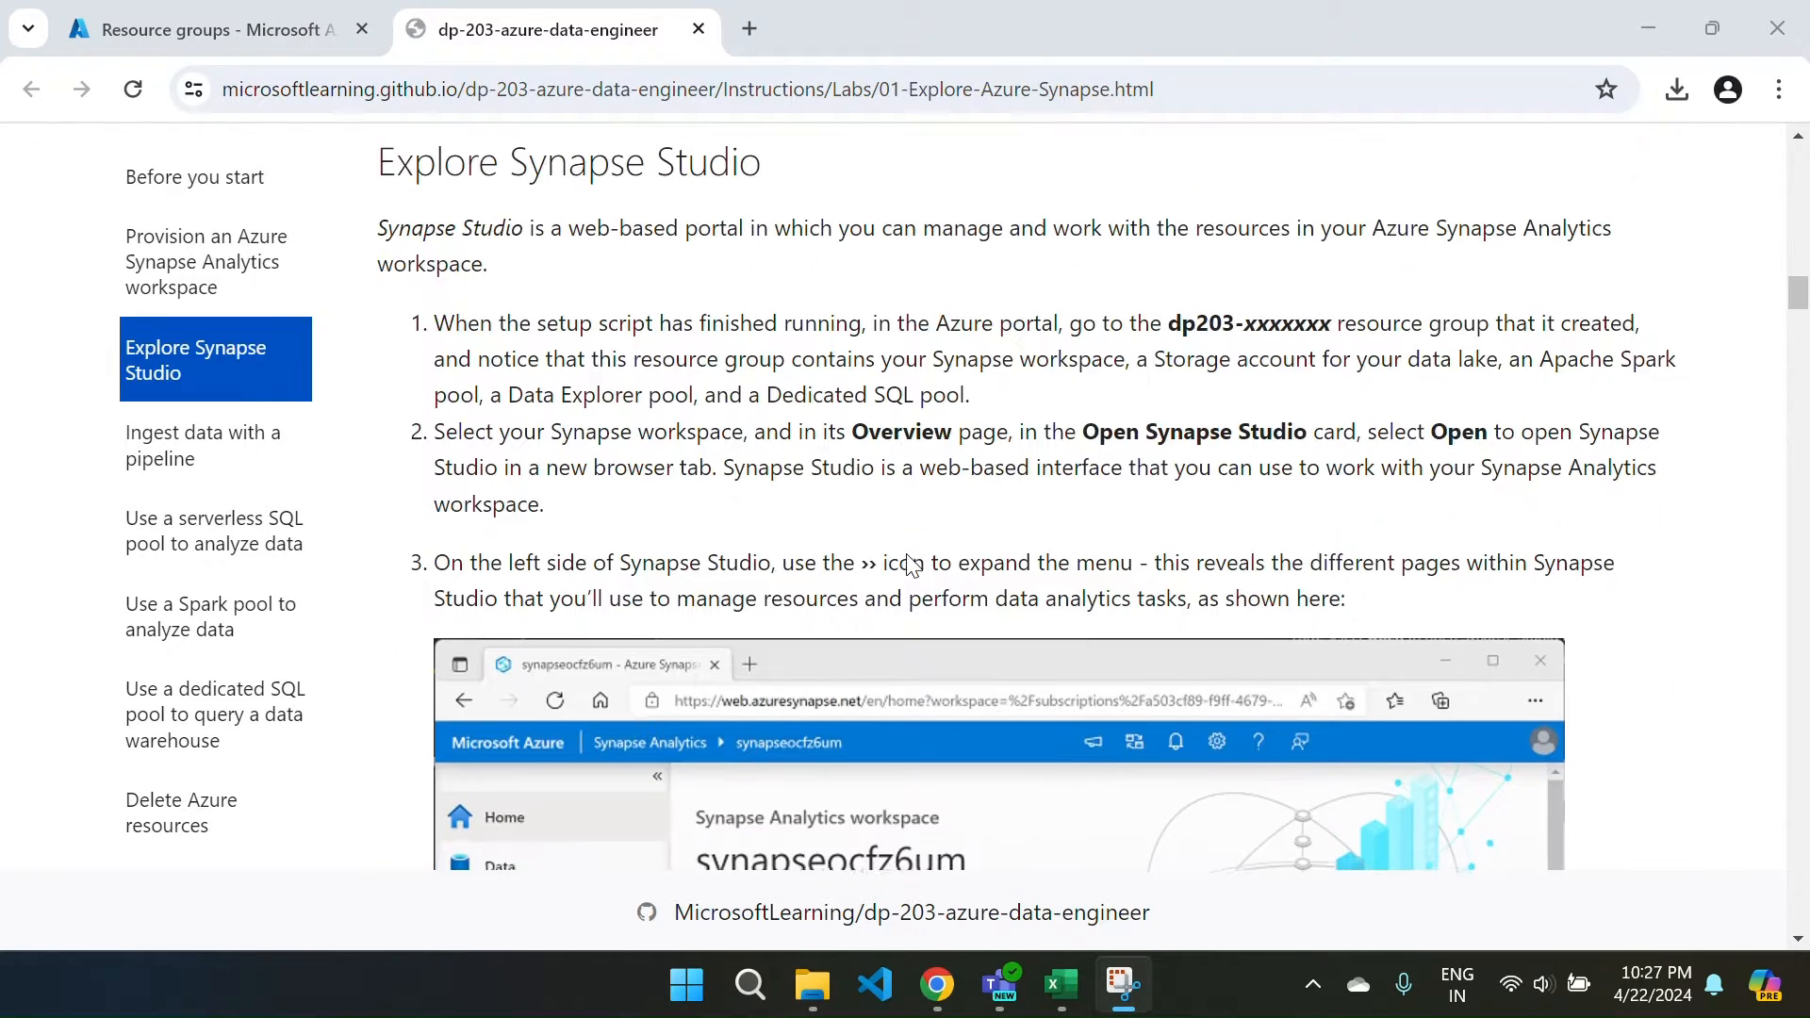
{"action": "scroll", "coordinate": [911, 564], "scroll_direction": "down", "scroll_amount": 13}
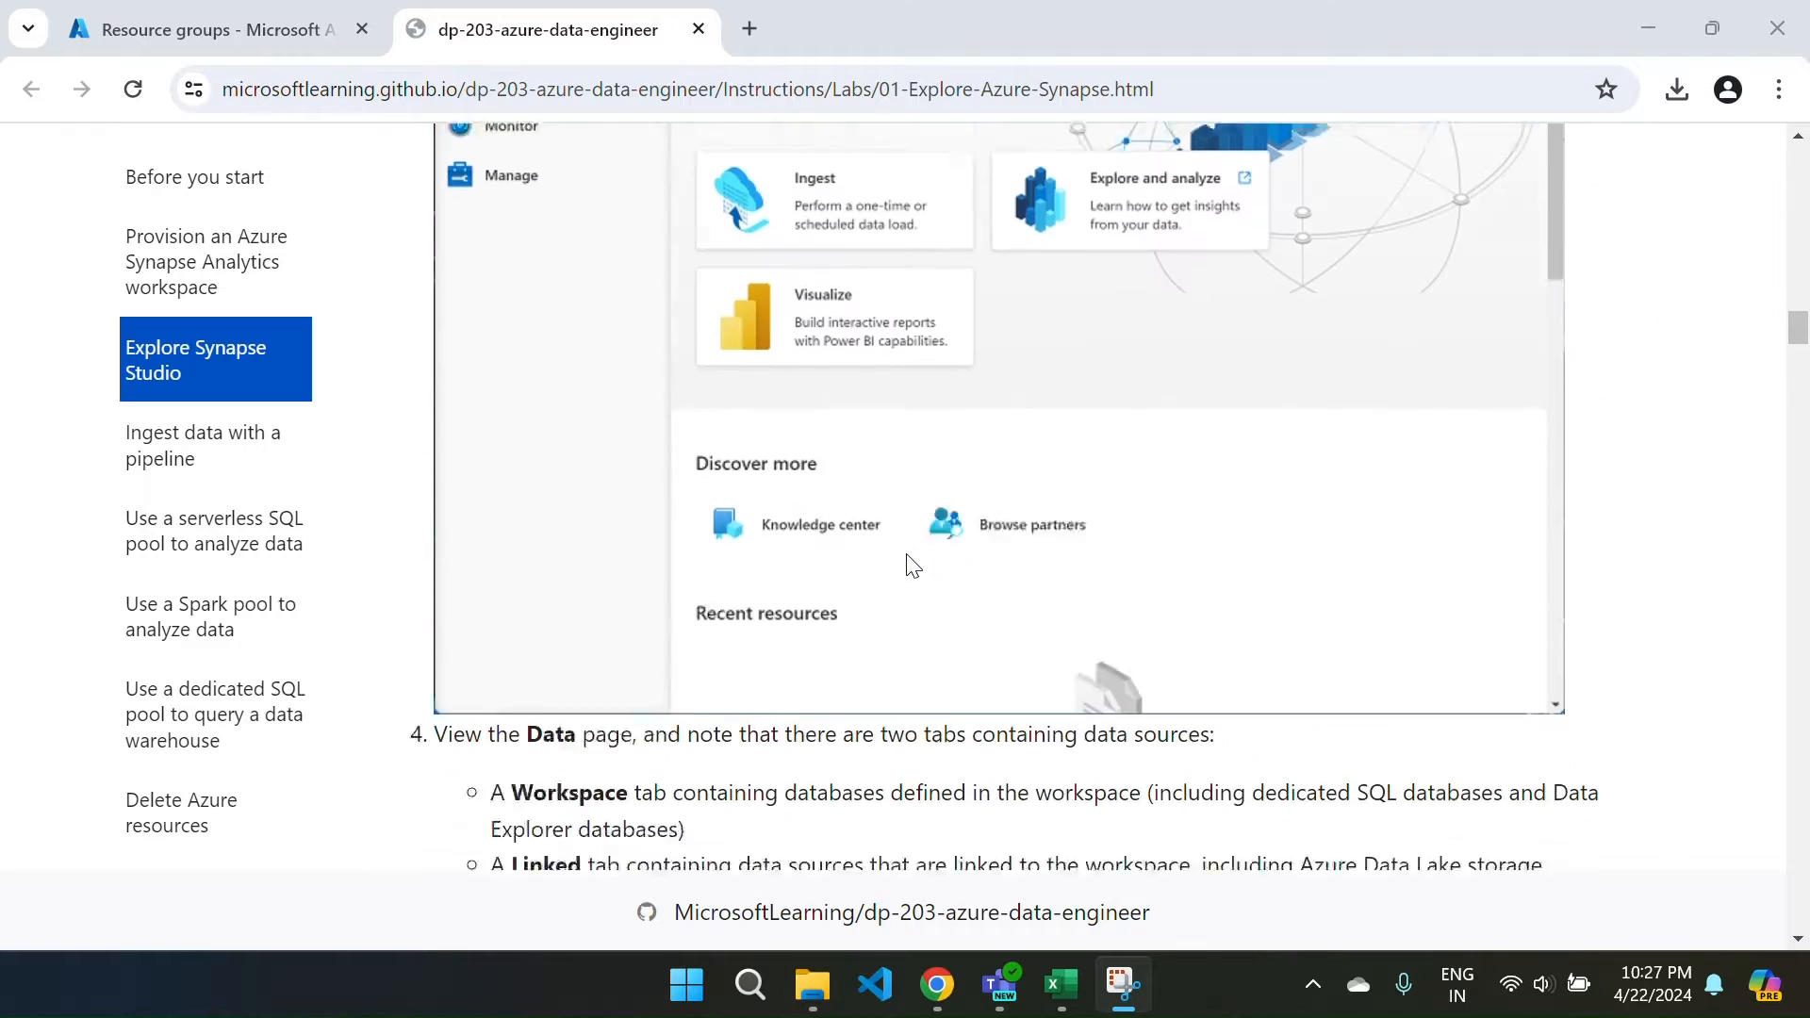
{"action": "scroll", "coordinate": [907, 552], "scroll_direction": "down", "scroll_amount": 12}
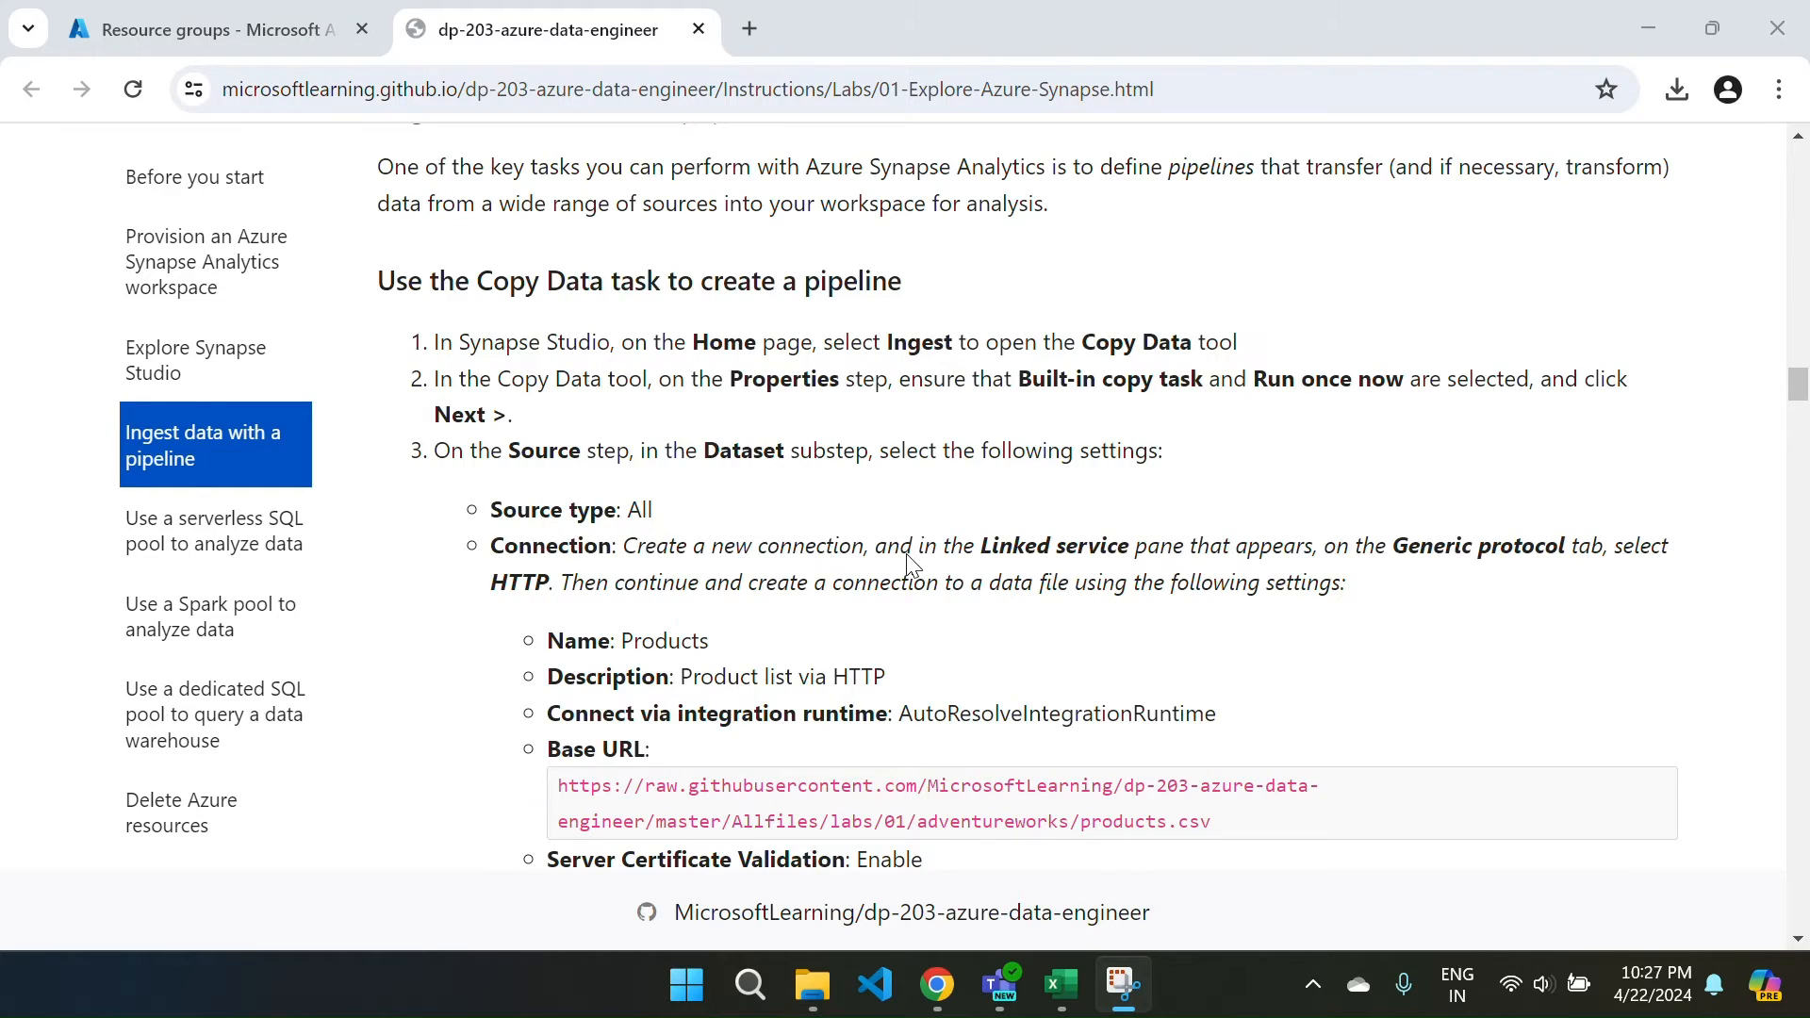
{"action": "scroll", "coordinate": [907, 562], "scroll_direction": "down", "scroll_amount": 13}
{"action": "scroll", "coordinate": [911, 564], "scroll_direction": "down", "scroll_amount": 16}
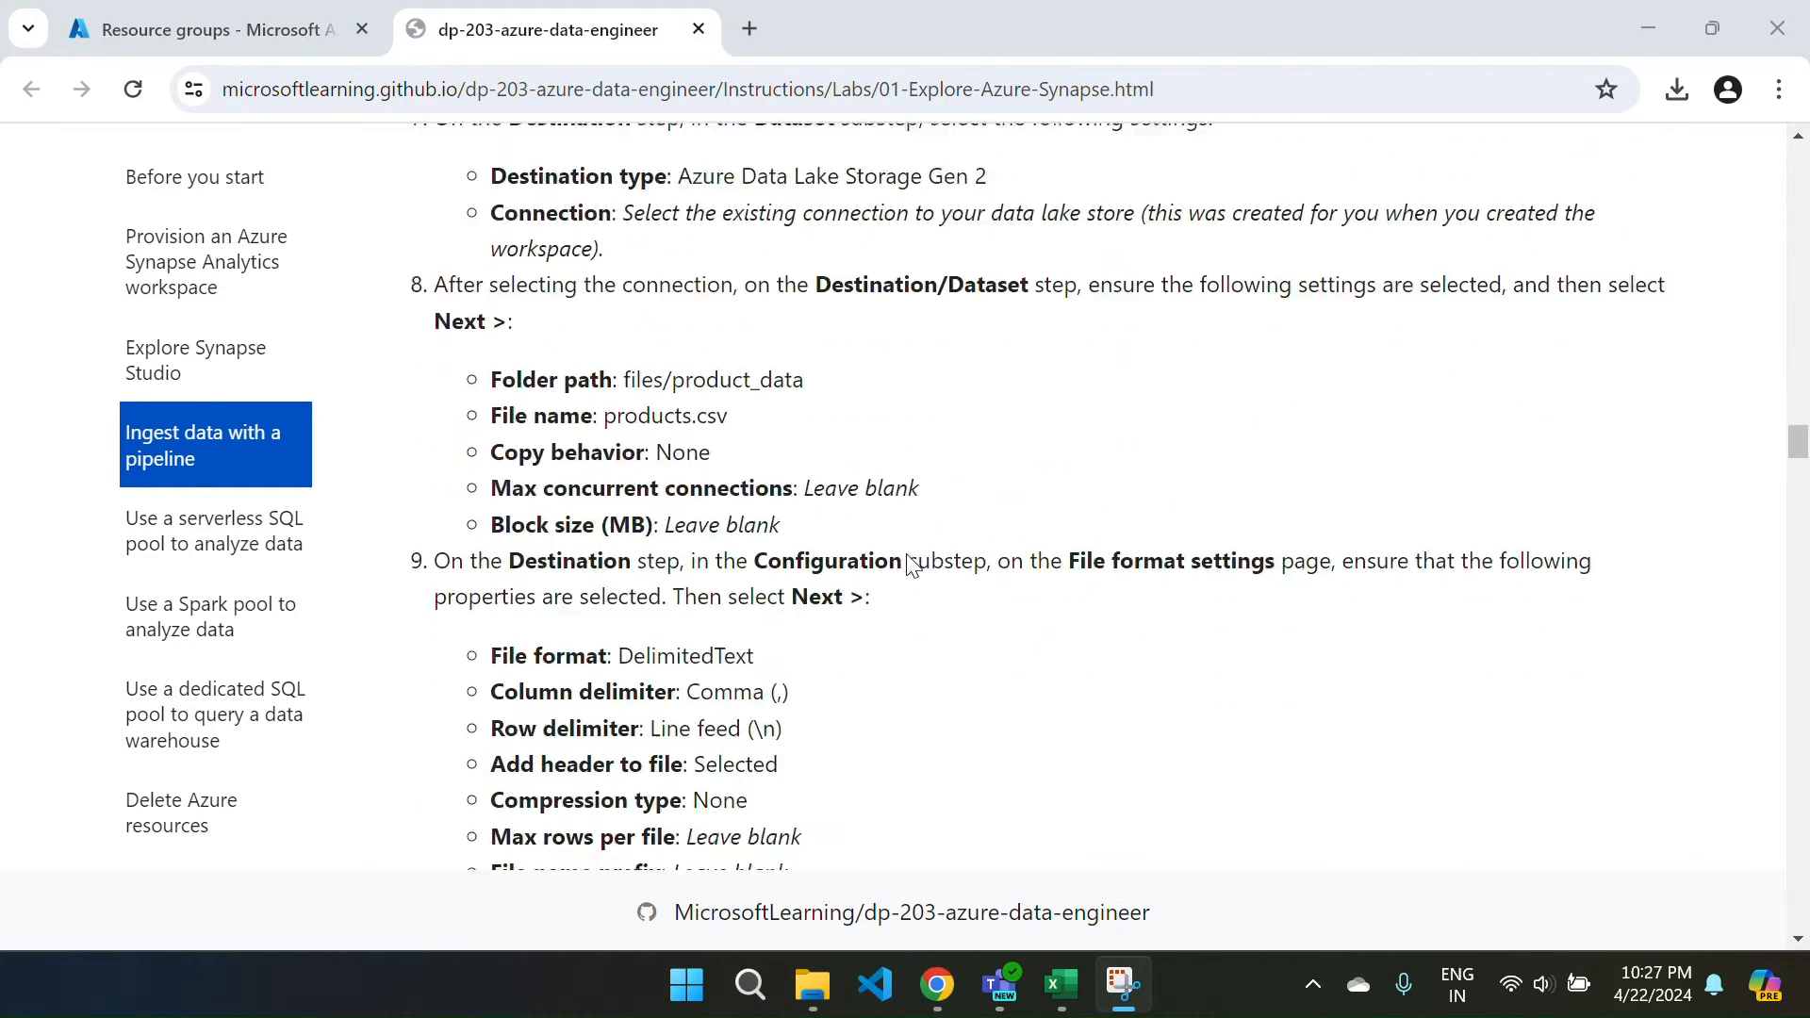
{"action": "scroll", "coordinate": [911, 564], "scroll_direction": "down", "scroll_amount": 10}
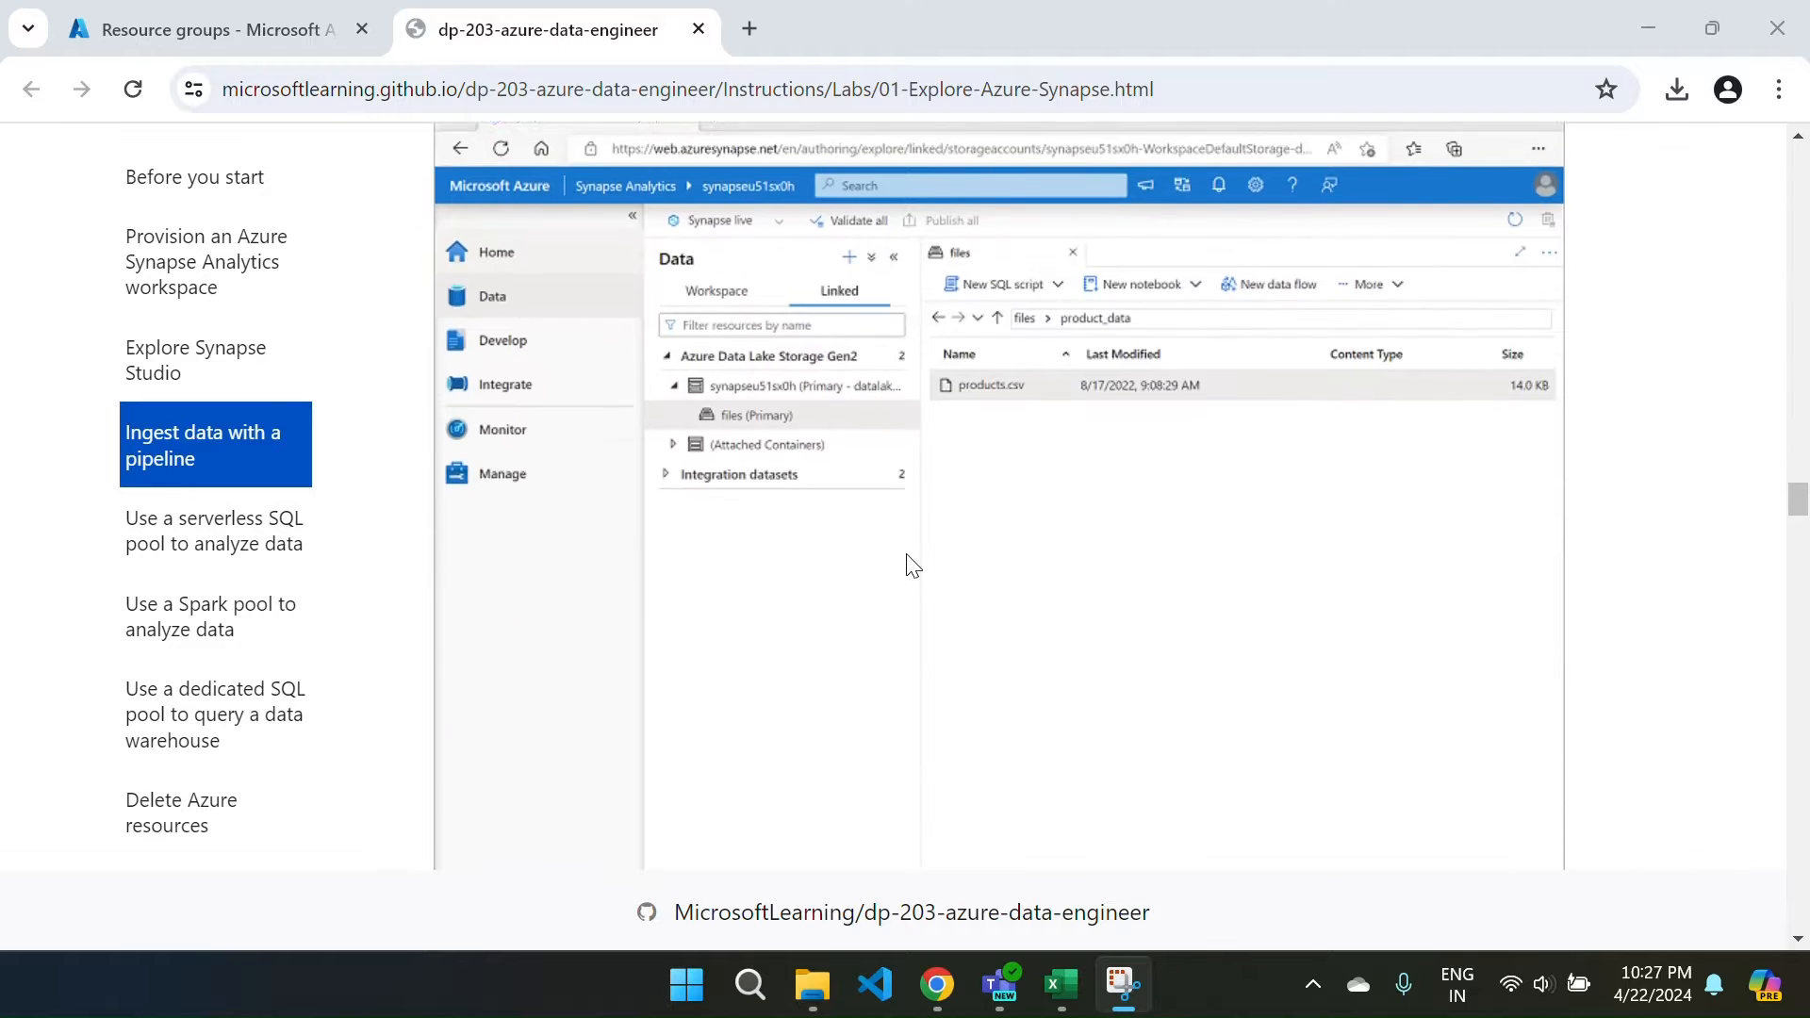
{"action": "scroll", "coordinate": [911, 563], "scroll_direction": "down", "scroll_amount": 12}
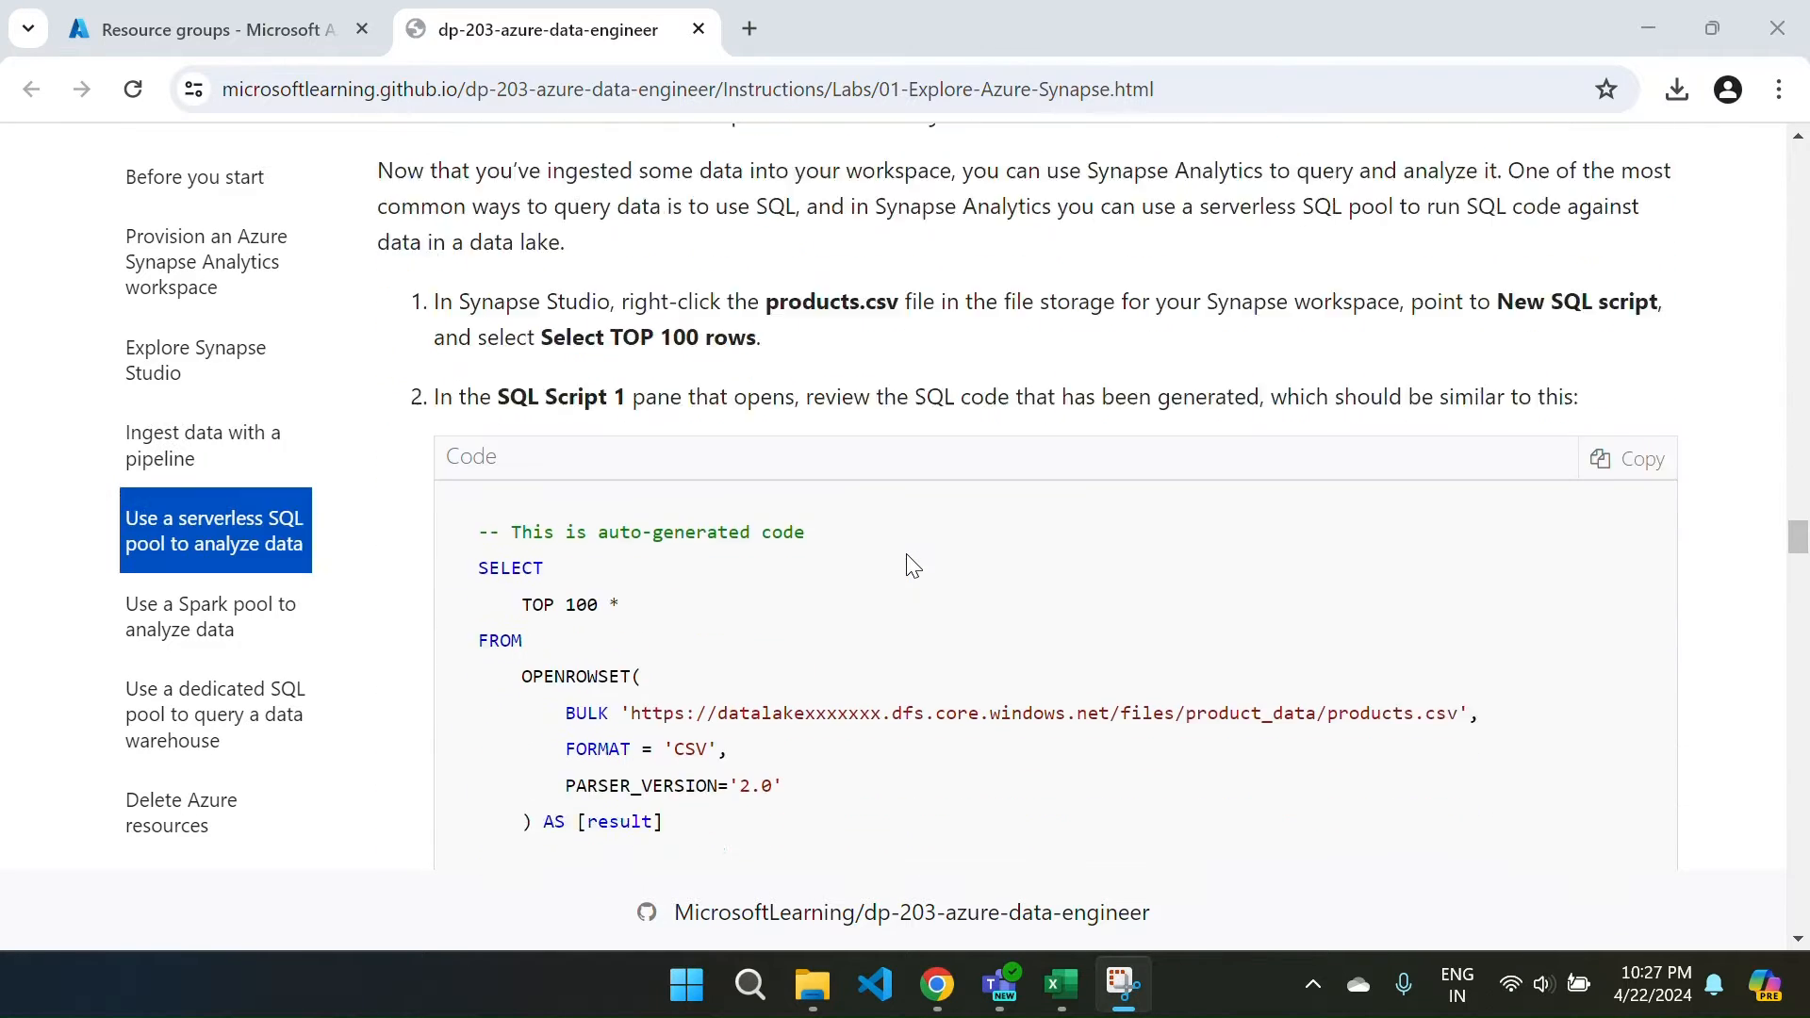
{"action": "scroll", "coordinate": [910, 563], "scroll_direction": "down", "scroll_amount": 13}
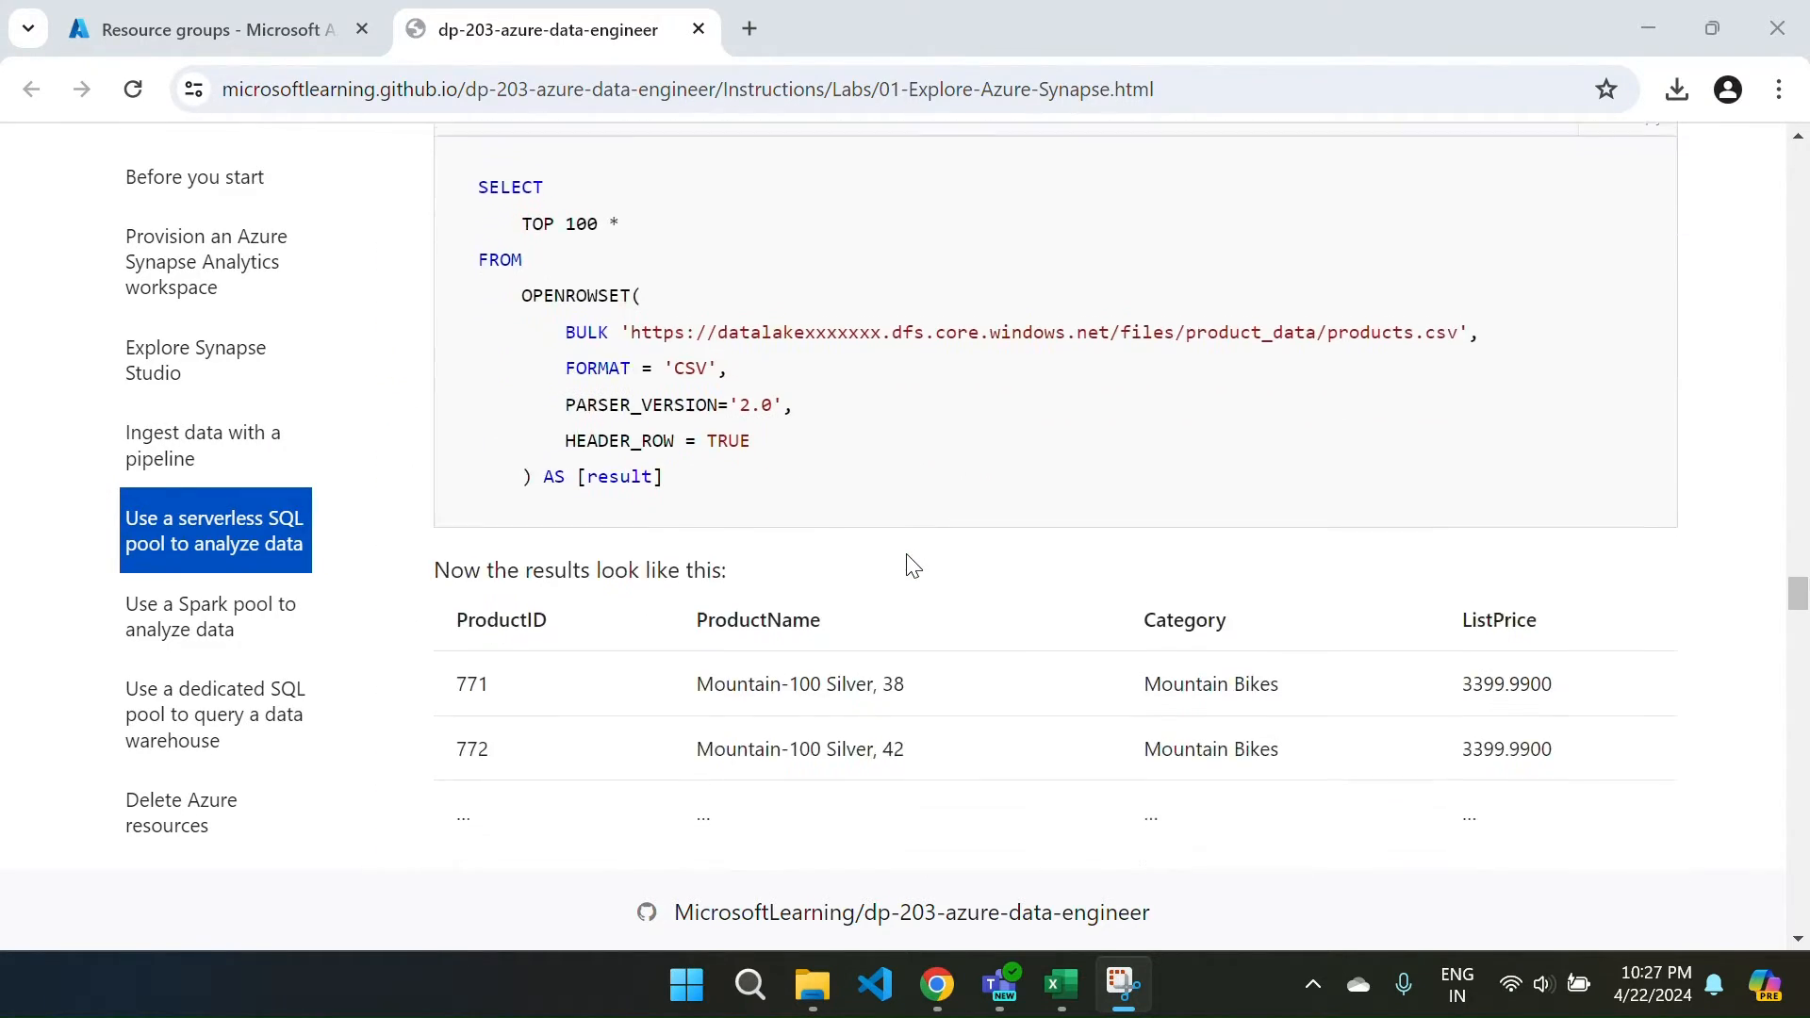
{"action": "scroll", "coordinate": [910, 564], "scroll_direction": "down", "scroll_amount": 13}
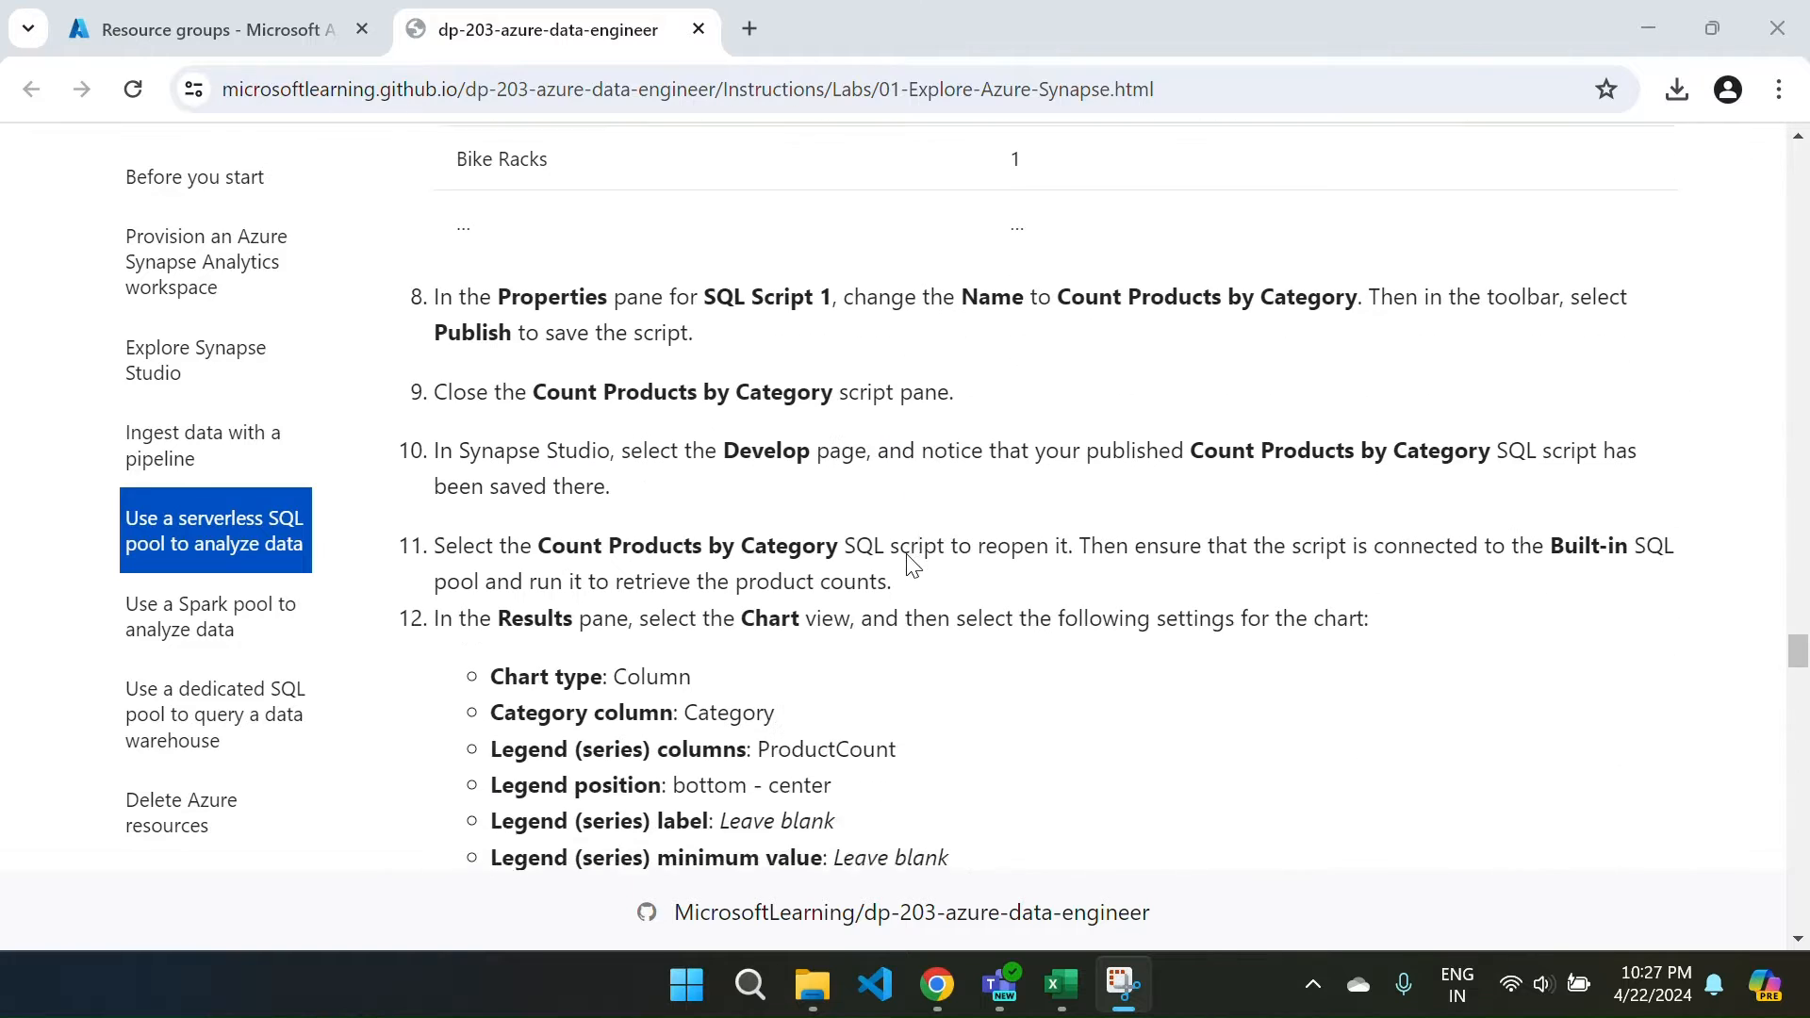
{"action": "scroll", "coordinate": [910, 563], "scroll_direction": "down", "scroll_amount": 12}
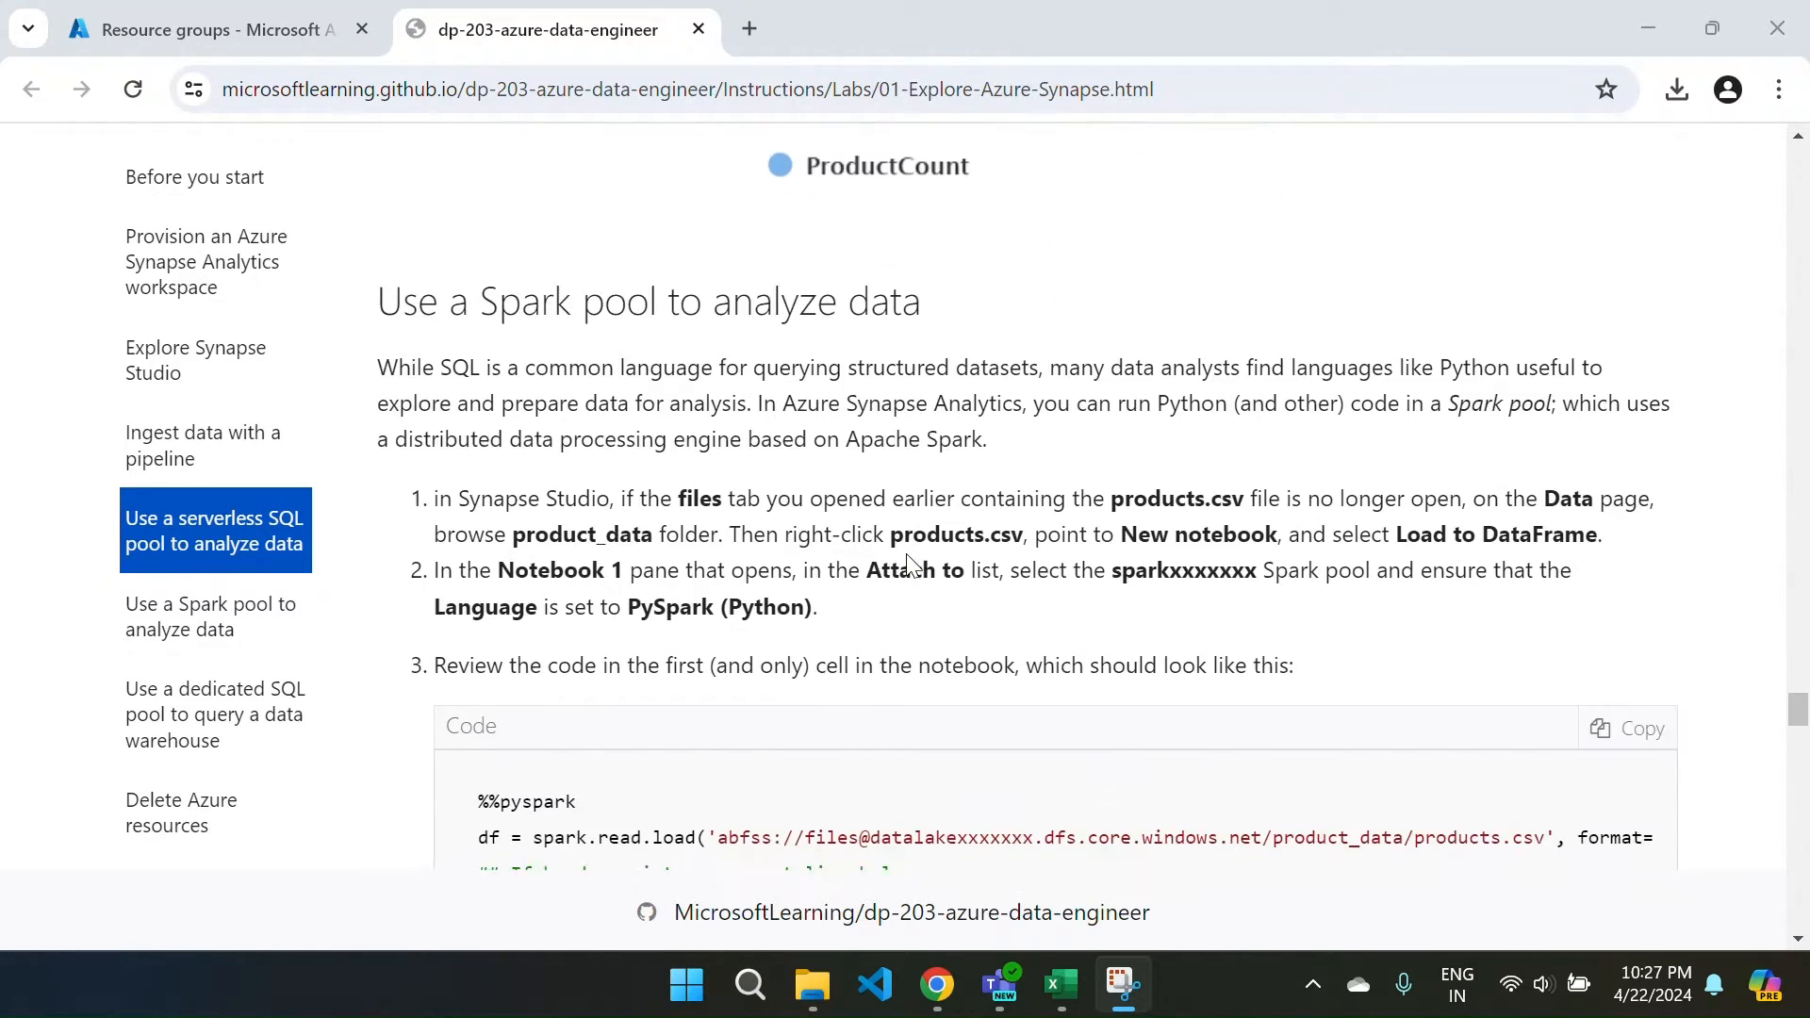
{"action": "scroll", "coordinate": [911, 564], "scroll_direction": "down", "scroll_amount": 12}
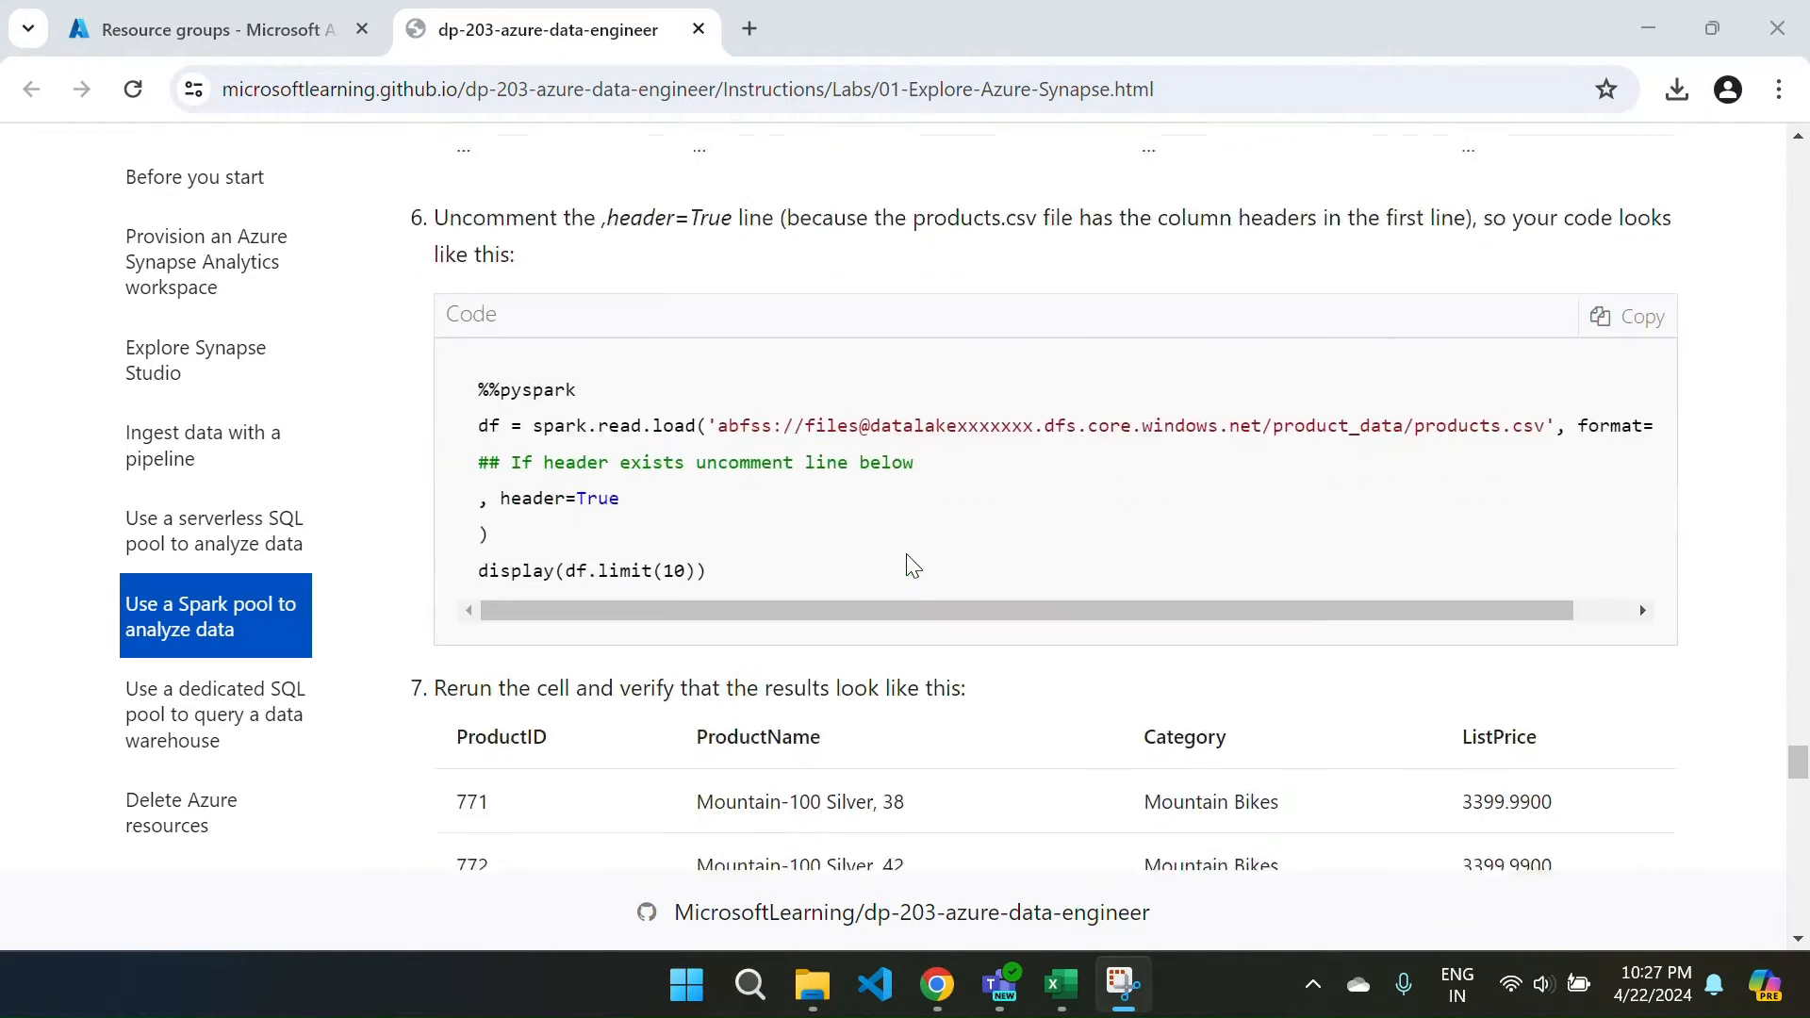
{"action": "scroll", "coordinate": [911, 564], "scroll_direction": "down", "scroll_amount": 14}
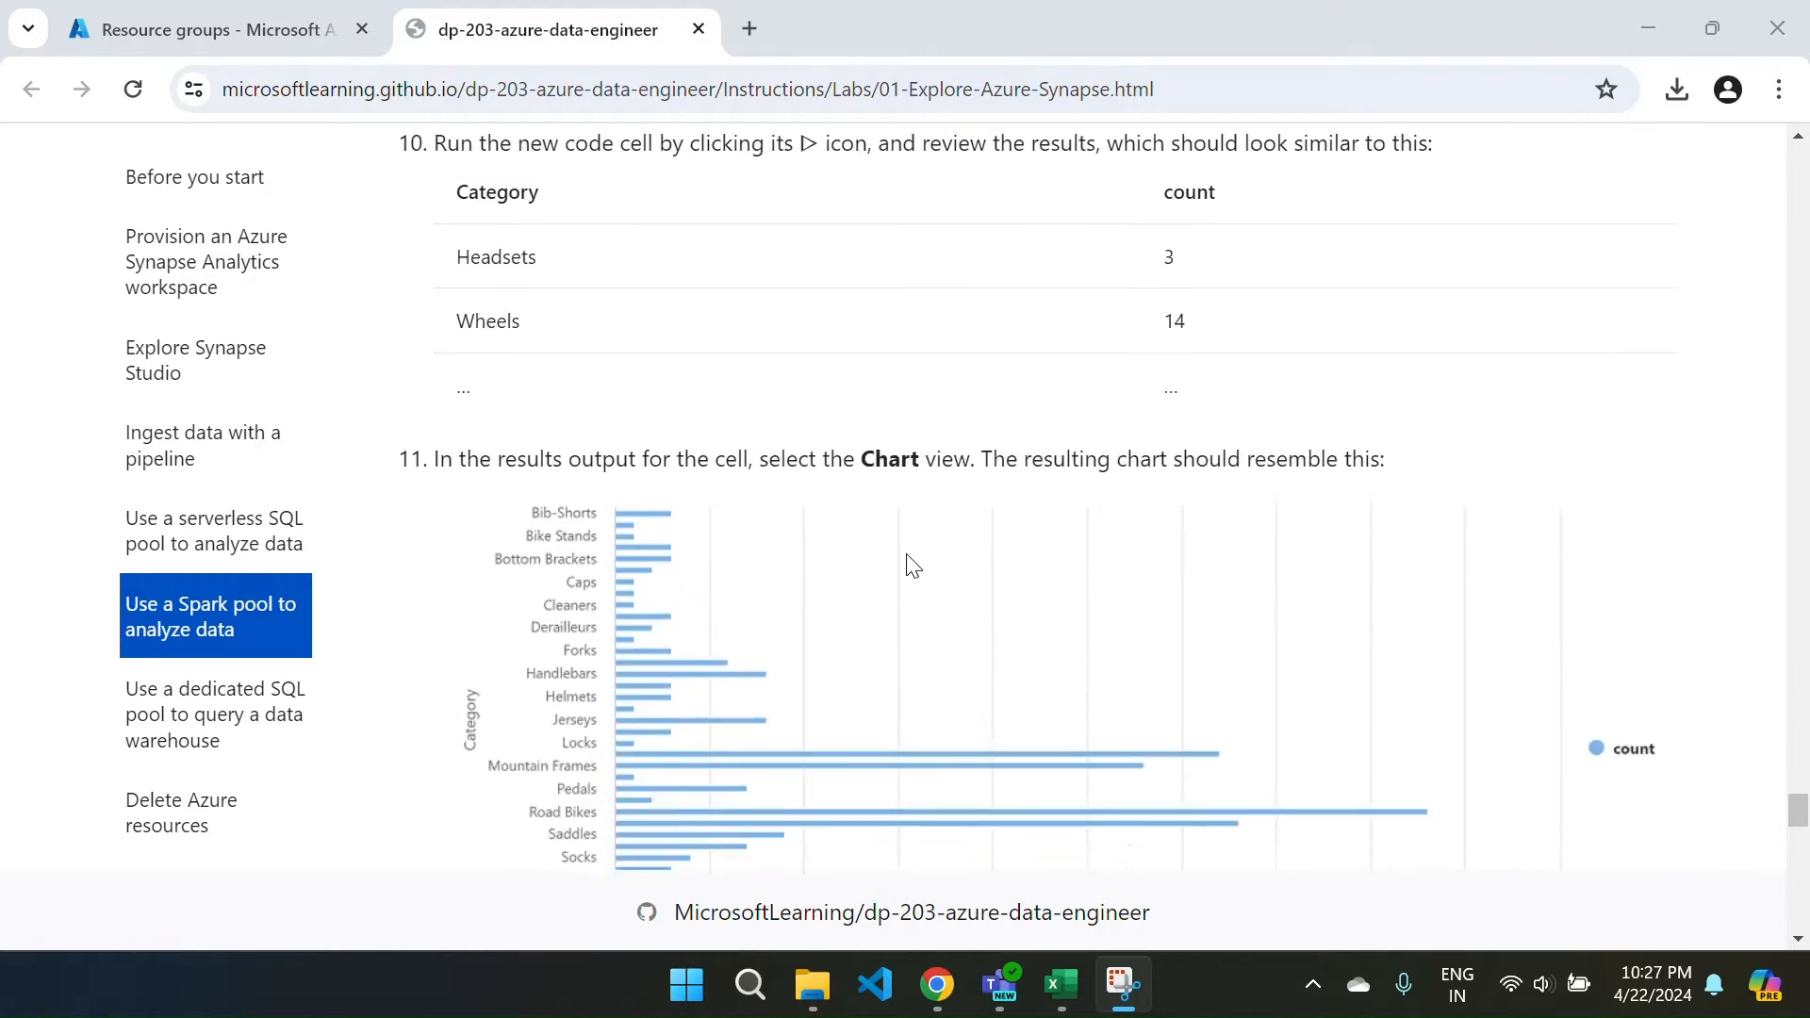
{"action": "scroll", "coordinate": [911, 563], "scroll_direction": "down", "scroll_amount": 14}
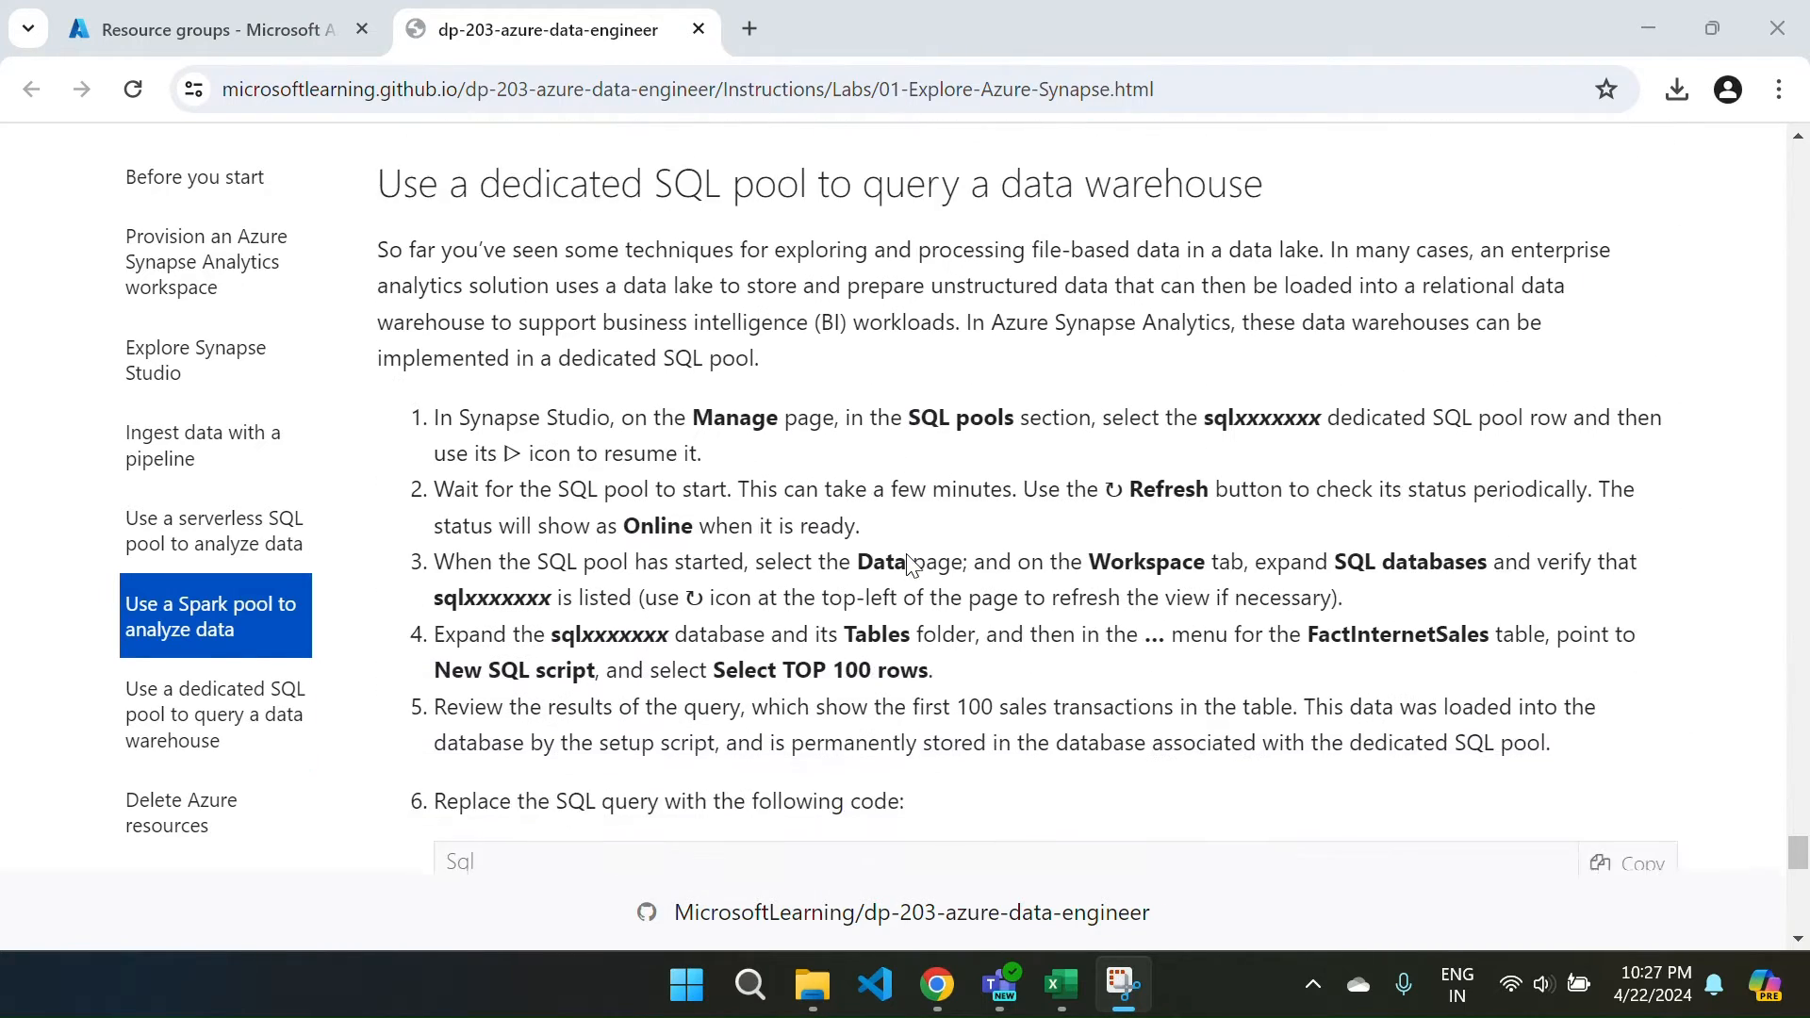
{"action": "scroll", "coordinate": [911, 564], "scroll_direction": "down", "scroll_amount": 5}
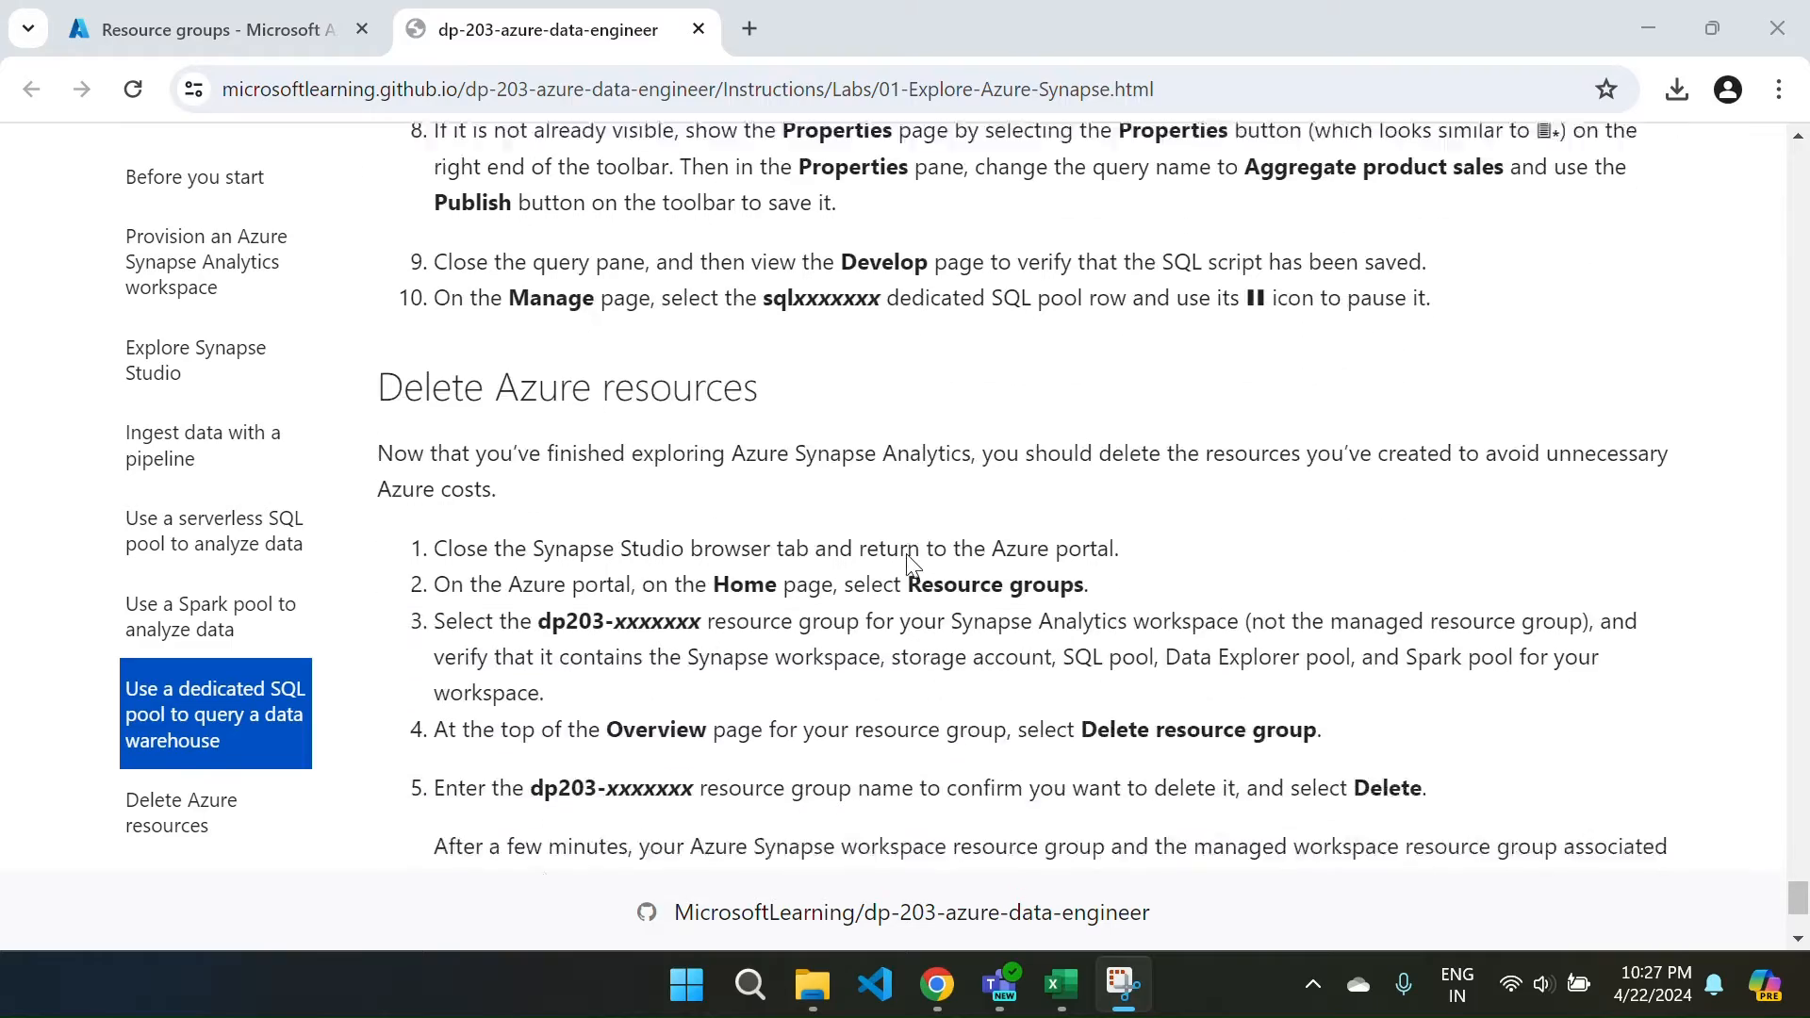
{"action": "scroll", "coordinate": [911, 563], "scroll_direction": "up", "scroll_amount": 8}
{"action": "scroll", "coordinate": [909, 556], "scroll_direction": "up", "scroll_amount": 20}
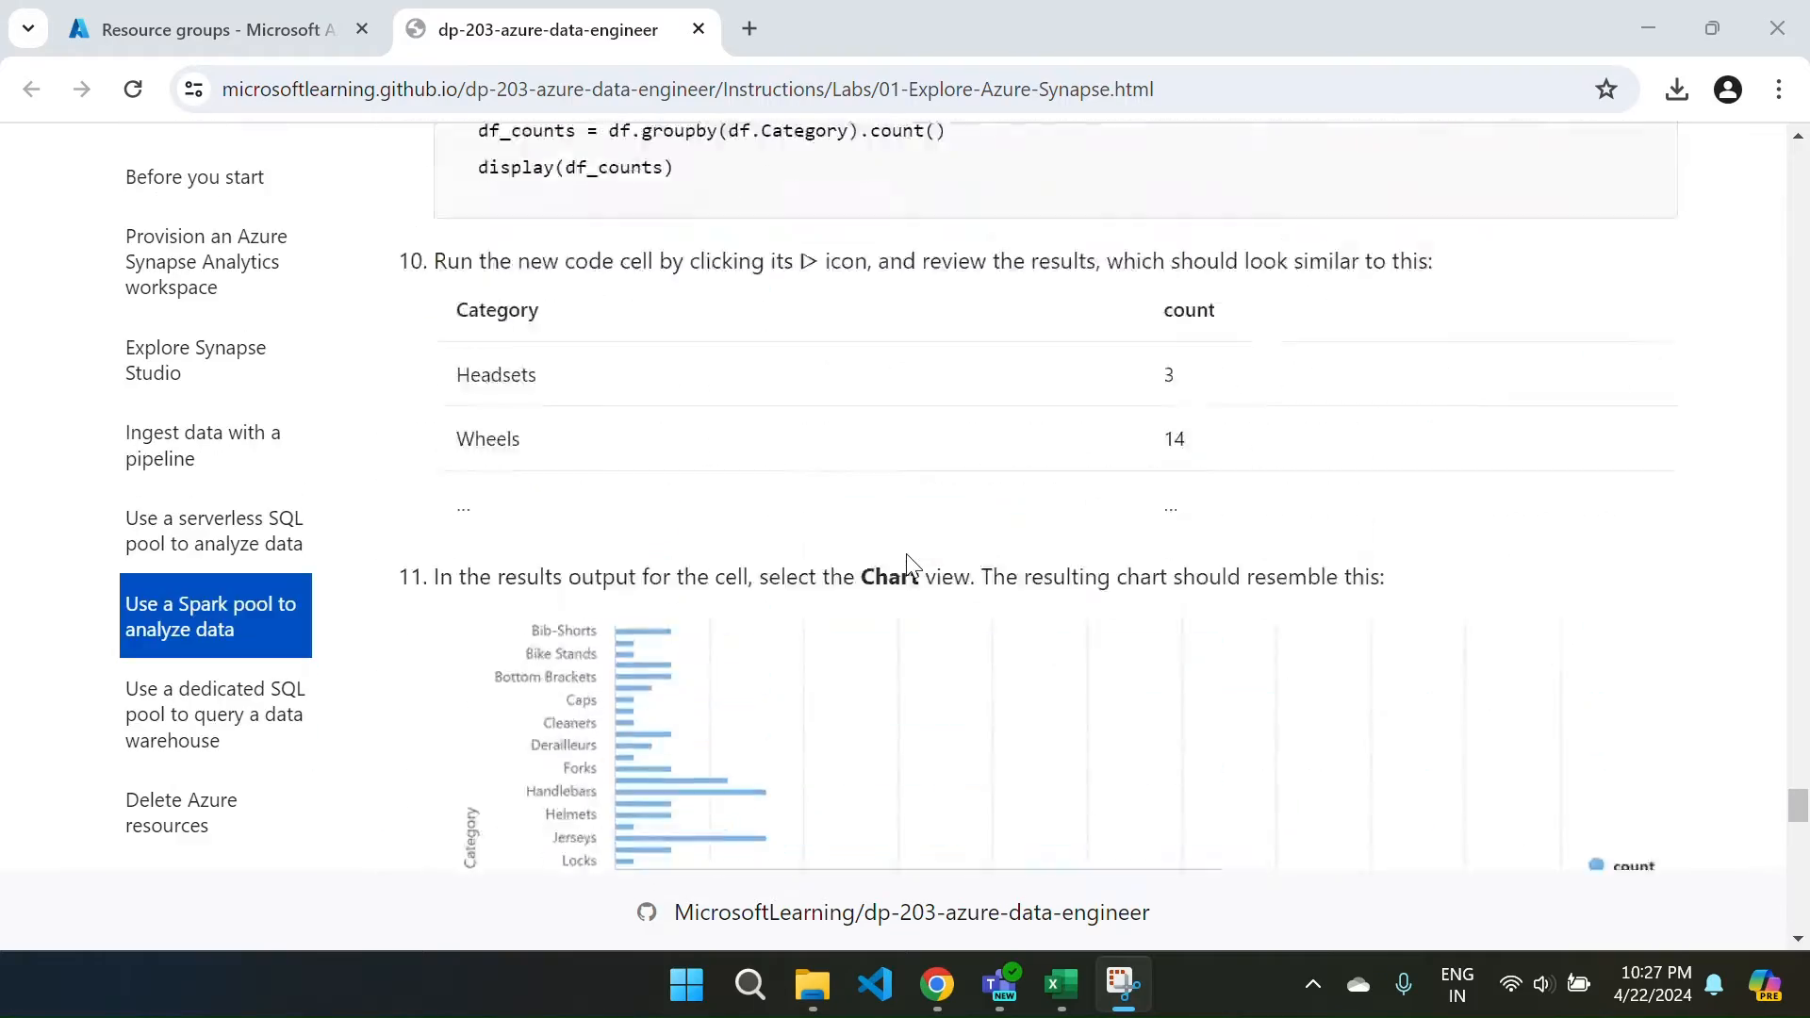
{"action": "scroll", "coordinate": [907, 560], "scroll_direction": "up", "scroll_amount": 15}
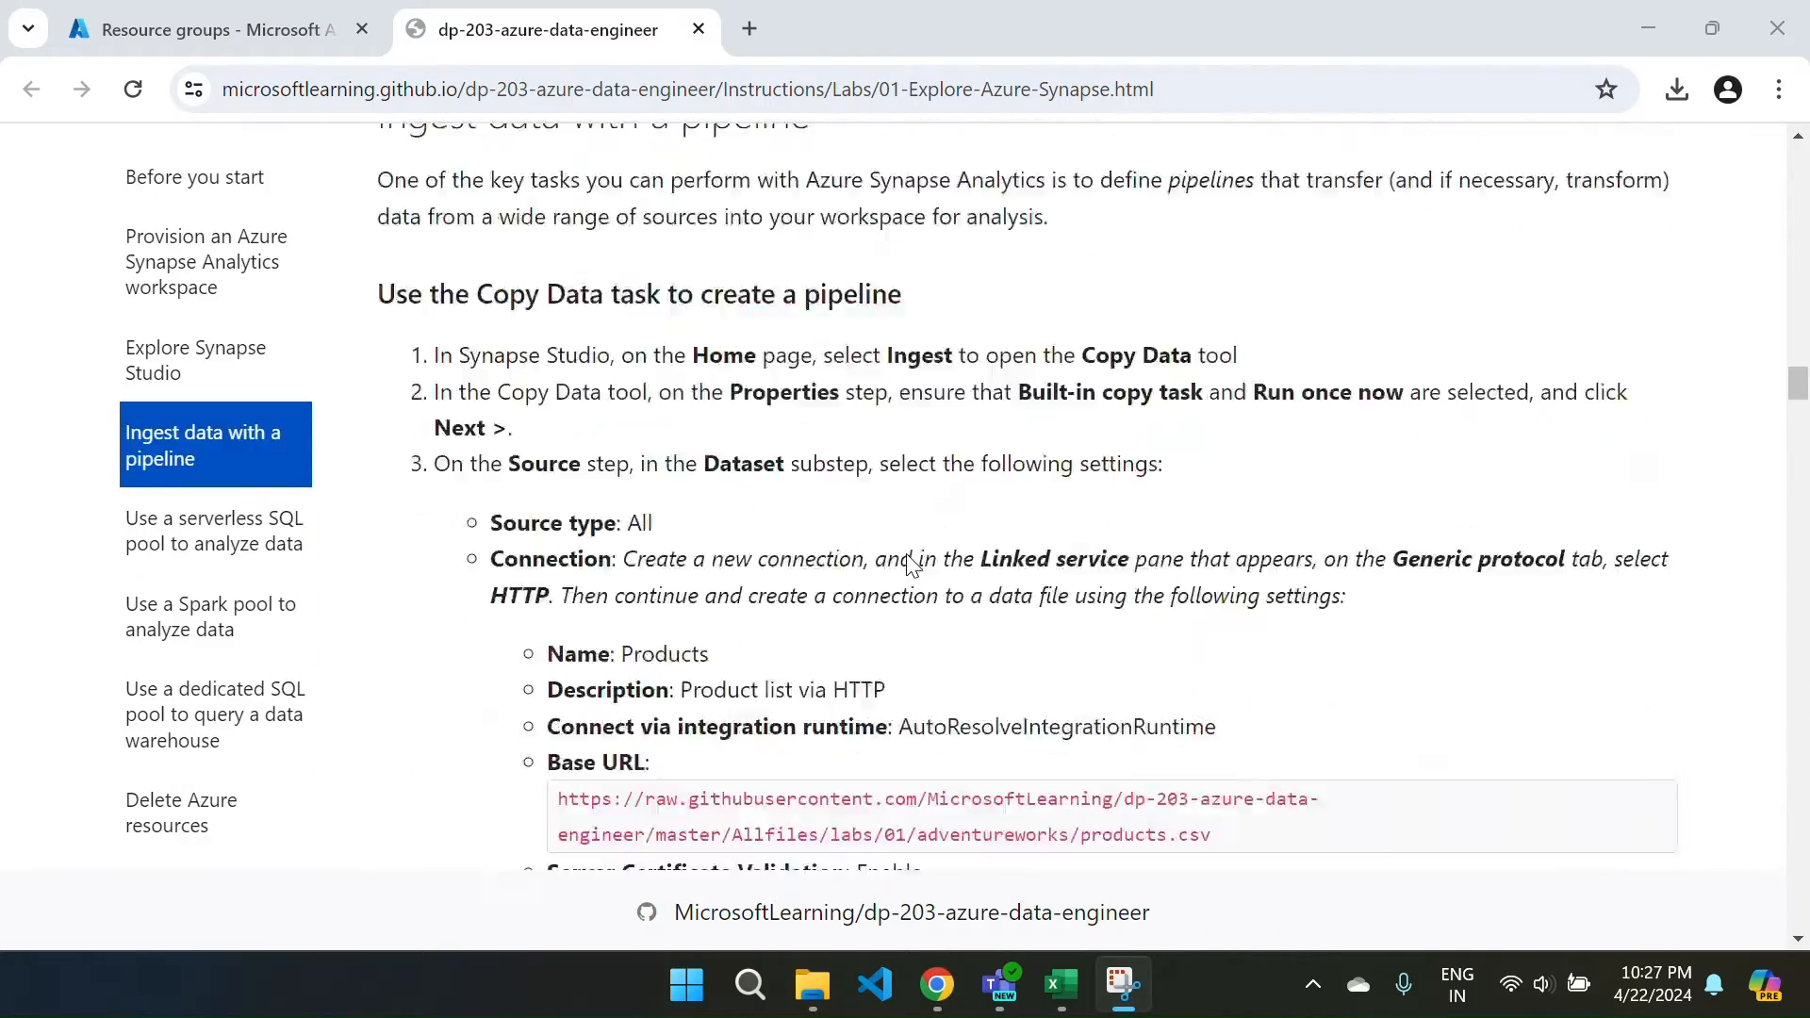
{"action": "scroll", "coordinate": [980, 472], "scroll_direction": "up", "scroll_amount": 5}
{"action": "scroll", "coordinate": [981, 472], "scroll_direction": "up", "scroll_amount": 15}
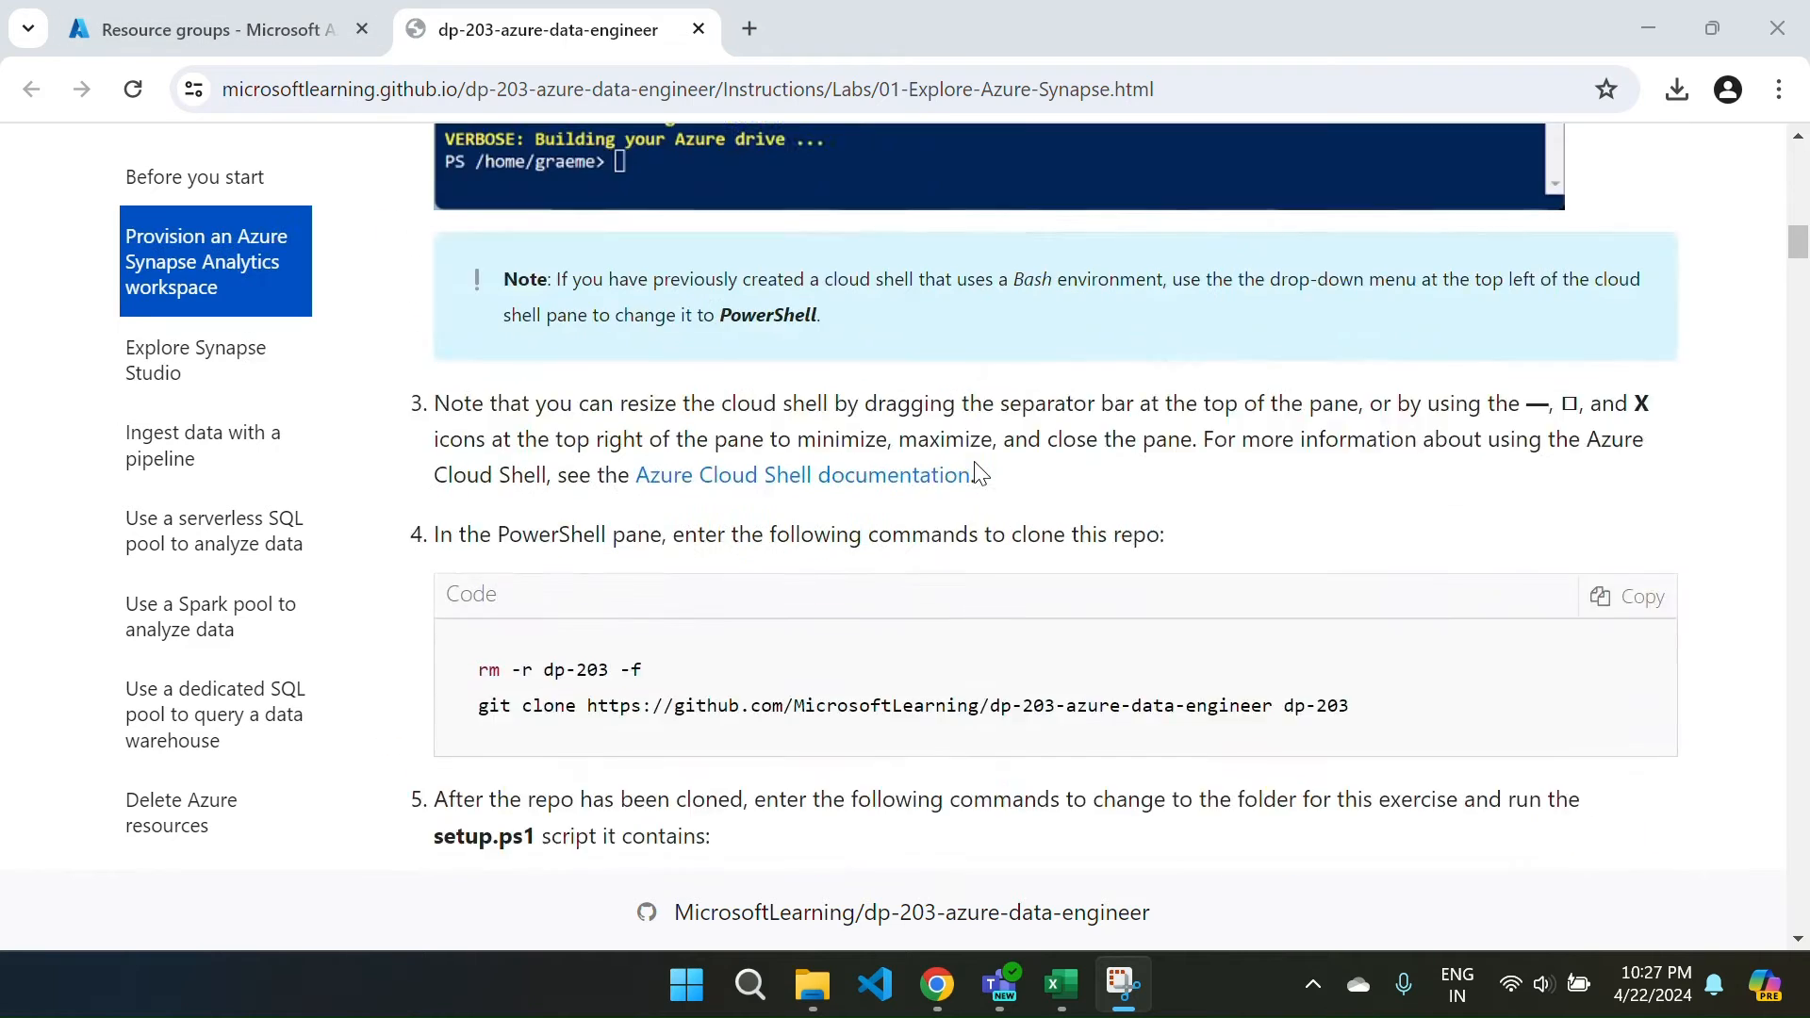
{"action": "scroll", "coordinate": [980, 472], "scroll_direction": "down", "scroll_amount": 5}
{"action": "scroll", "coordinate": [975, 461], "scroll_direction": "down", "scroll_amount": 2}
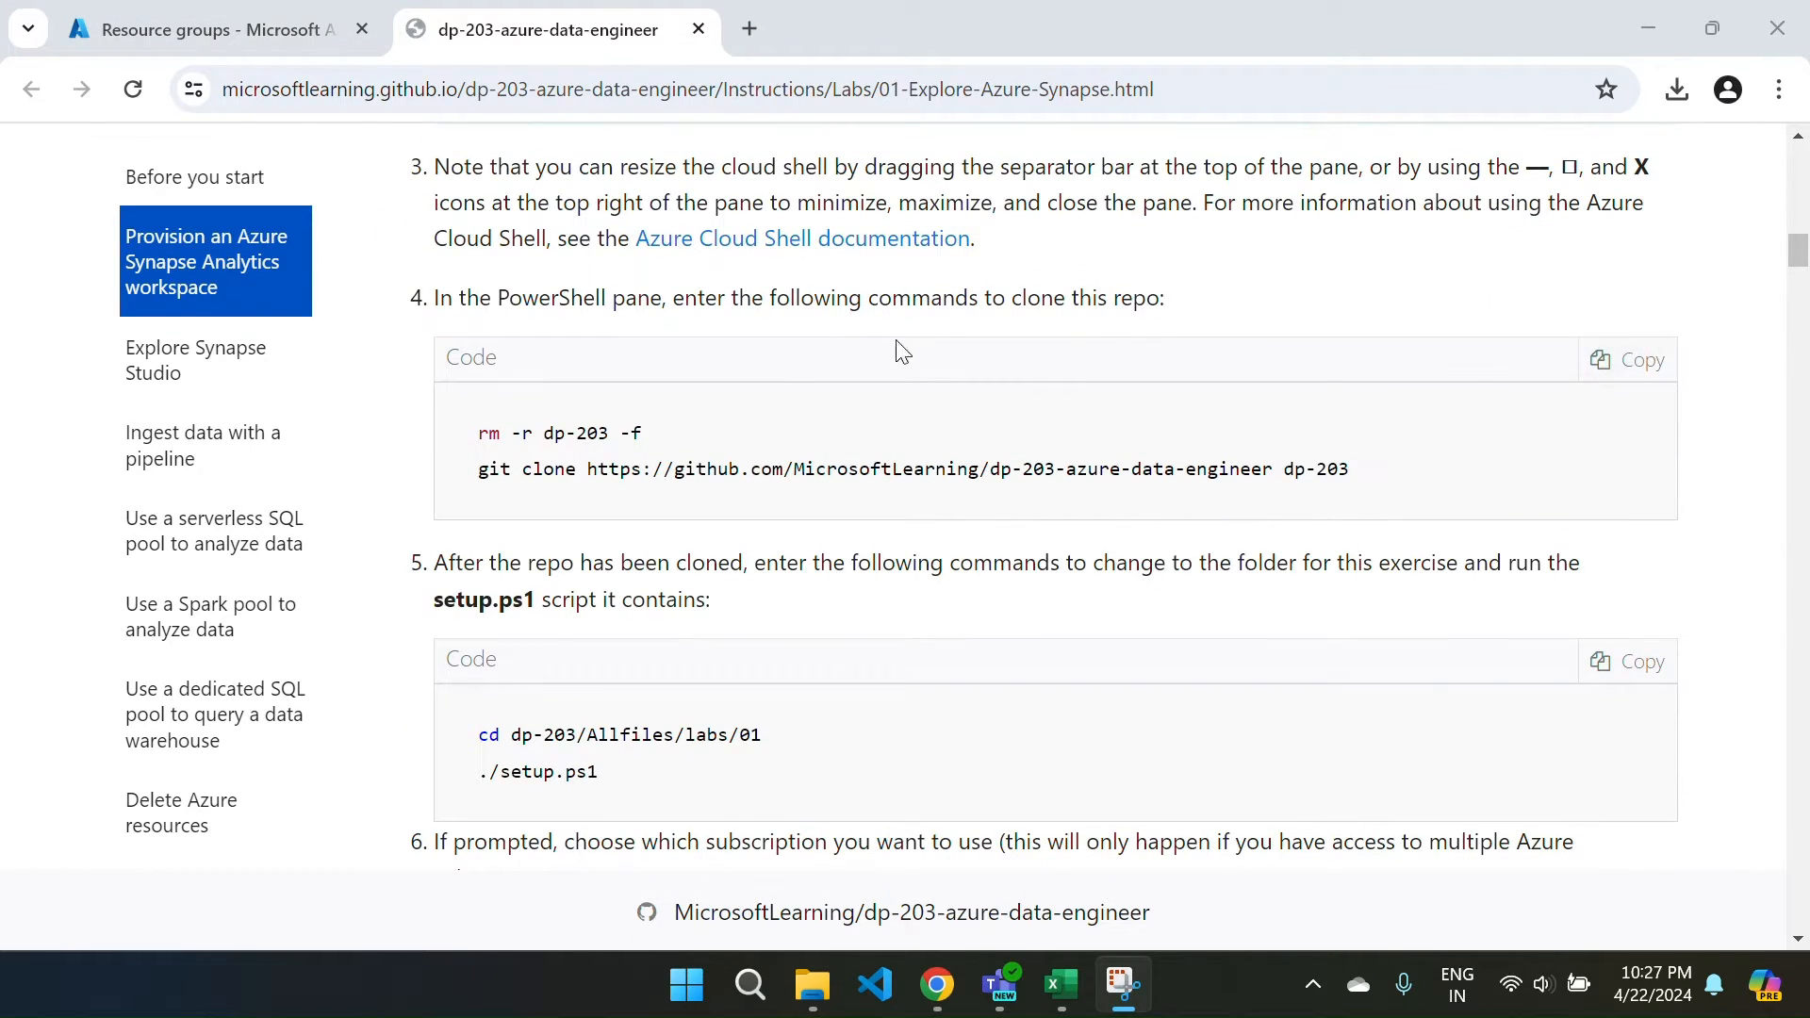
{"action": "left_click", "coordinate": [1625, 382]}
{"action": "key", "text": "ctrl+c"}
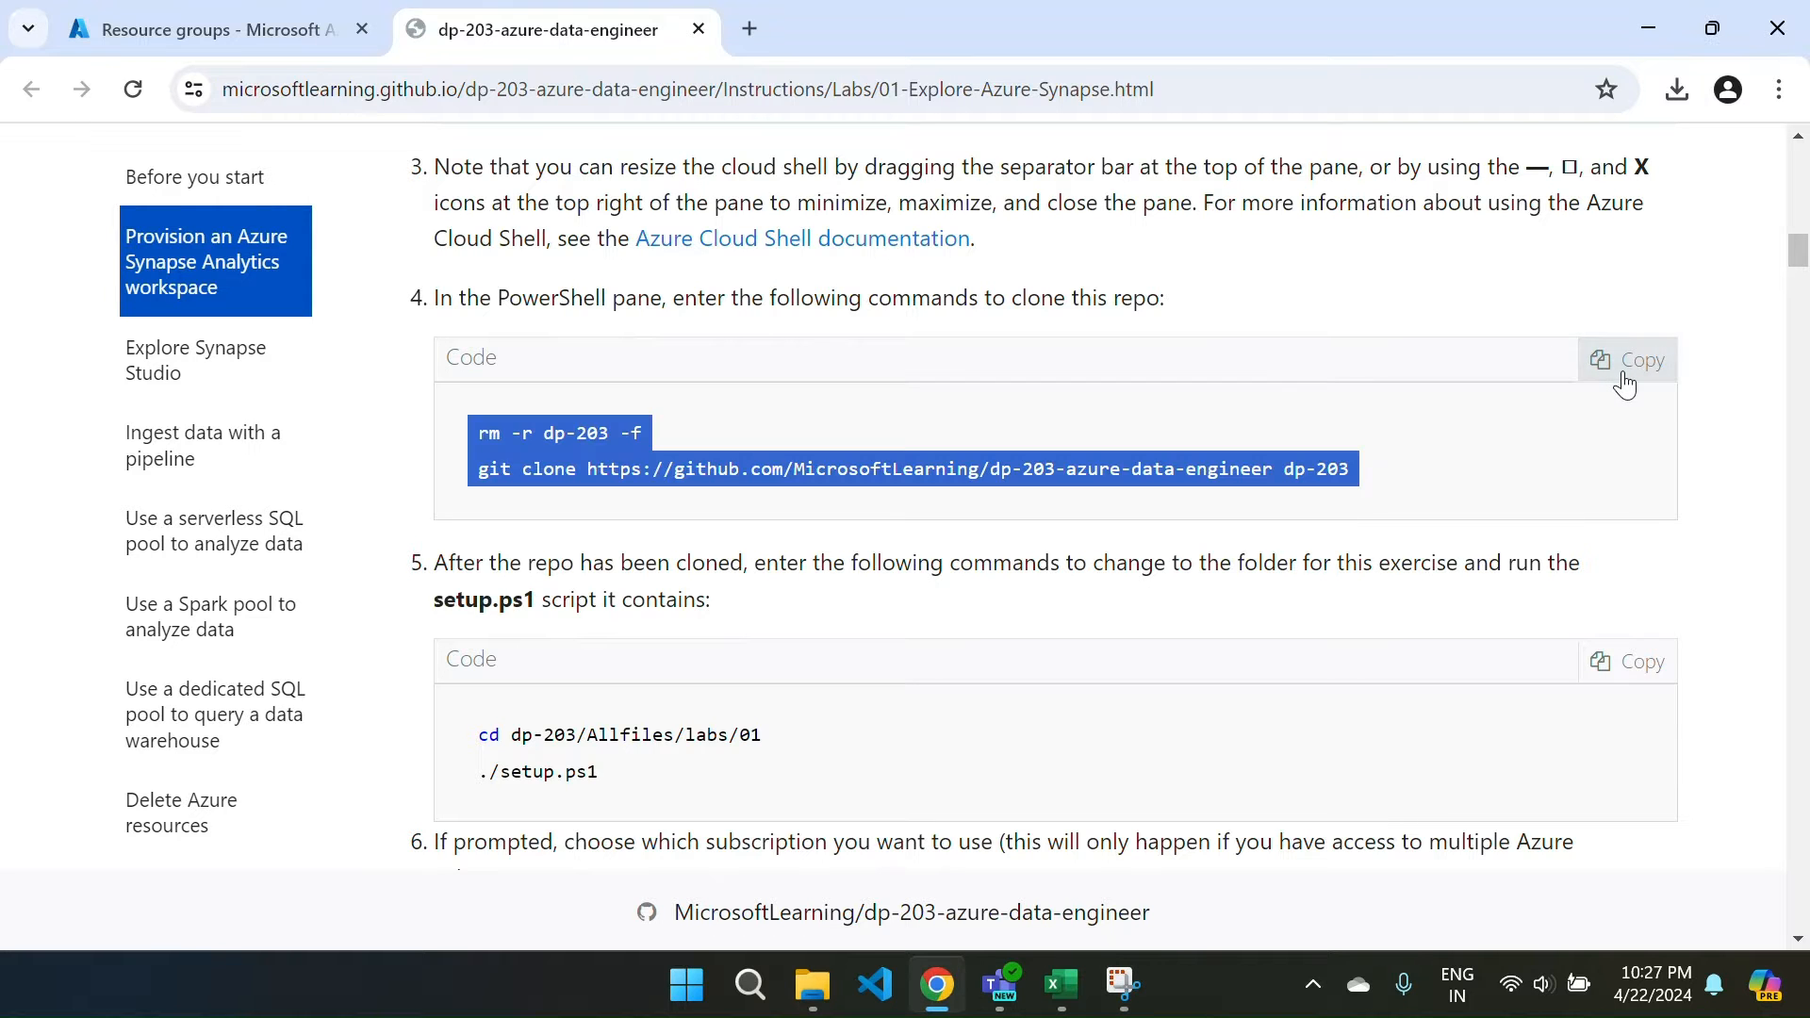
Show the Resource groups list from the Azure portal home page.
{"action": "left_click", "coordinate": [139, 14]}
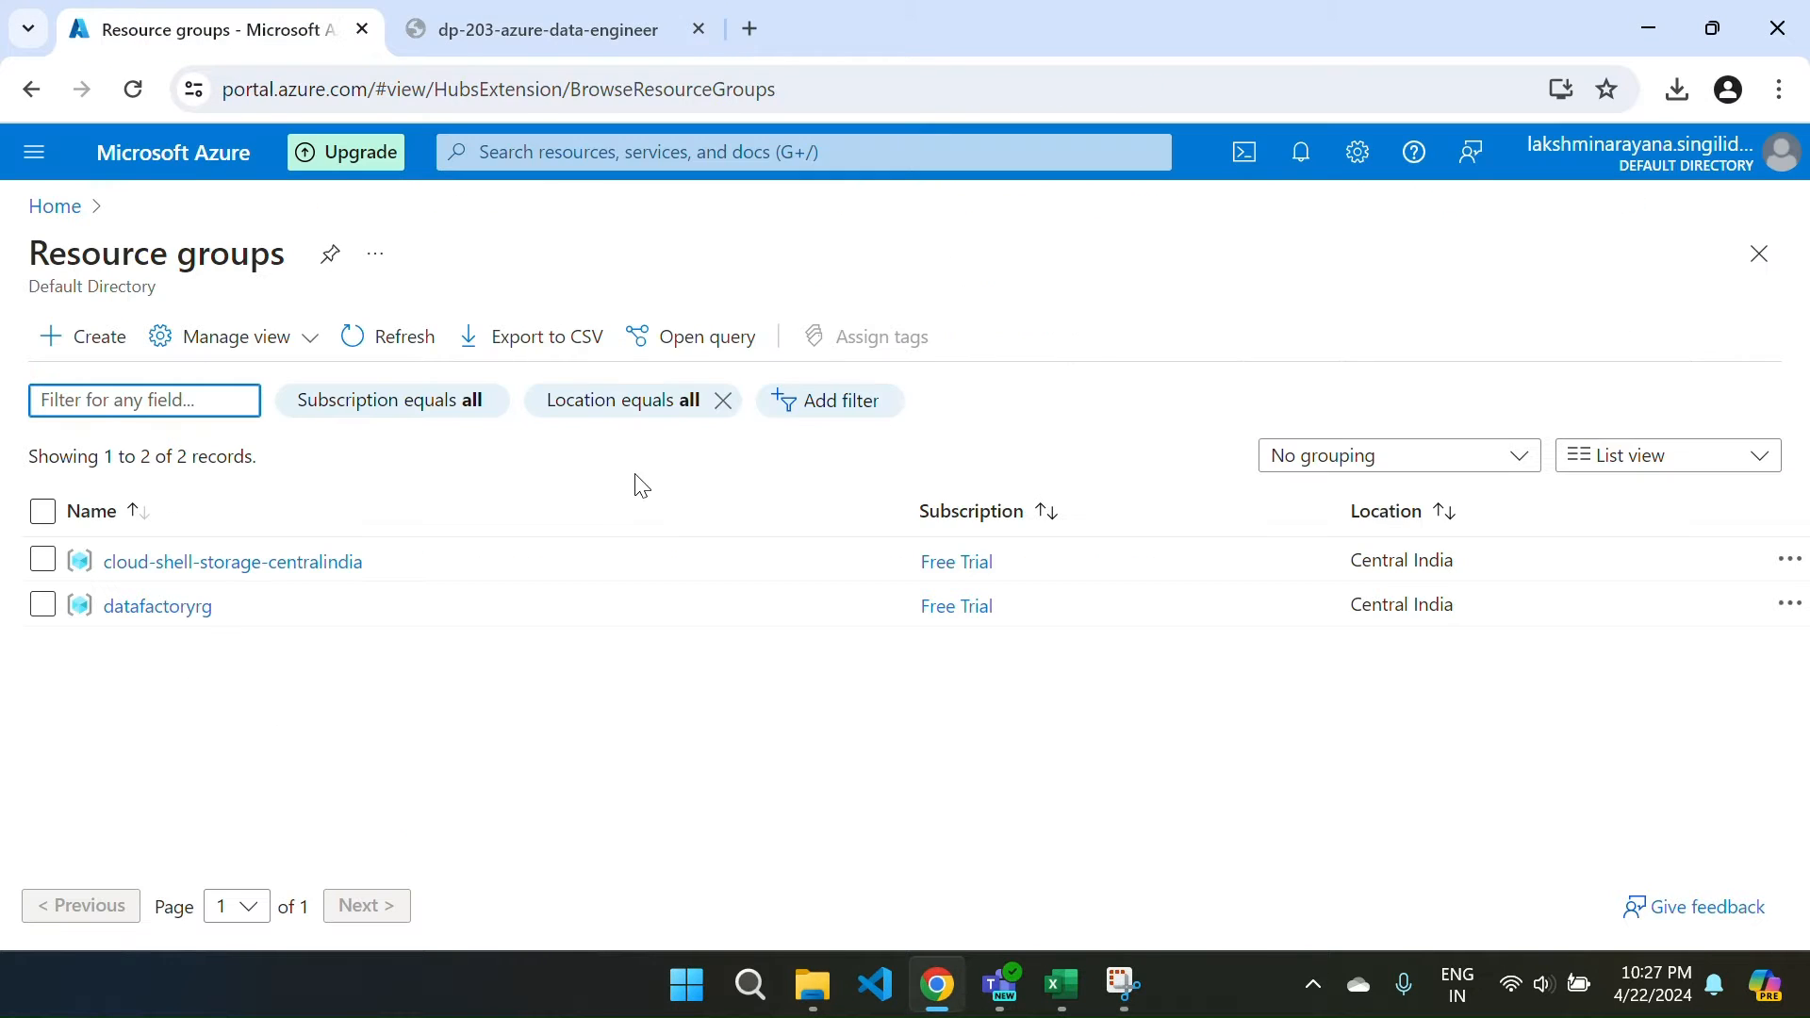
{"action": "left_click", "coordinate": [57, 208]}
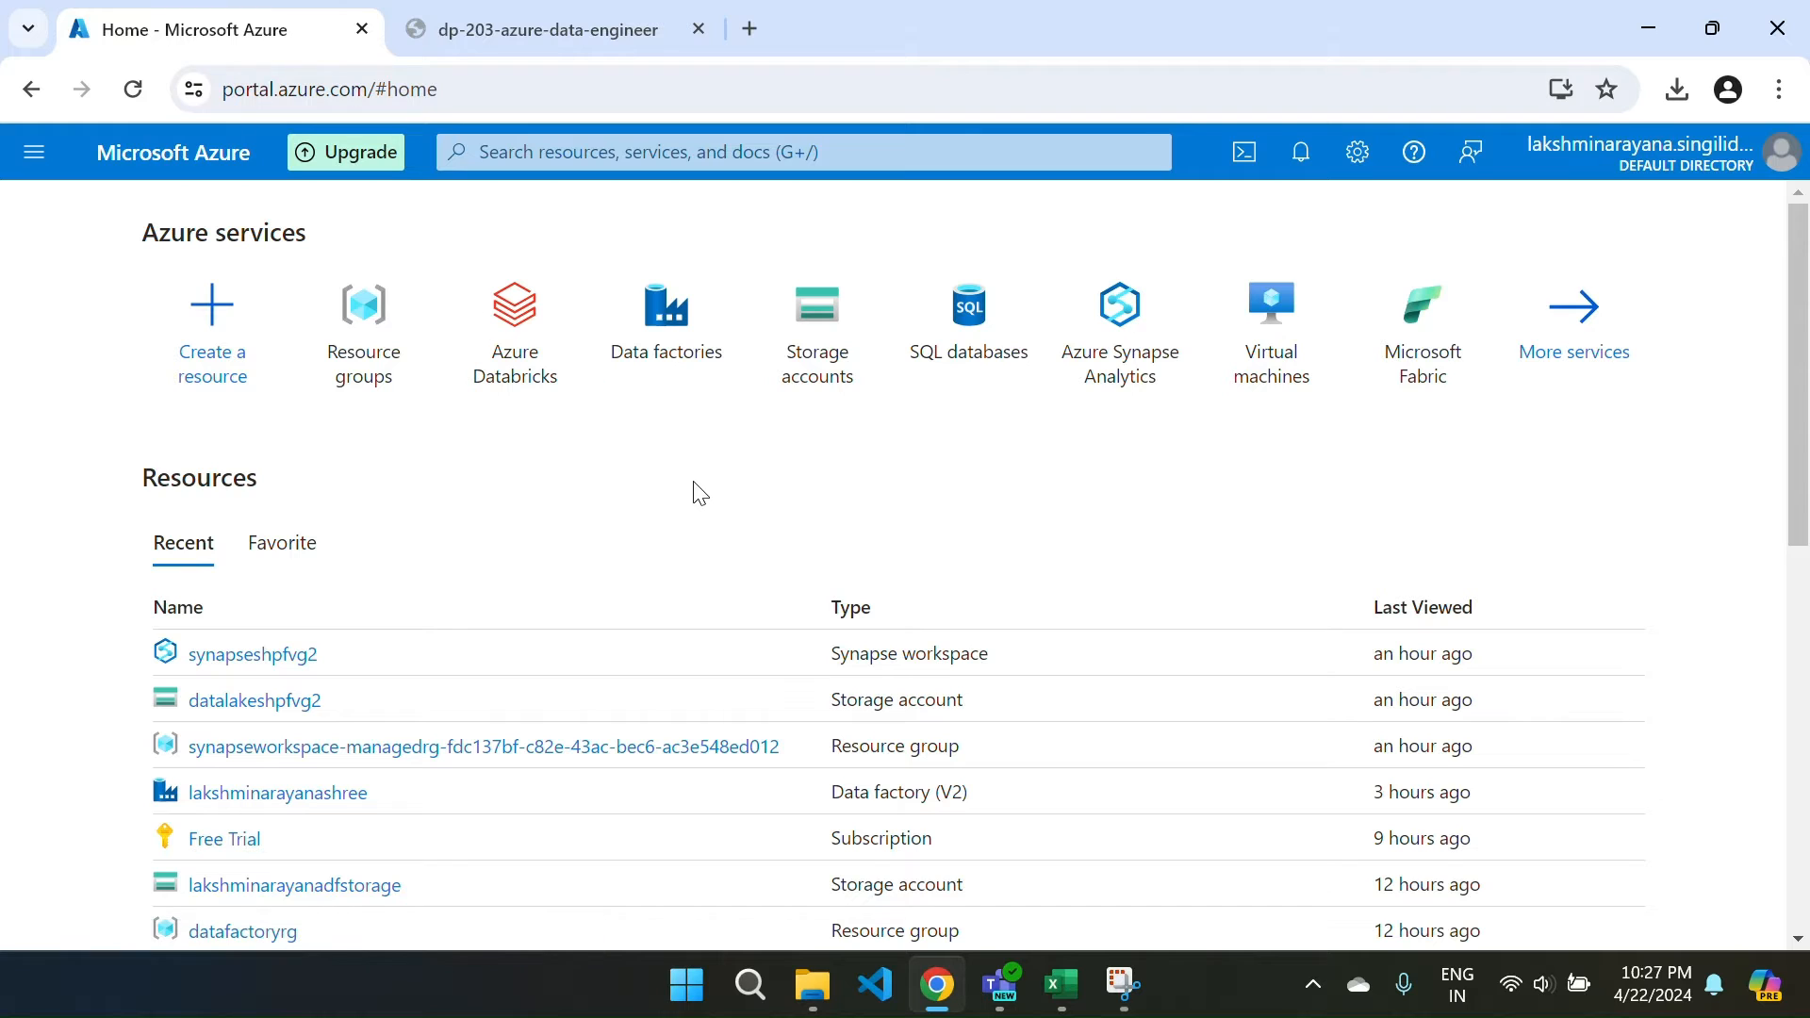
{"action": "left_click", "coordinate": [374, 353]}
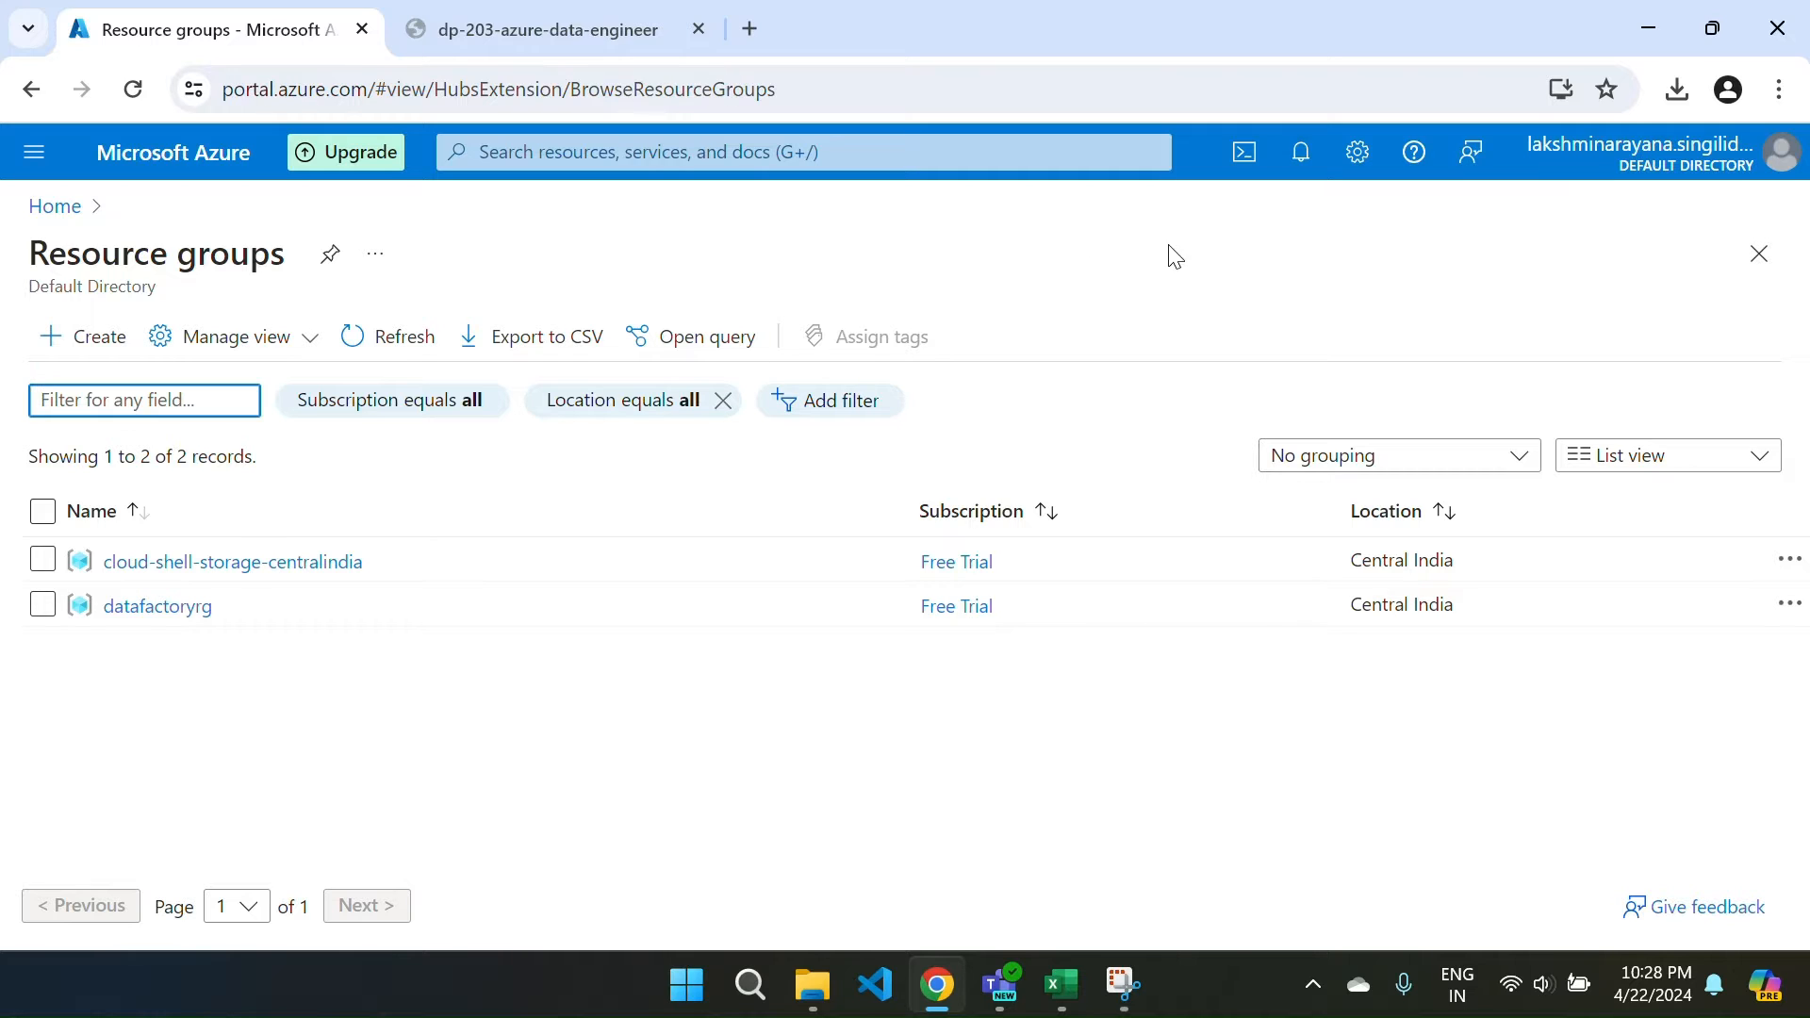
Close the old Cloud Shell session and start a fresh one.
{"action": "left_click", "coordinate": [1231, 175]}
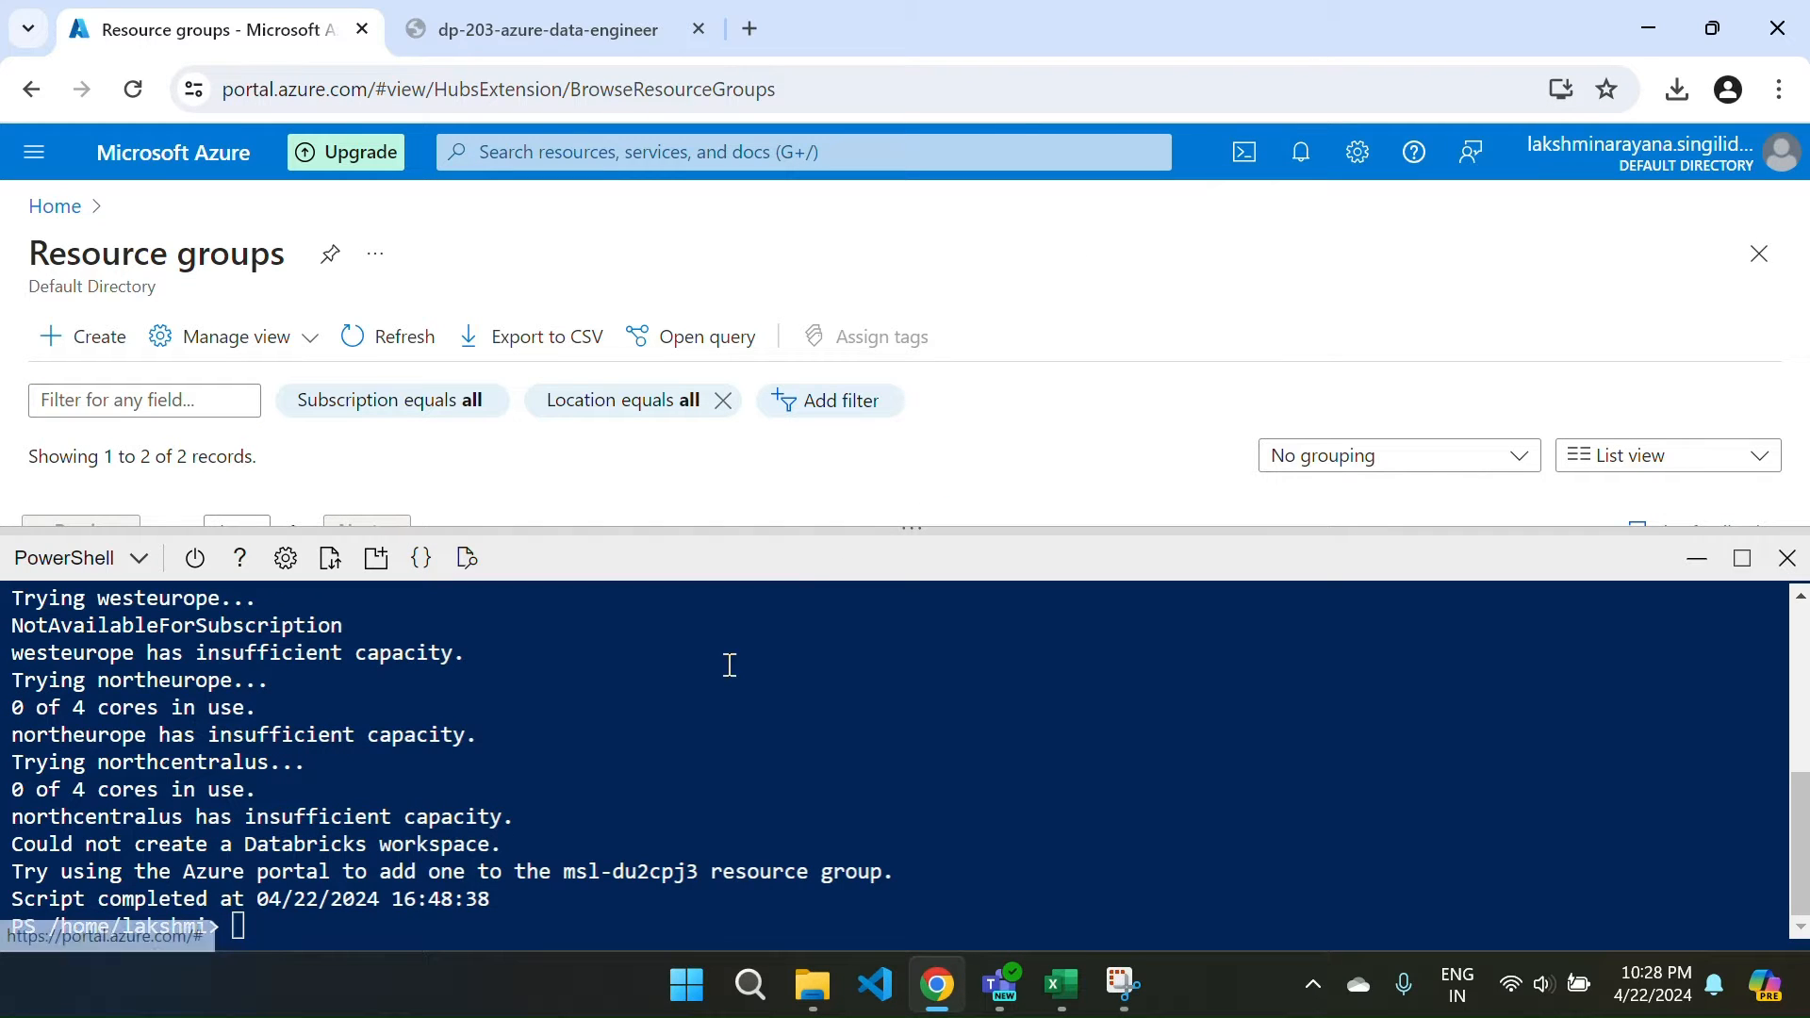
{"action": "left_click", "coordinate": [1789, 560]}
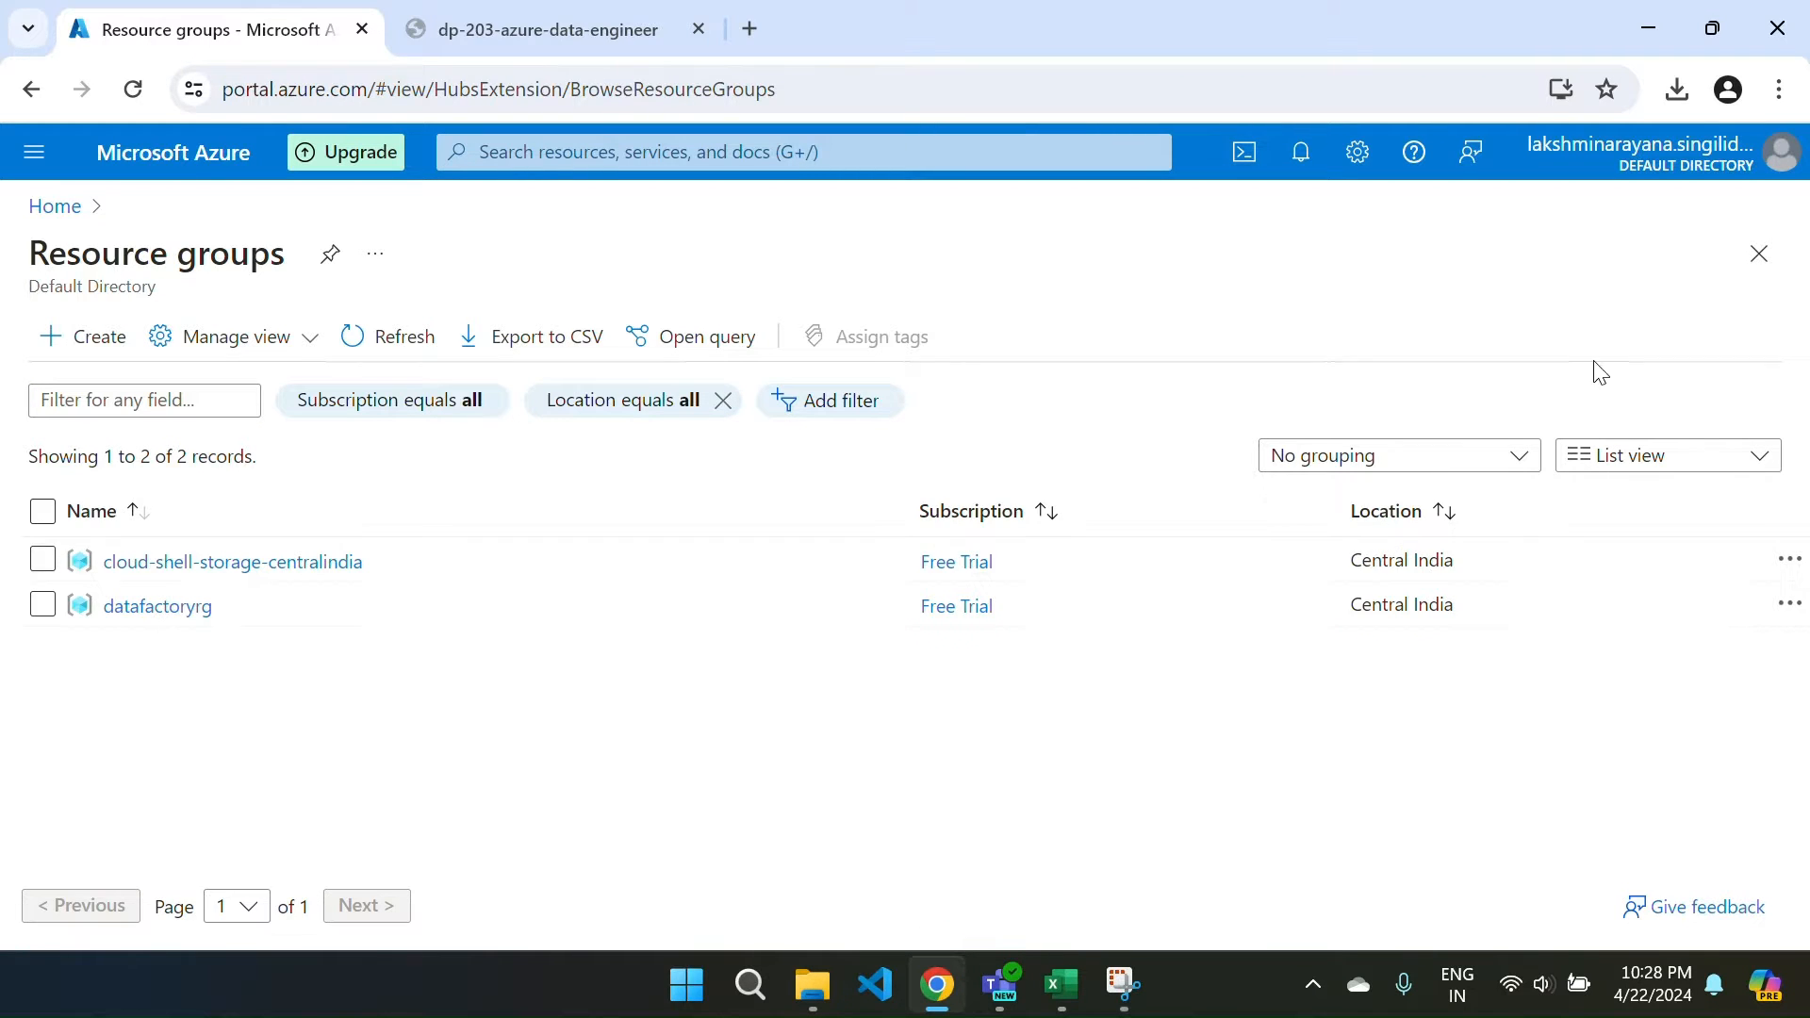
{"action": "left_click", "coordinate": [1237, 154]}
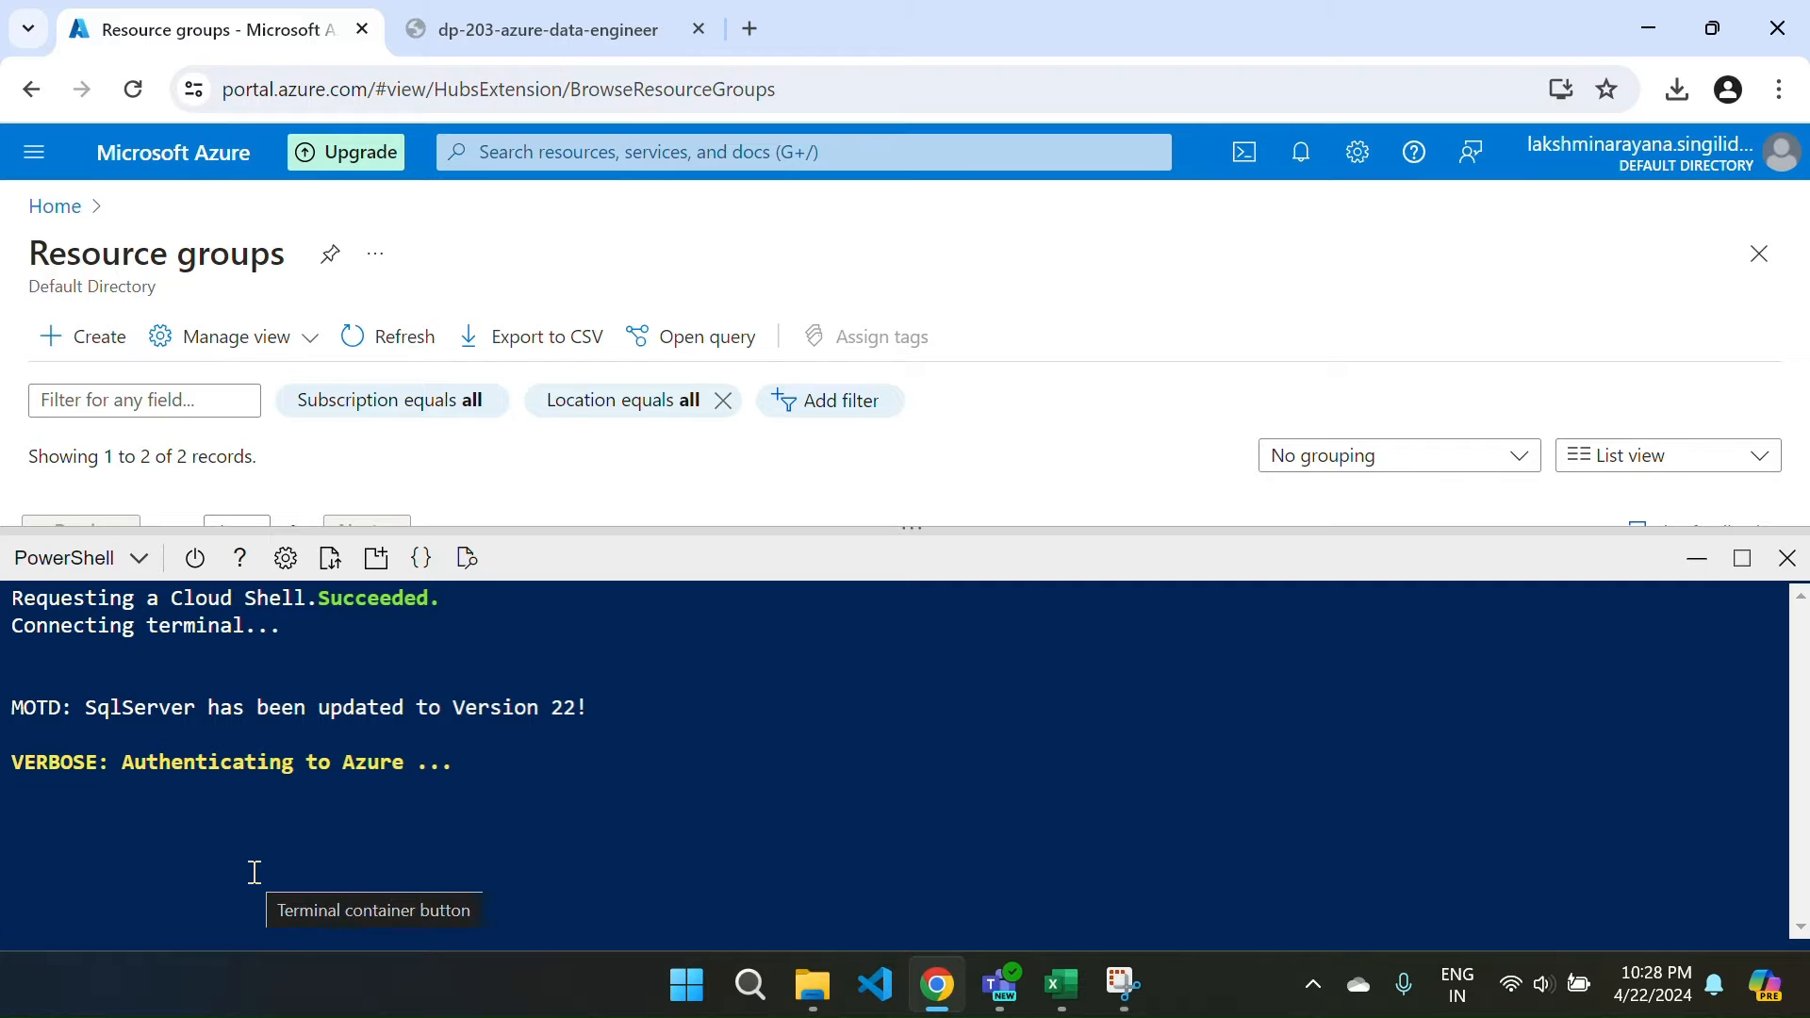
Paste and run the rm and git clone commands in PowerShell Cloud Shell.
{"action": "left_click", "coordinate": [65, 573]}
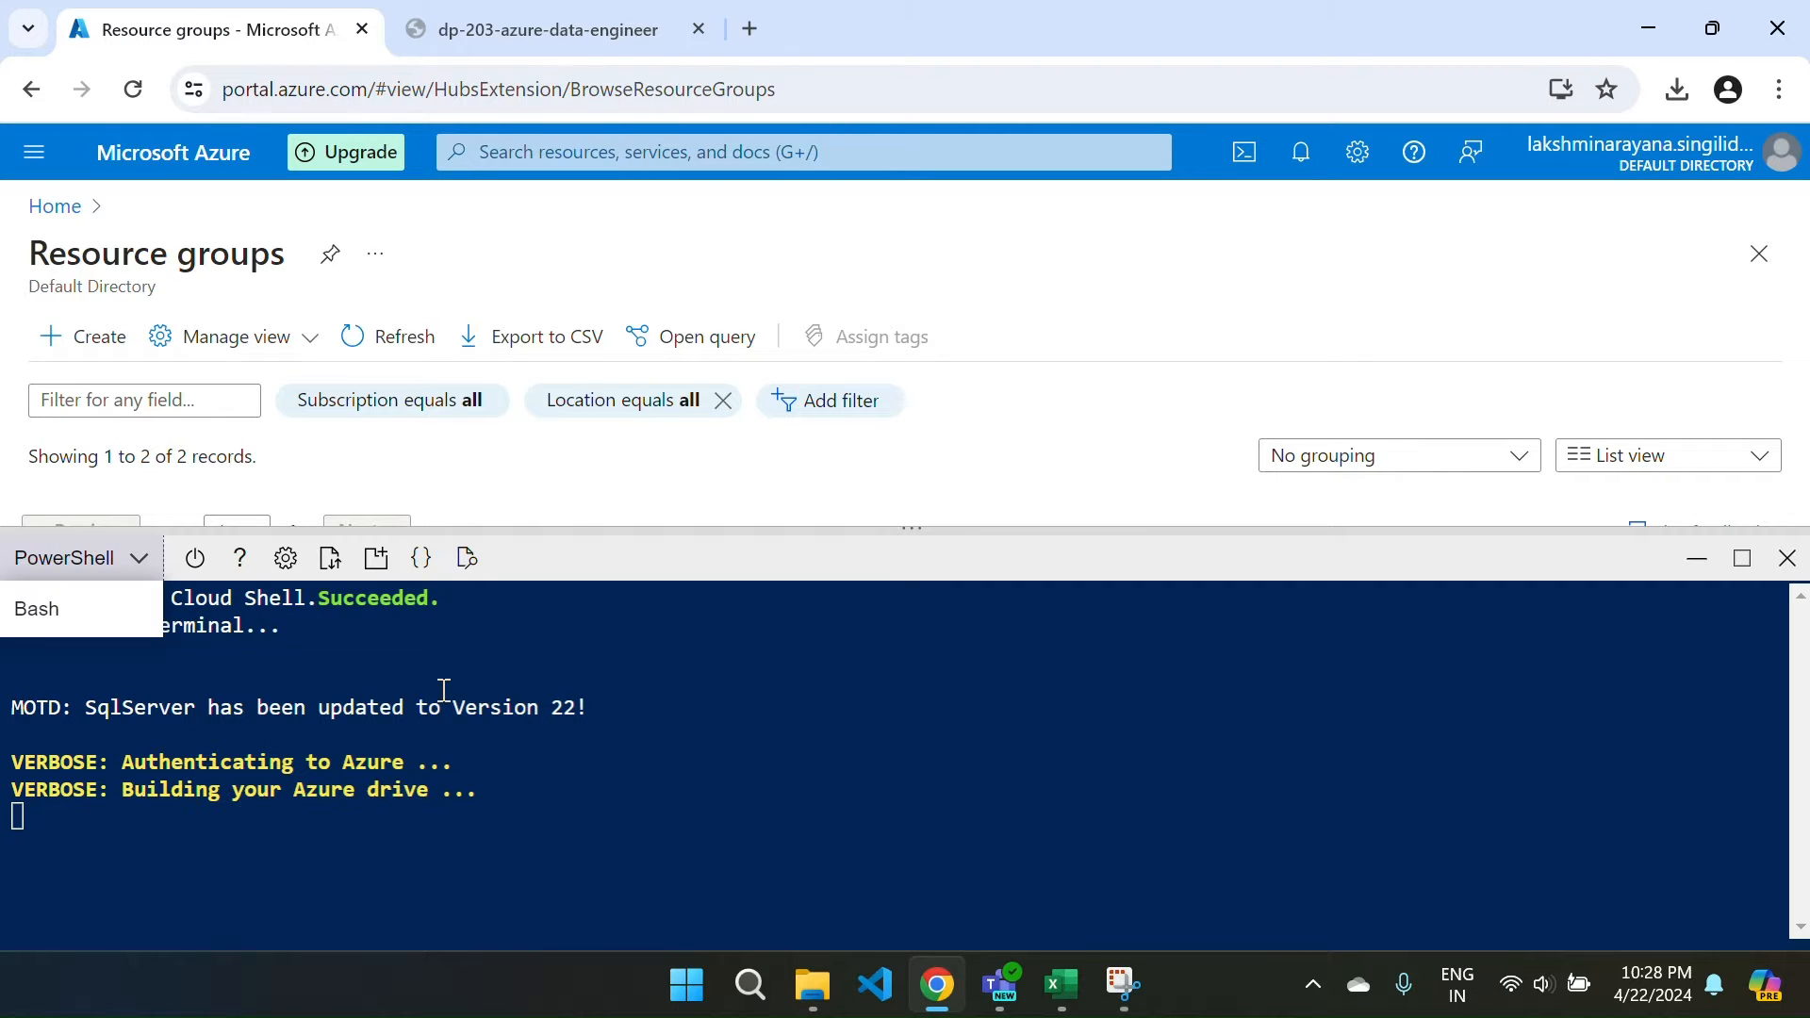
{"action": "left_click", "coordinate": [440, 873]}
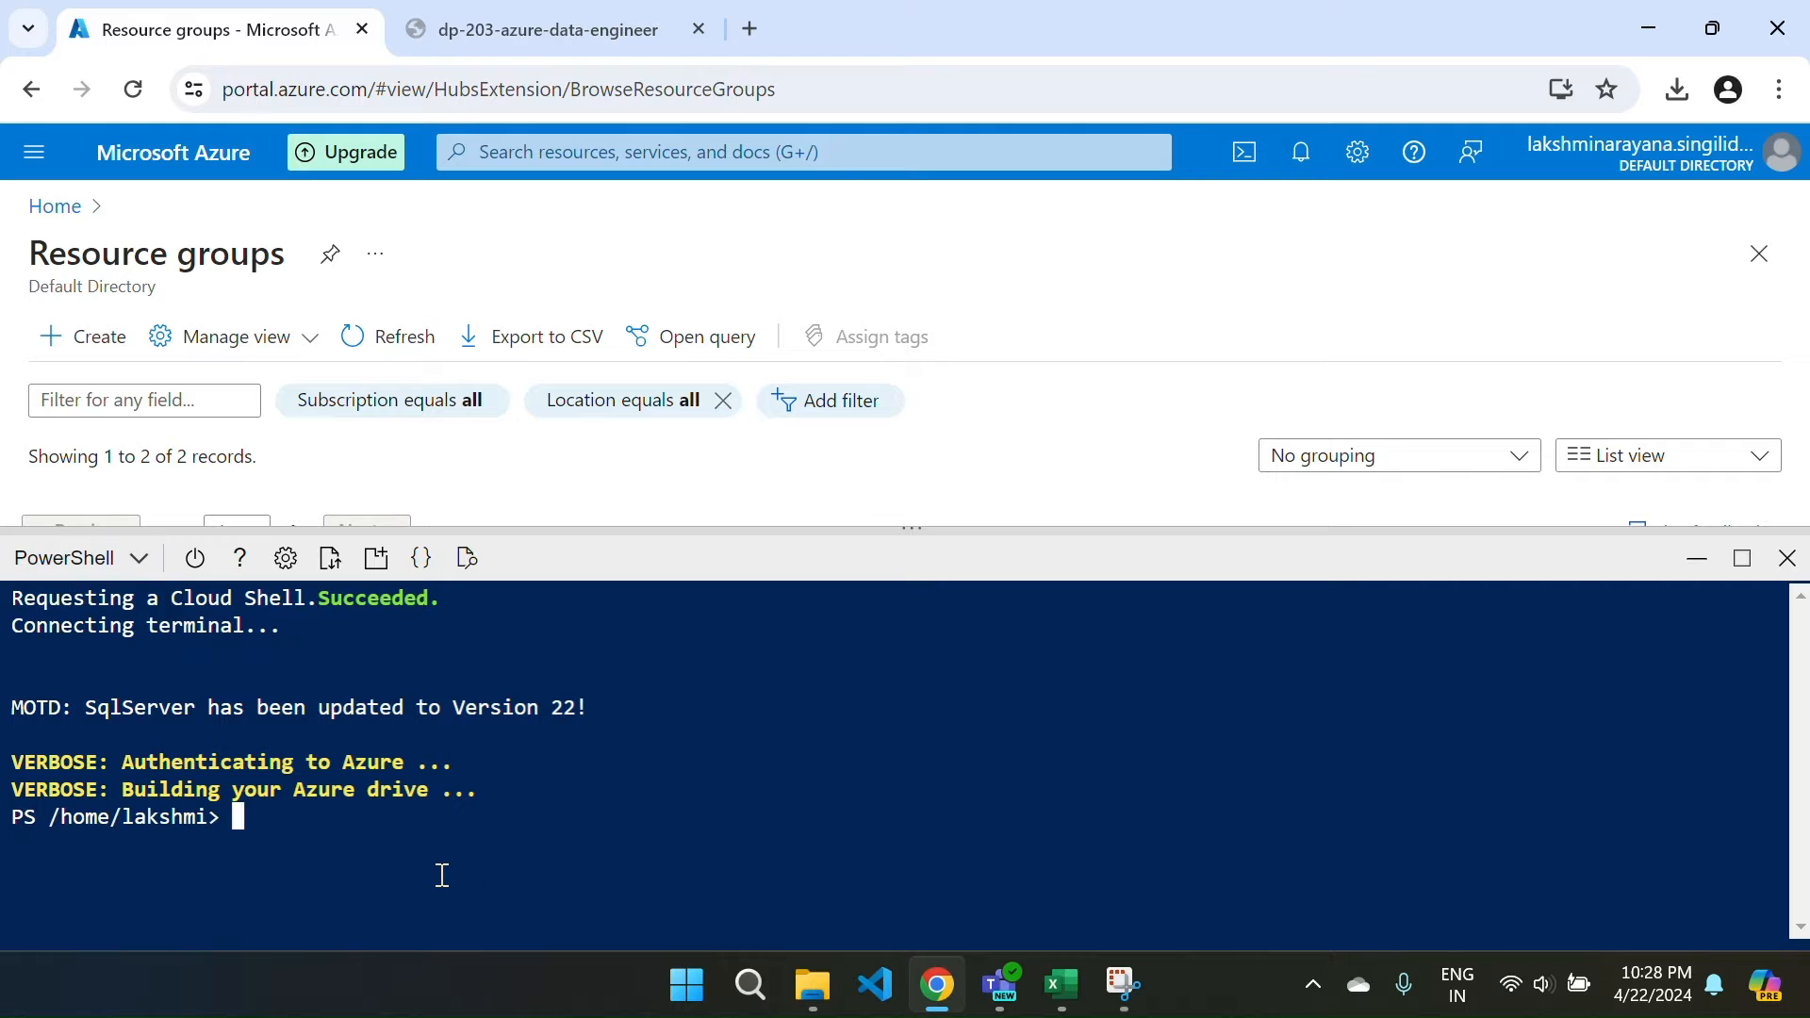
{"action": "right_click", "coordinate": [256, 827]}
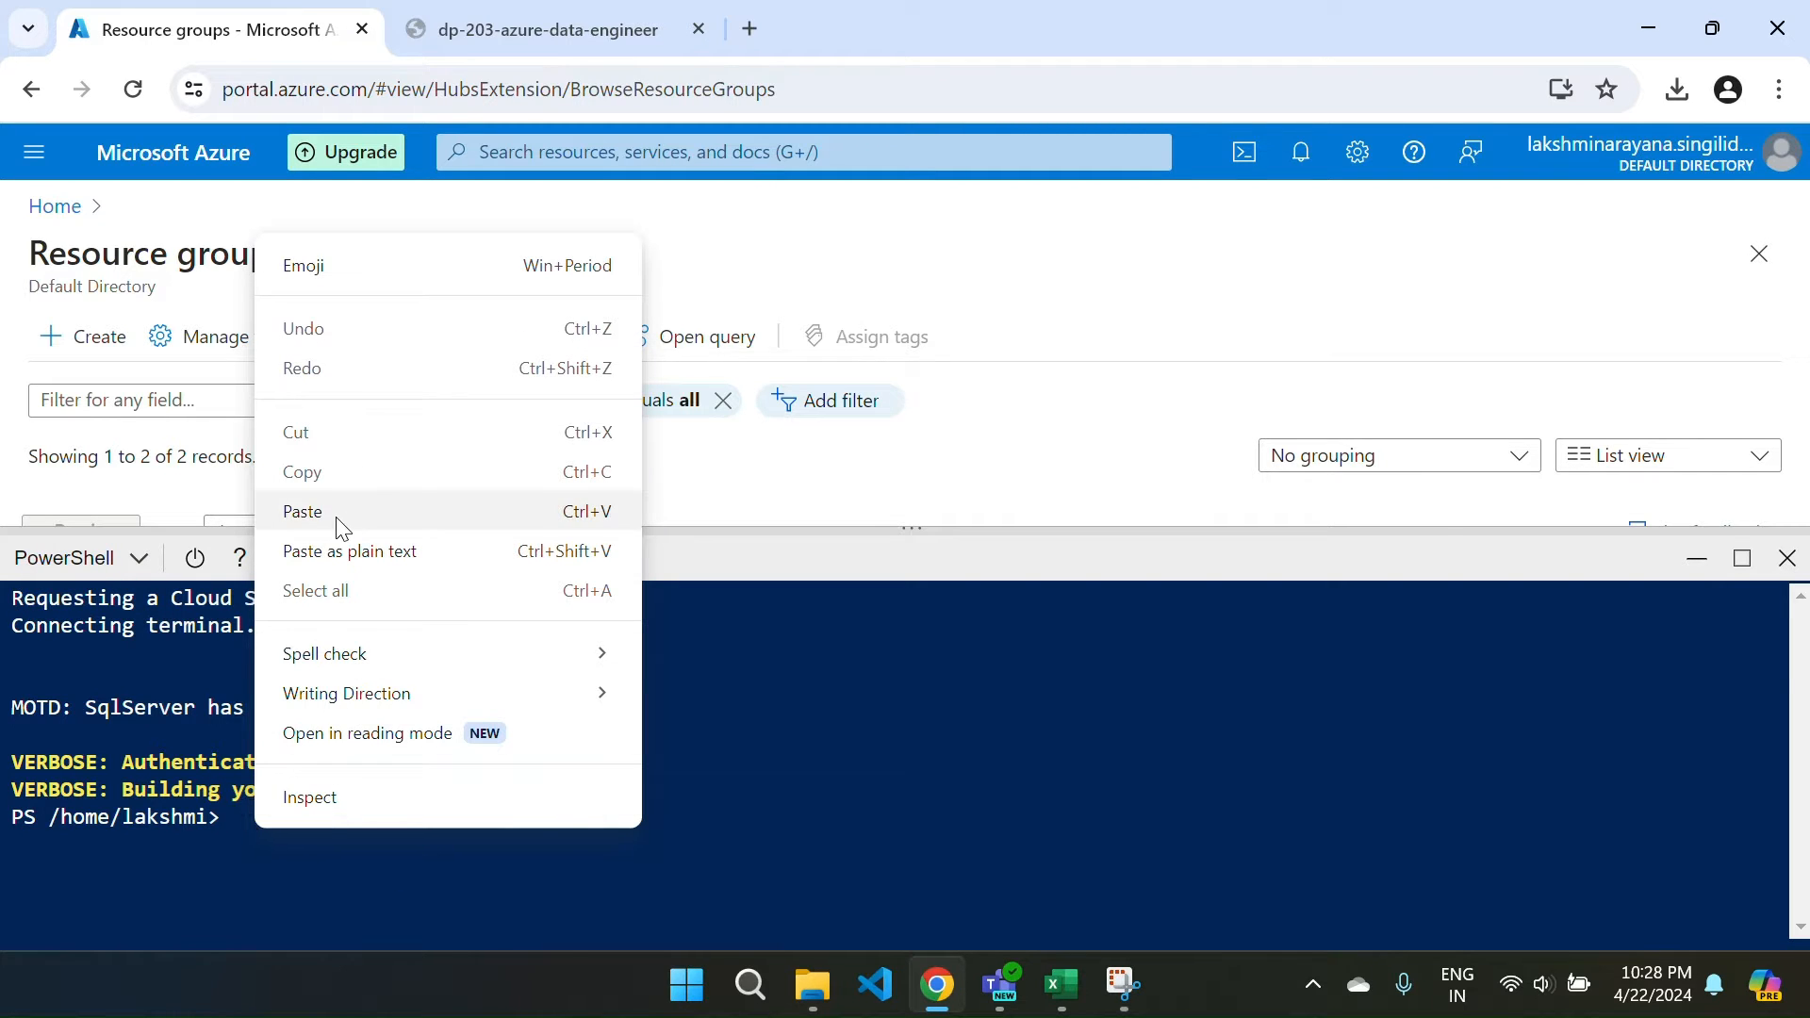
{"action": "left_click", "coordinate": [335, 514]}
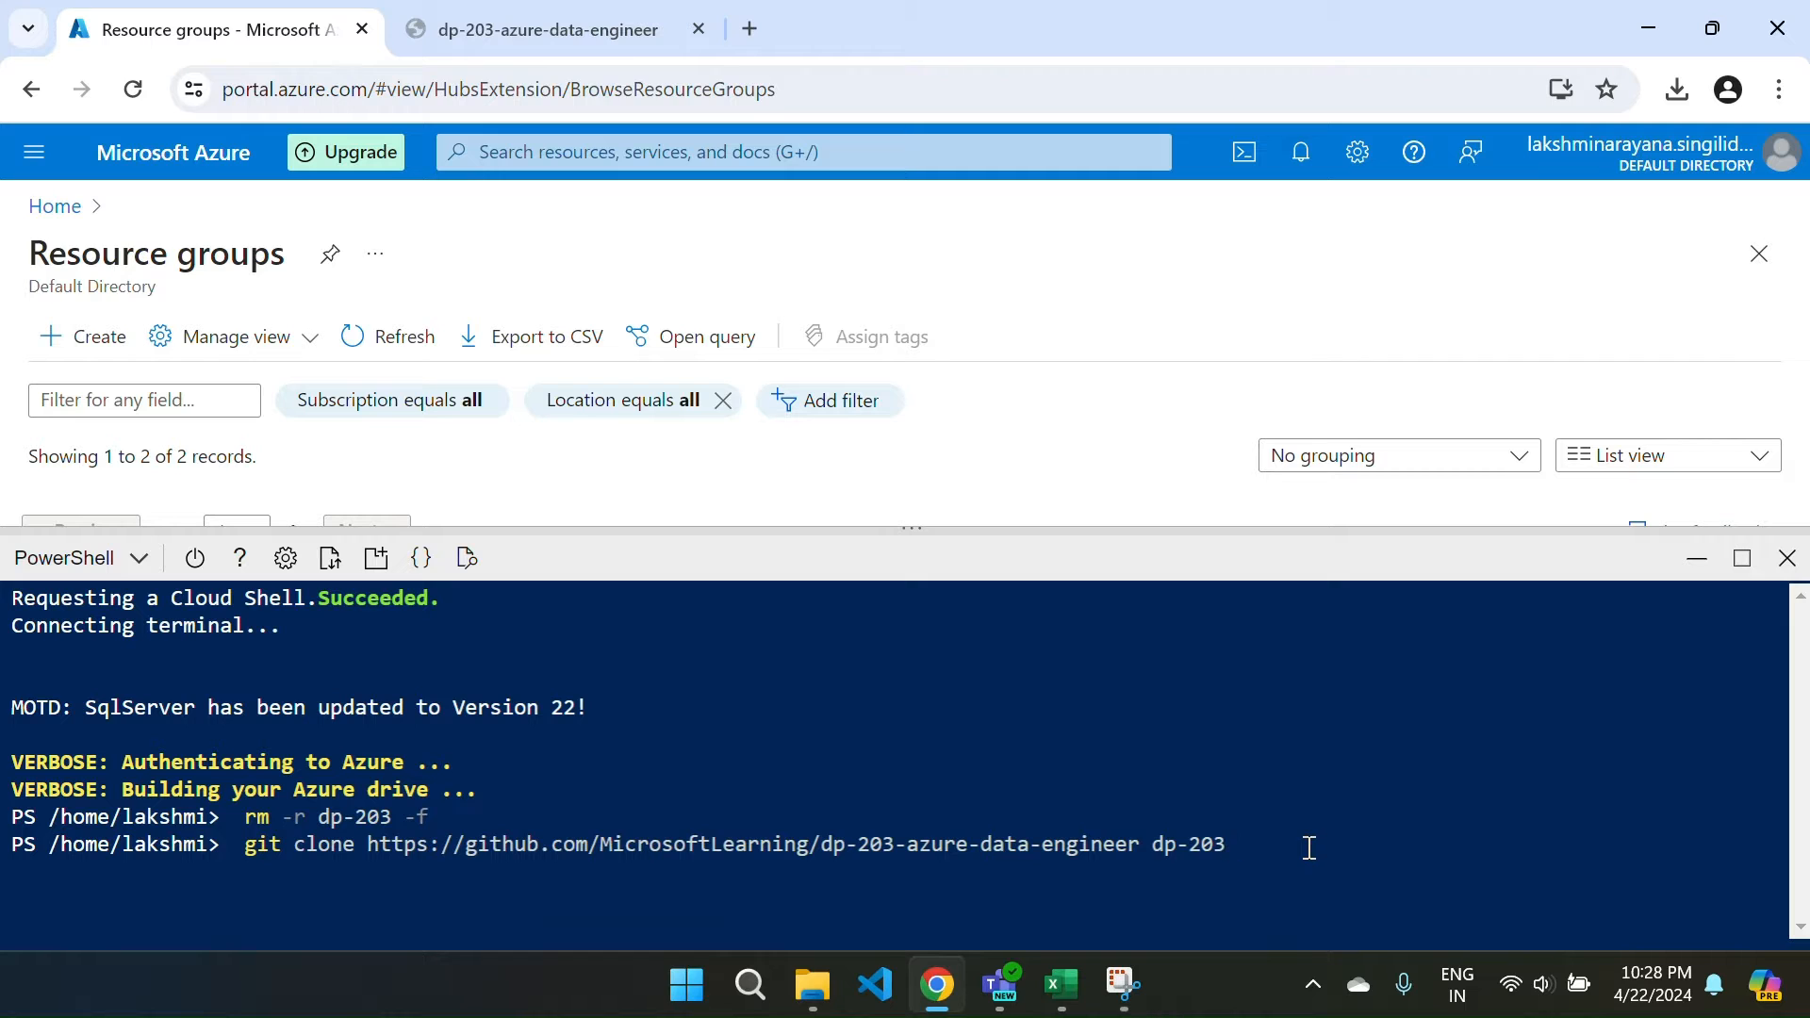
{"action": "key", "text": "Return"}
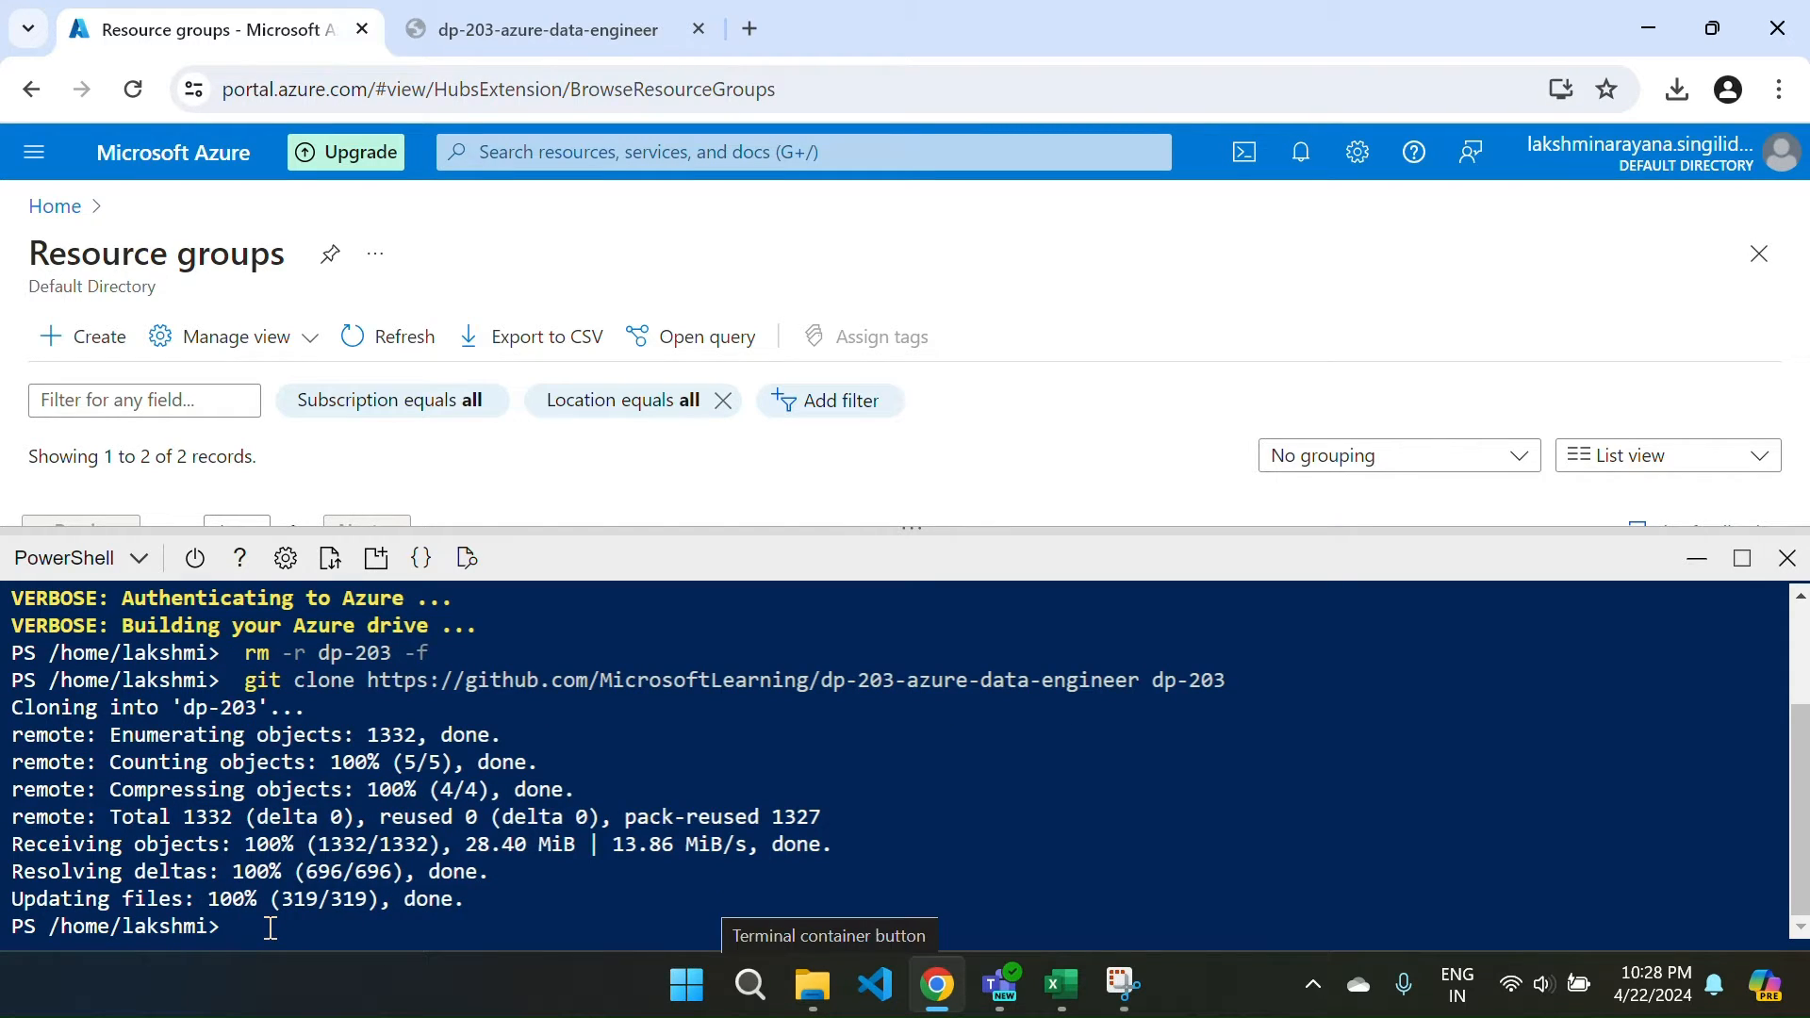
Copy and run cd dp-203/Allfiles/labs/01 and ./setup.ps1 in Cloud Shell.
{"action": "left_click", "coordinate": [471, 32]}
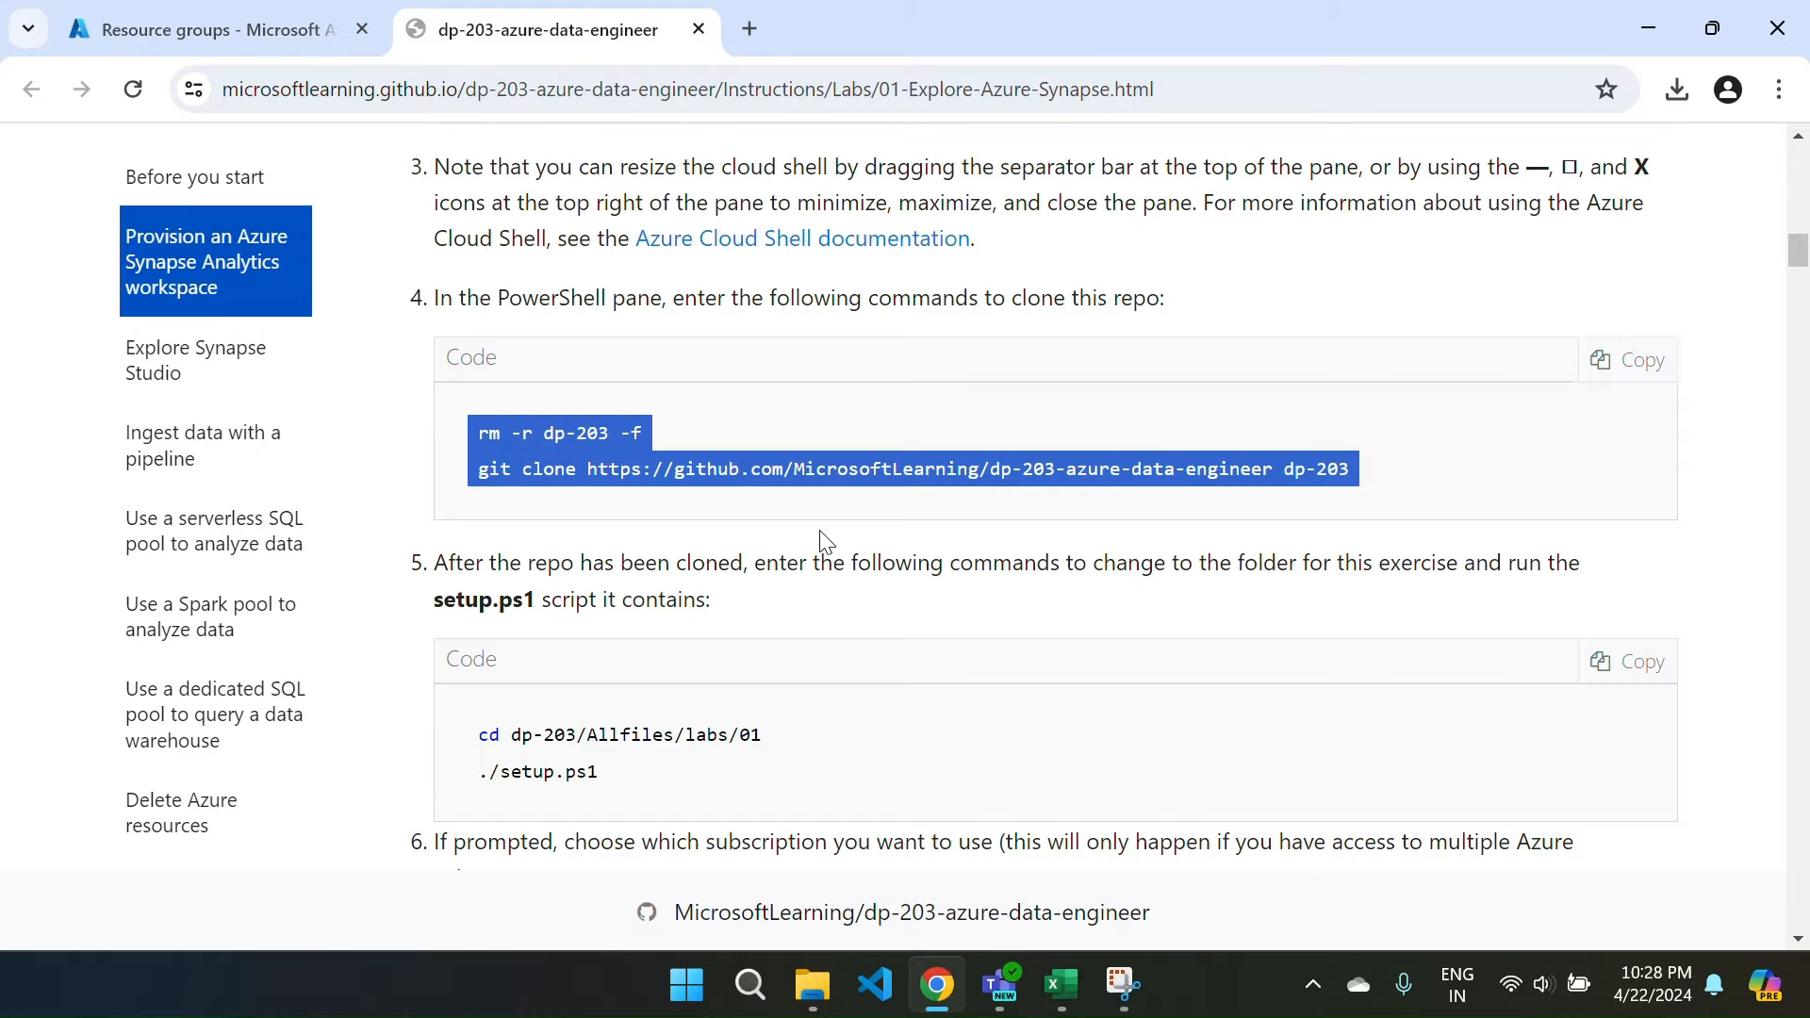
{"action": "scroll", "coordinate": [827, 542], "scroll_direction": "down", "scroll_amount": 1}
{"action": "left_click", "coordinate": [1601, 582]}
{"action": "key", "text": "ctrl+c"}
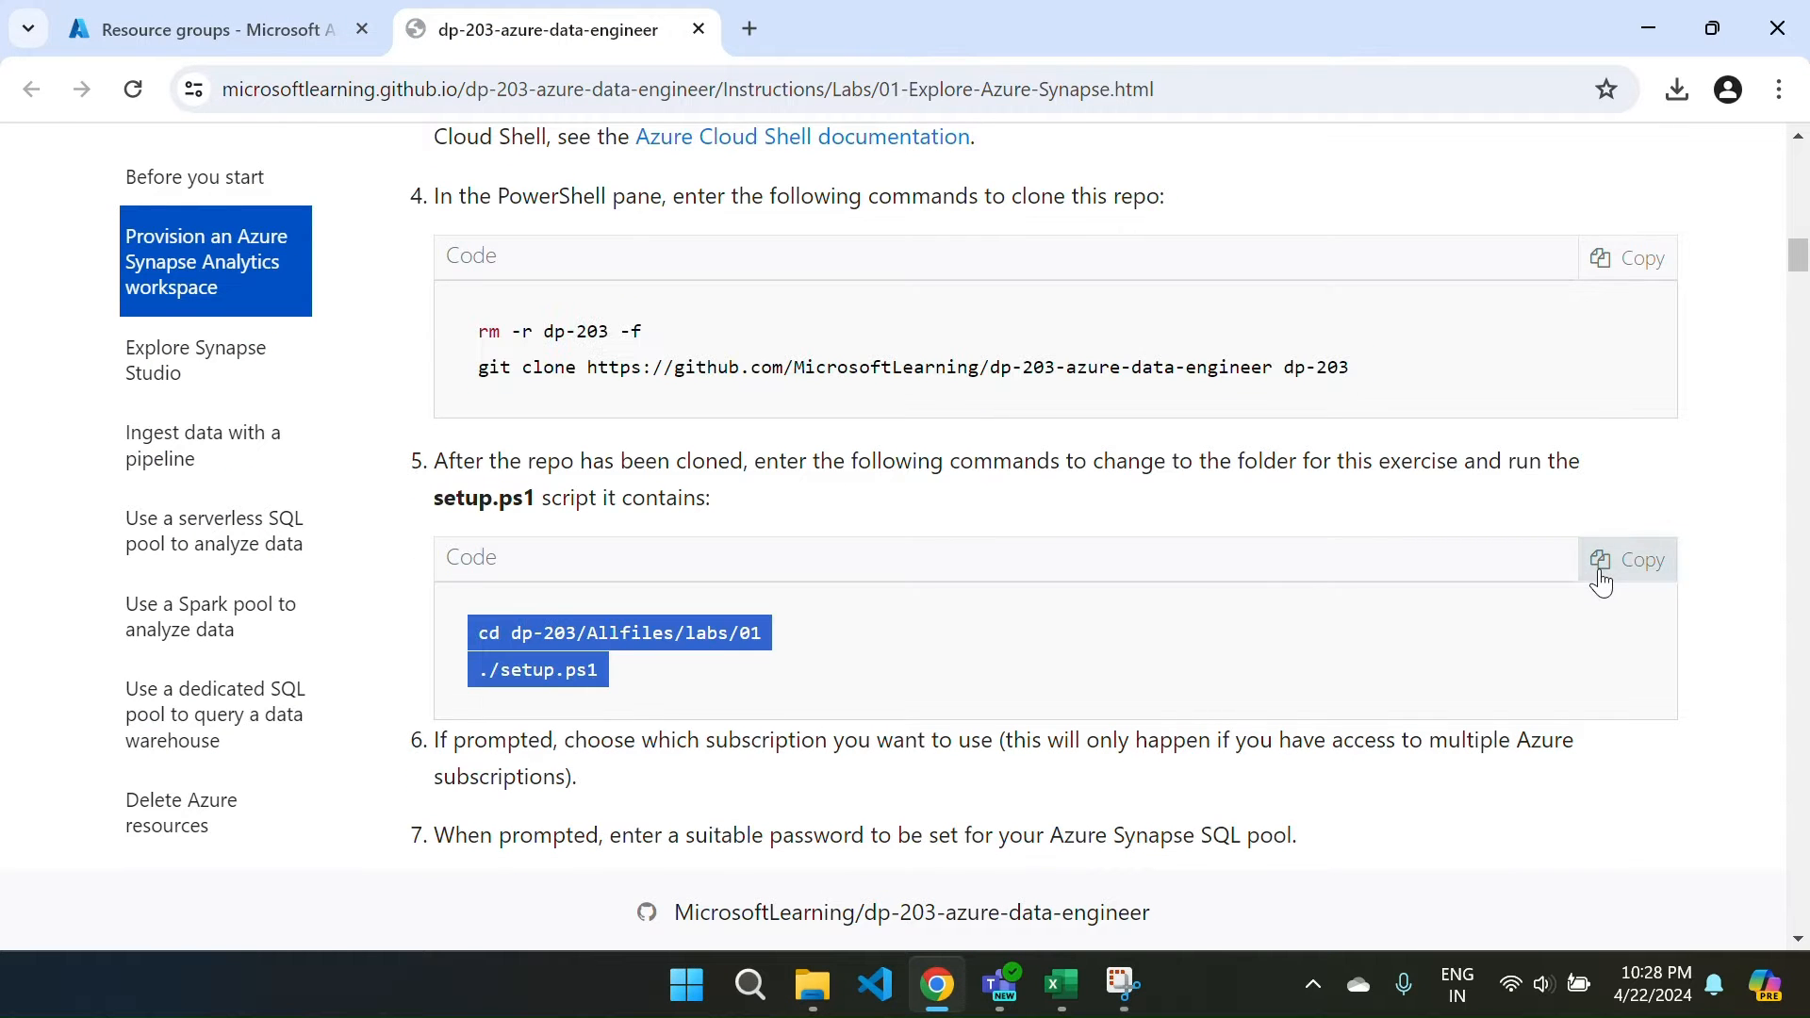
{"action": "left_click", "coordinate": [230, 28]}
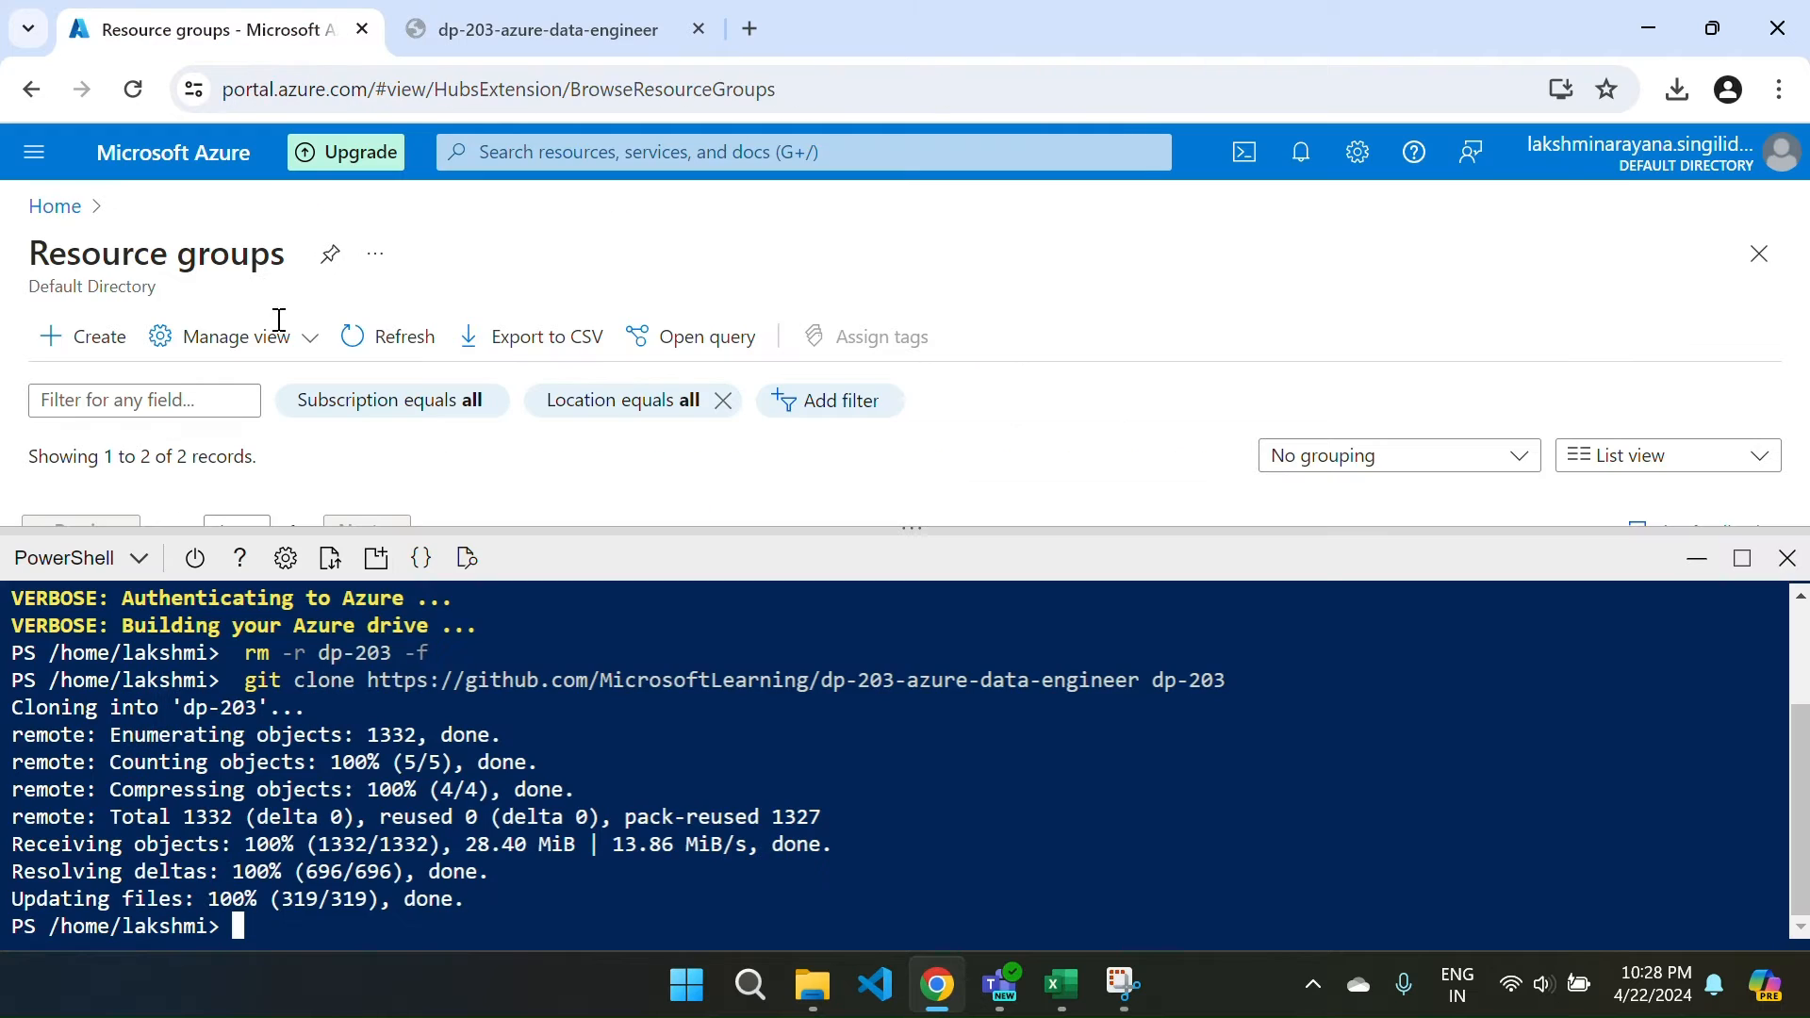
{"action": "right_click", "coordinate": [235, 925]}
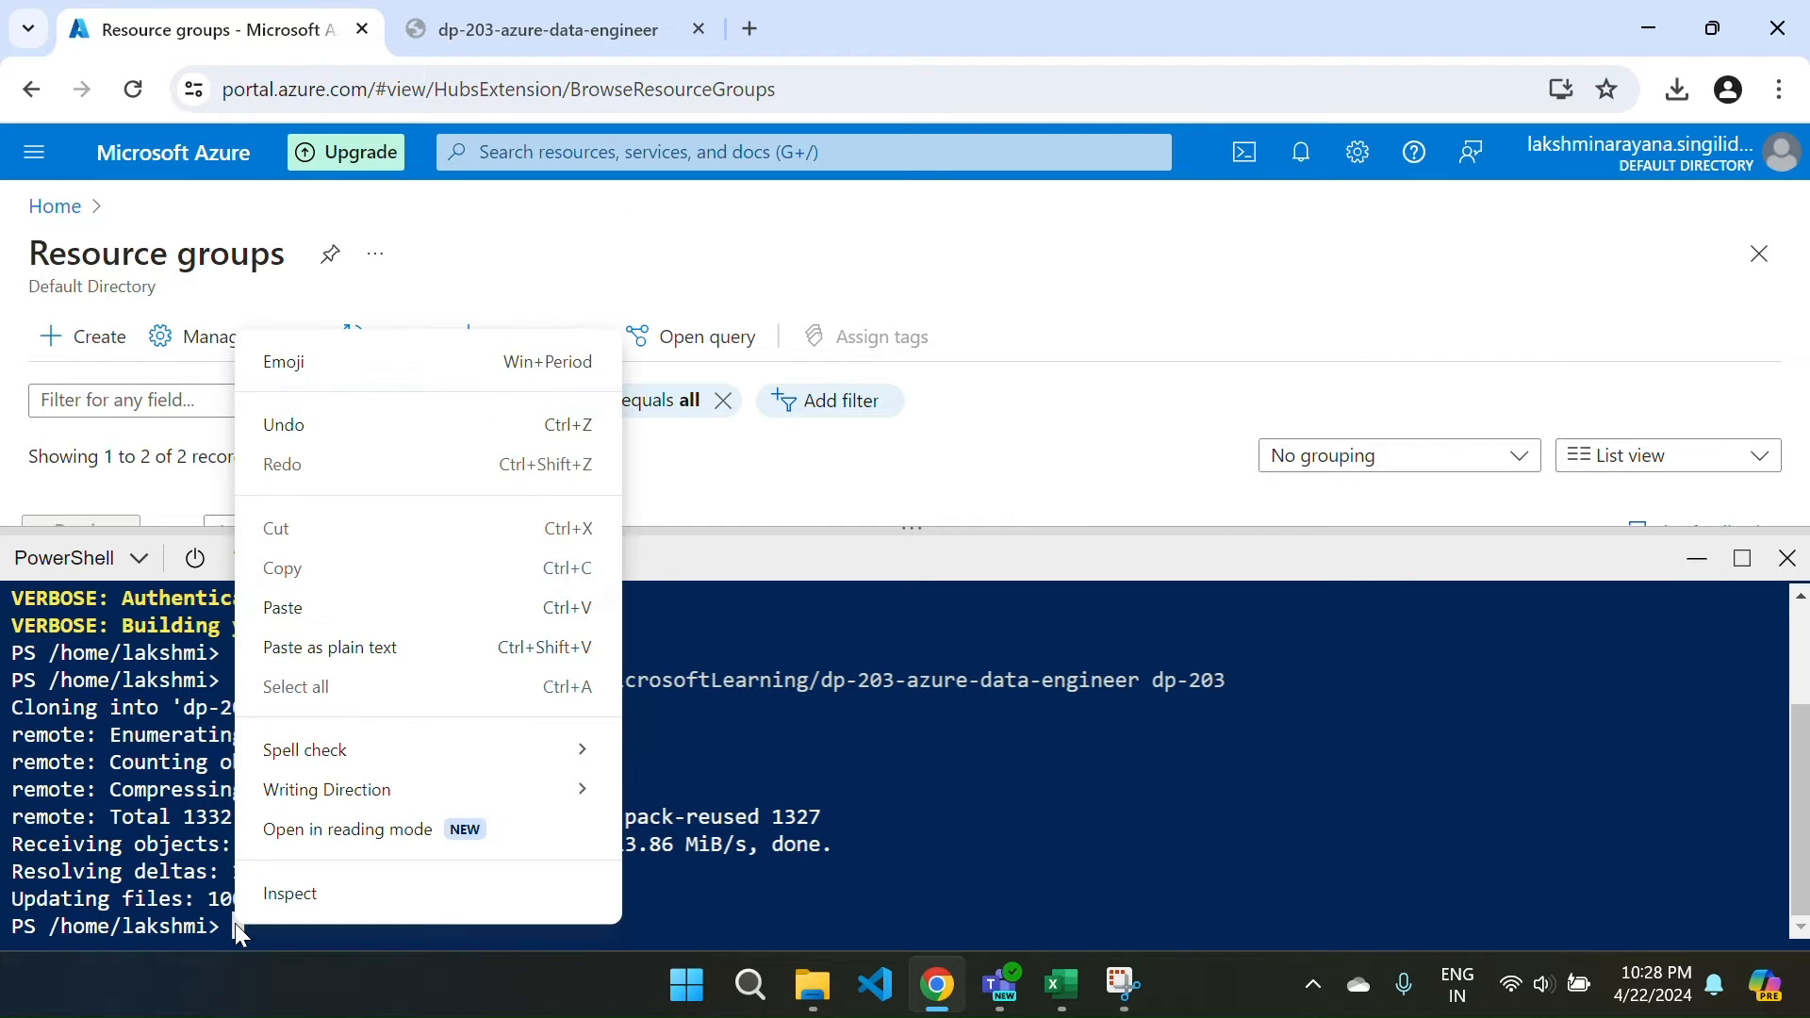
{"action": "left_click", "coordinate": [283, 607]}
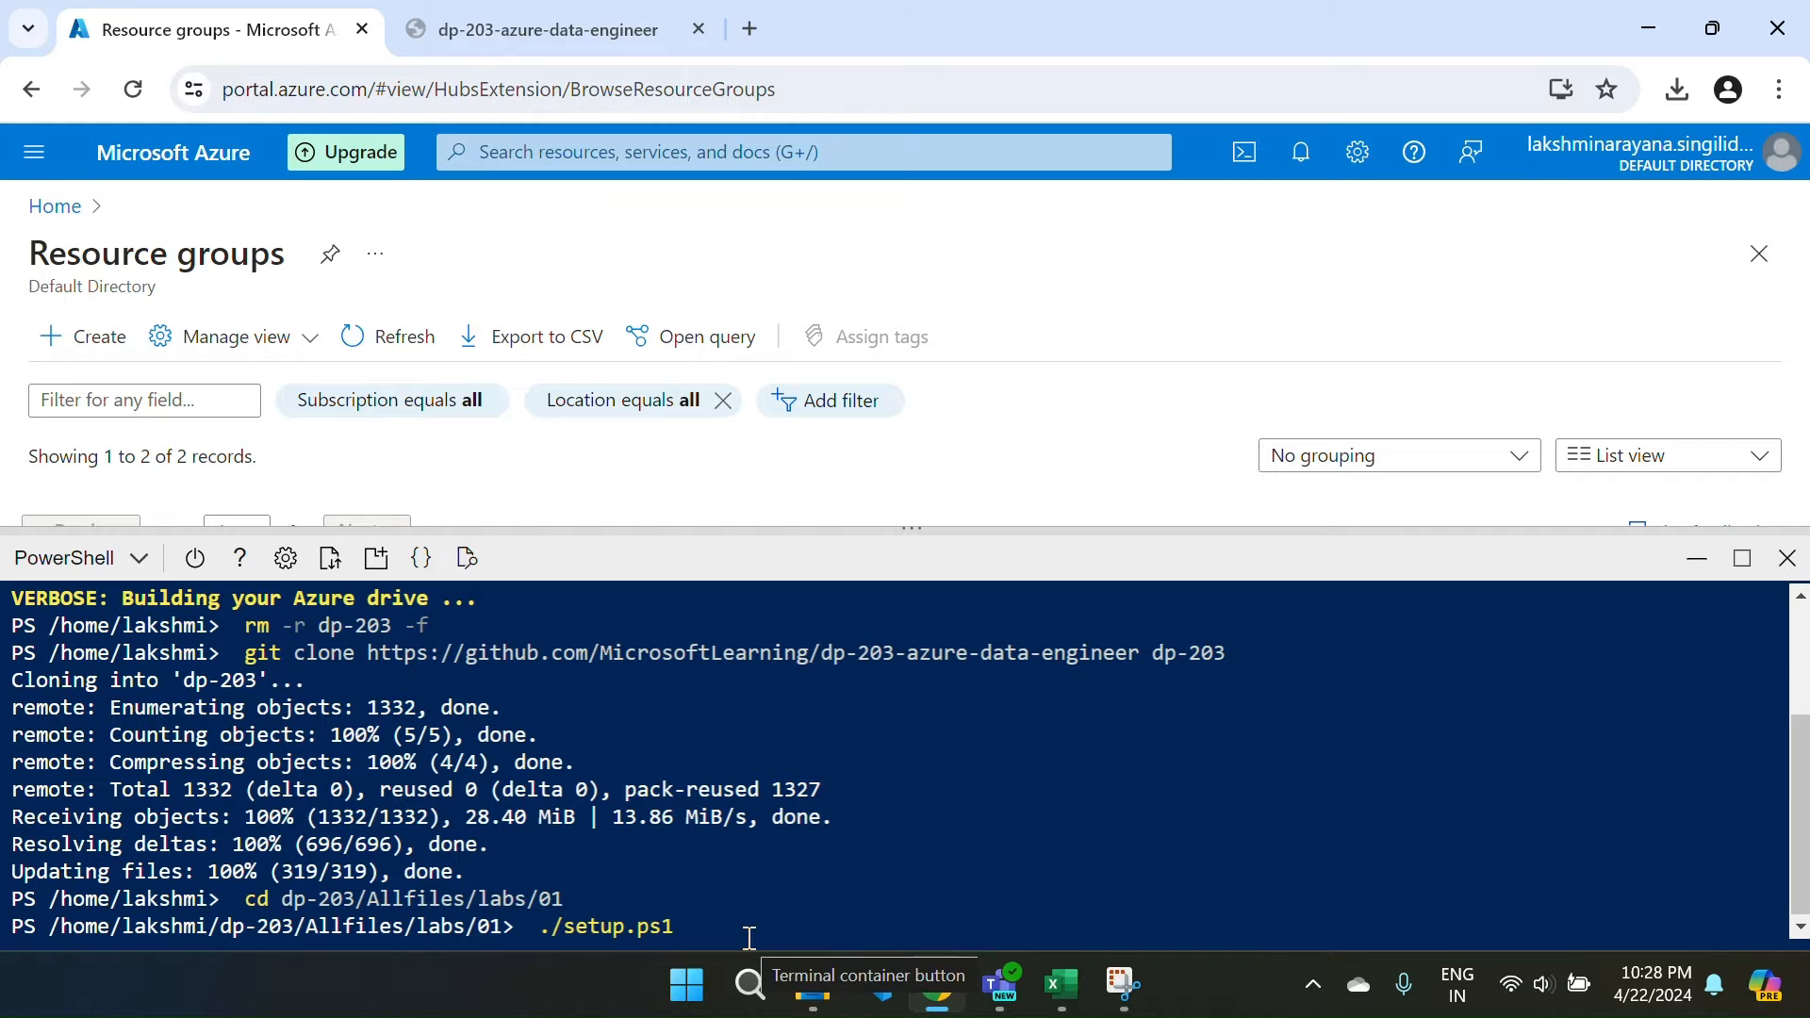
{"action": "key", "text": "Return"}
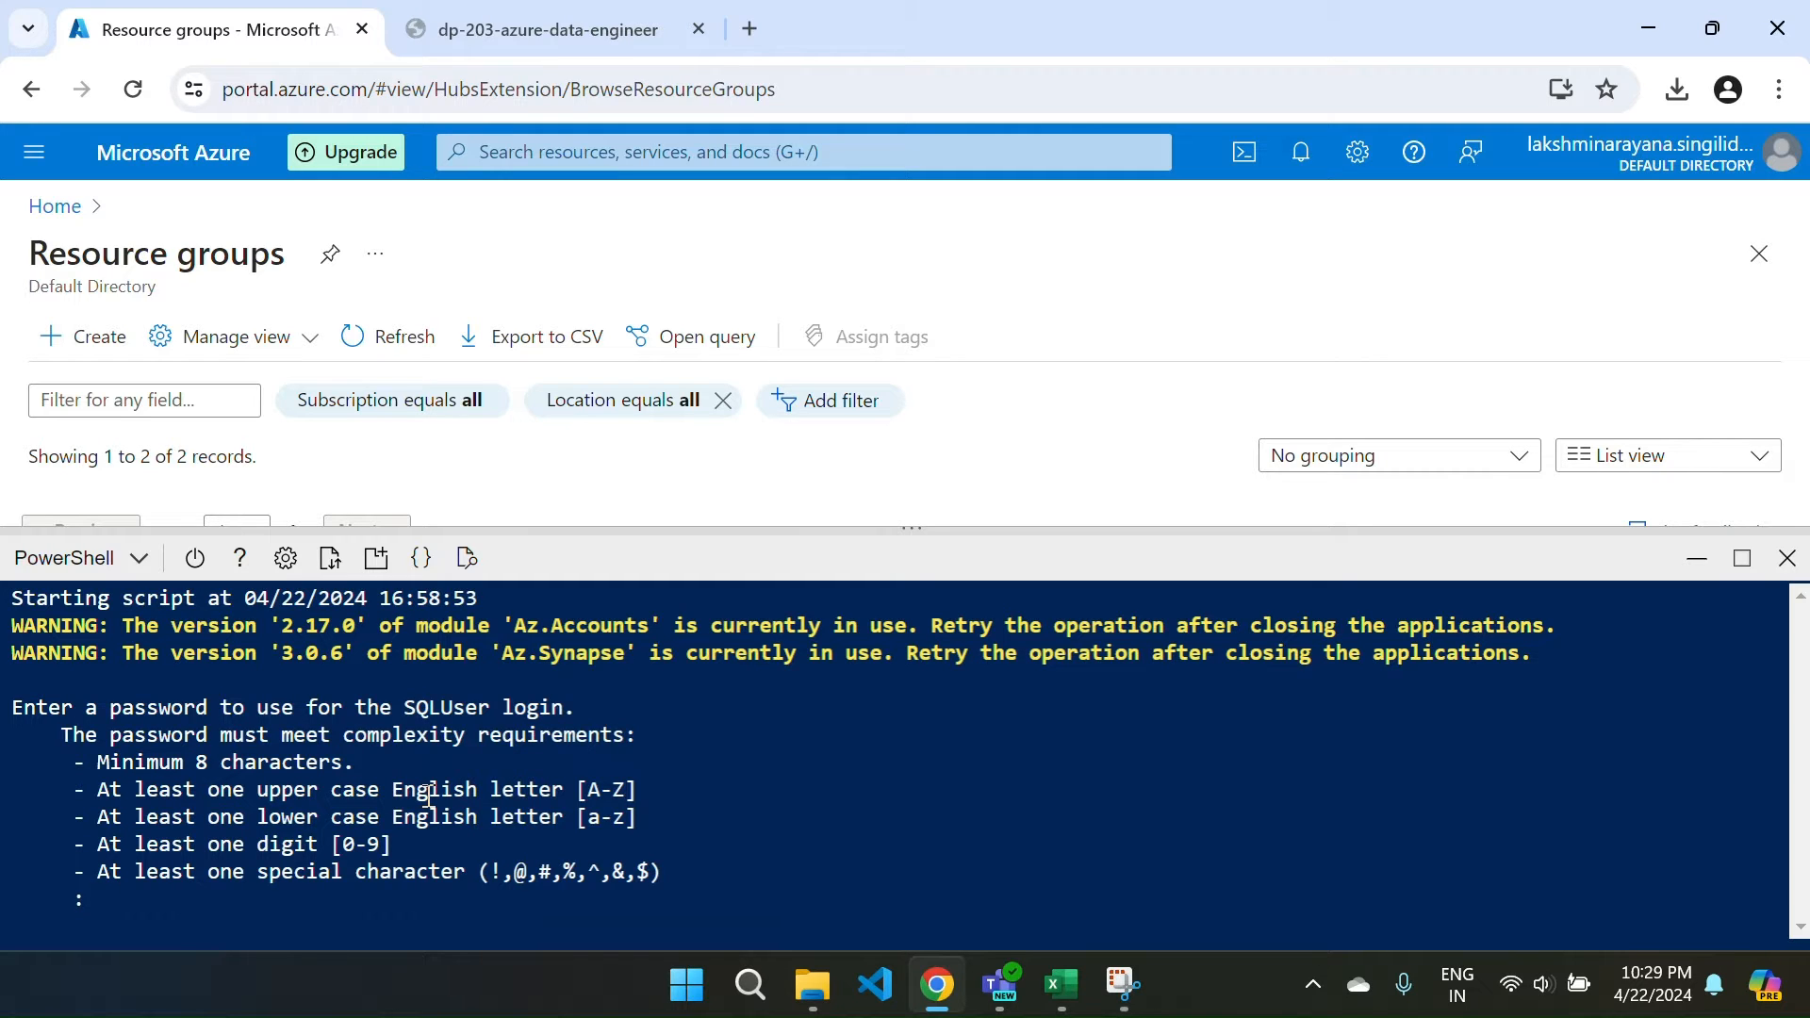
Enter a complex SQLUser login password at the setup script's prompt.
{"action": "key", "text": "Caps_Lock"}
{"action": "key", "text": "Caps_Lock"}
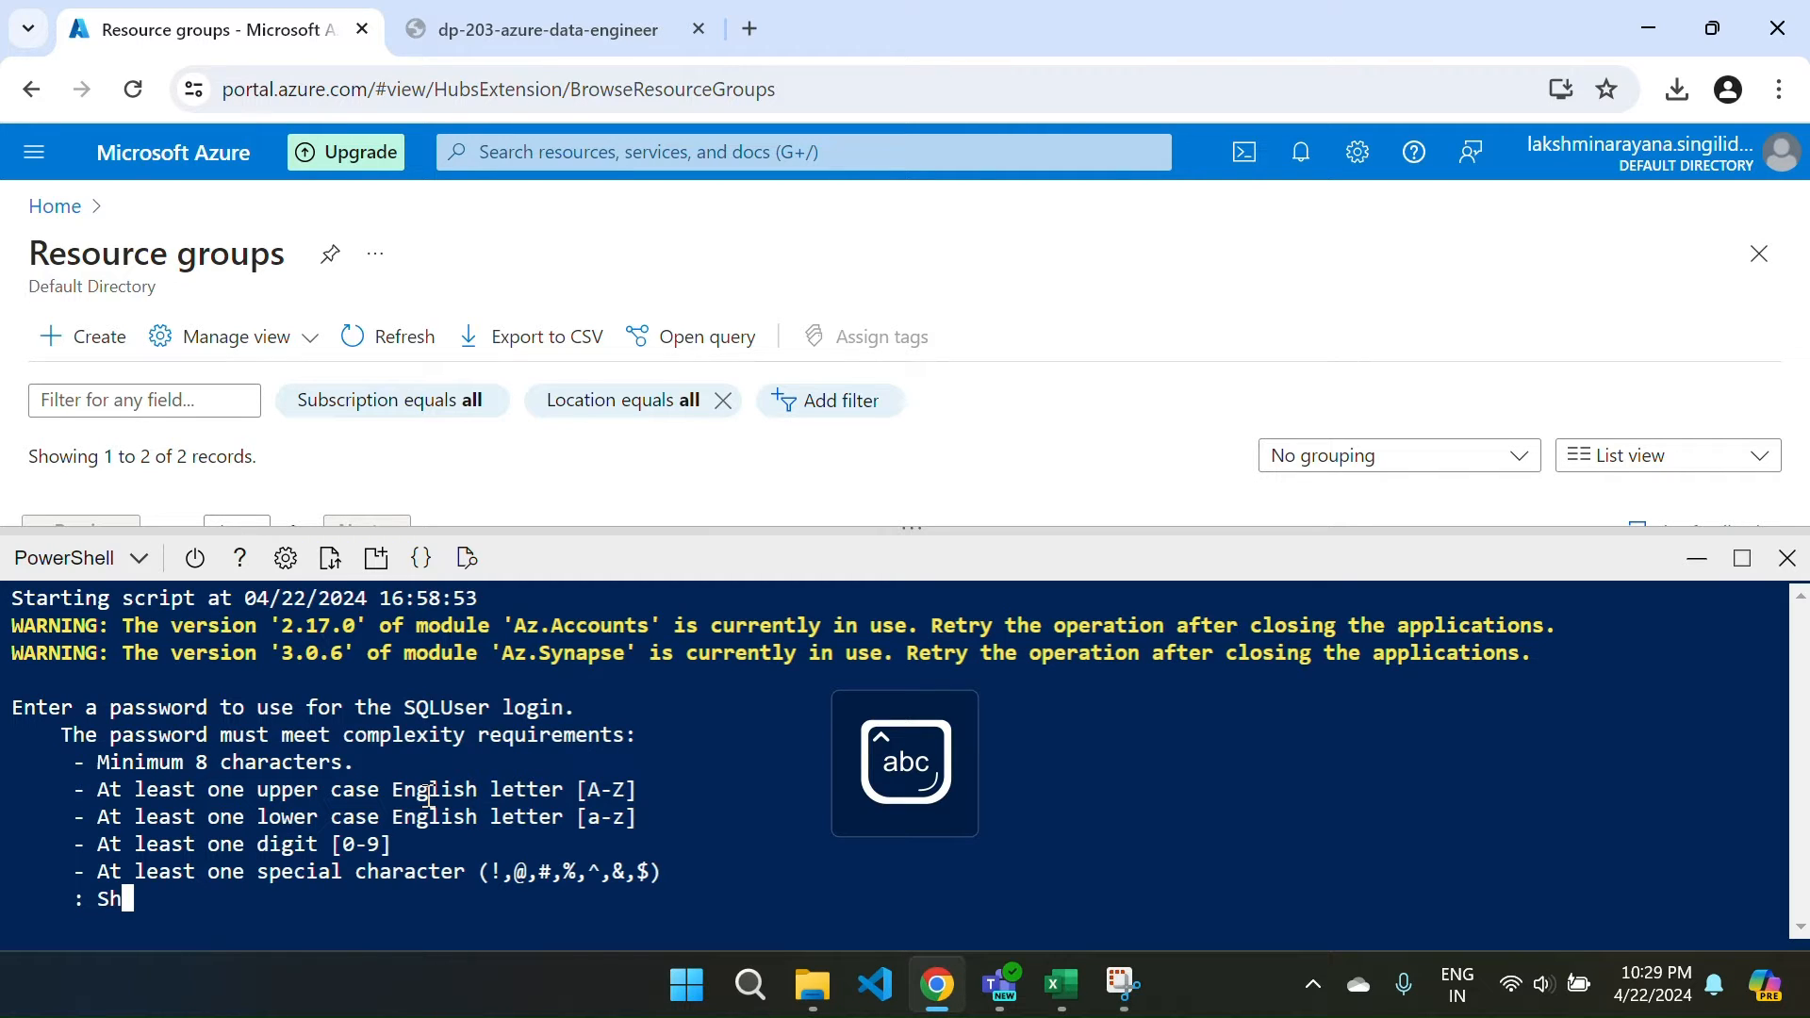
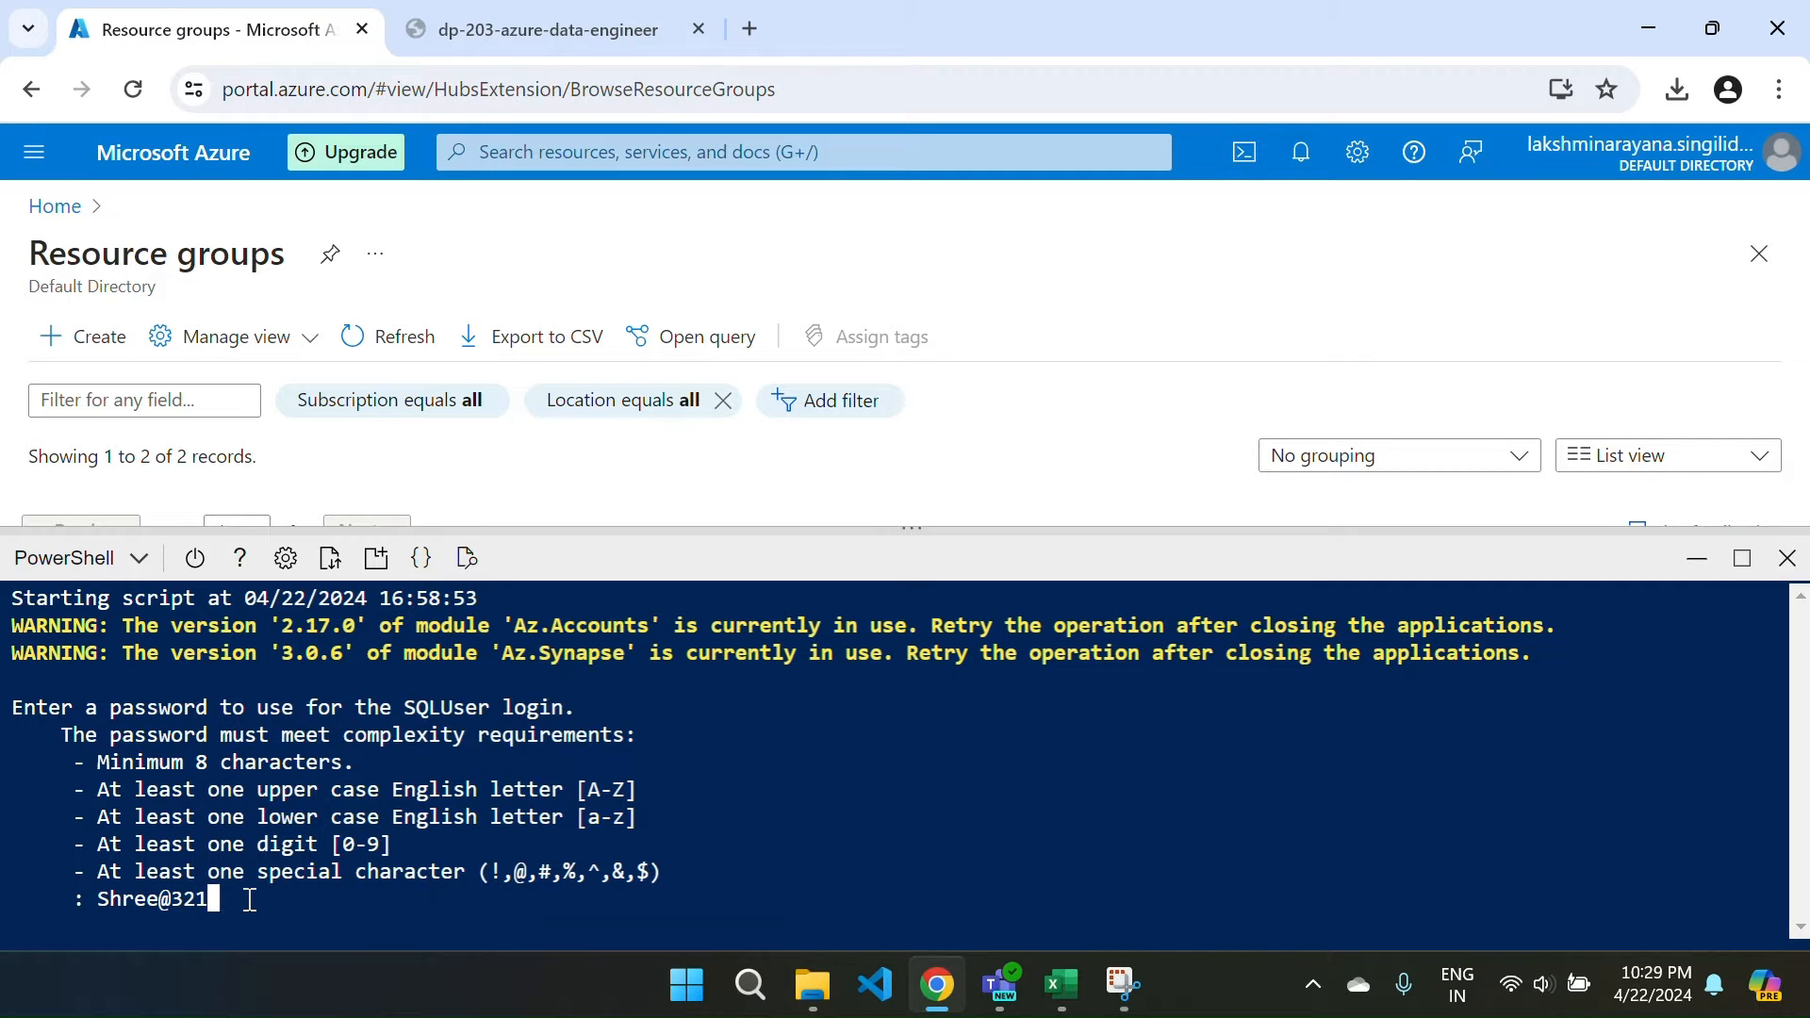
{"action": "key", "text": "Return"}
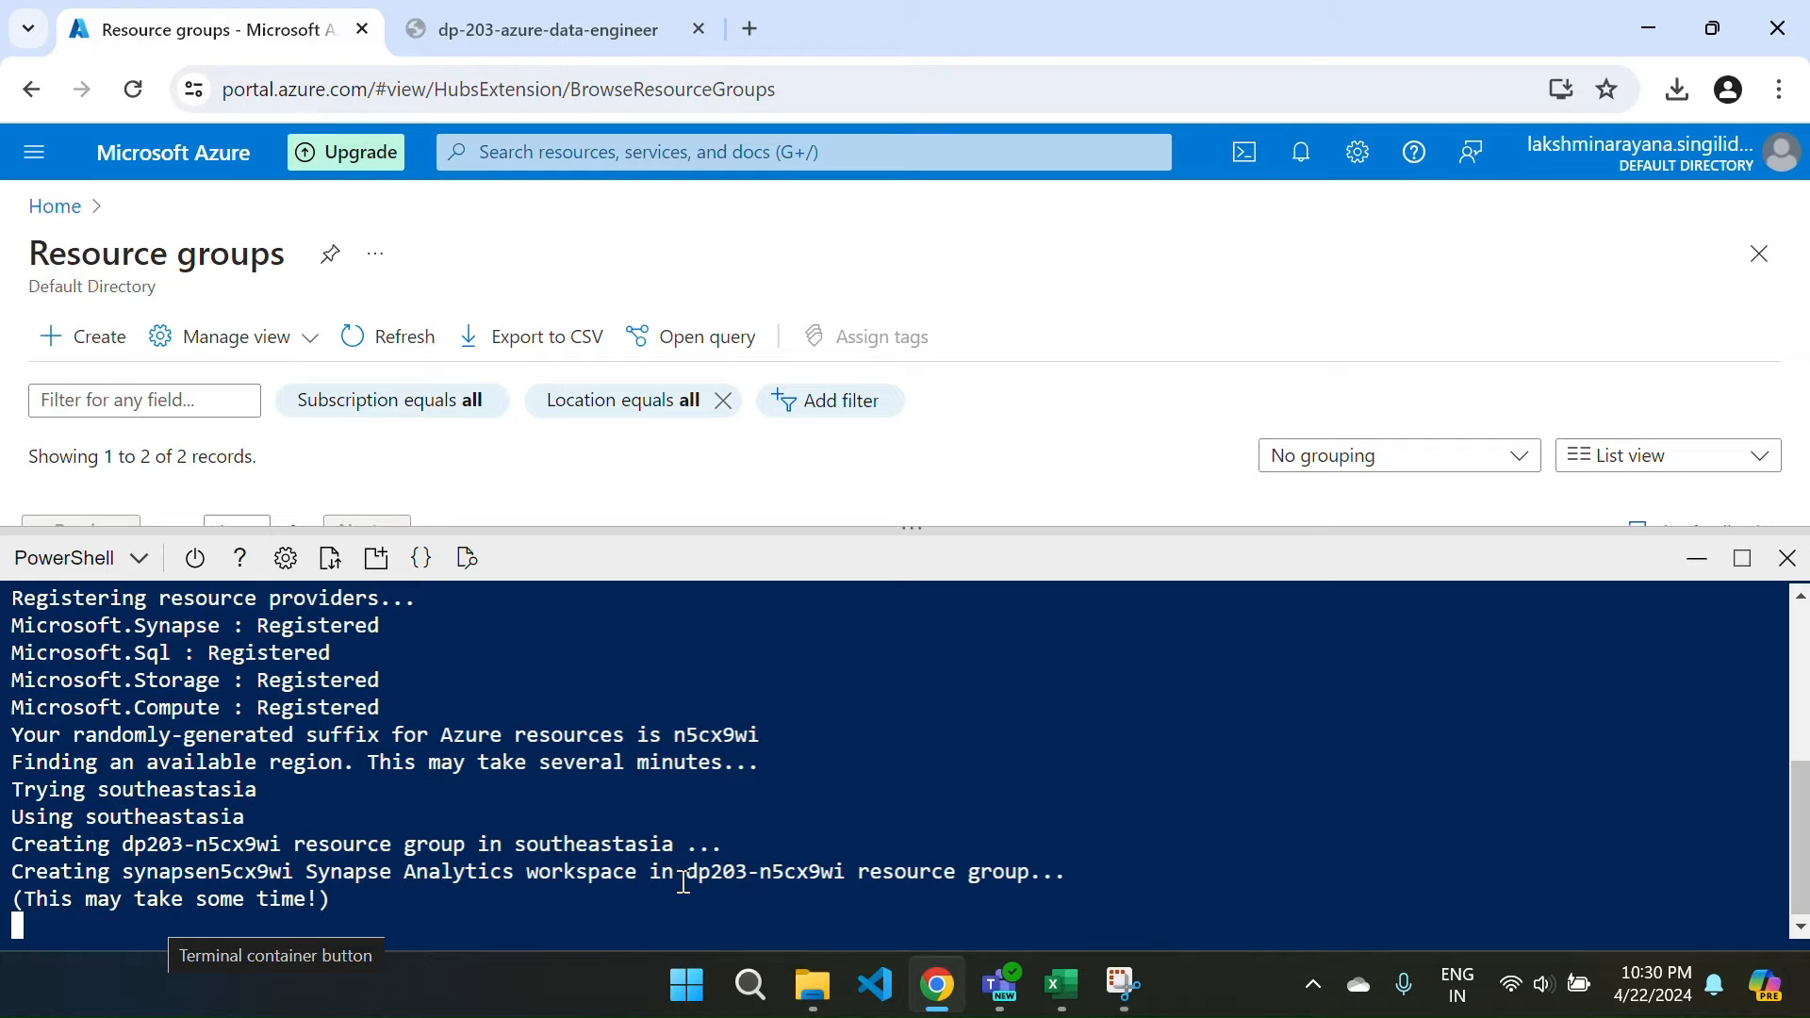
Refresh Resource groups so dp203-n5cx9wi appears, then enlarge Cloud Shell again.
{"action": "left_click_drag", "start_coordinate": [683, 881], "coordinate": [844, 875]}
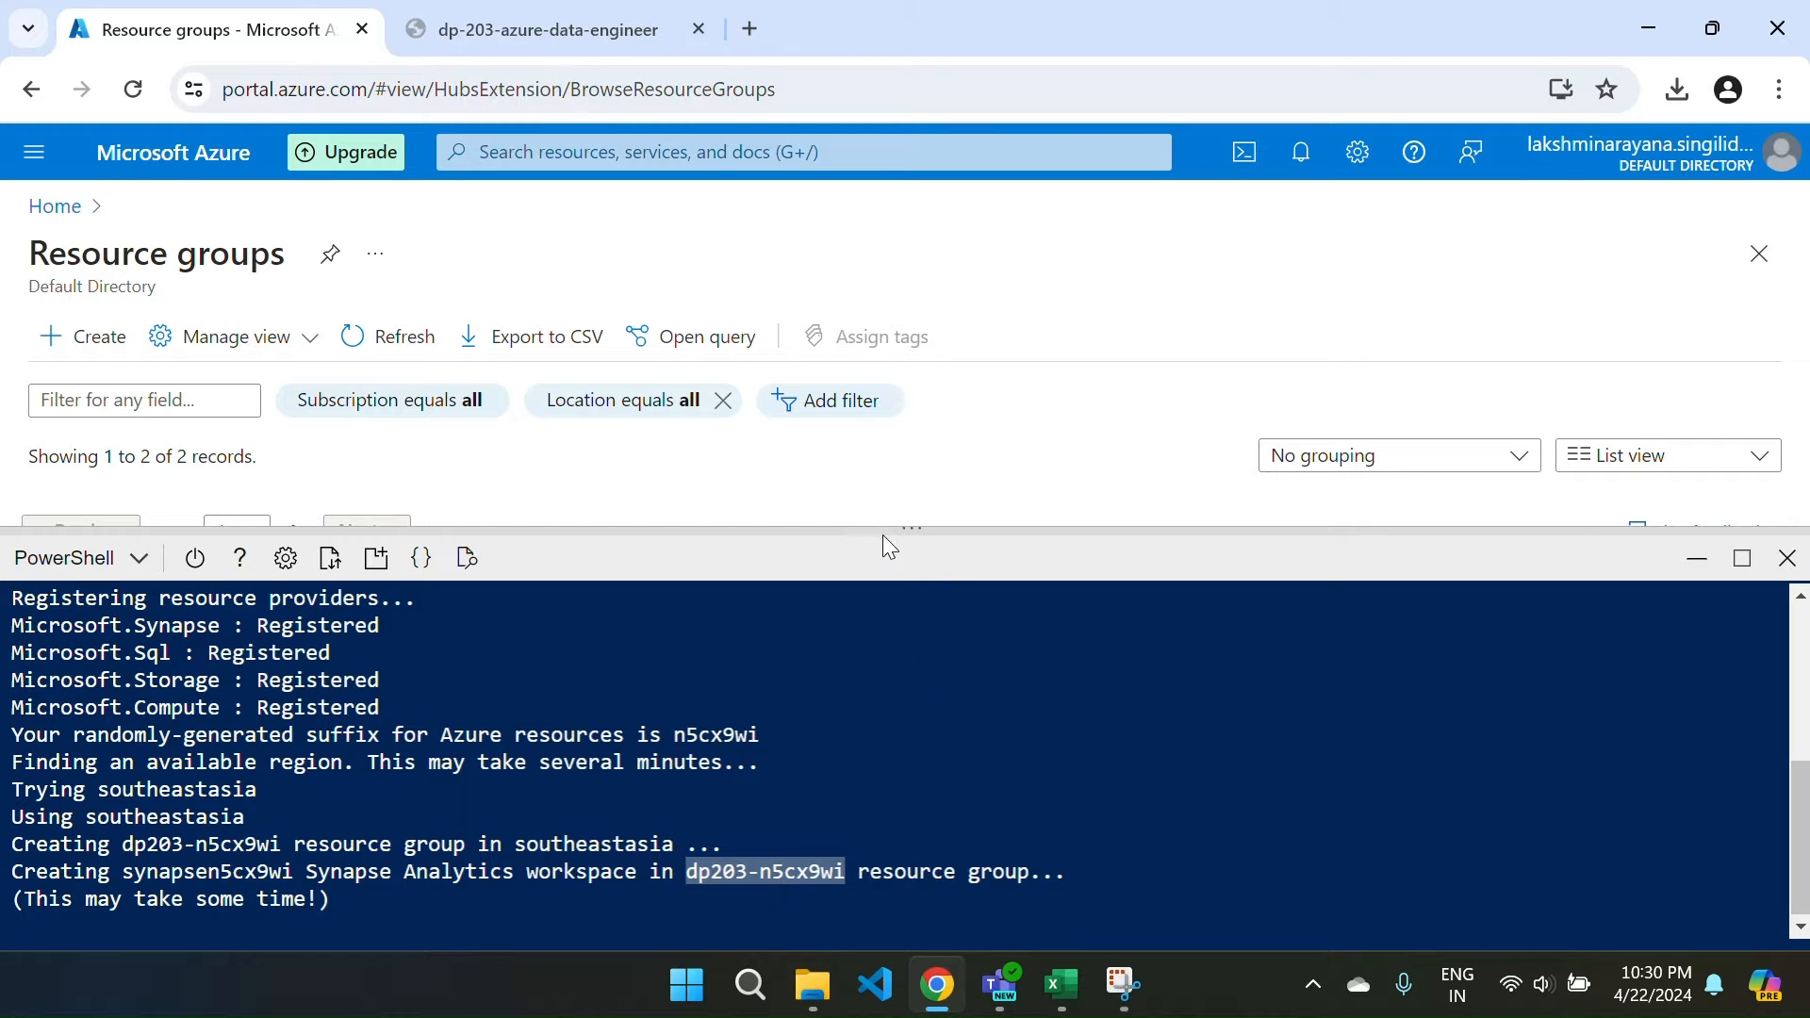
{"action": "left_click_drag", "start_coordinate": [873, 528], "coordinate": [897, 795]}
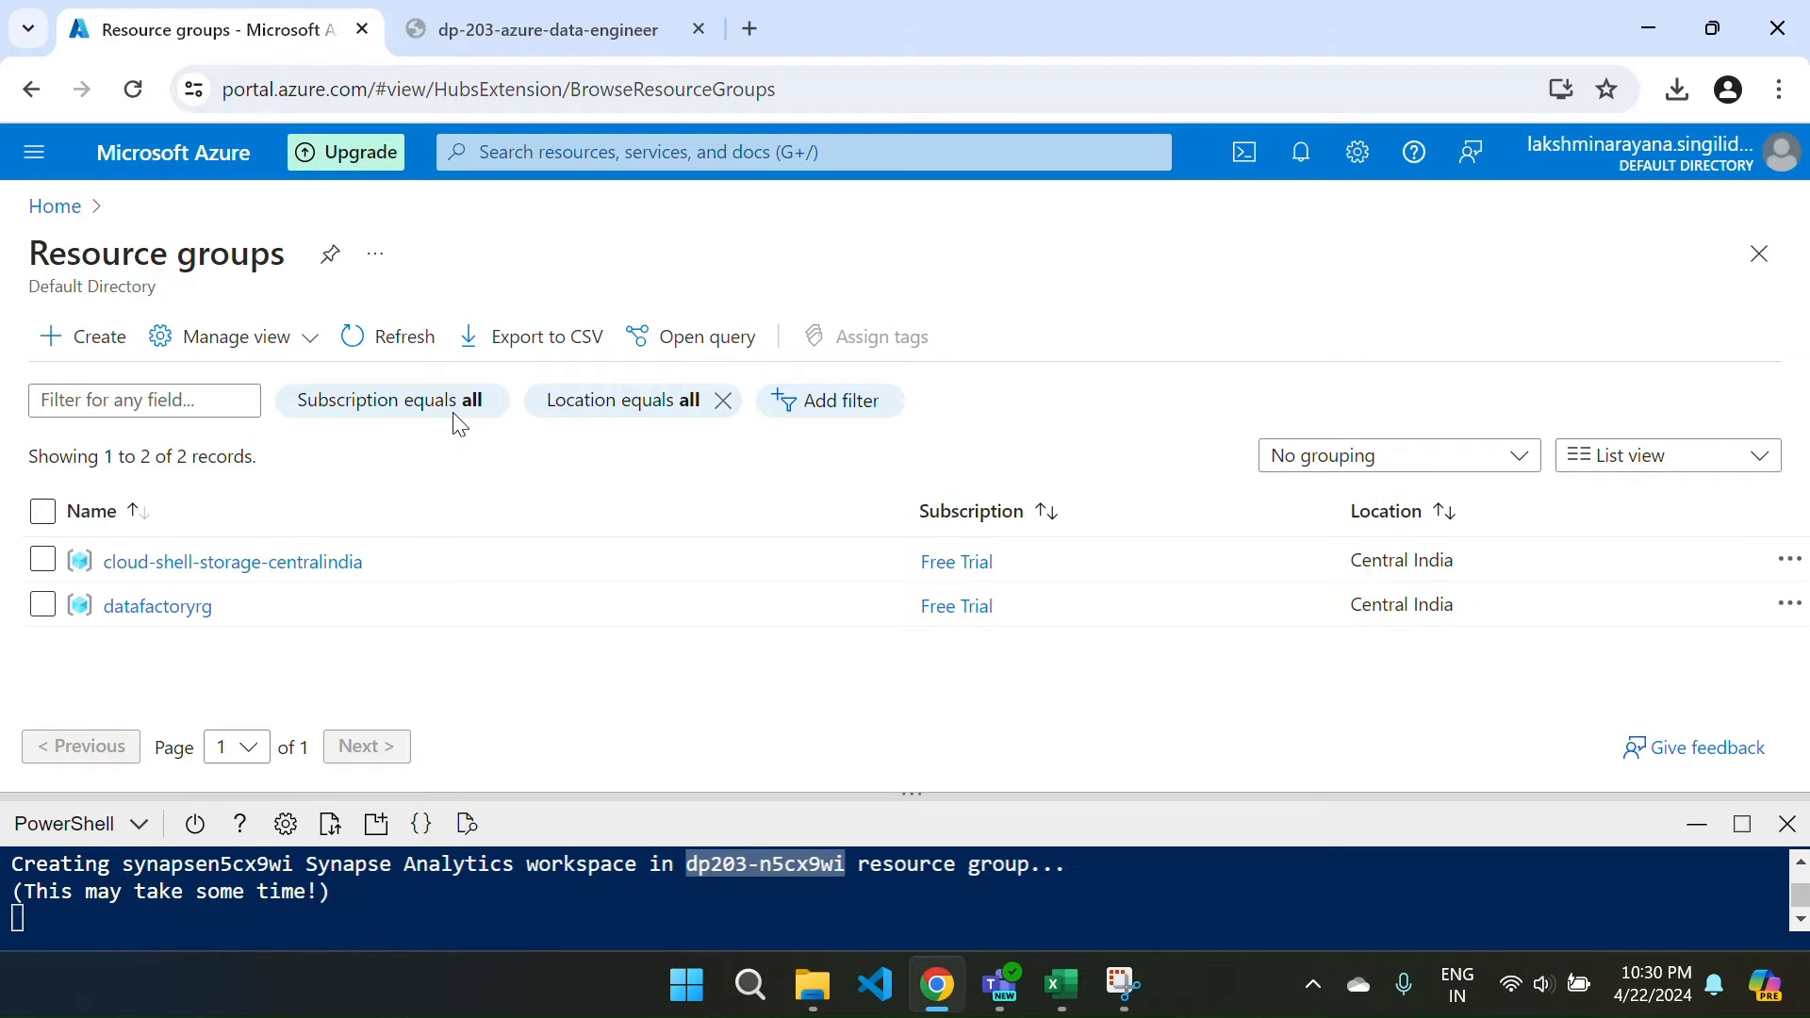
{"action": "left_click", "coordinate": [356, 337]}
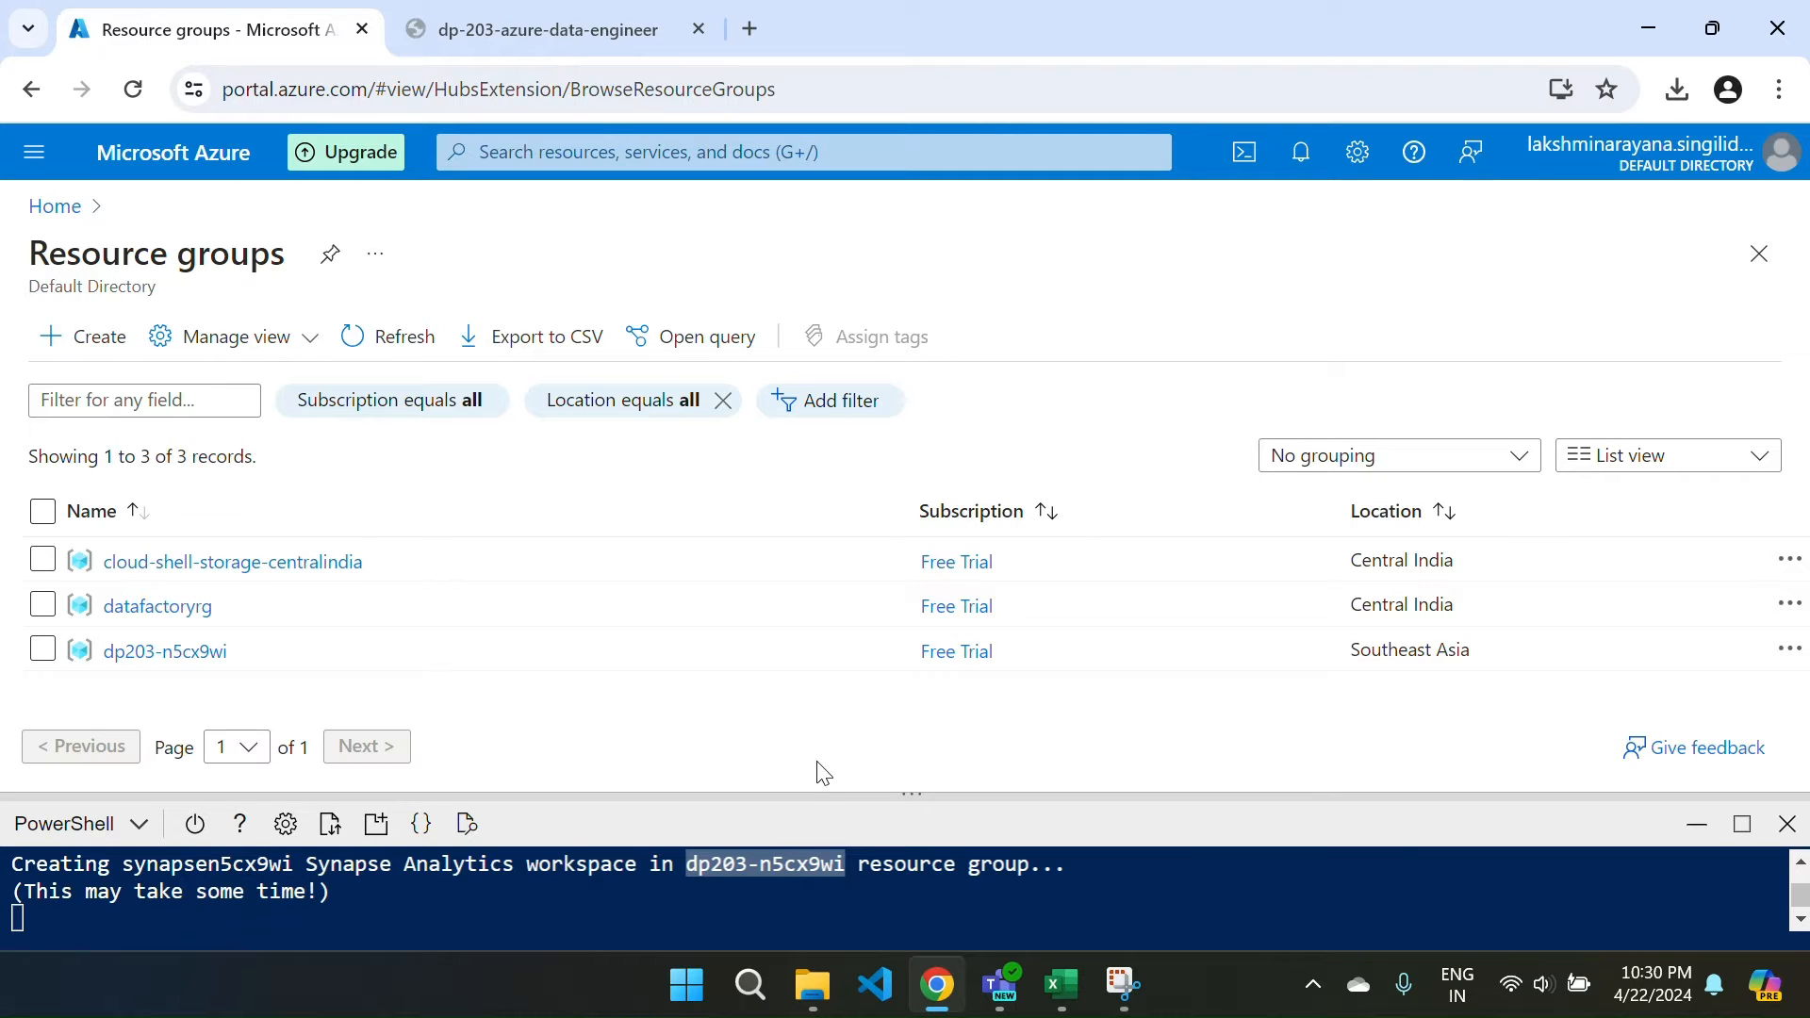
{"action": "left_click_drag", "start_coordinate": [853, 795], "coordinate": [817, 470]}
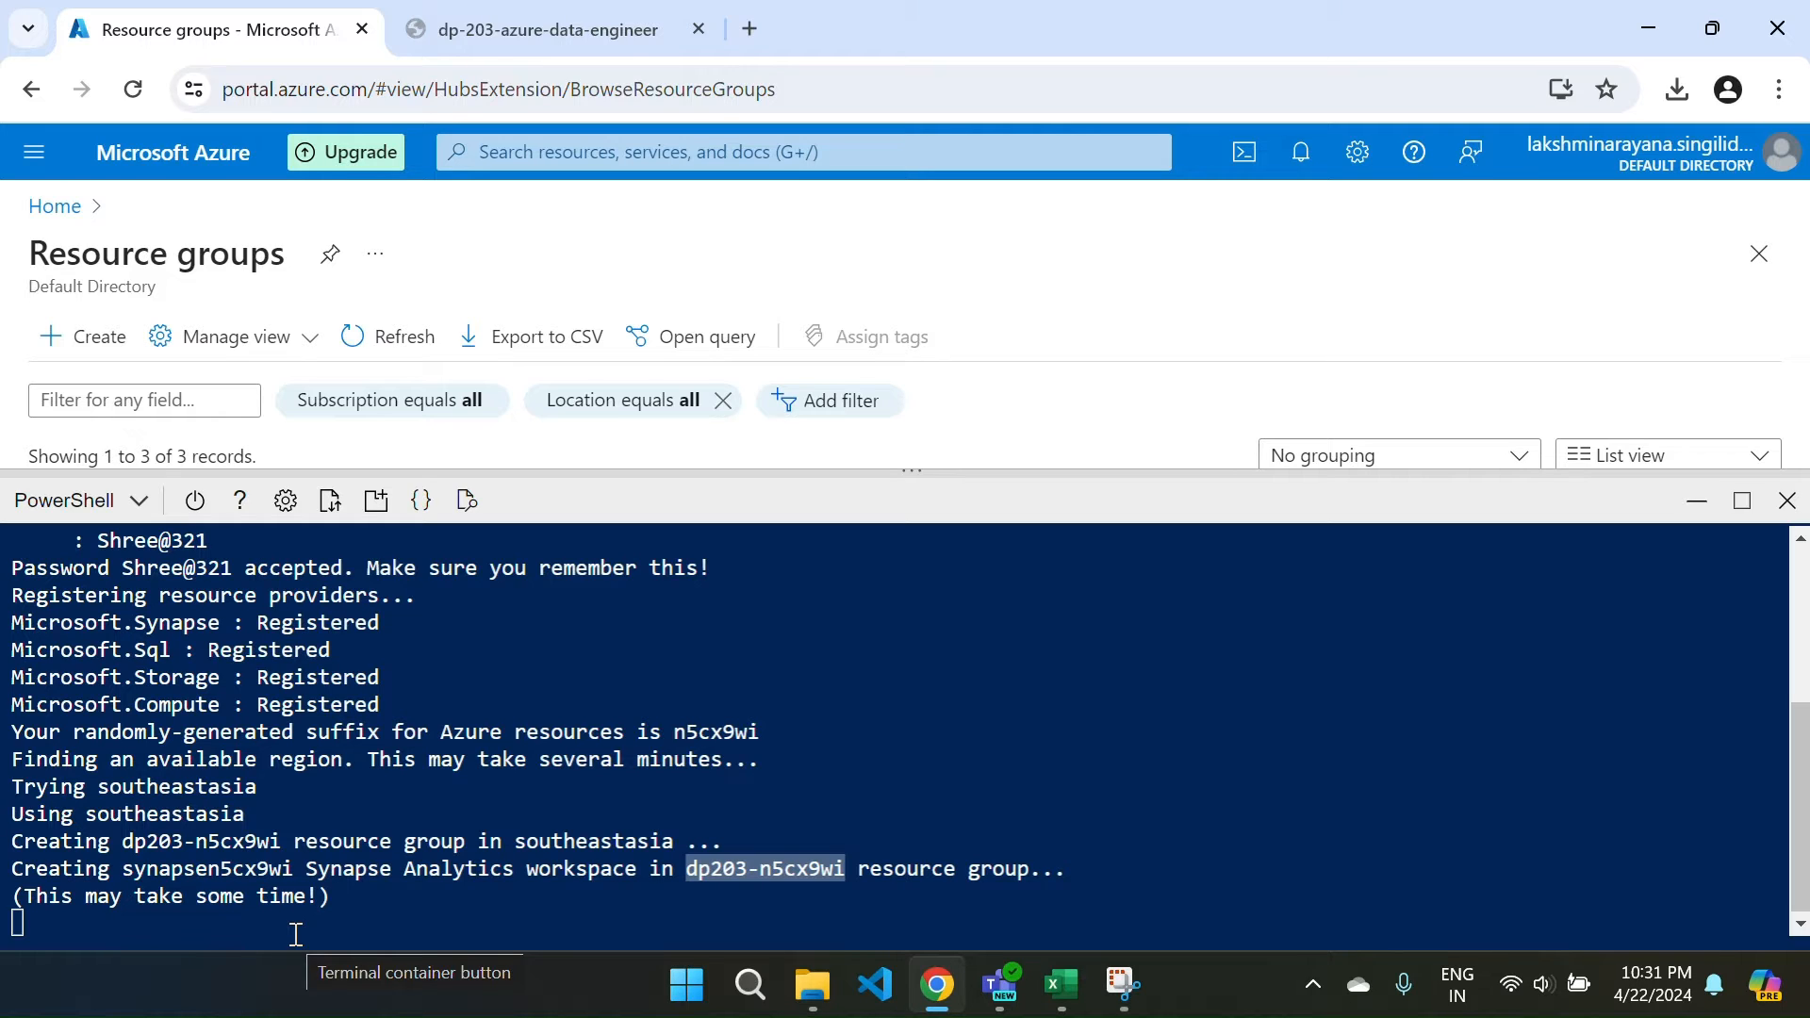
{"action": "left_click", "coordinate": [556, 13]}
{"action": "scroll", "coordinate": [877, 651], "scroll_direction": "down", "scroll_amount": 15}
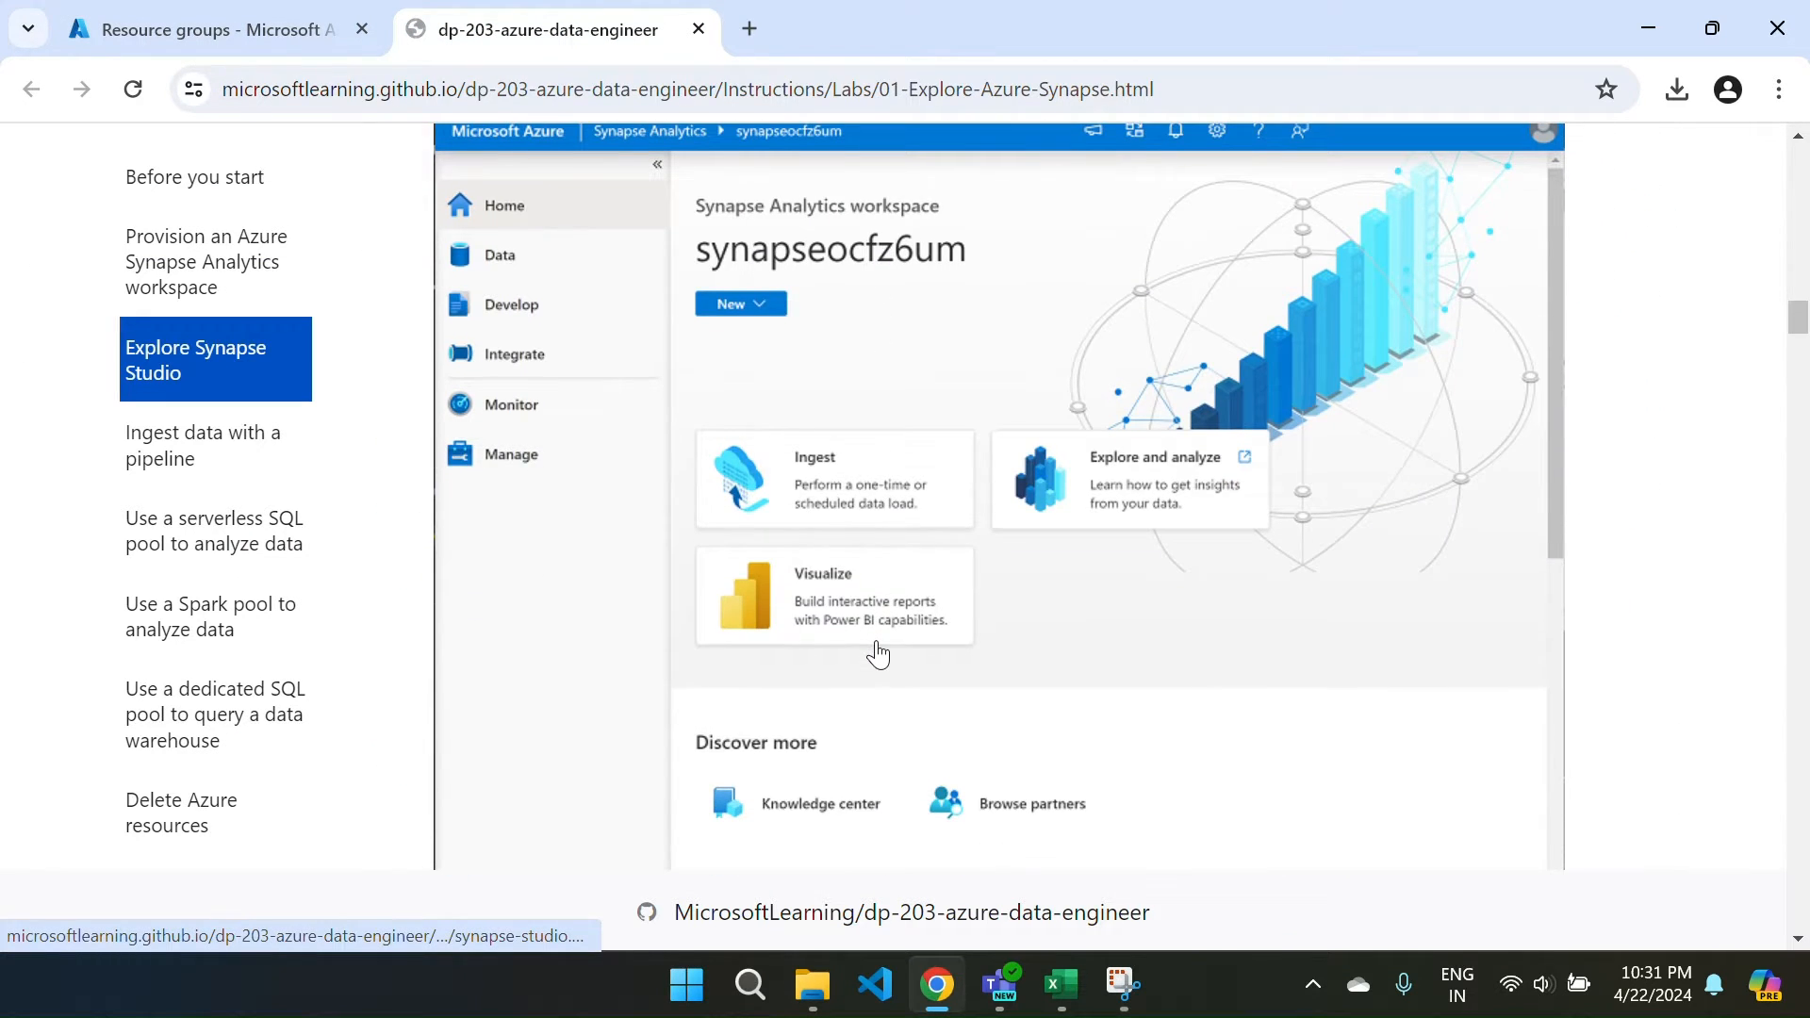
{"action": "scroll", "coordinate": [1046, 549], "scroll_direction": "up", "scroll_amount": 1}
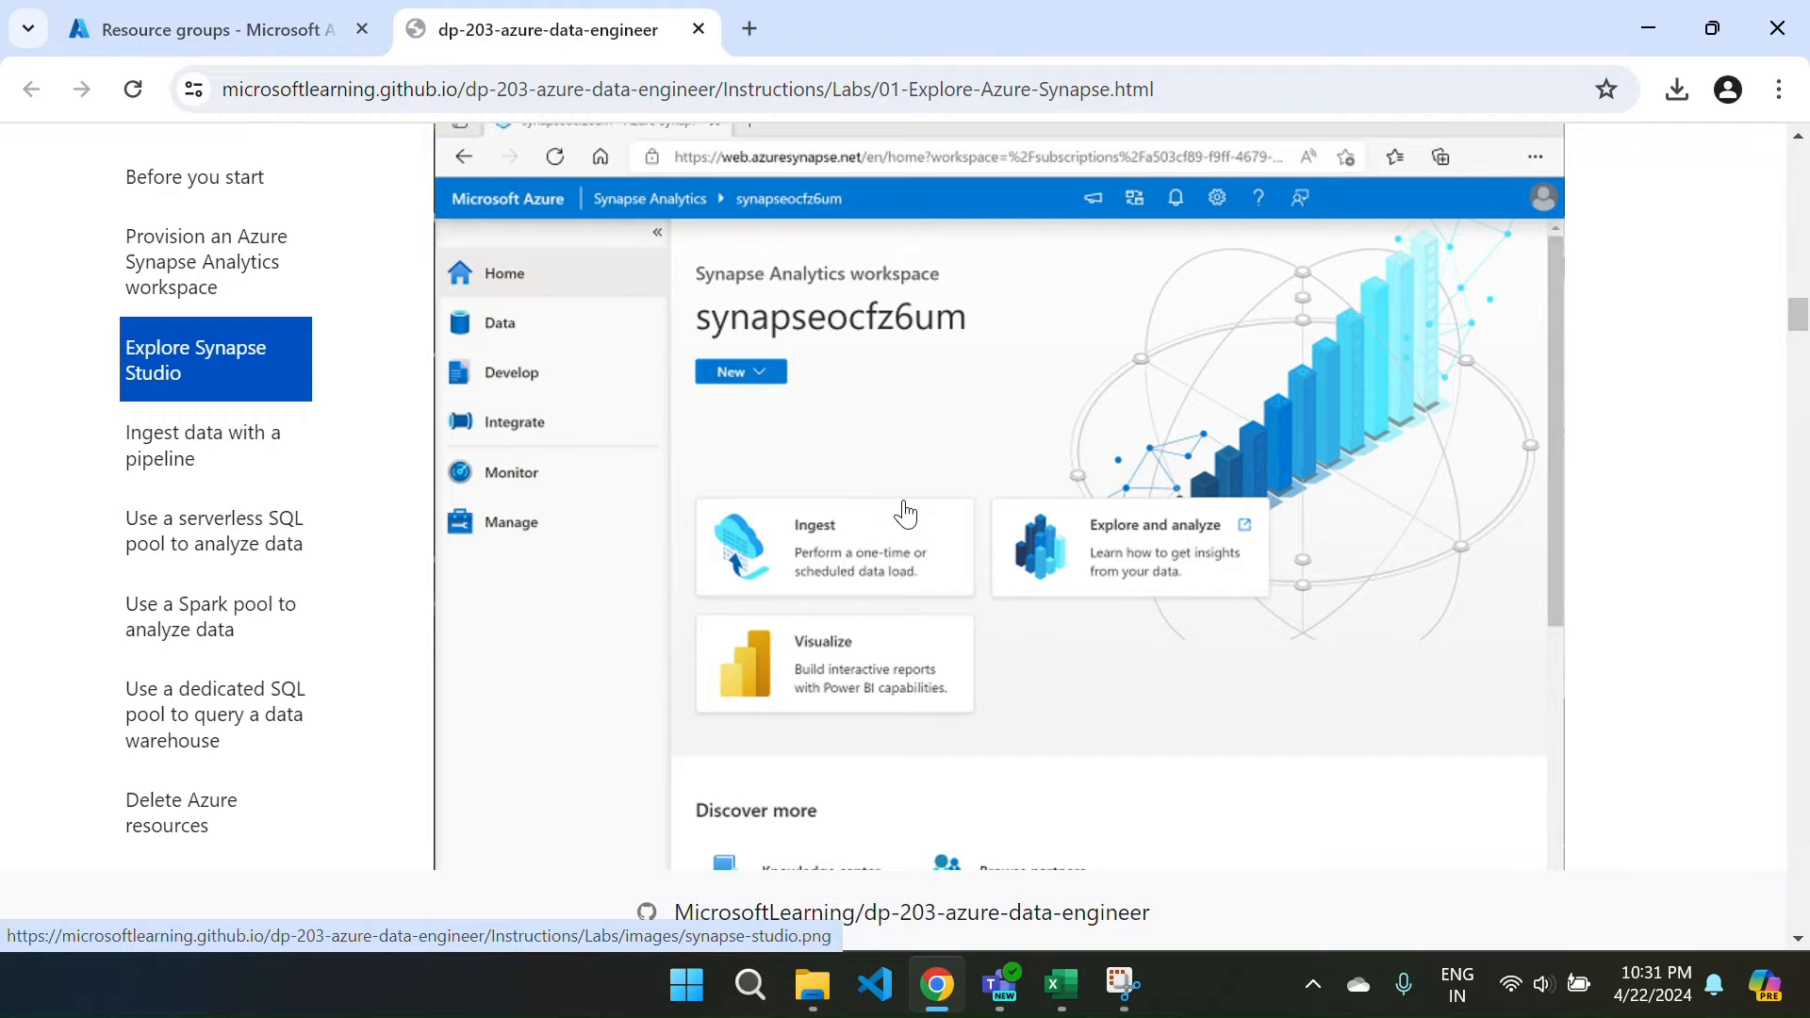
{"action": "scroll", "coordinate": [905, 514], "scroll_direction": "down", "scroll_amount": 1}
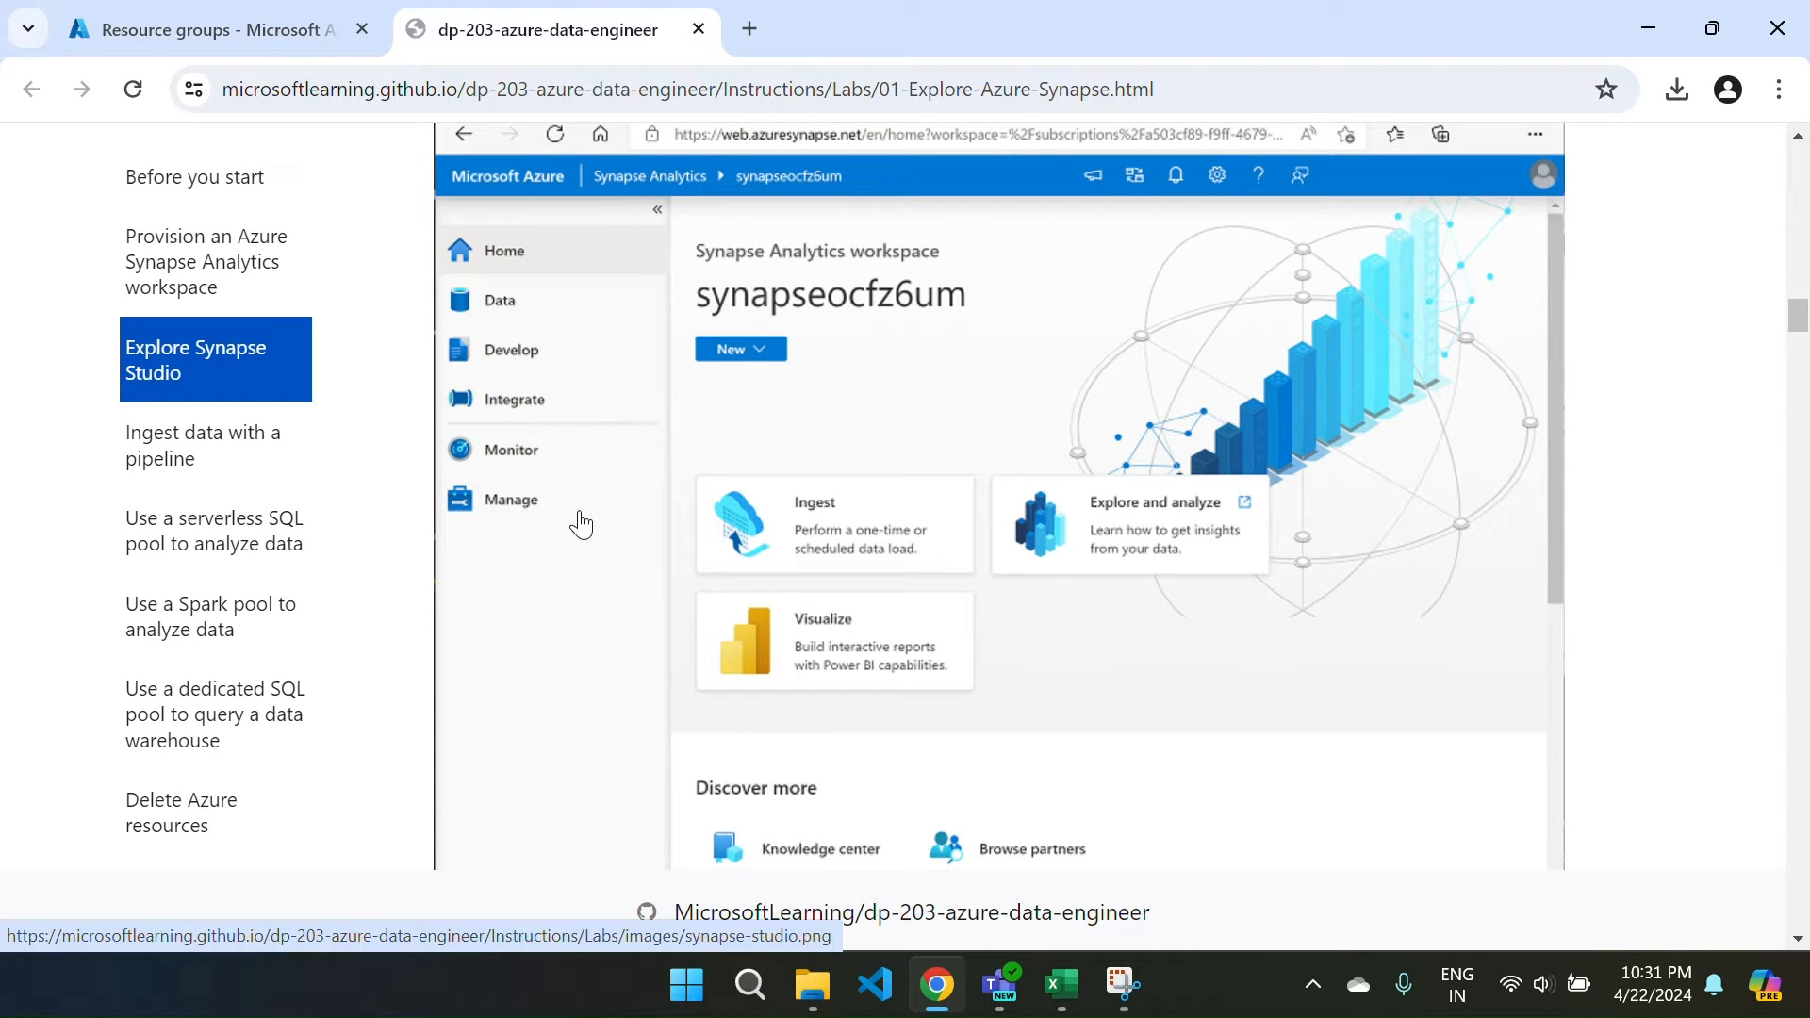
{"action": "left_click", "coordinate": [207, 11]}
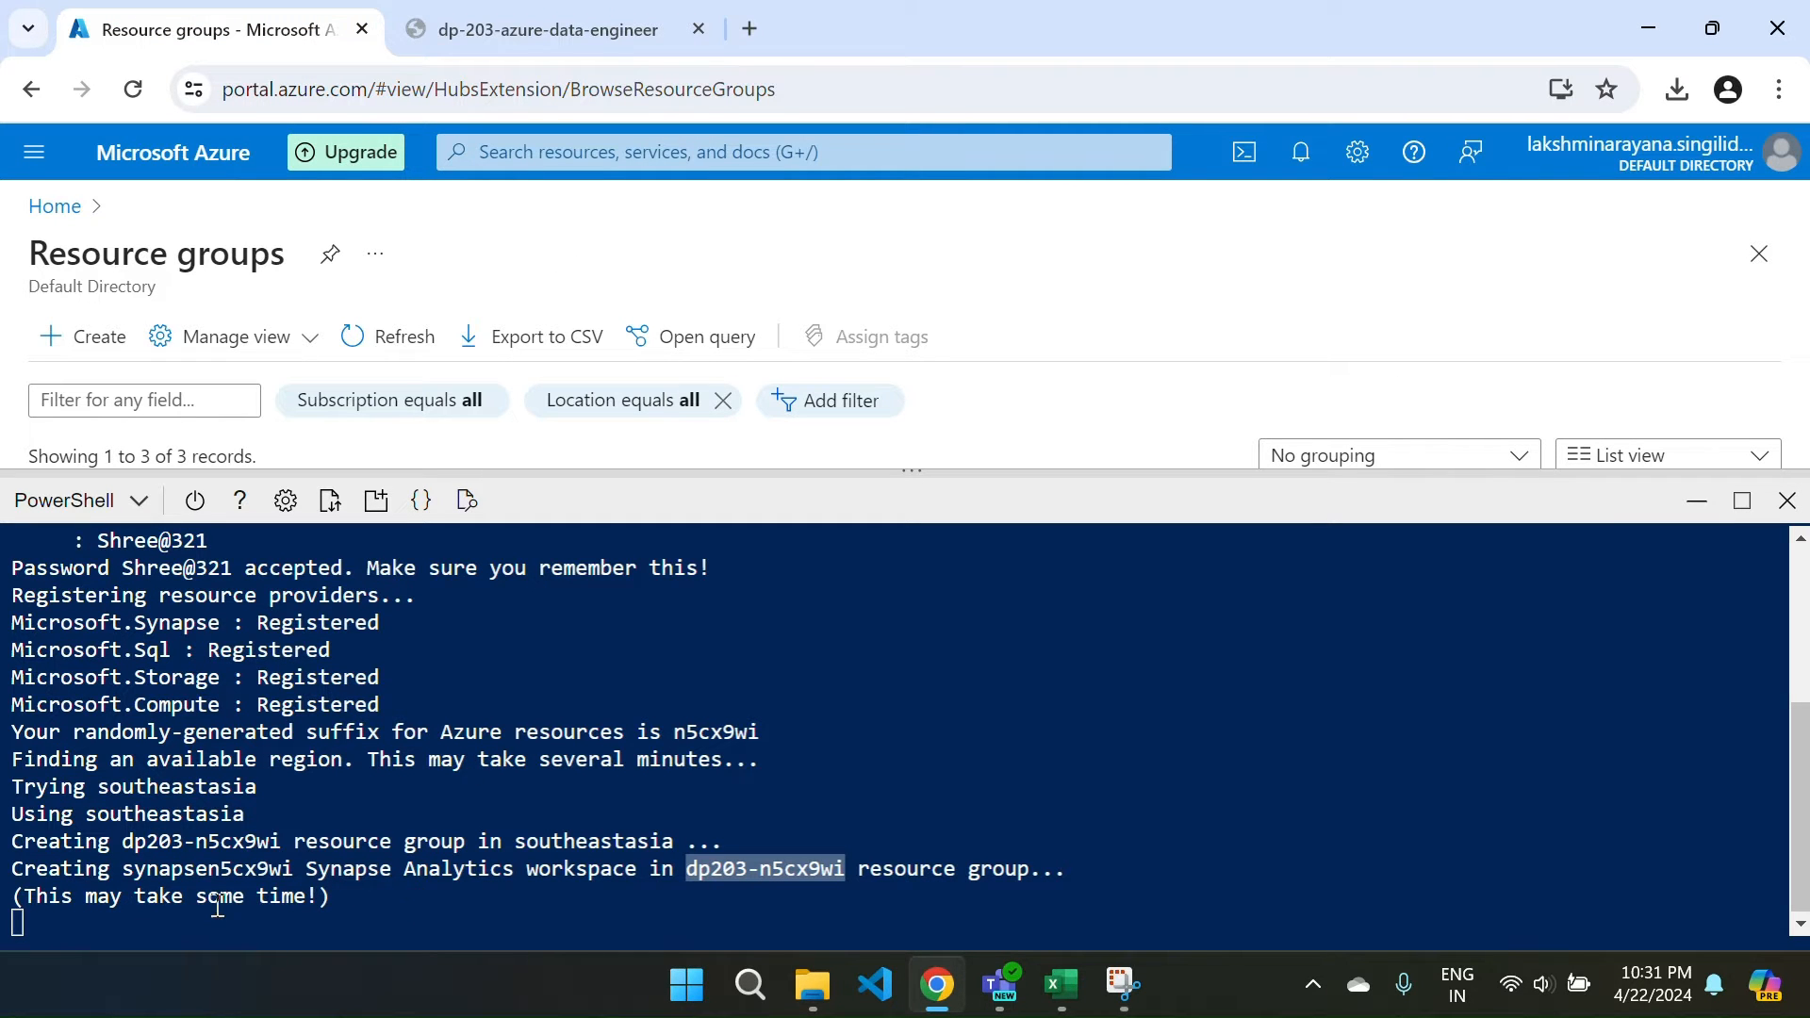
Monitor the setup script's progress in Cloud Shell while reading the lab instructions.
{"action": "left_click", "coordinate": [466, 44]}
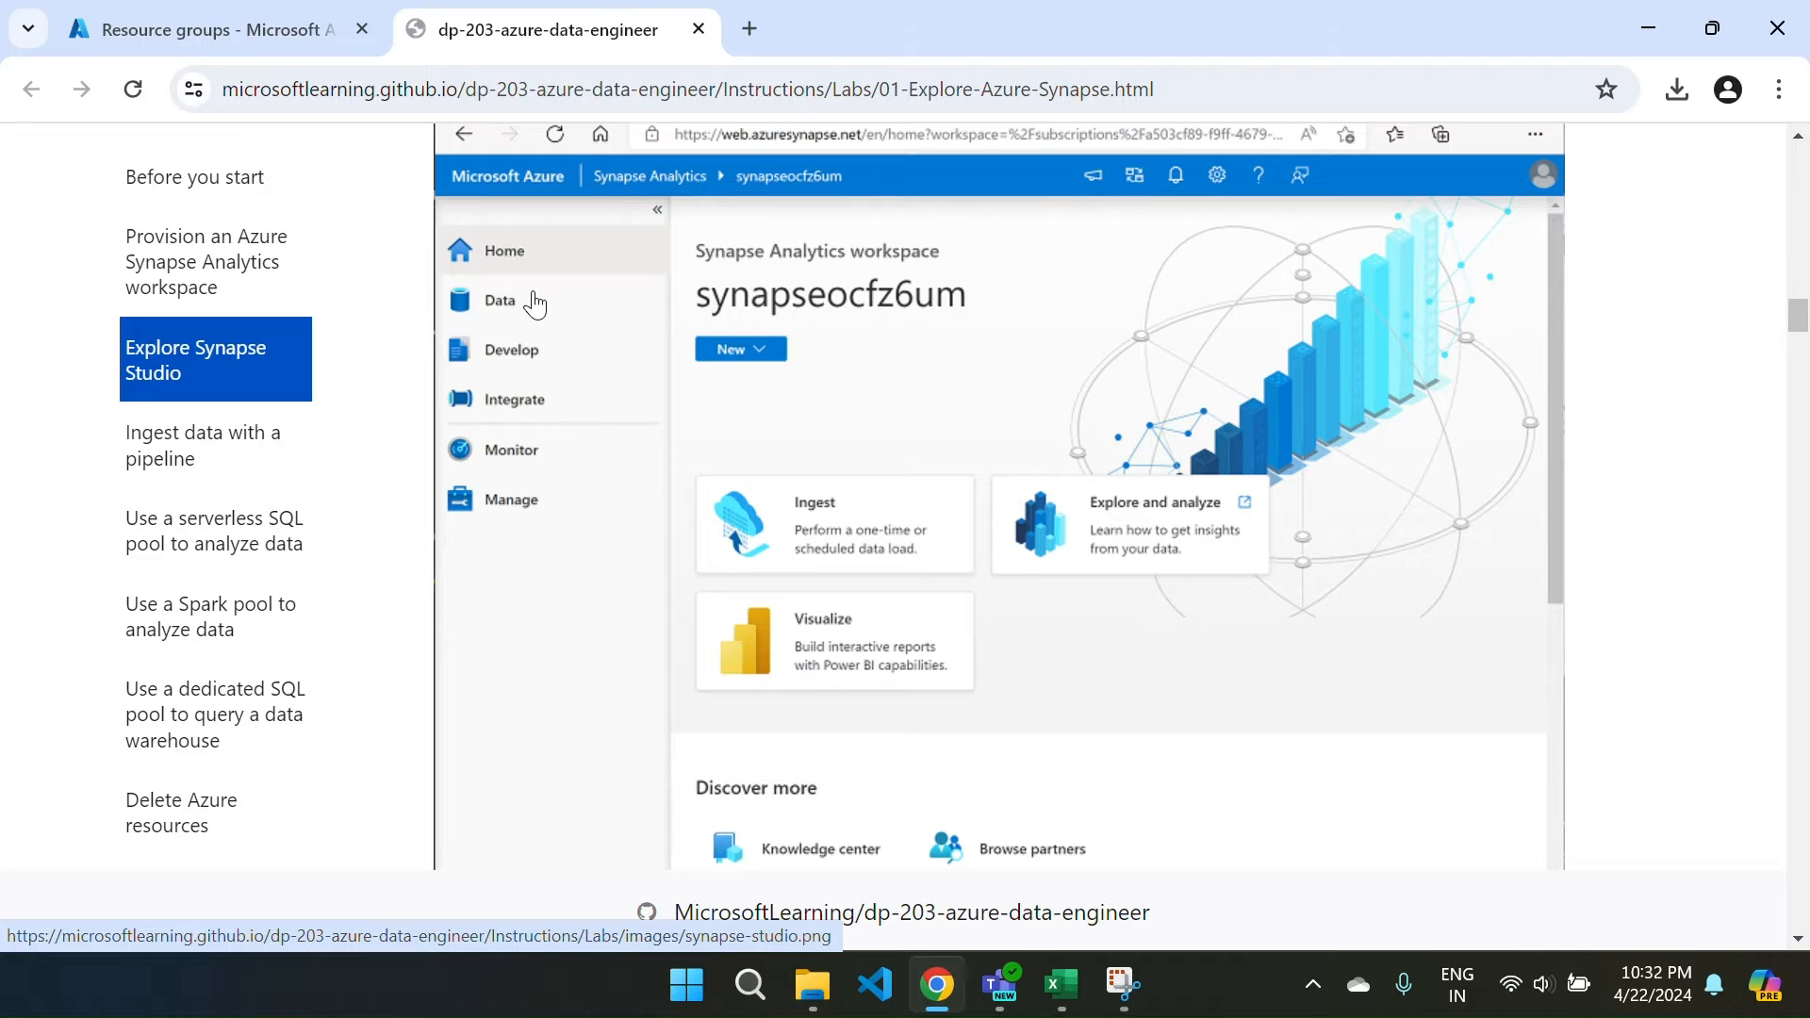
{"action": "left_click", "coordinate": [196, 46]}
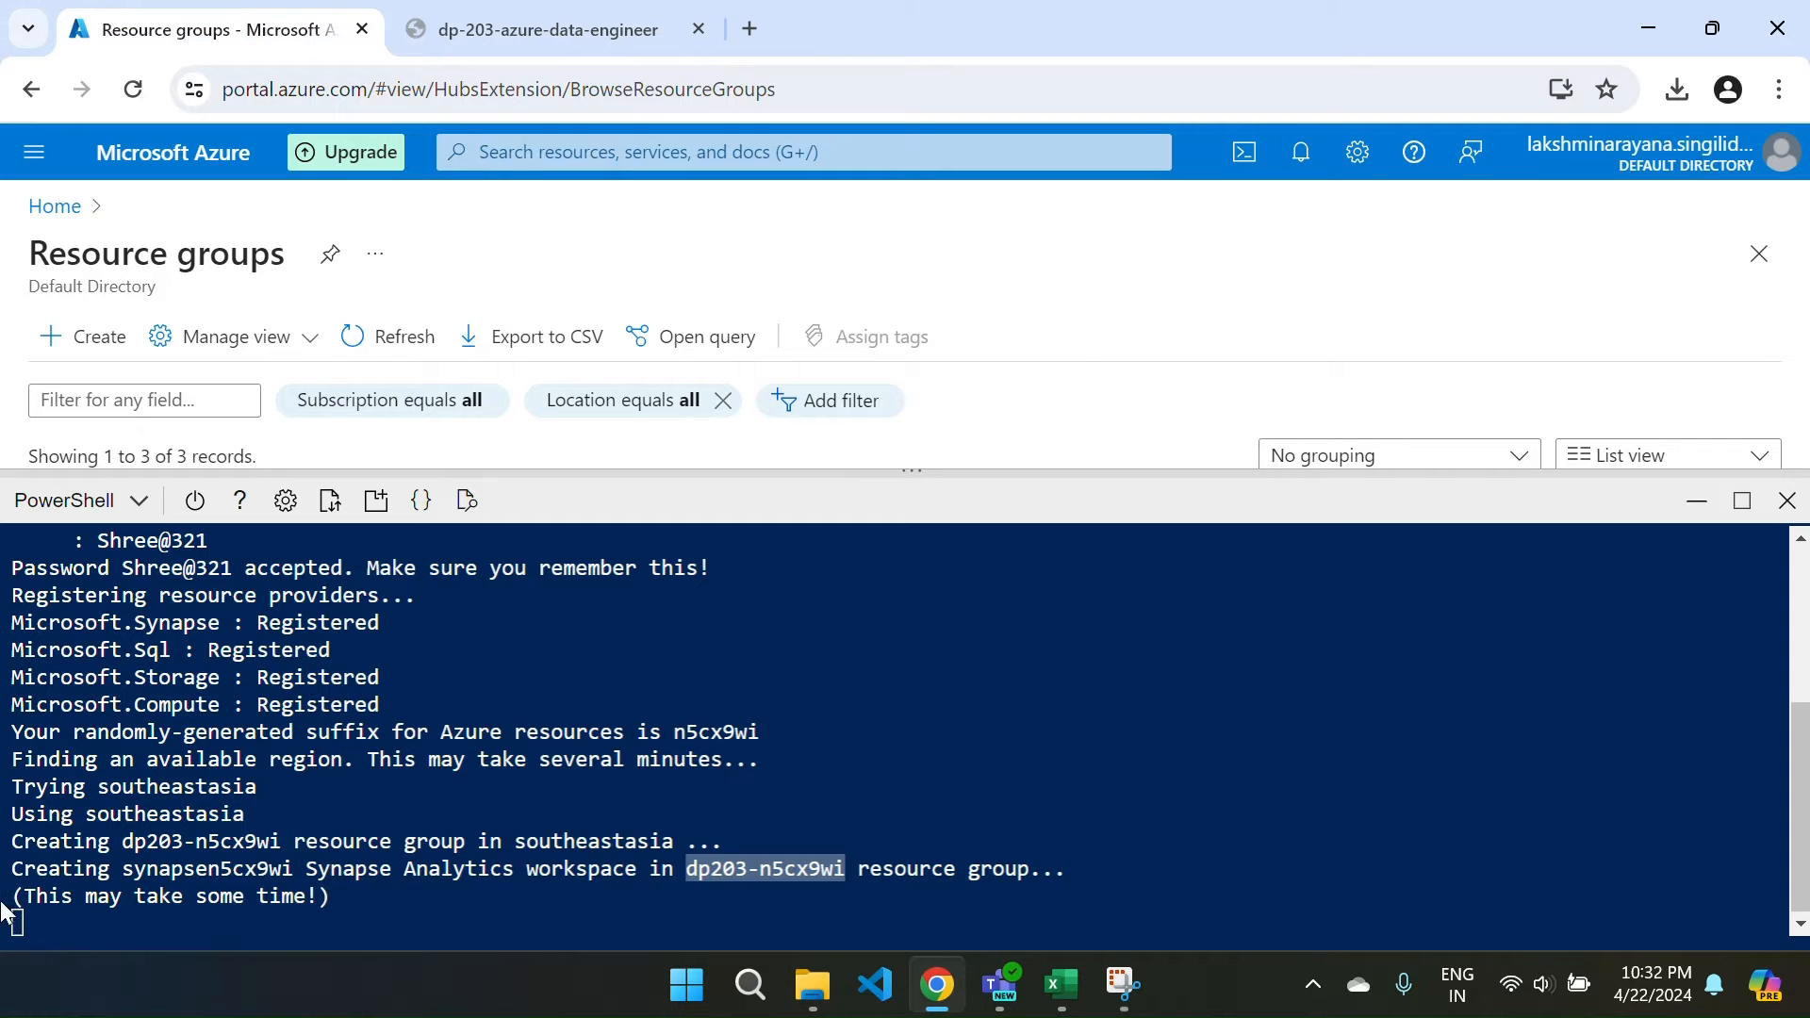
{"action": "left_click", "coordinate": [537, 28]}
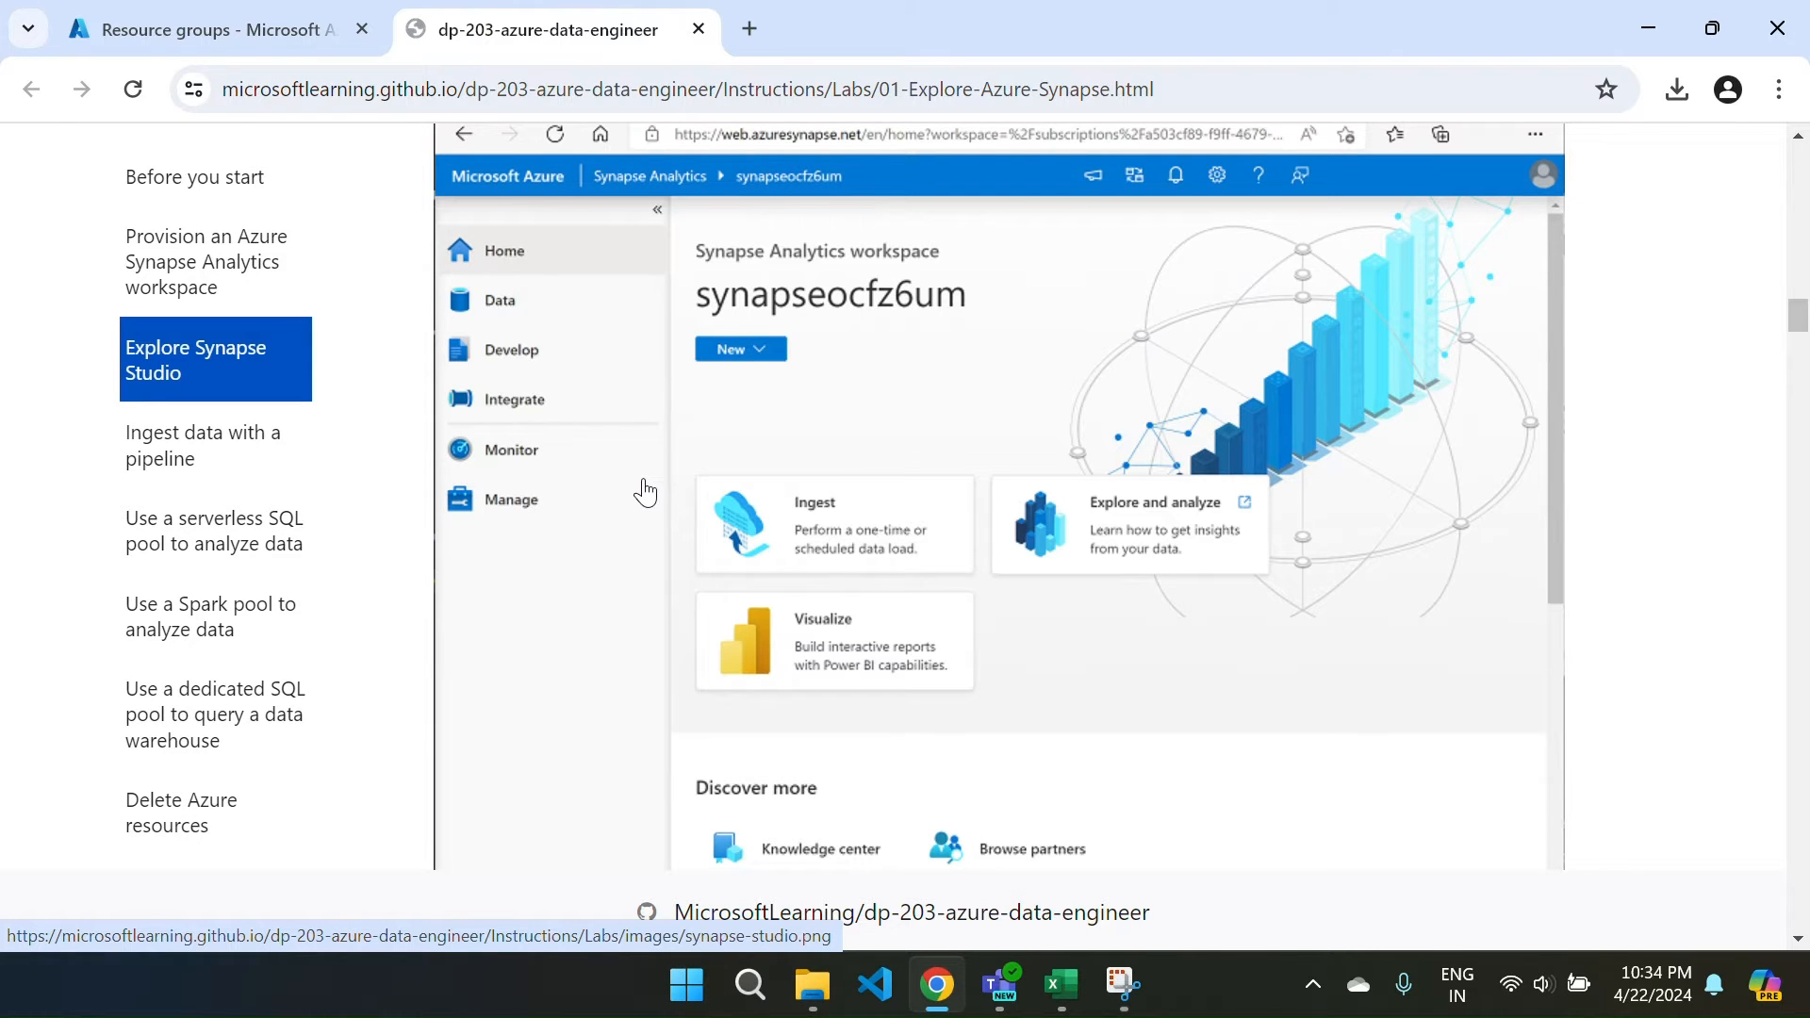
{"action": "left_click", "coordinate": [217, 37]}
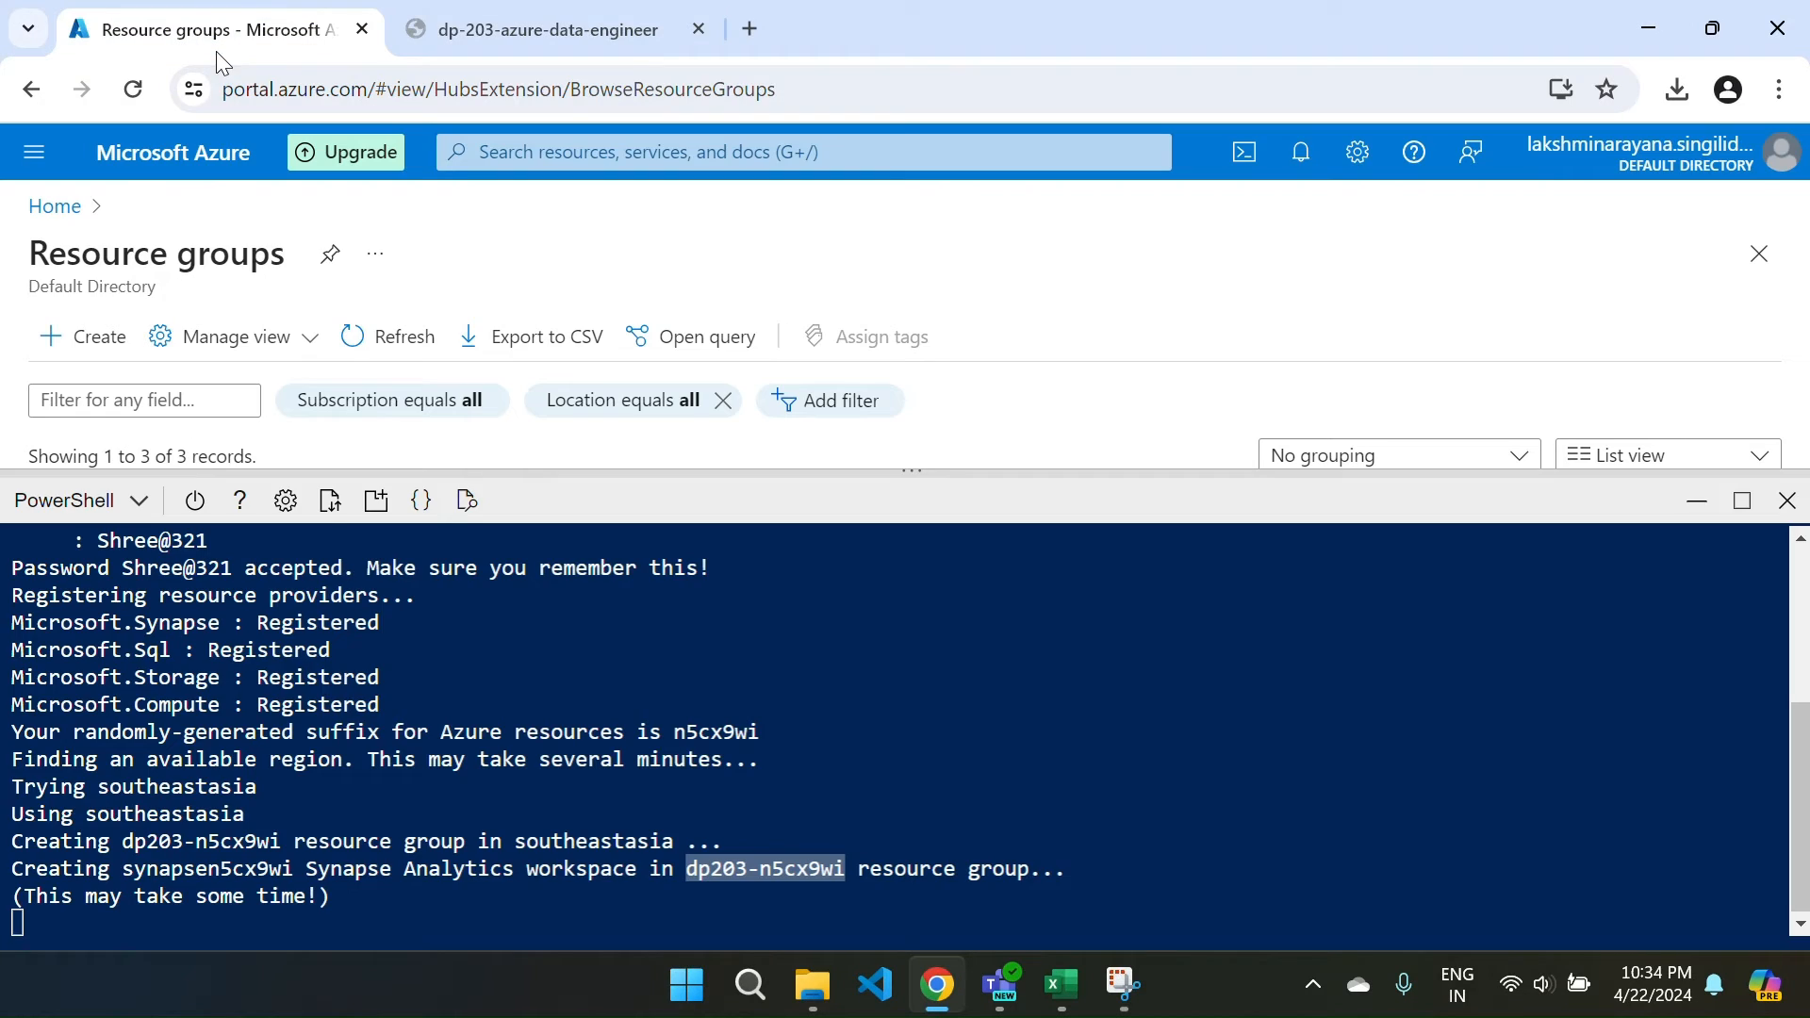
{"action": "left_click", "coordinate": [530, 29]}
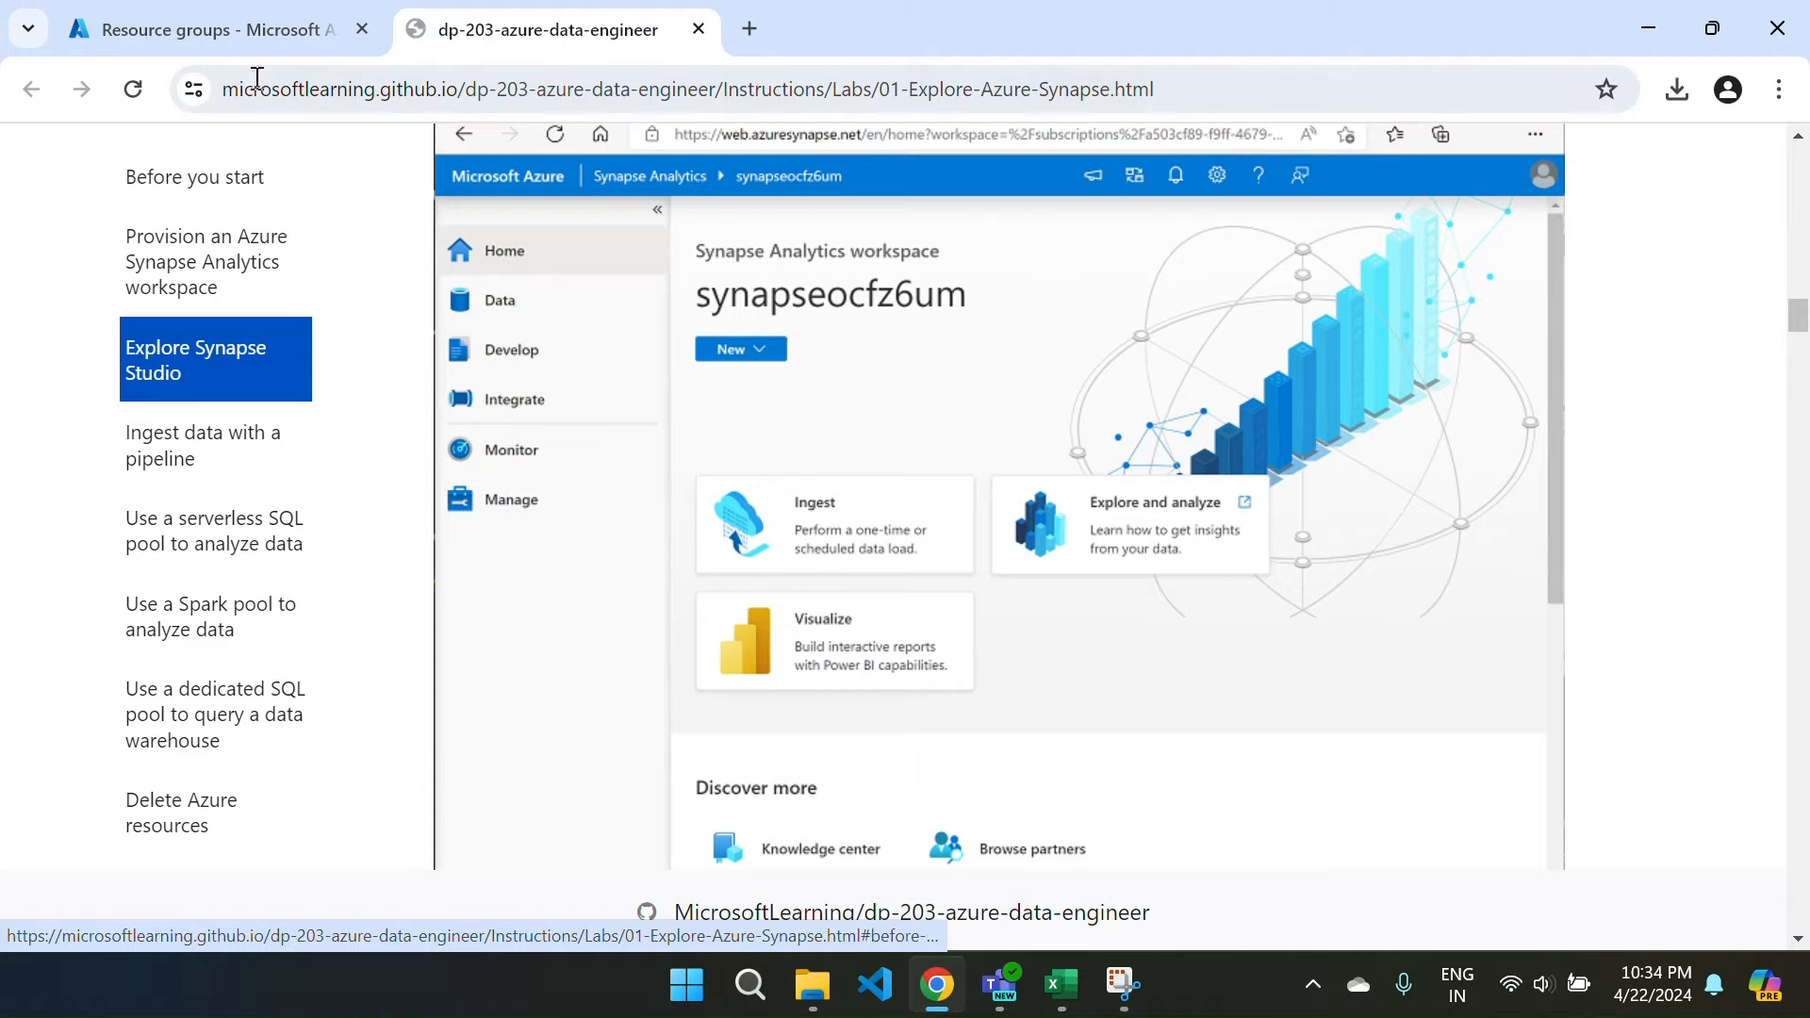
{"action": "left_click", "coordinate": [234, 42]}
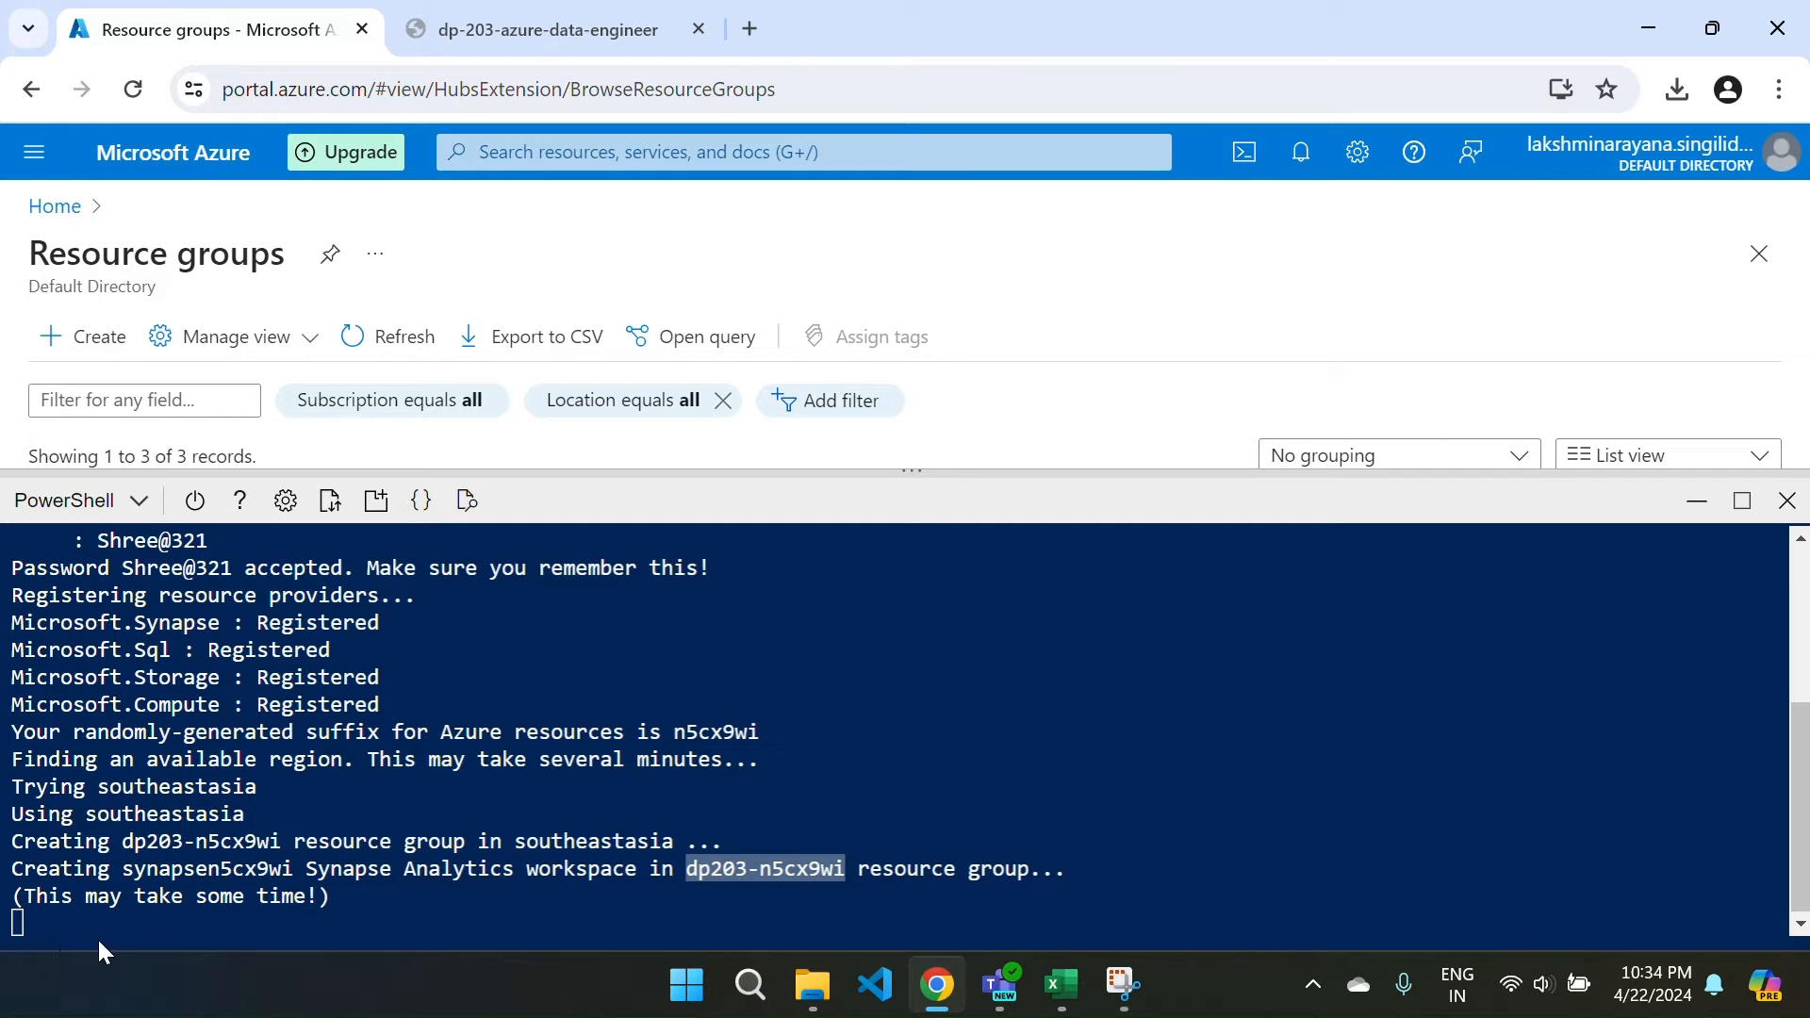
{"action": "left_click", "coordinate": [125, 931]}
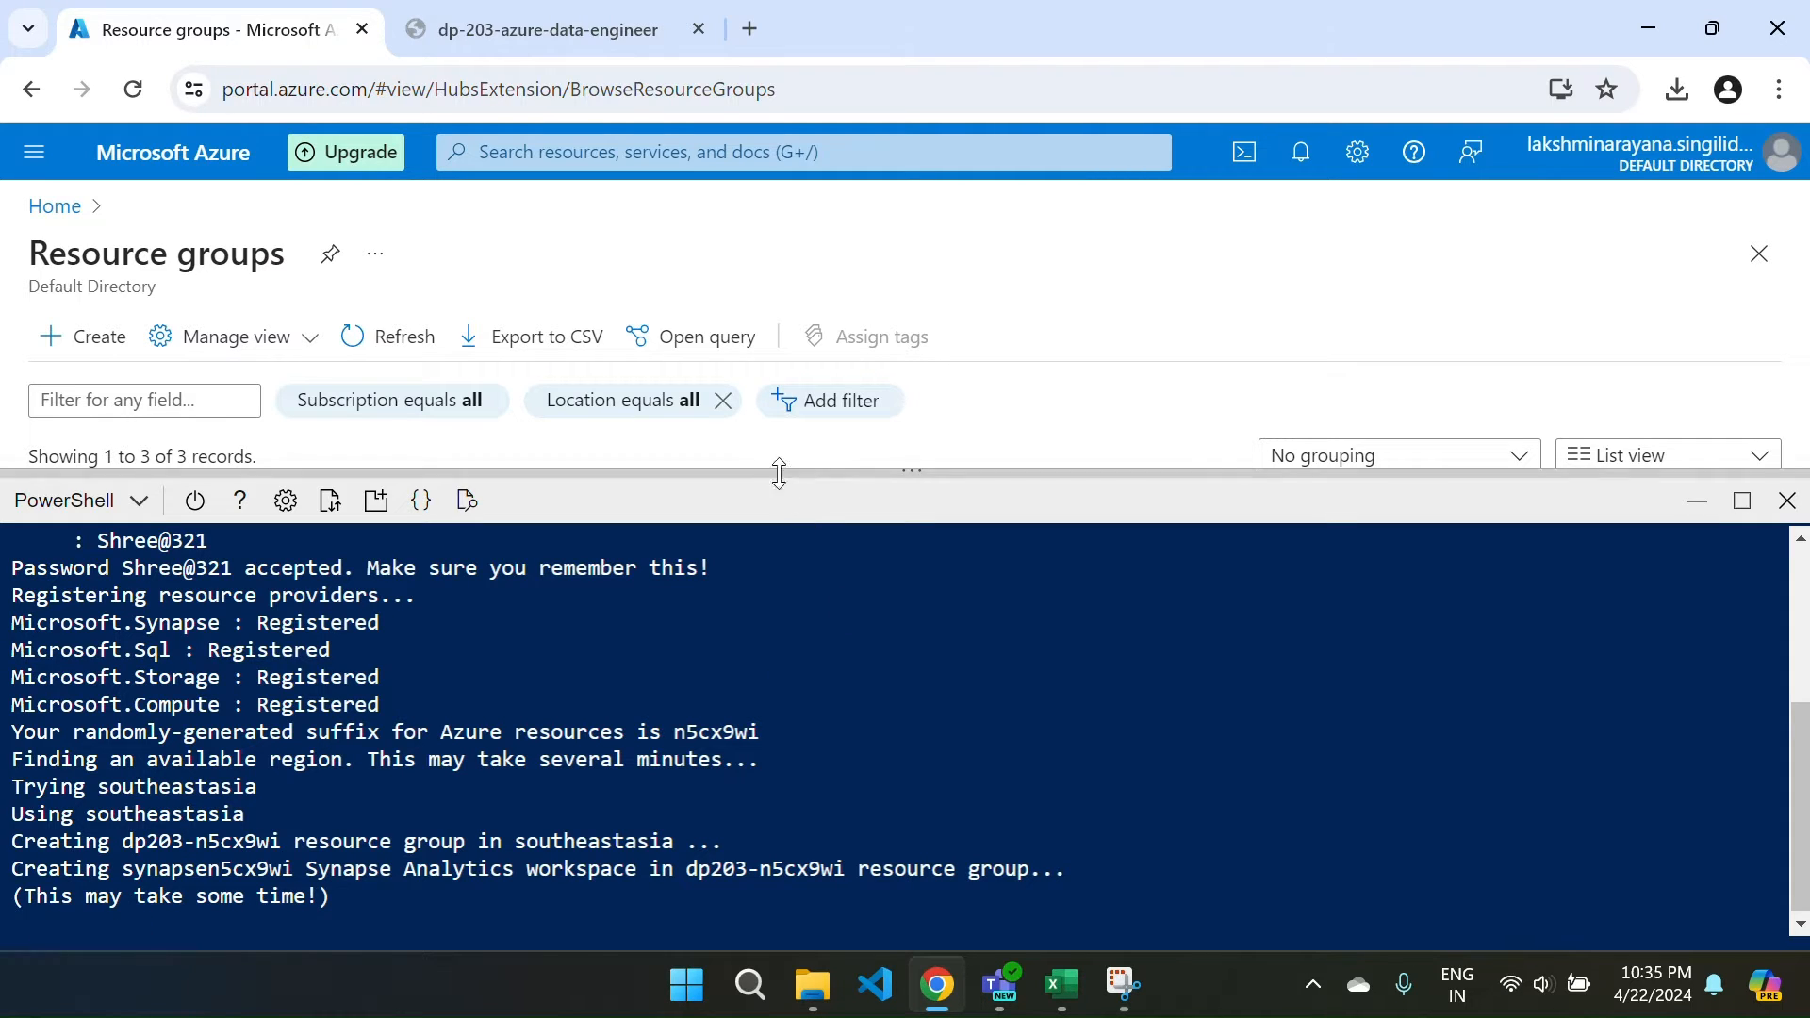
Open the dp203-n5cx9wi resource group's resource list and enlarge the Cloud Shell terminal.
{"action": "left_click_drag", "start_coordinate": [769, 467], "coordinate": [784, 788]}
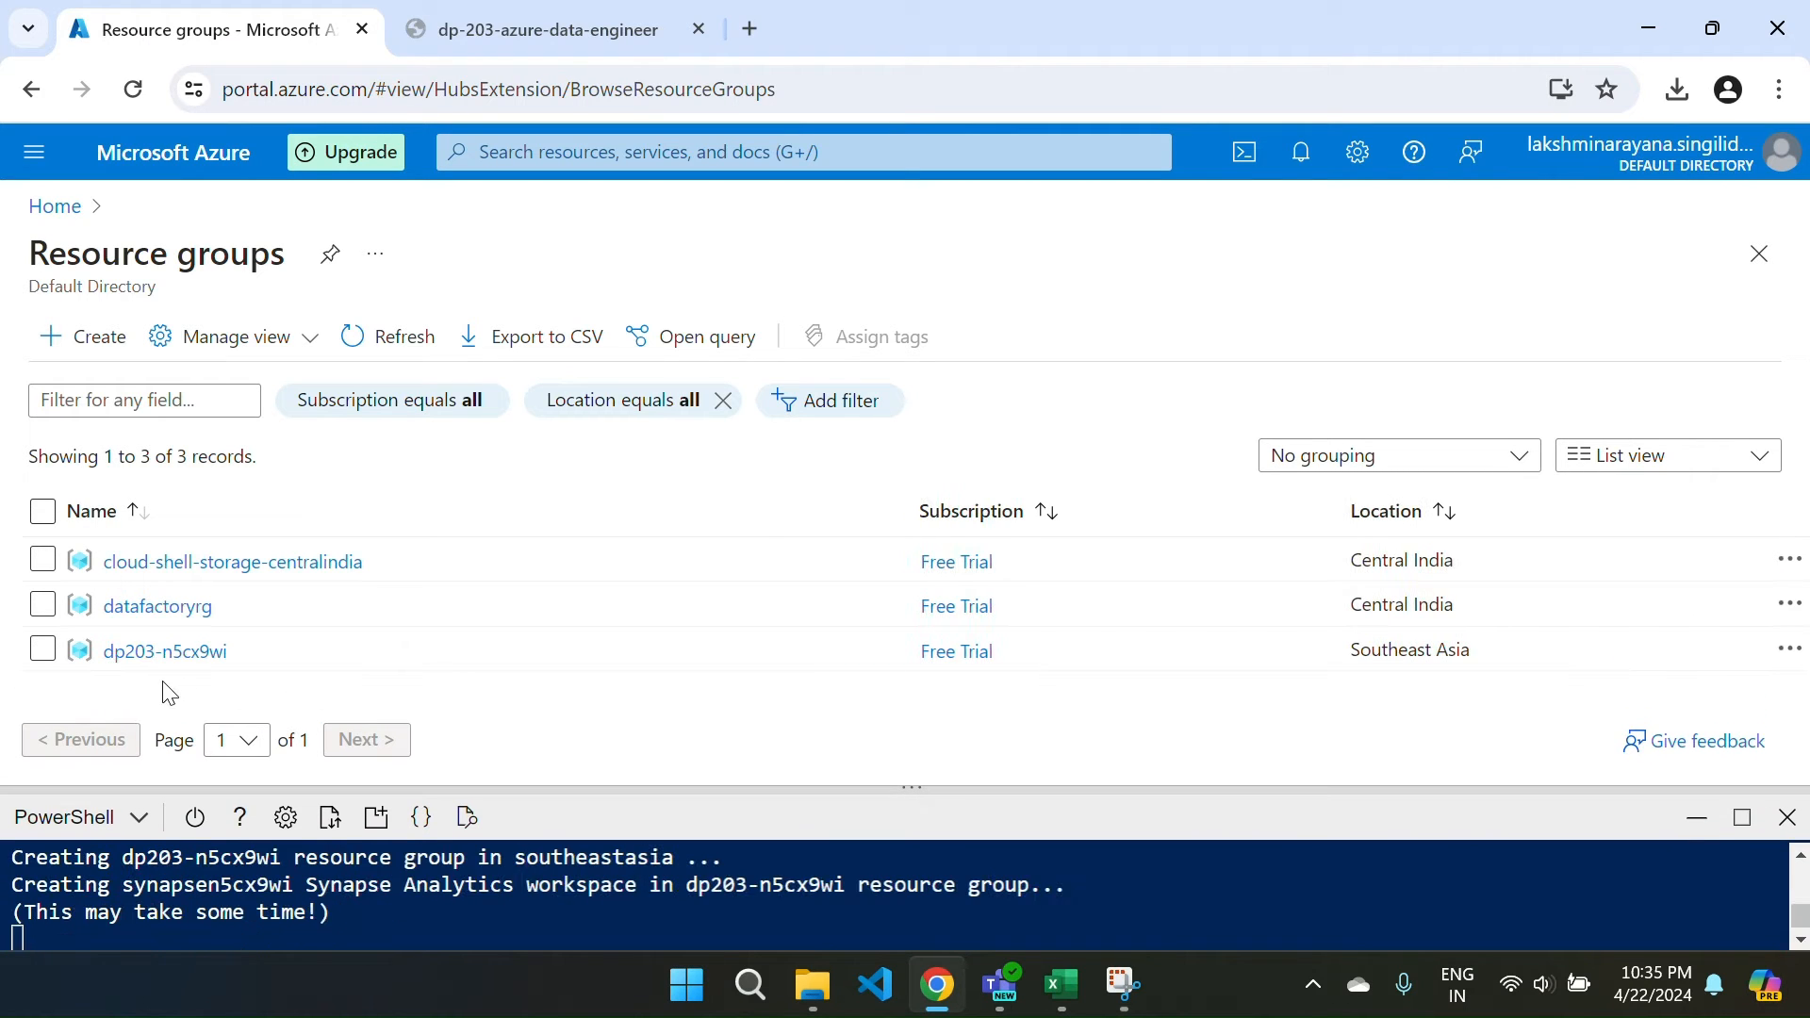
{"action": "left_click", "coordinate": [130, 654]}
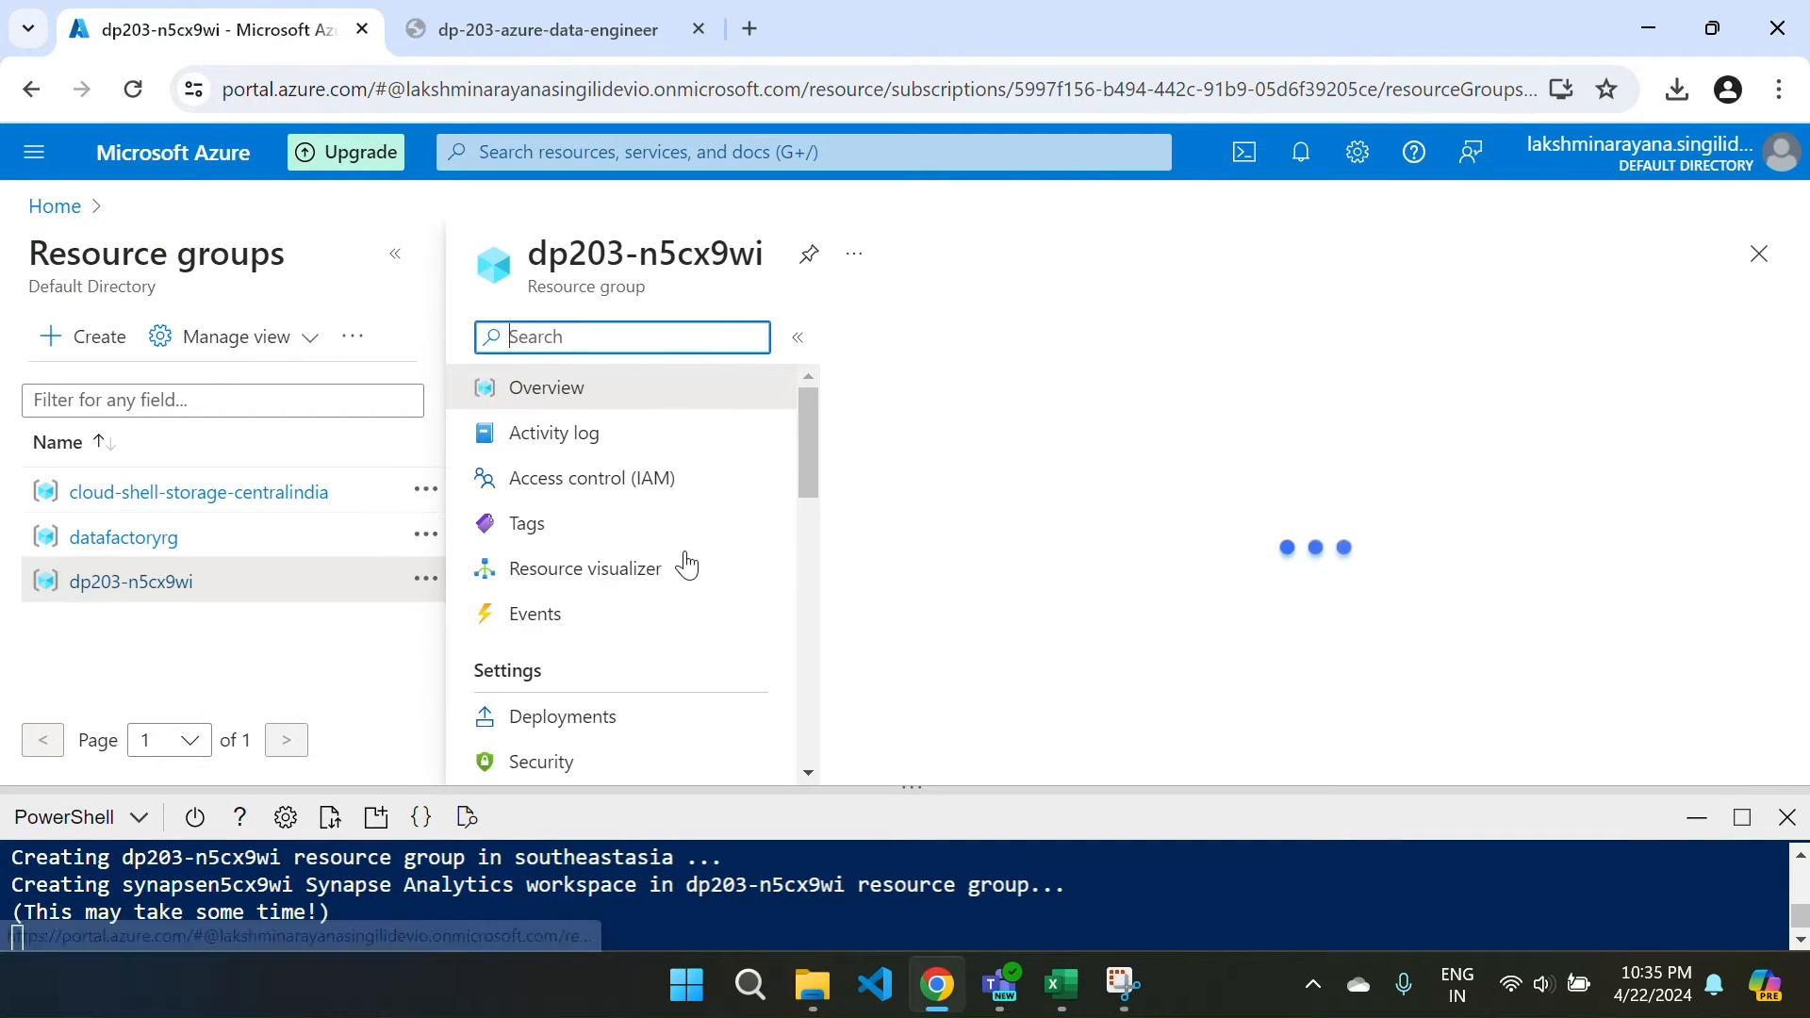
{"action": "scroll", "coordinate": [1183, 647], "scroll_direction": "down", "scroll_amount": 2}
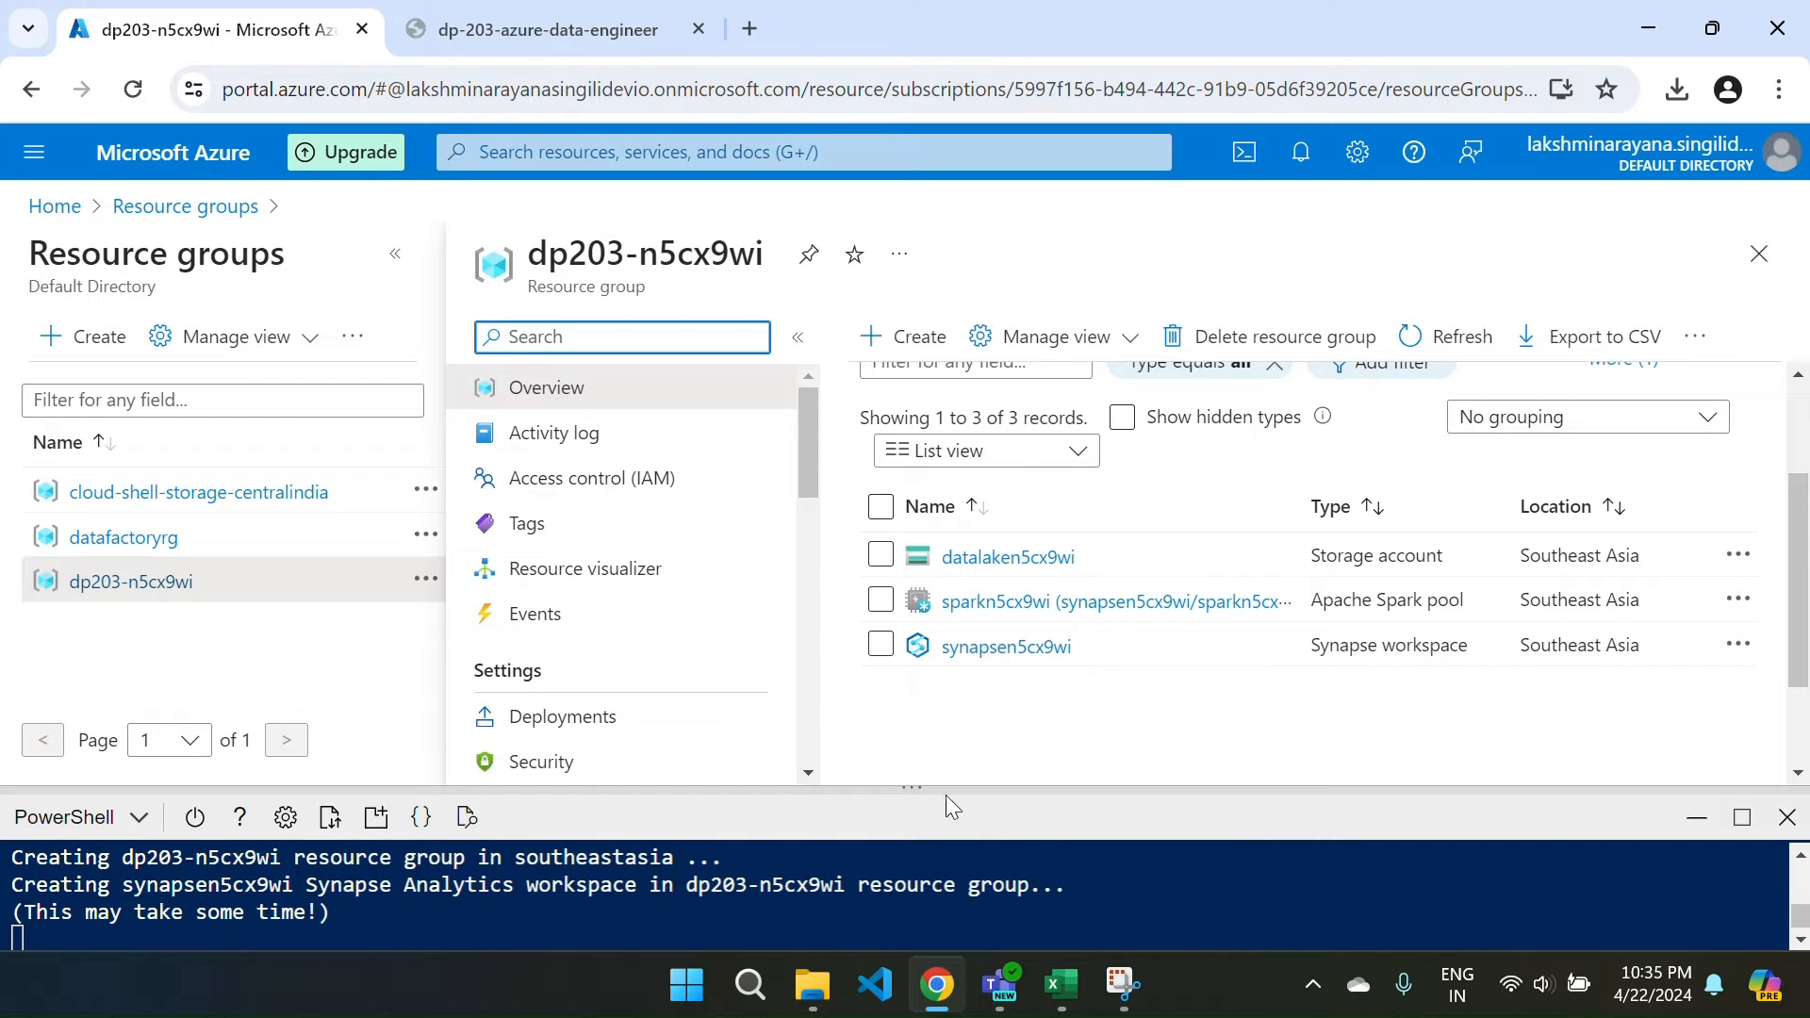
{"action": "left_click_drag", "start_coordinate": [914, 788], "coordinate": [885, 393]}
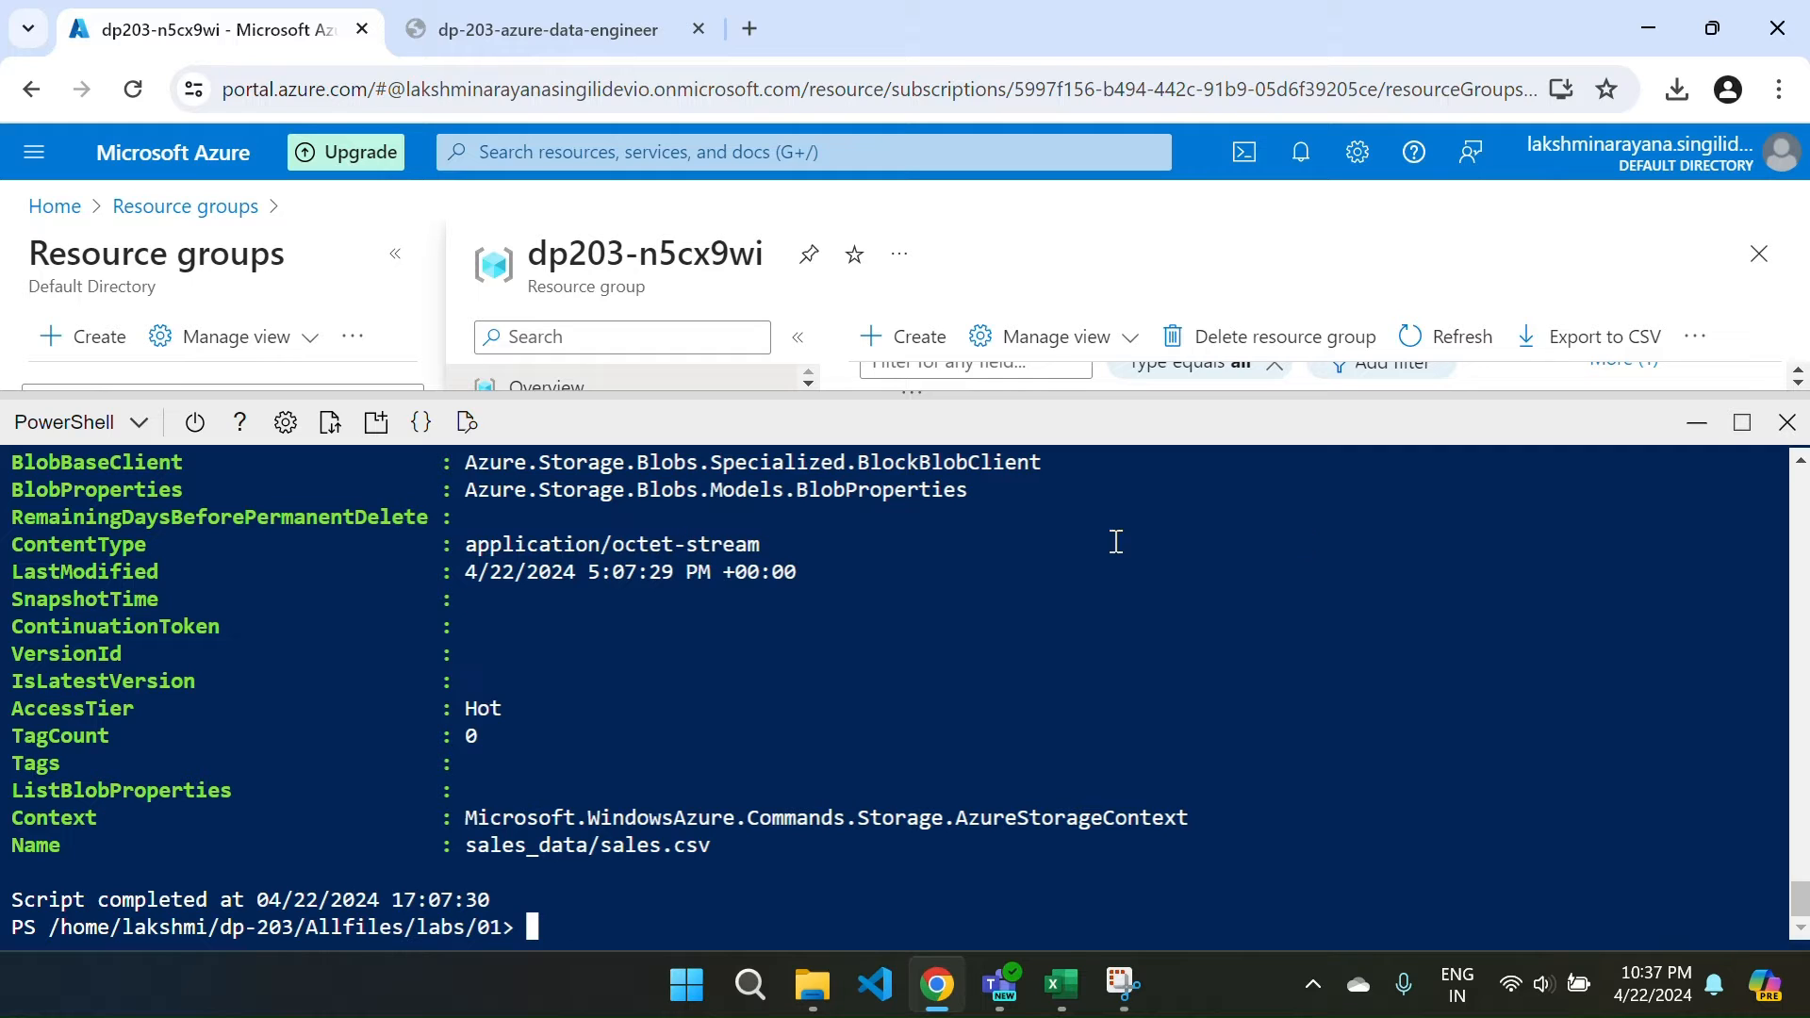
Minimize Cloud Shell and open datalaken5cx9wi via Resource groups > dp203-n5cx9wi.
{"action": "left_click", "coordinate": [1695, 421]}
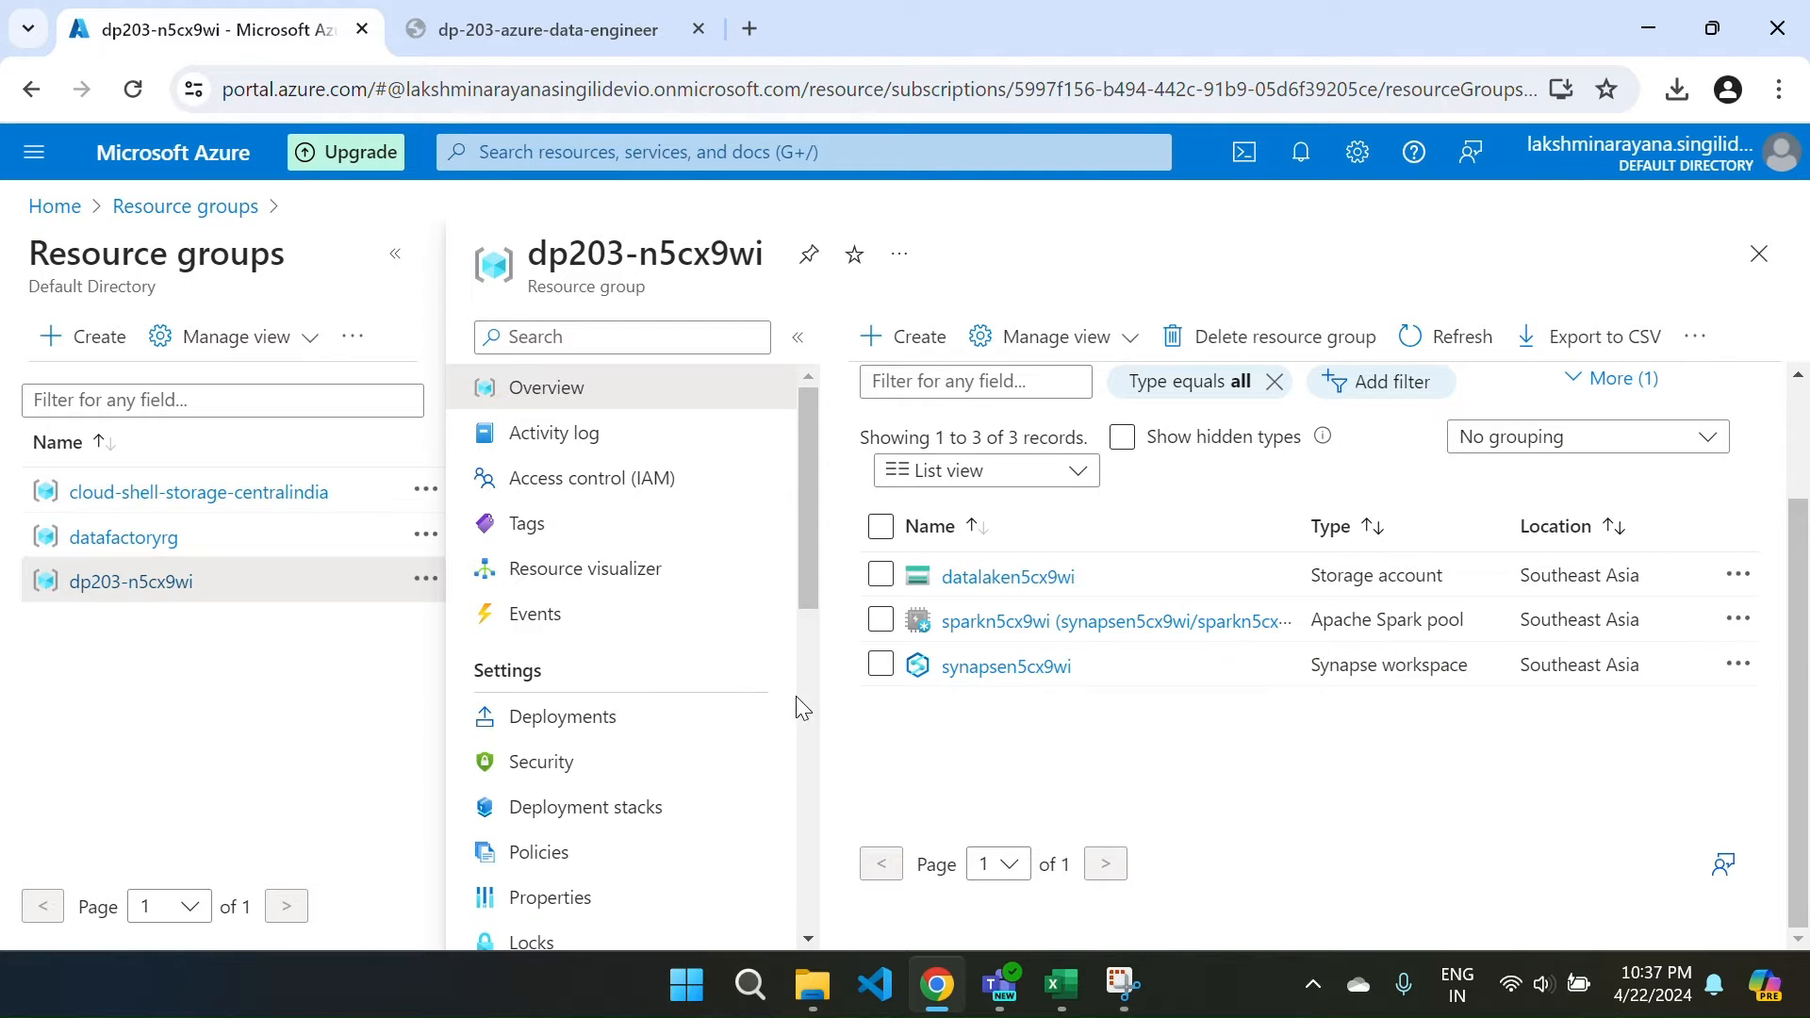
{"action": "left_click", "coordinate": [54, 206]}
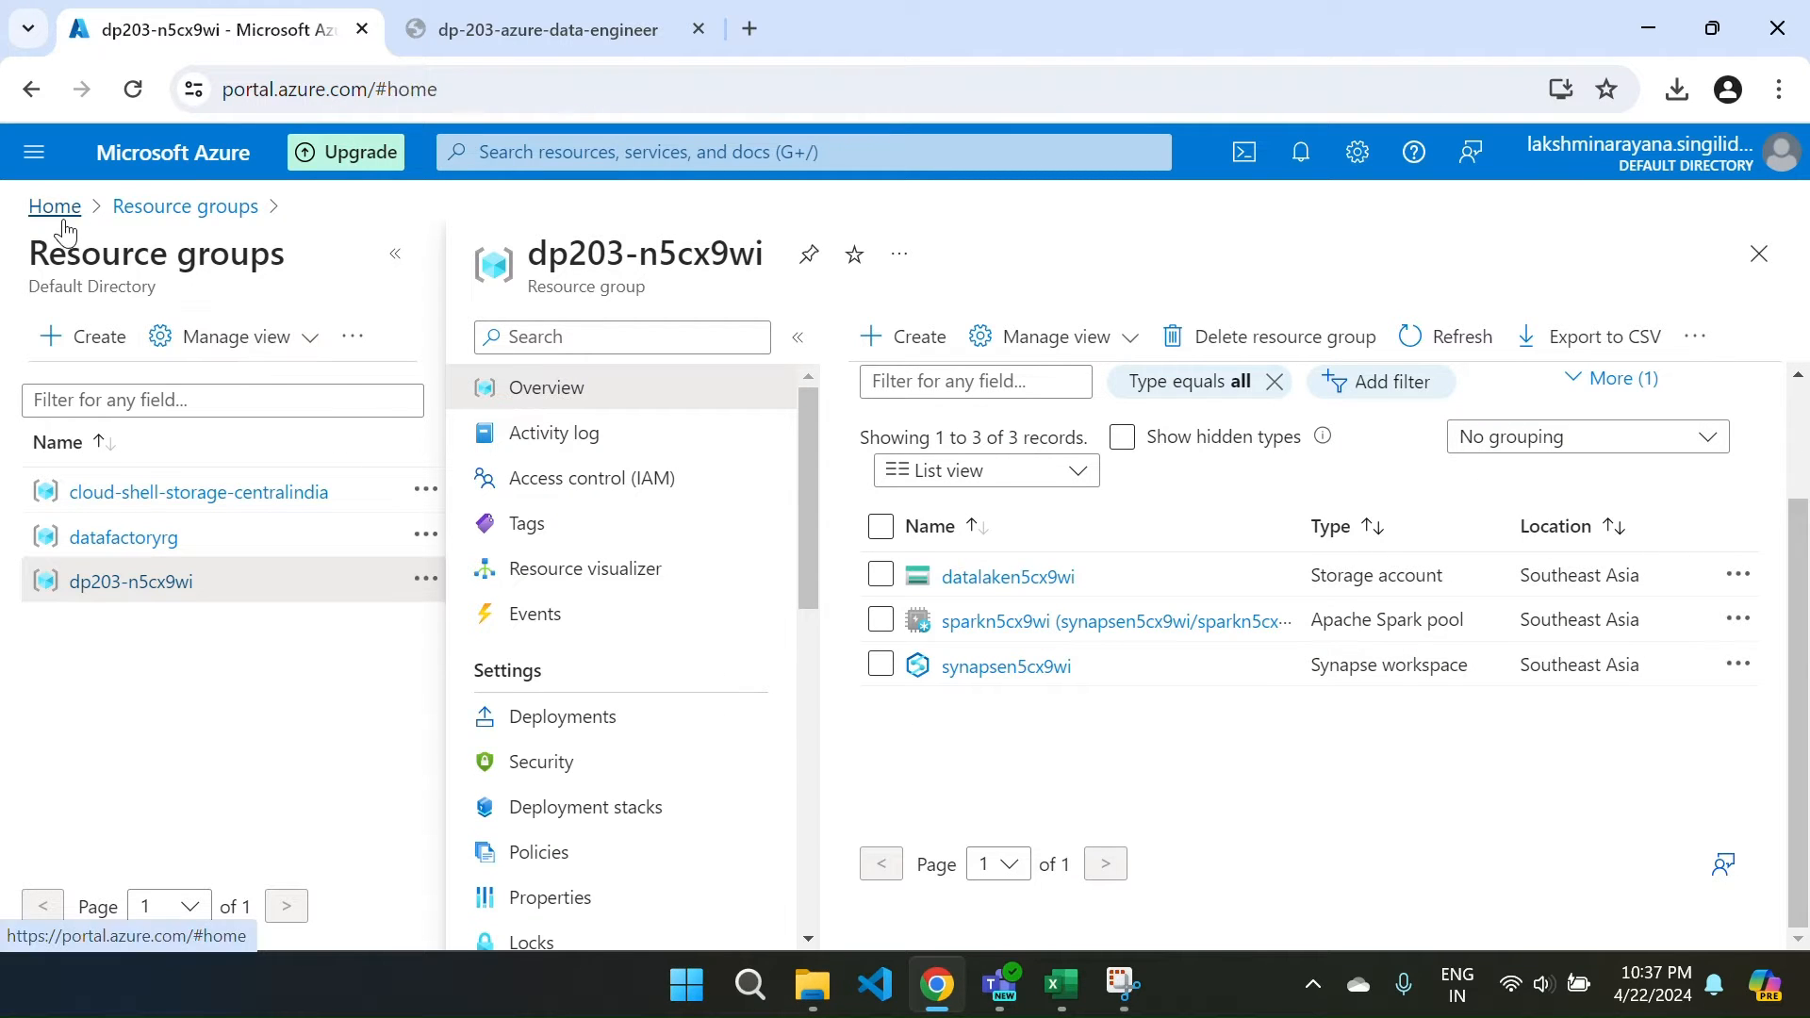
{"action": "left_click", "coordinate": [363, 375]}
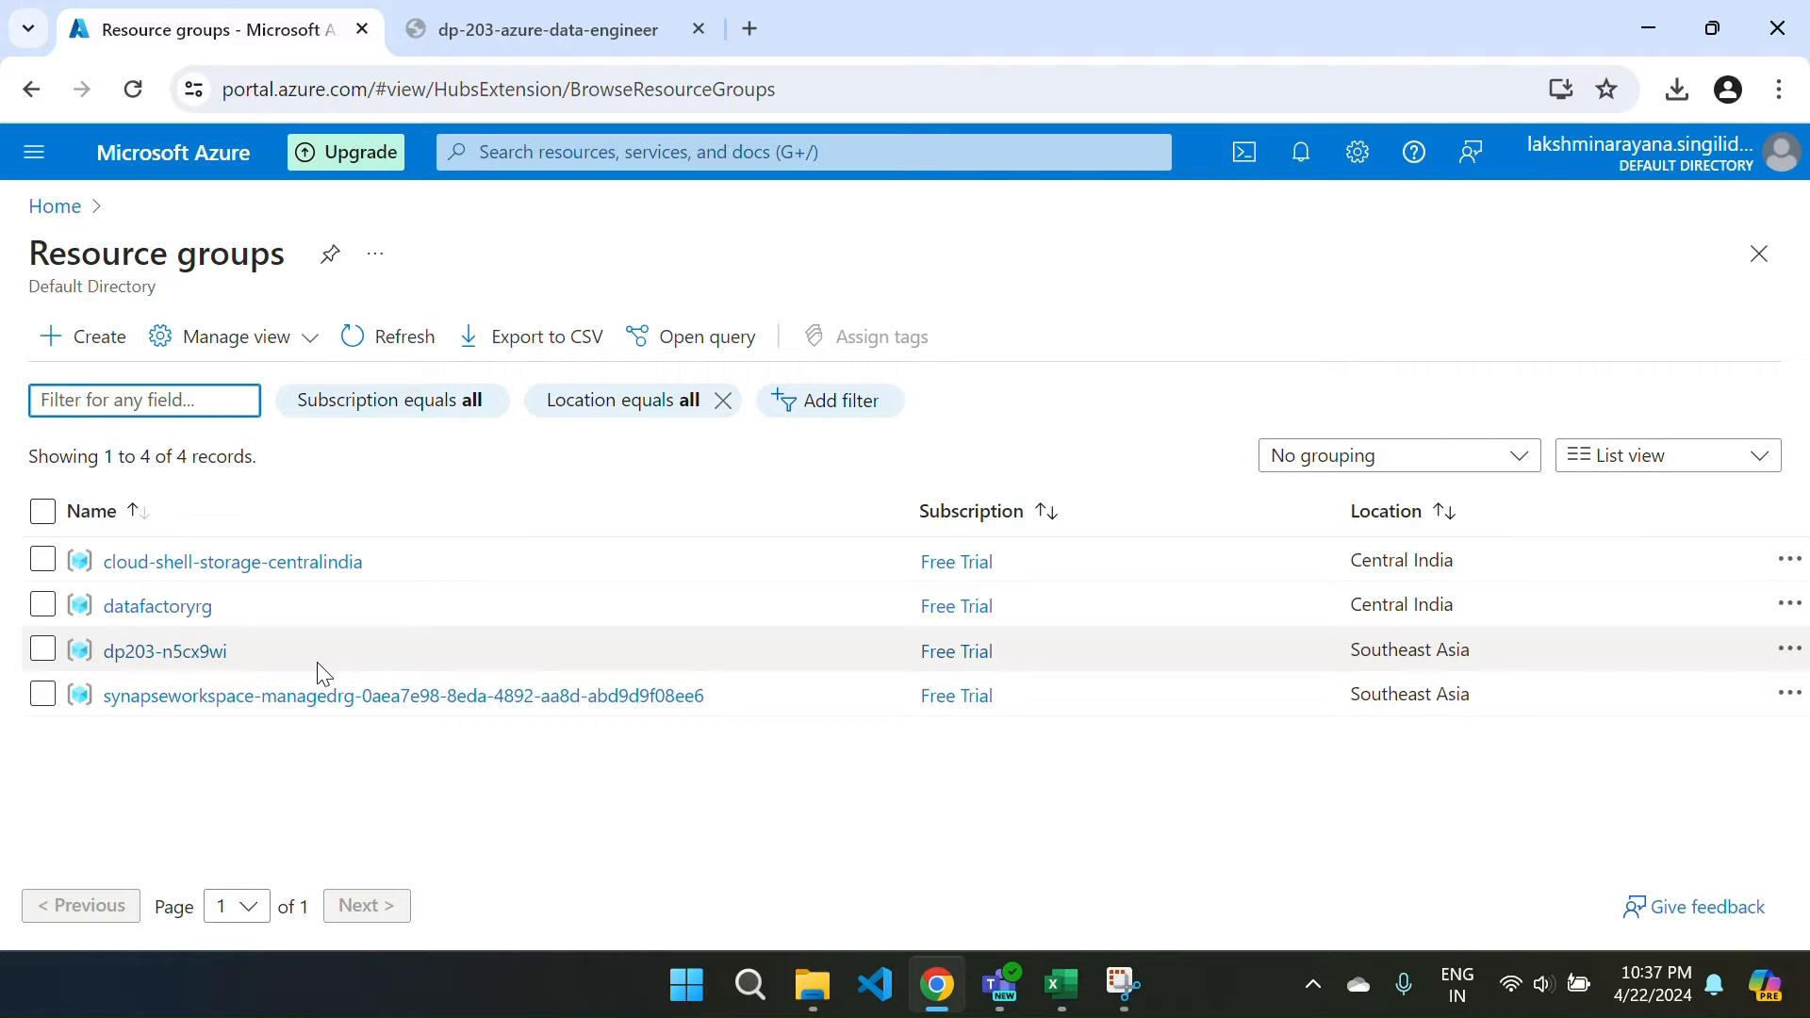
{"action": "left_click", "coordinate": [184, 660]}
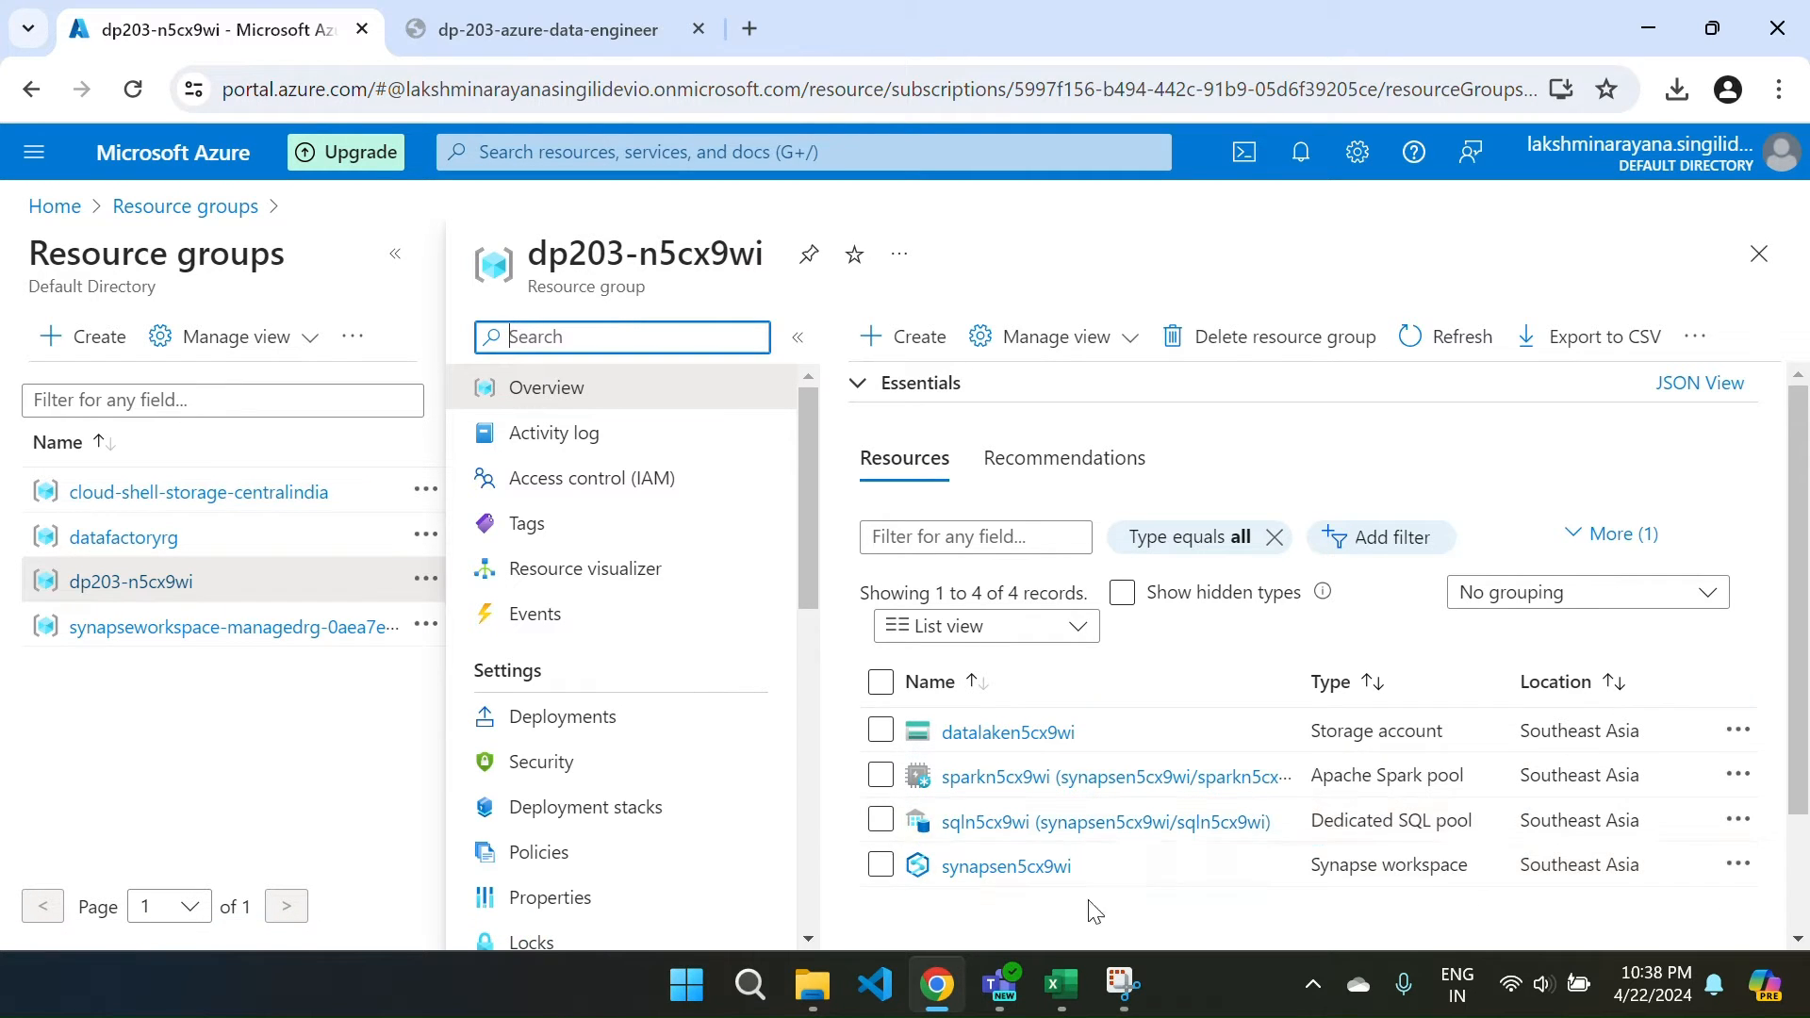
{"action": "left_click", "coordinate": [979, 738]}
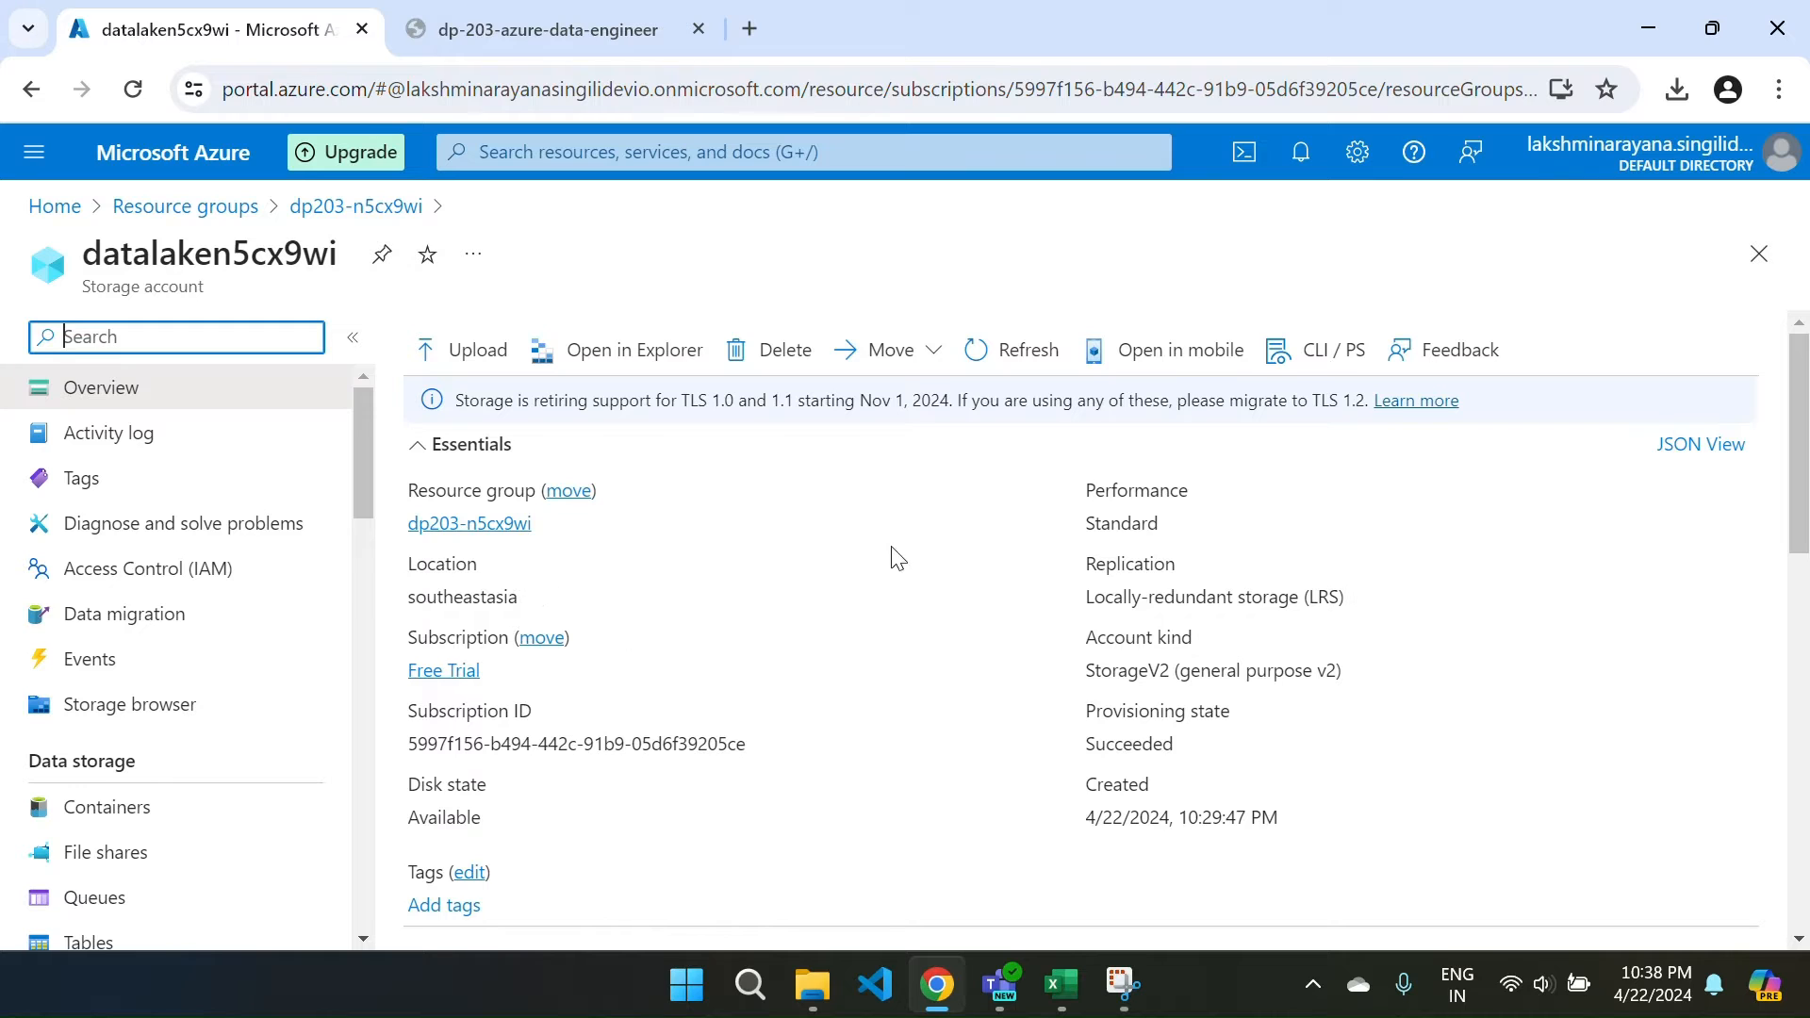
Open the files blob container in Storage browser and check the sales_data folder.
{"action": "scroll", "coordinate": [959, 759], "scroll_direction": "down", "scroll_amount": 2}
{"action": "scroll", "coordinate": [955, 757], "scroll_direction": "up", "scroll_amount": 2}
{"action": "left_click", "coordinate": [131, 721]}
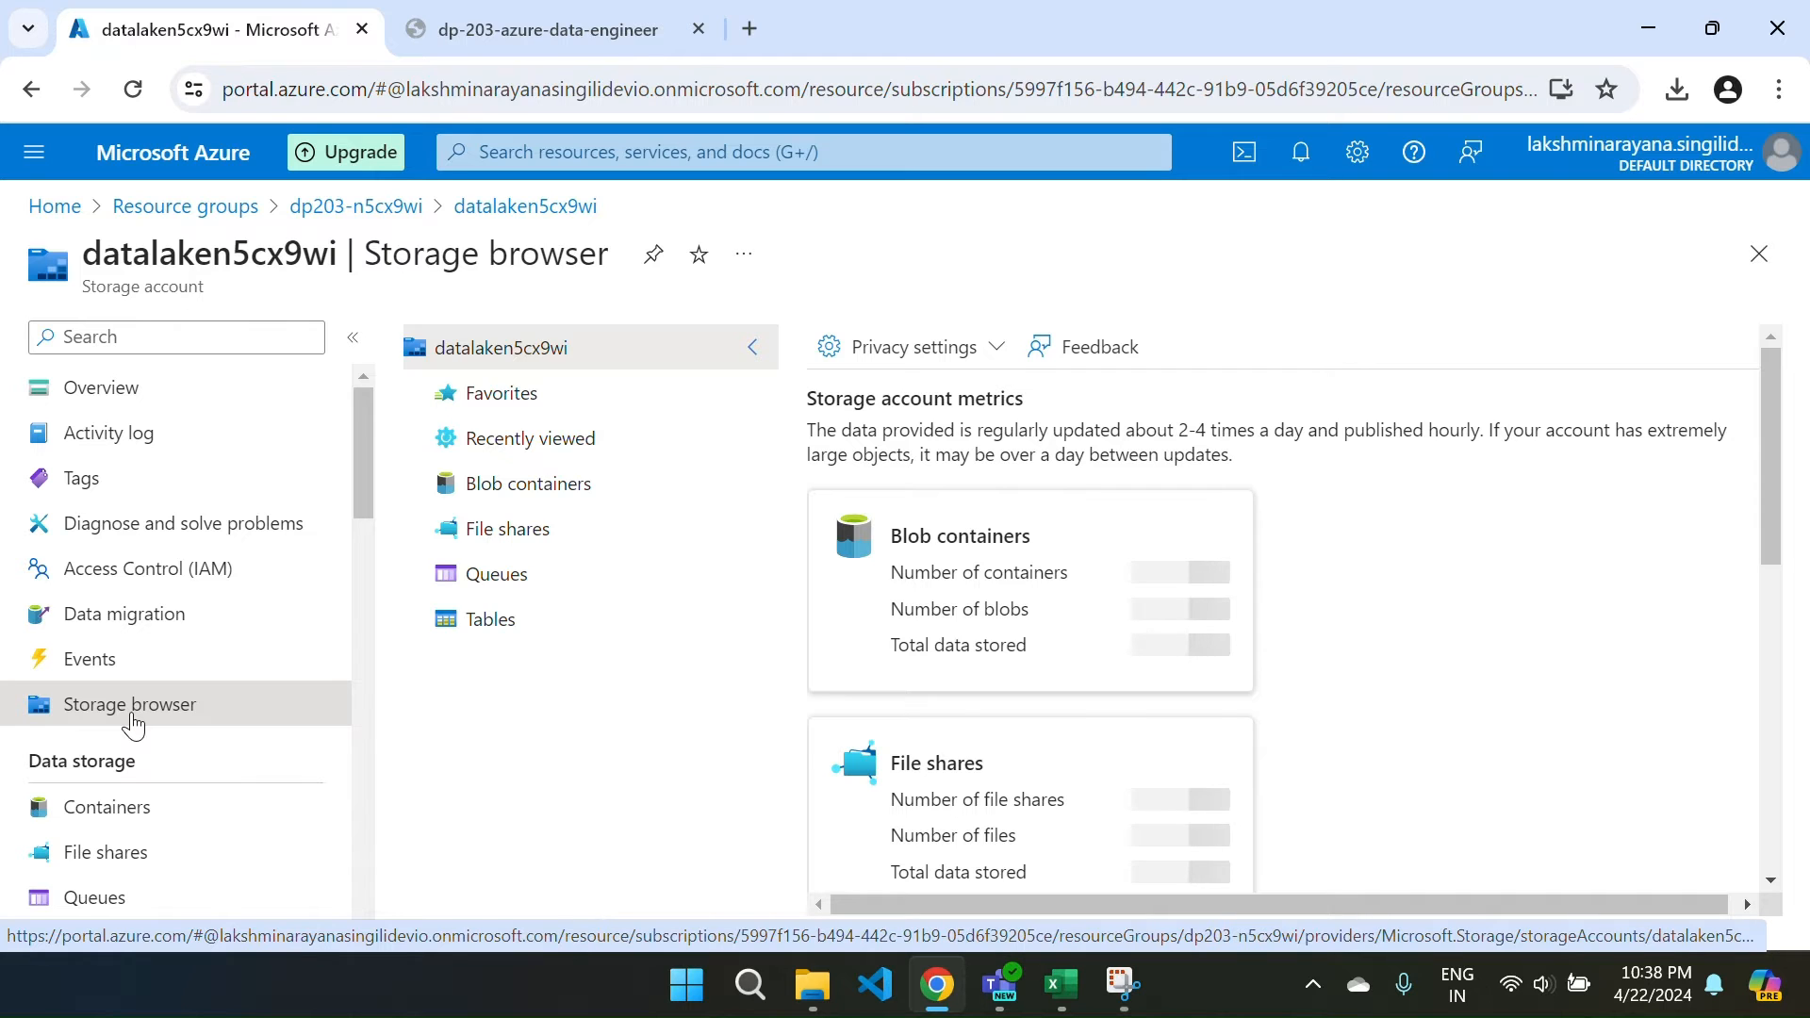
{"action": "left_click", "coordinate": [992, 569]}
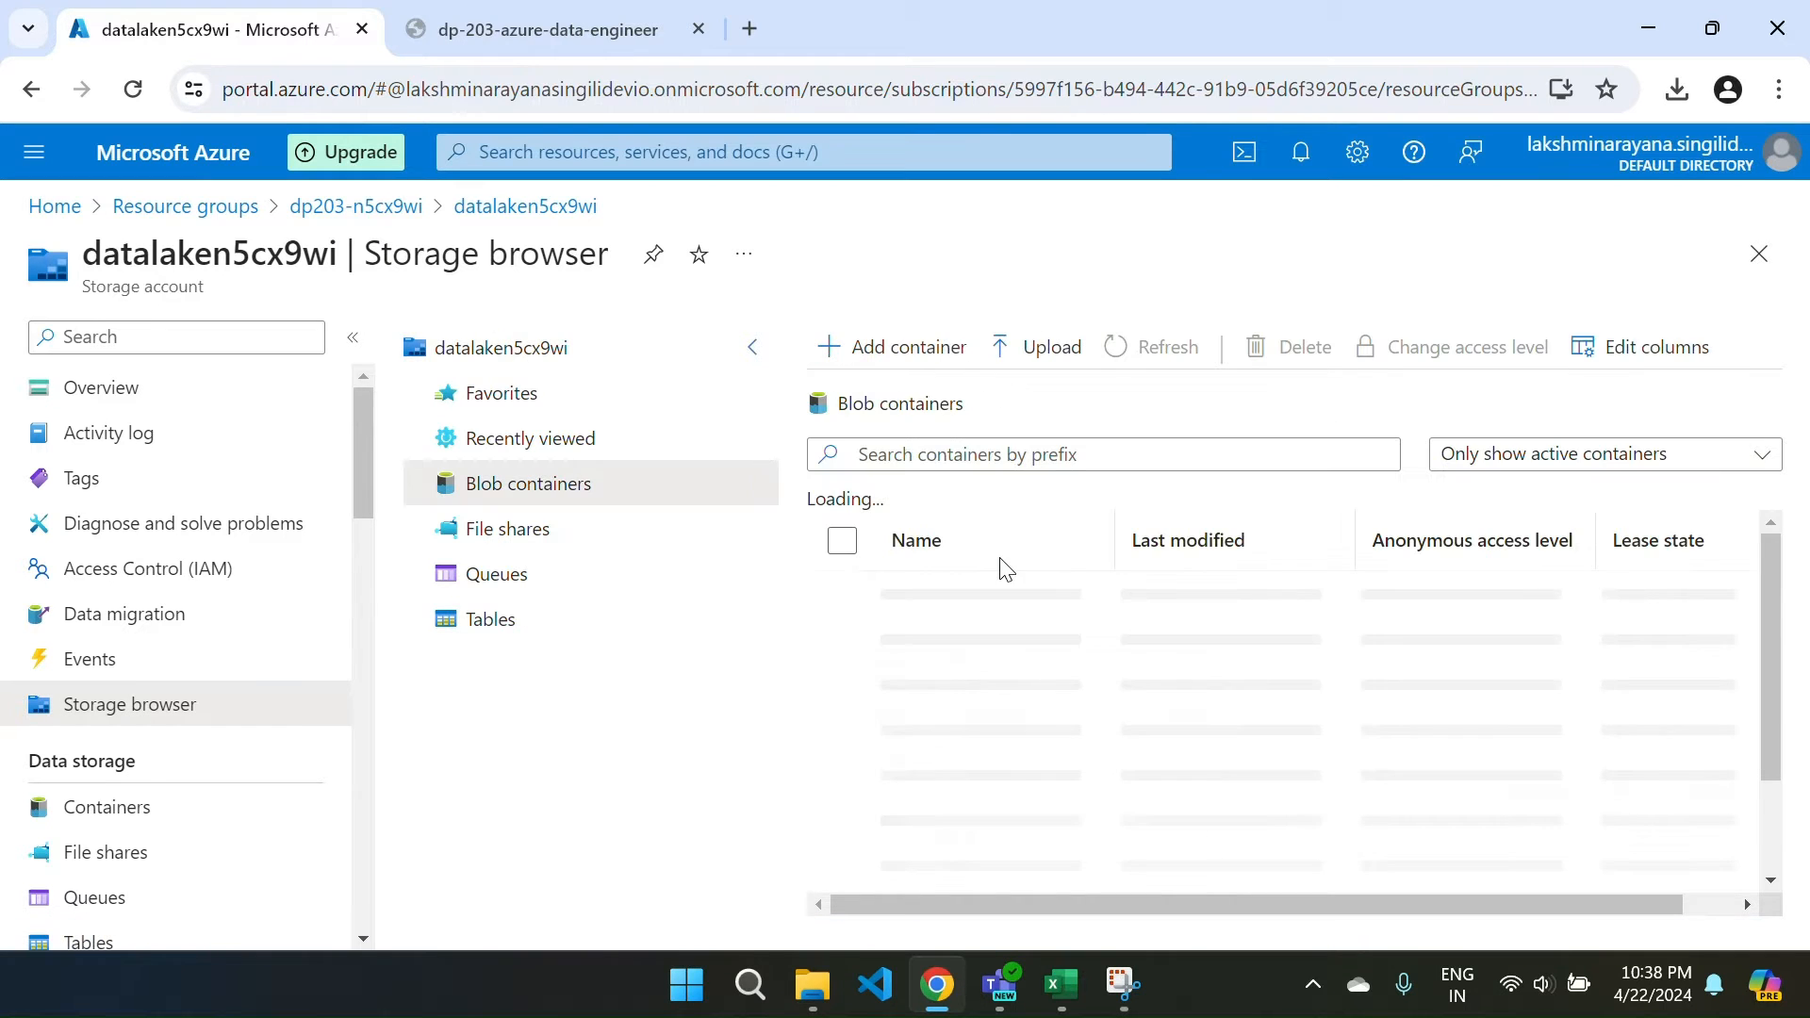
{"action": "left_click", "coordinate": [938, 641]}
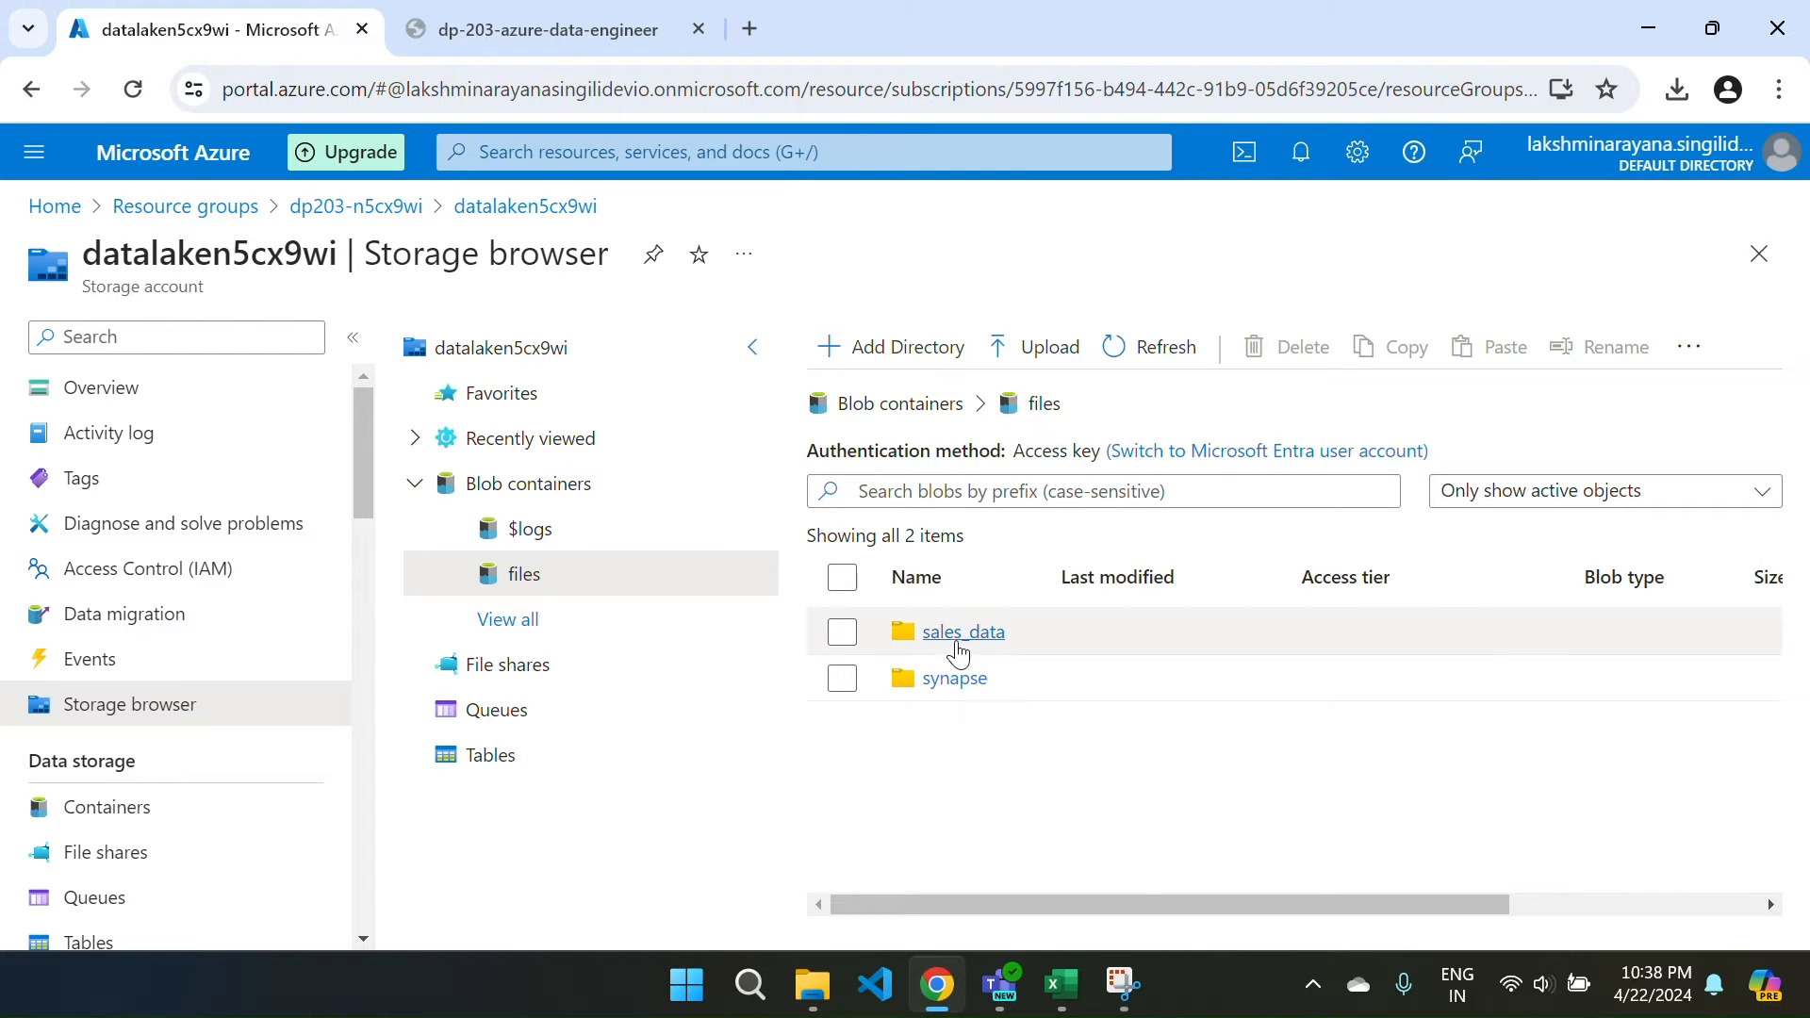
{"action": "left_click", "coordinate": [957, 647]}
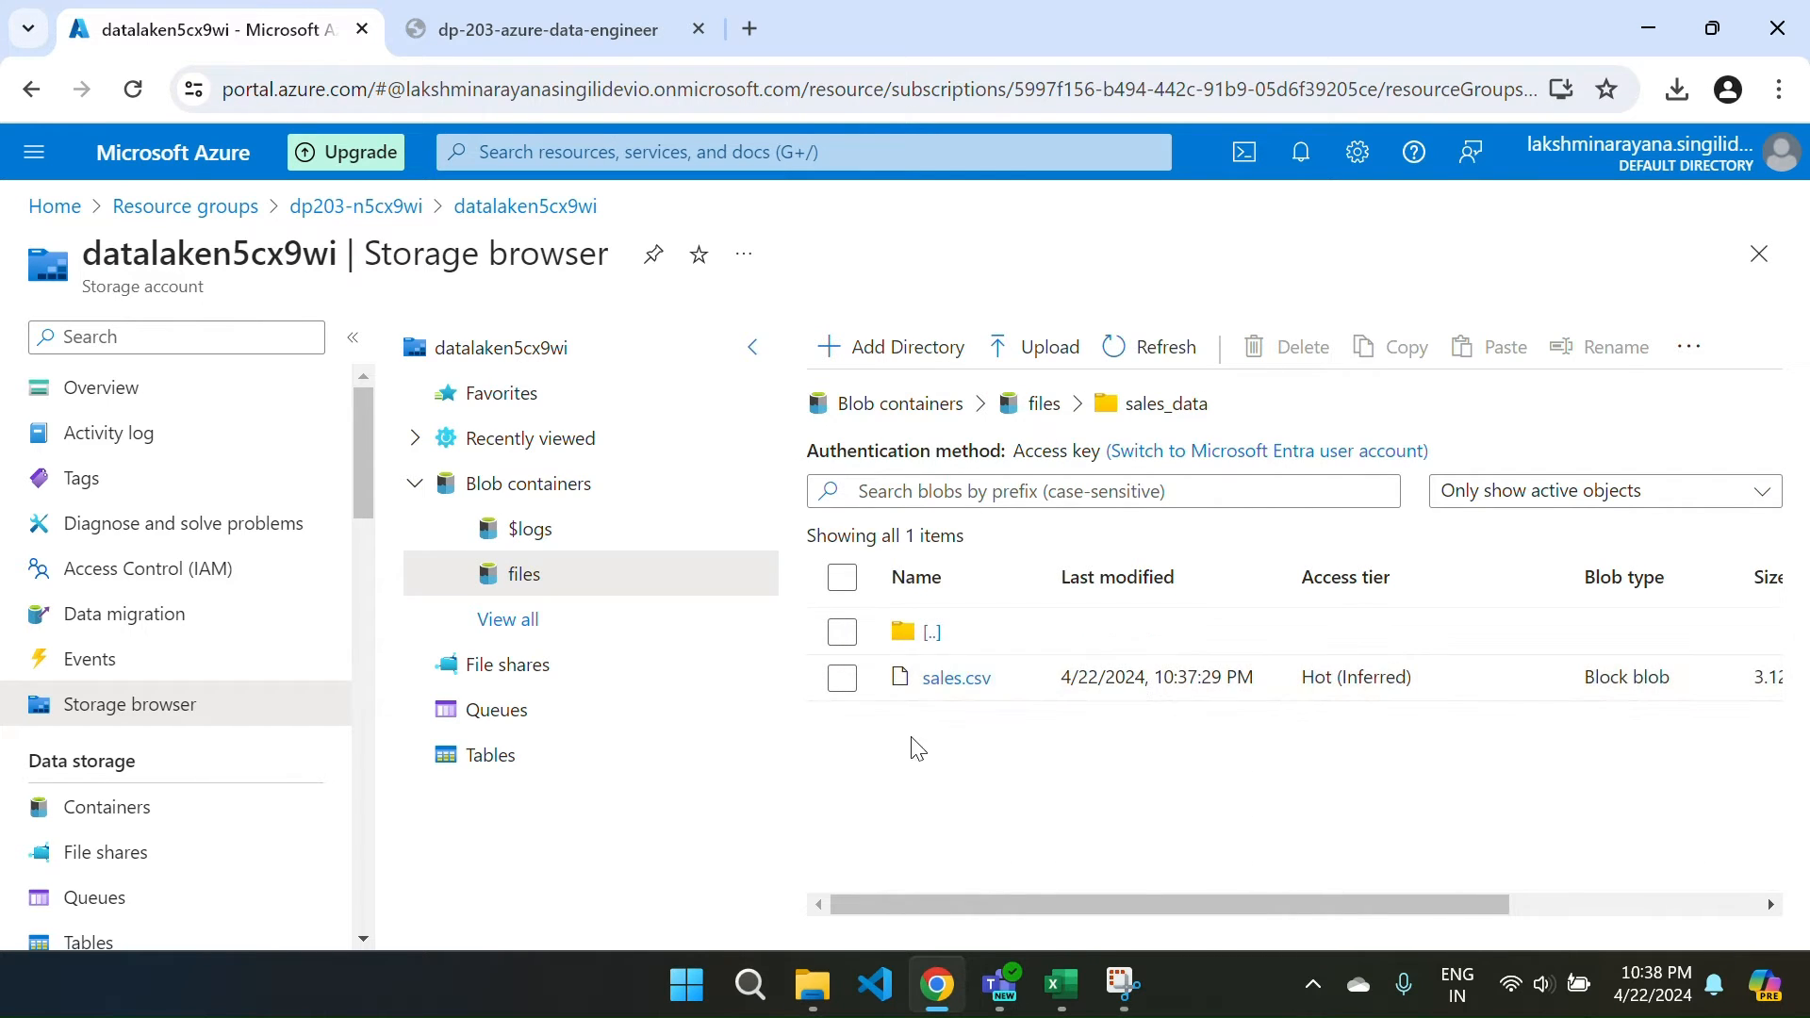
Browse synapse/workspaces/synapsen5cx9wi, then return to the dp203-n5cx9wi resource group.
{"action": "left_click", "coordinate": [1044, 403]}
{"action": "left_click", "coordinate": [962, 679]}
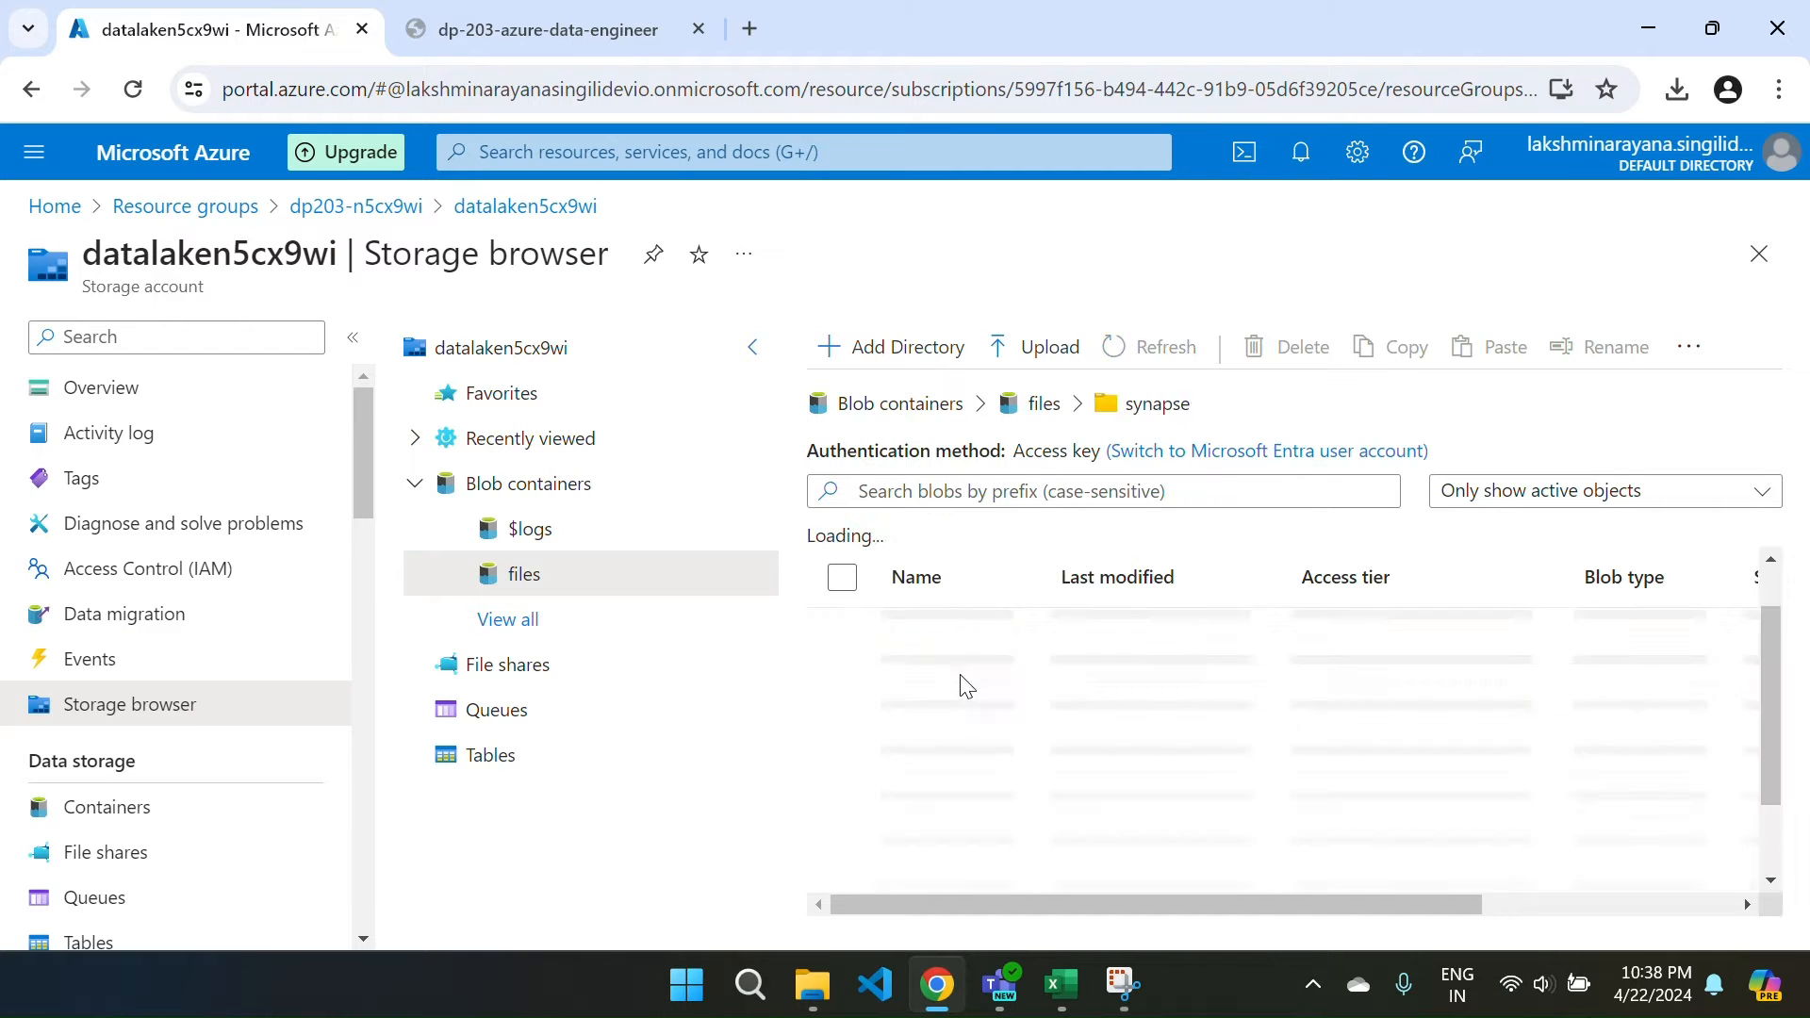
{"action": "left_click", "coordinate": [963, 686]}
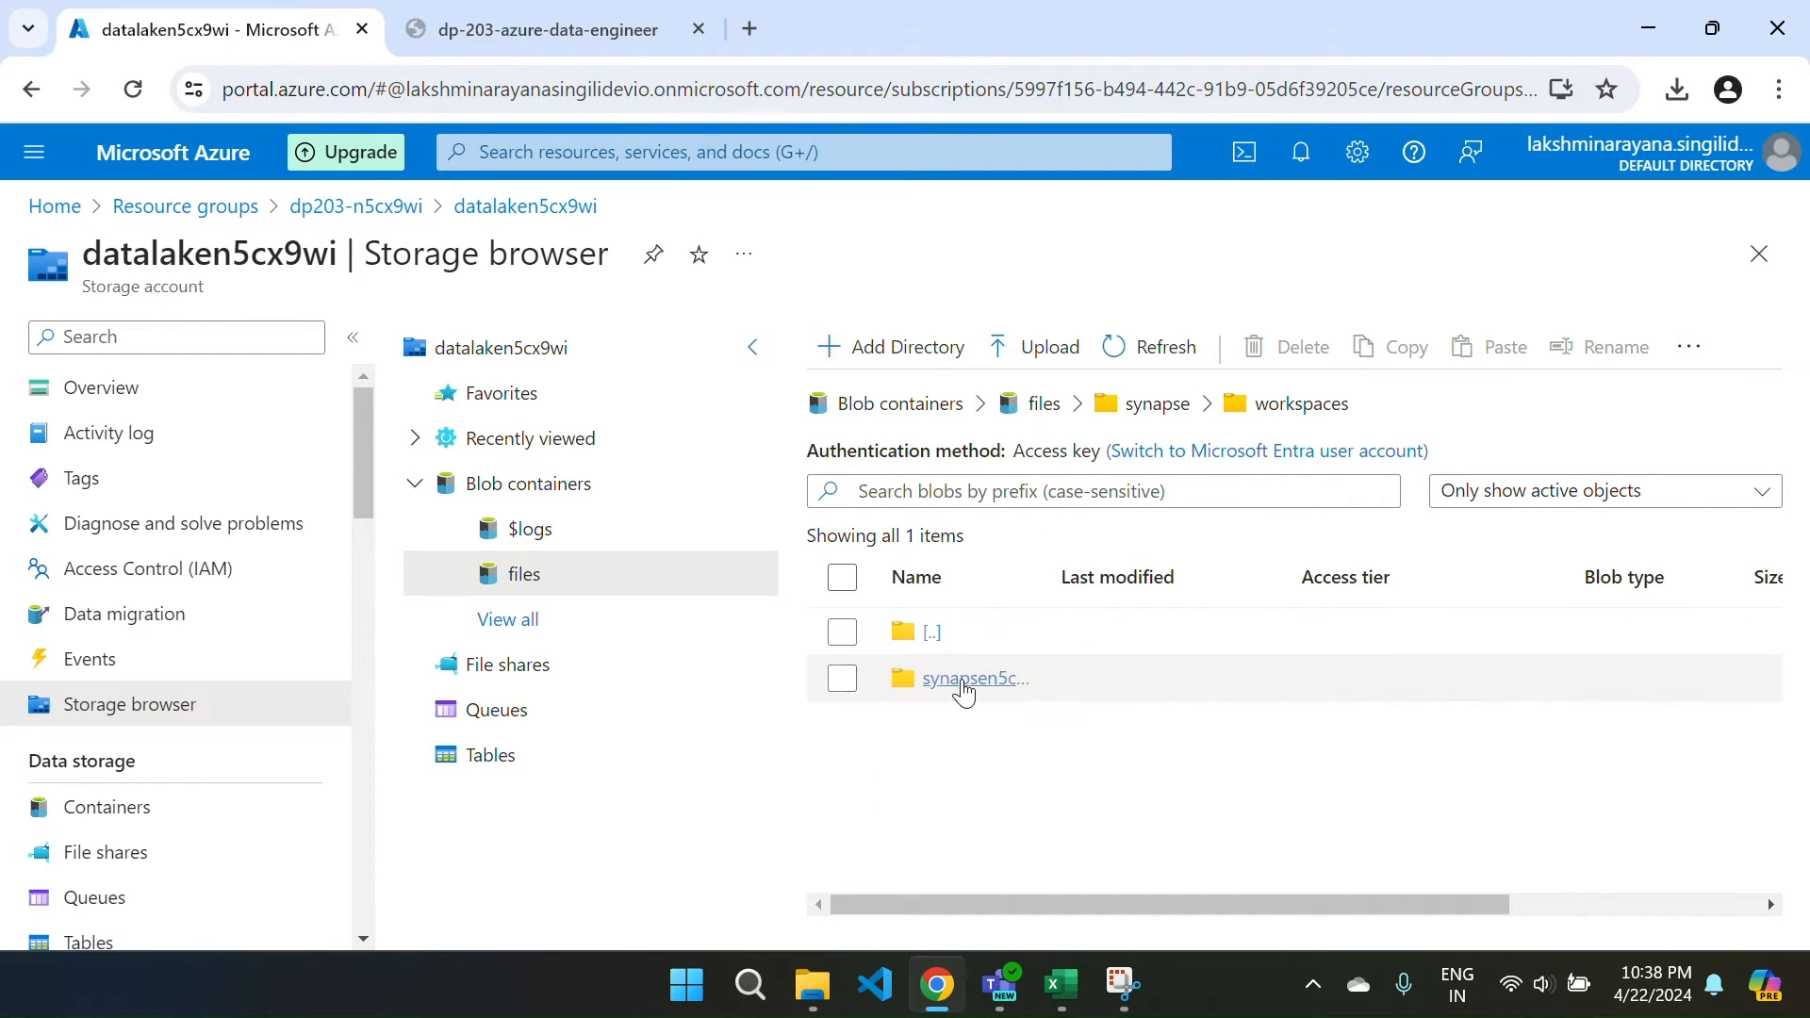
{"action": "left_click", "coordinate": [950, 688]}
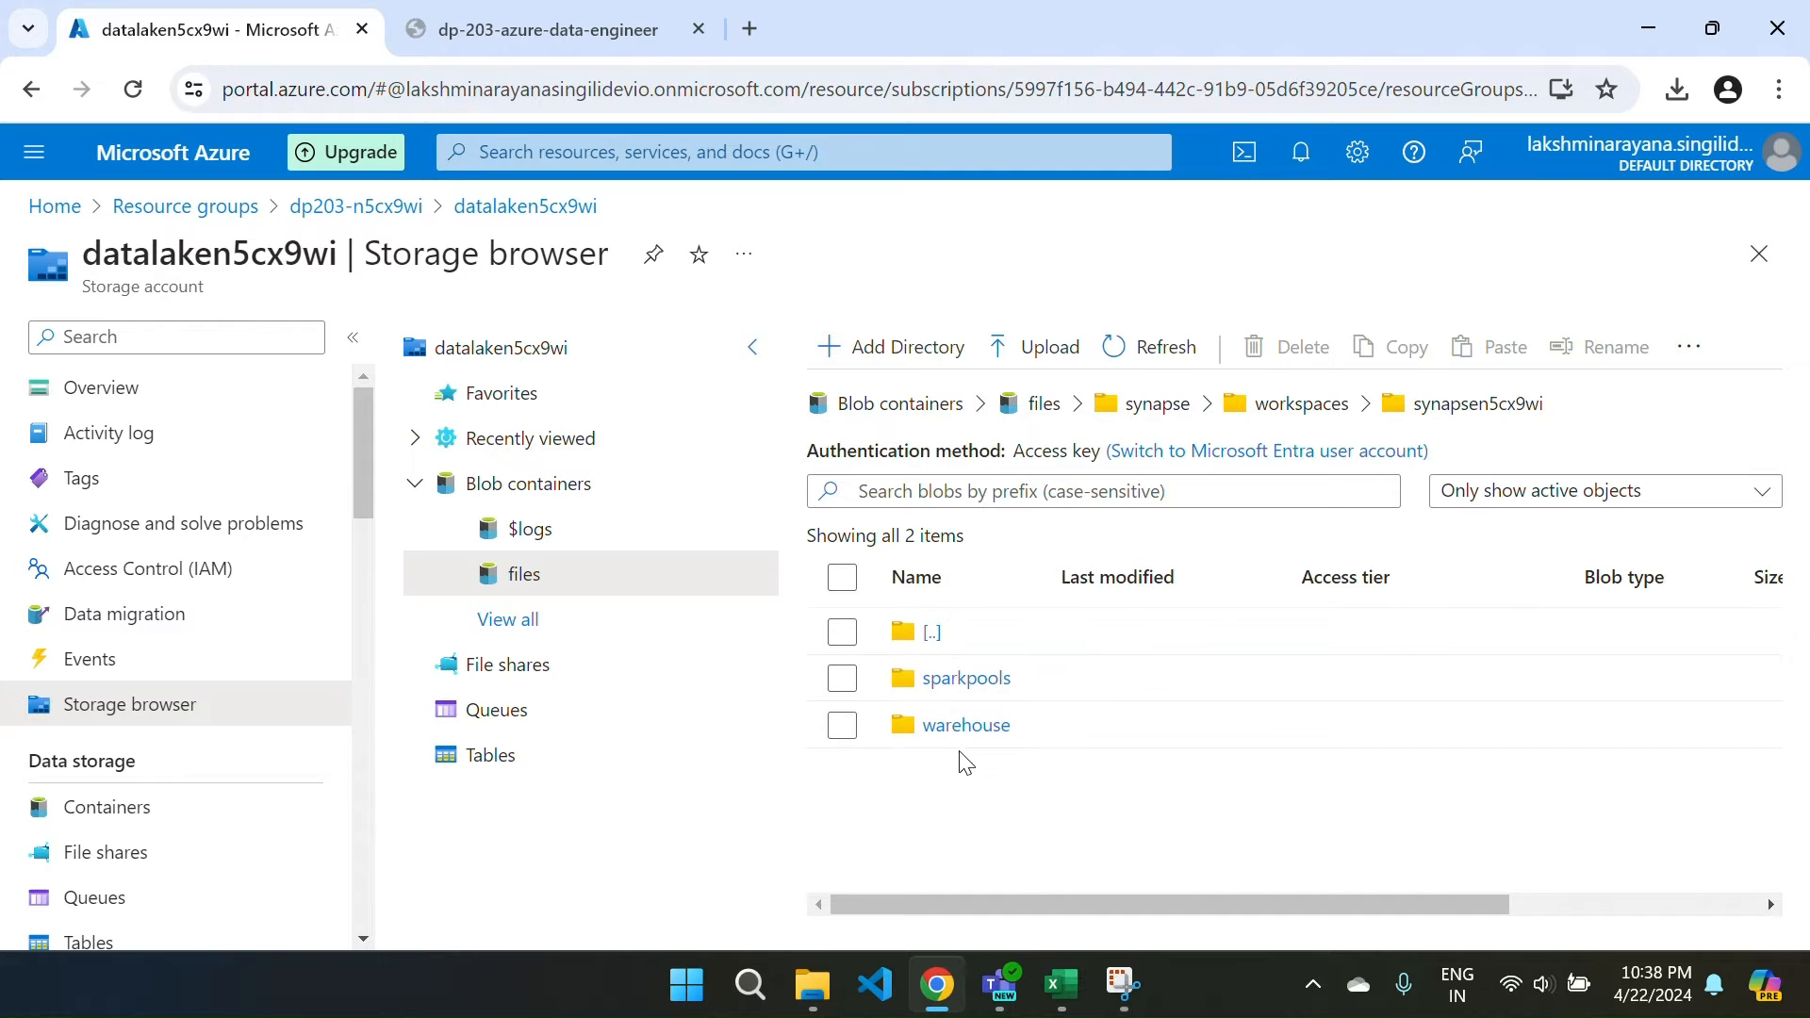
{"action": "left_click", "coordinate": [1037, 404]}
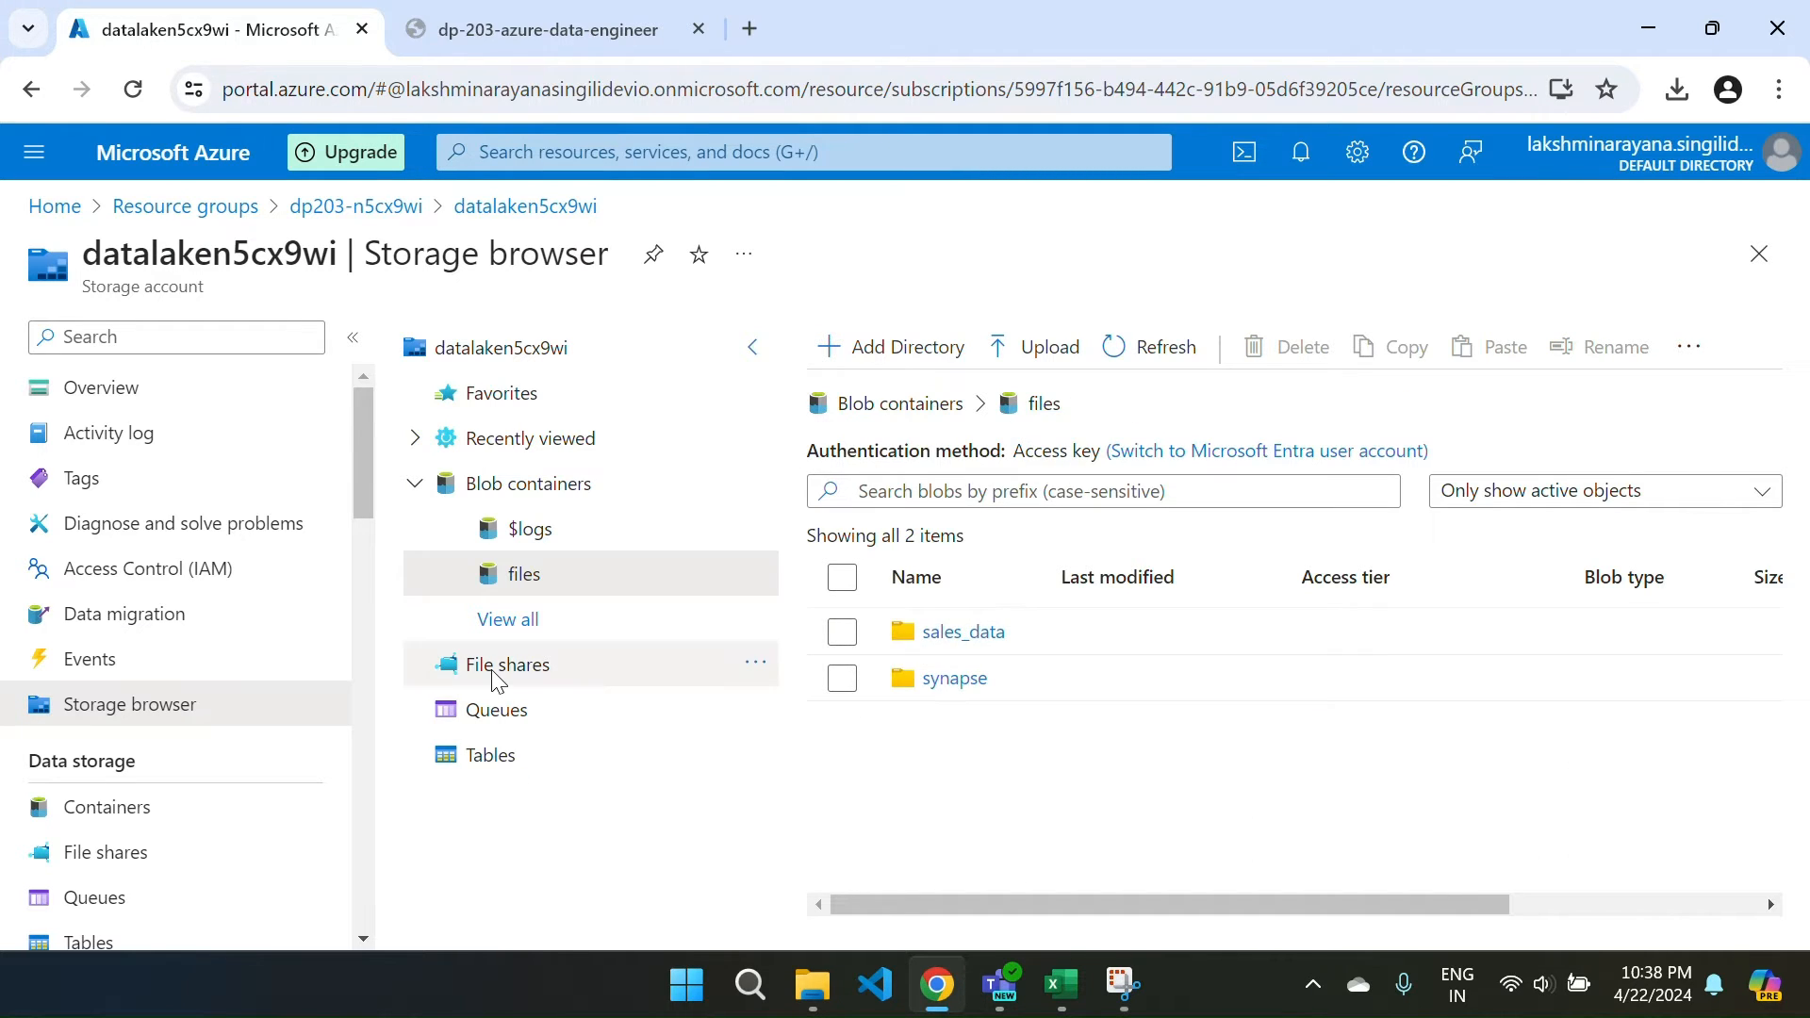
{"action": "left_click", "coordinate": [340, 212]}
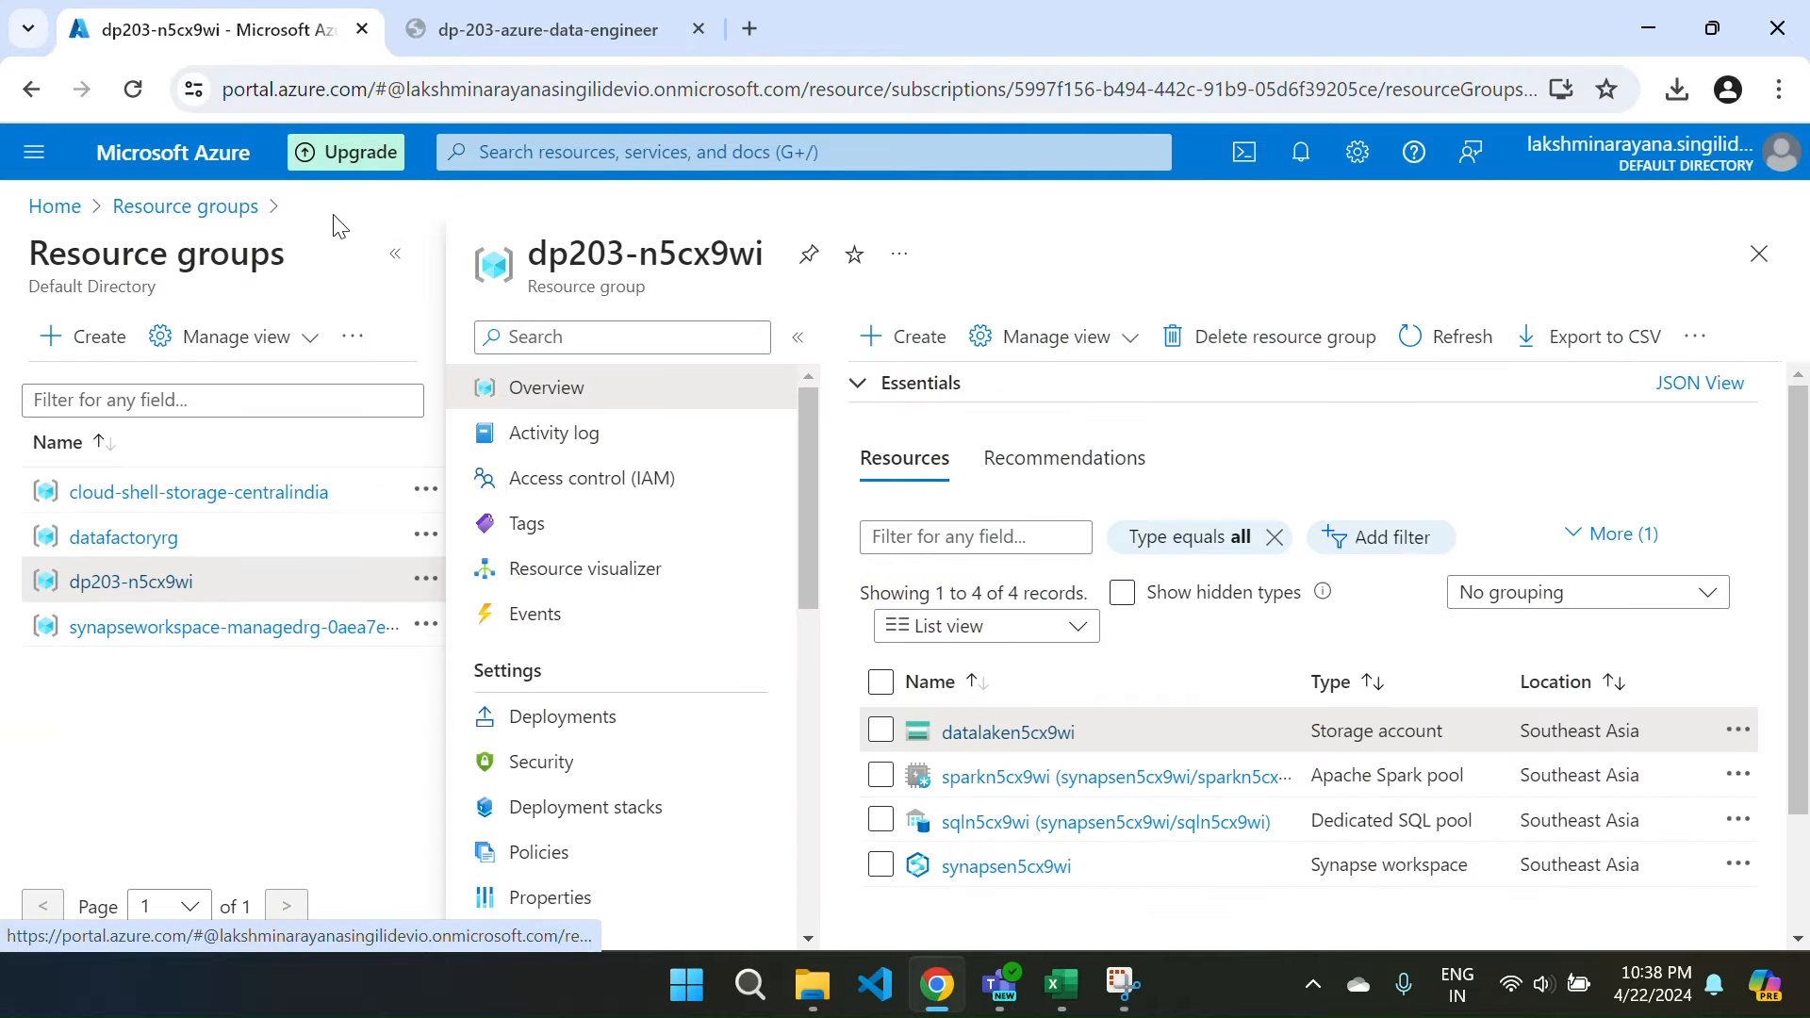
Open synapsen5cx9wi and review its Overview status and primary ADLS Gen2 file system.
{"action": "left_click", "coordinate": [1015, 867]}
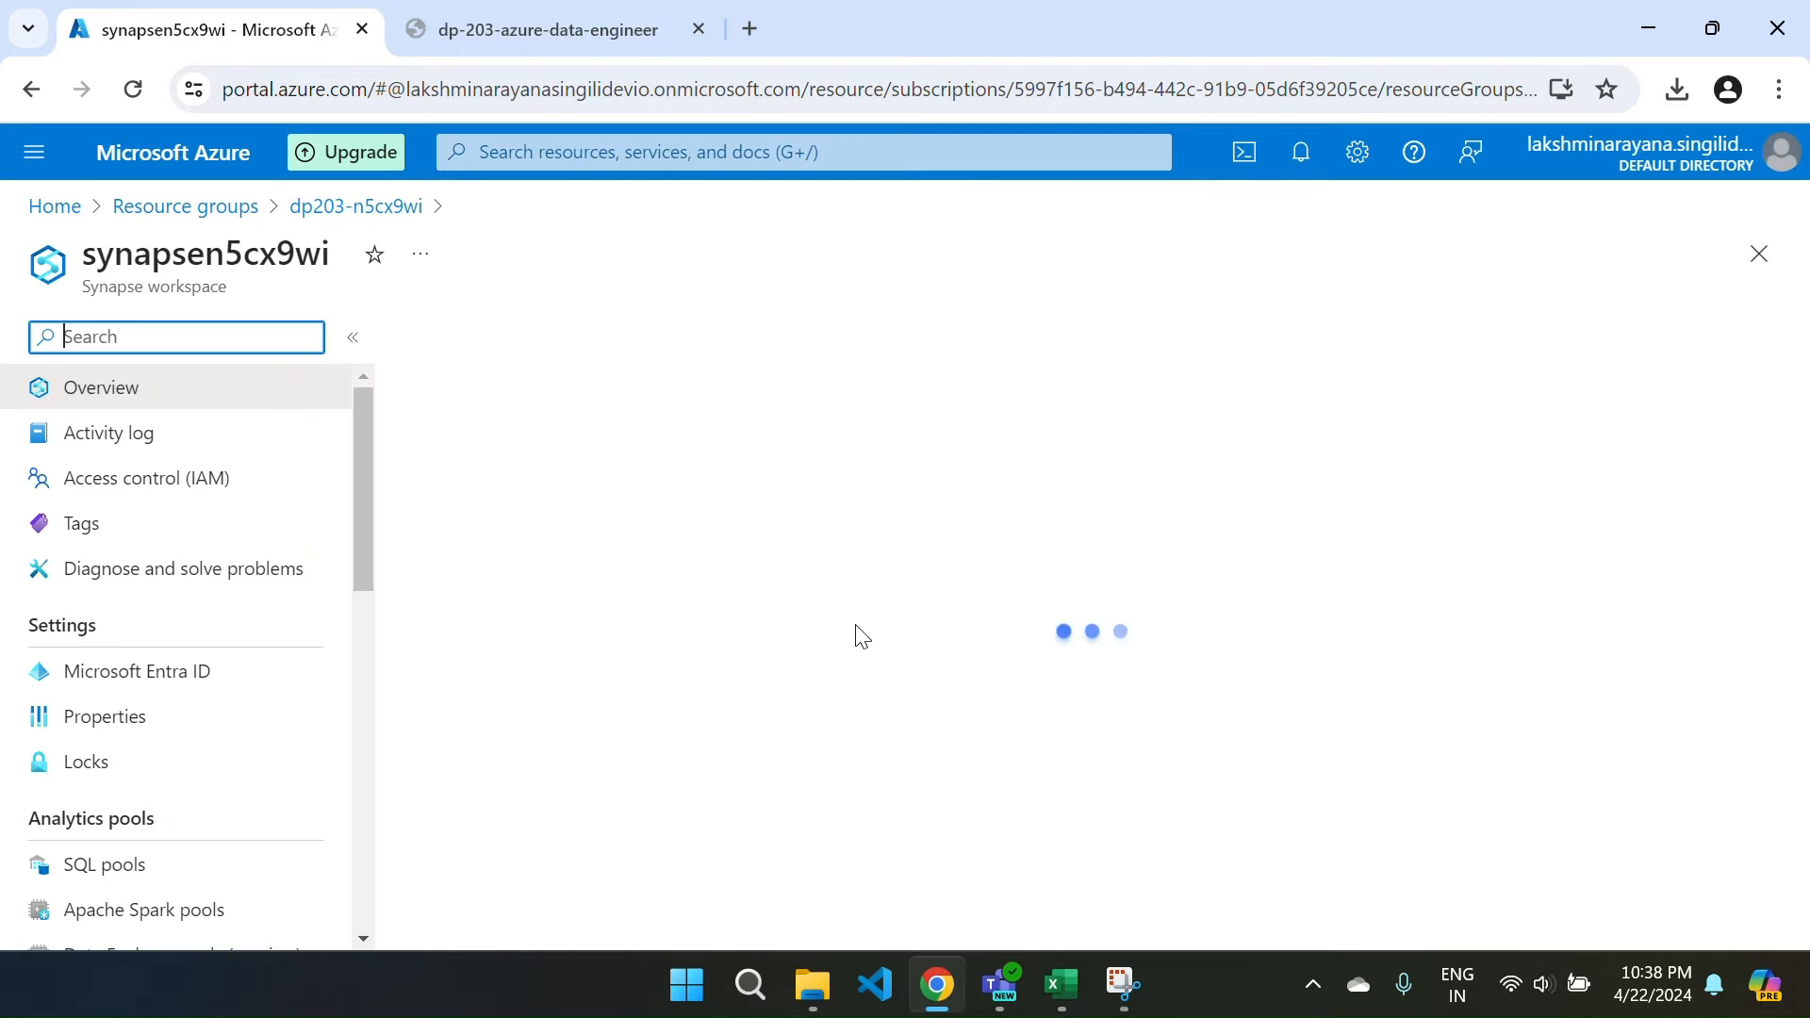
{"action": "scroll", "coordinate": [857, 634], "scroll_direction": "down", "scroll_amount": 4}
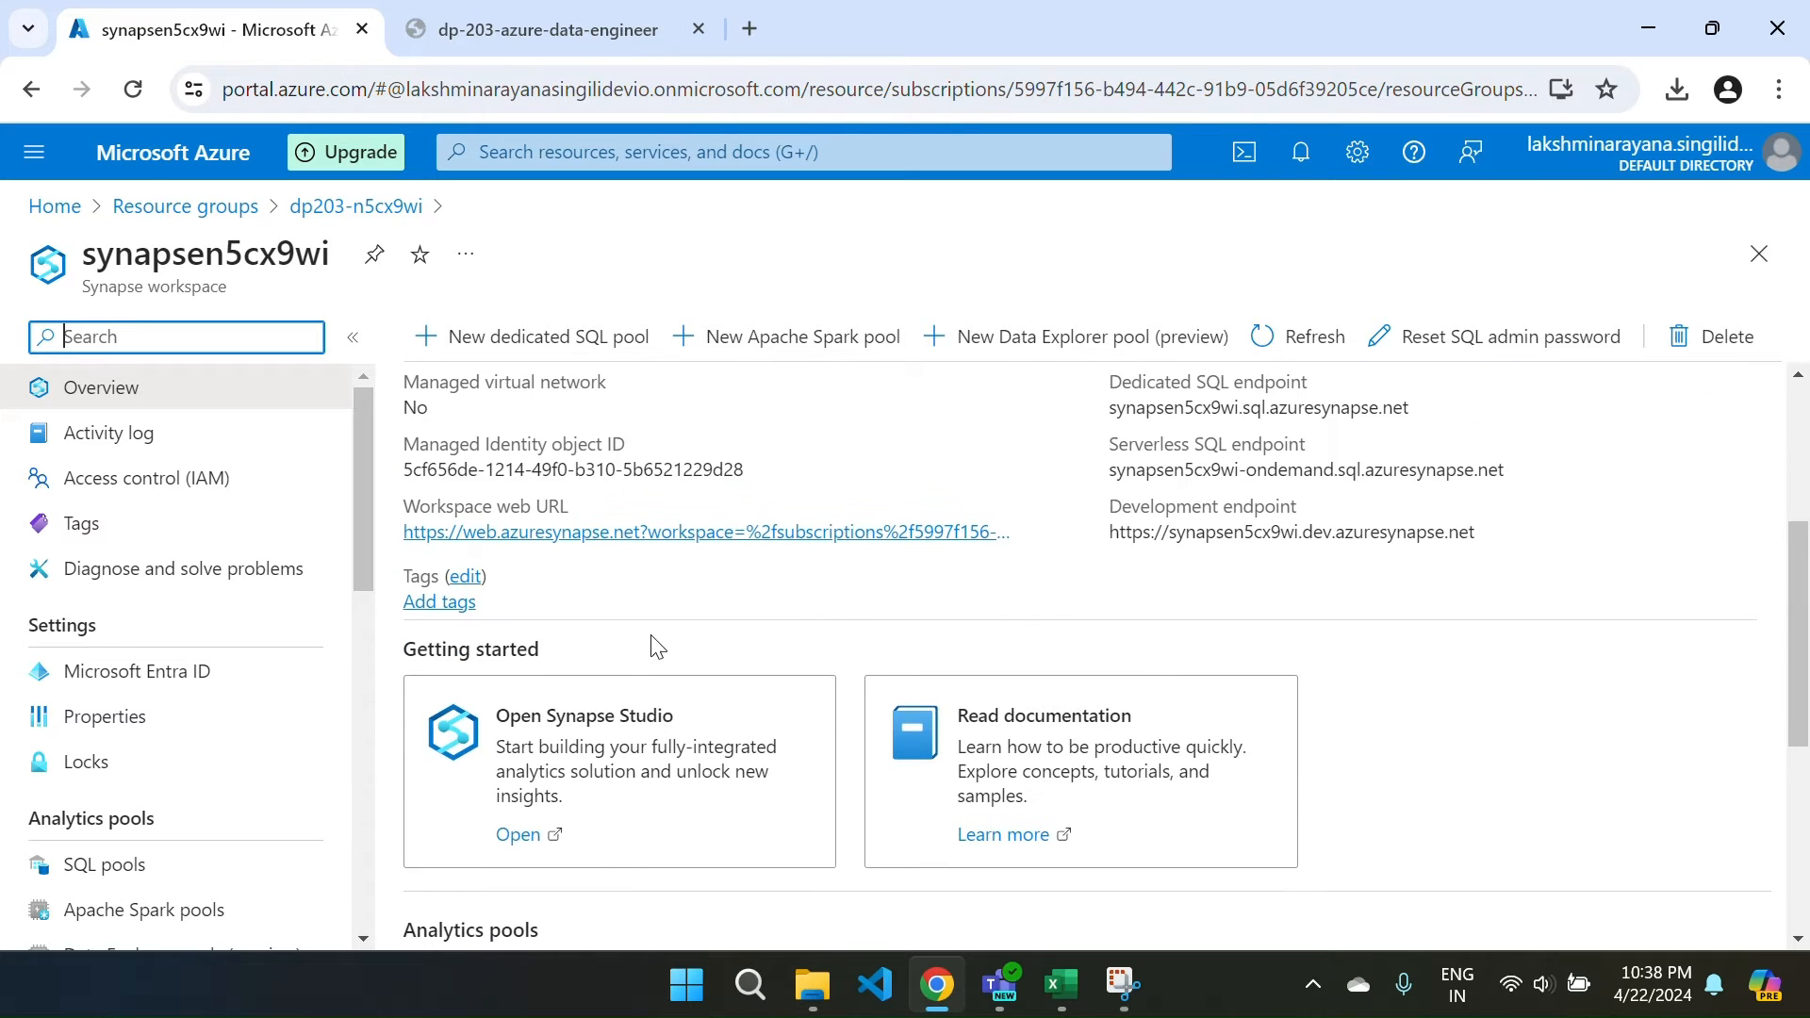
{"action": "scroll", "coordinate": [658, 648], "scroll_direction": "up", "scroll_amount": 3}
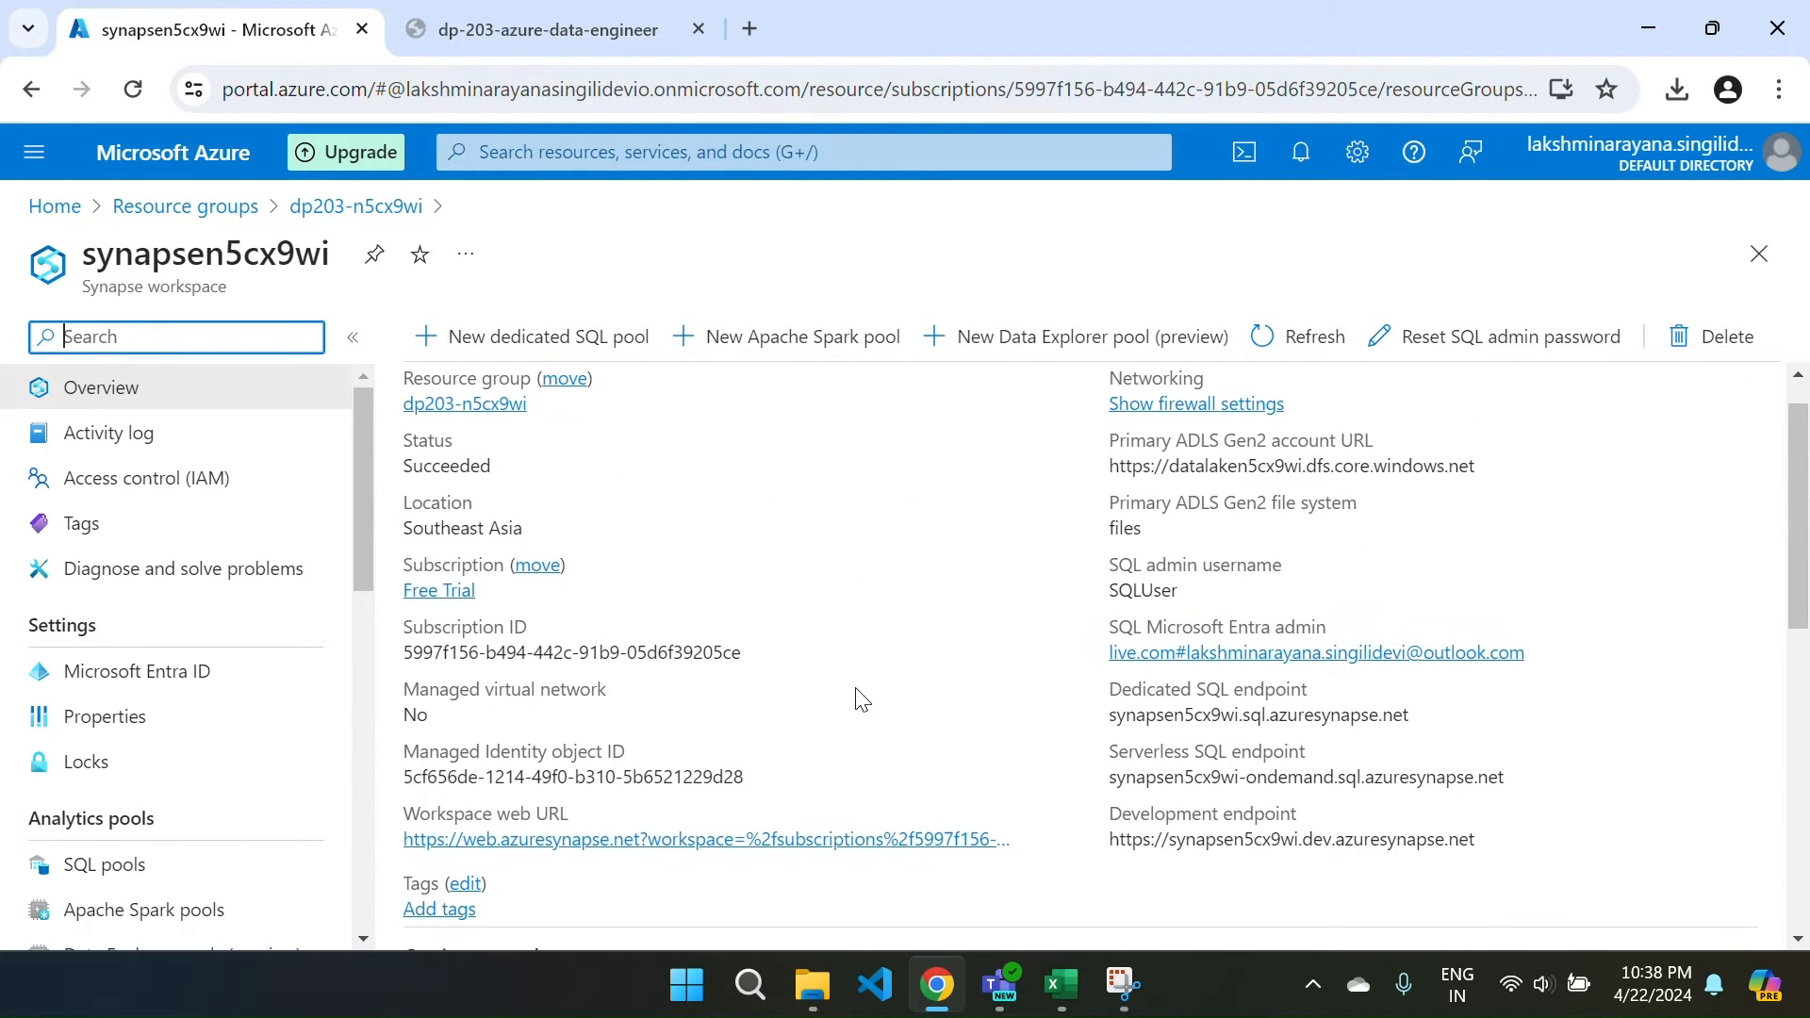
{"action": "scroll", "coordinate": [858, 698], "scroll_direction": "down", "scroll_amount": 5}
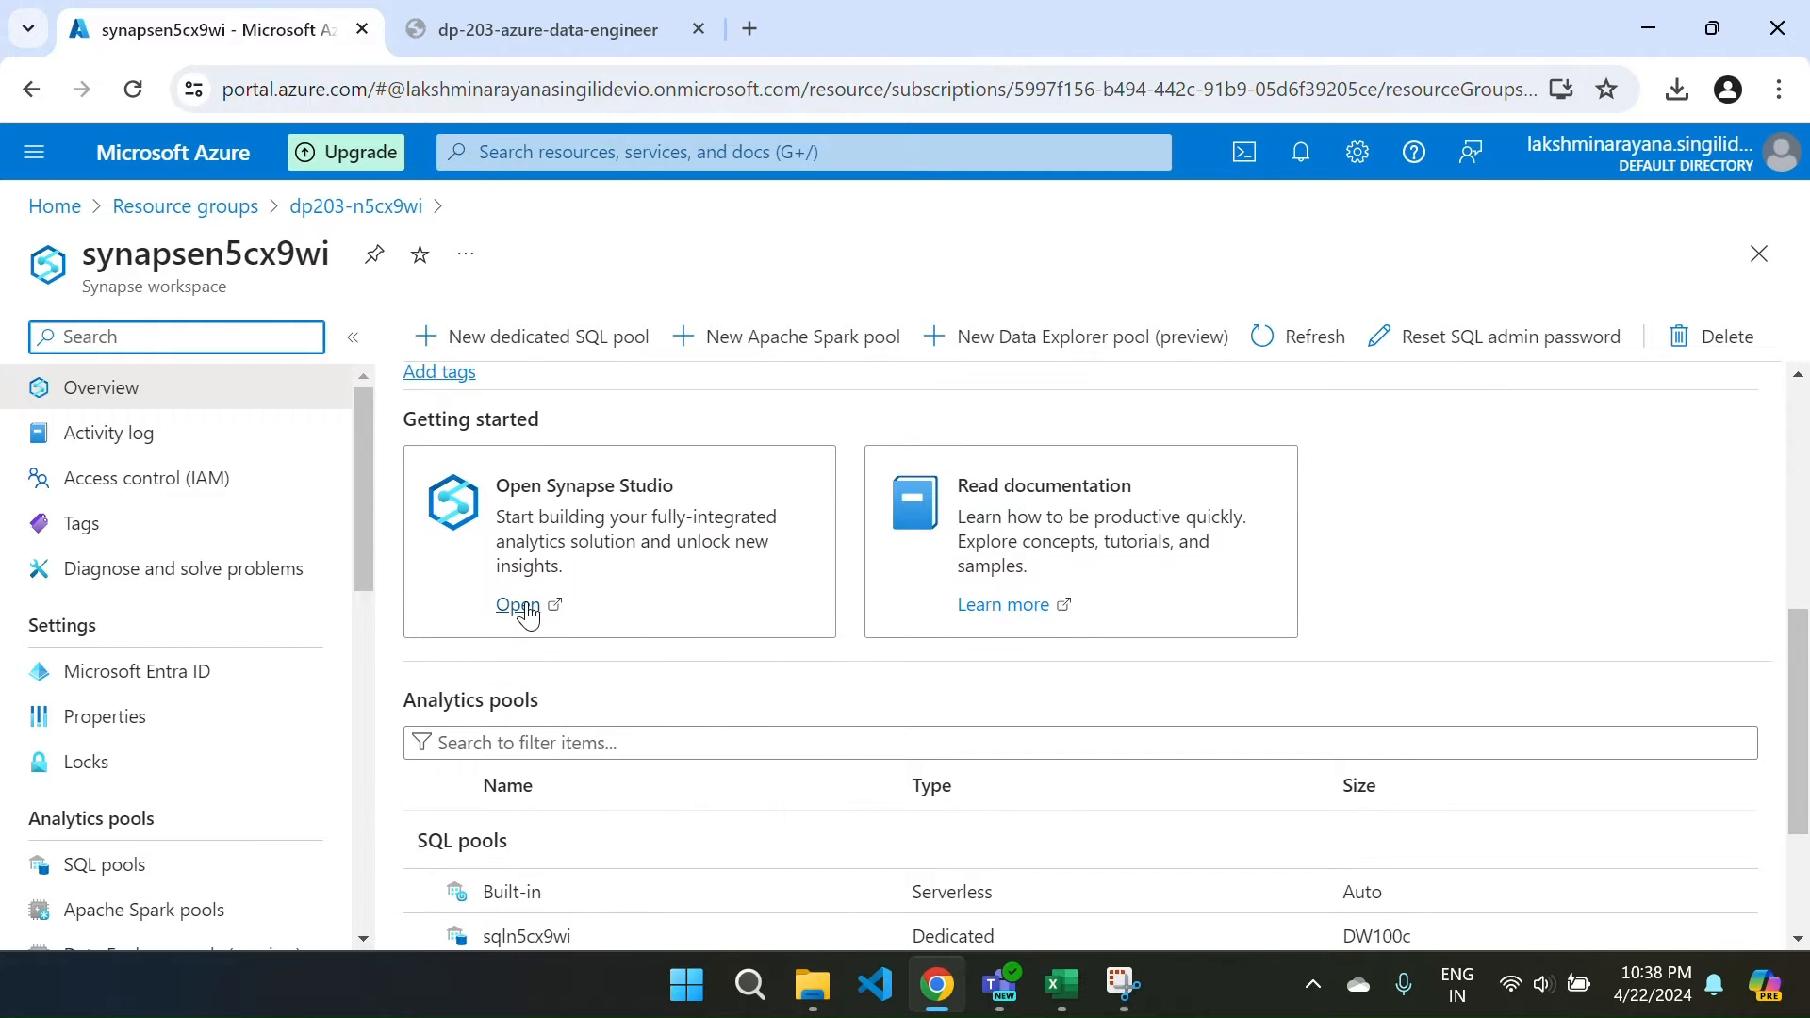
Open Synapse Studio from the Getting started card and choose the sign-in account.
{"action": "left_click", "coordinate": [521, 606]}
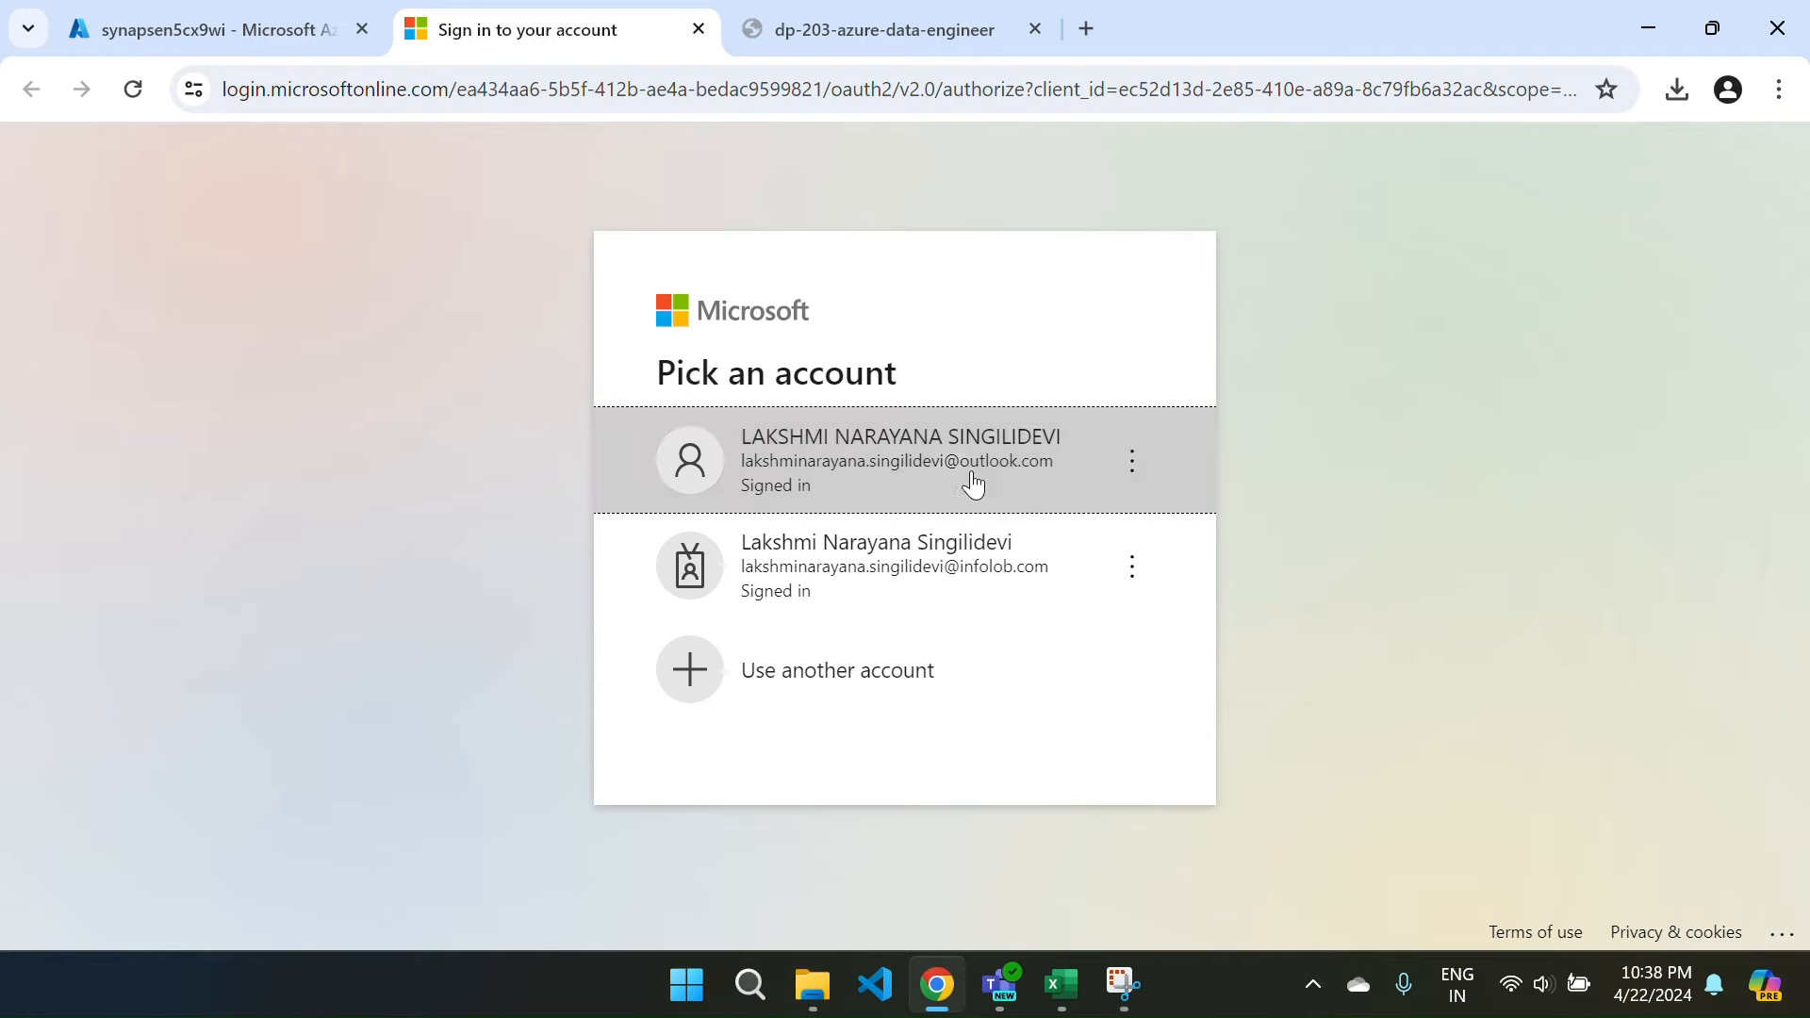
{"action": "left_click", "coordinate": [972, 476]}
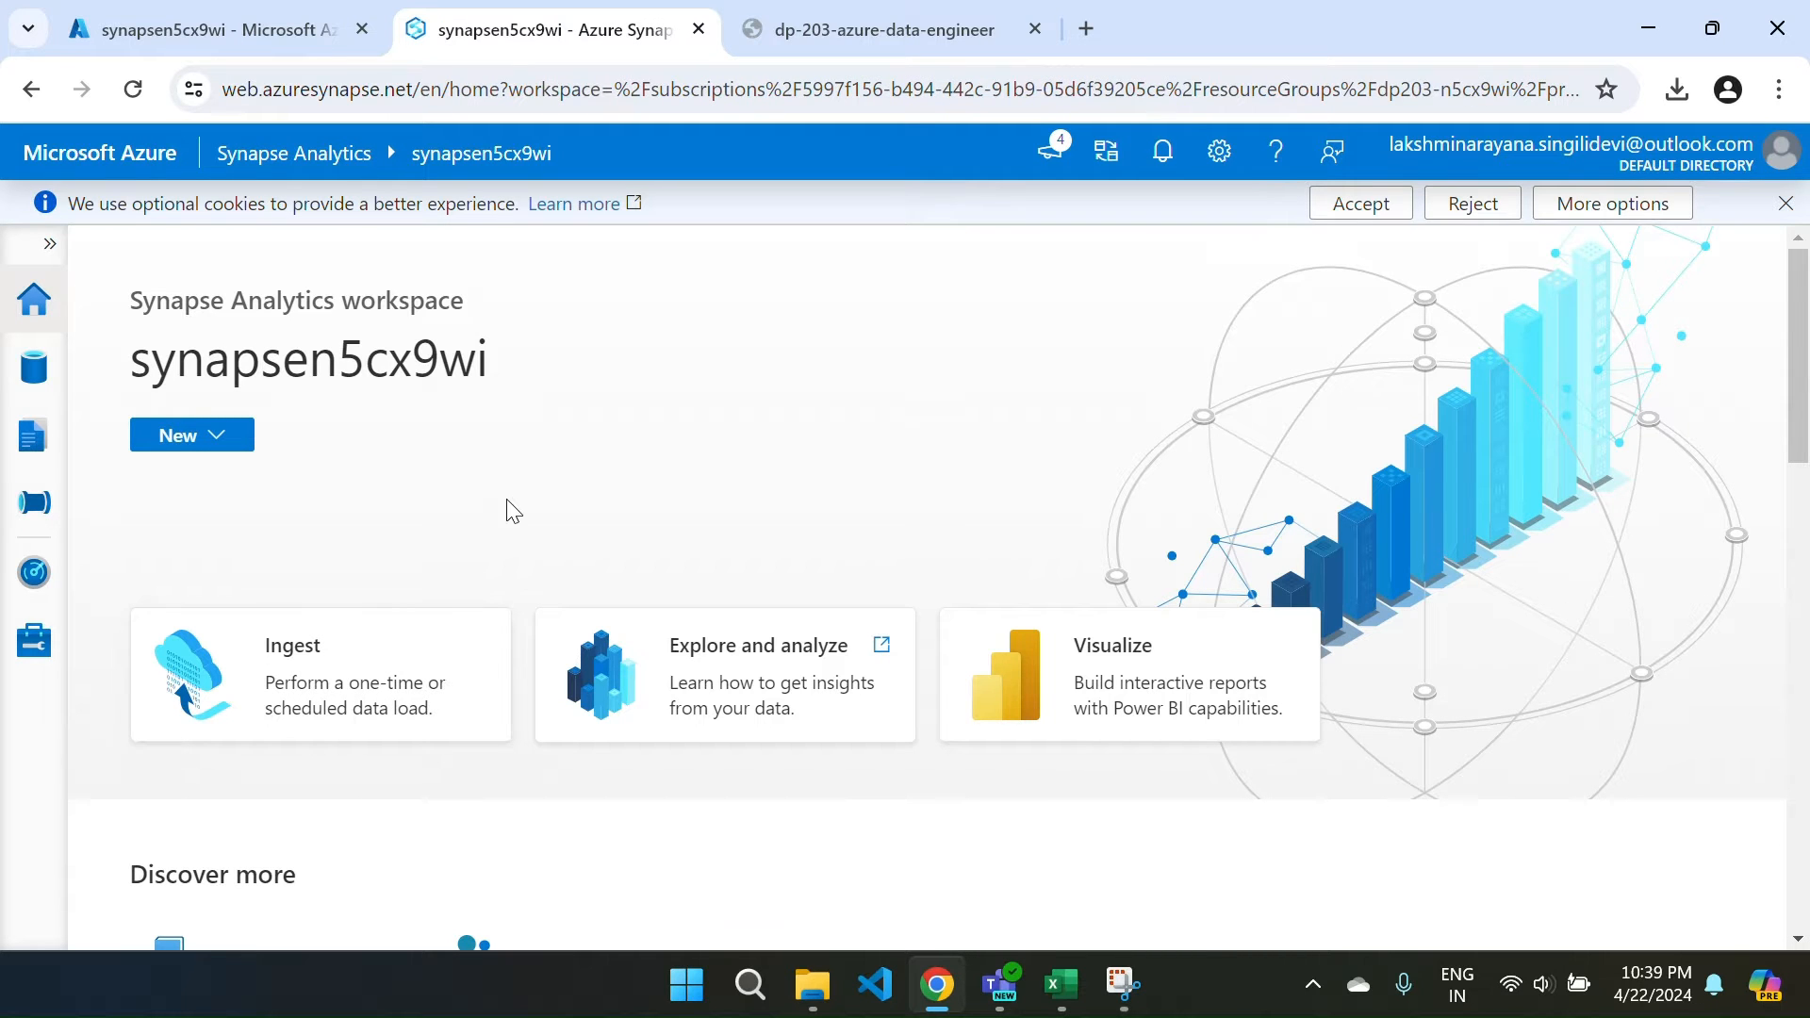
Browse the linked synapsen5cx9wi data lake's files (Primary) container into the sales_data folder.
{"action": "left_click", "coordinate": [50, 243]}
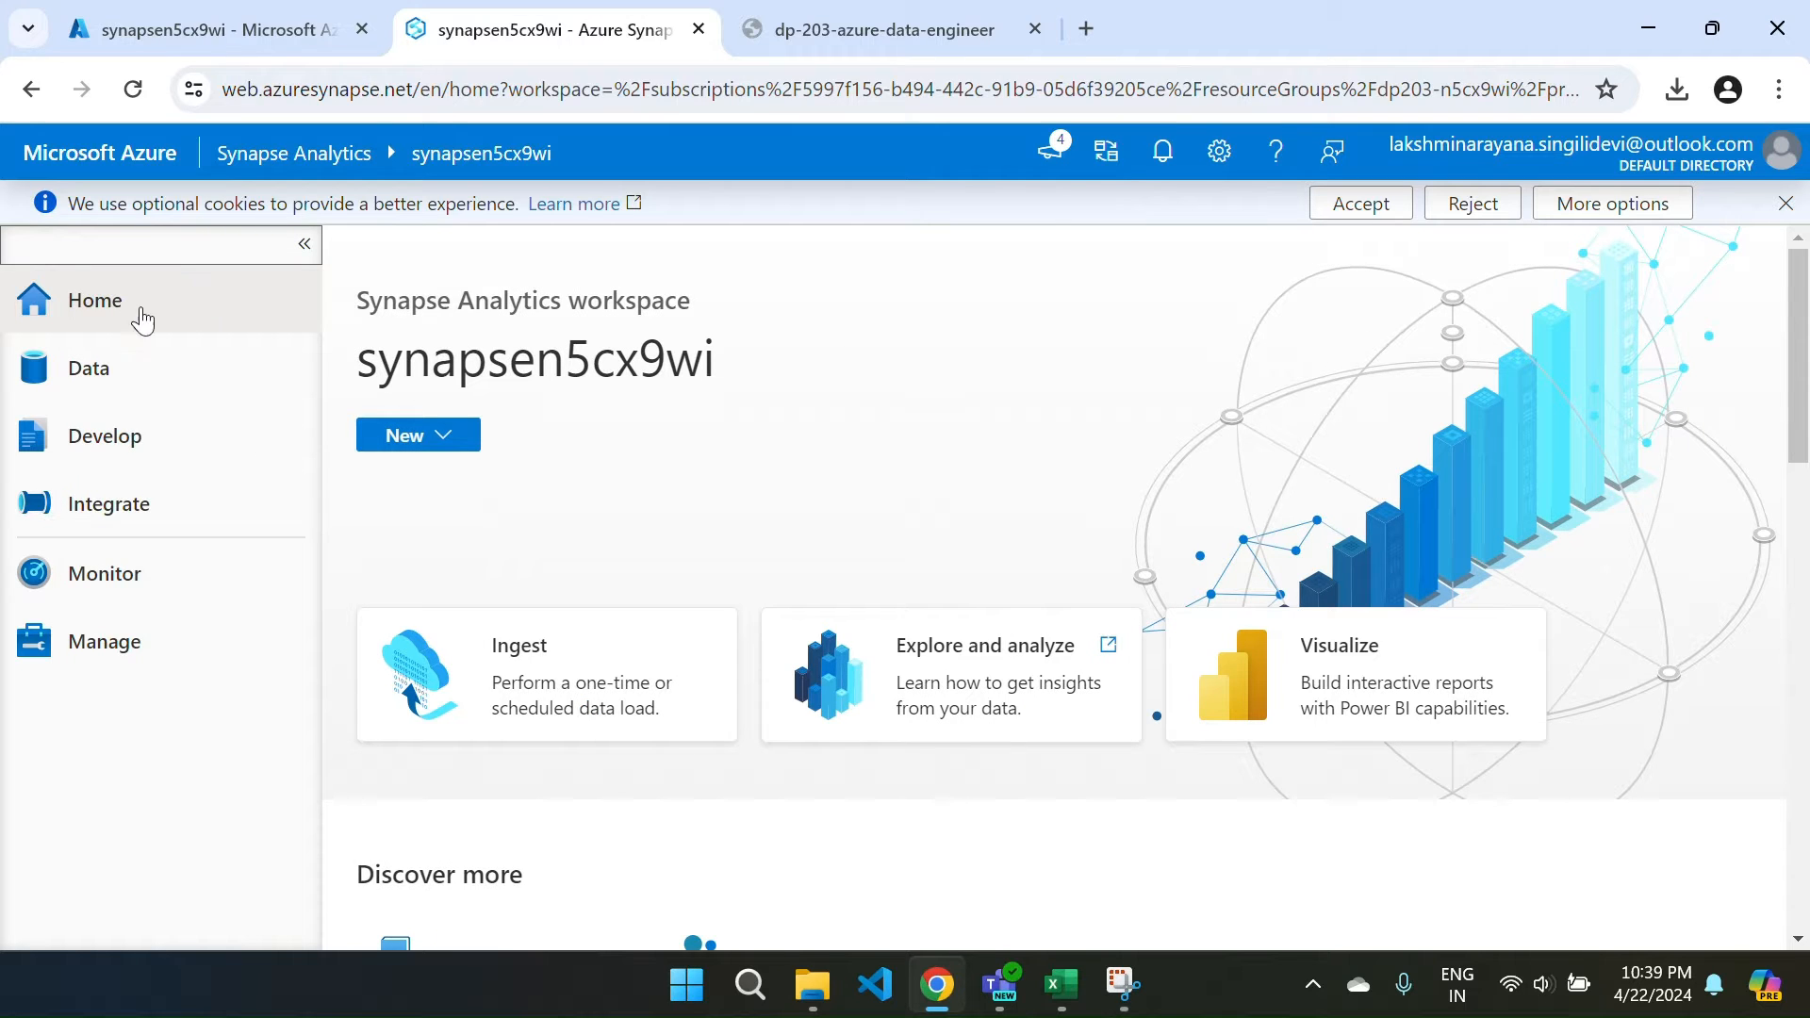
{"action": "left_click", "coordinate": [128, 373]}
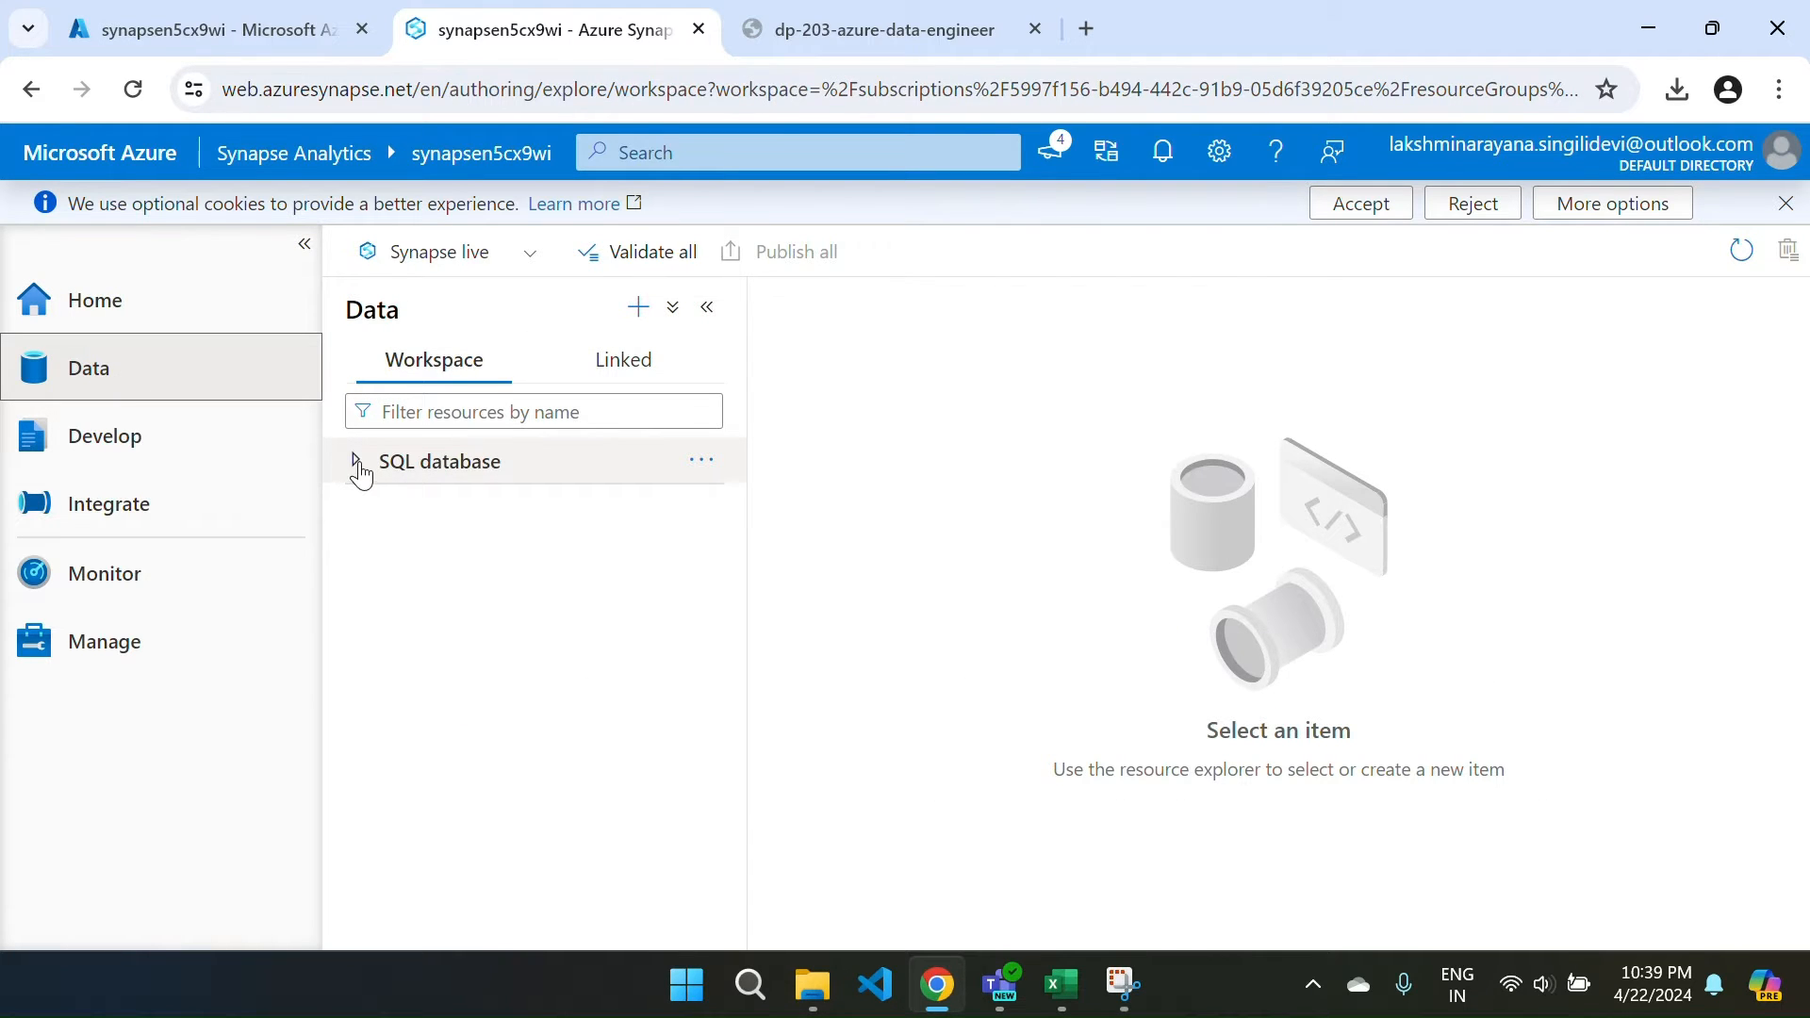
{"action": "left_click", "coordinate": [357, 462]}
{"action": "left_click", "coordinate": [357, 462]}
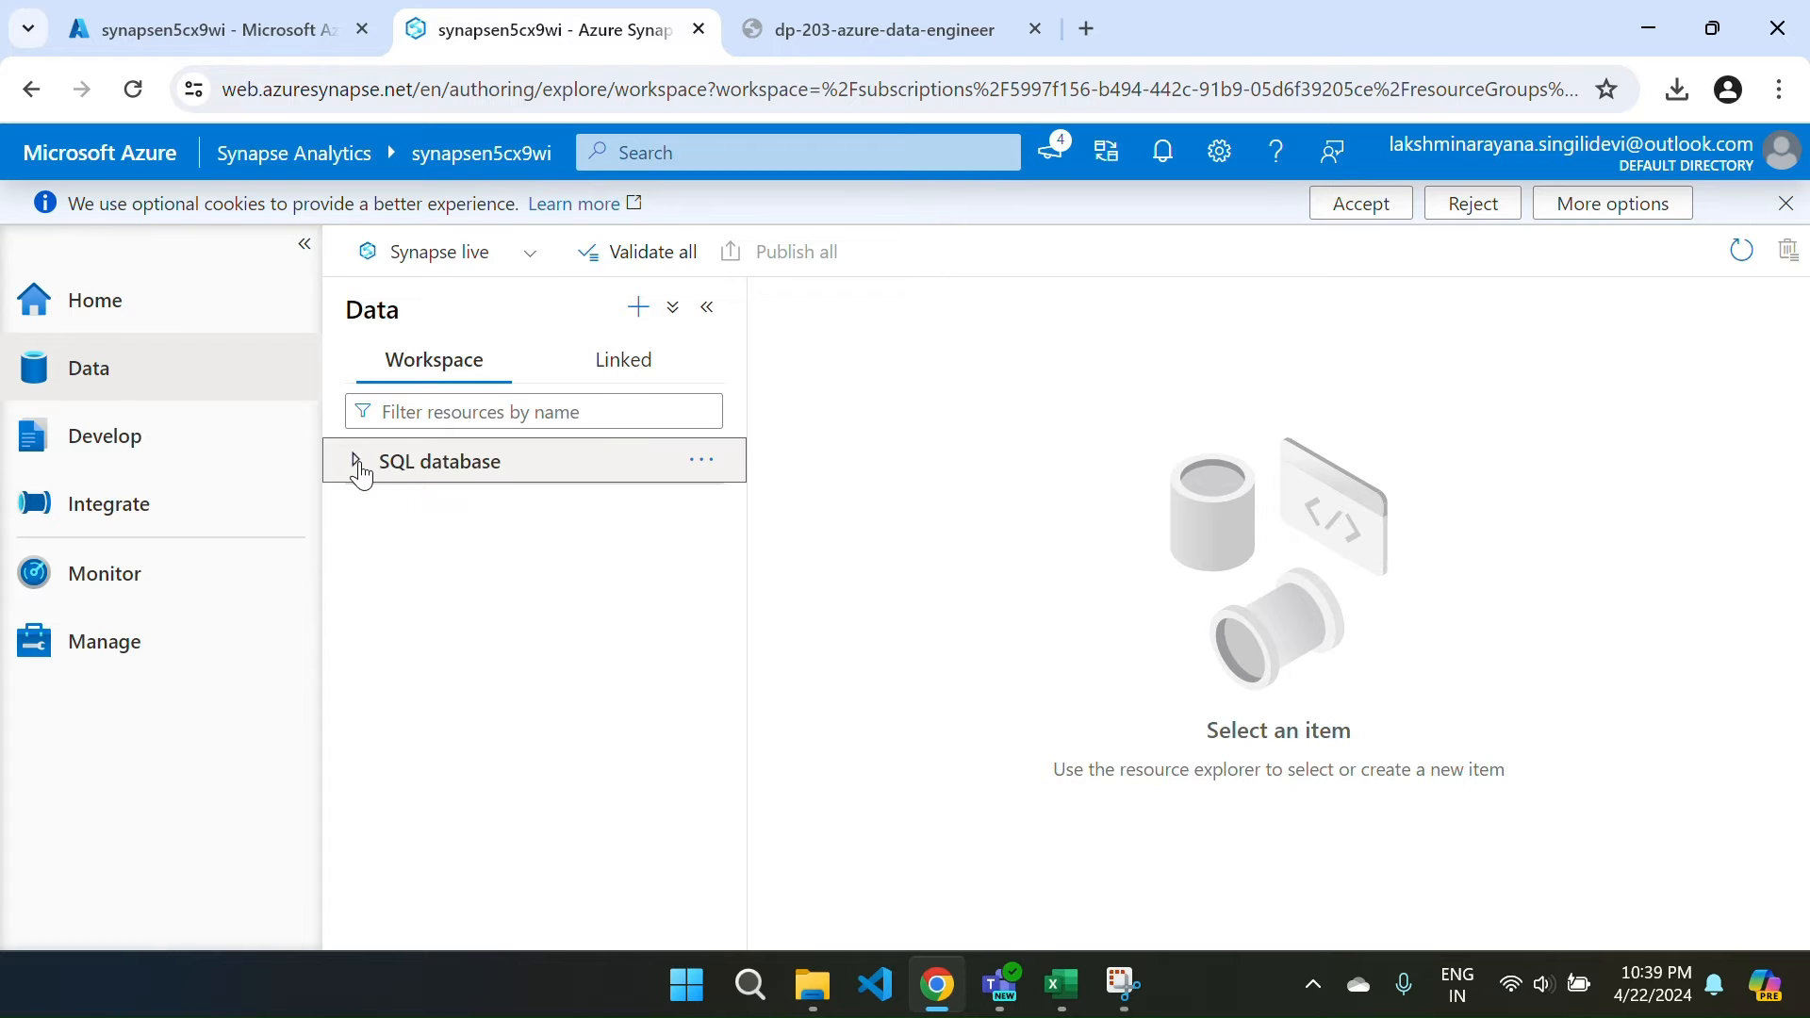
{"action": "left_click", "coordinate": [625, 387]}
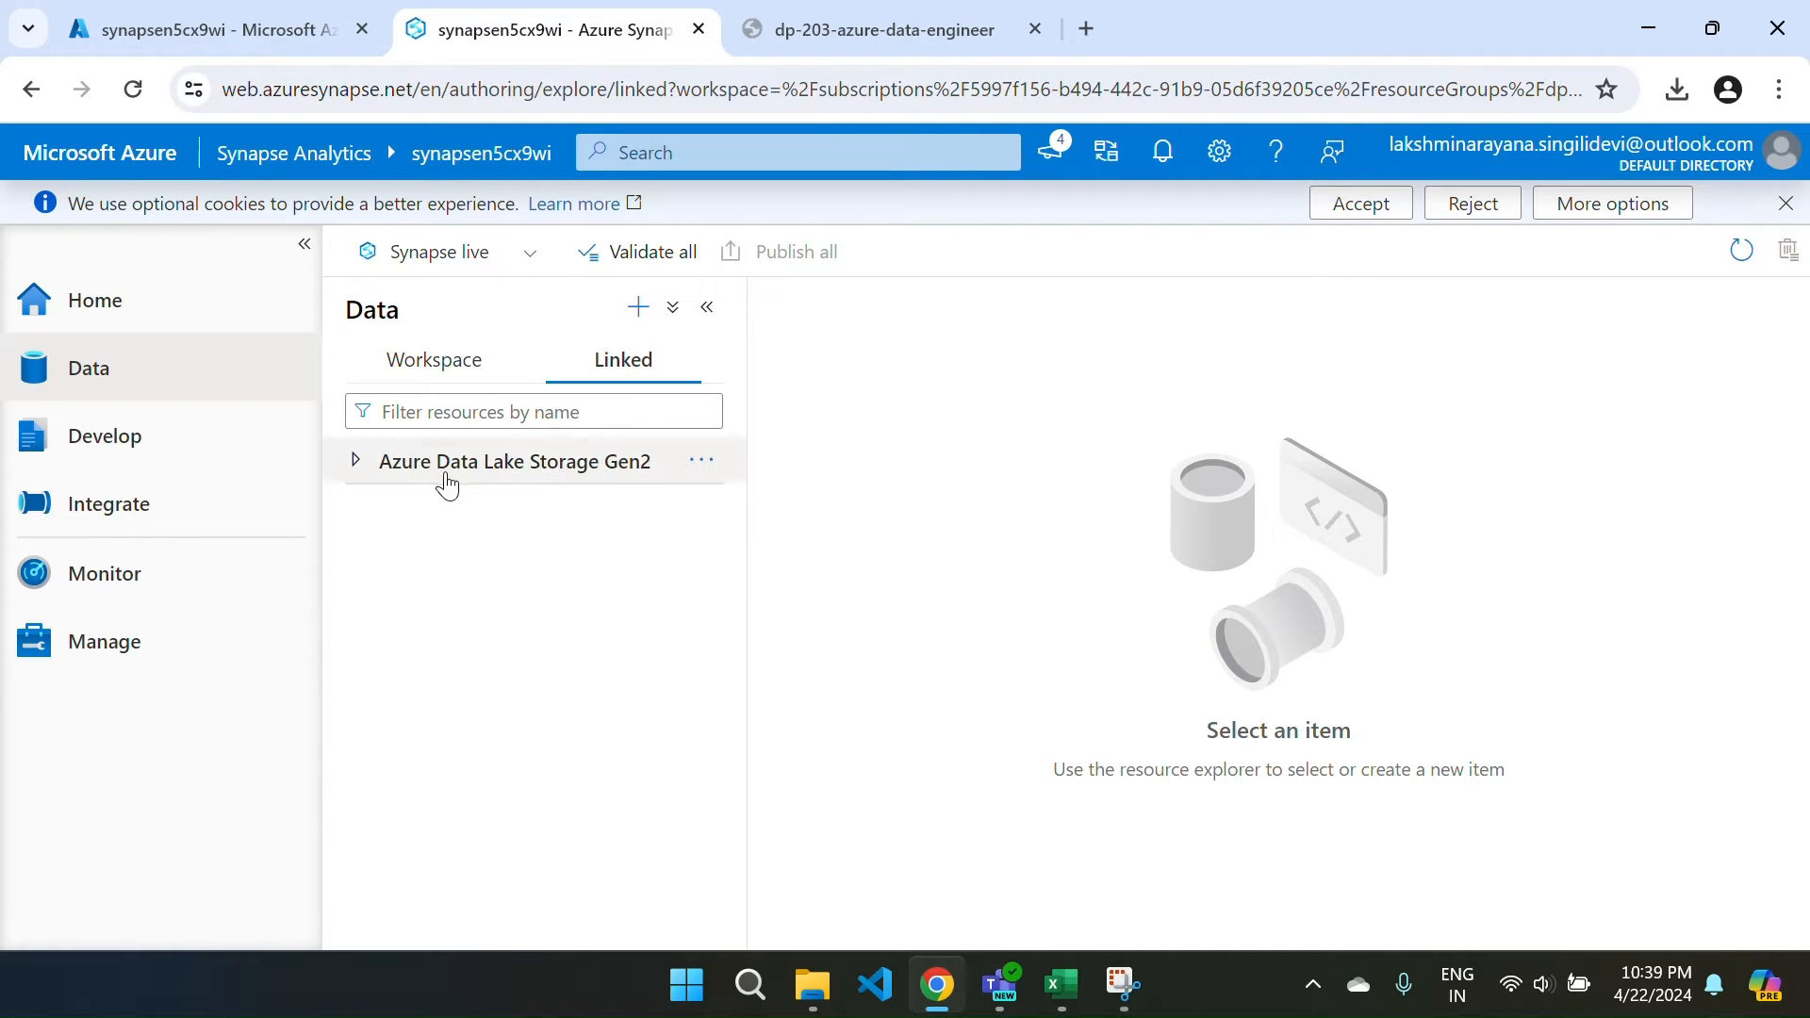
{"action": "left_click", "coordinate": [355, 467]}
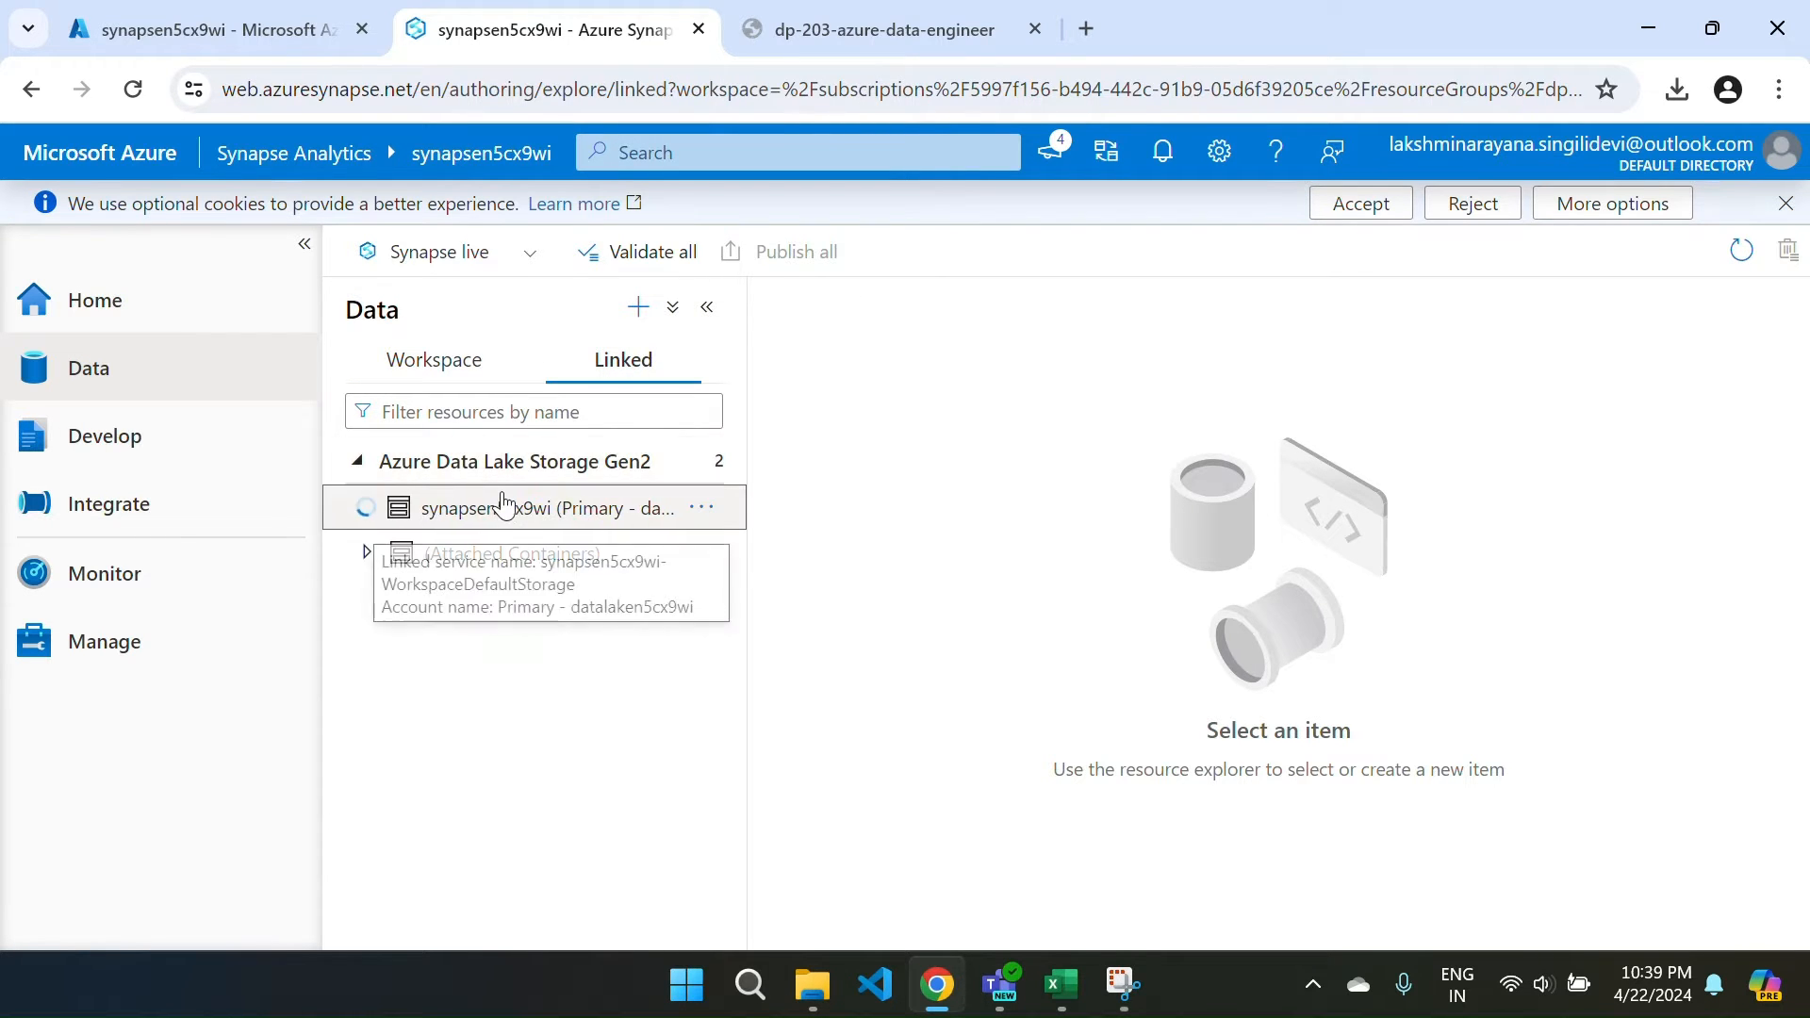
{"action": "left_click", "coordinate": [396, 507]}
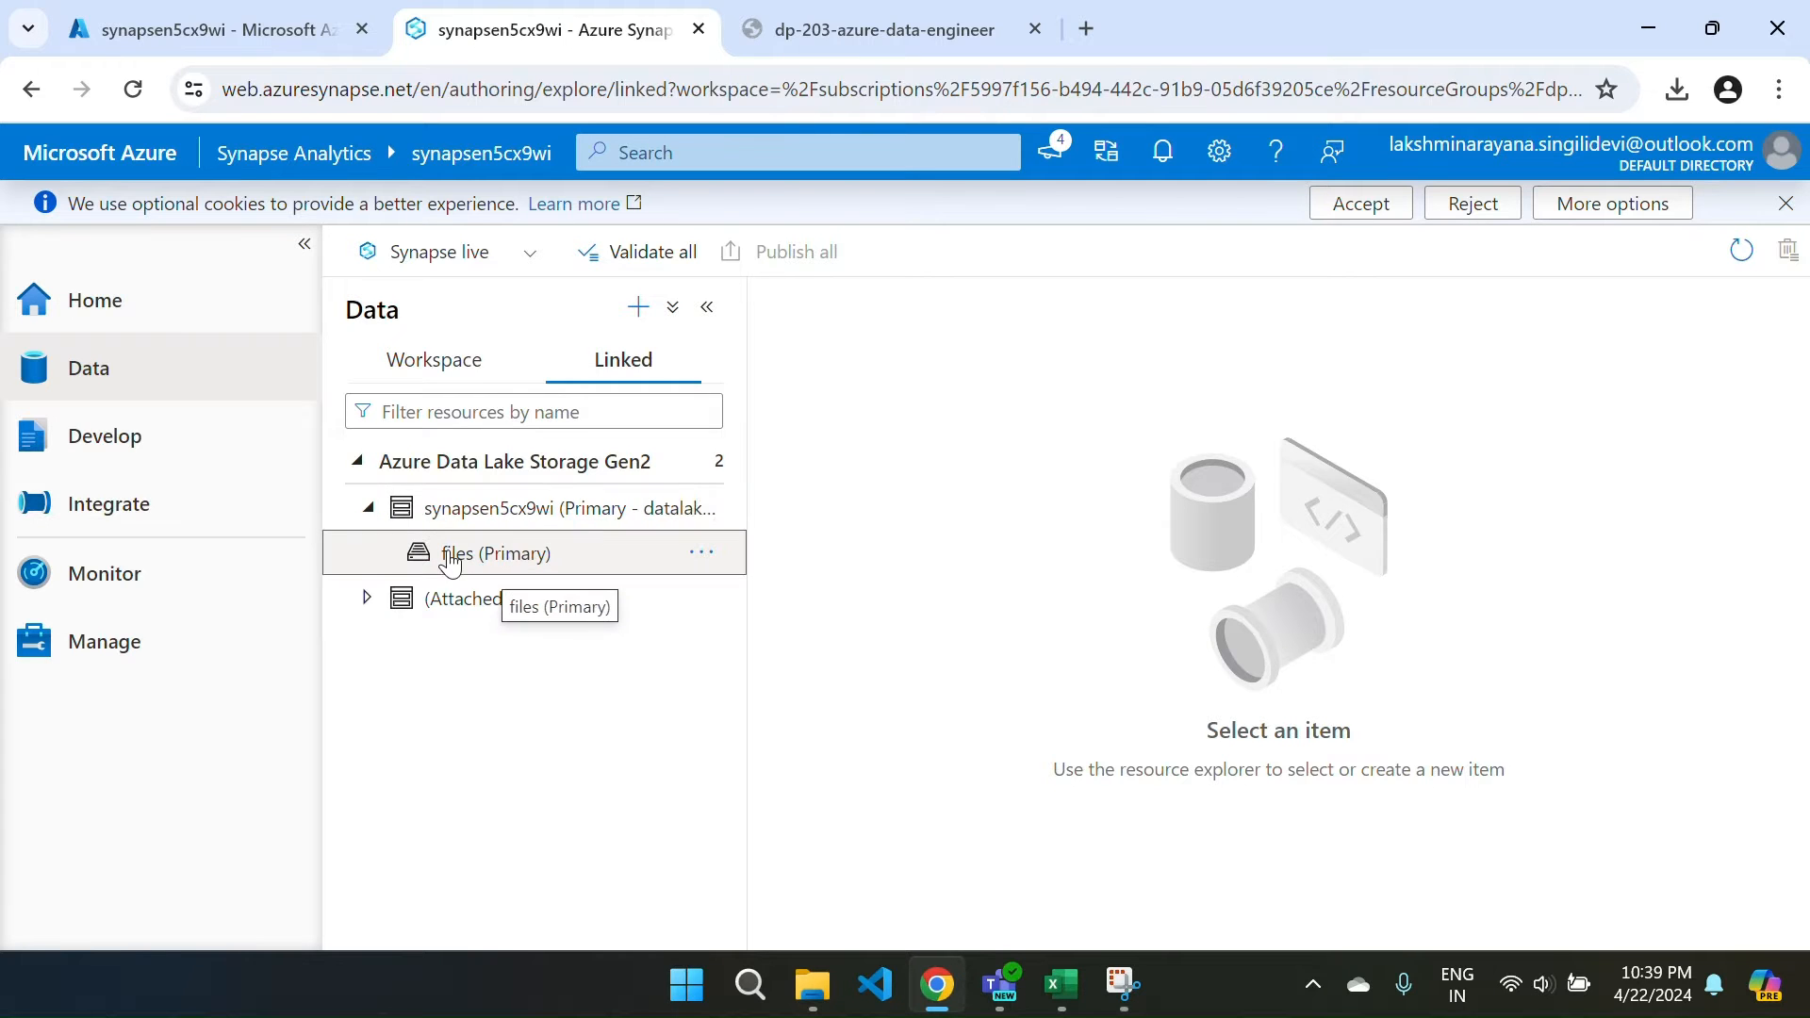
{"action": "left_click", "coordinate": [450, 559]}
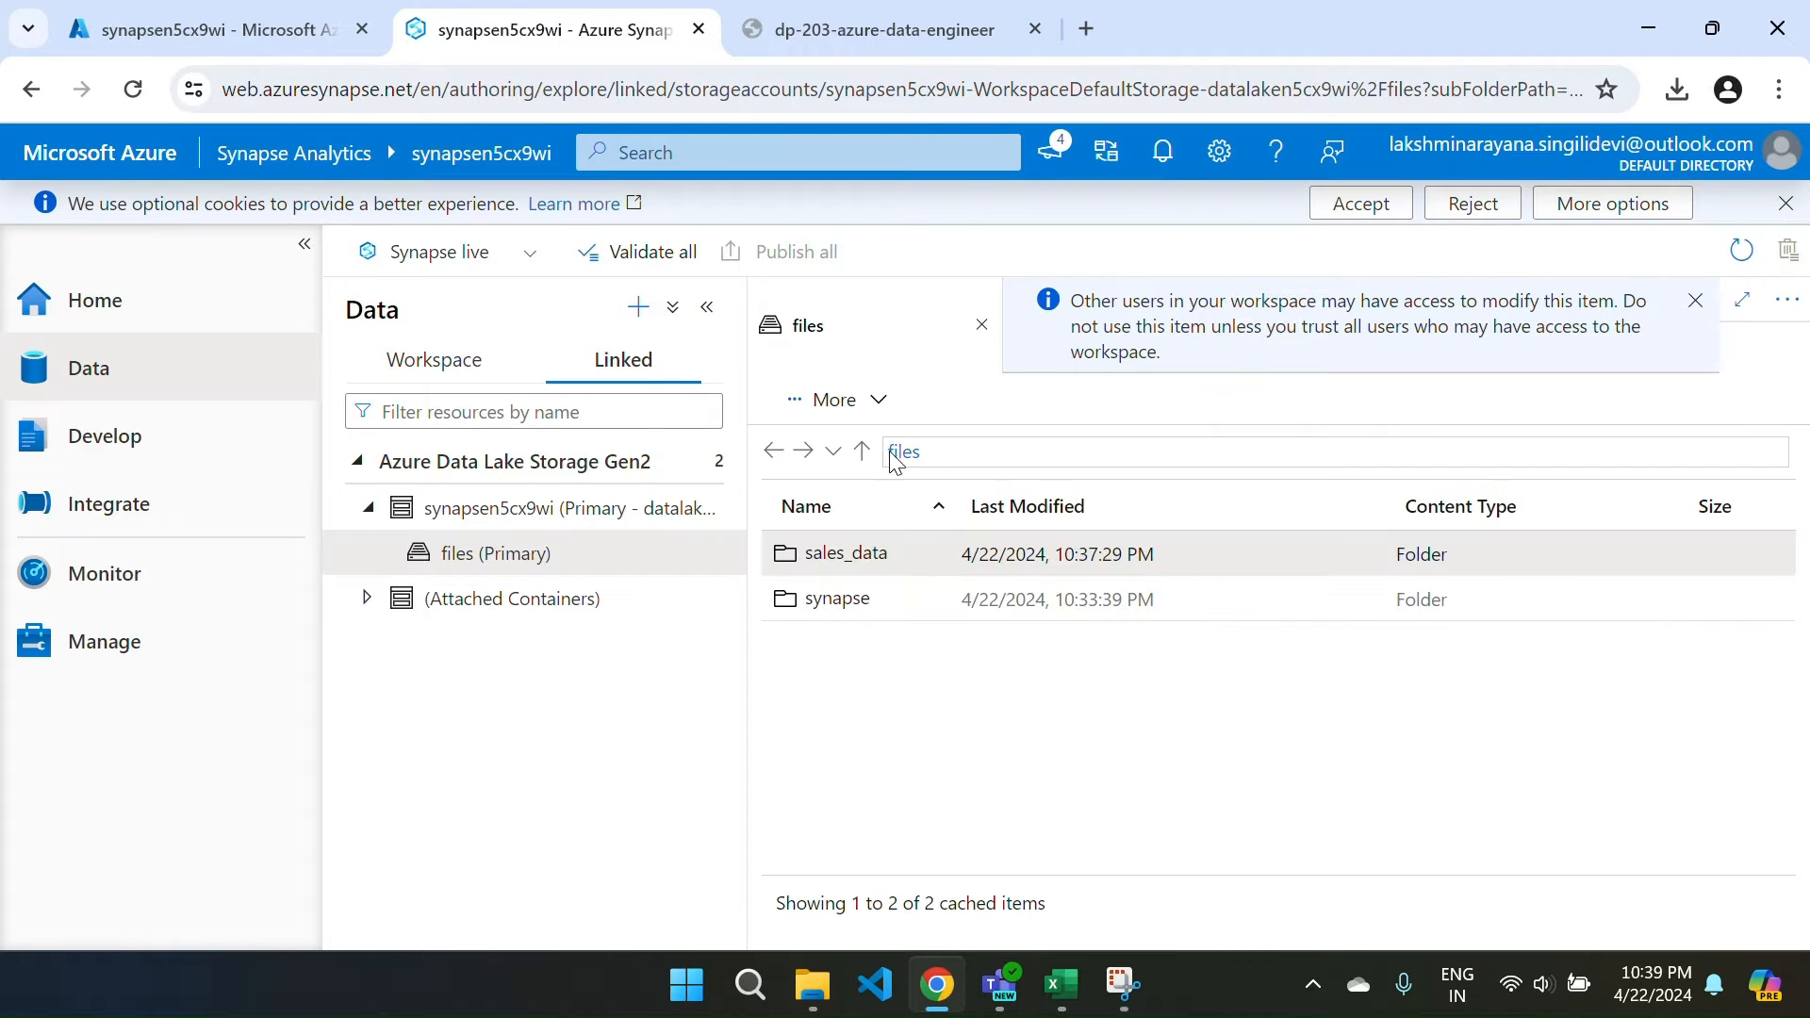
{"action": "double_click", "coordinate": [824, 558]}
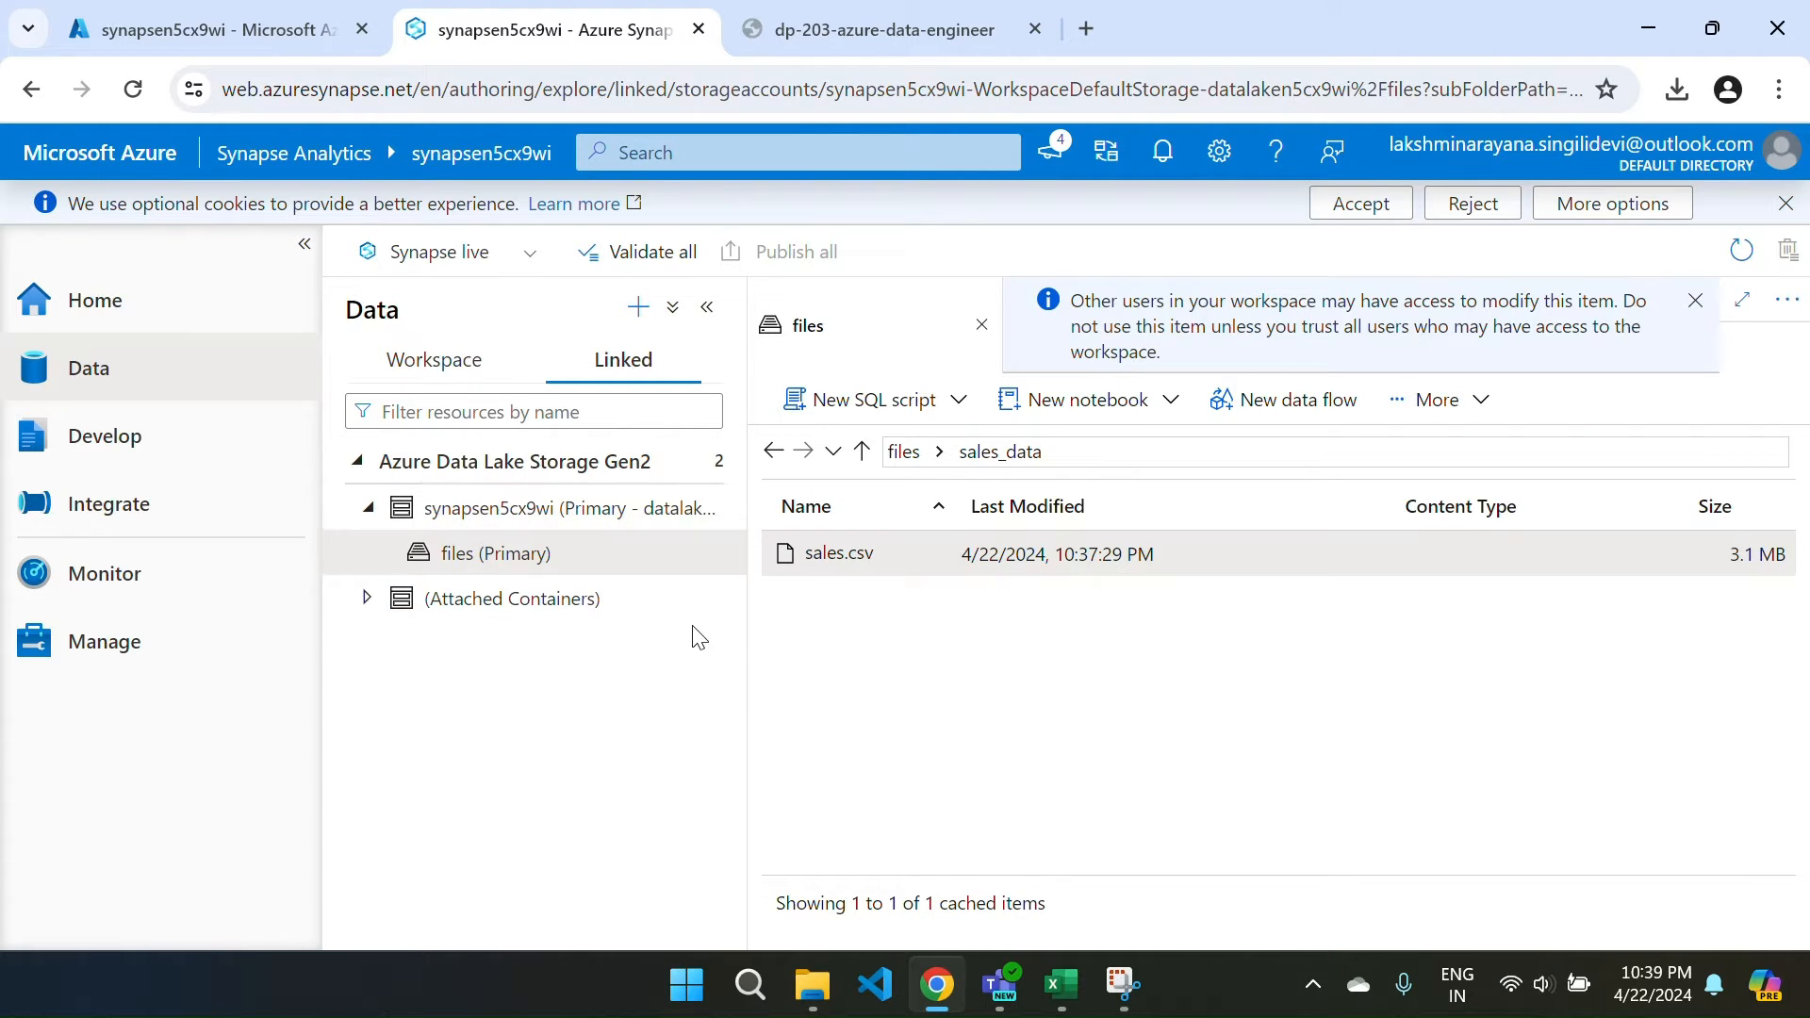
{"action": "left_click", "coordinate": [203, 29]}
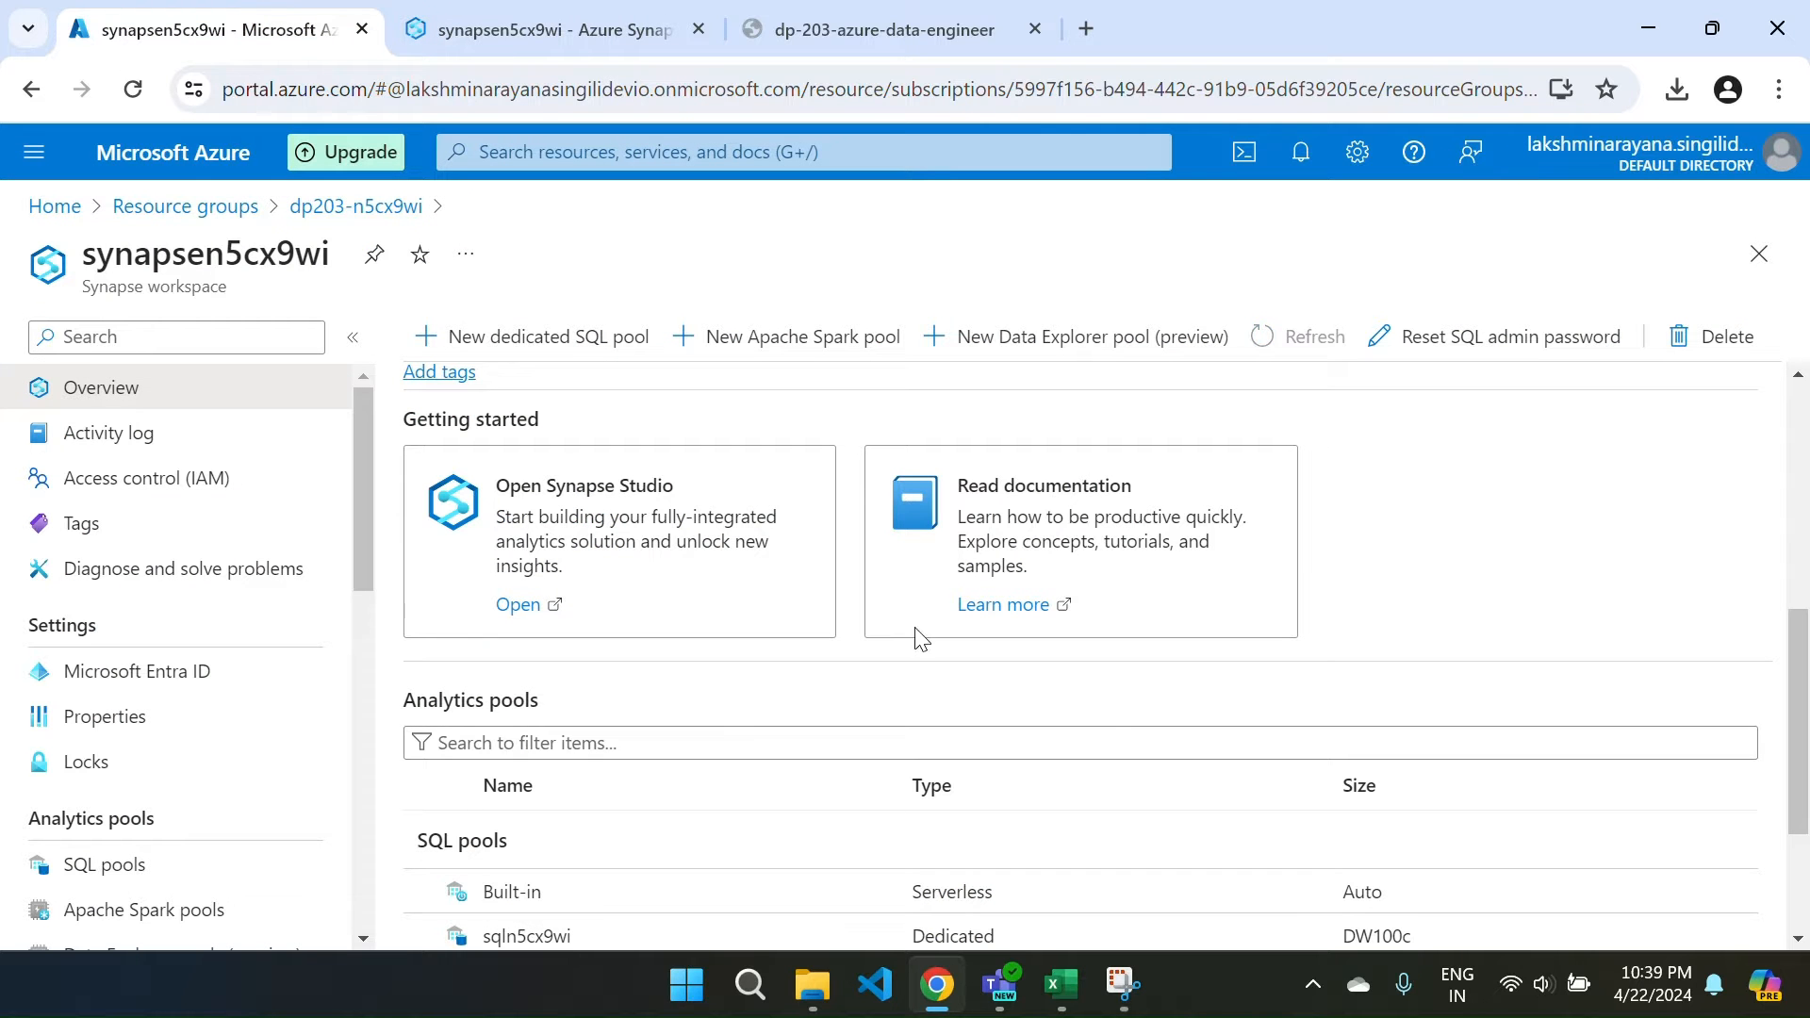
{"action": "left_click", "coordinate": [316, 209]}
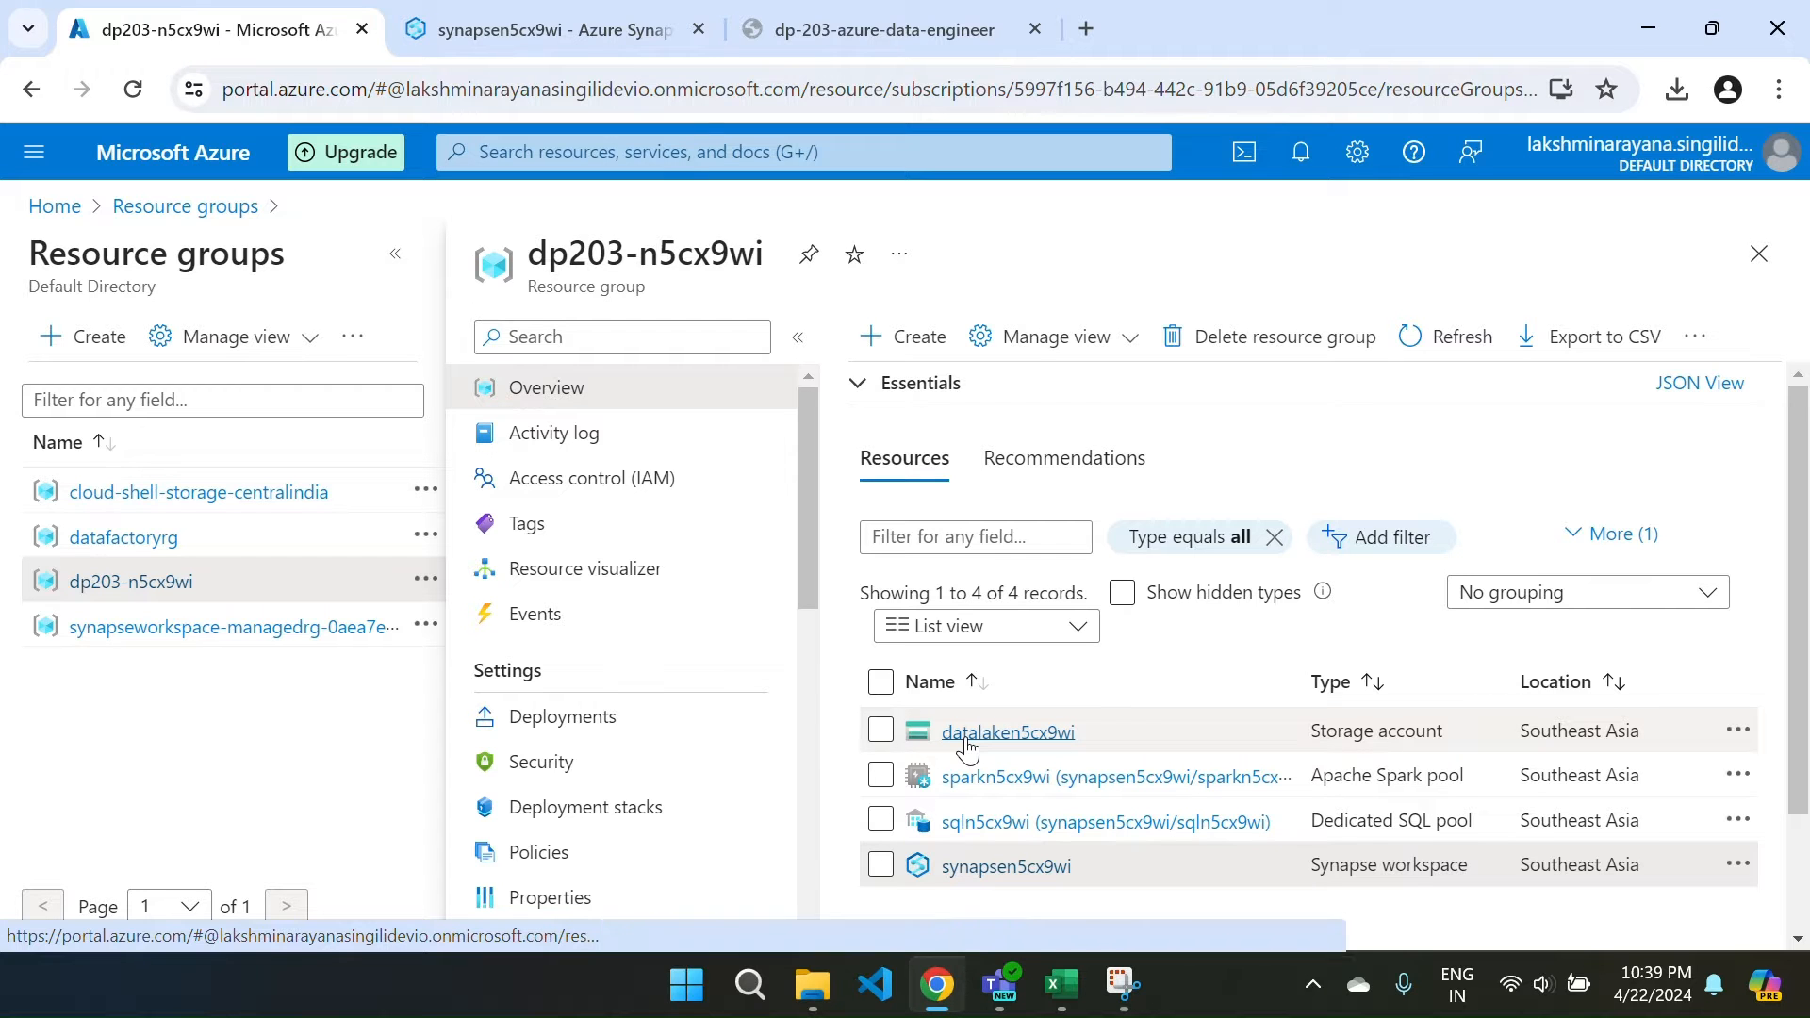
{"action": "key", "text": "ctrl+Tab"}
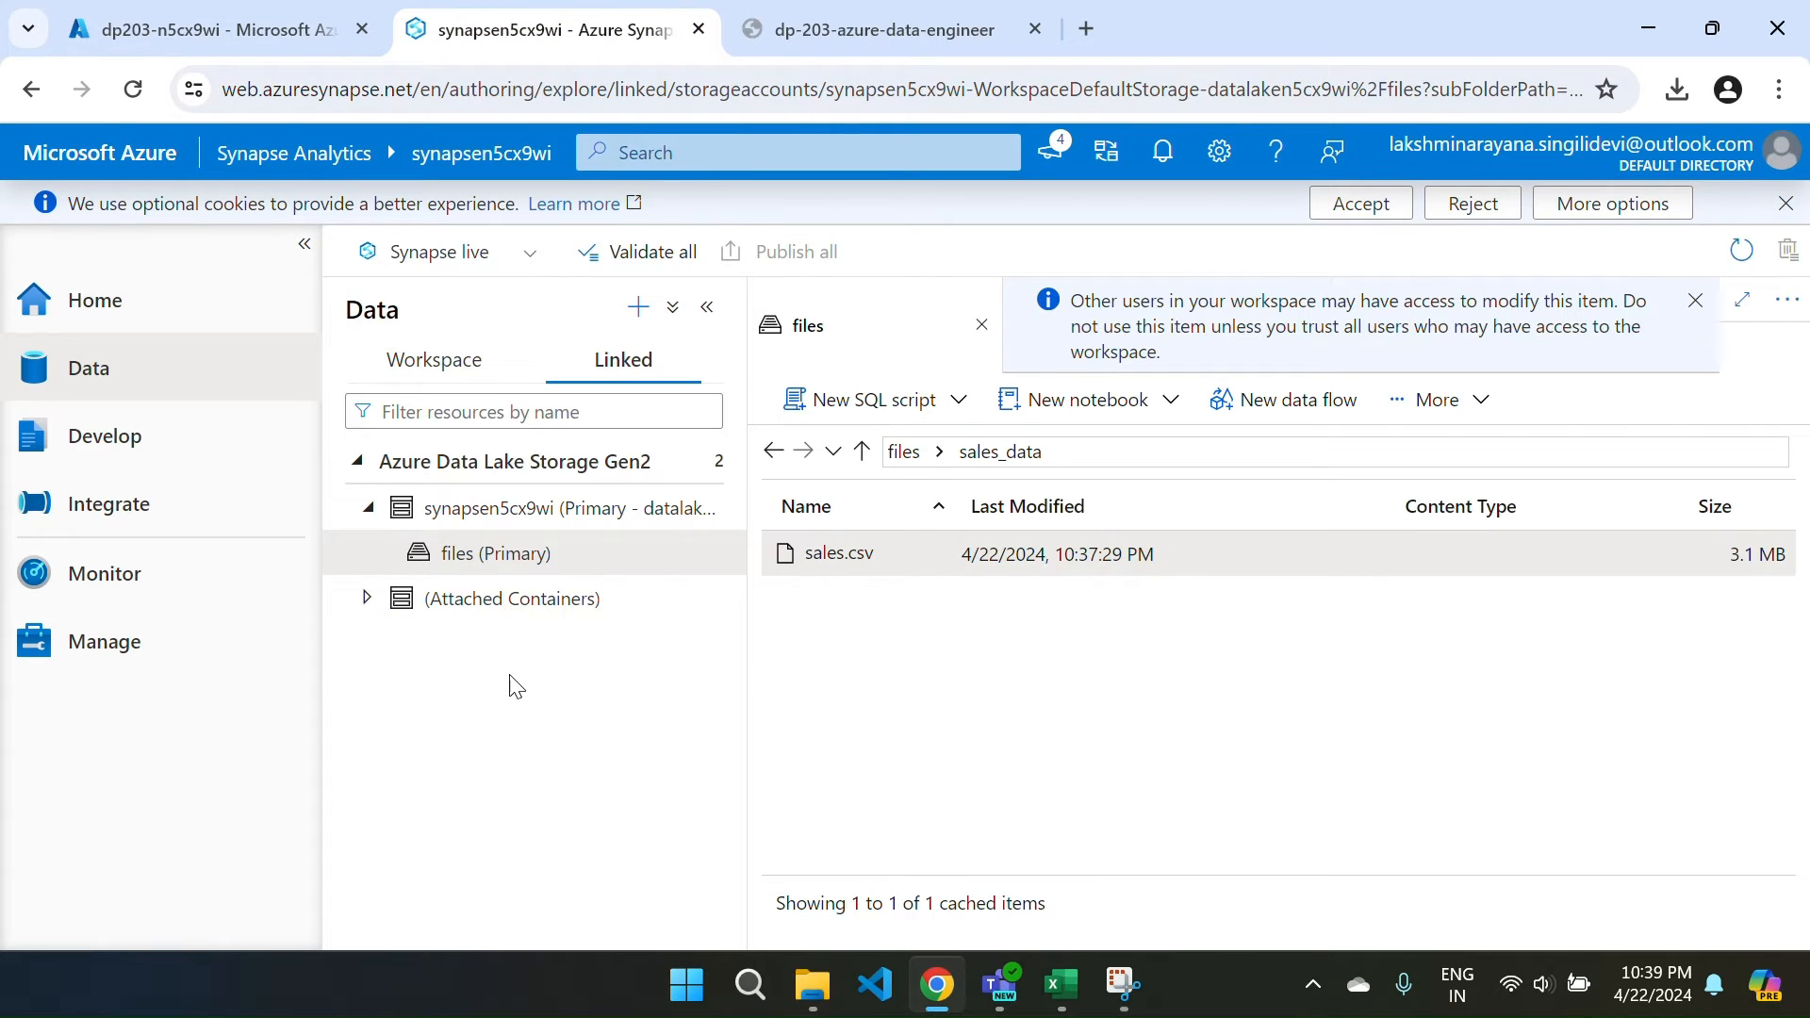
{"action": "key", "text": "ctrl+shift+Tab"}
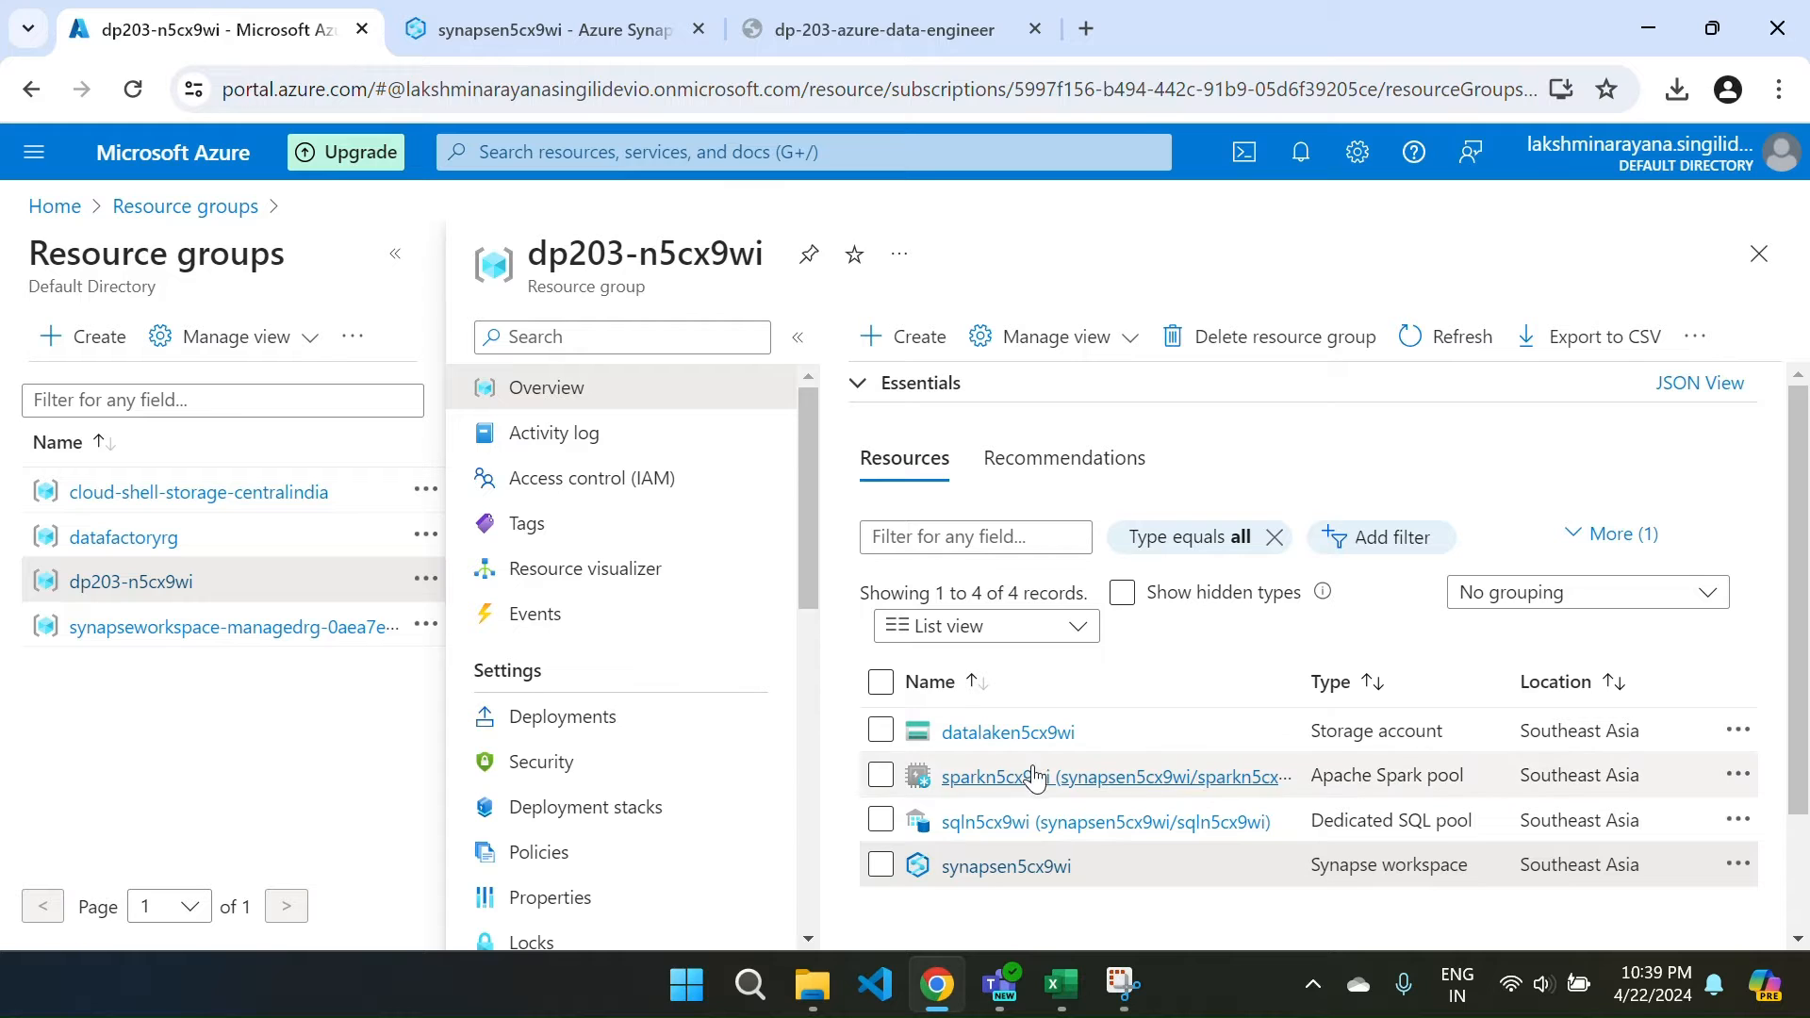
{"action": "left_click", "coordinate": [522, 30]}
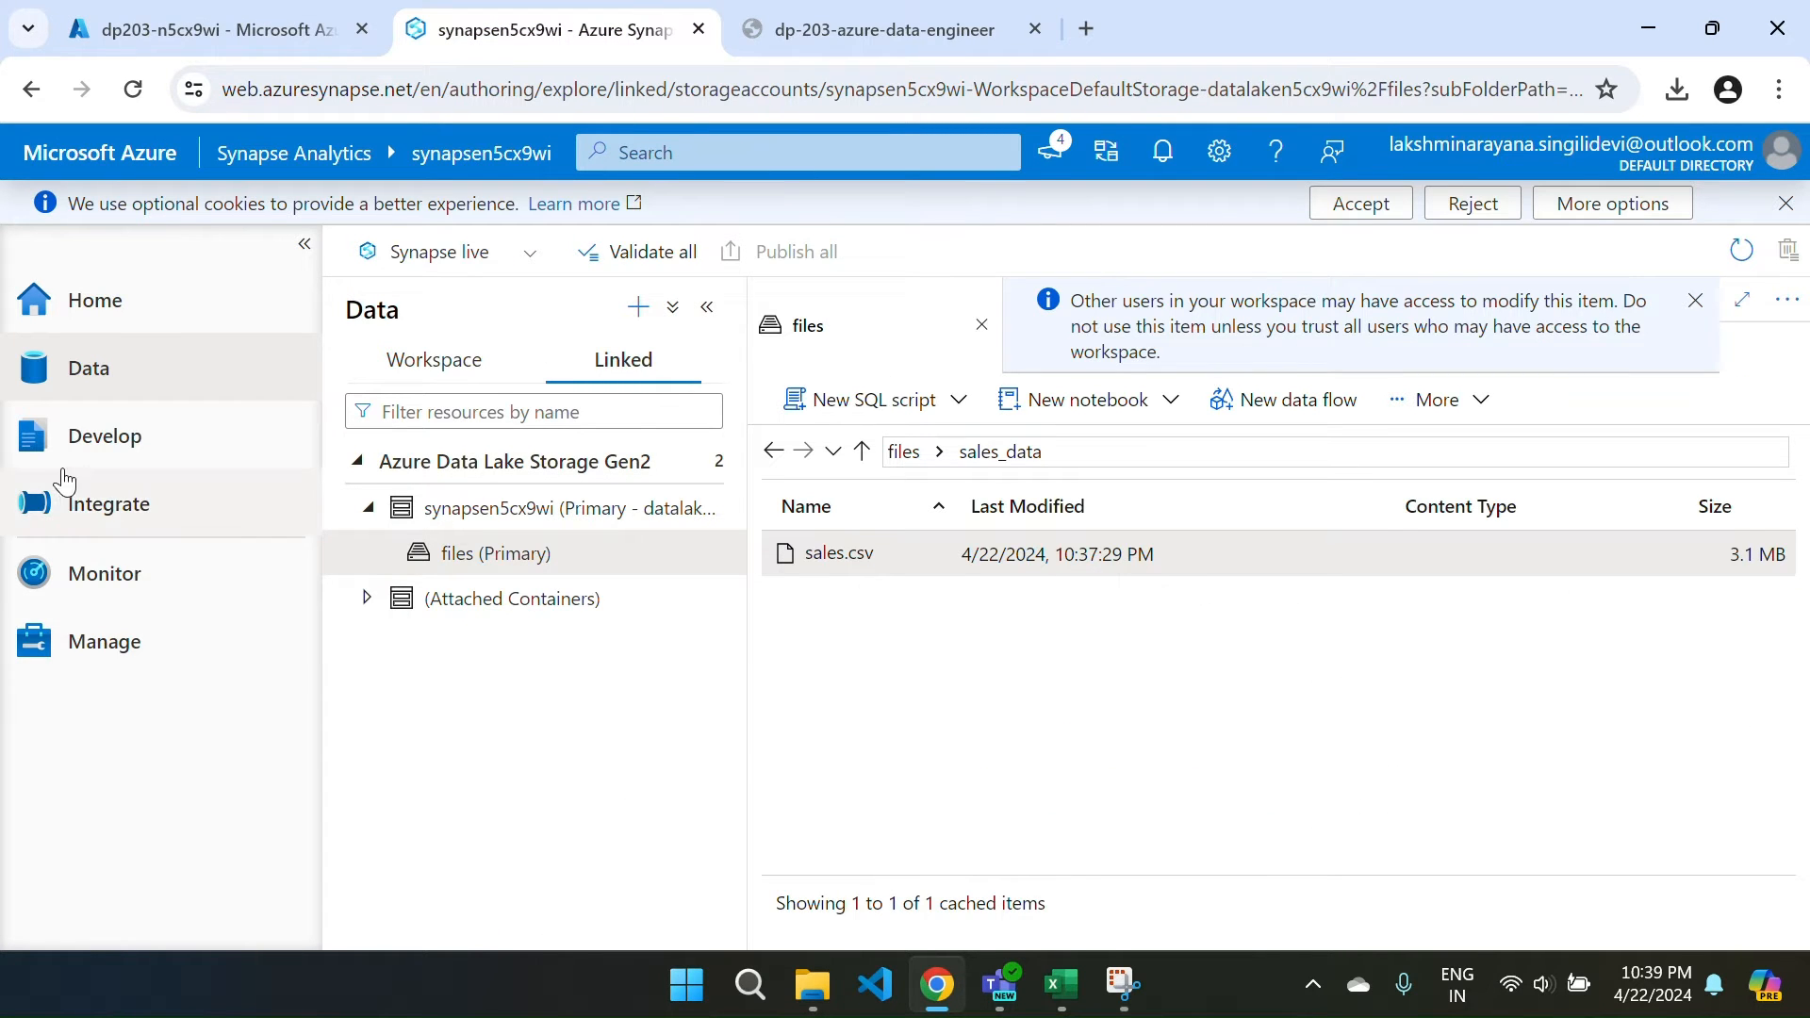
Close the sales_data file view and bring up the Monitor hub's empty Pipeline runs list.
{"action": "left_click", "coordinate": [68, 436]}
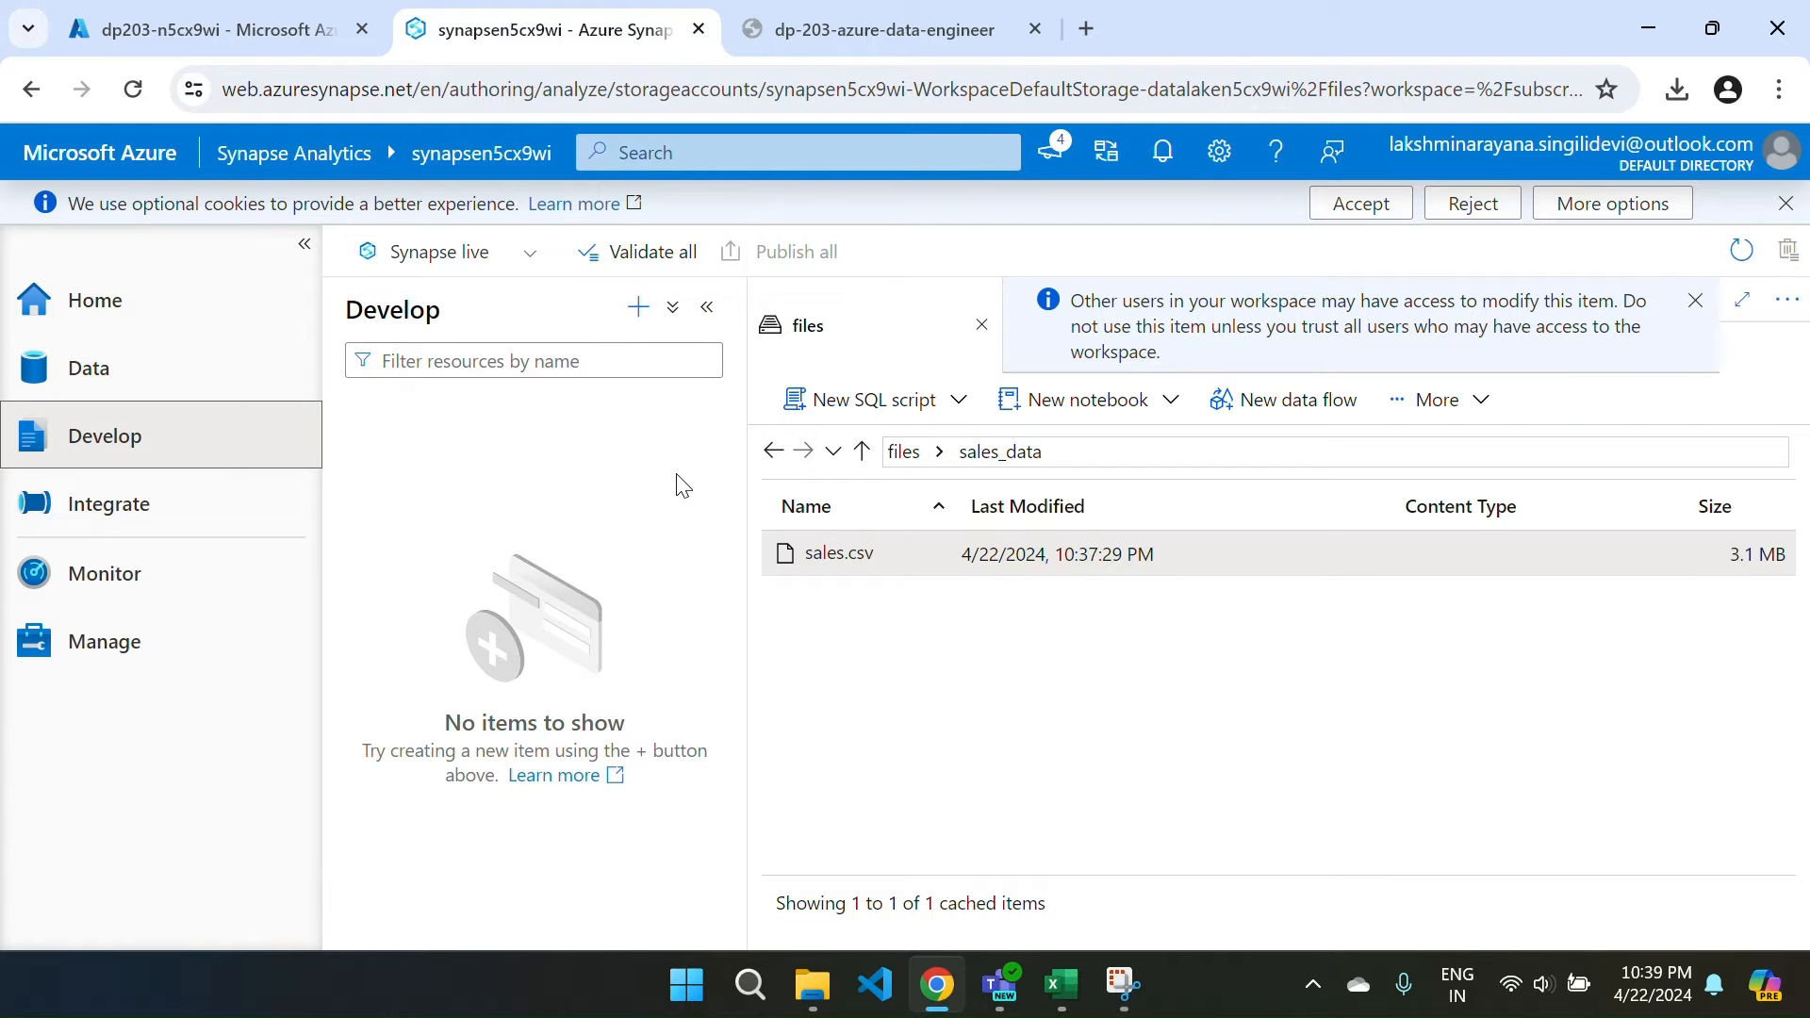
{"action": "left_click", "coordinate": [981, 326]}
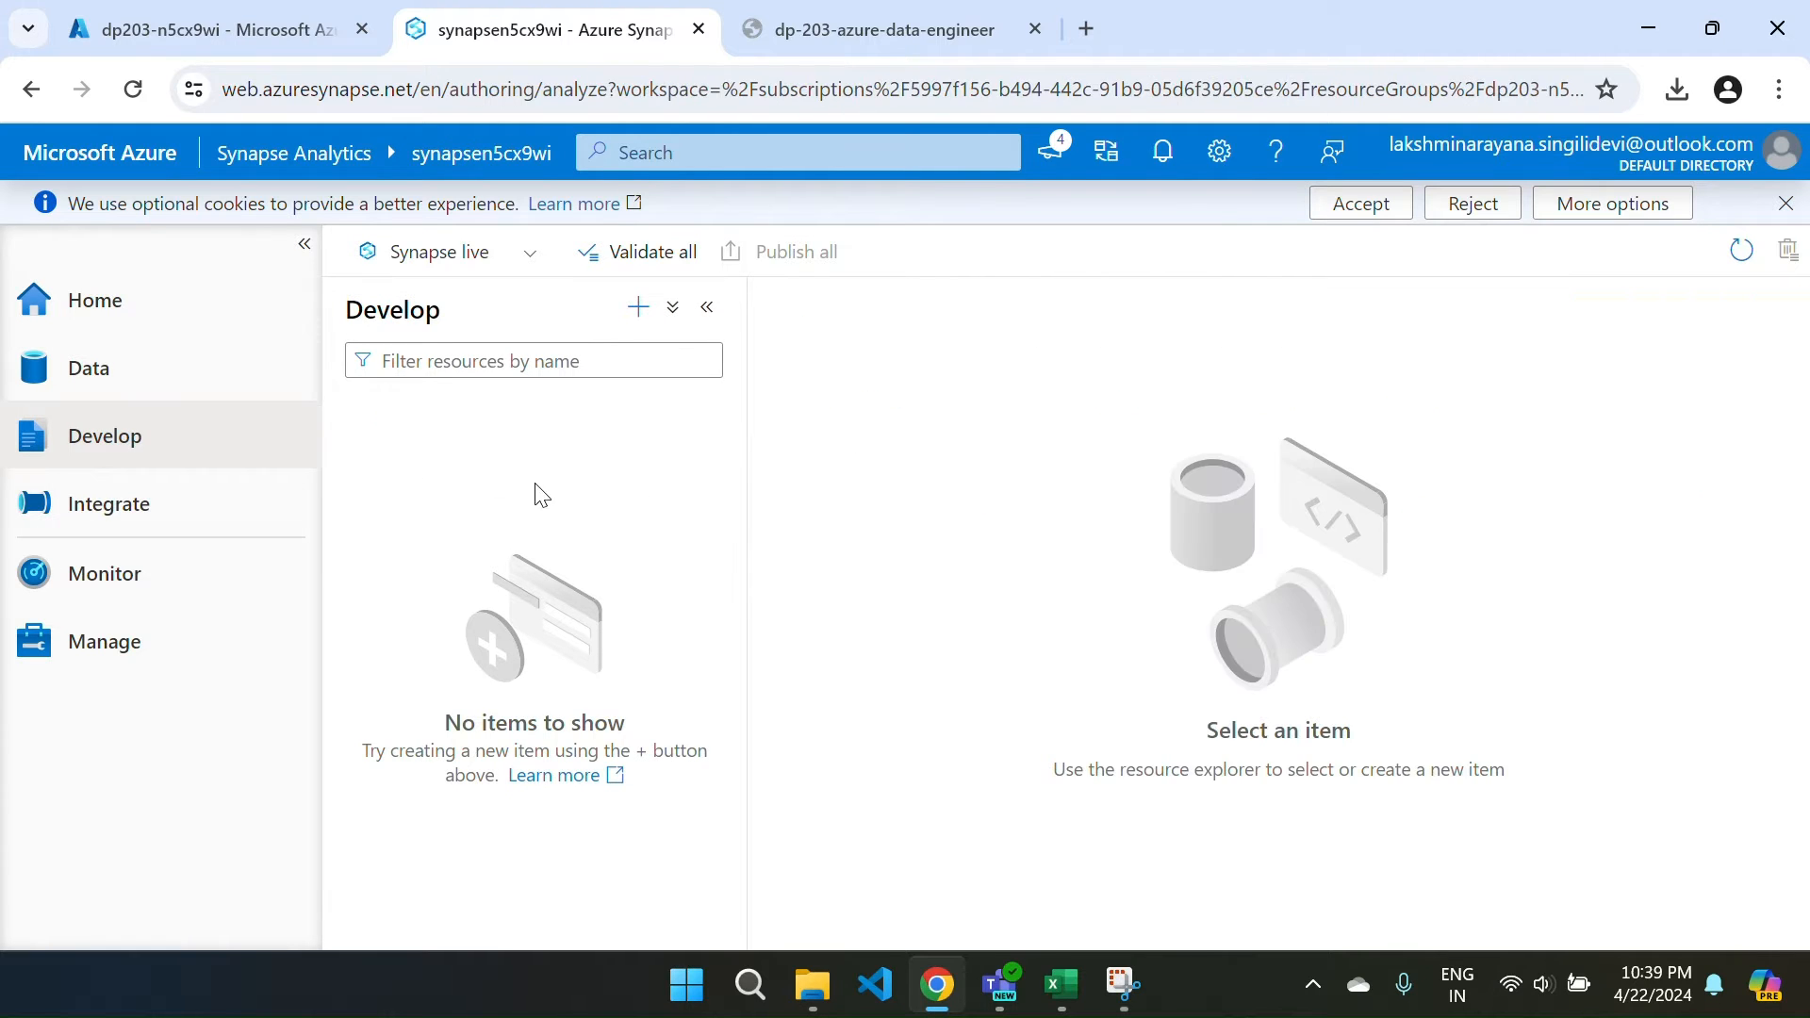
{"action": "left_click", "coordinate": [172, 509]}
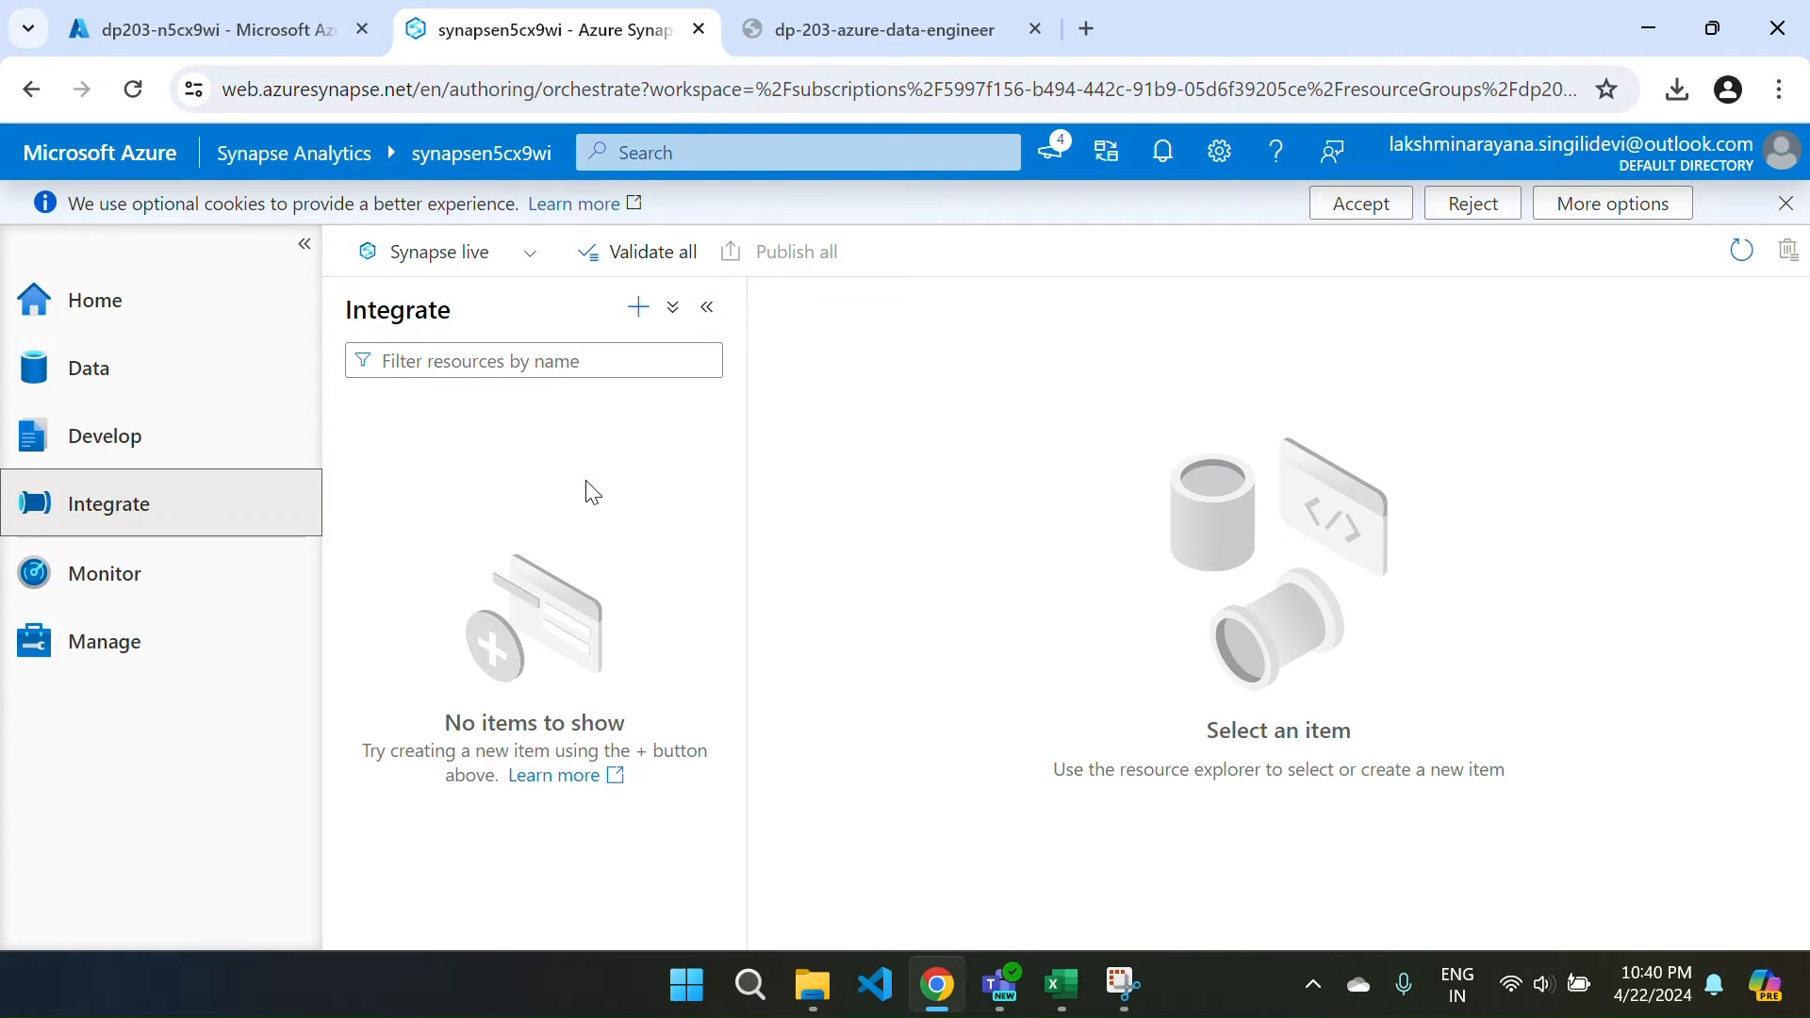
{"action": "left_click", "coordinate": [184, 596]}
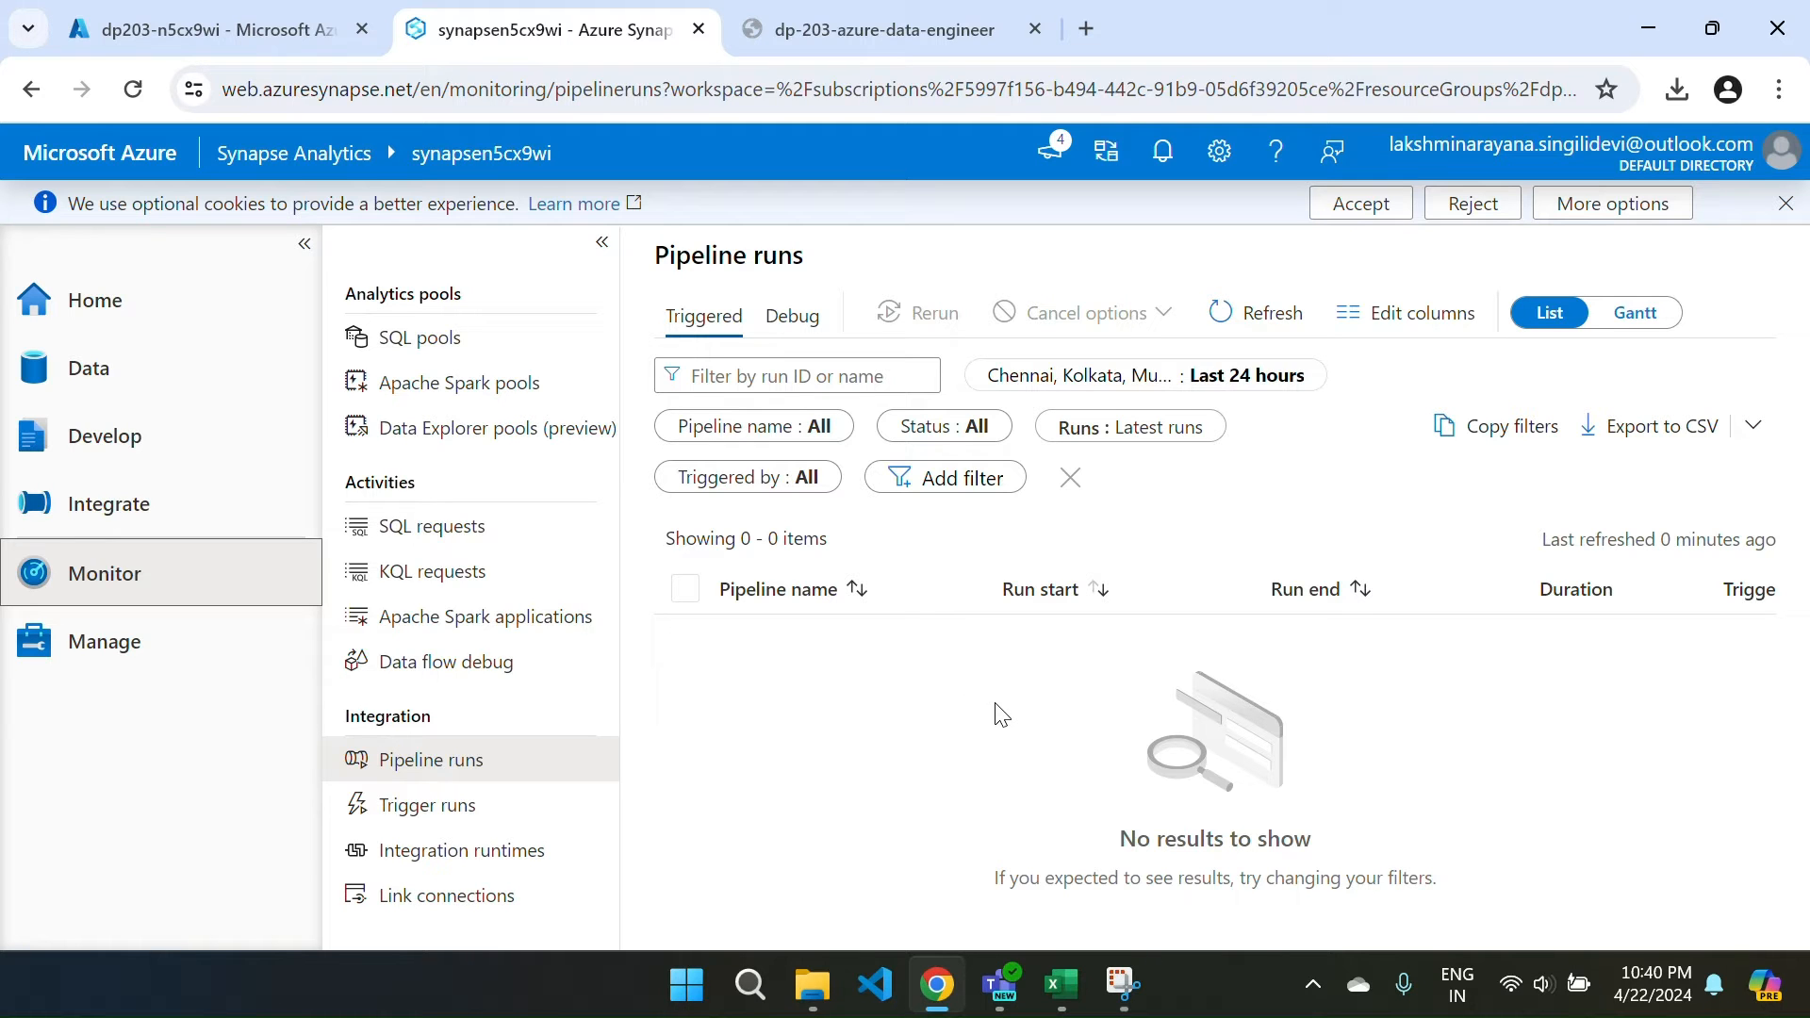
Review the SQL pools and Apache Spark pools under Manage, returning to the workspace Home page.
{"action": "left_click", "coordinate": [143, 652]}
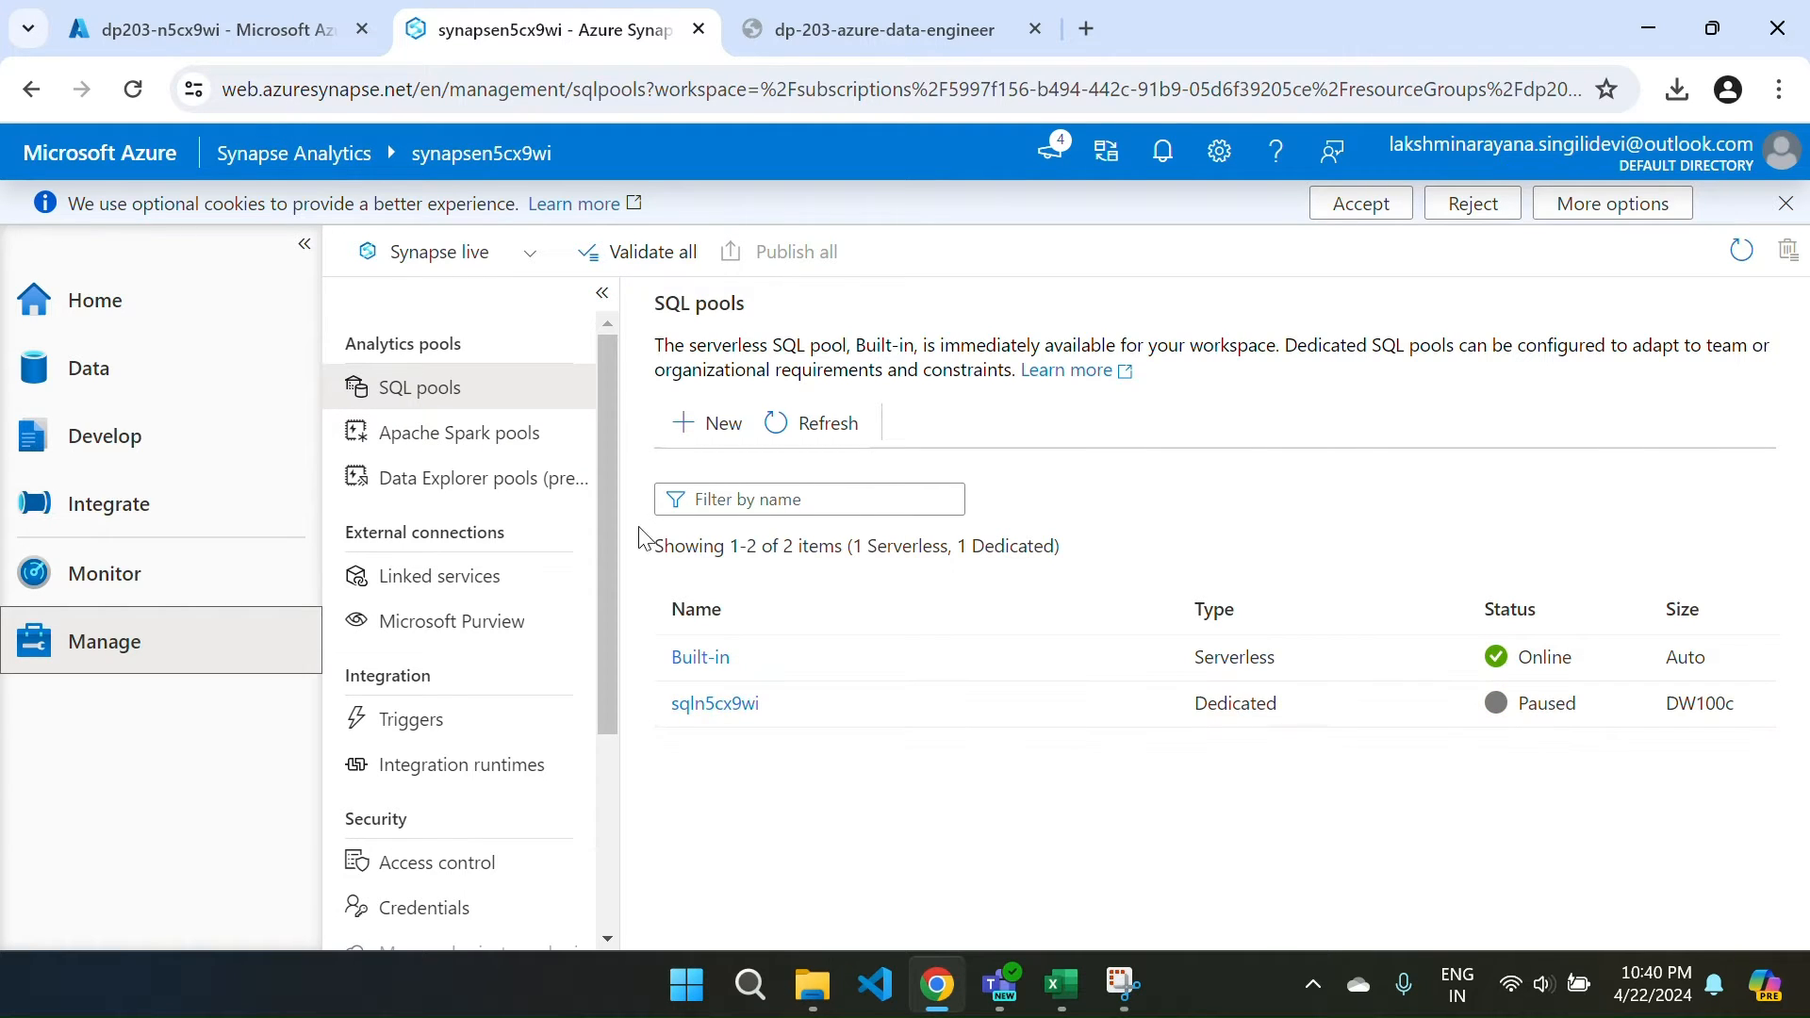
{"action": "left_click", "coordinate": [472, 438]}
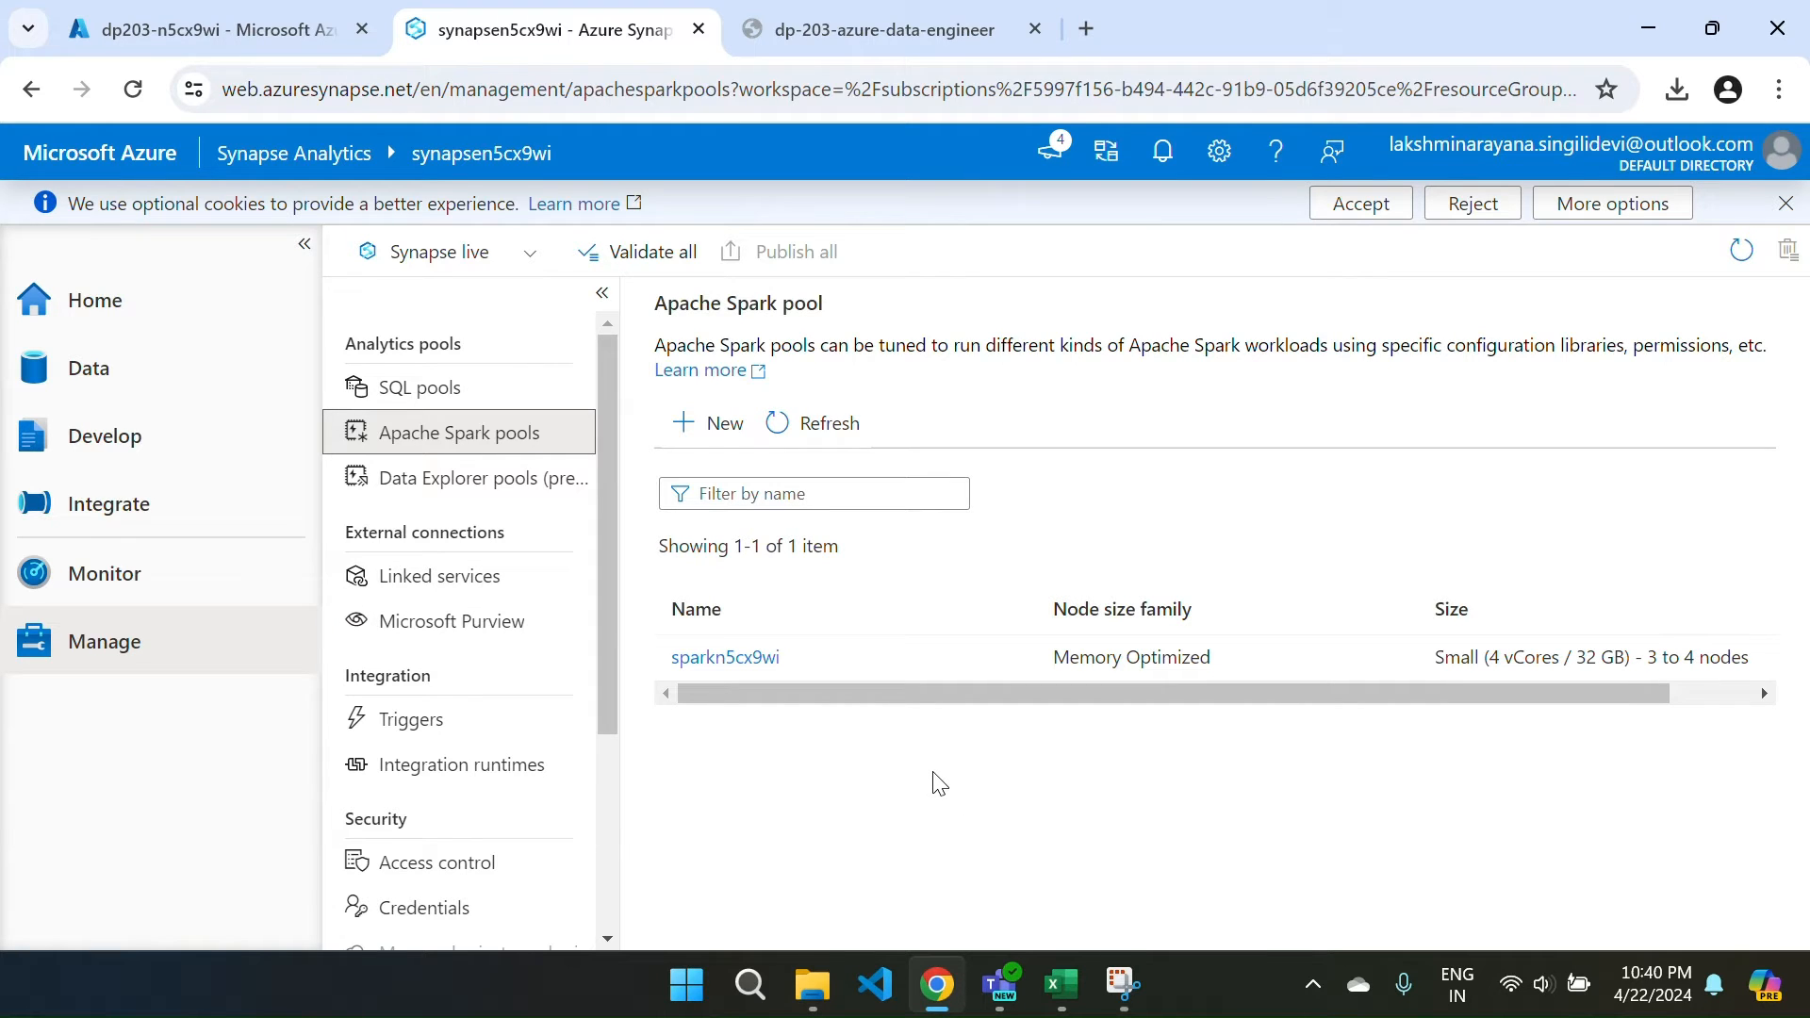
{"action": "left_click", "coordinate": [173, 309]}
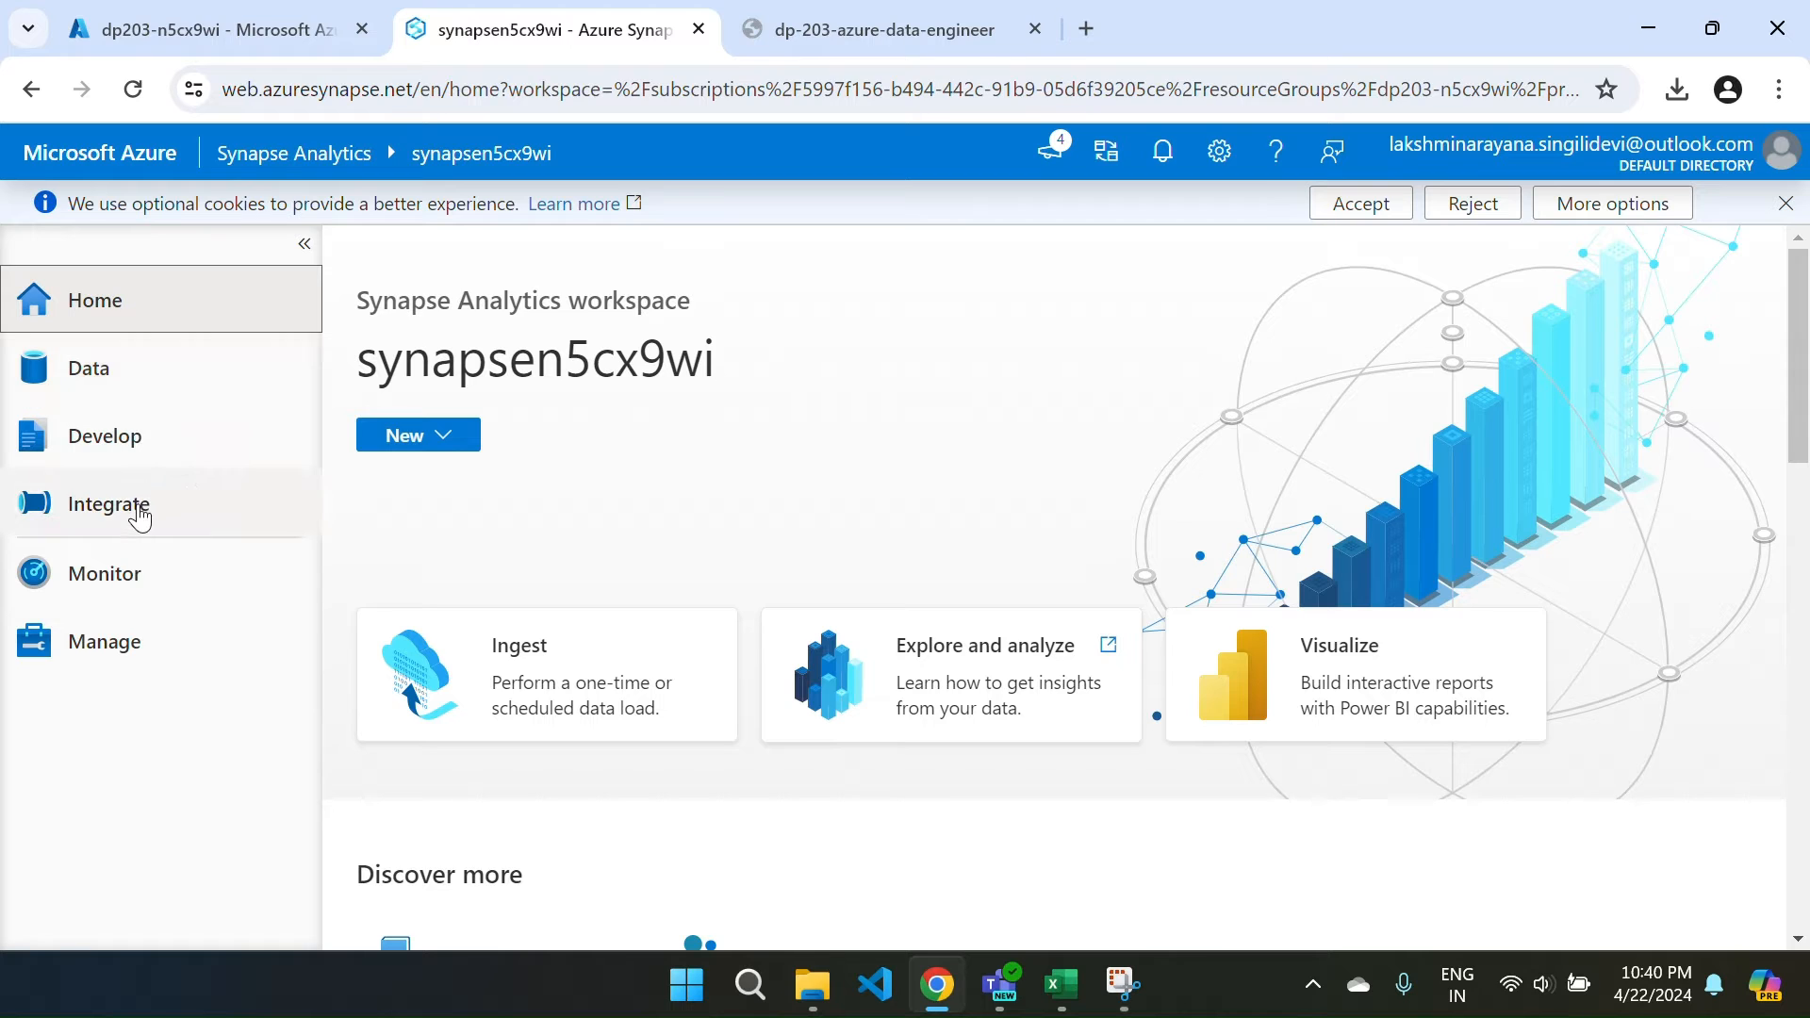
{"action": "left_click", "coordinate": [156, 669]}
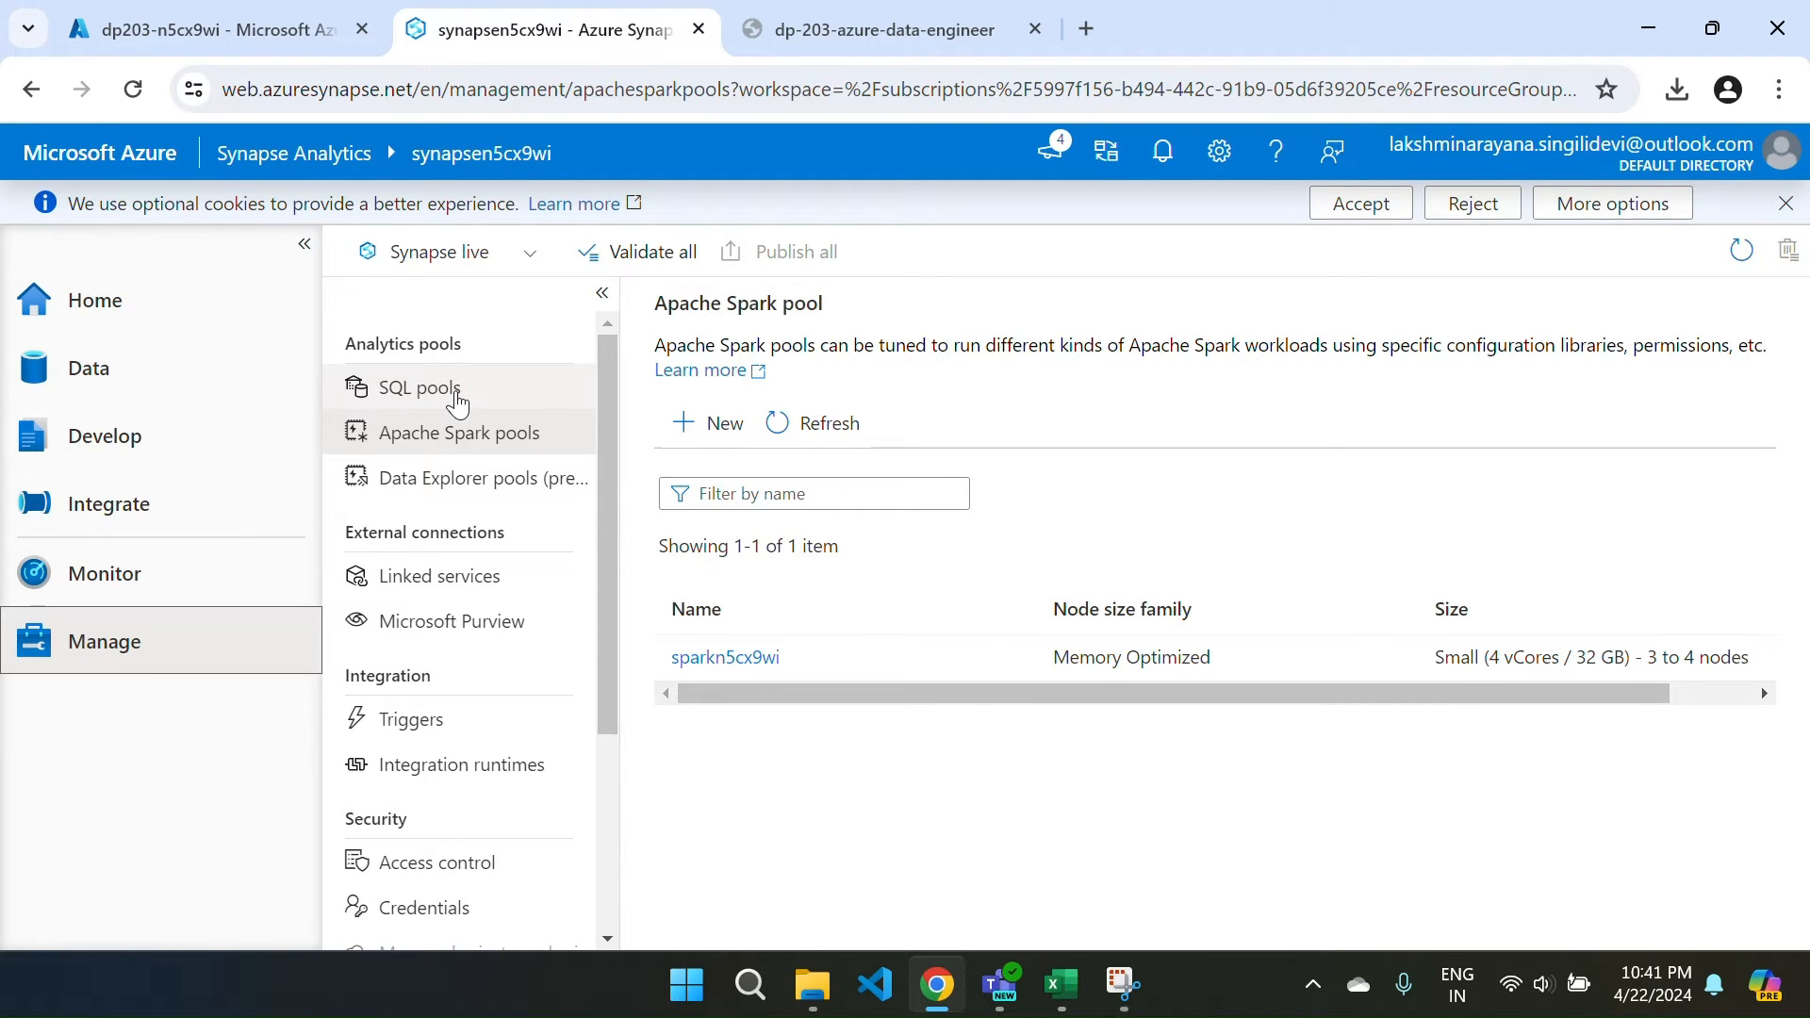
{"action": "left_click", "coordinate": [448, 407]}
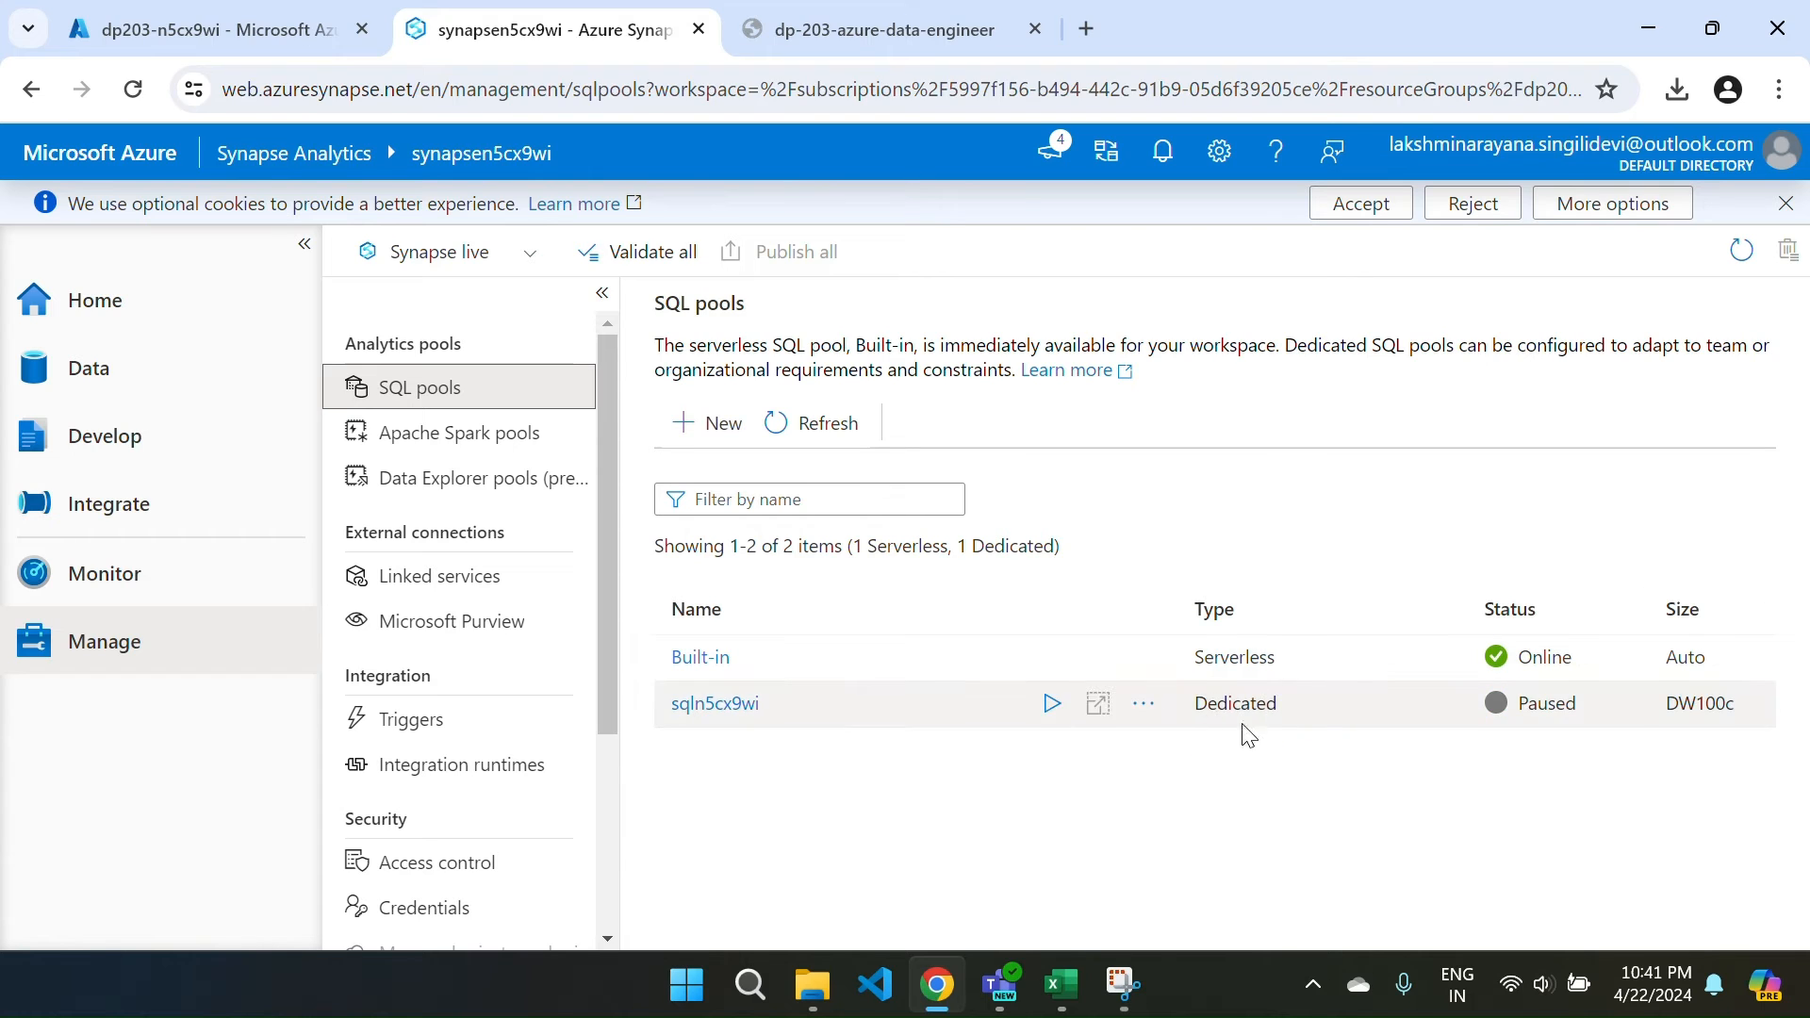
{"action": "mouse_move", "coordinate": [1165, 722]}
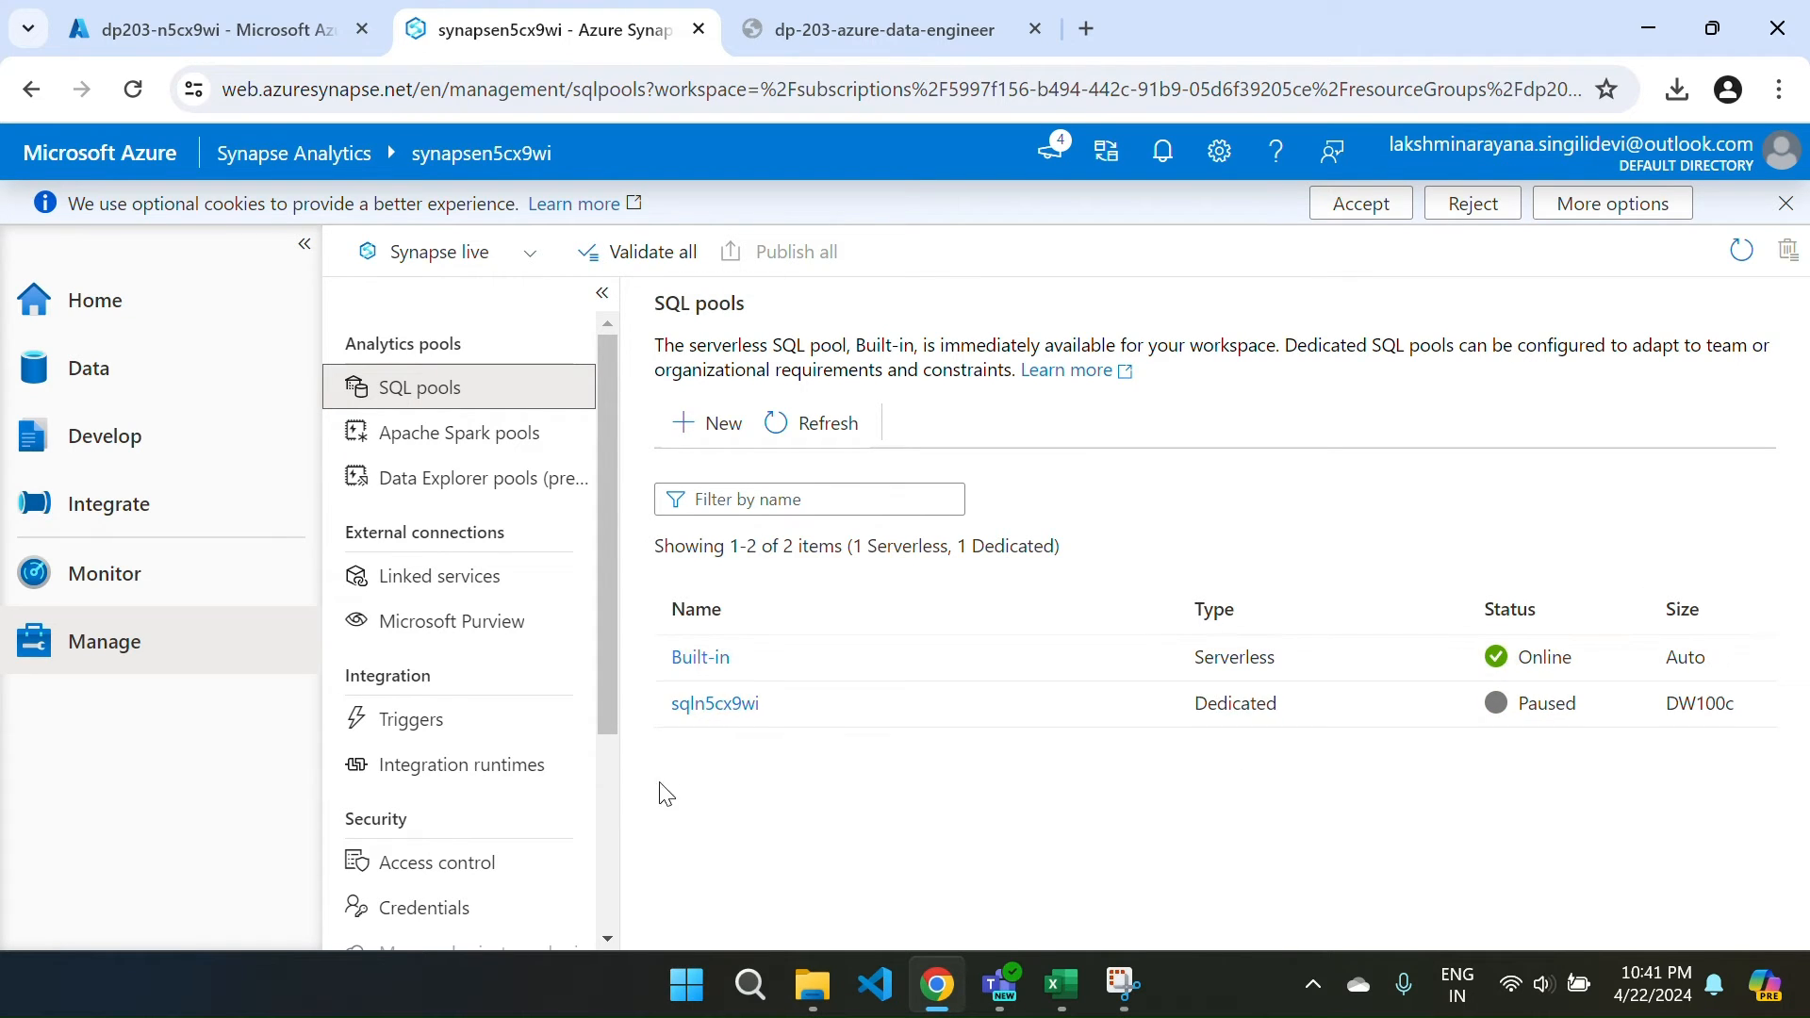
{"action": "left_click", "coordinate": [405, 449]}
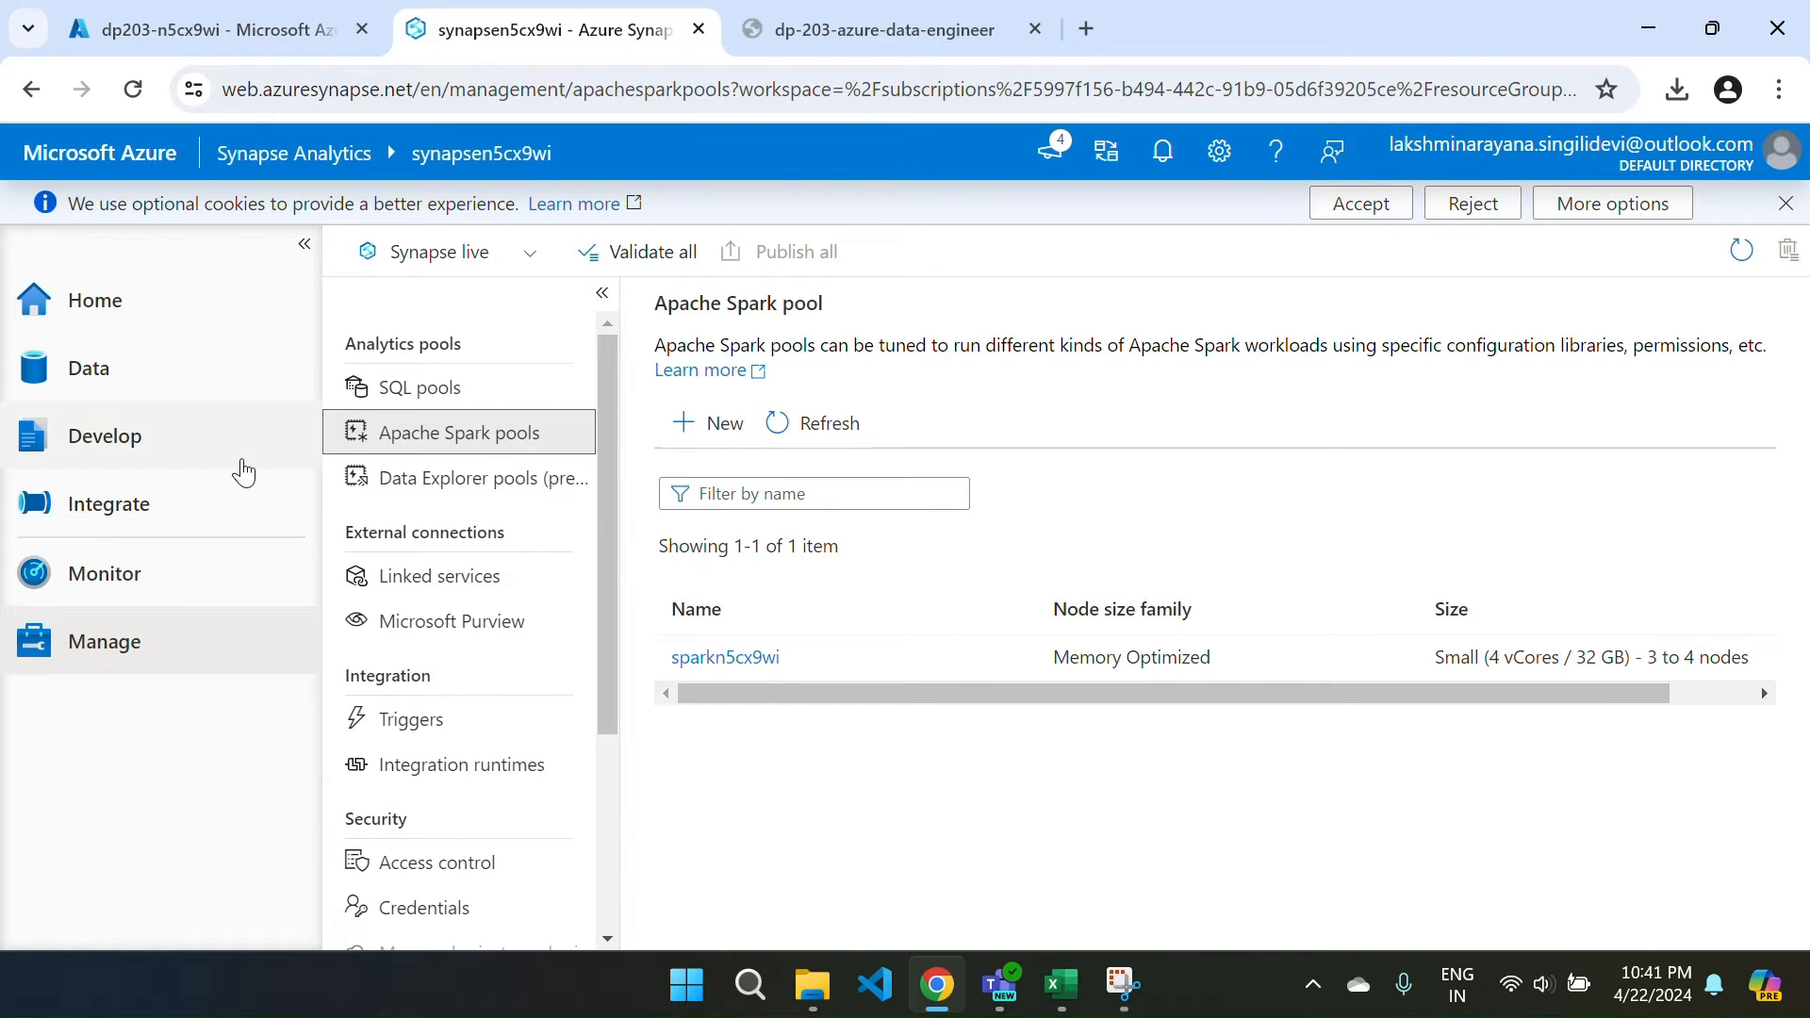
{"action": "left_click", "coordinate": [112, 332]}
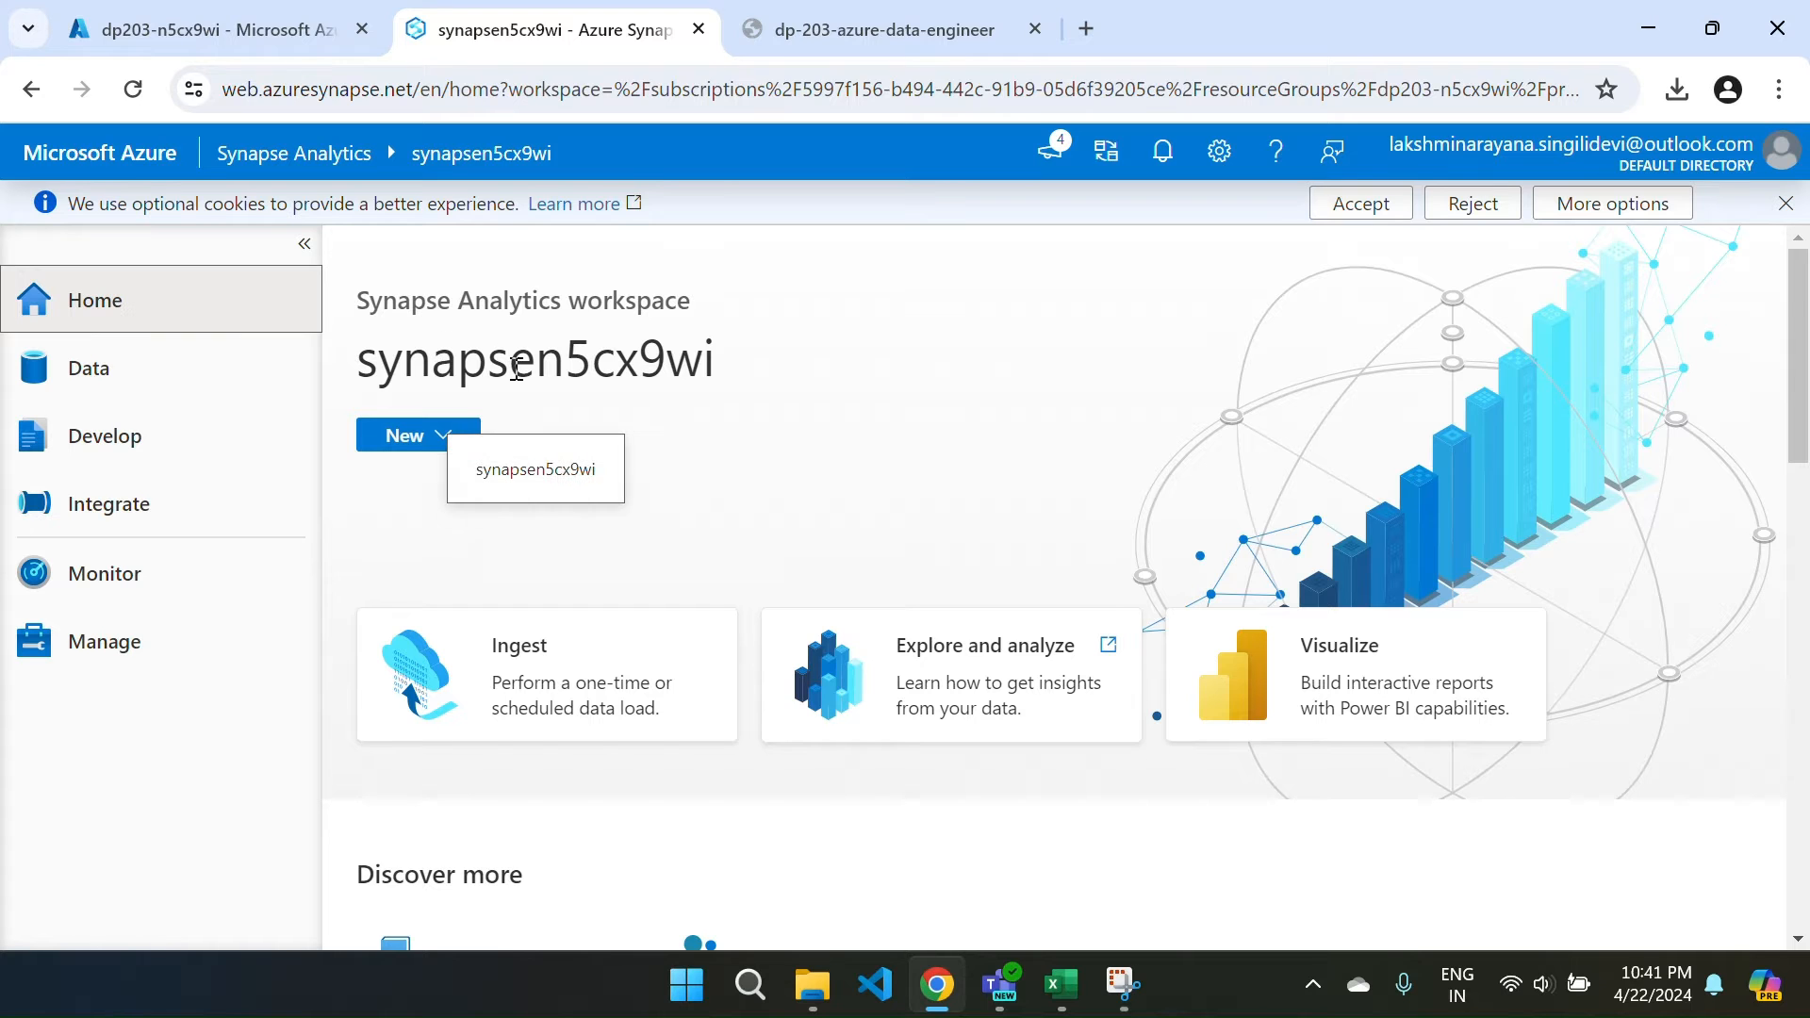
Start a run-once built-in copy task, keep source type All, and begin a new source connection.
{"action": "left_click", "coordinate": [514, 664]}
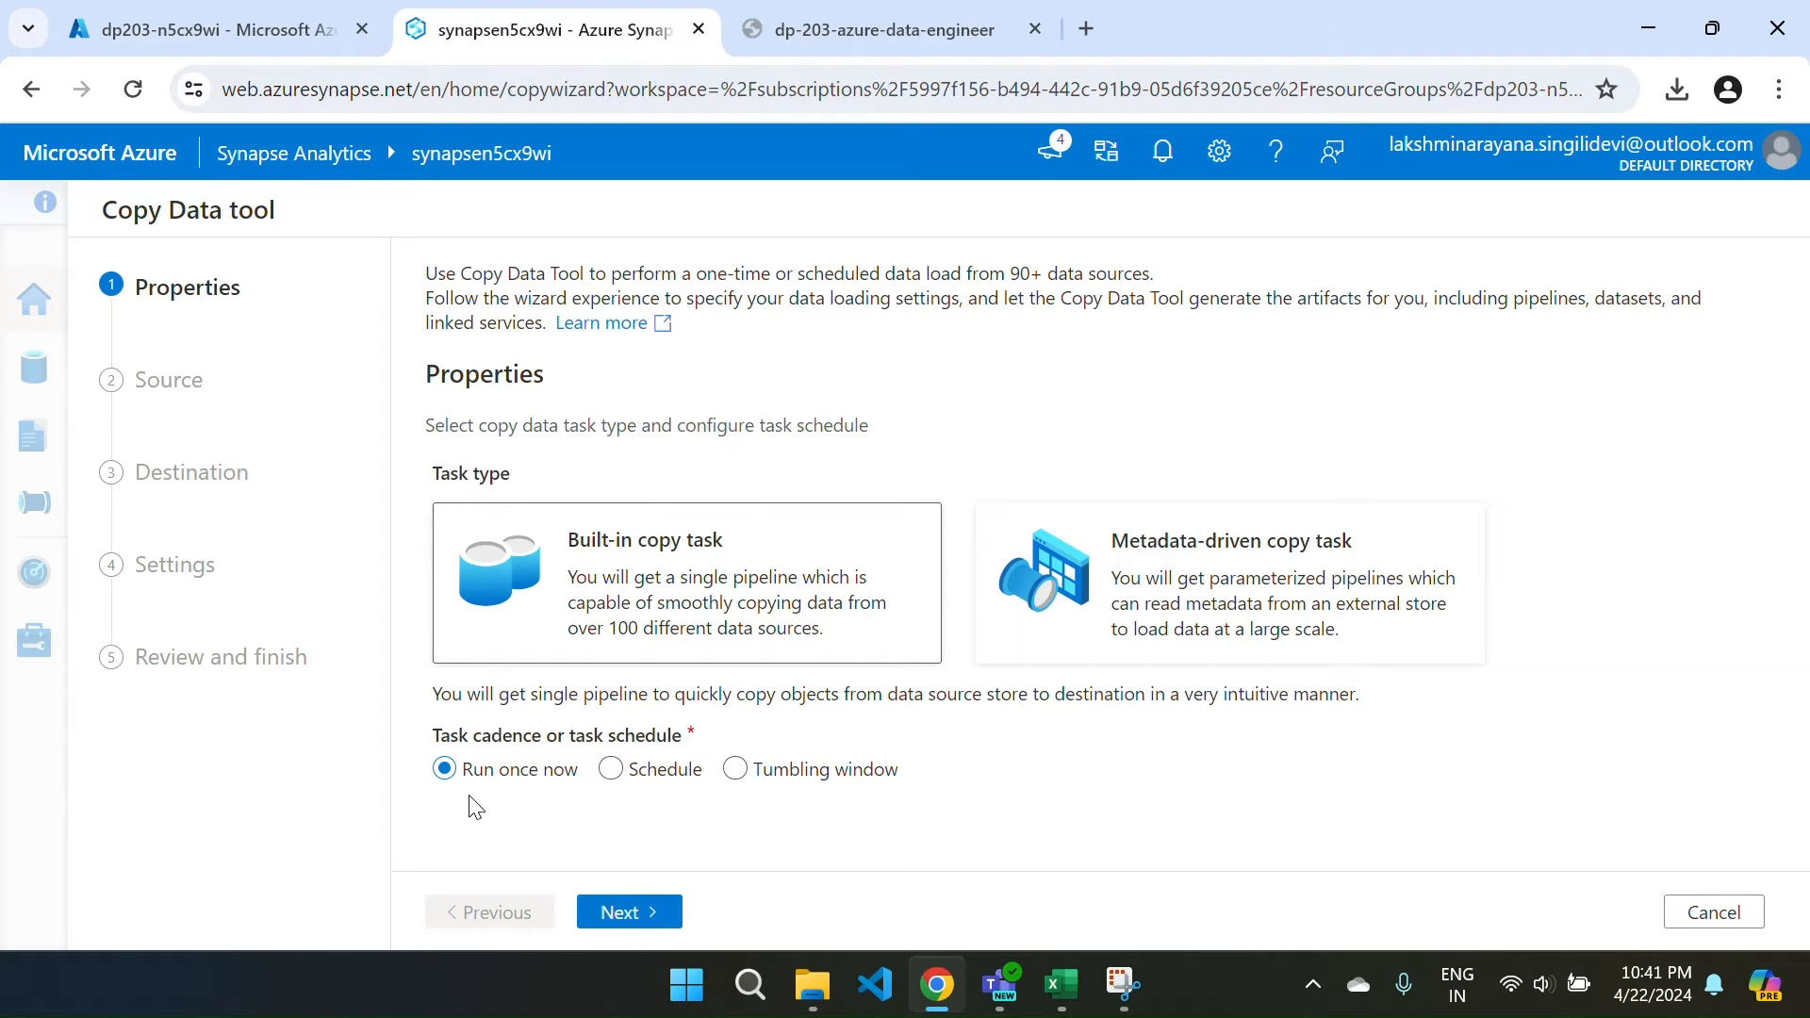
{"action": "left_click", "coordinate": [655, 920]}
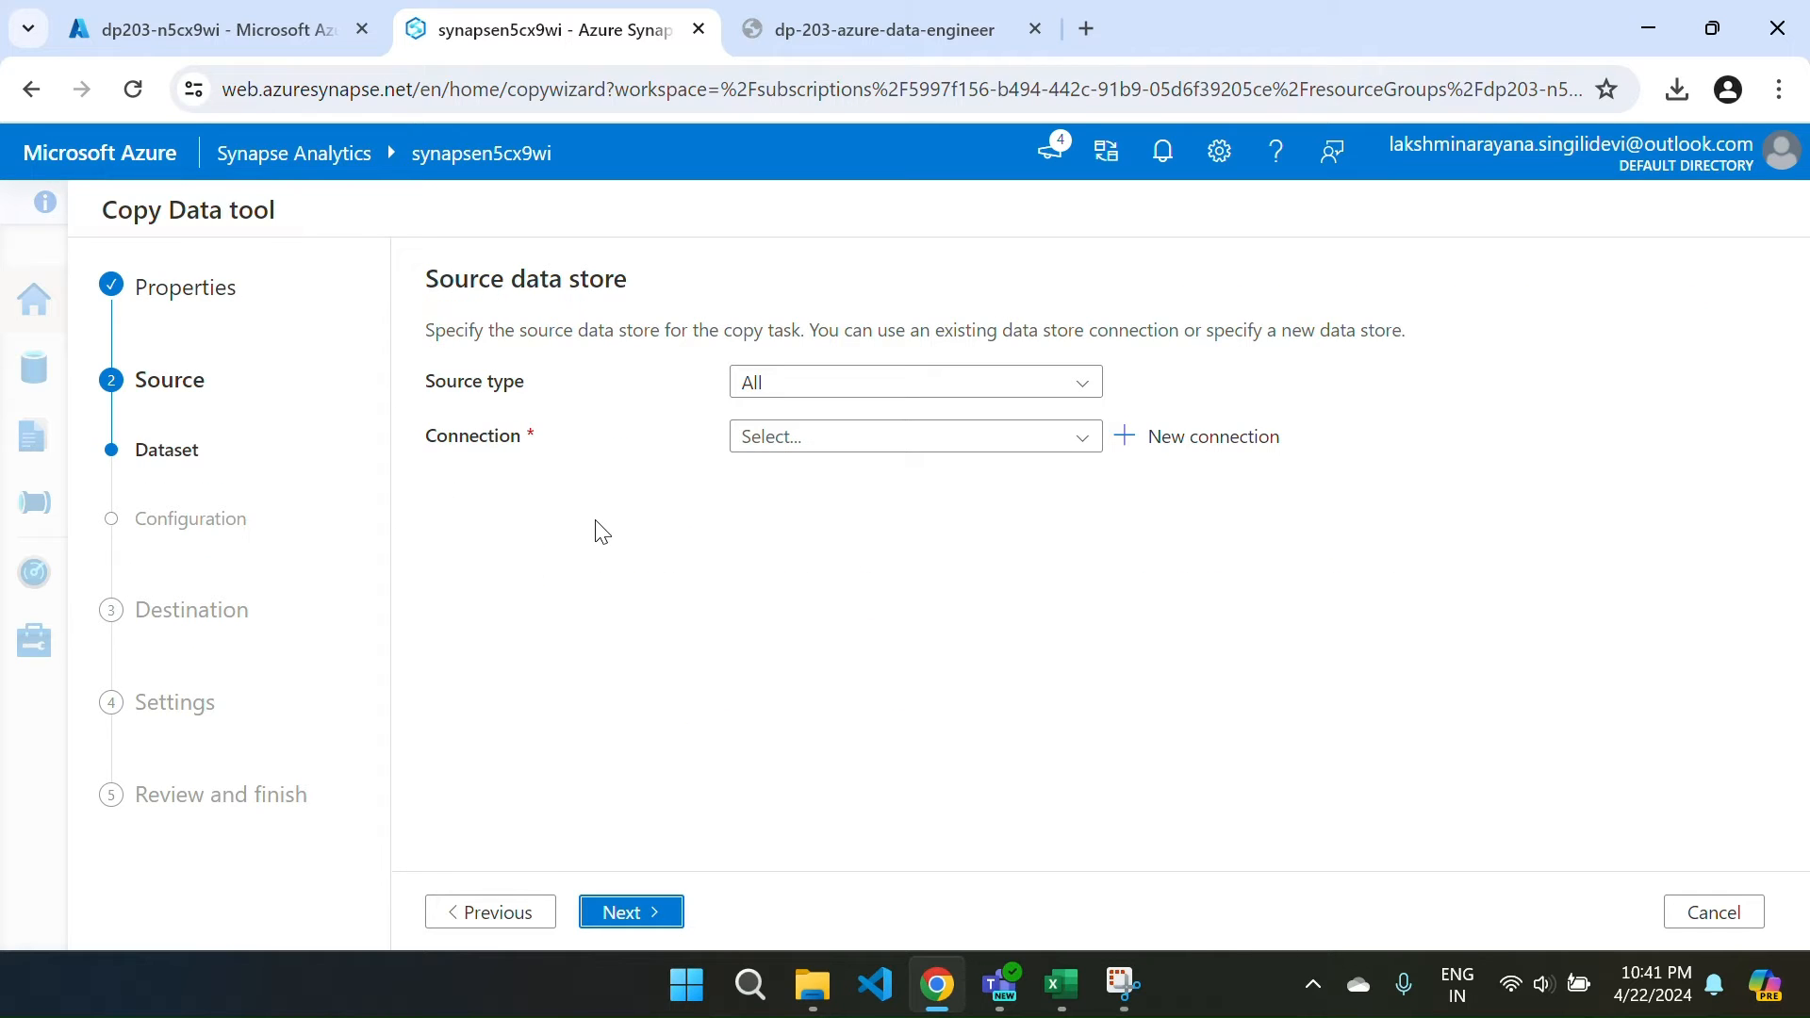
{"action": "left_click", "coordinate": [855, 400]}
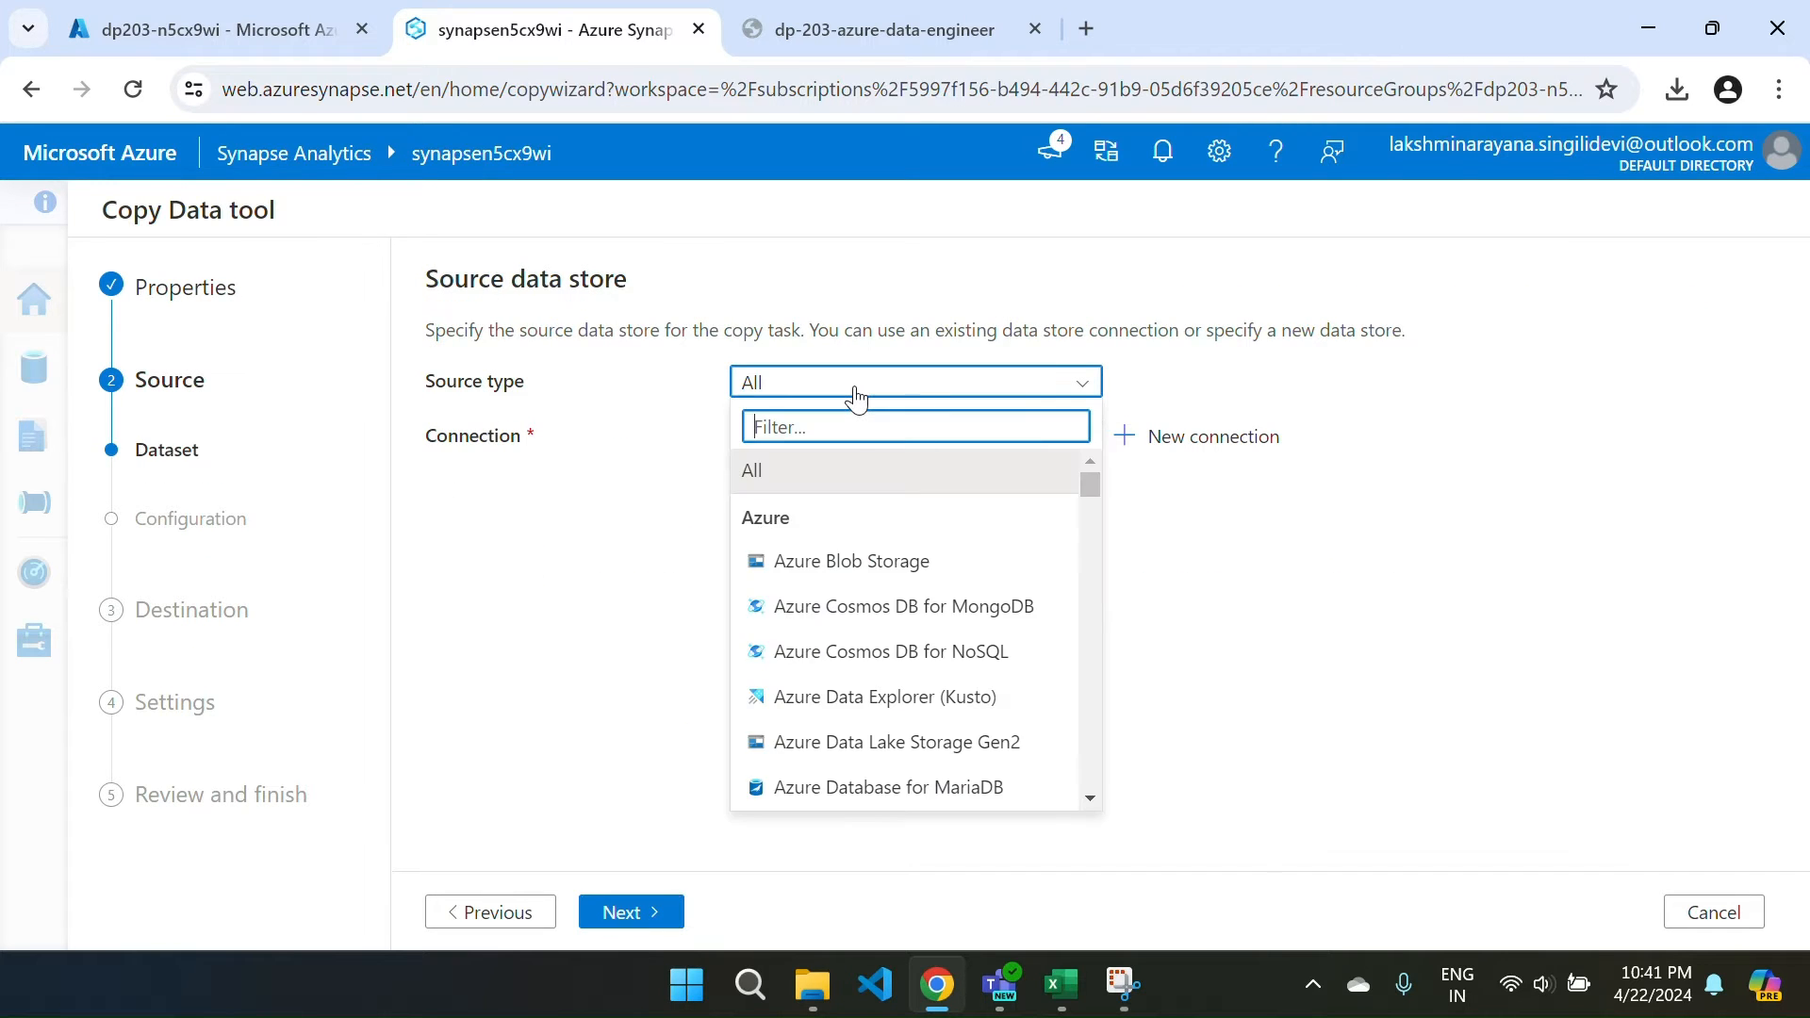
{"action": "left_click", "coordinate": [753, 479]}
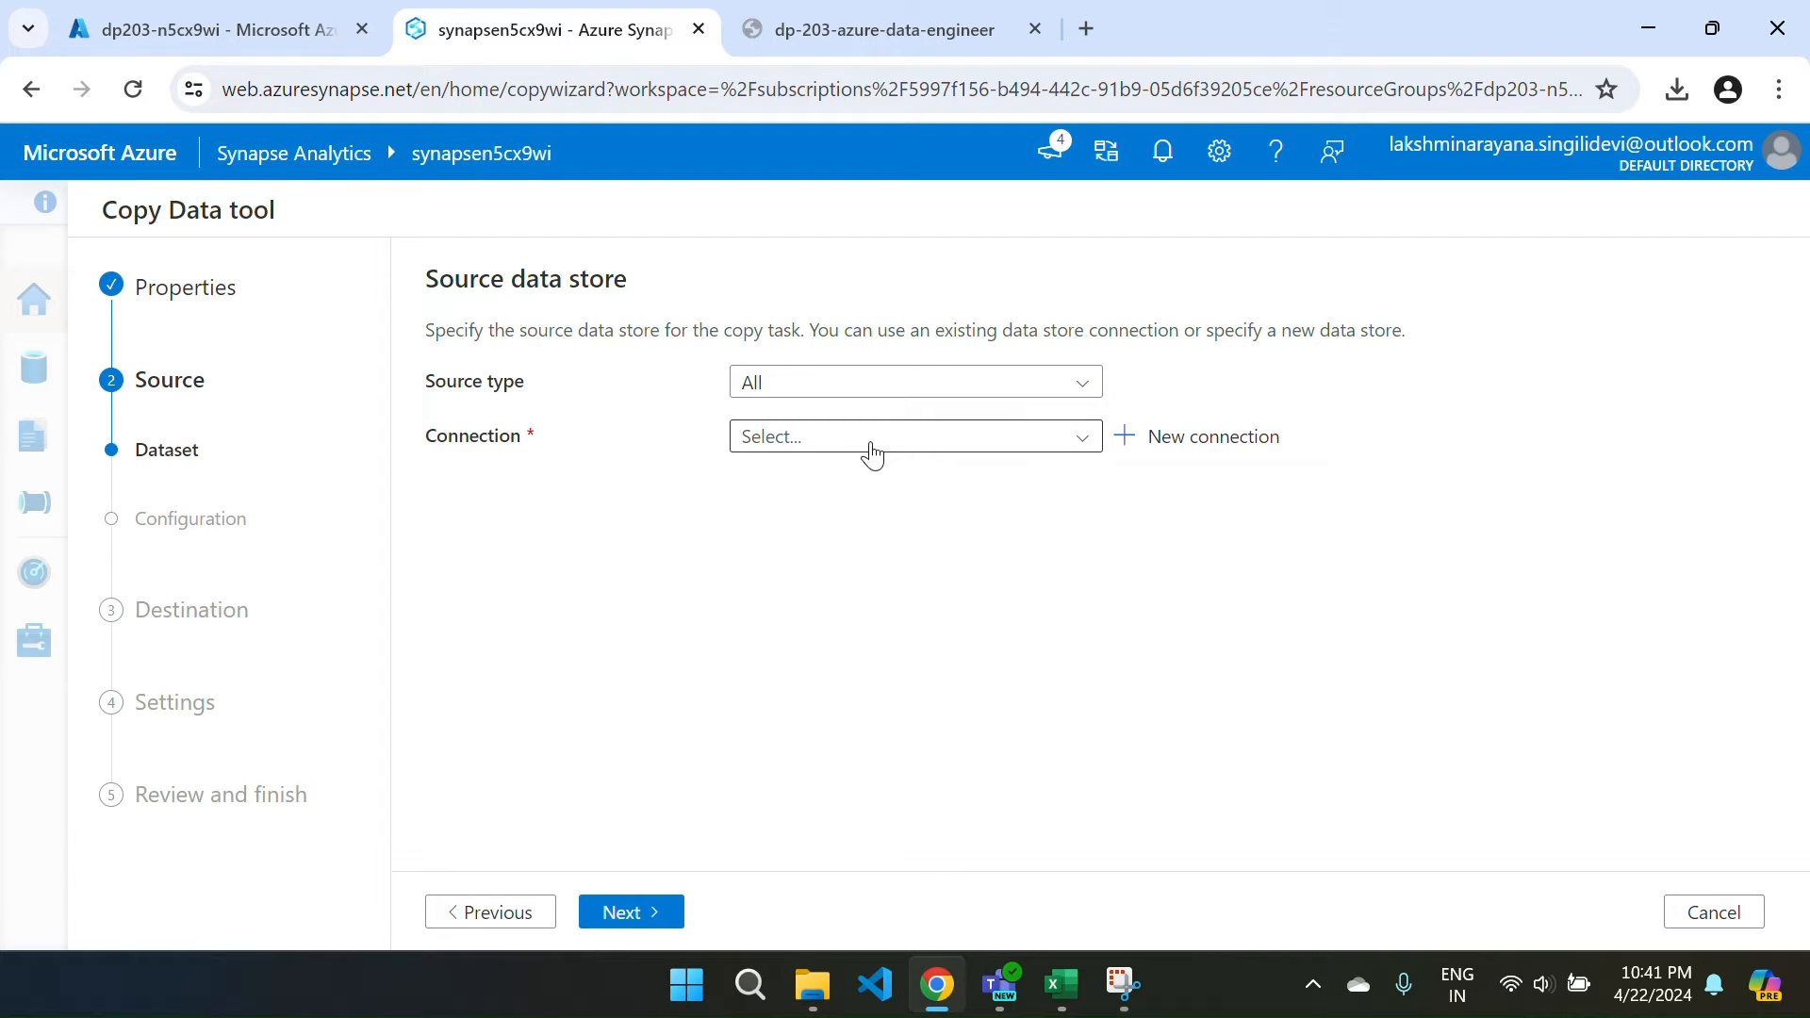
{"action": "left_click", "coordinate": [1122, 437]}
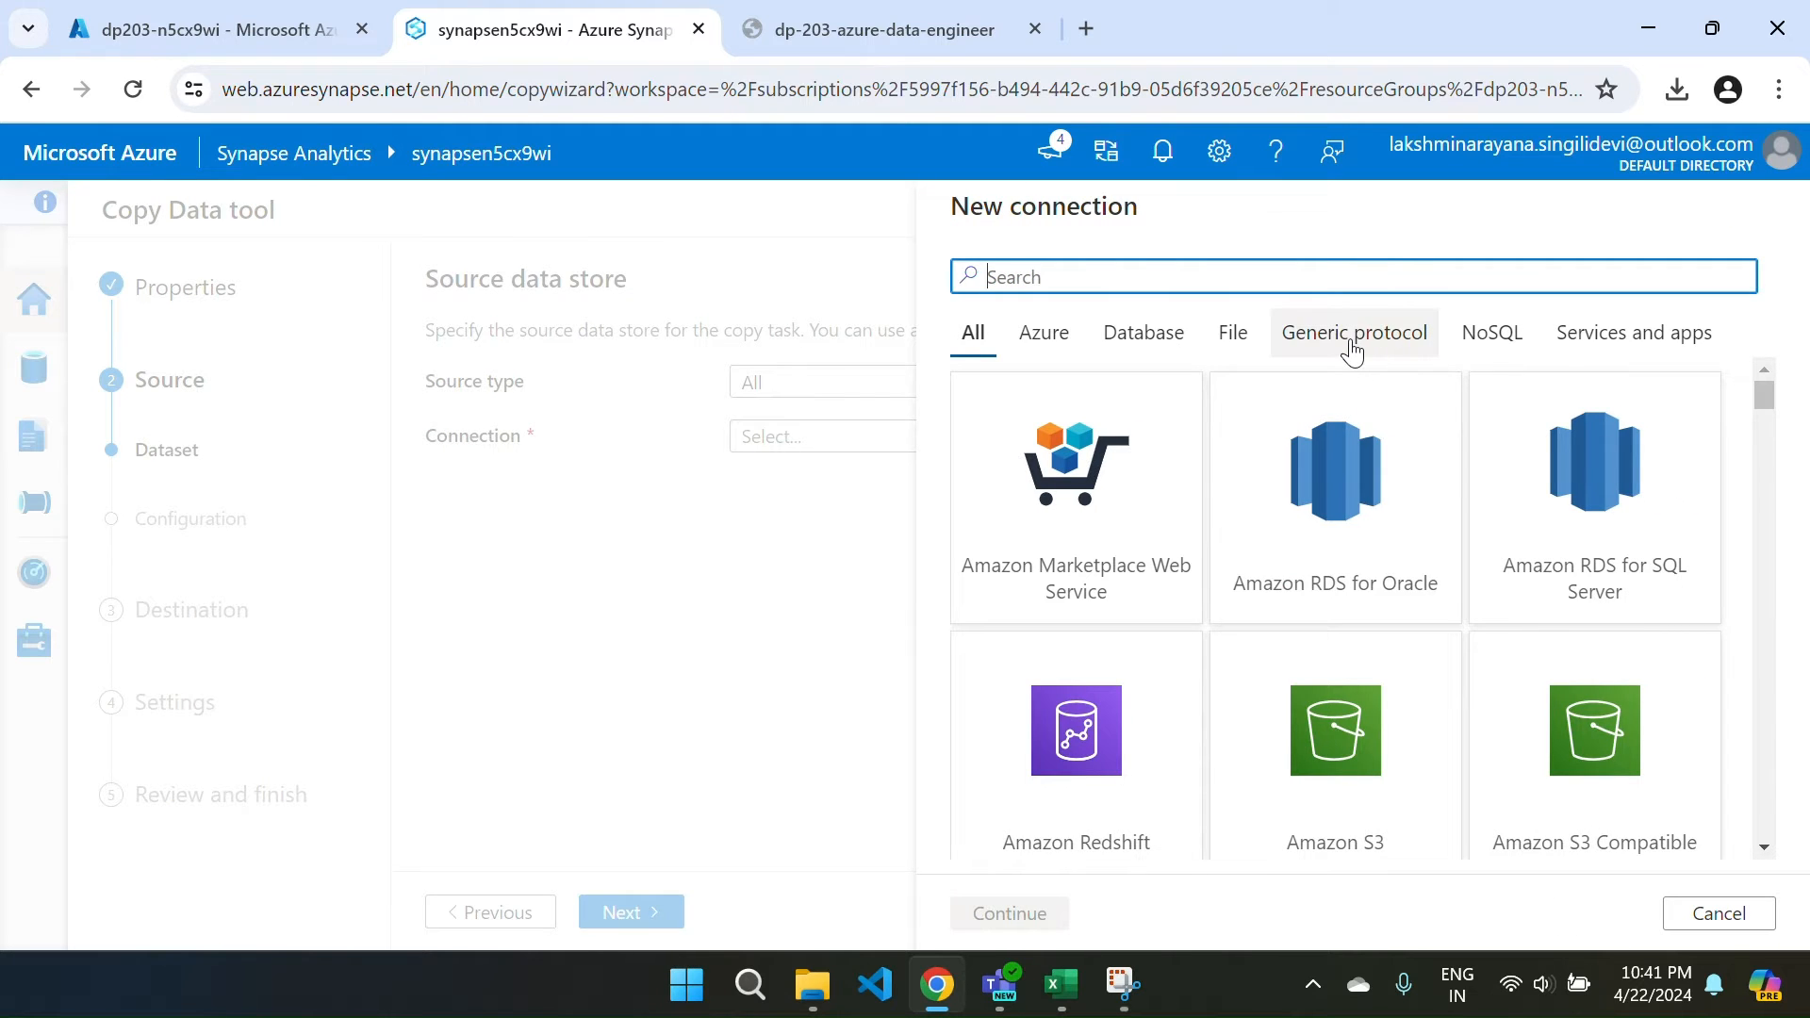
Choose HTTP as the new connection type and rename it from HttpServer1 to 'Products'.
{"action": "left_click", "coordinate": [1352, 348]}
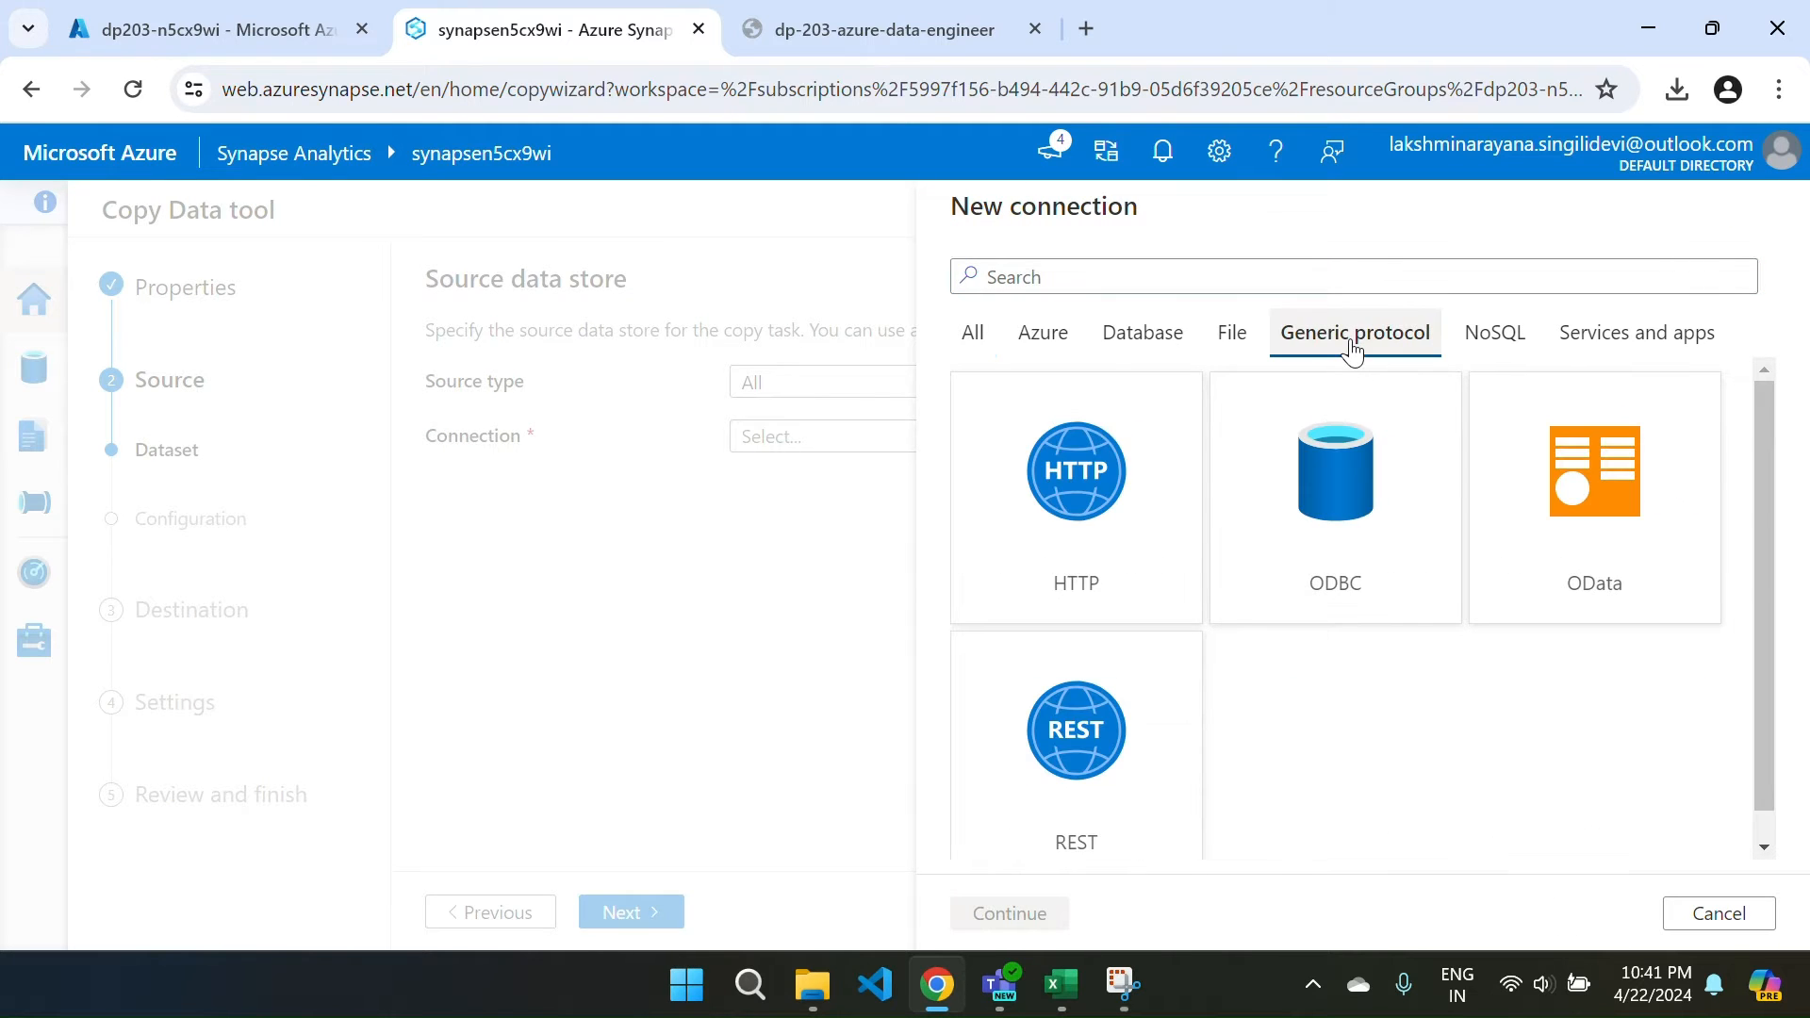
{"action": "left_click", "coordinate": [1145, 532]}
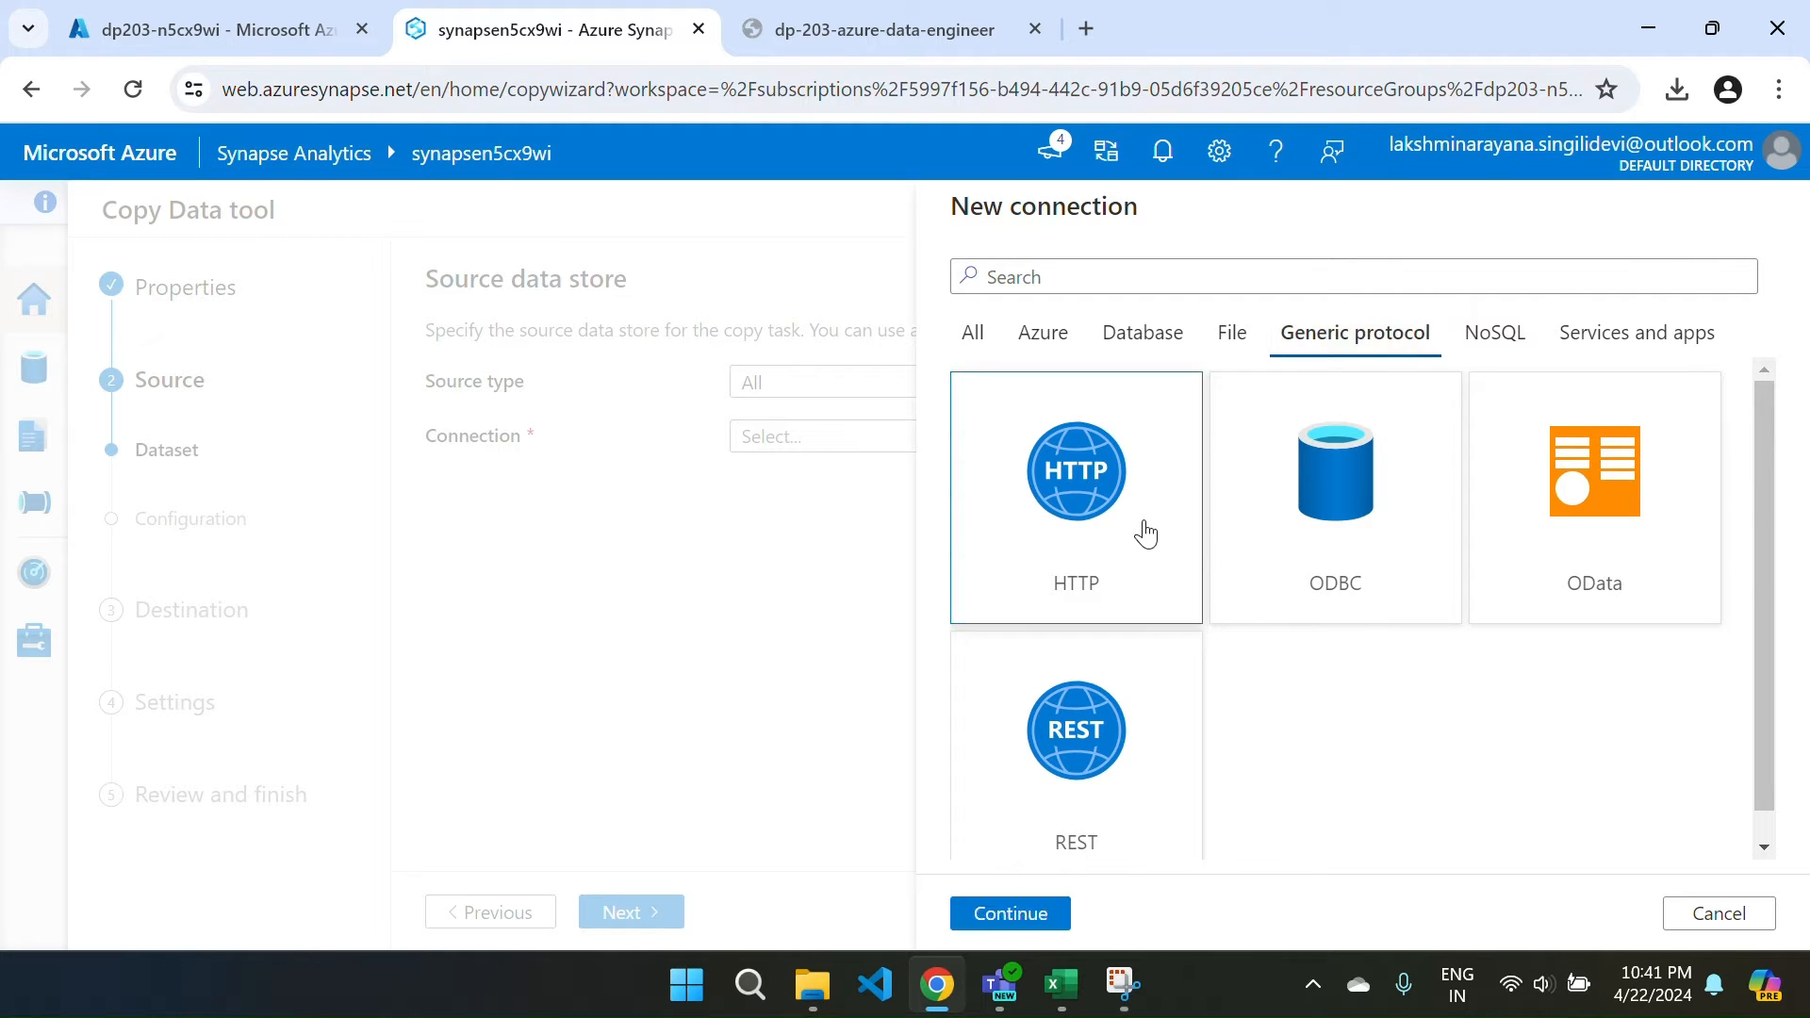
{"action": "left_click", "coordinate": [1009, 912]}
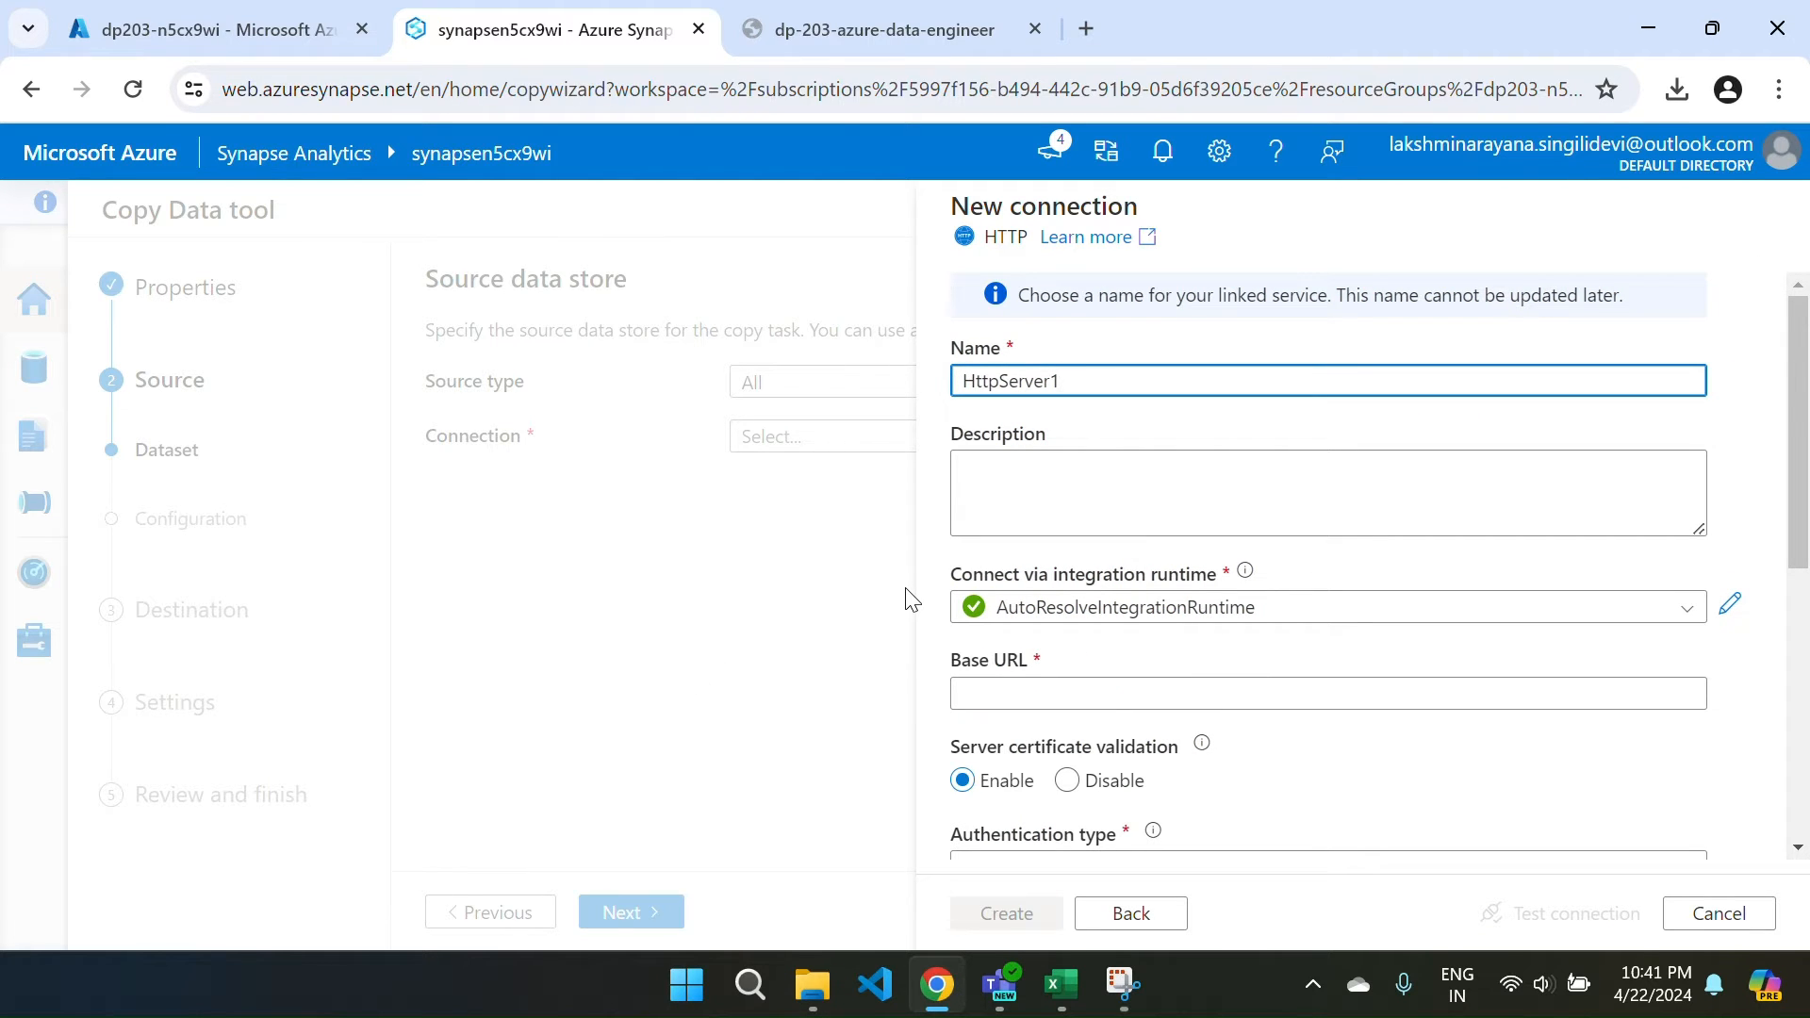
{"action": "left_click_drag", "start_coordinate": [1091, 380], "coordinate": [912, 416]}
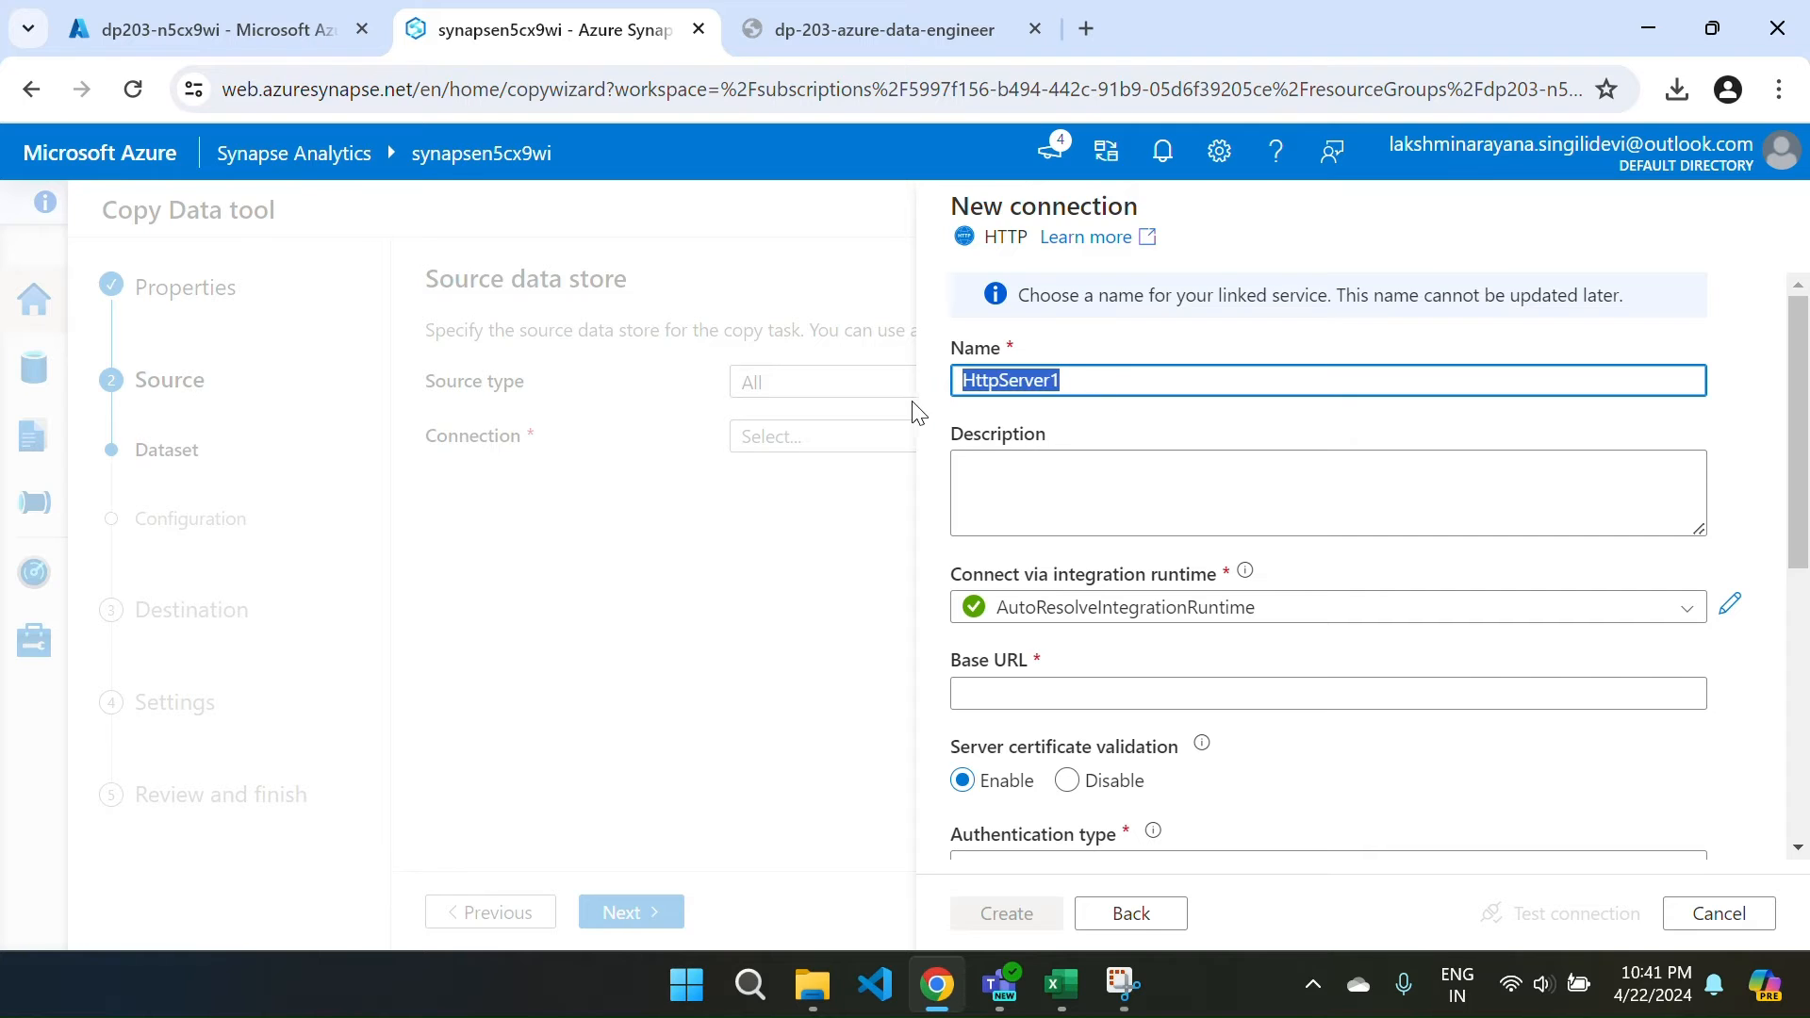
{"action": "key", "text": "BackSpace"}
{"action": "type", "text": "Pro"}
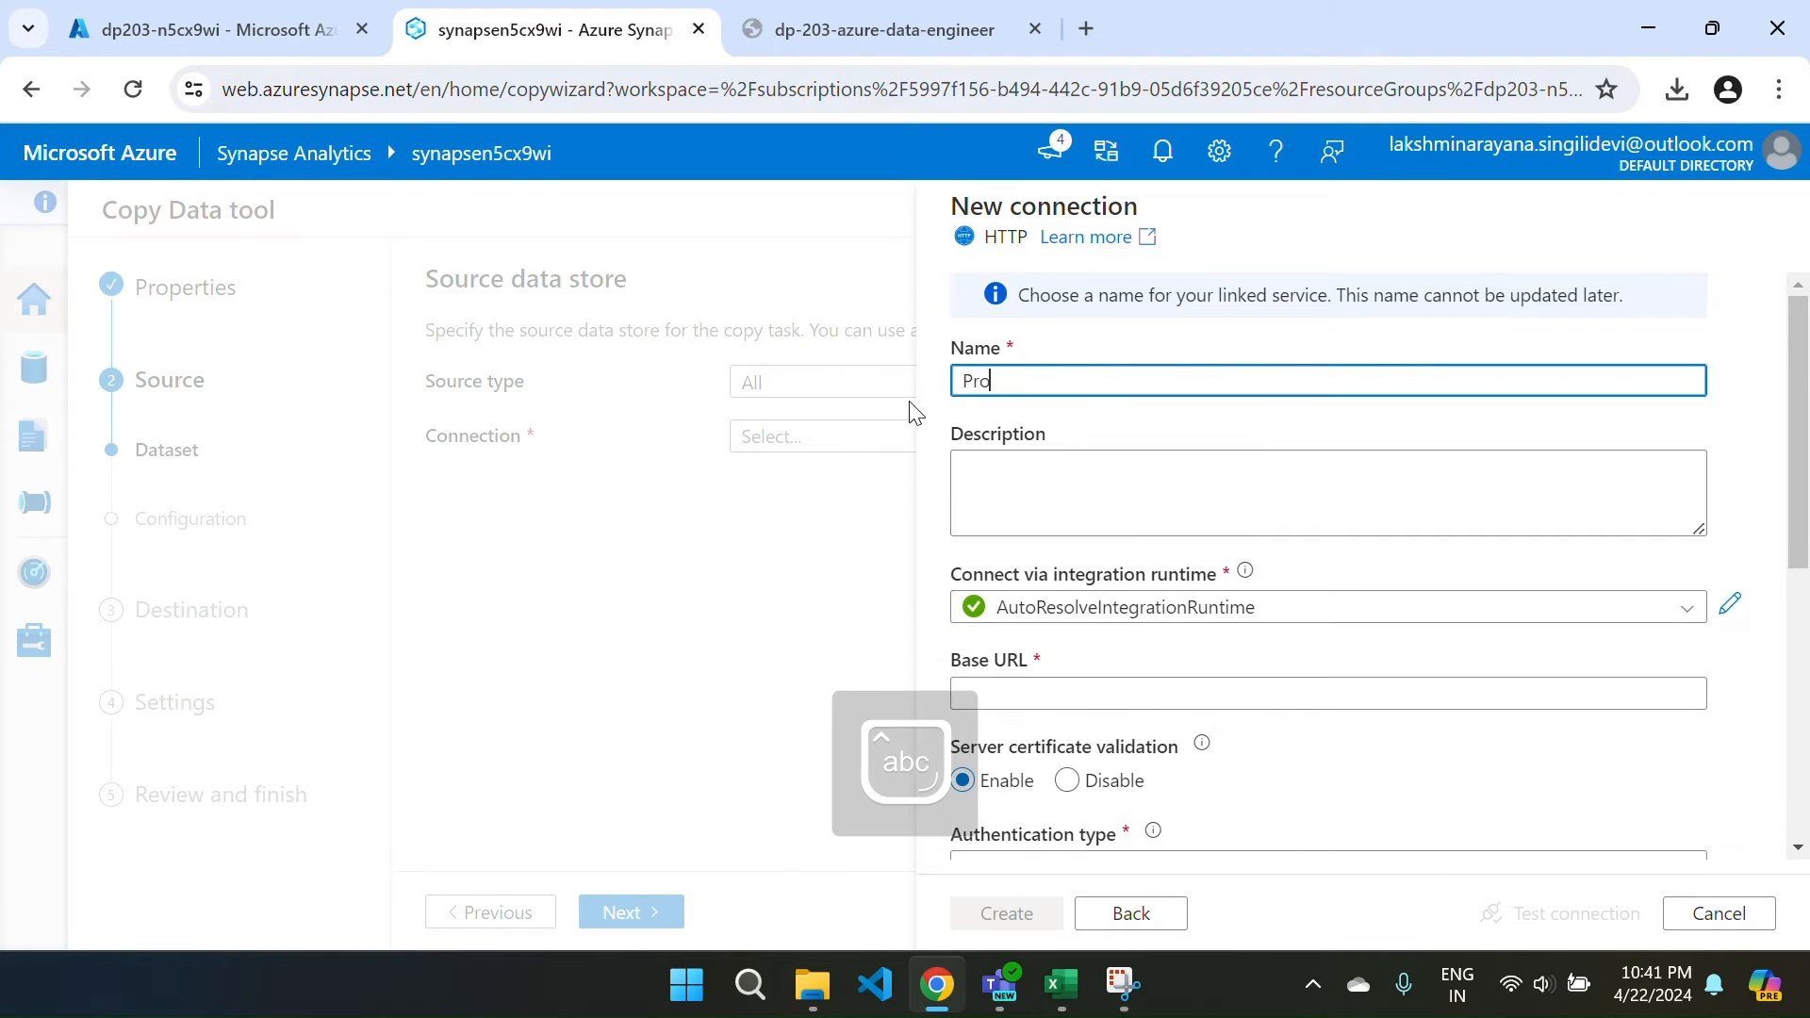
{"action": "type", "text": "ducts"}
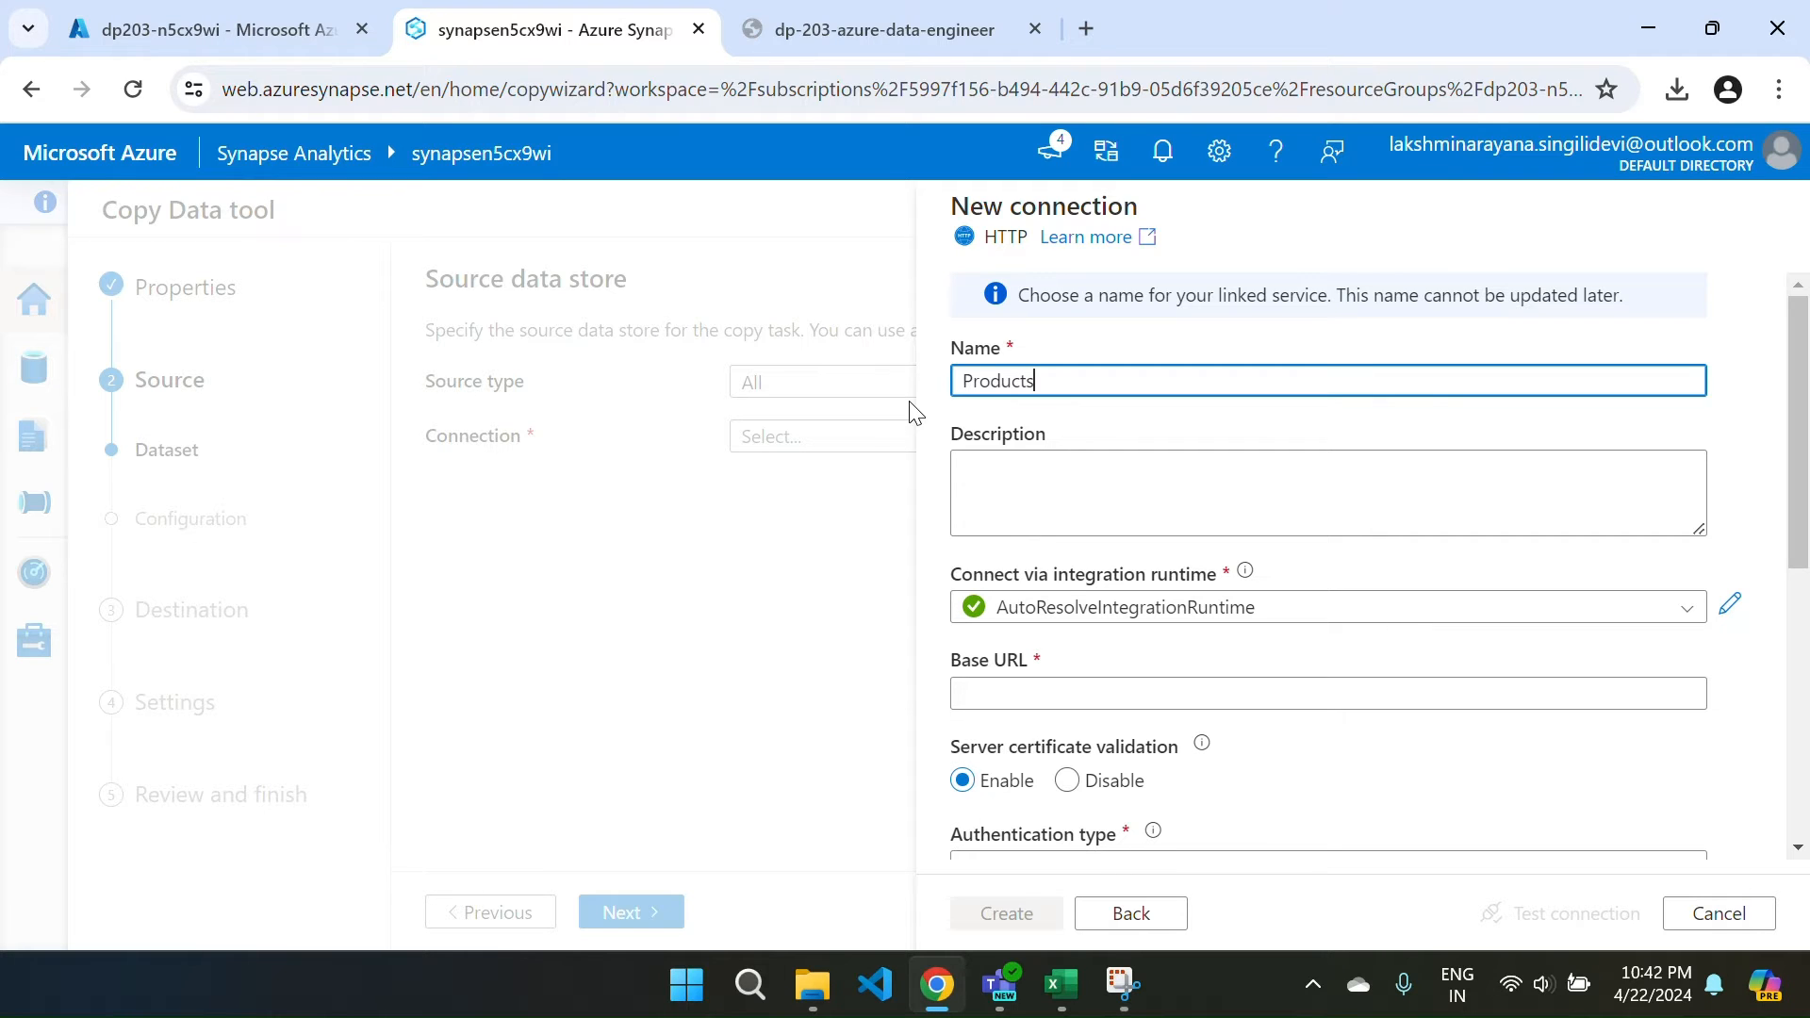
Give the connection the description 'Product list via HTTP'.
{"action": "left_click", "coordinate": [1147, 488]}
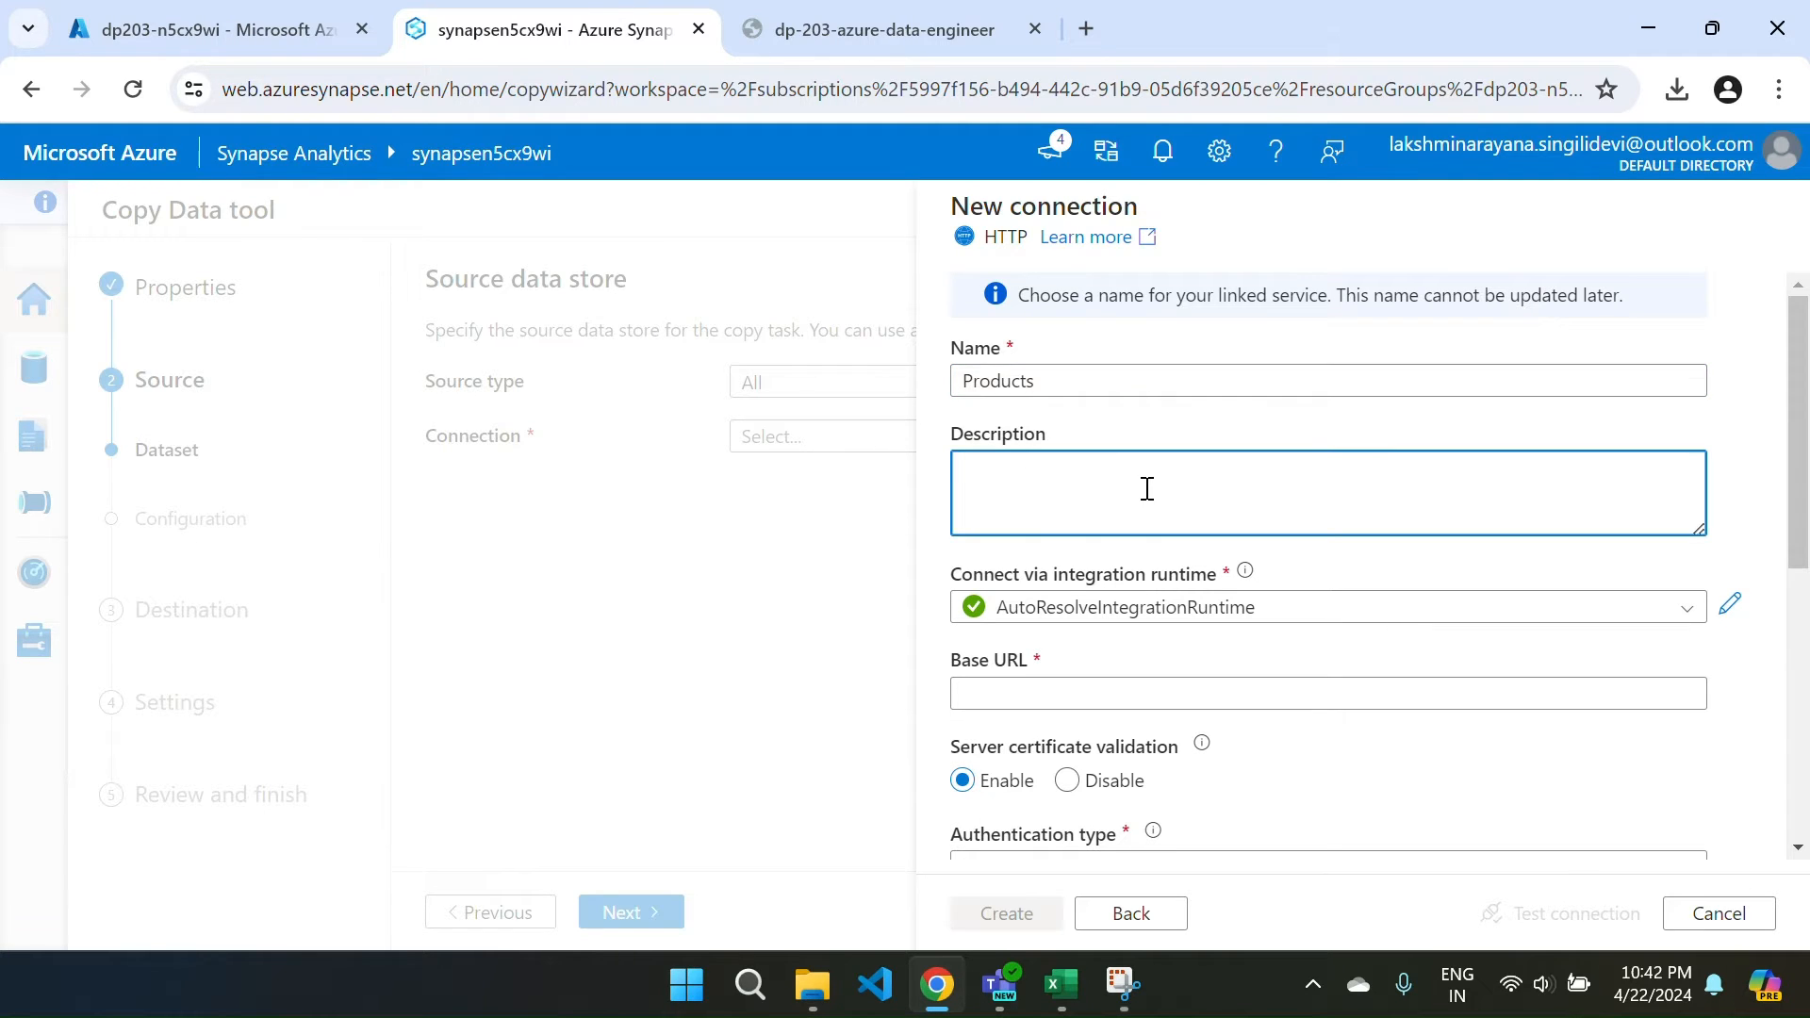
{"action": "type", "text": "P"}
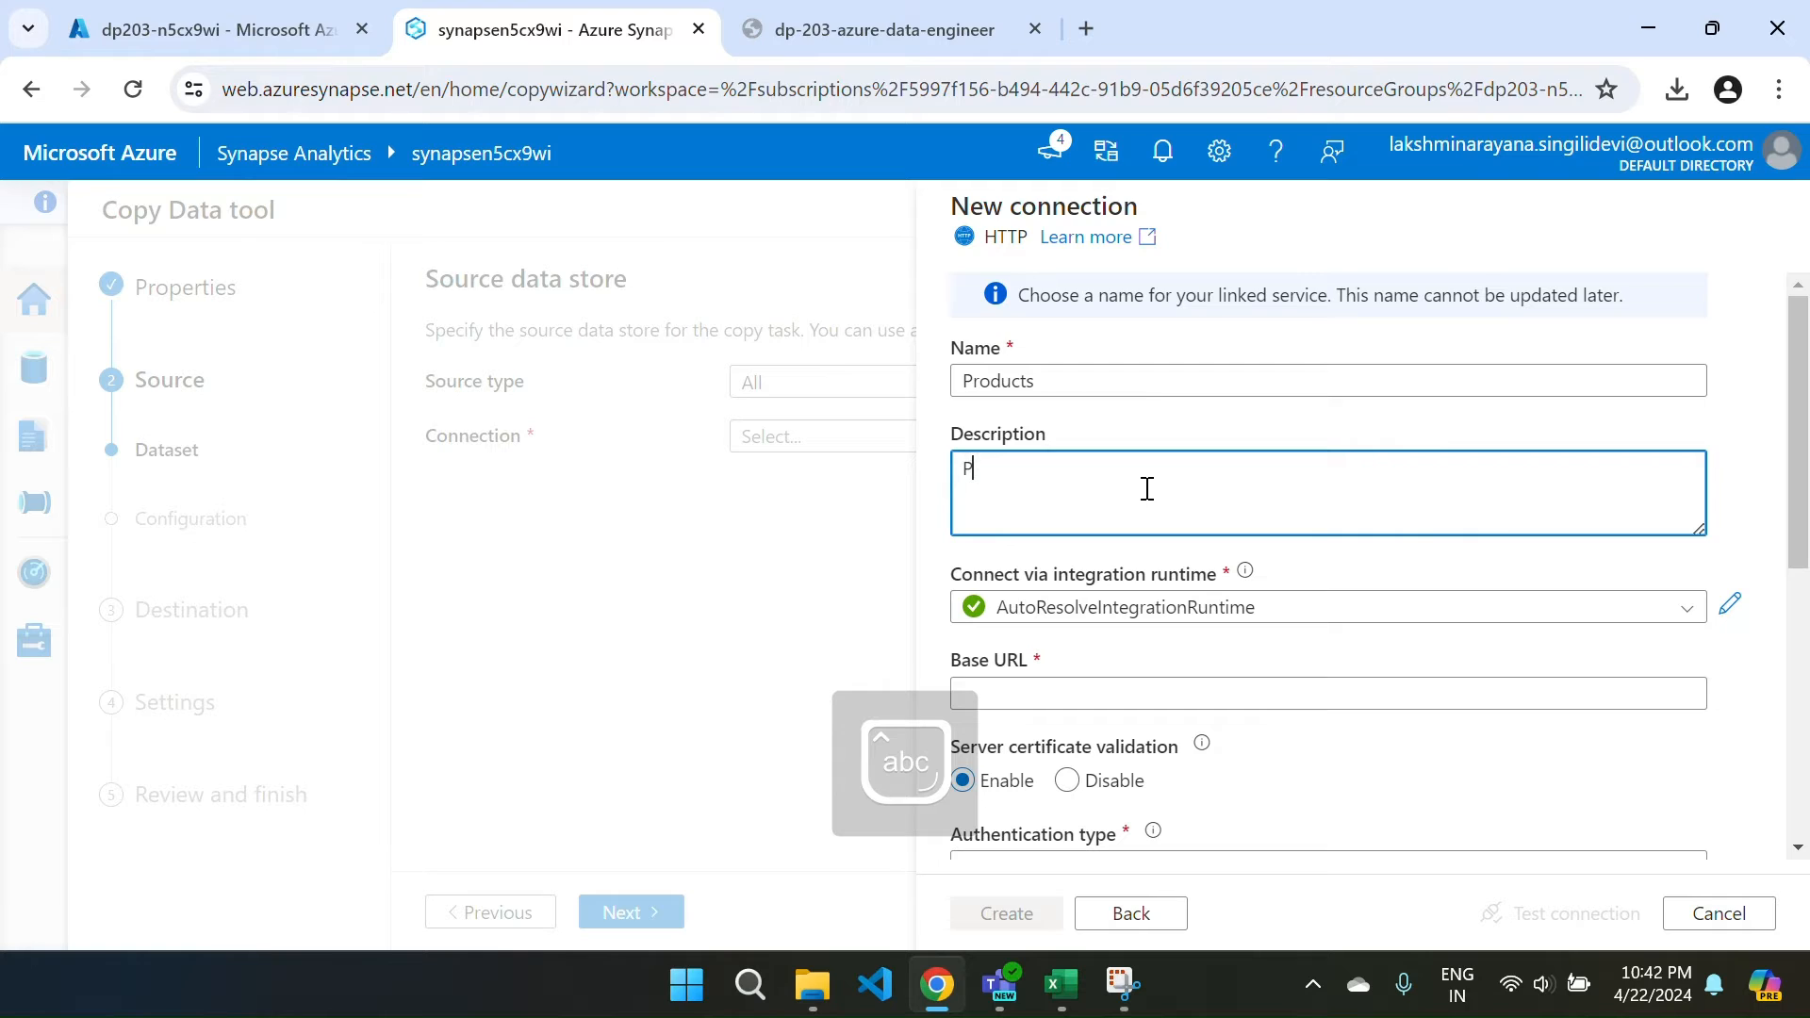
{"action": "type", "text": "roduct"}
{"action": "key", "text": "Caps_Lock"}
{"action": "type", "text": "L"}
{"action": "key", "text": "Caps_Lock"}
{"action": "type", "text": "list via"}
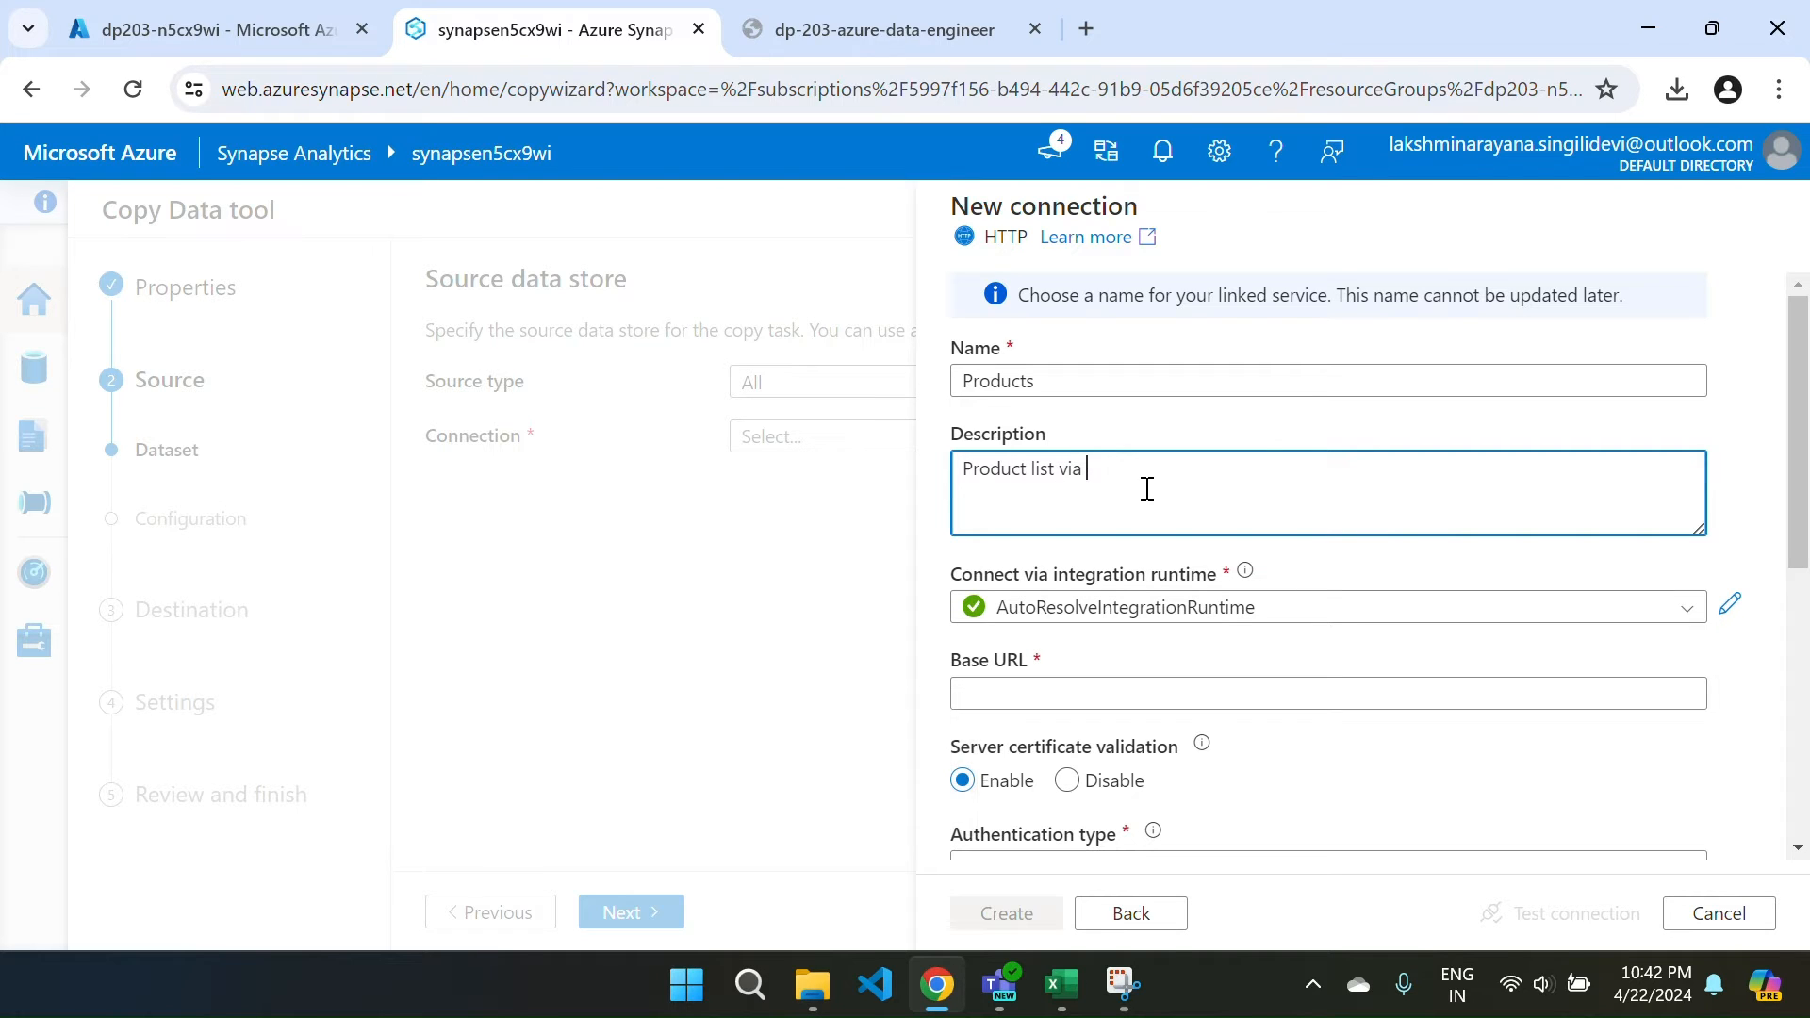
{"action": "key", "text": "Caps_Lock"}
{"action": "type", "text": "HTTP"}
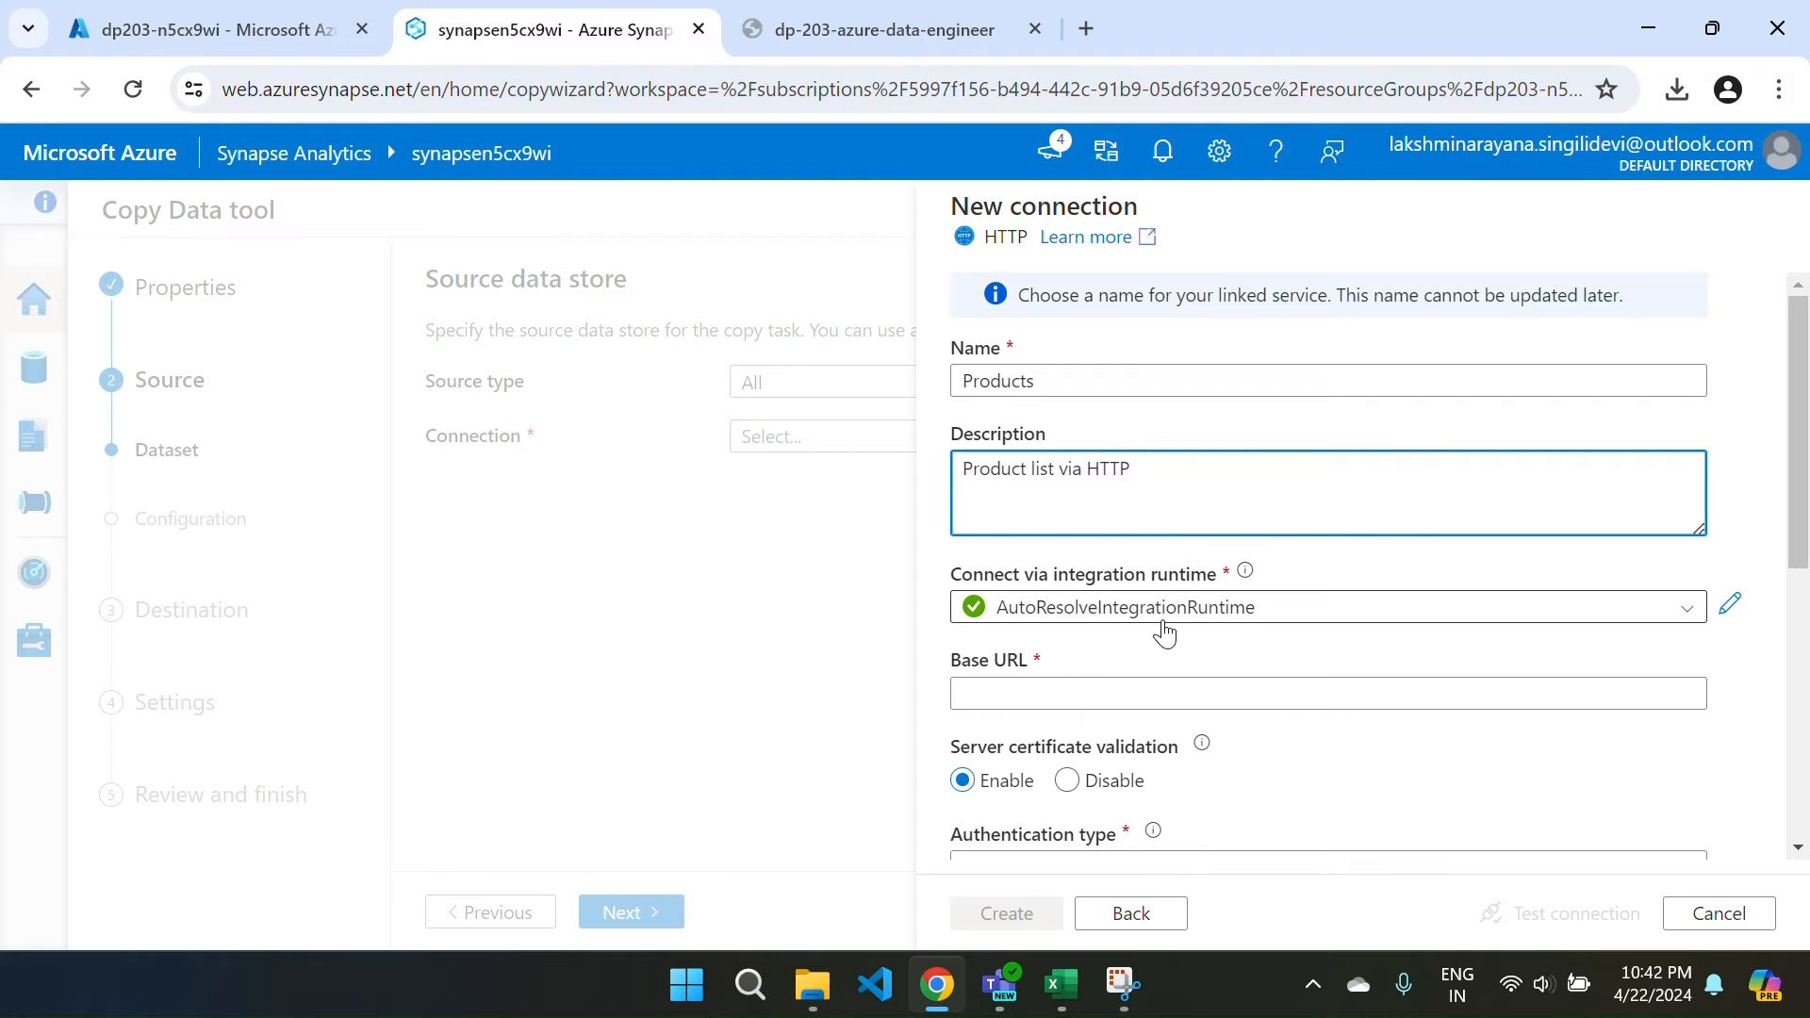
Put the cursor in the empty Base URL field and switch to the other browser tab.
{"action": "scroll", "coordinate": [1165, 633], "scroll_direction": "down", "scroll_amount": 1}
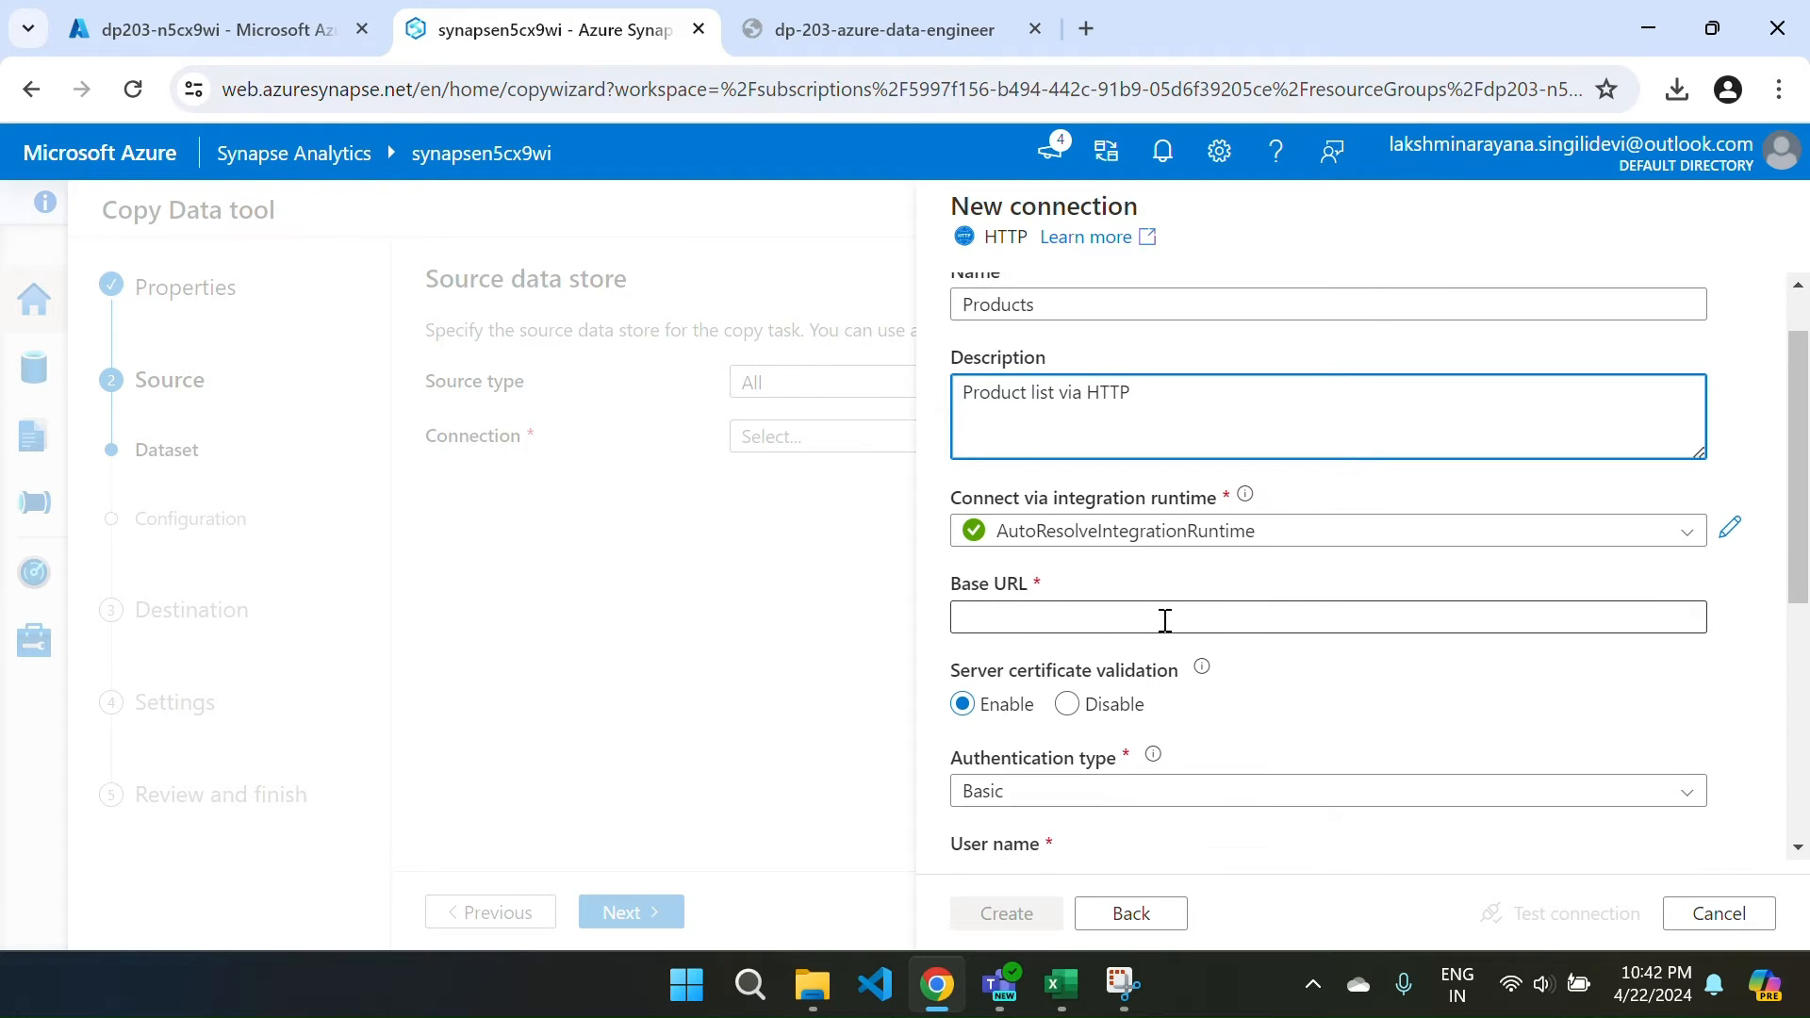
{"action": "left_click", "coordinate": [1086, 618]}
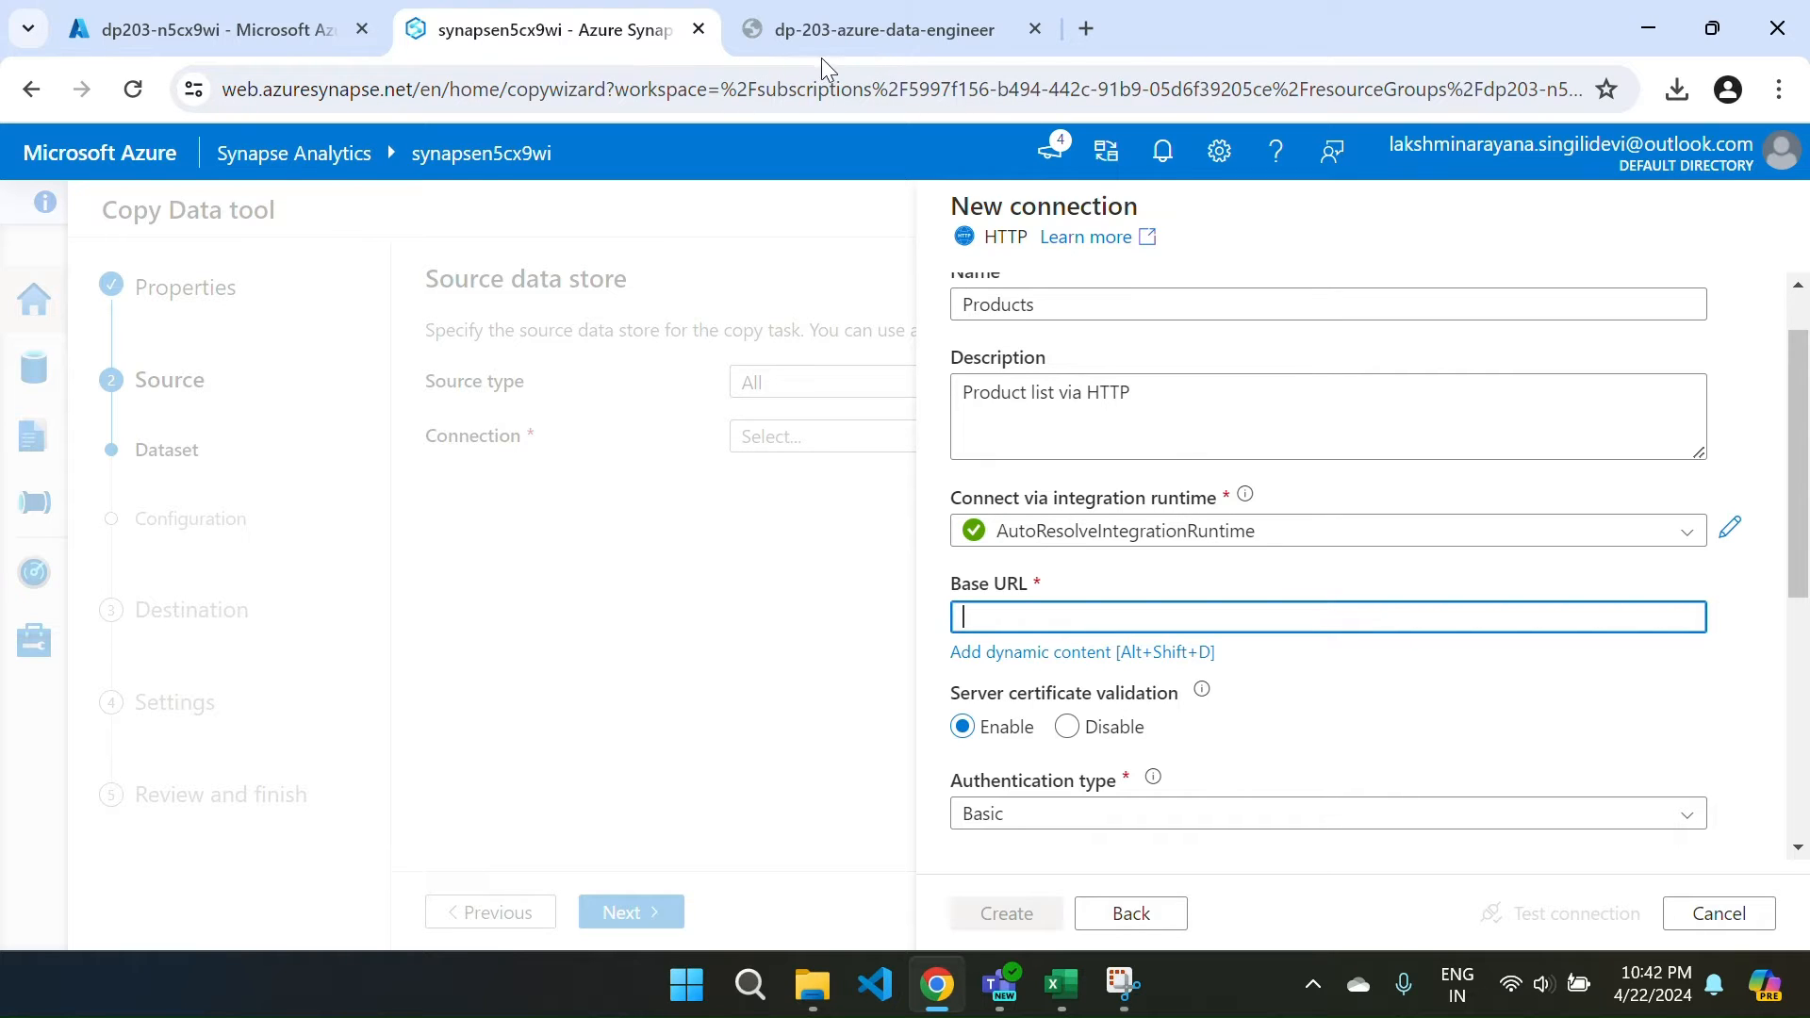
{"action": "left_click", "coordinate": [914, 68]}
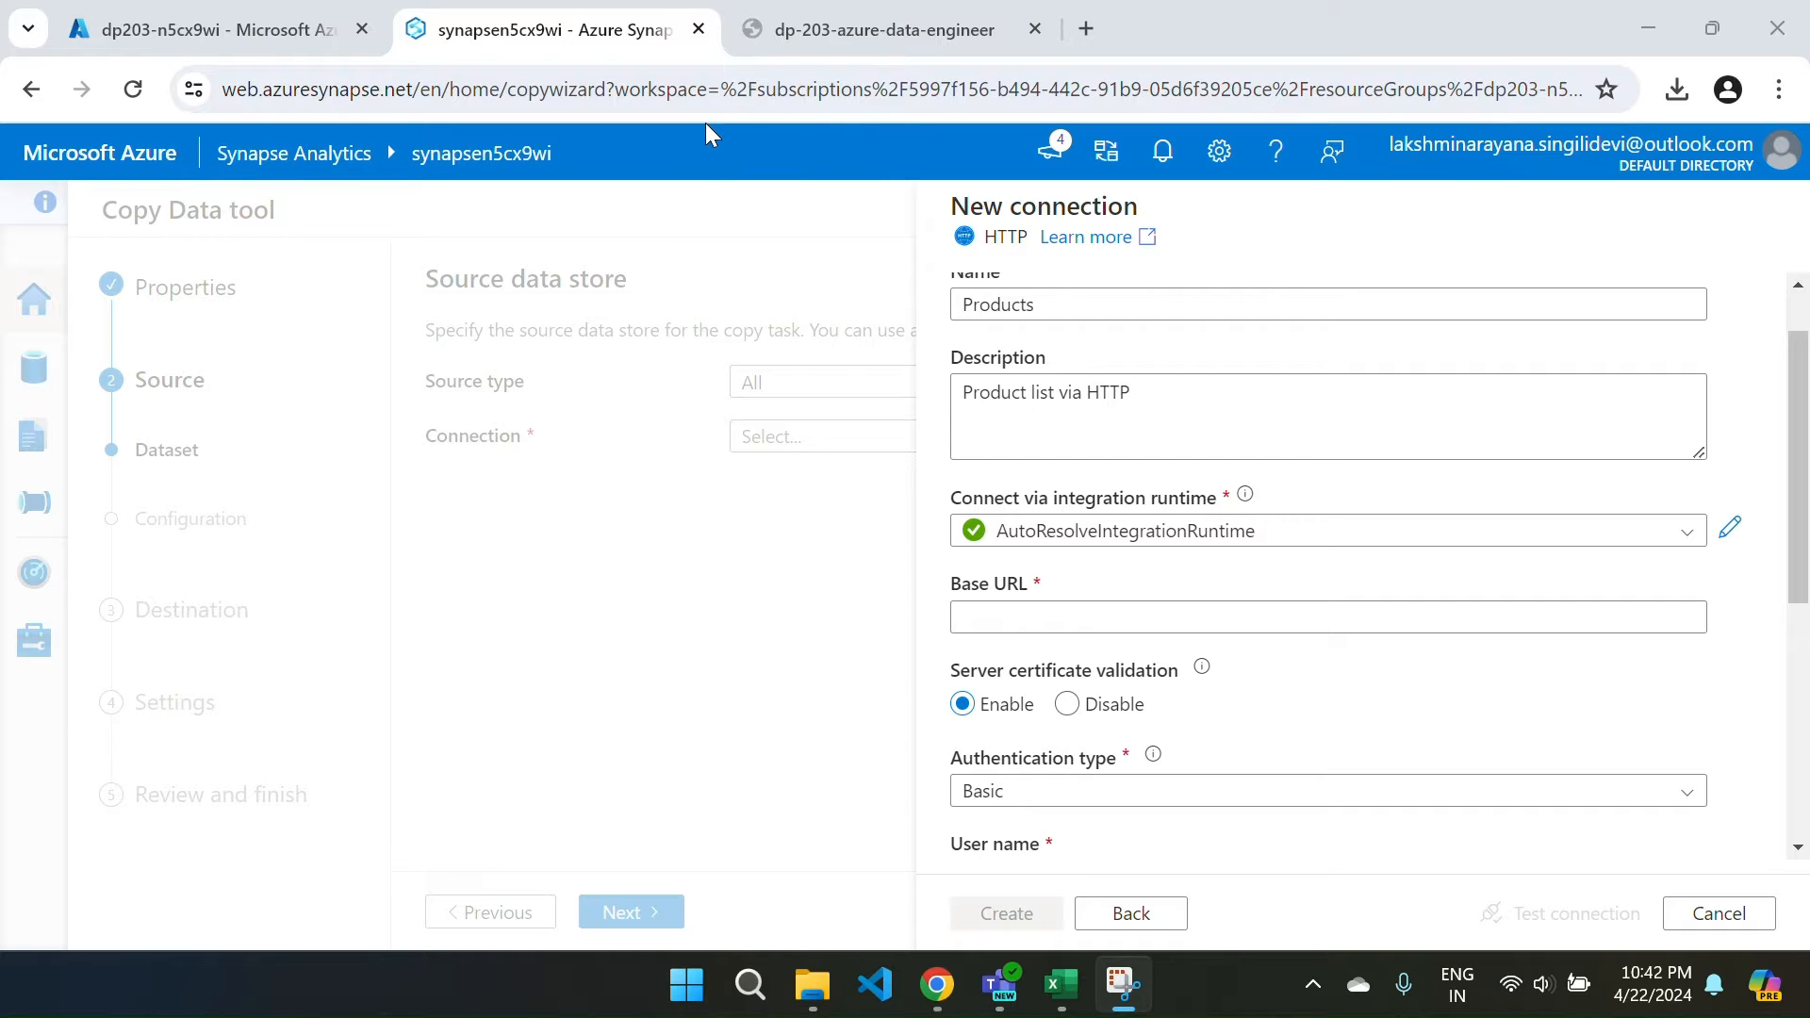
{"action": "left_click", "coordinate": [766, 234]}
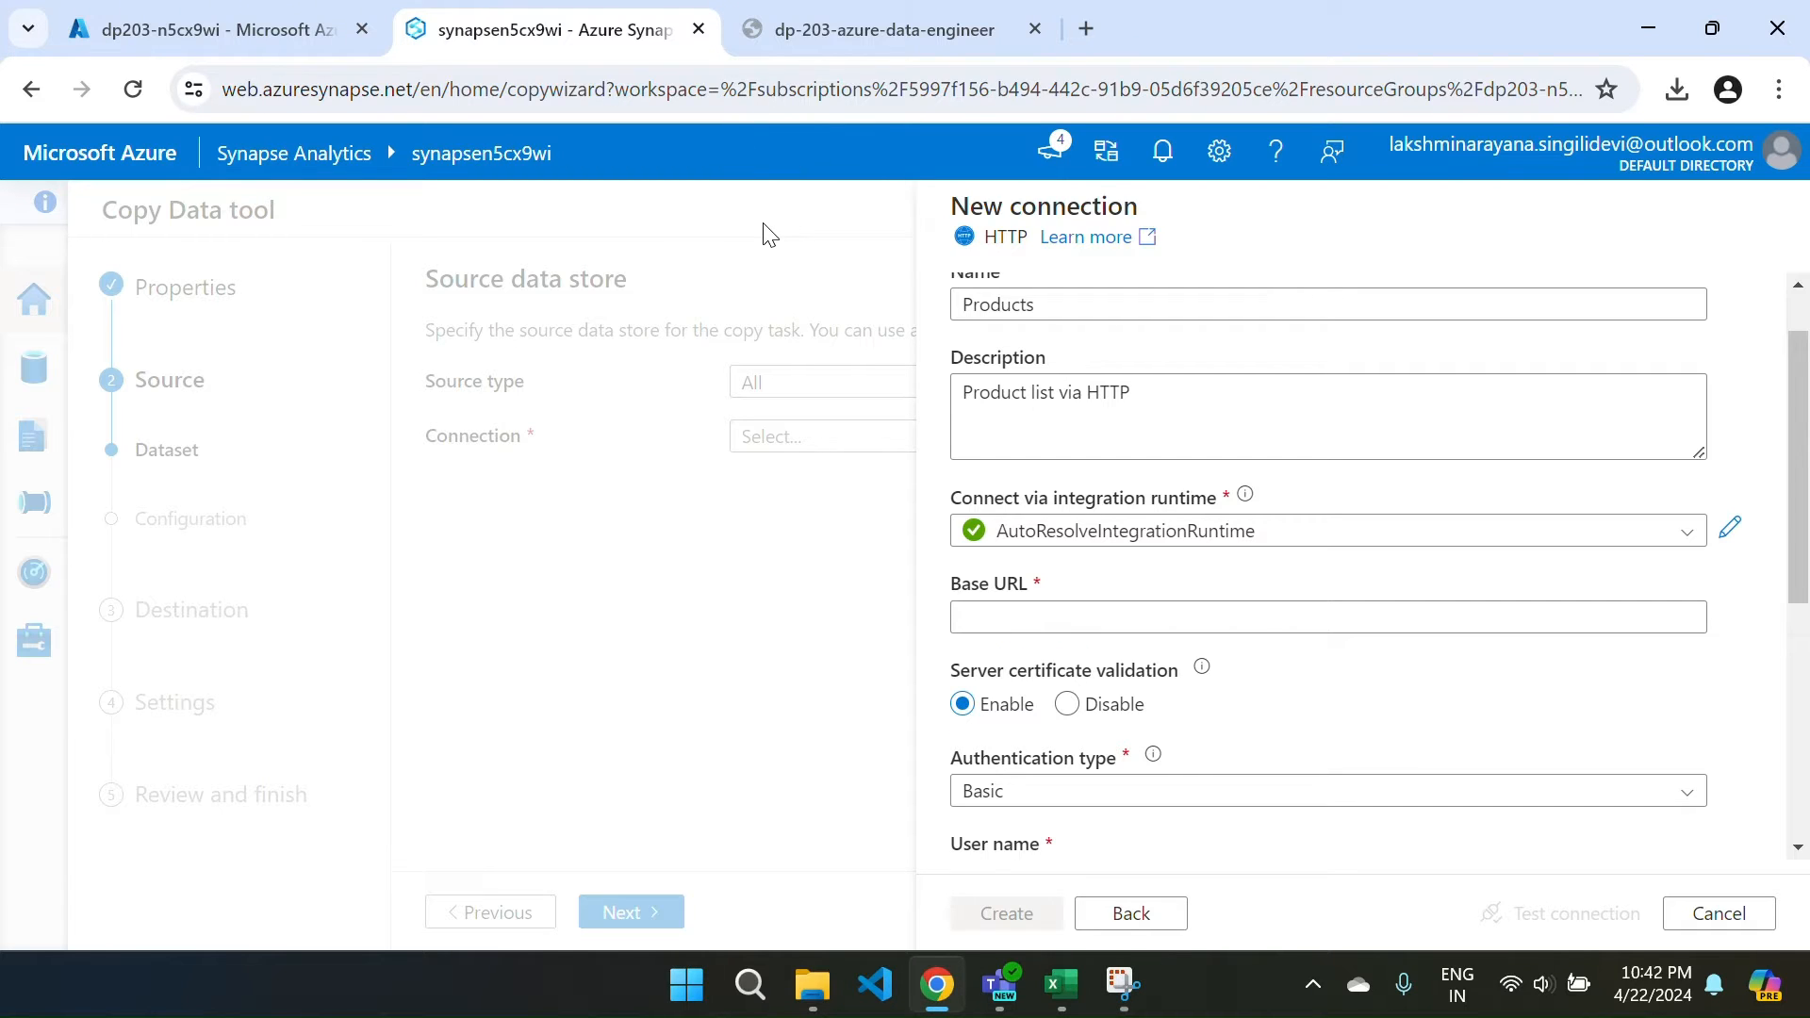
{"action": "key", "text": "ctrl+Tab"}
Copy the products.csv Base URL from the lab's 'Ingest data with a pipeline' instructions.
{"action": "key", "text": "ctrl+Tab"}
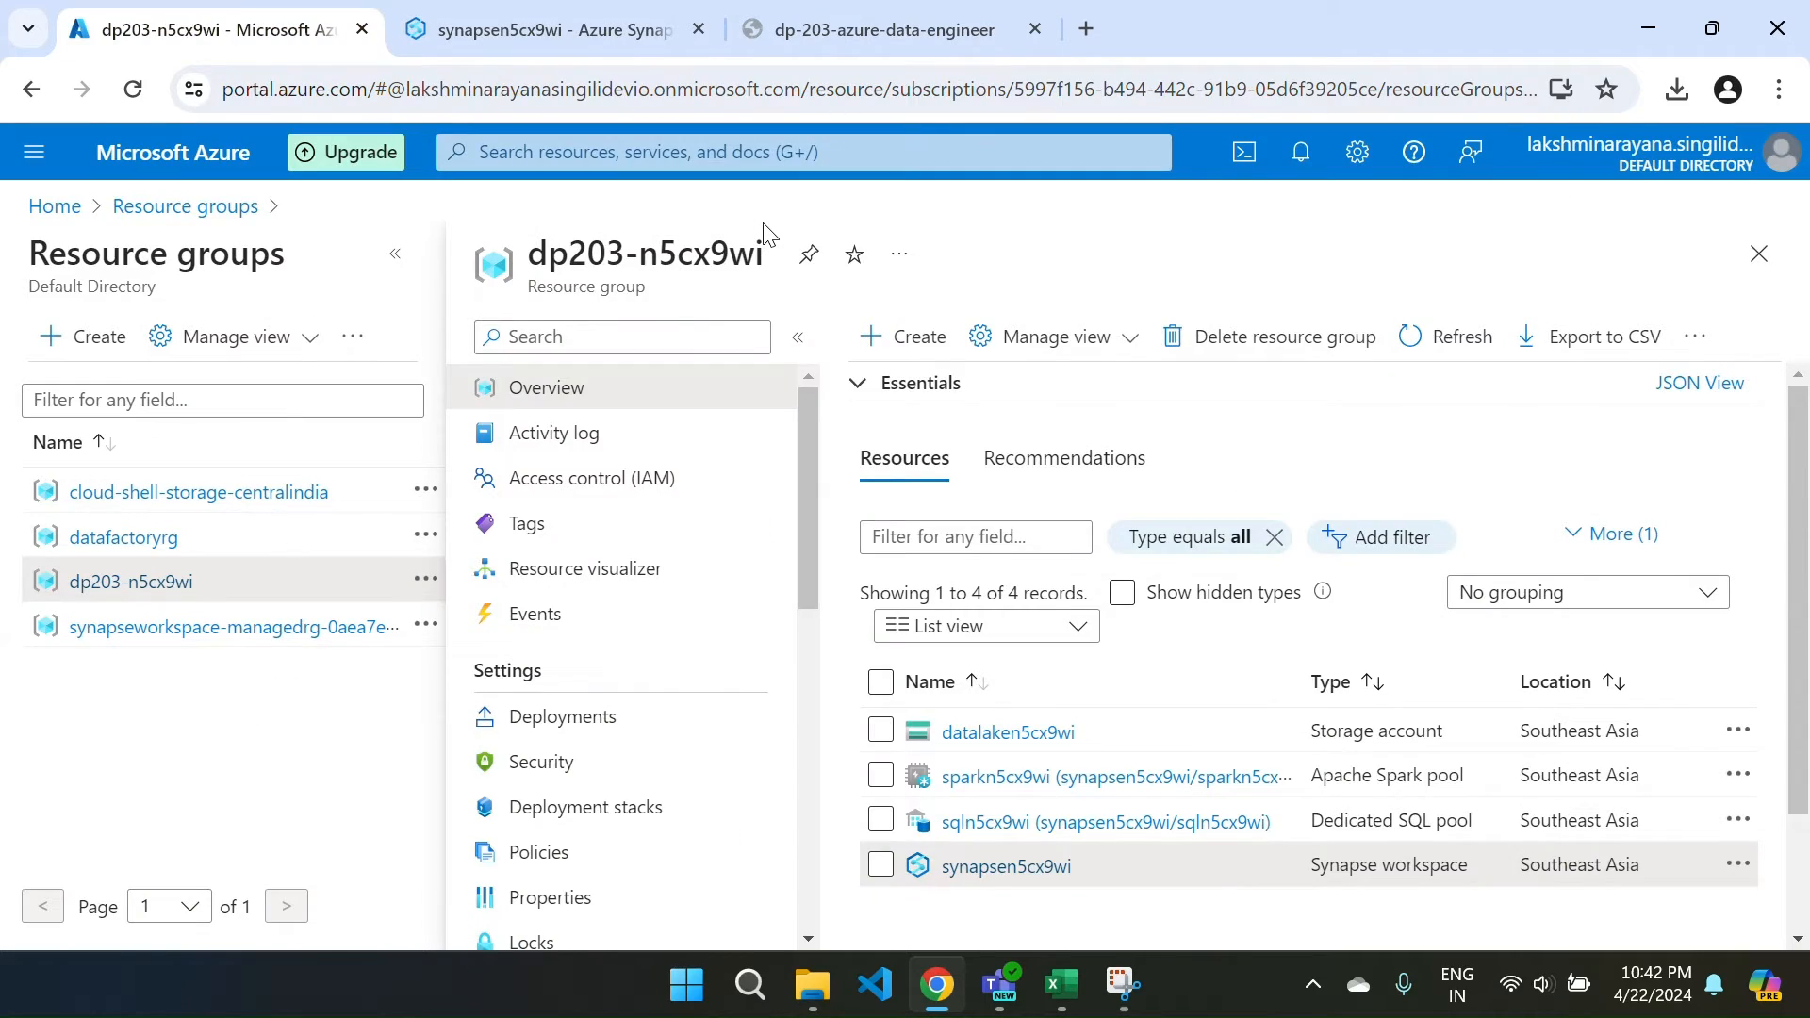
{"action": "key", "text": "ctrl+Tab"}
{"action": "key", "text": "ctrl+Tab"}
{"action": "scroll", "coordinate": [884, 625], "scroll_direction": "down", "scroll_amount": 3}
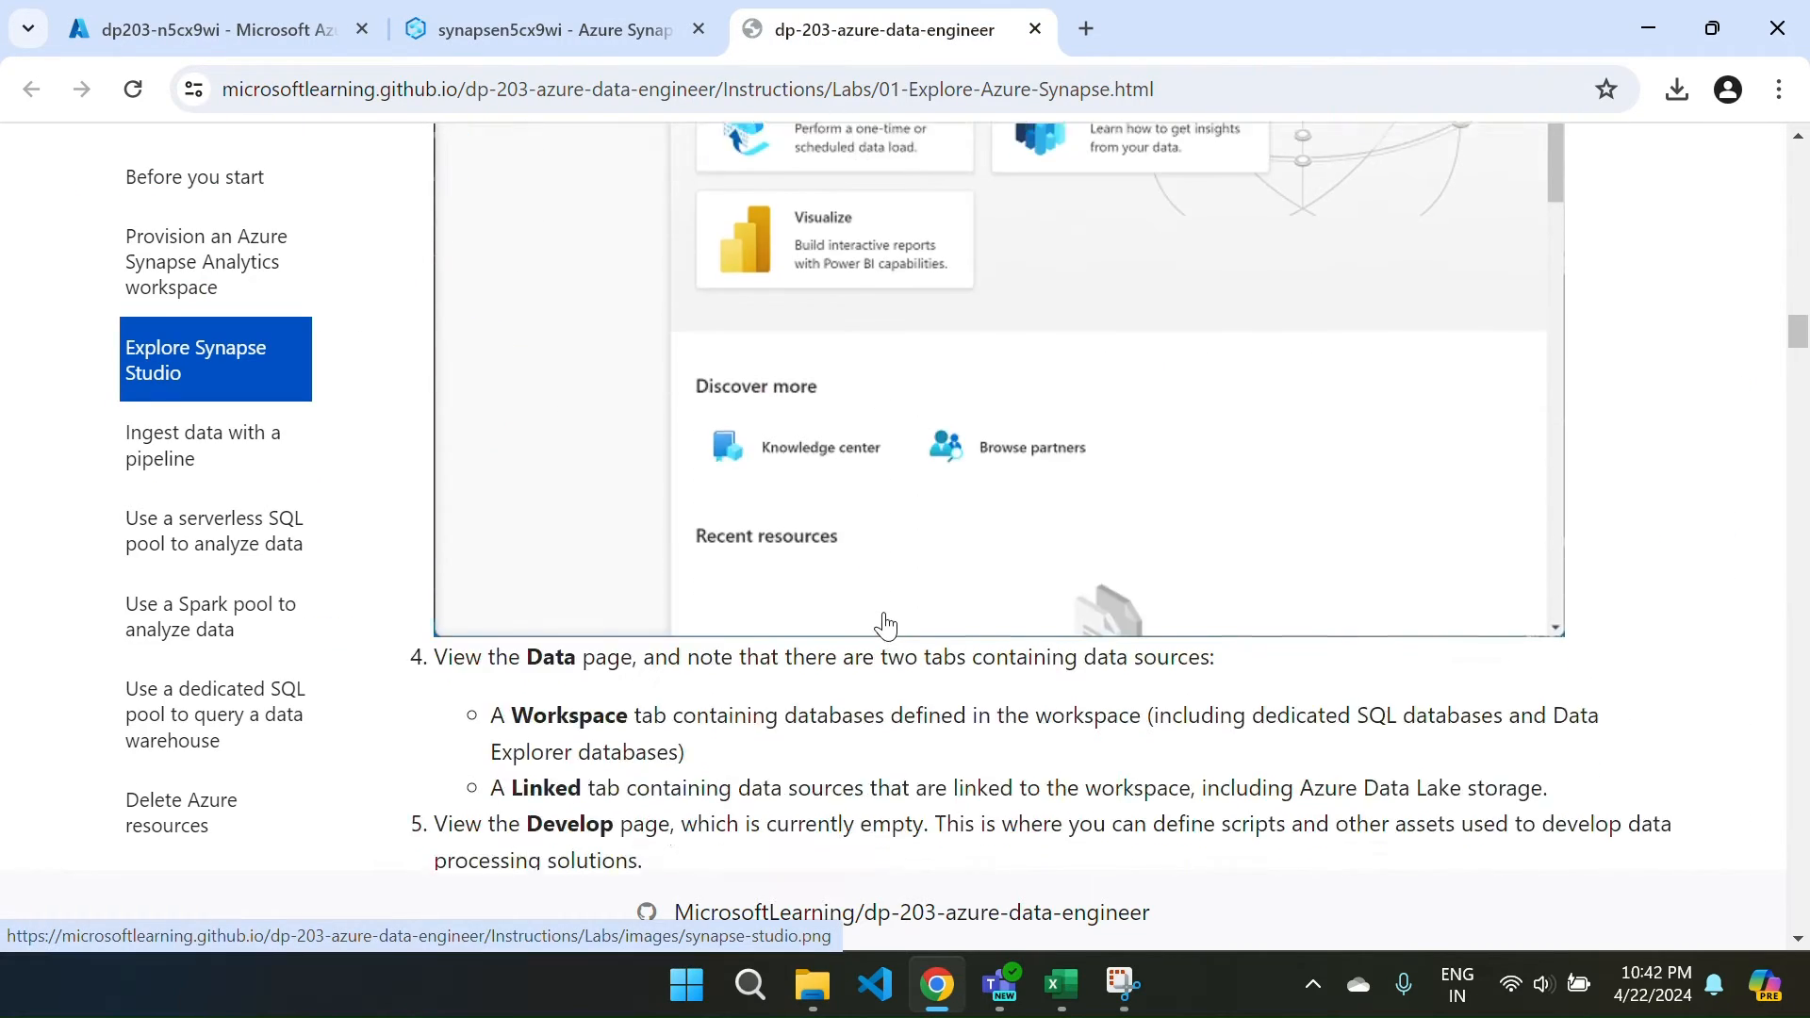
{"action": "scroll", "coordinate": [884, 625], "scroll_direction": "down", "scroll_amount": 15}
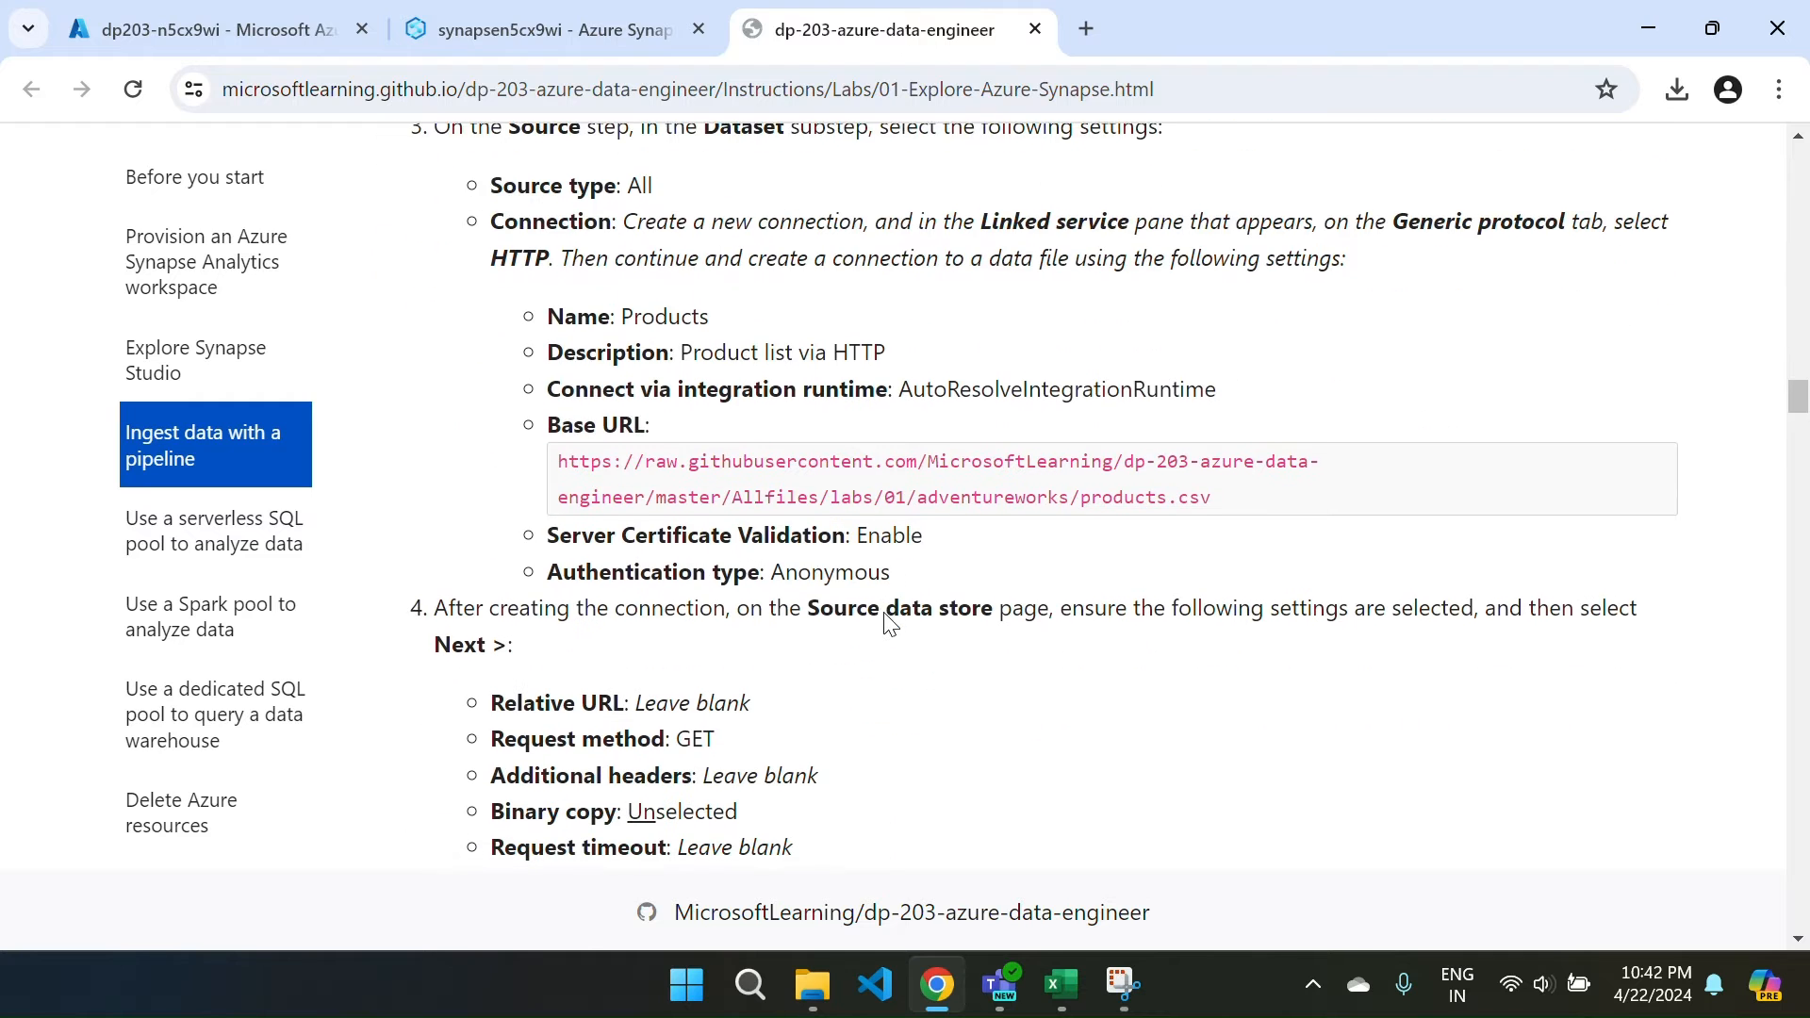
{"action": "left_click_drag", "start_coordinate": [1211, 497], "coordinate": [575, 459]}
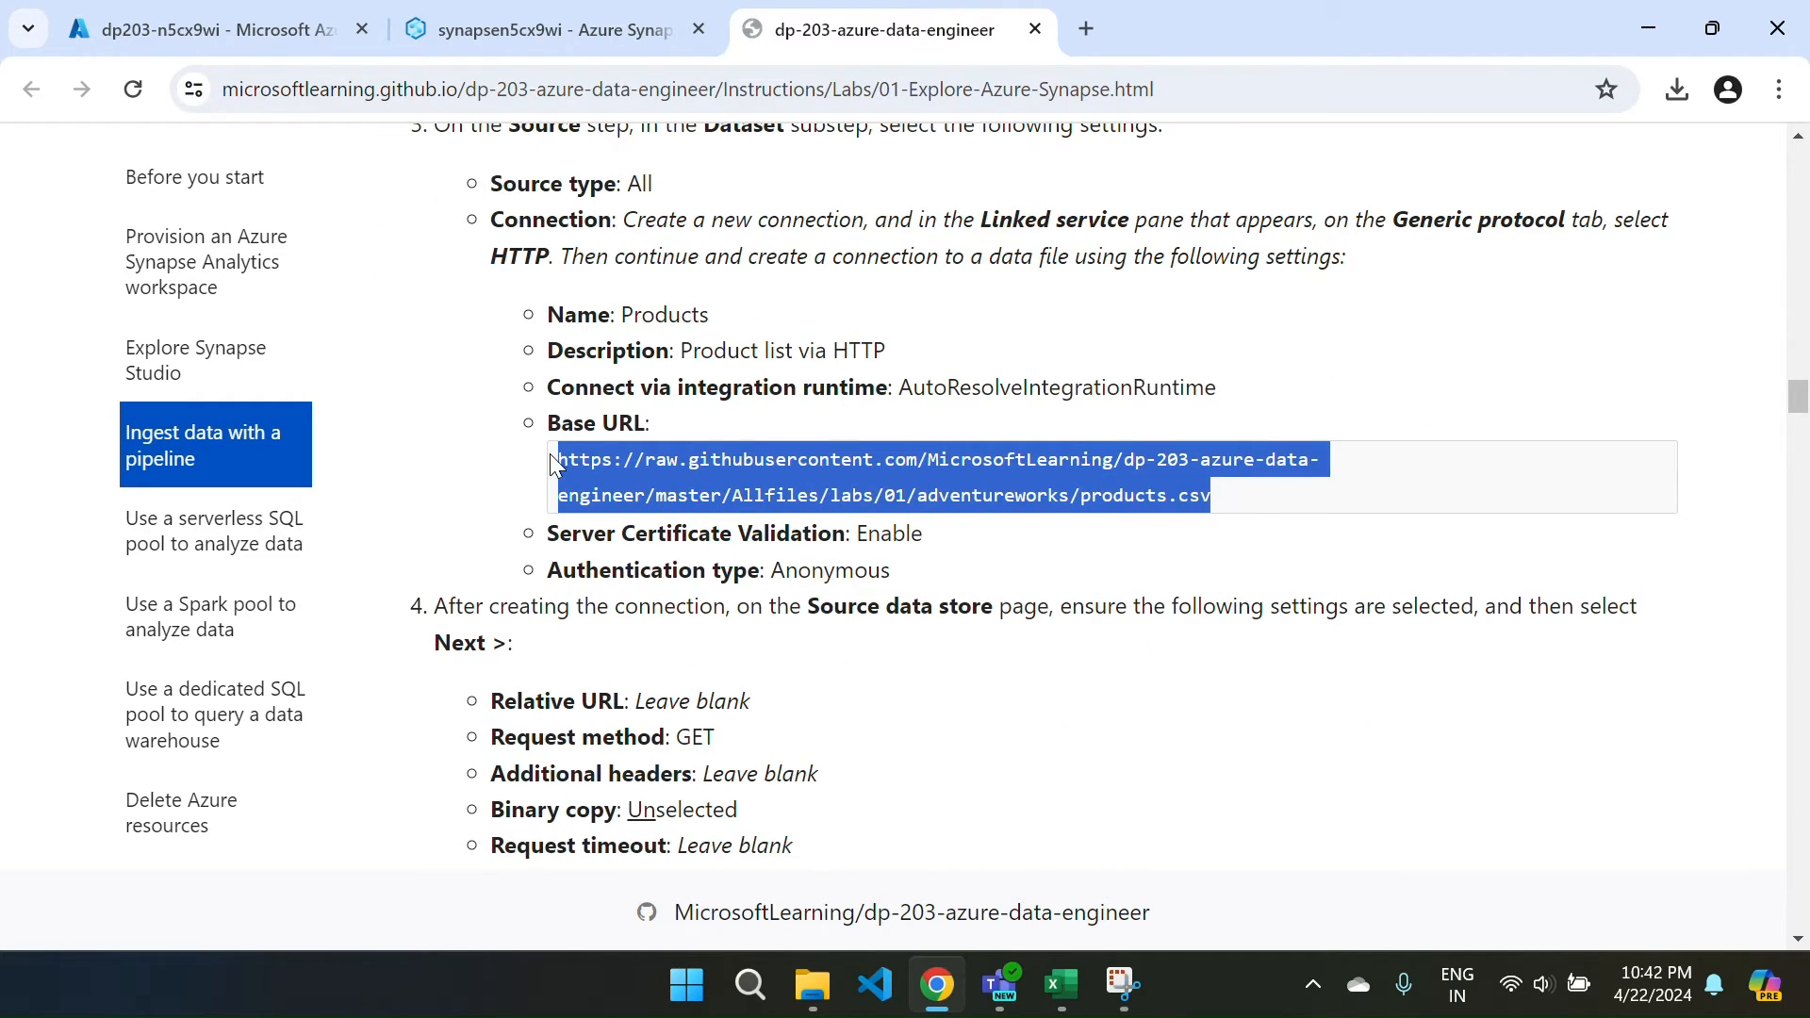
{"action": "key", "text": "ctrl+Tab"}
{"action": "key", "text": "ctrl+Tab"}
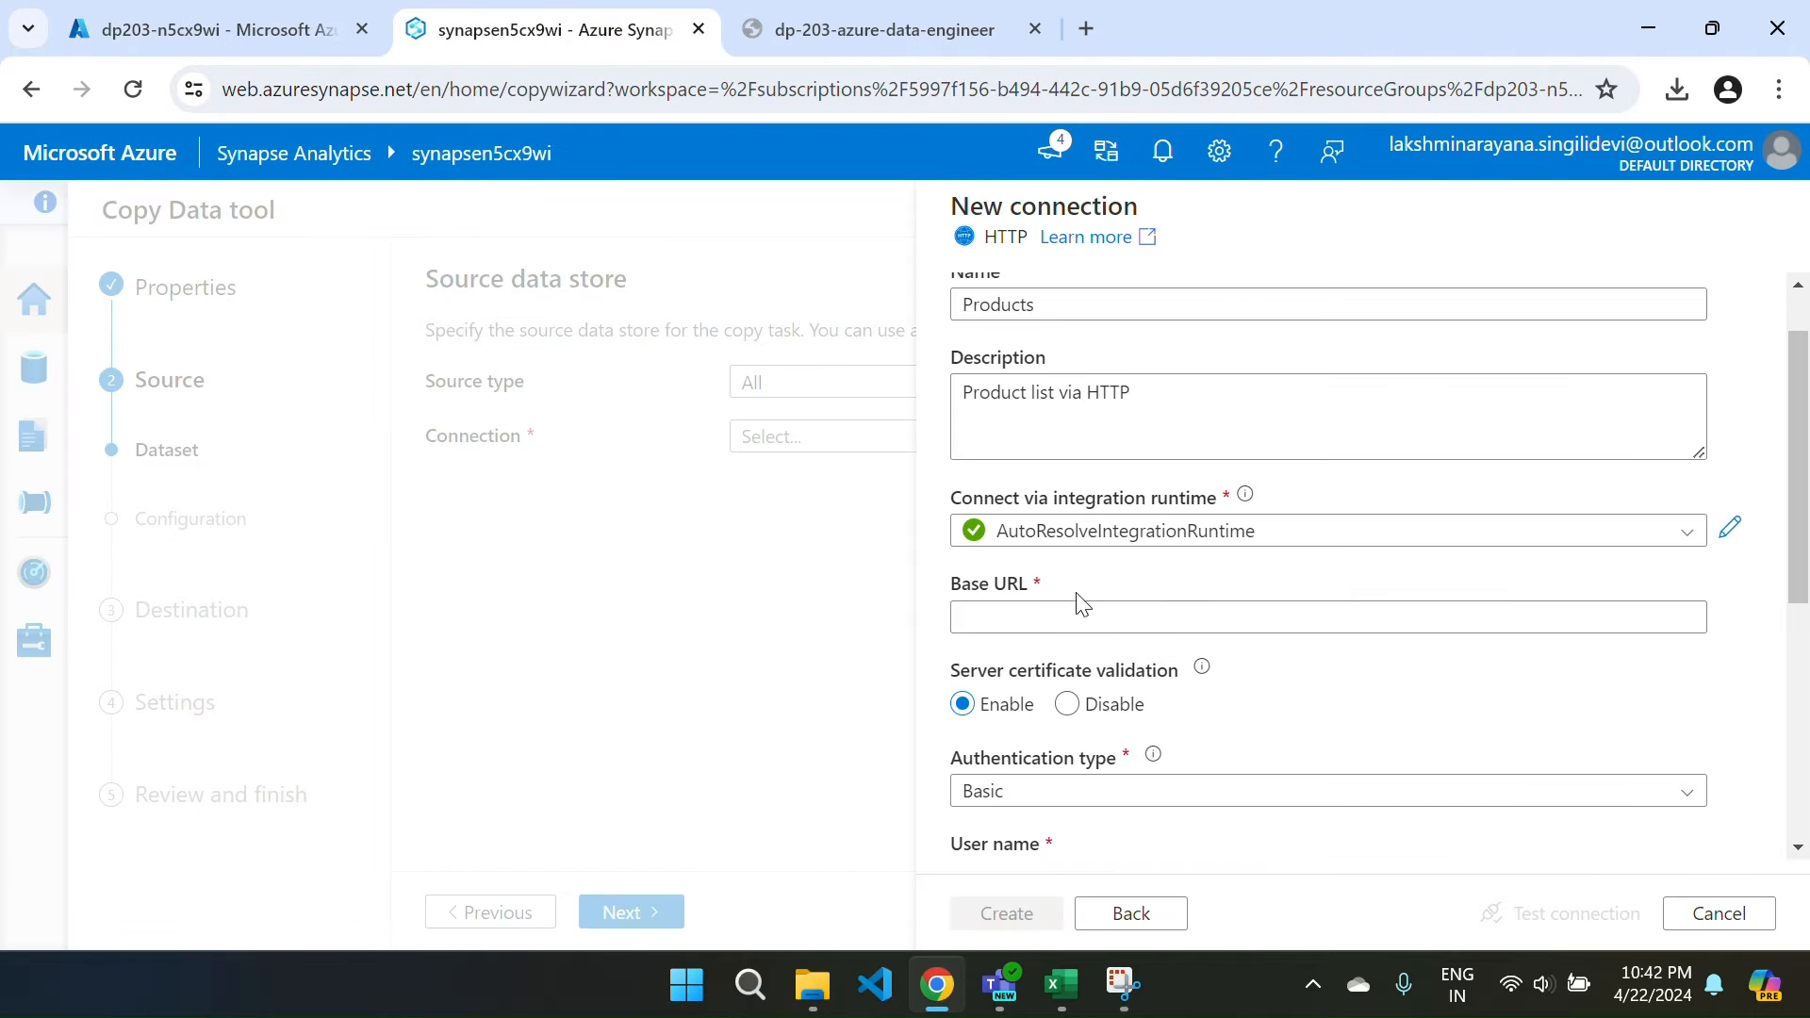
Paste the products.csv URL as Base URL and set authentication type to Anonymous.
{"action": "left_click", "coordinate": [1034, 611]}
{"action": "right_click", "coordinate": [1034, 611]}
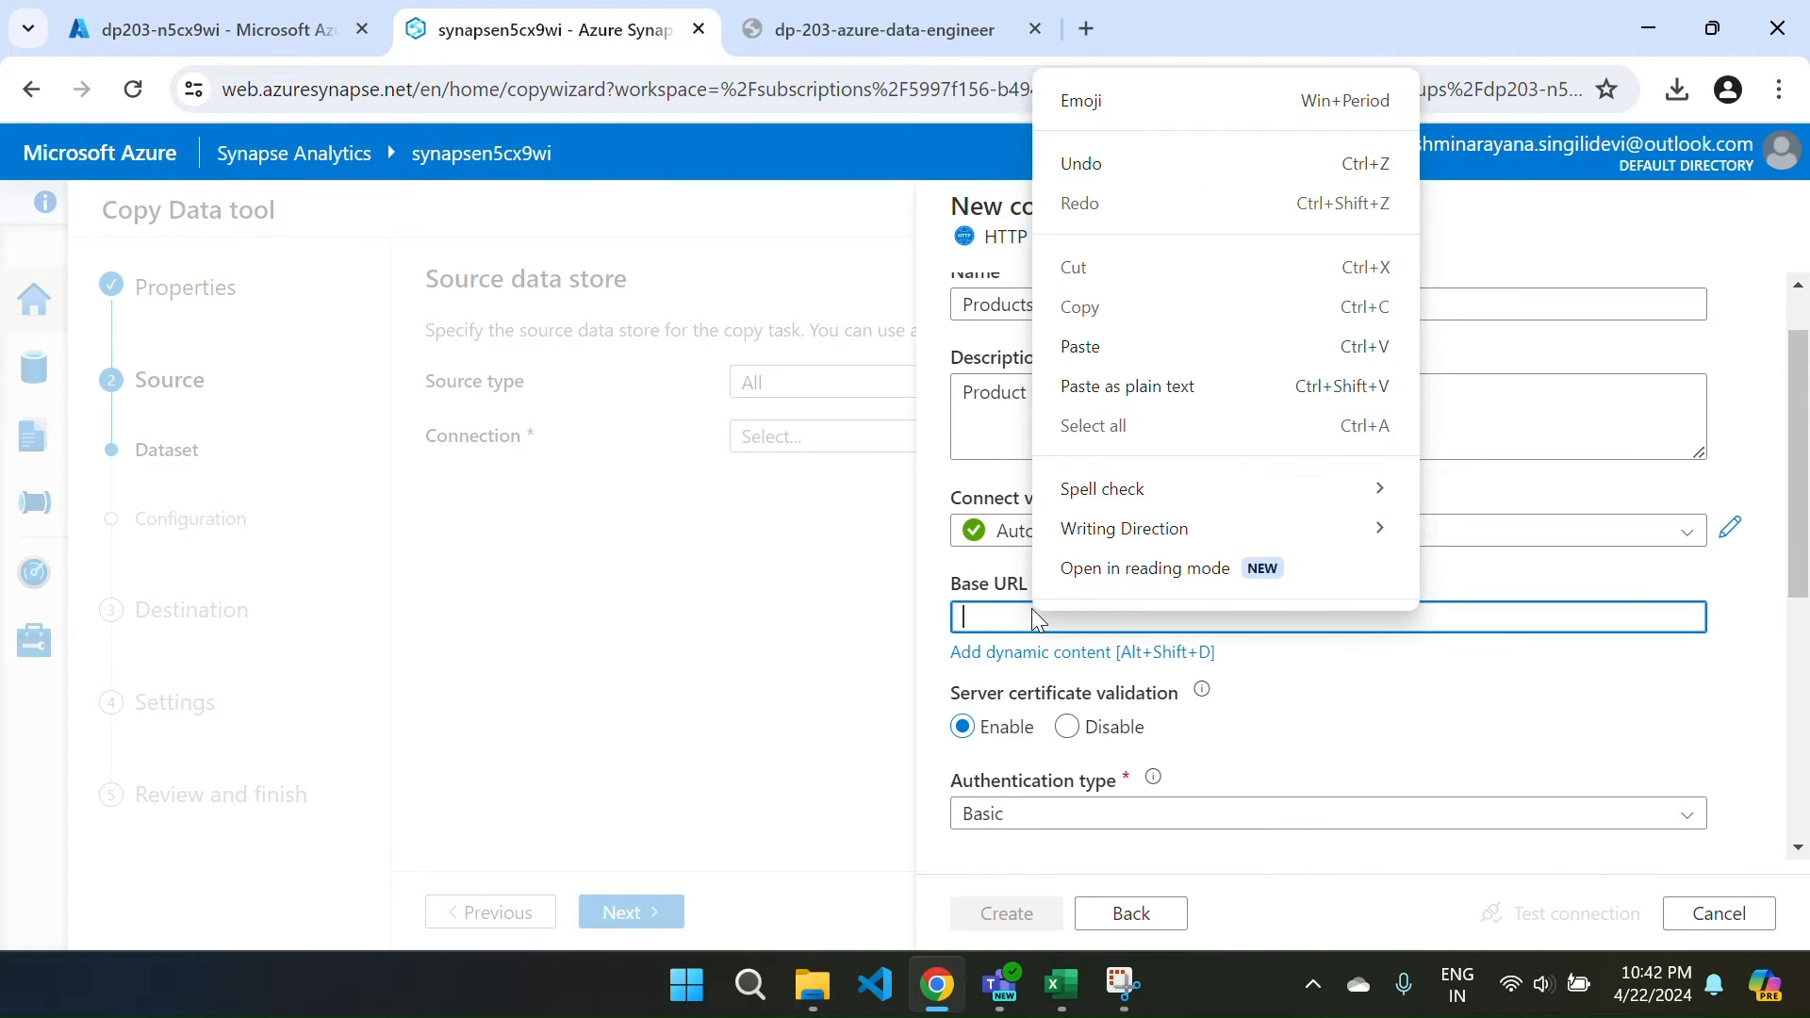
{"action": "left_click", "coordinate": [1077, 346]}
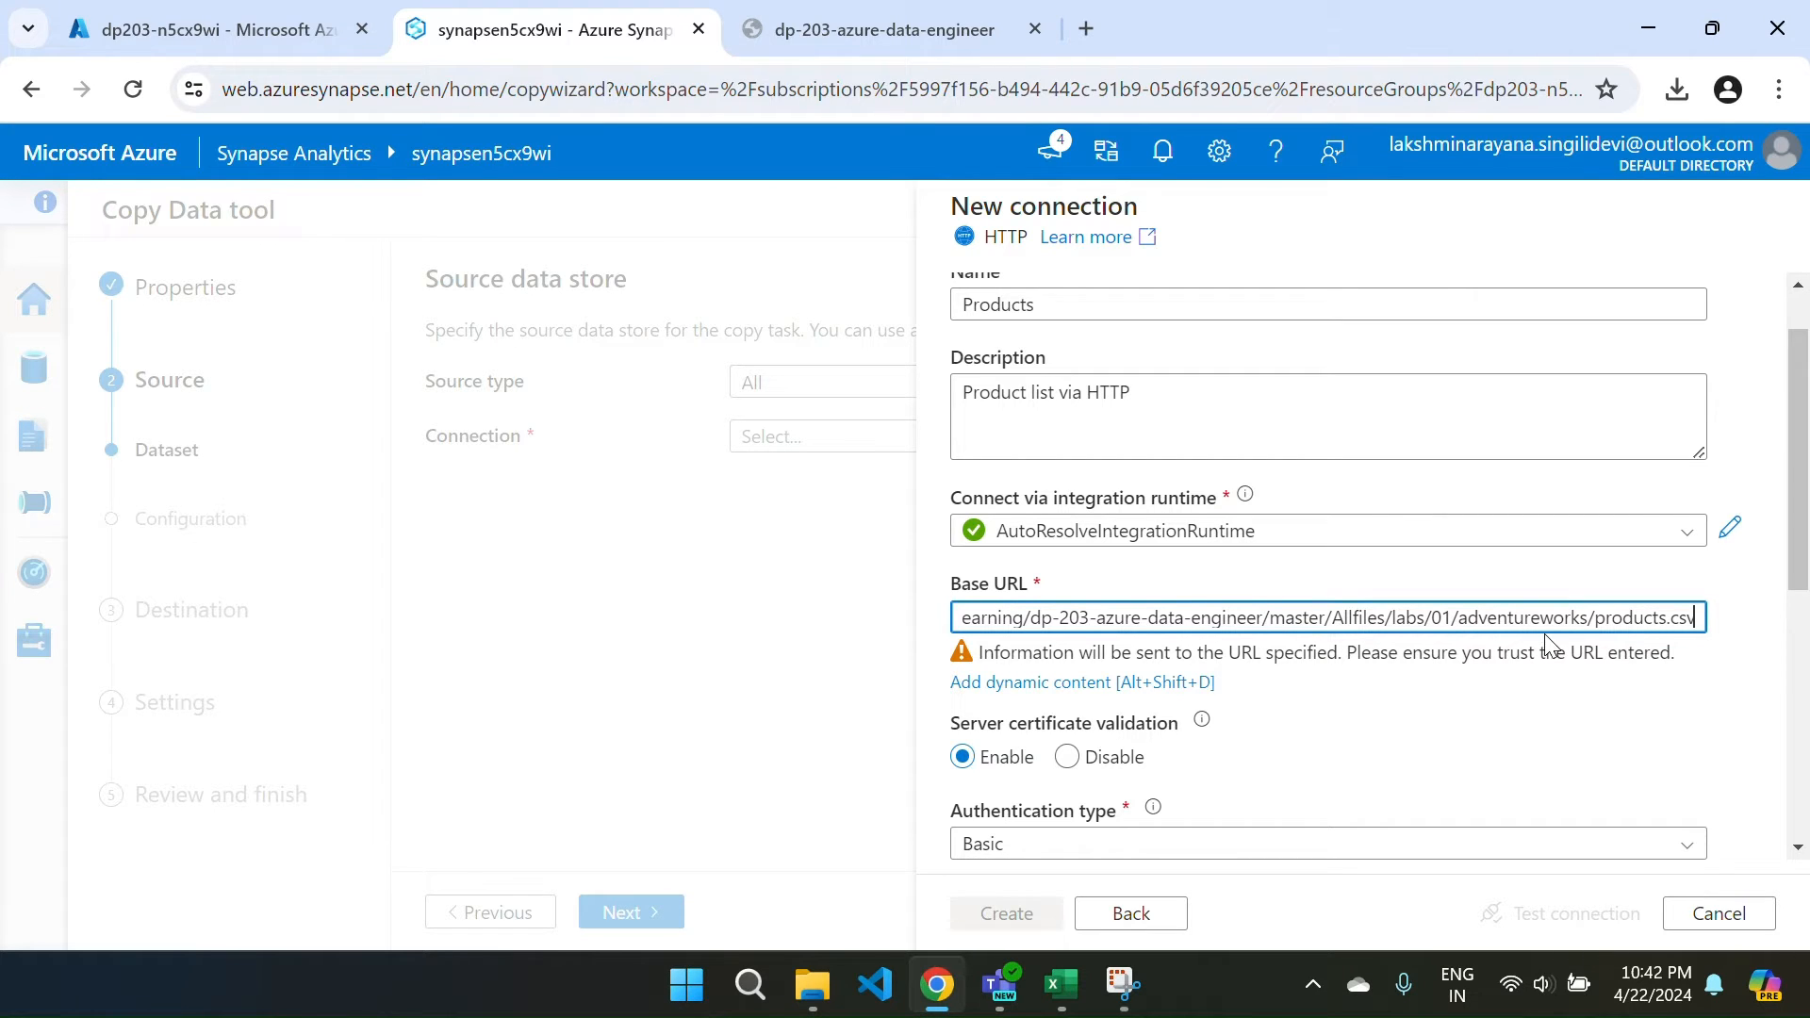
{"action": "scroll", "coordinate": [1547, 641], "scroll_direction": "down", "scroll_amount": 2}
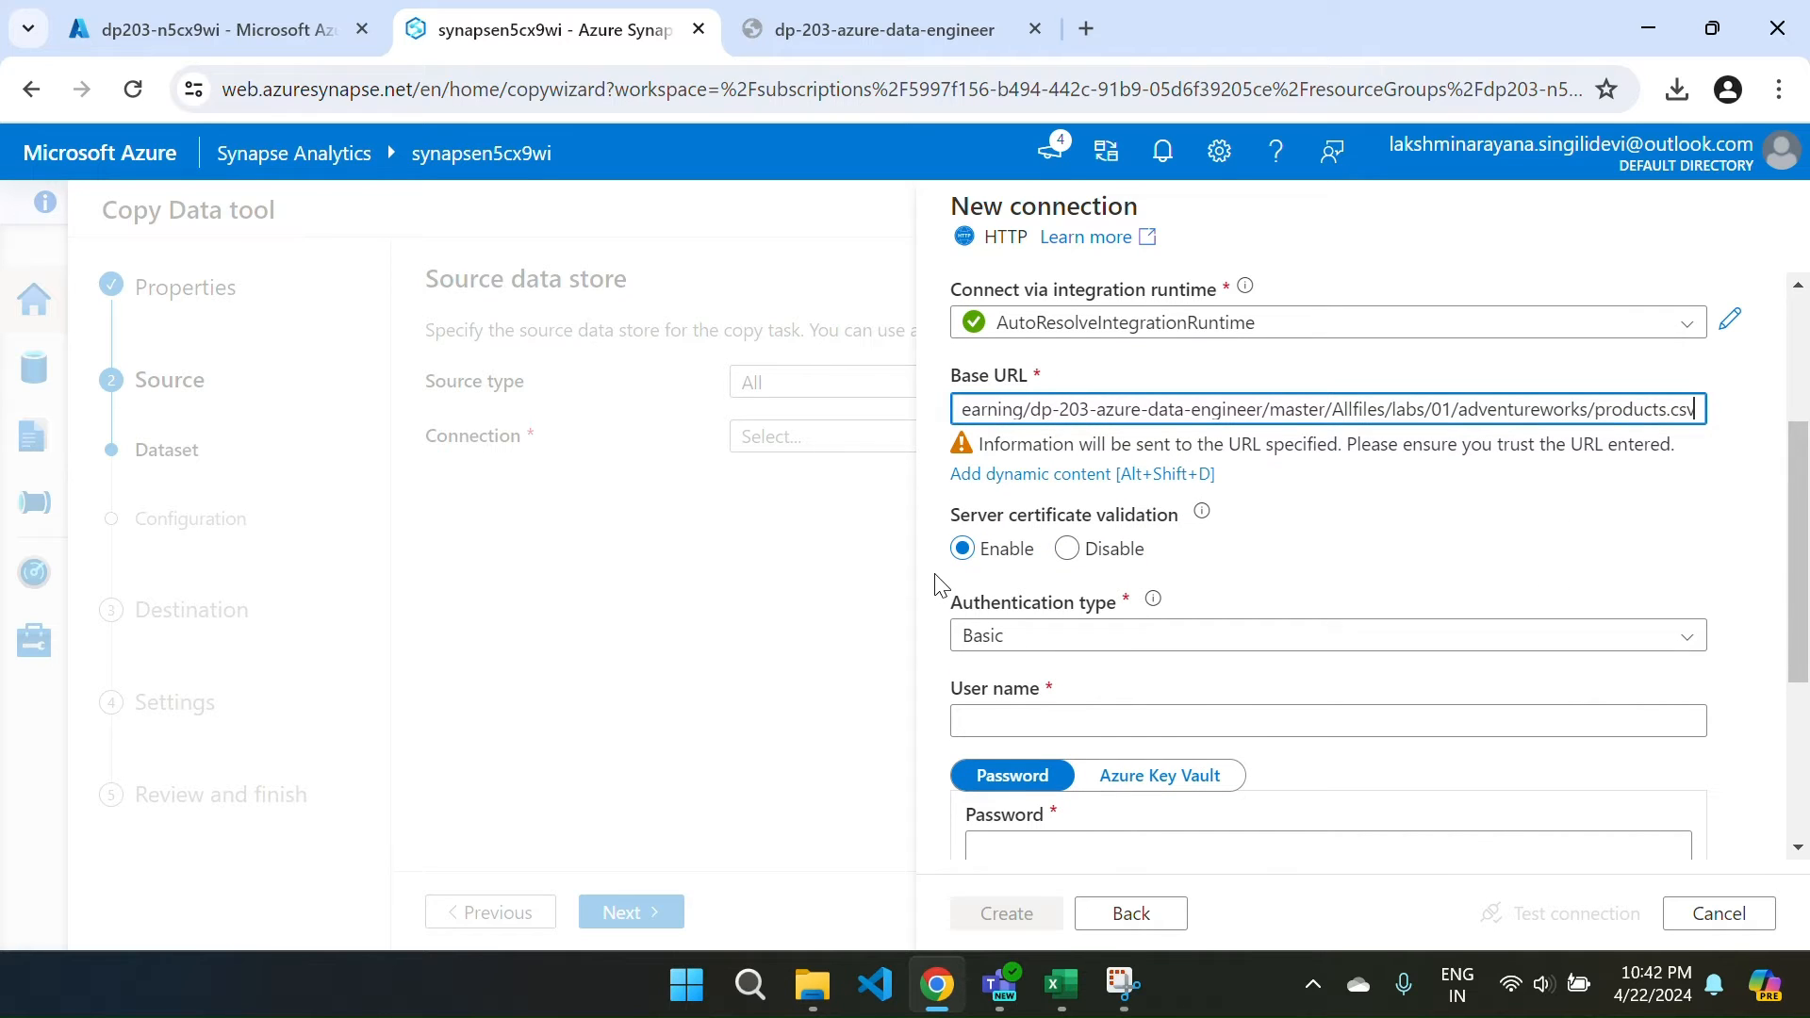
{"action": "left_click", "coordinate": [1037, 636]}
{"action": "left_click", "coordinate": [1117, 622]}
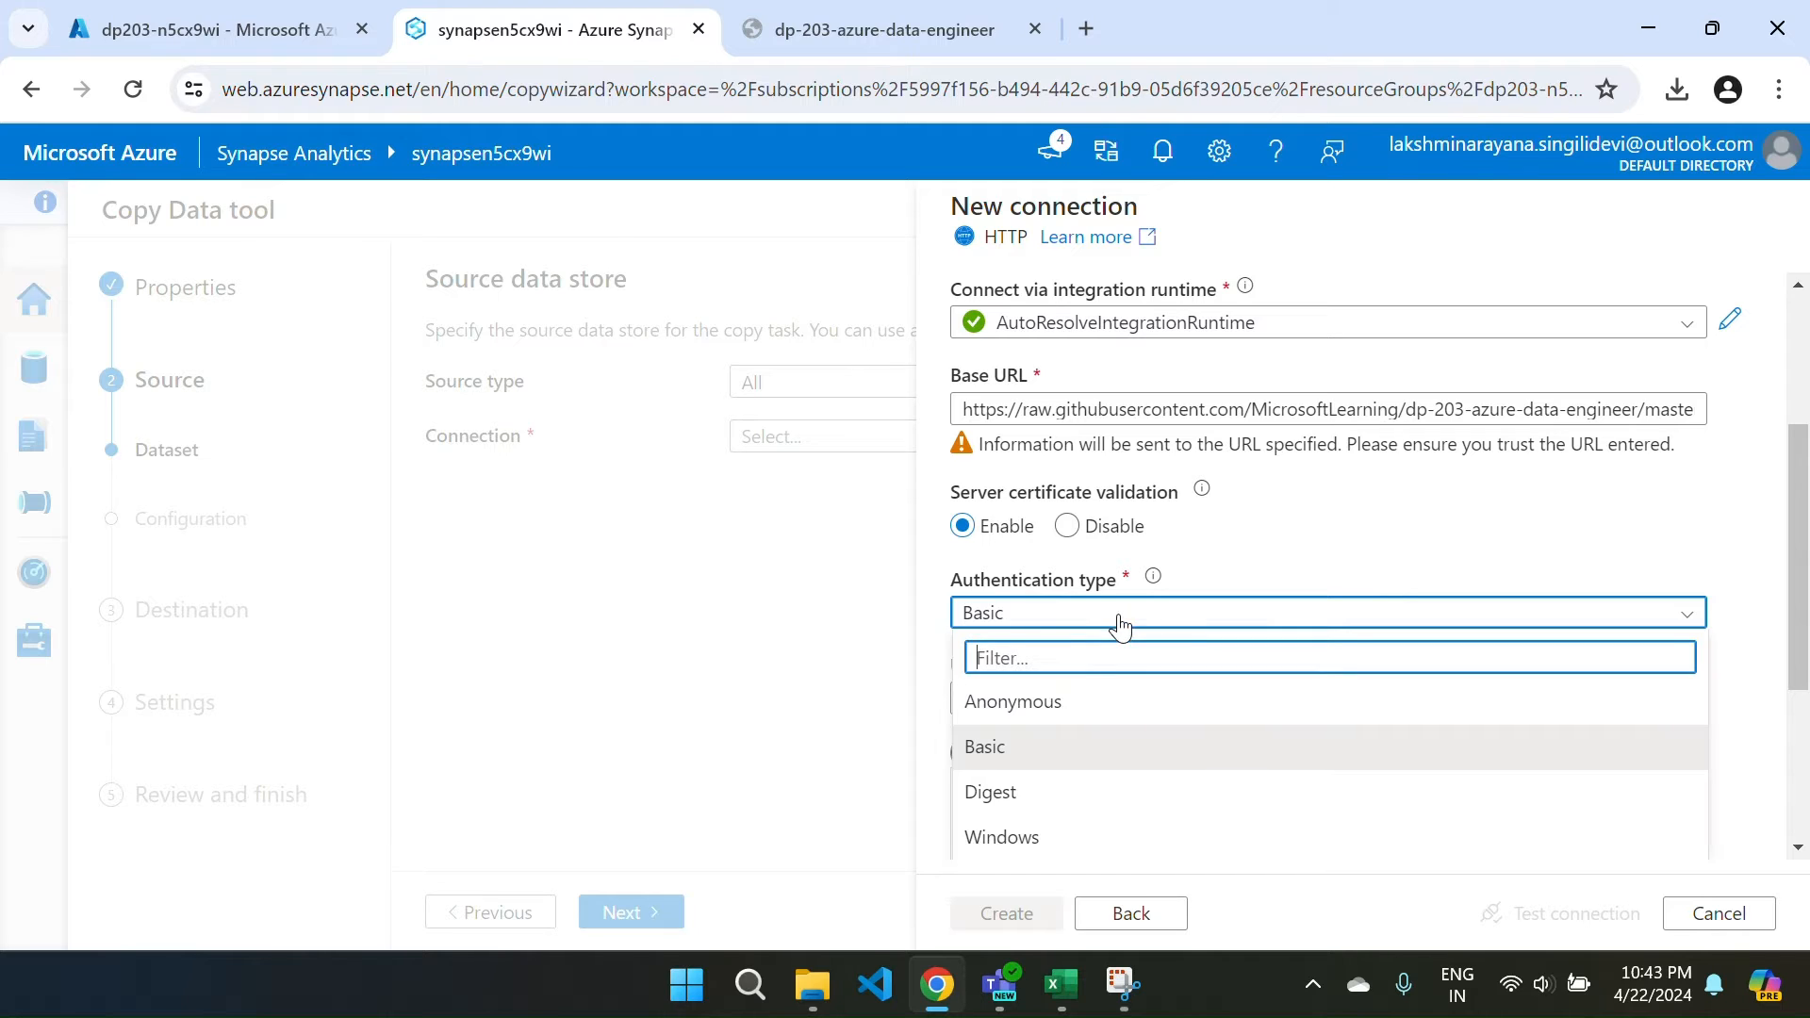
{"action": "left_click", "coordinate": [1076, 705]}
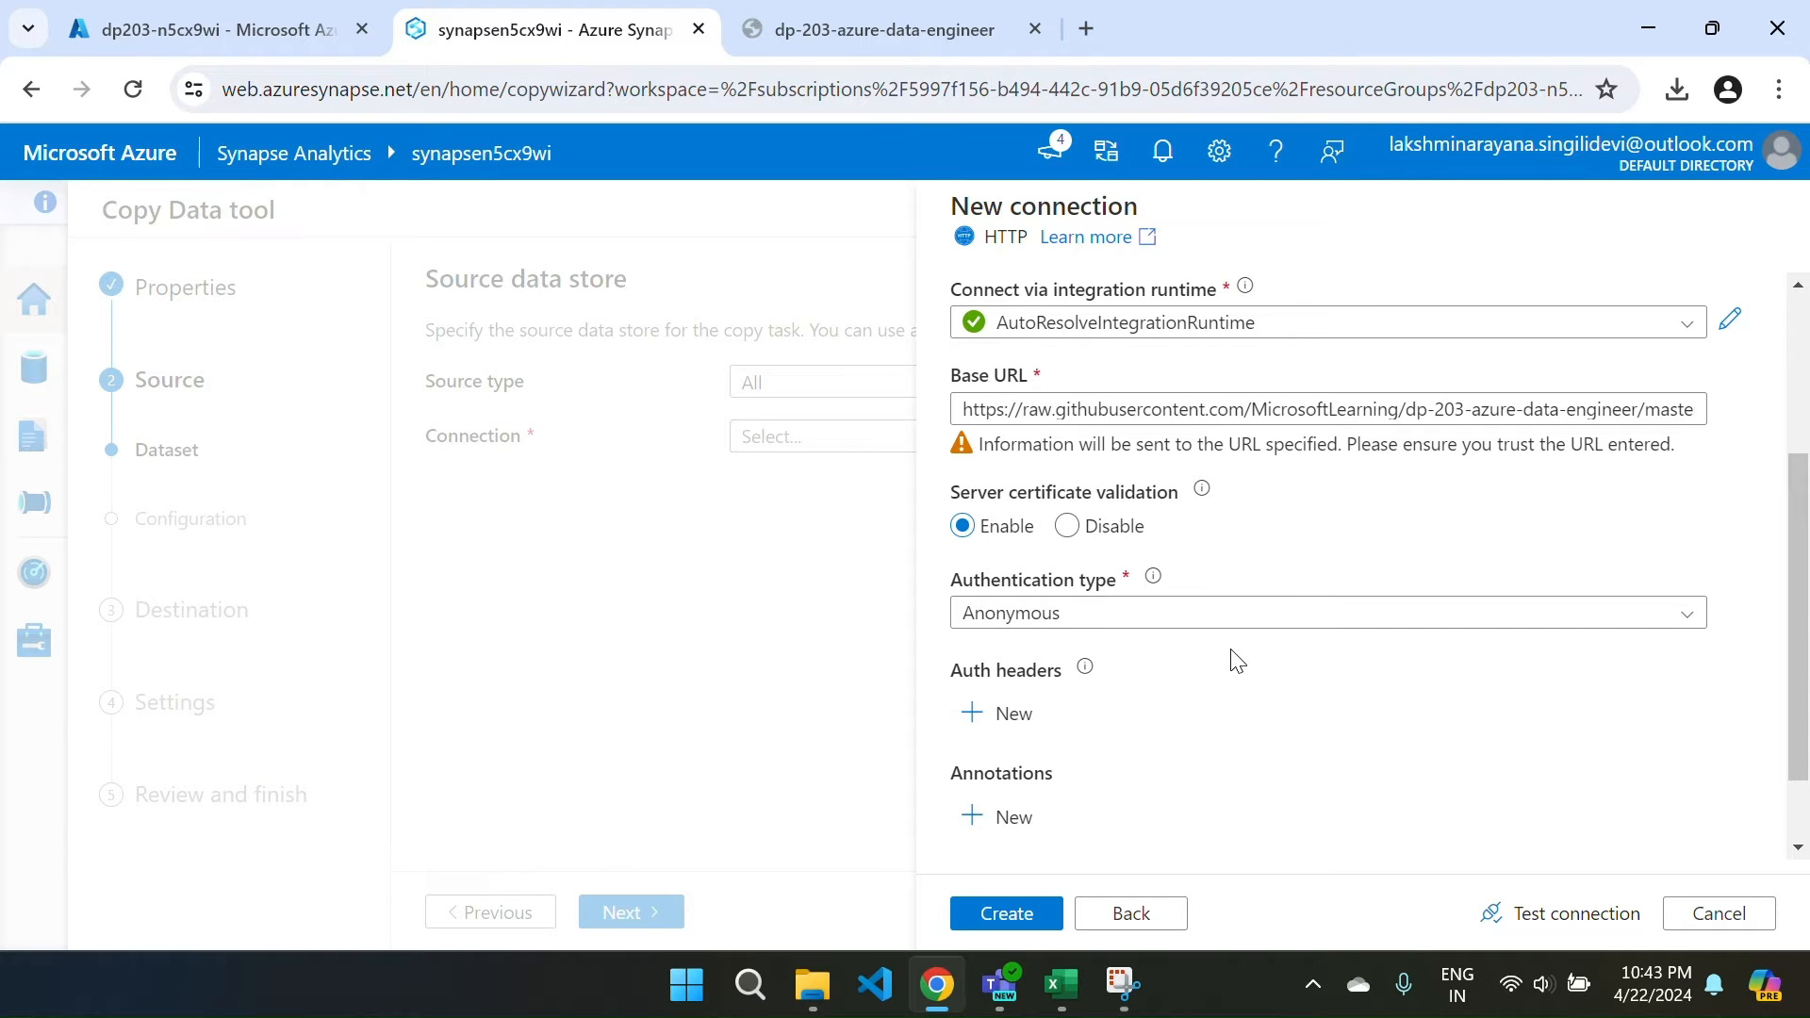
Test the connection and create the Products HTTP linked service.
{"action": "scroll", "coordinate": [1238, 662], "scroll_direction": "down", "scroll_amount": 1}
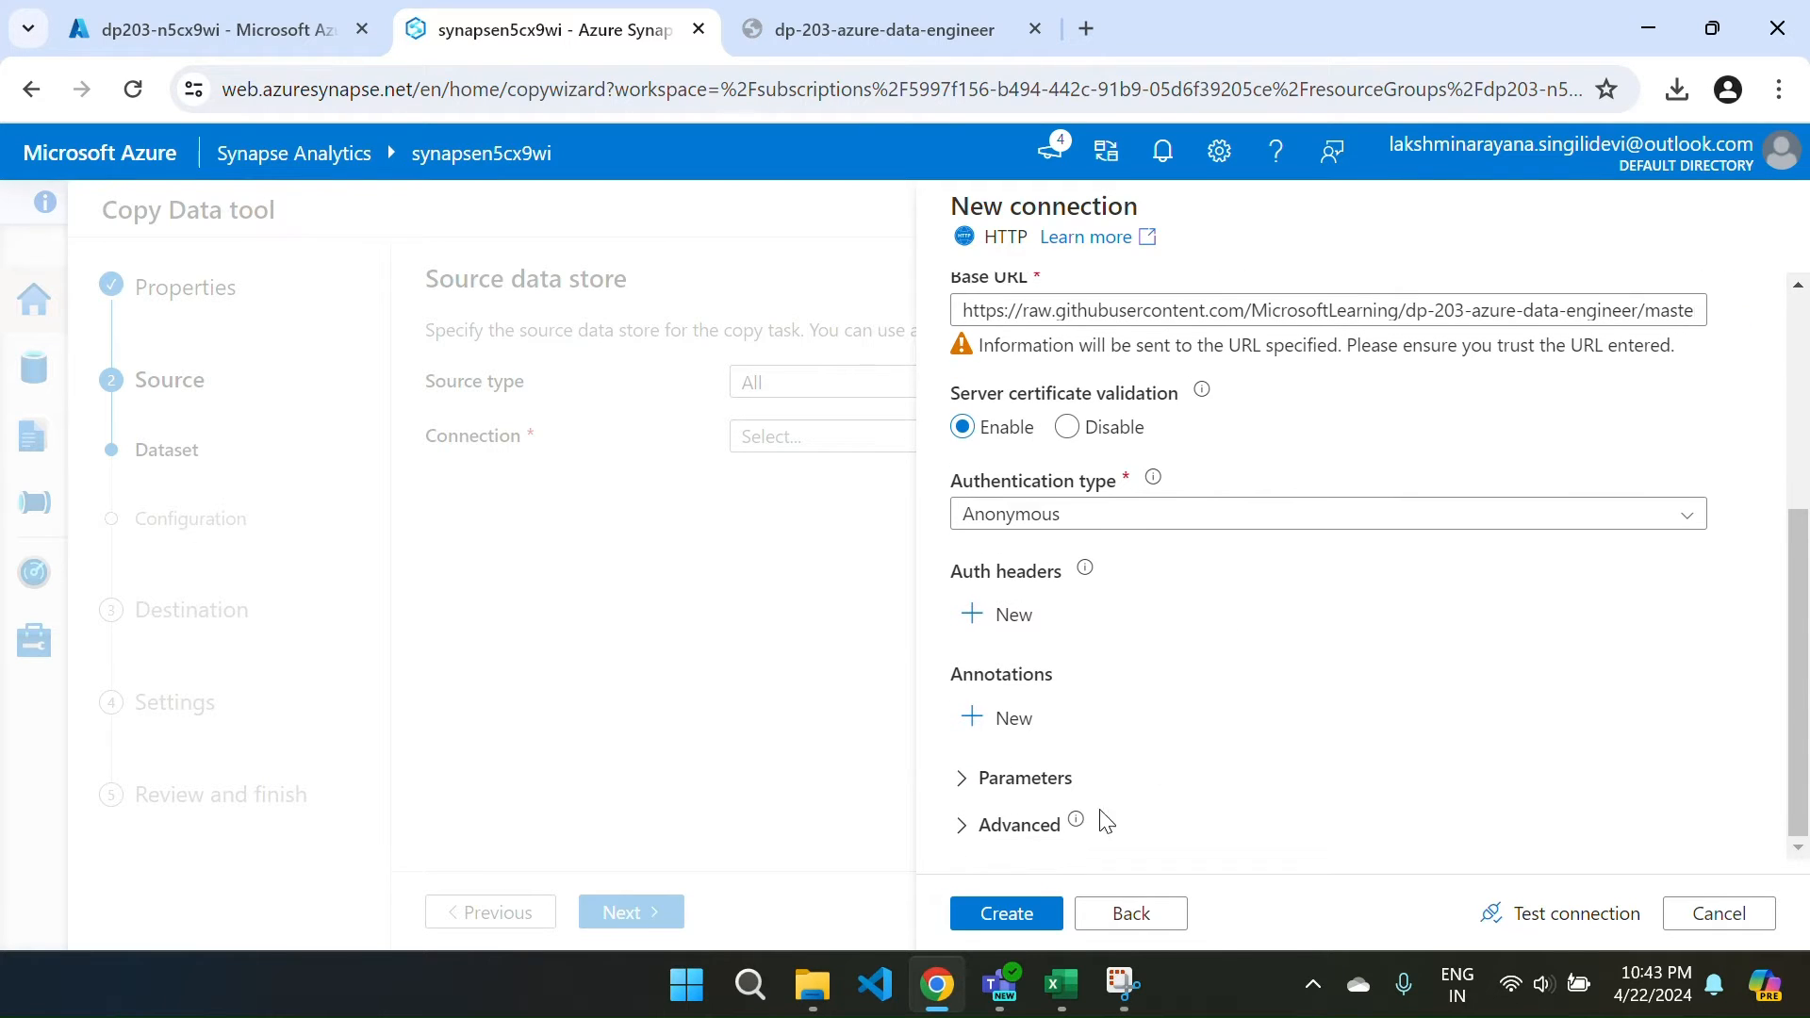
{"action": "left_click", "coordinate": [1521, 916]}
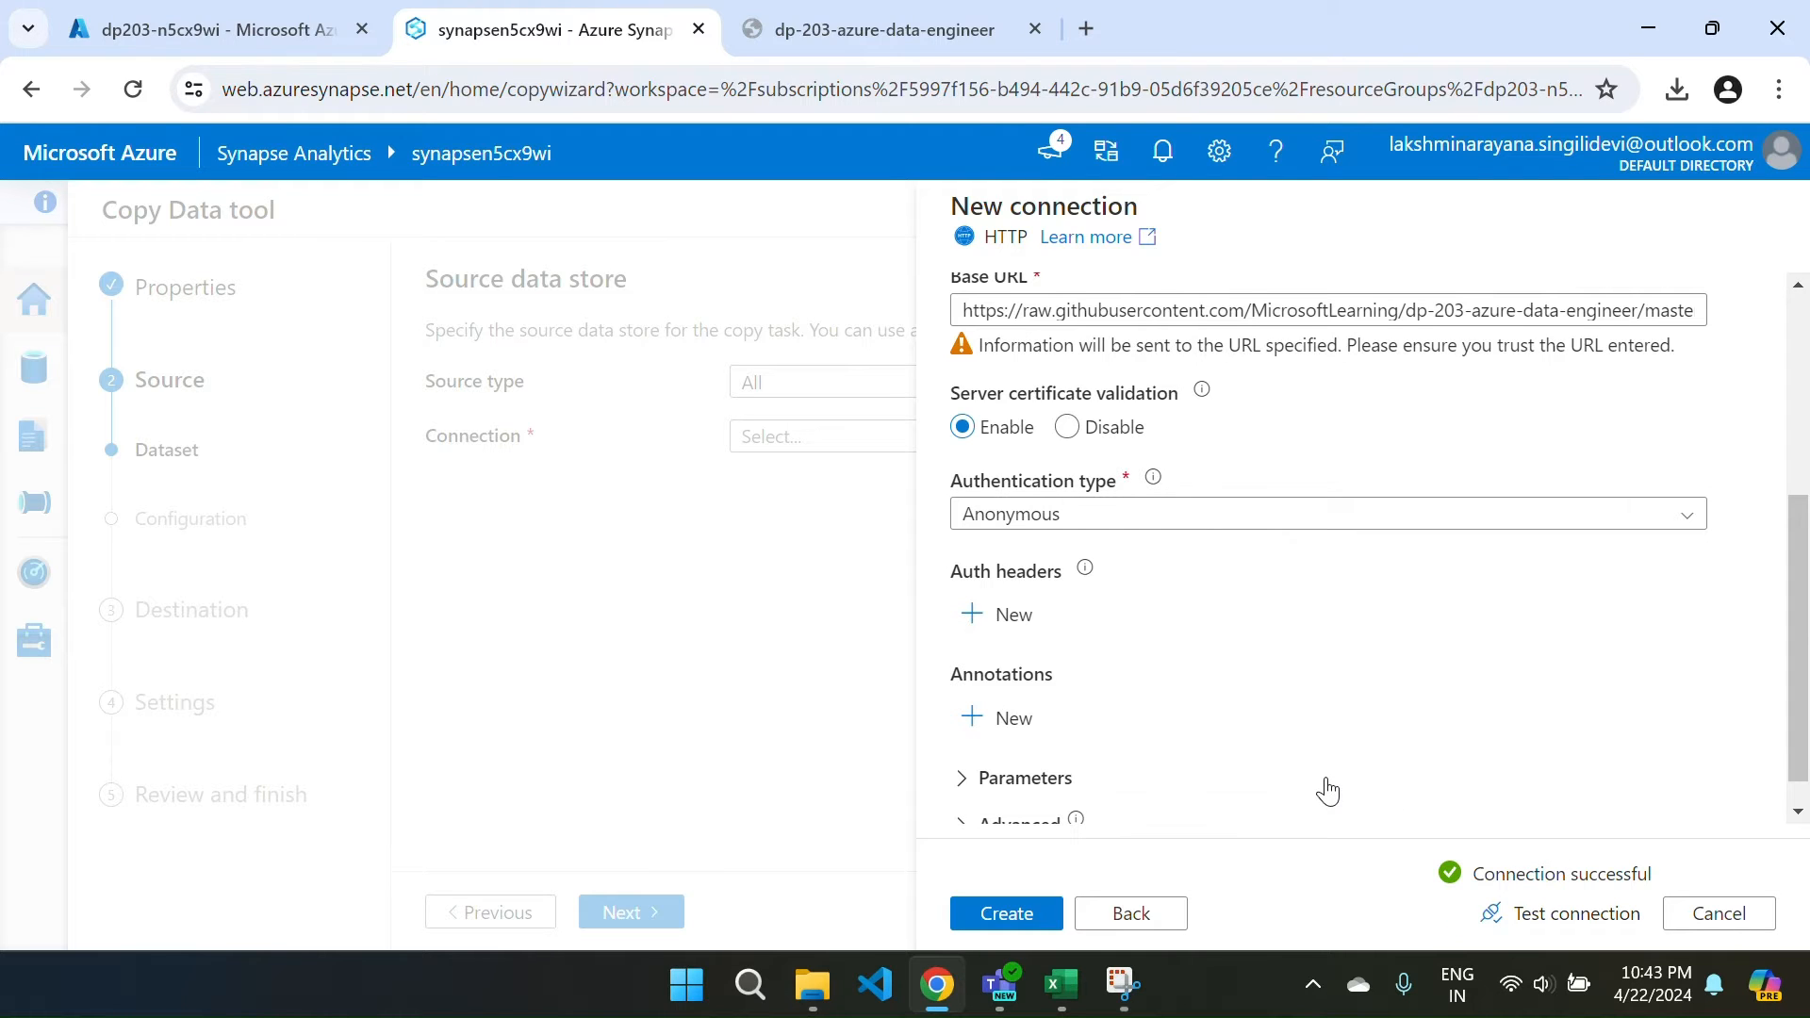
{"action": "scroll", "coordinate": [1327, 792], "scroll_direction": "down", "scroll_amount": 1}
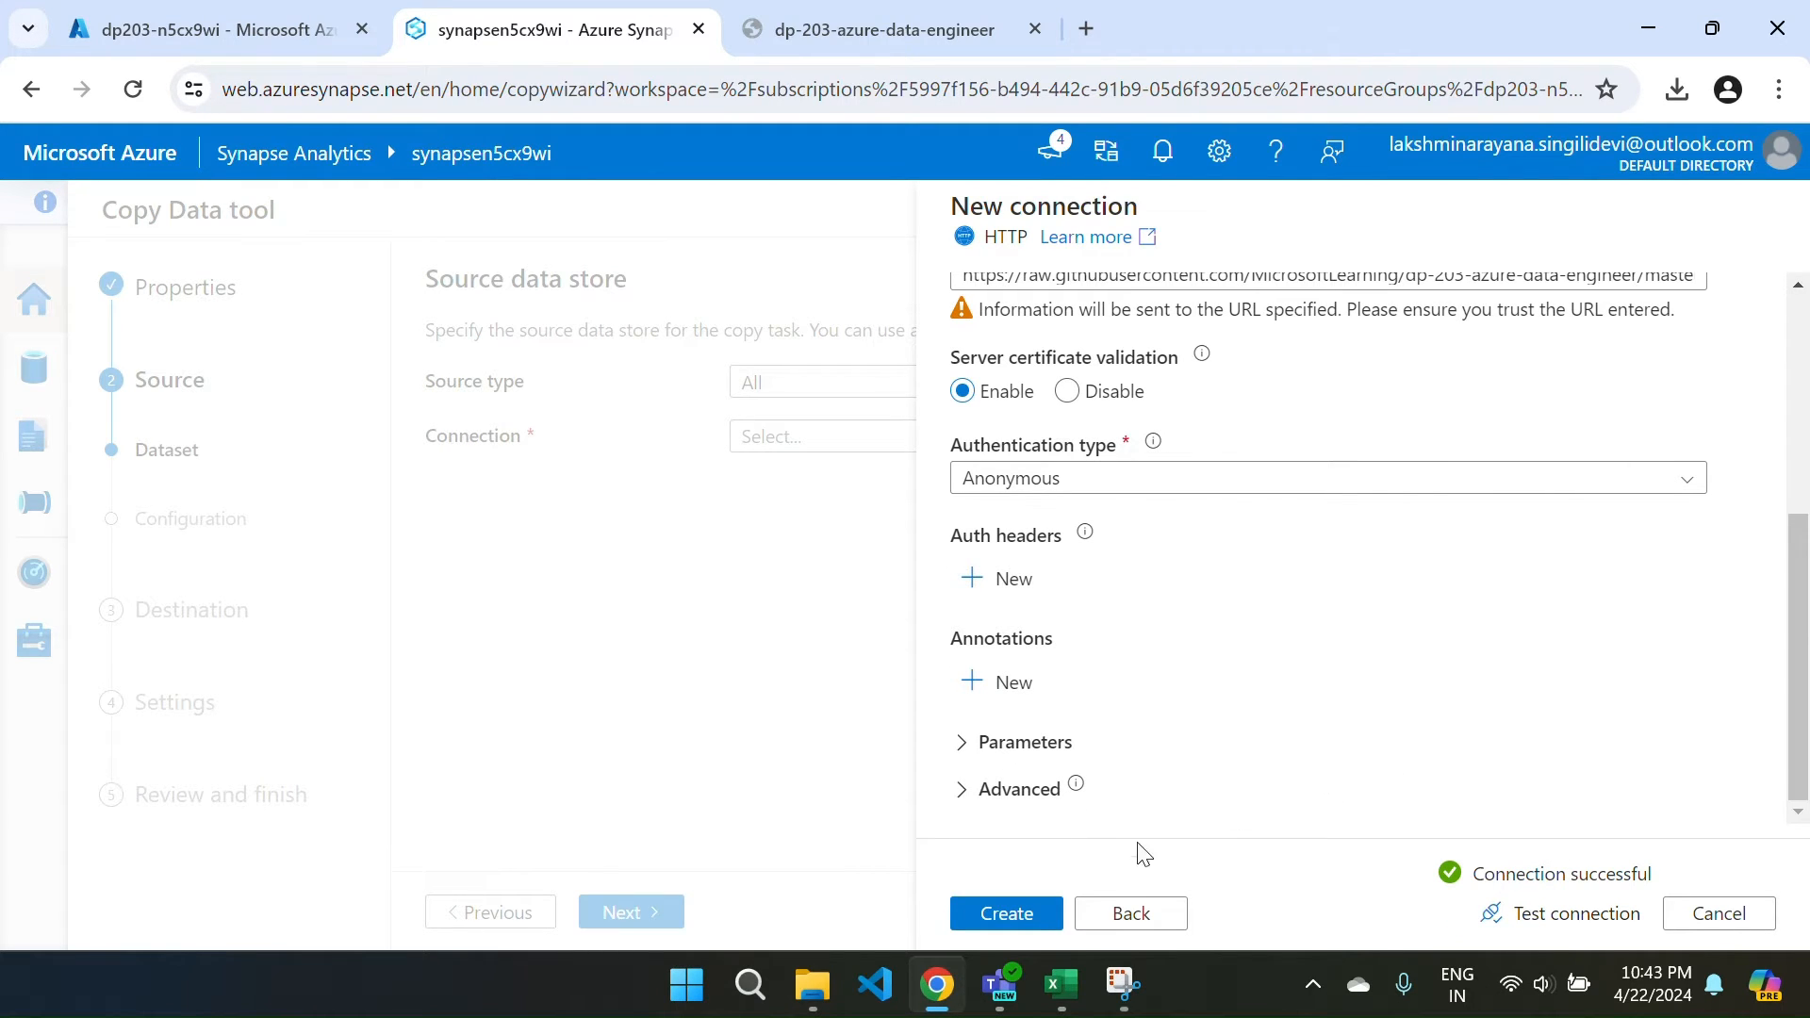
{"action": "left_click", "coordinate": [1019, 917]}
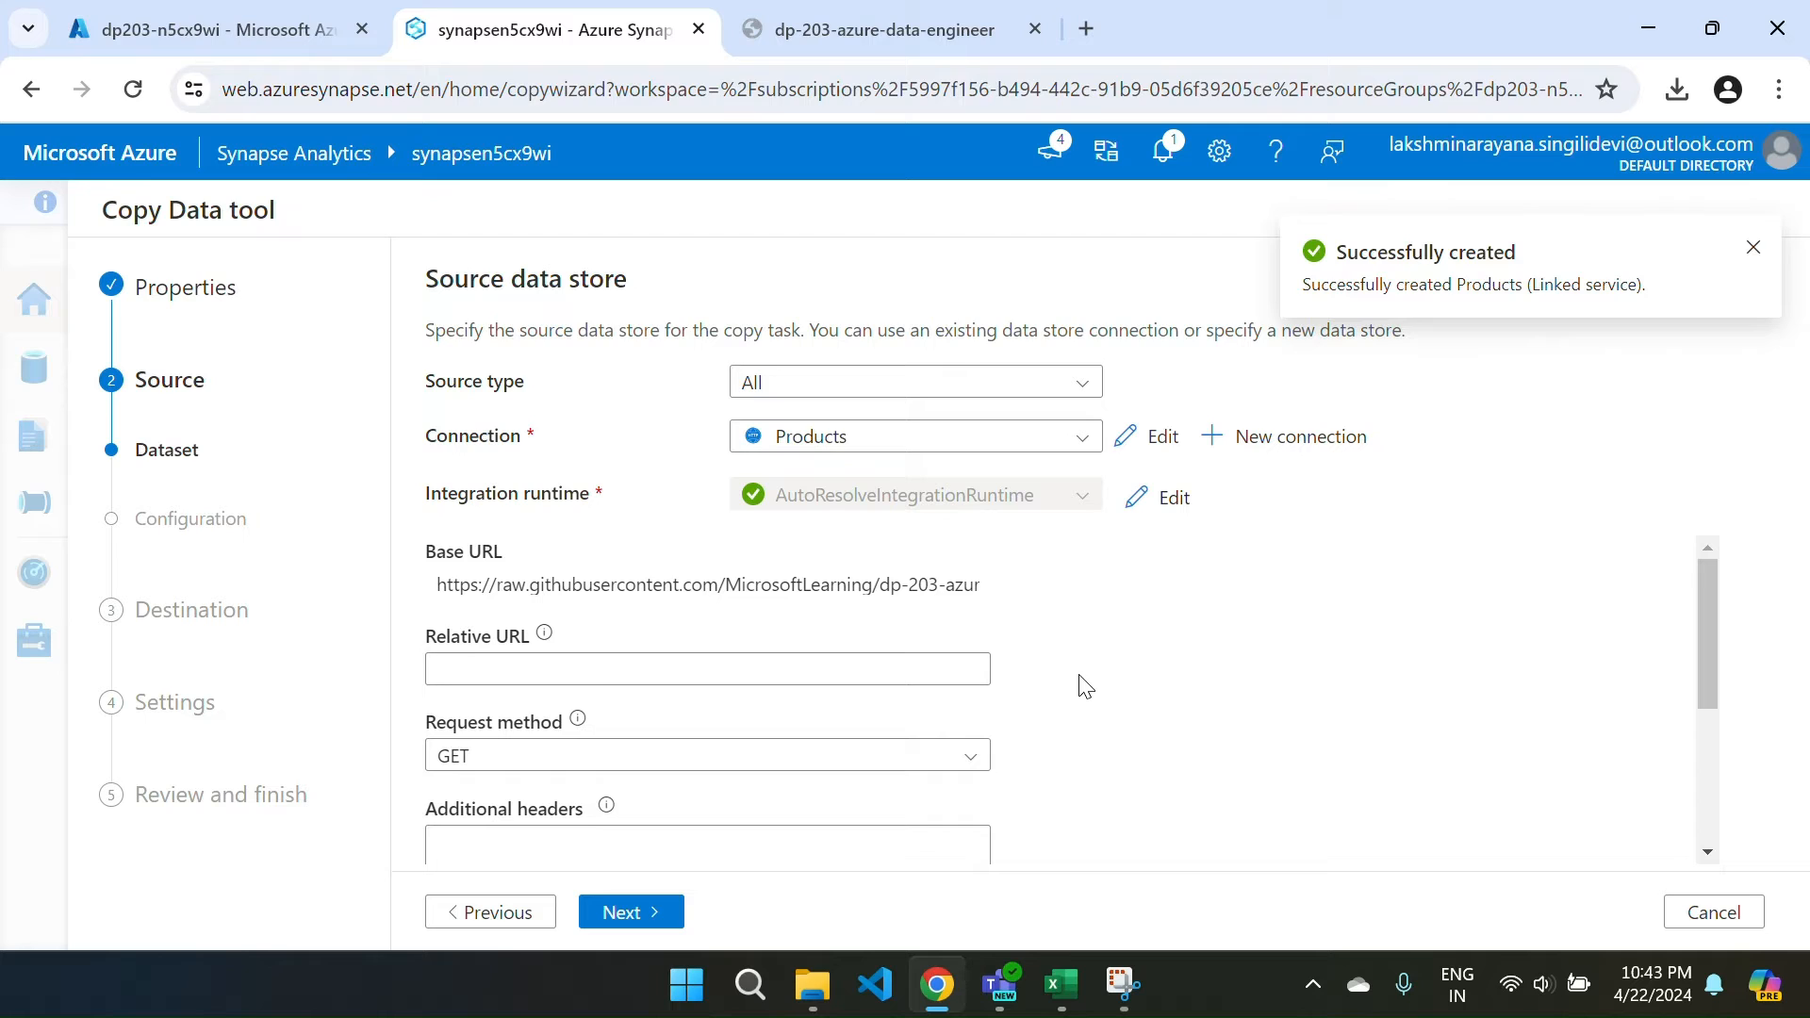
Leave the Products source's Relative URL blank and request method GET, and continue.
{"action": "scroll", "coordinate": [1085, 686], "scroll_direction": "down", "scroll_amount": 1}
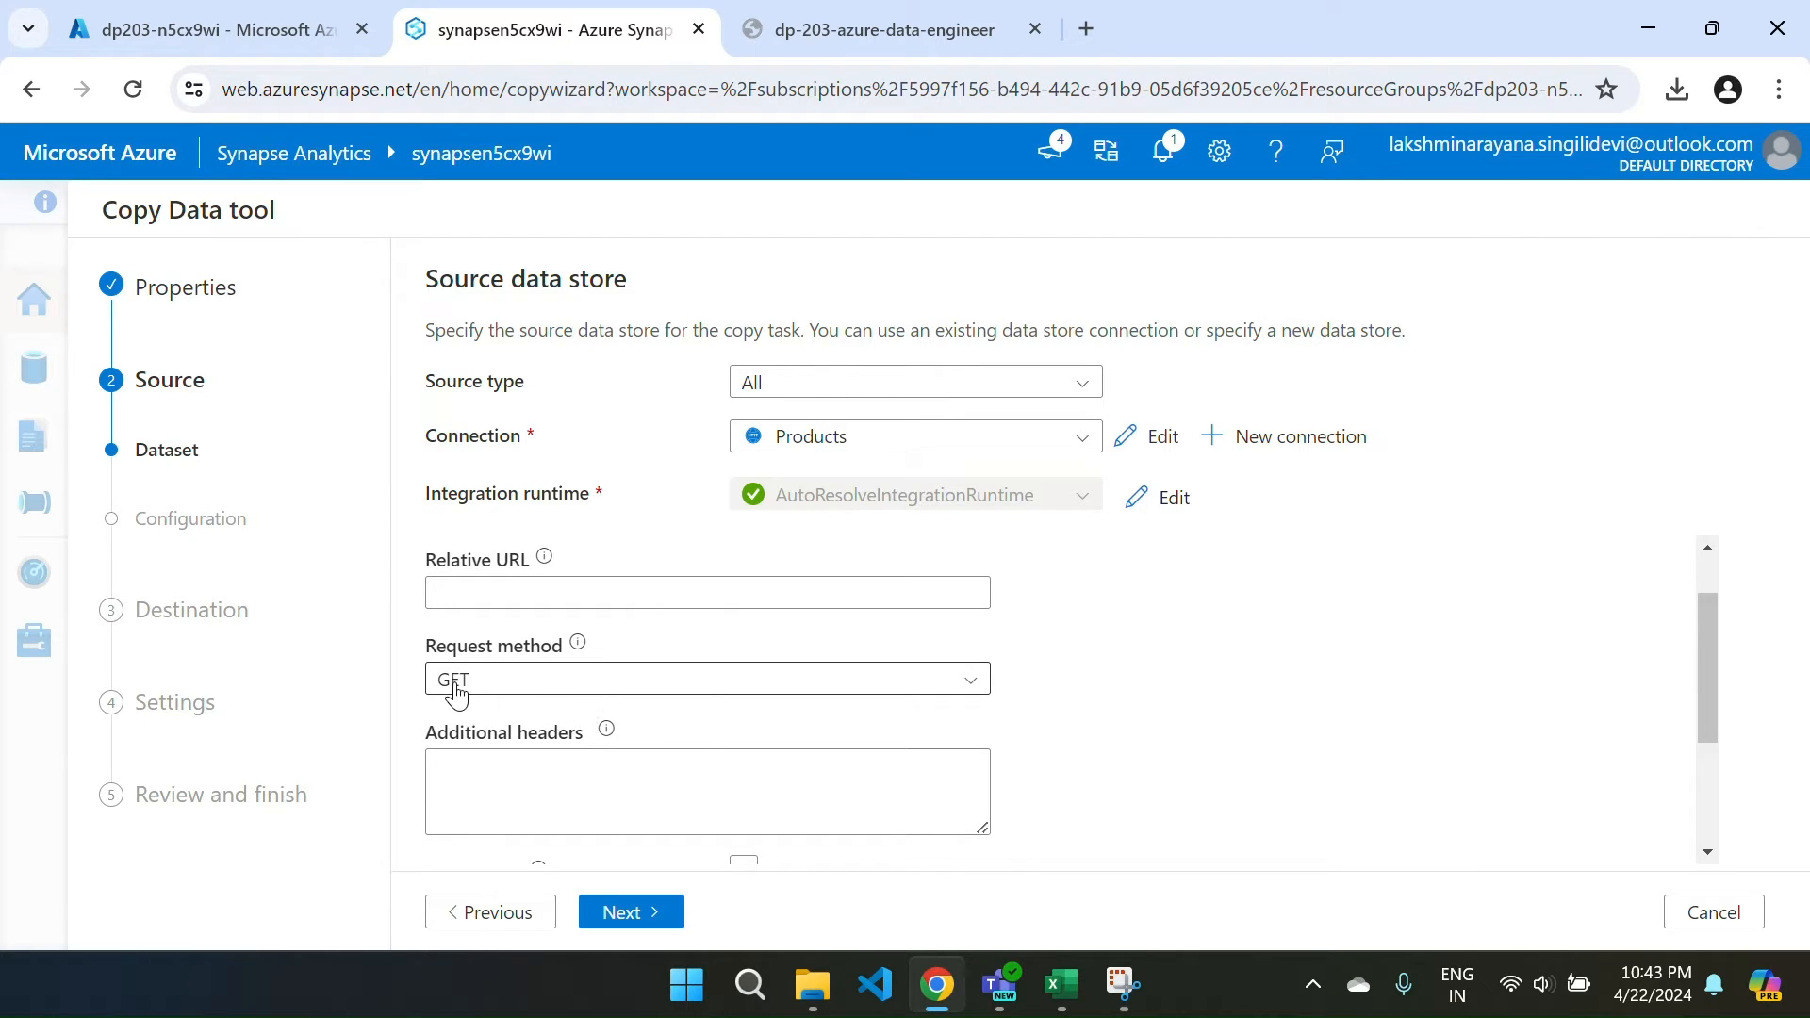
{"action": "scroll", "coordinate": [456, 693], "scroll_direction": "down", "scroll_amount": 1}
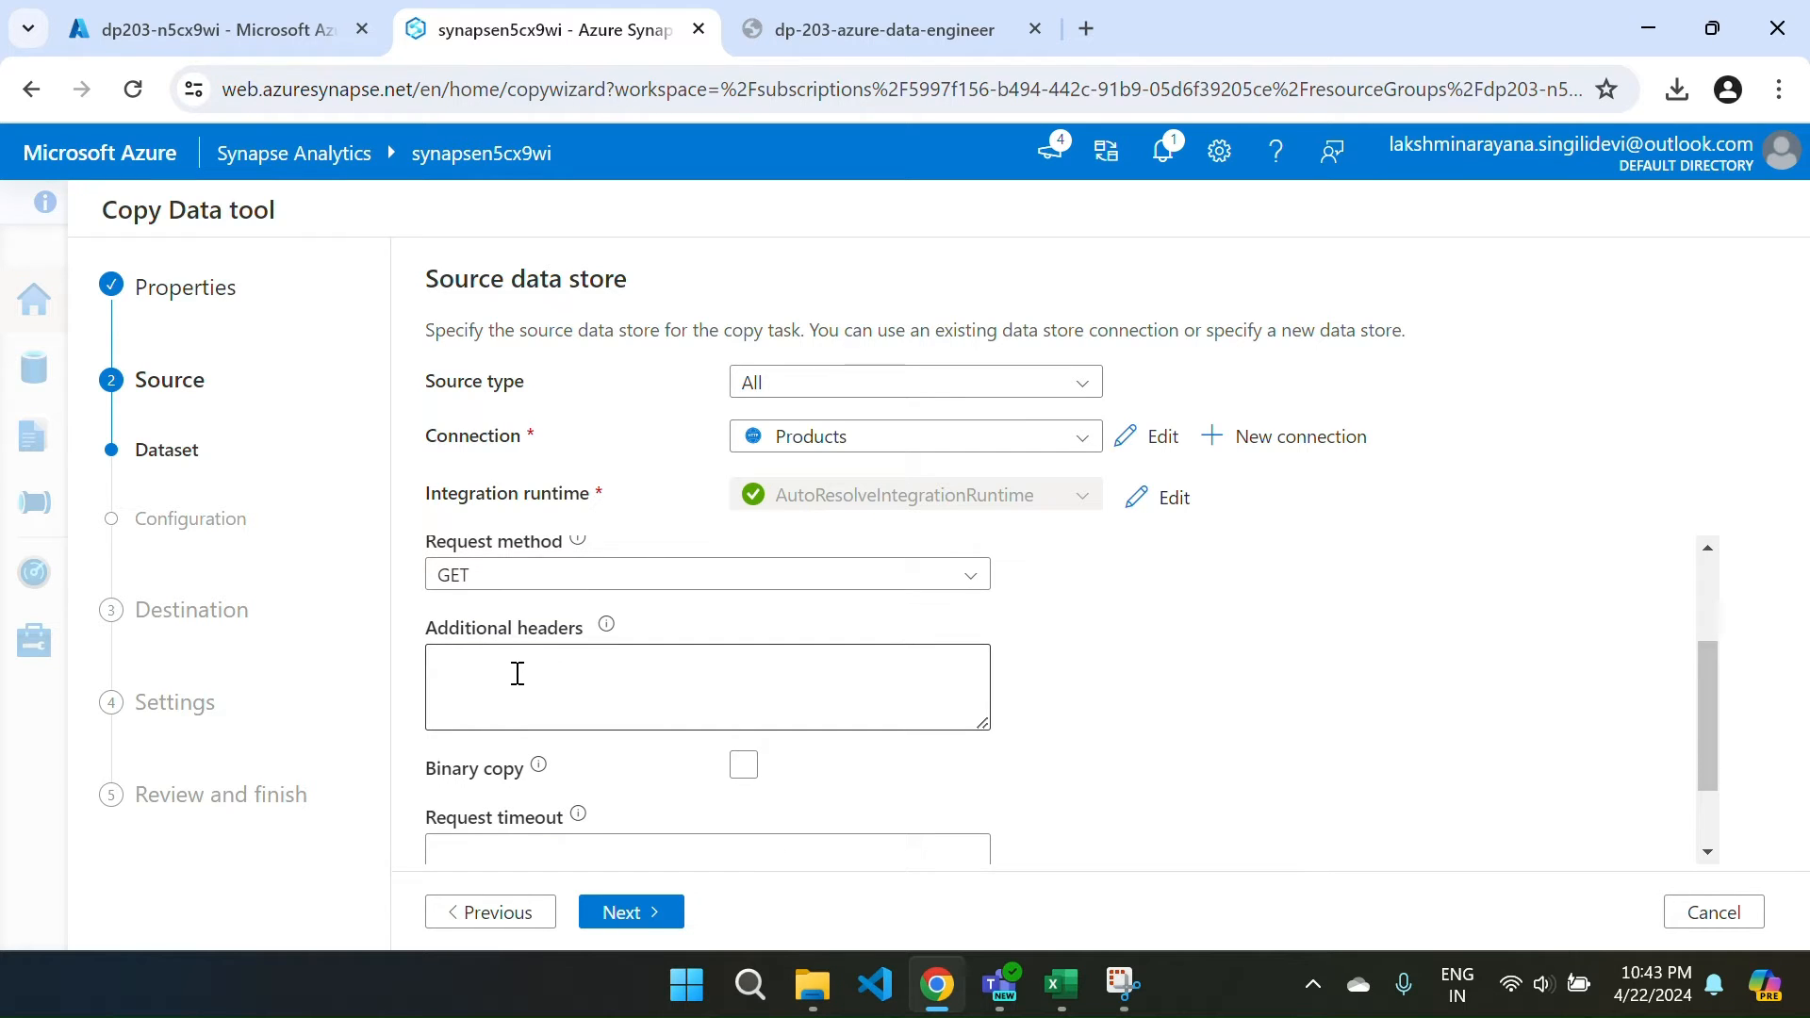
{"action": "scroll", "coordinate": [518, 679], "scroll_direction": "down", "scroll_amount": 1}
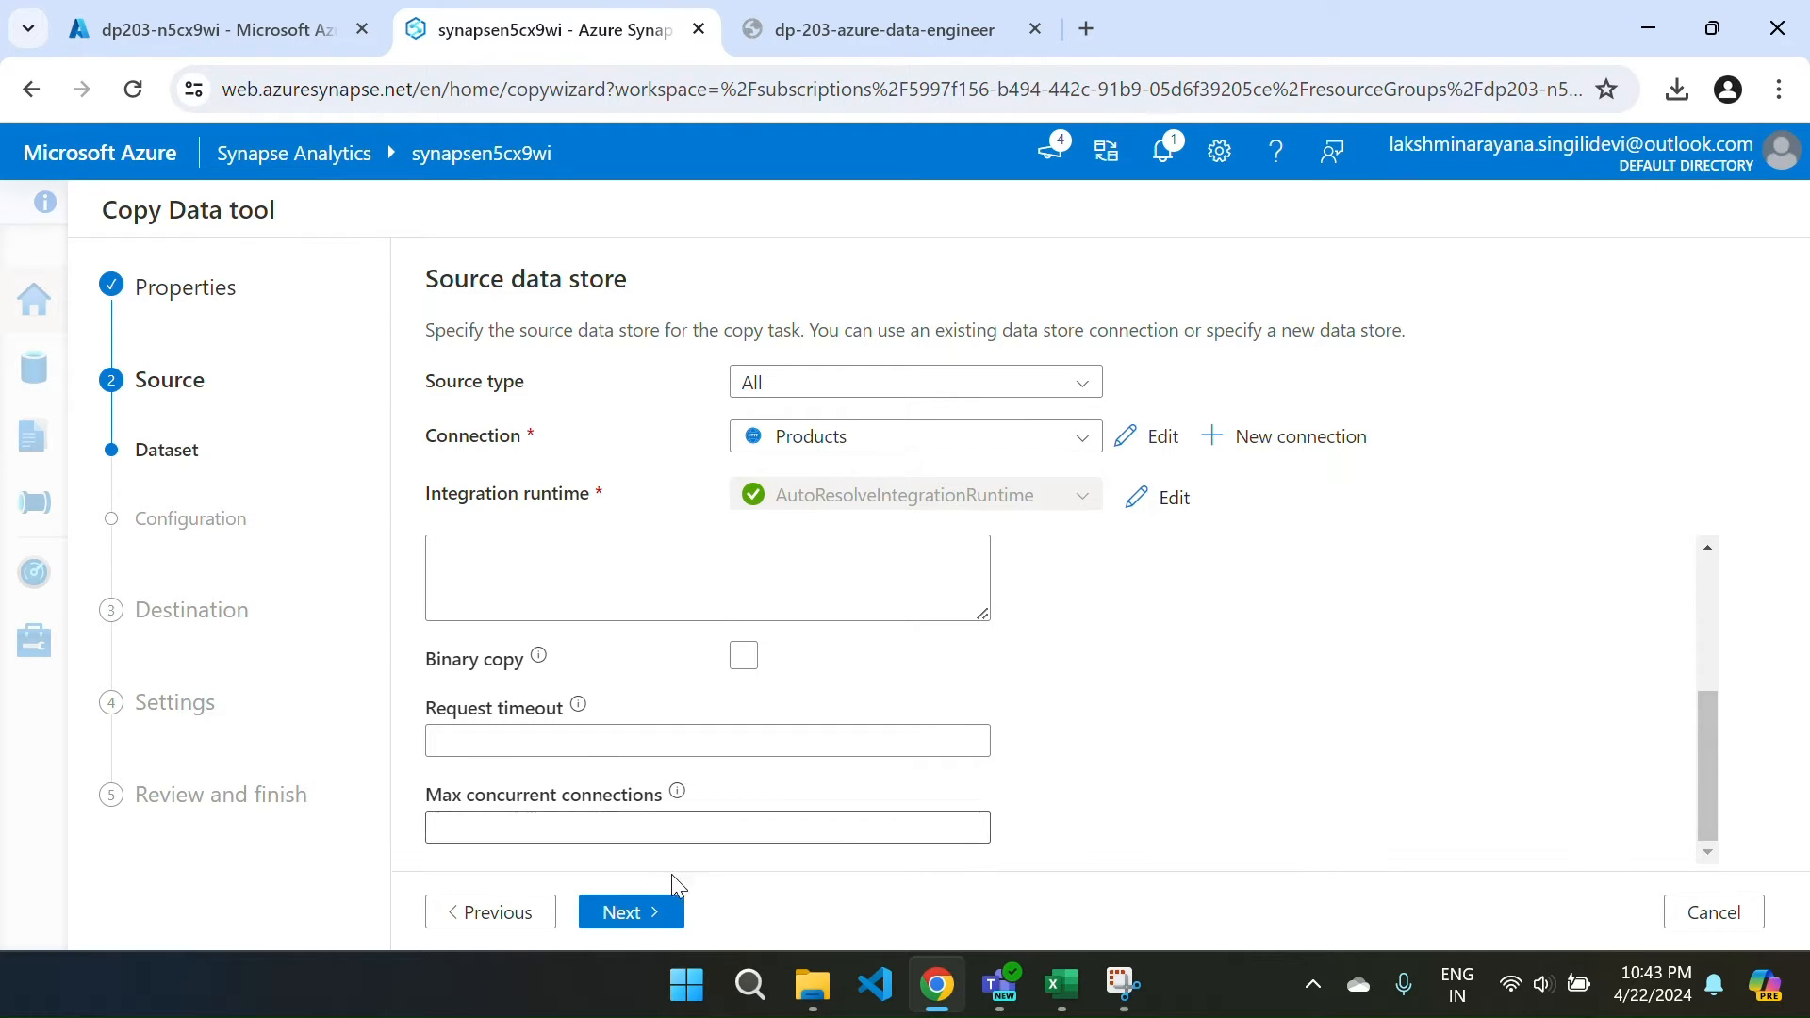
{"action": "left_click", "coordinate": [618, 915]}
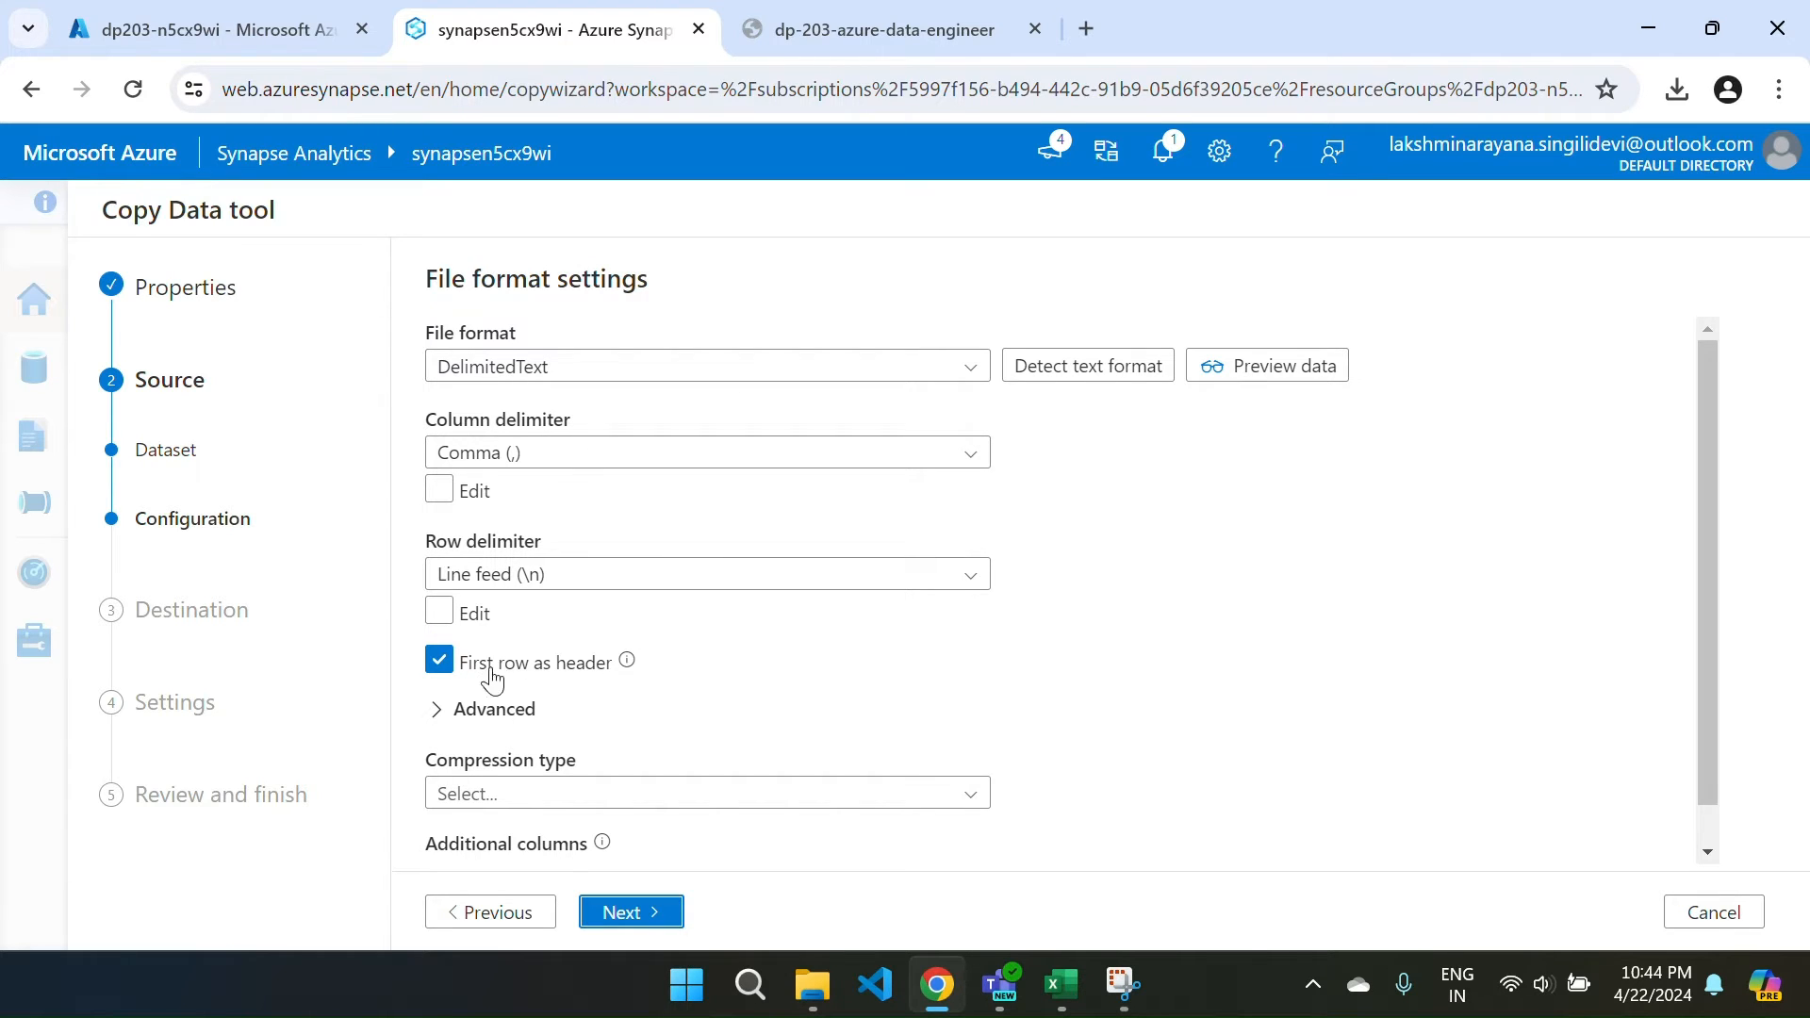
Accept DelimitedText with comma delimiter, line feed rows and first row as header.
{"action": "scroll", "coordinate": [745, 686], "scroll_direction": "down", "scroll_amount": 1}
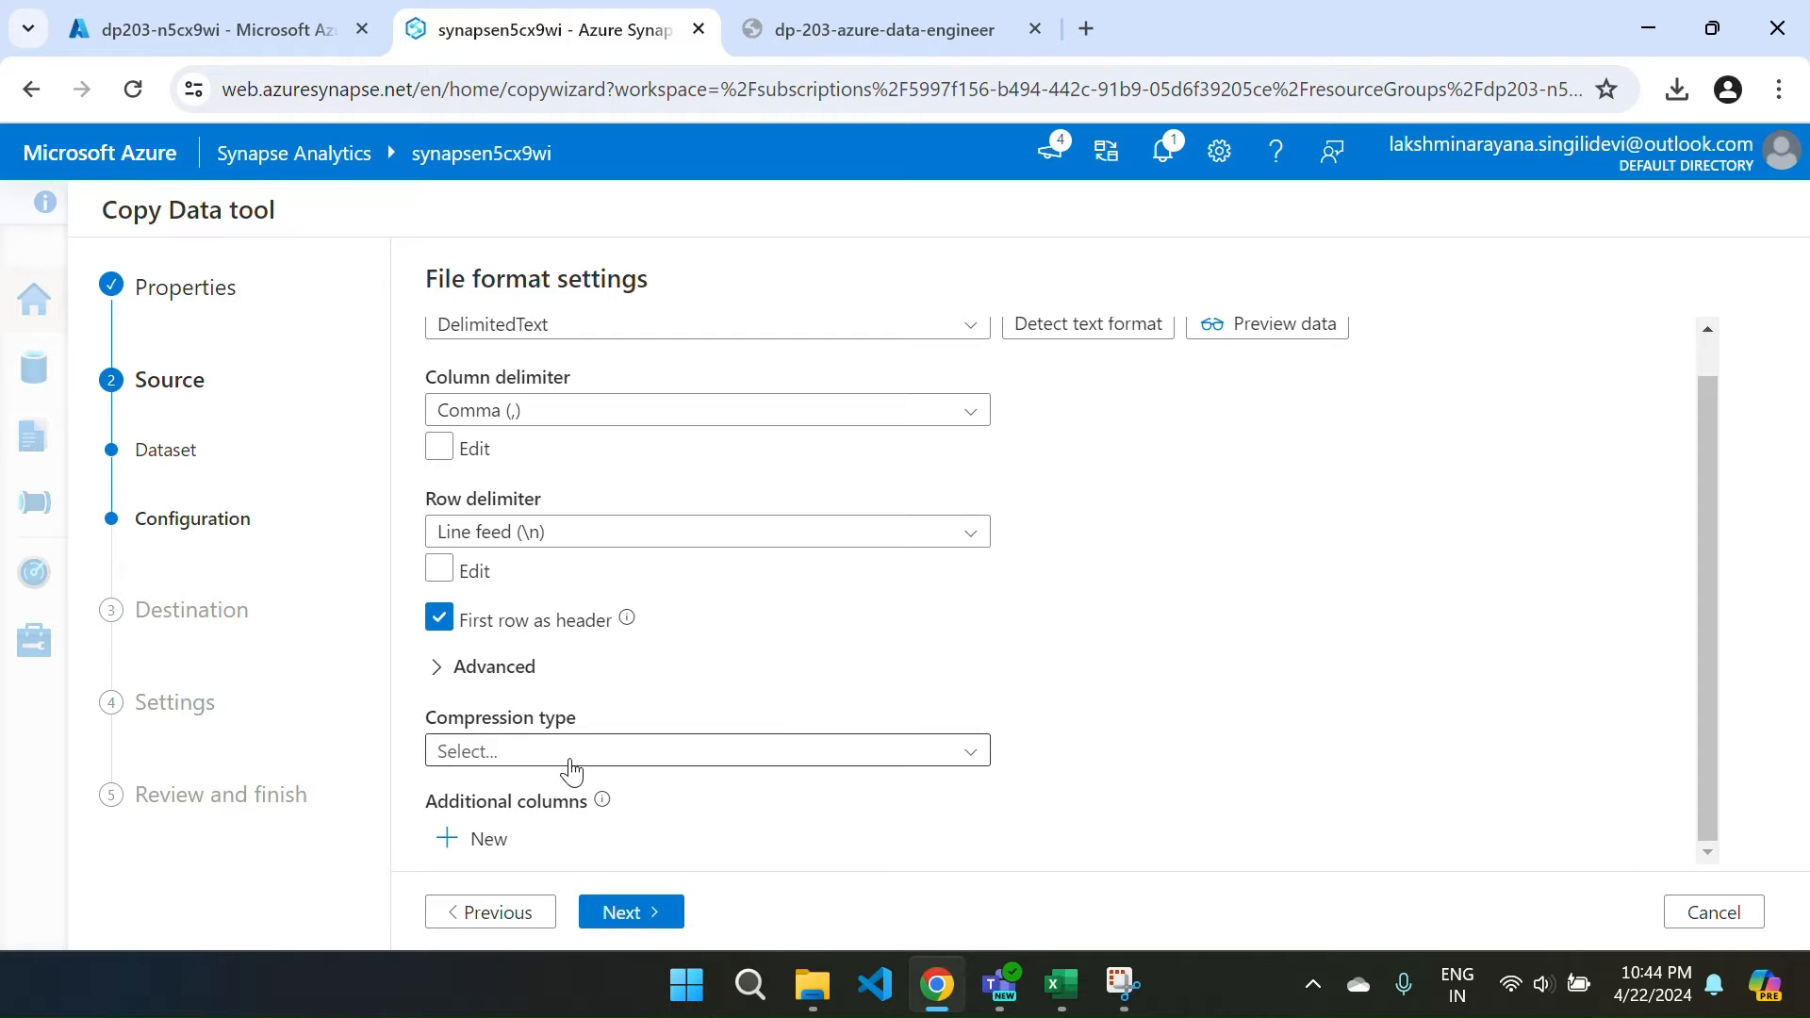
{"action": "left_click", "coordinate": [622, 910]}
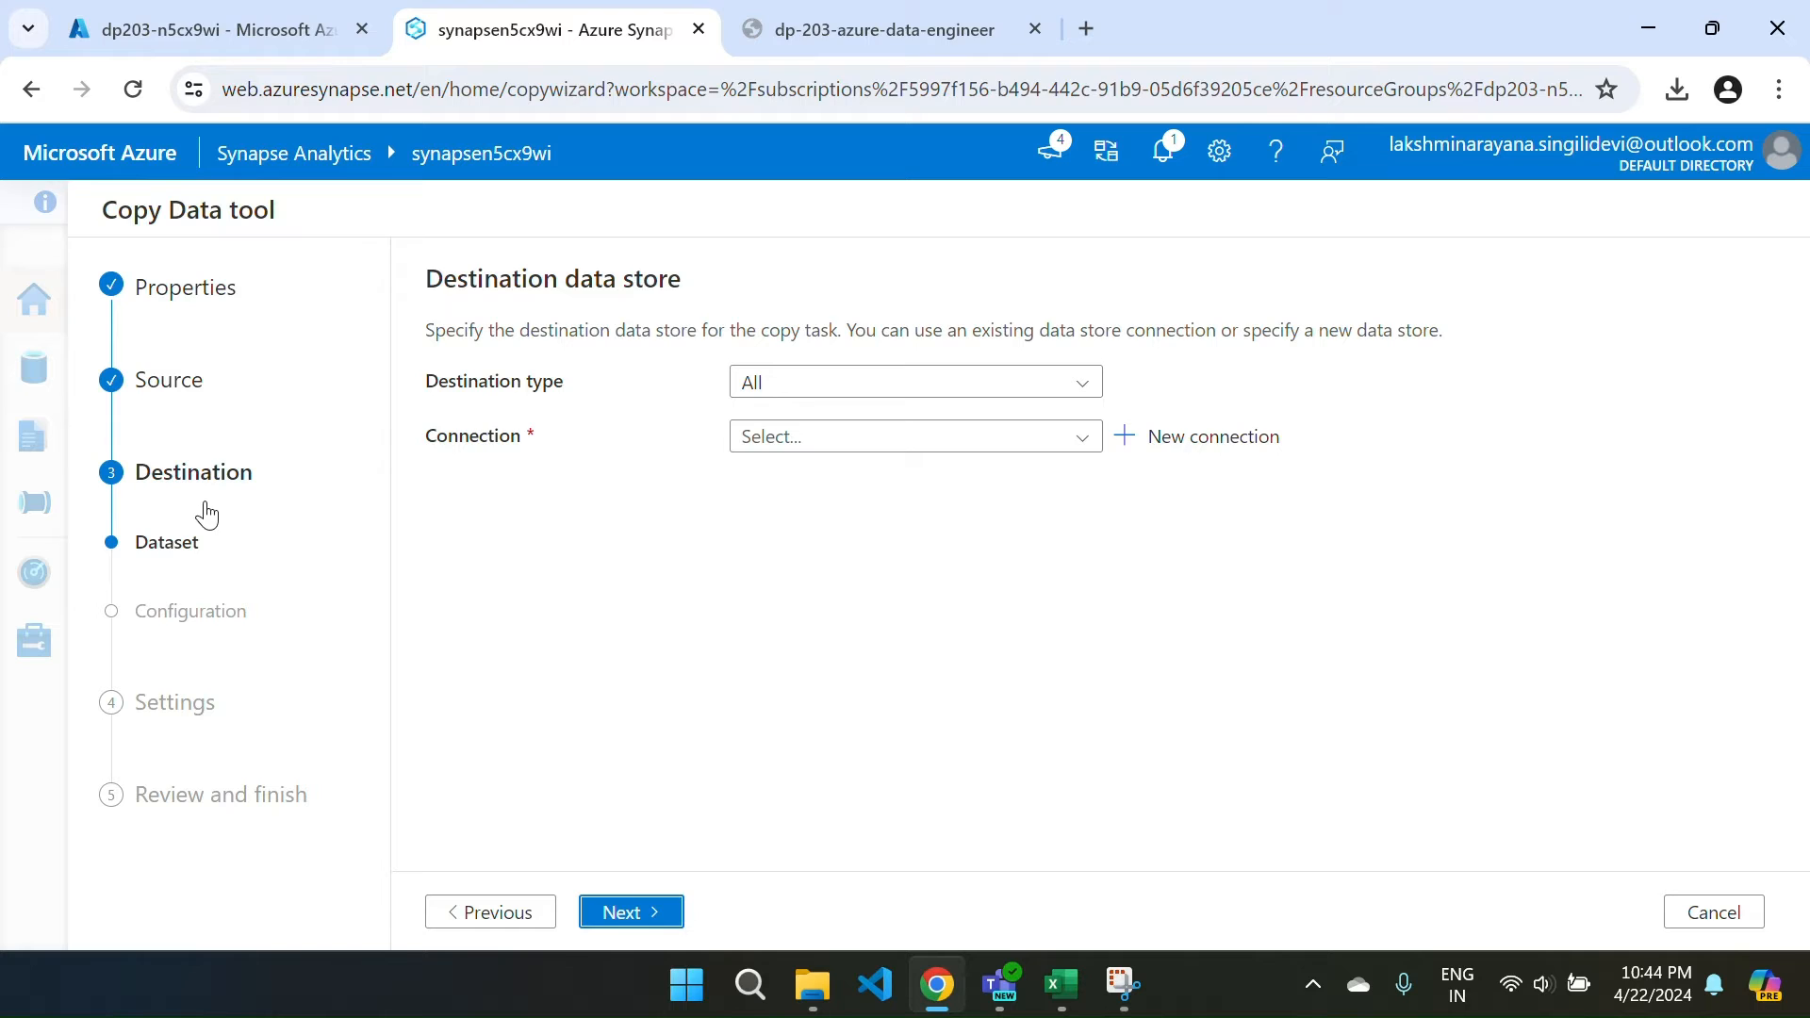
Set the destination to Azure Data Lake Storage Gen2 via synapsen5cx9wi-WorkspaceDefaultStorage.
{"action": "left_click", "coordinate": [843, 388]}
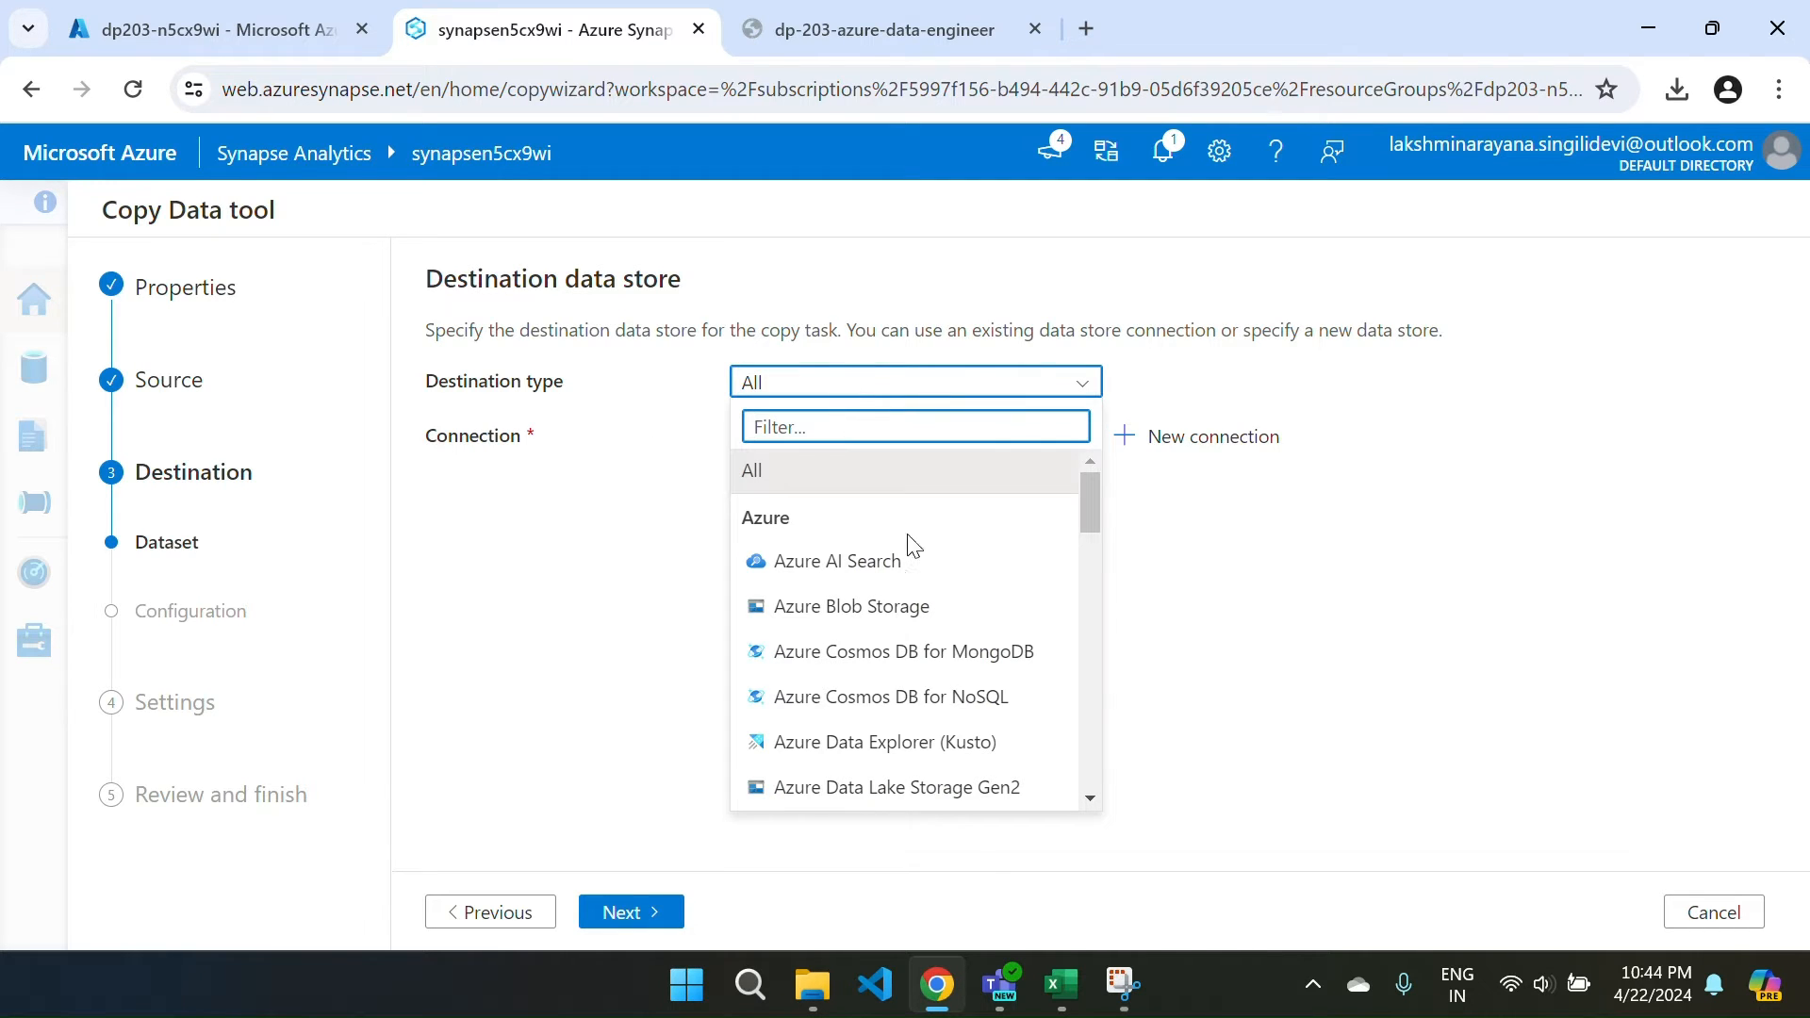
{"action": "left_click", "coordinate": [880, 788]}
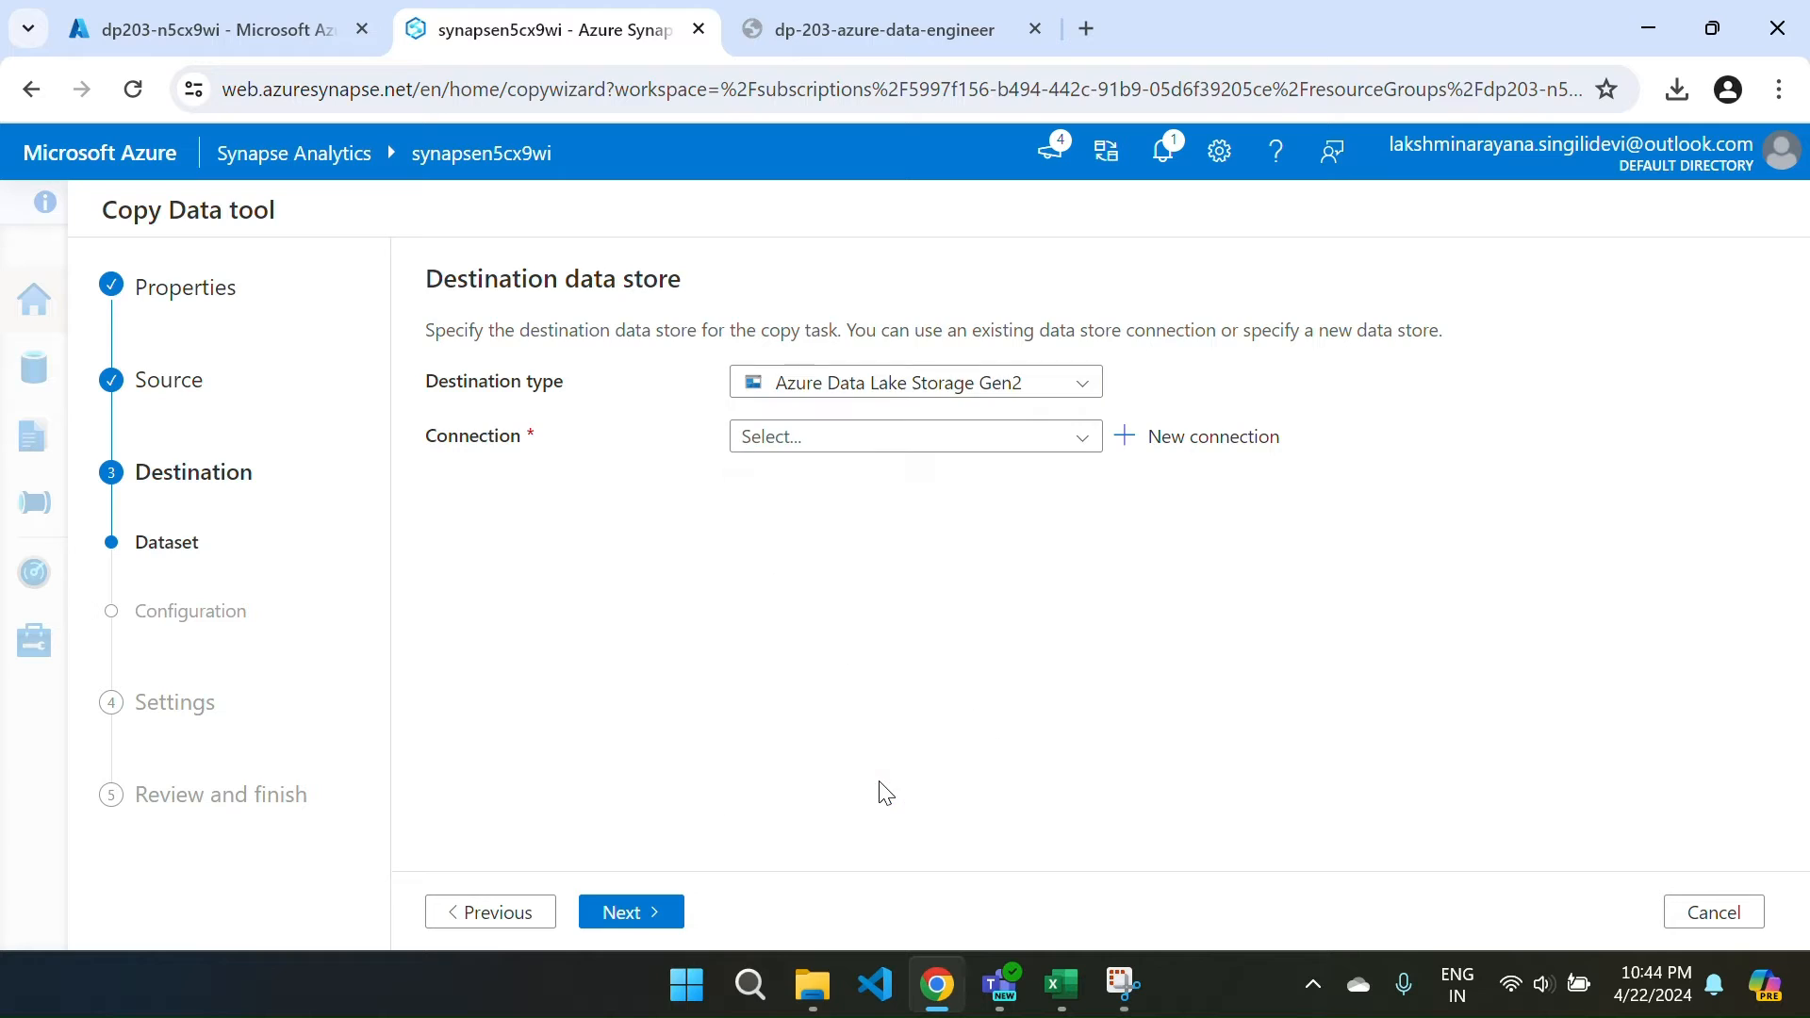
{"action": "left_click", "coordinate": [842, 457]}
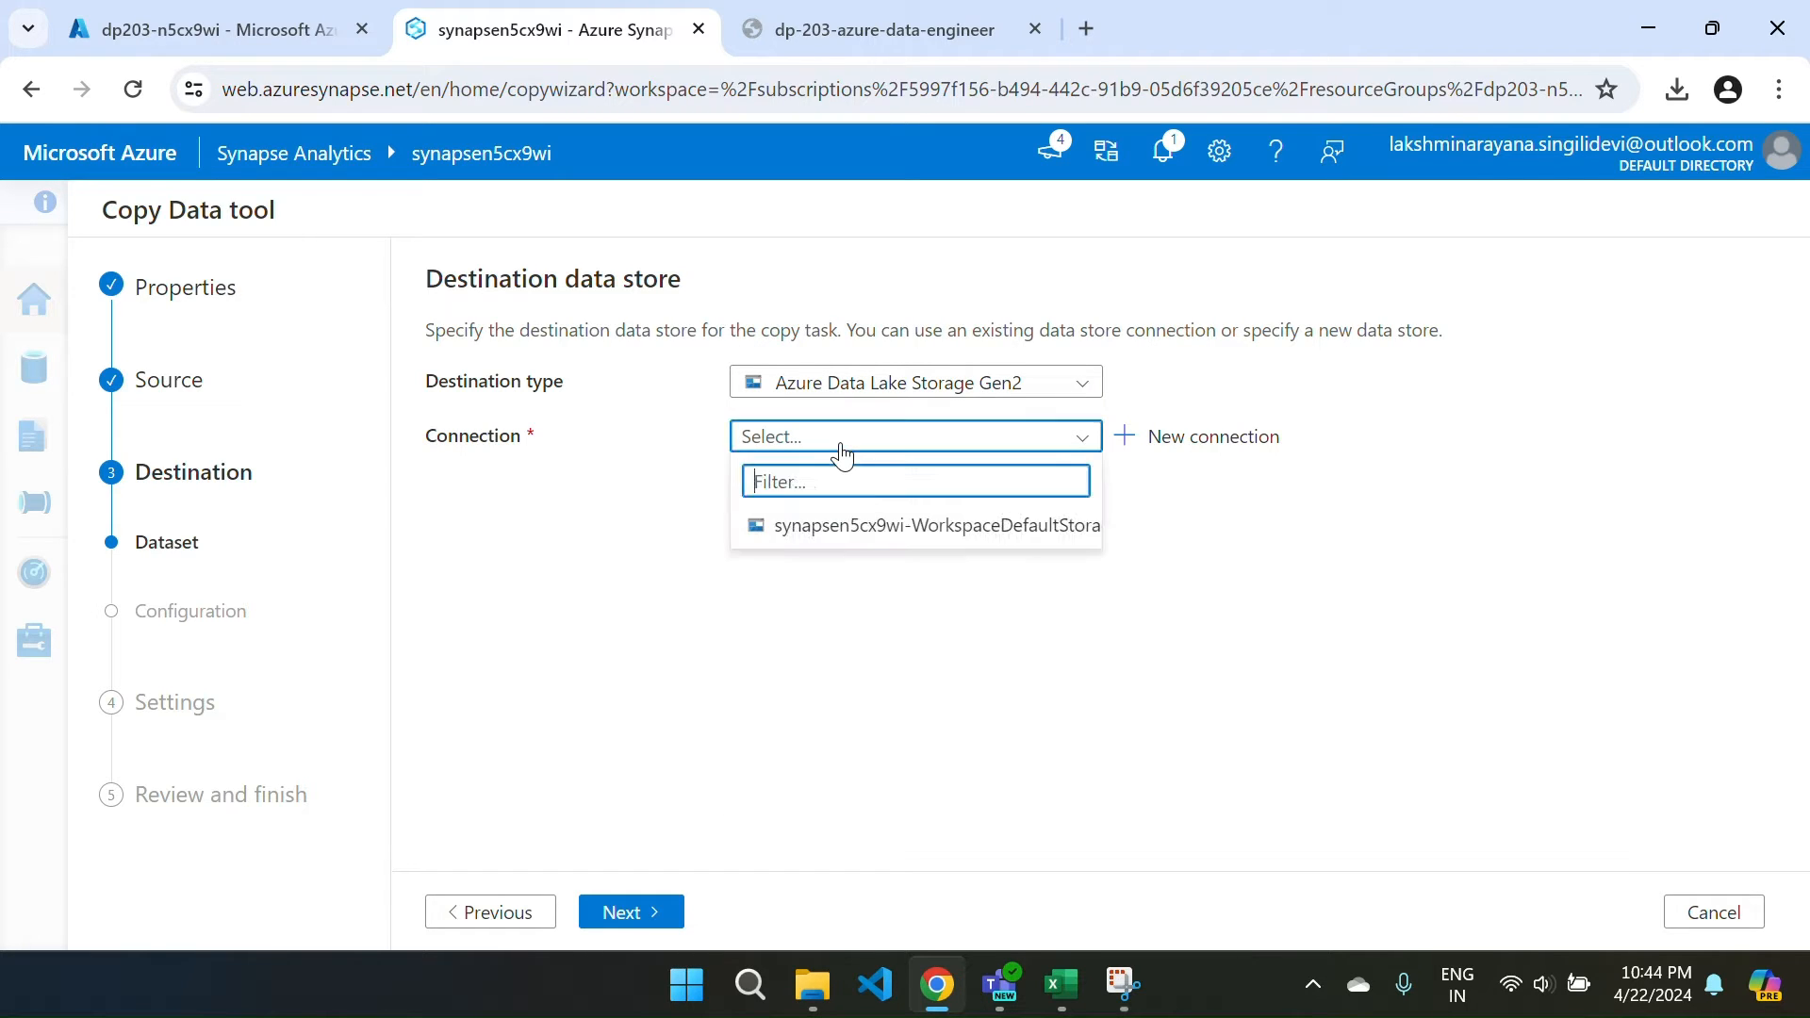
{"action": "left_click", "coordinate": [868, 527]}
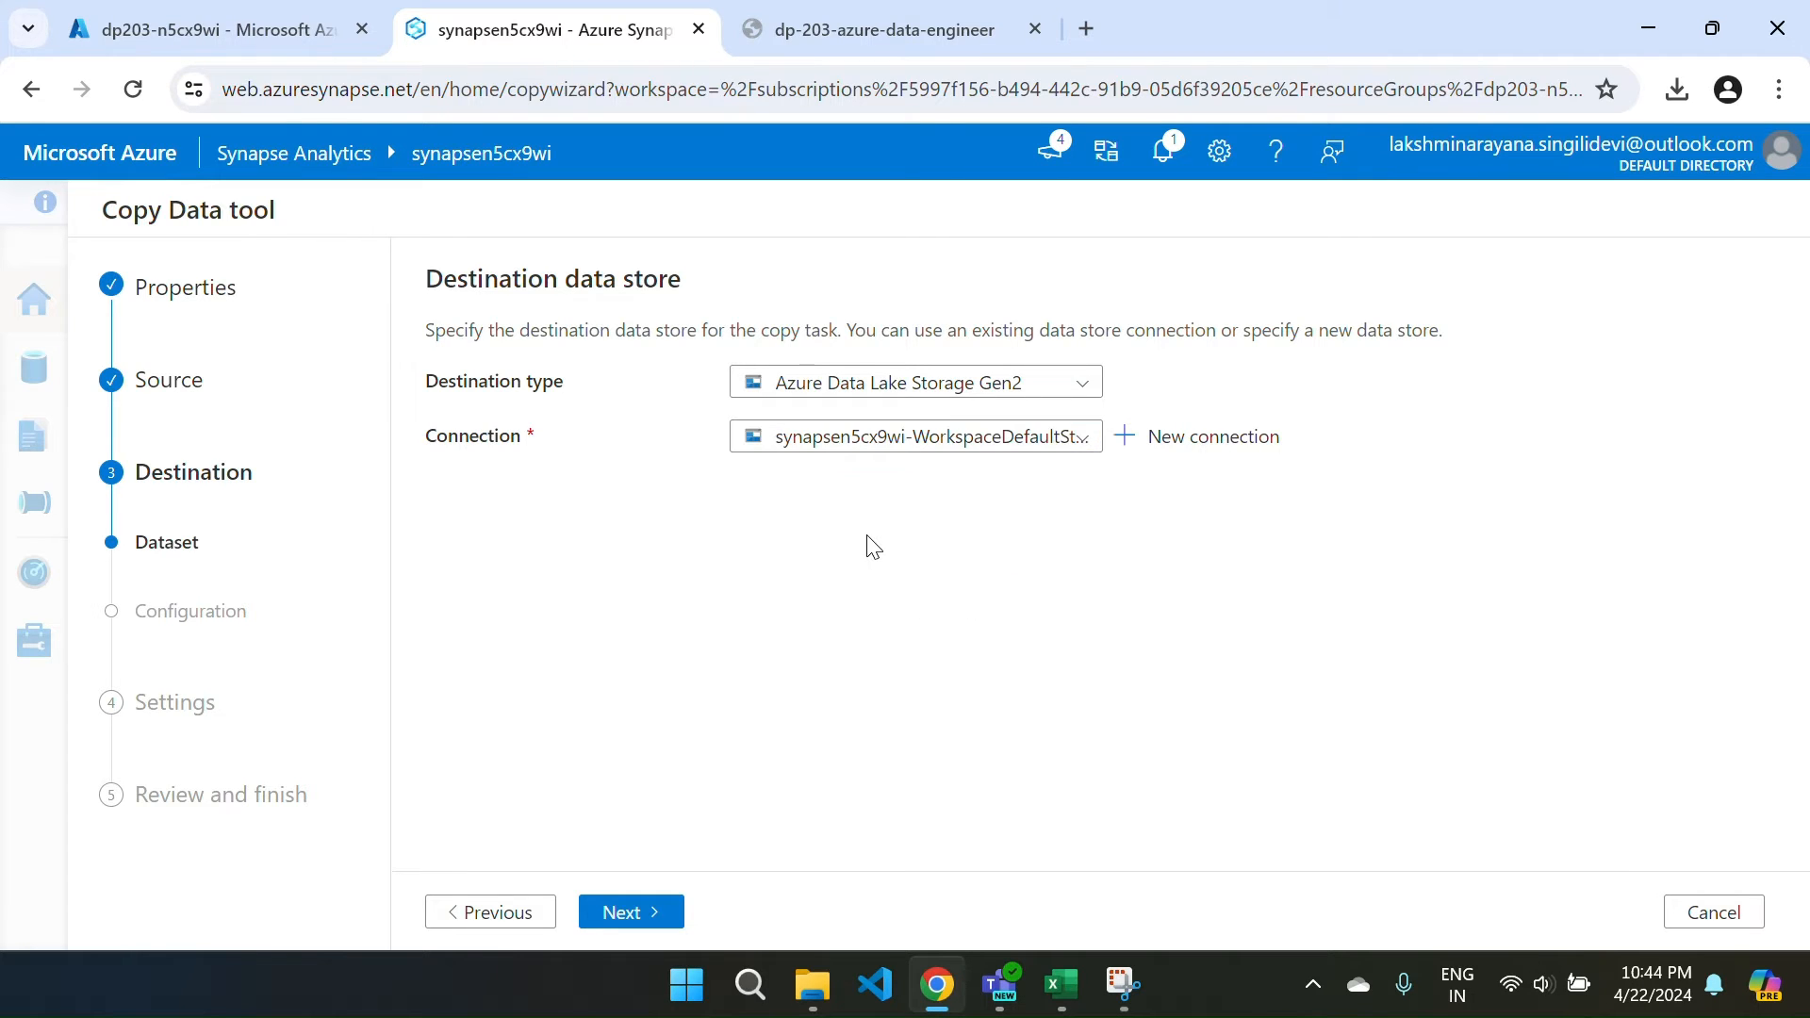
{"action": "scroll", "coordinate": [772, 575], "scroll_direction": "down", "scroll_amount": 2}
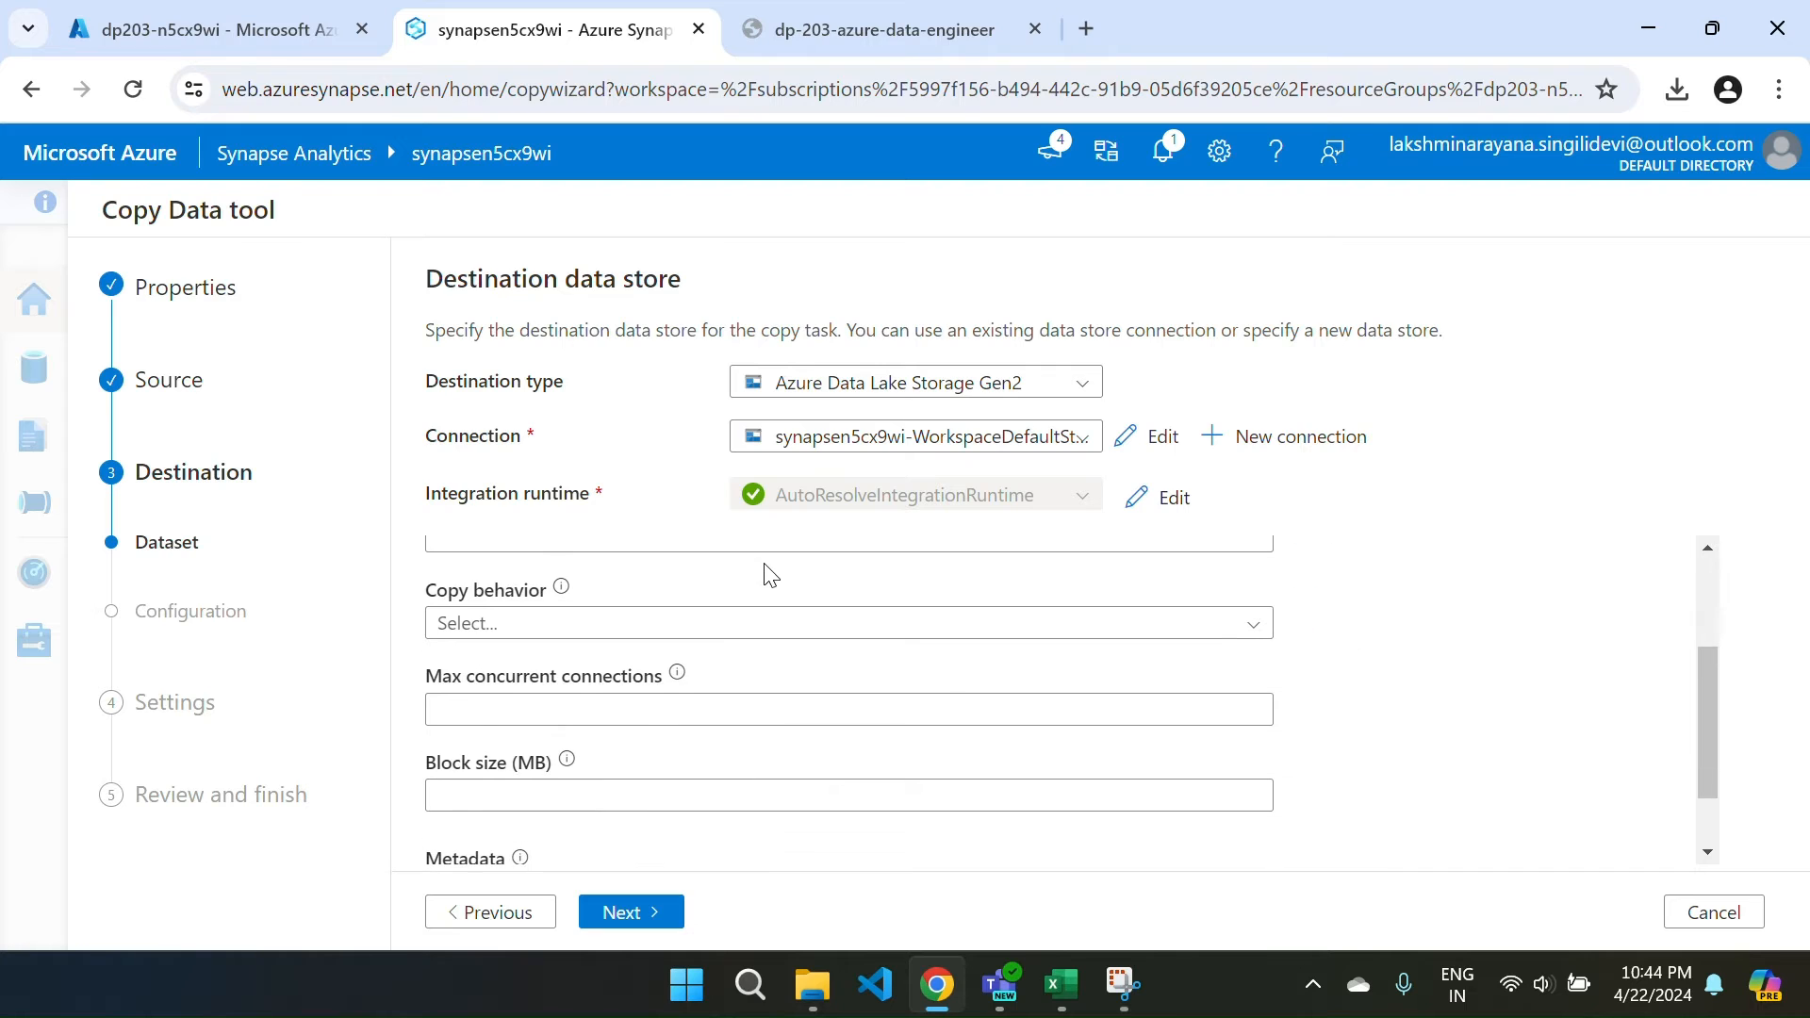
{"action": "scroll", "coordinate": [789, 751], "scroll_direction": "up", "scroll_amount": 2}
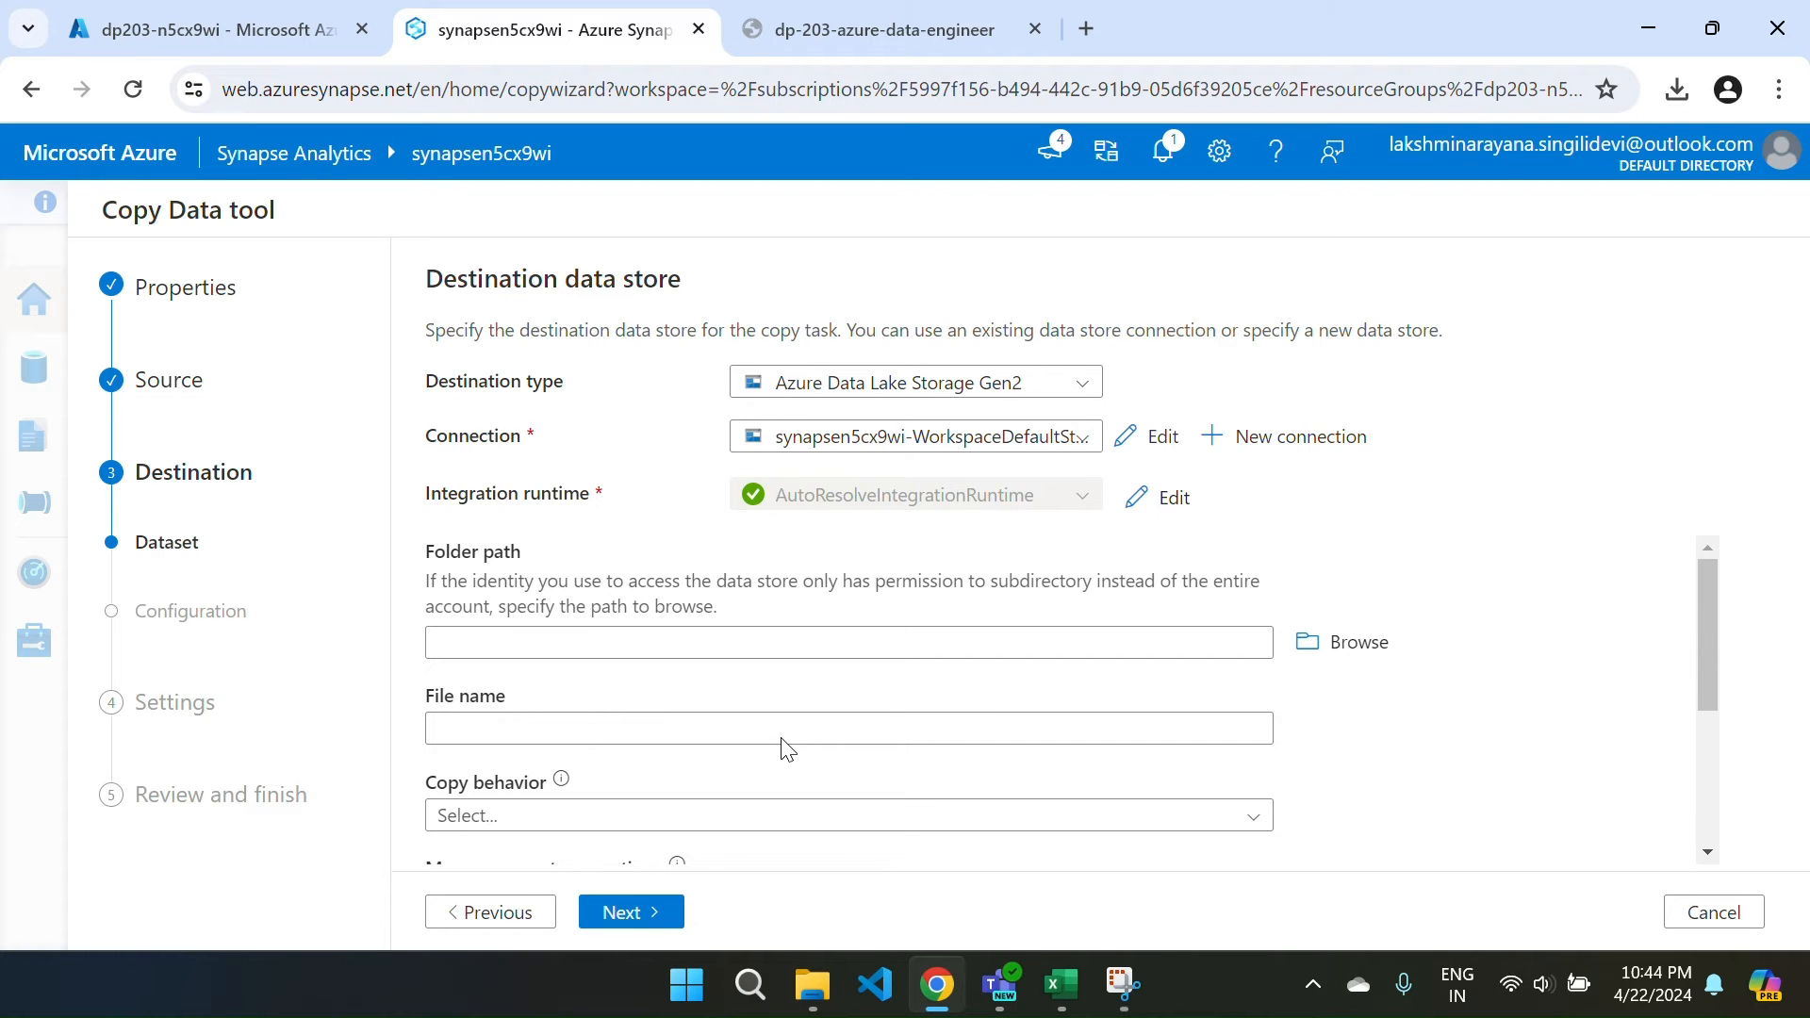
{"action": "left_click", "coordinate": [1337, 645]}
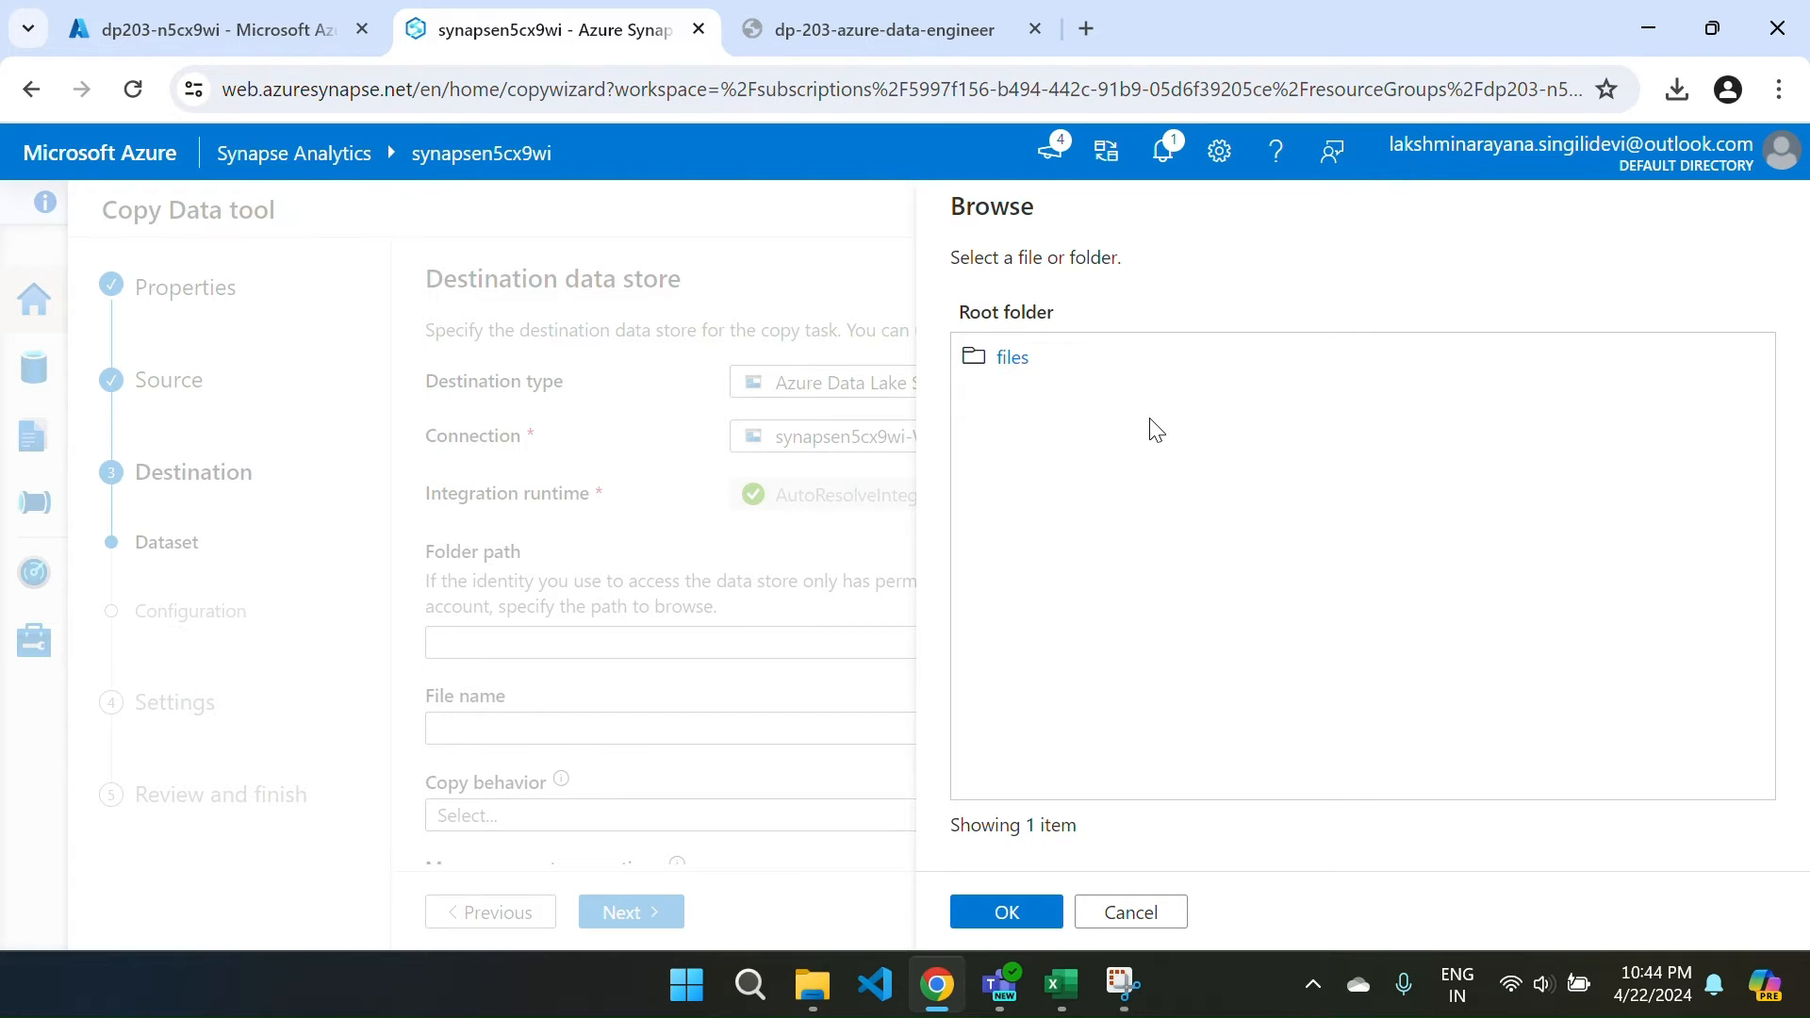
{"action": "double_click", "coordinate": [1015, 357]}
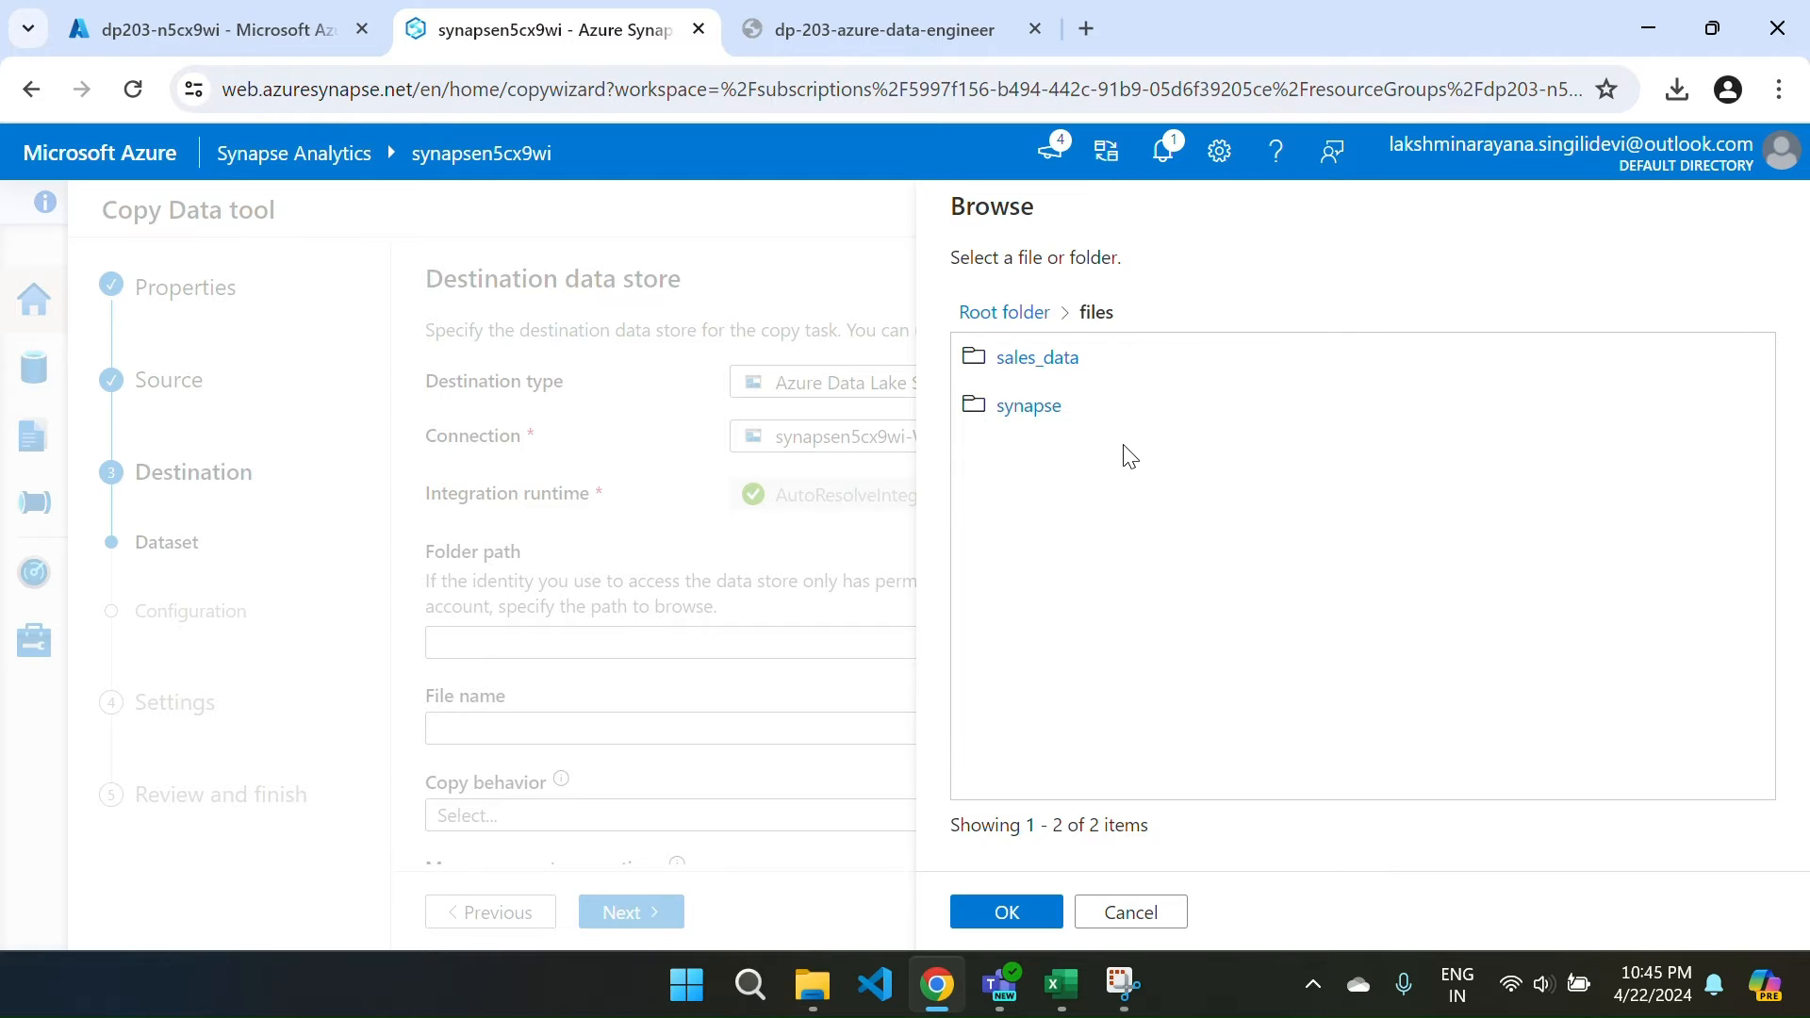
{"action": "left_click", "coordinate": [1121, 915]}
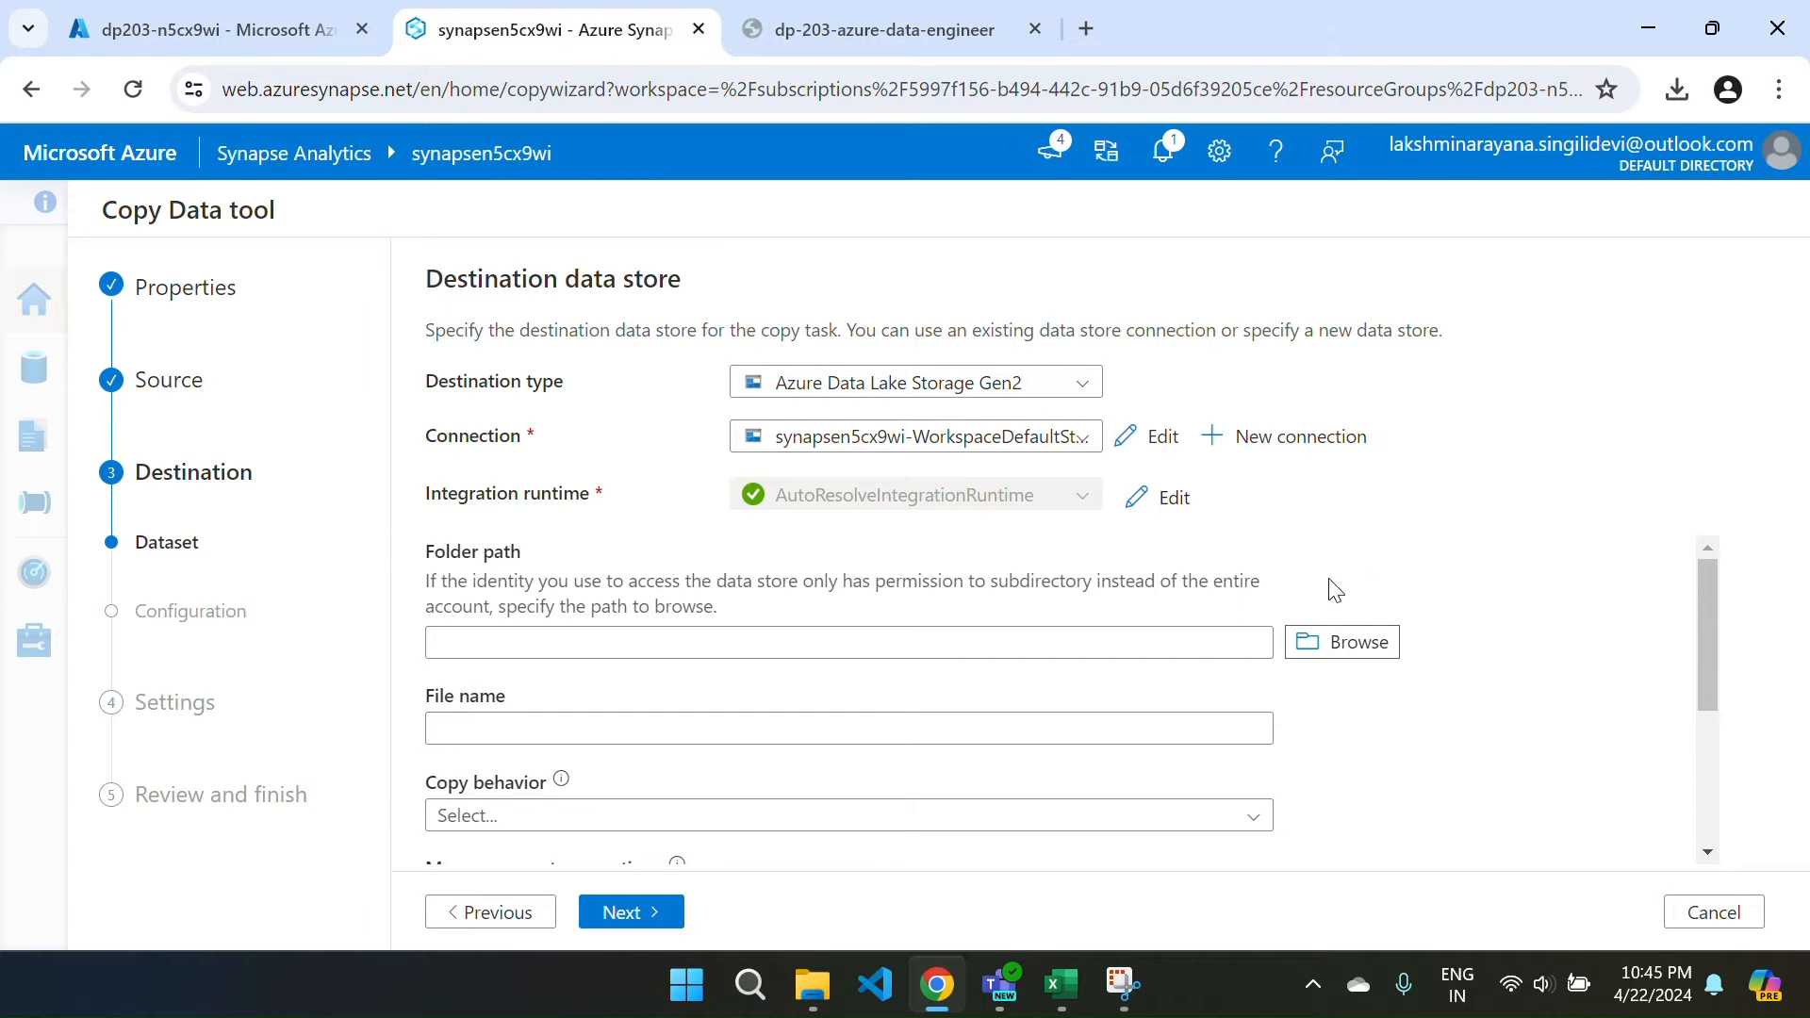
{"action": "left_click", "coordinate": [1355, 647]}
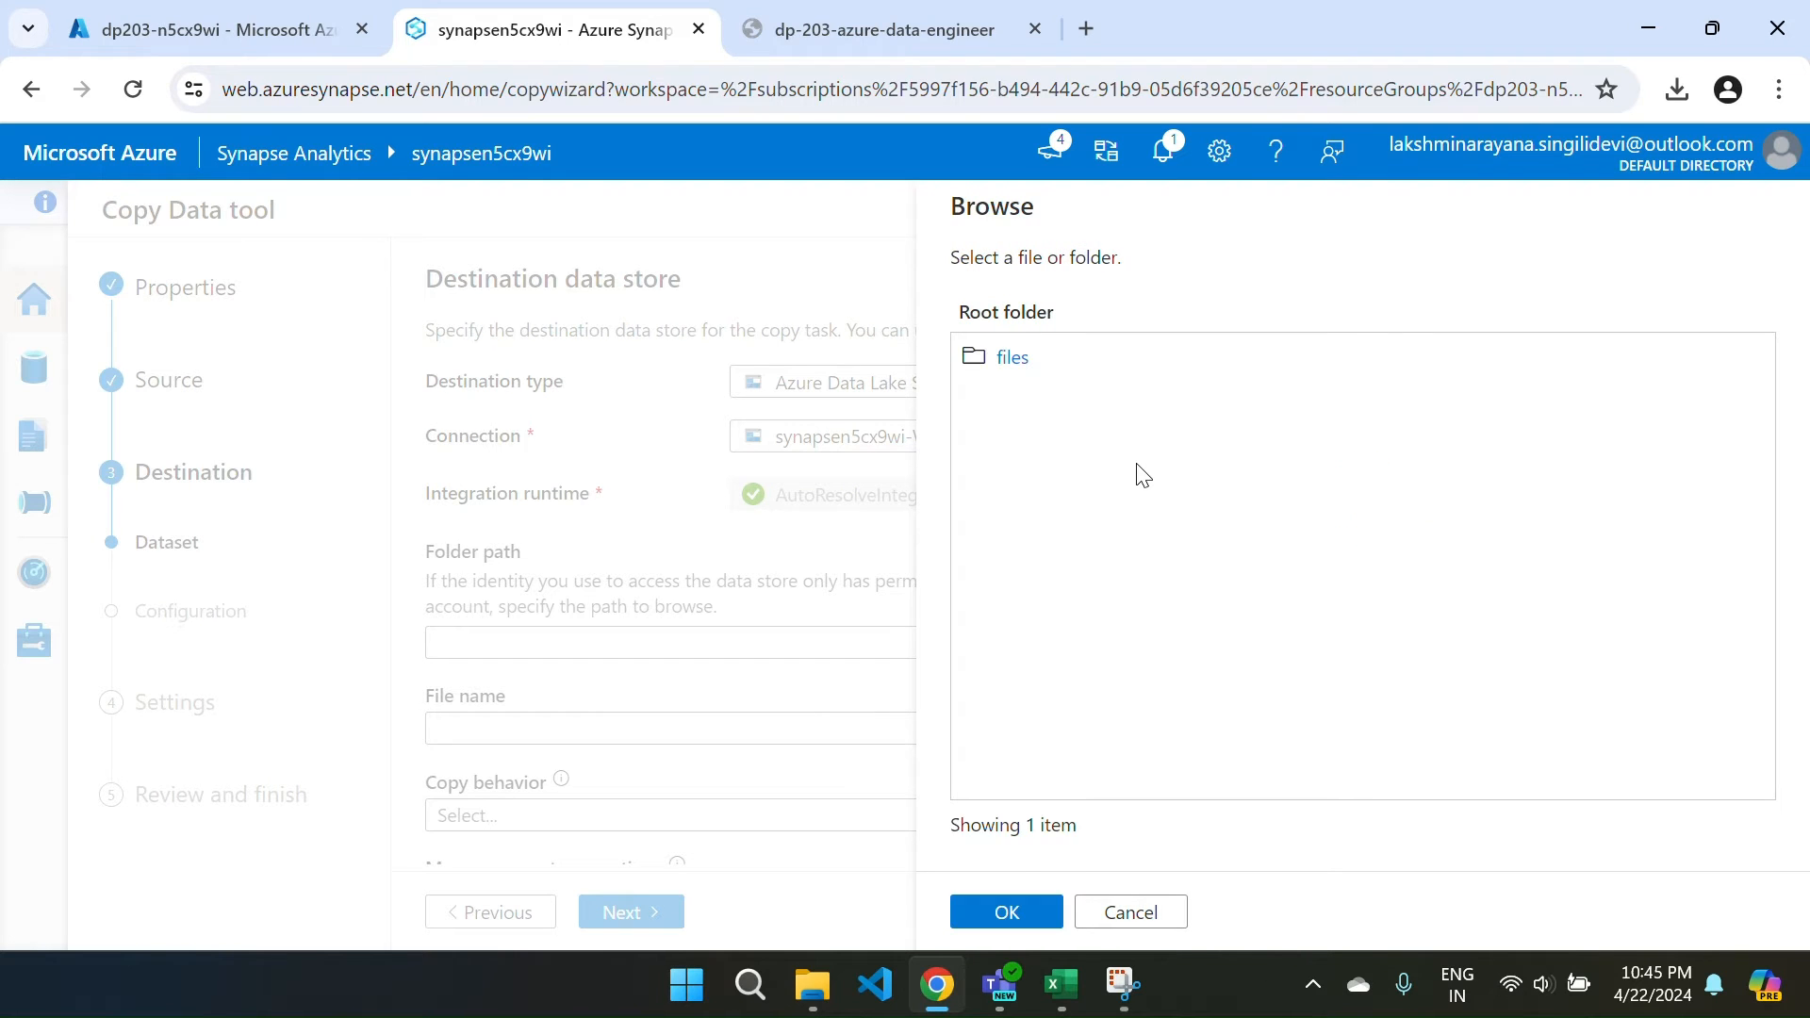
Browse to and pick files > sales_data as the destination folder.
{"action": "left_click", "coordinate": [1018, 359]}
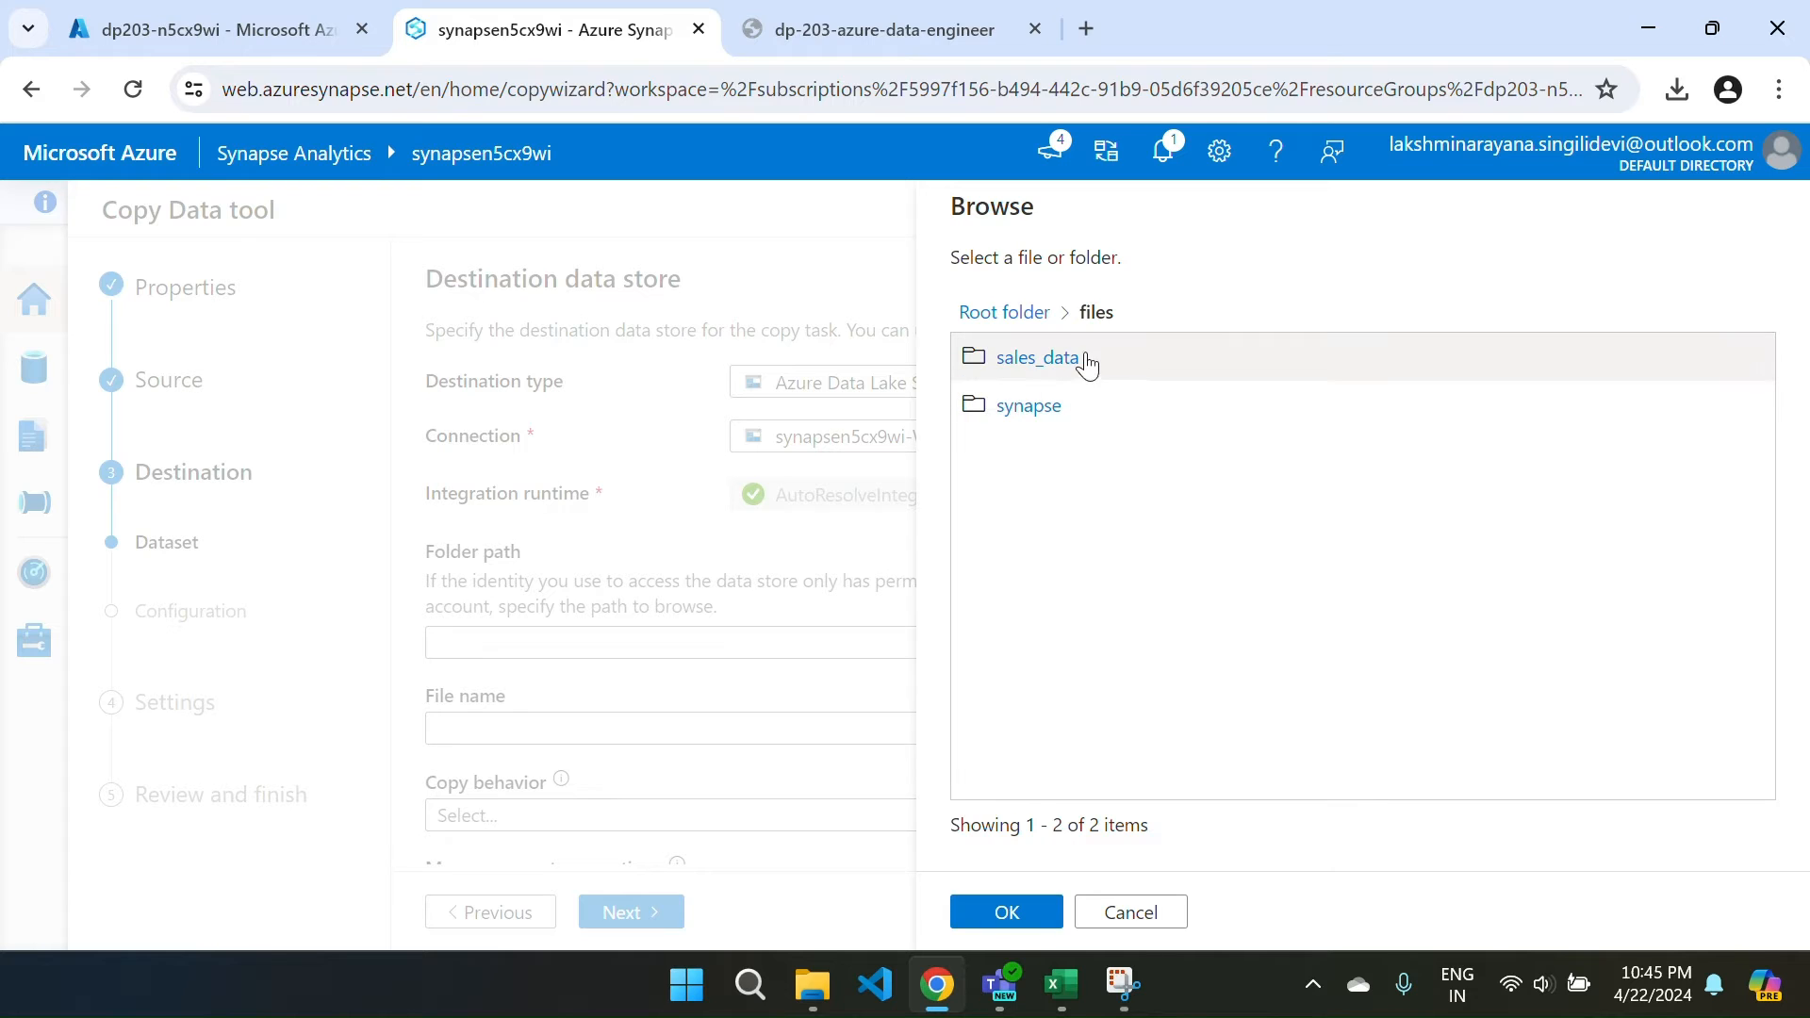
{"action": "left_click", "coordinate": [1051, 358]}
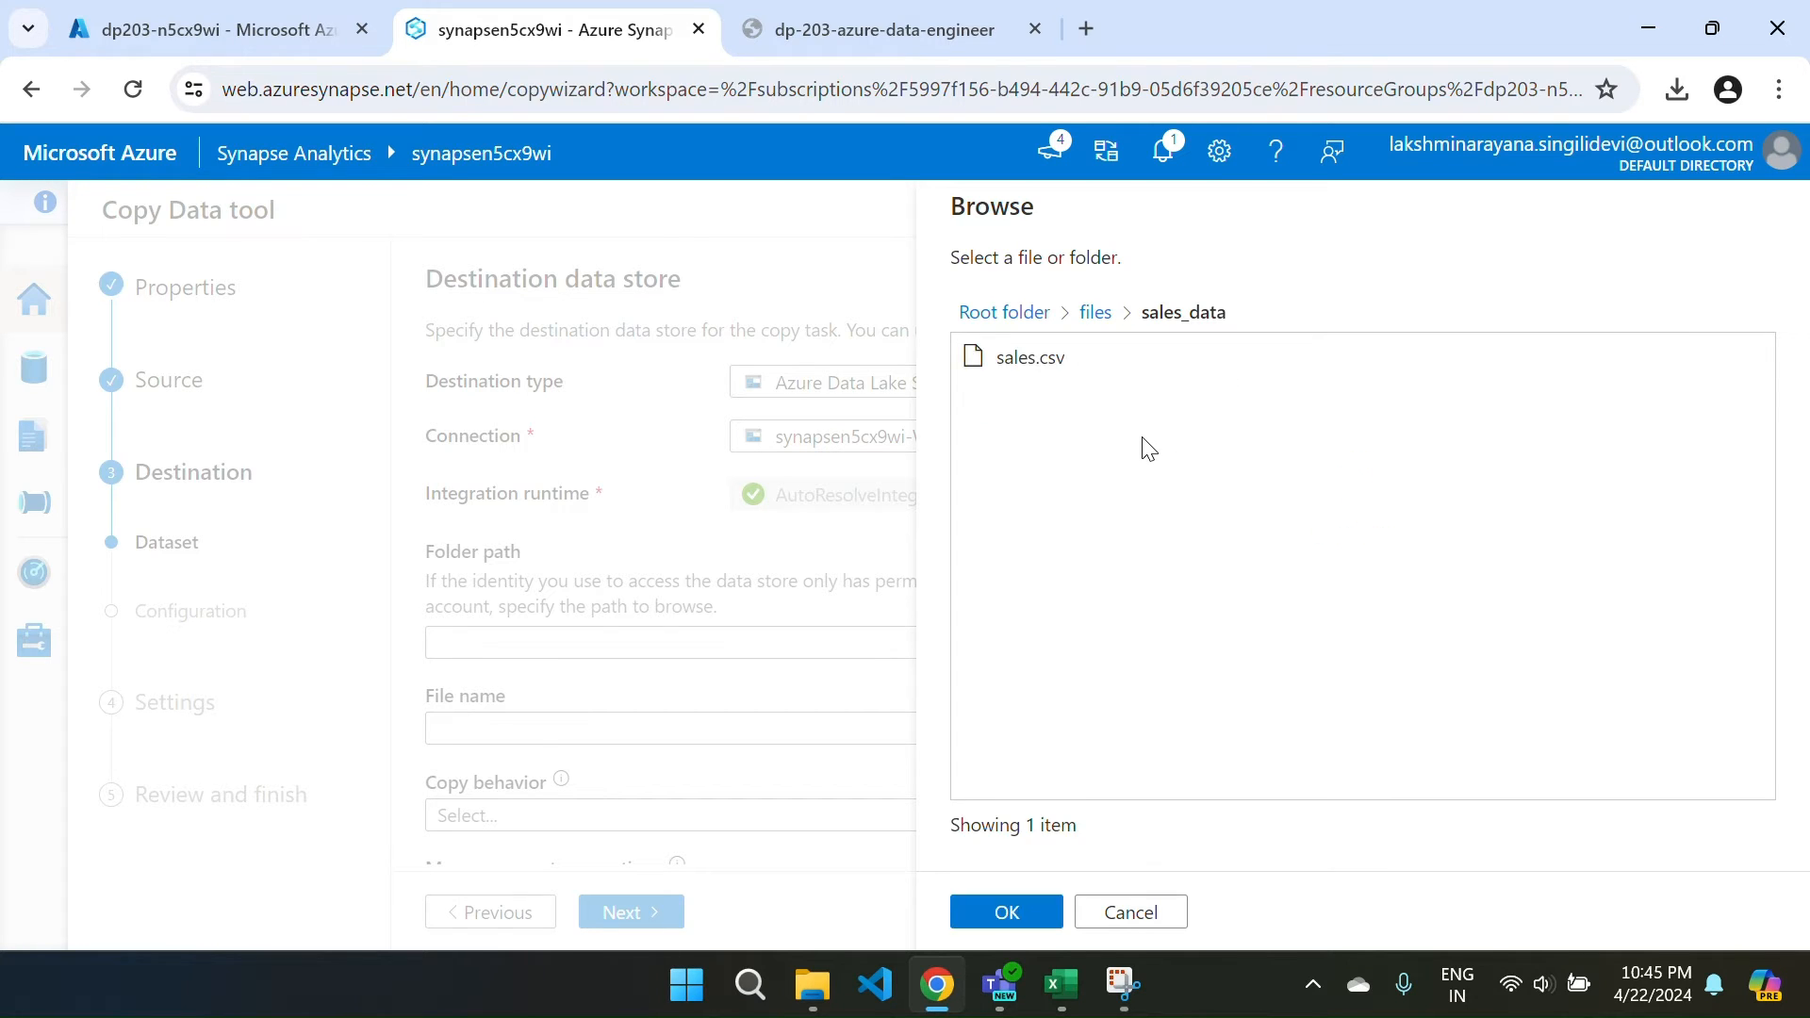
{"action": "left_click", "coordinate": [1094, 312]}
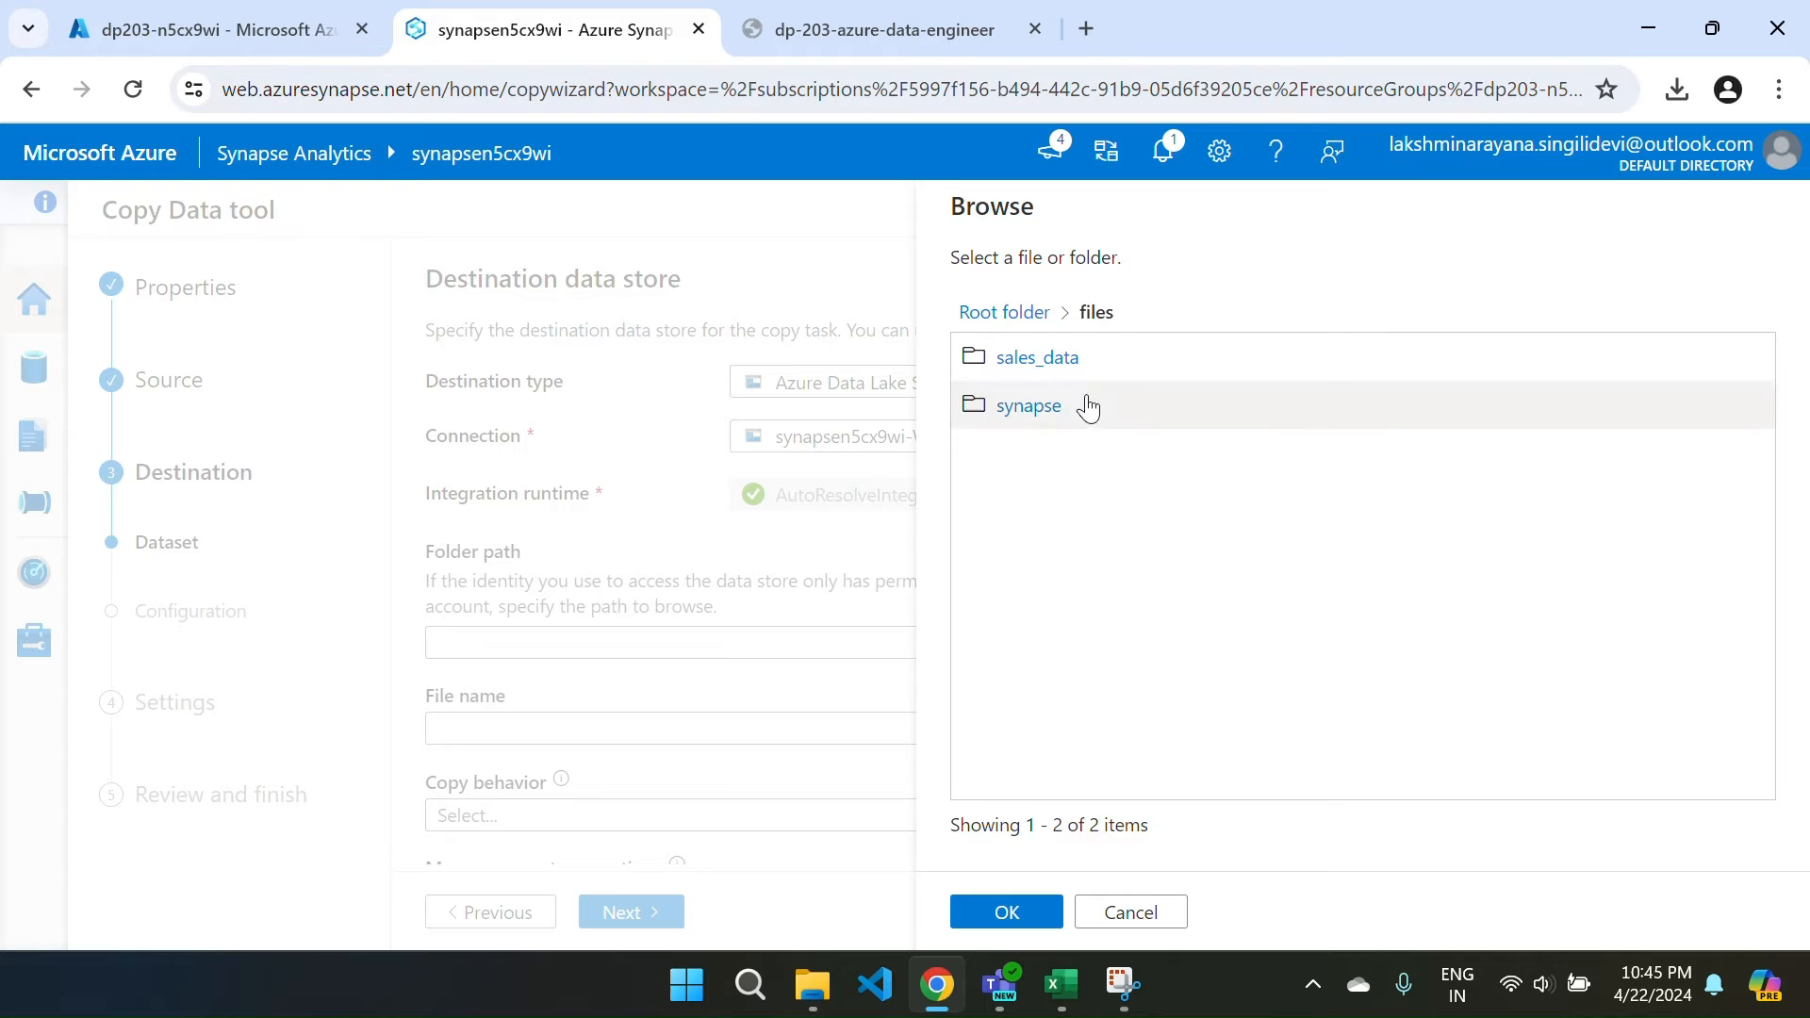
{"action": "left_click", "coordinate": [1037, 358]}
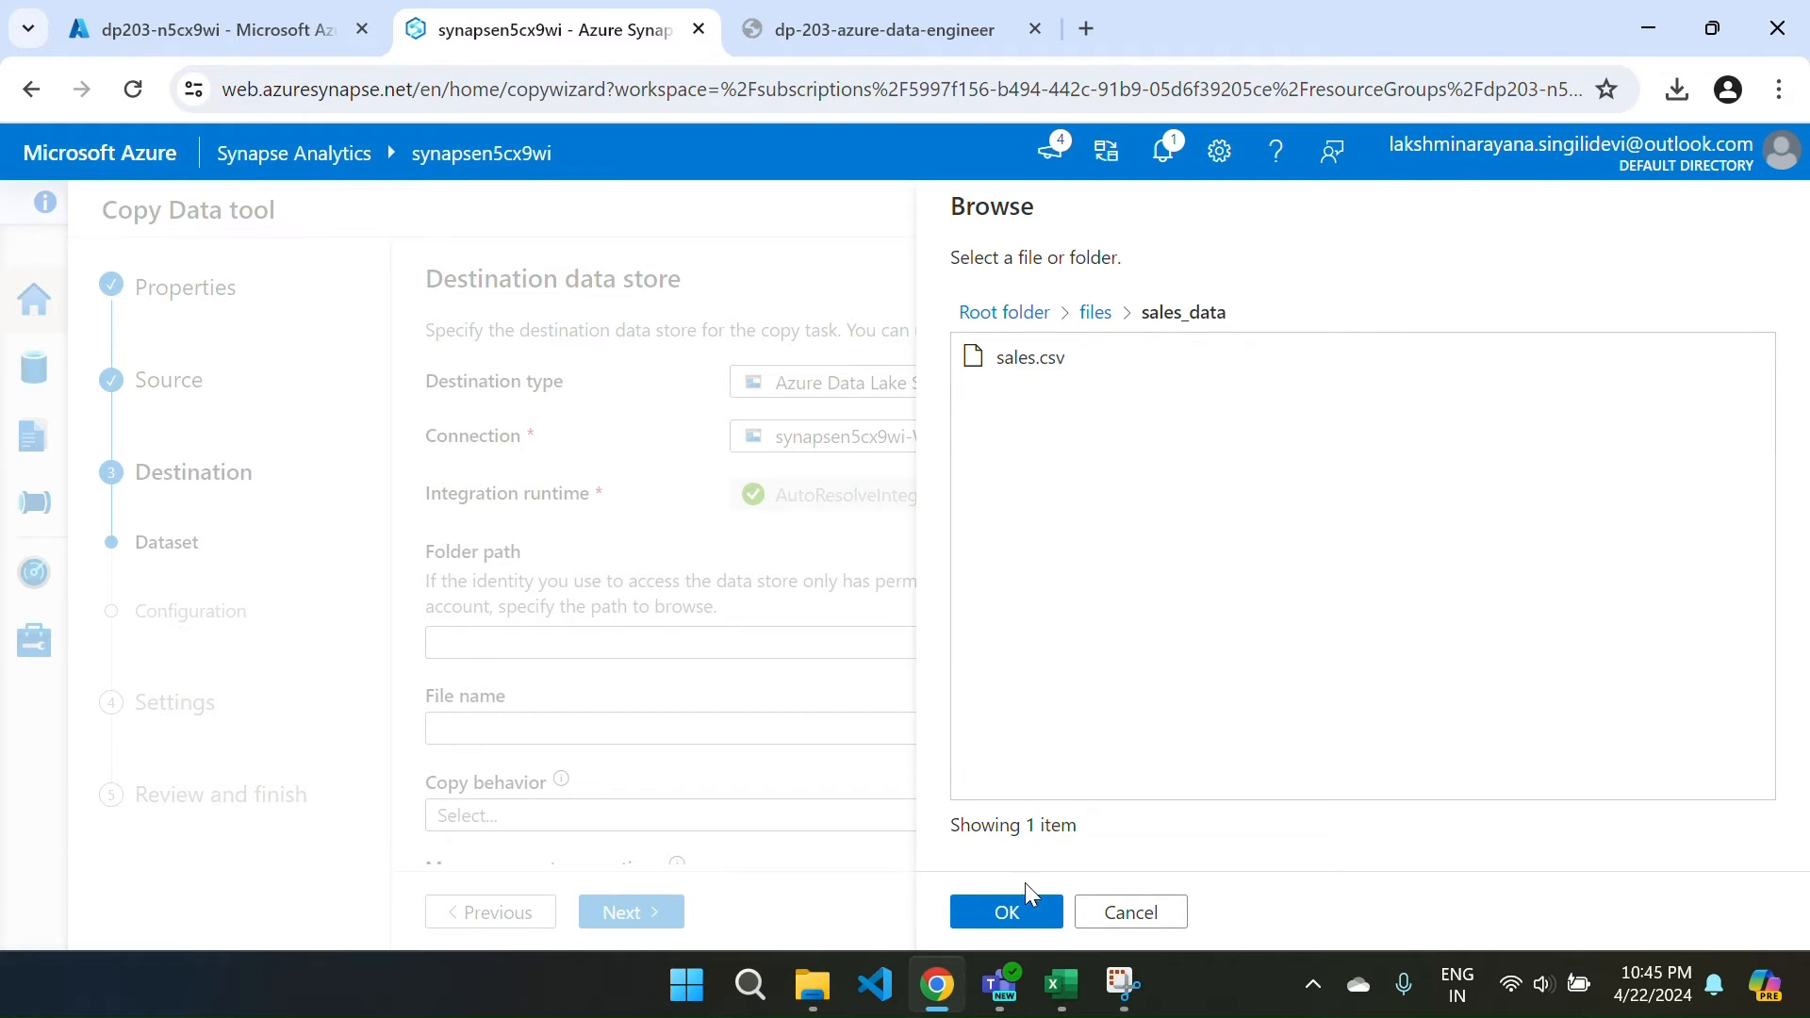
{"action": "left_click", "coordinate": [1001, 910]}
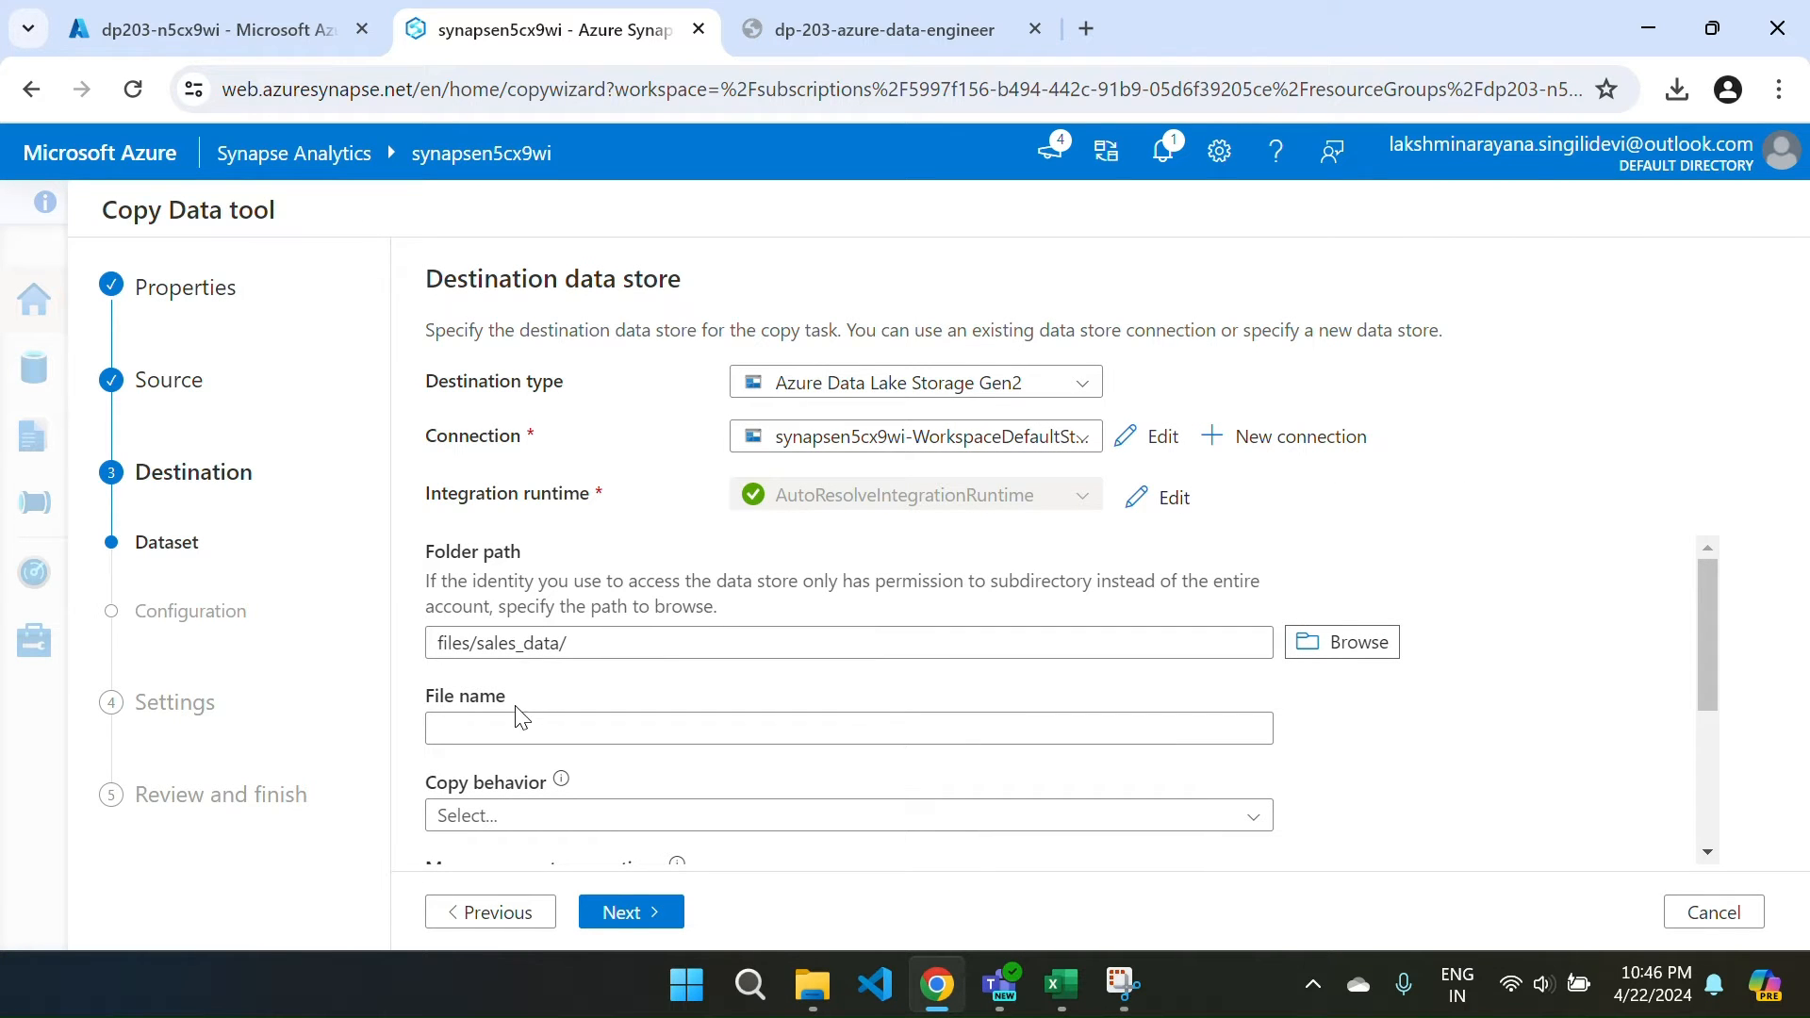
Enter products.csv as the destination file name and move on to file format settings.
{"action": "left_click", "coordinate": [494, 726]}
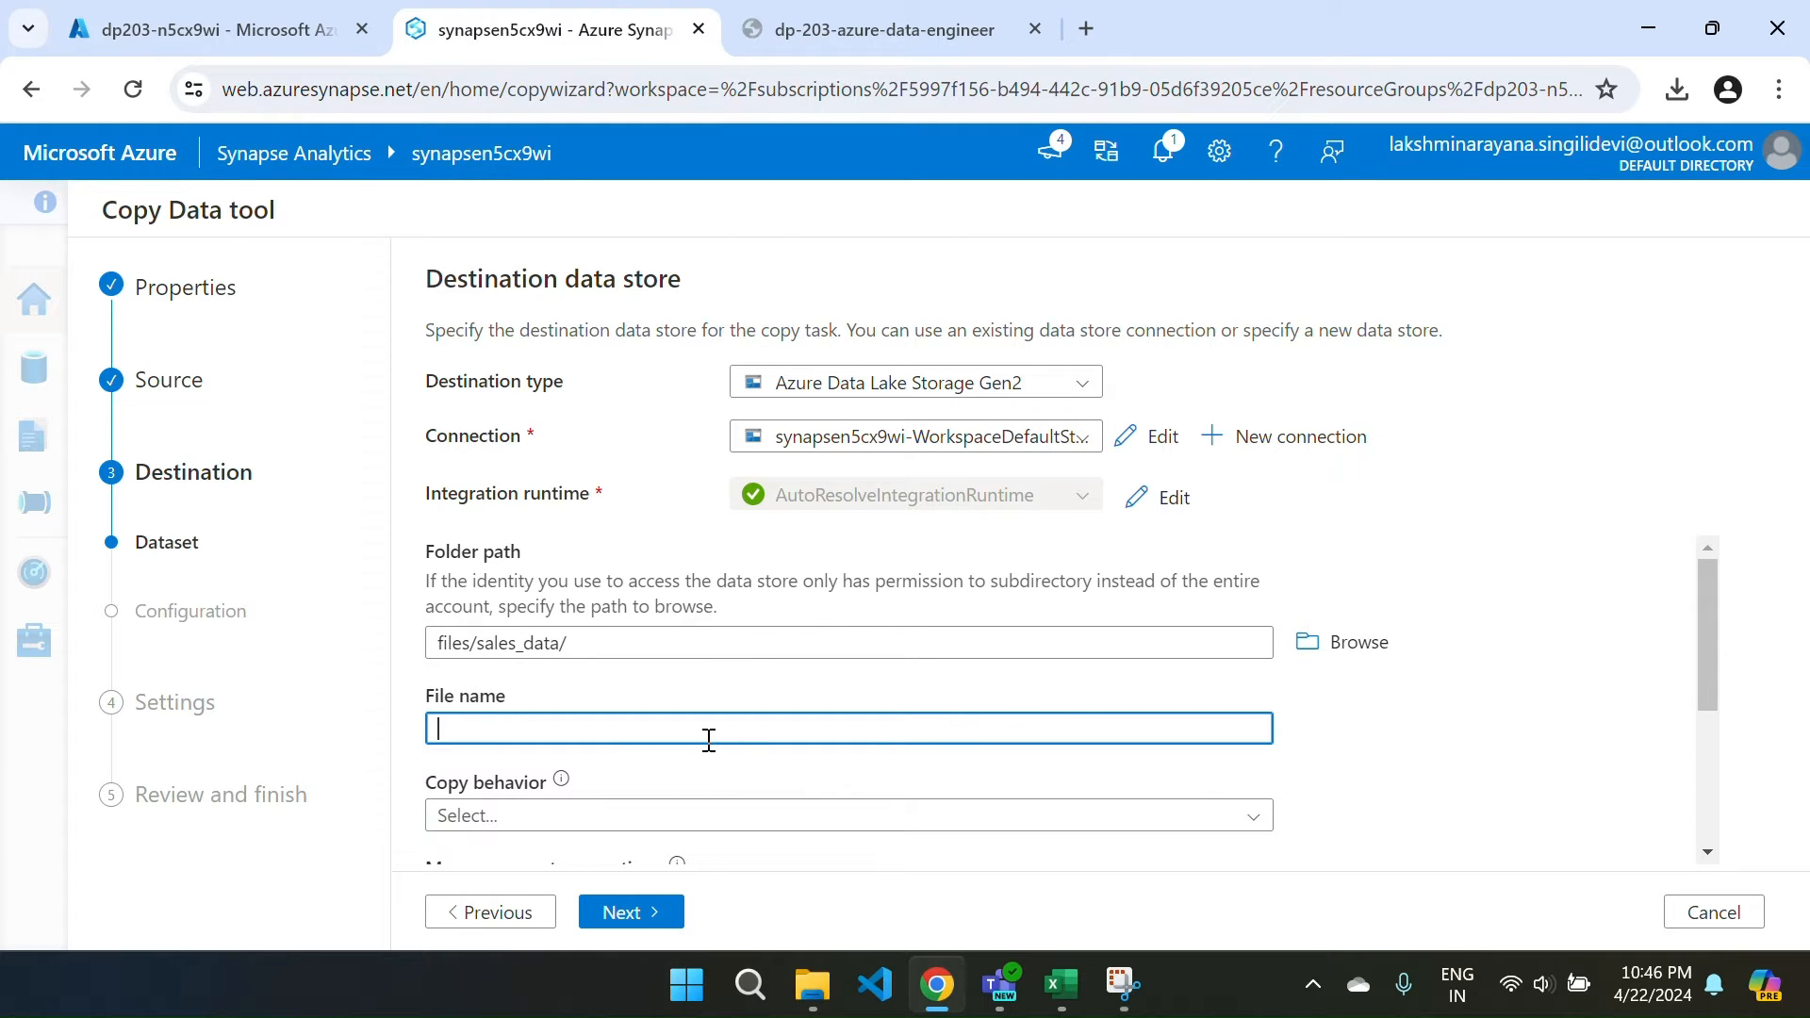
{"action": "key", "text": "Caps_Lock"}
{"action": "type", "text": "prod"}
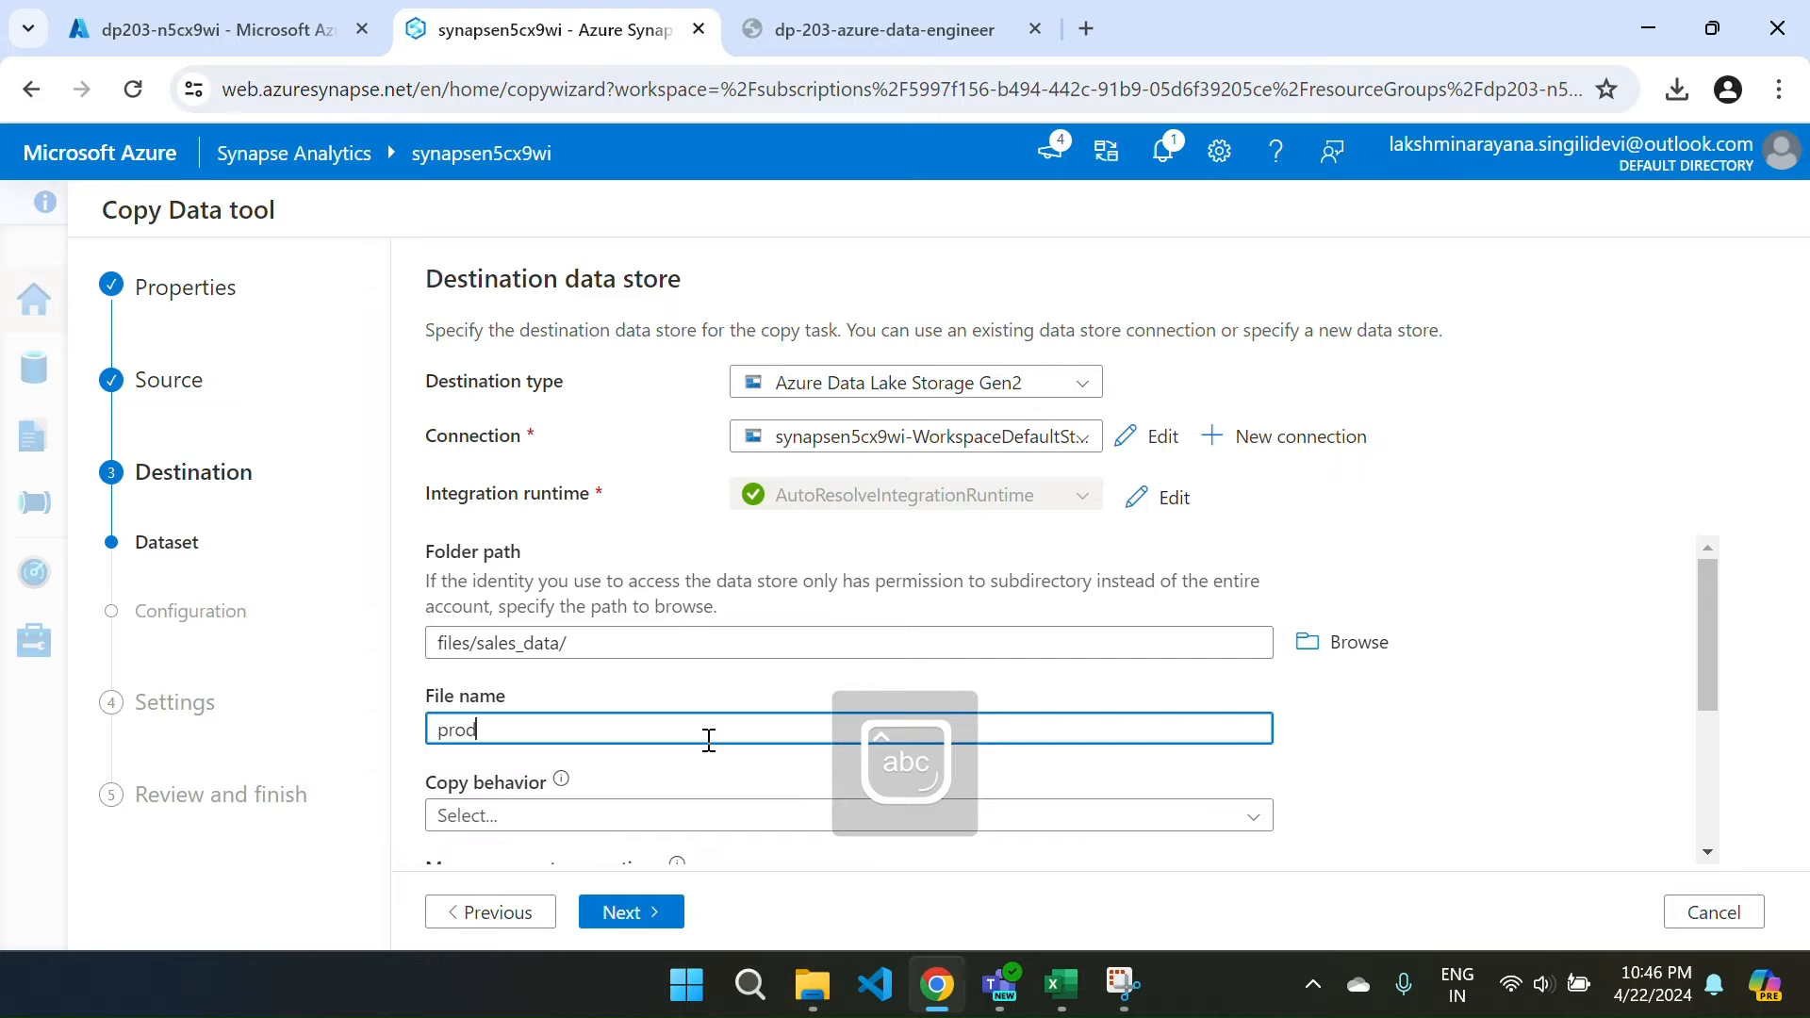
{"action": "type", "text": "uct.csv"}
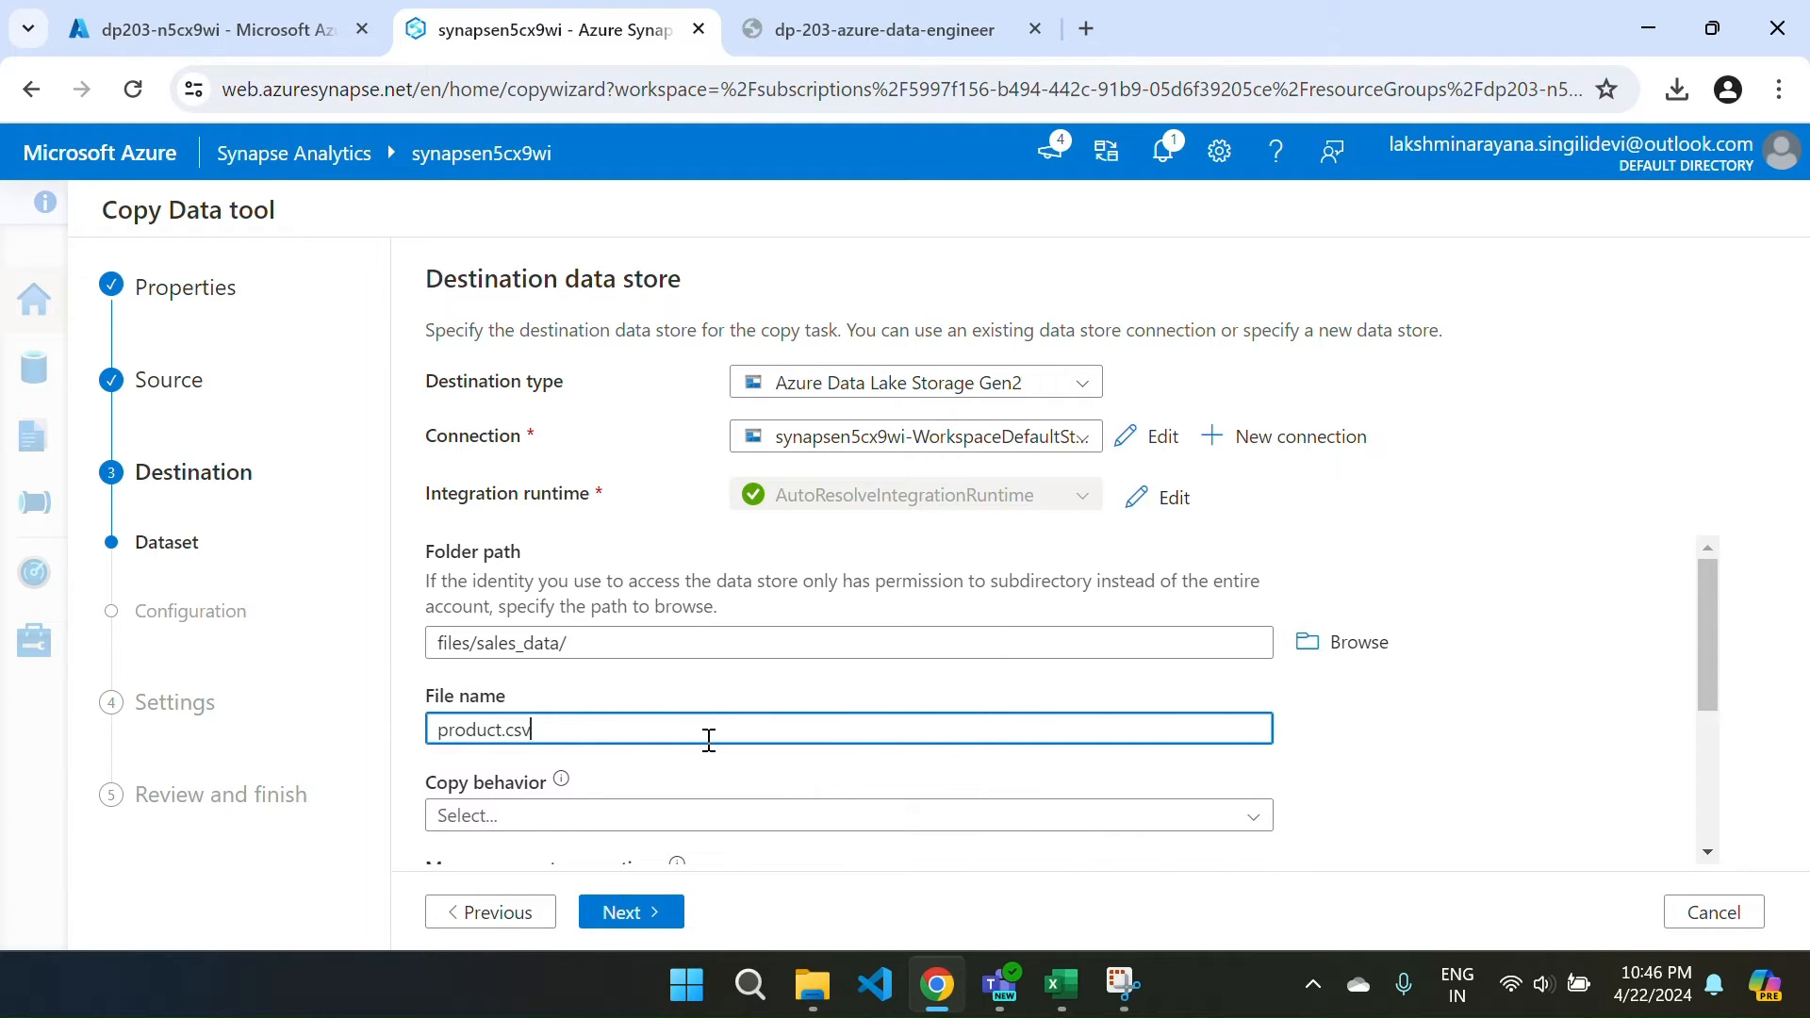
{"action": "left_click", "coordinate": [499, 732]}
{"action": "type", "text": "s"}
{"action": "scroll", "coordinate": [621, 733], "scroll_direction": "down", "scroll_amount": 3}
{"action": "scroll", "coordinate": [621, 741], "scroll_direction": "down", "scroll_amount": 1}
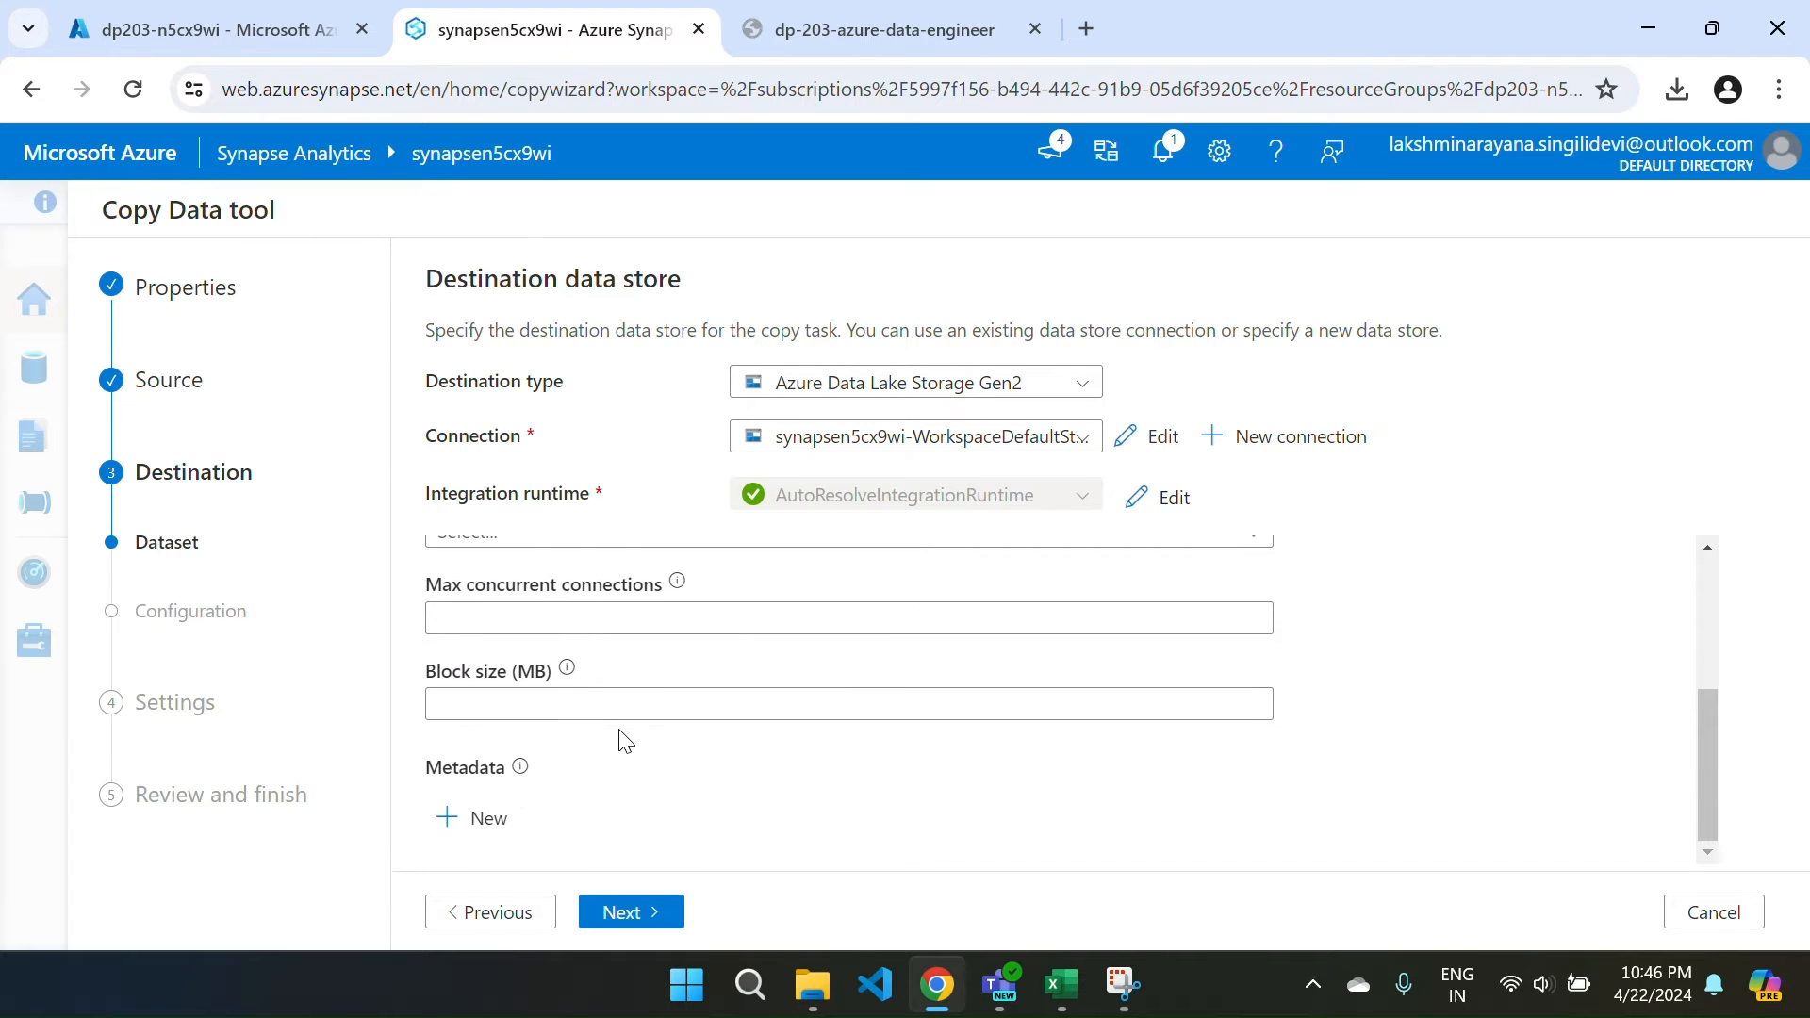
{"action": "left_click", "coordinate": [627, 911]}
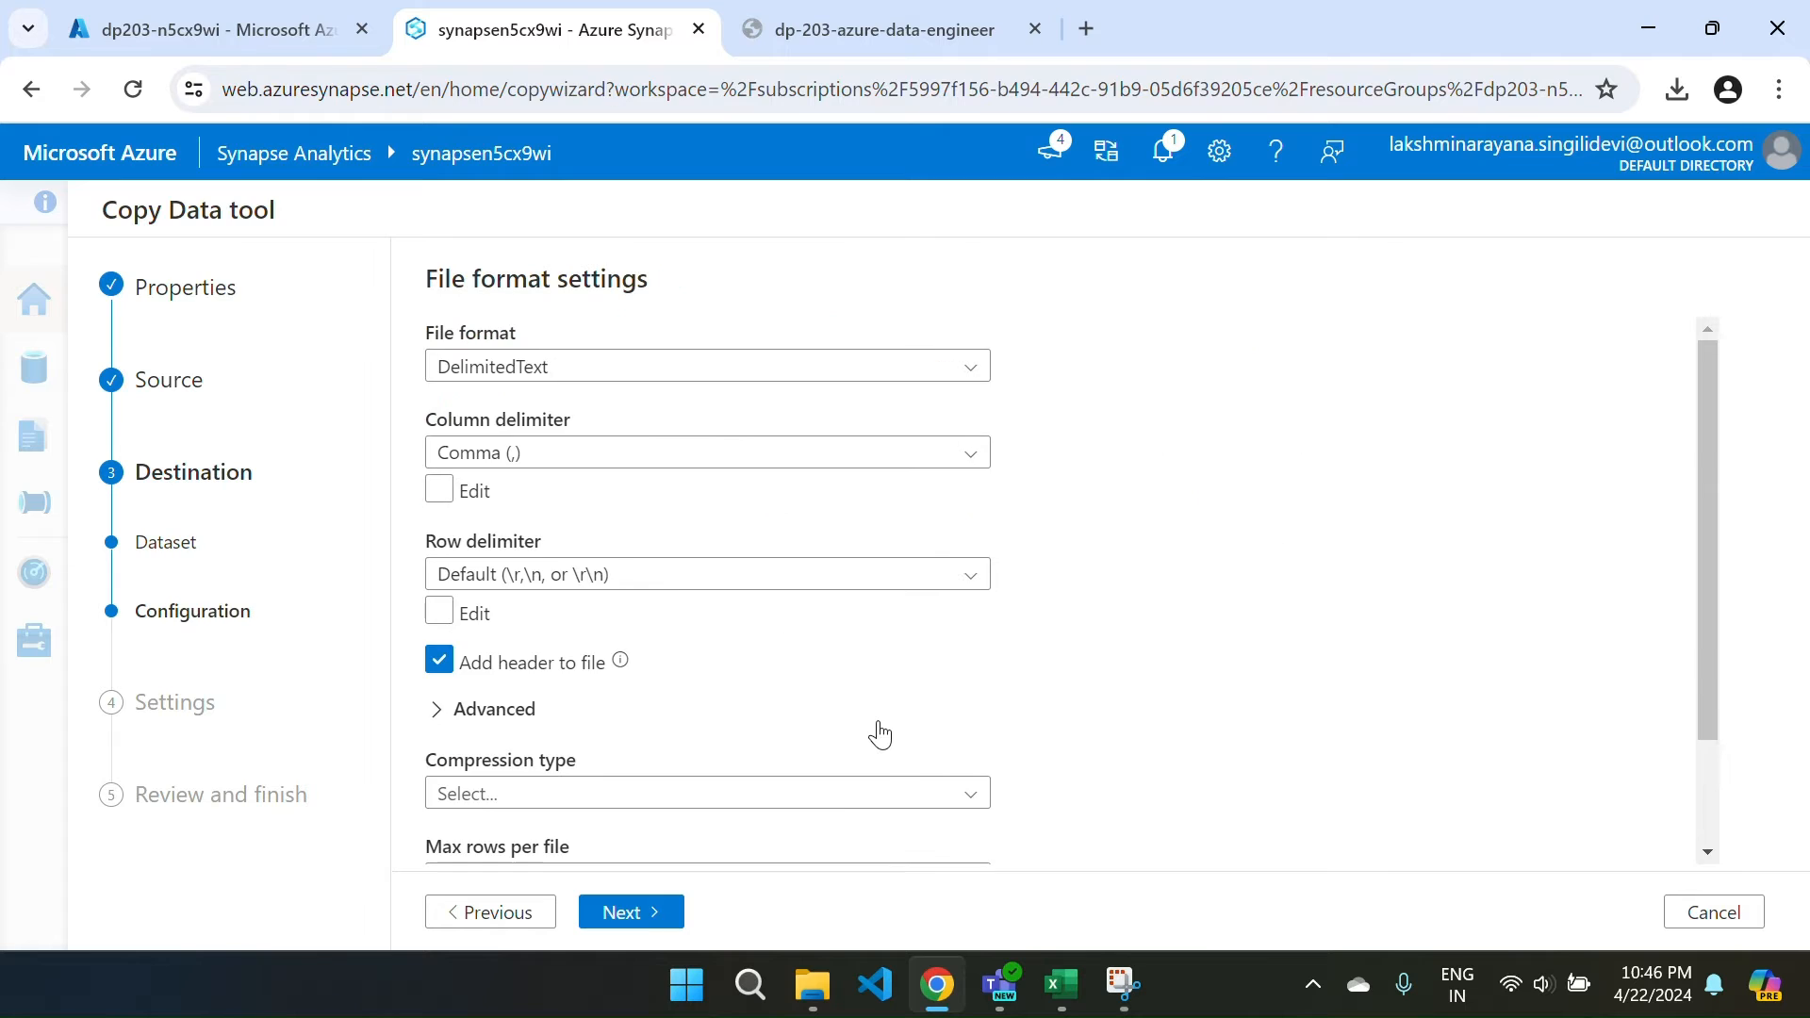
Choose Line feed (\n) as the destination row delimiter and advance to the Settings step.
{"action": "scroll", "coordinate": [883, 732], "scroll_direction": "down", "scroll_amount": 2}
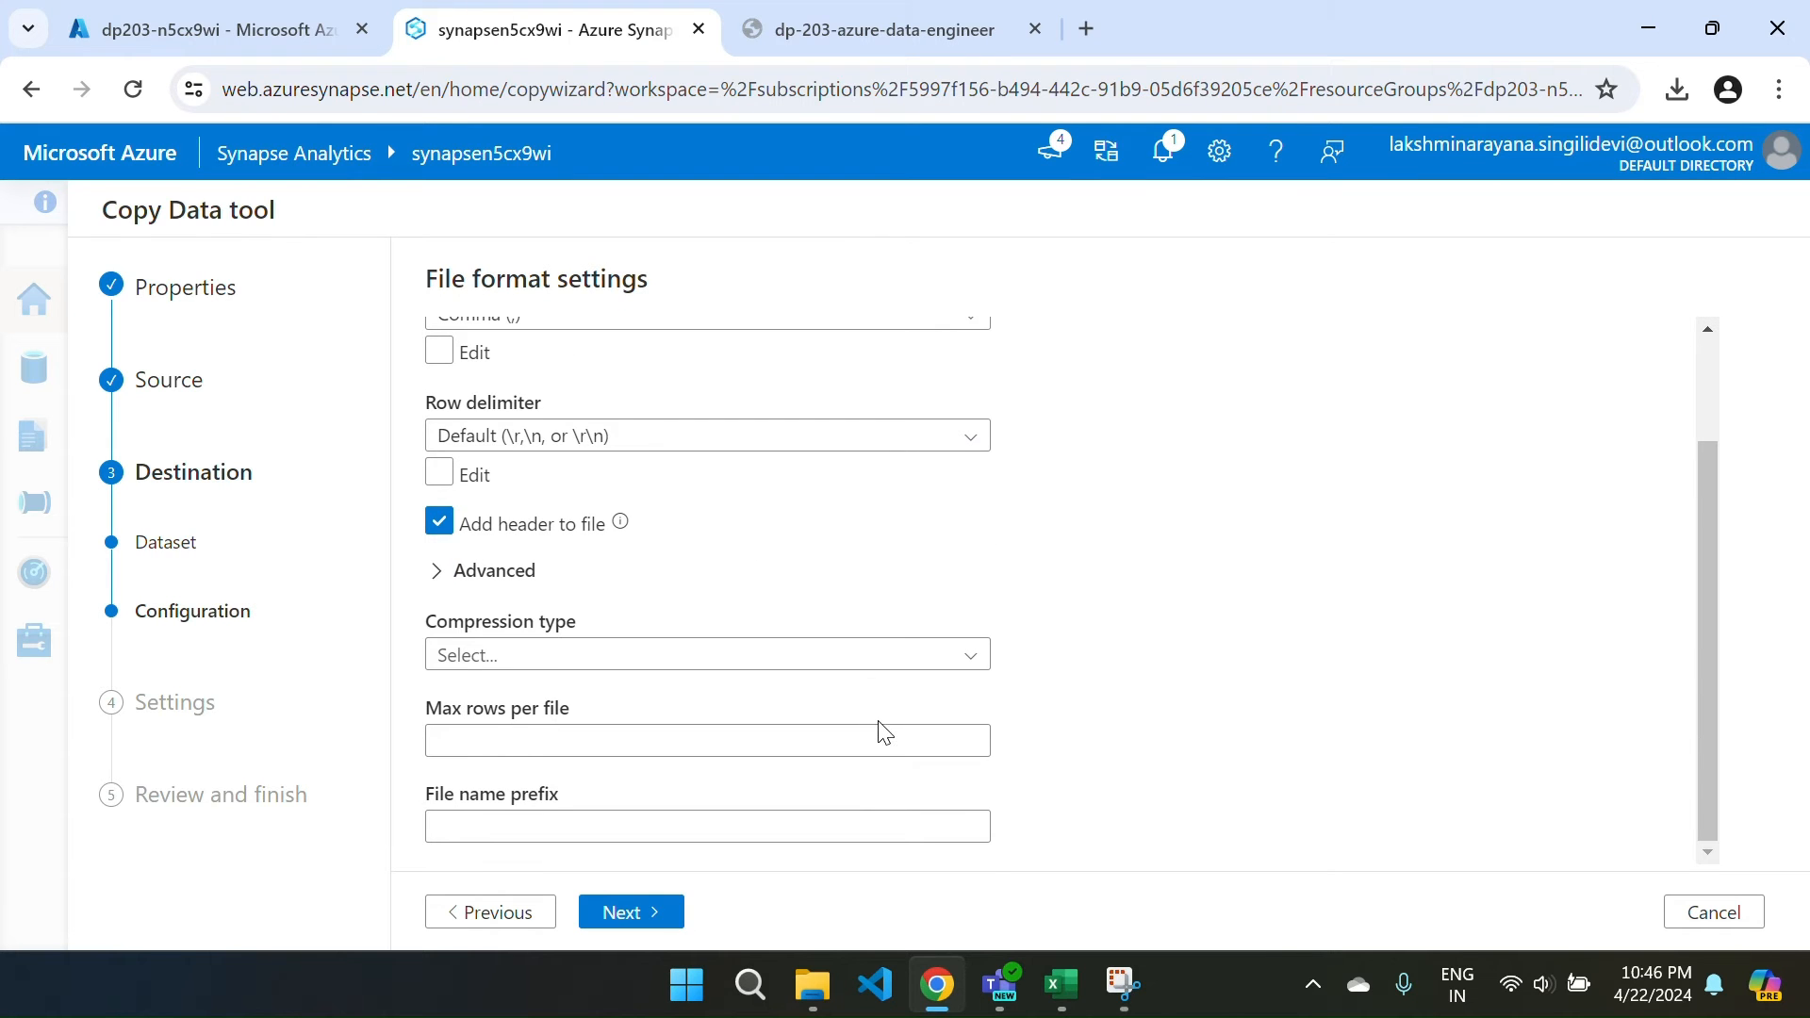
{"action": "scroll", "coordinate": [883, 733], "scroll_direction": "up", "scroll_amount": 2}
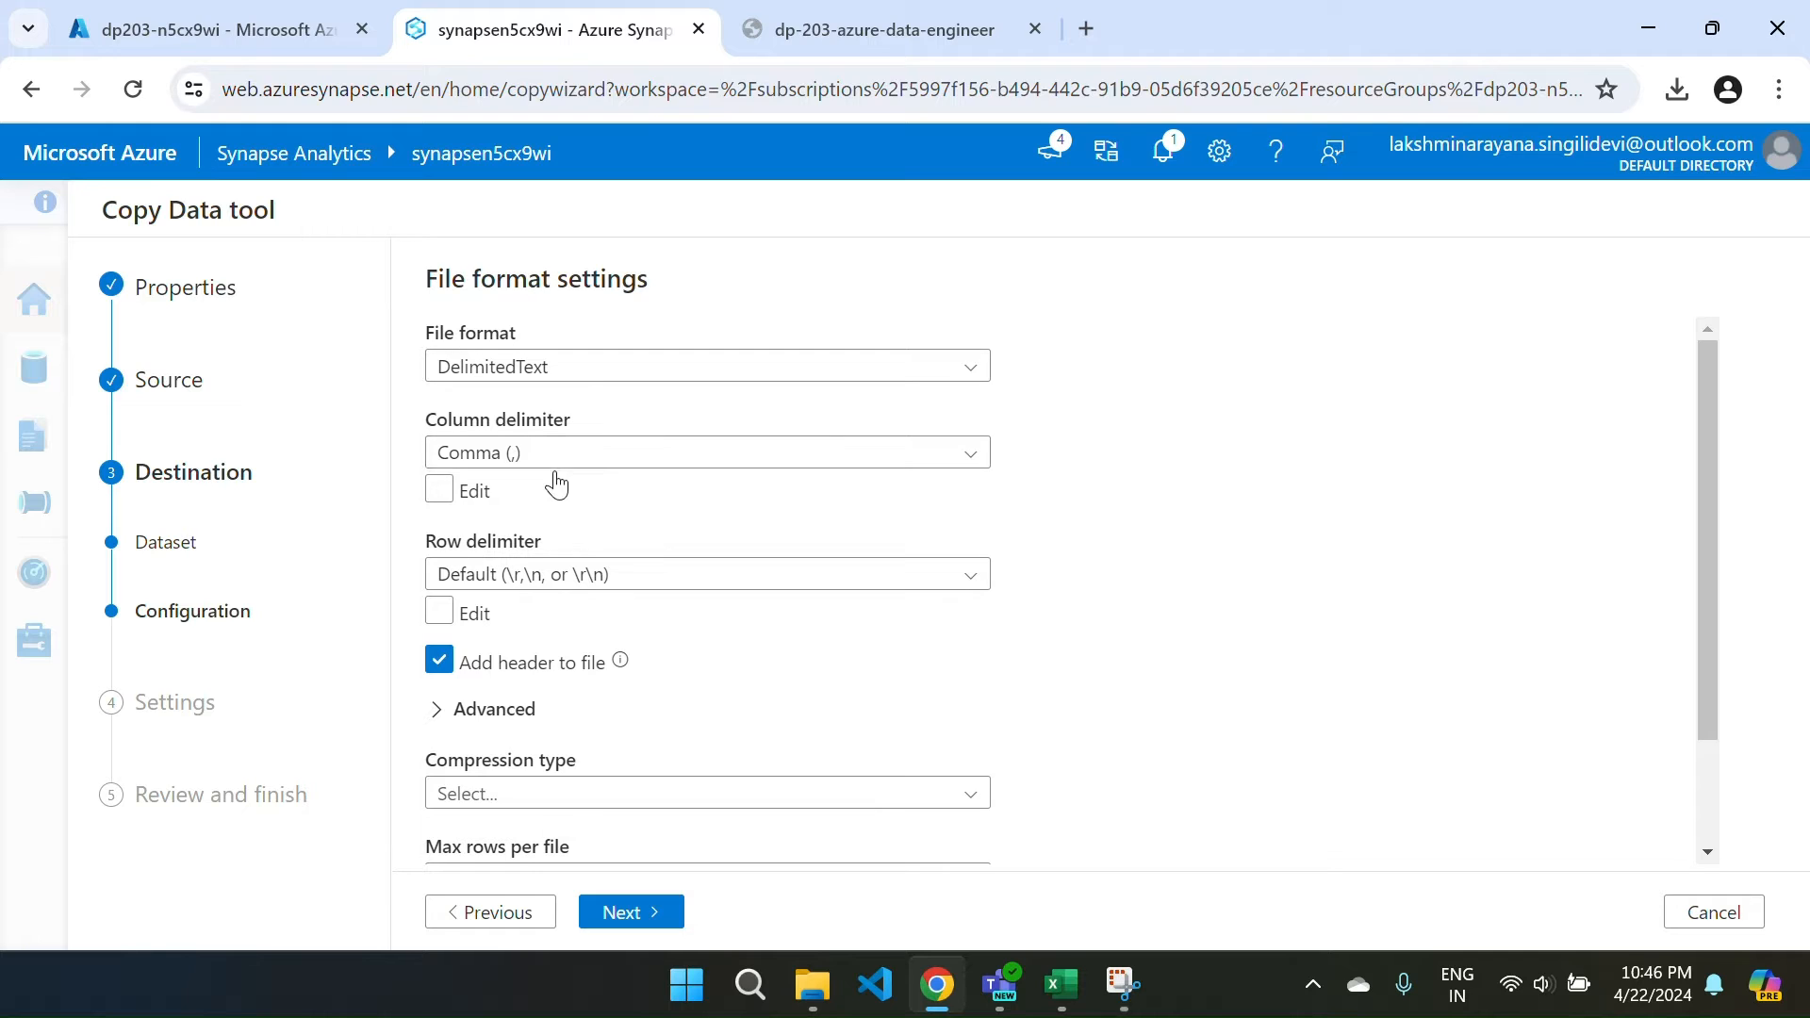
{"action": "left_click", "coordinate": [618, 580]}
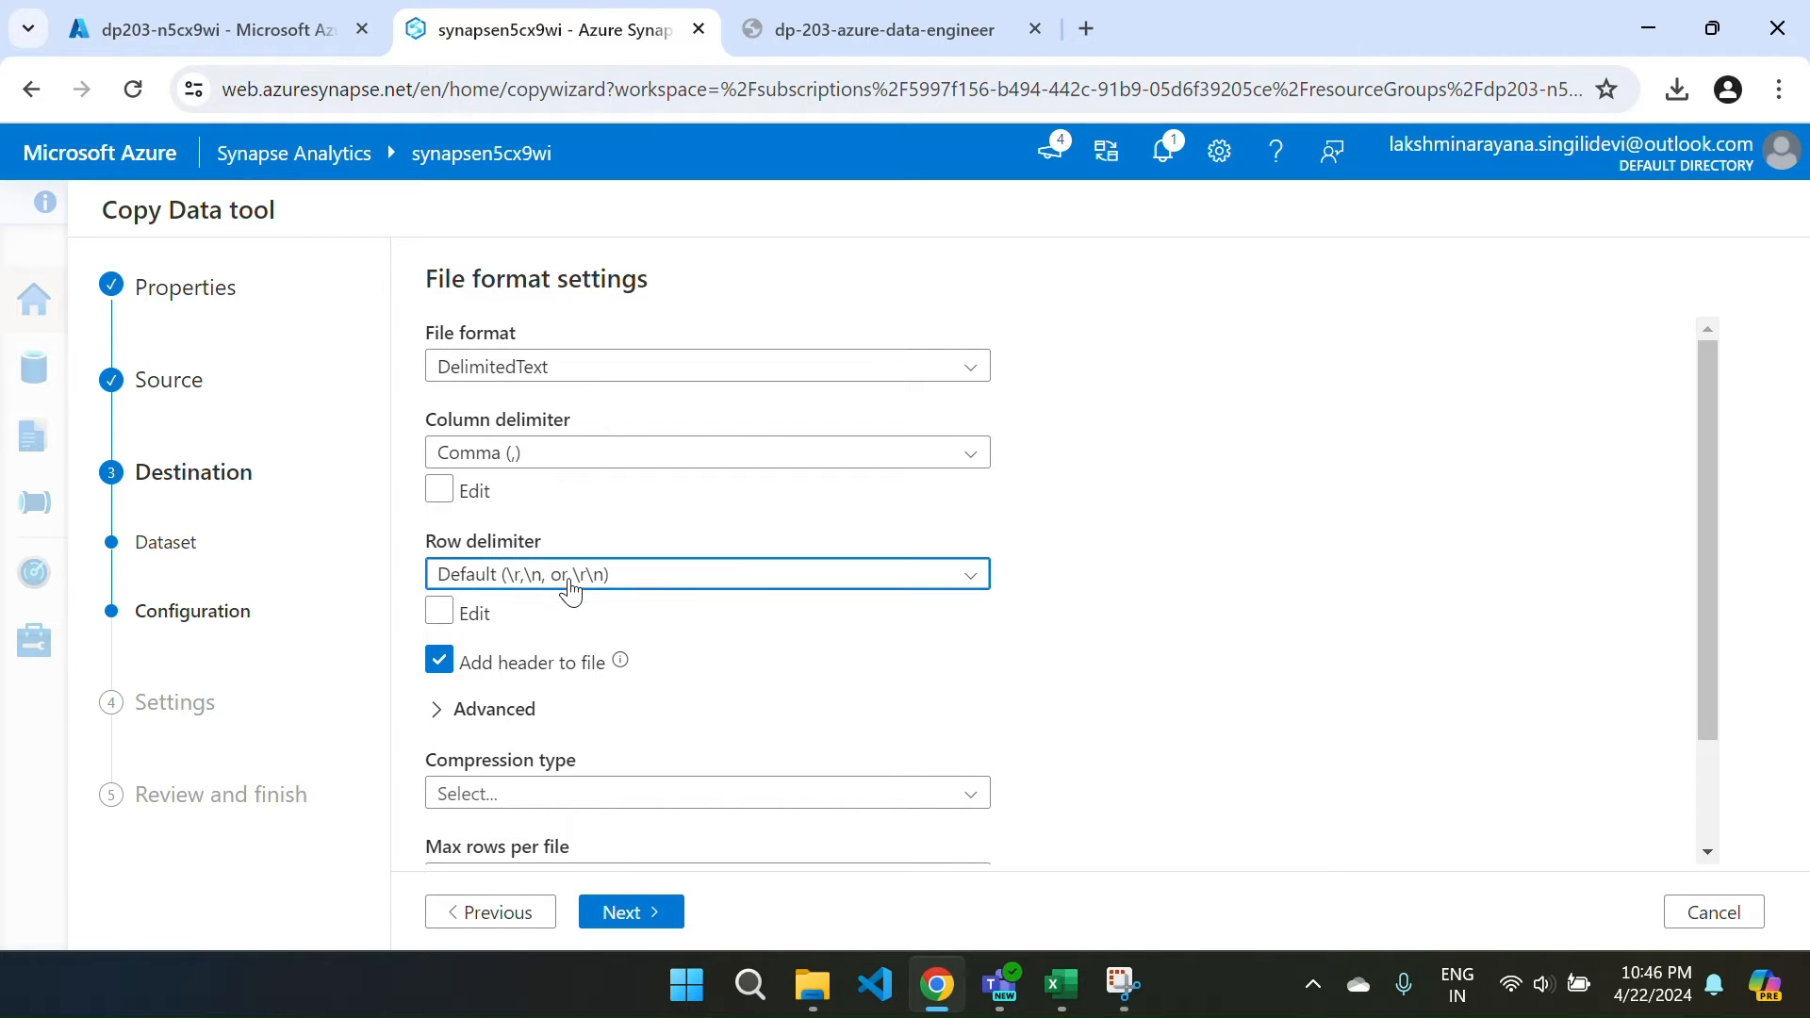
{"action": "left_click", "coordinate": [524, 707]}
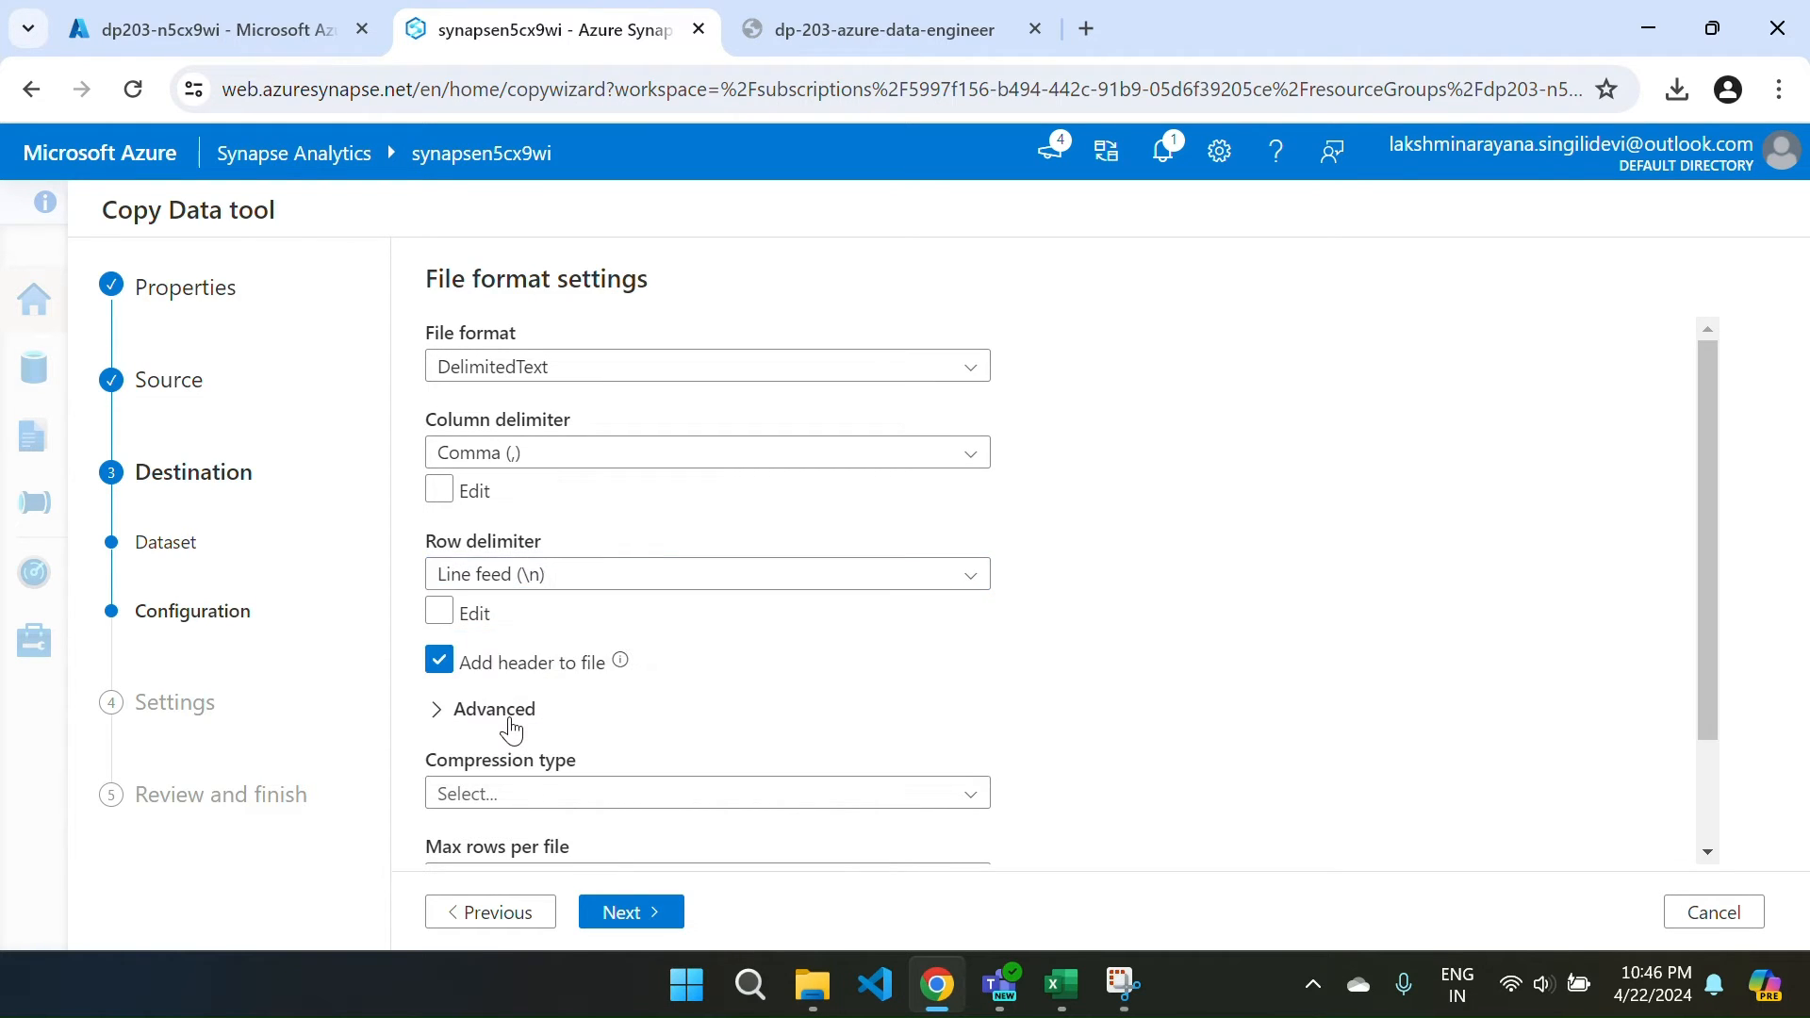
{"action": "scroll", "coordinate": [723, 714], "scroll_direction": "down", "scroll_amount": 1}
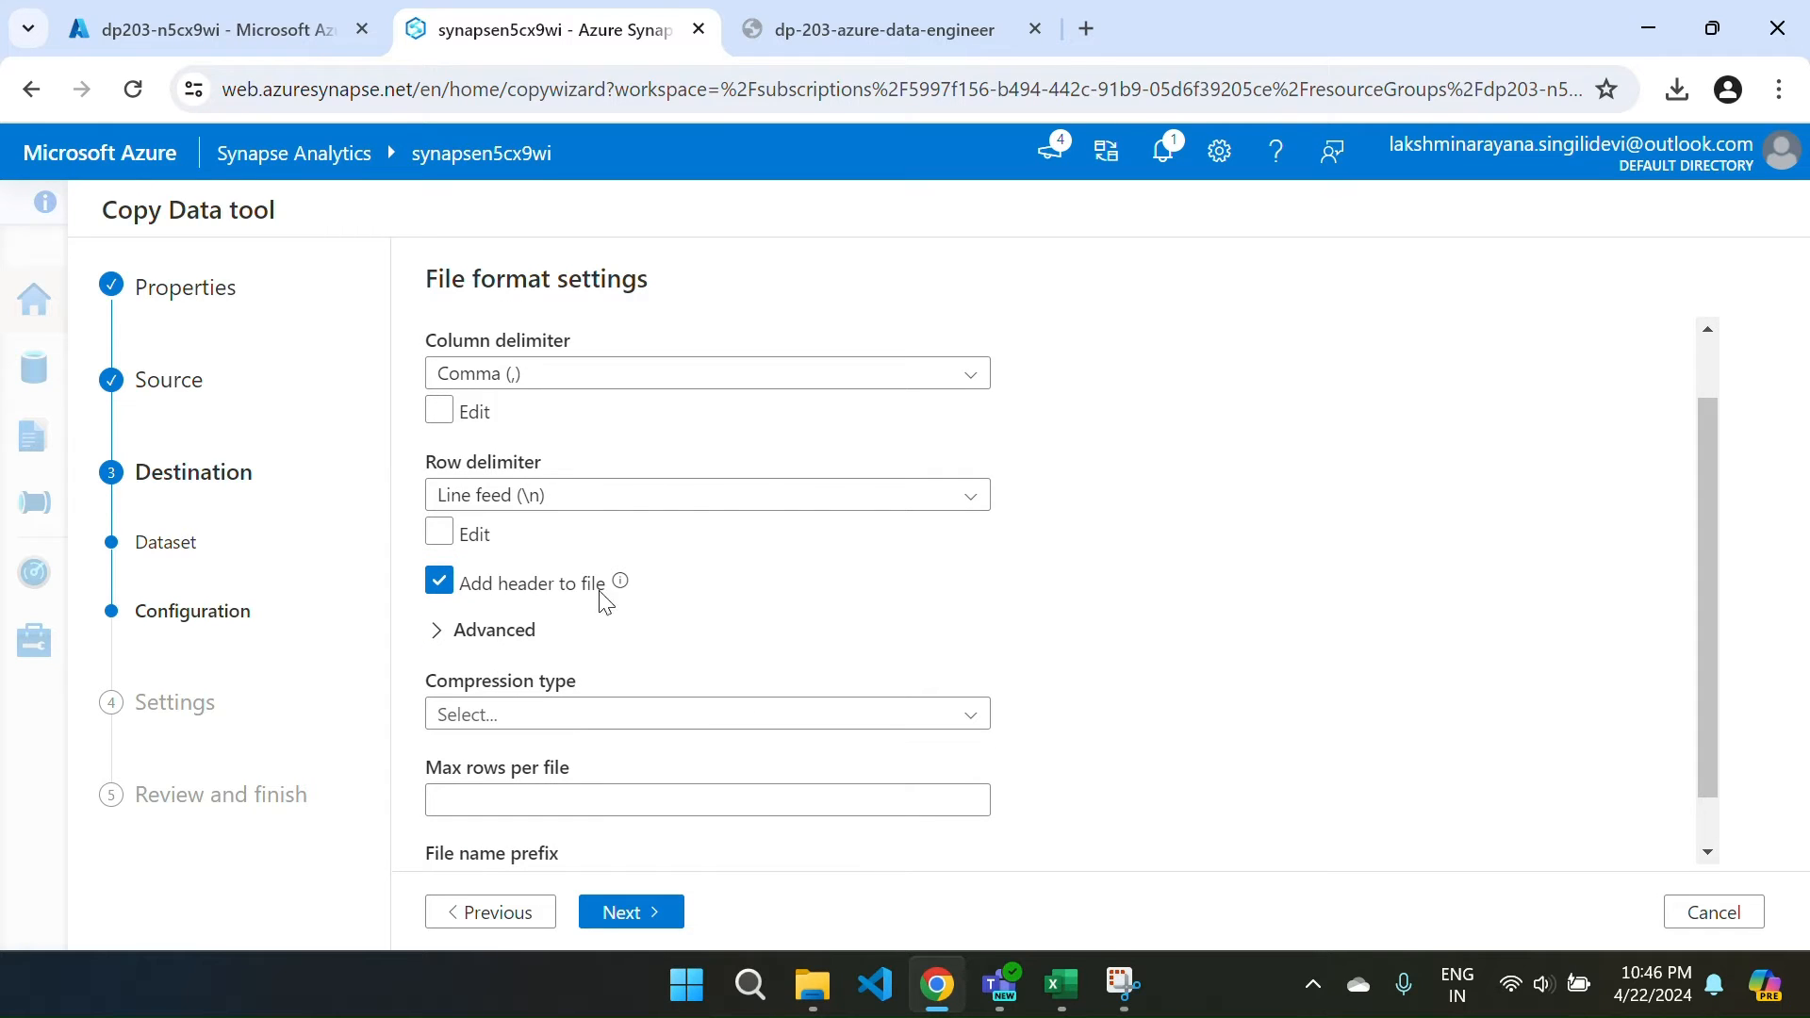
{"action": "scroll", "coordinate": [711, 605], "scroll_direction": "down", "scroll_amount": 1}
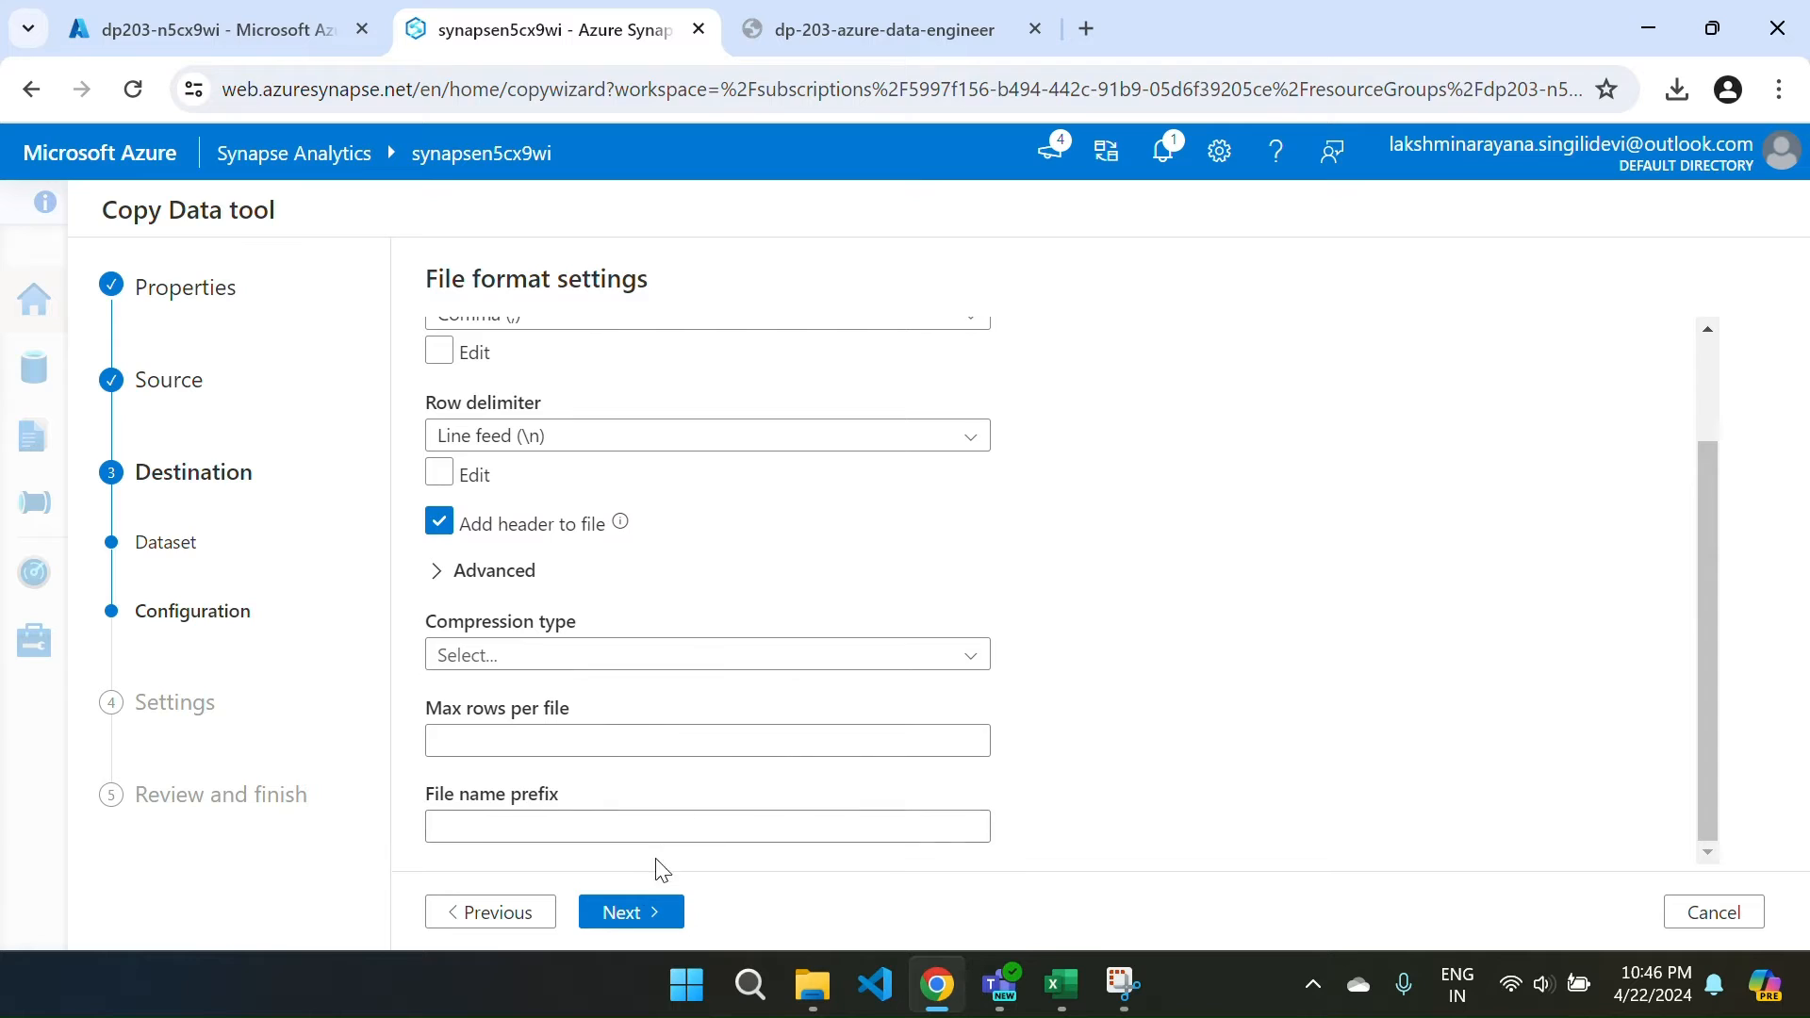
{"action": "left_click", "coordinate": [617, 911]}
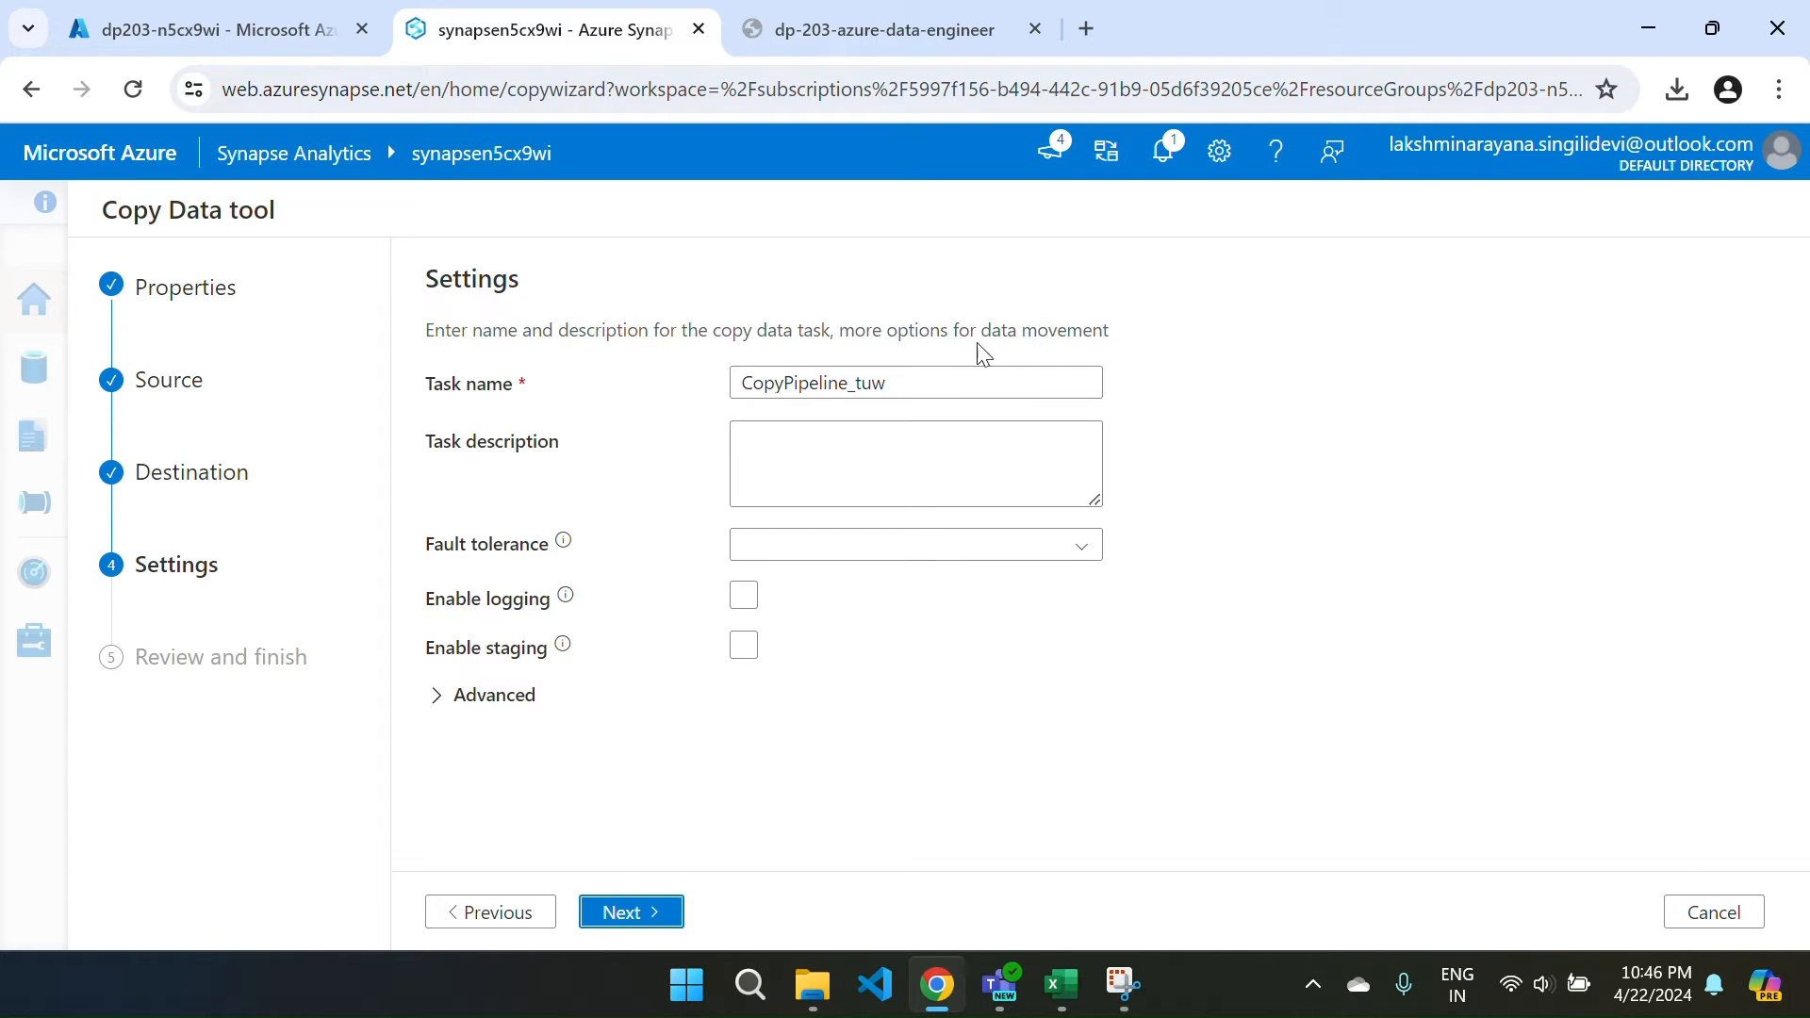
Replace the task name with 'Copy products', add description 'Copy products data', and proceed to Summary.
{"action": "left_click_drag", "start_coordinate": [930, 377], "coordinate": [706, 397]}
{"action": "key", "text": "BackSpace"}
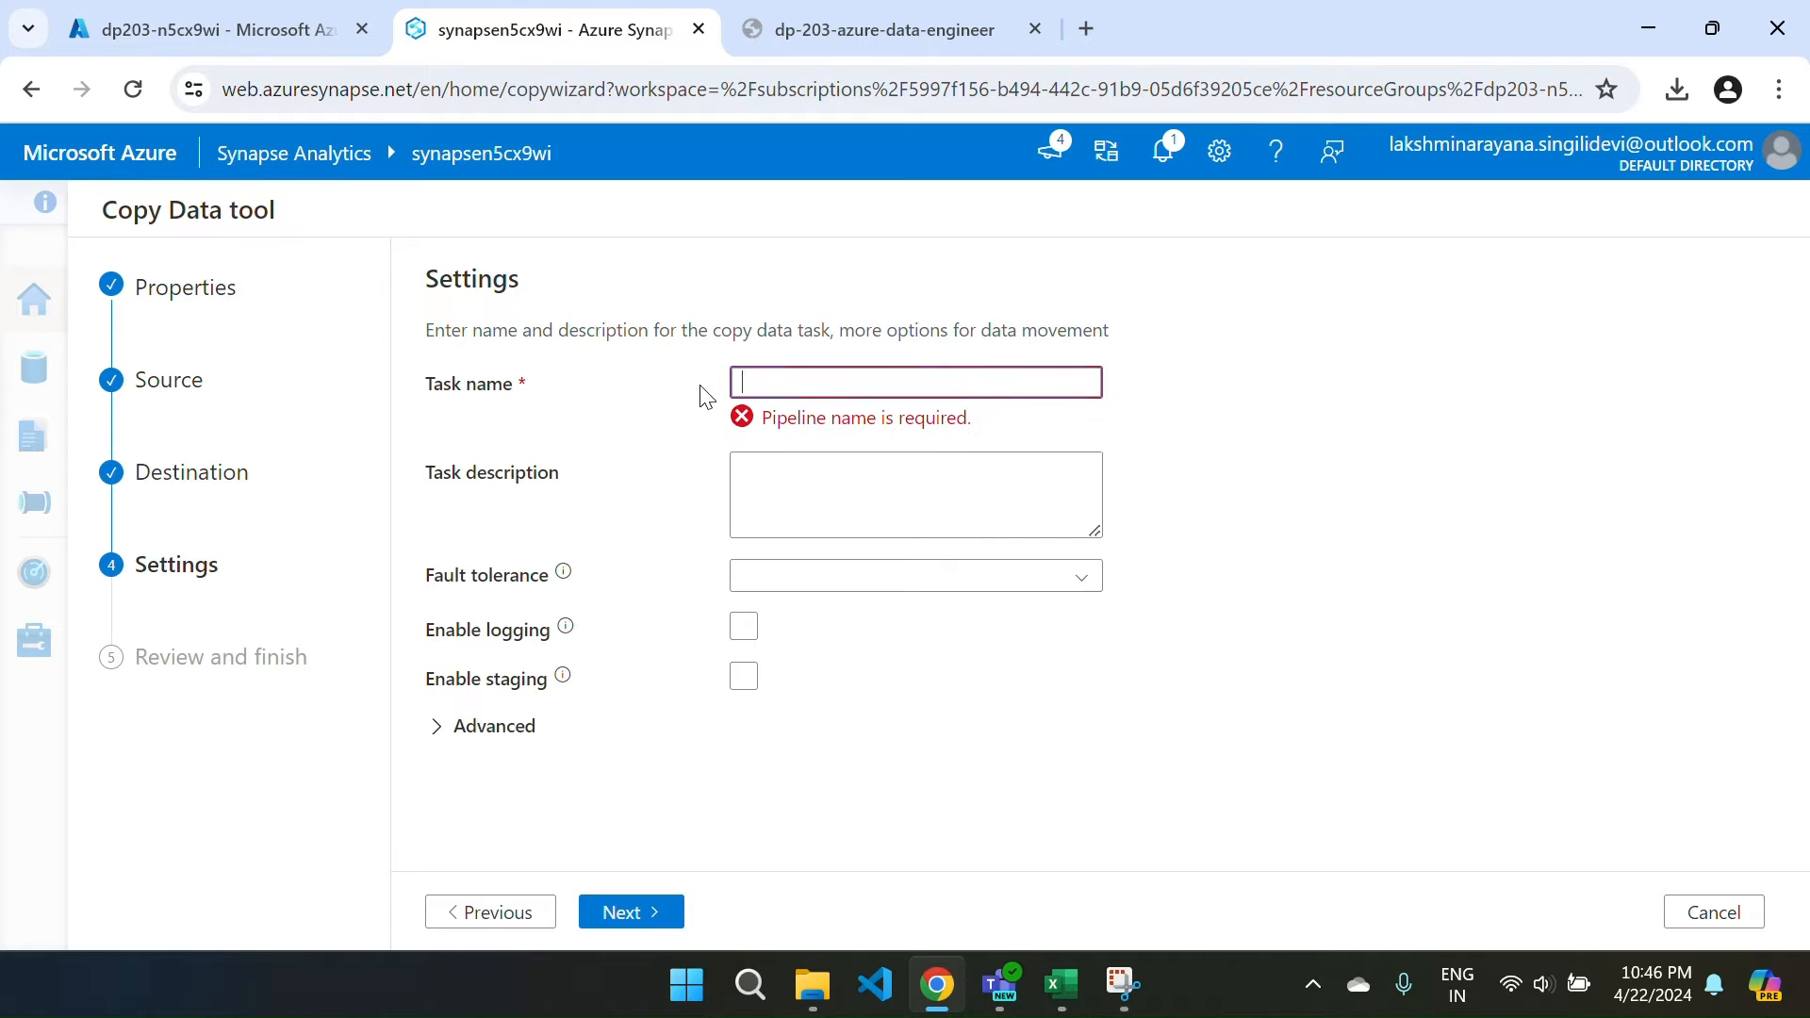
{"action": "type", "text": "Copy P"}
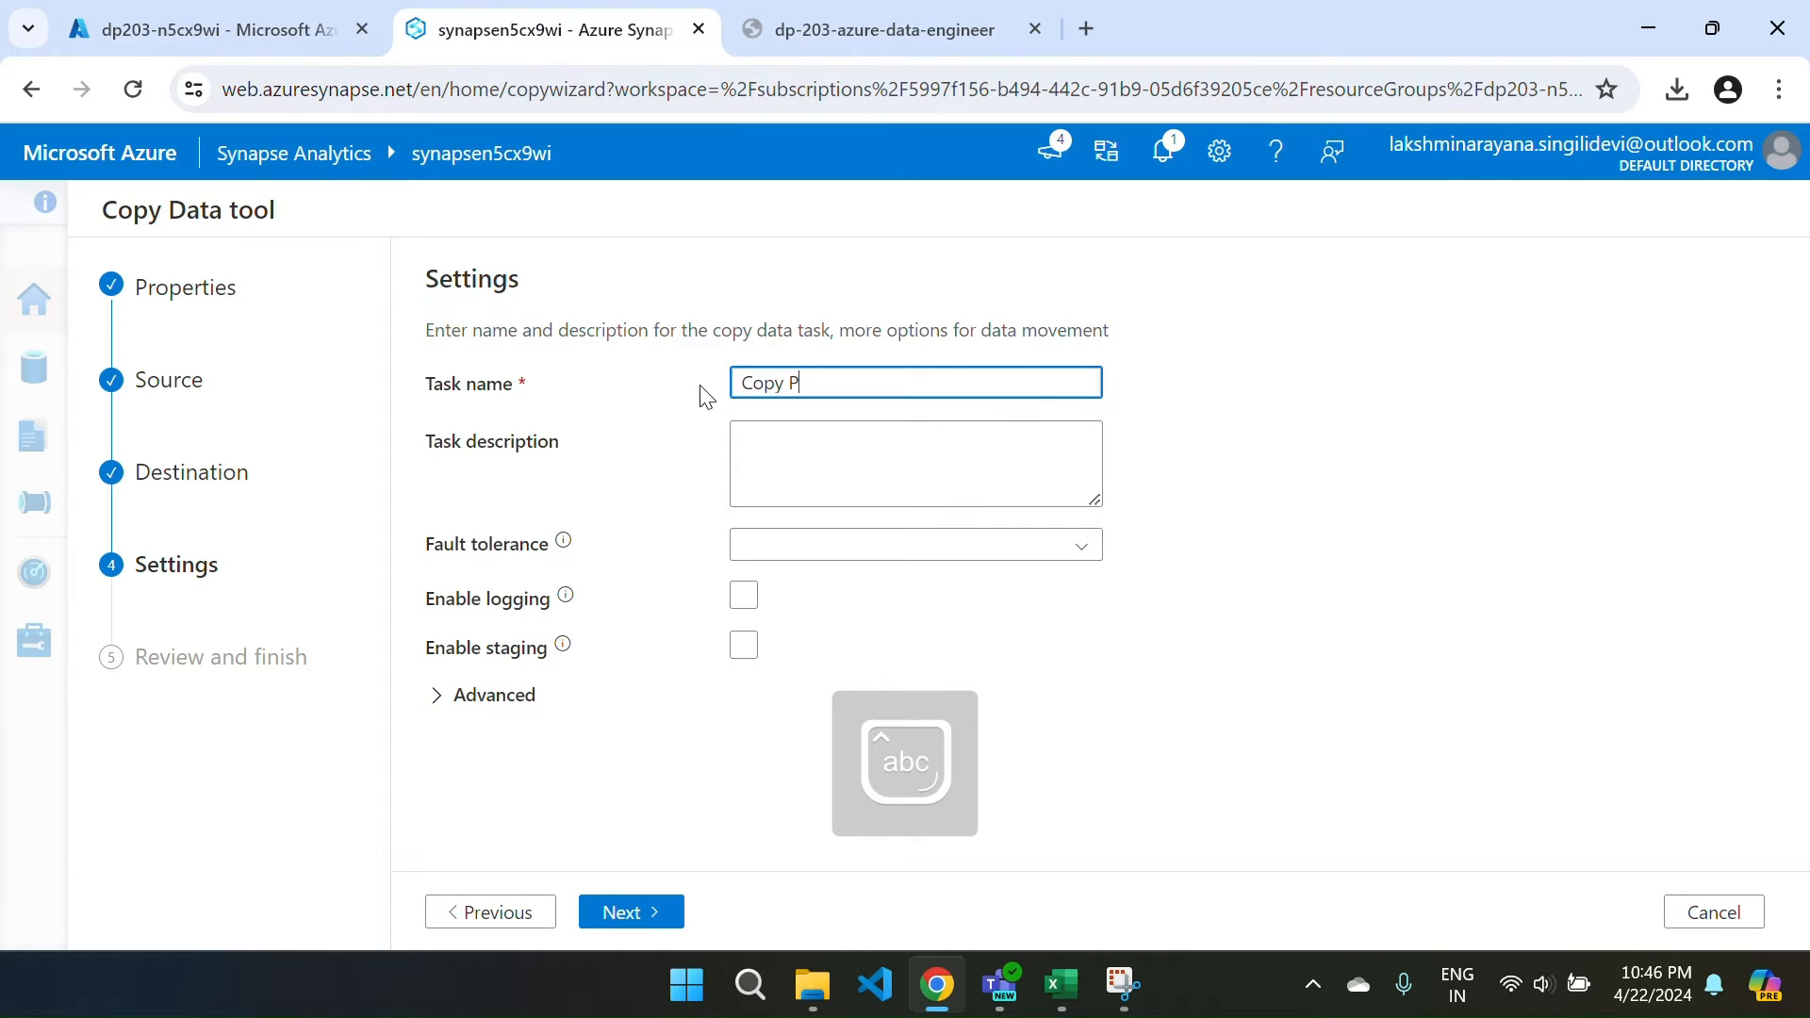
{"action": "type", "text": "ro"}
{"action": "key", "text": "BackSpace"}
{"action": "key", "text": "BackSpace"}
{"action": "key", "text": "BackSpace"}
{"action": "type", "text": "products"}
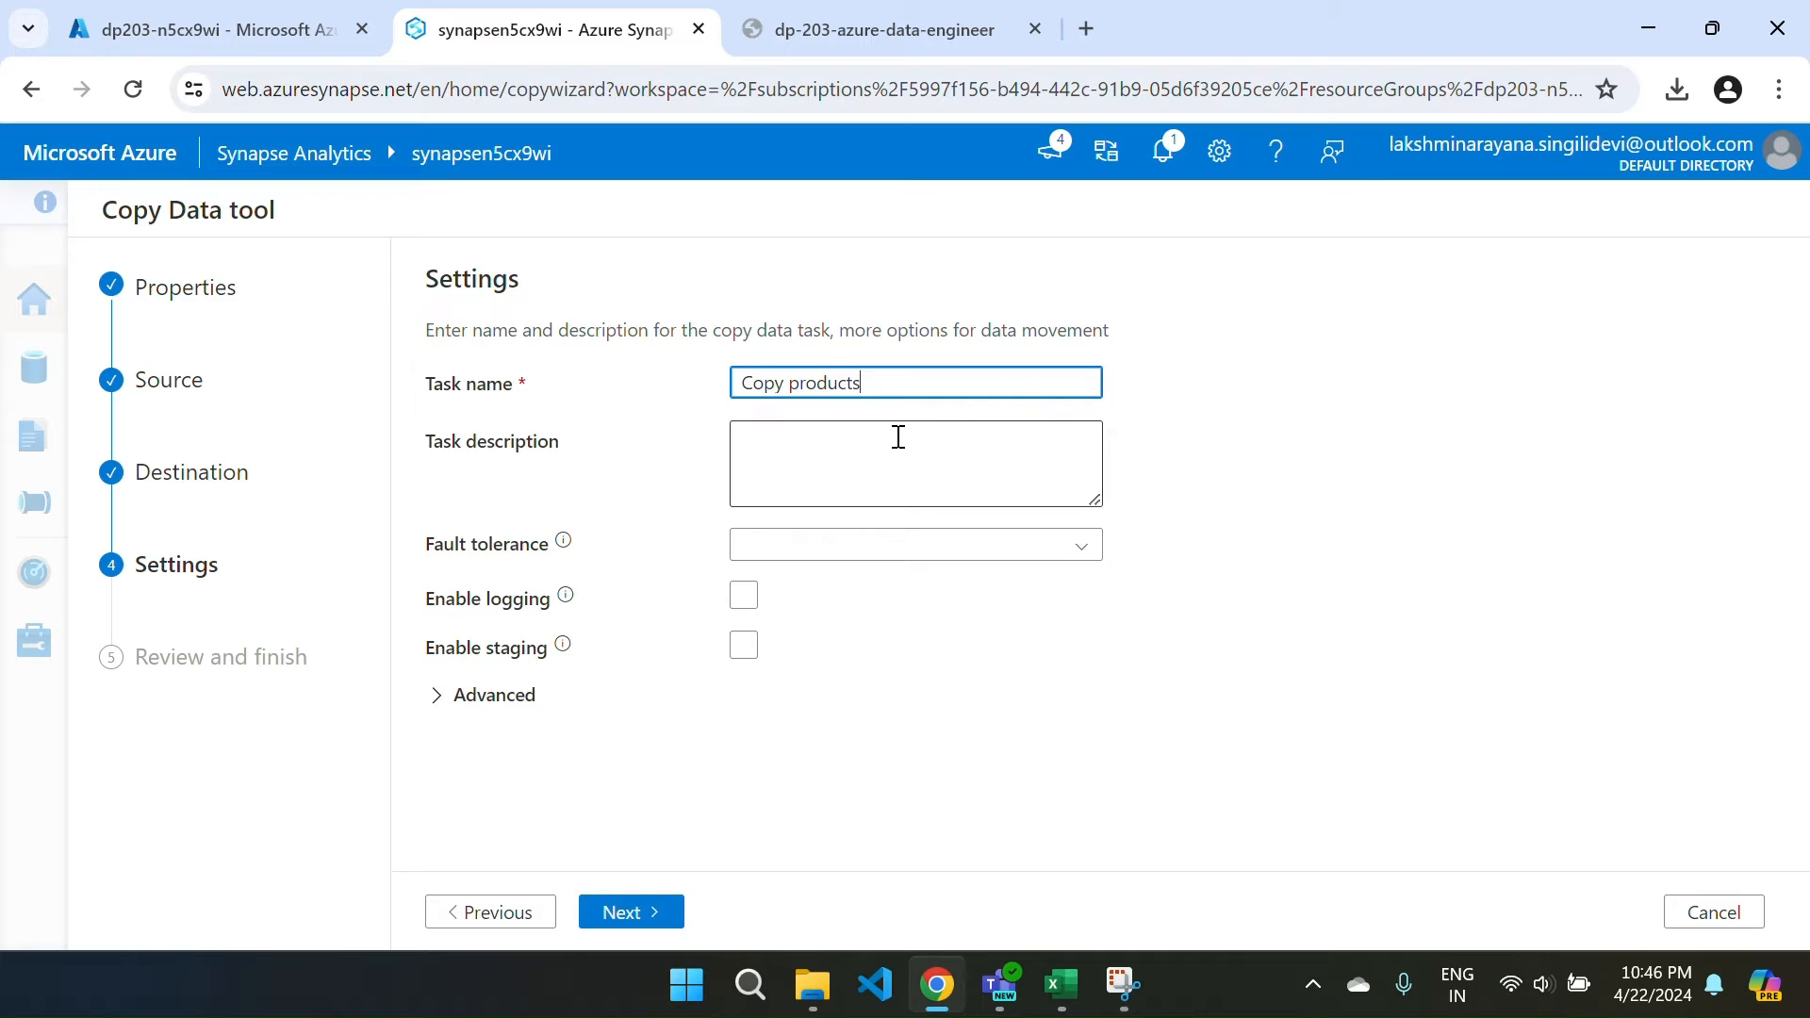
{"action": "left_click", "coordinate": [879, 437]}
{"action": "type", "text": "C"}
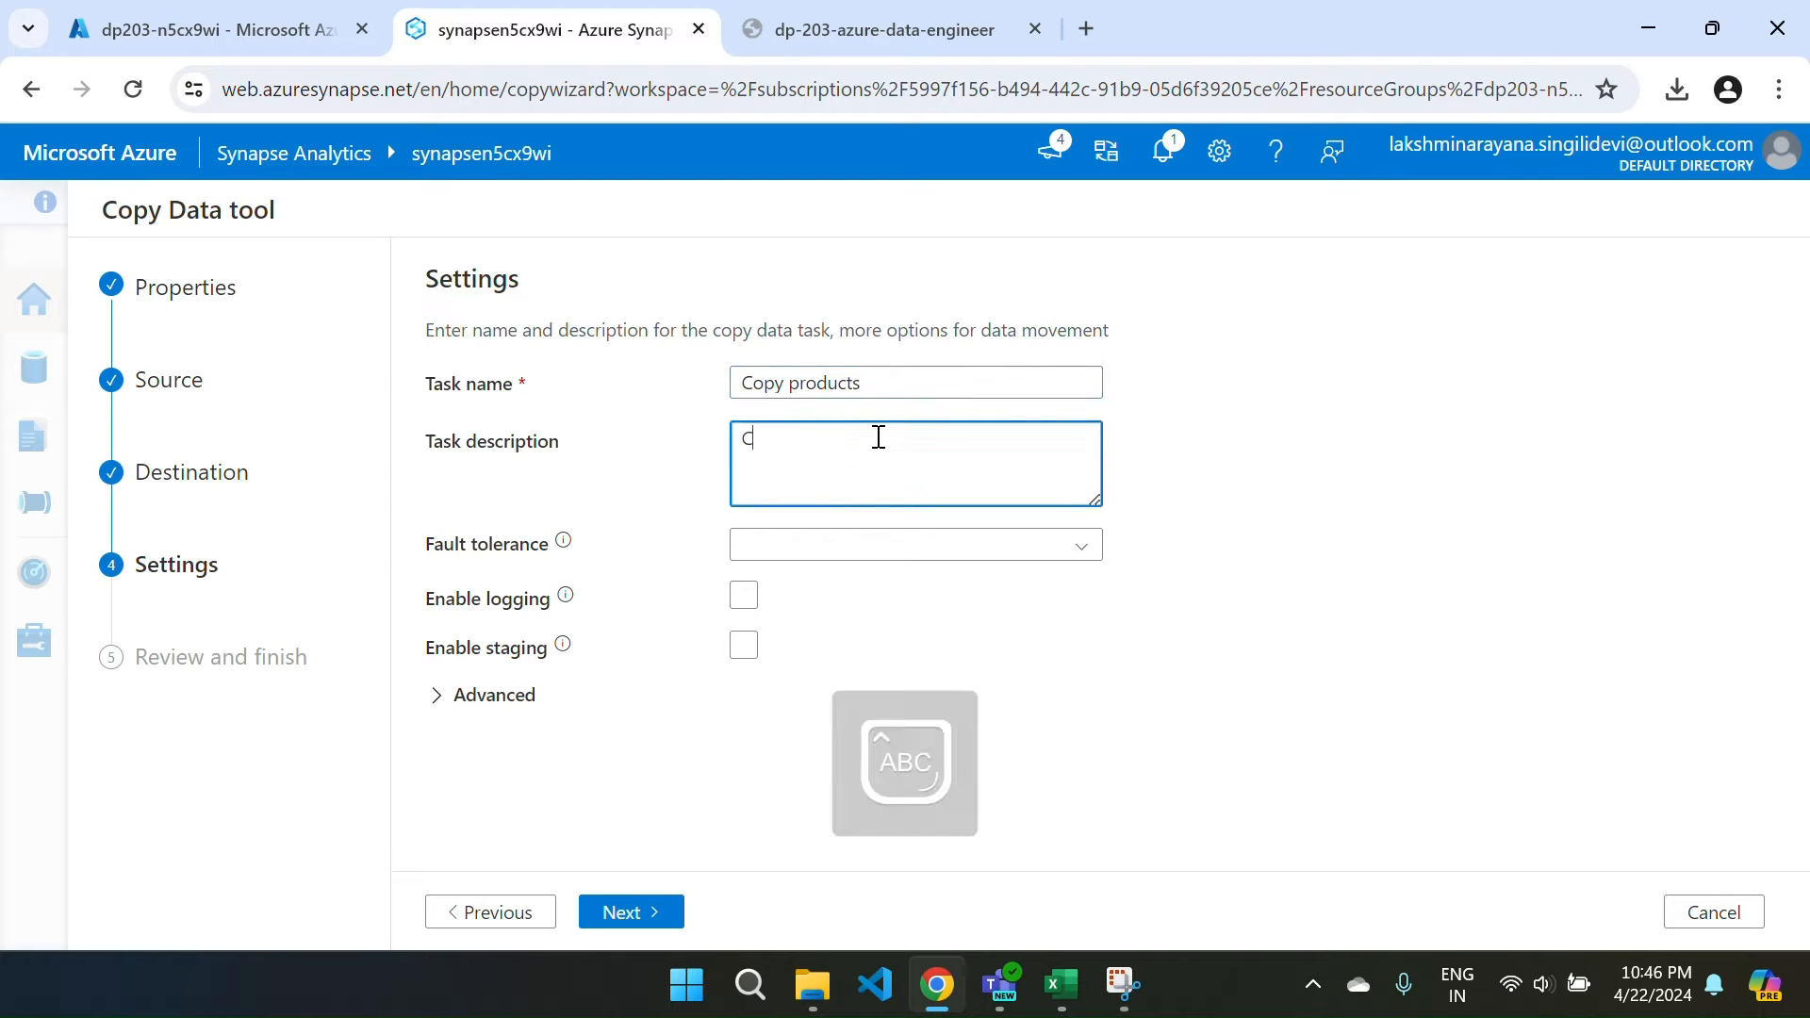
{"action": "type", "text": "opy products data"}
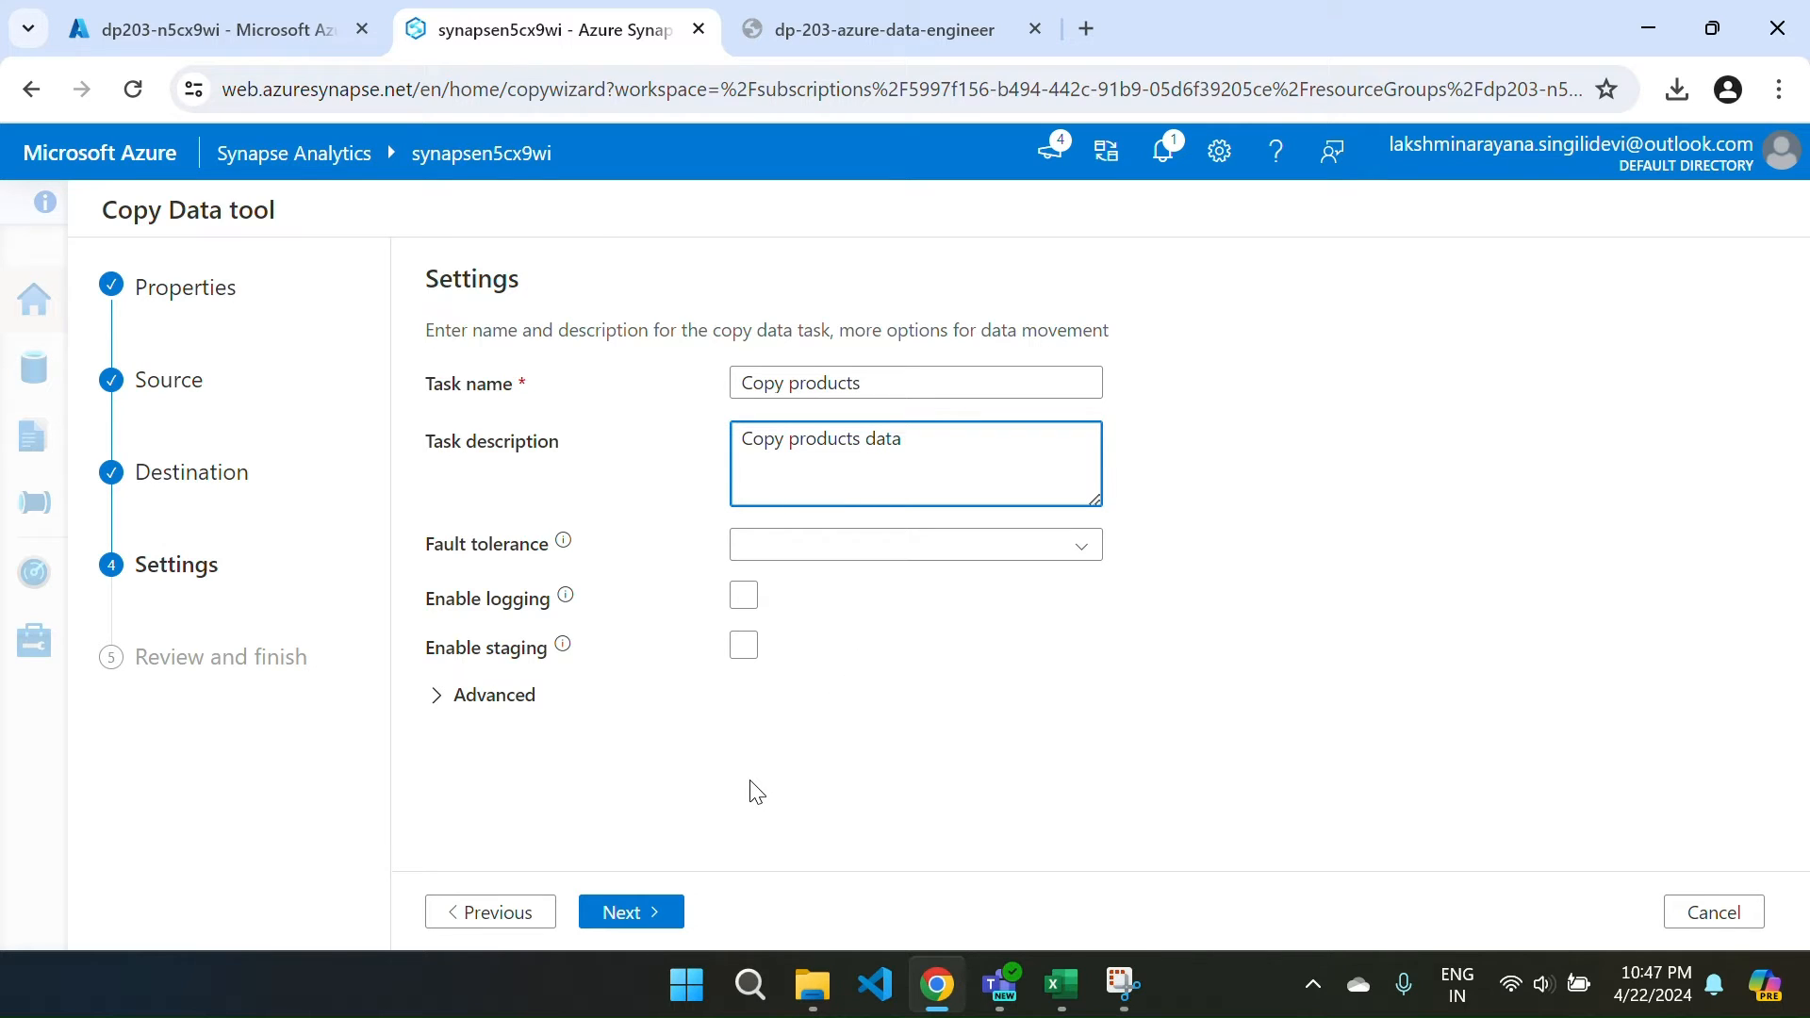
{"action": "left_click", "coordinate": [589, 922]}
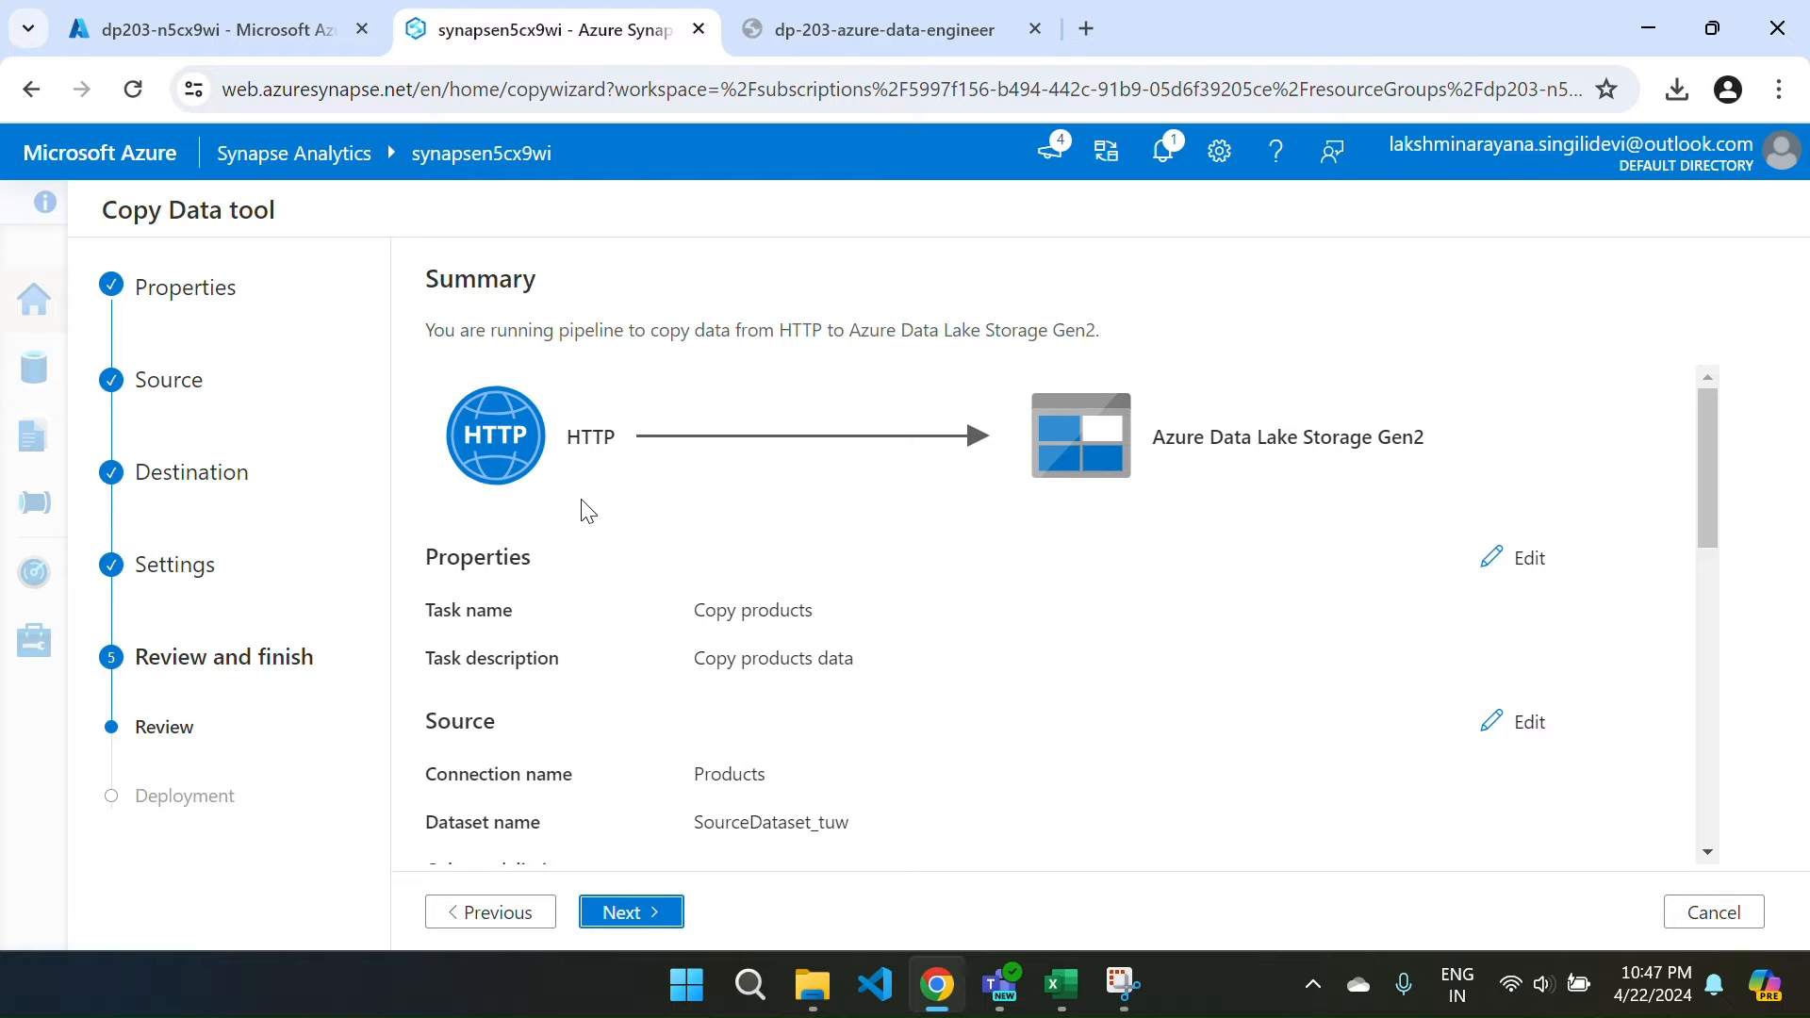
Scroll through the Summary's Properties, Source, Destination and Copy settings, then go back to Settings.
{"action": "scroll", "coordinate": [1051, 650], "scroll_direction": "down", "scroll_amount": 2}
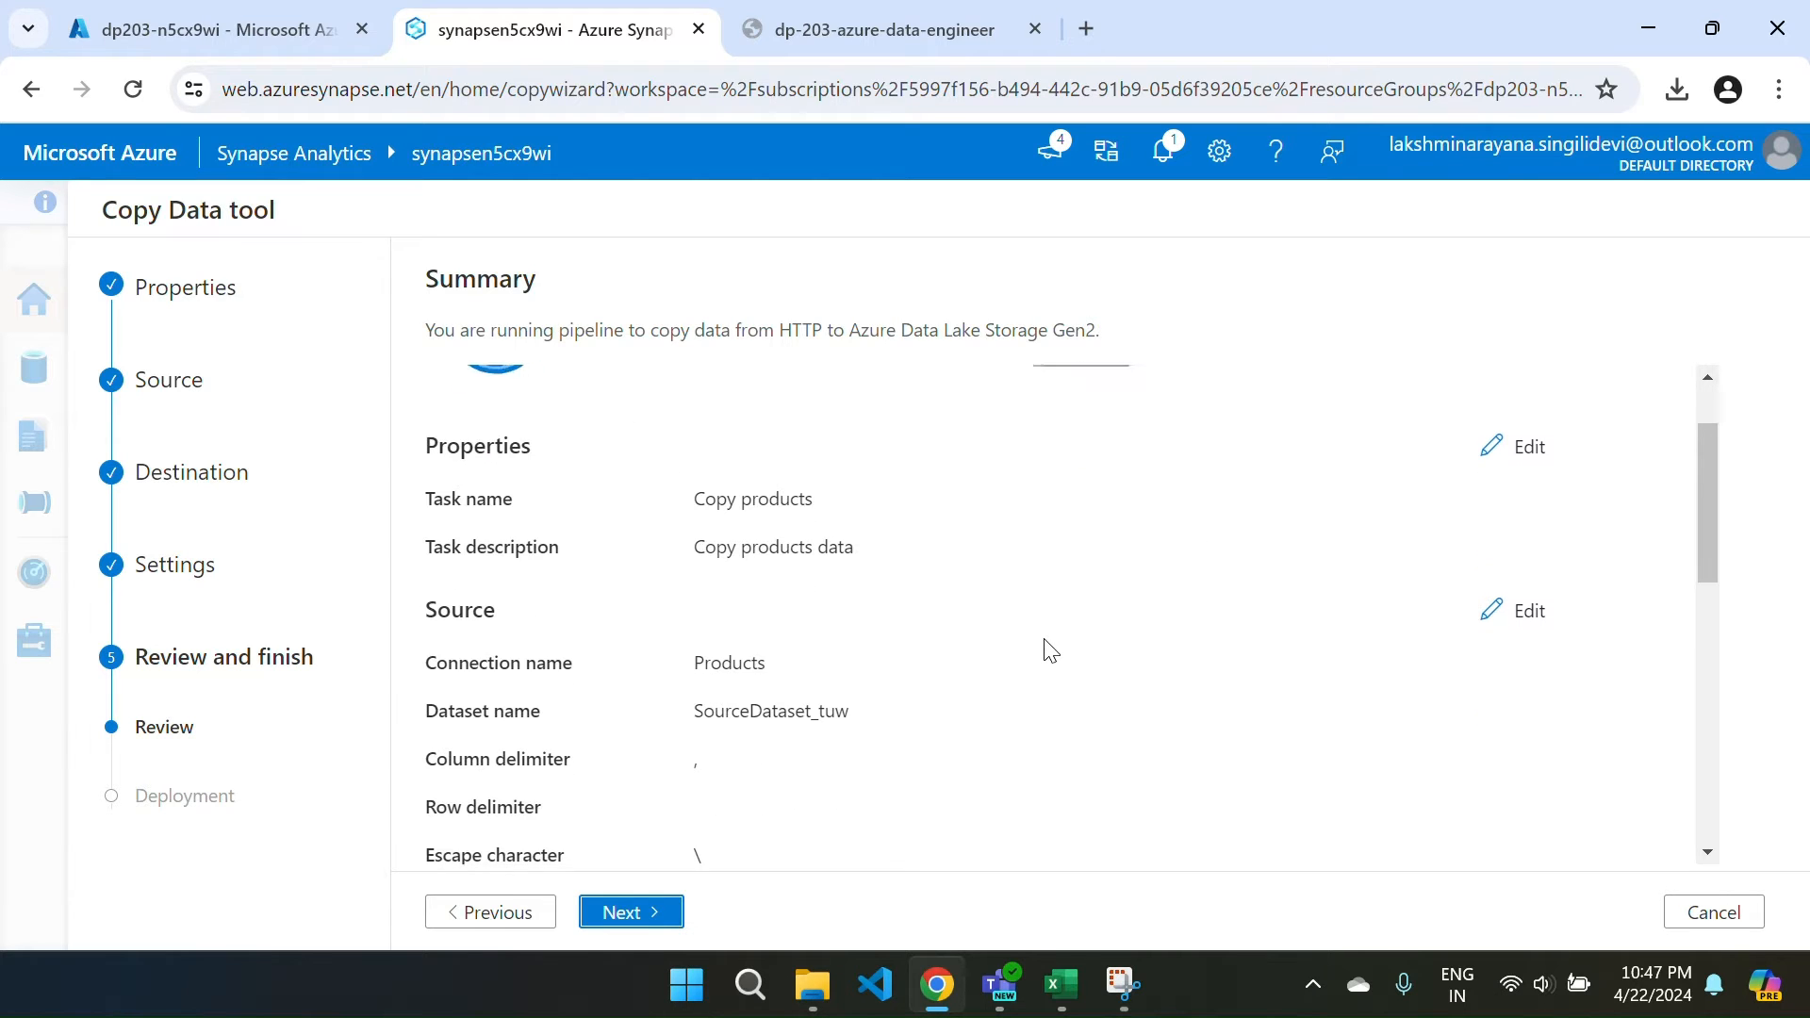
{"action": "scroll", "coordinate": [947, 660], "scroll_direction": "down", "scroll_amount": 2}
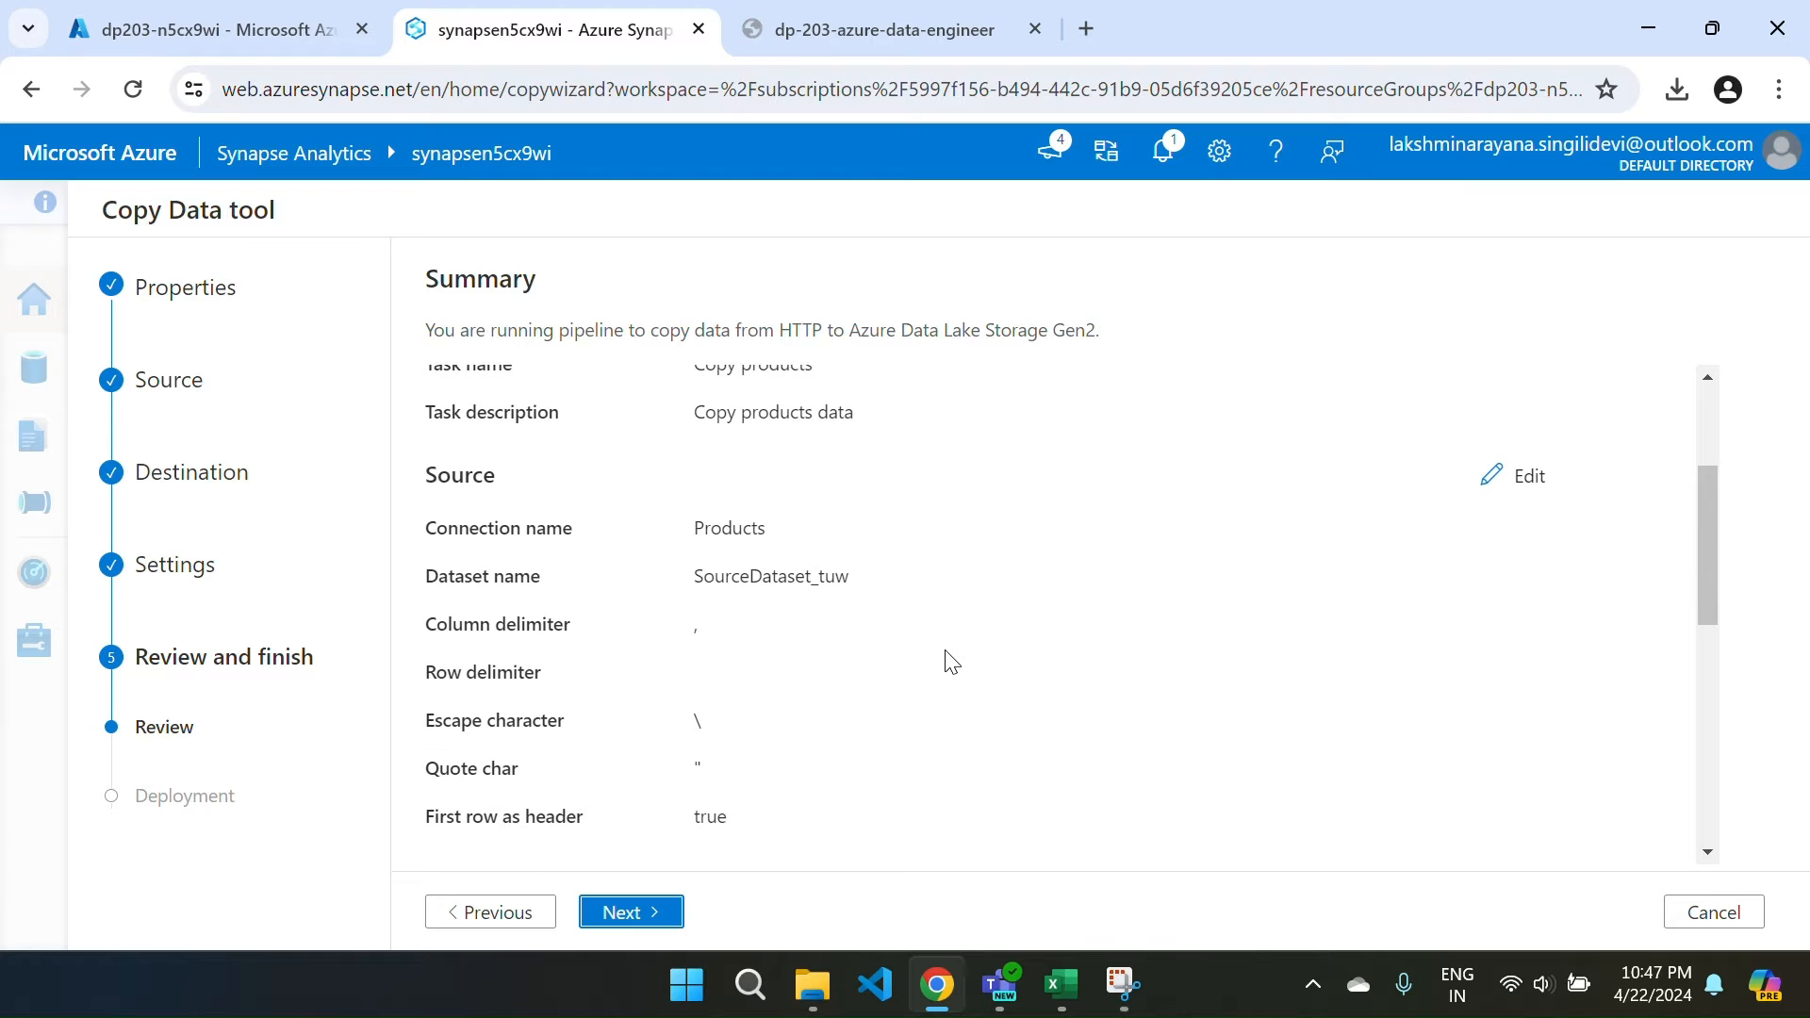
{"action": "scroll", "coordinate": [933, 677], "scroll_direction": "down", "scroll_amount": 3}
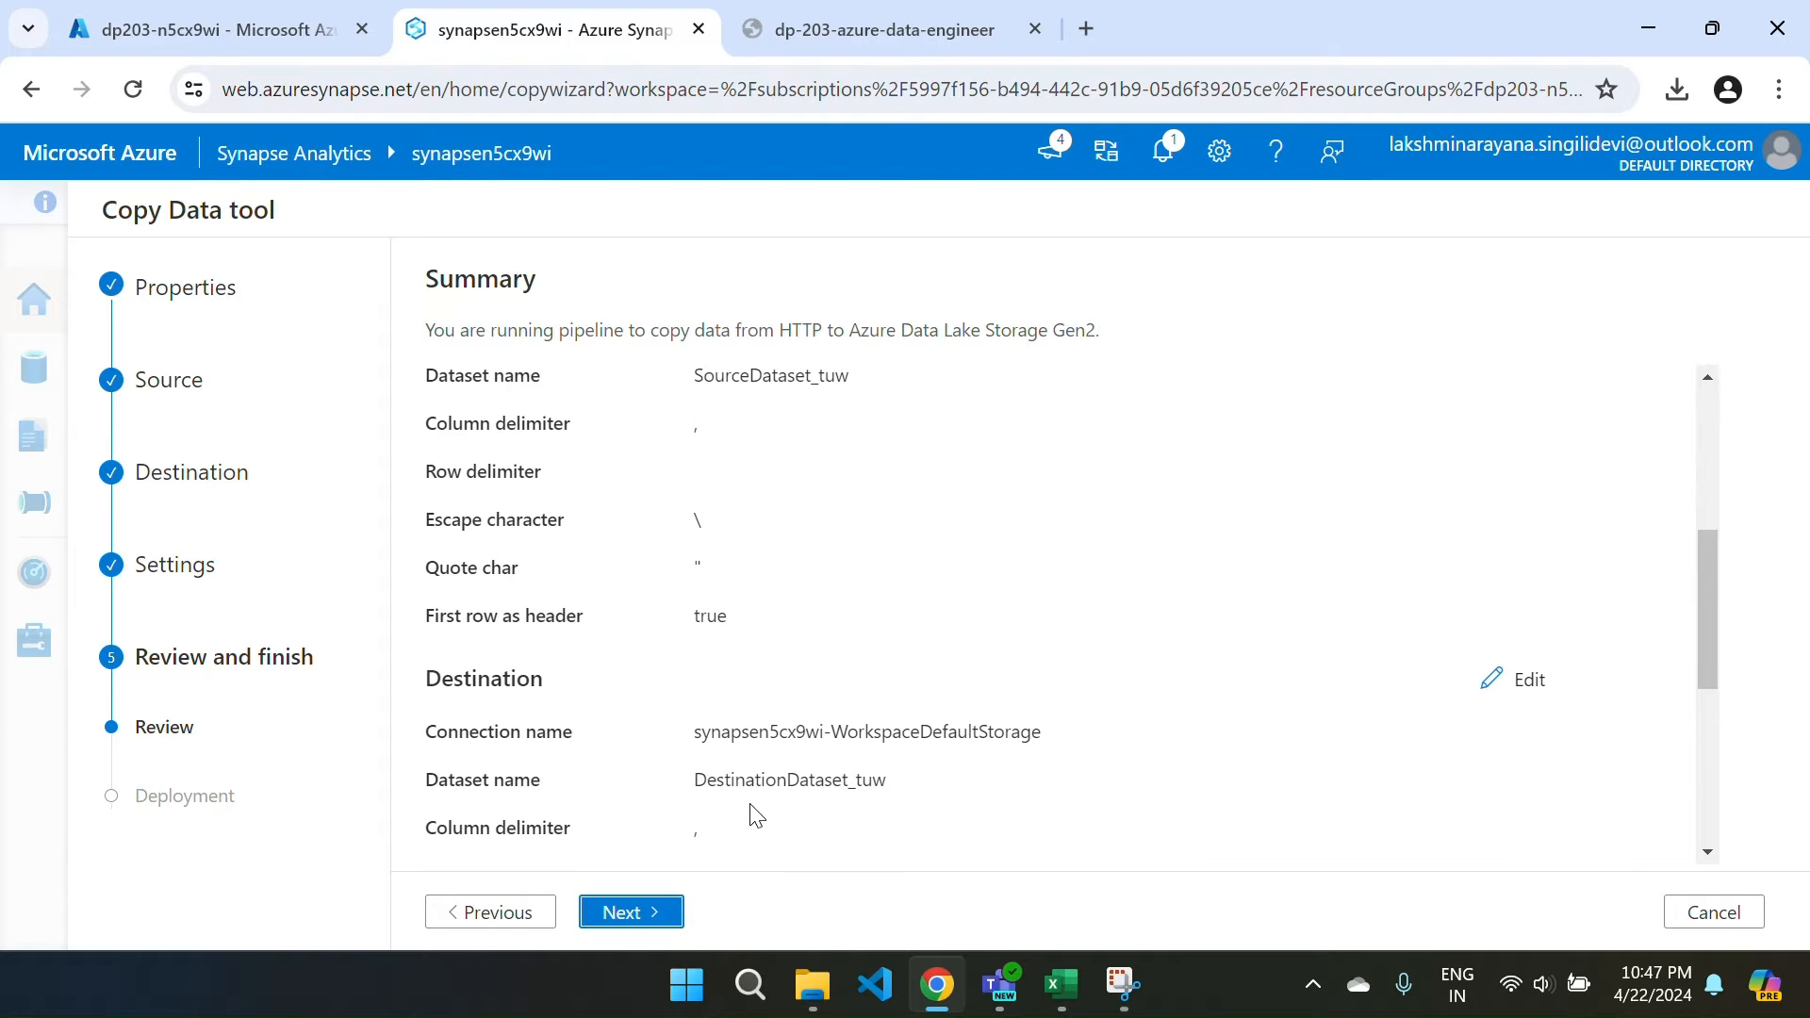
{"action": "scroll", "coordinate": [757, 817], "scroll_direction": "down", "scroll_amount": 5}
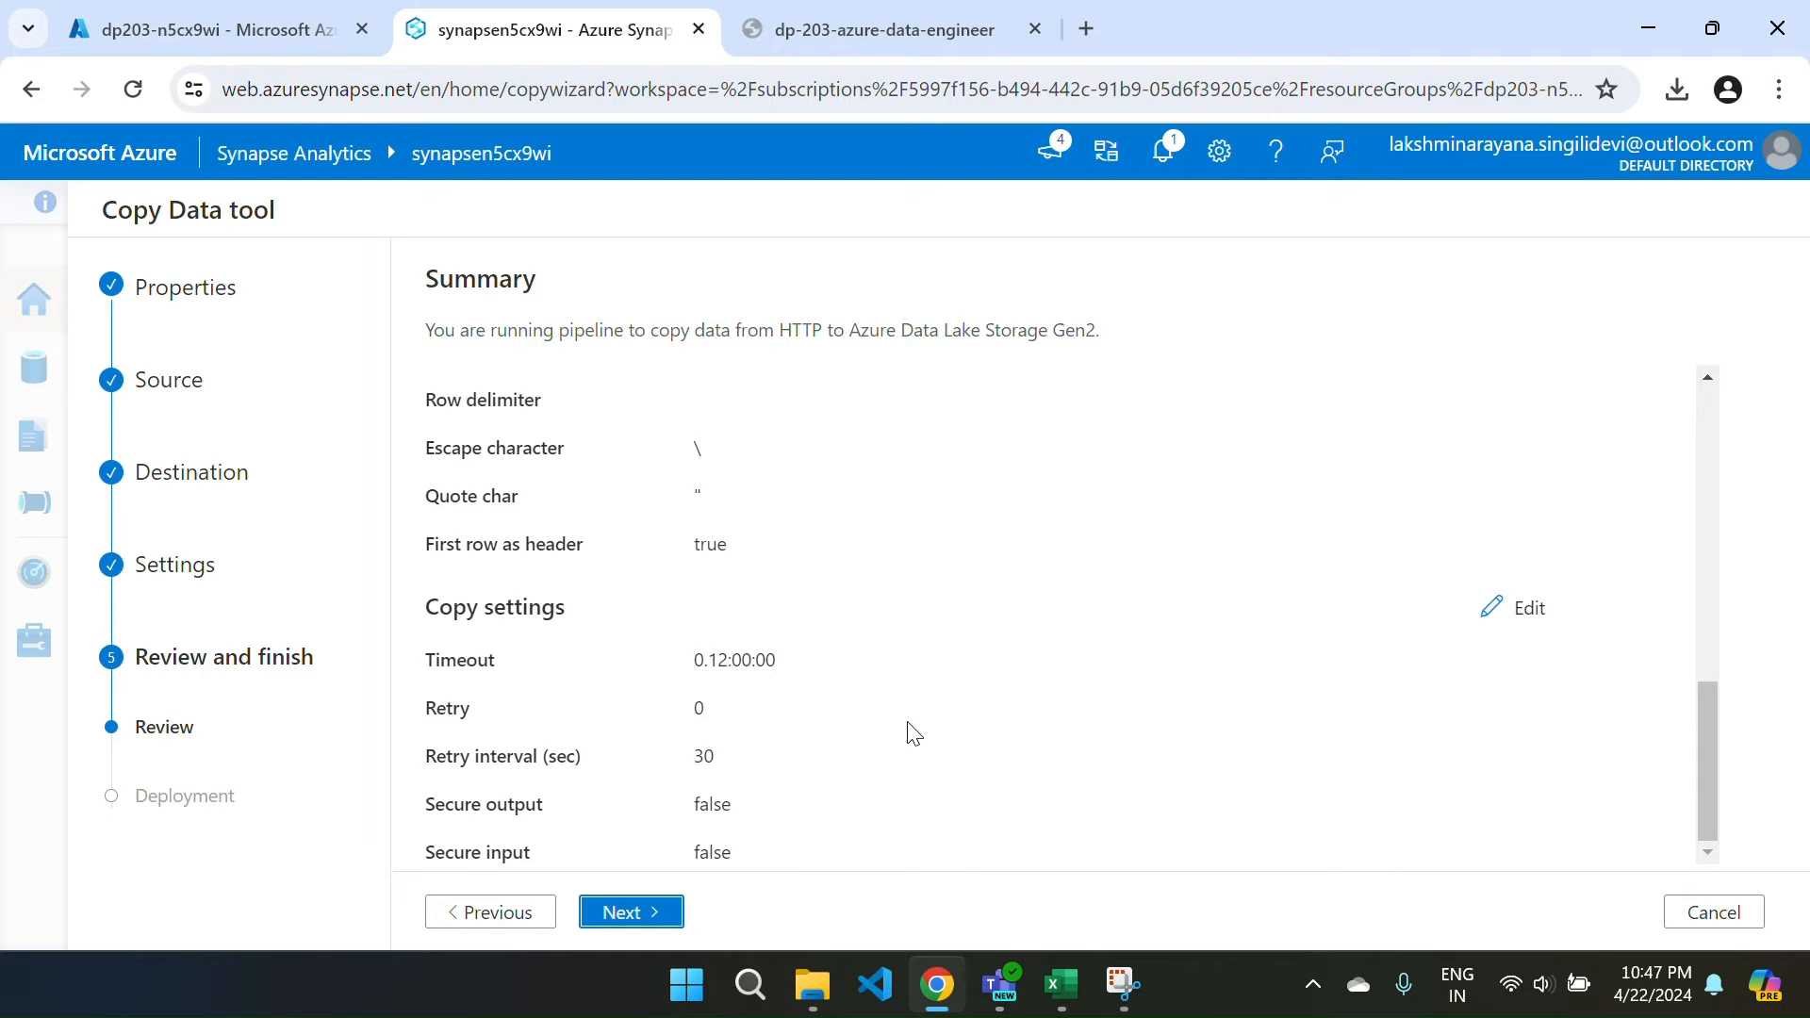
{"action": "left_click", "coordinate": [481, 912]}
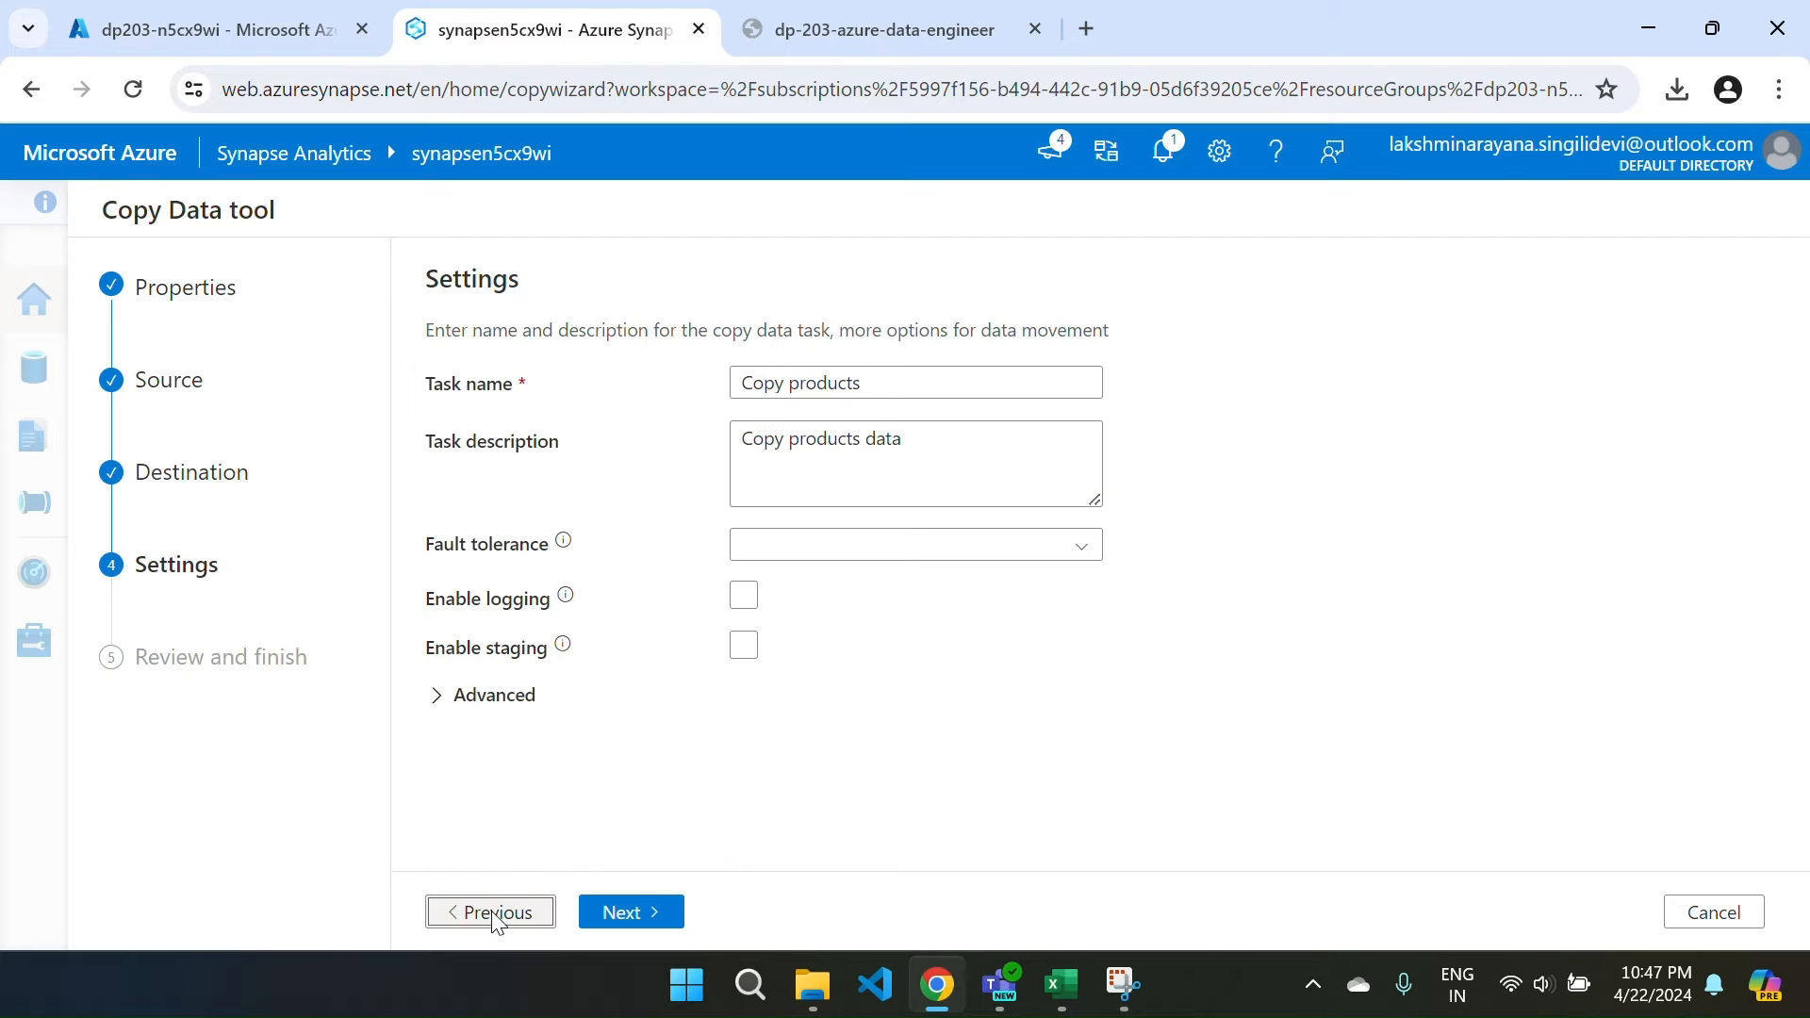
Back at the destination, change the folder path to files/product_data/.
{"action": "left_click", "coordinate": [510, 911]}
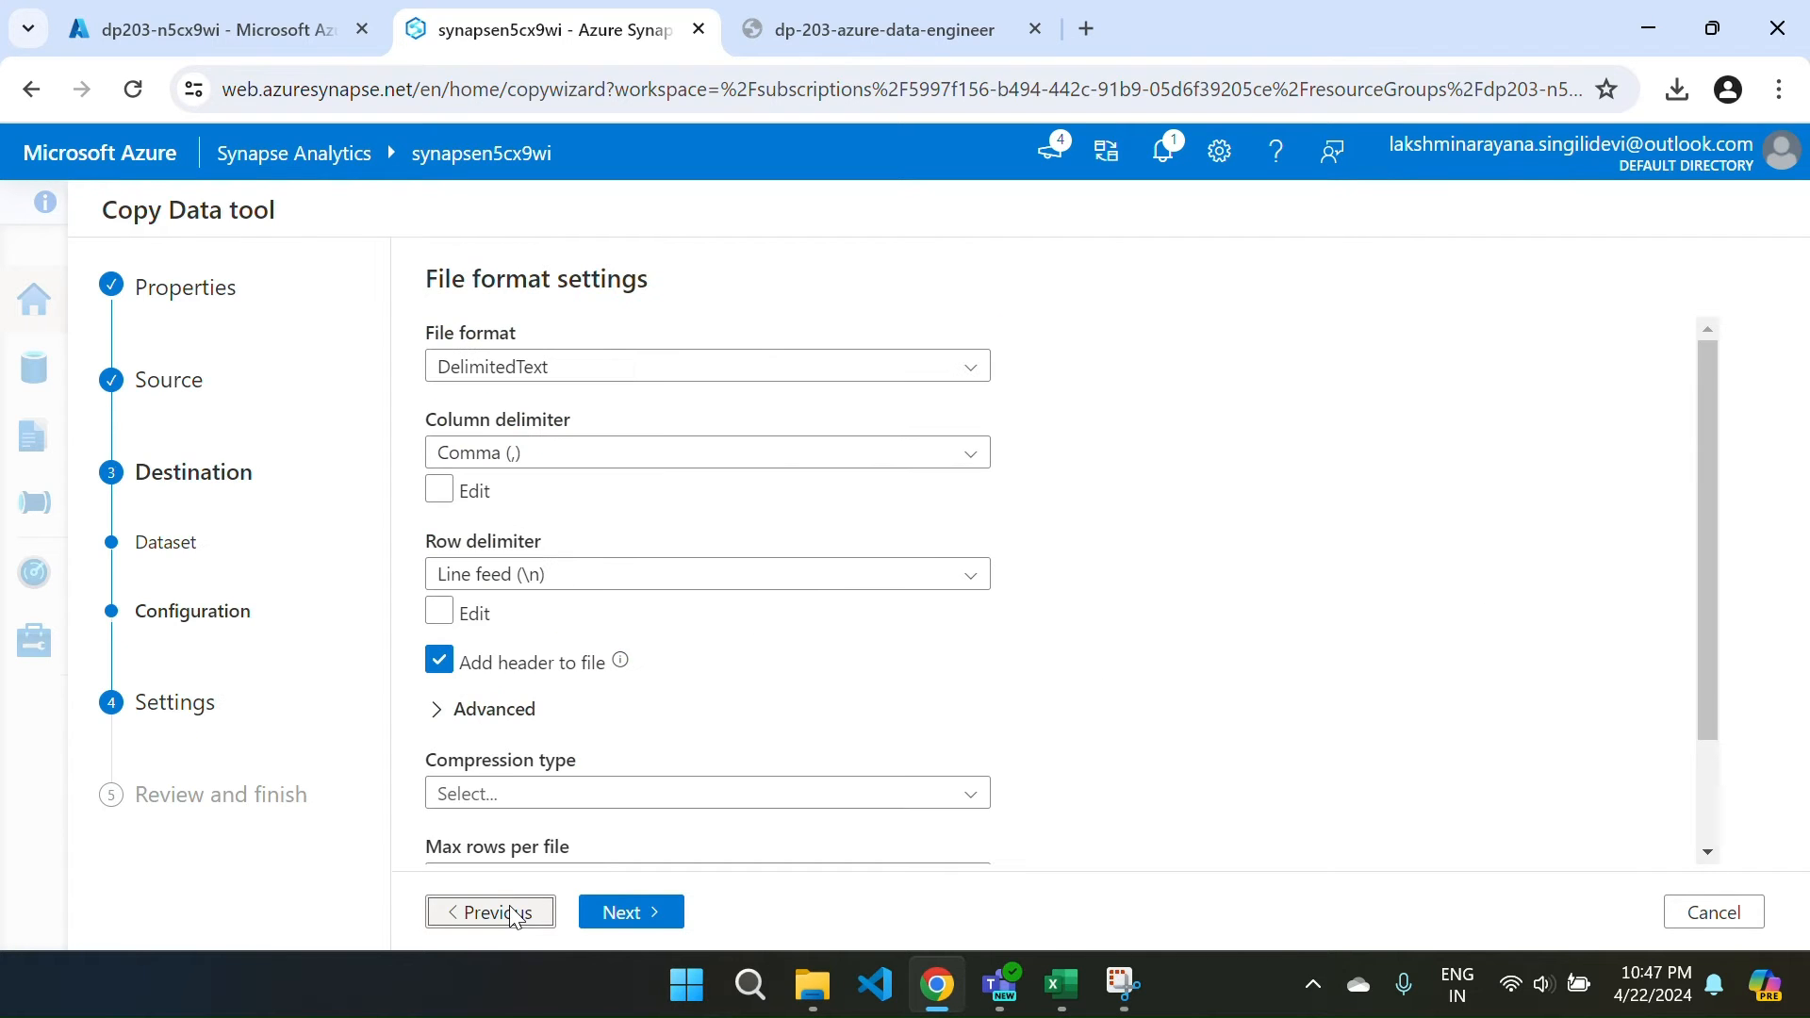
{"action": "left_click", "coordinate": [549, 909]}
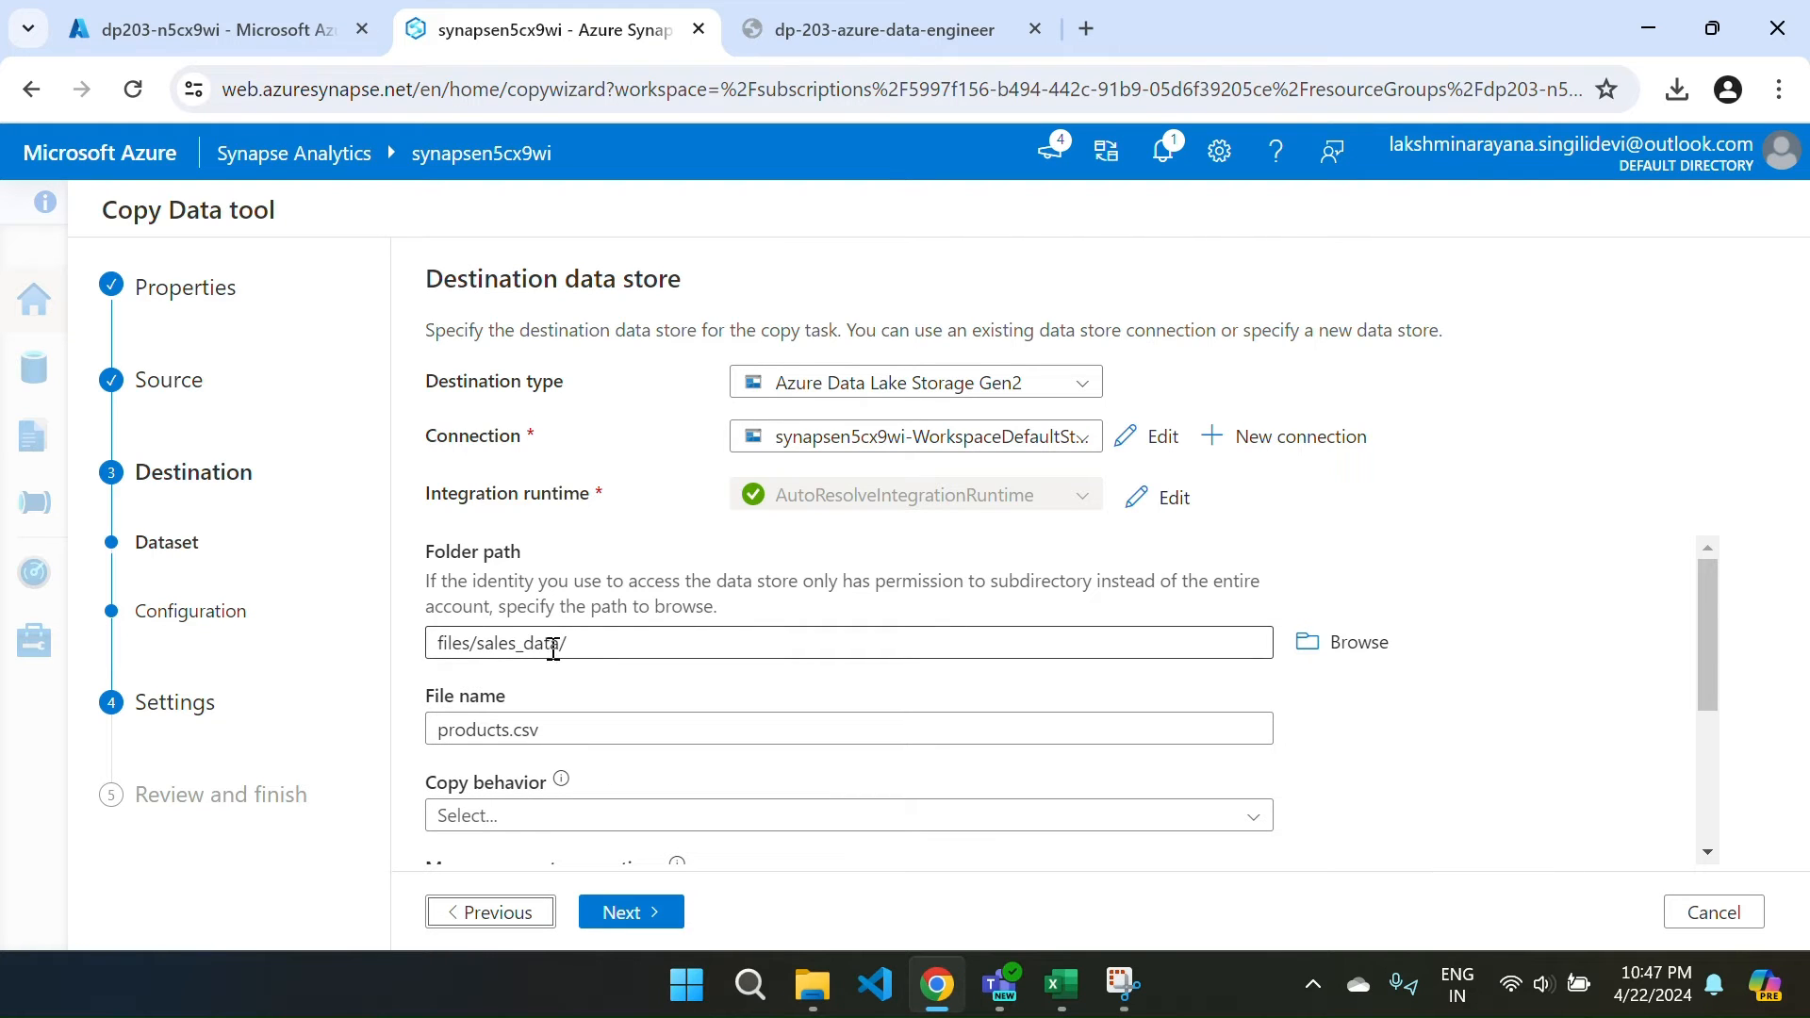
{"action": "left_click", "coordinate": [518, 644]}
{"action": "key", "text": "BackSpace"}
{"action": "key", "text": "BackSpace"}
{"action": "key", "text": "BackSpace"}
{"action": "key", "text": "BackSpace"}
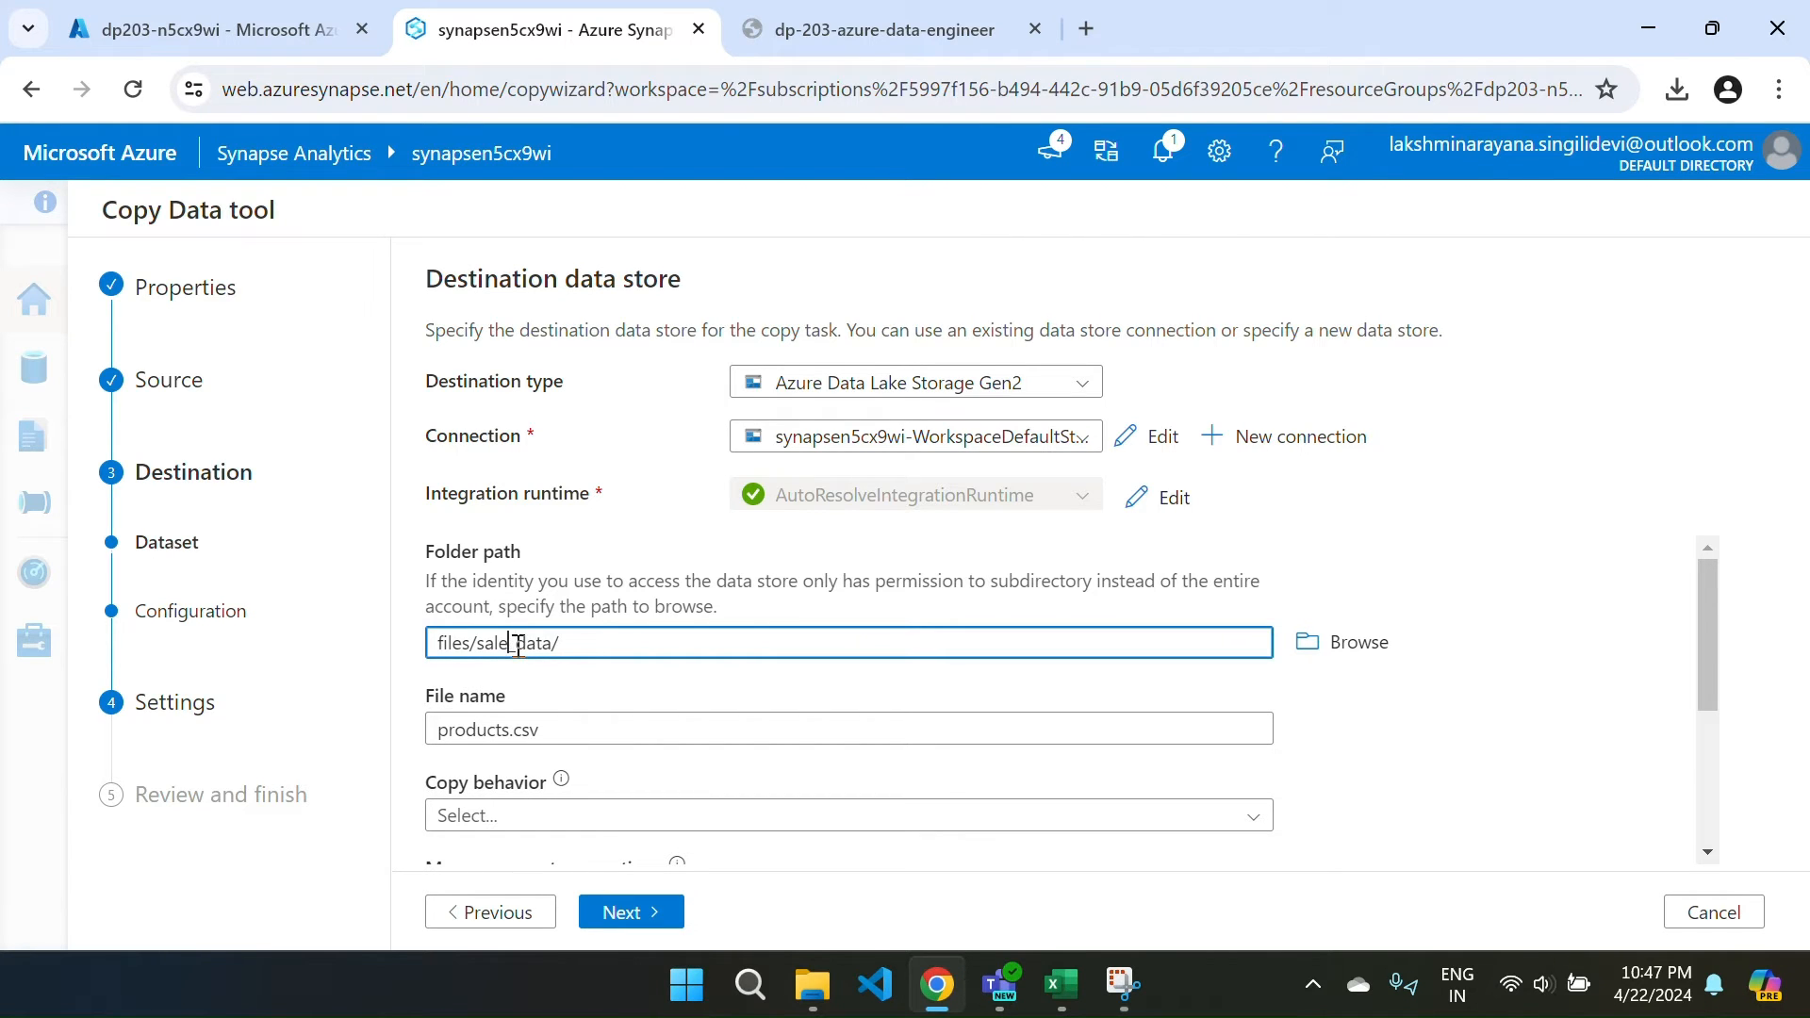
{"action": "key", "text": "BackSpace"}
{"action": "type", "text": "product"}
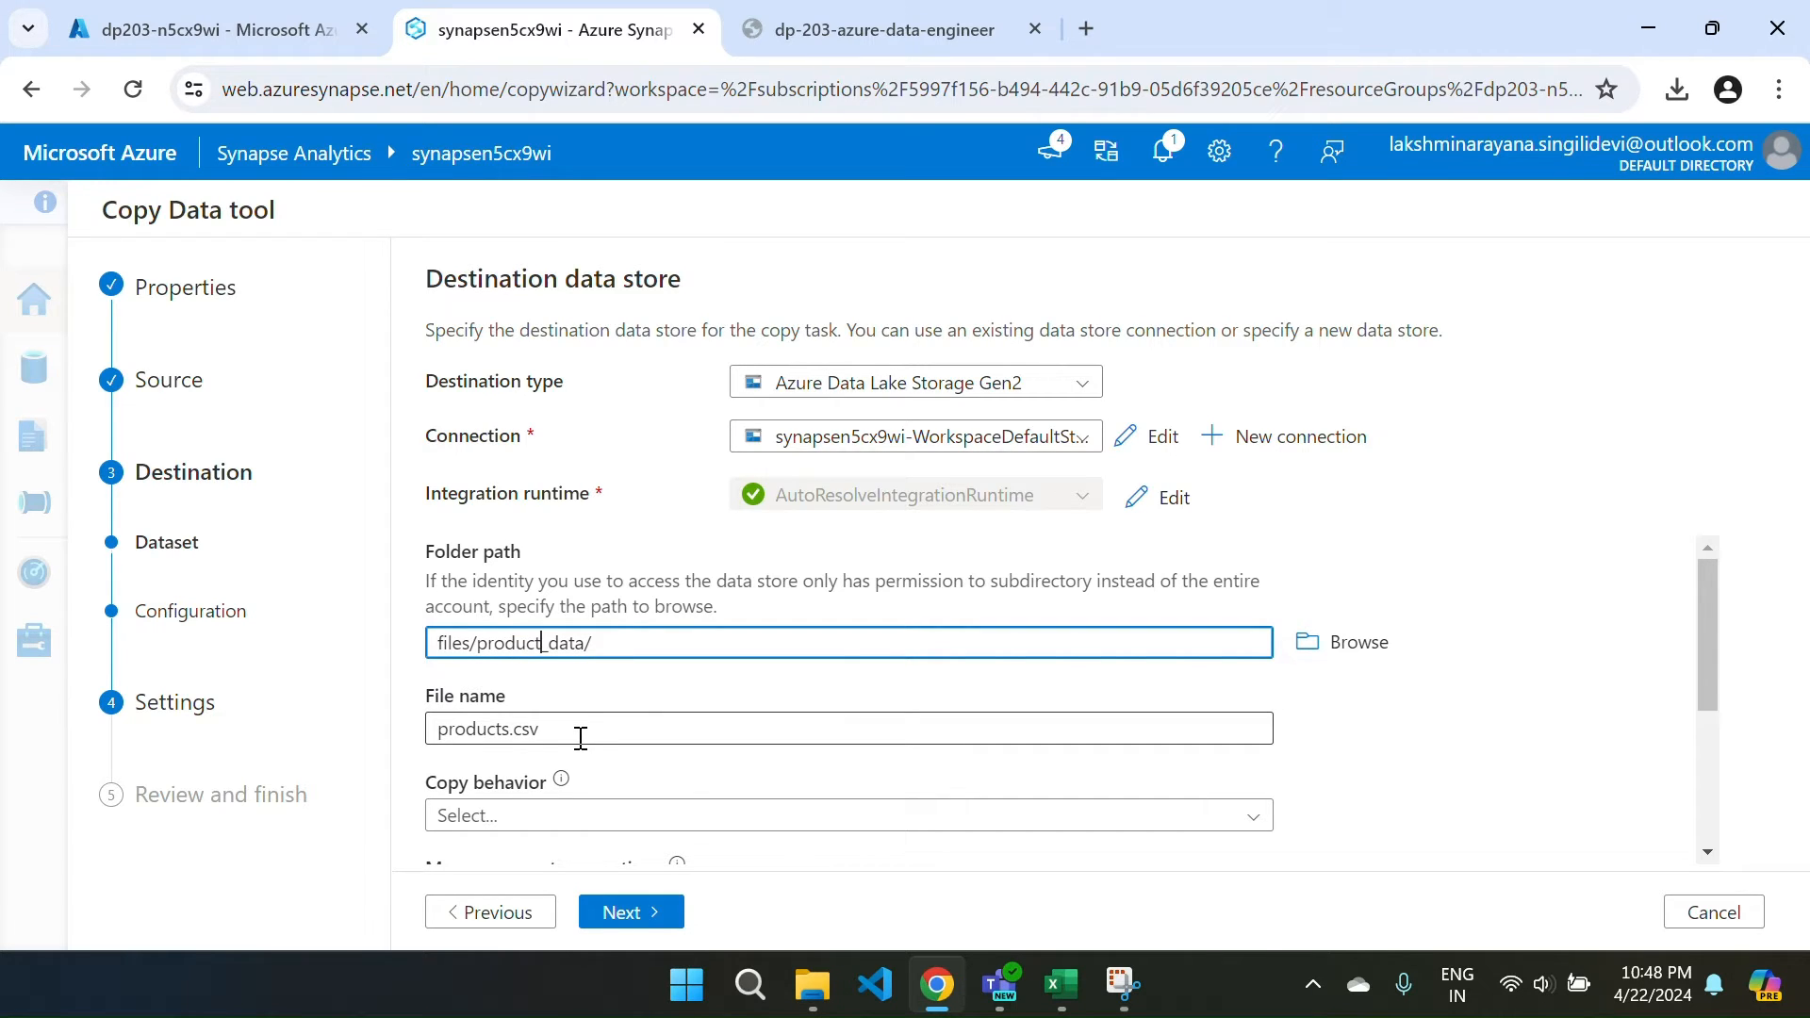
{"action": "left_click", "coordinate": [641, 913]}
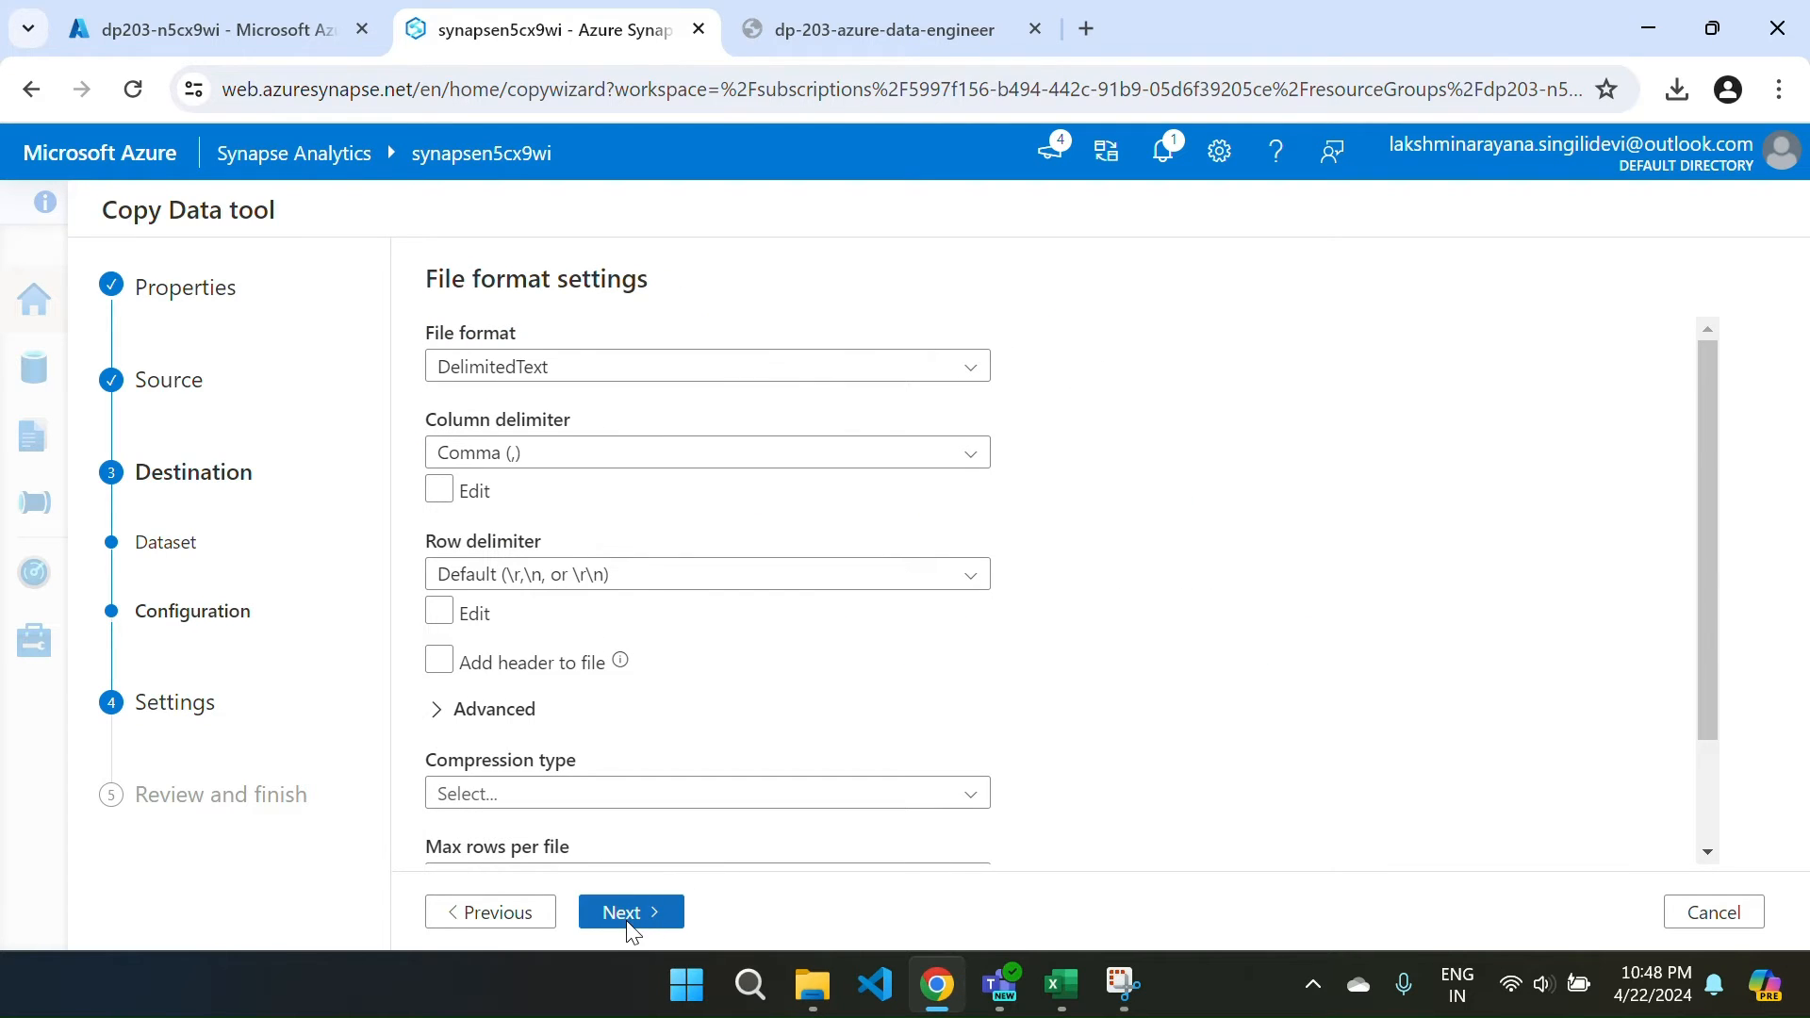
Set the row delimiter to Line feed (\n) and advance through Settings to the Summary.
{"action": "left_click", "coordinate": [585, 575]}
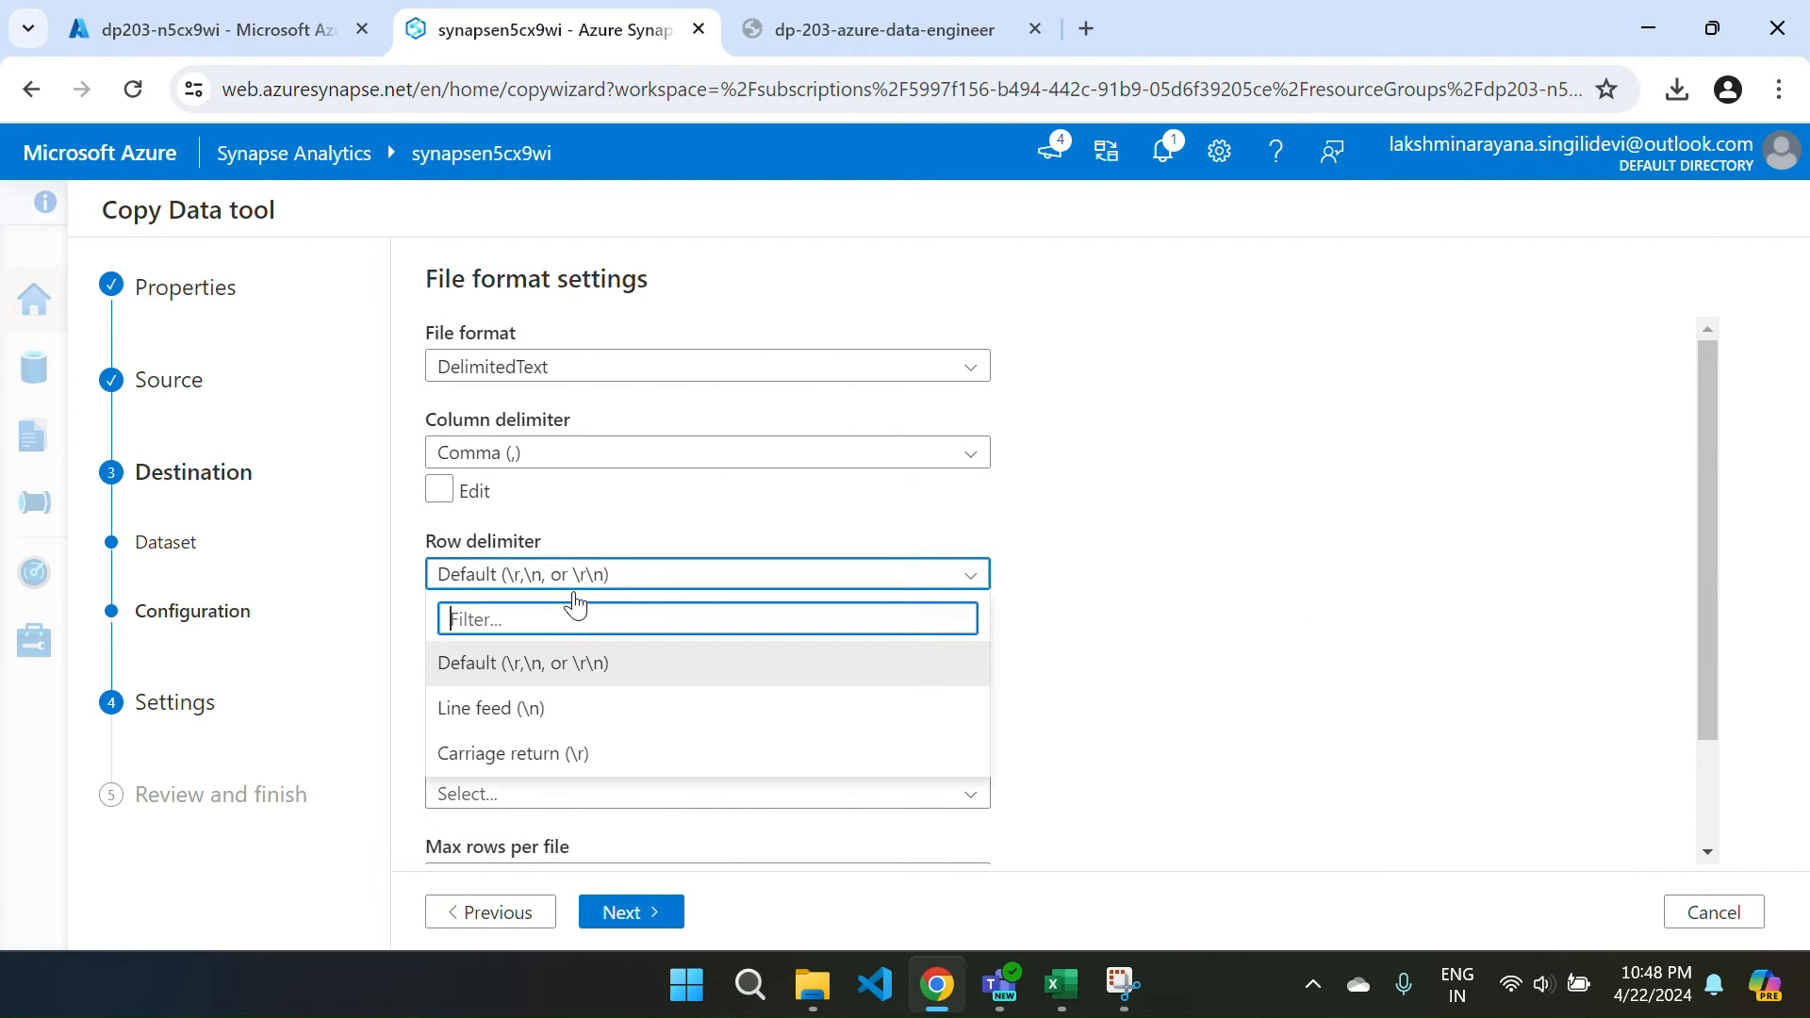
{"action": "left_click", "coordinate": [517, 709]}
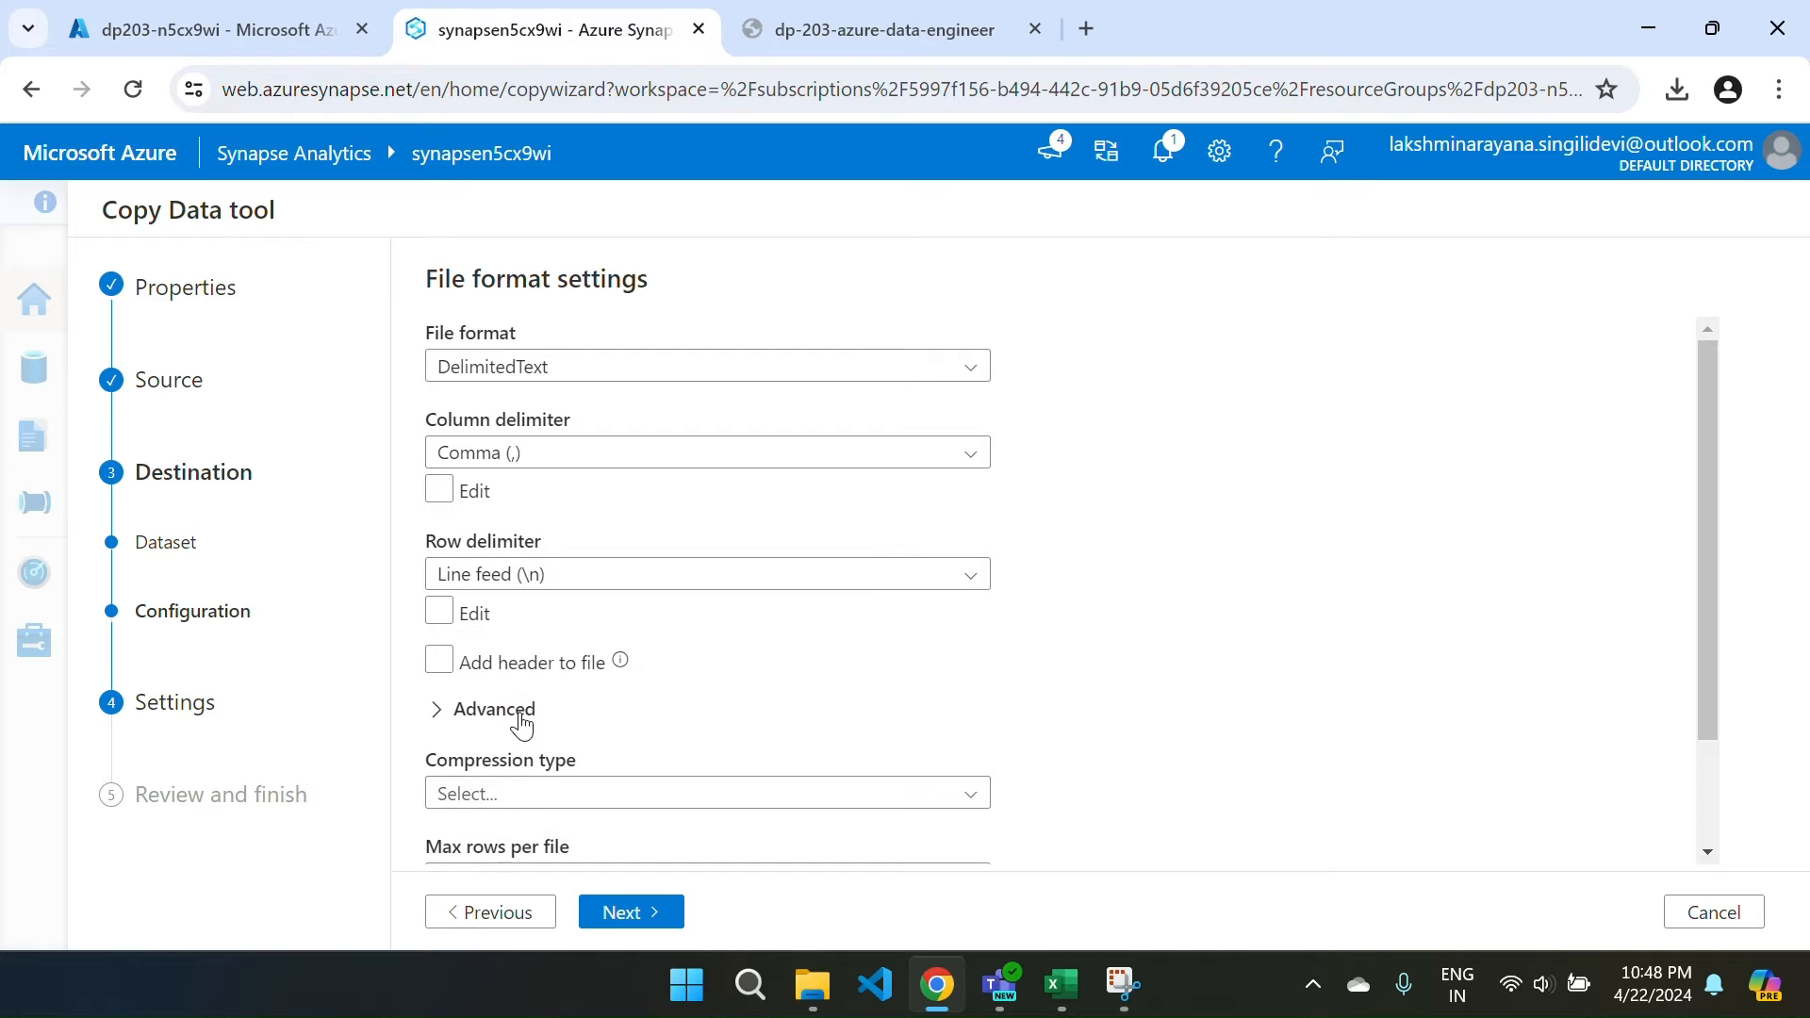
{"action": "left_click", "coordinate": [629, 912]}
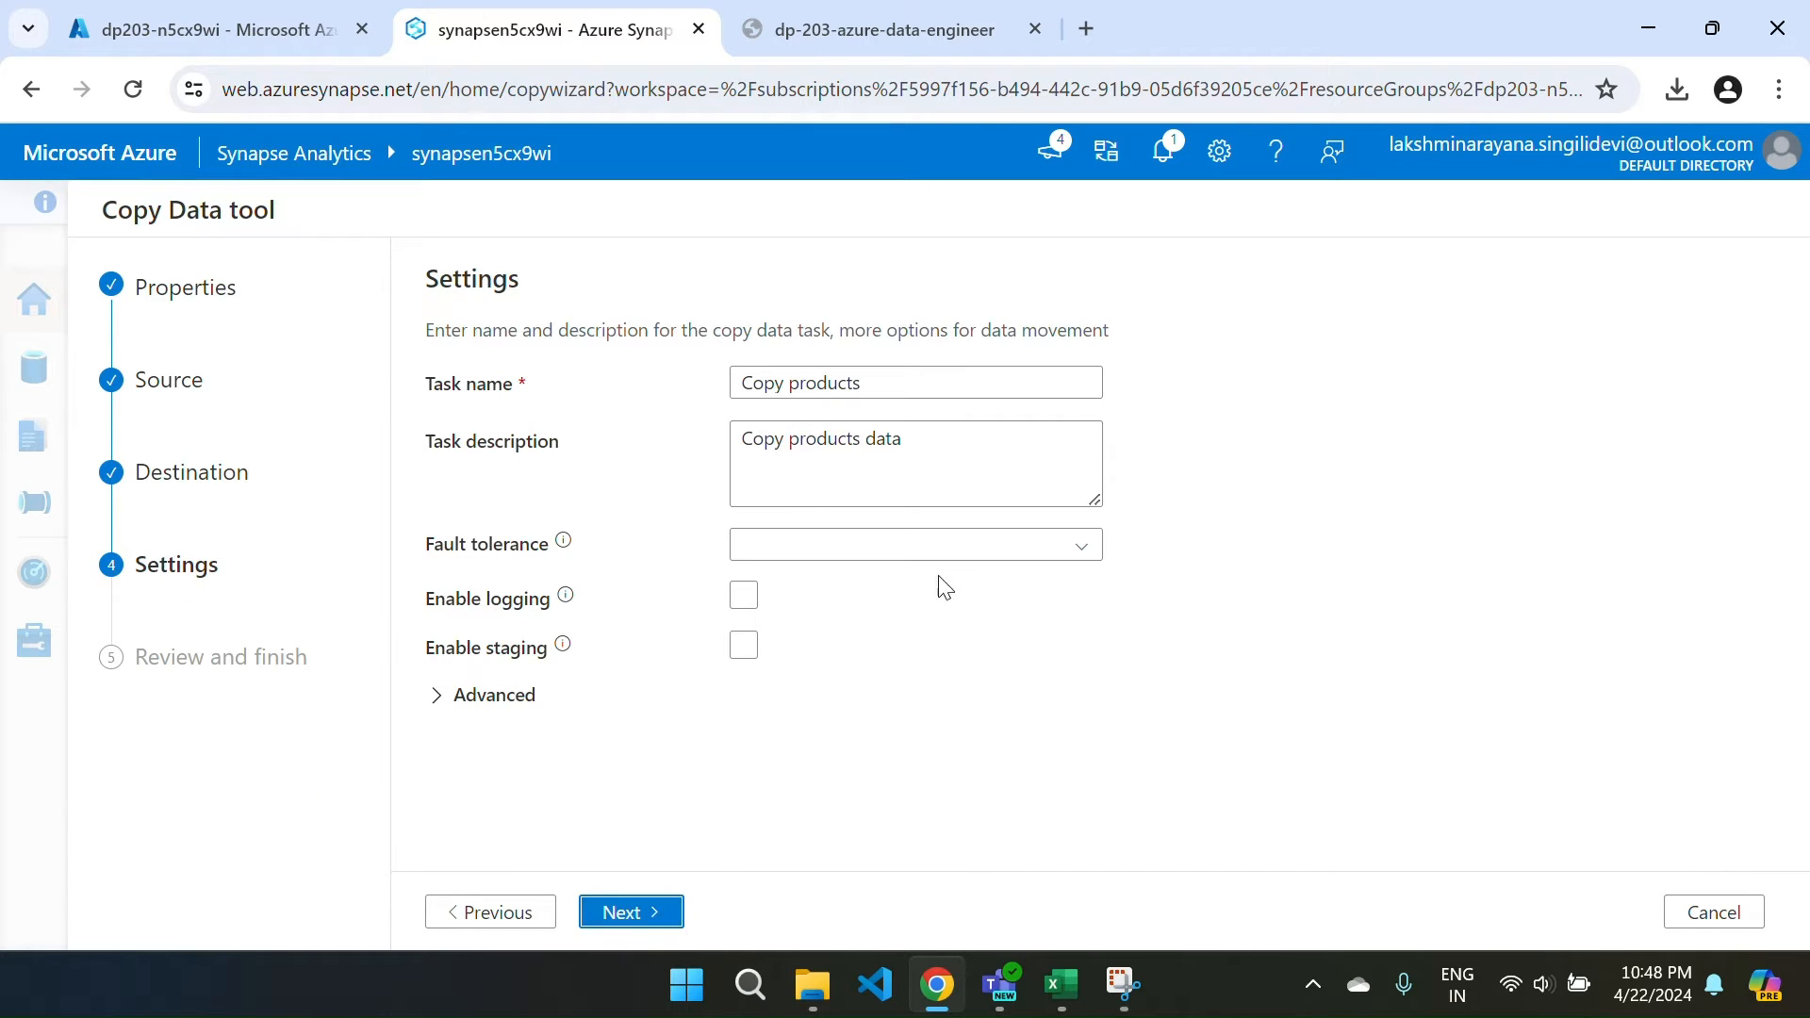
{"action": "left_click", "coordinate": [640, 903]}
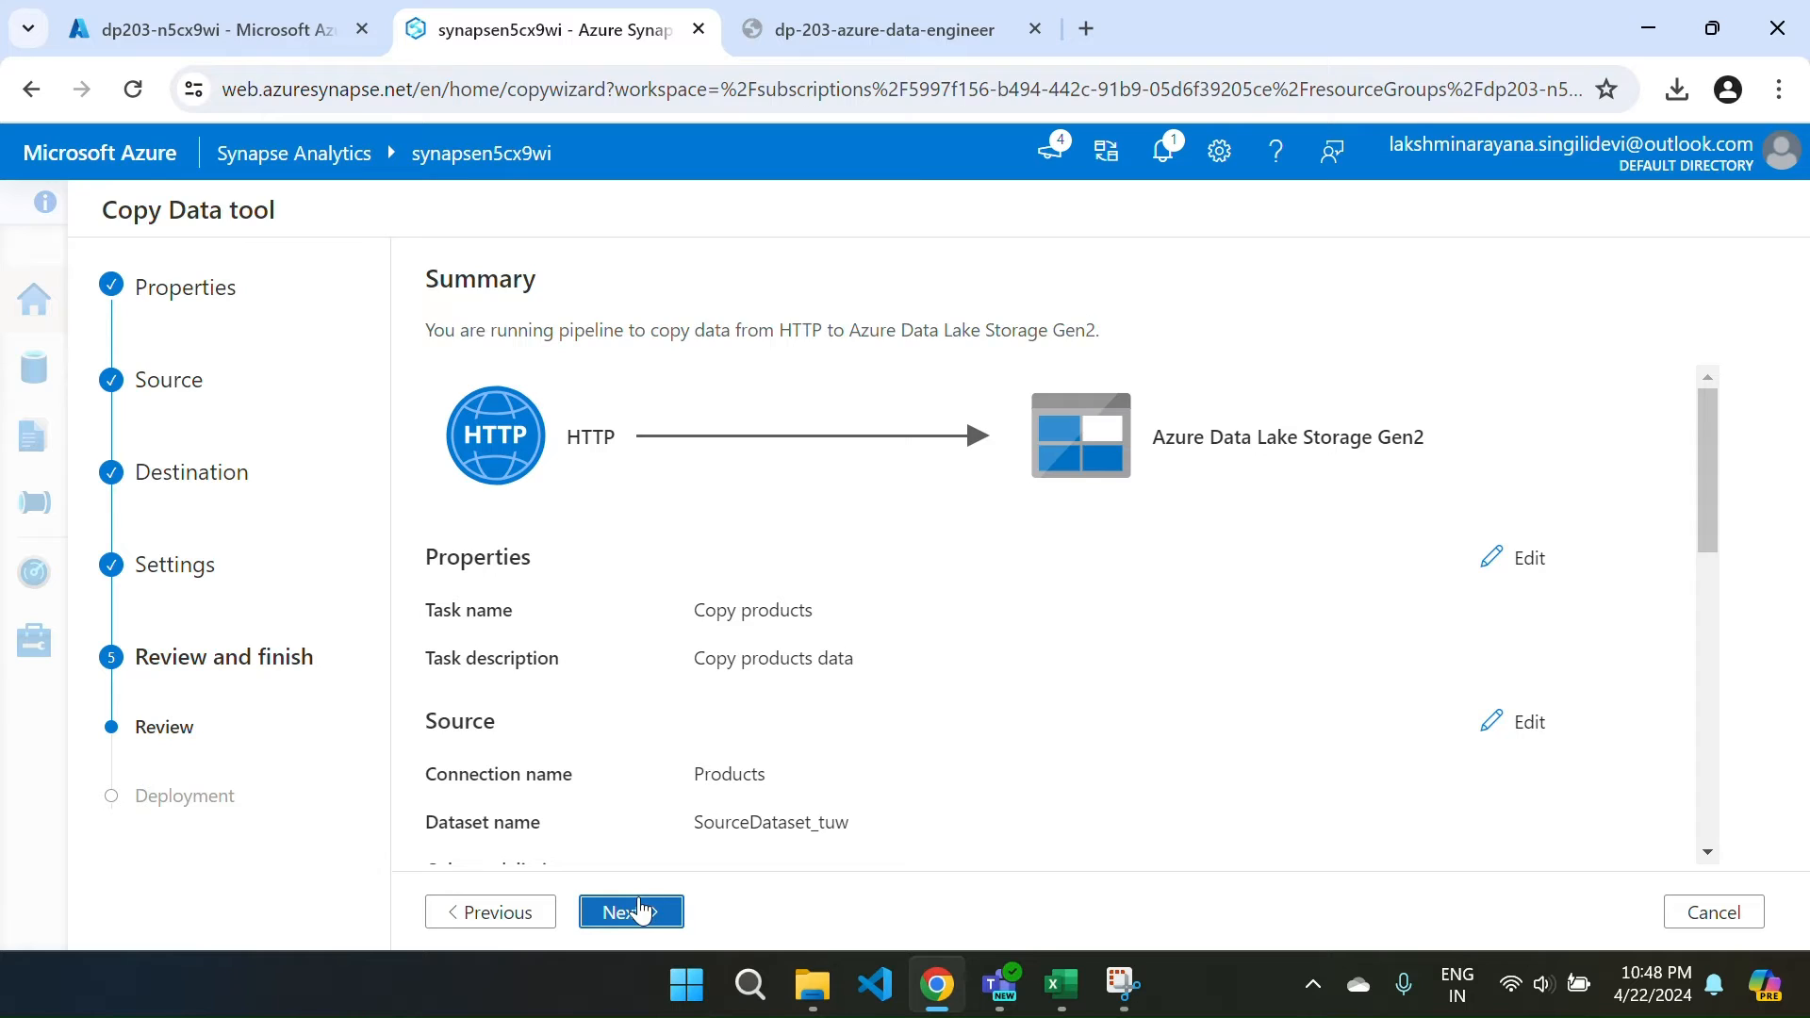
Deploy and run the Copy products pipeline, finish the wizard, and go to the Data hub.
{"action": "left_click", "coordinate": [638, 909]}
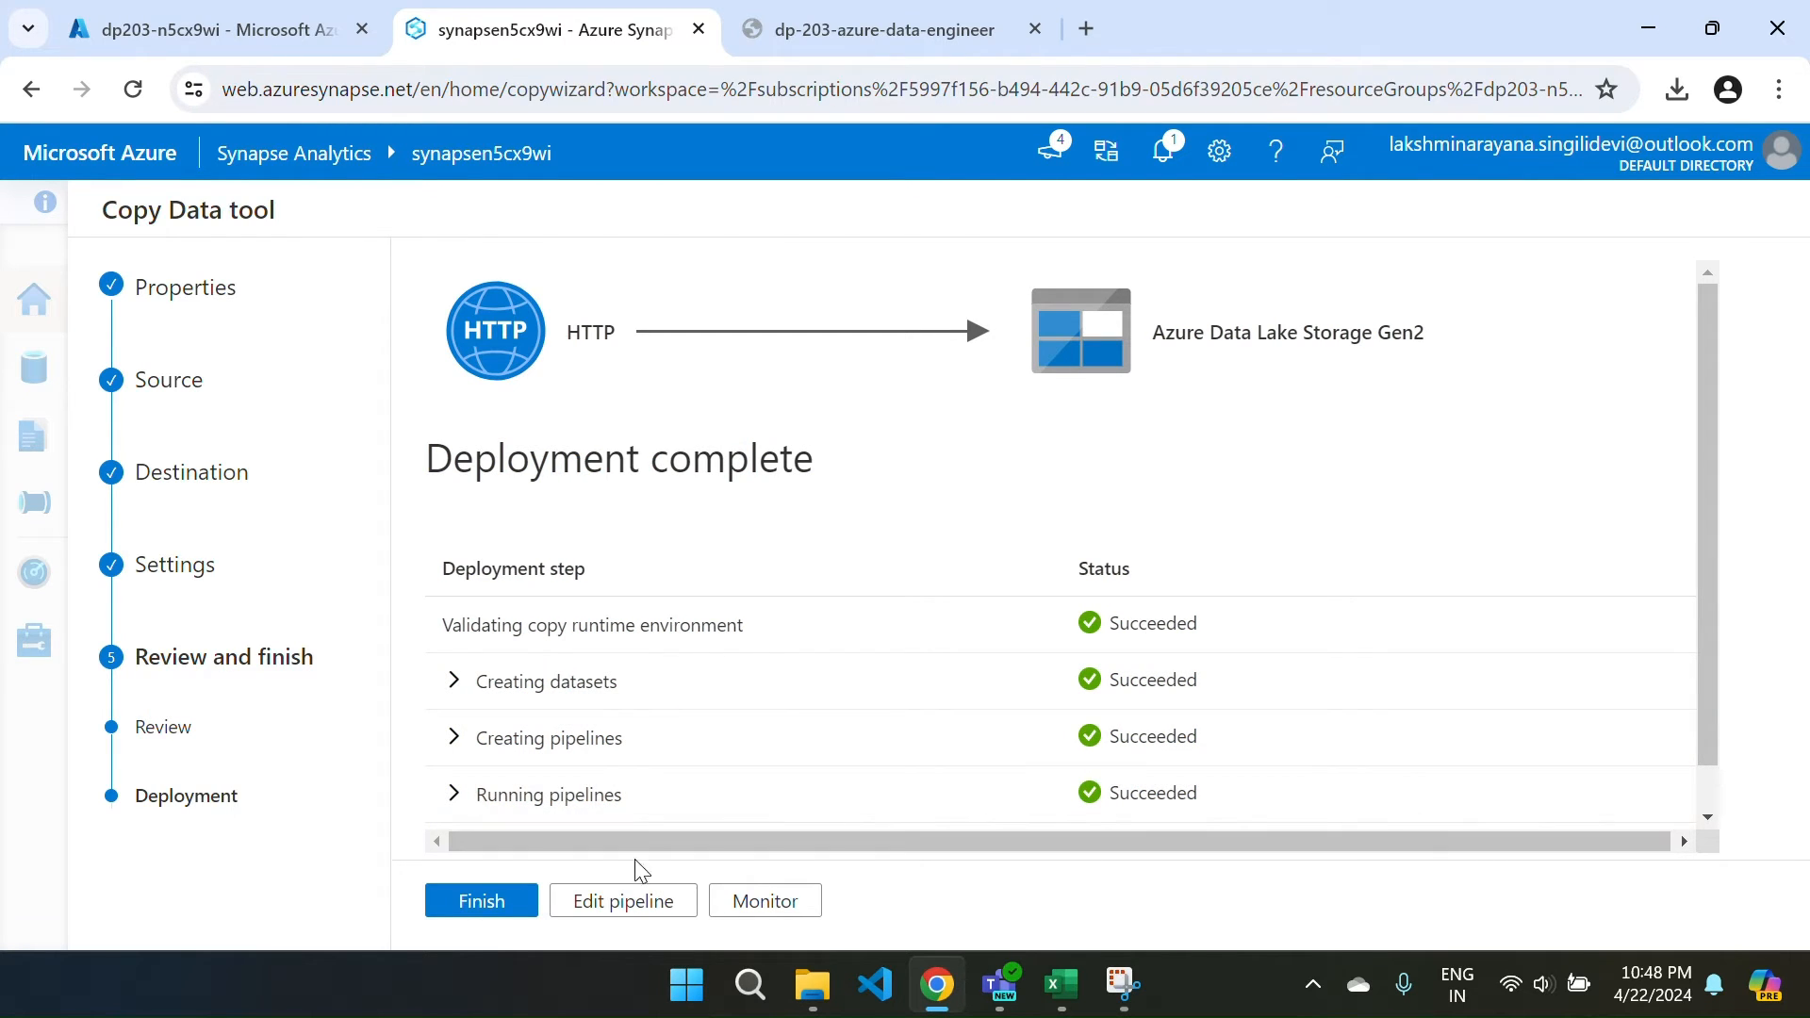
{"action": "left_click", "coordinate": [488, 901]}
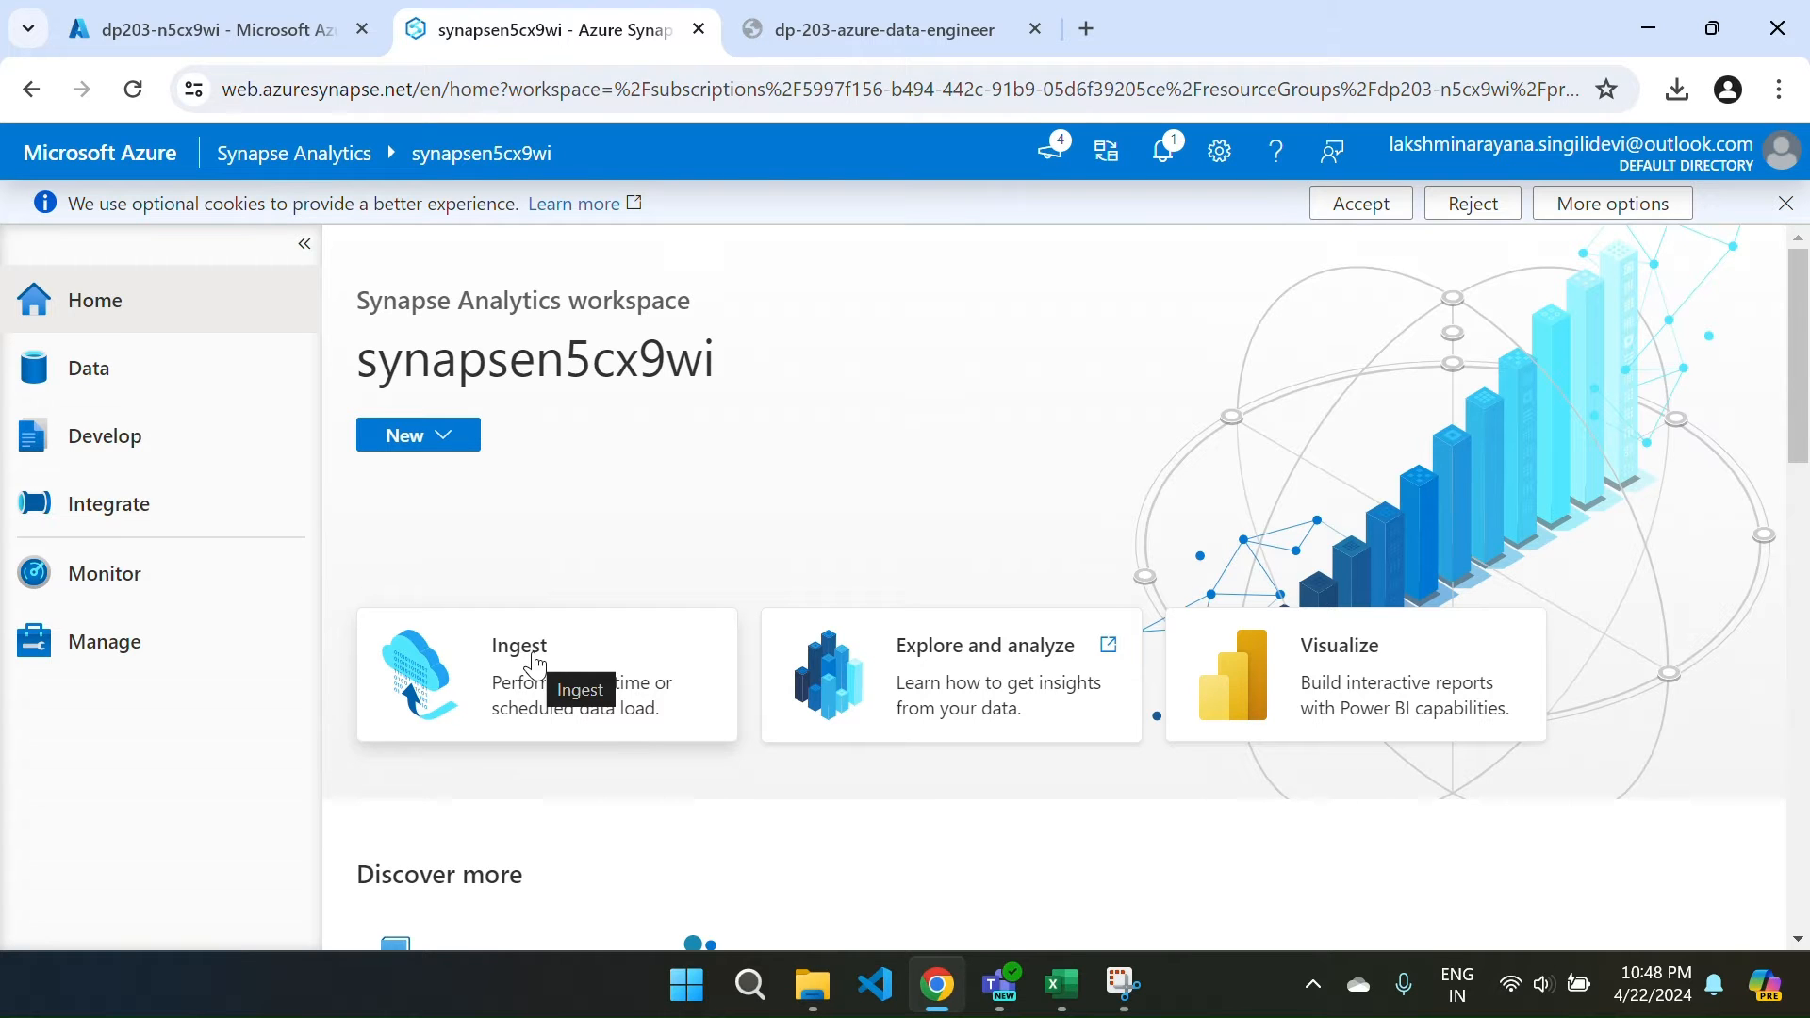
{"action": "left_click", "coordinate": [89, 368]}
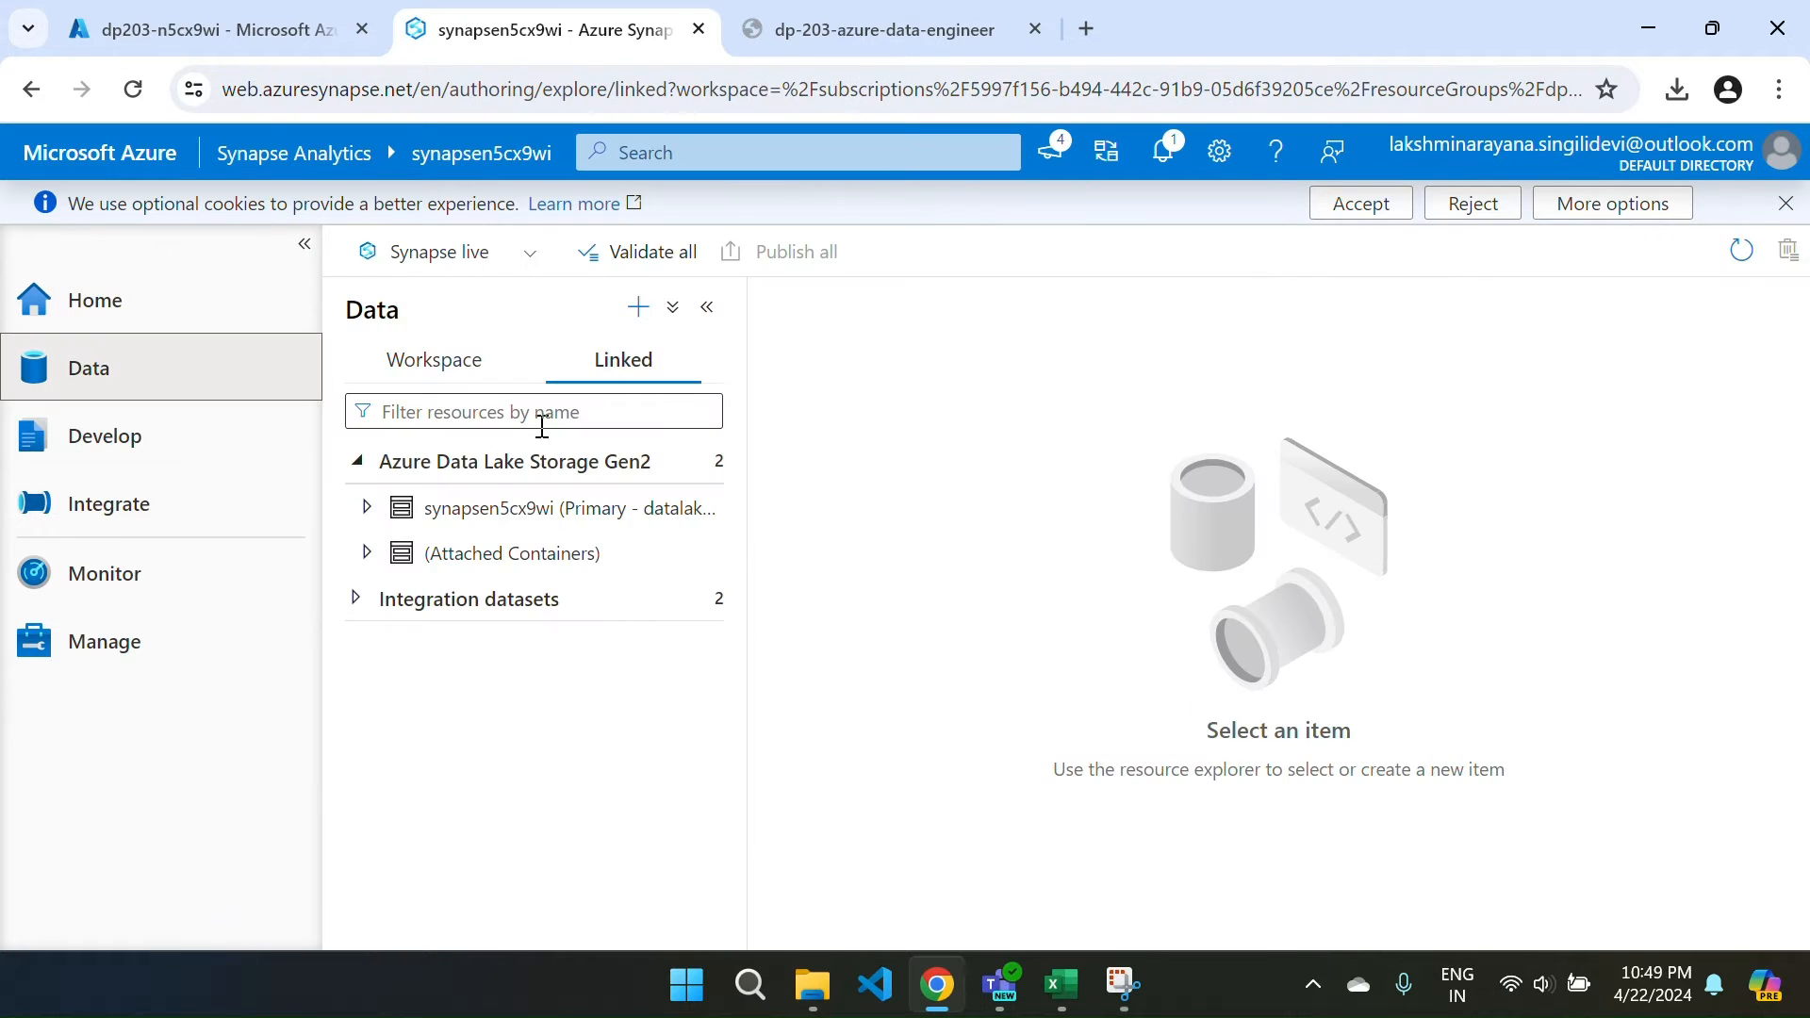
Expand the storage account, open files (Primary), and check the product_data folder for products.csv.
{"action": "left_click", "coordinate": [365, 509]}
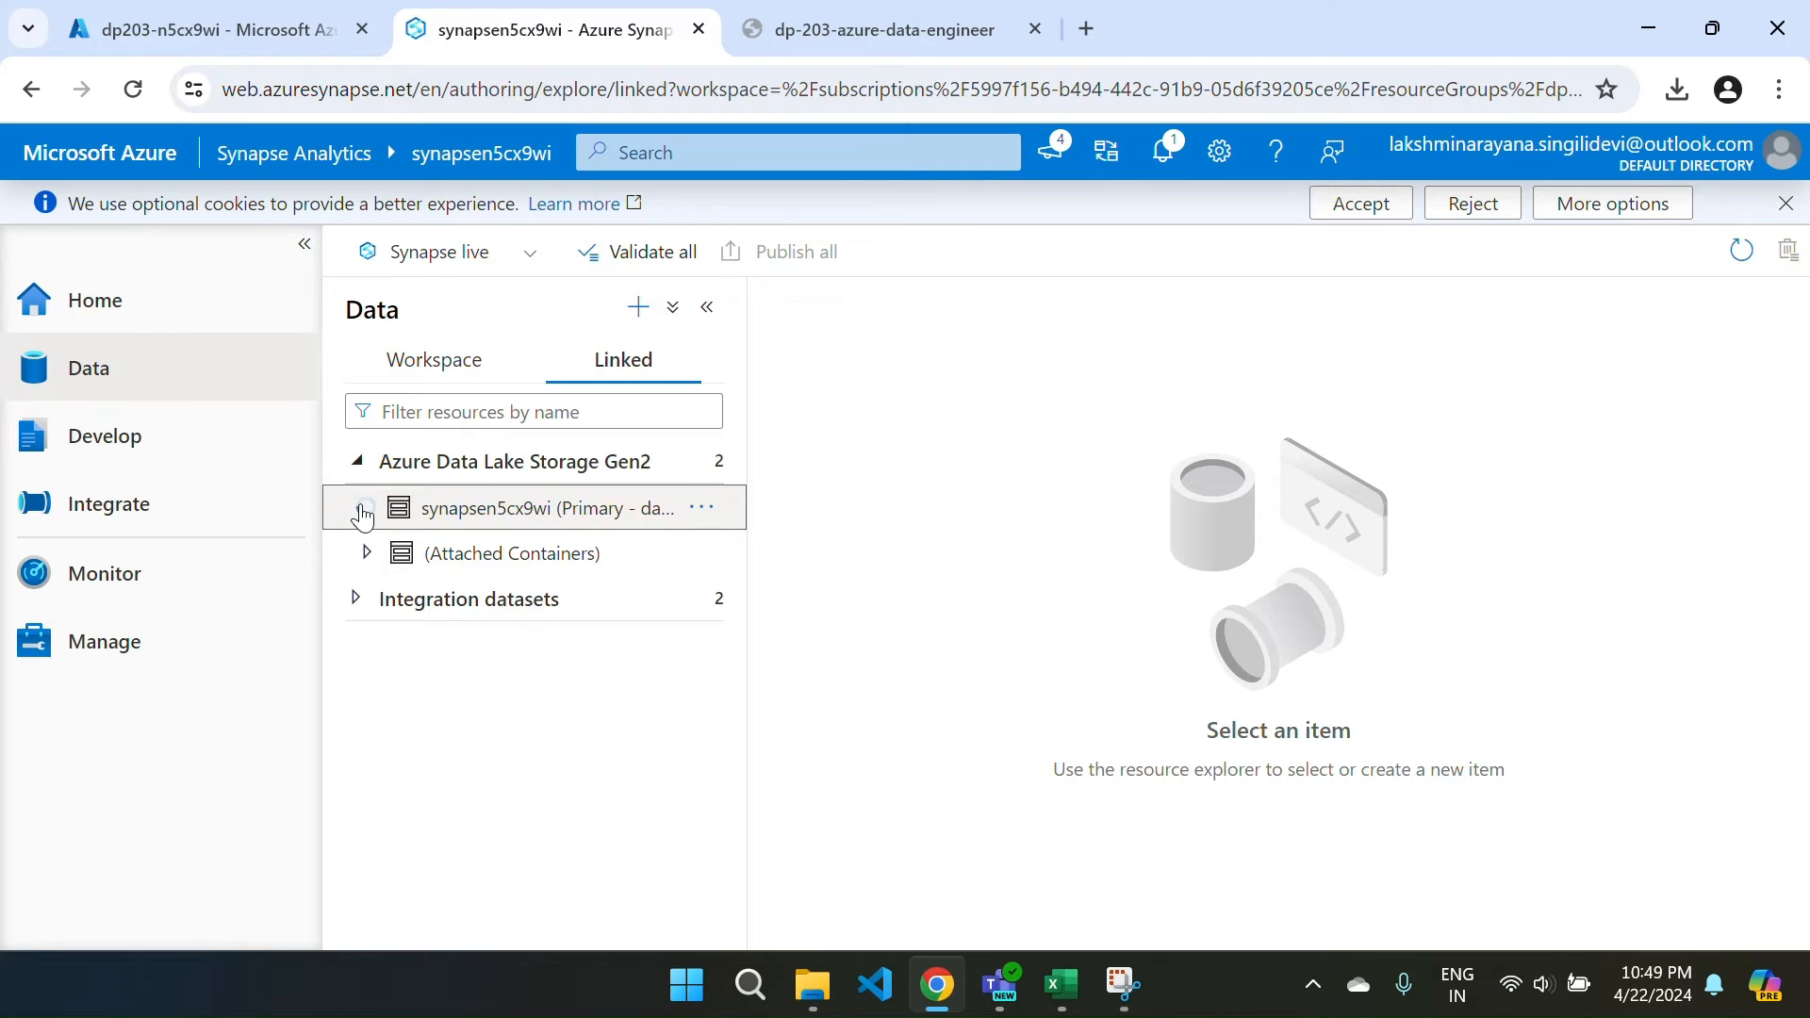
{"action": "left_click", "coordinate": [357, 645]}
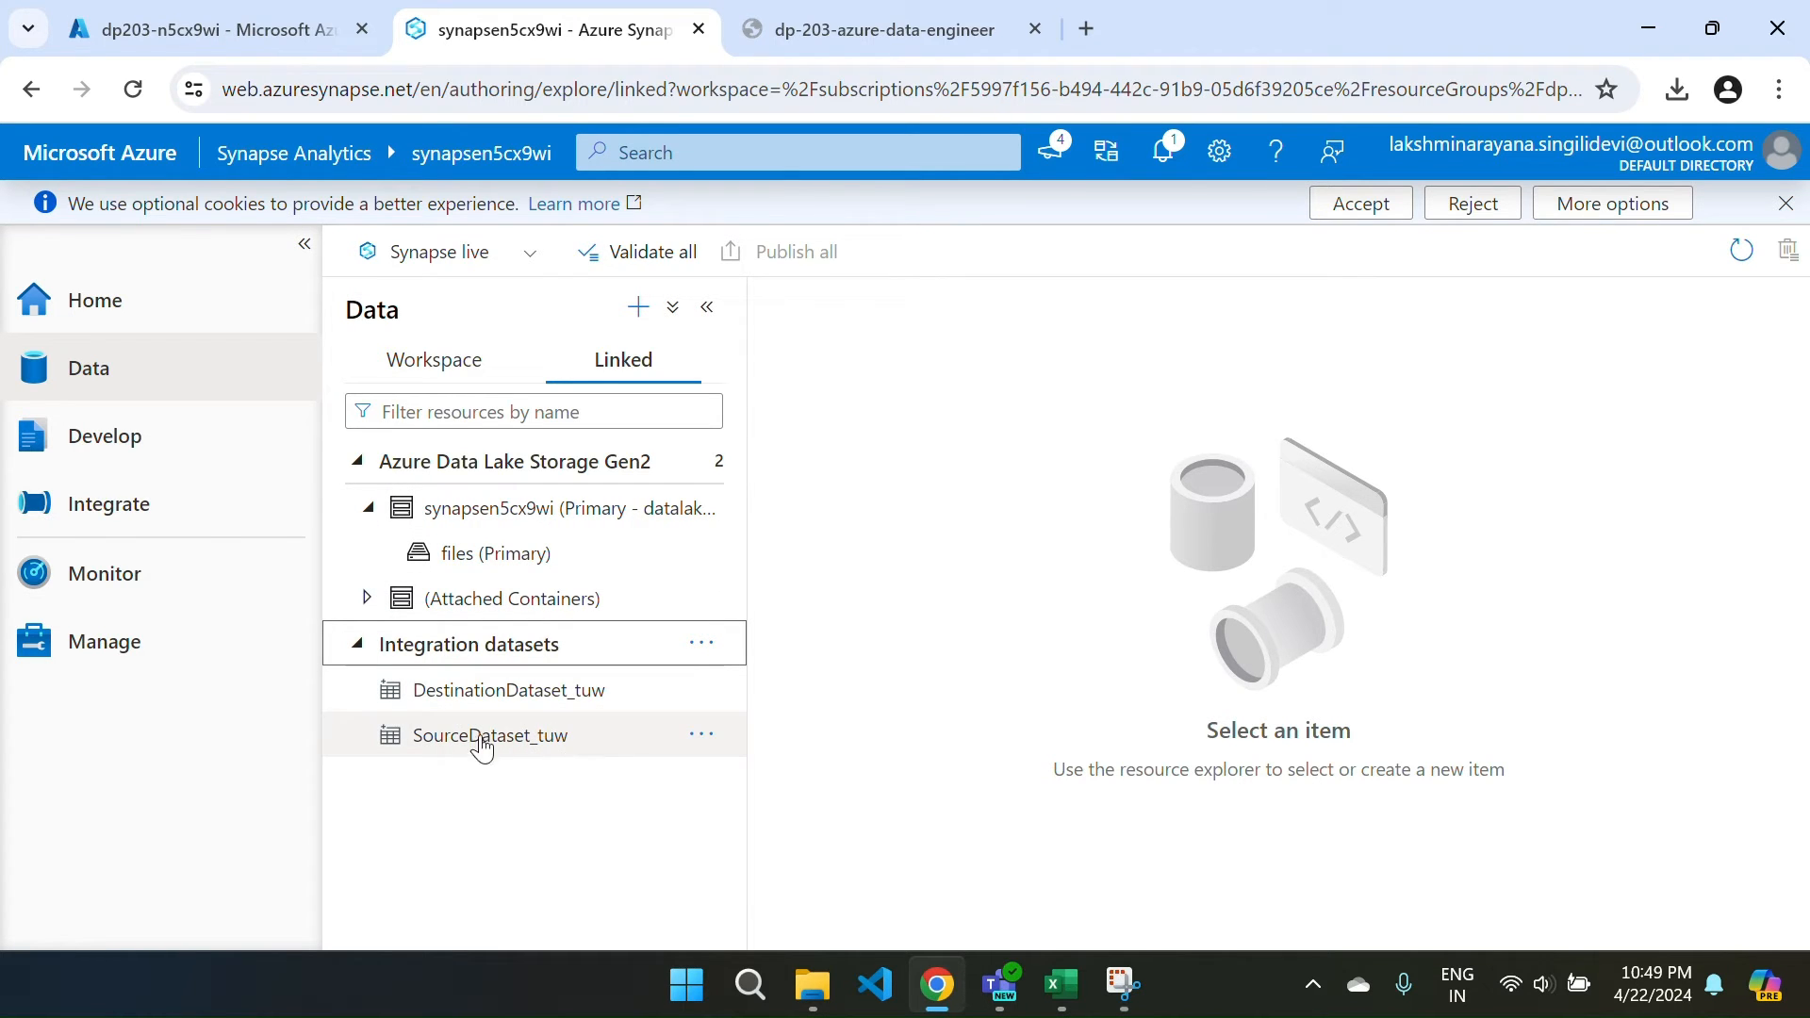
{"action": "left_click", "coordinate": [500, 572]}
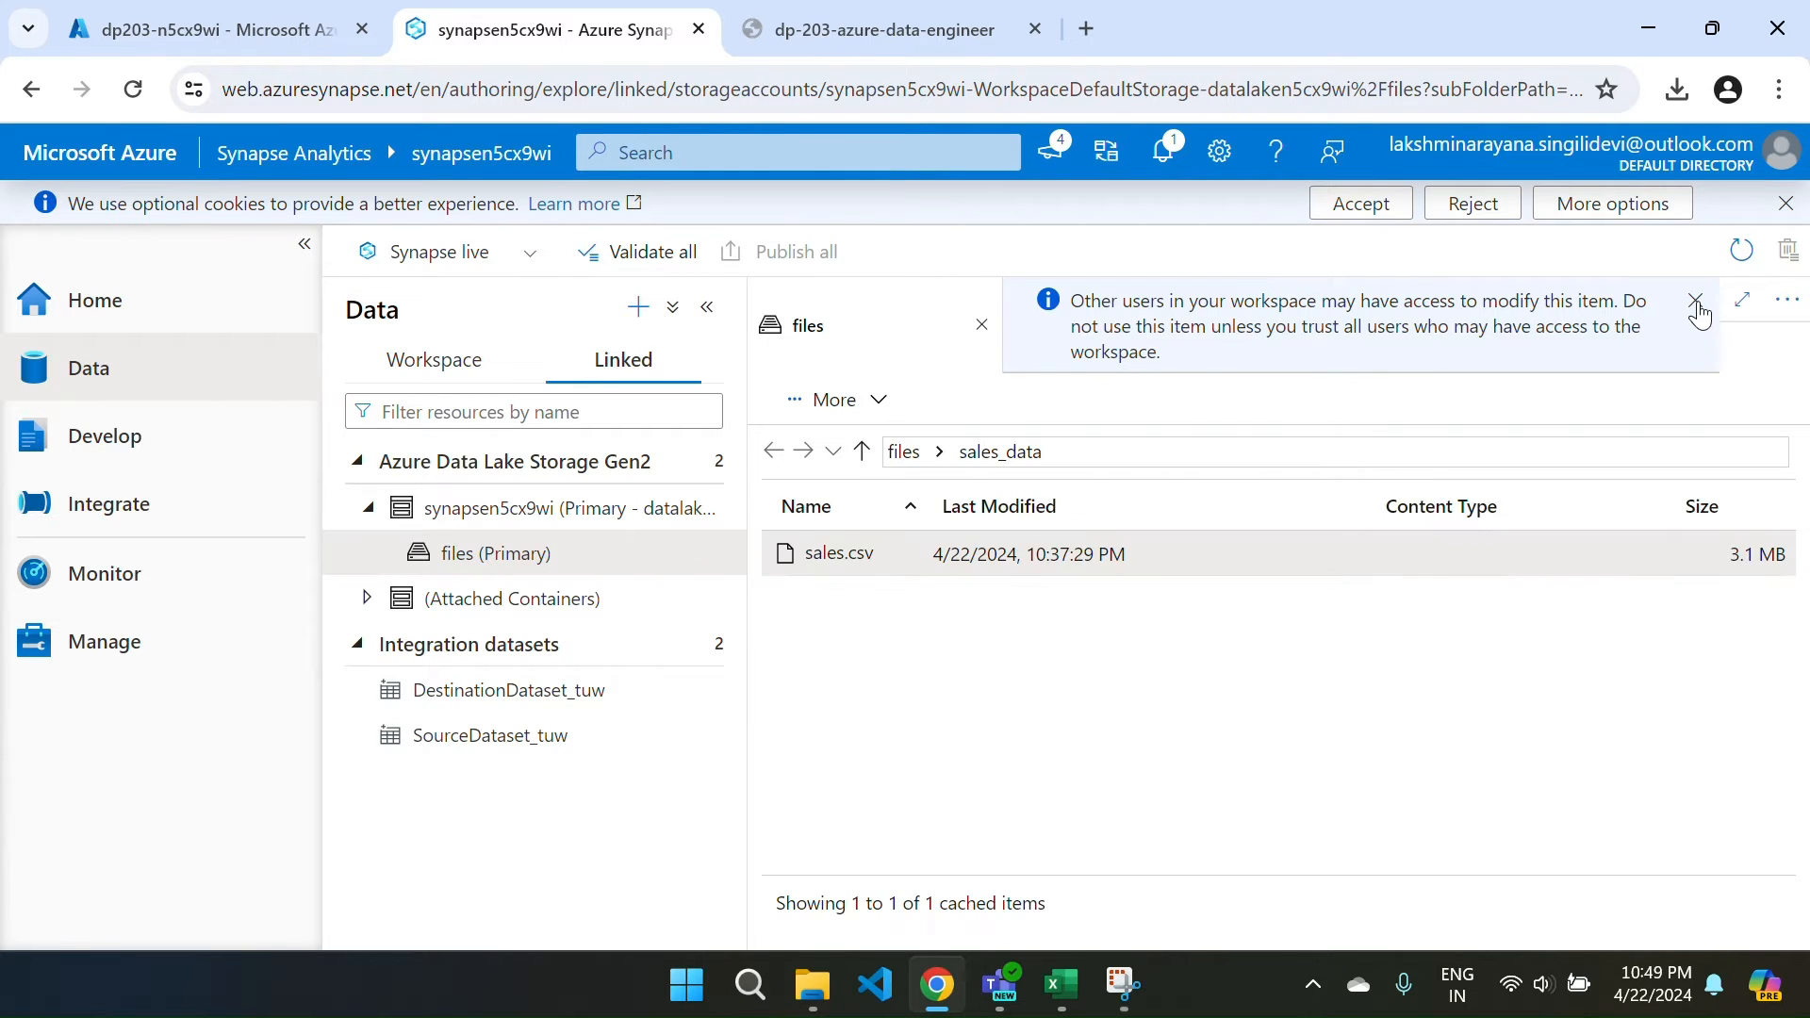
{"action": "left_click", "coordinate": [1697, 304]}
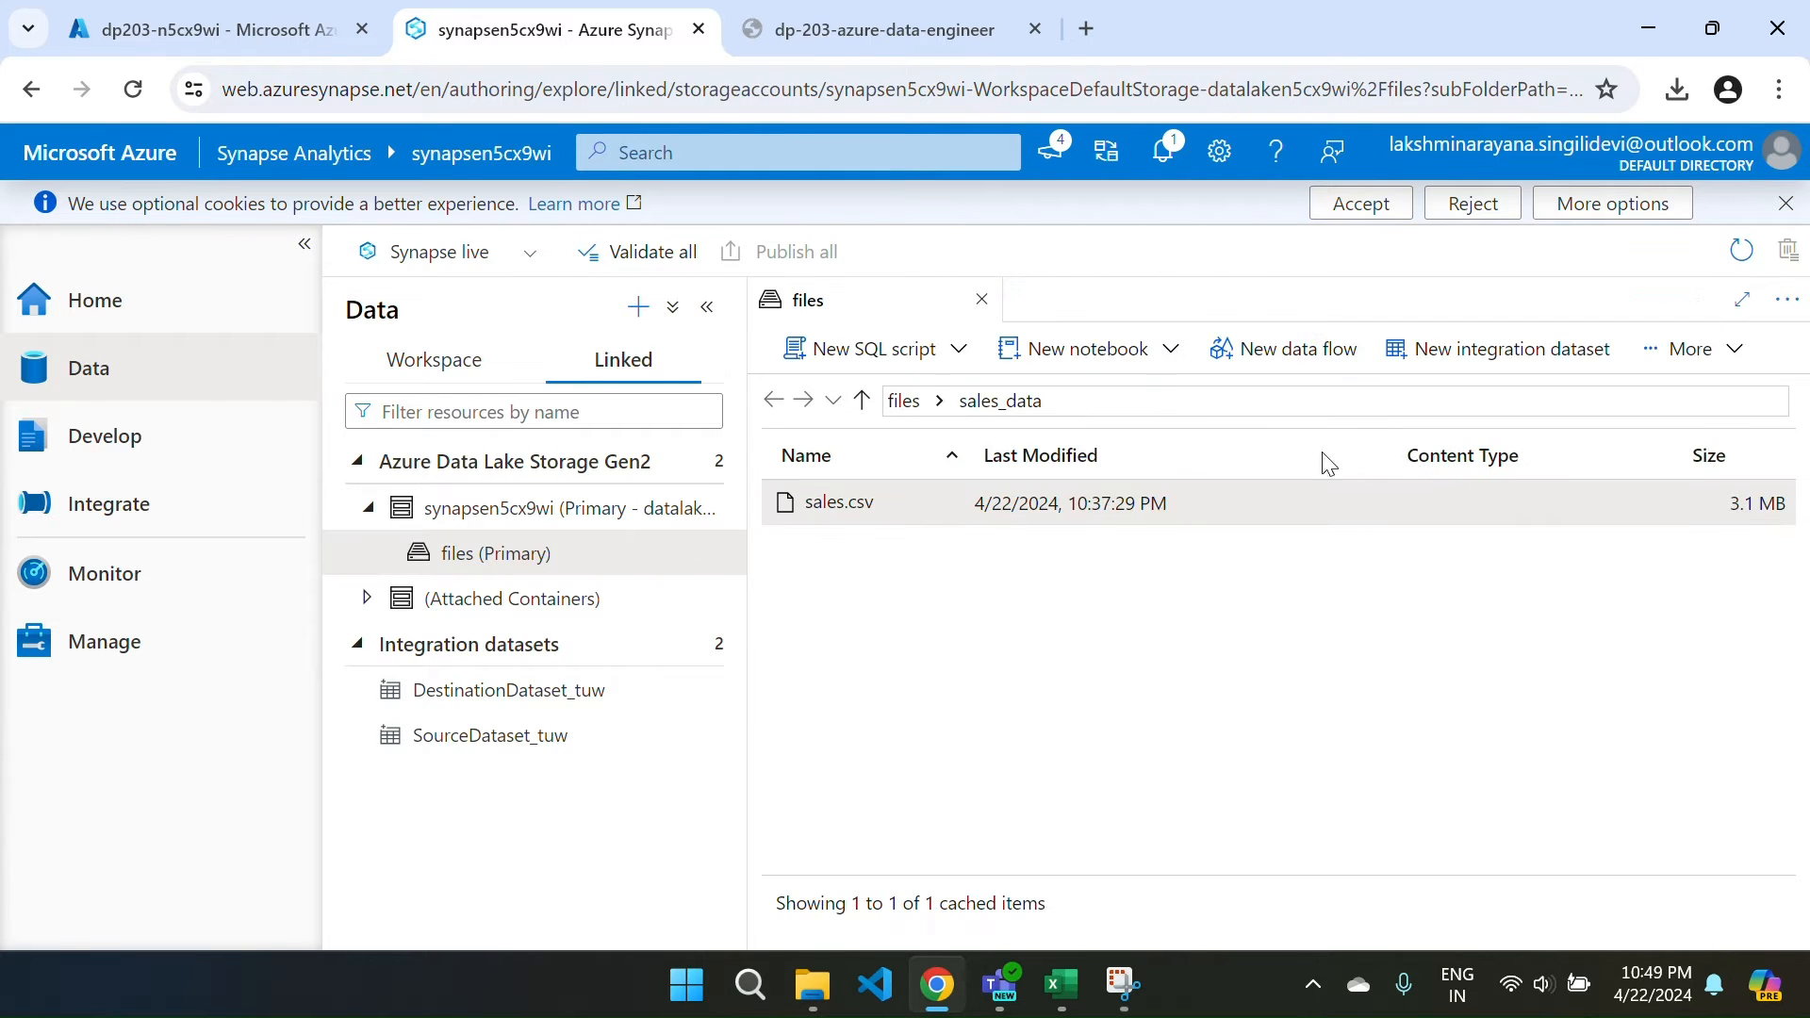
{"action": "left_click", "coordinate": [901, 401]}
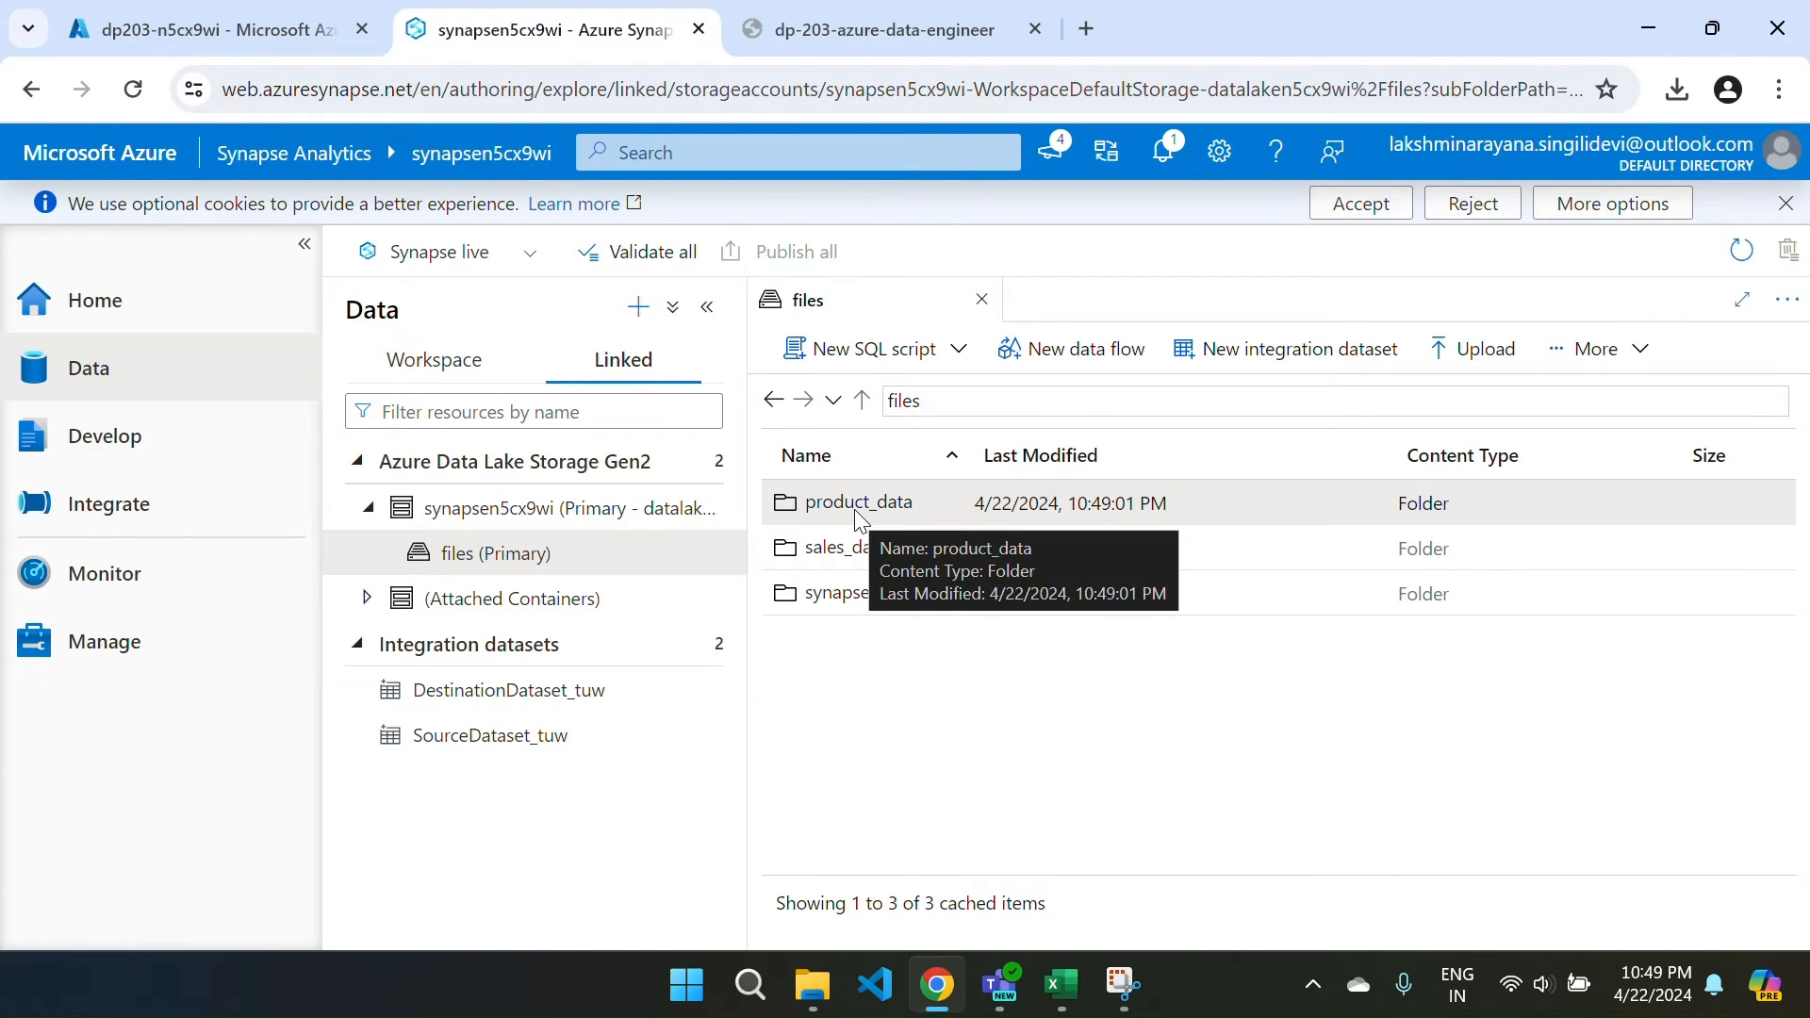
{"action": "double_click", "coordinate": [854, 509]}
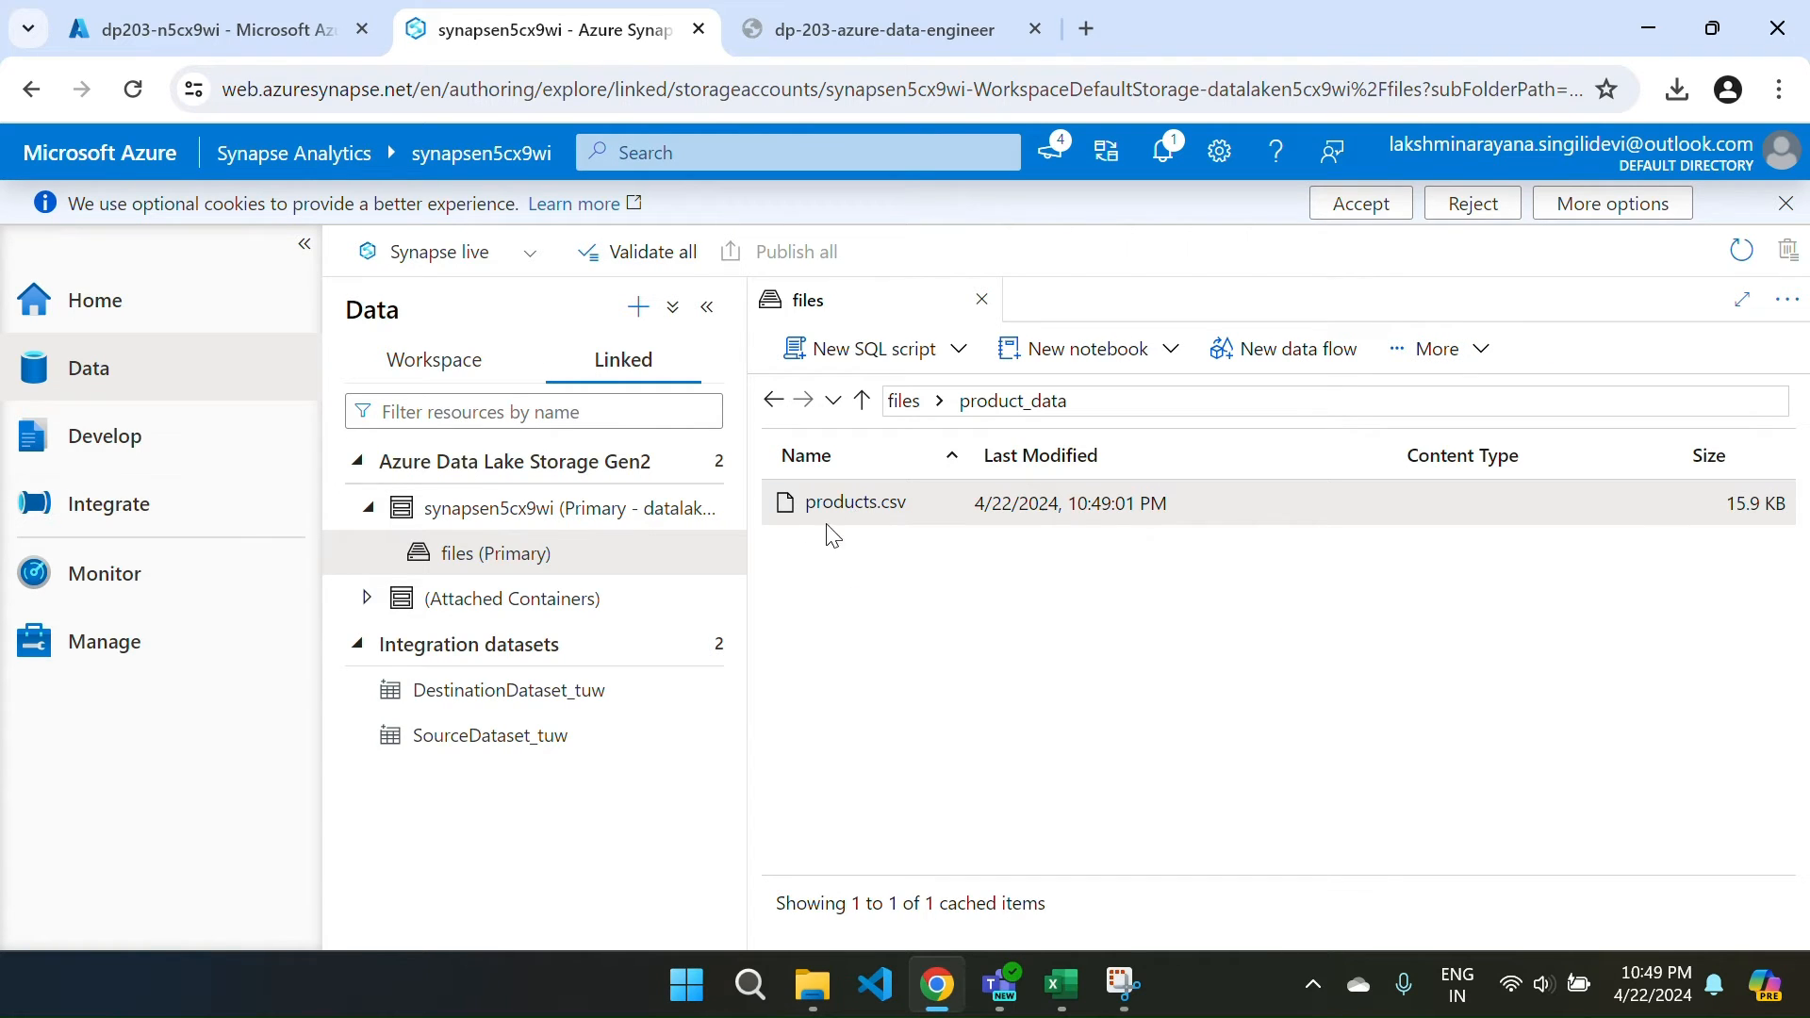
{"action": "left_click", "coordinate": [902, 404]}
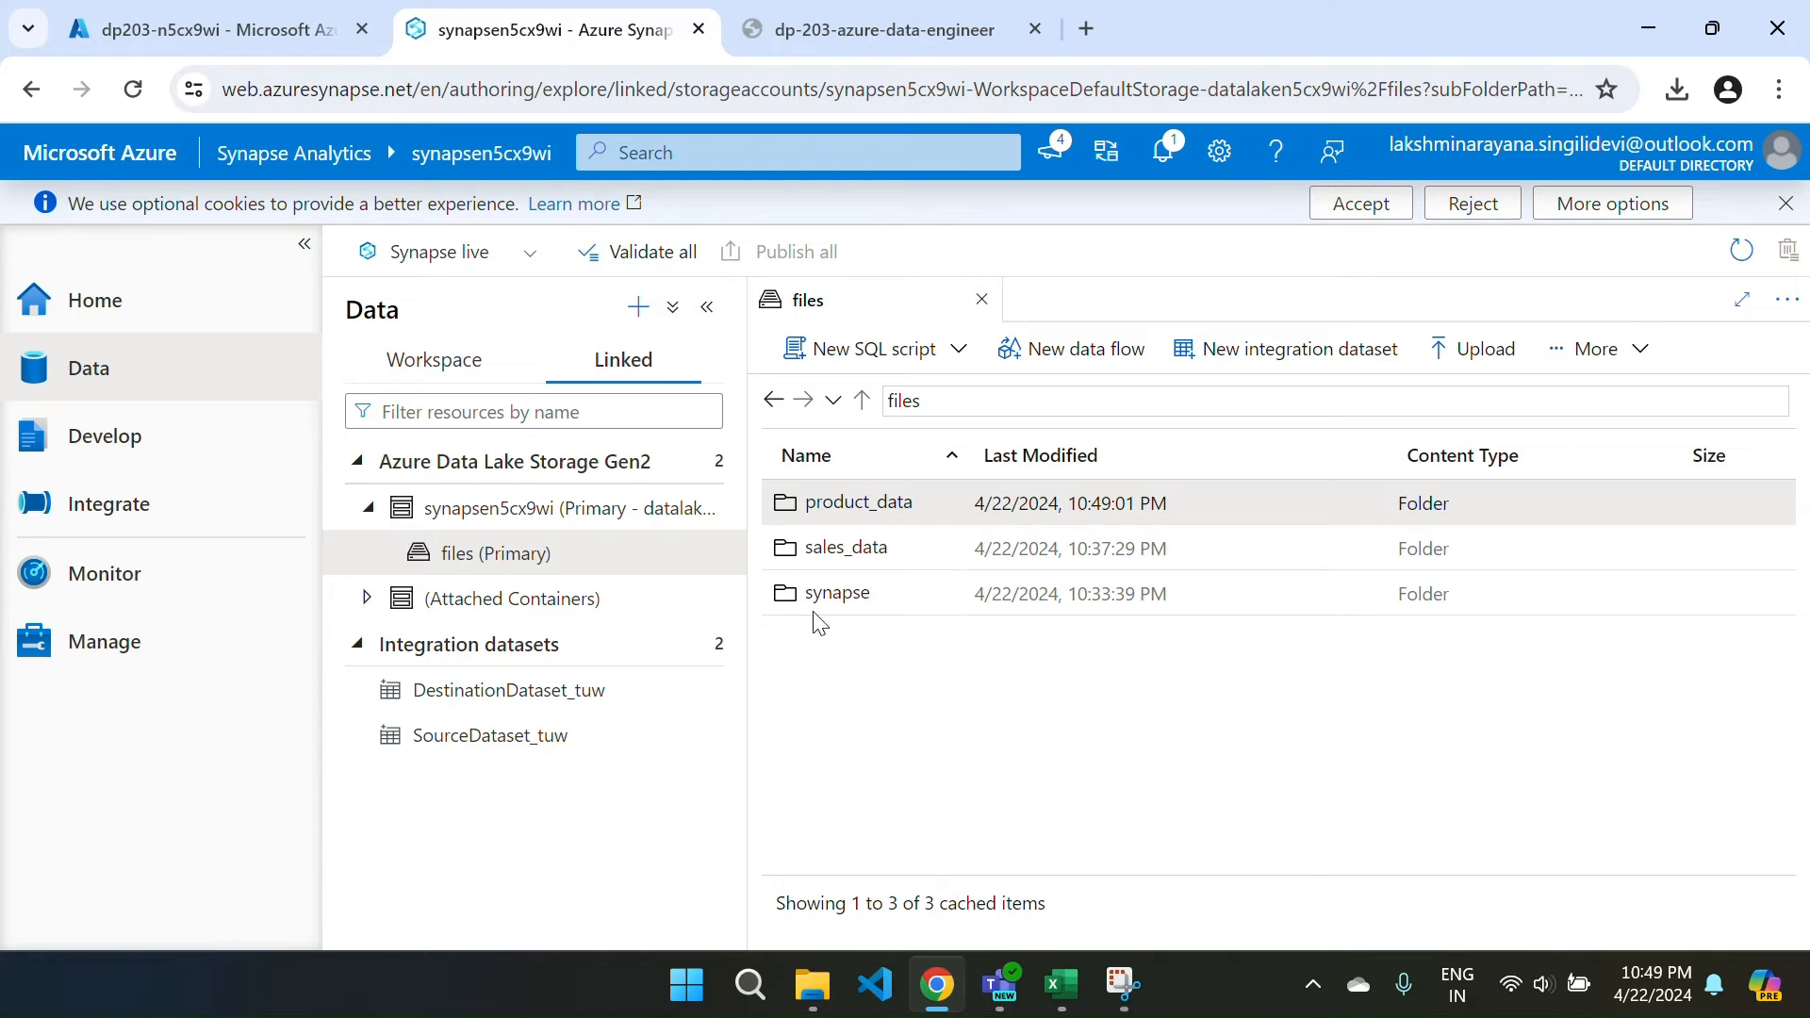
Reset the Linked tree, reopen files (Primary), and open the product_data folder again.
{"action": "left_click", "coordinate": [84, 320]}
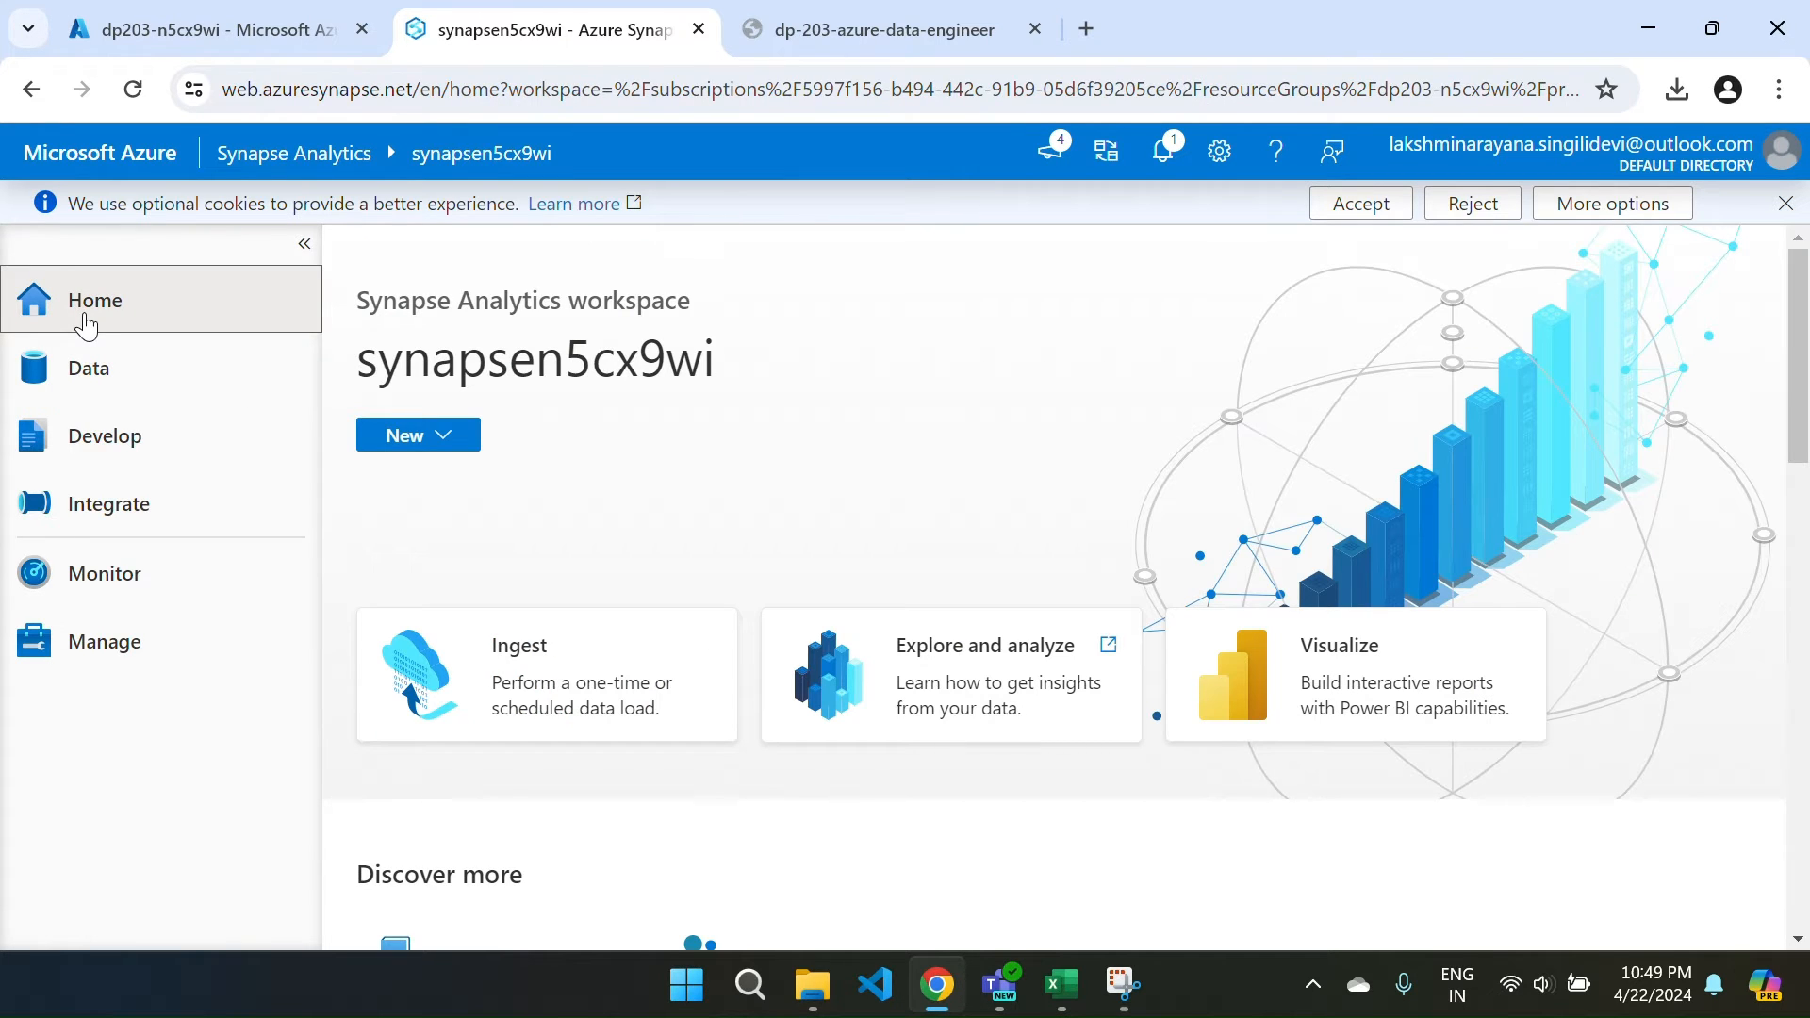
{"action": "left_click", "coordinate": [119, 387]}
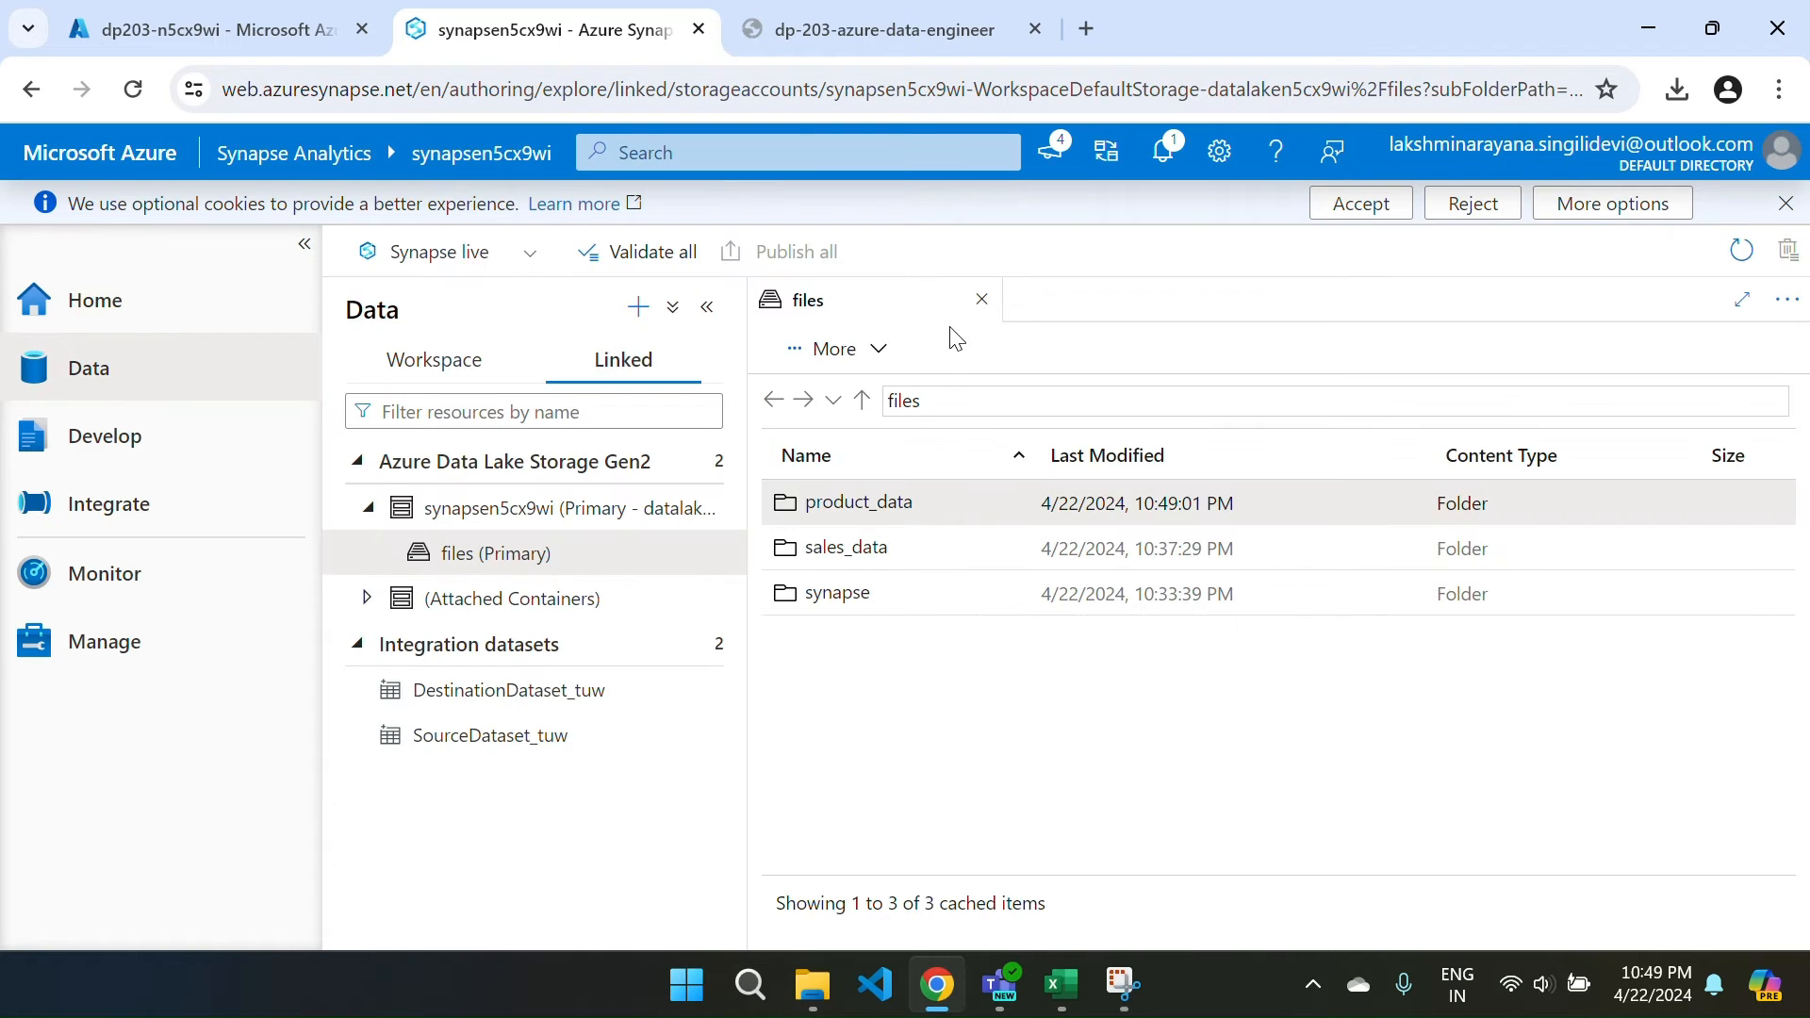
{"action": "left_click", "coordinate": [981, 302]}
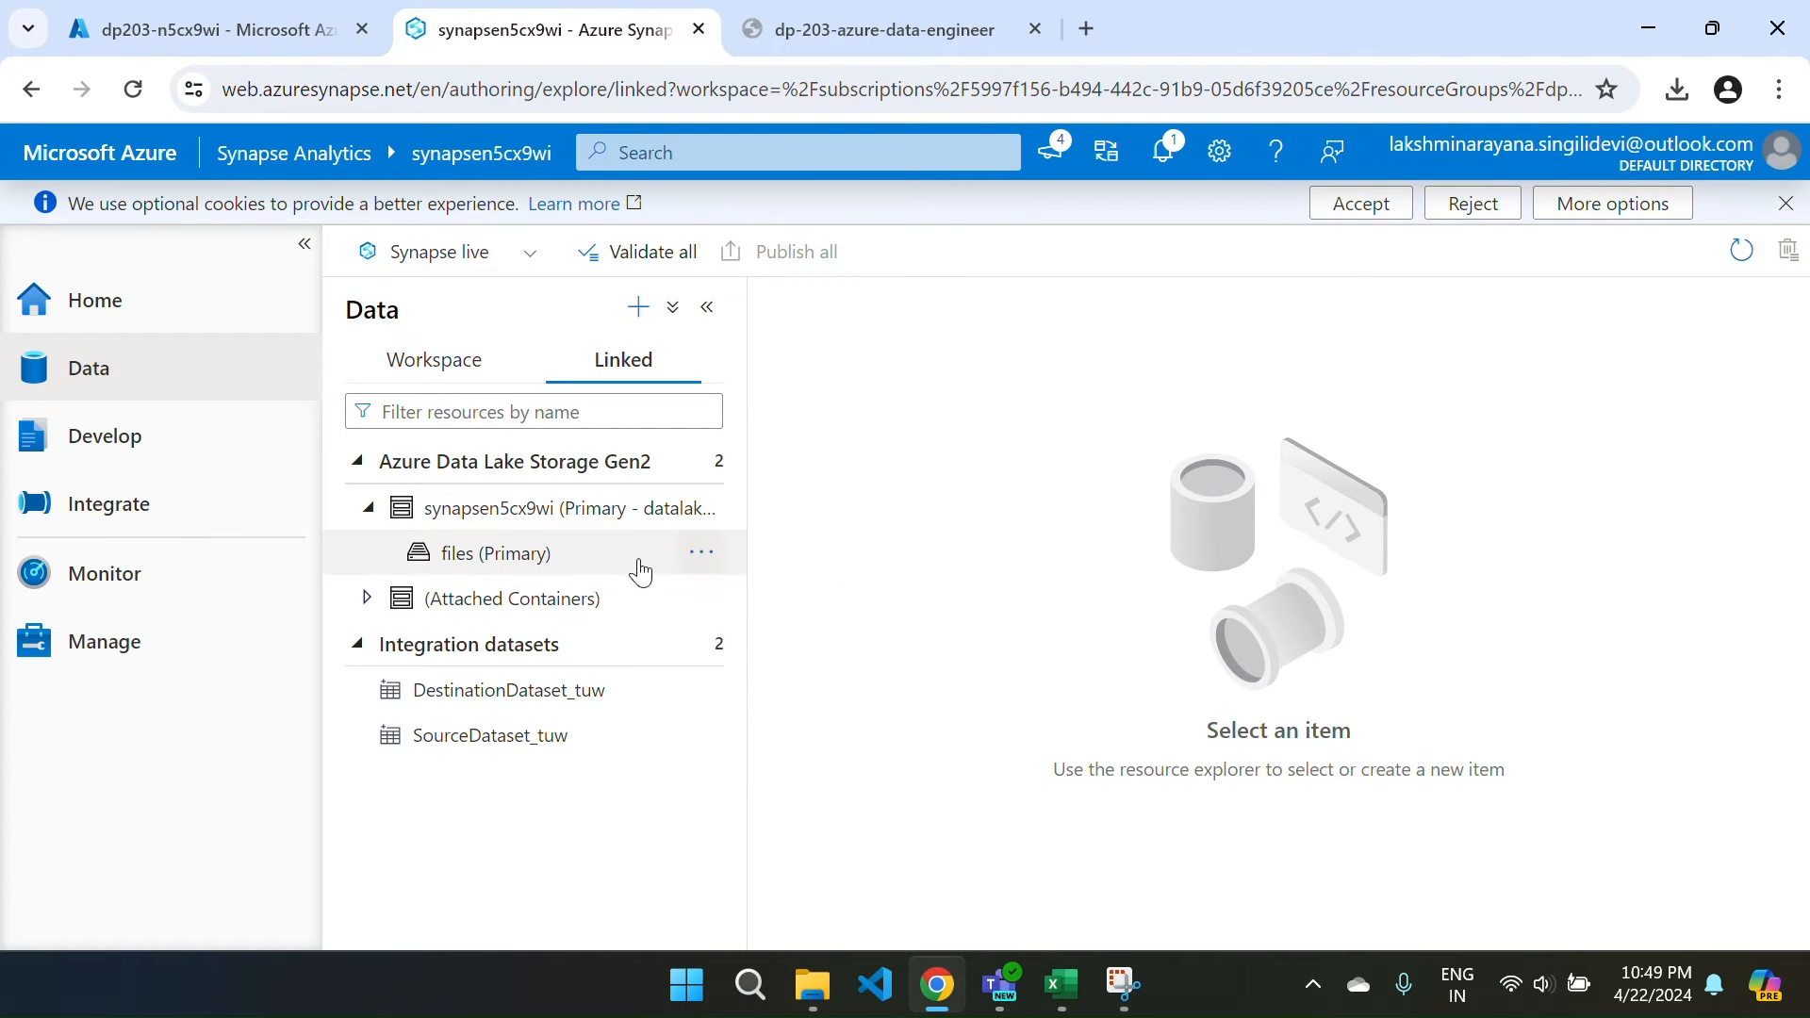
{"action": "left_click", "coordinate": [356, 463]}
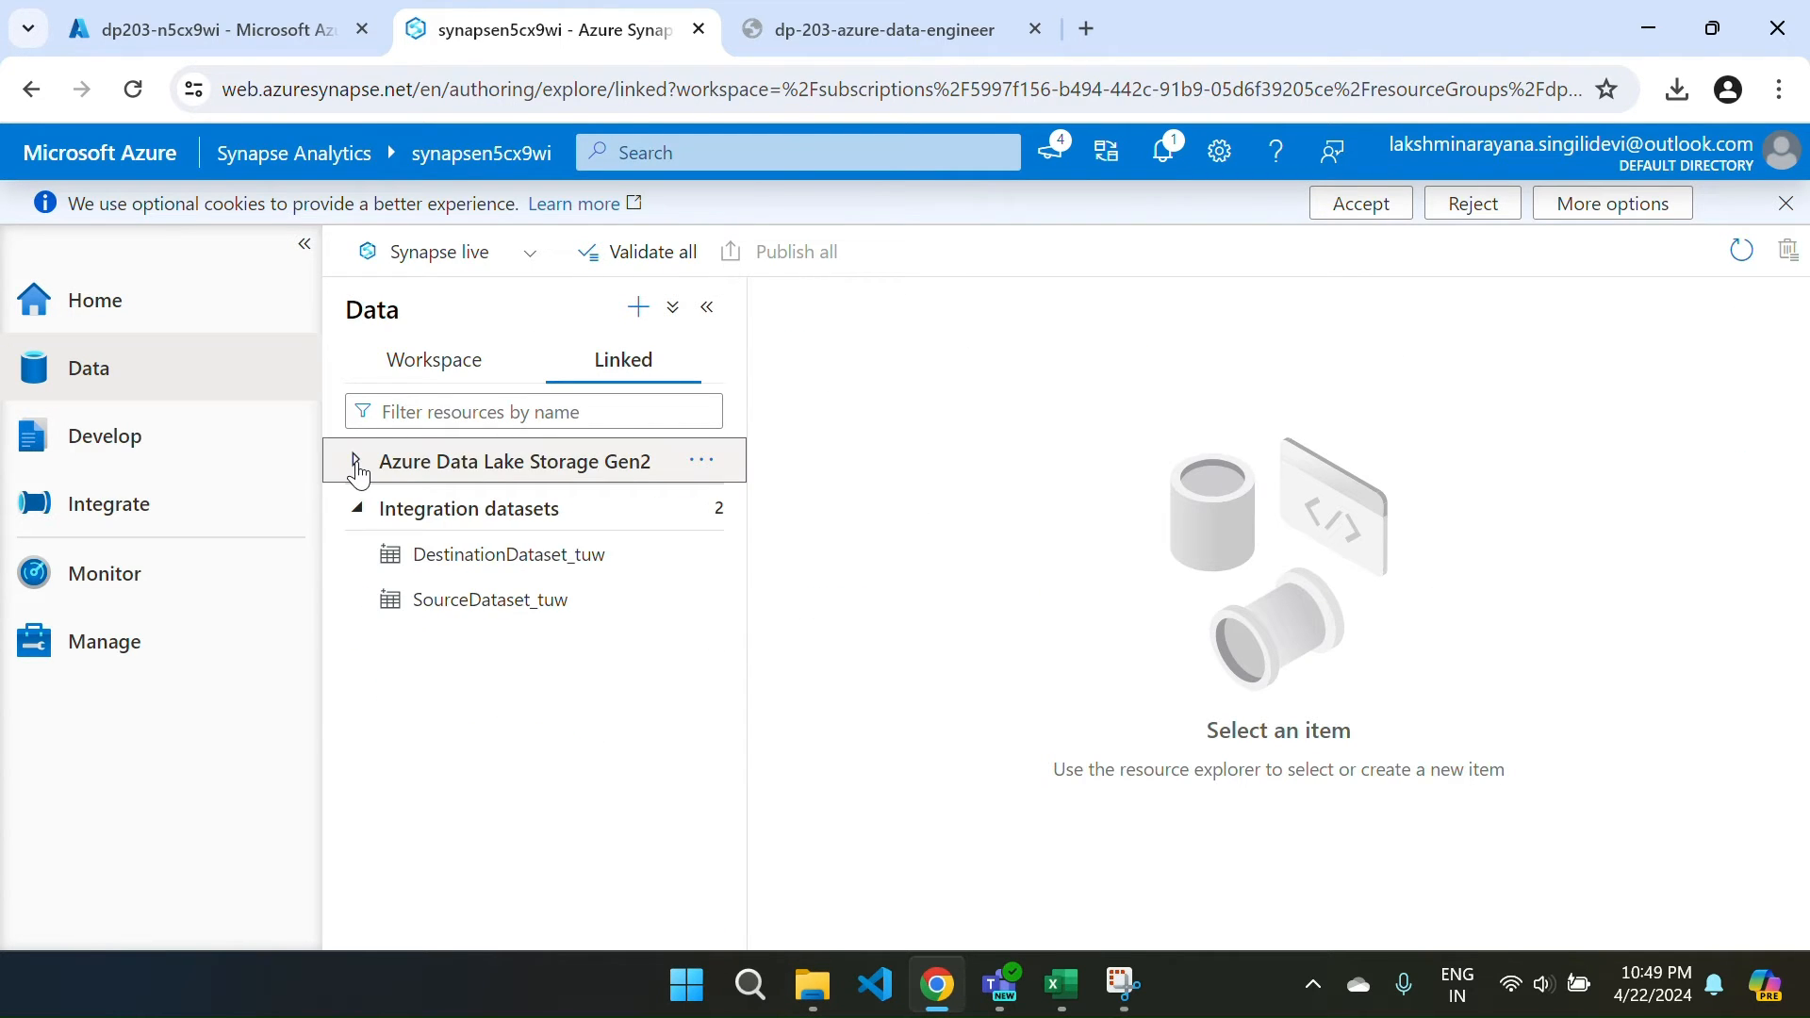
{"action": "left_click", "coordinate": [356, 524]}
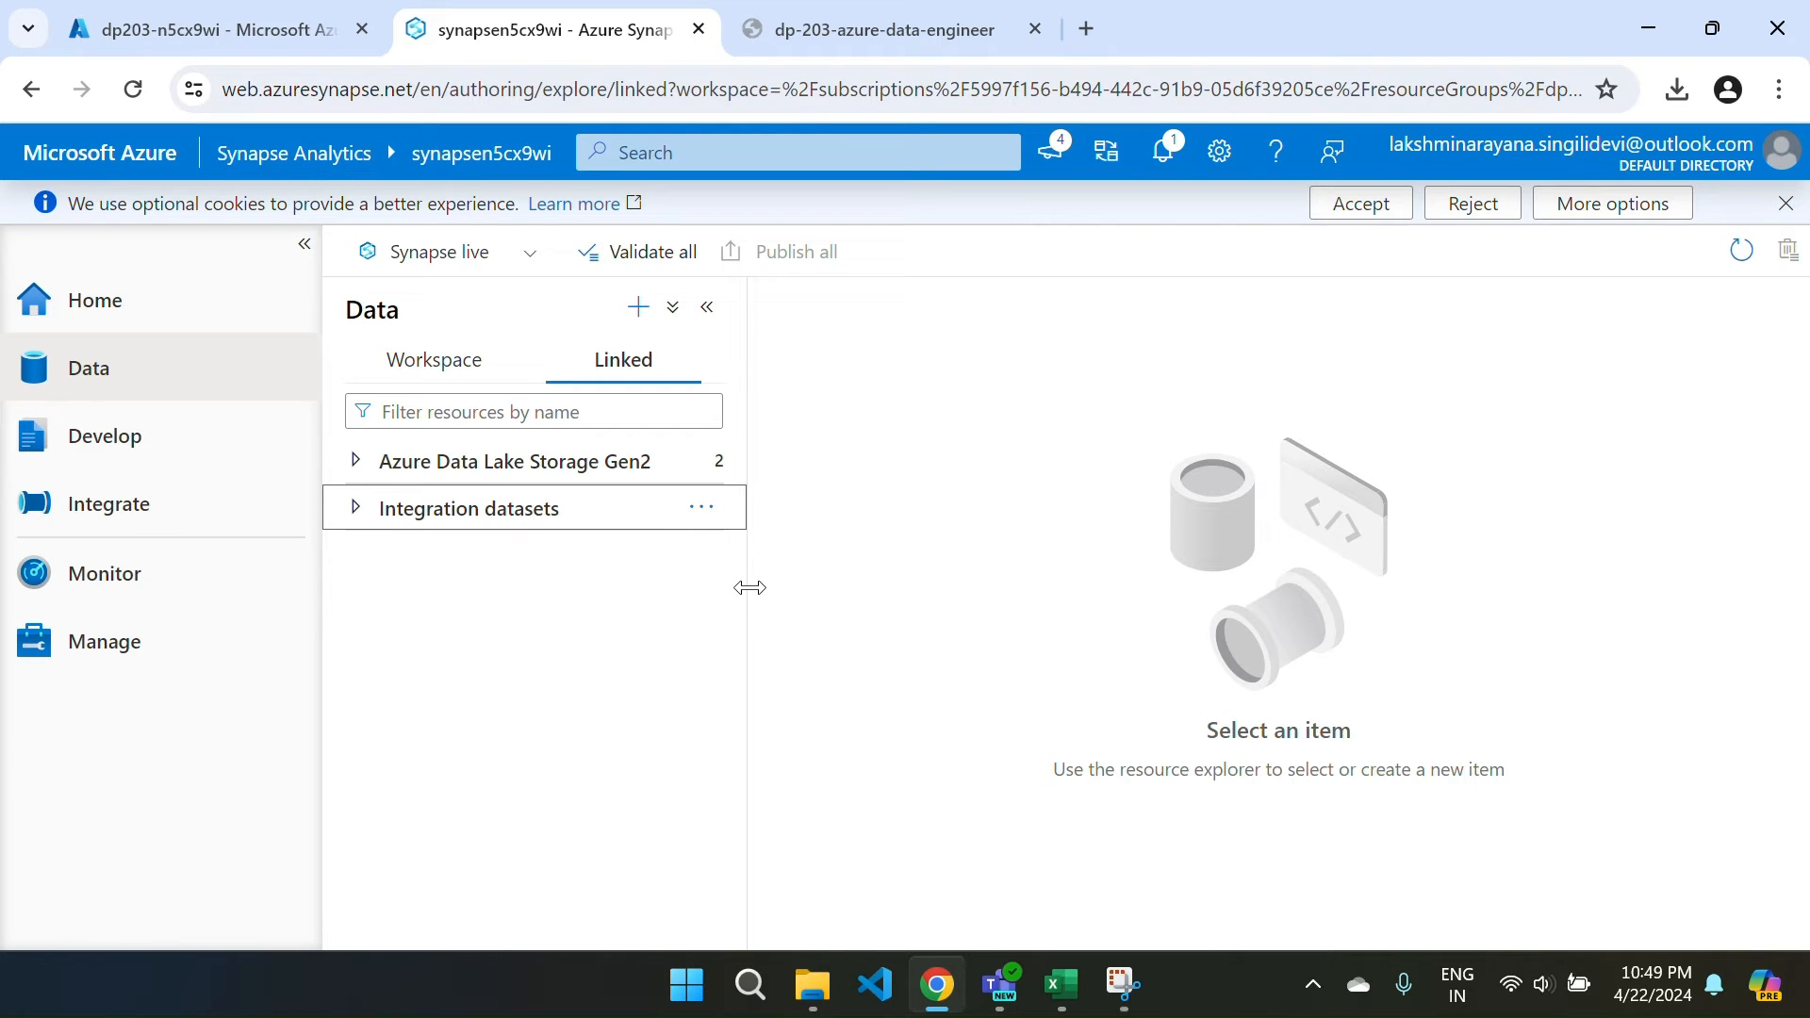
{"action": "left_click", "coordinate": [354, 462]}
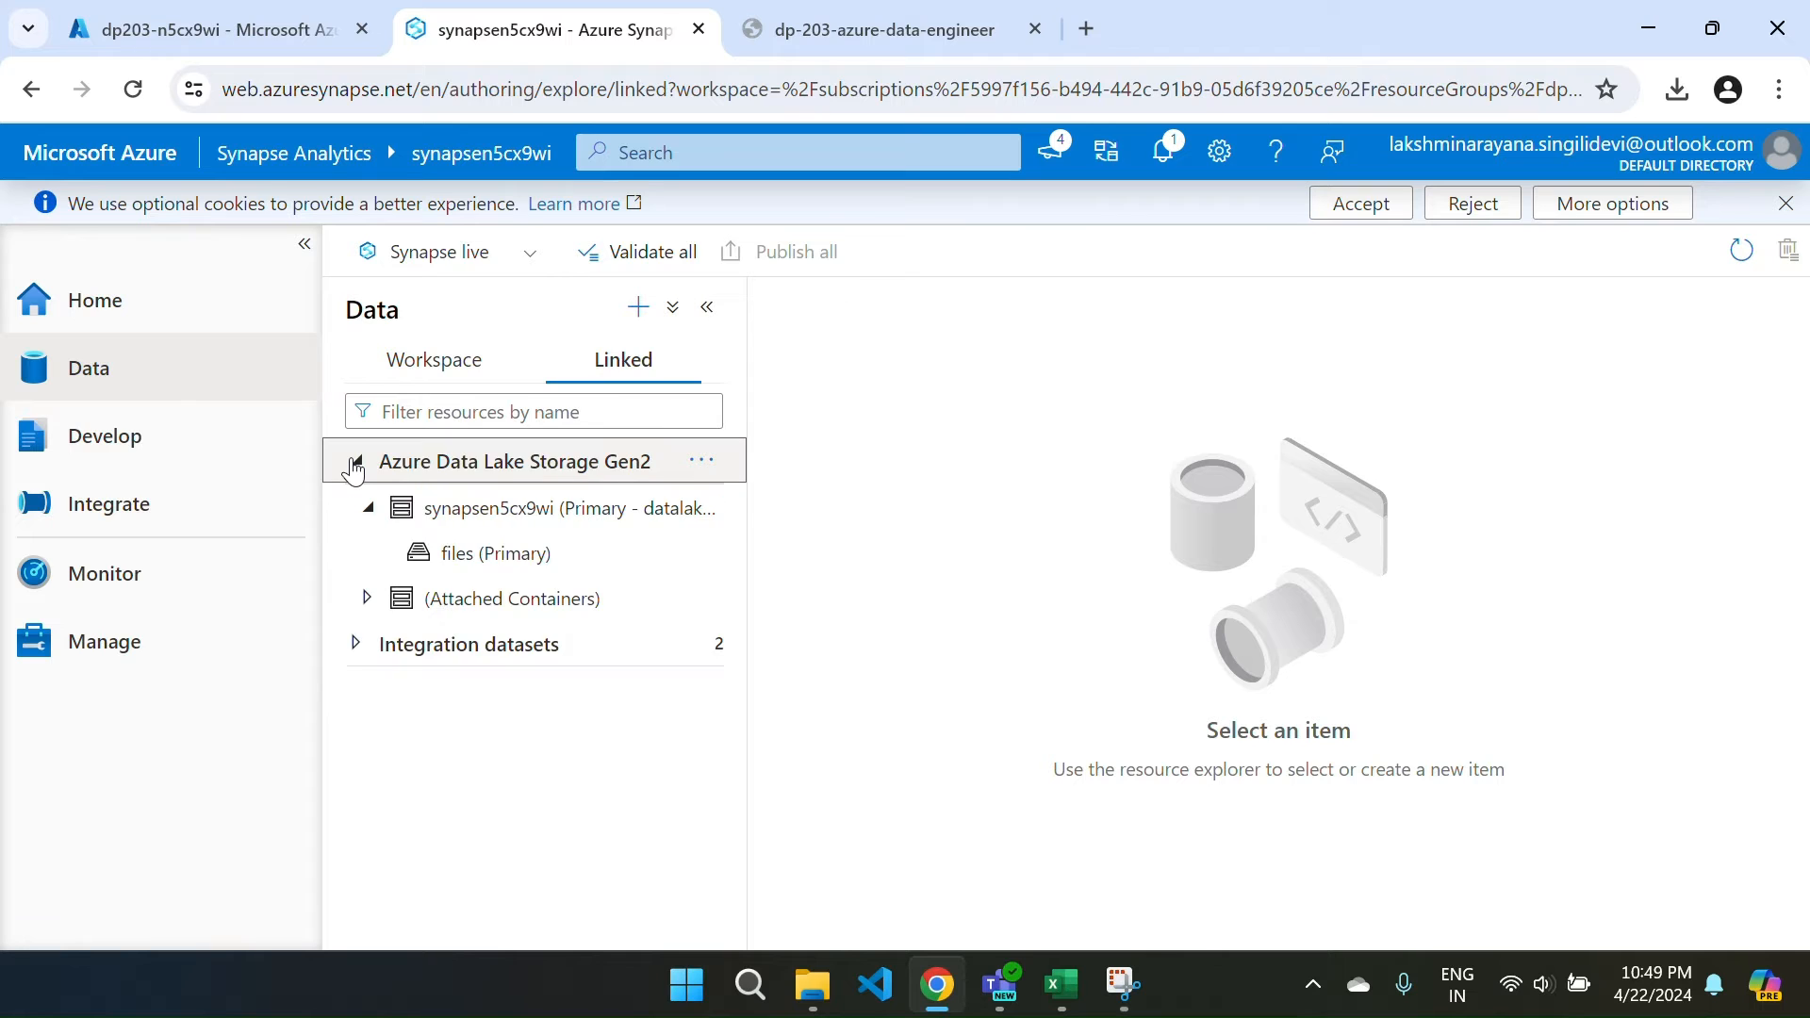
{"action": "left_click", "coordinate": [420, 556]}
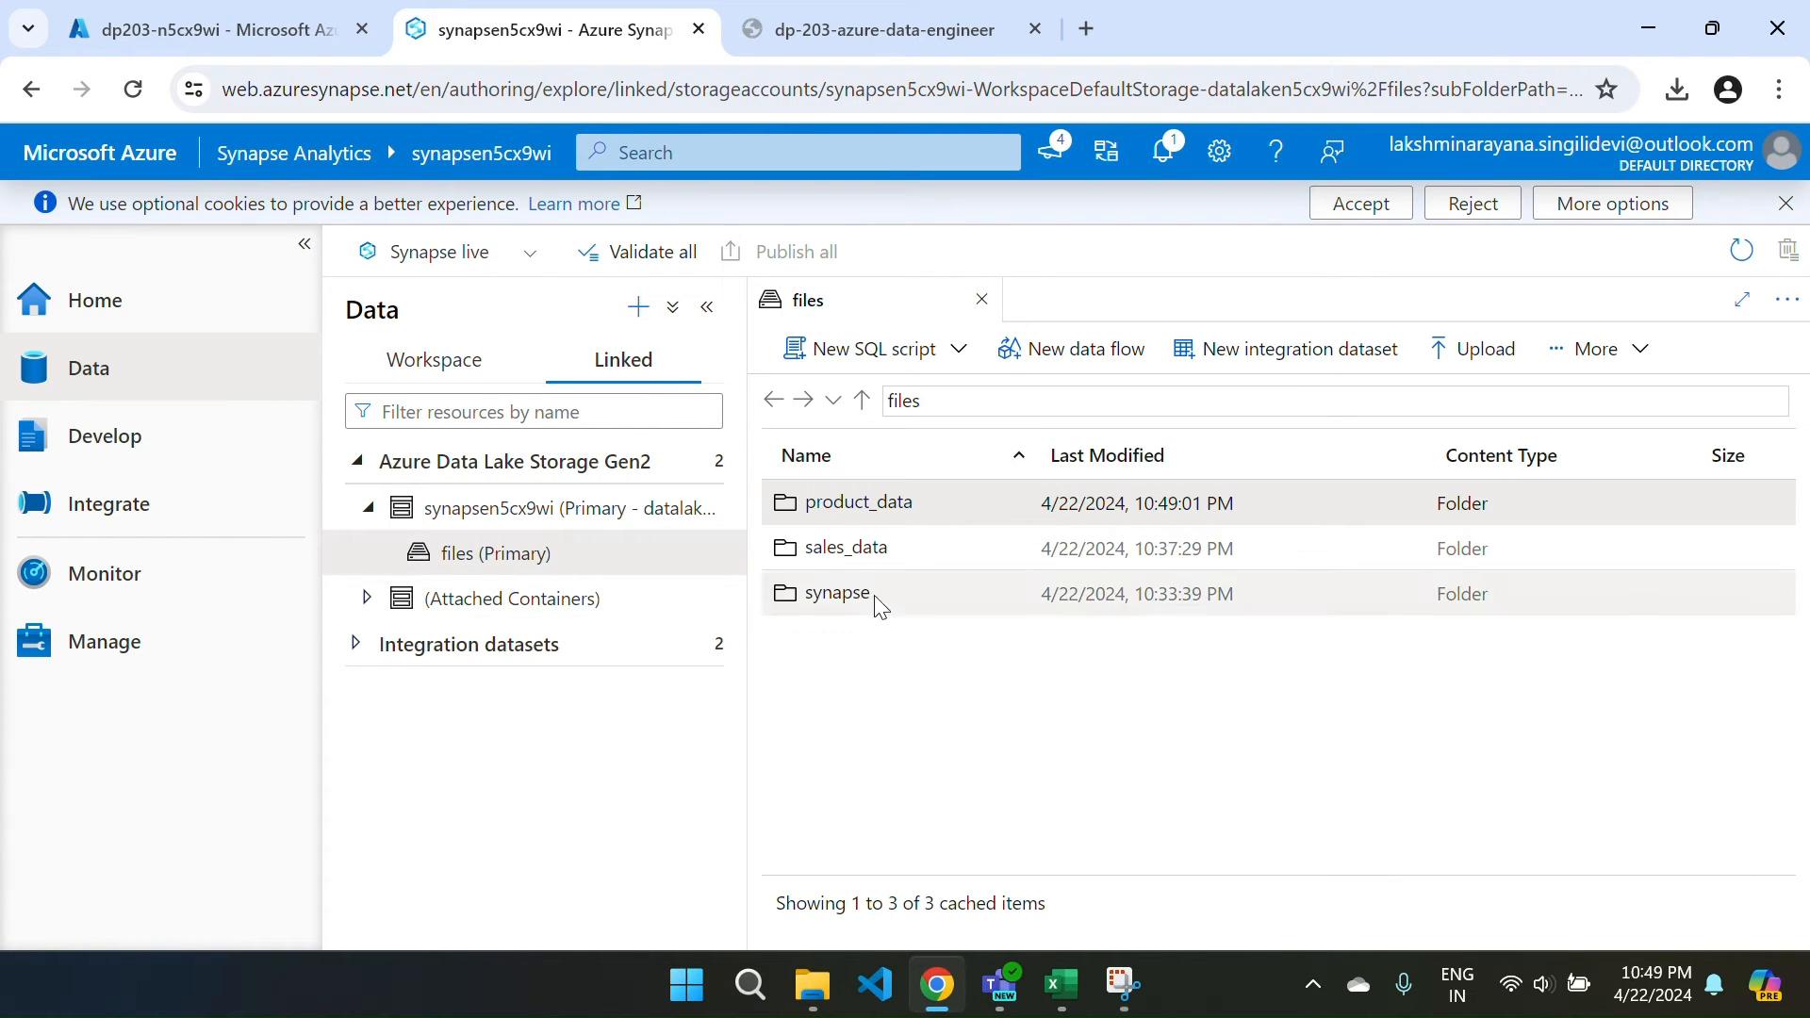
{"action": "double_click", "coordinate": [858, 505]}
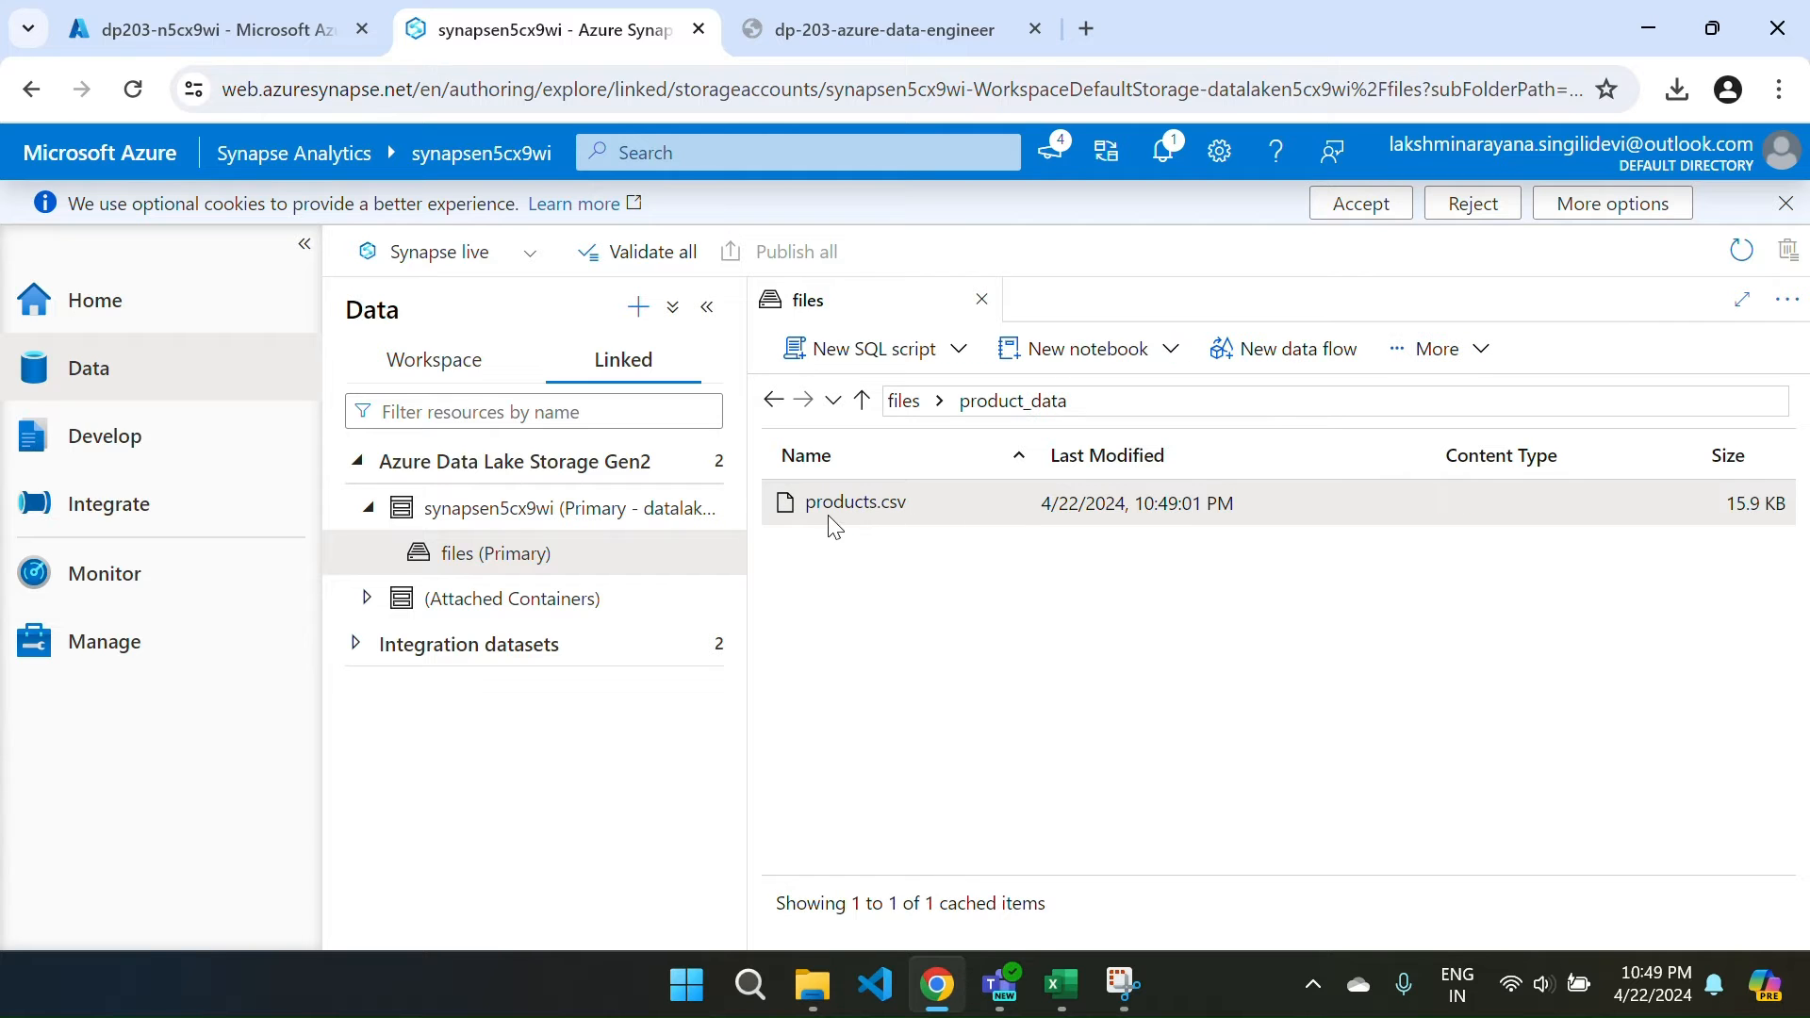
Preview products.csv, toggling the first-row-as-header option off and on, then close the preview.
{"action": "right_click", "coordinate": [828, 516]}
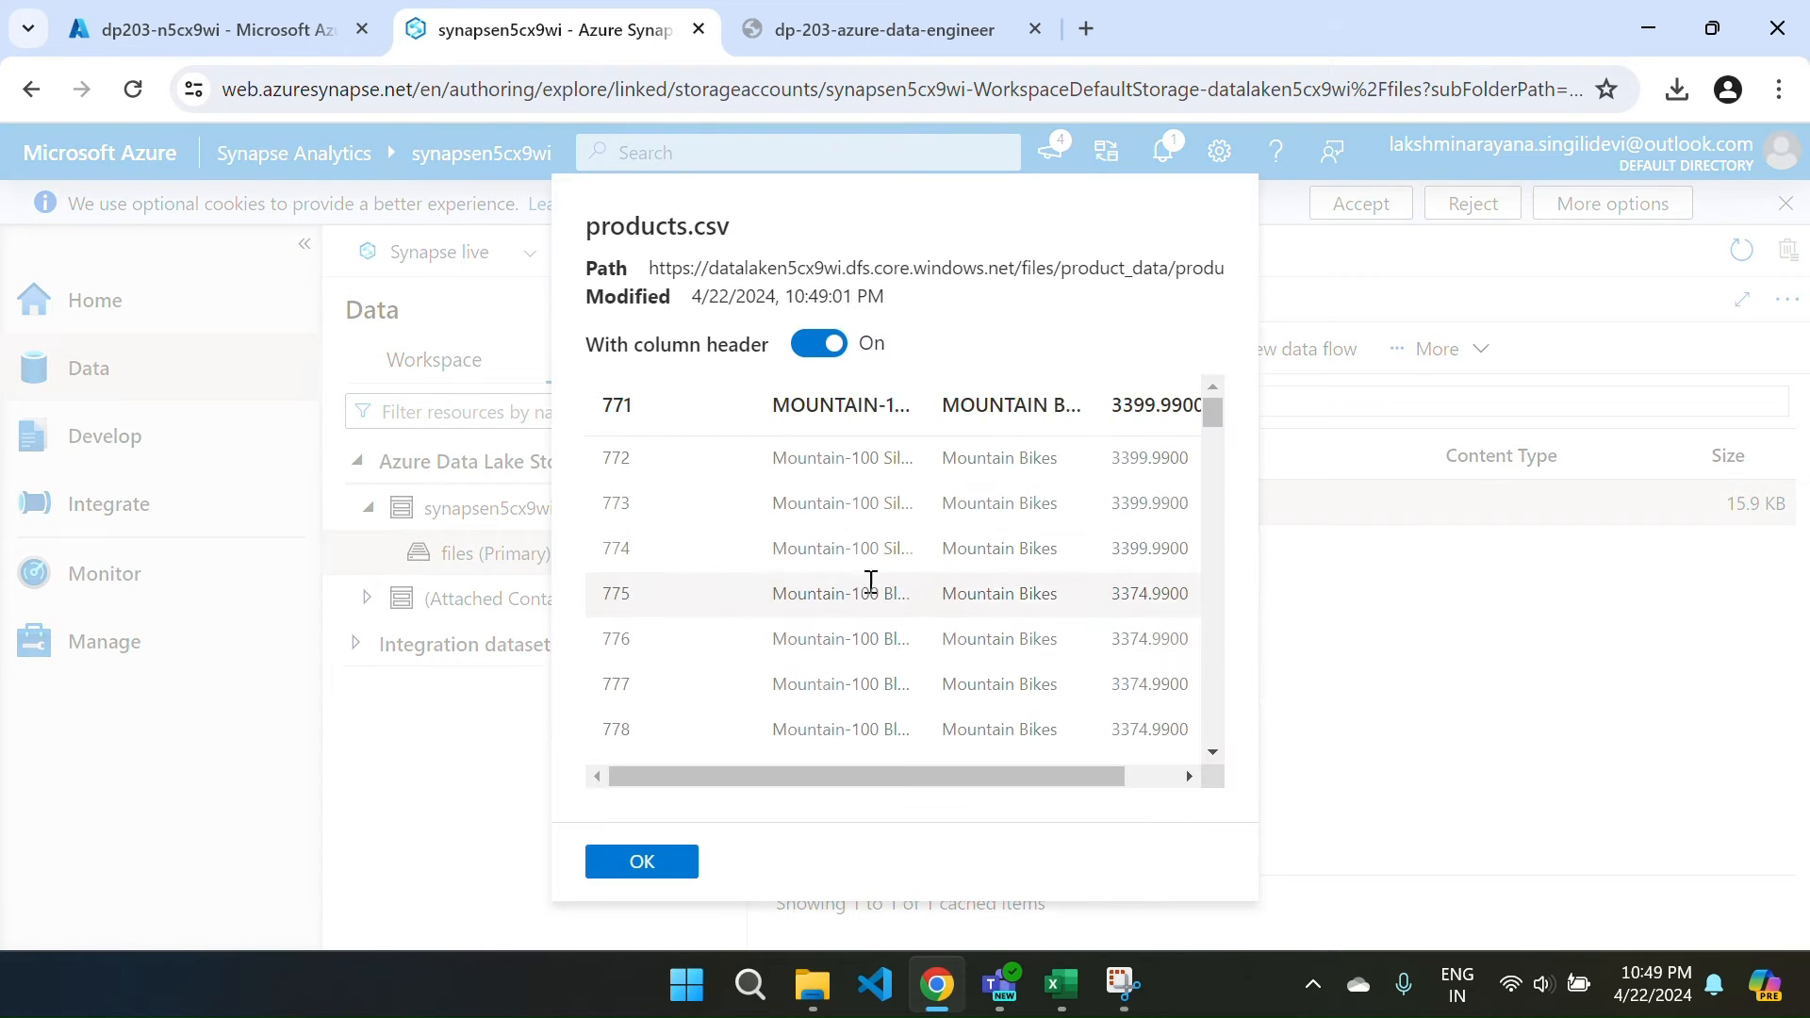
{"action": "scroll", "coordinate": [922, 505], "scroll_direction": "right", "scroll_amount": 2}
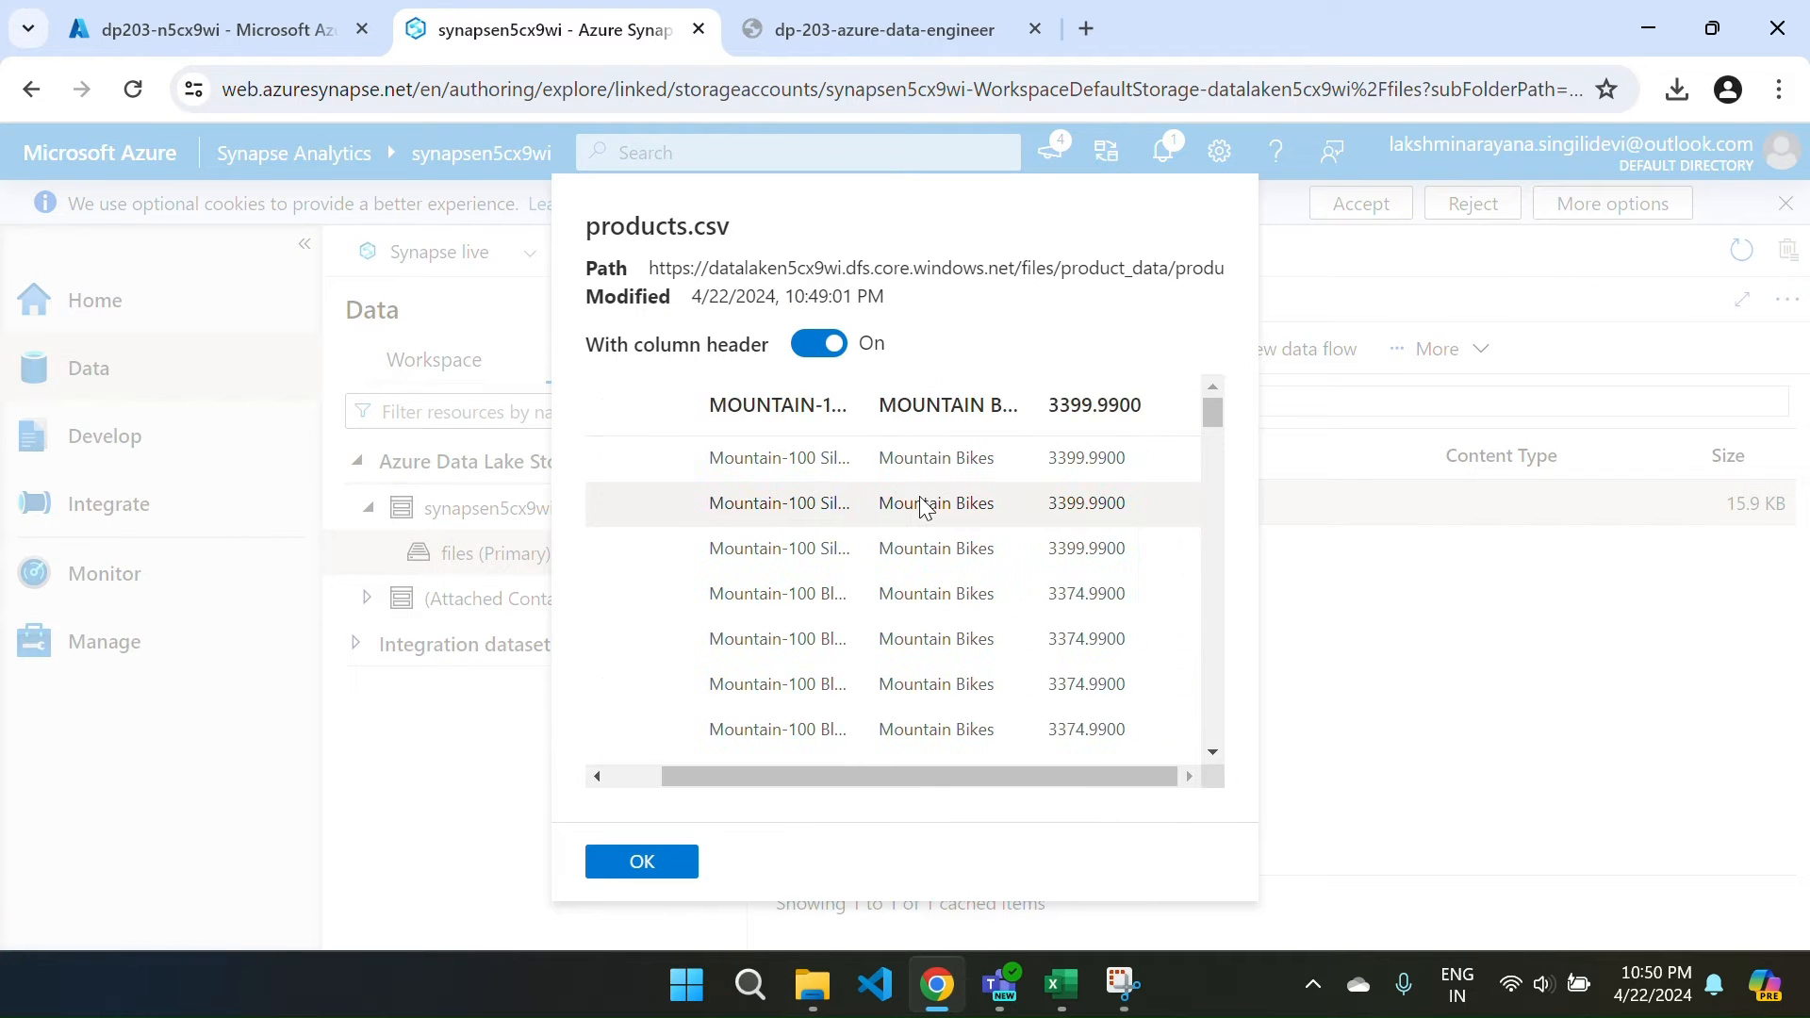
{"action": "left_click", "coordinate": [820, 346]}
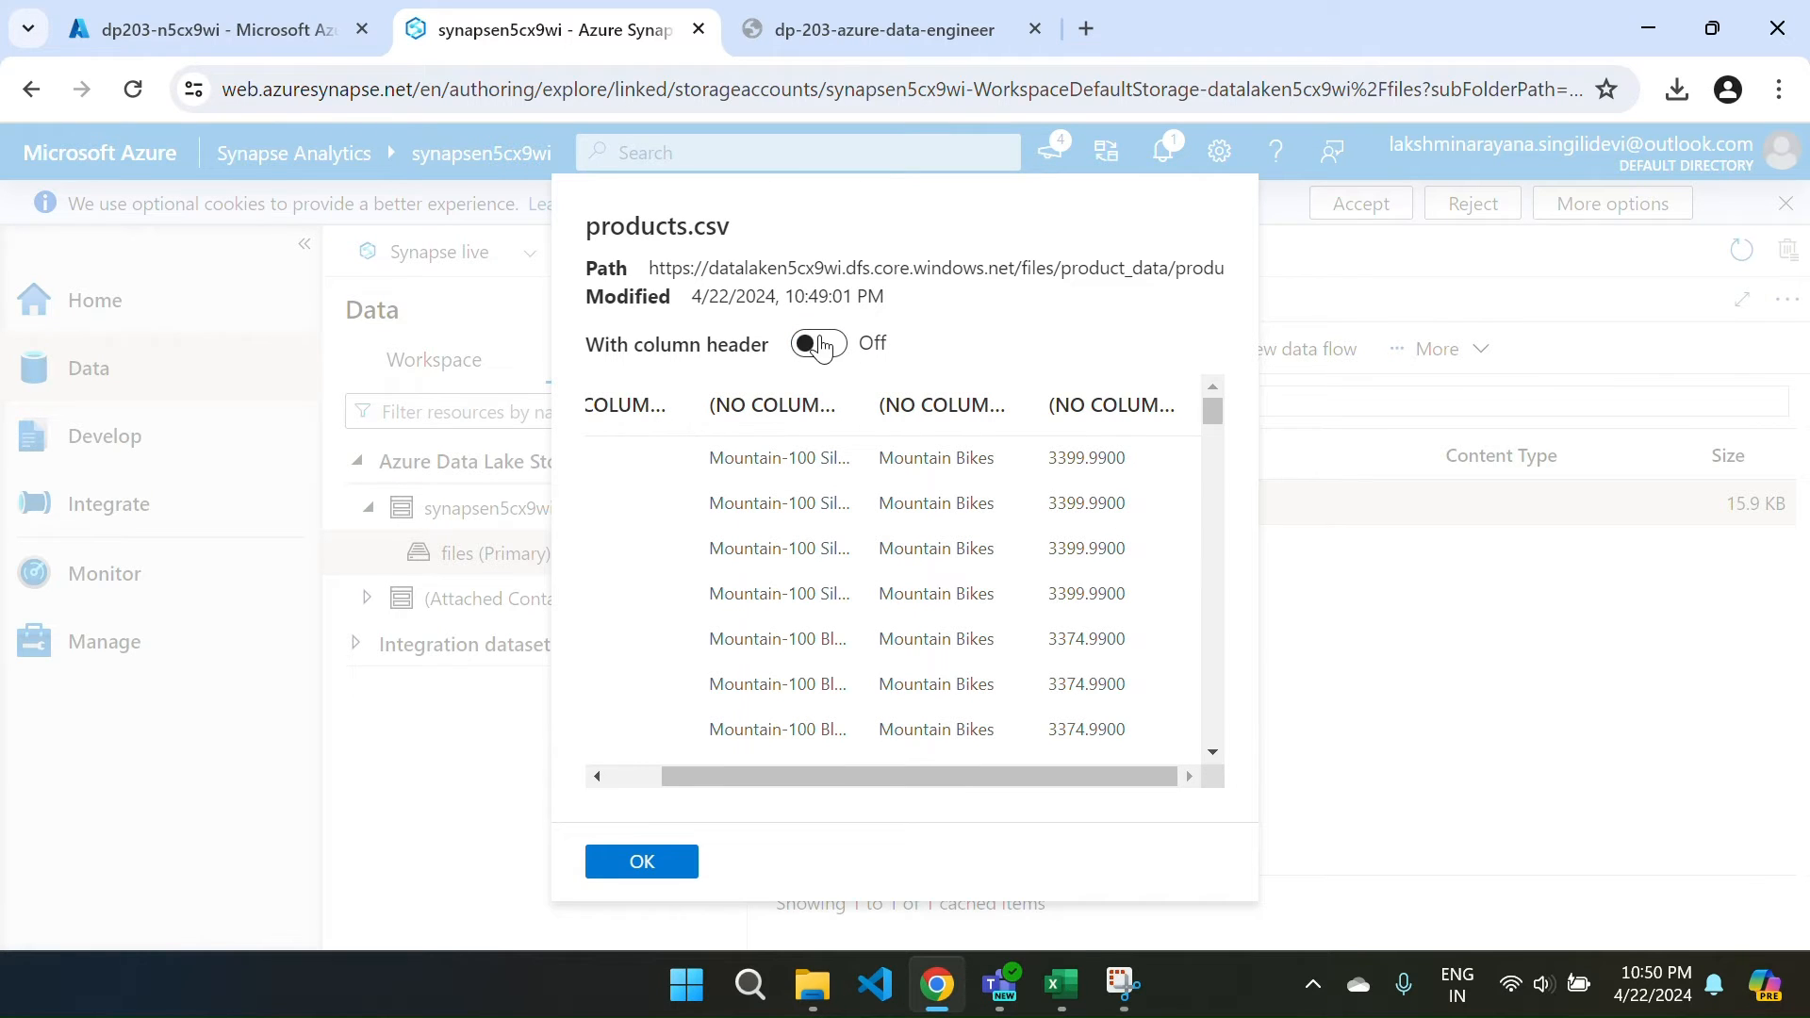
{"action": "left_click", "coordinate": [821, 346]}
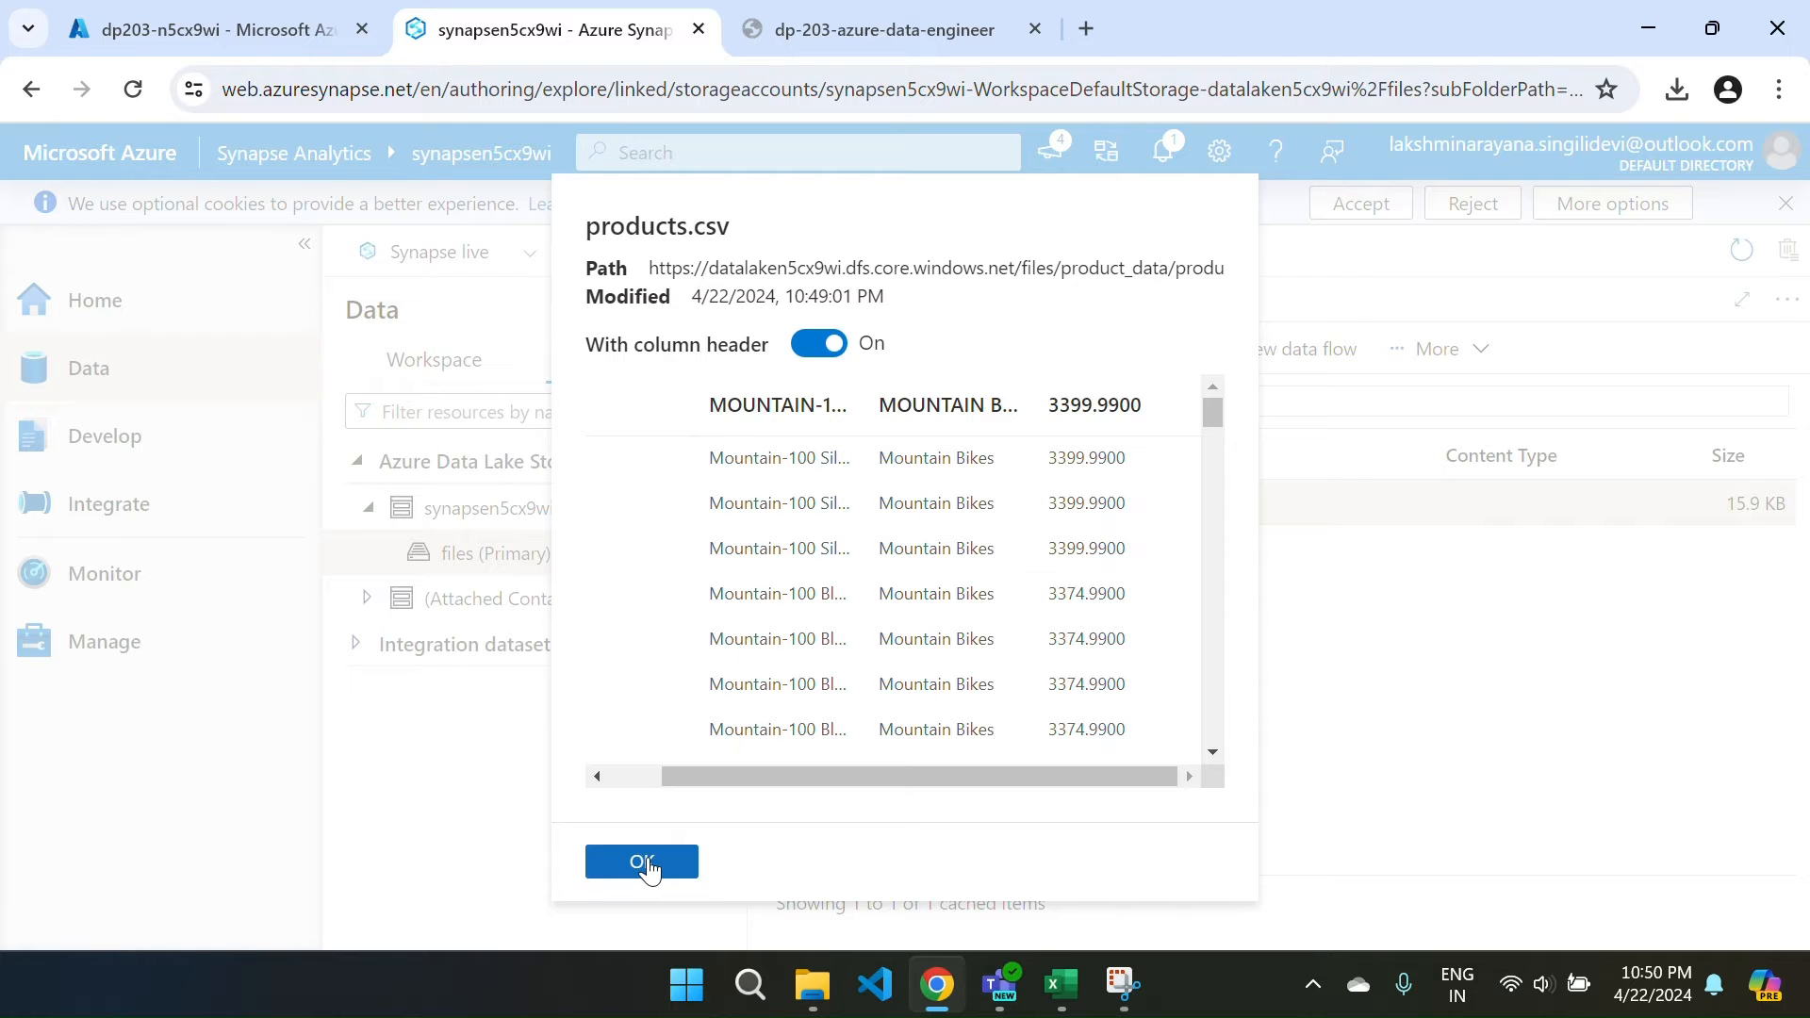
{"action": "scroll", "coordinate": [999, 603], "scroll_direction": "down", "scroll_amount": 2}
{"action": "scroll", "coordinate": [1003, 613], "scroll_direction": "up", "scroll_amount": 2}
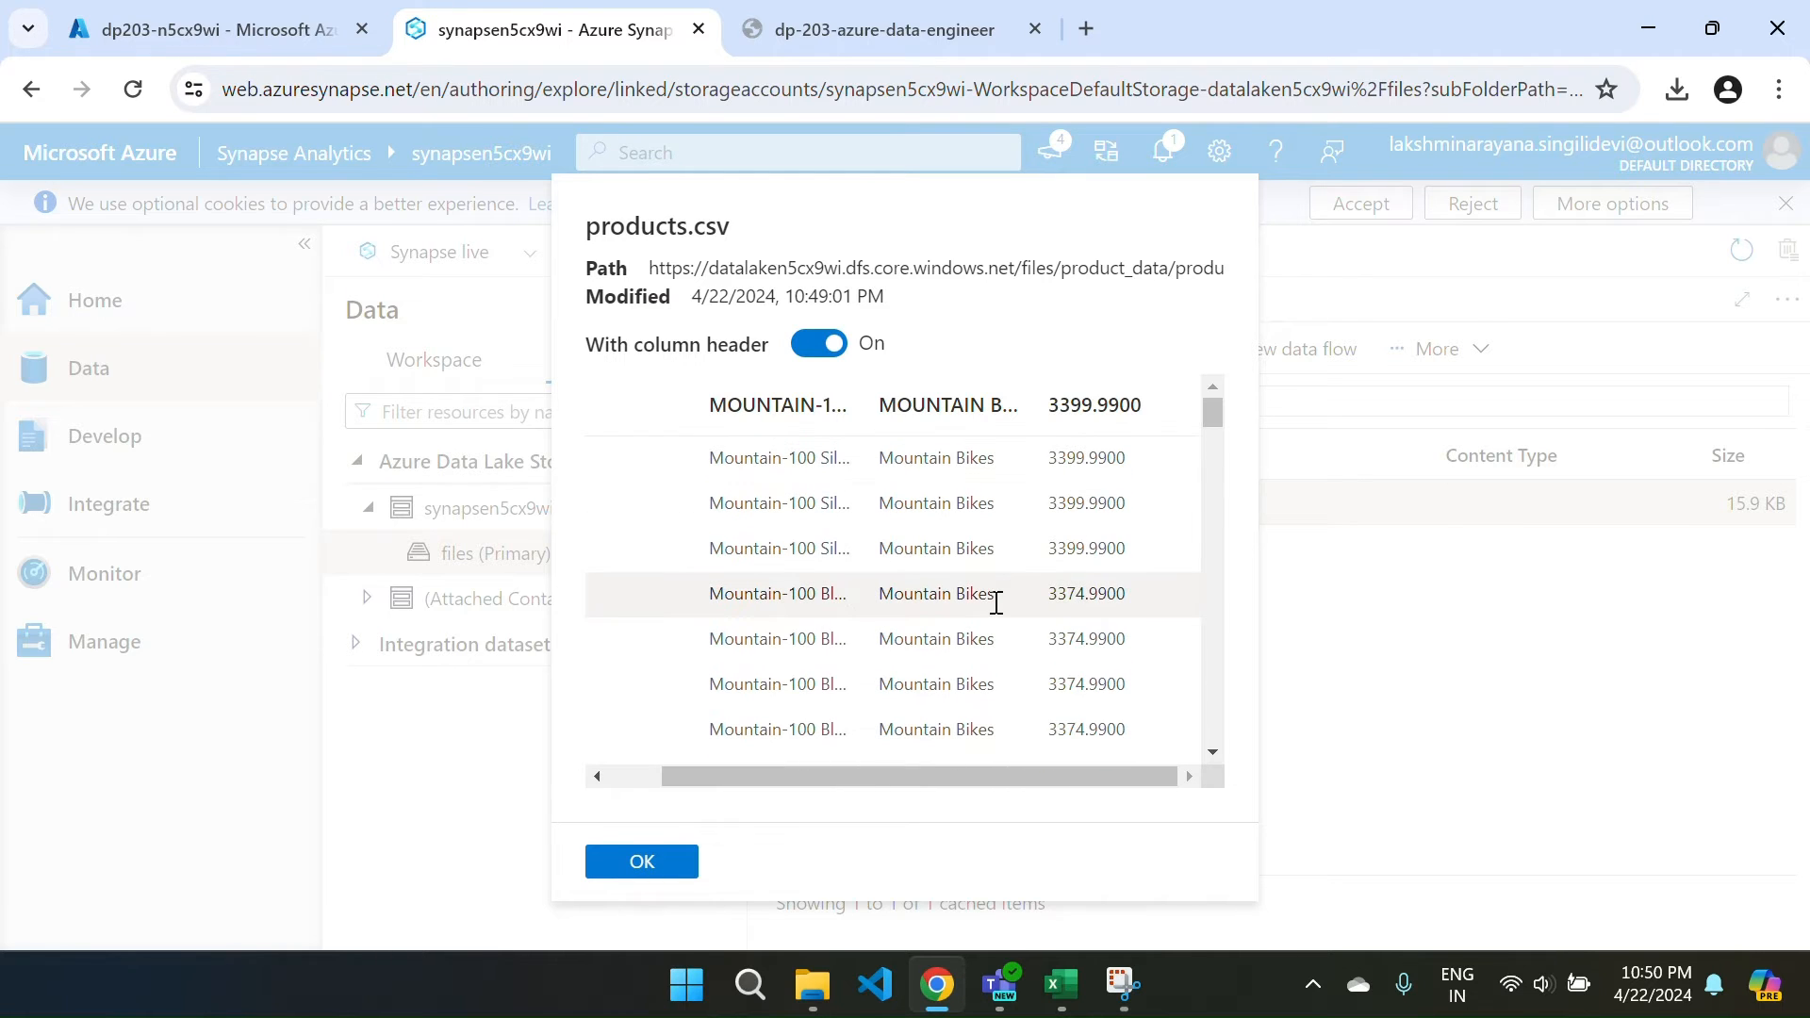
{"action": "left_click", "coordinate": [626, 861]}
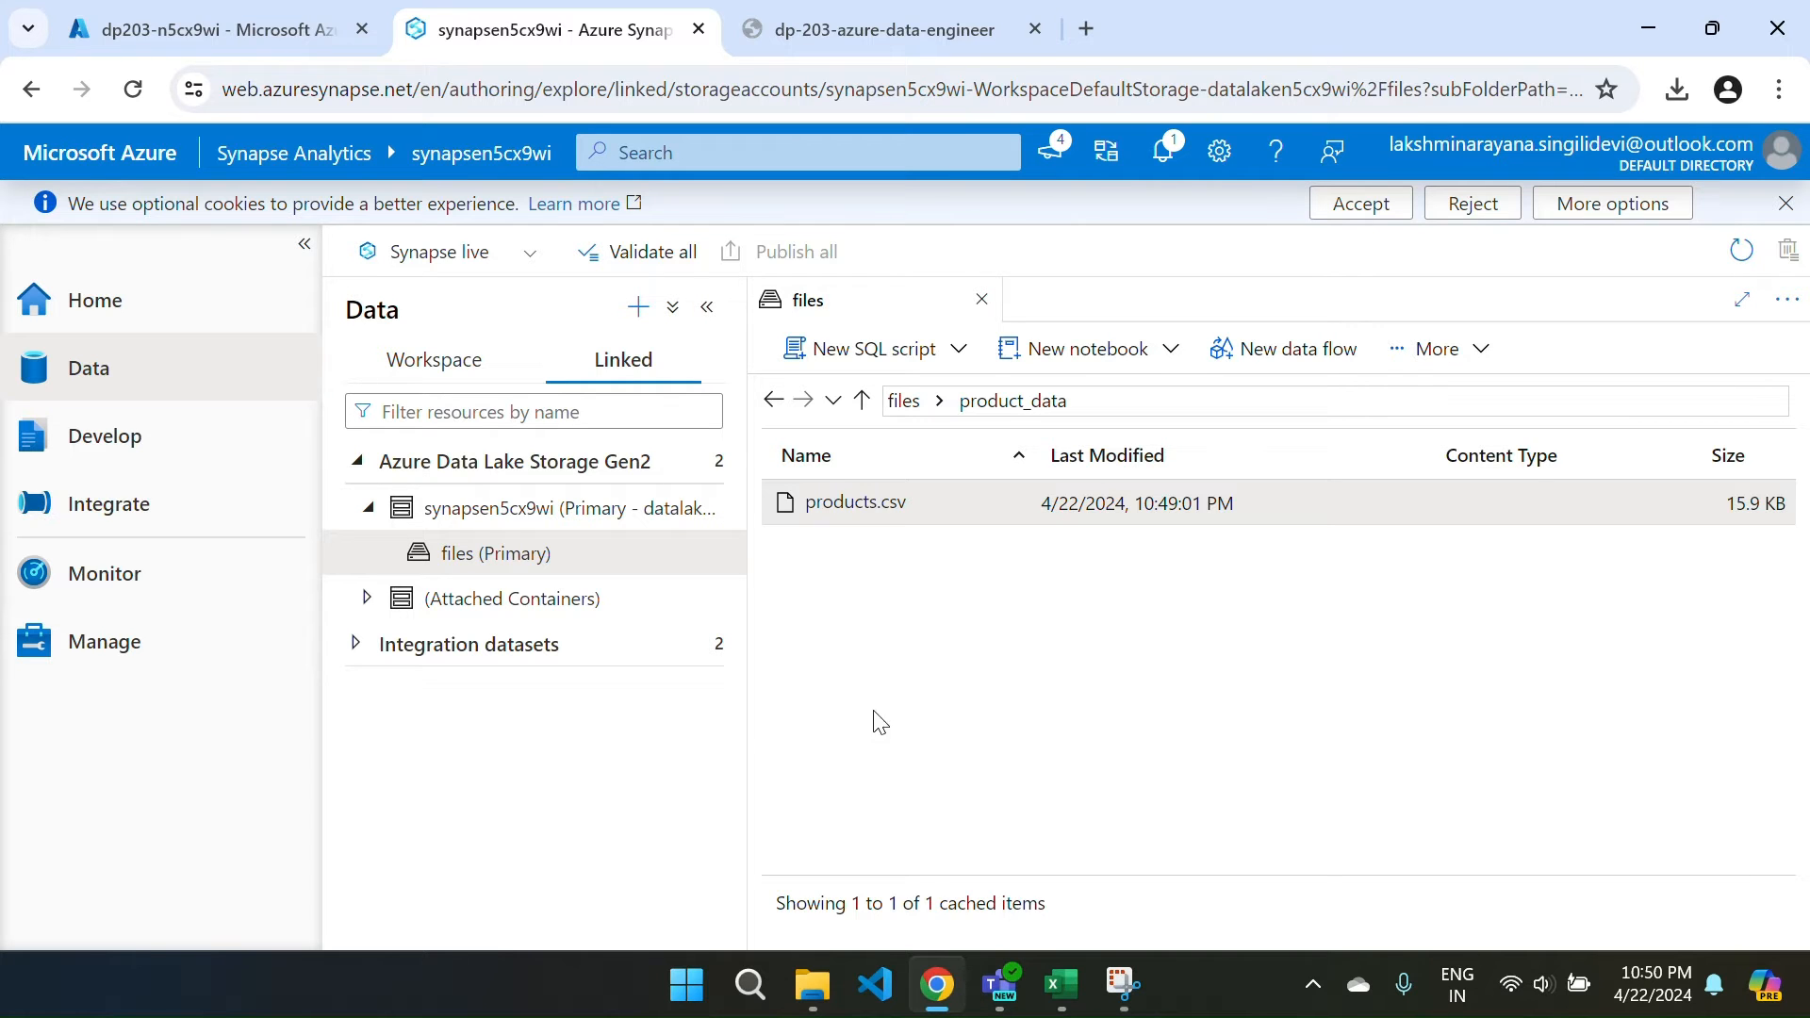
From files > product_data, generate a New SQL script selecting TOP 100 rows of products.csv.
{"action": "left_click", "coordinate": [139, 320]}
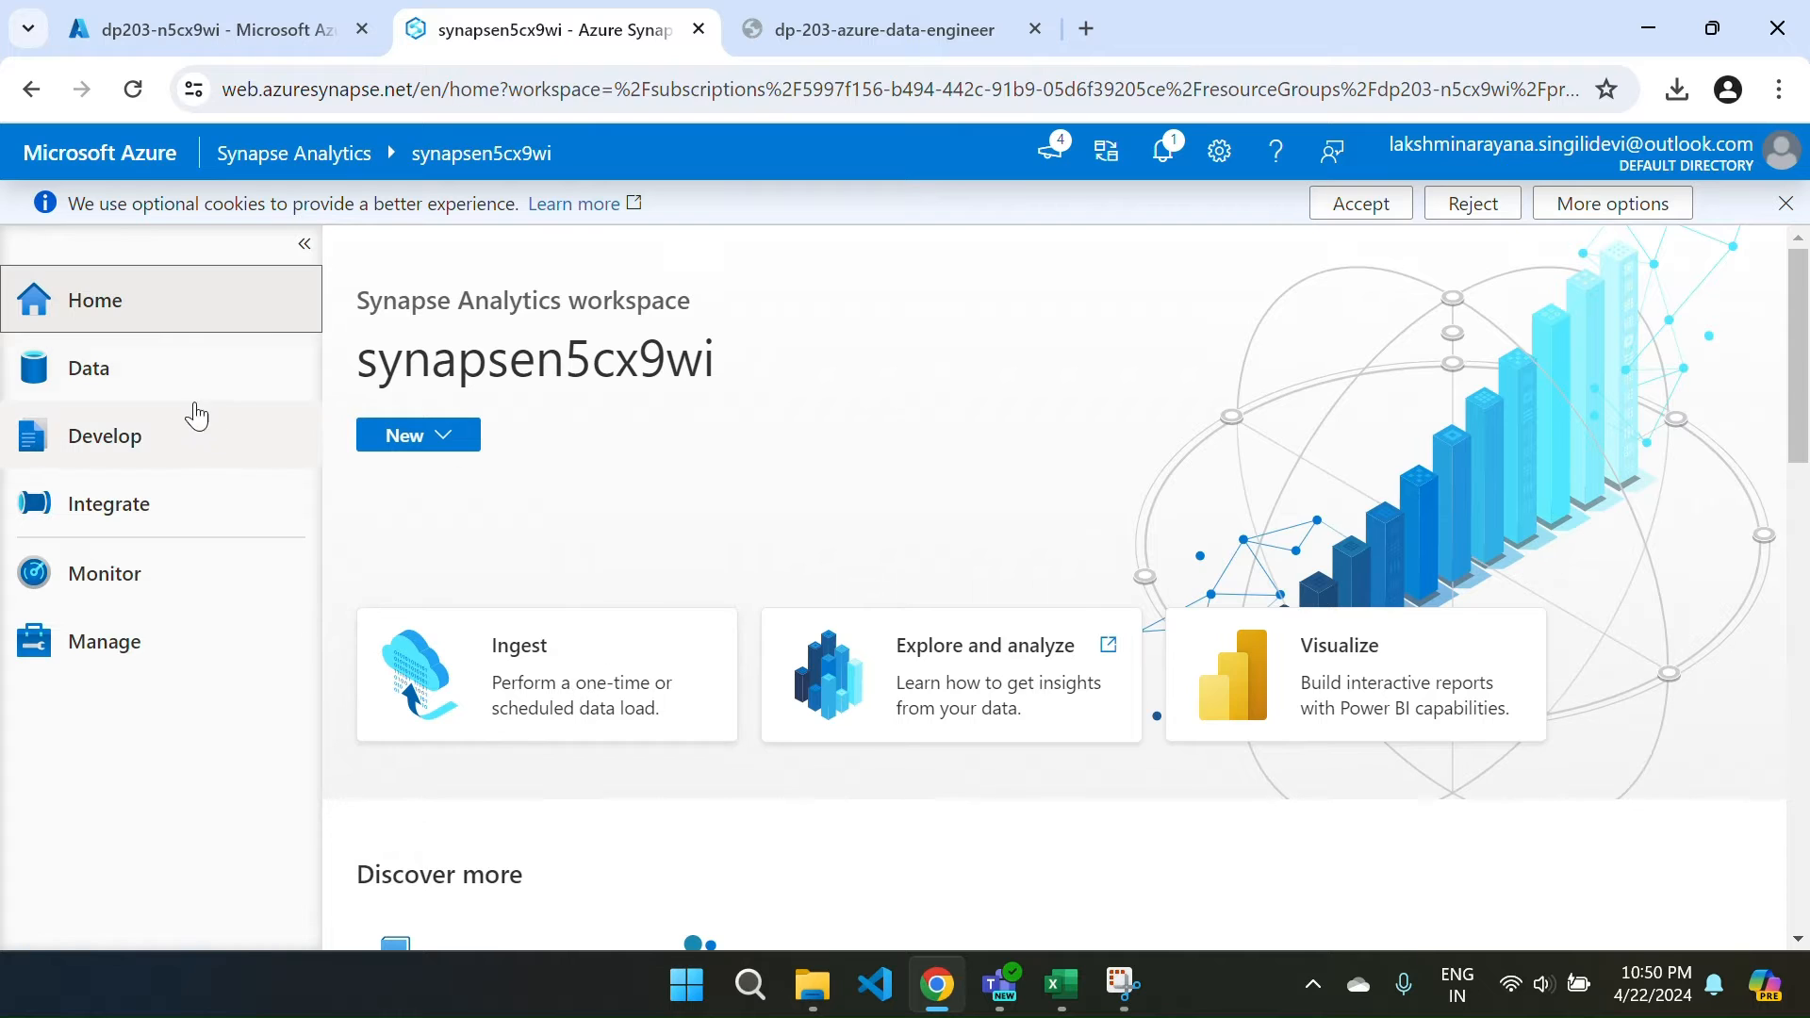
{"action": "left_click", "coordinate": [135, 377]}
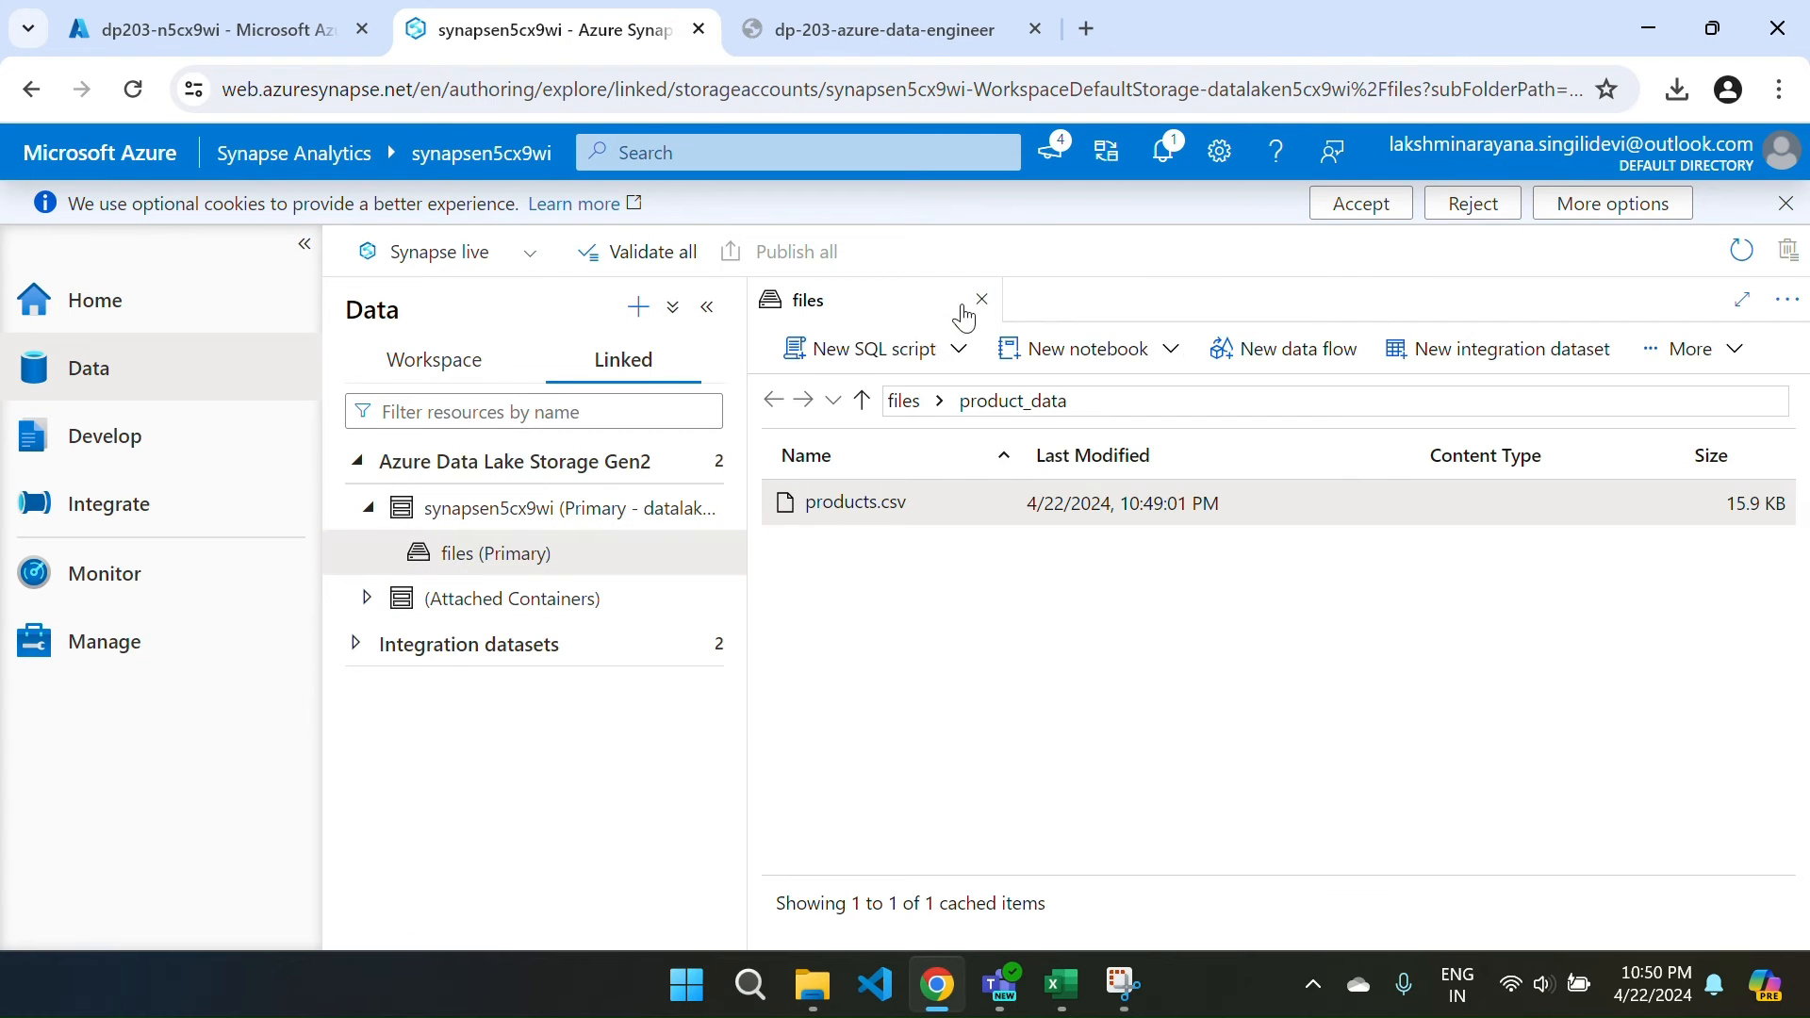
{"action": "left_click", "coordinate": [905, 401]}
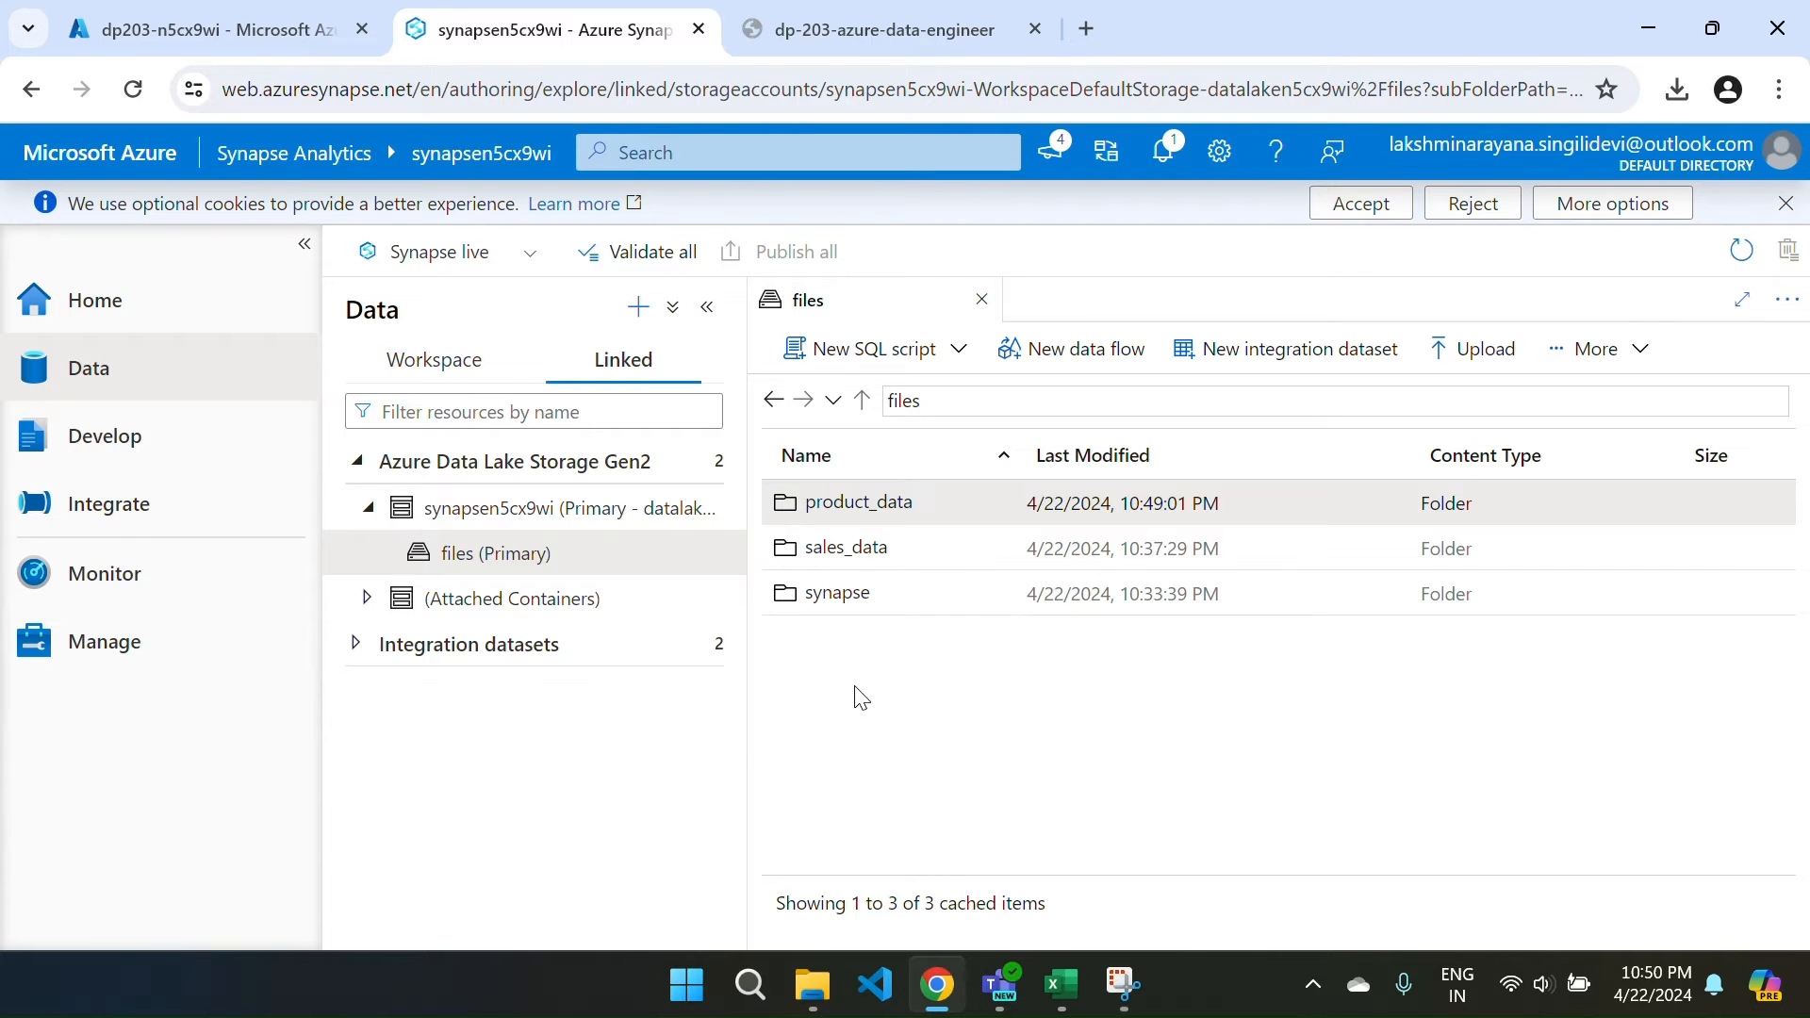
{"action": "double_click", "coordinate": [877, 506]}
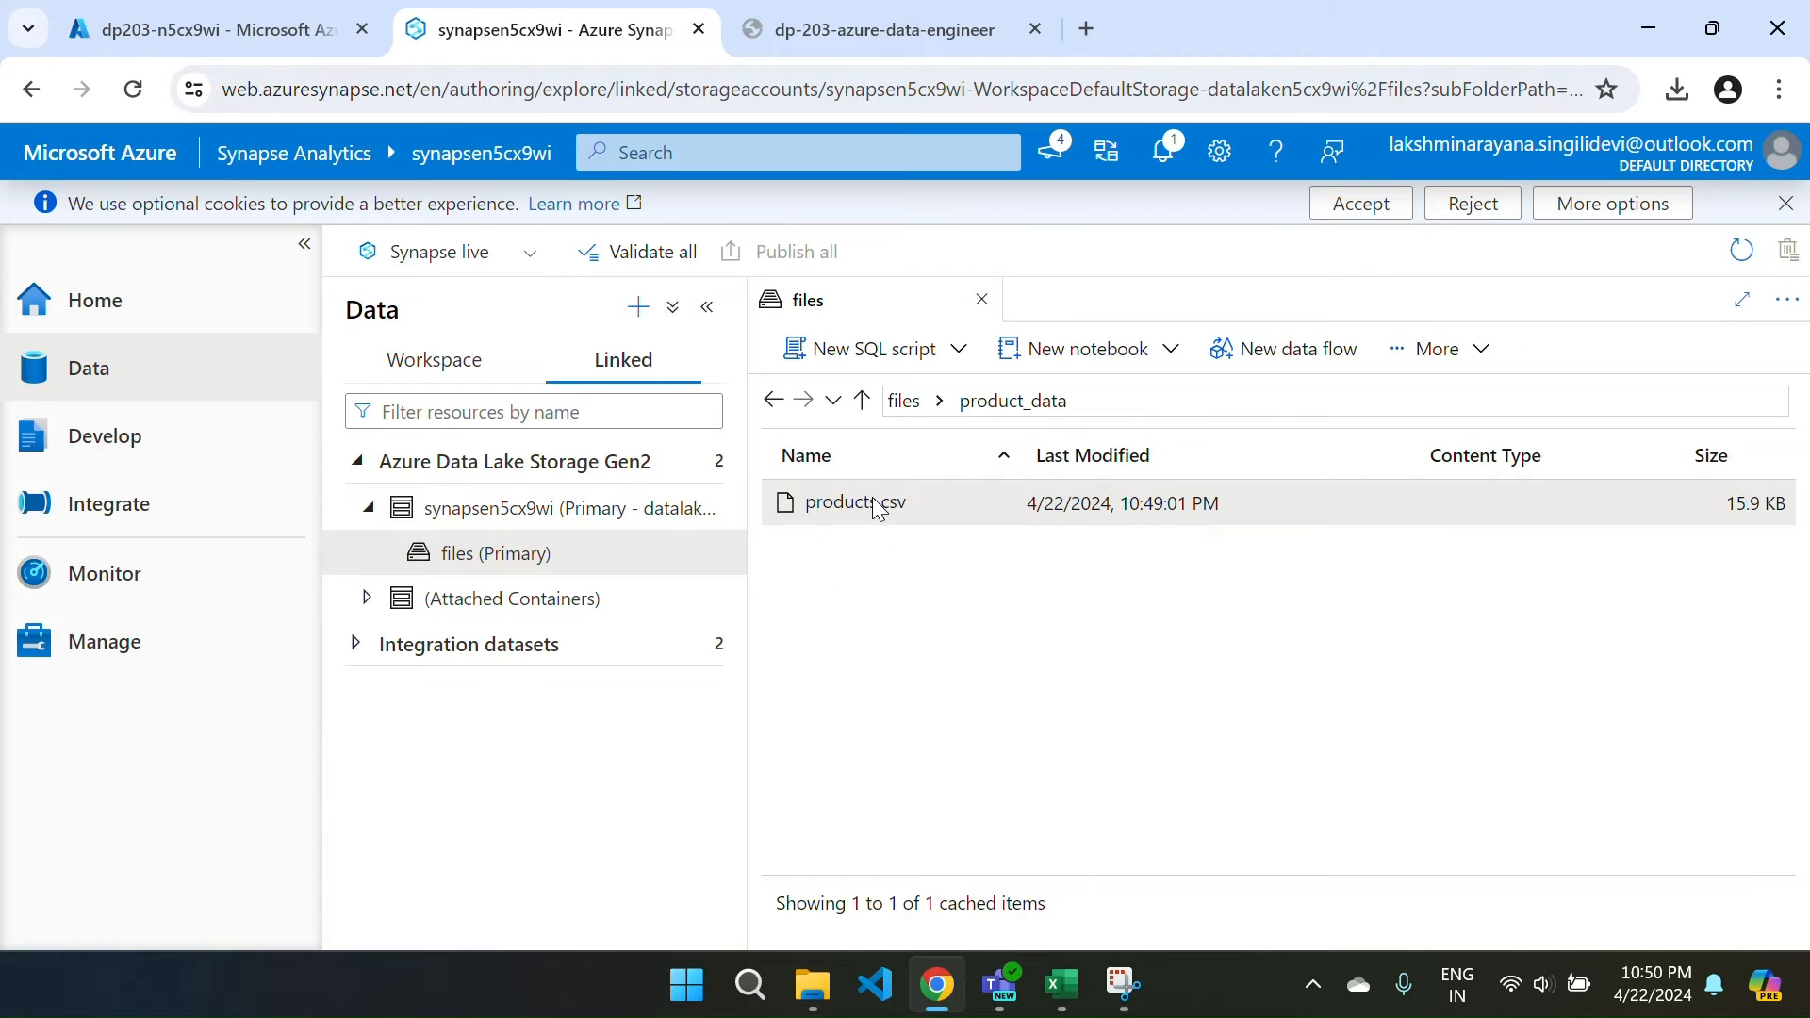
{"action": "right_click", "coordinate": [875, 505]}
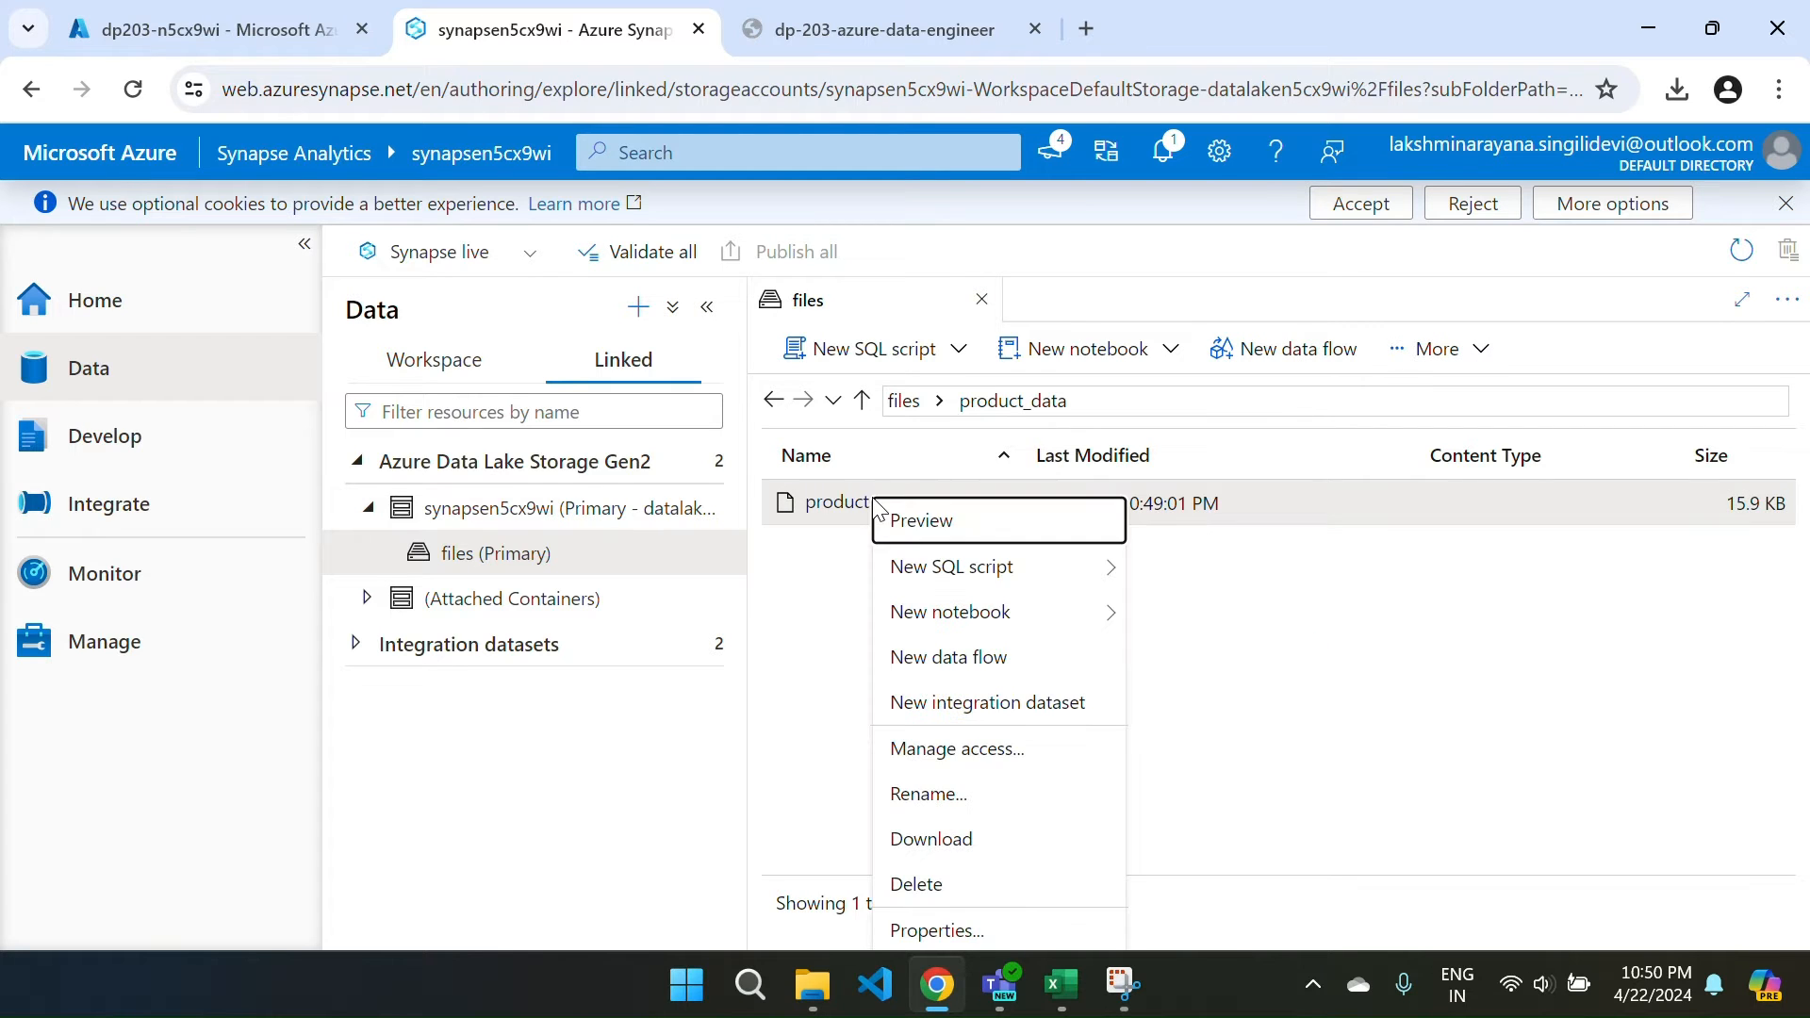
{"action": "mouse_move", "coordinate": [981, 575]}
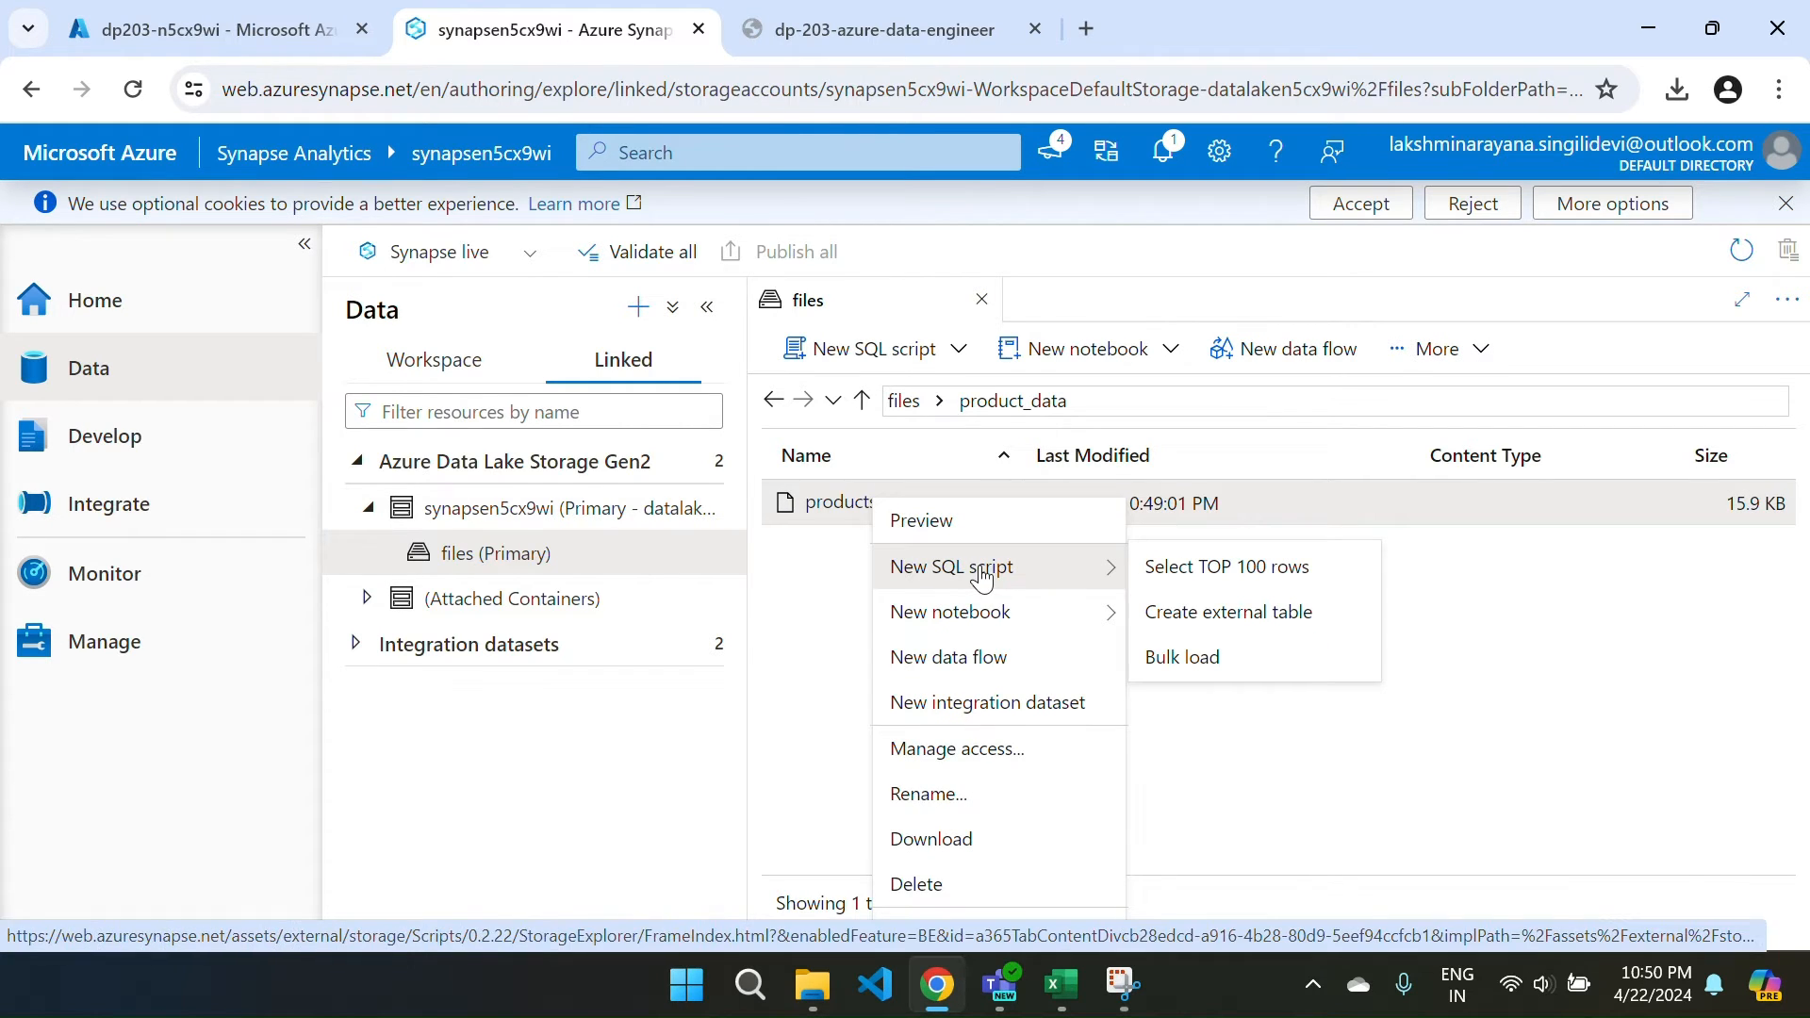
{"action": "left_click", "coordinate": [1274, 587]}
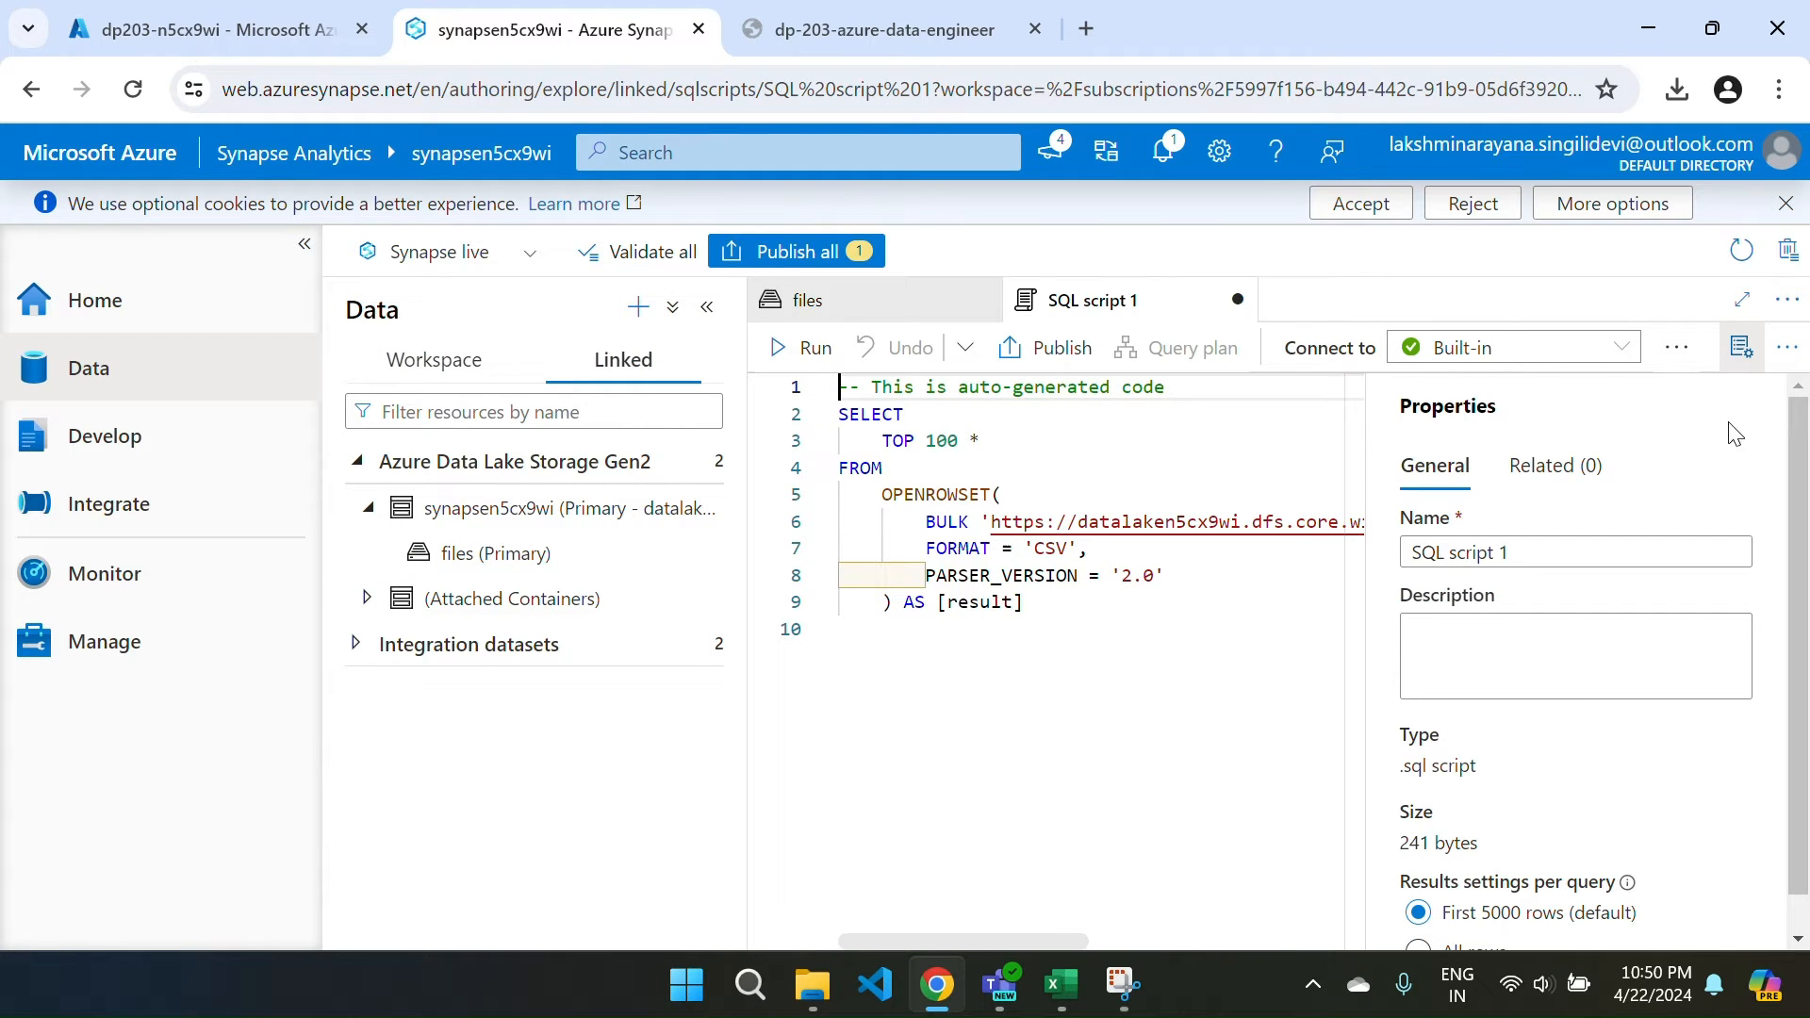
Hide the Properties panel and scroll the query to check the products.csv BULK path.
{"action": "left_click", "coordinate": [1740, 347]}
{"action": "scroll", "coordinate": [1436, 594], "scroll_direction": "right", "scroll_amount": 1}
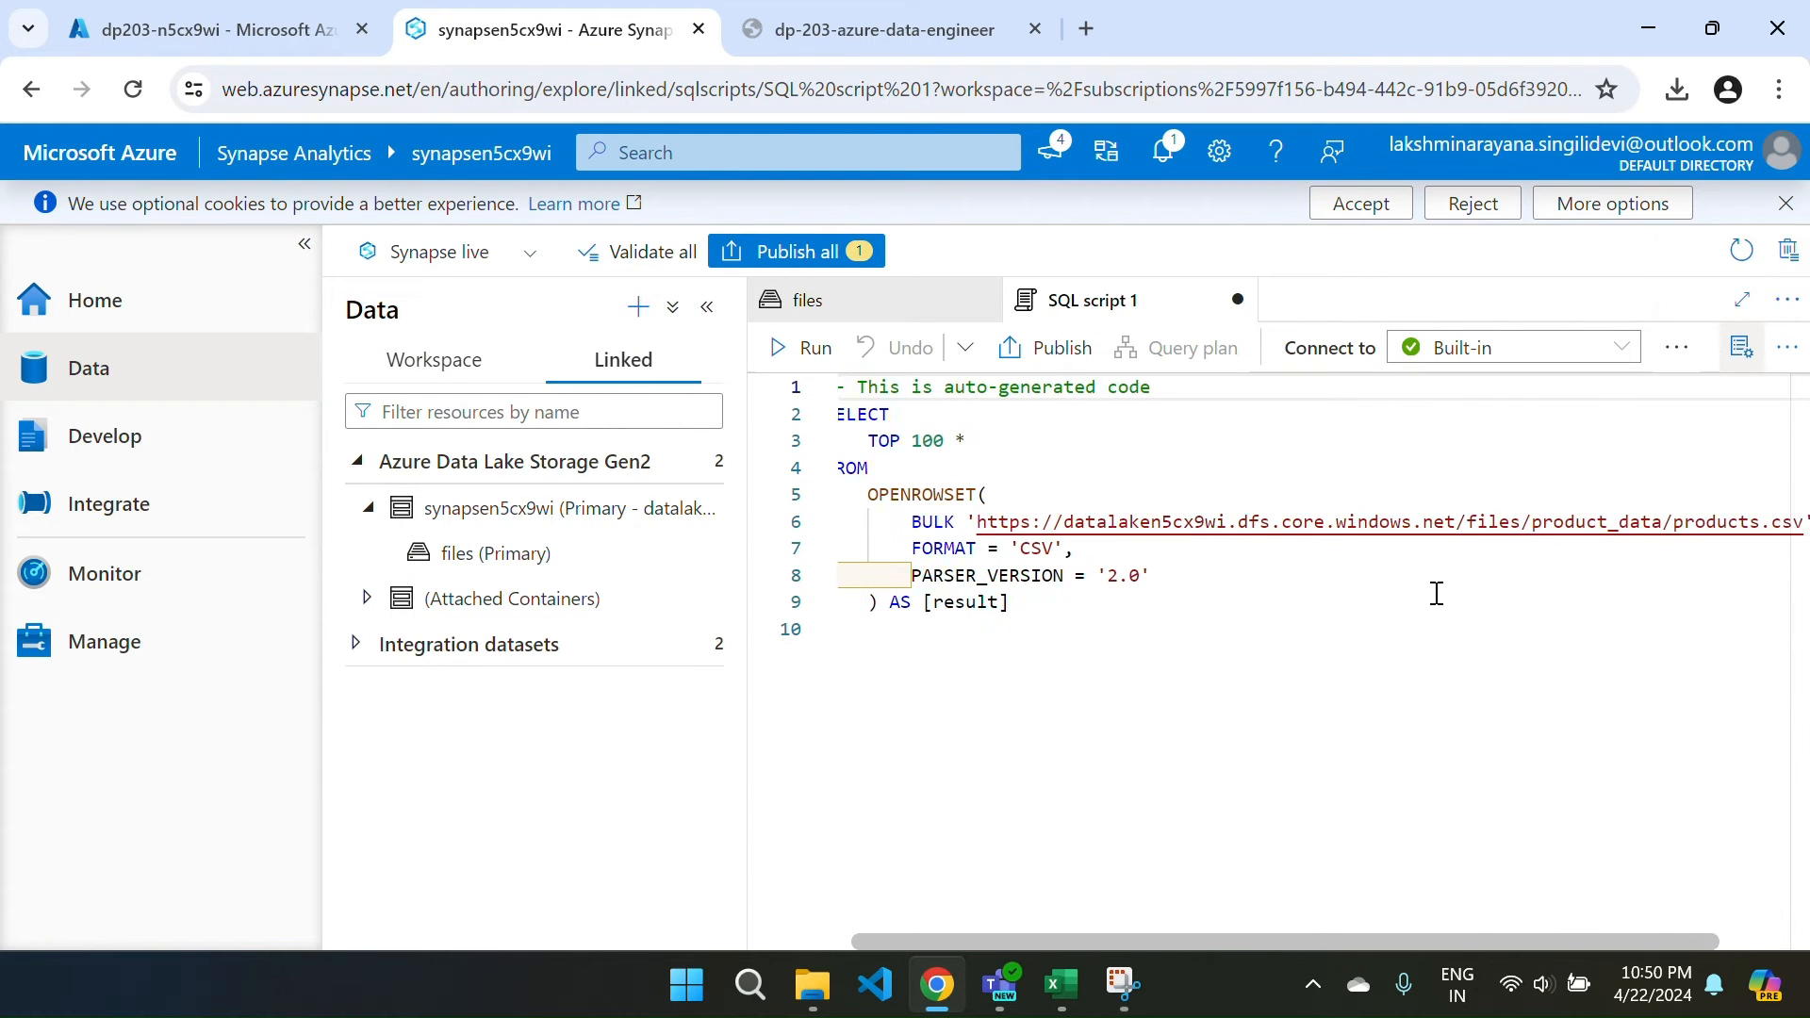
{"action": "scroll", "coordinate": [979, 534], "scroll_direction": "left", "scroll_amount": 1}
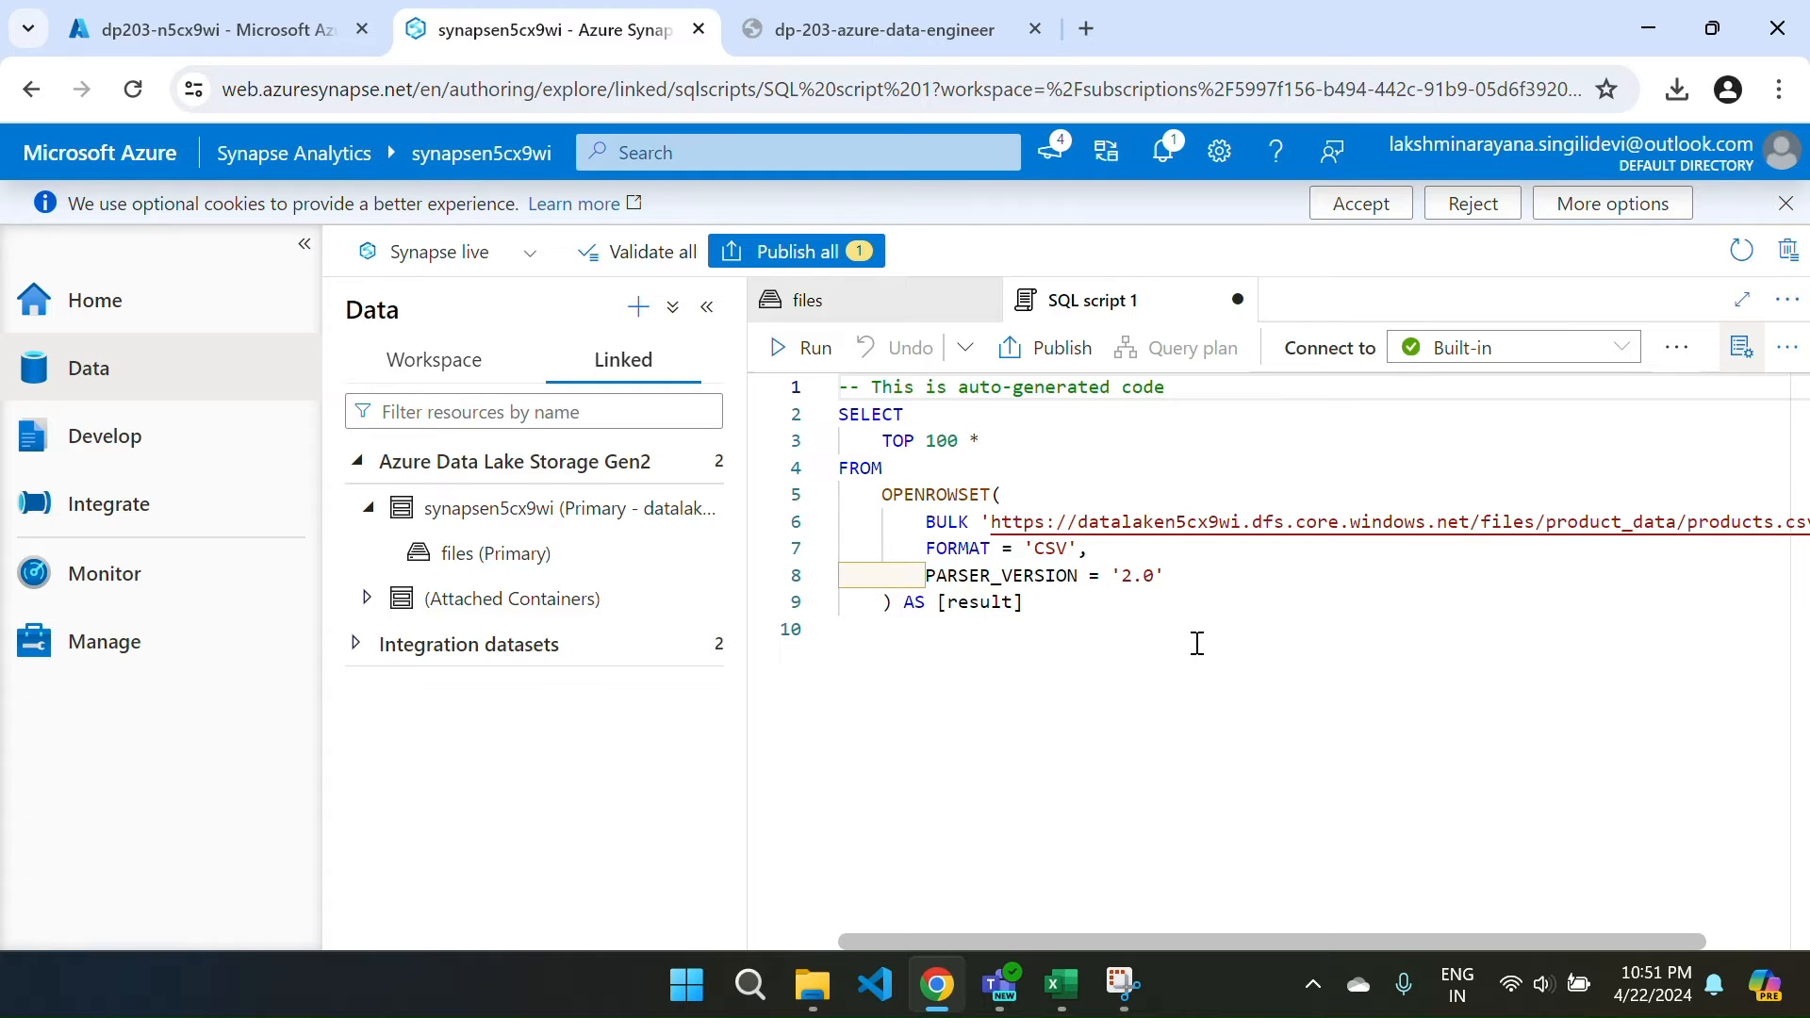
{"action": "scroll", "coordinate": [1197, 643], "scroll_direction": "right", "scroll_amount": 3}
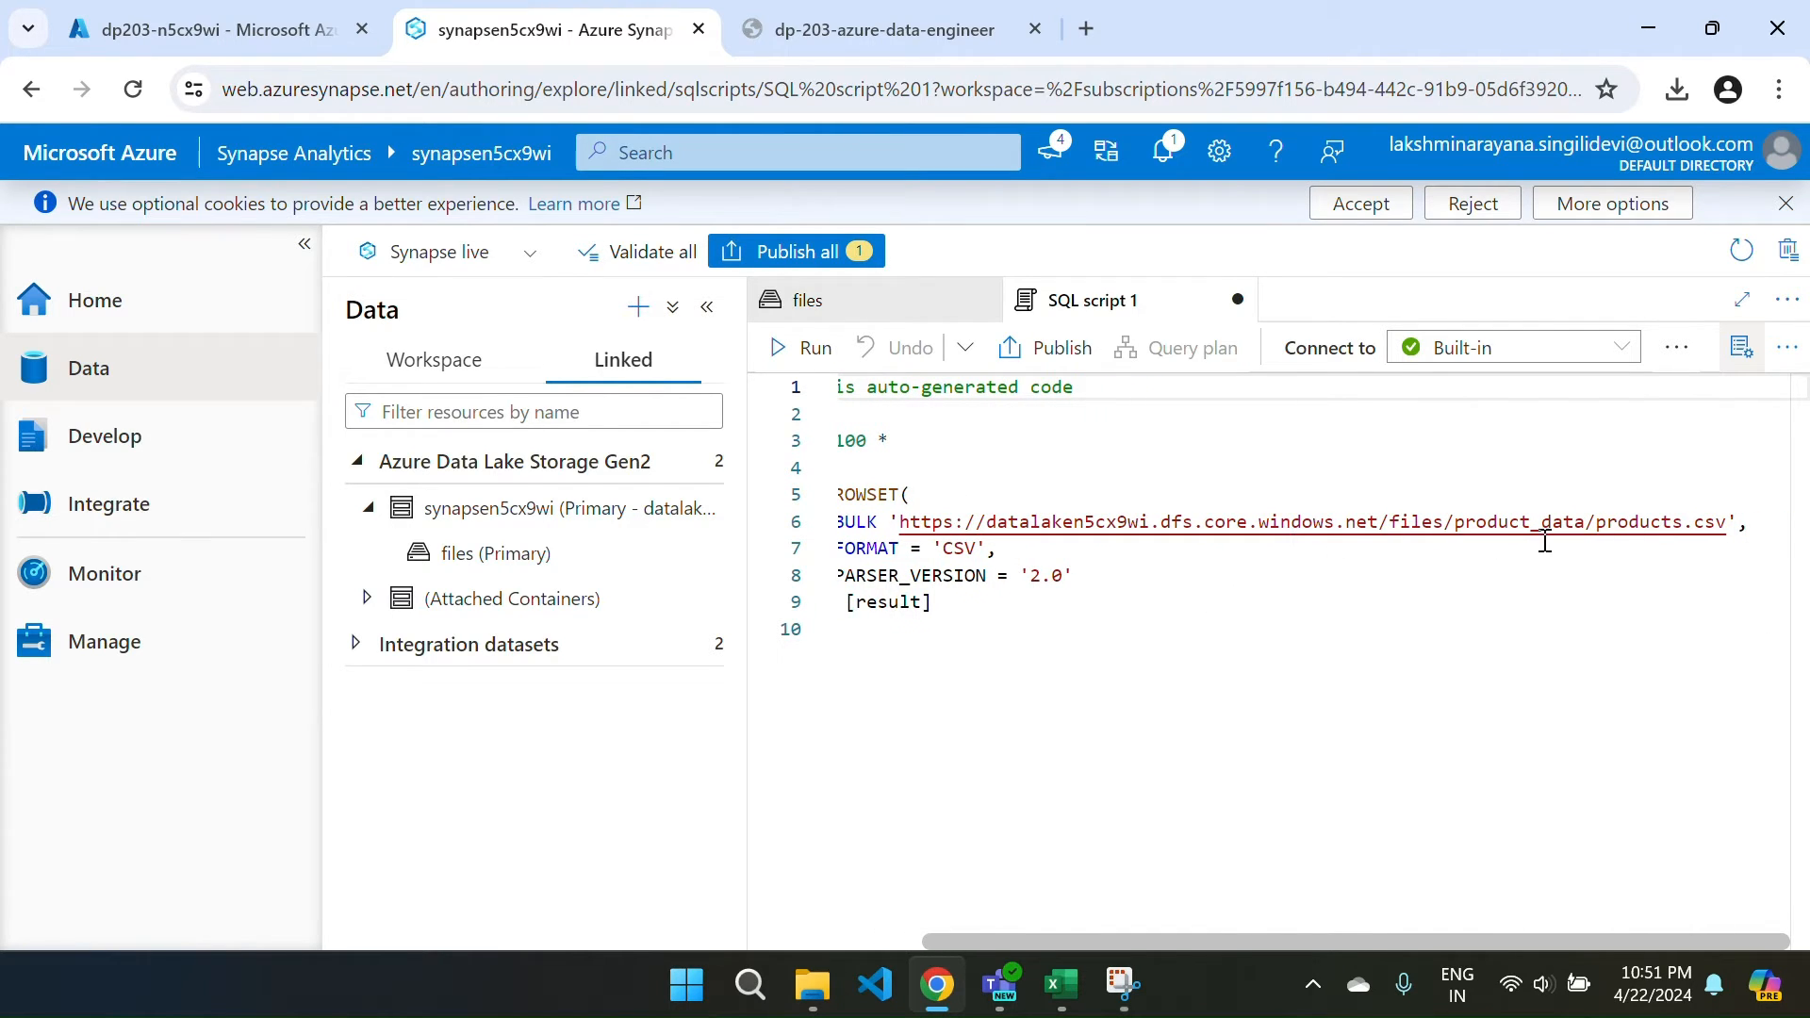
{"action": "scroll", "coordinate": [1211, 615], "scroll_direction": "left", "scroll_amount": 3}
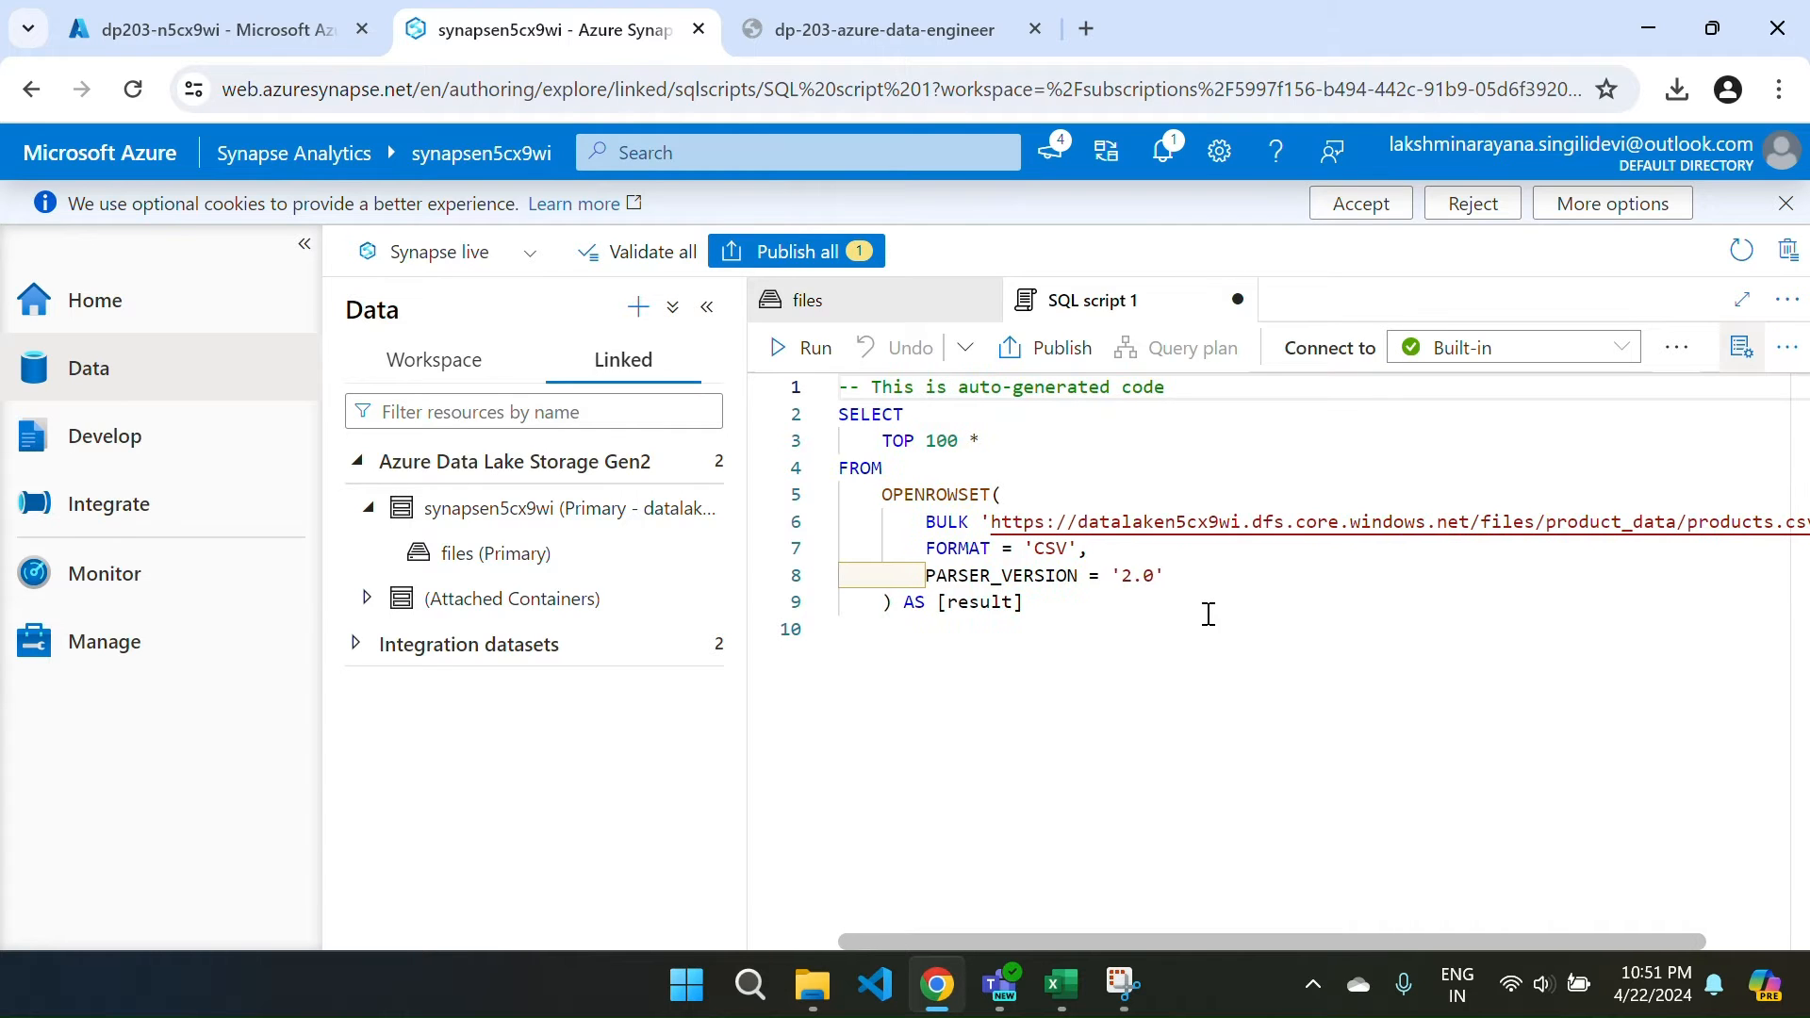
Run the OPENROWSET query on products.csv and widen the editor to view the C1–C4 result rows.
{"action": "left_click", "coordinate": [802, 346]}
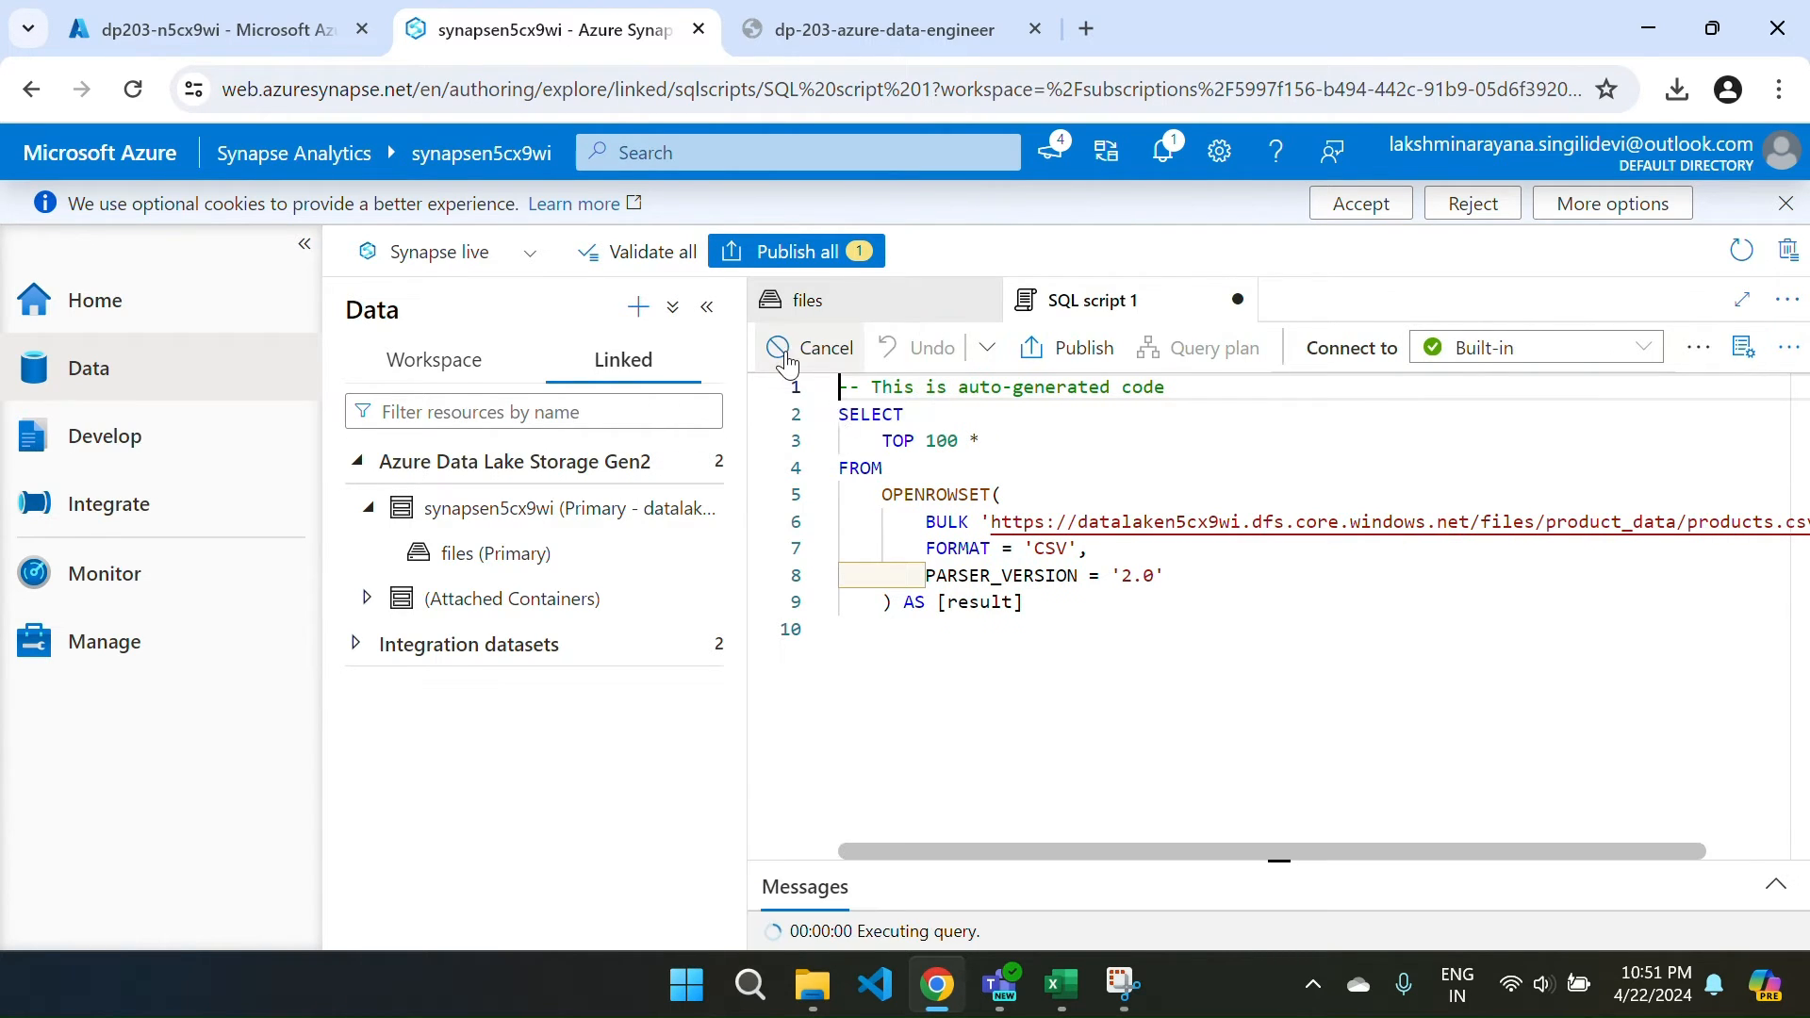
{"action": "left_click", "coordinate": [707, 308]}
{"action": "left_click", "coordinate": [304, 245]}
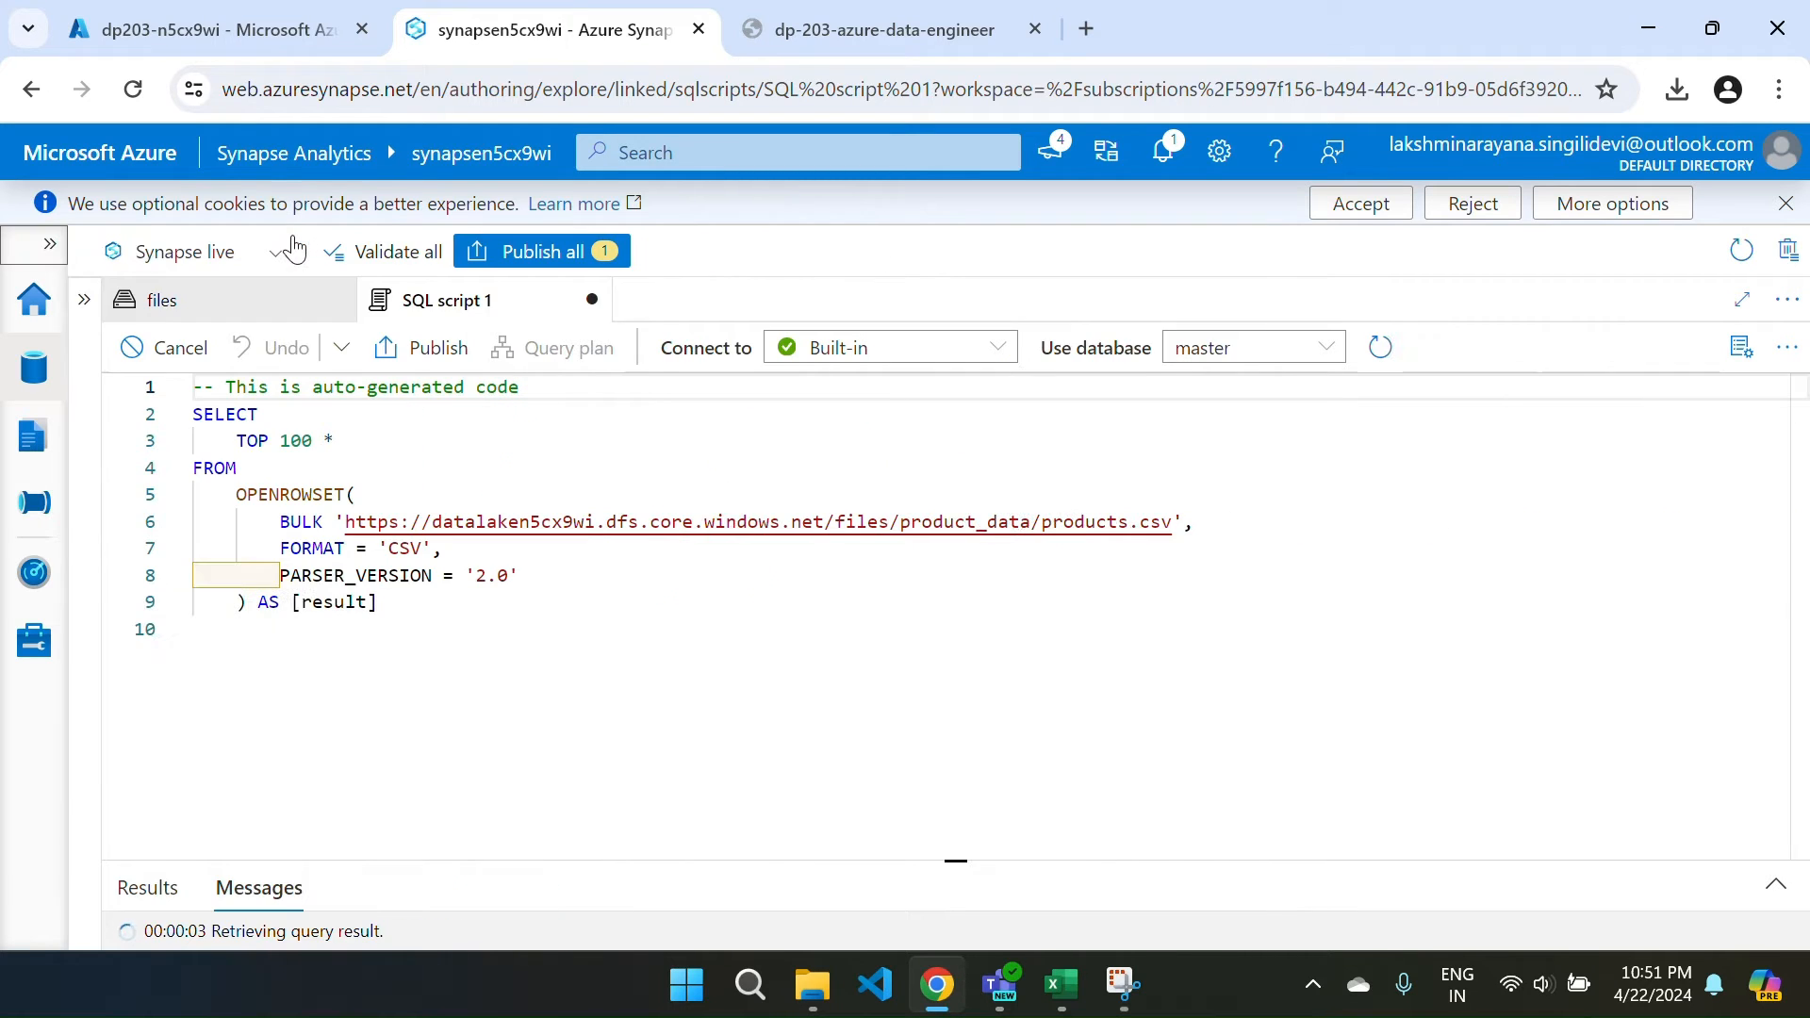
{"action": "left_click_drag", "start_coordinate": [635, 857], "coordinate": [624, 644]}
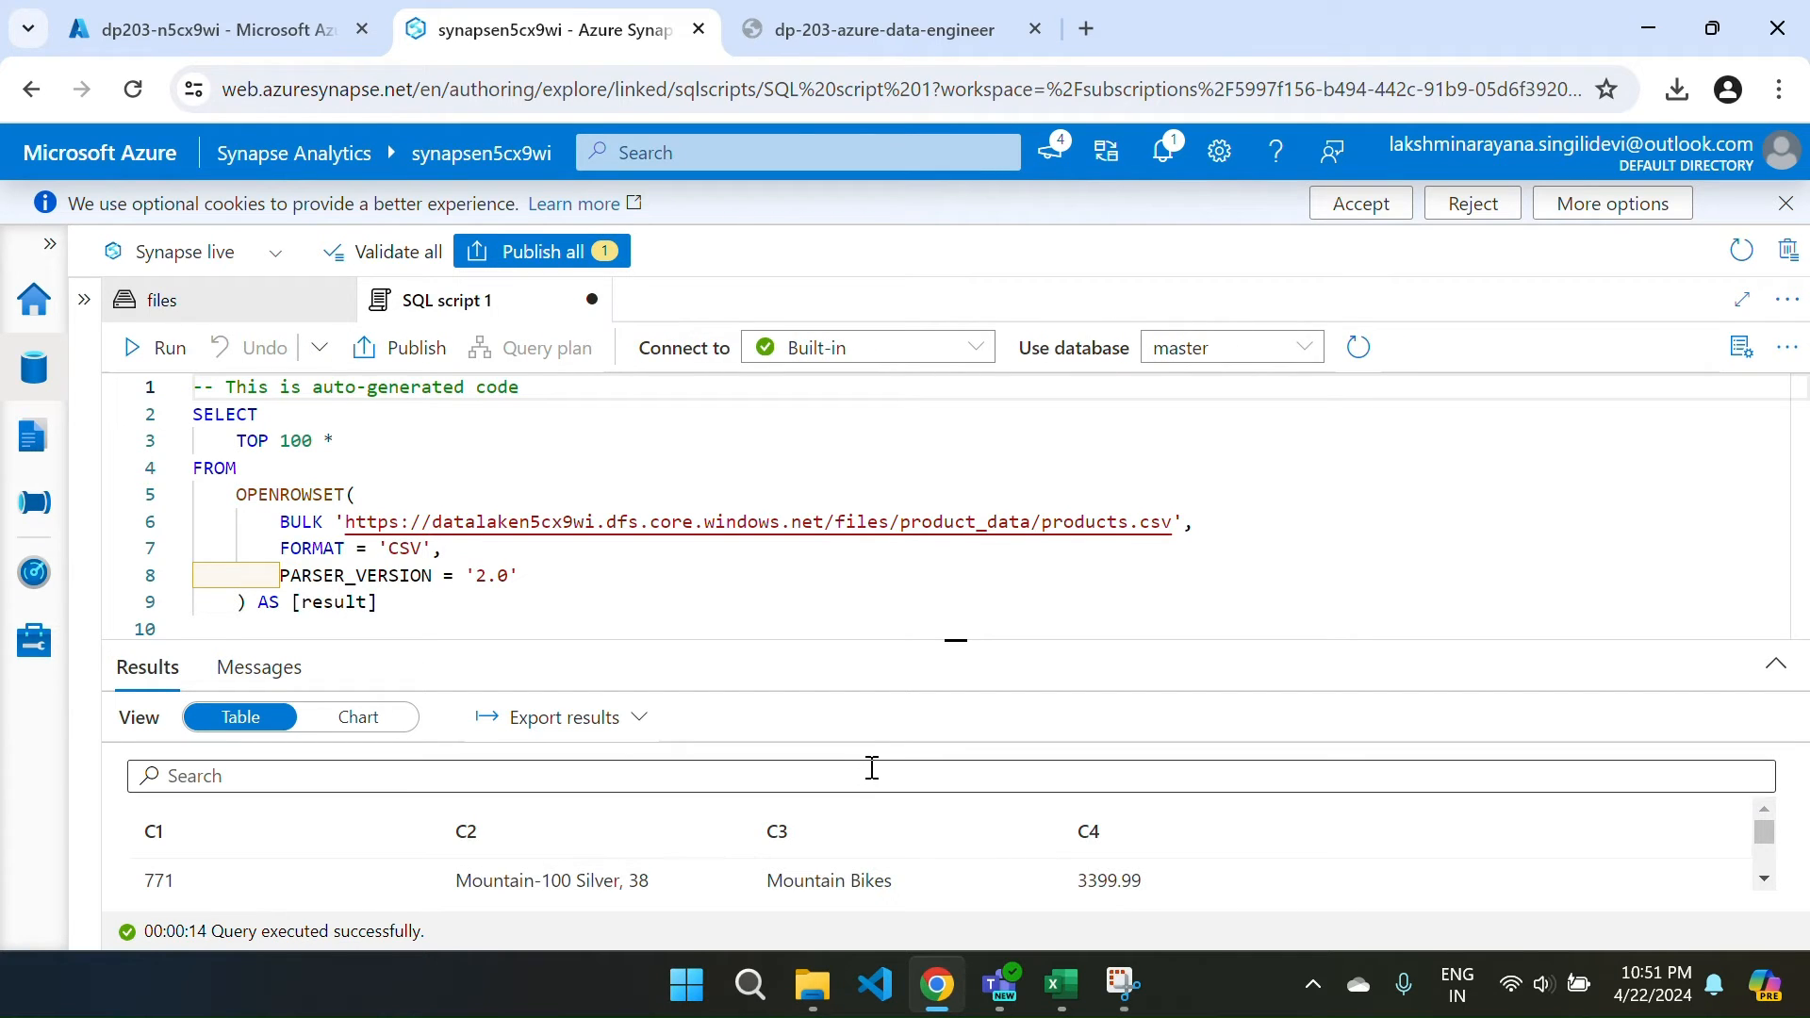
{"action": "left_click_drag", "start_coordinate": [879, 644], "coordinate": [858, 506]}
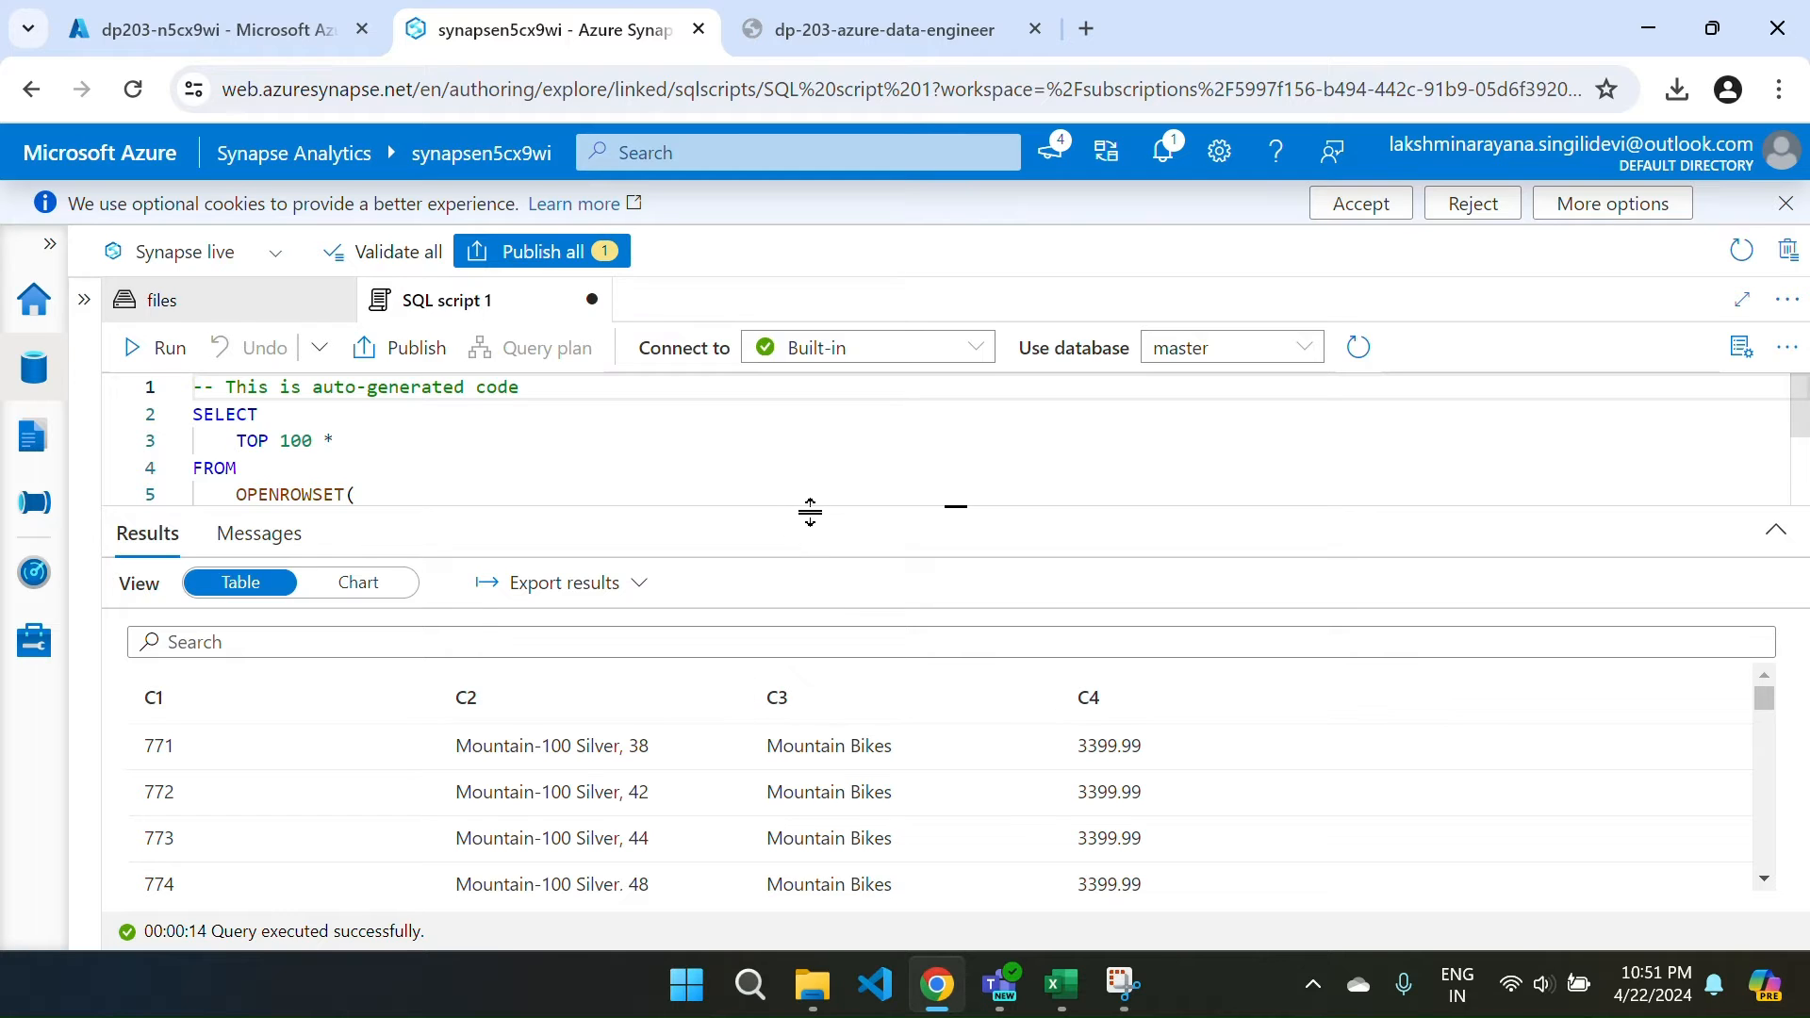
{"action": "left_click_drag", "start_coordinate": [808, 509], "coordinate": [833, 745]}
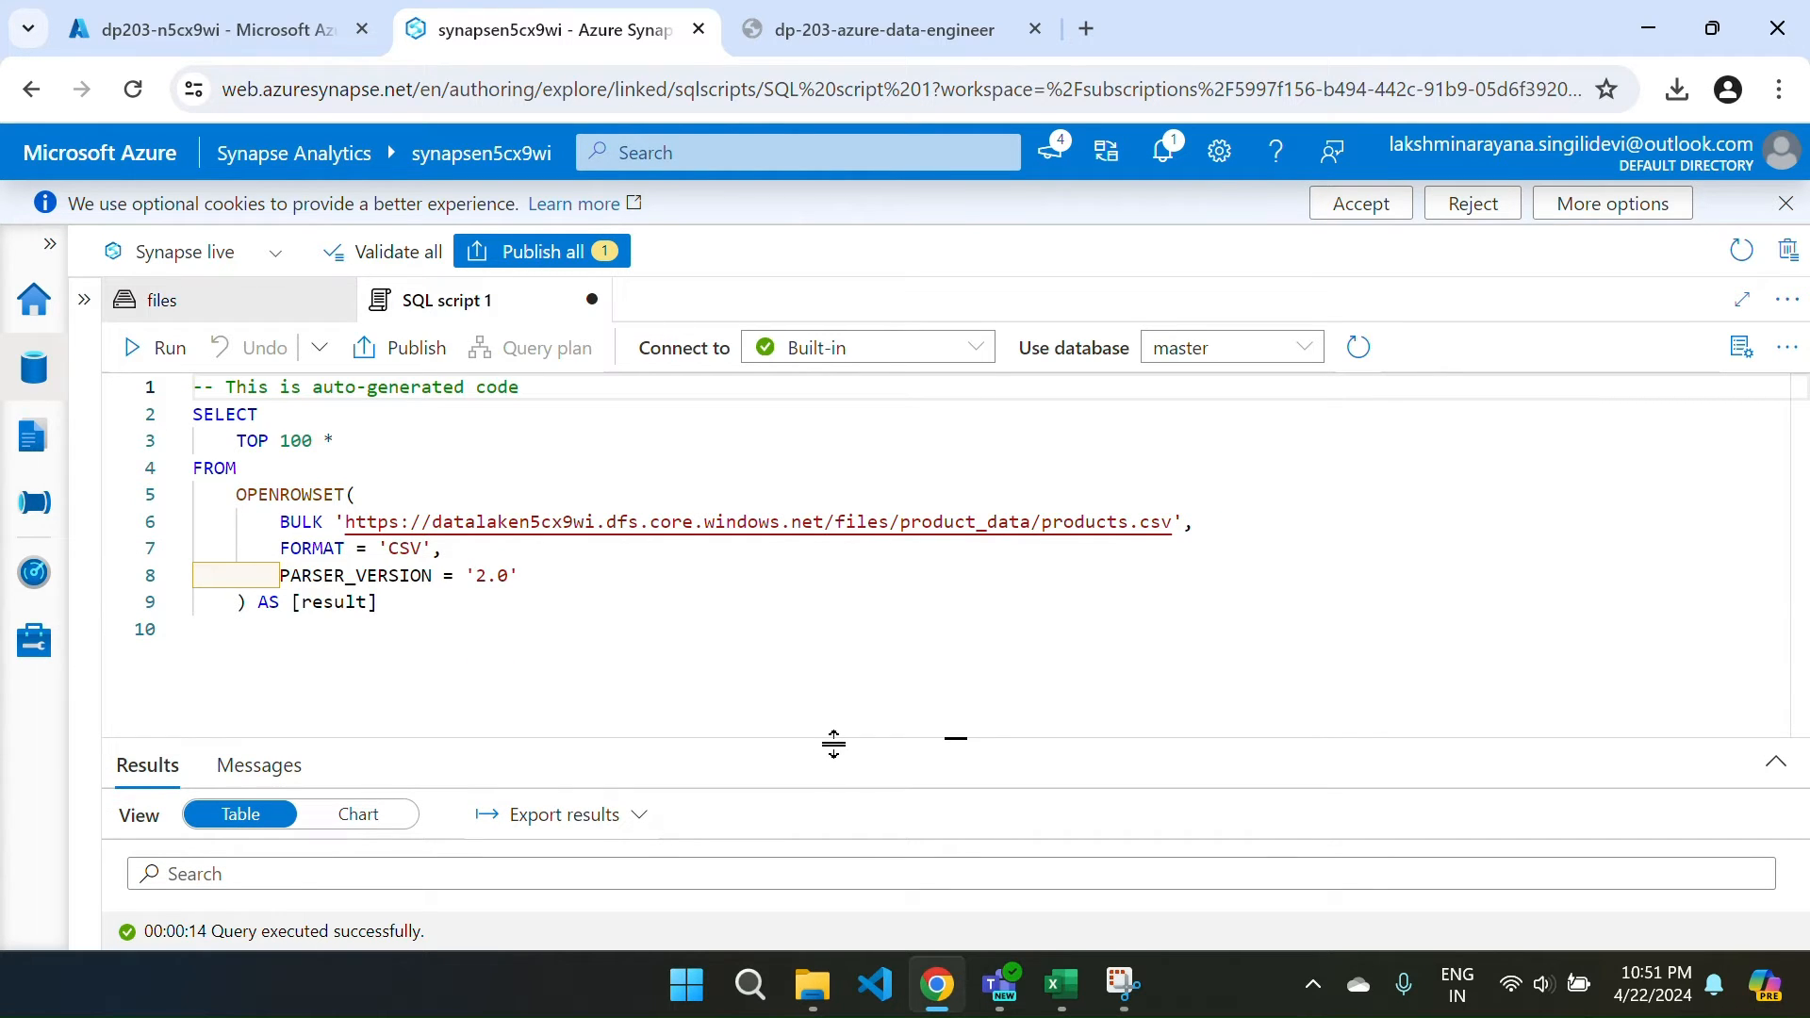
Add HEADER_ROW = TRUE after PARSER_VERSION = '2.0' and rerun the query to check the returned rows.
{"action": "left_click", "coordinate": [538, 578]}
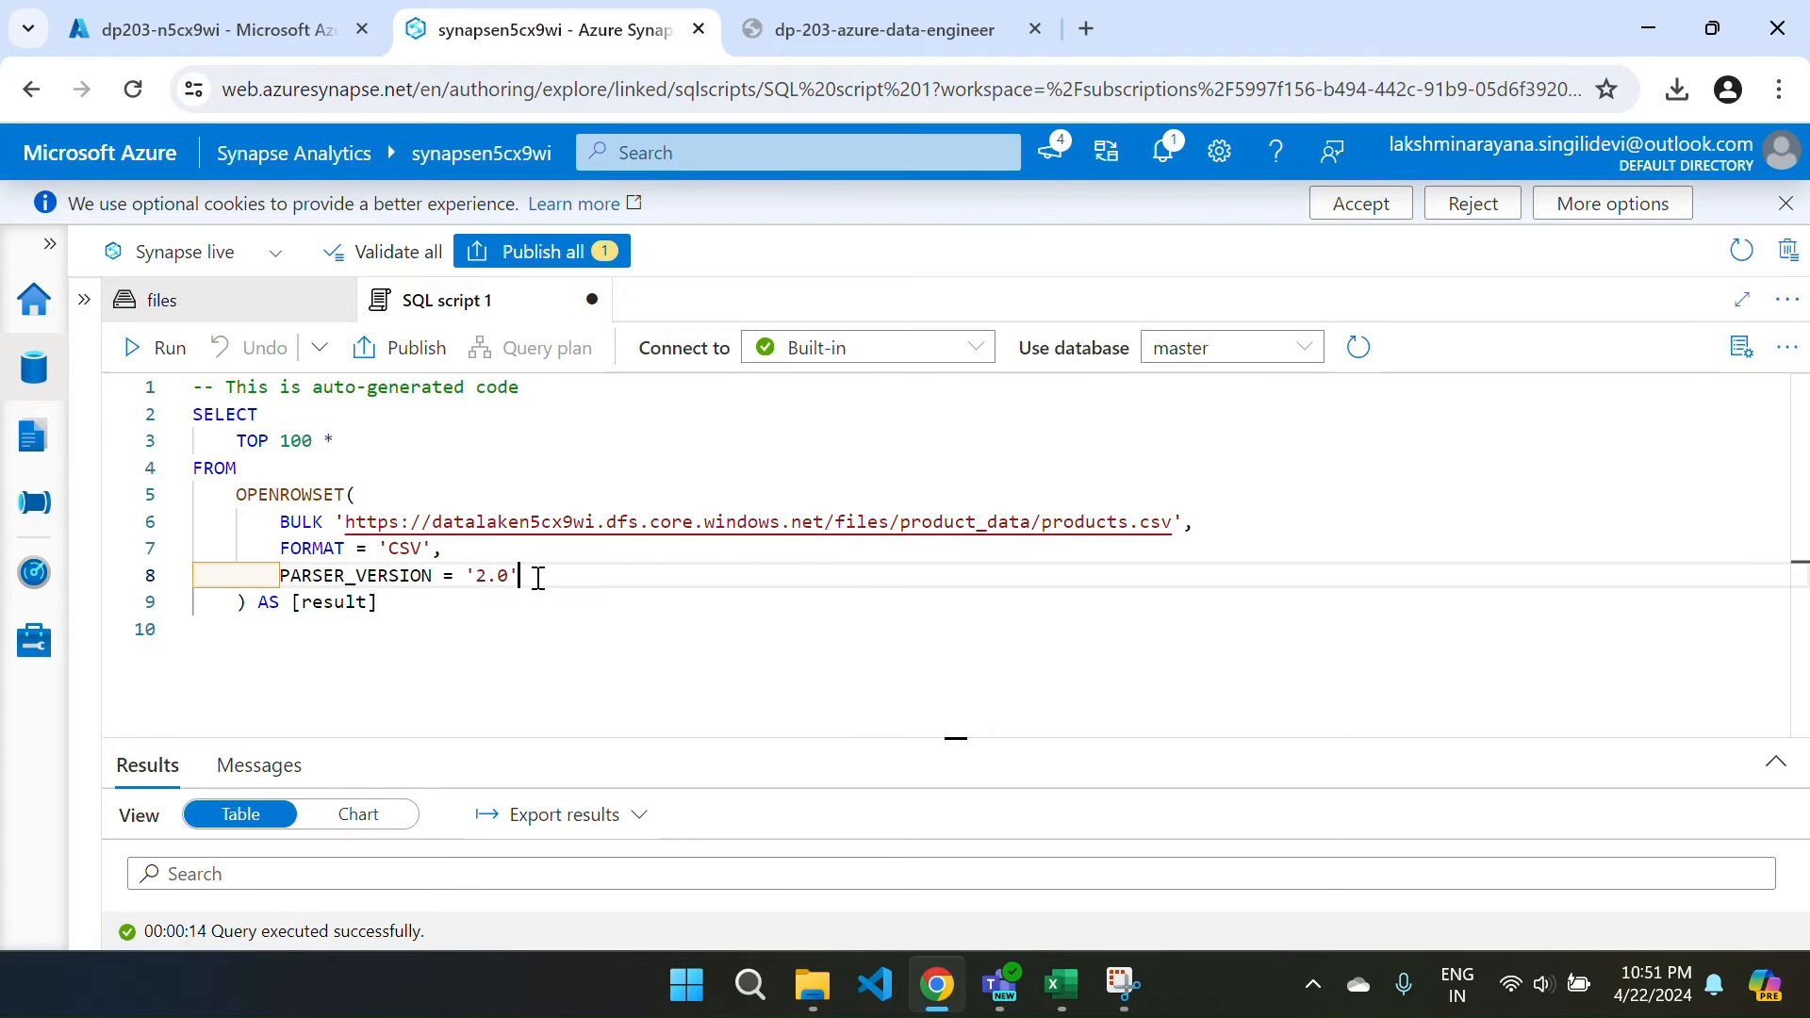
{"action": "type", "text": ","}
{"action": "key", "text": "Return"}
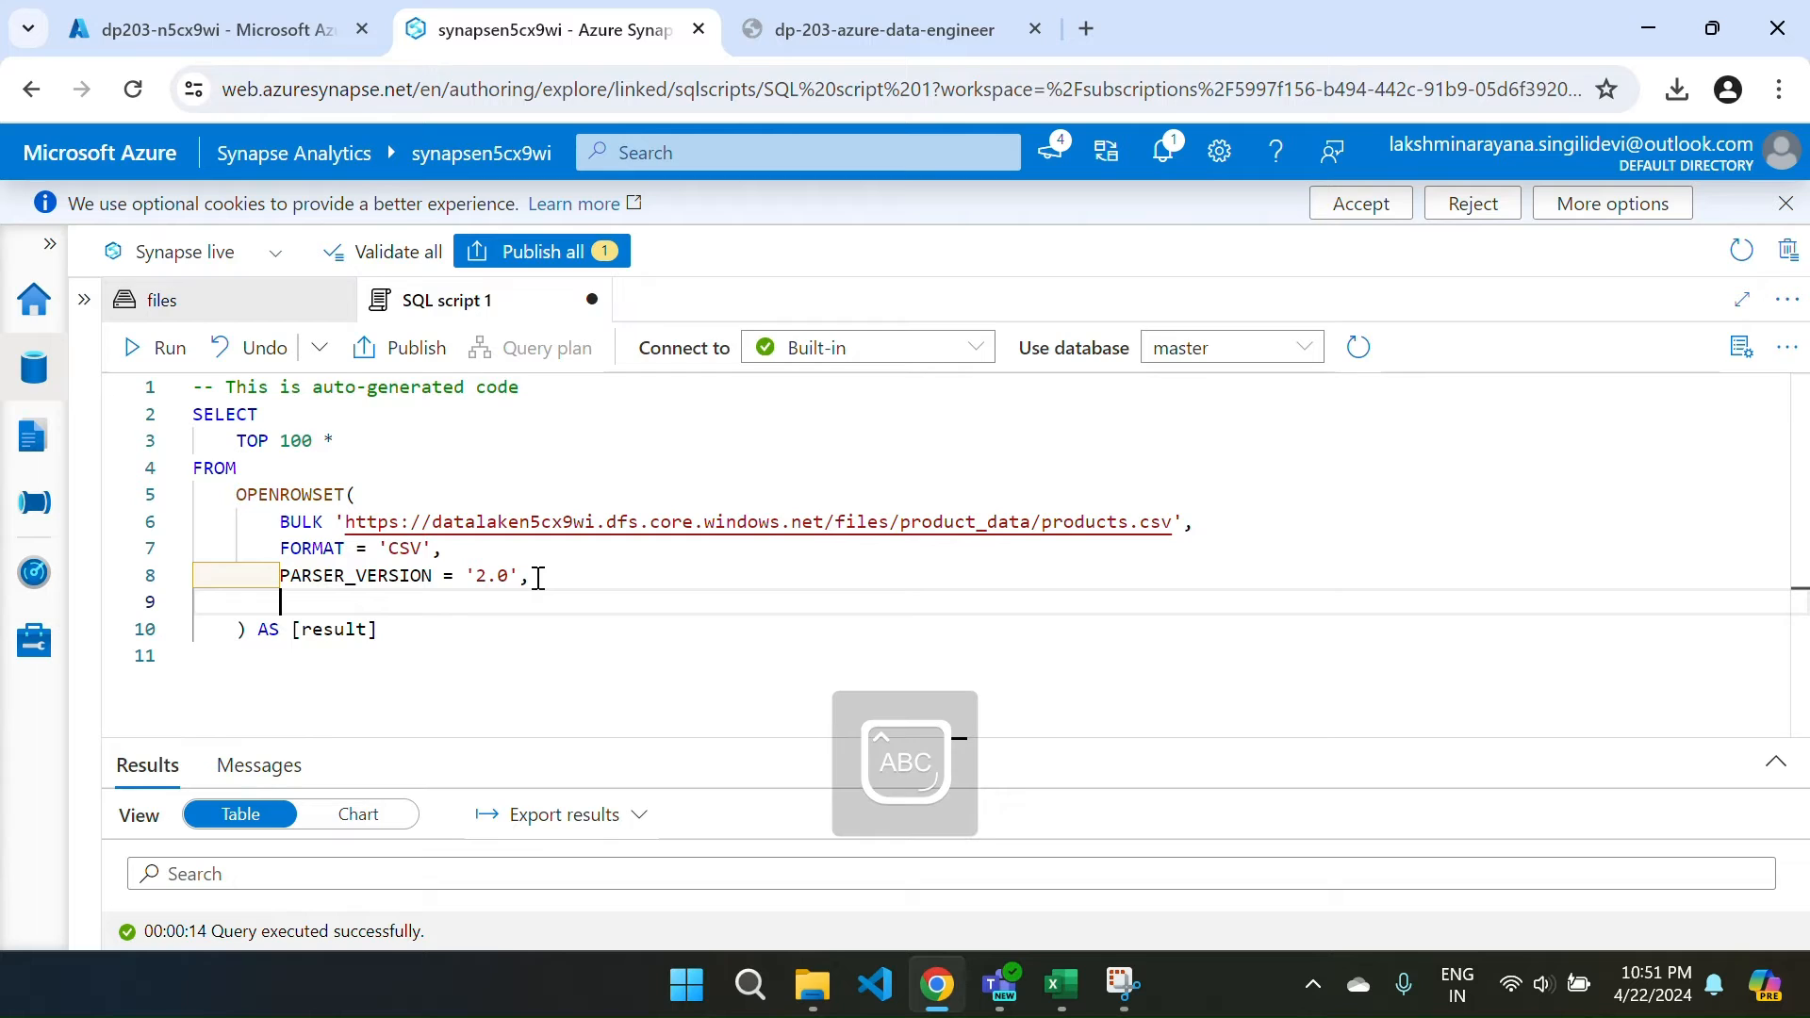
{"action": "type", "text": "Hea"}
{"action": "key", "text": "Return"}
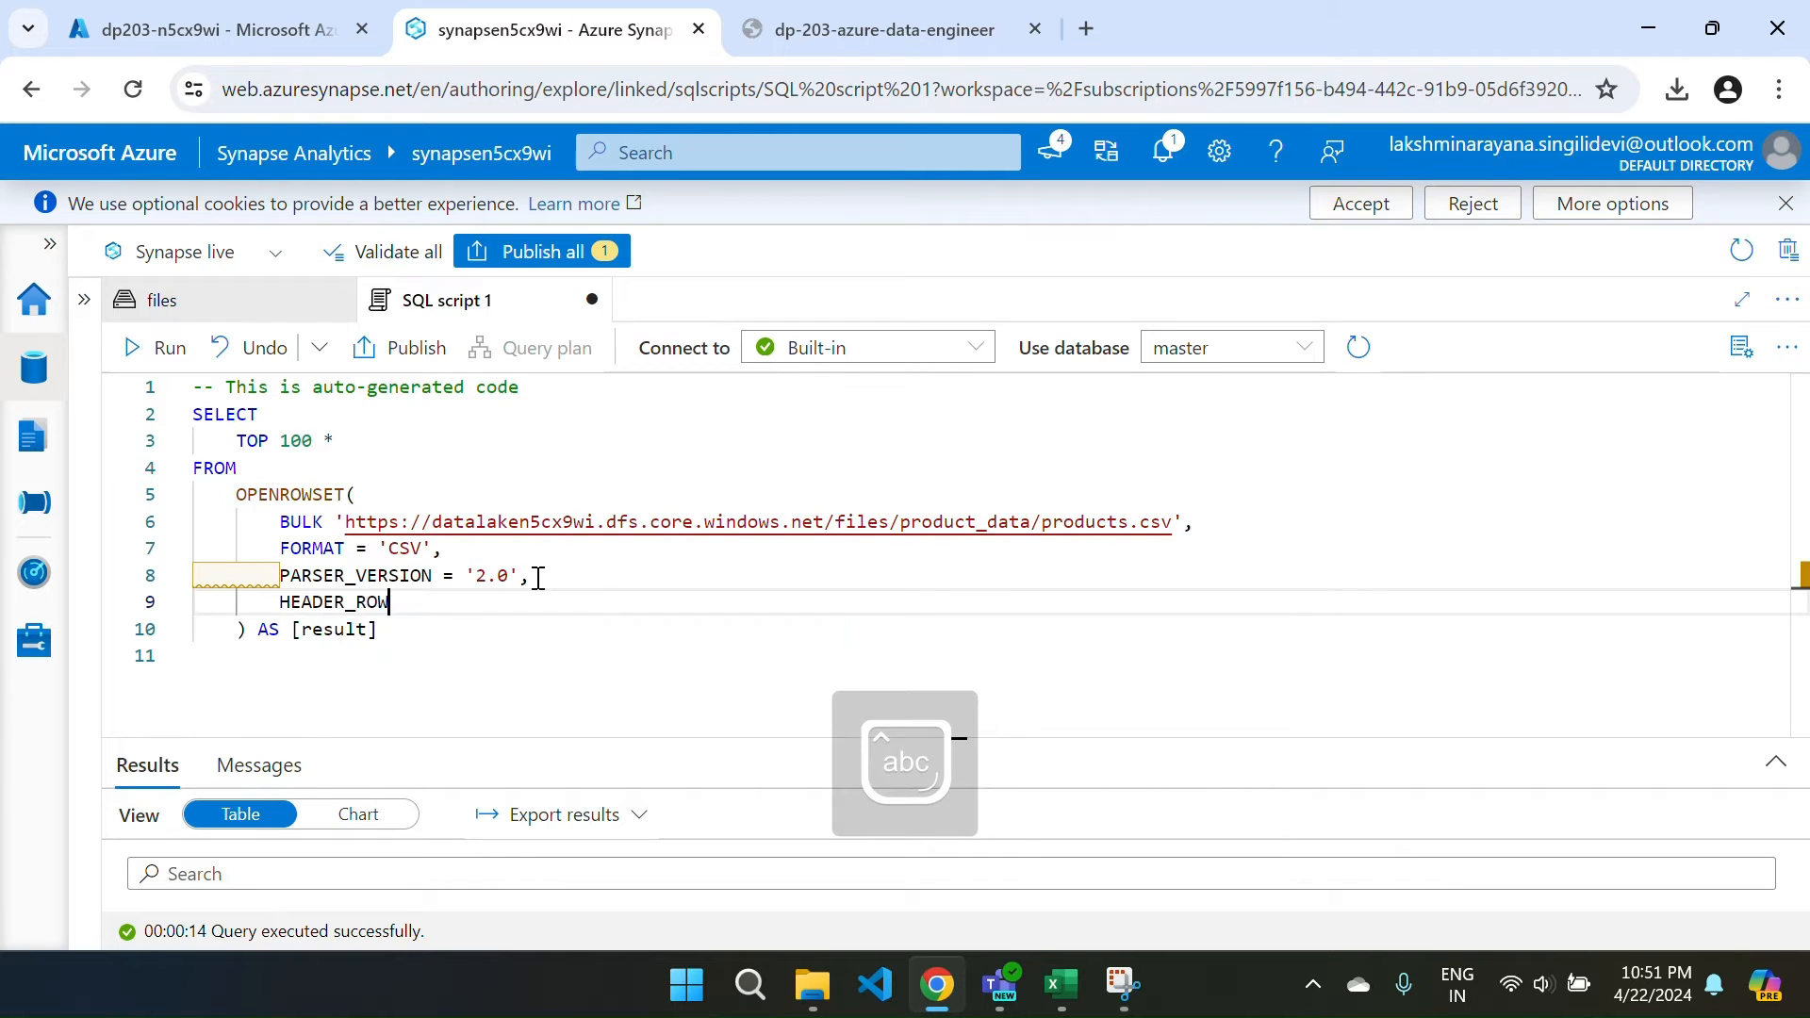
{"action": "type", "text": "= tr"}
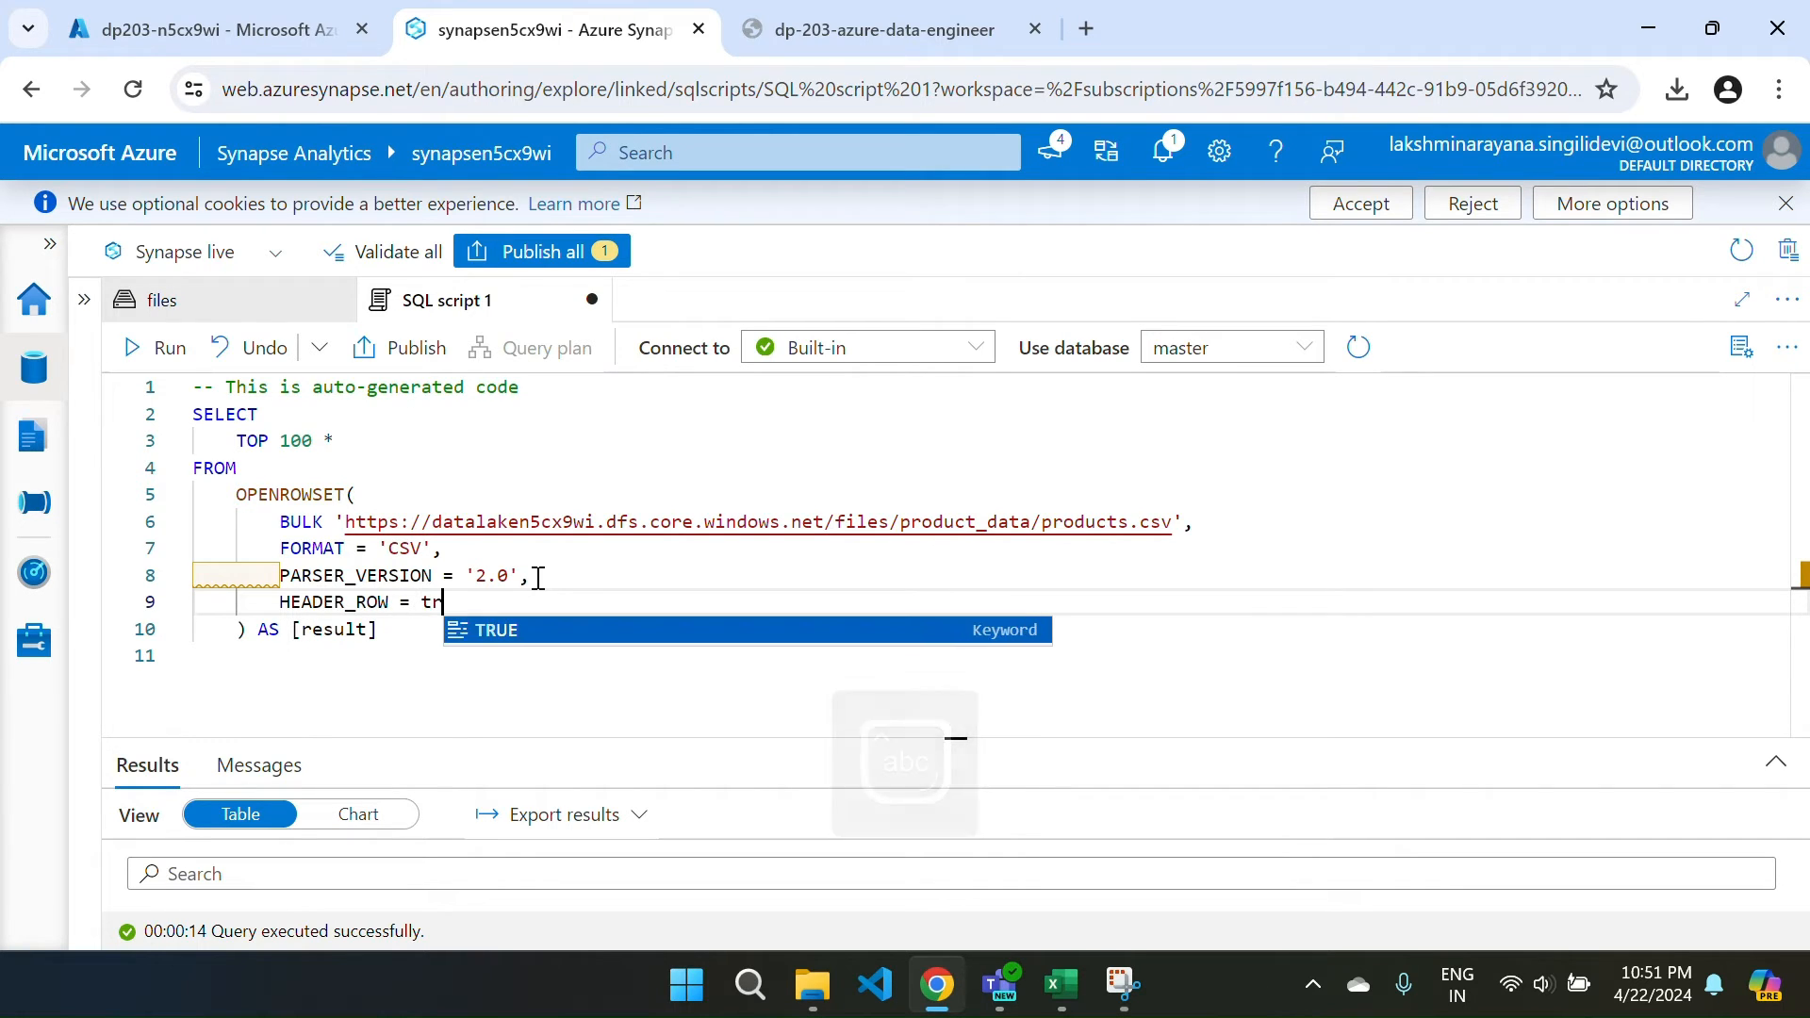
{"action": "key", "text": "Return"}
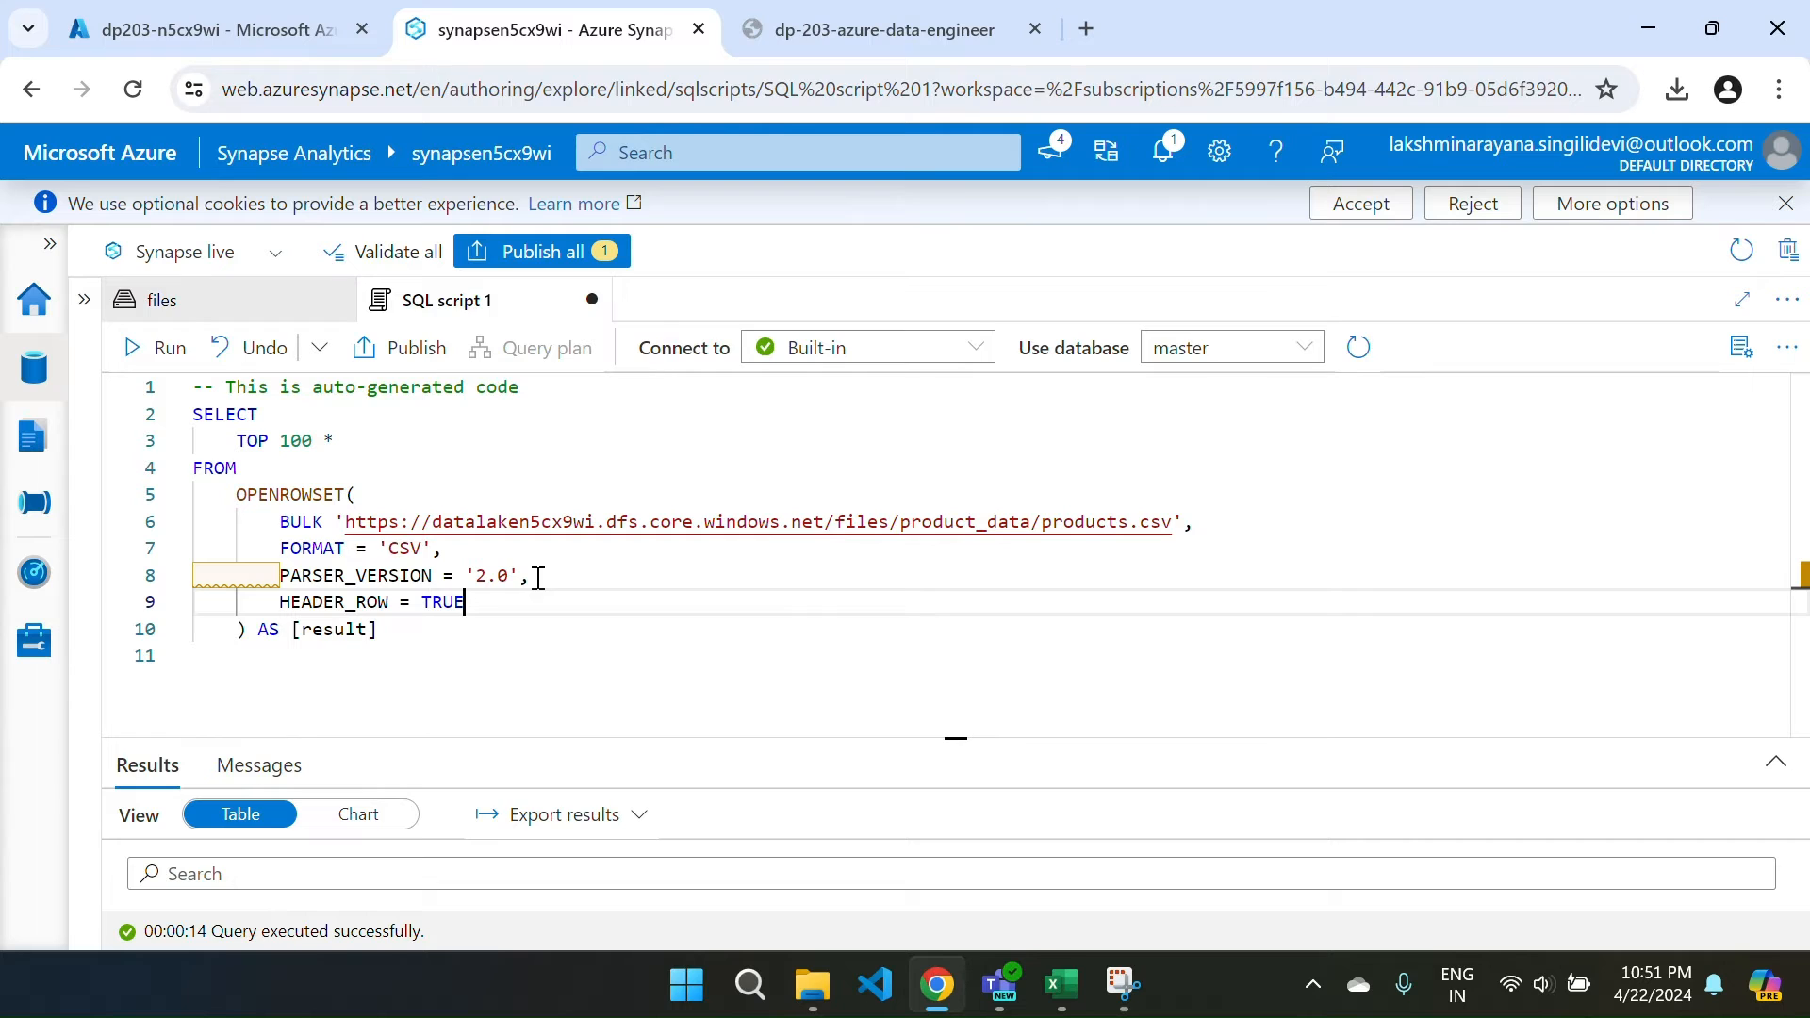
{"action": "left_click", "coordinate": [132, 357]}
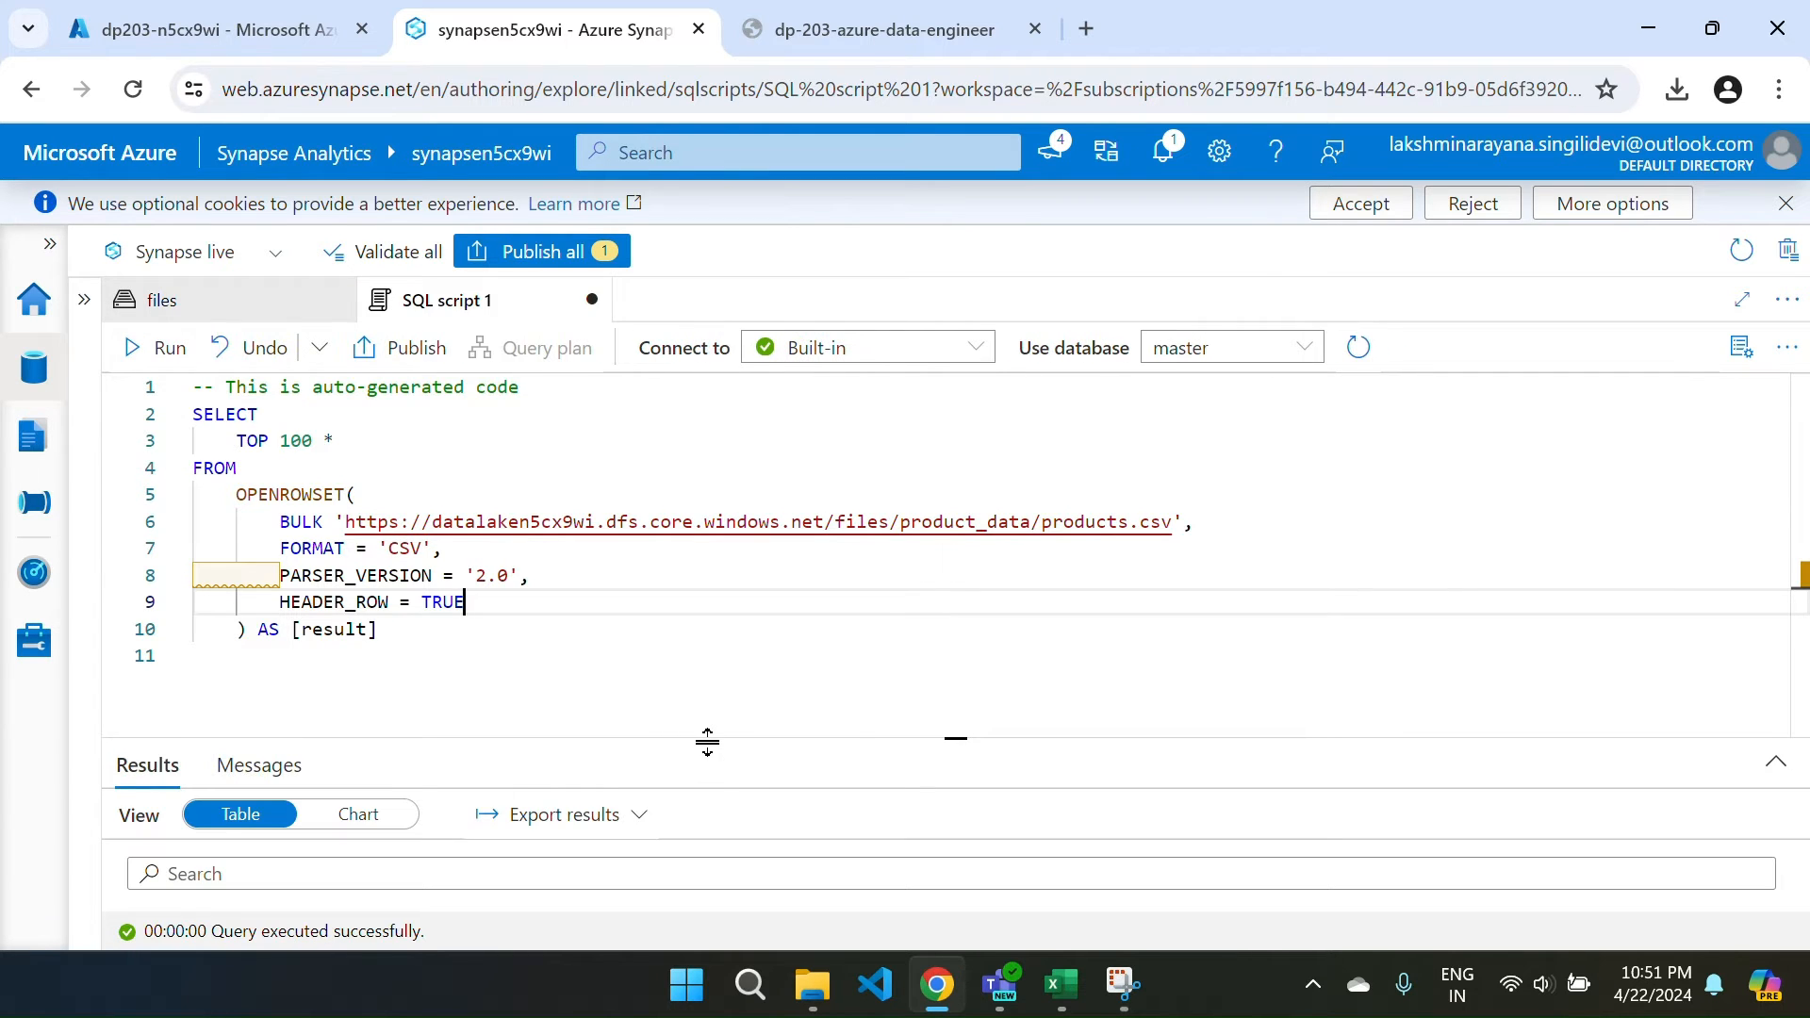
{"action": "left_click_drag", "start_coordinate": [709, 741], "coordinate": [671, 562]}
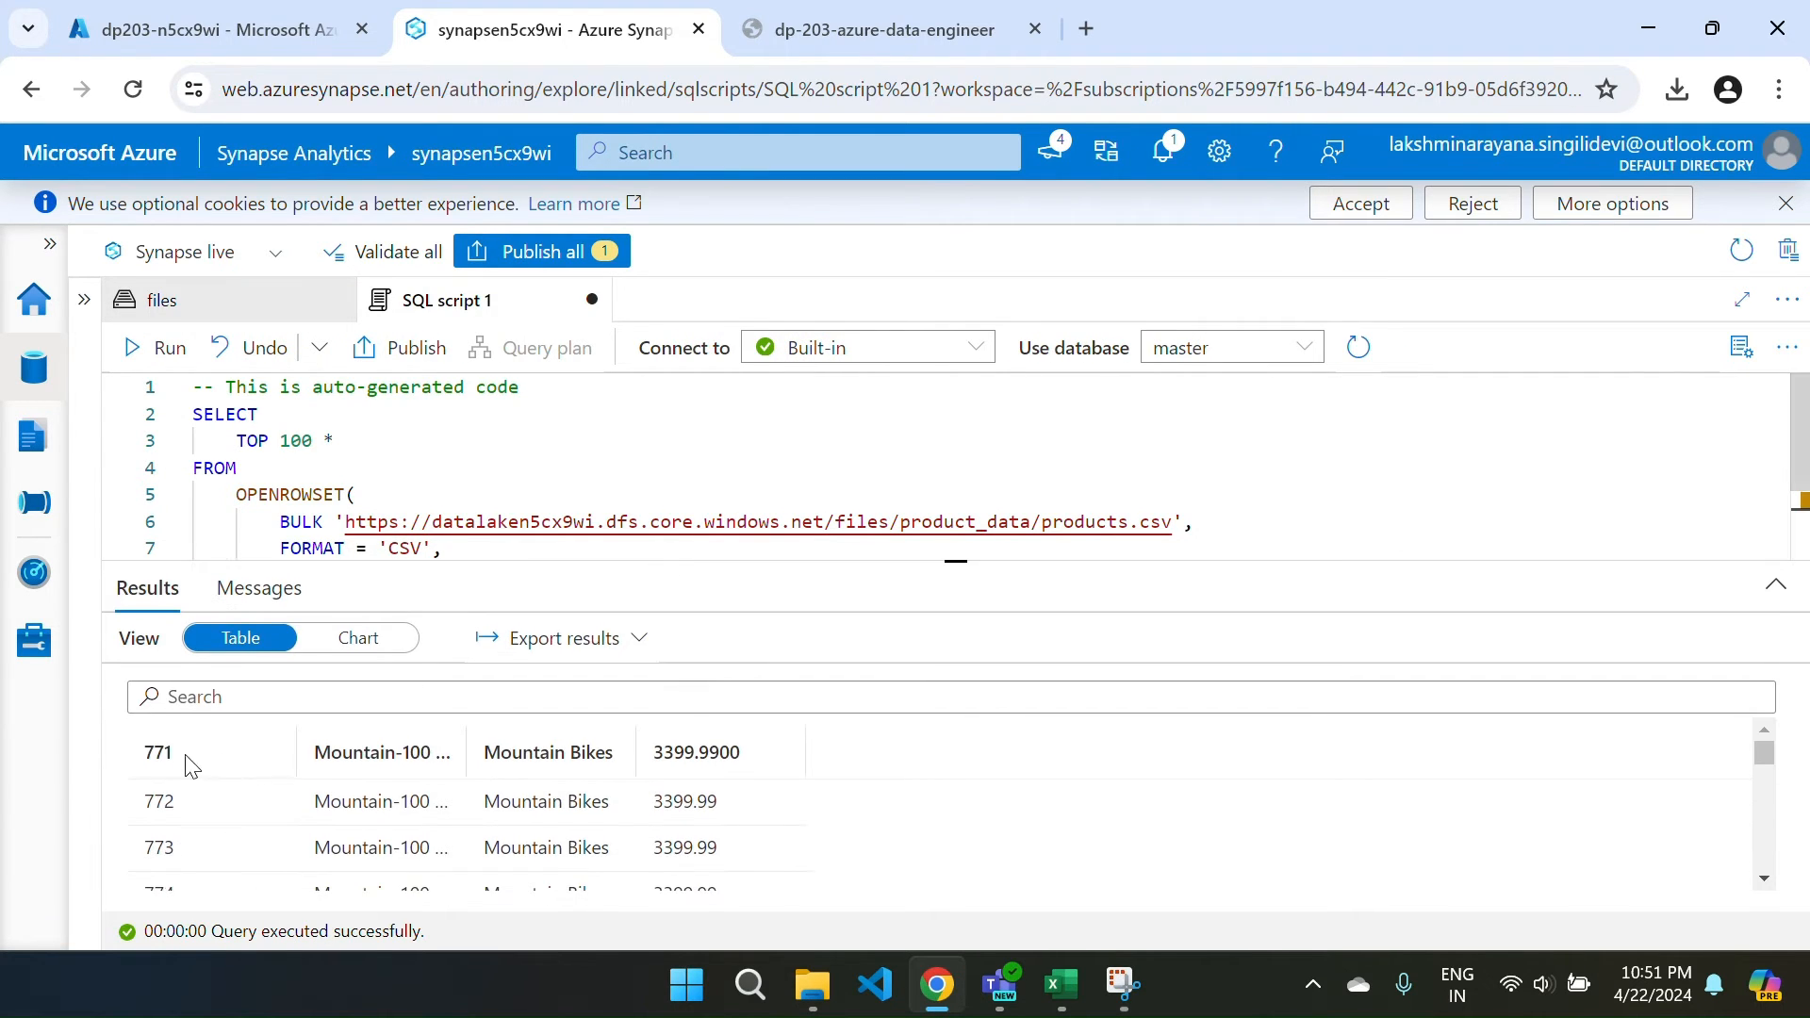
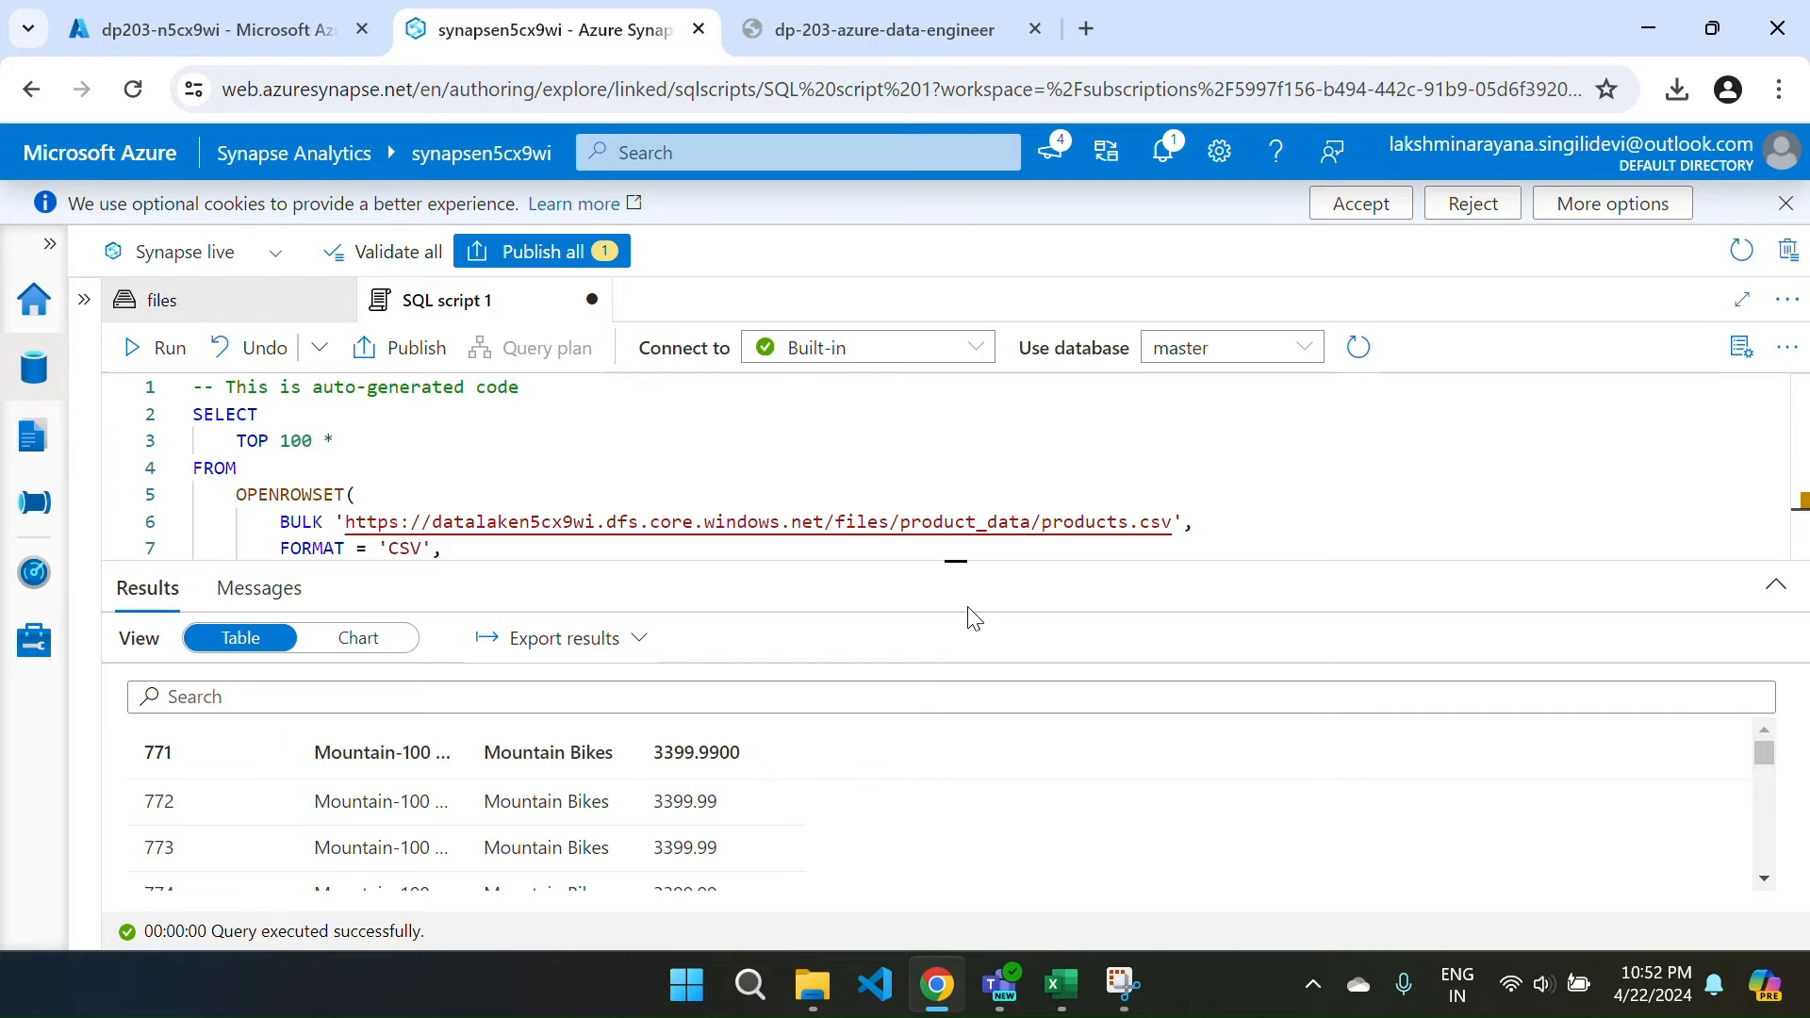
Resize the query panes, then open the sales_data folder in the files browser.
{"action": "left_click_drag", "start_coordinate": [945, 562], "coordinate": [932, 705]}
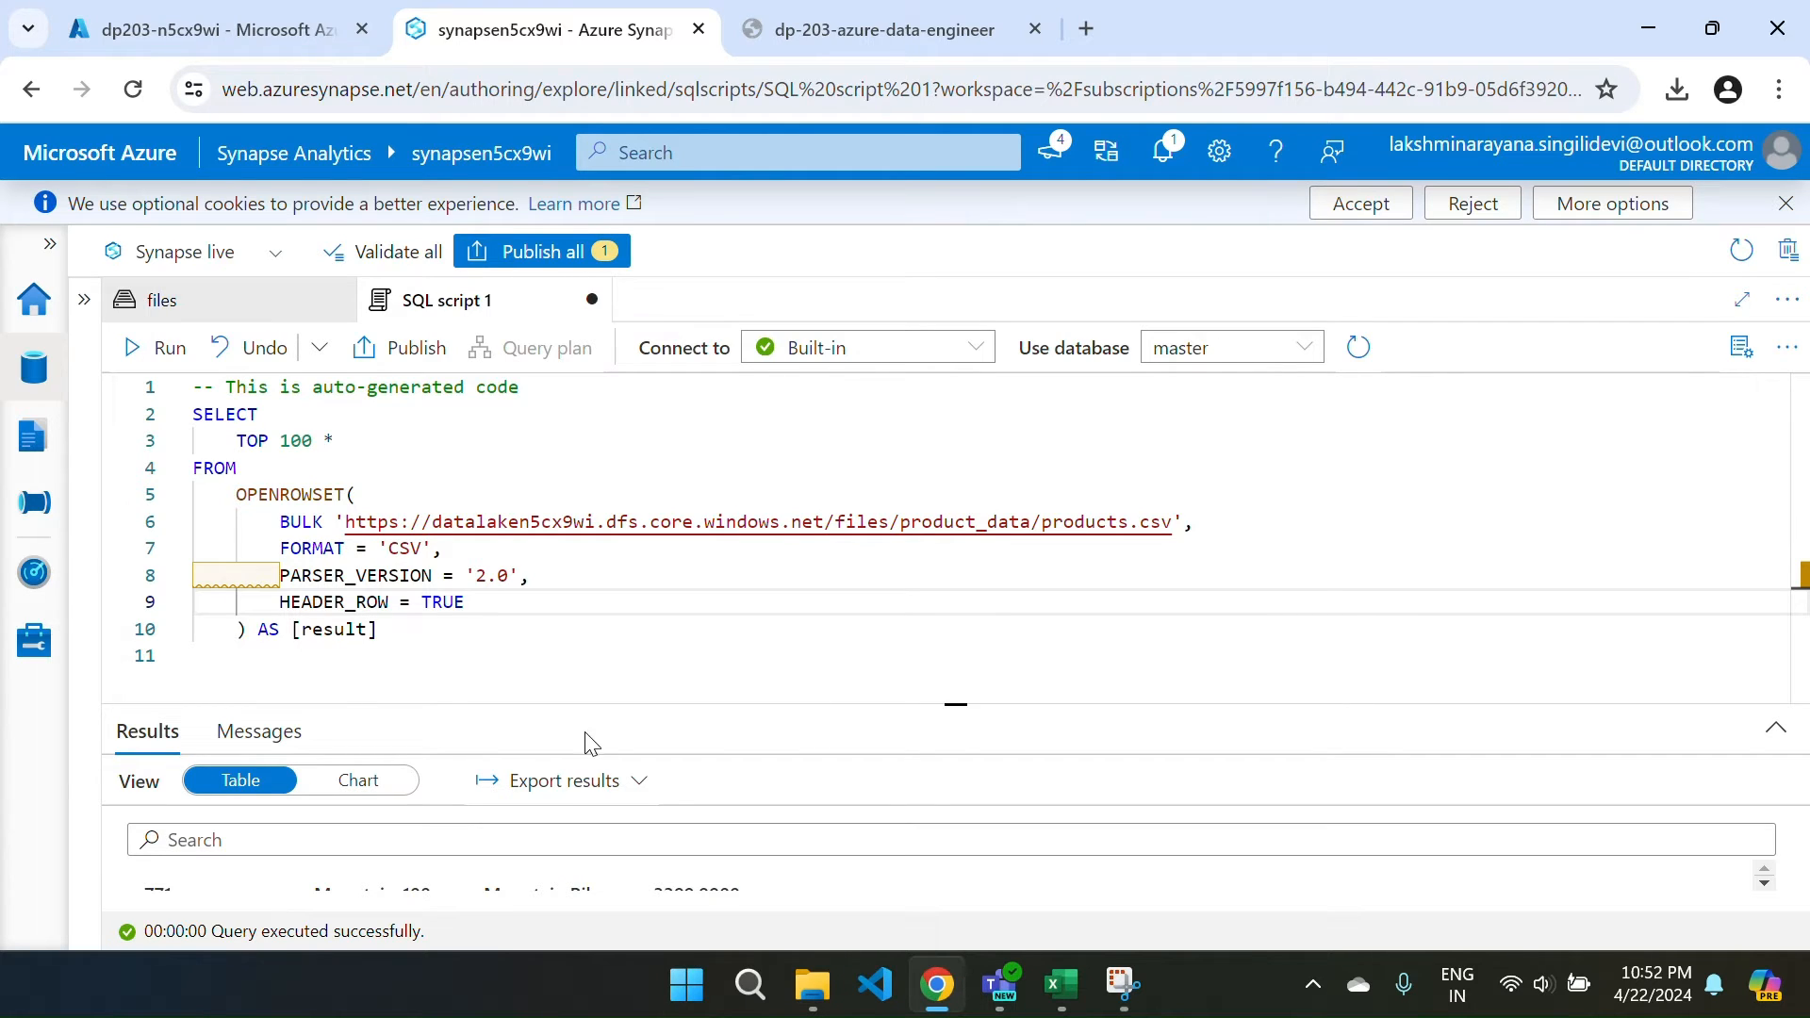
{"action": "left_click_drag", "start_coordinate": [907, 703], "coordinate": [896, 585]}
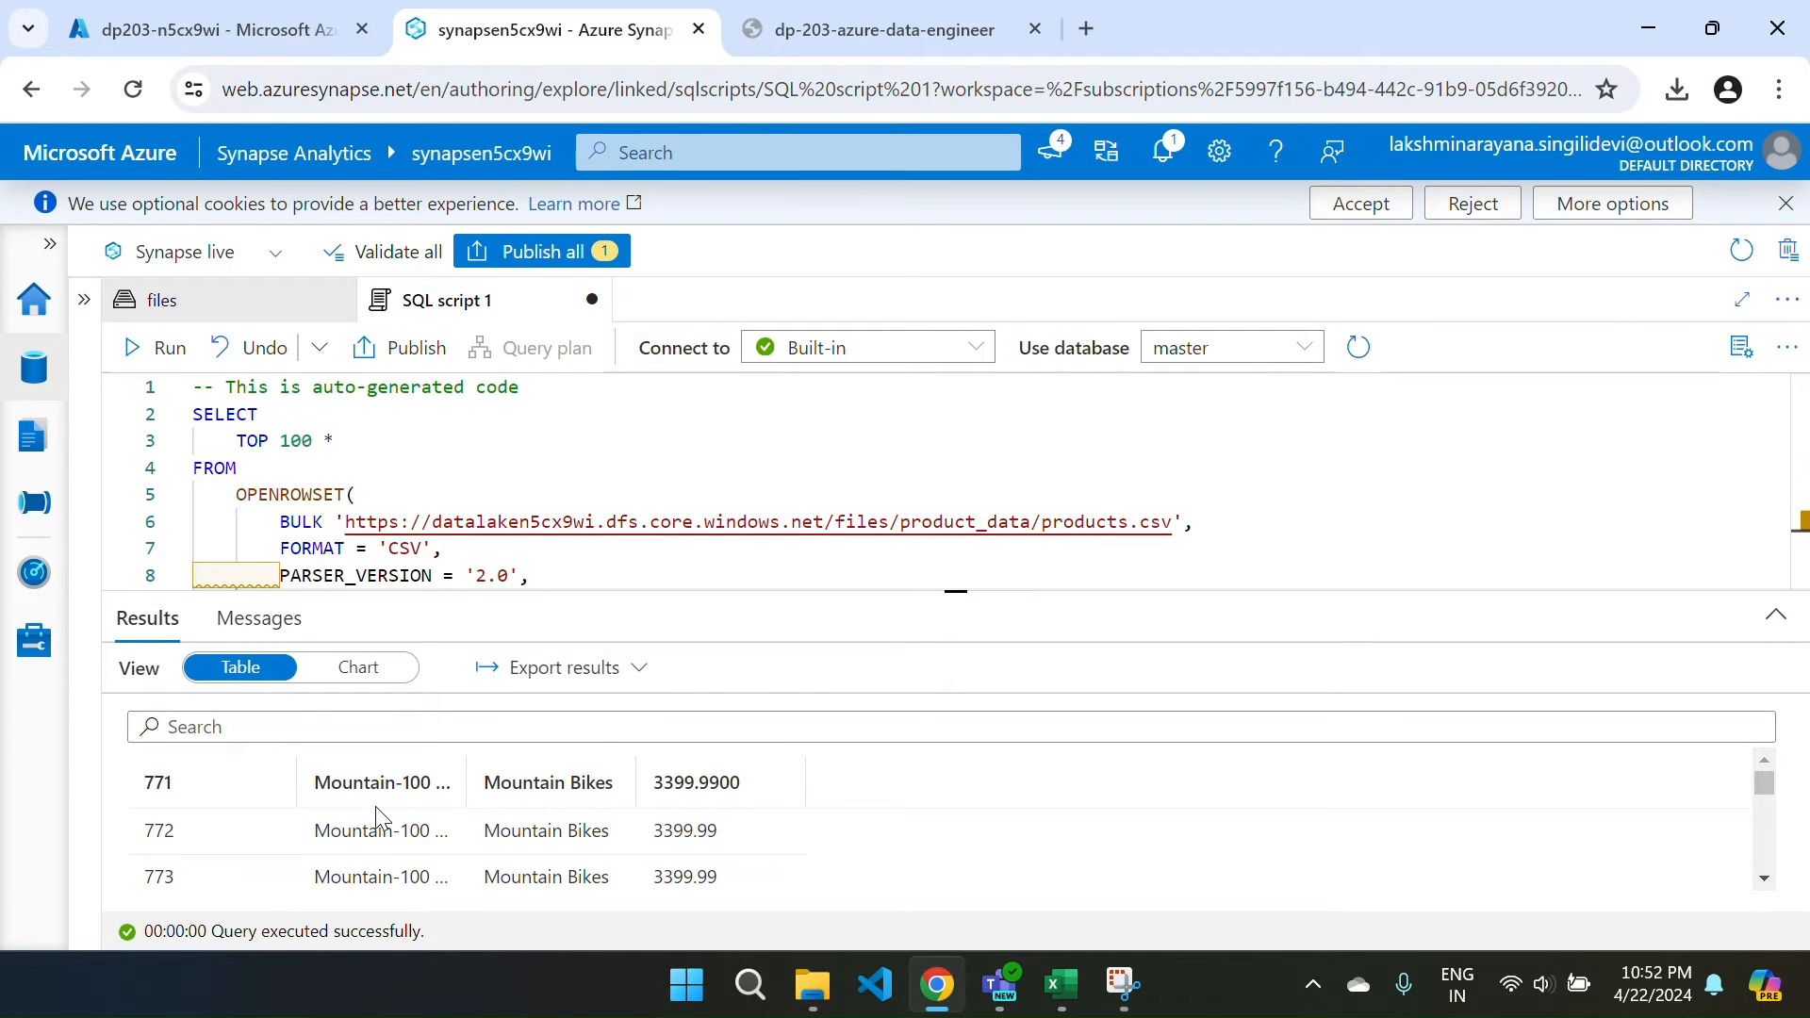
{"action": "left_click", "coordinate": [190, 316]}
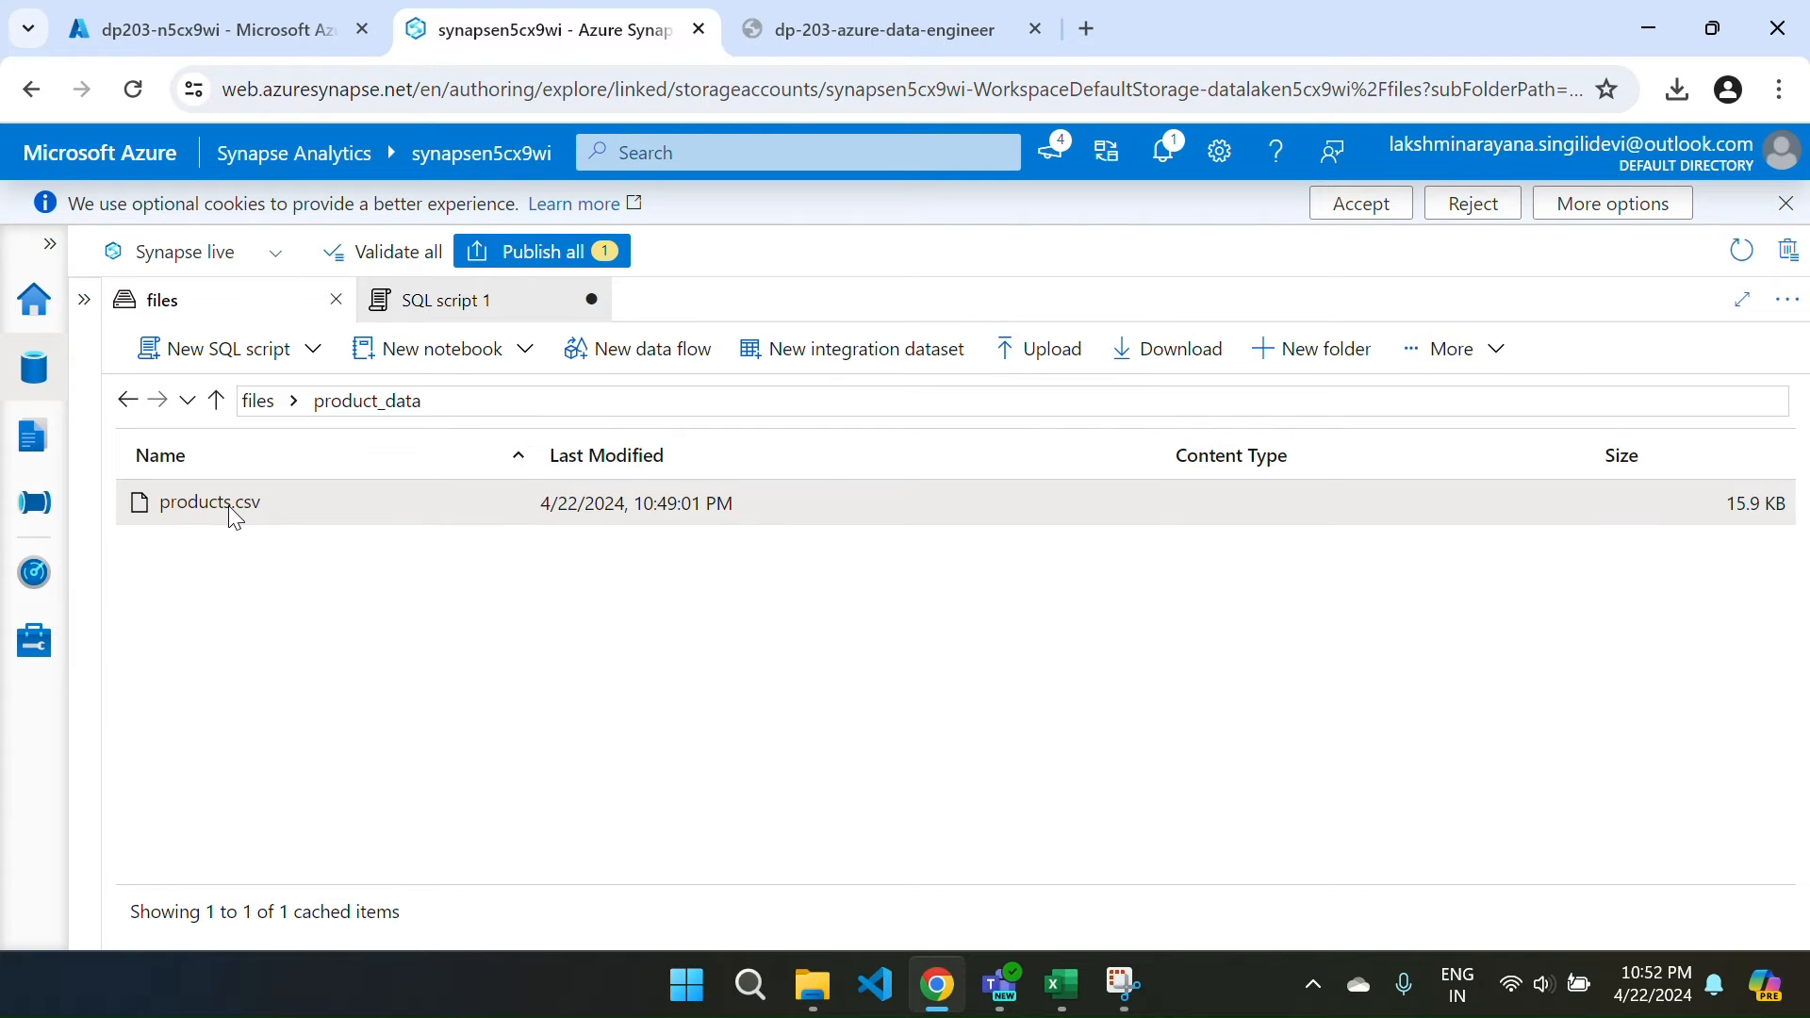
{"action": "left_click", "coordinate": [218, 401]}
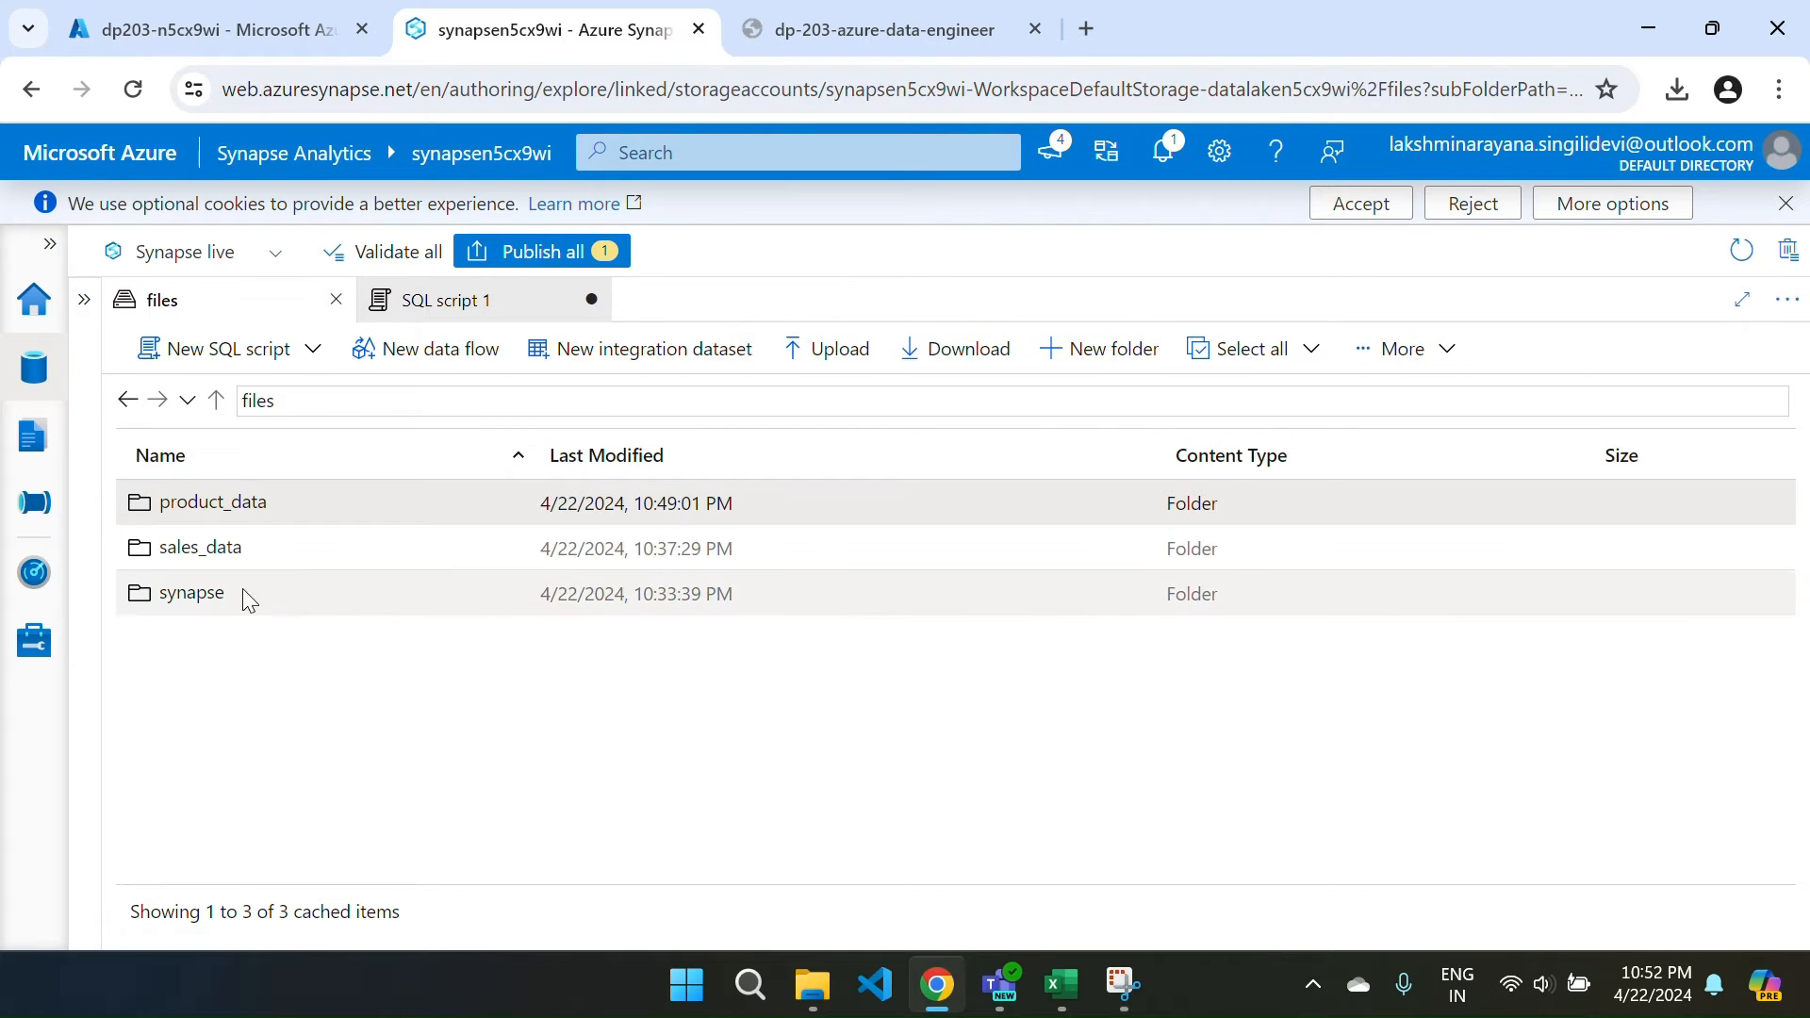
{"action": "left_click", "coordinate": [207, 554]}
{"action": "double_click", "coordinate": [210, 561]}
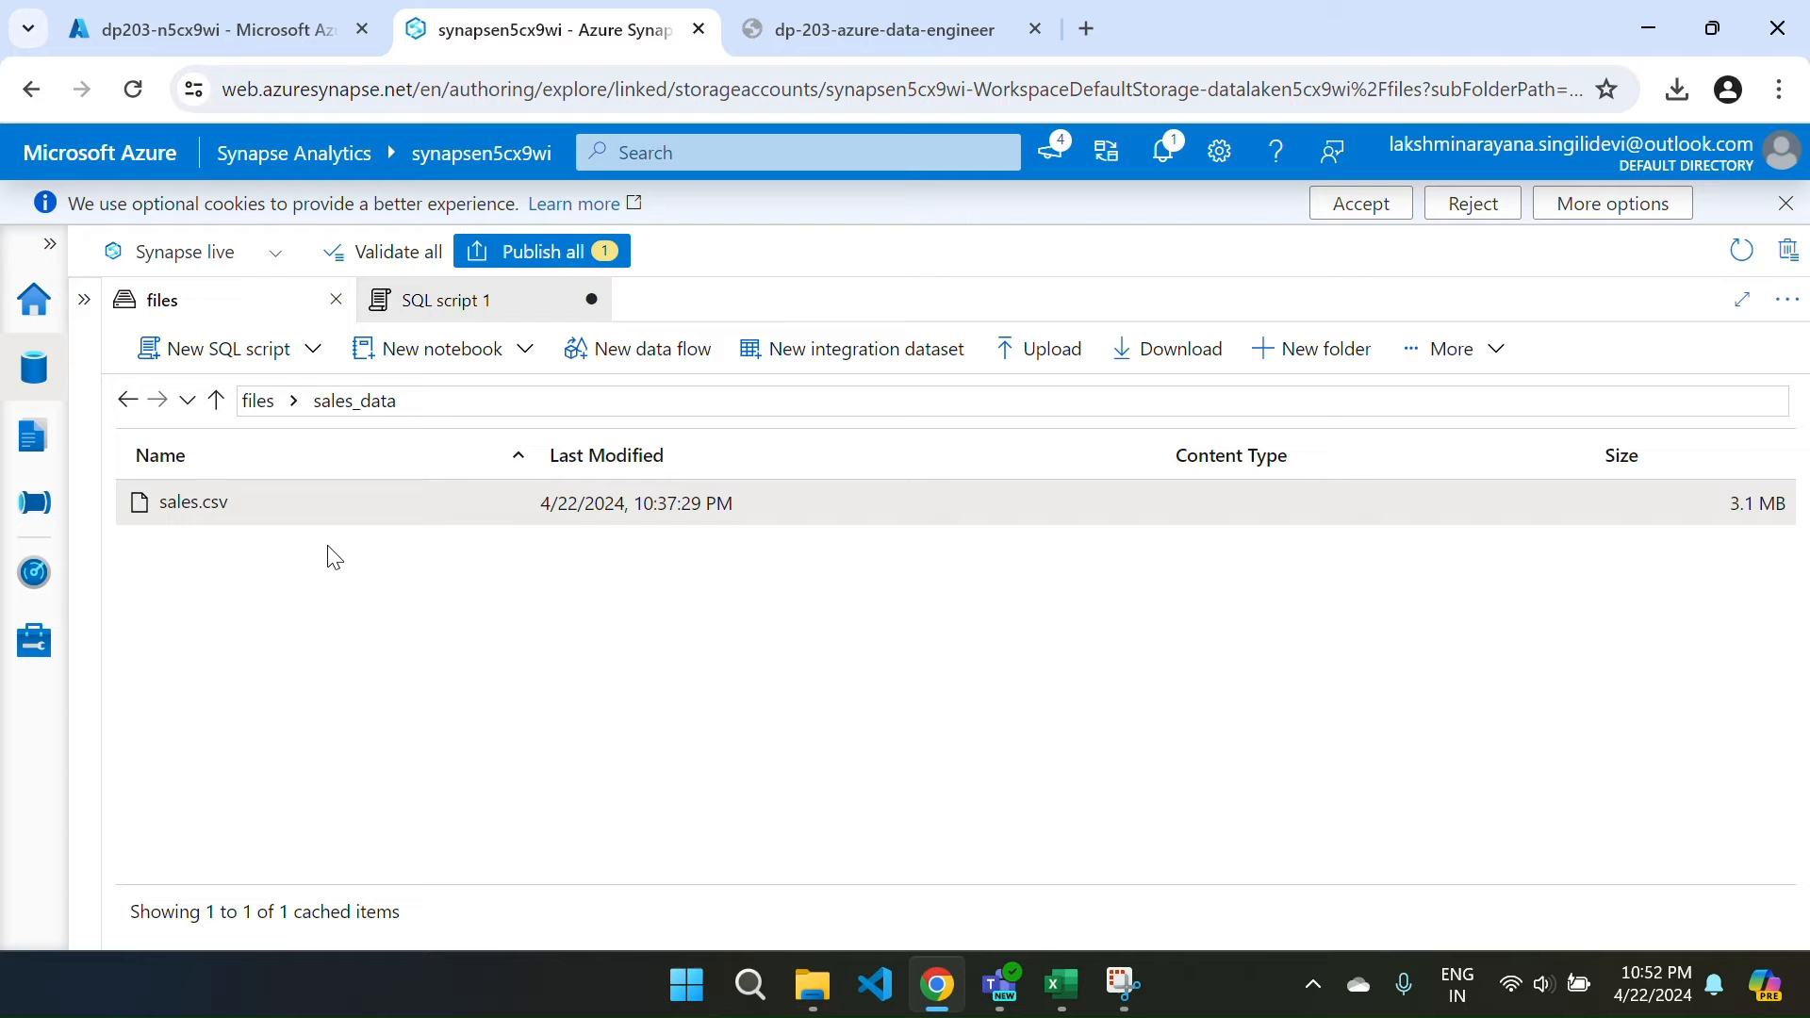
Preview the rows of sales.csv and close the preview.
{"action": "right_click", "coordinate": [195, 515]}
{"action": "mouse_move", "coordinate": [292, 584]}
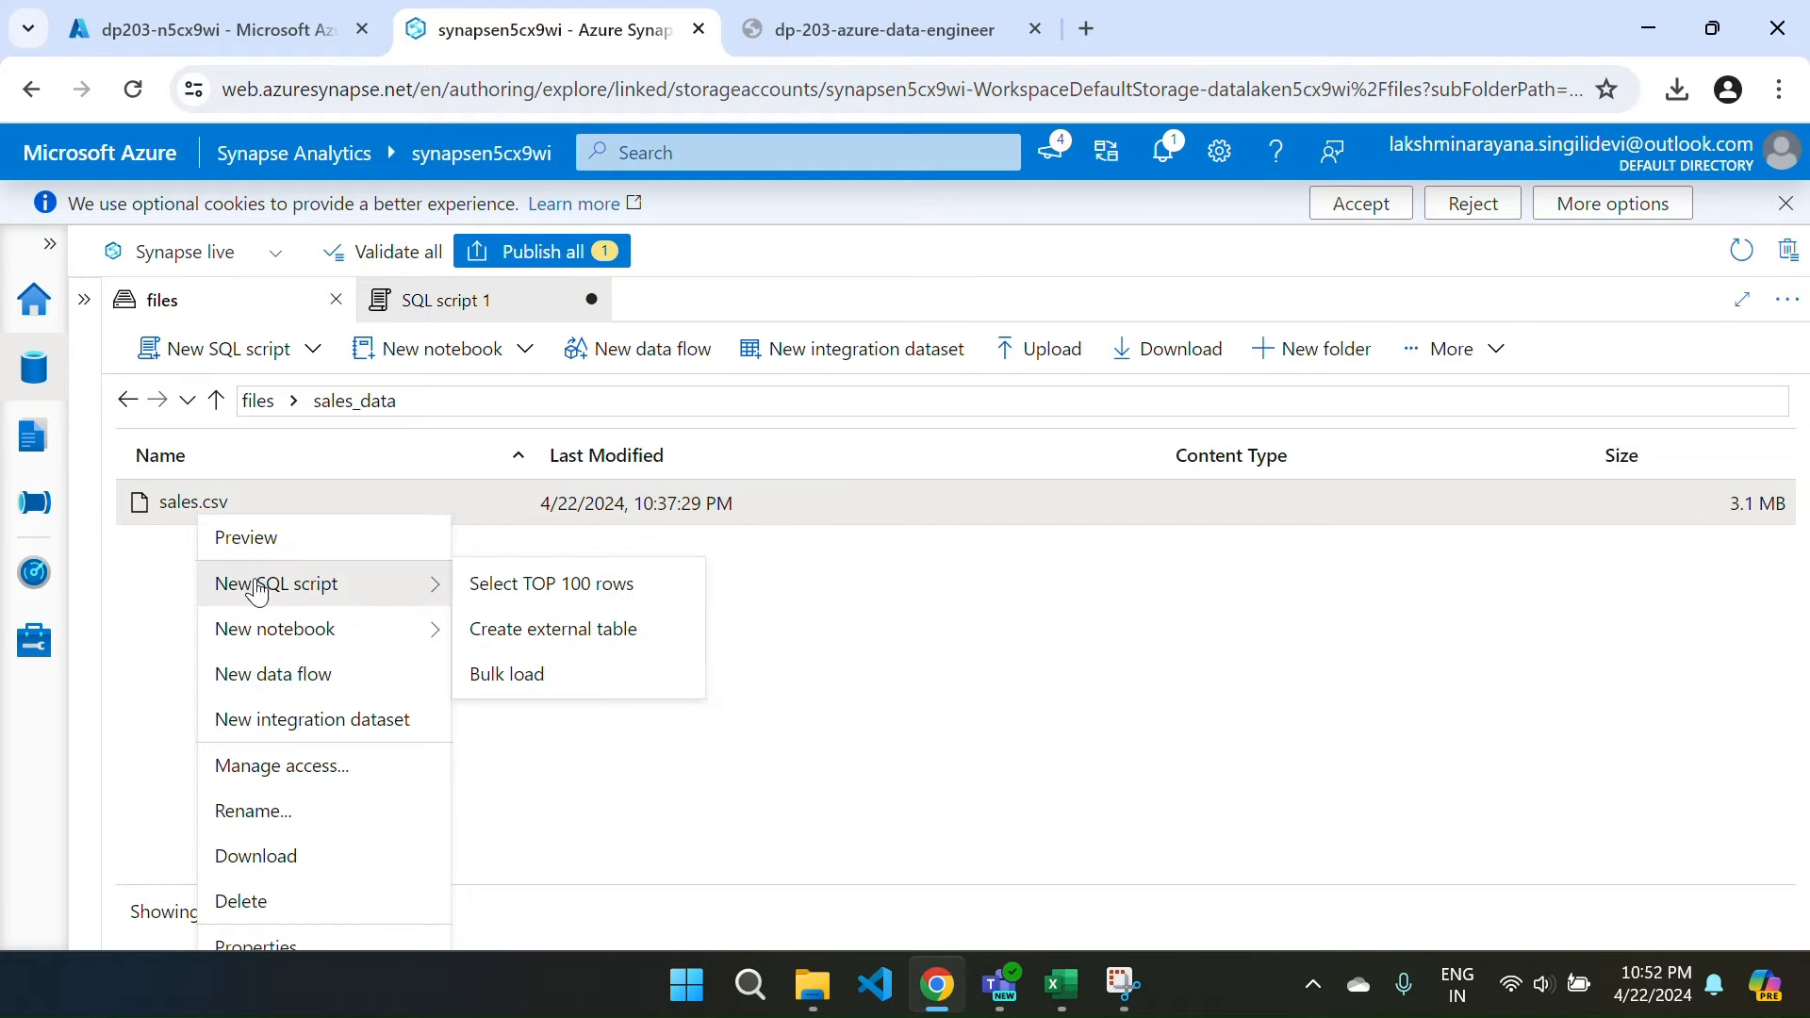
{"action": "left_click", "coordinate": [297, 537]}
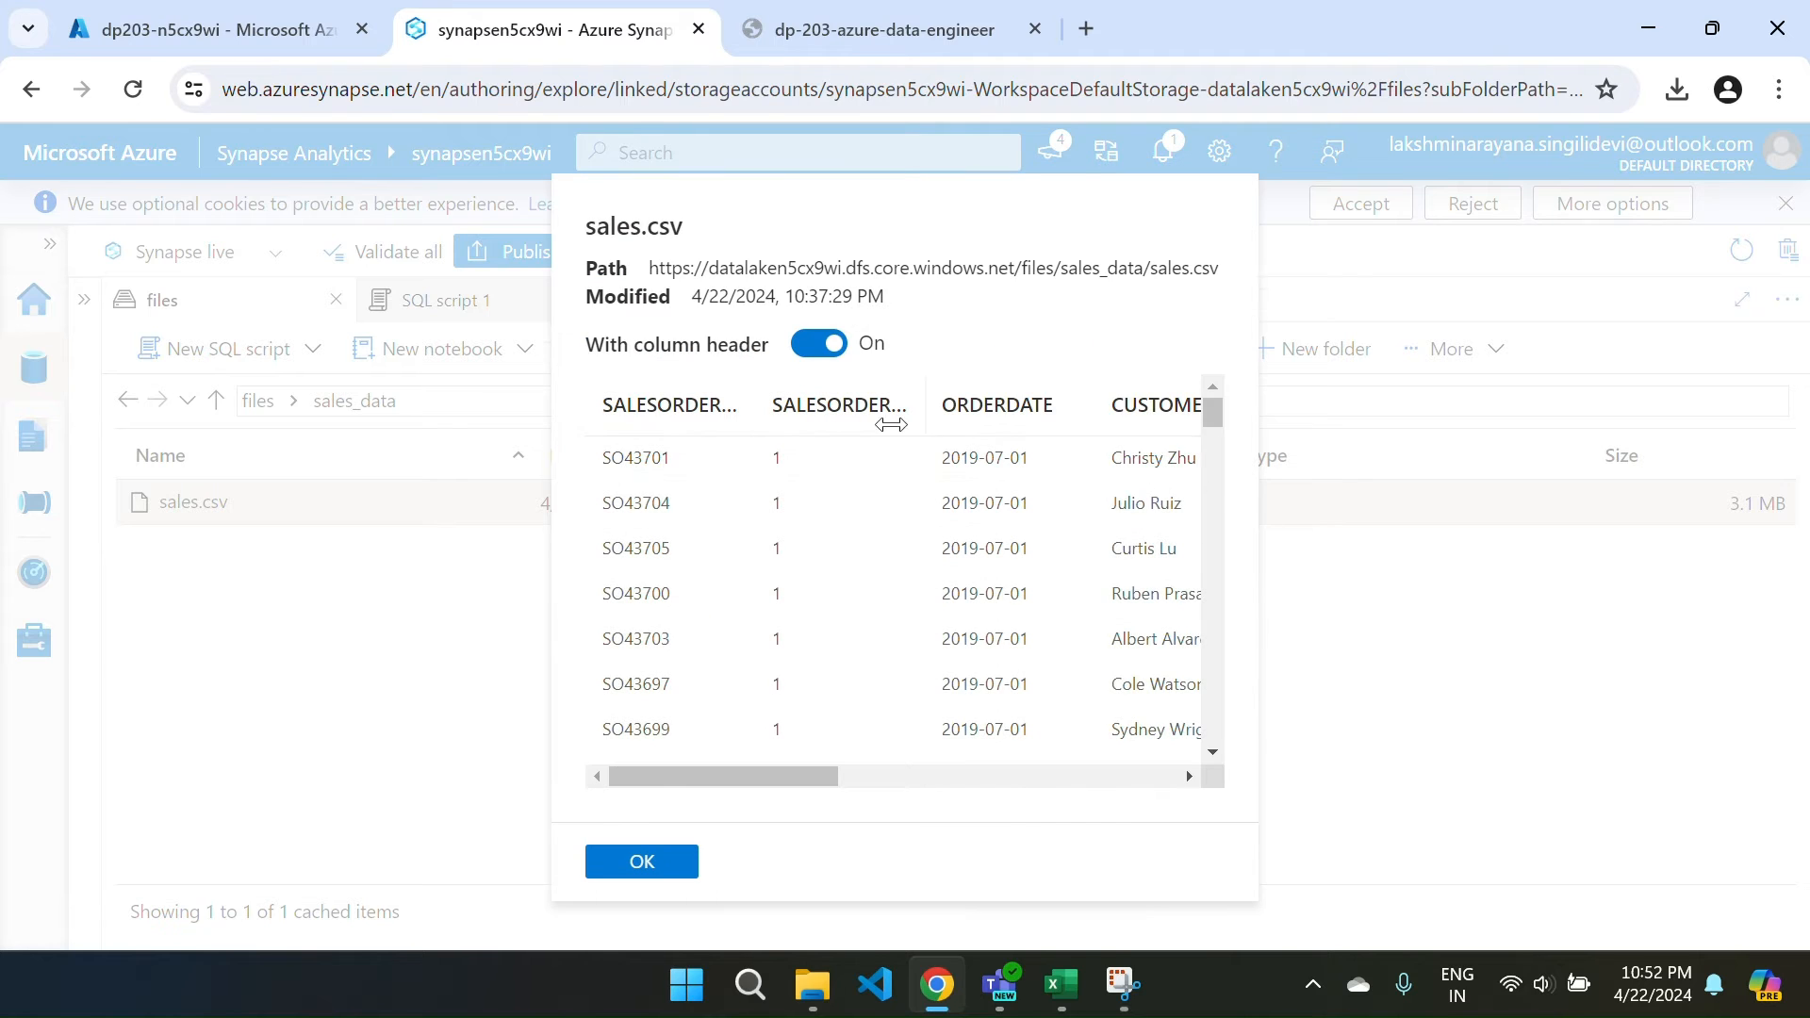
{"action": "left_click", "coordinate": [635, 861]}
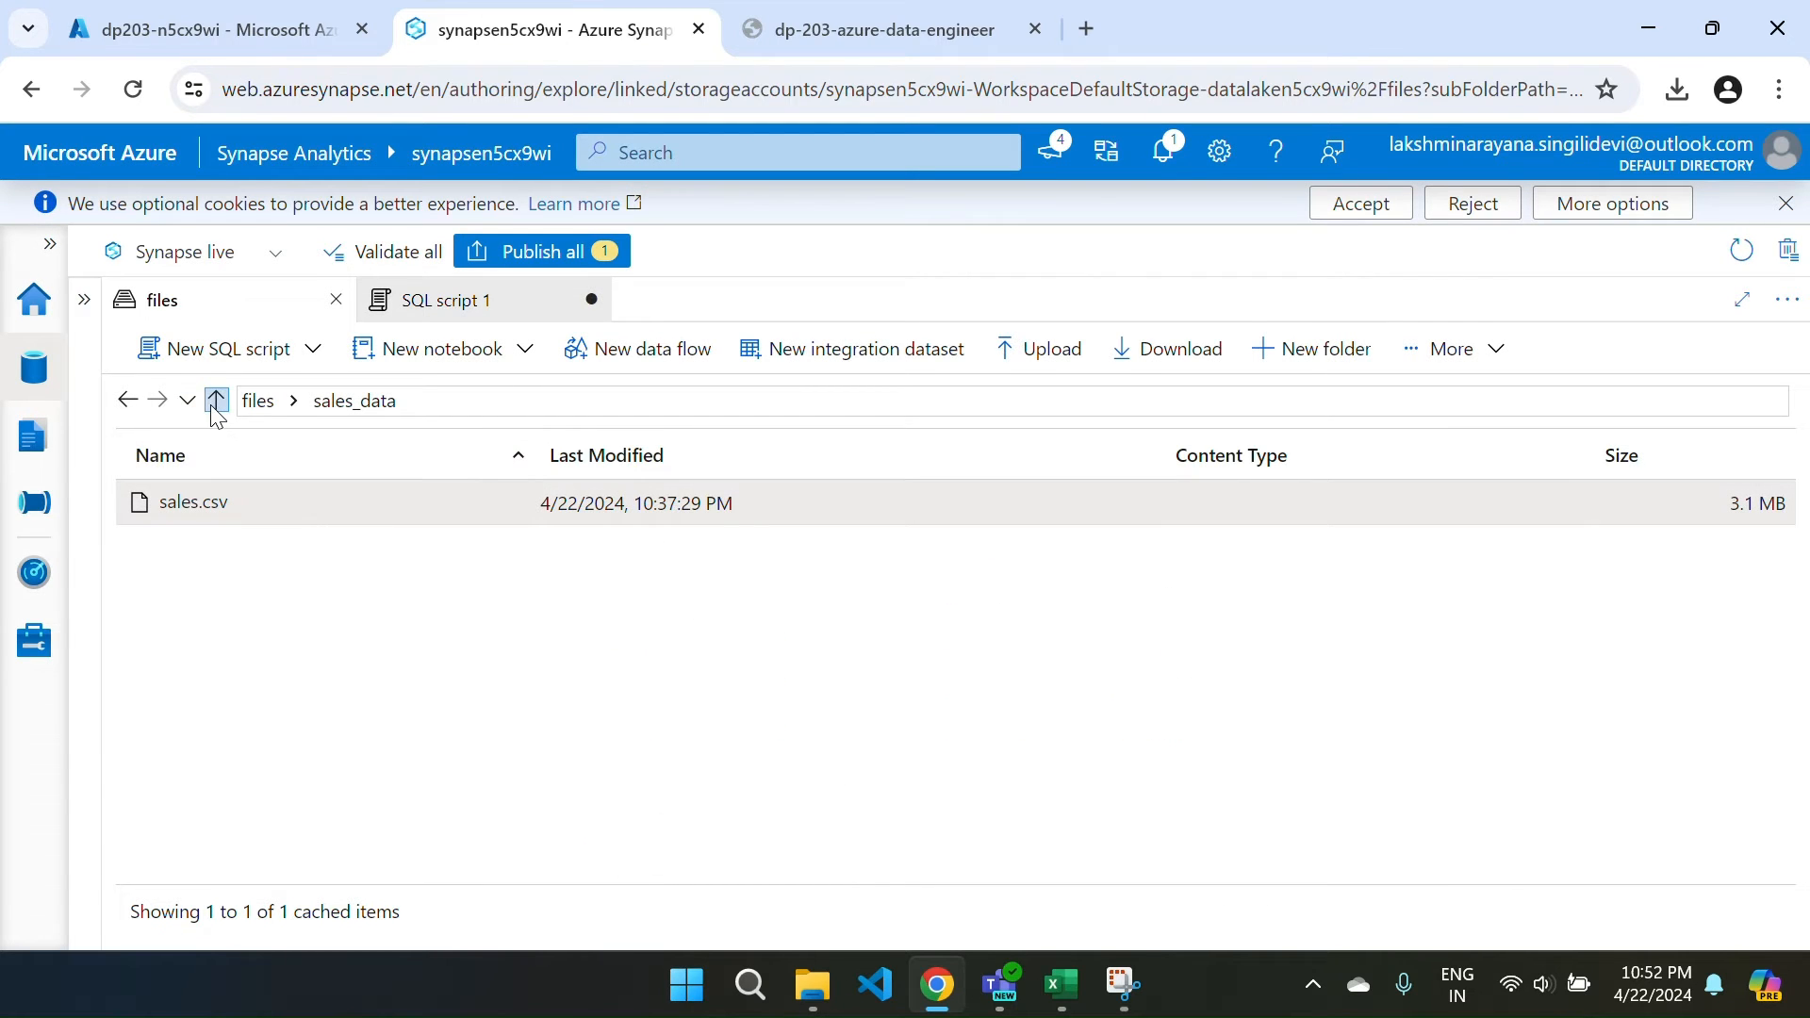
Return to the files root, show the linked storage tree, and reopen SQL script 1 results.
{"action": "left_click", "coordinate": [252, 404]}
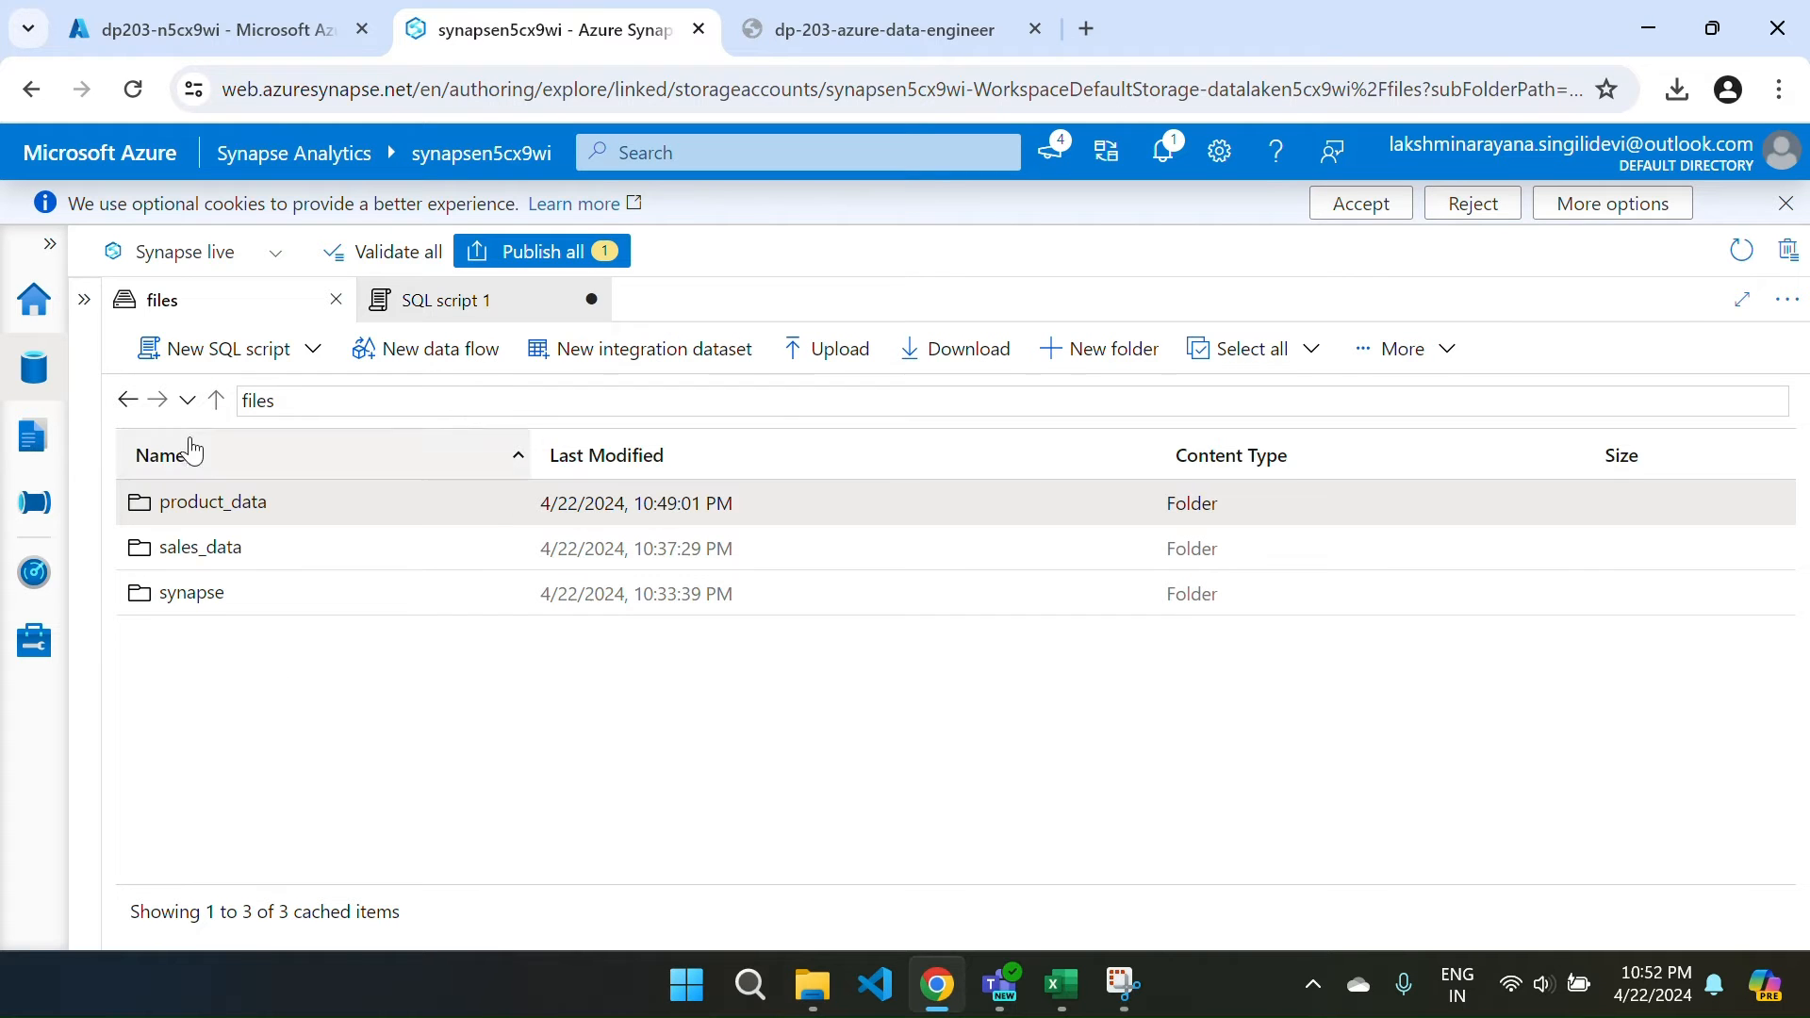
{"action": "left_click", "coordinate": [84, 301]}
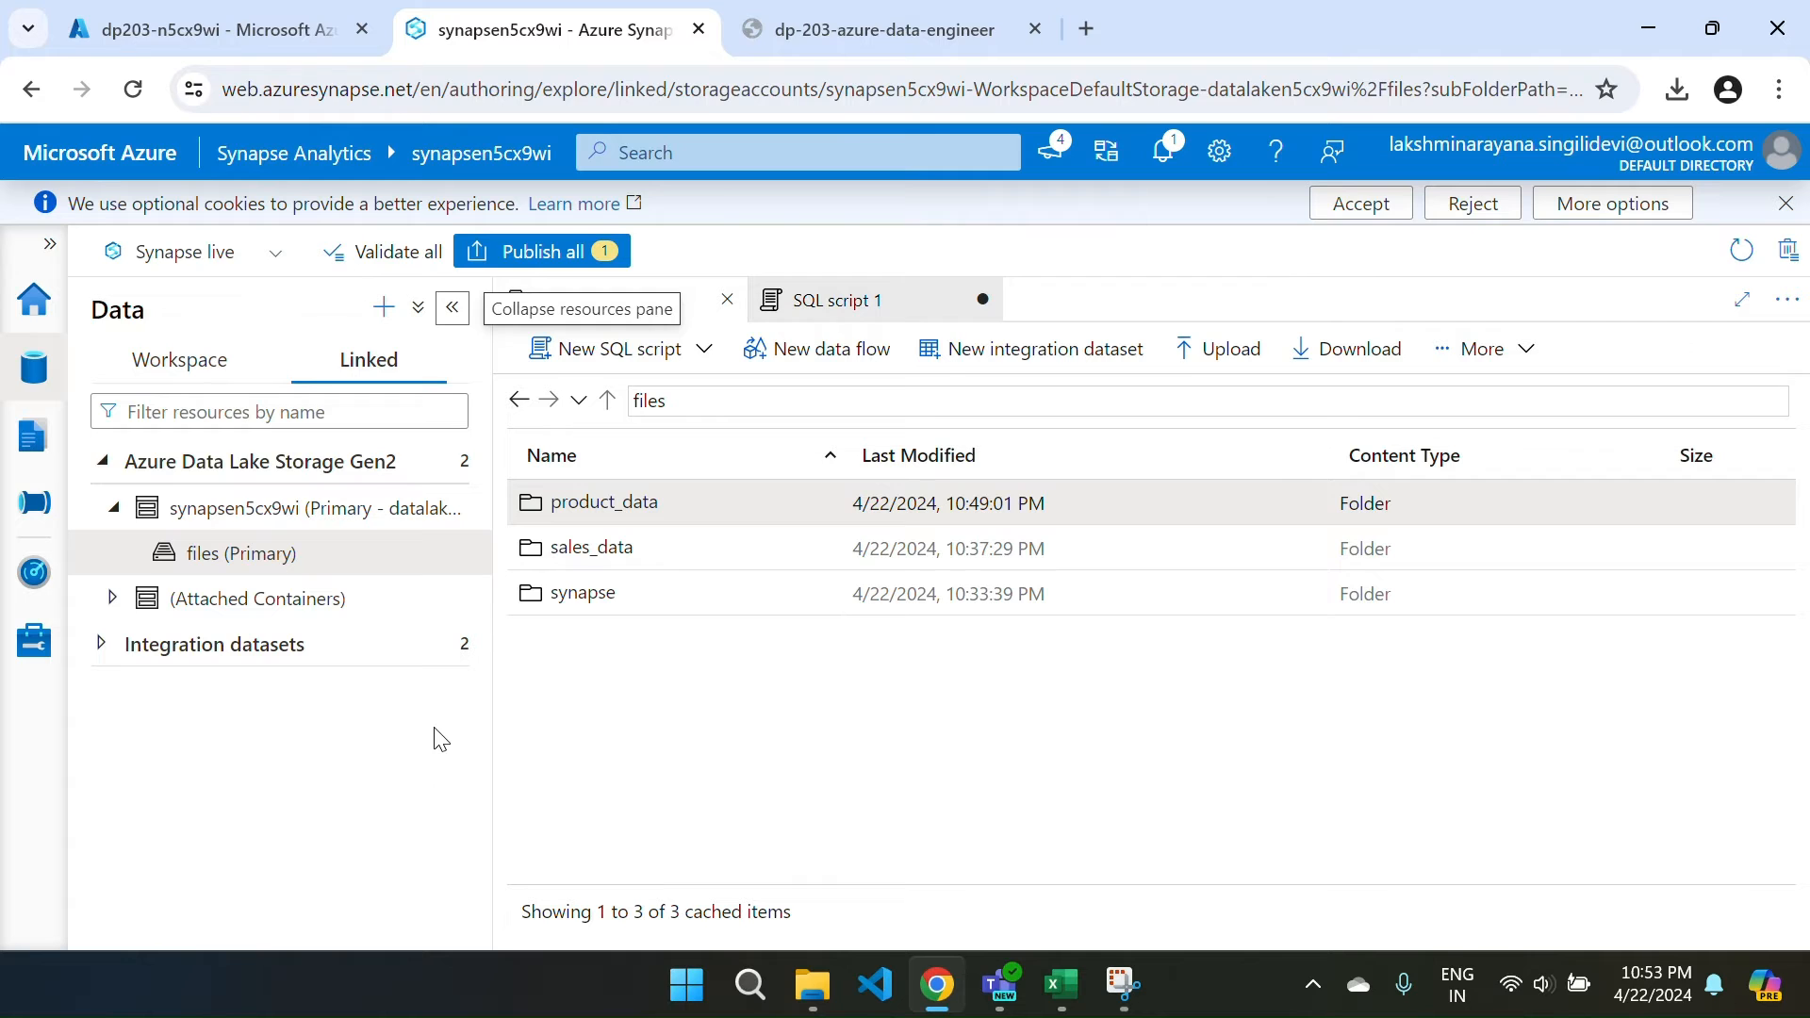
{"action": "left_click", "coordinate": [831, 300]}
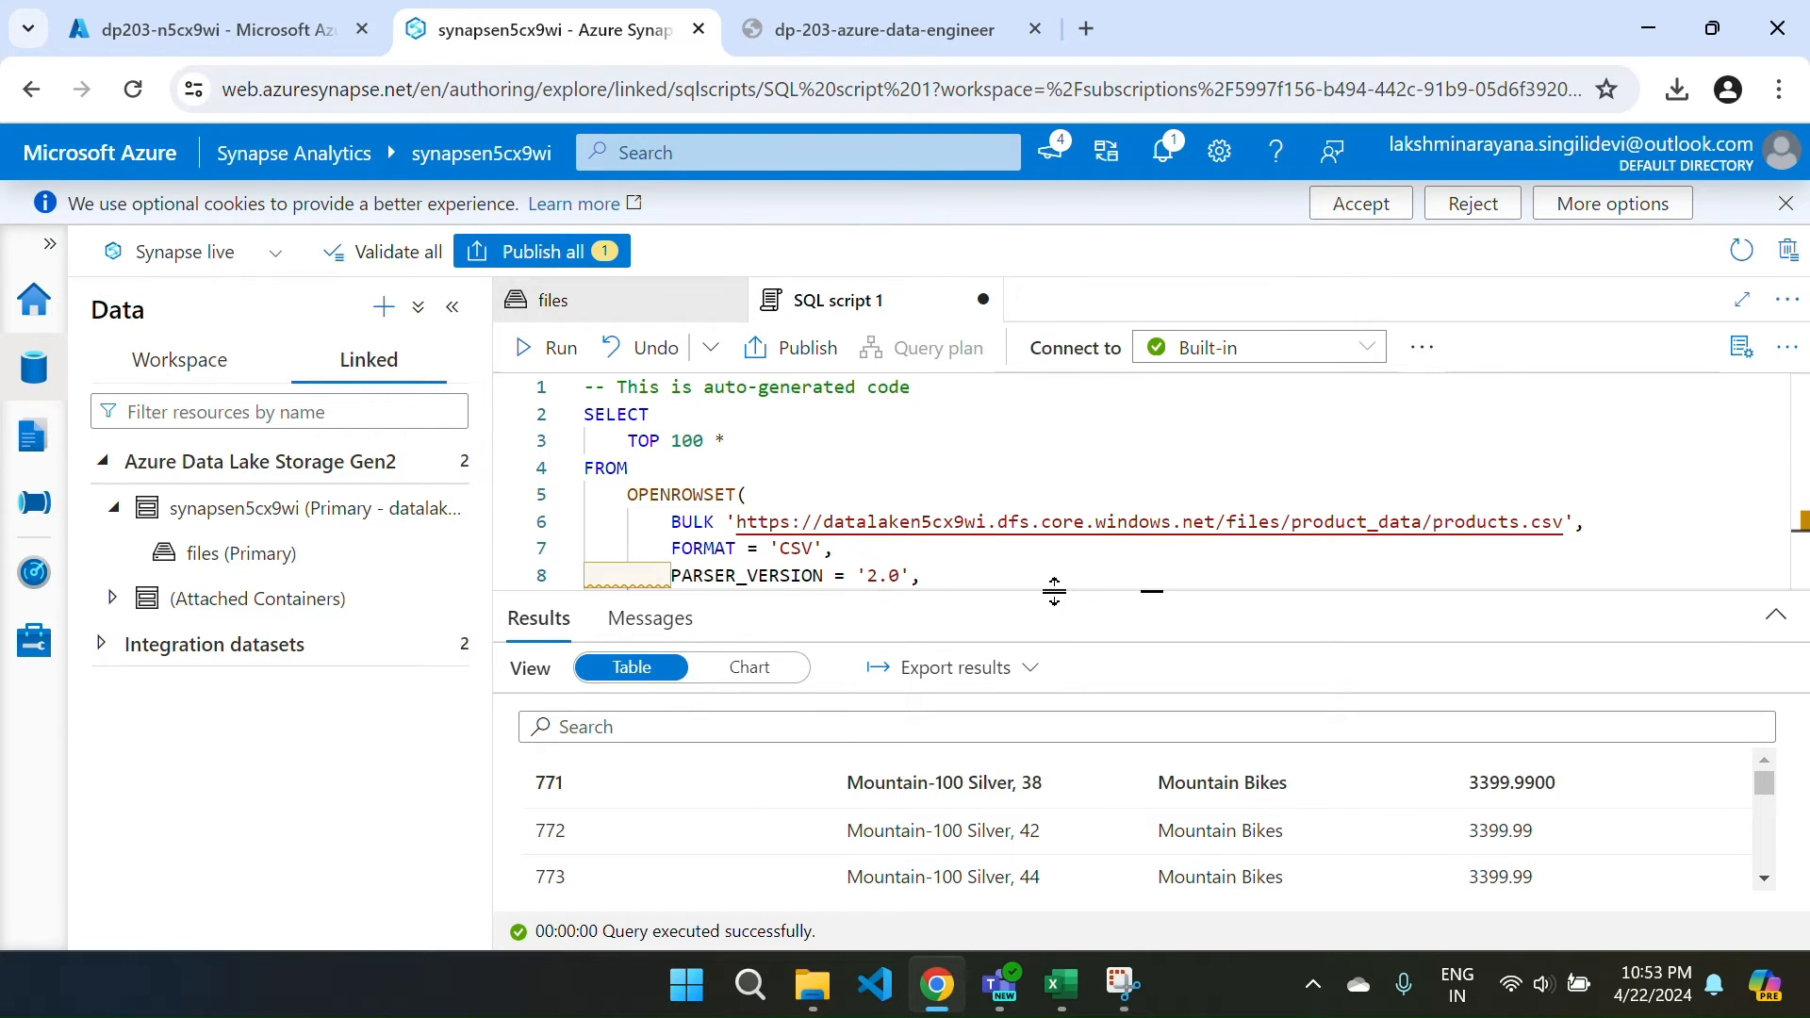
{"action": "left_click_drag", "start_coordinate": [1048, 591], "coordinate": [1046, 540]}
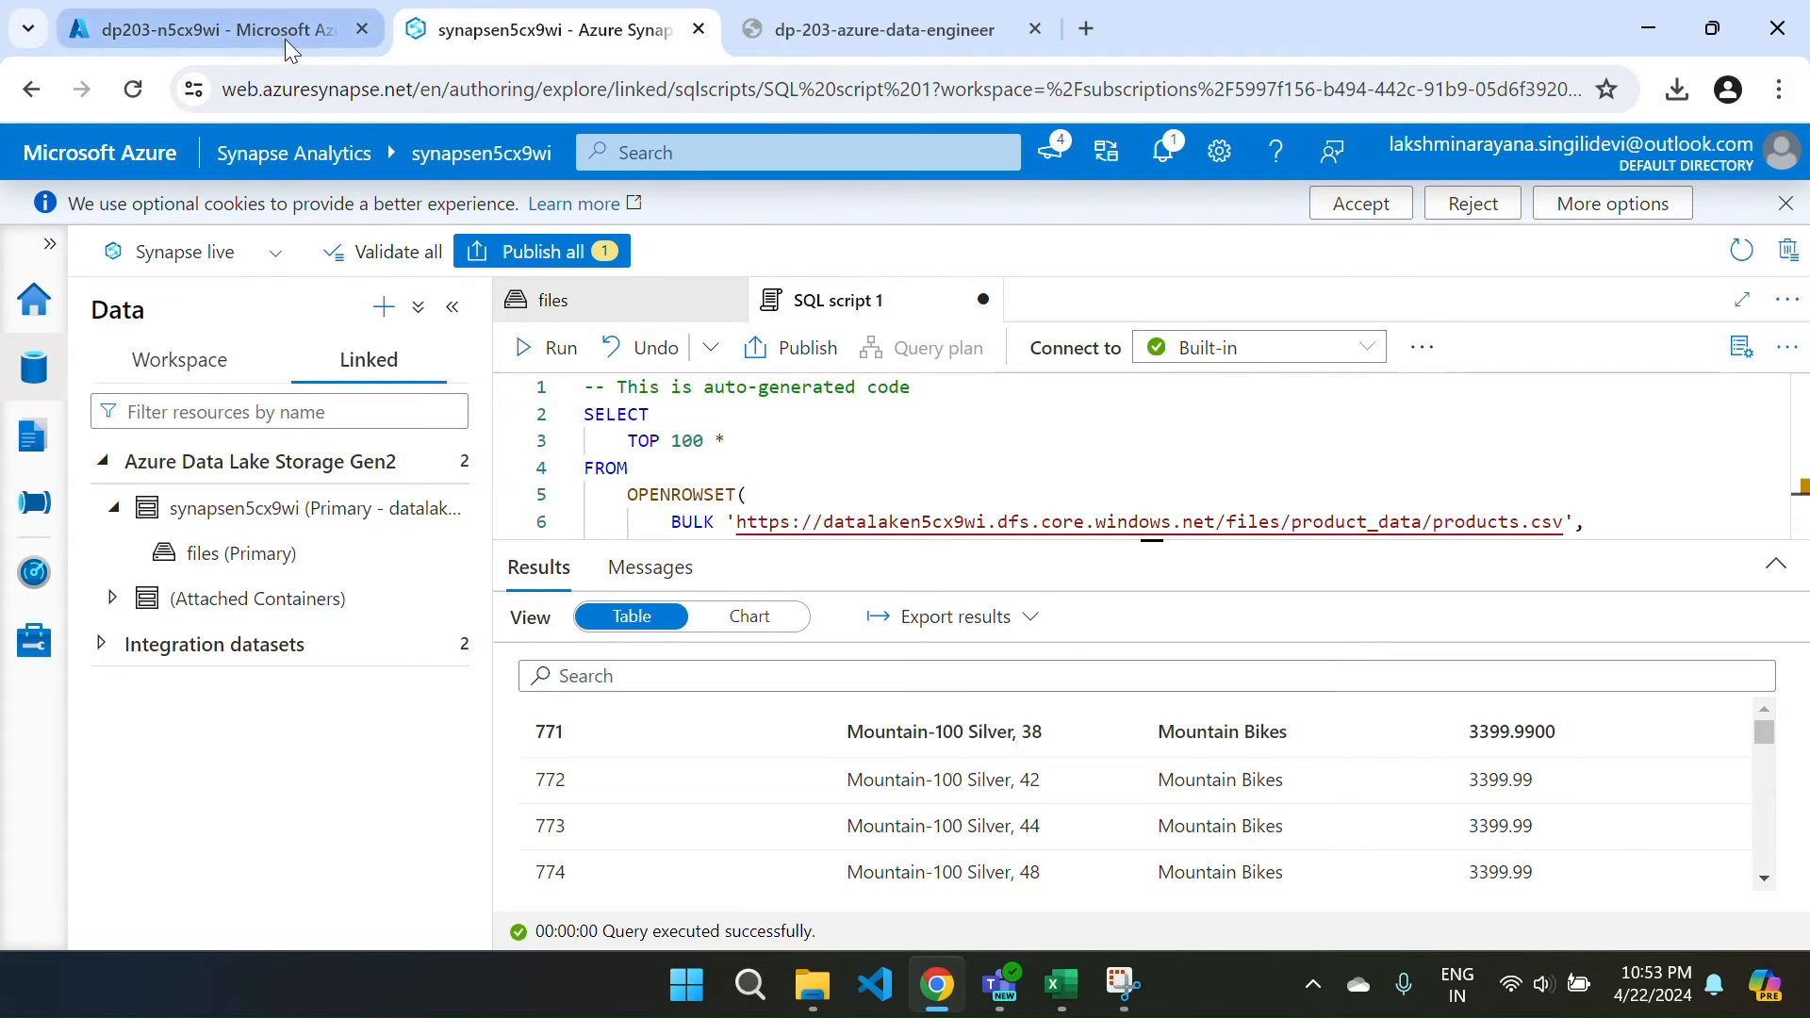
Copy the modified category-count query from lab step 6 and go back to Synapse Studio.
{"action": "key", "text": "ctrl+Tab"}
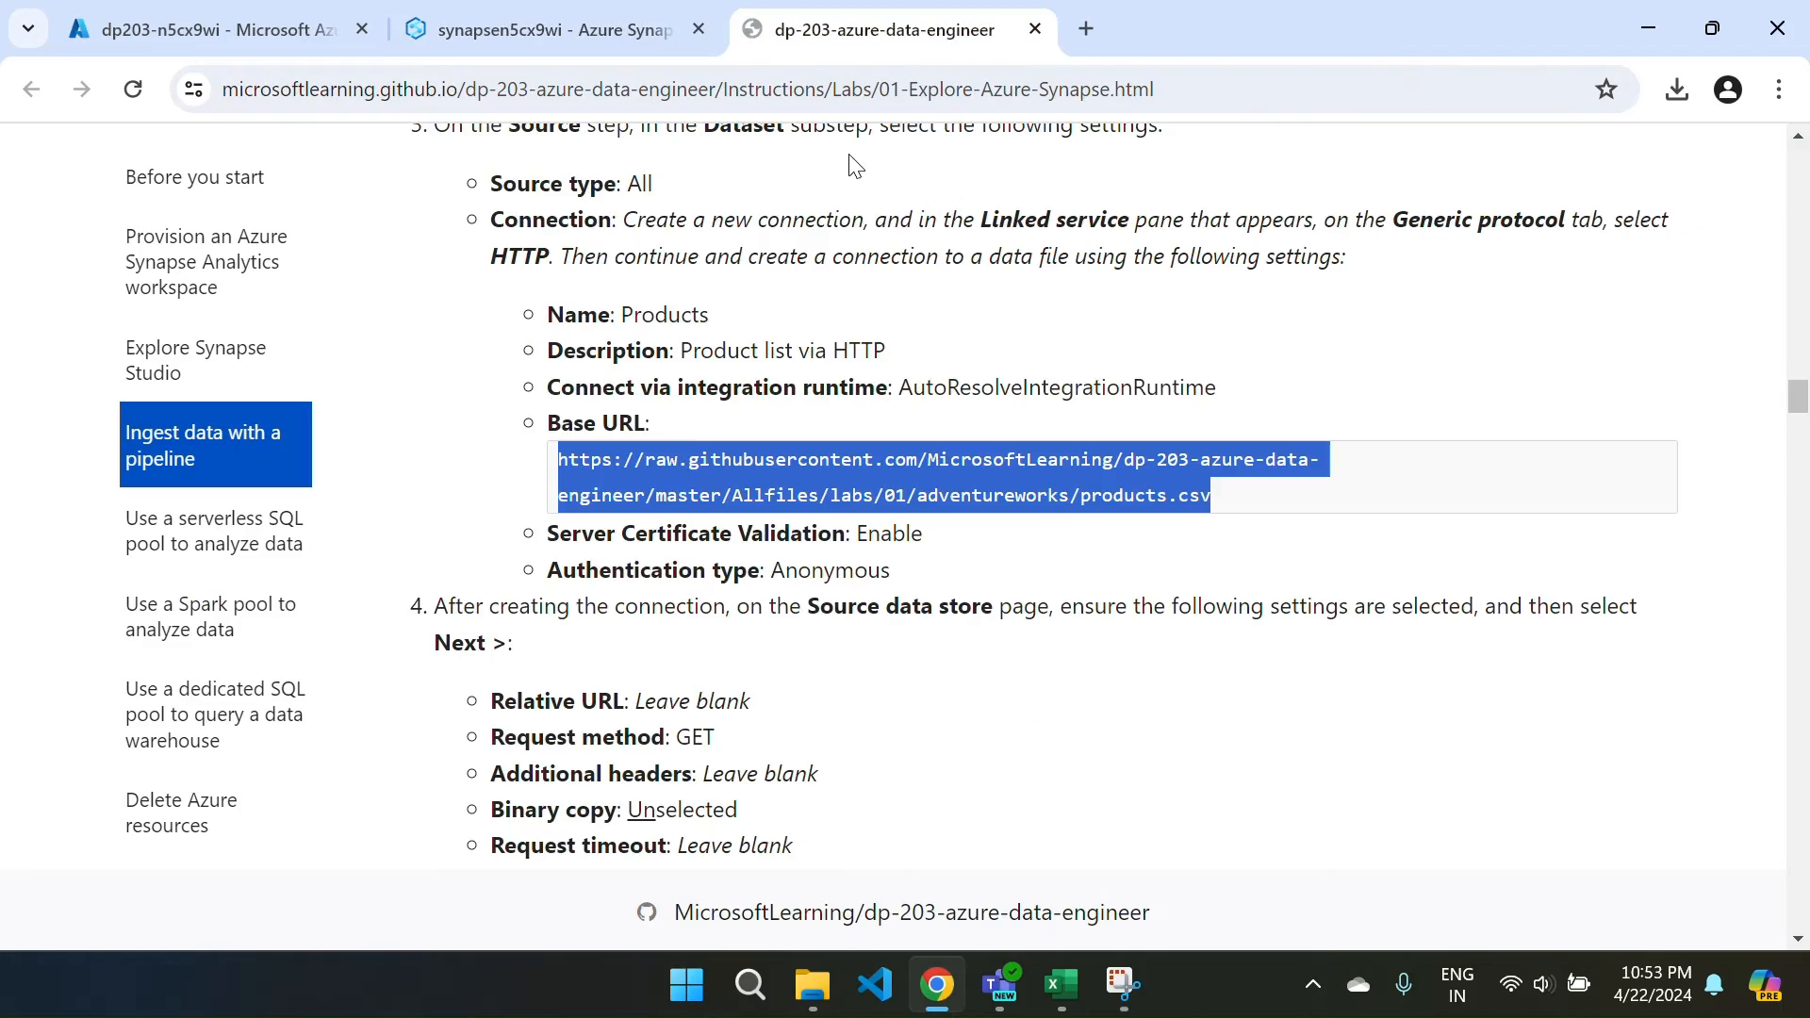
{"action": "scroll", "coordinate": [817, 348], "scroll_direction": "down", "scroll_amount": 15}
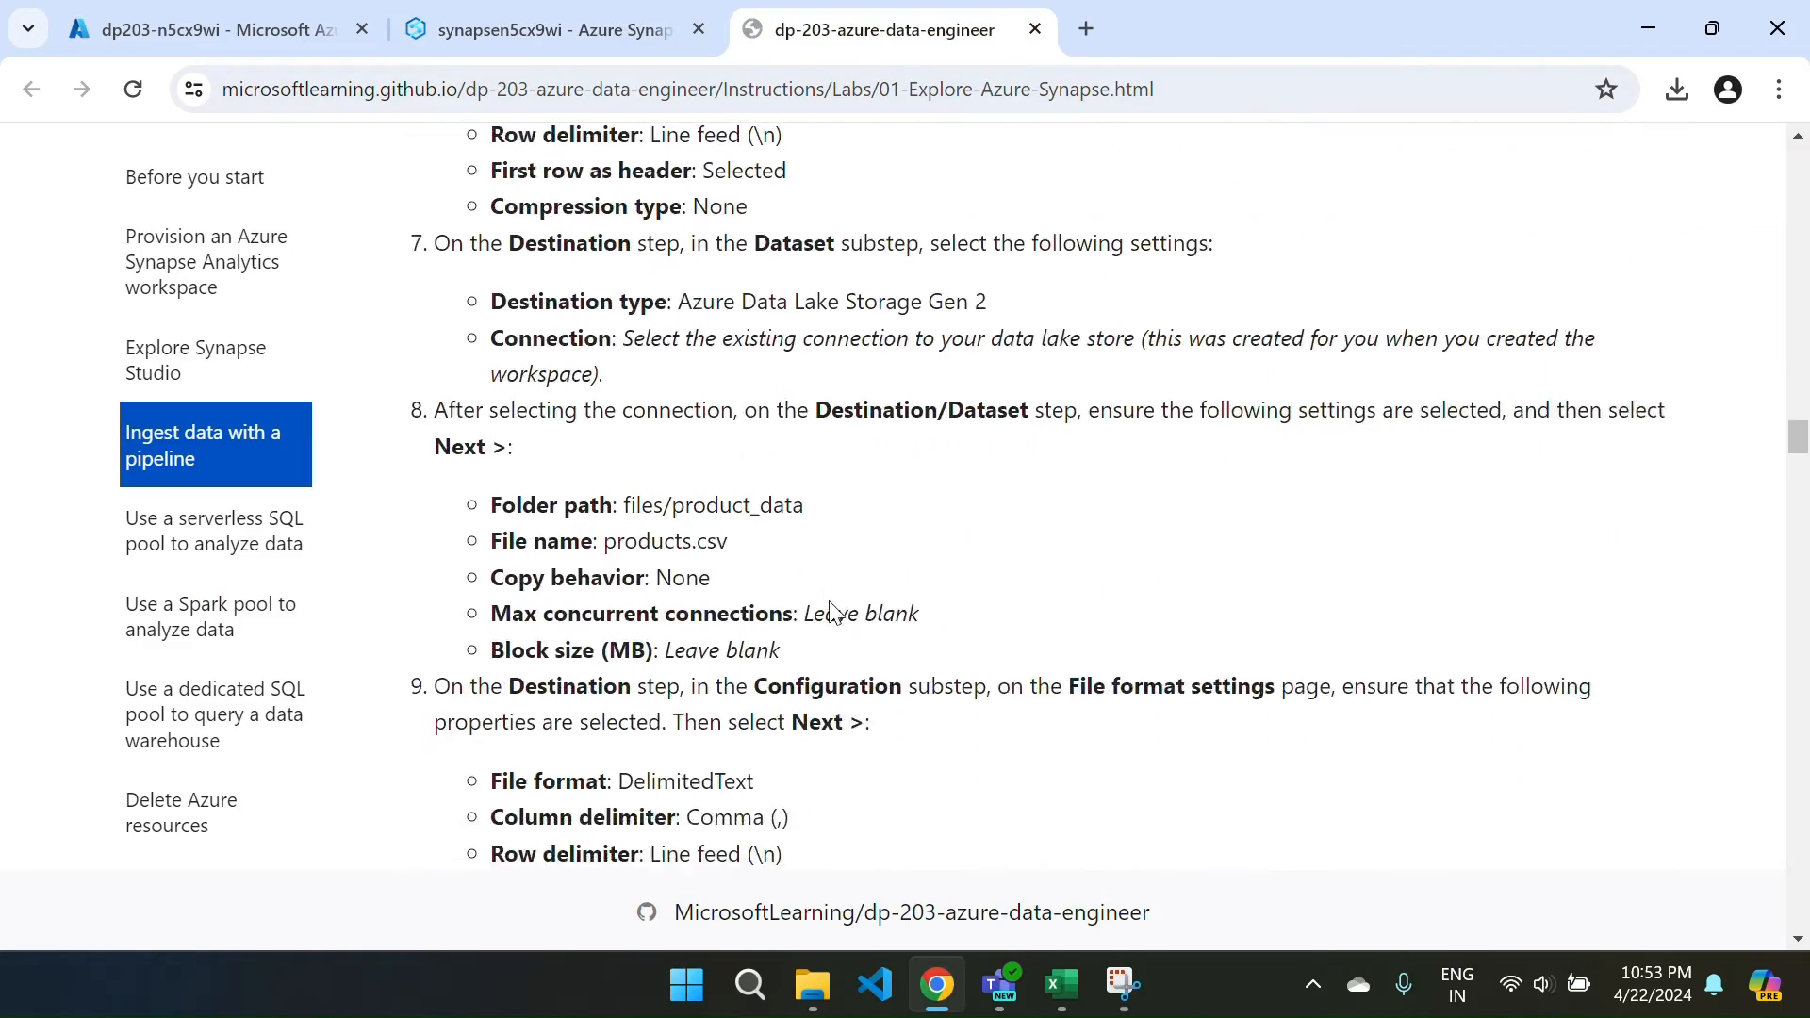
{"action": "scroll", "coordinate": [832, 601], "scroll_direction": "down", "scroll_amount": 20}
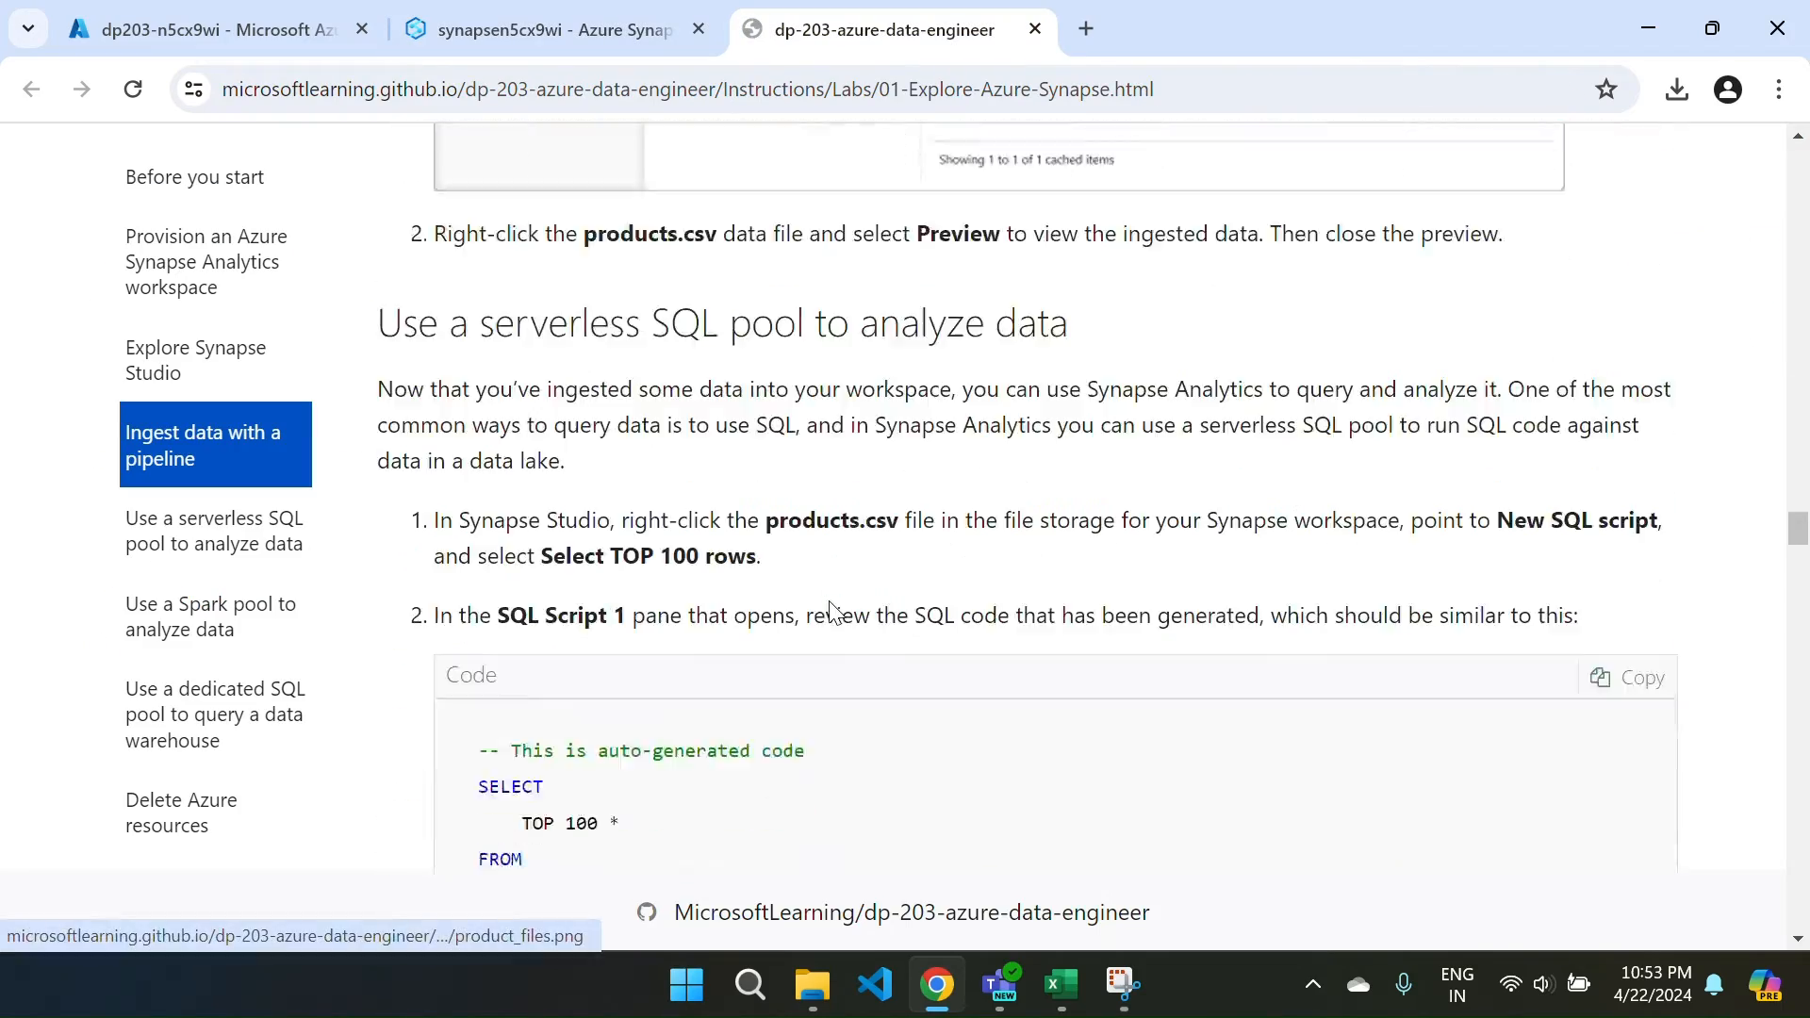
{"action": "scroll", "coordinate": [832, 611], "scroll_direction": "down", "scroll_amount": 11}
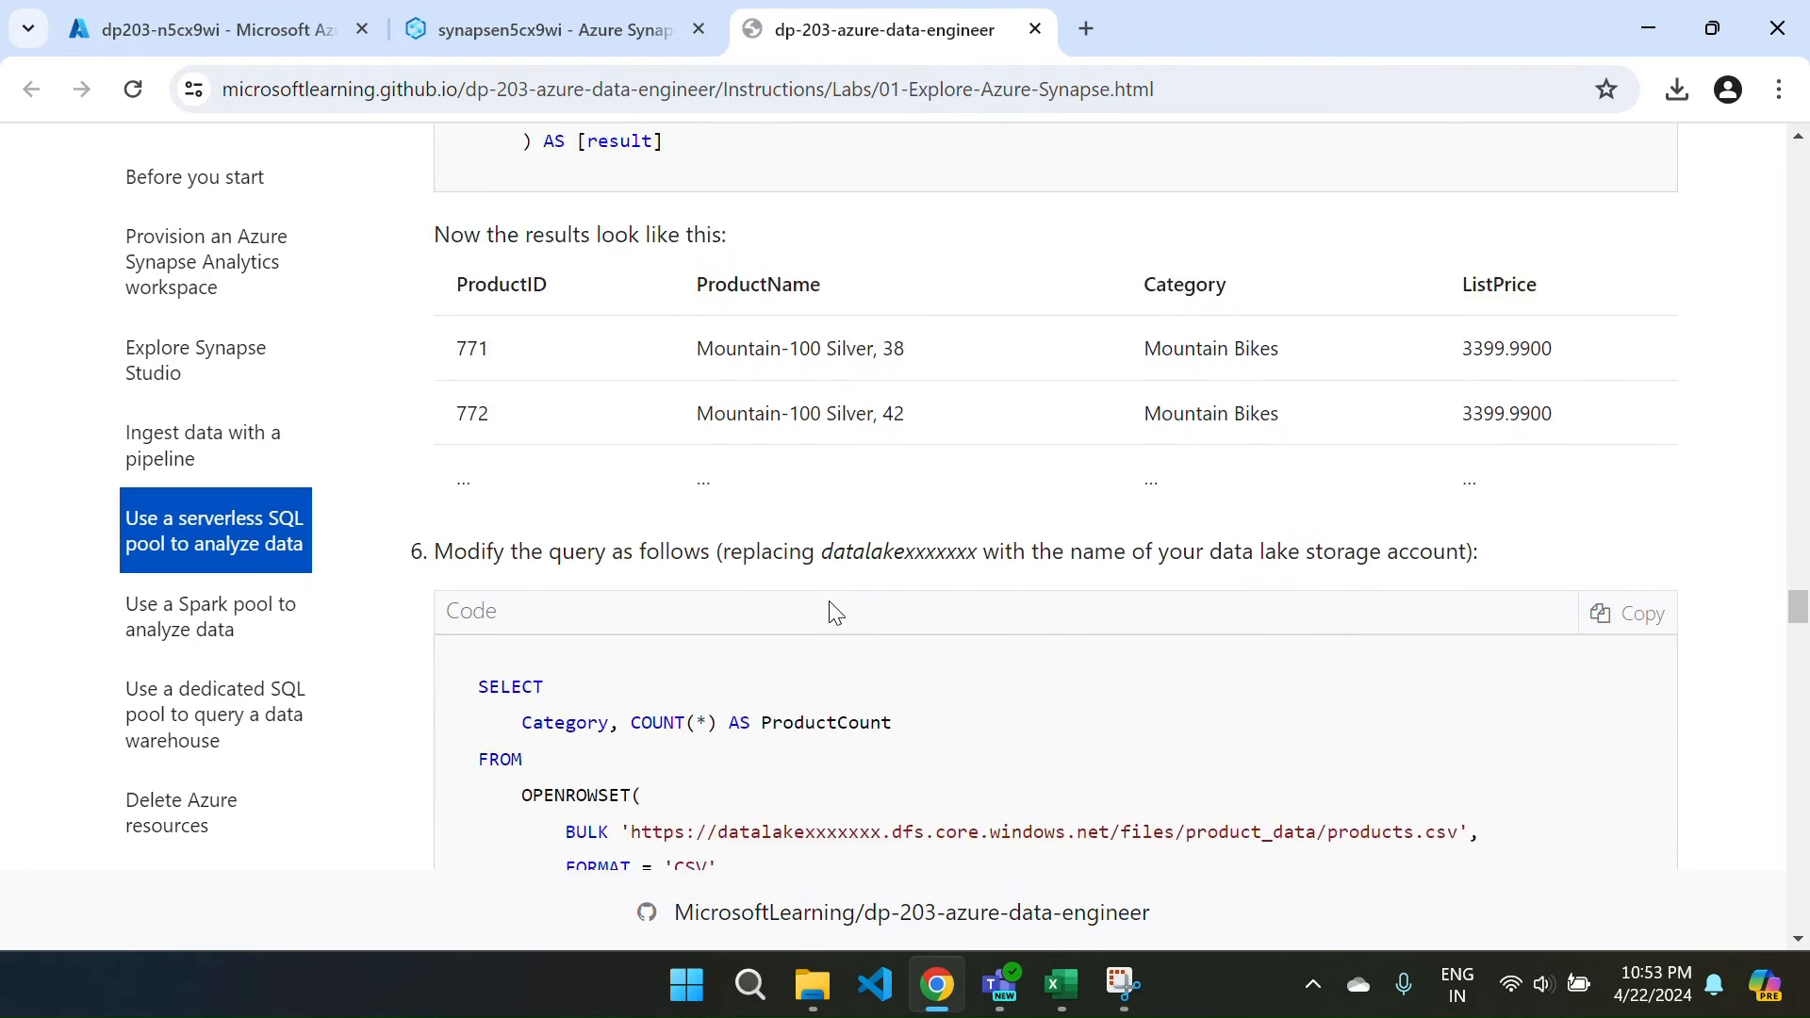
{"action": "left_click", "coordinate": [1617, 251]}
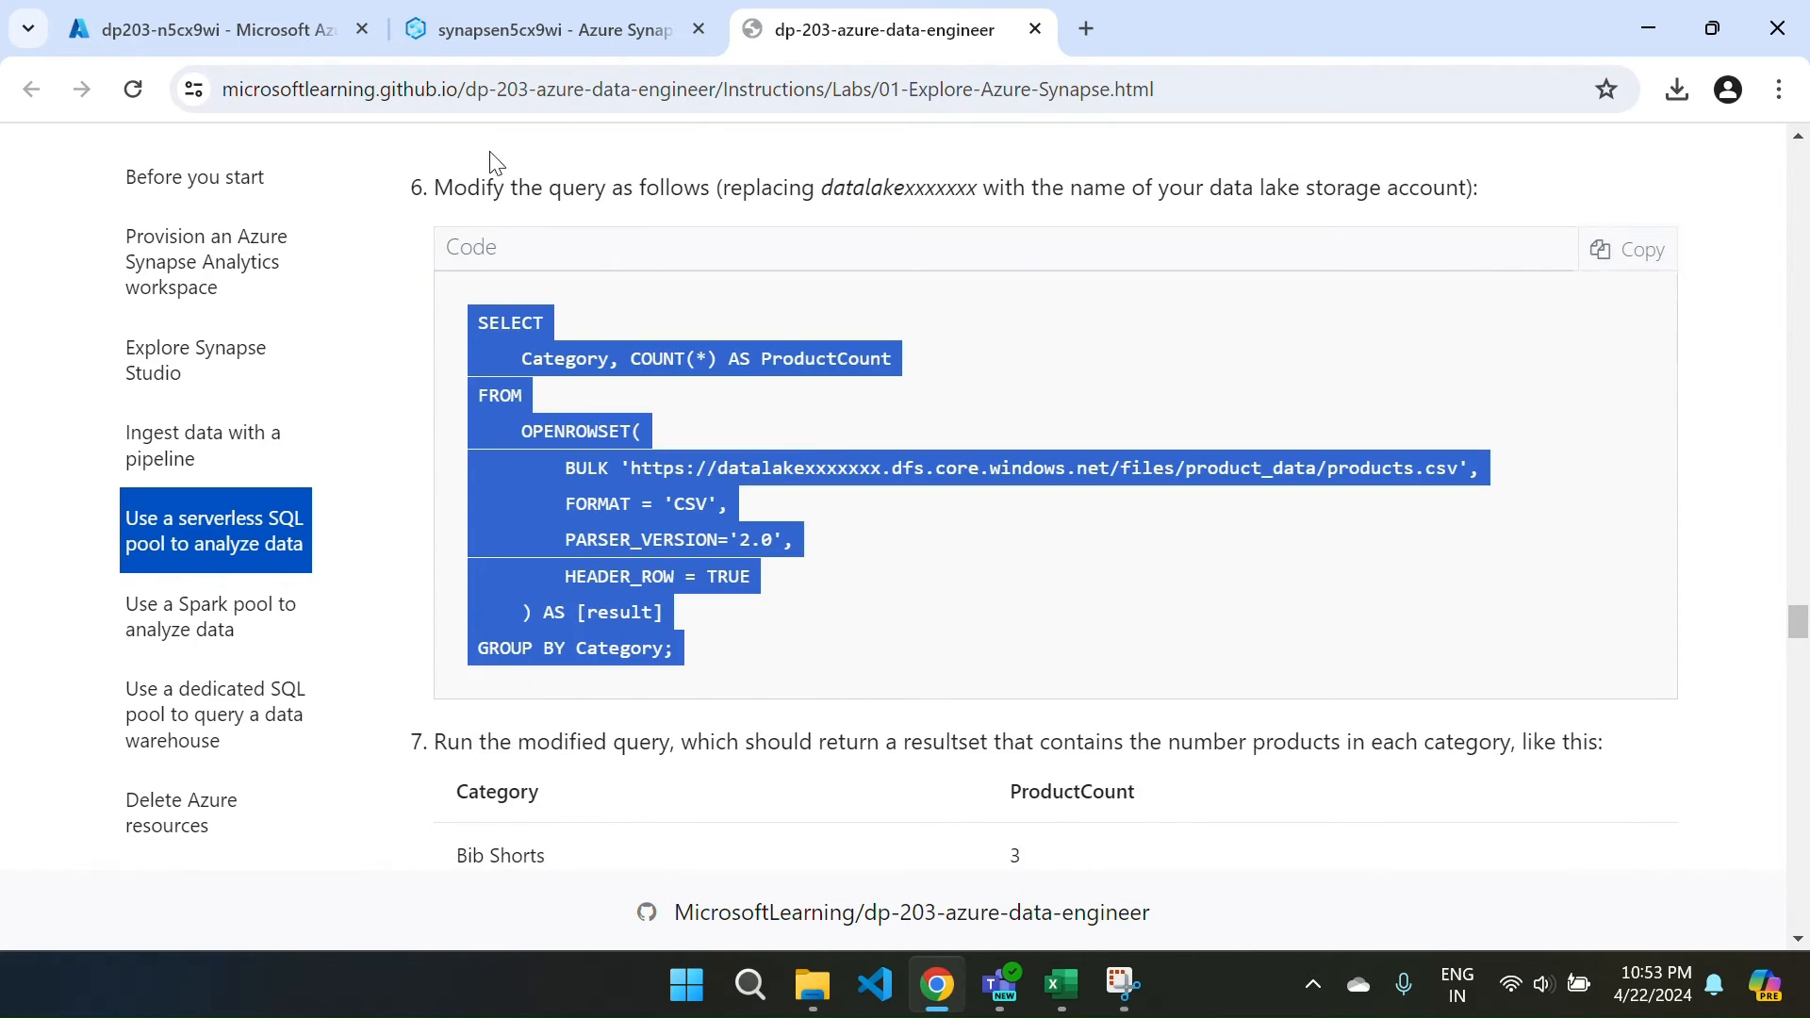
{"action": "left_click", "coordinate": [449, 22]}
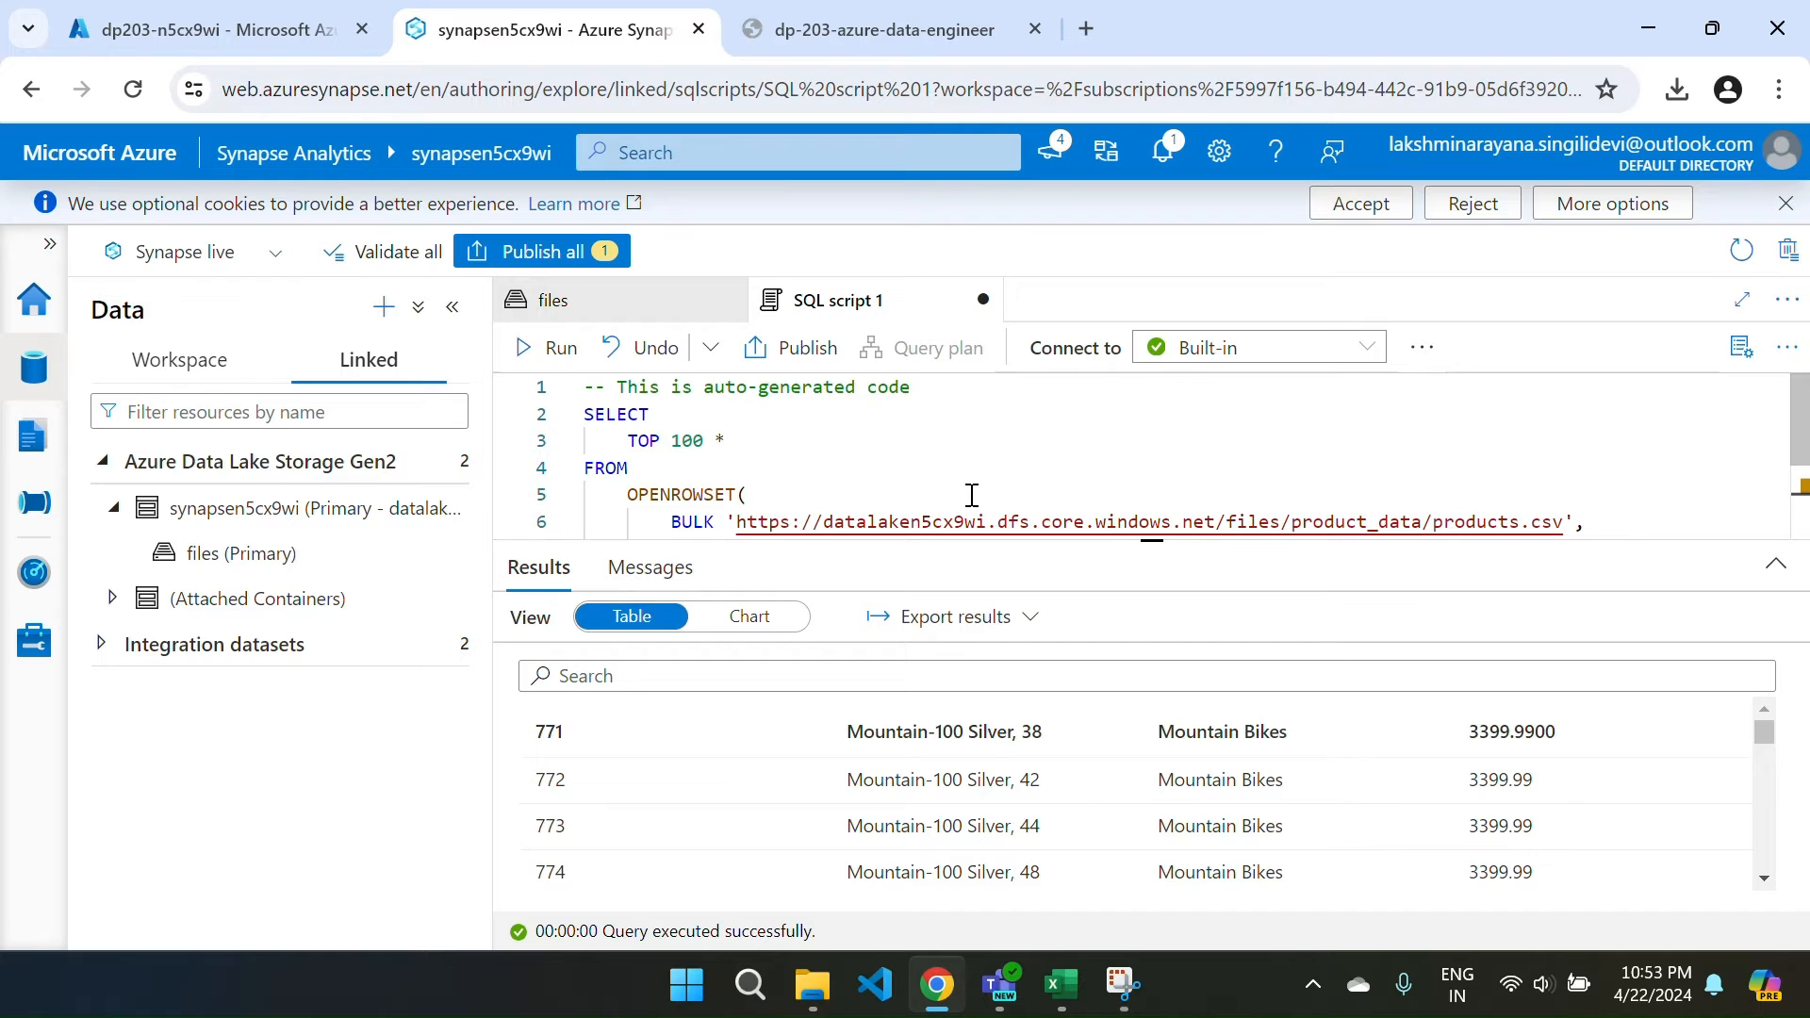
Close SQL script 1, discarding its unsaved changes.
{"action": "left_click", "coordinate": [1766, 566]}
{"action": "left_click", "coordinate": [983, 301]}
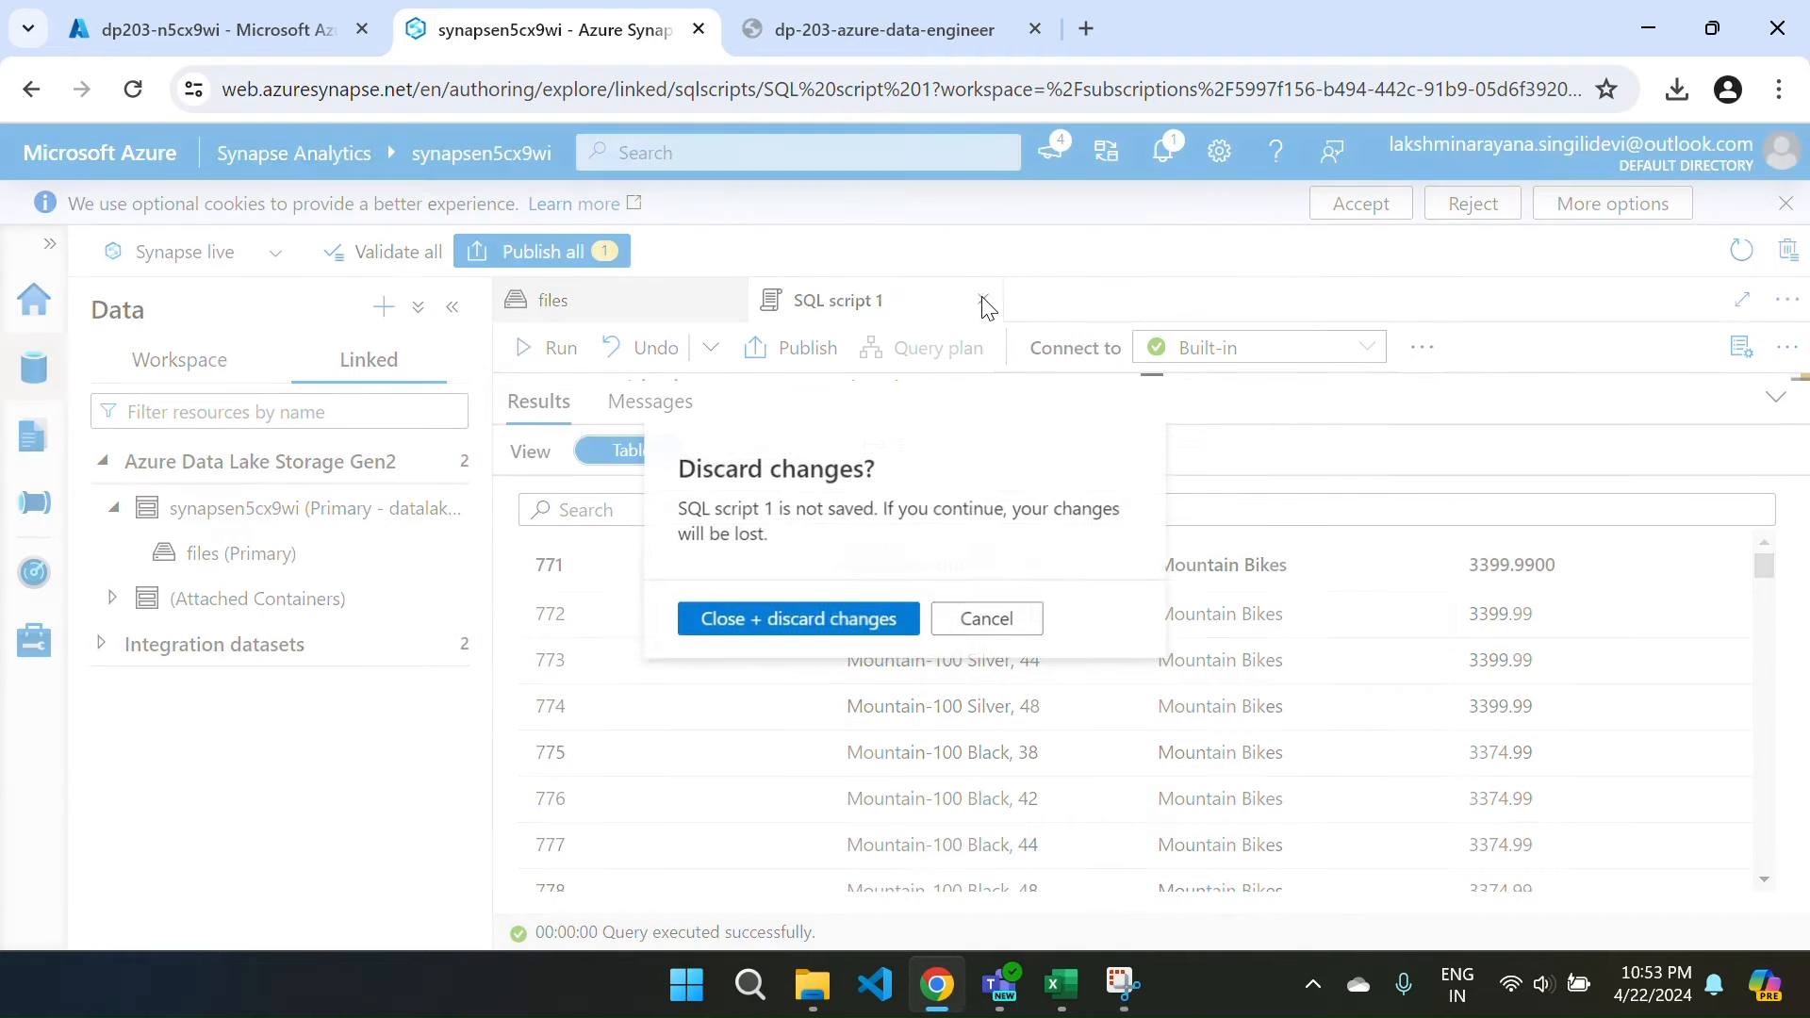
{"action": "left_click", "coordinate": [765, 624]}
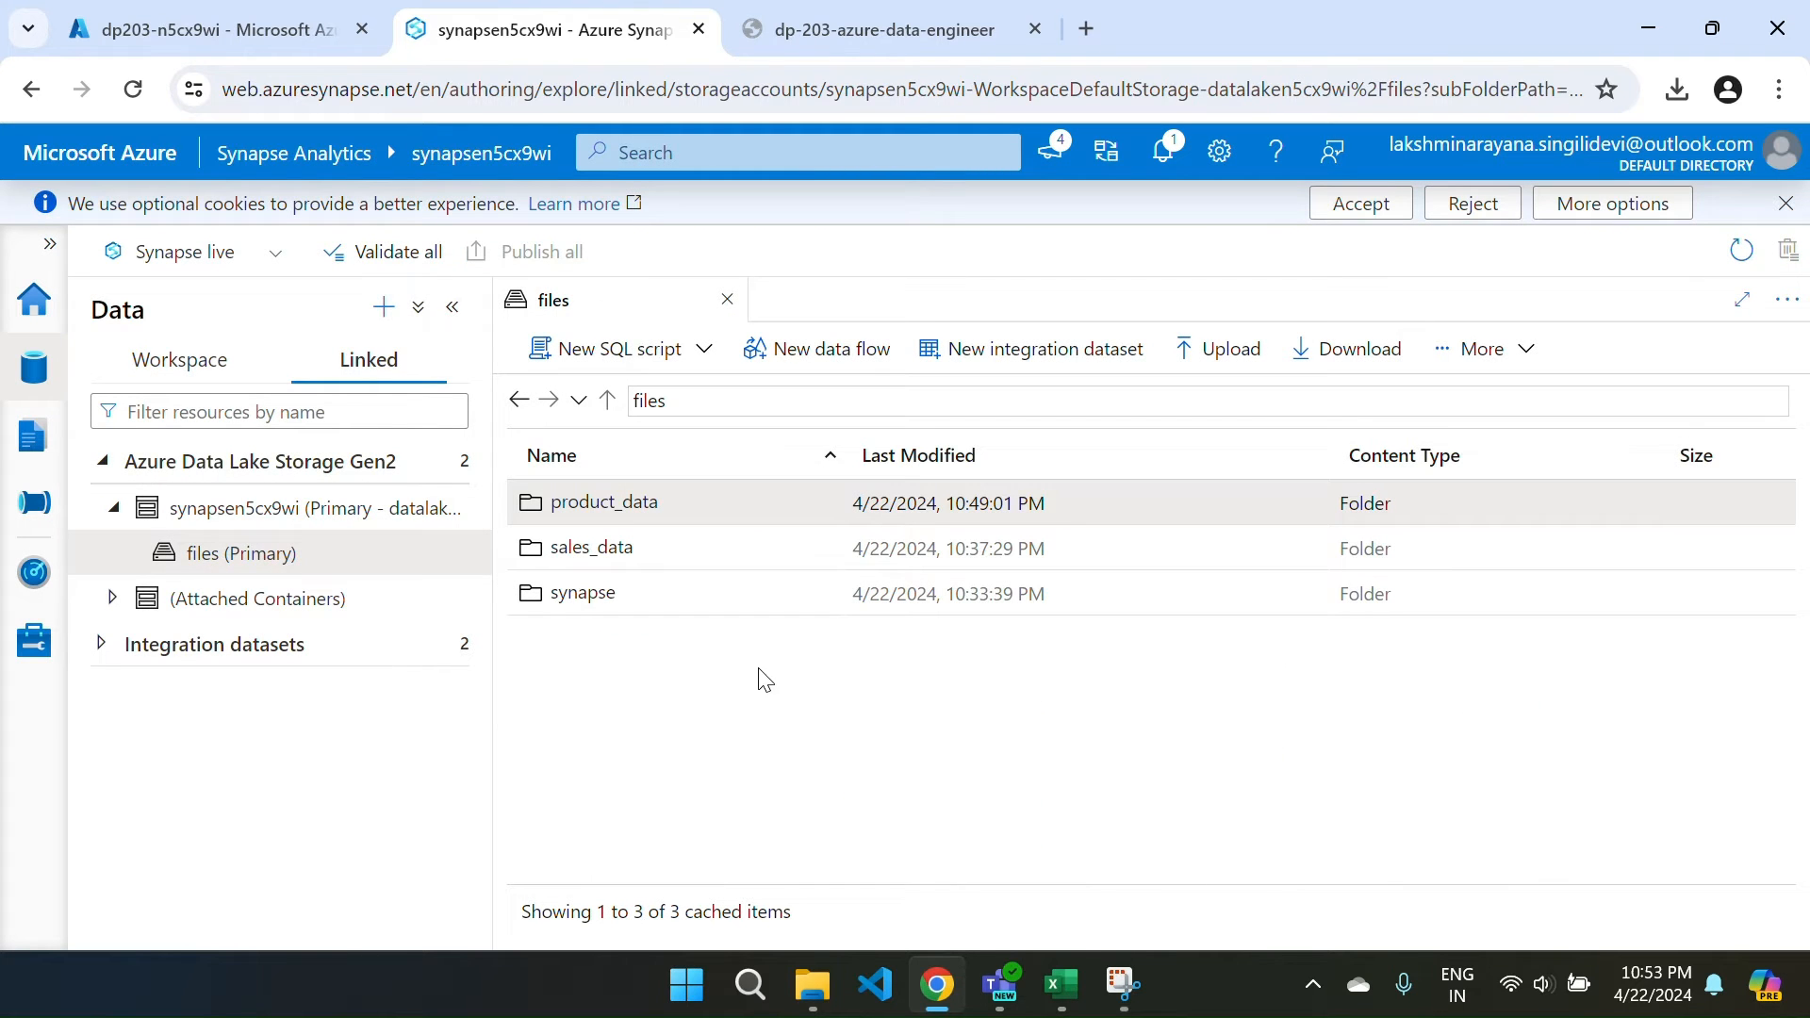
Delete the product_data folder from the files container and go to Home.
{"action": "right_click", "coordinate": [580, 512]}
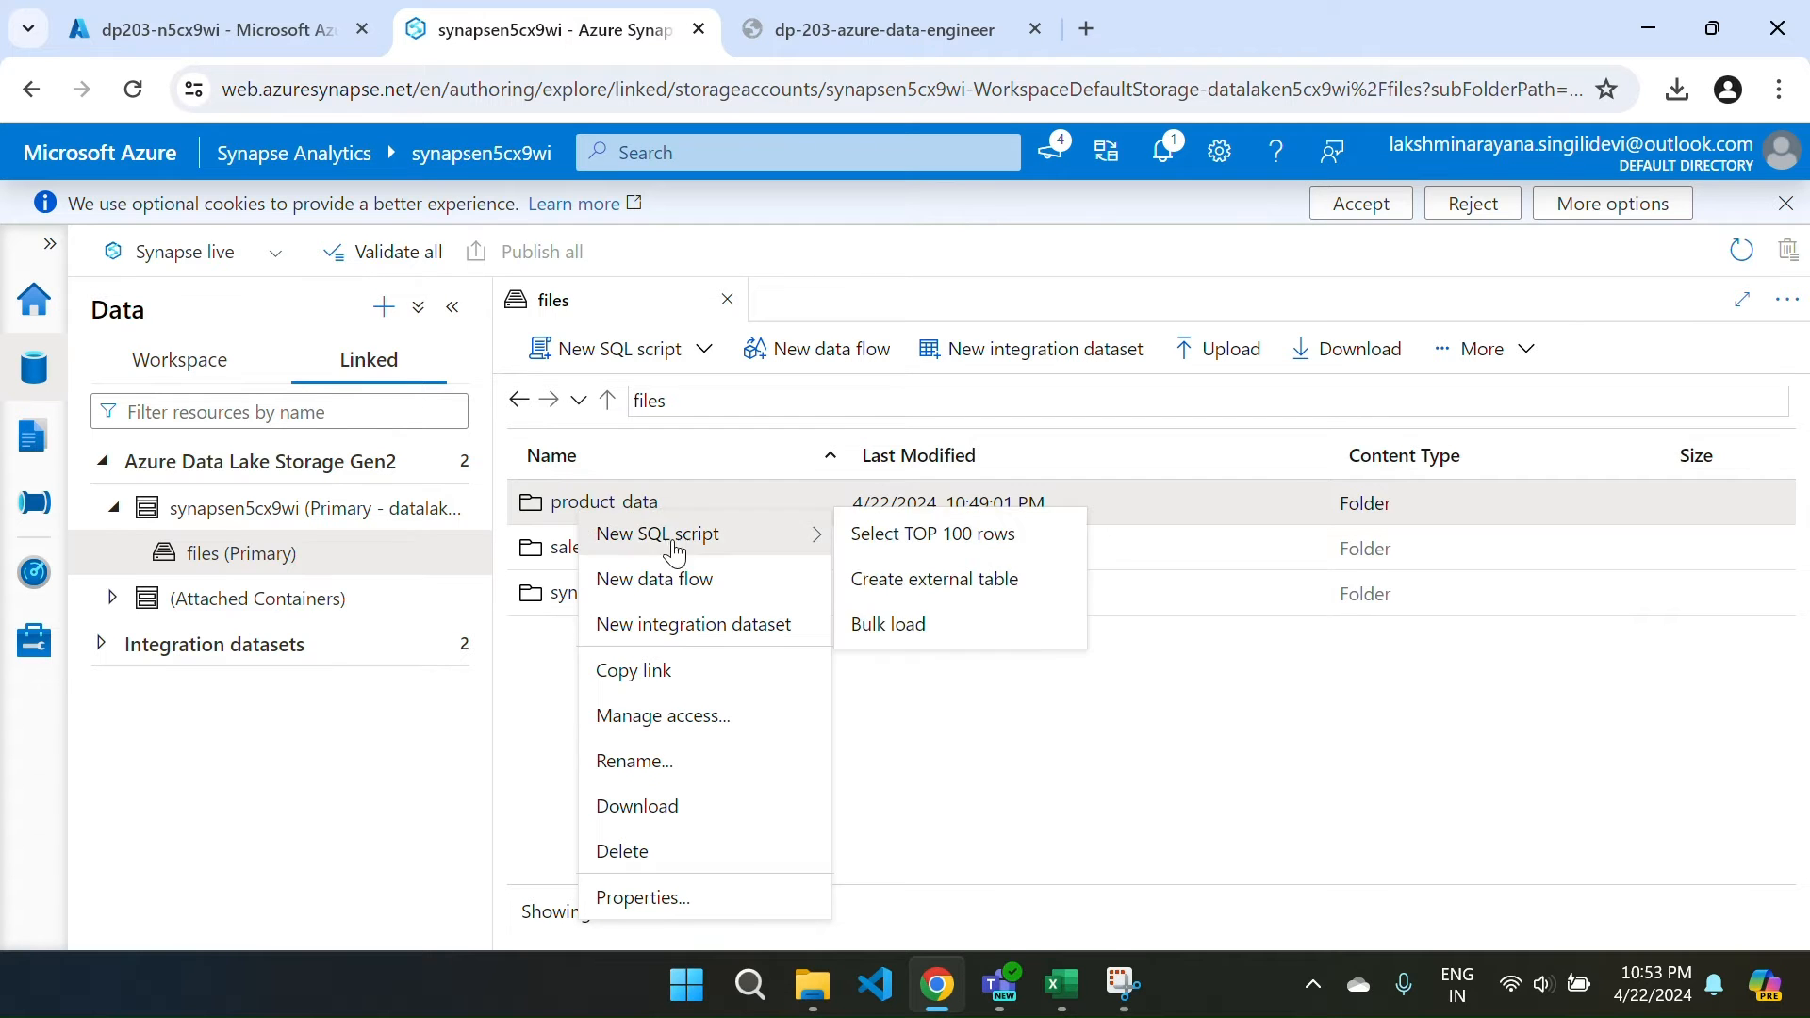
{"action": "left_click", "coordinate": [720, 850]}
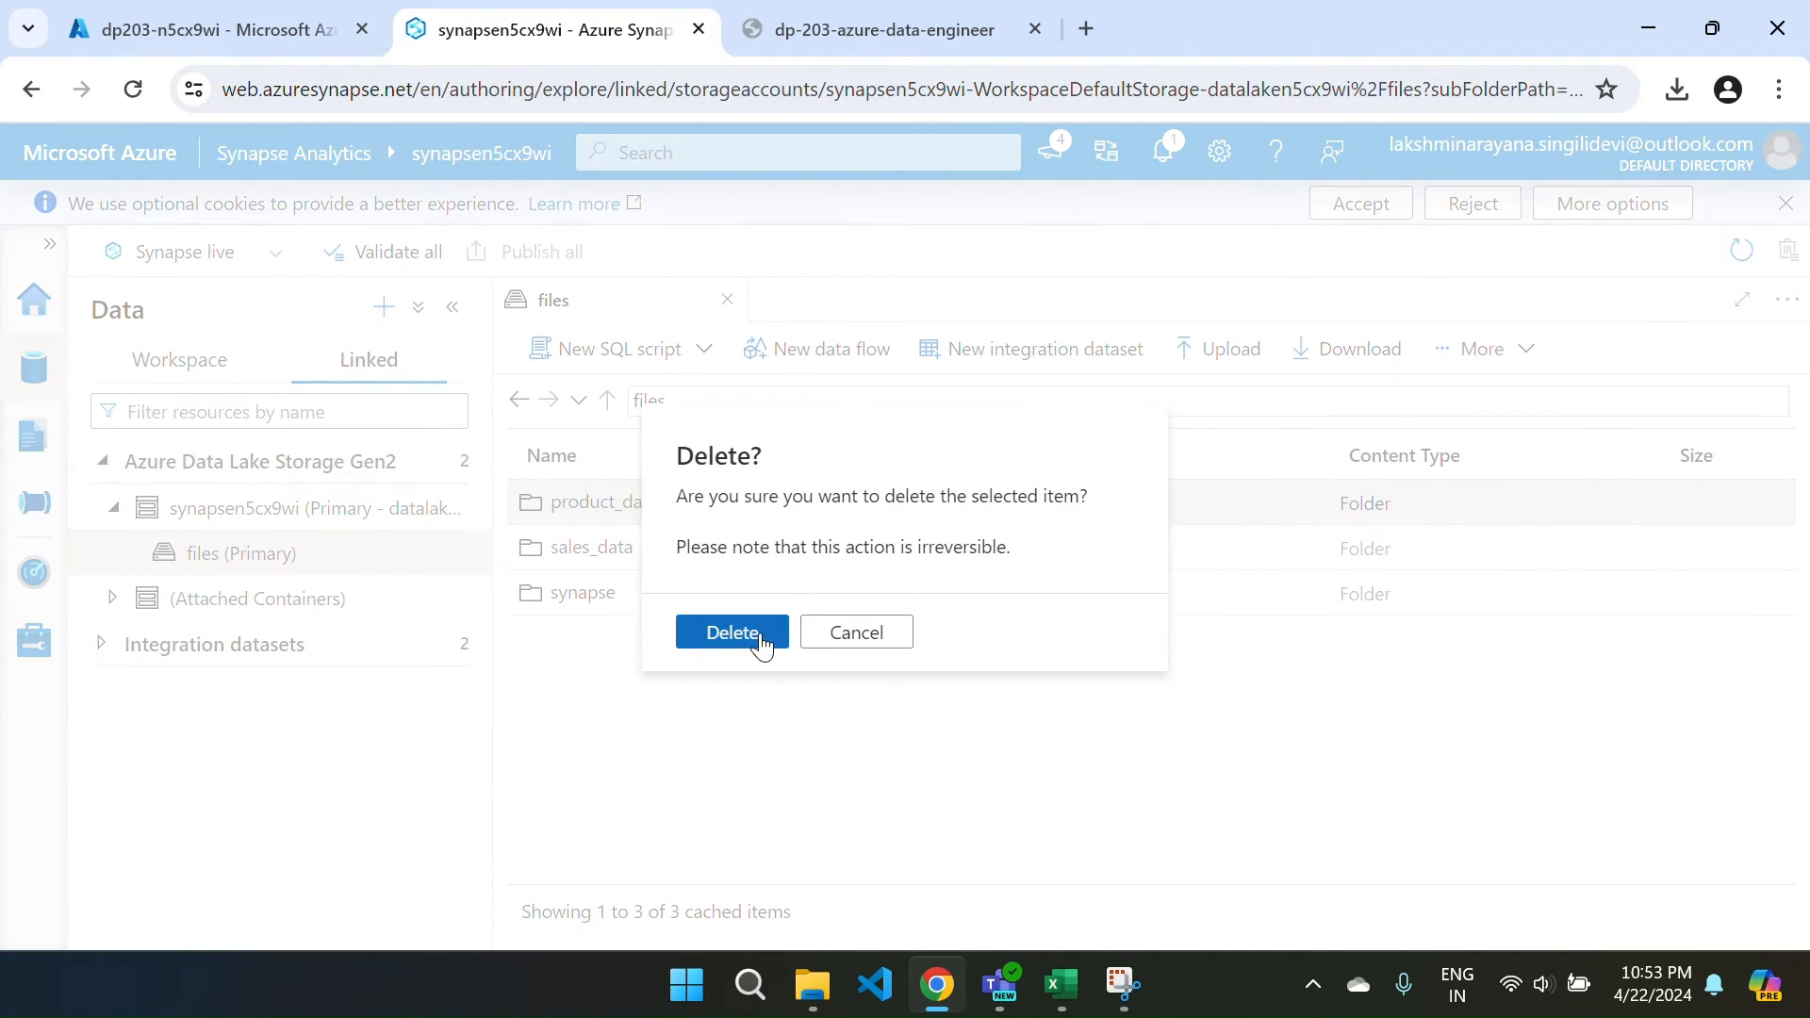
{"action": "left_click", "coordinate": [731, 631]}
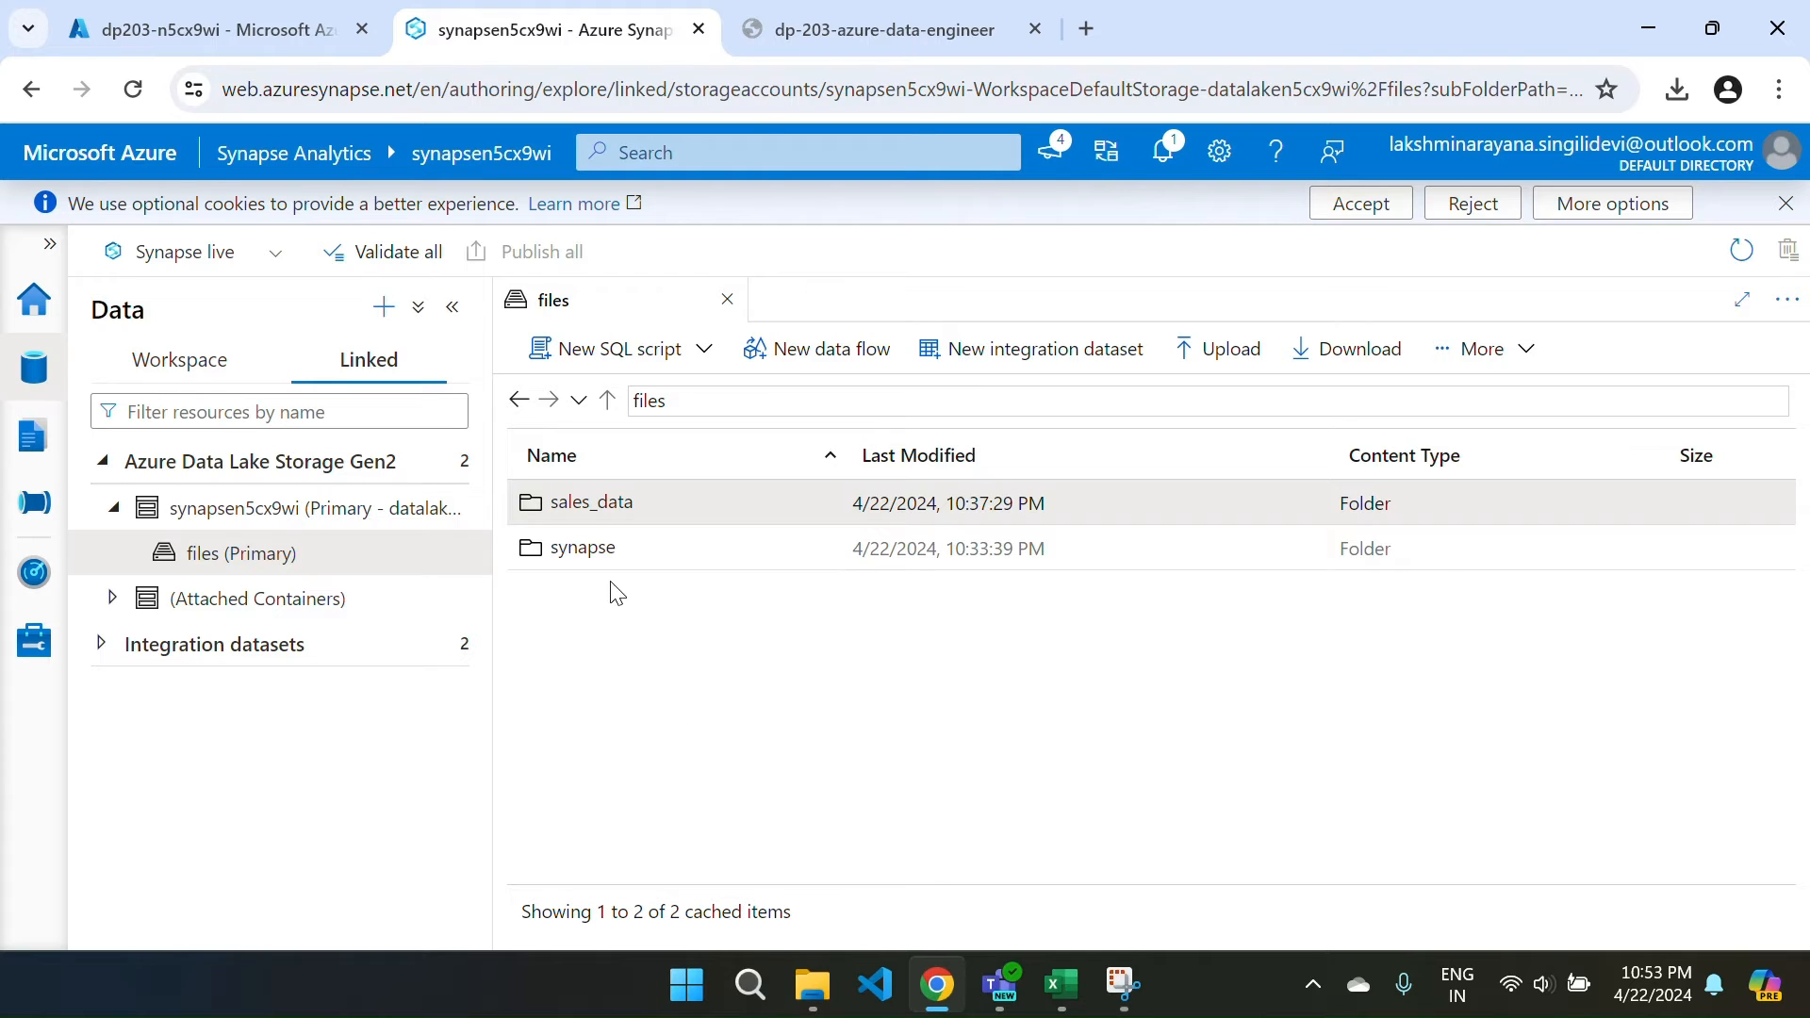
{"action": "left_click", "coordinate": [51, 386]}
Move between the workspace Home page and the linked storage files list.
{"action": "left_click", "coordinate": [43, 323]}
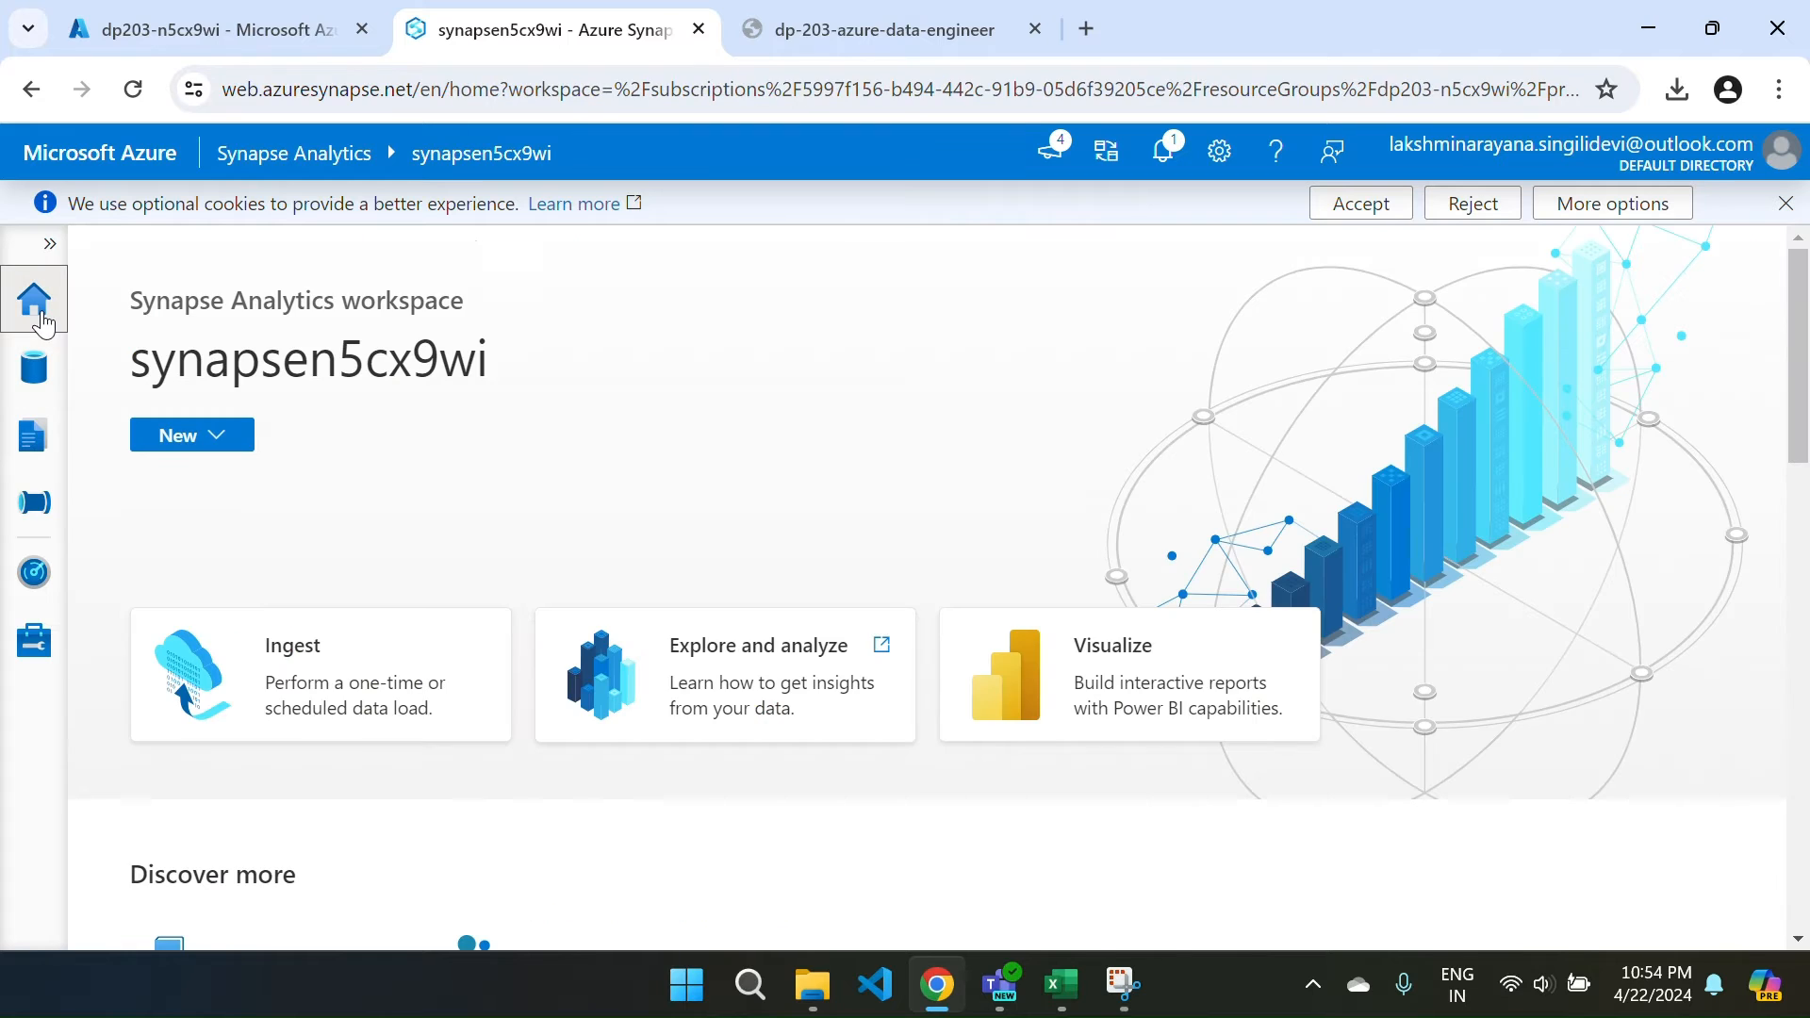
{"action": "left_click", "coordinate": [30, 375]}
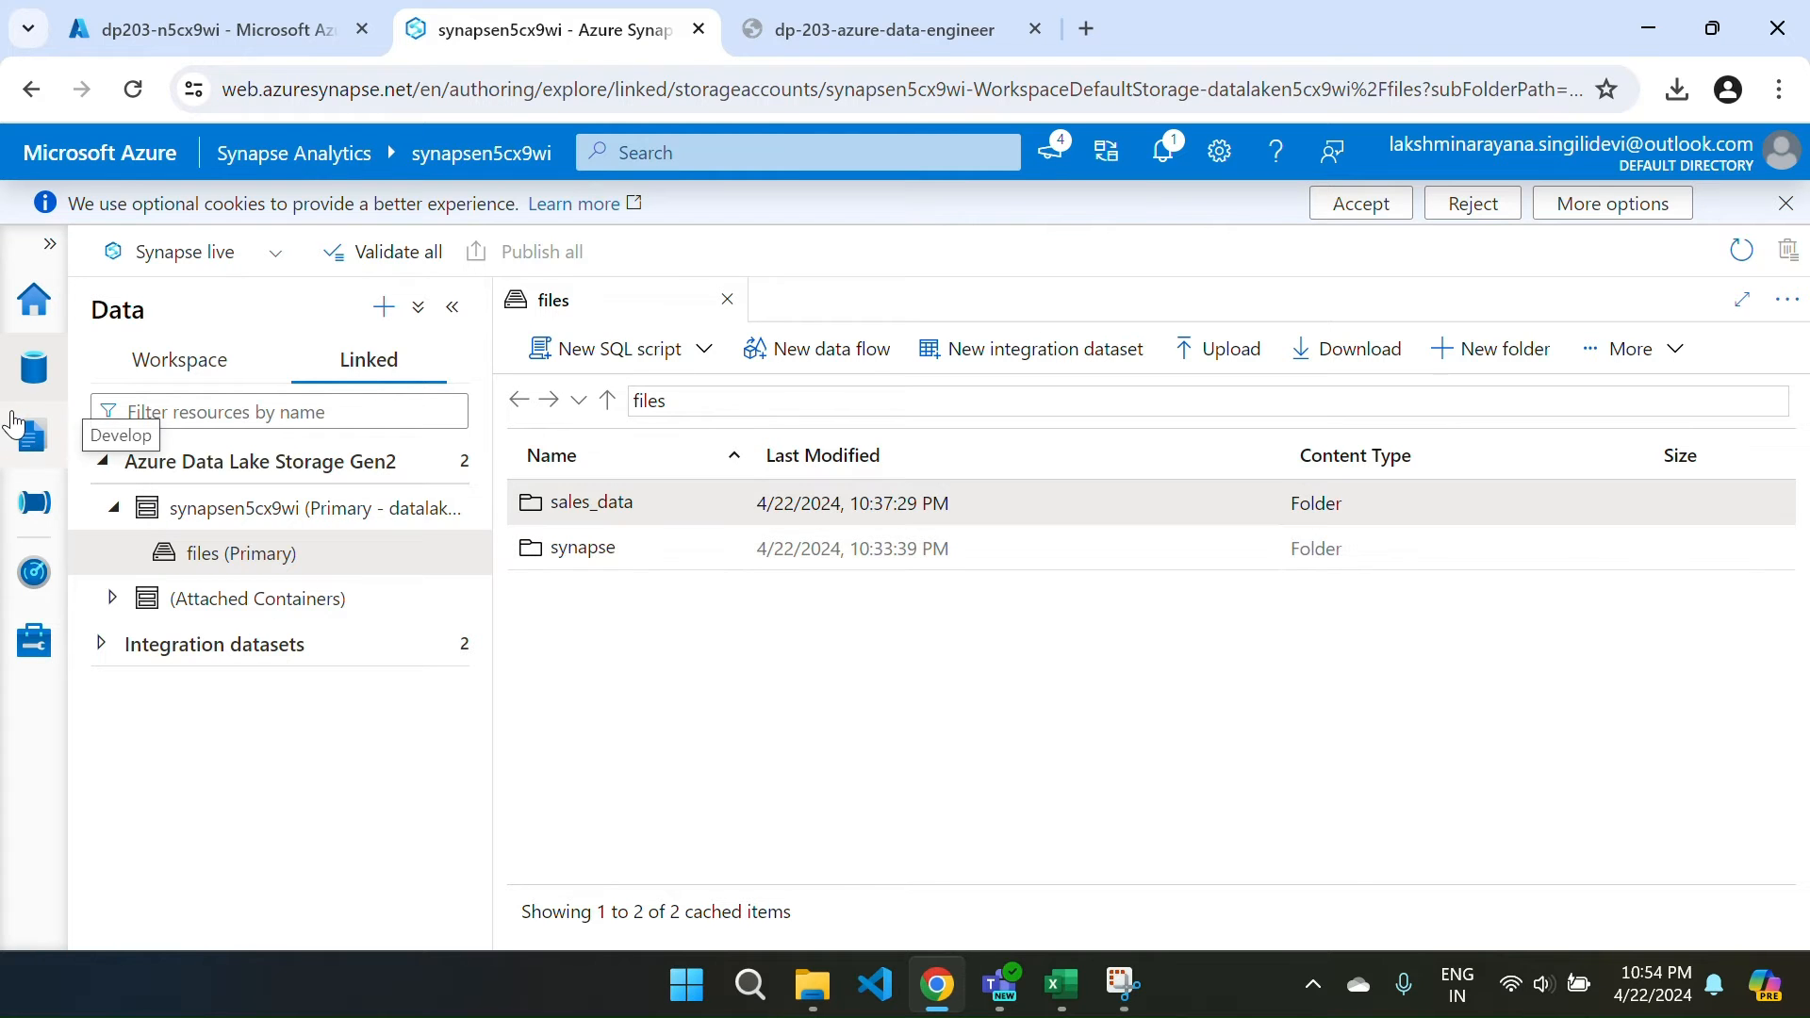
{"action": "left_click", "coordinate": [36, 323]}
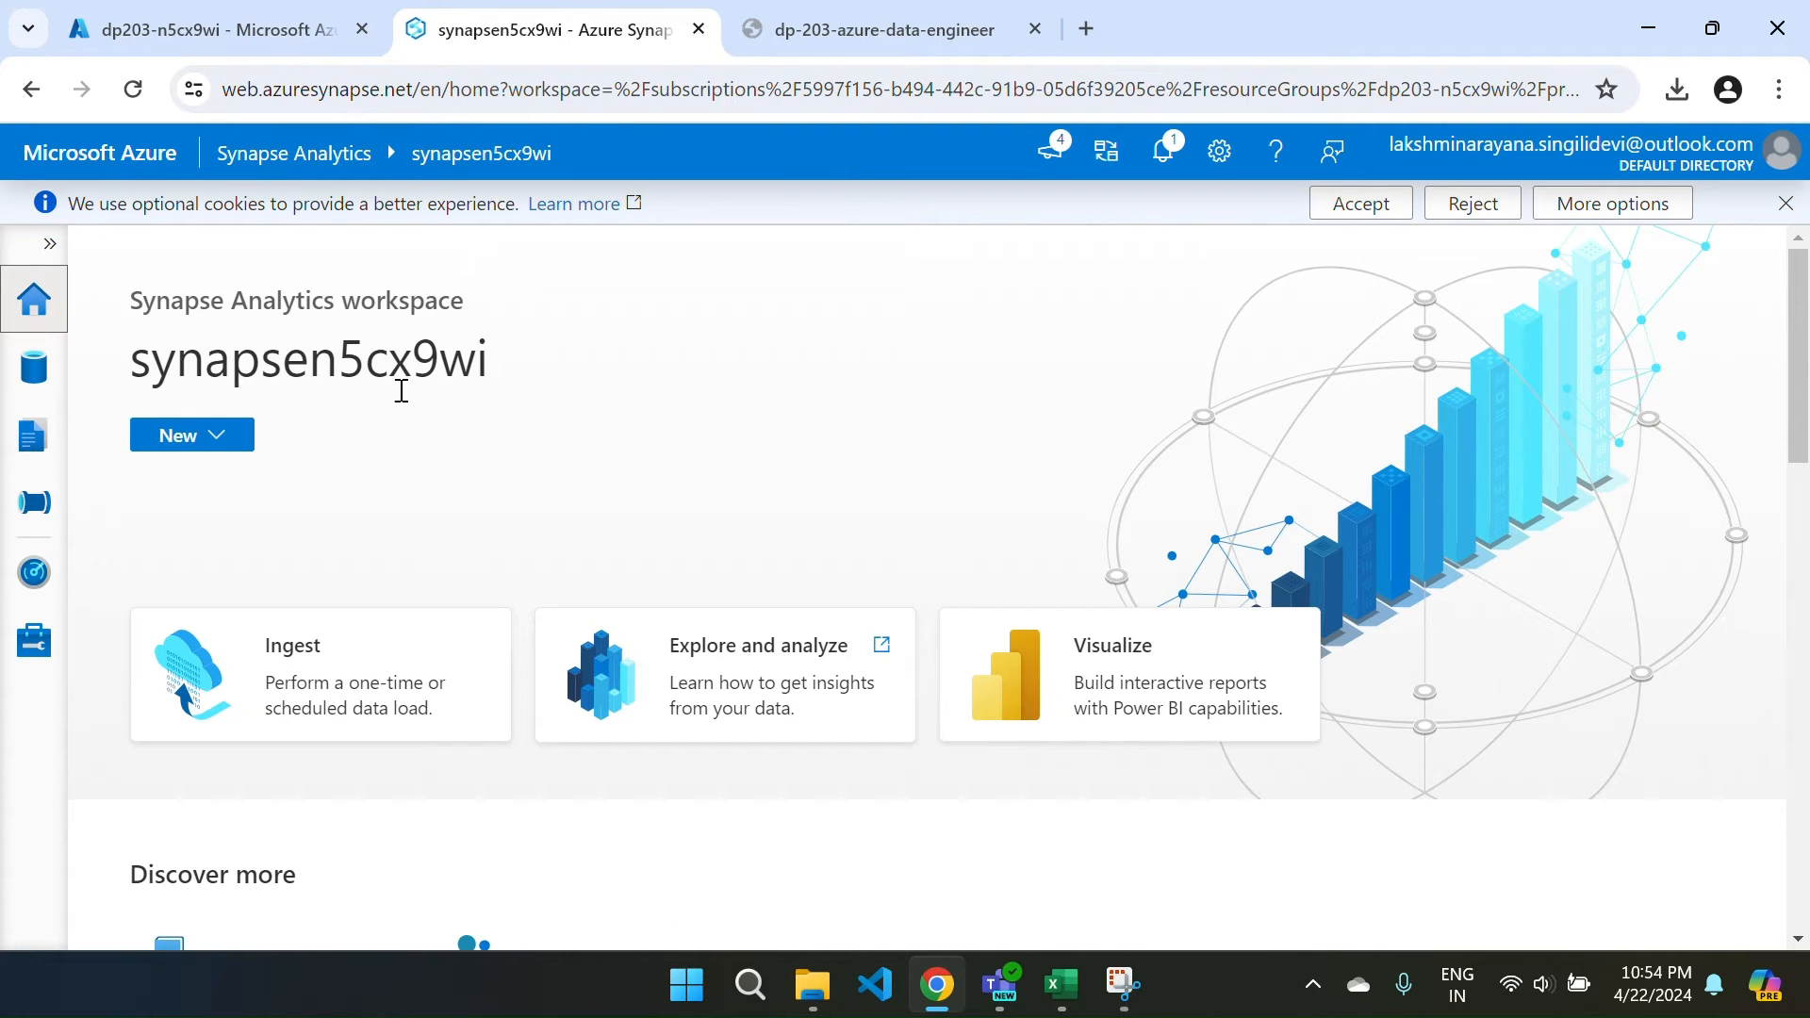
{"action": "left_click", "coordinate": [5, 377]}
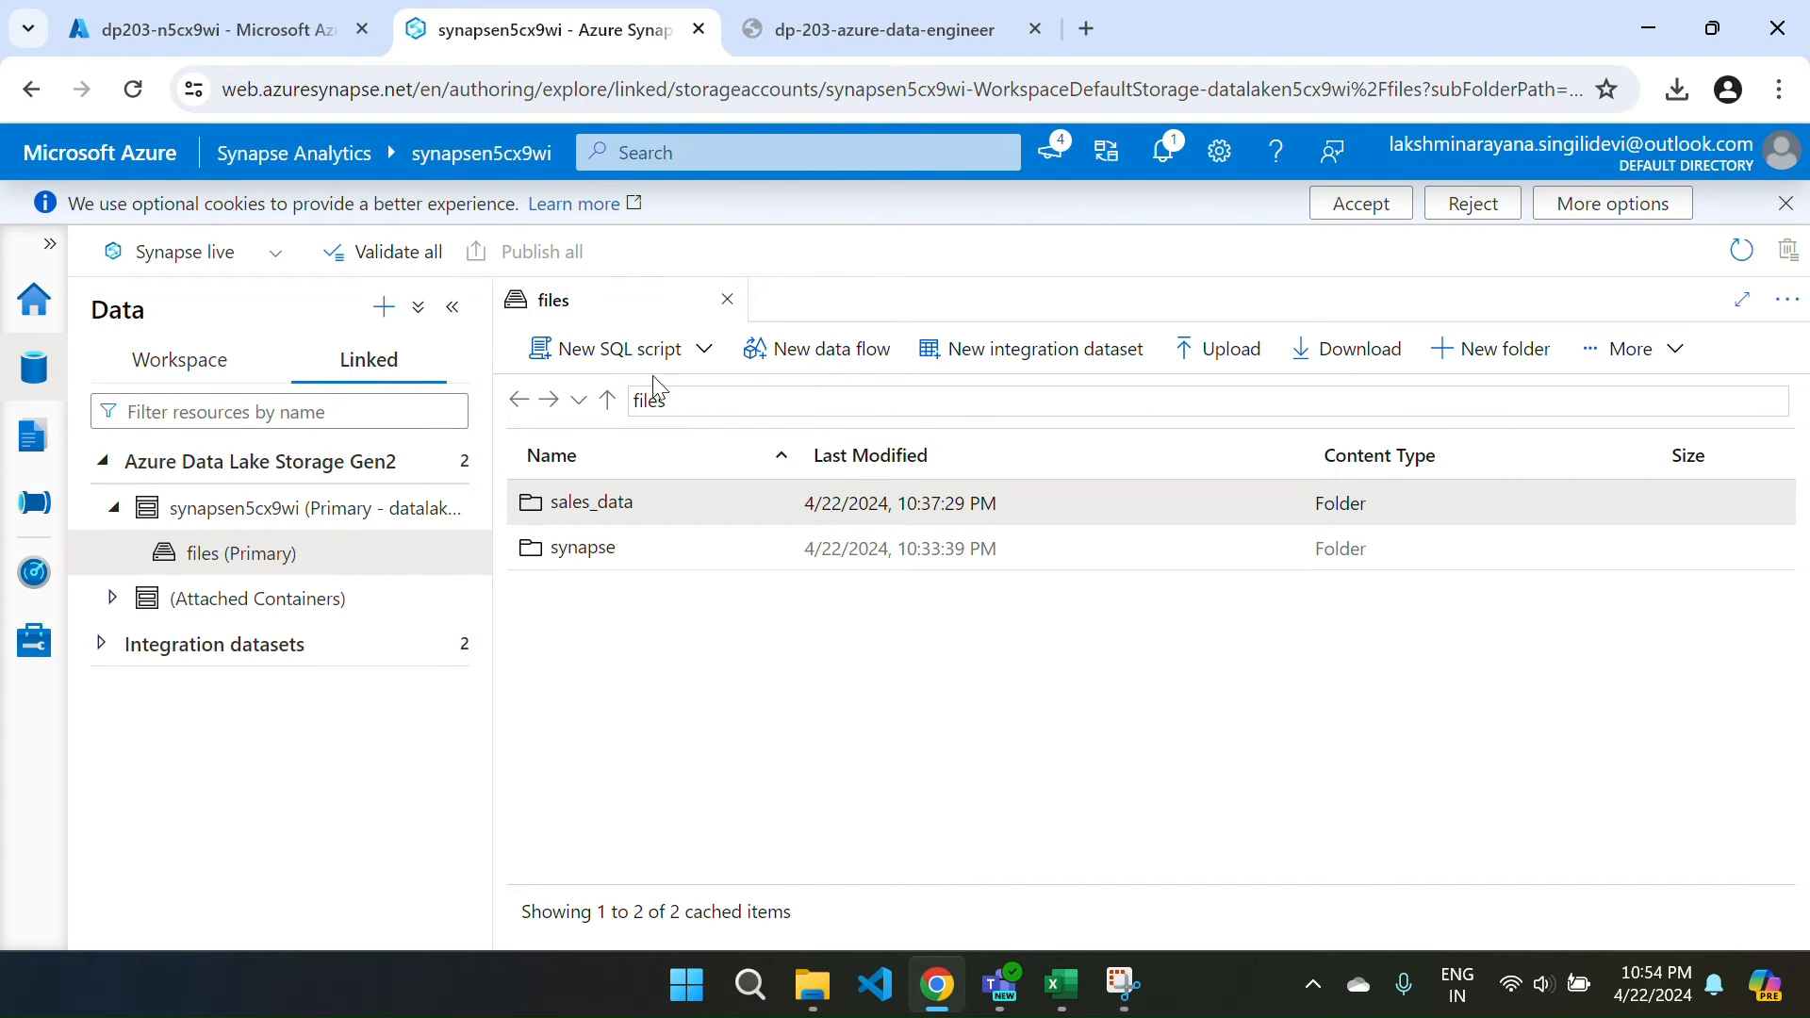
Create a new folder named product_data in the files container.
{"action": "left_click", "coordinate": [1467, 366]}
{"action": "left_click_drag", "start_coordinate": [801, 542], "coordinate": [707, 528]}
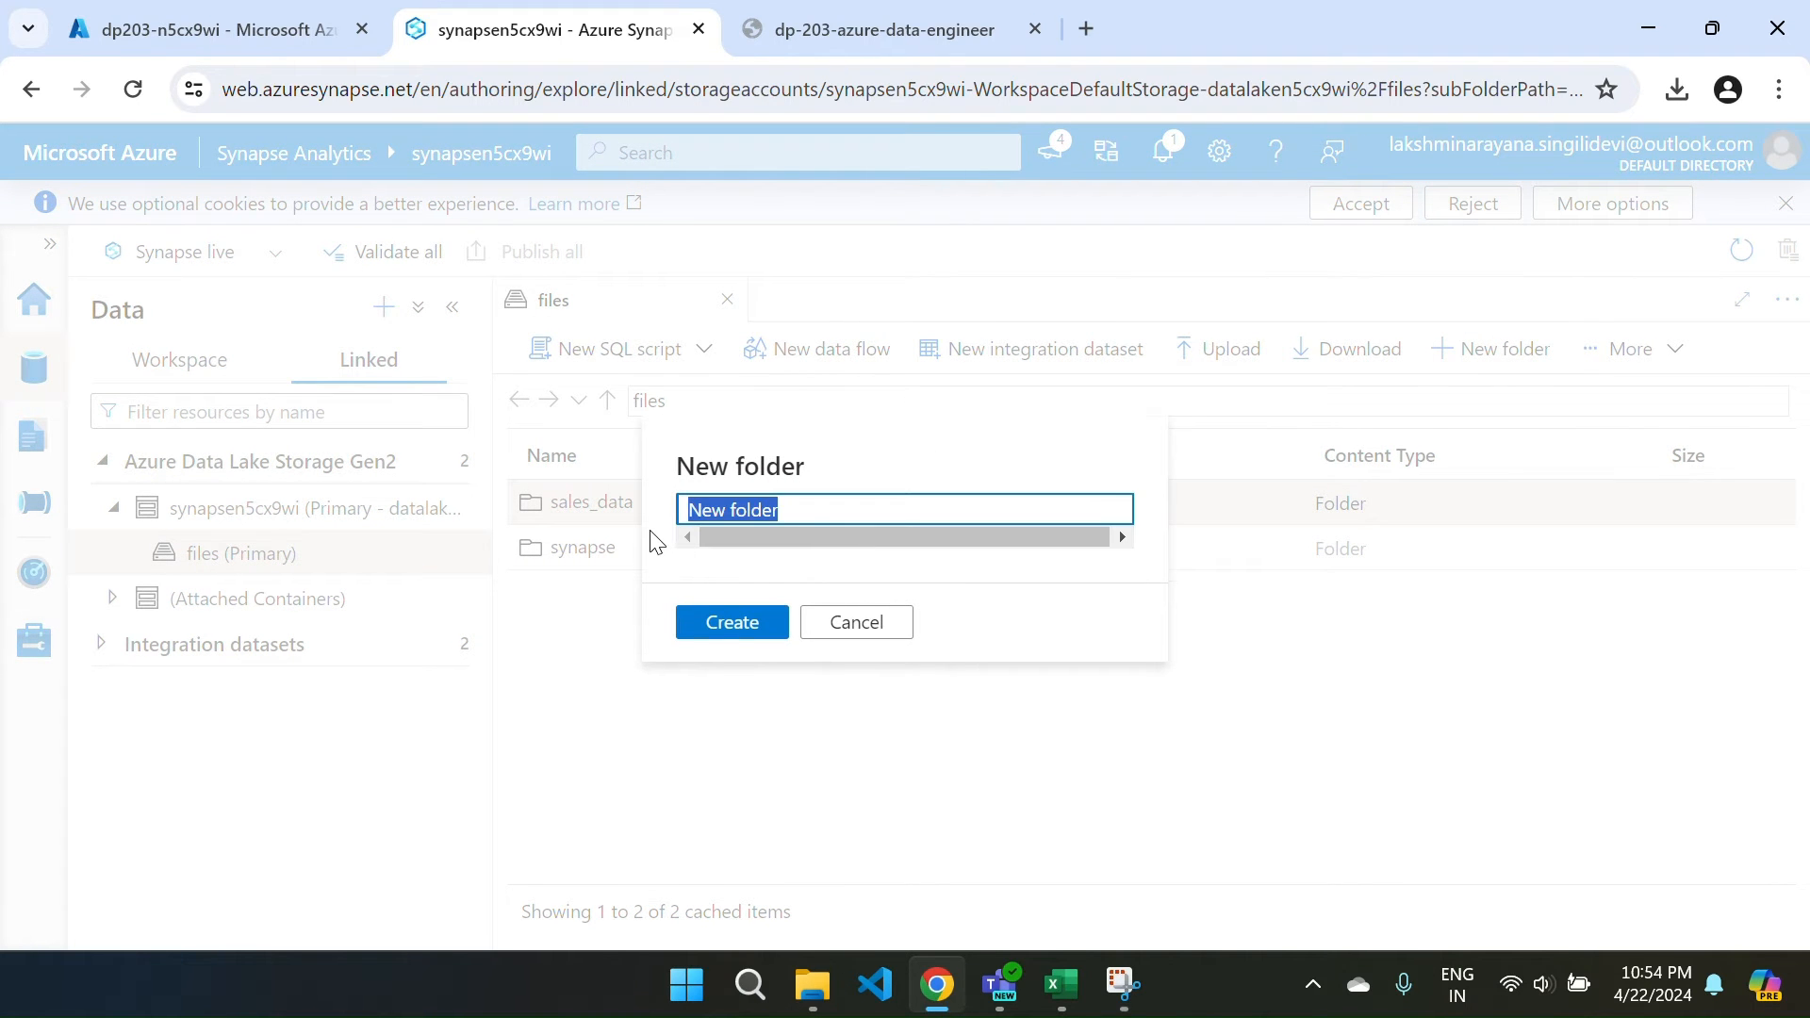
{"action": "key", "text": "BackSpace"}
{"action": "type", "text": "SalesOrder"}
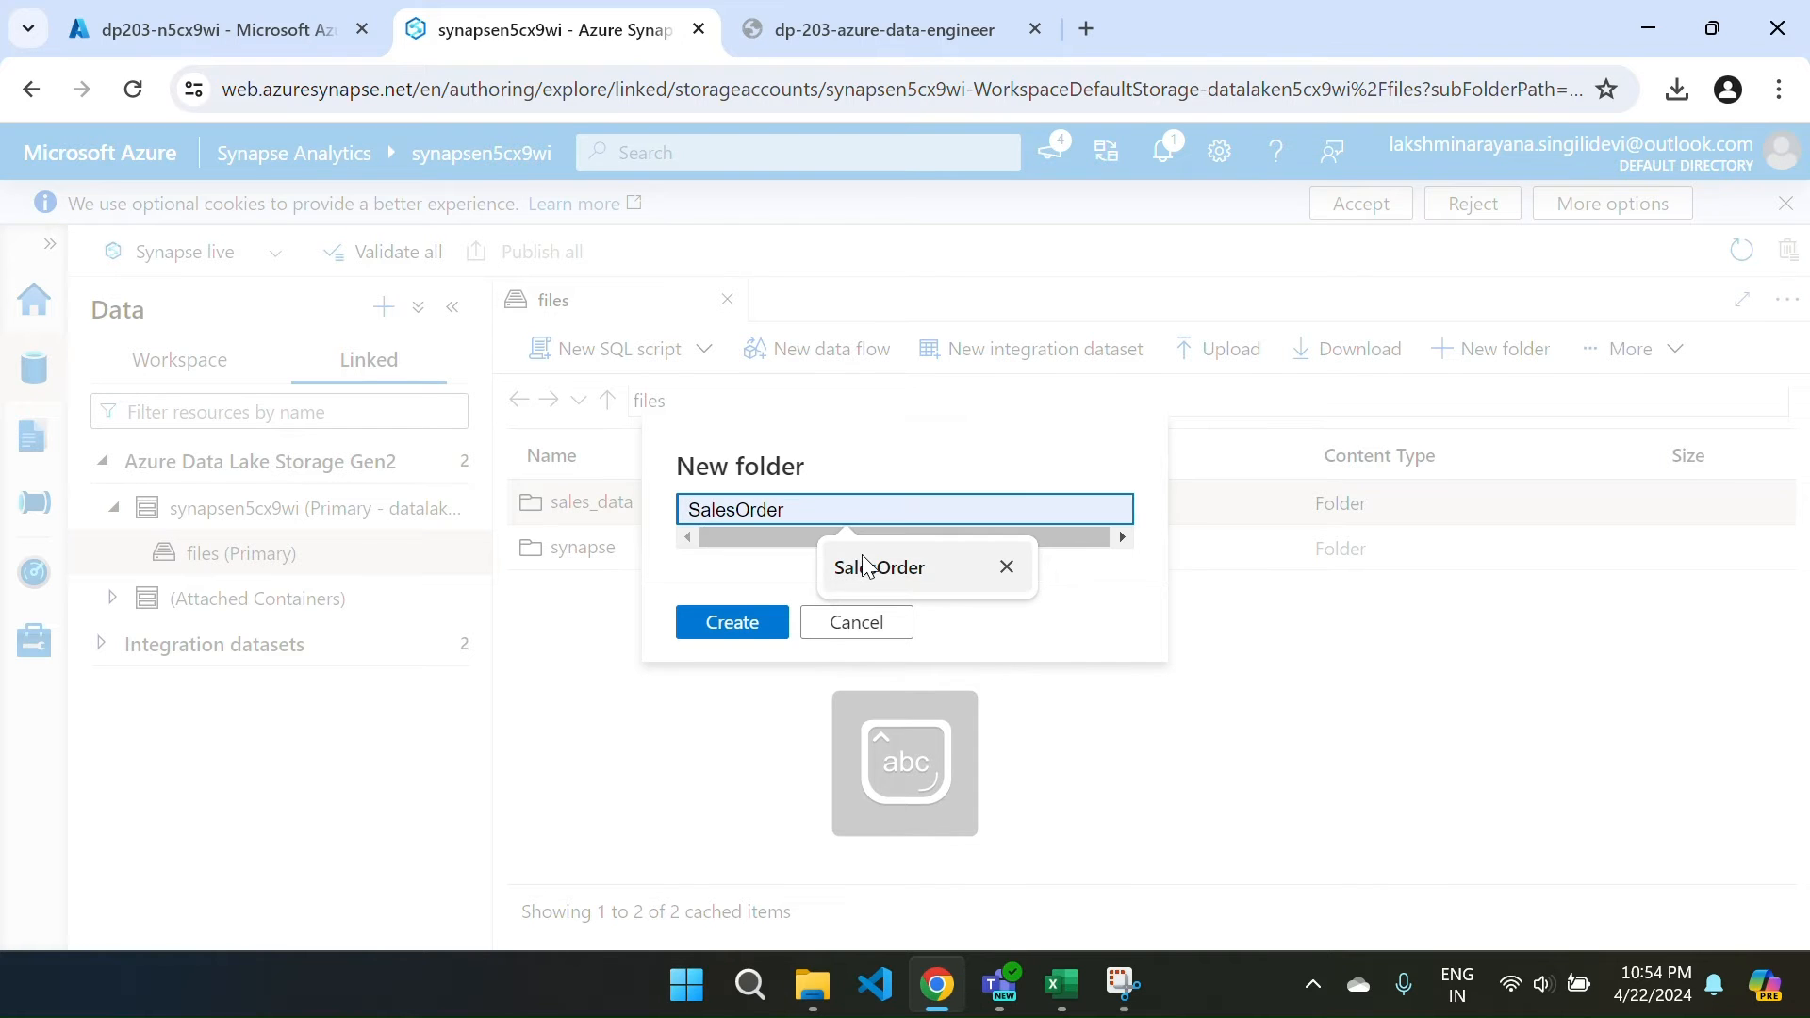
{"action": "key", "text": "BackSpace"}
{"action": "key", "text": "BackSpace"}
{"action": "key", "text": "BackSpace"}
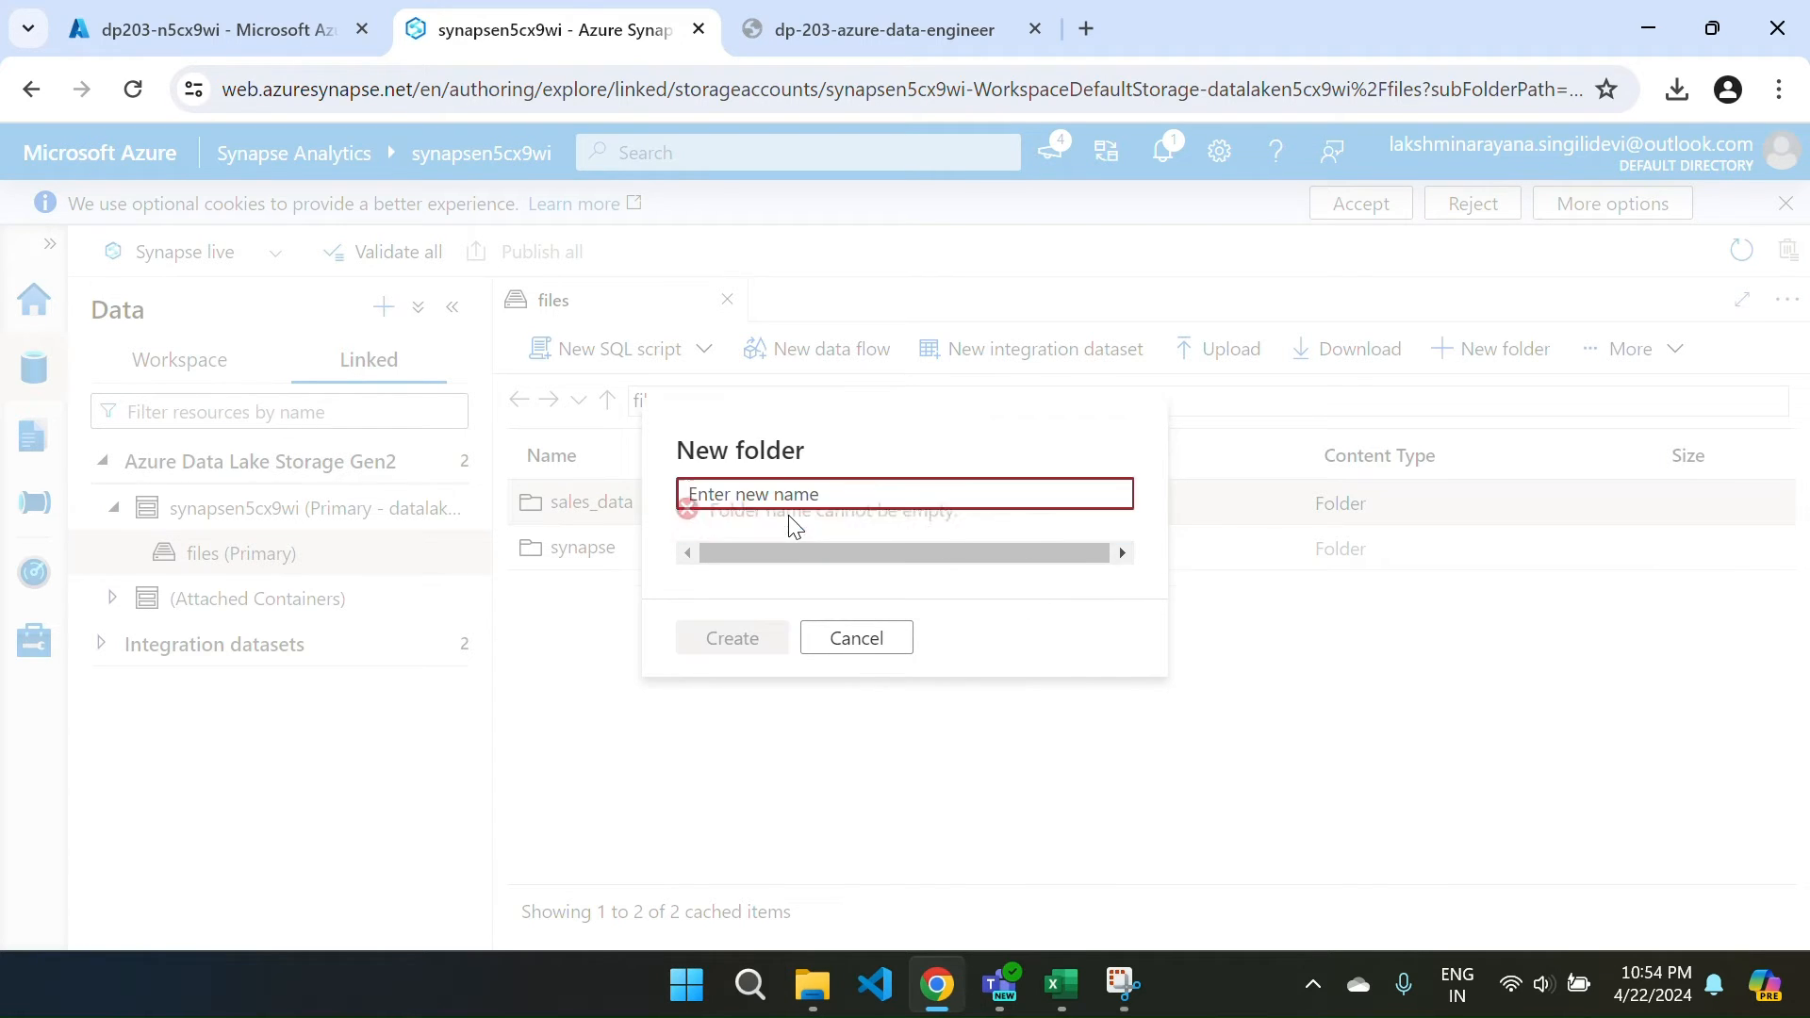
{"action": "type", "text": "P"}
{"action": "key", "text": "BackSpace"}
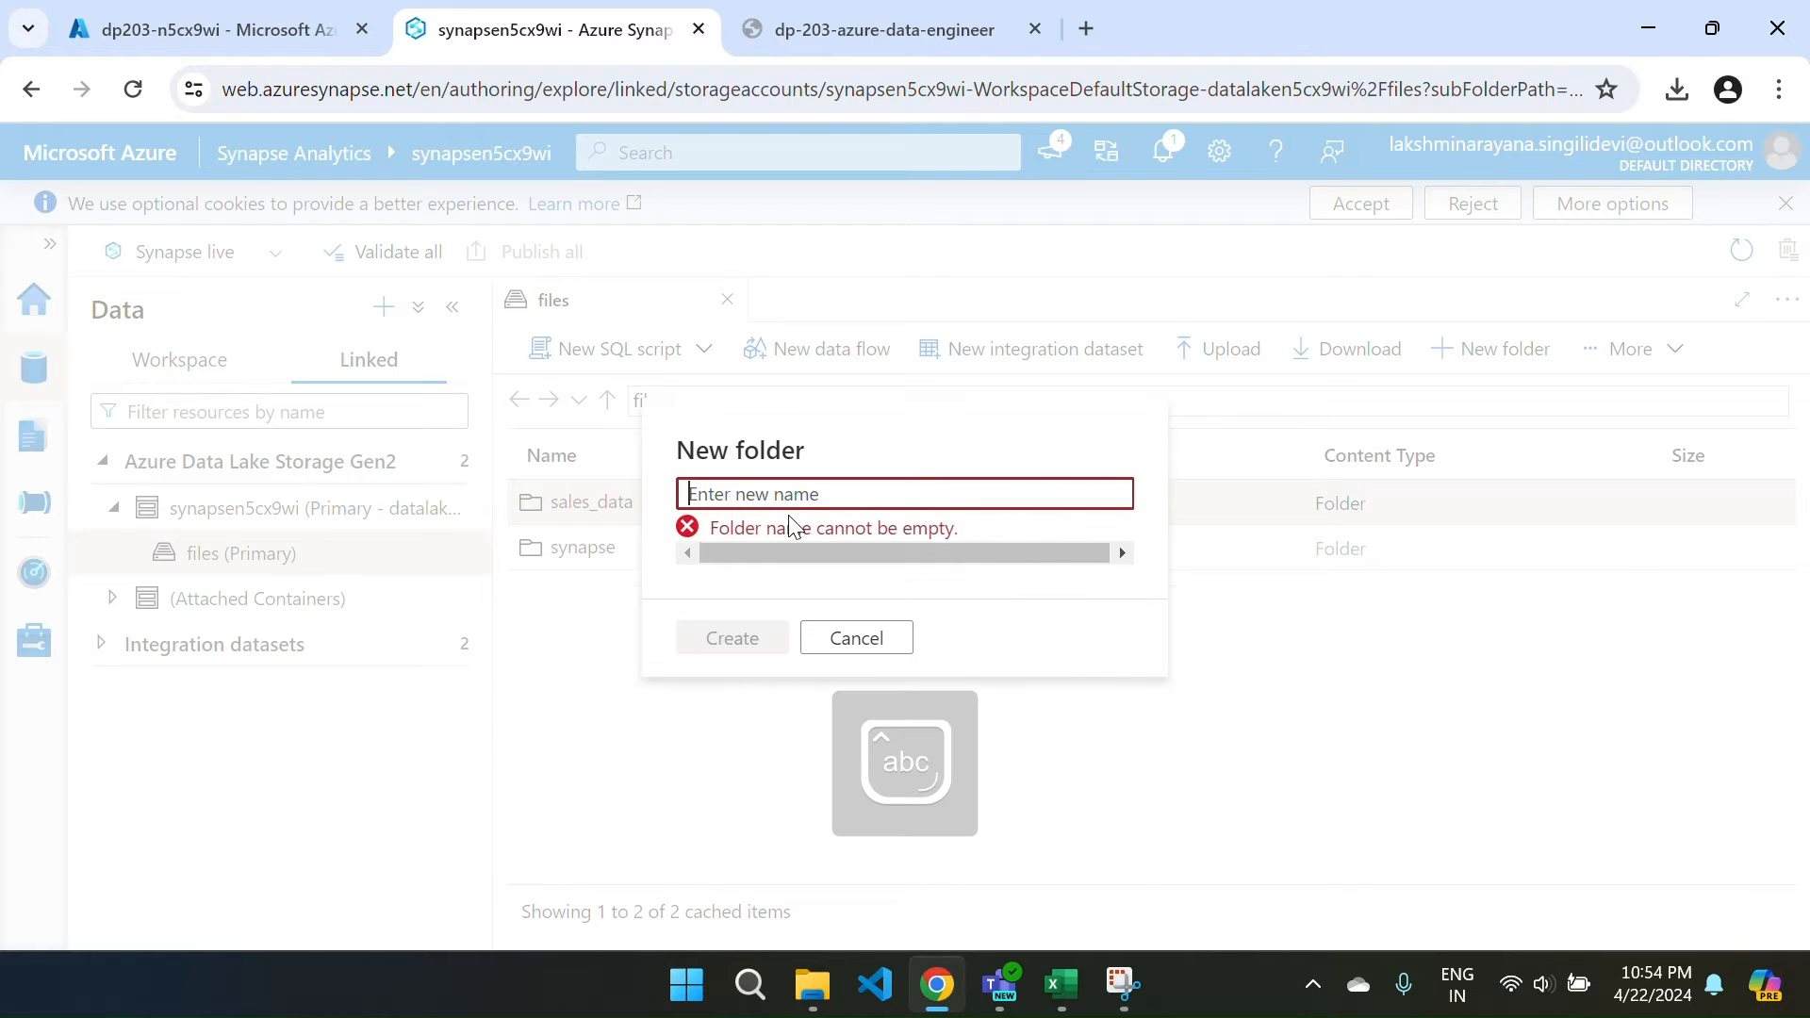
{"action": "type", "text": "product"}
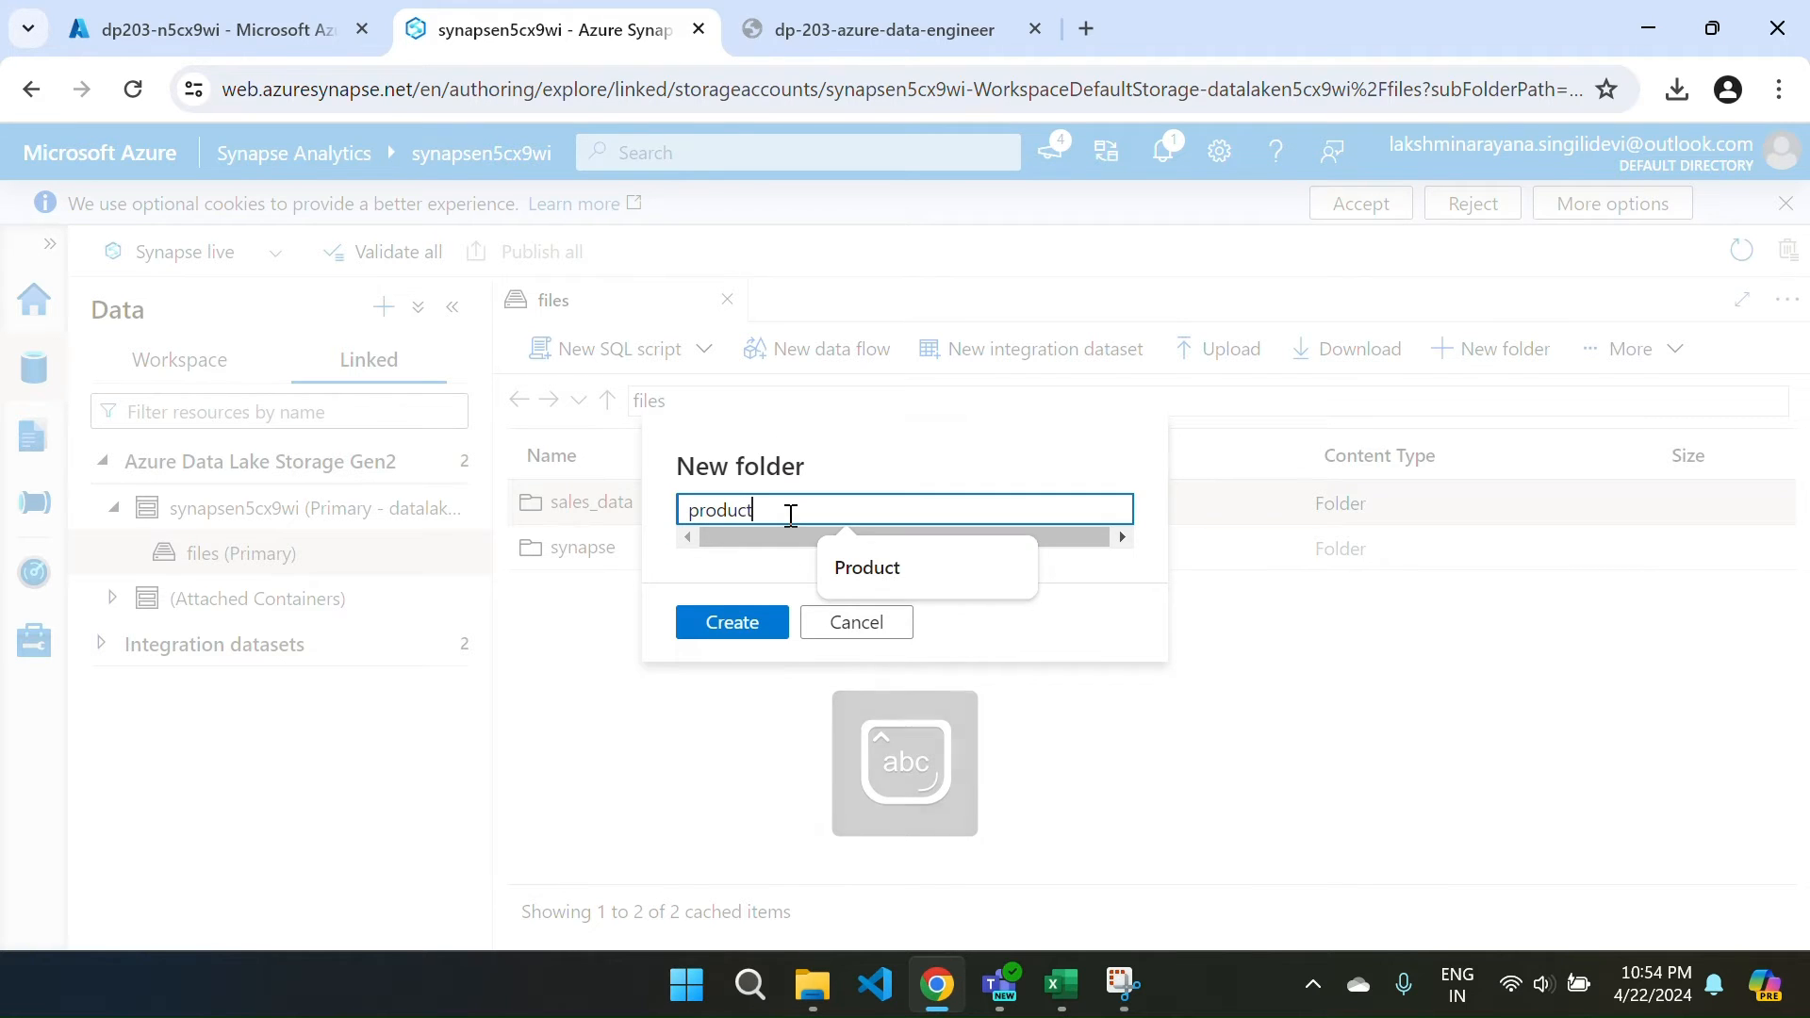
{"action": "type", "text": "_data"}
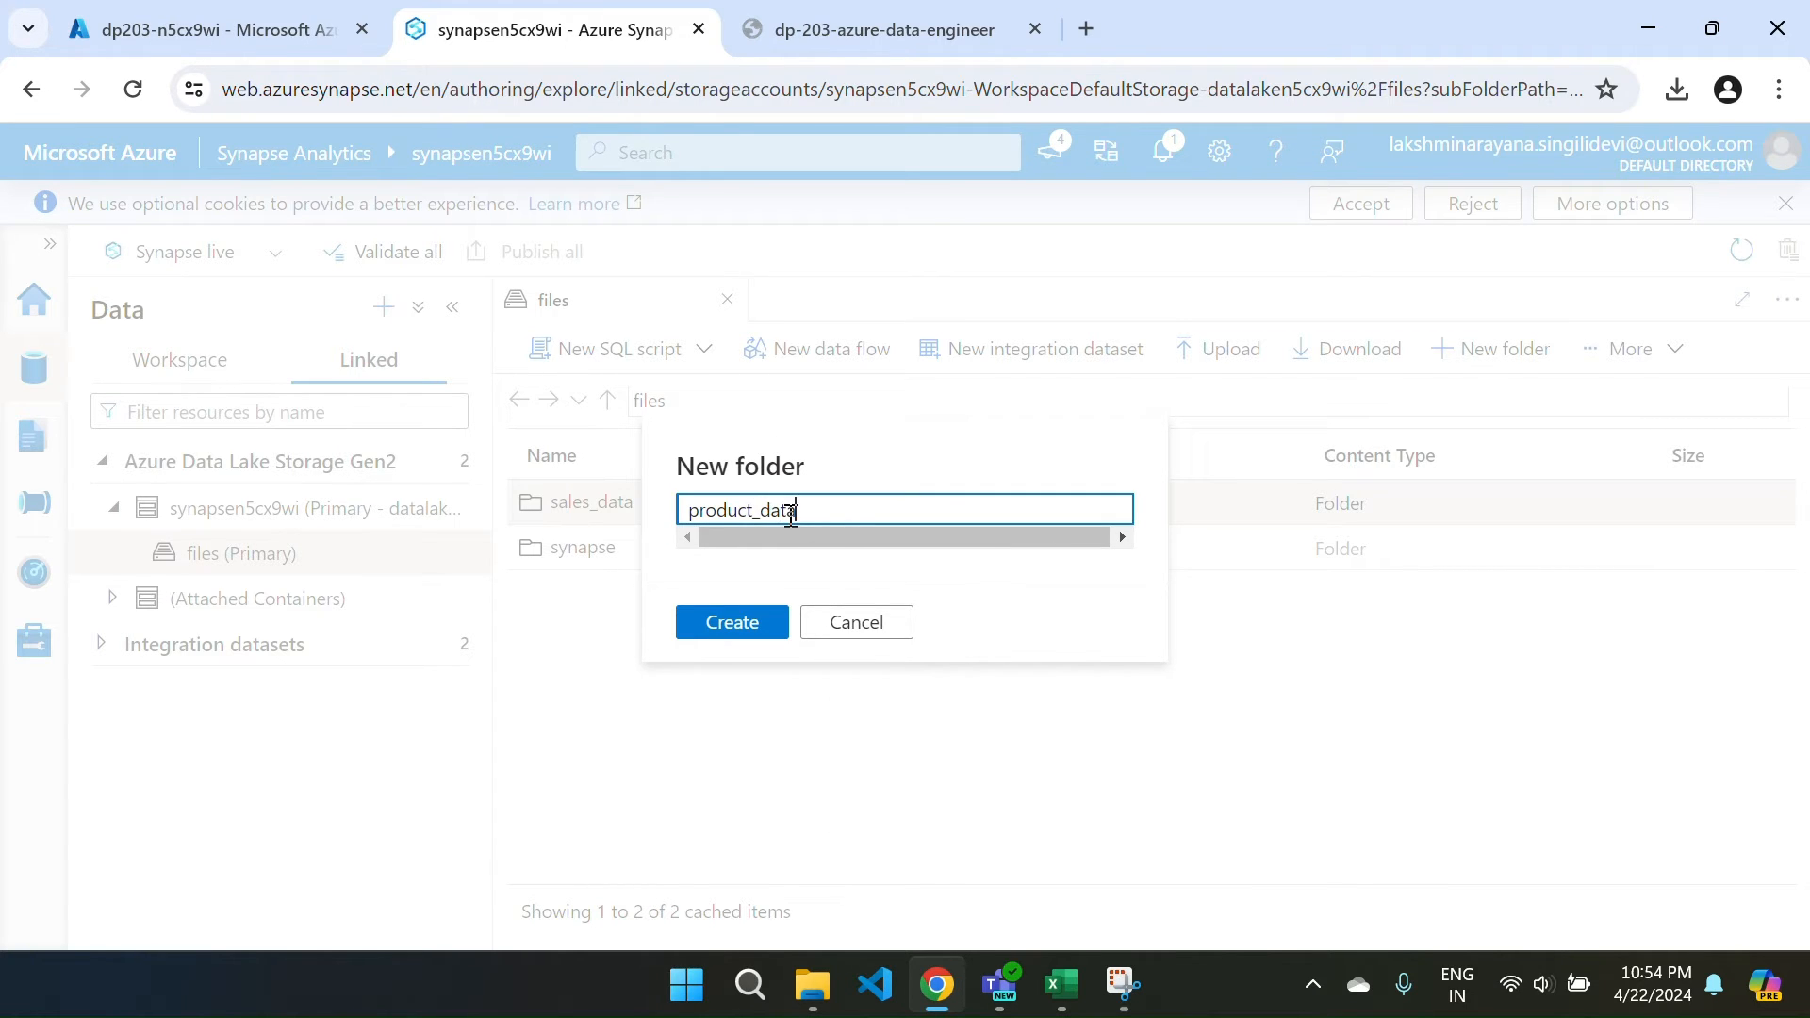
{"action": "left_click", "coordinate": [732, 623]}
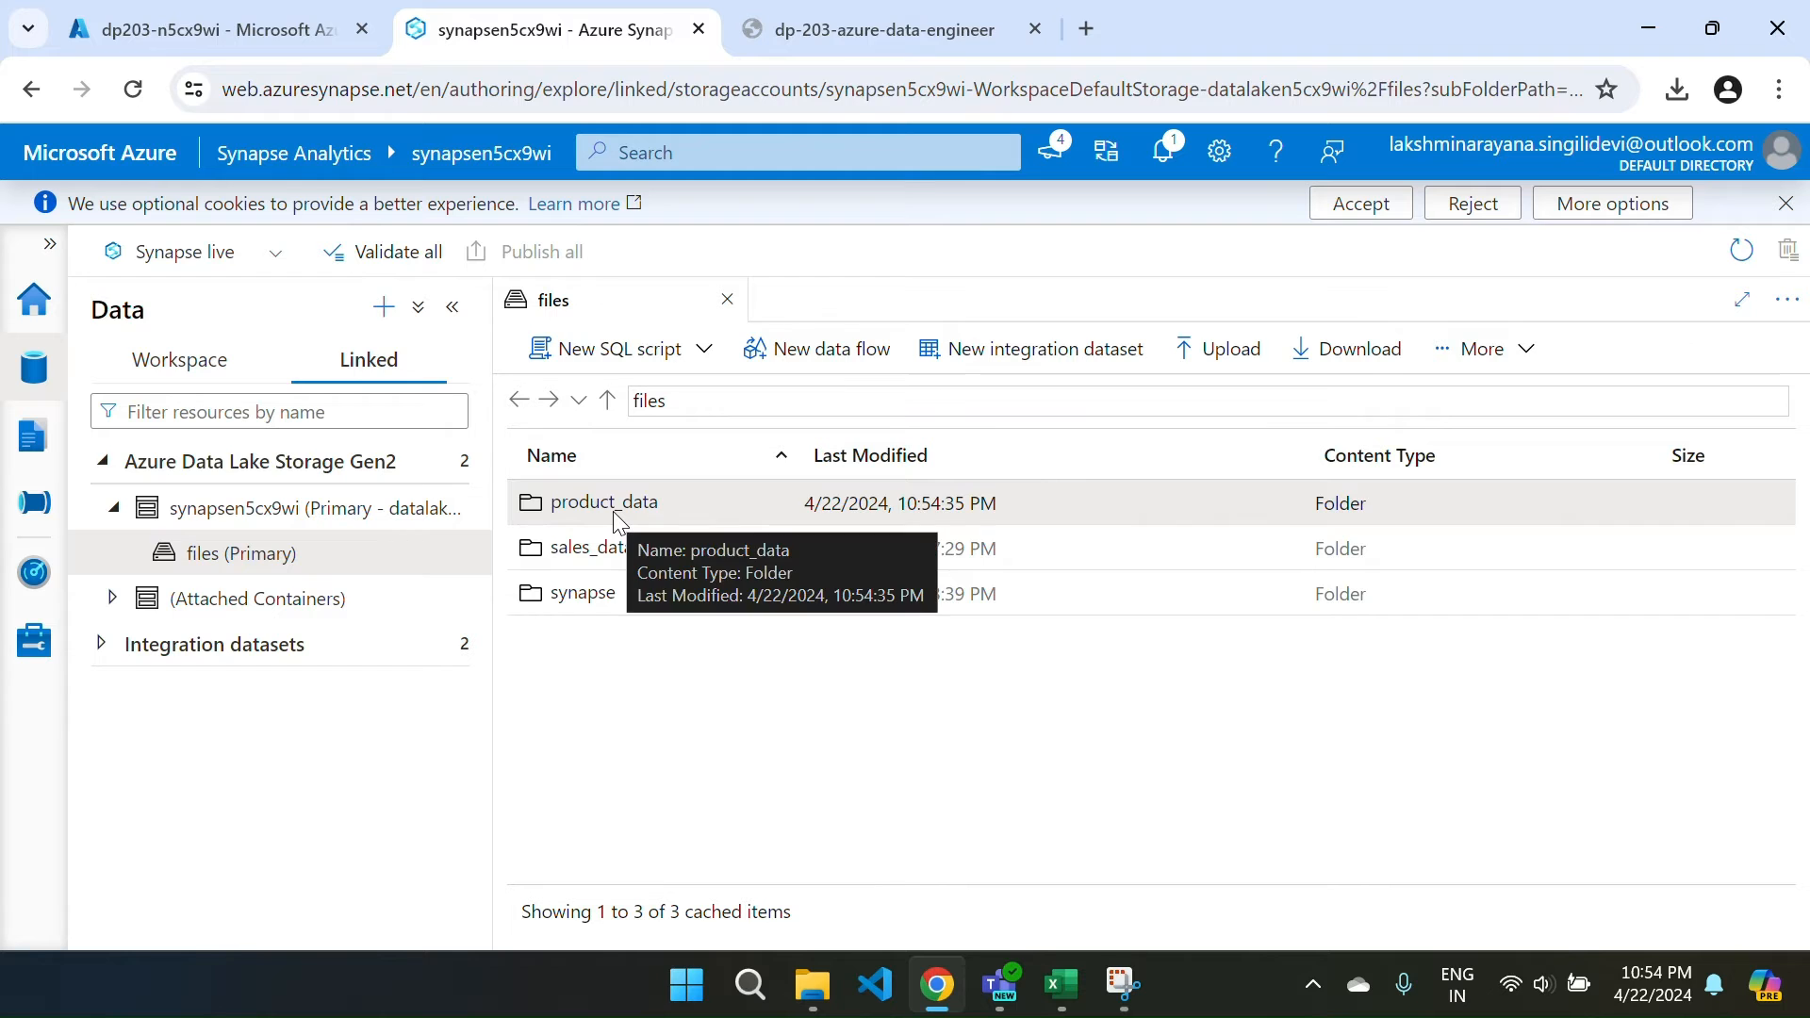
In product_data, choose the product file from Desktop > Data_Factory > DP-203 for upload.
{"action": "double_click", "coordinate": [614, 514]}
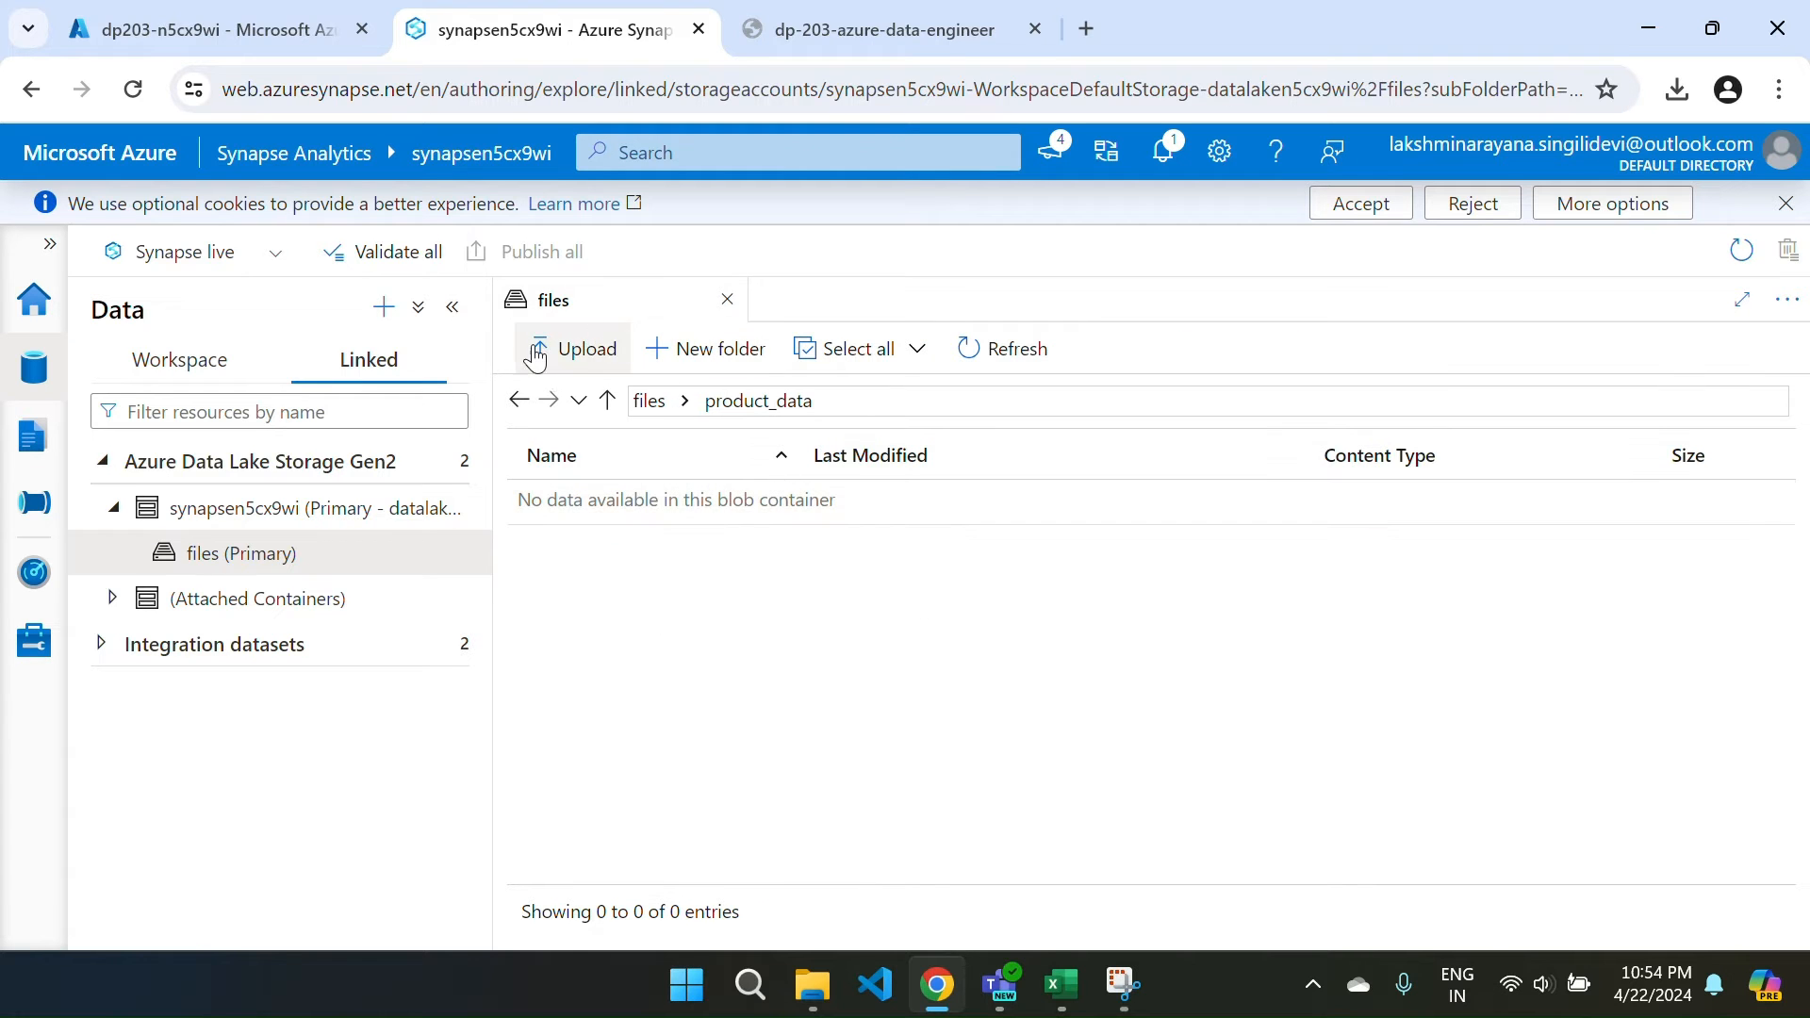
{"action": "left_click", "coordinate": [571, 349]}
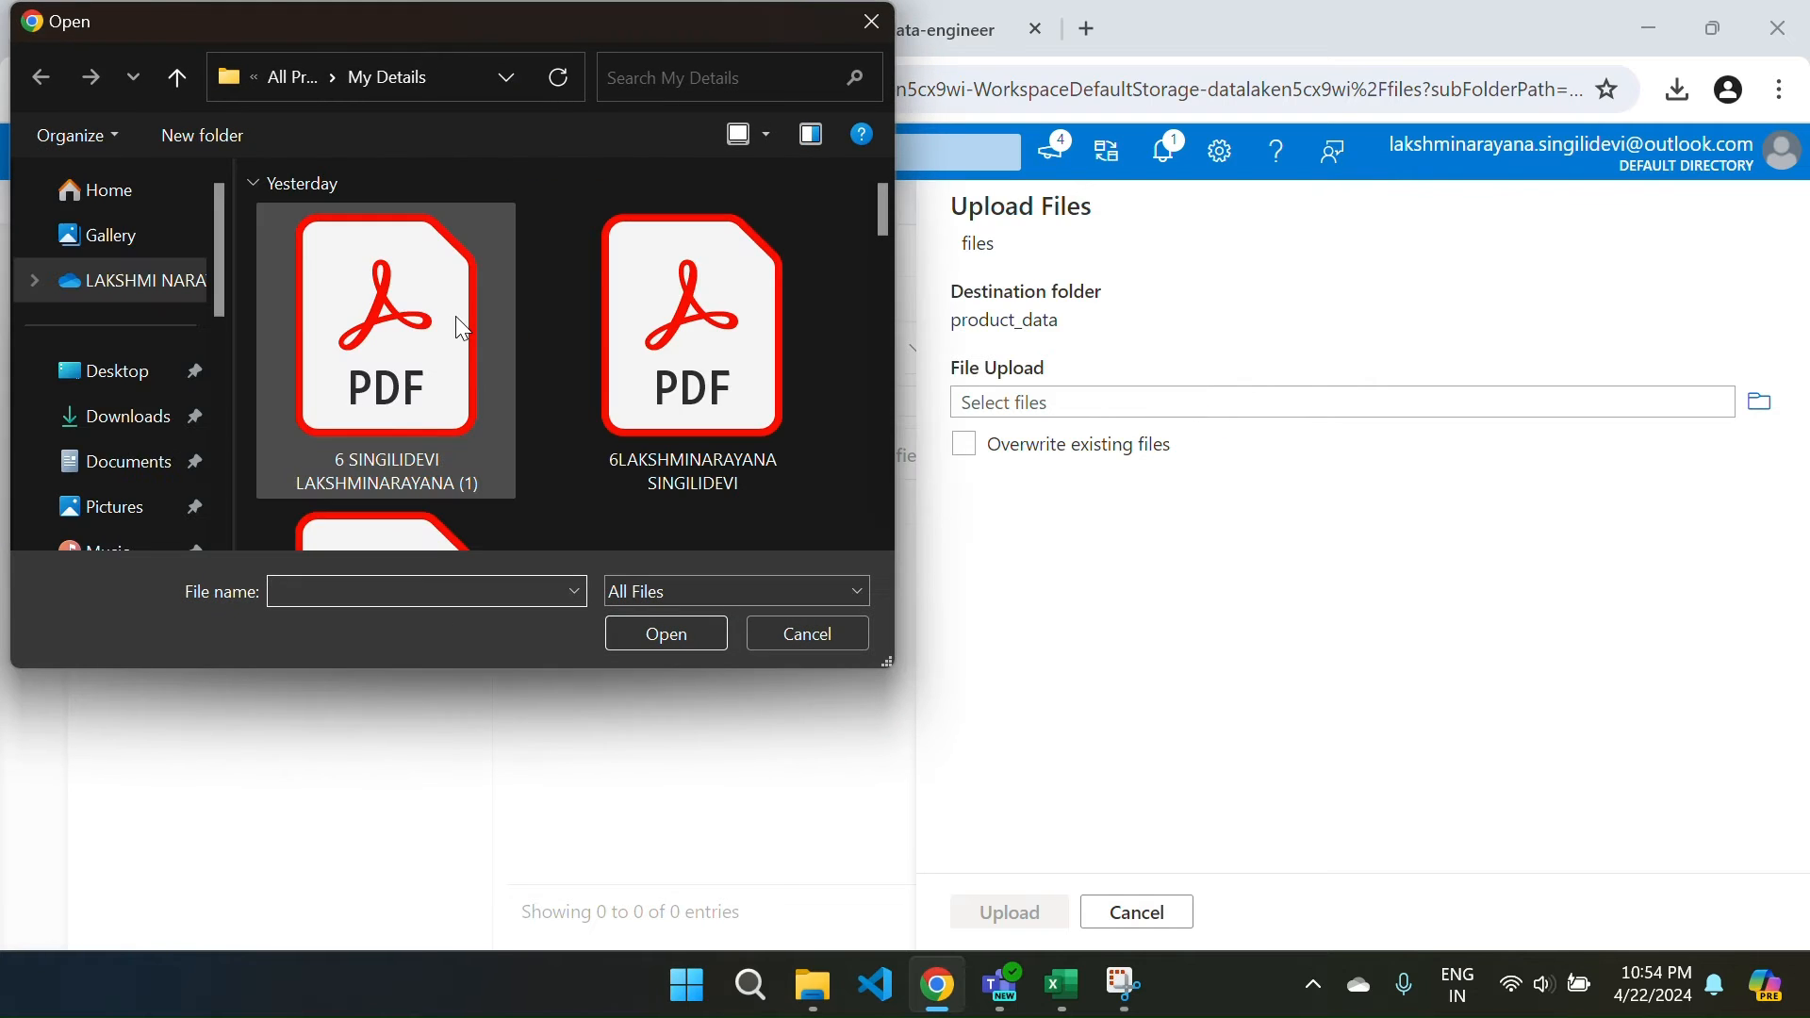
{"action": "scroll", "coordinate": [132, 311], "scroll_direction": "down", "scroll_amount": 1}
{"action": "left_click", "coordinate": [139, 275]}
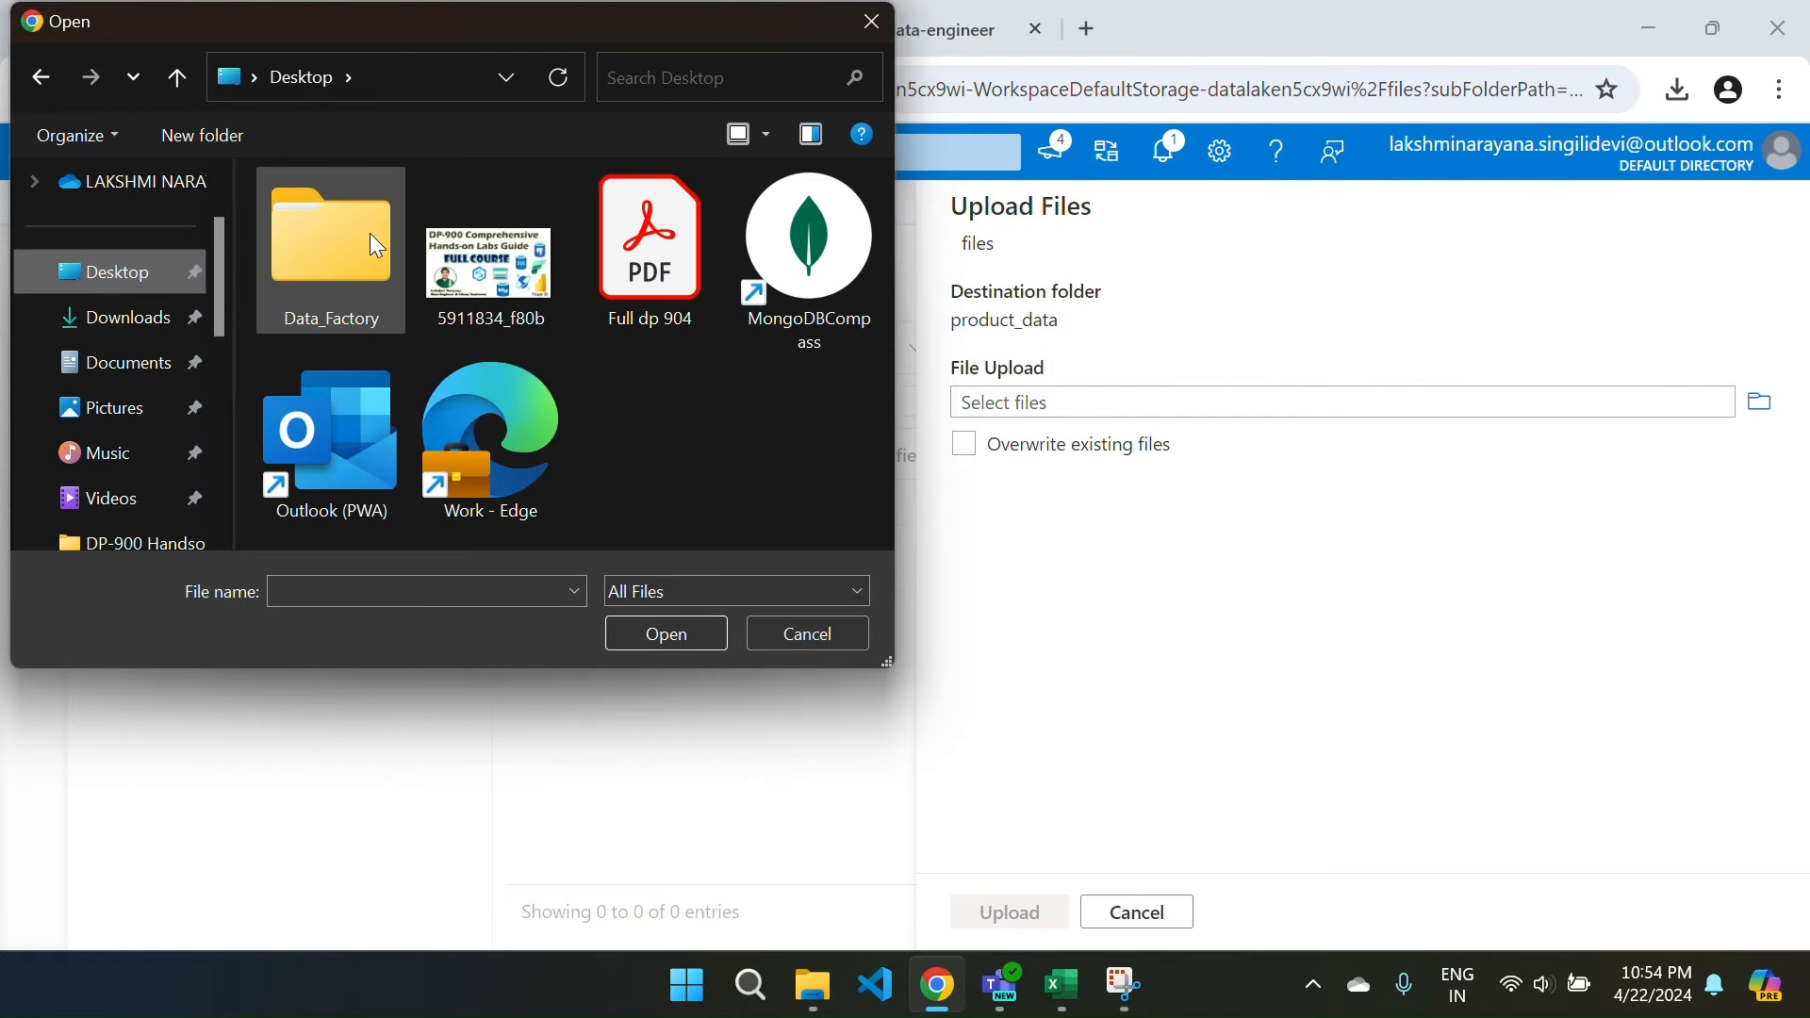
{"action": "double_click", "coordinate": [343, 240]}
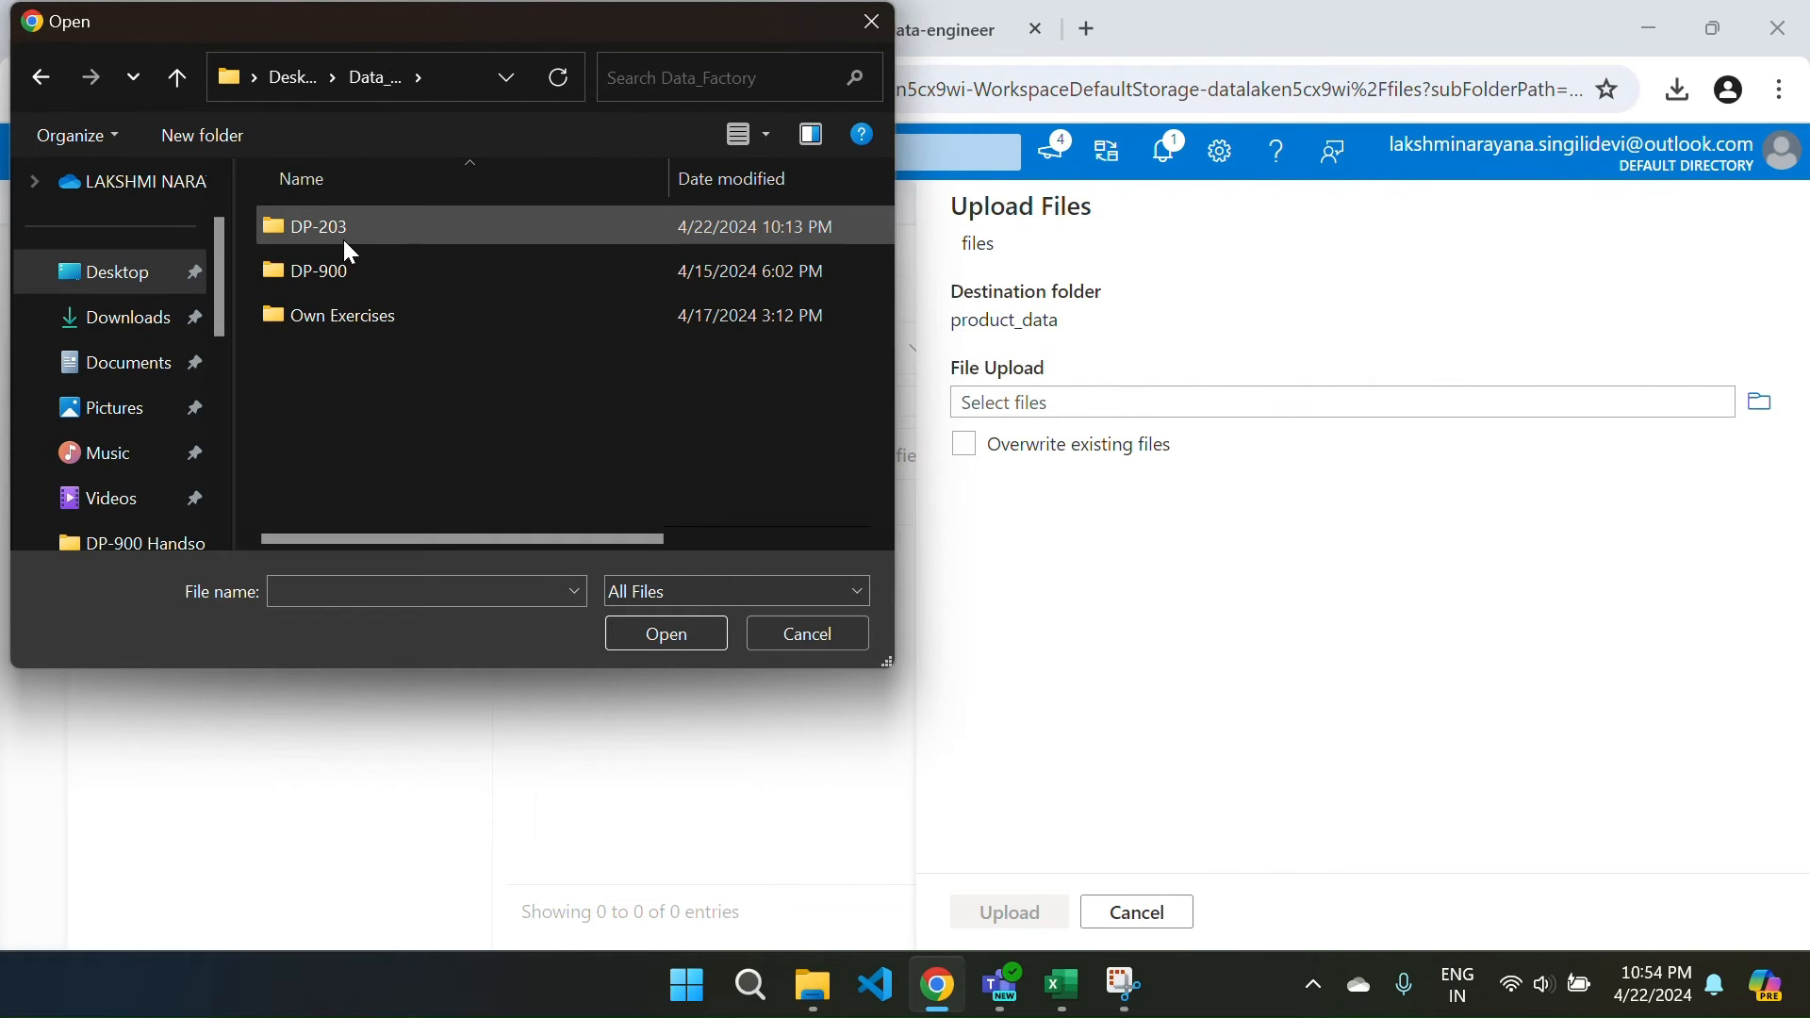
{"action": "double_click", "coordinate": [393, 237]}
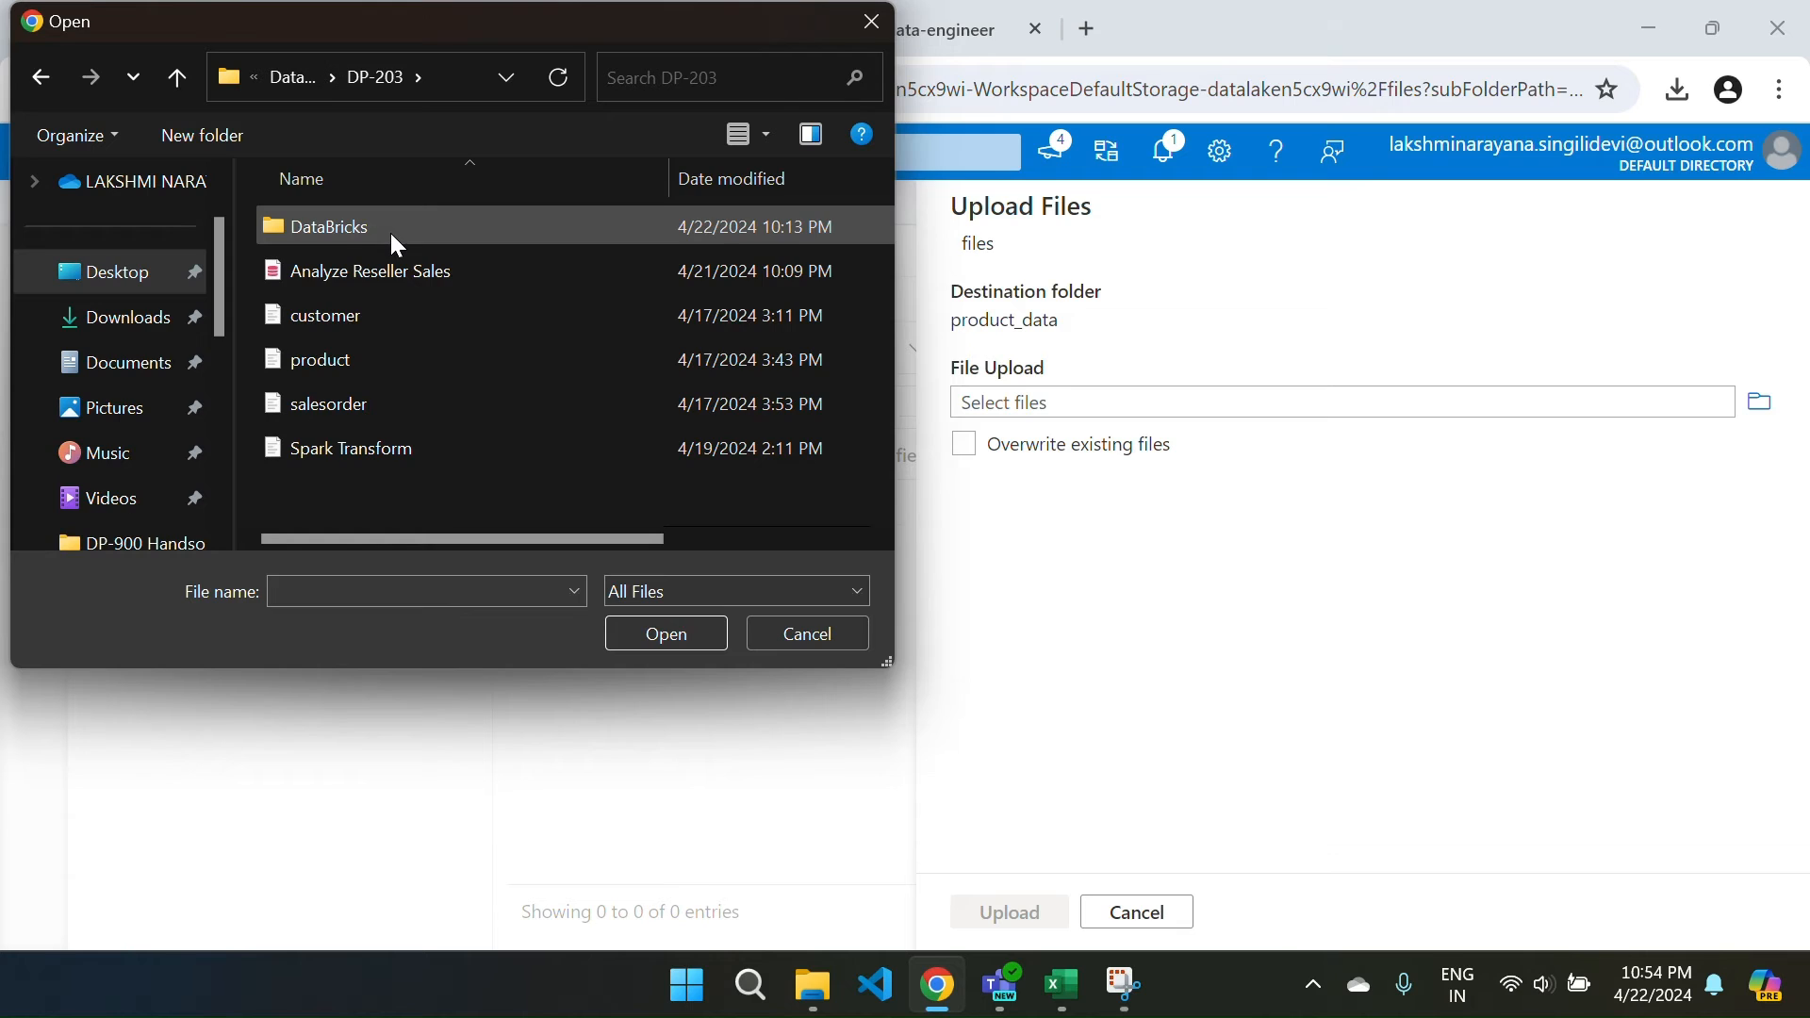
{"action": "left_click", "coordinate": [351, 369]}
{"action": "left_click", "coordinate": [673, 622]}
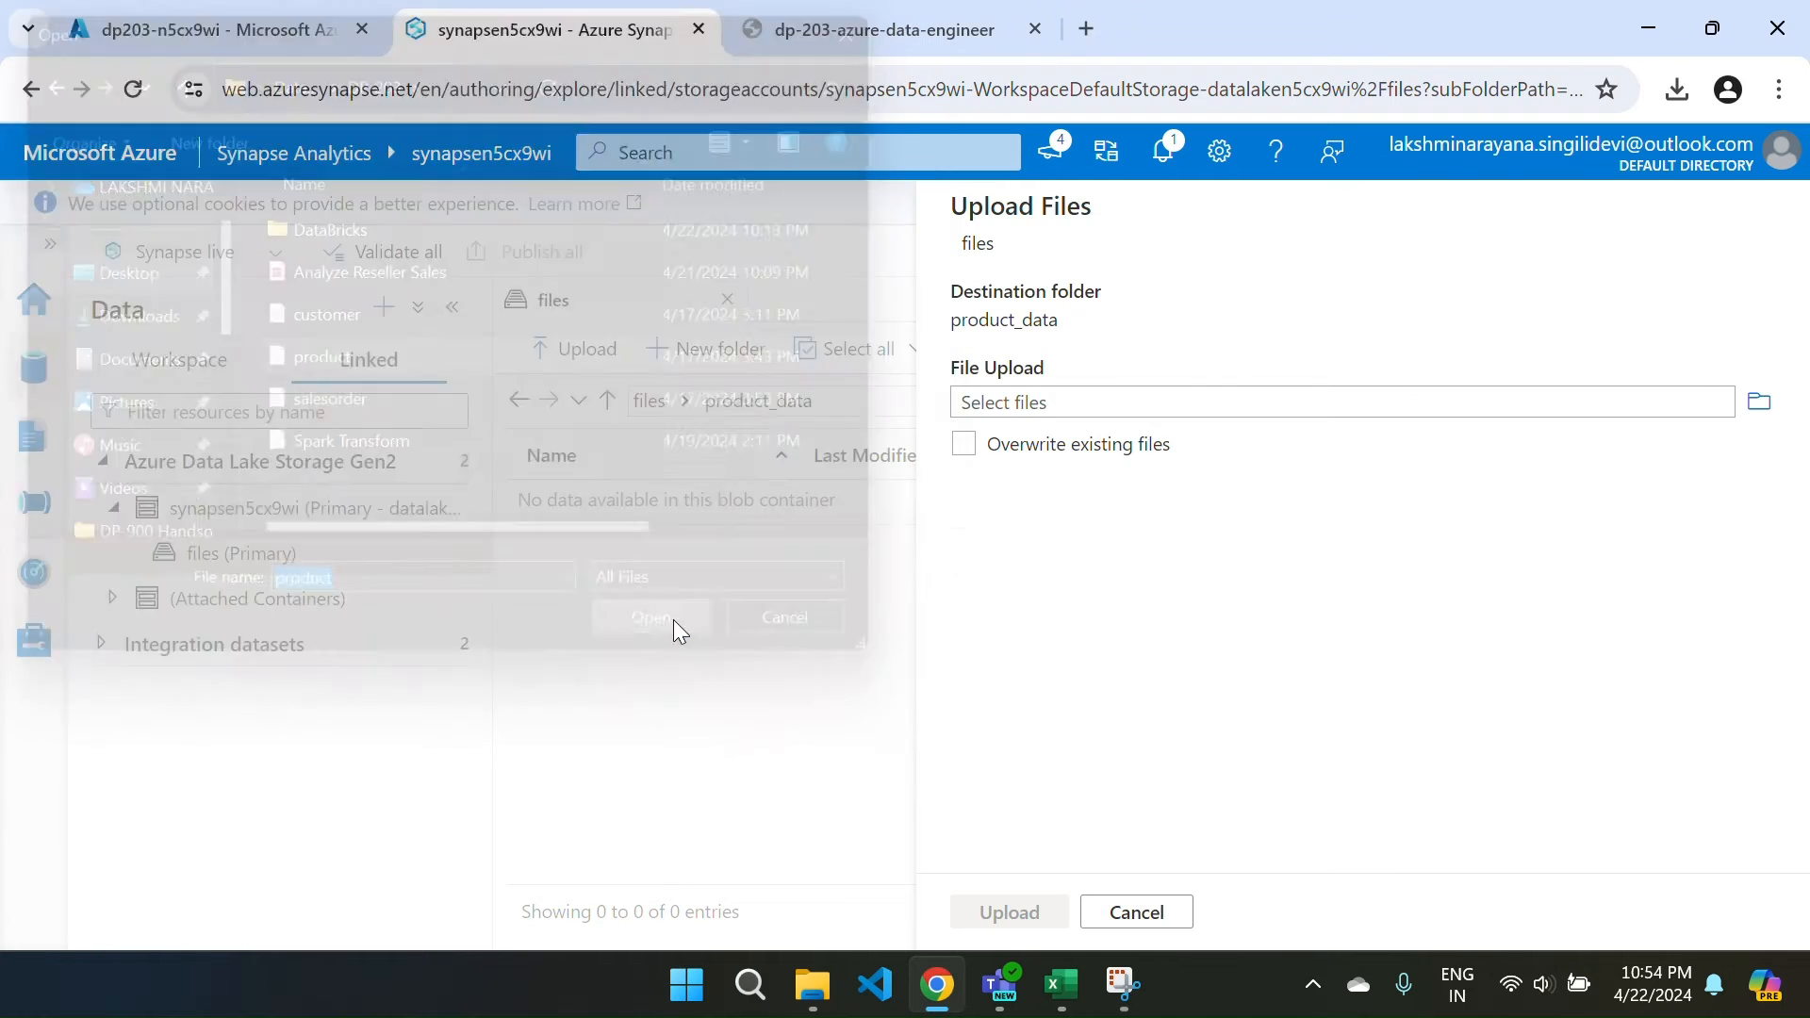
Upload product.csv into product_data and preview its rows.
{"action": "left_click", "coordinate": [1013, 917]}
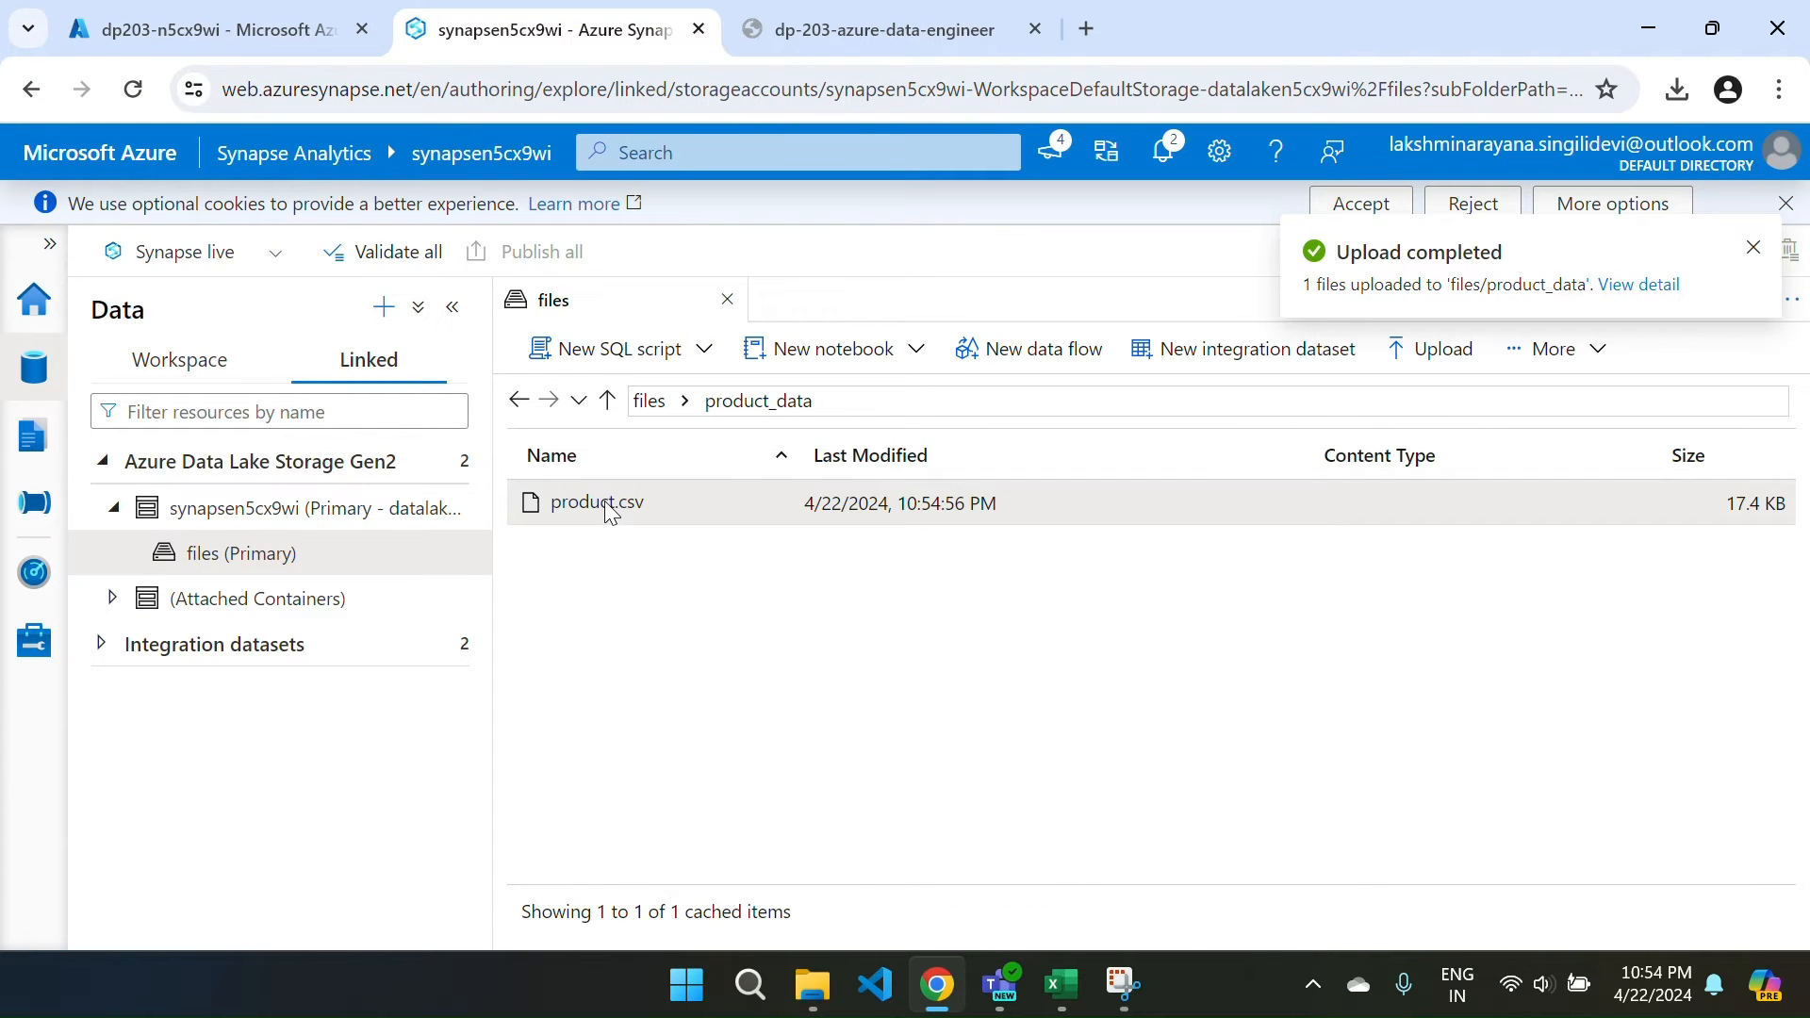
{"action": "right_click", "coordinate": [611, 512]}
{"action": "left_click", "coordinate": [650, 524]}
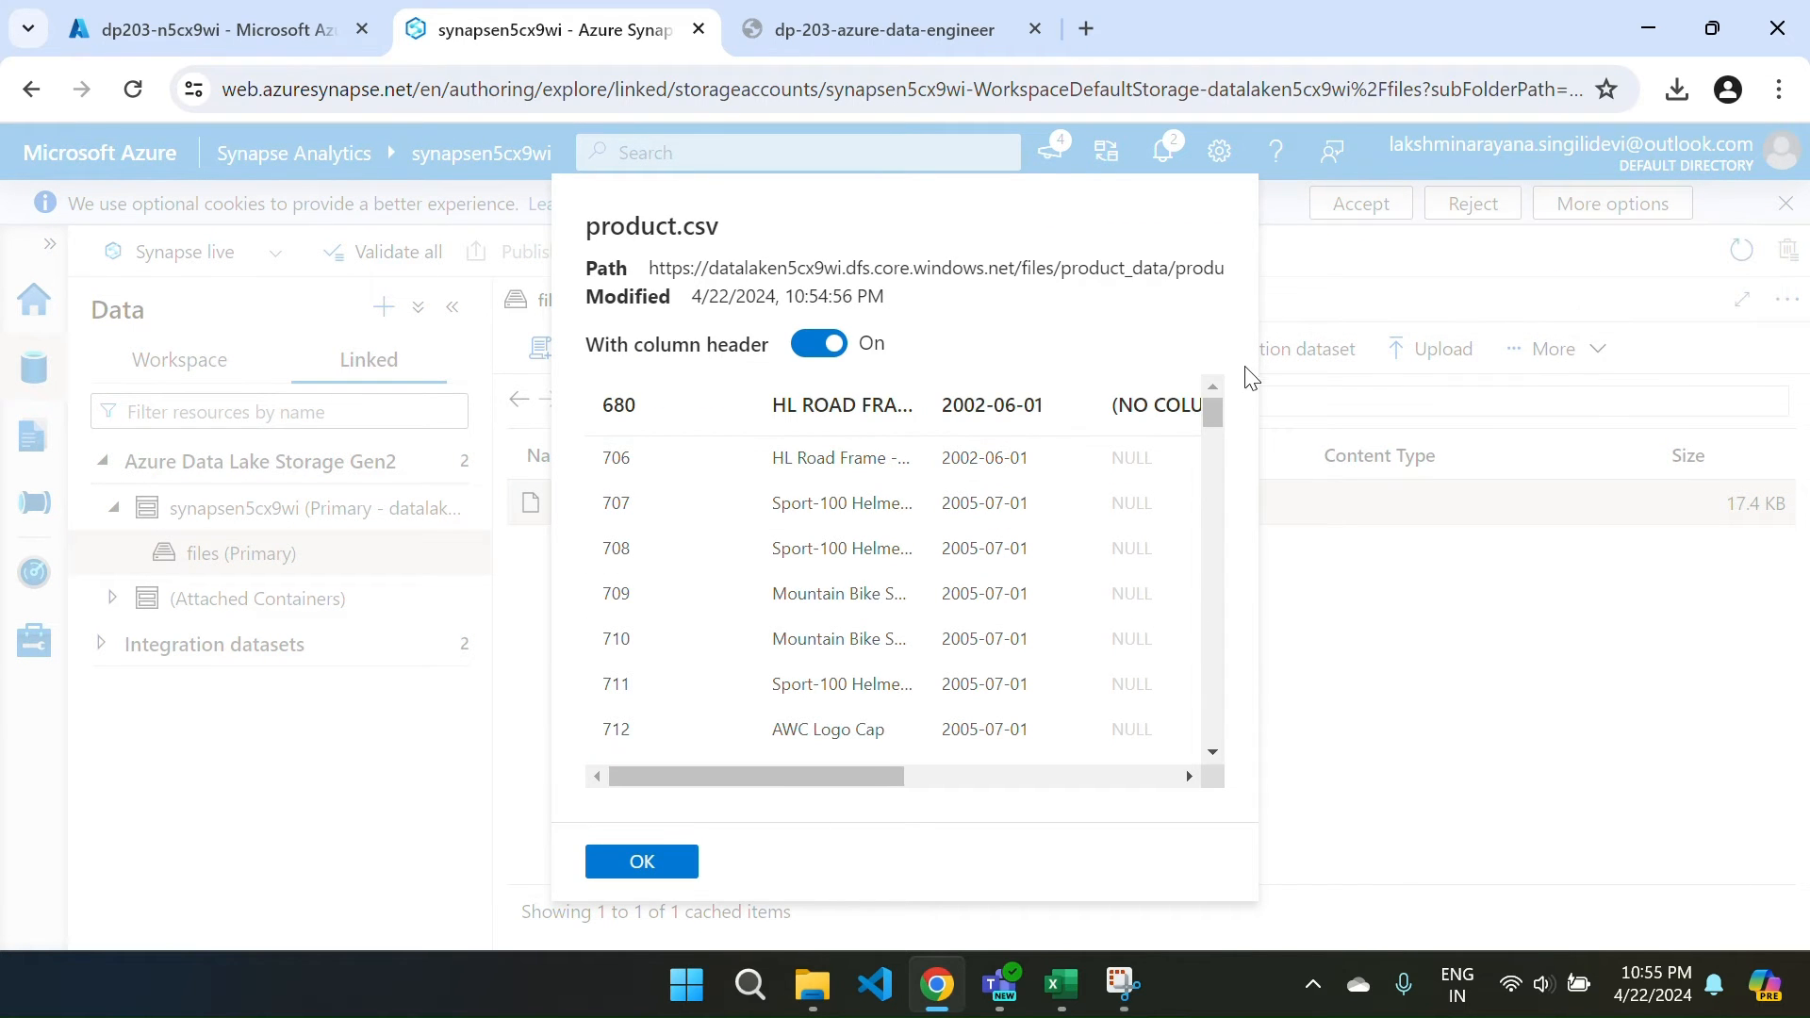
Close the preview and delete product.csv from product_data.
{"action": "left_click", "coordinate": [642, 862]}
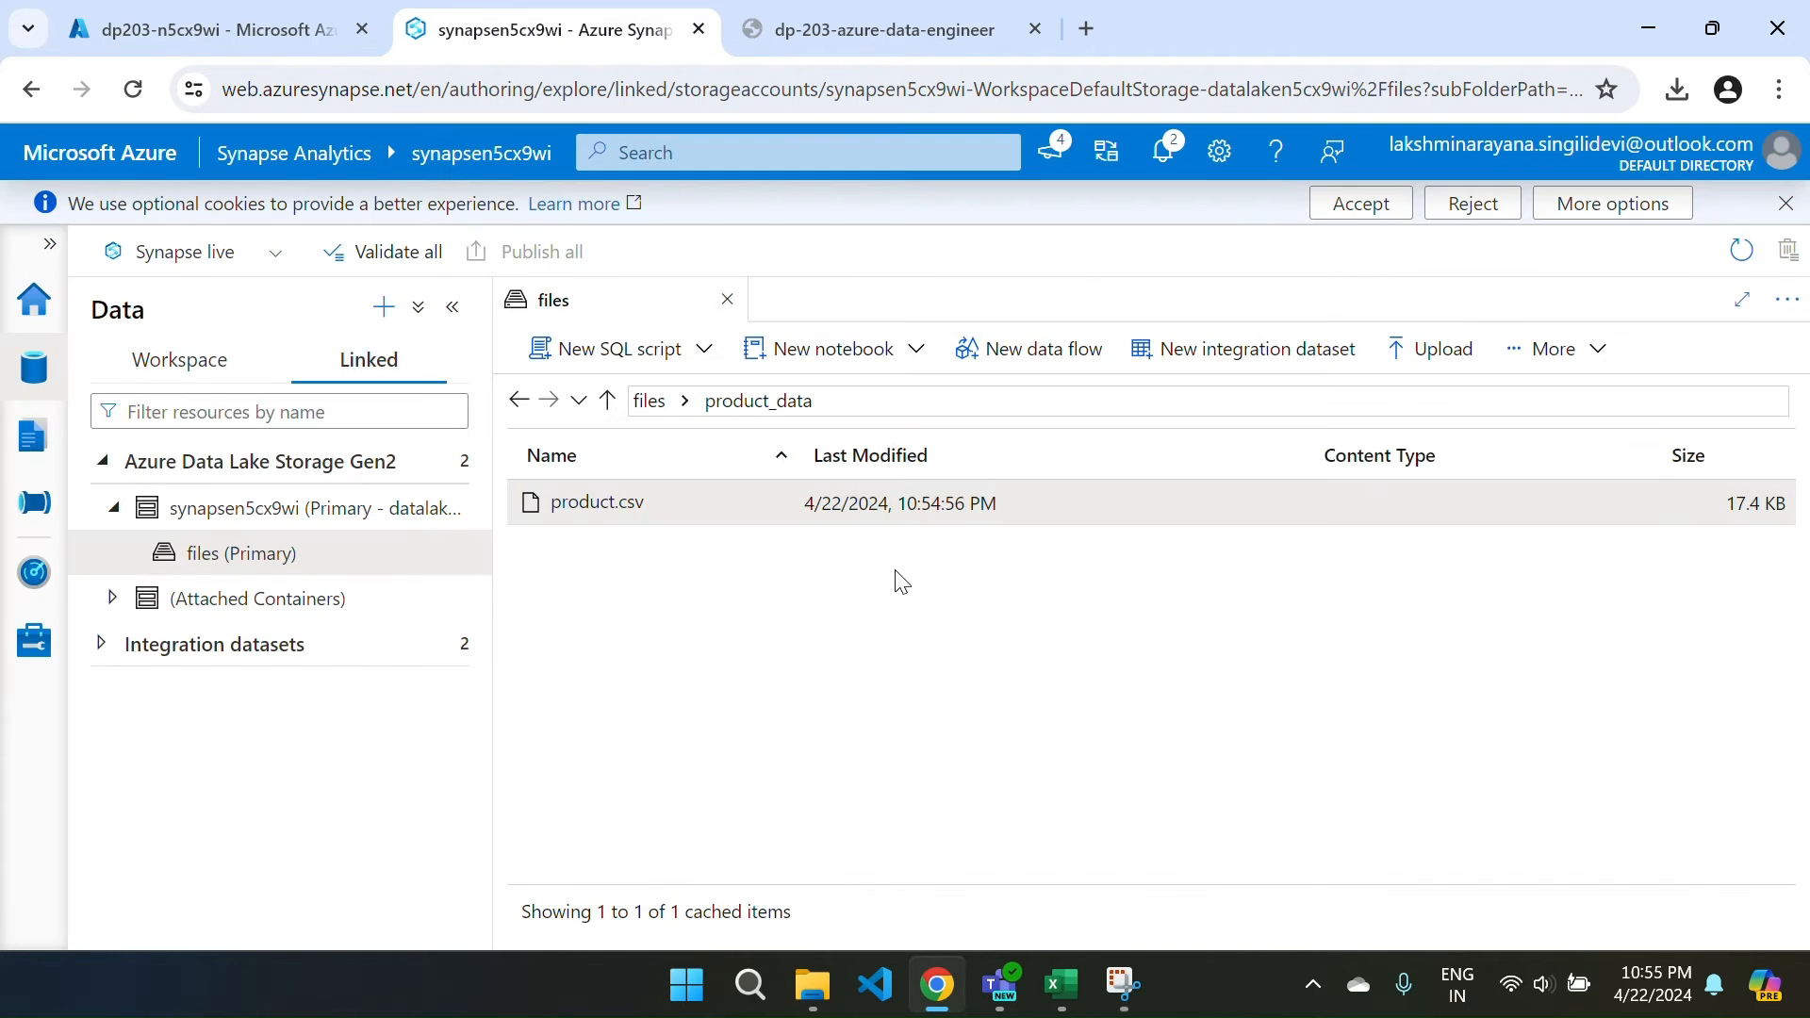
{"action": "right_click", "coordinate": [714, 512]}
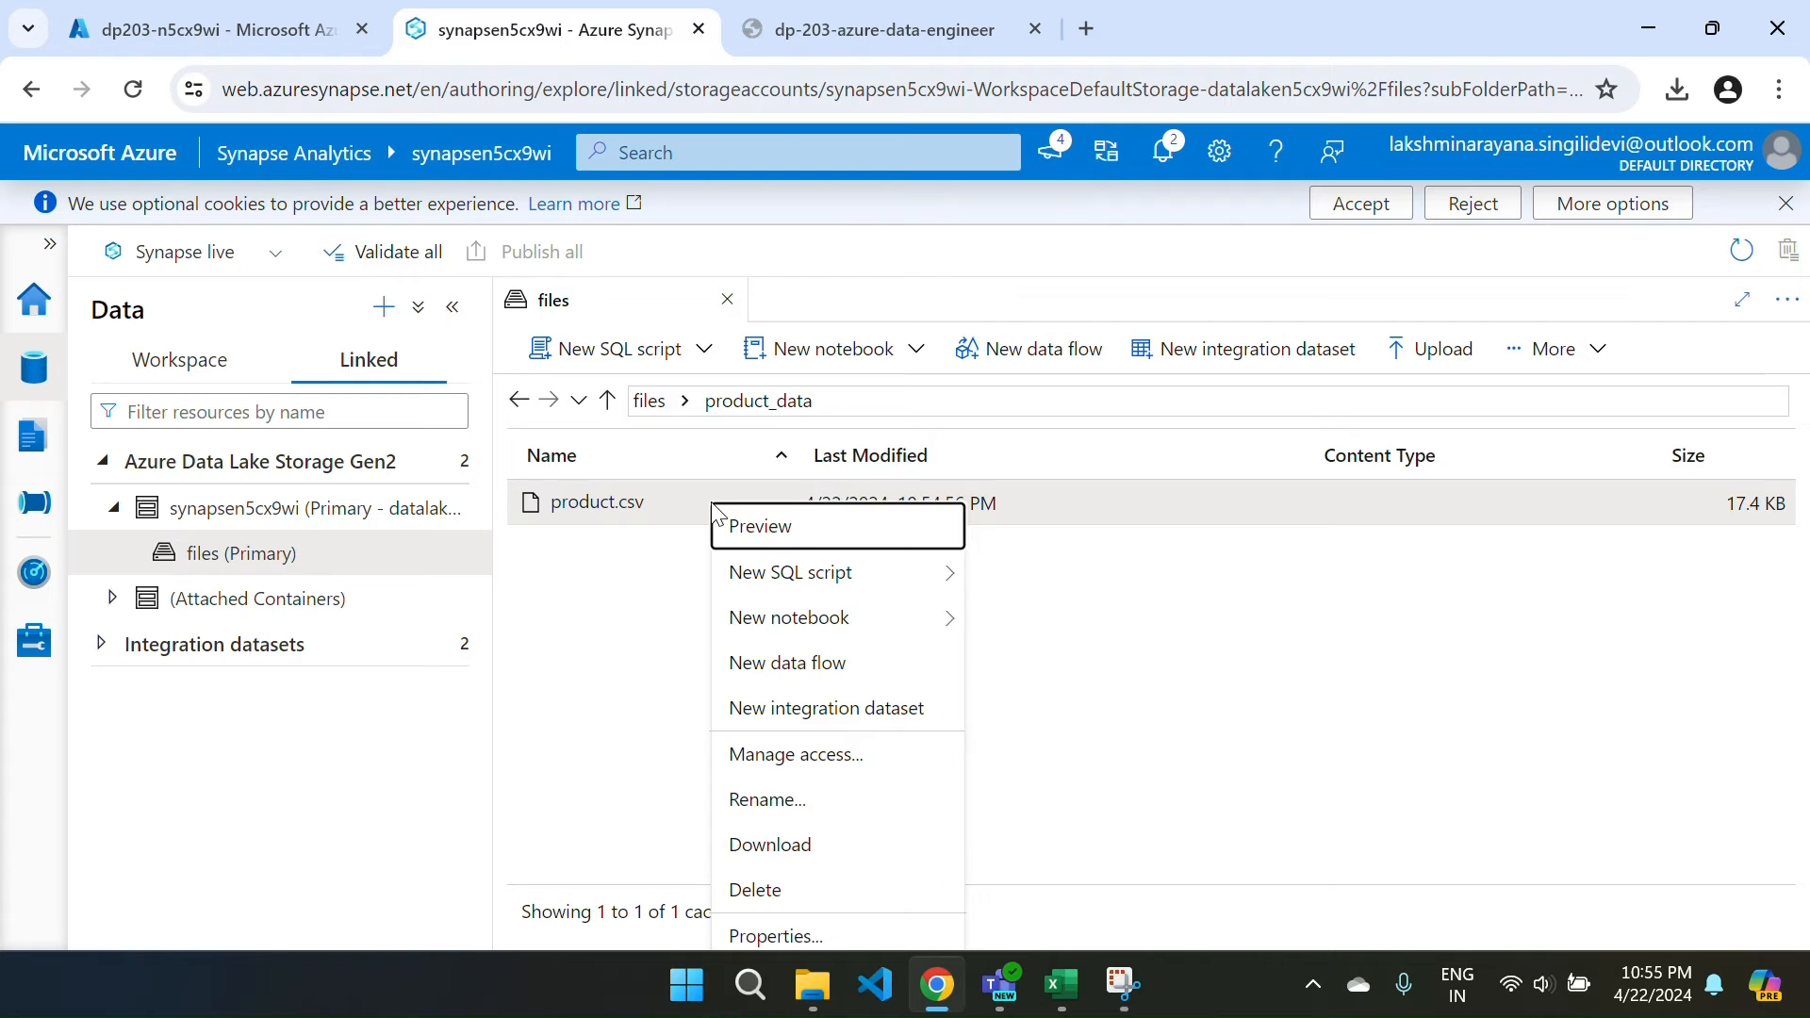
{"action": "left_click", "coordinate": [755, 889]}
{"action": "left_click", "coordinate": [733, 633]}
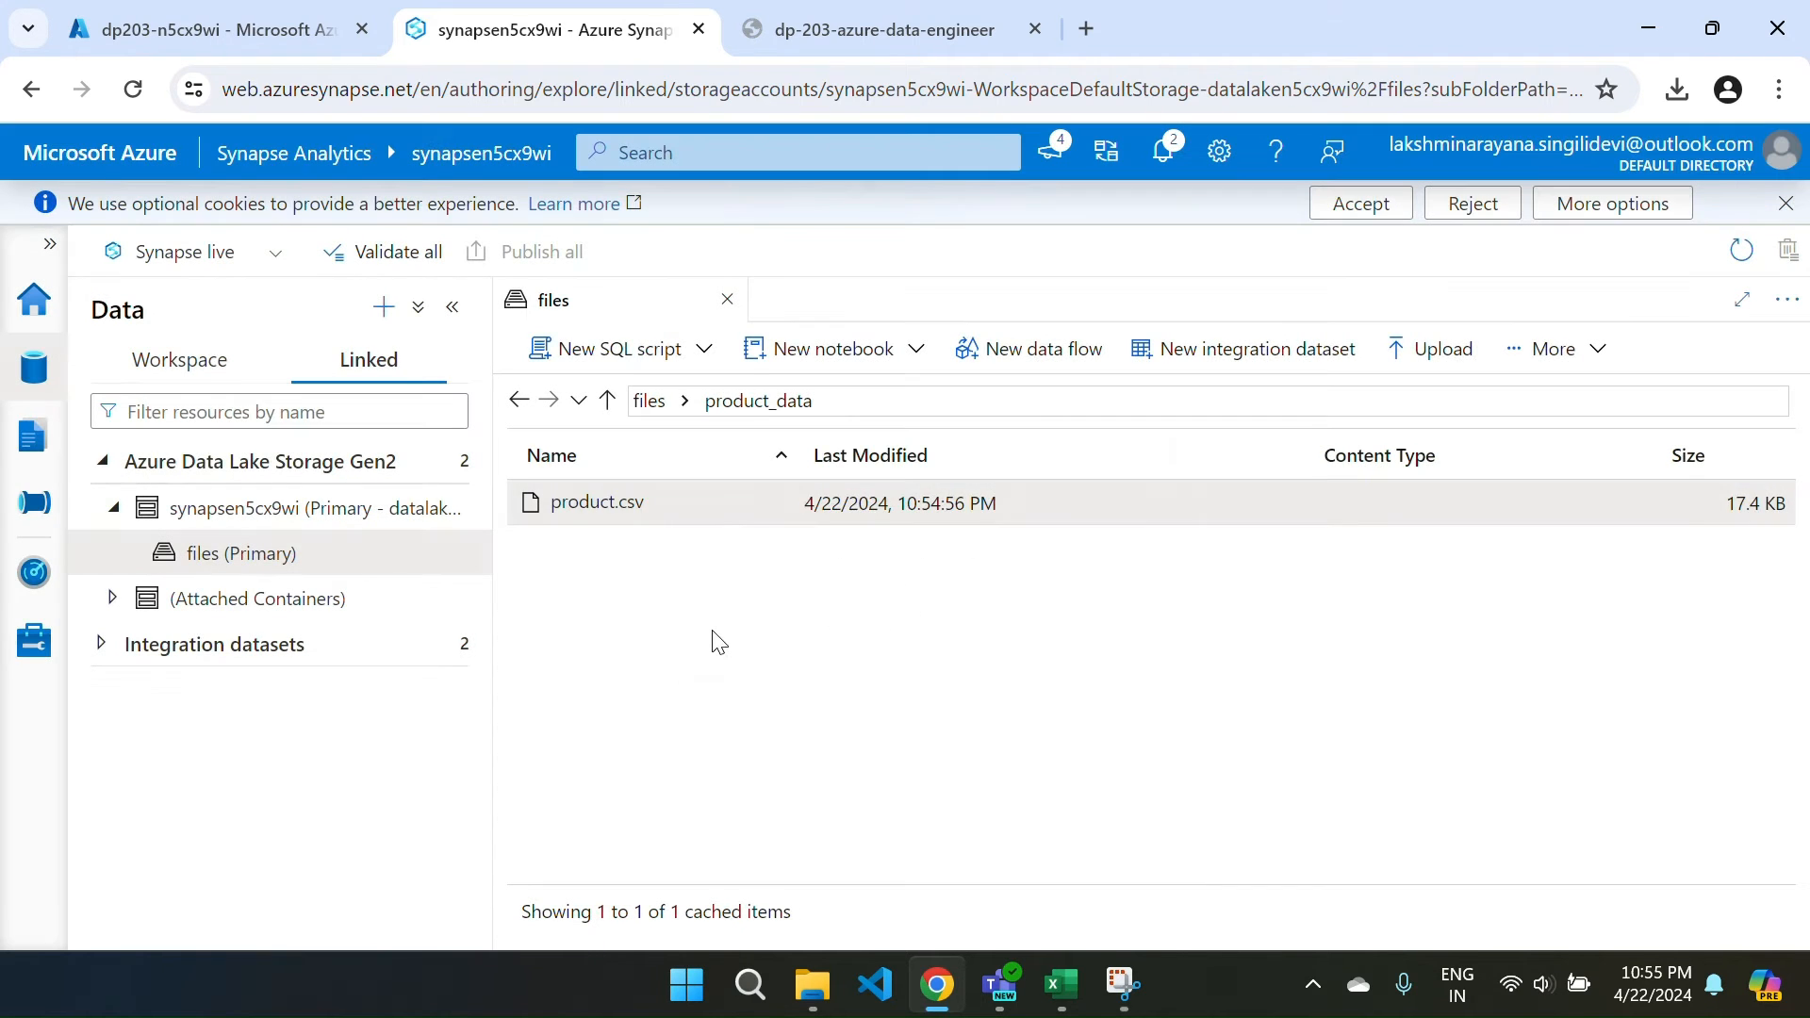
Open the product_data Upload Files panel without choosing a file, then switch to the lab tab.
{"action": "left_click", "coordinate": [555, 348]}
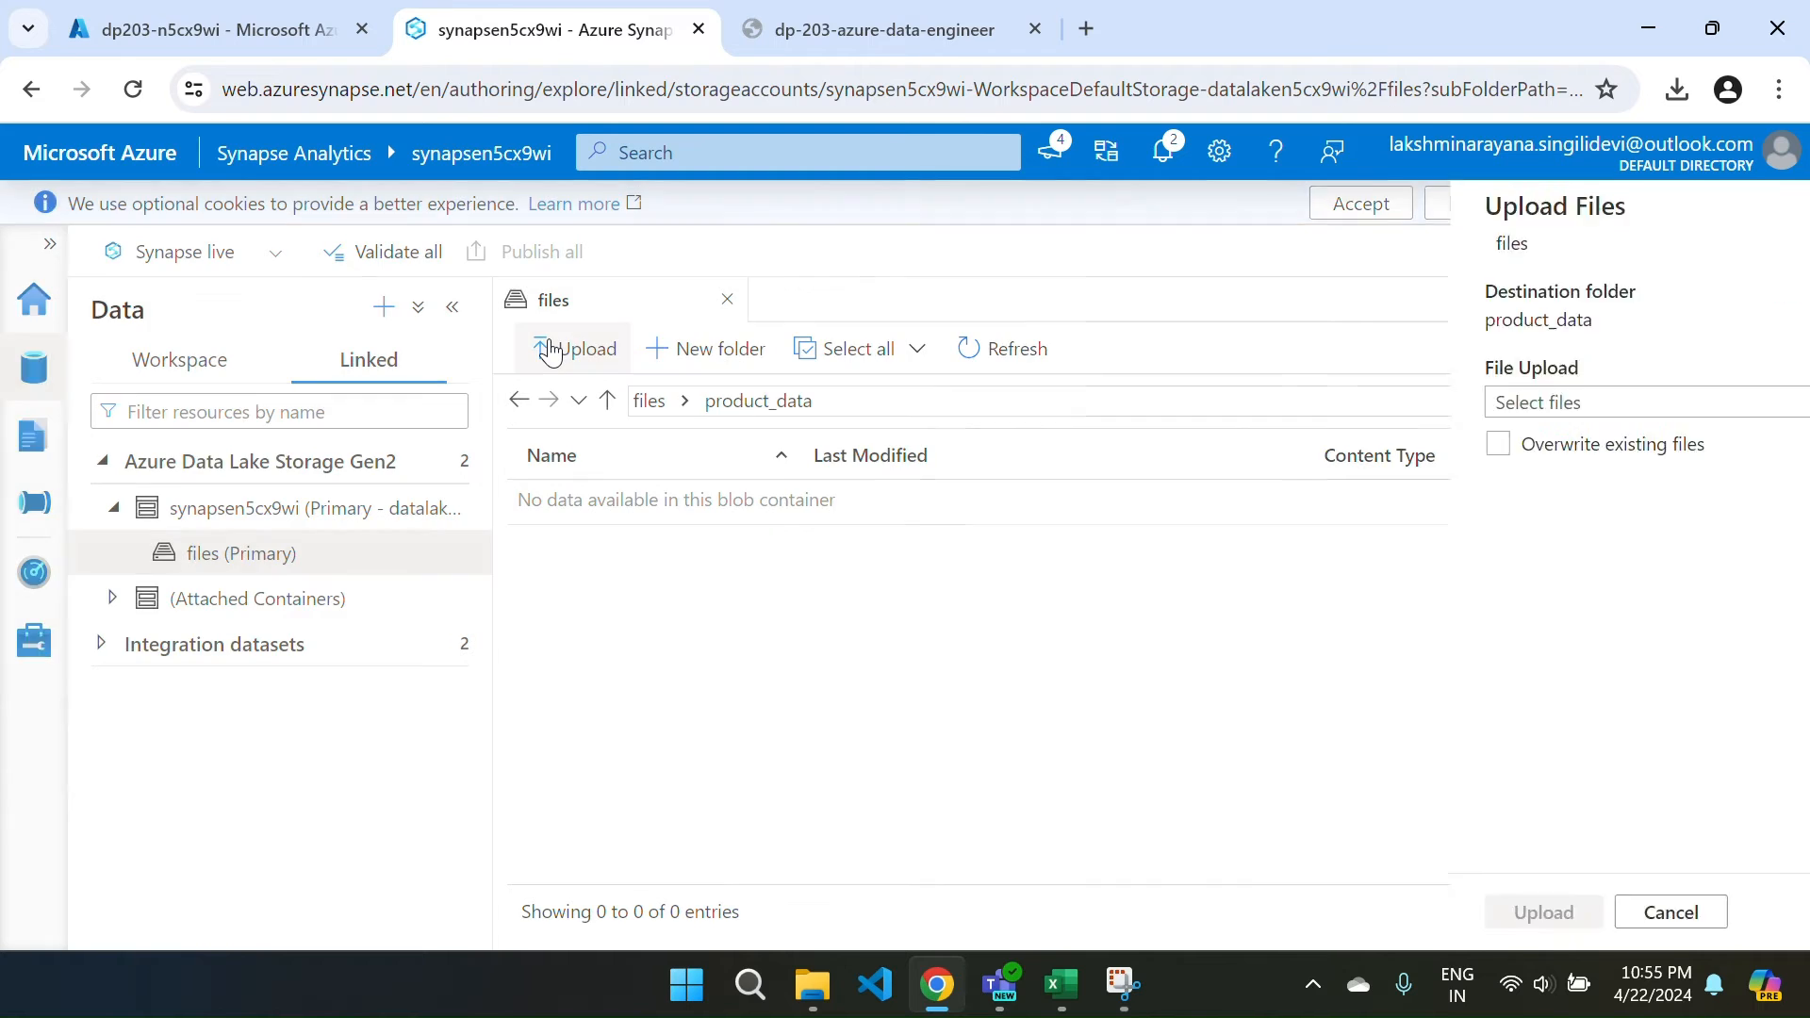
{"action": "left_click", "coordinate": [1758, 401]}
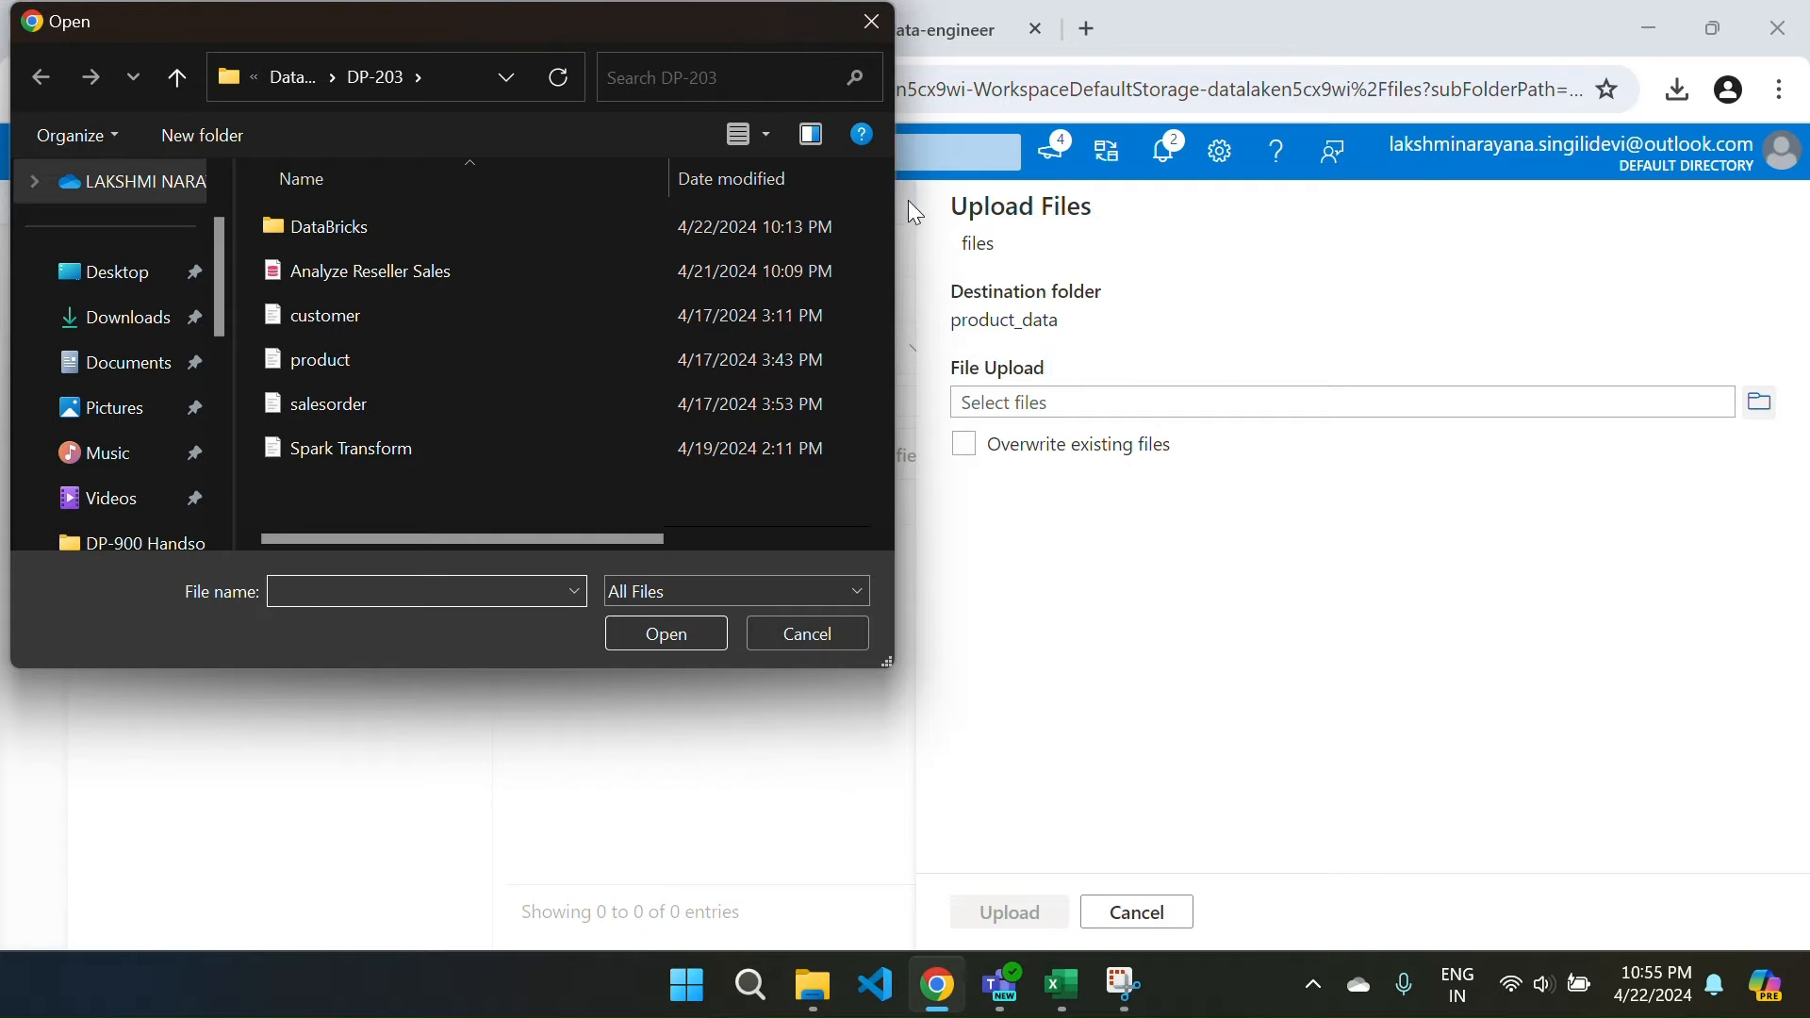
{"action": "left_click", "coordinate": [779, 641]}
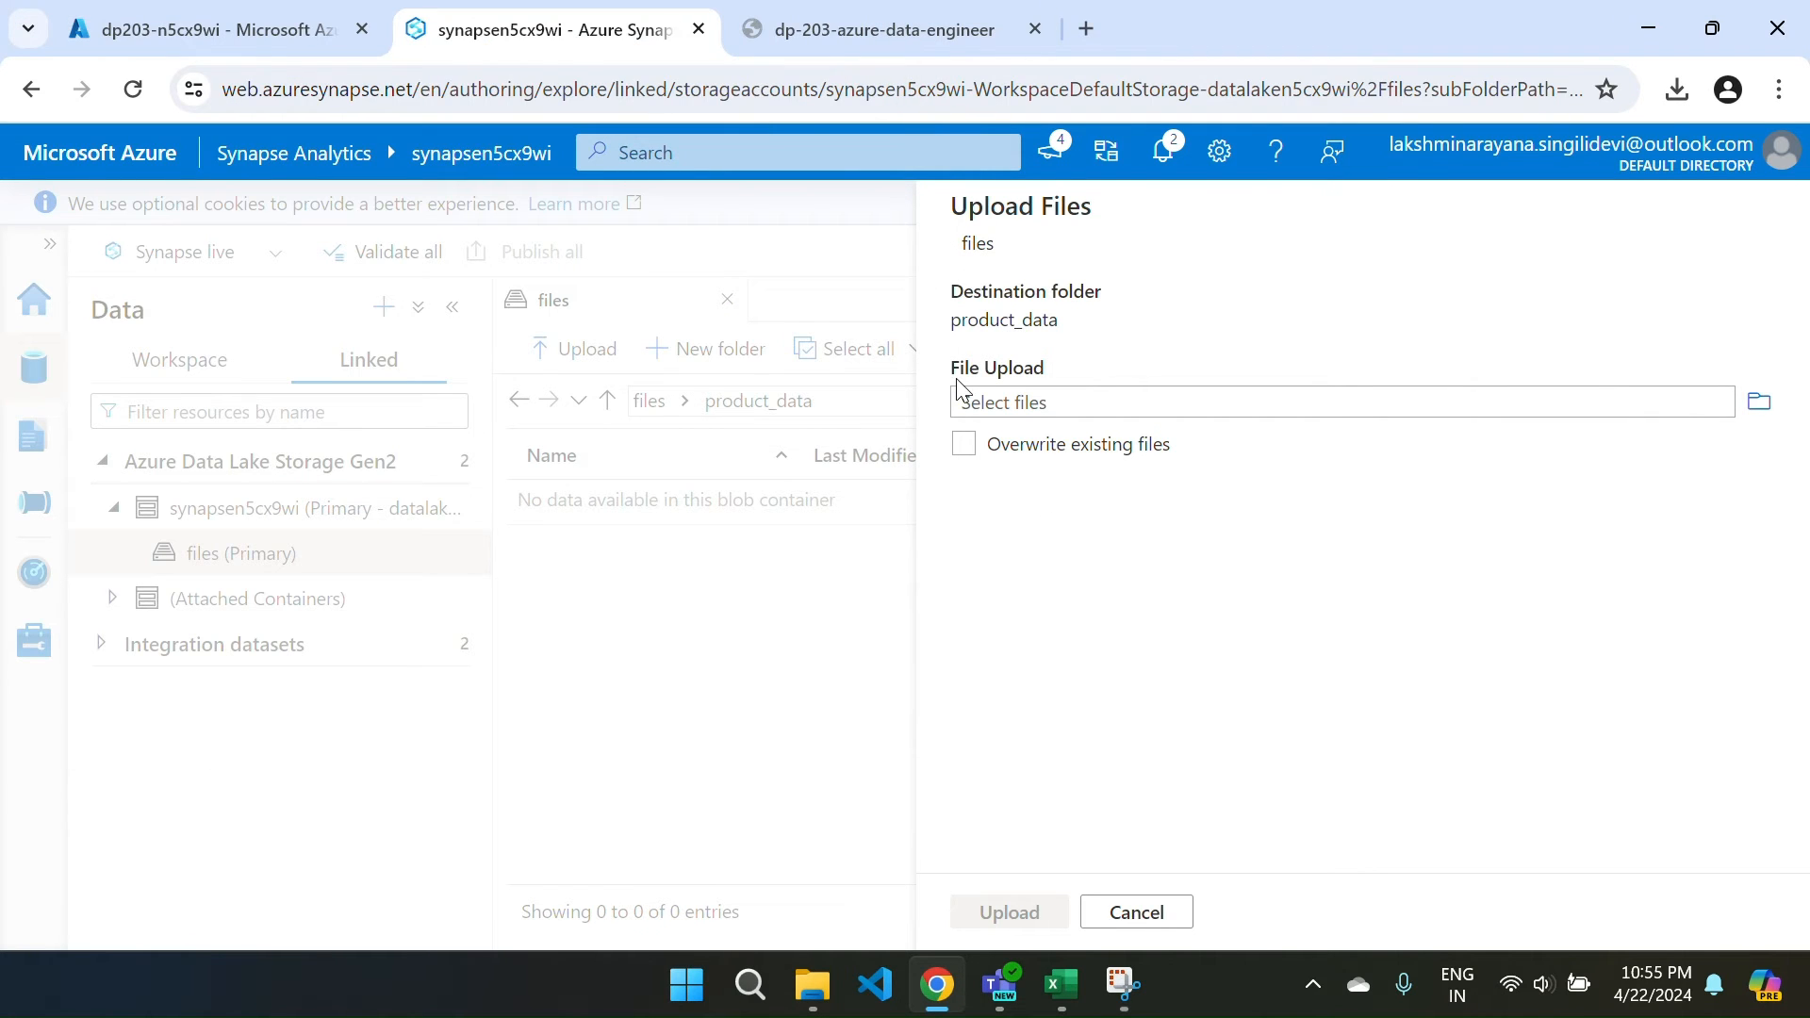
{"action": "key", "text": "ctrl+Tab"}
Select the products.csv Base URL in the lab's Copy Data settings and open a blank tab.
{"action": "scroll", "coordinate": [922, 425], "scroll_direction": "up", "scroll_amount": 20}
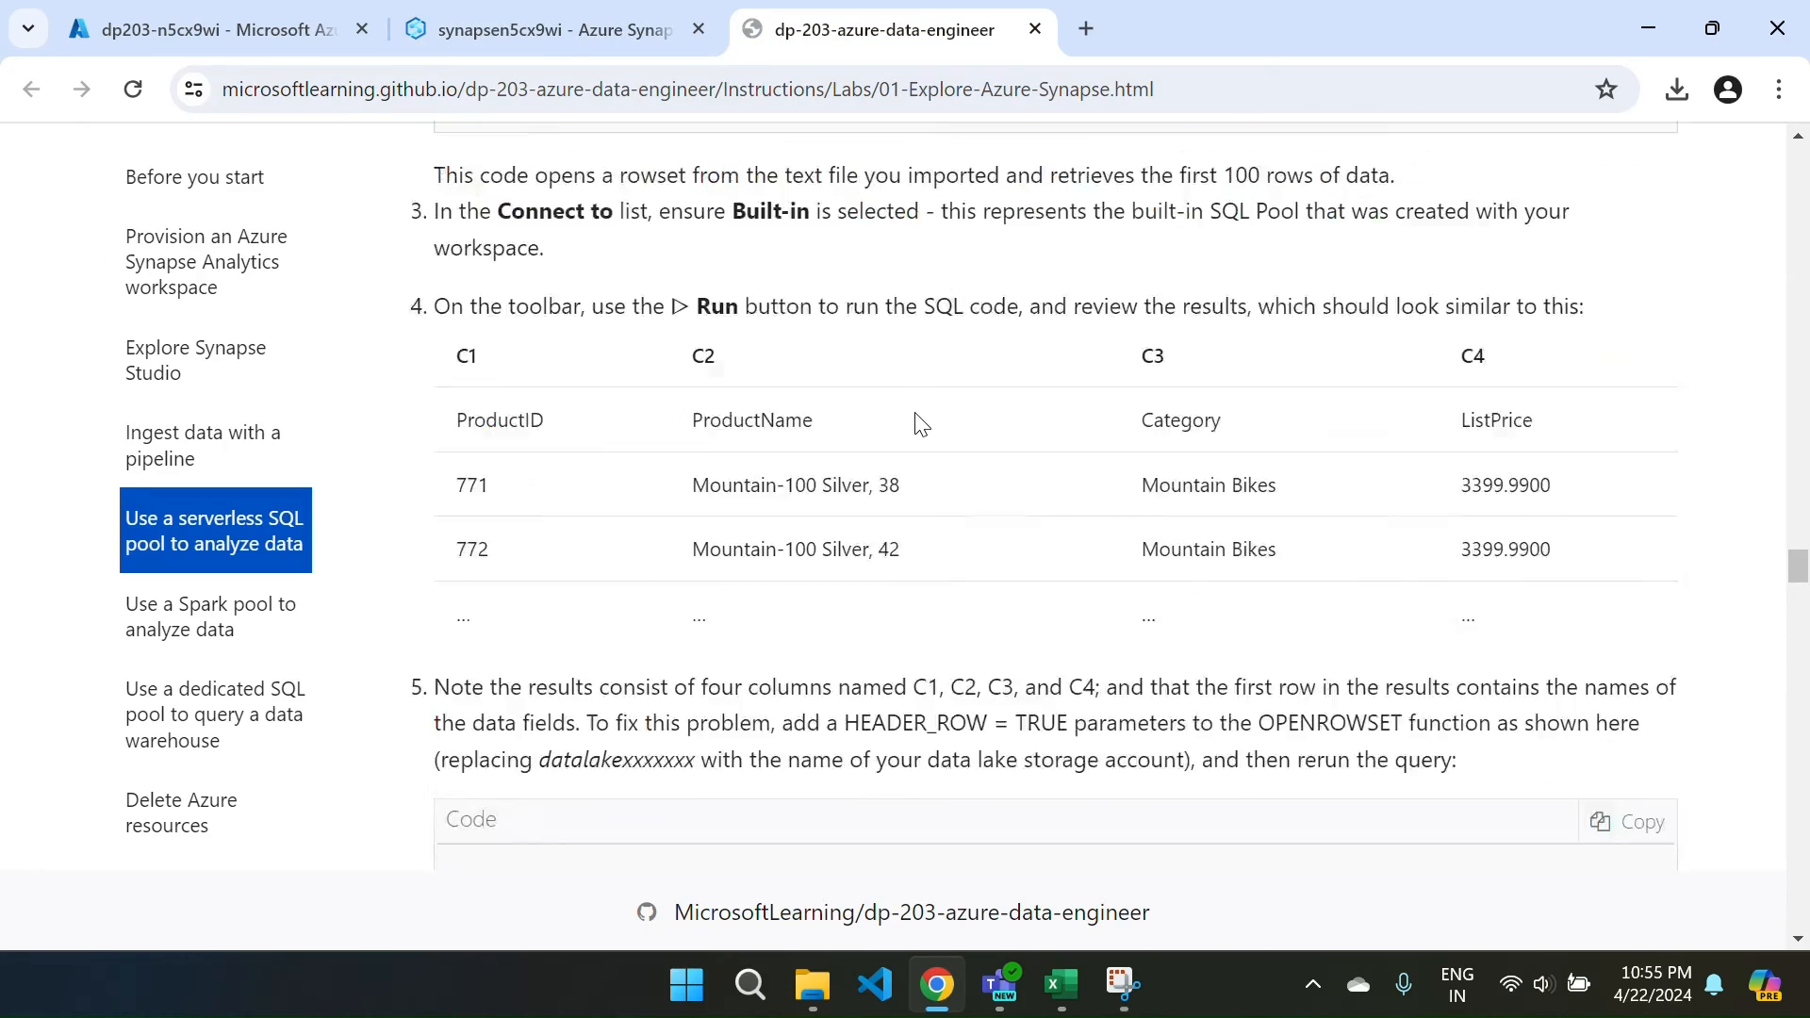
{"action": "scroll", "coordinate": [921, 424], "scroll_direction": "up", "scroll_amount": 20}
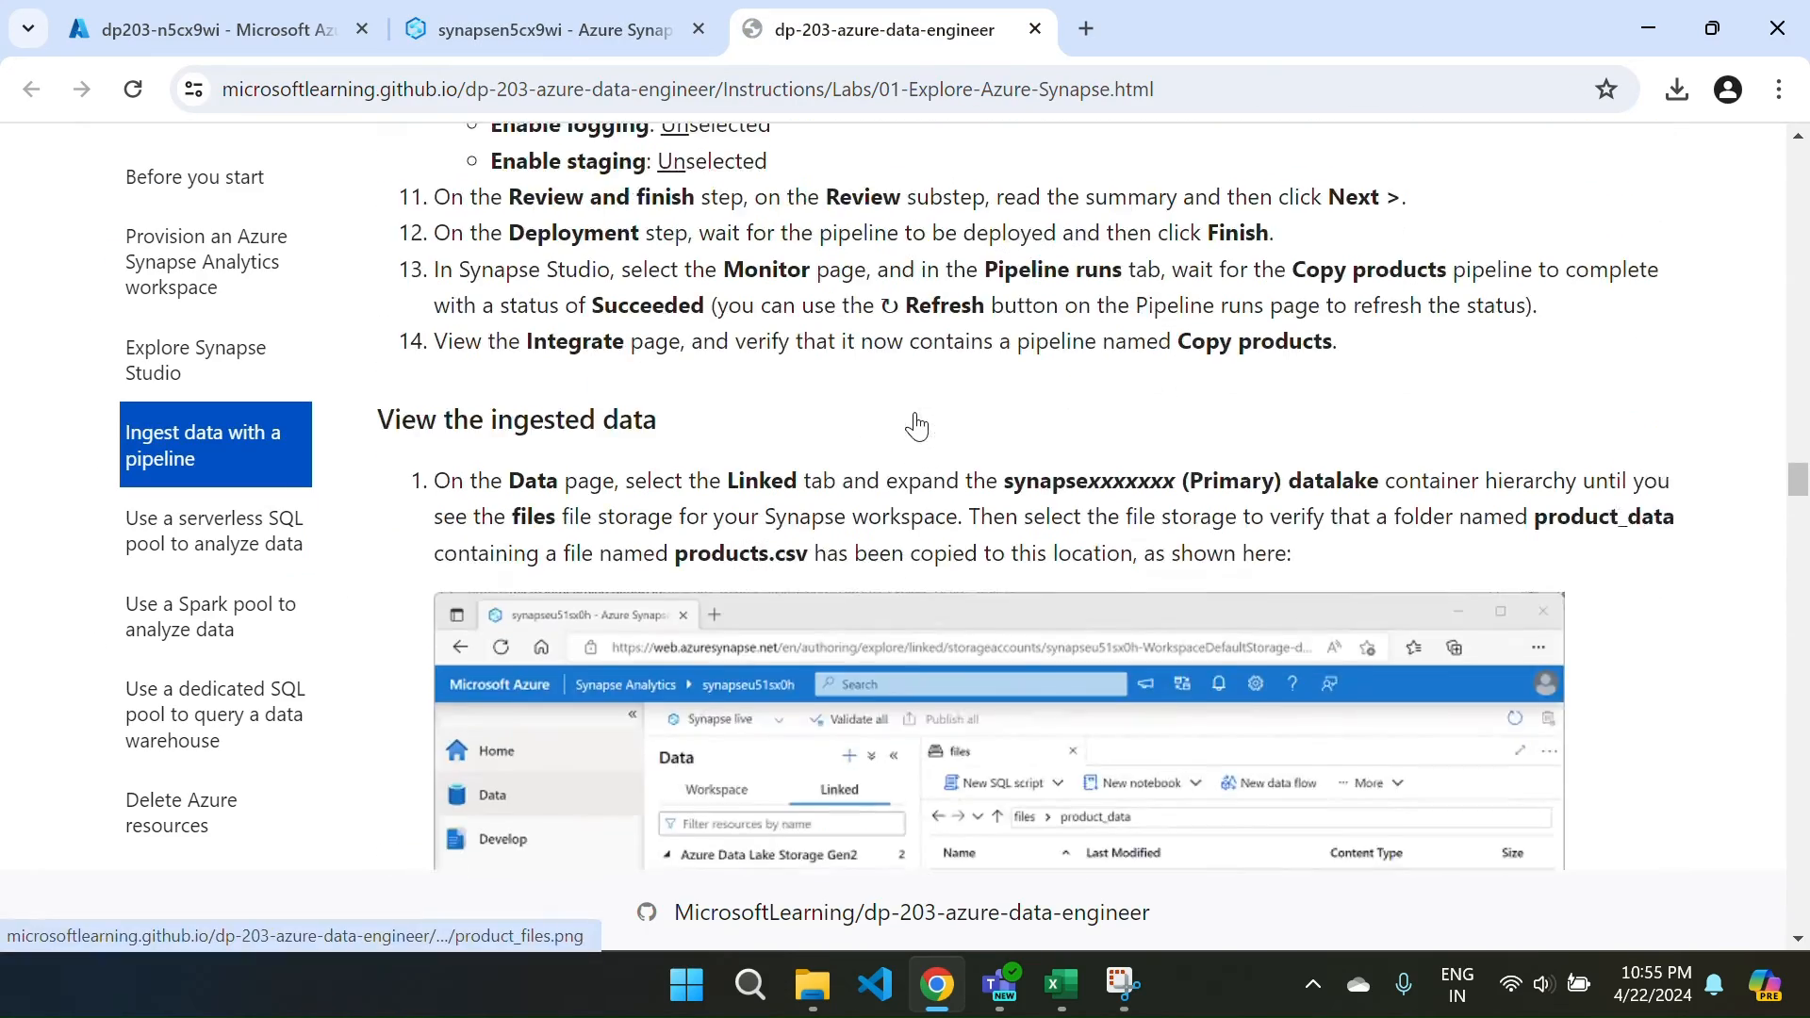
{"action": "scroll", "coordinate": [921, 424], "scroll_direction": "up", "scroll_amount": 15}
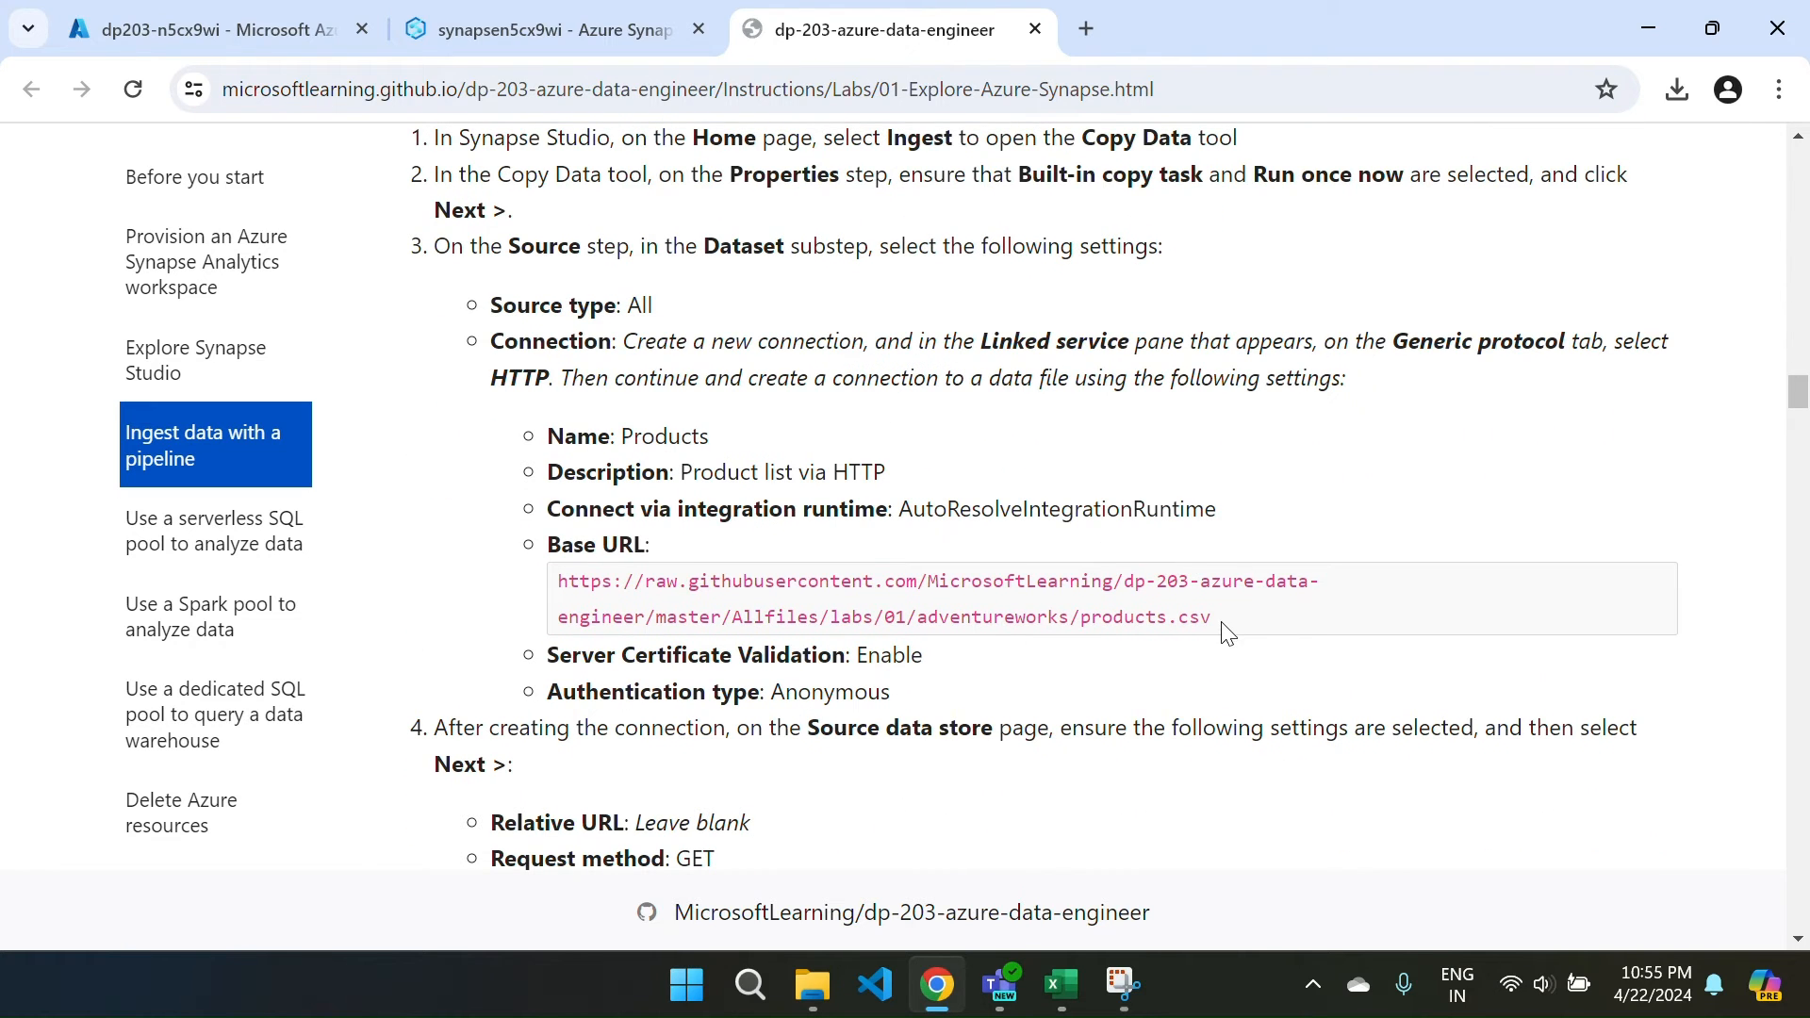
{"action": "left_click_drag", "start_coordinate": [1222, 624], "coordinate": [552, 583]}
{"action": "key", "text": "ctrl+c"}
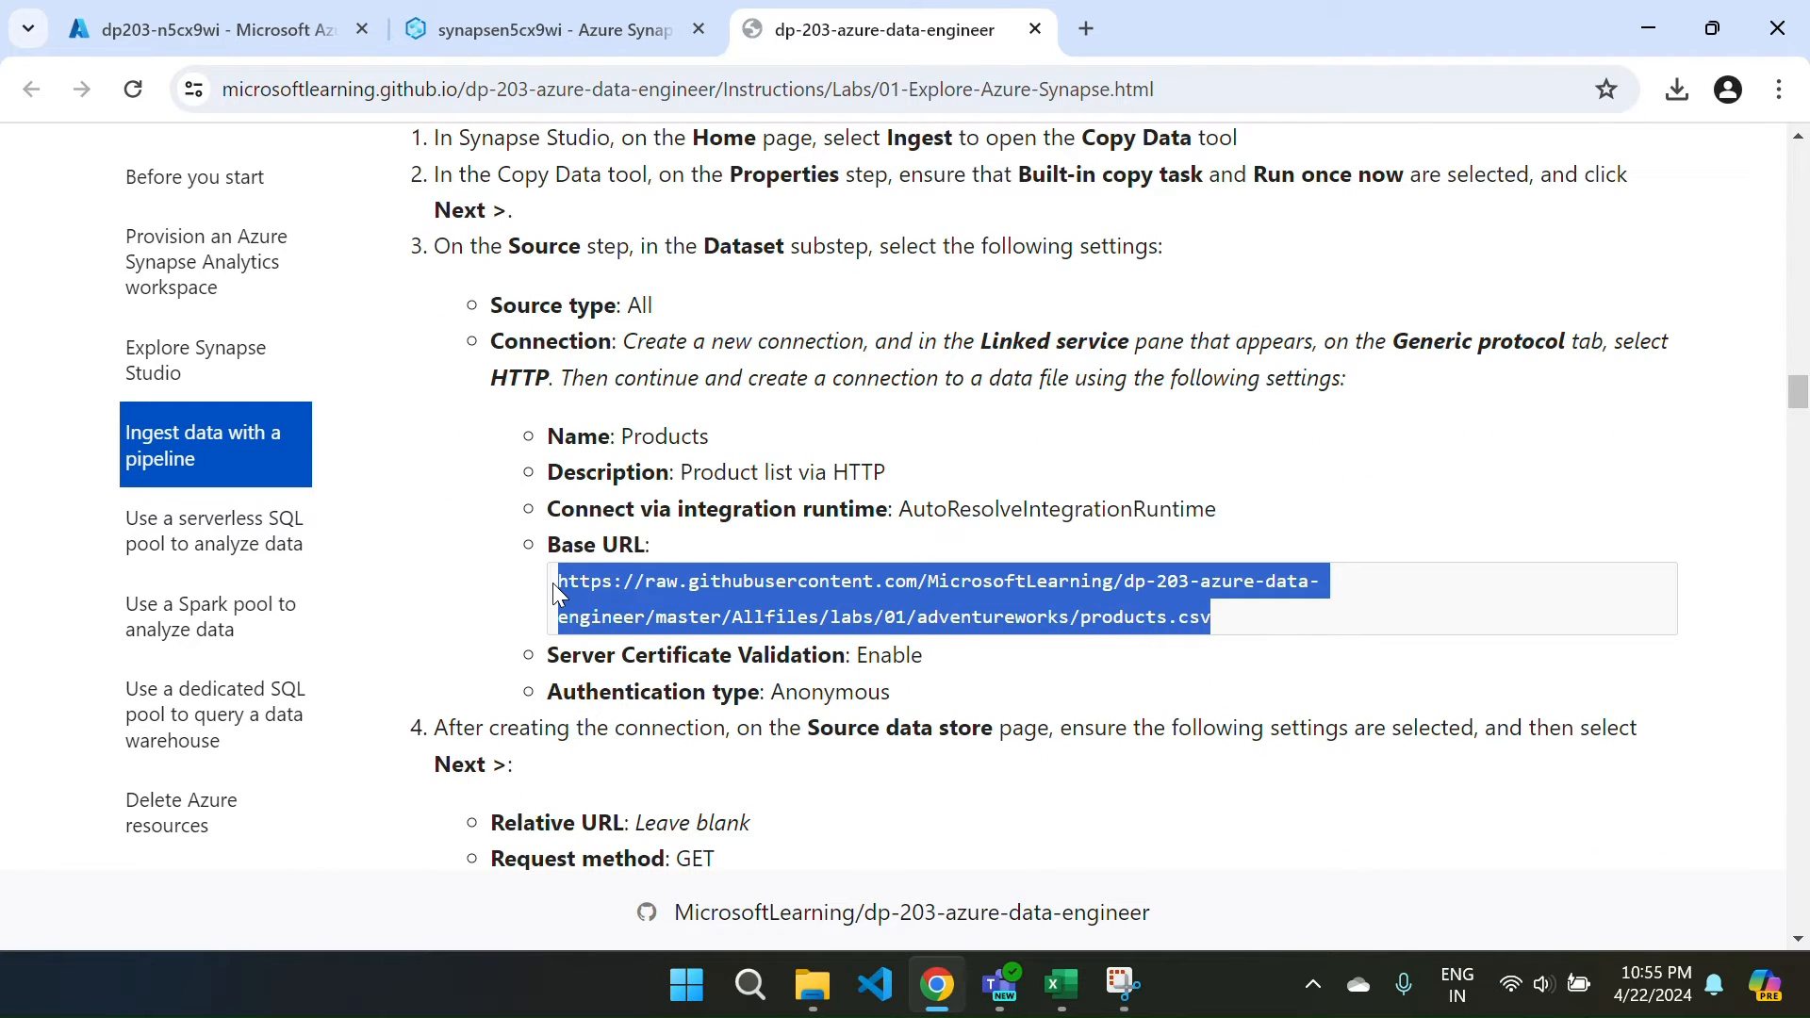
{"action": "left_click", "coordinate": [1089, 29]}
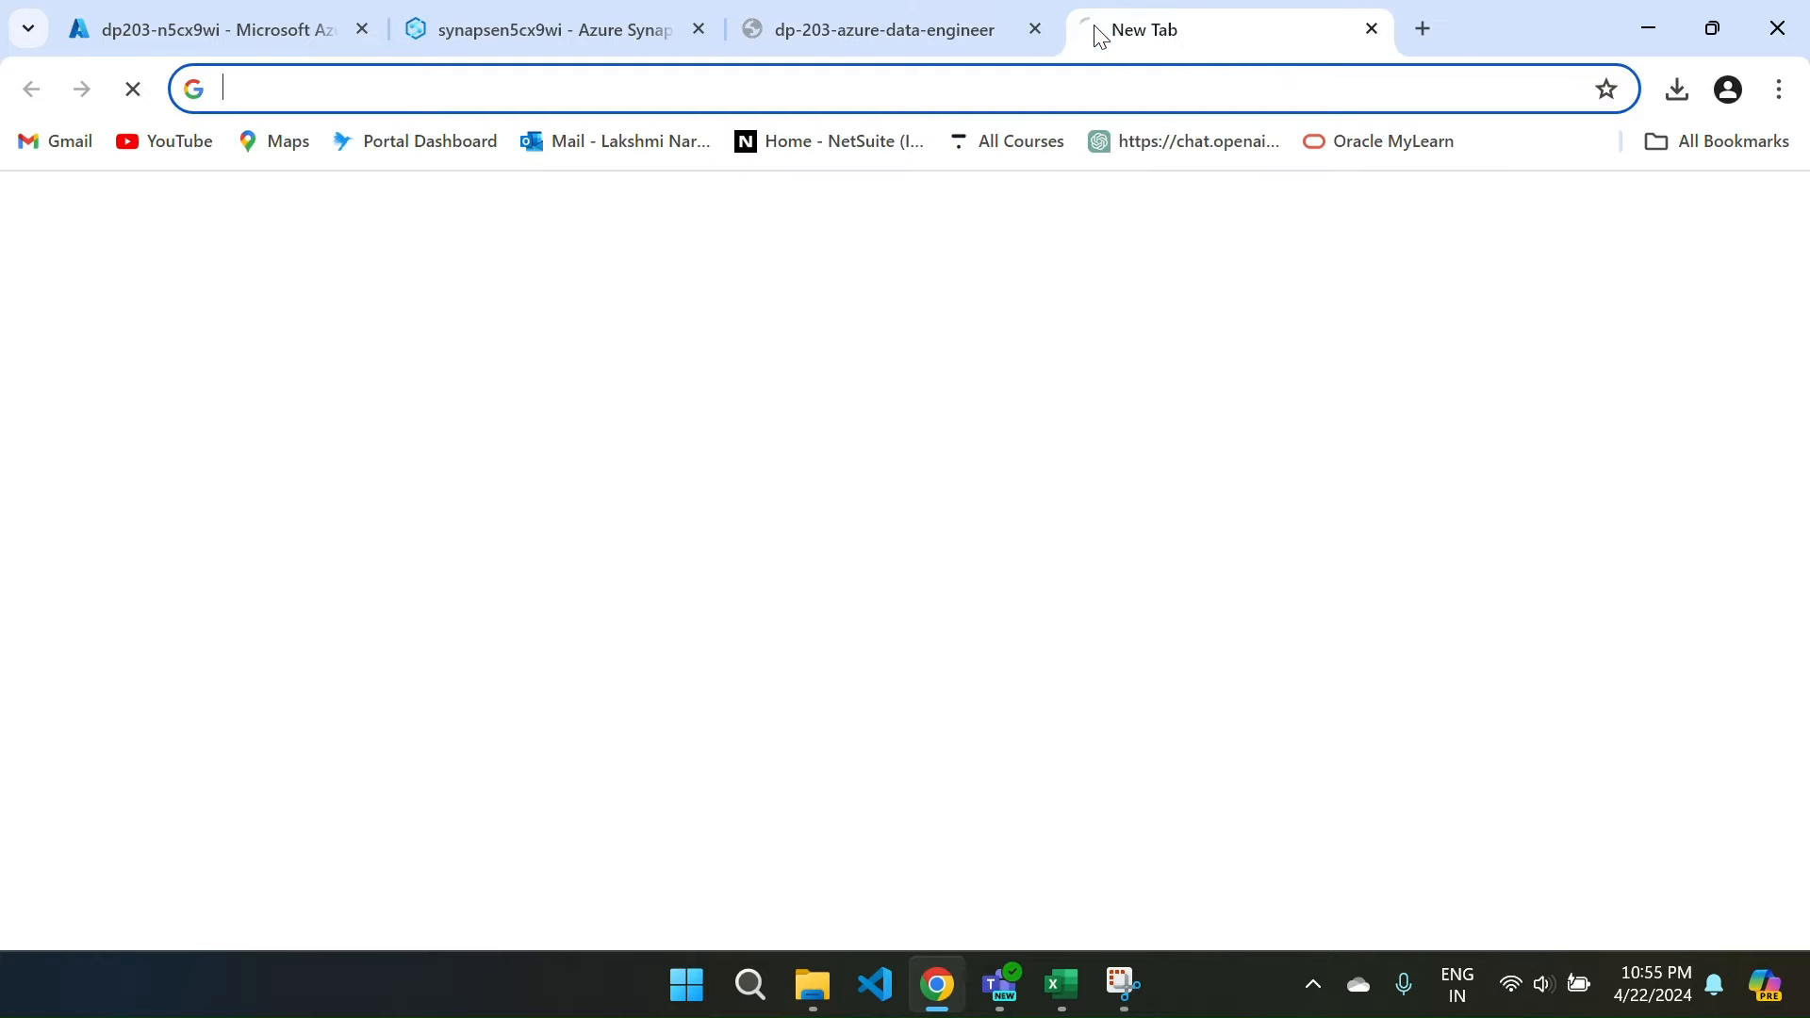
Paste and load the copied products.csv URL in the new tab.
{"action": "left_click", "coordinate": [625, 630]}
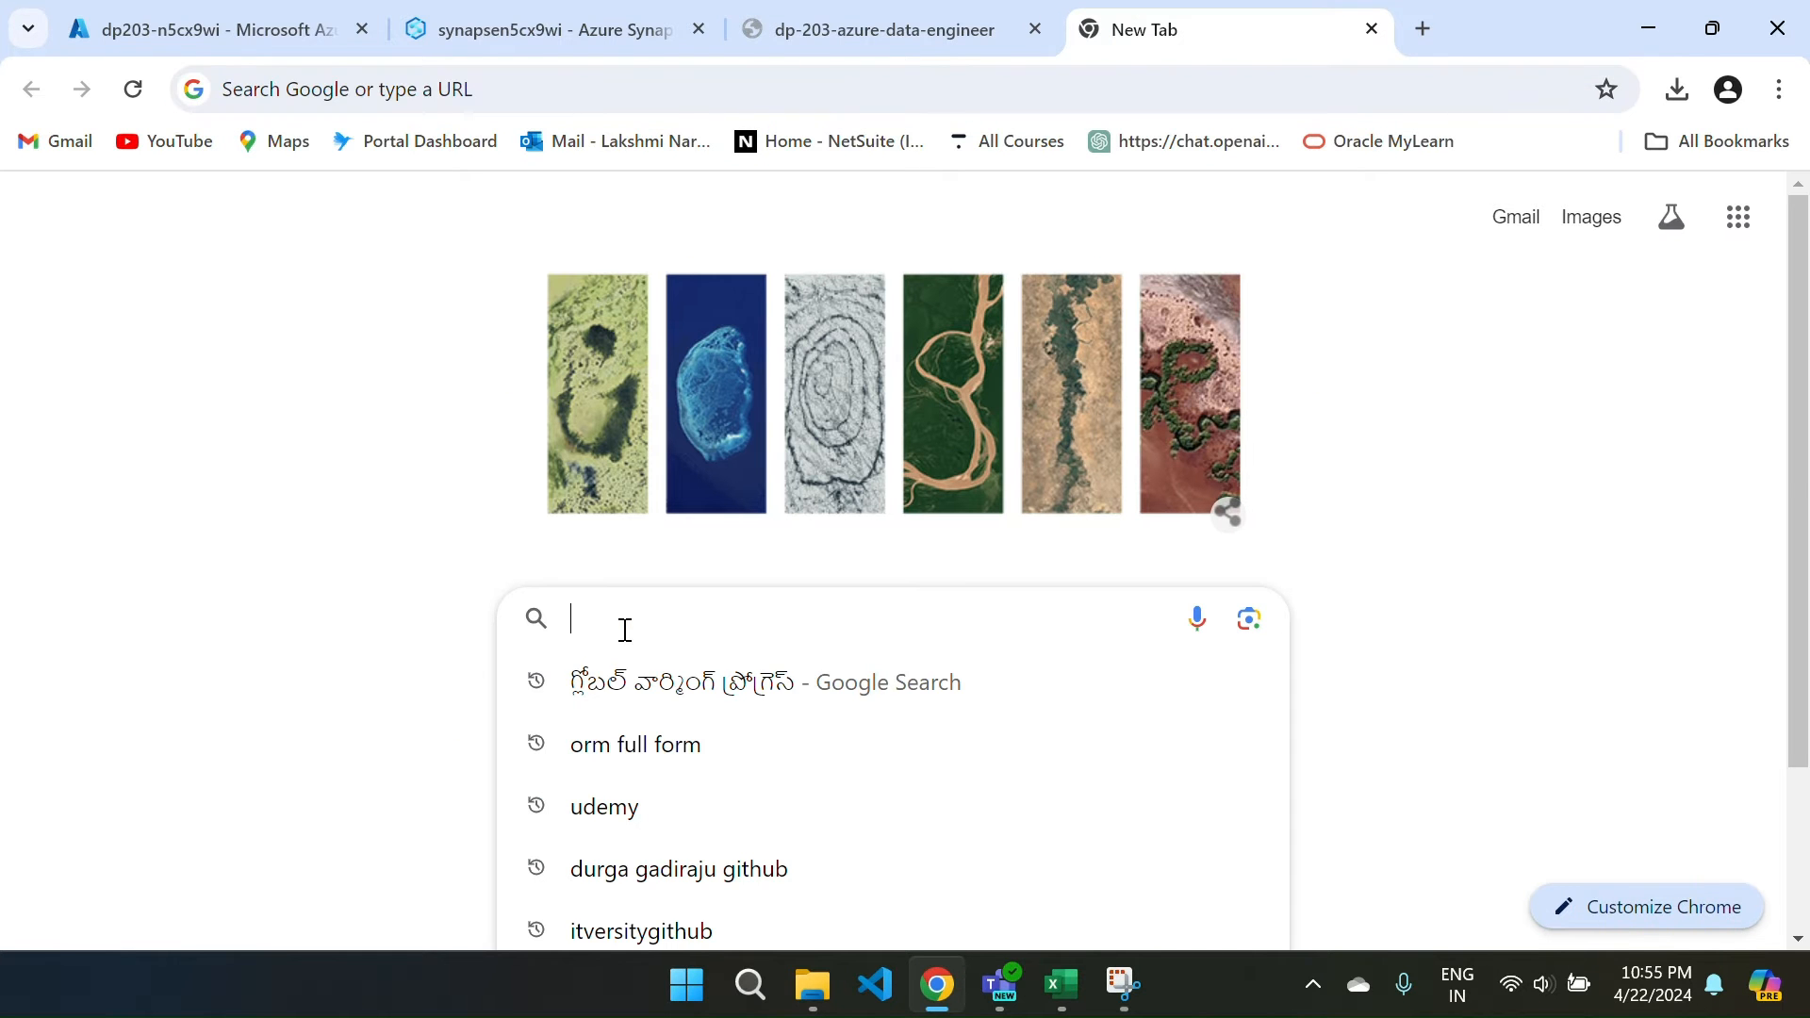
{"action": "key", "text": "ctrl+v"}
{"action": "key", "text": "Return"}
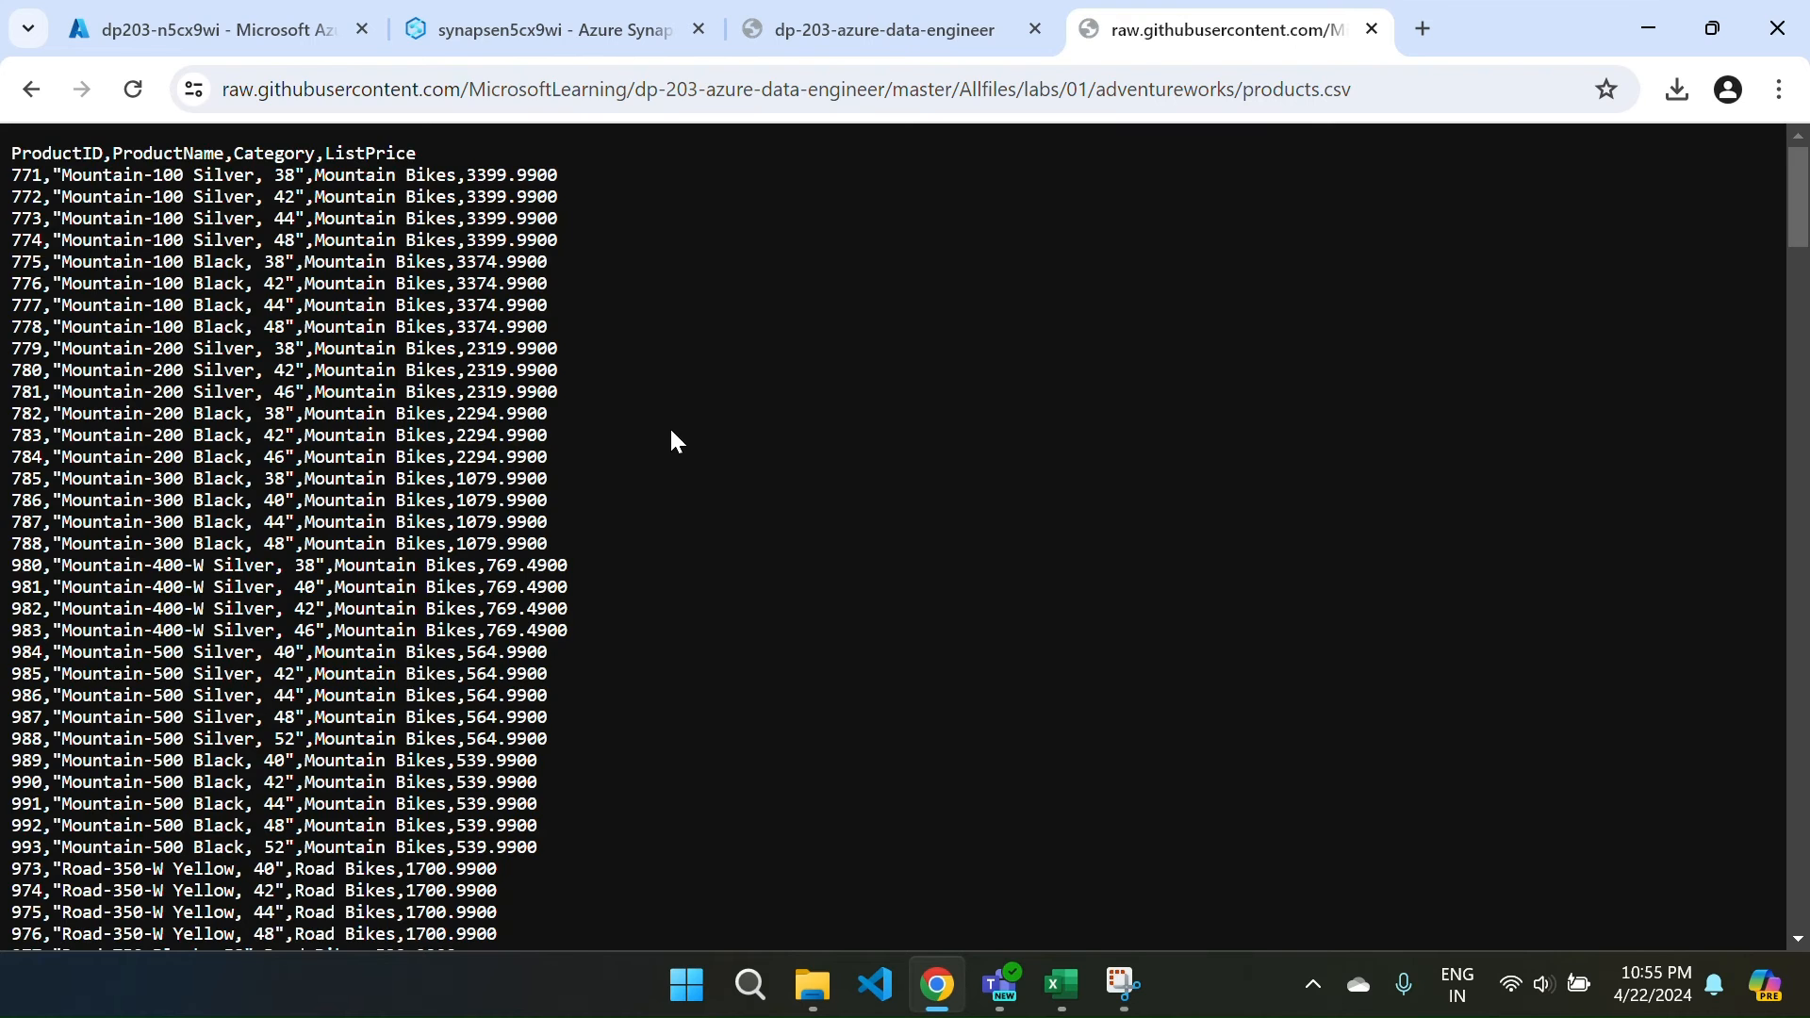
Save the products.csv page to the Desktop and return to the Synapse upload panel.
{"action": "right_click", "coordinate": [687, 414]}
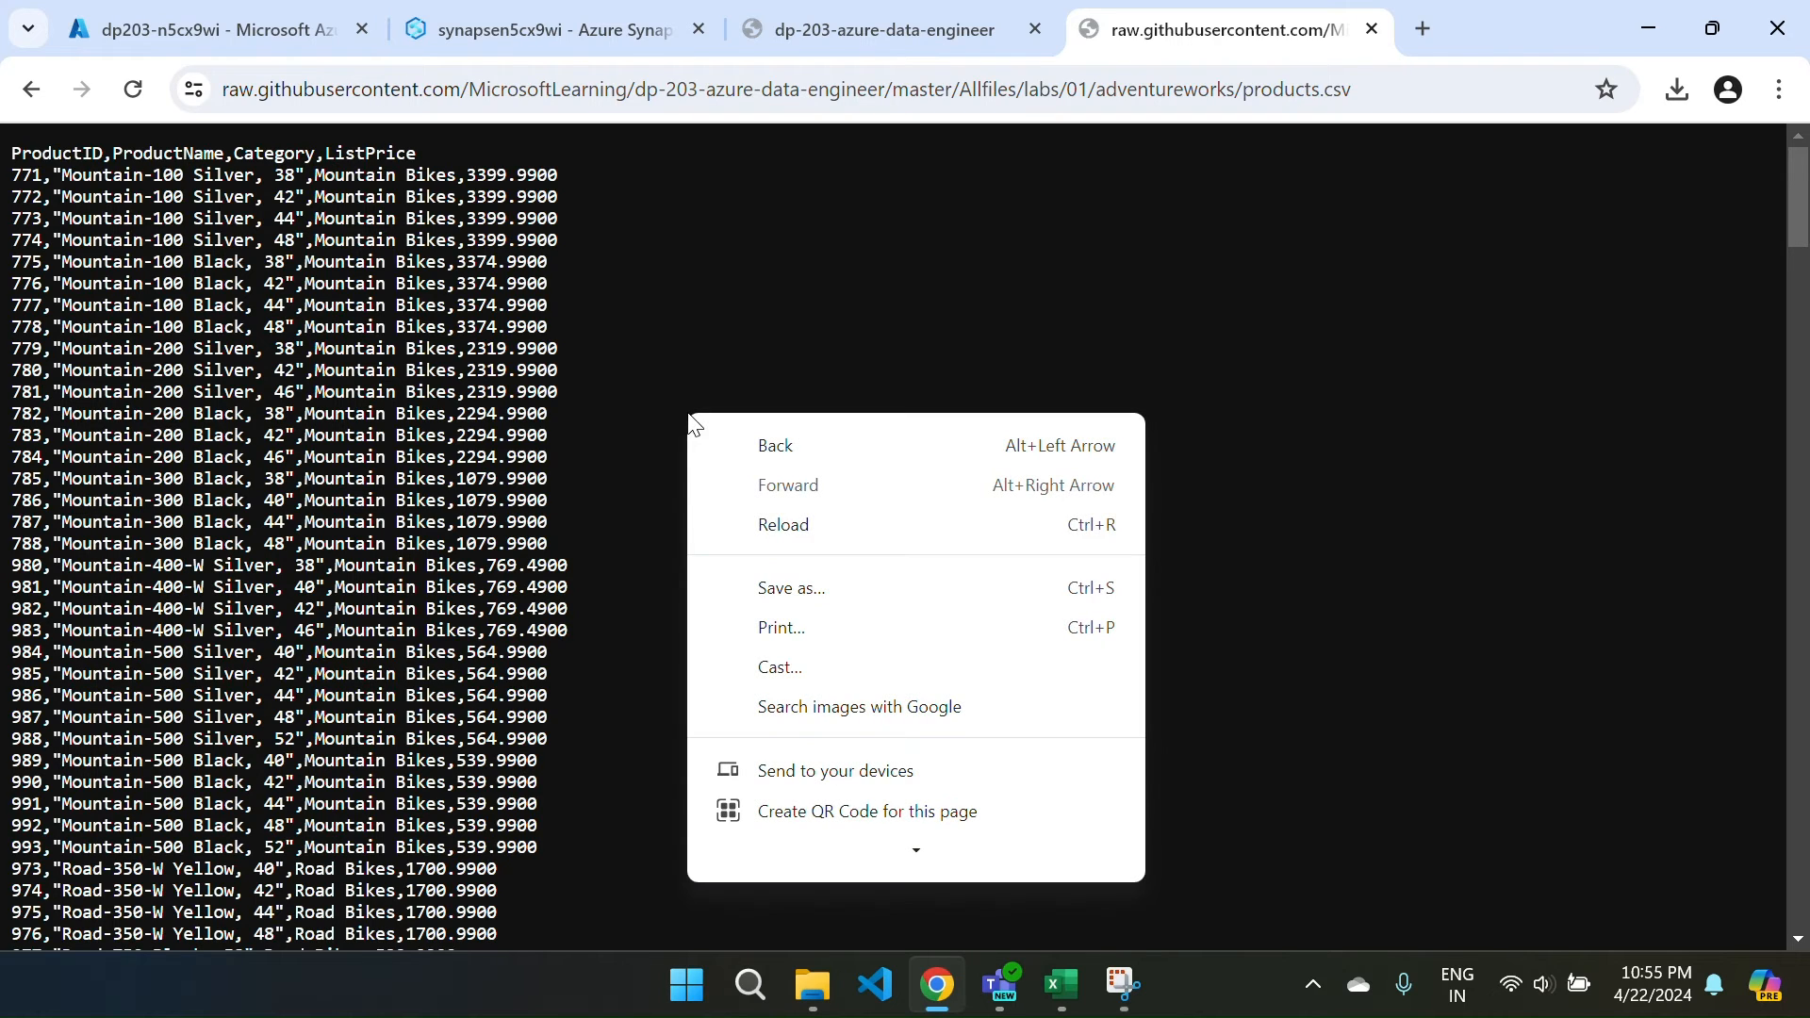
{"action": "left_click", "coordinate": [793, 589]}
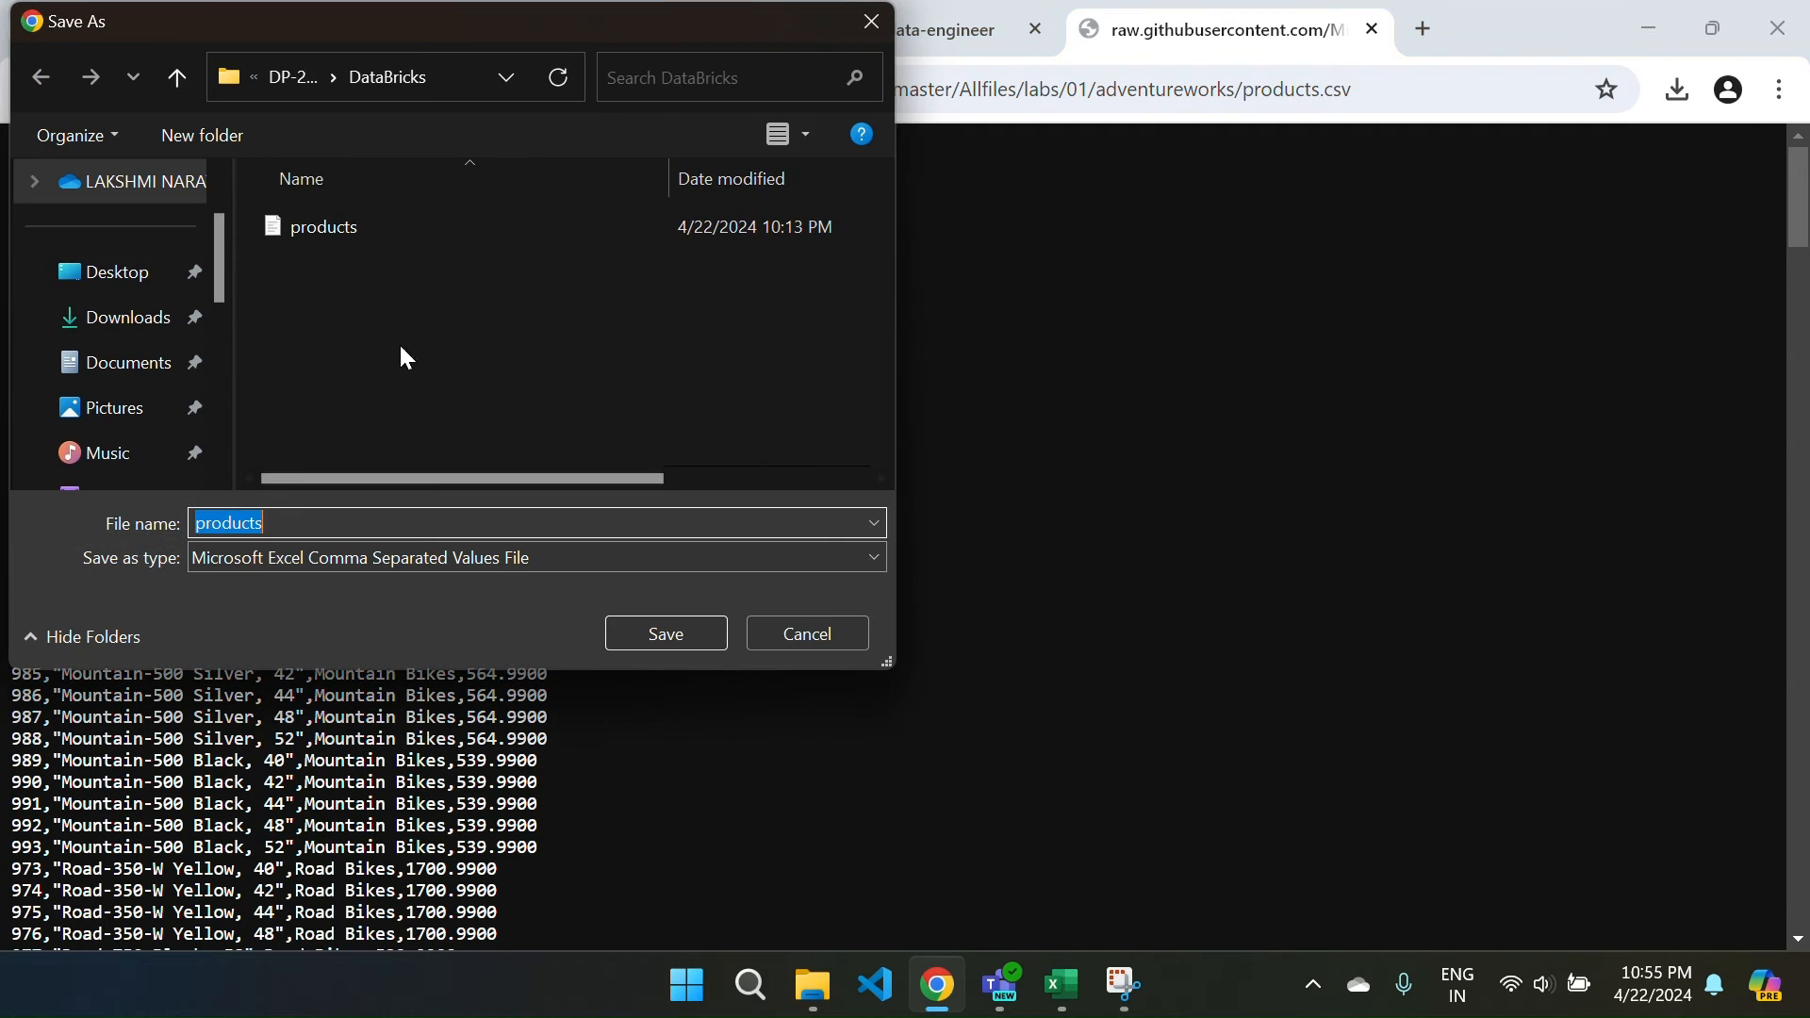
{"action": "left_click", "coordinate": [128, 275]}
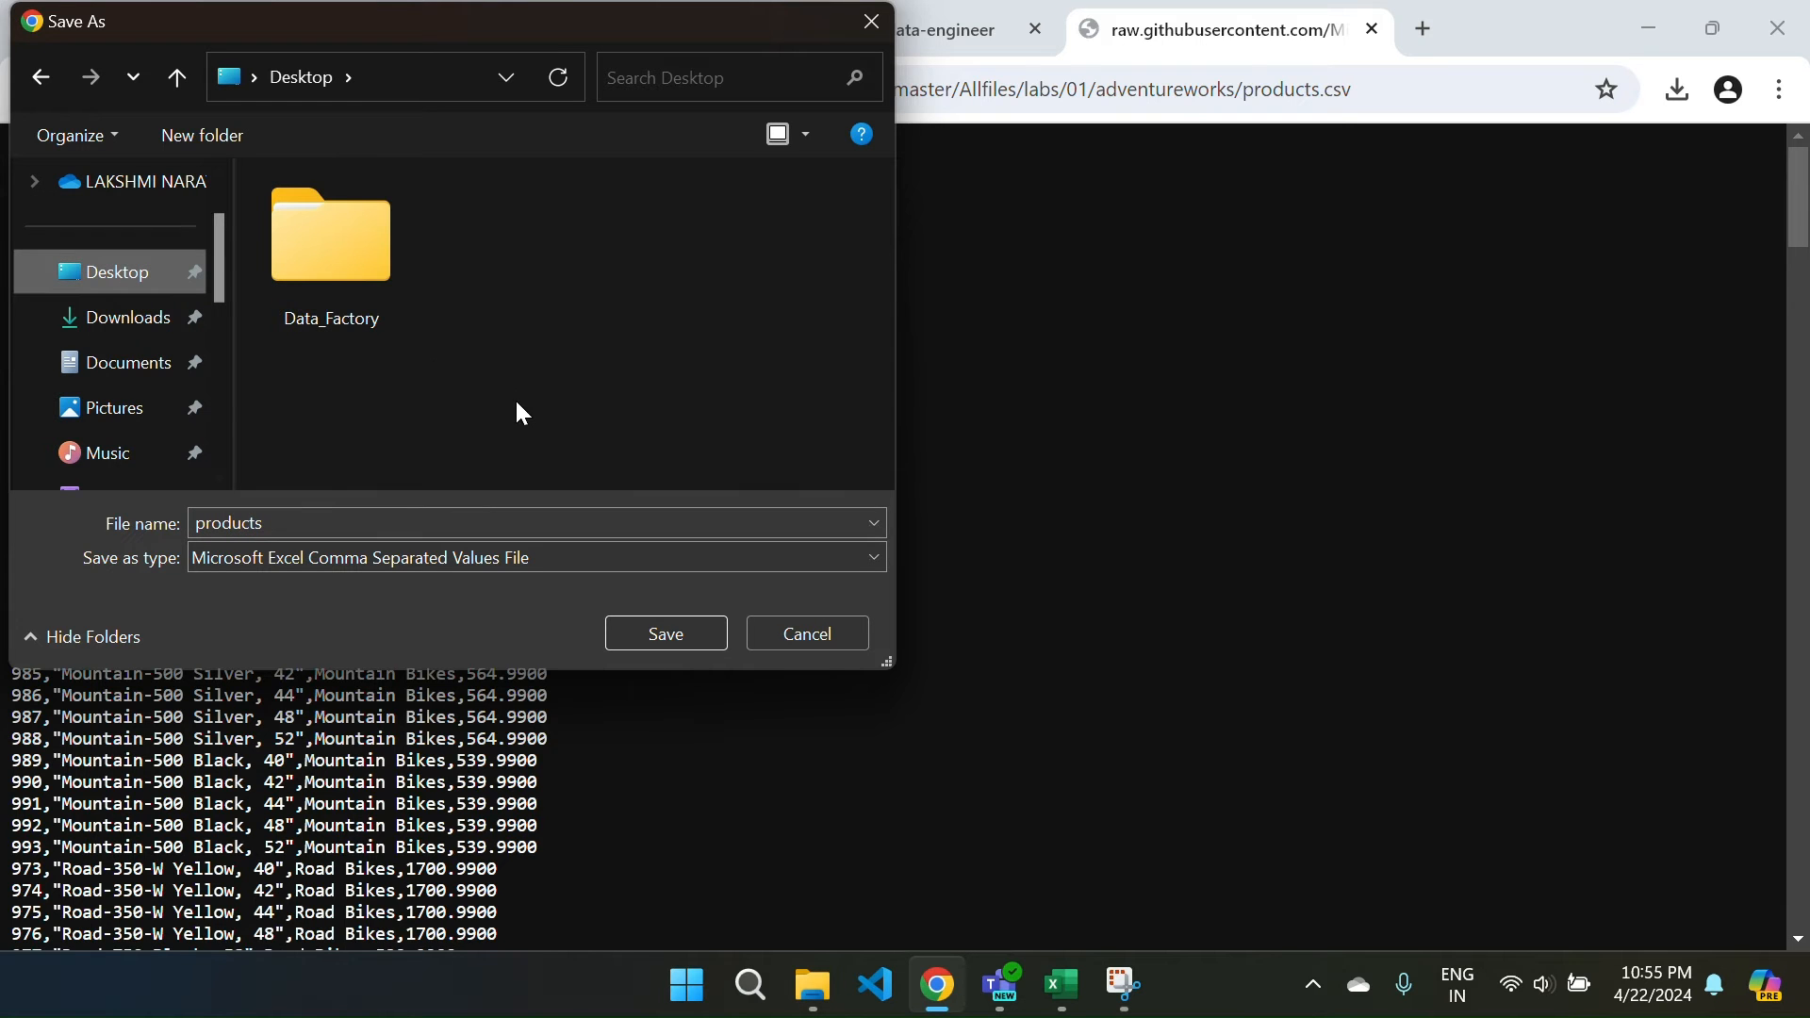
{"action": "left_click", "coordinate": [650, 629]}
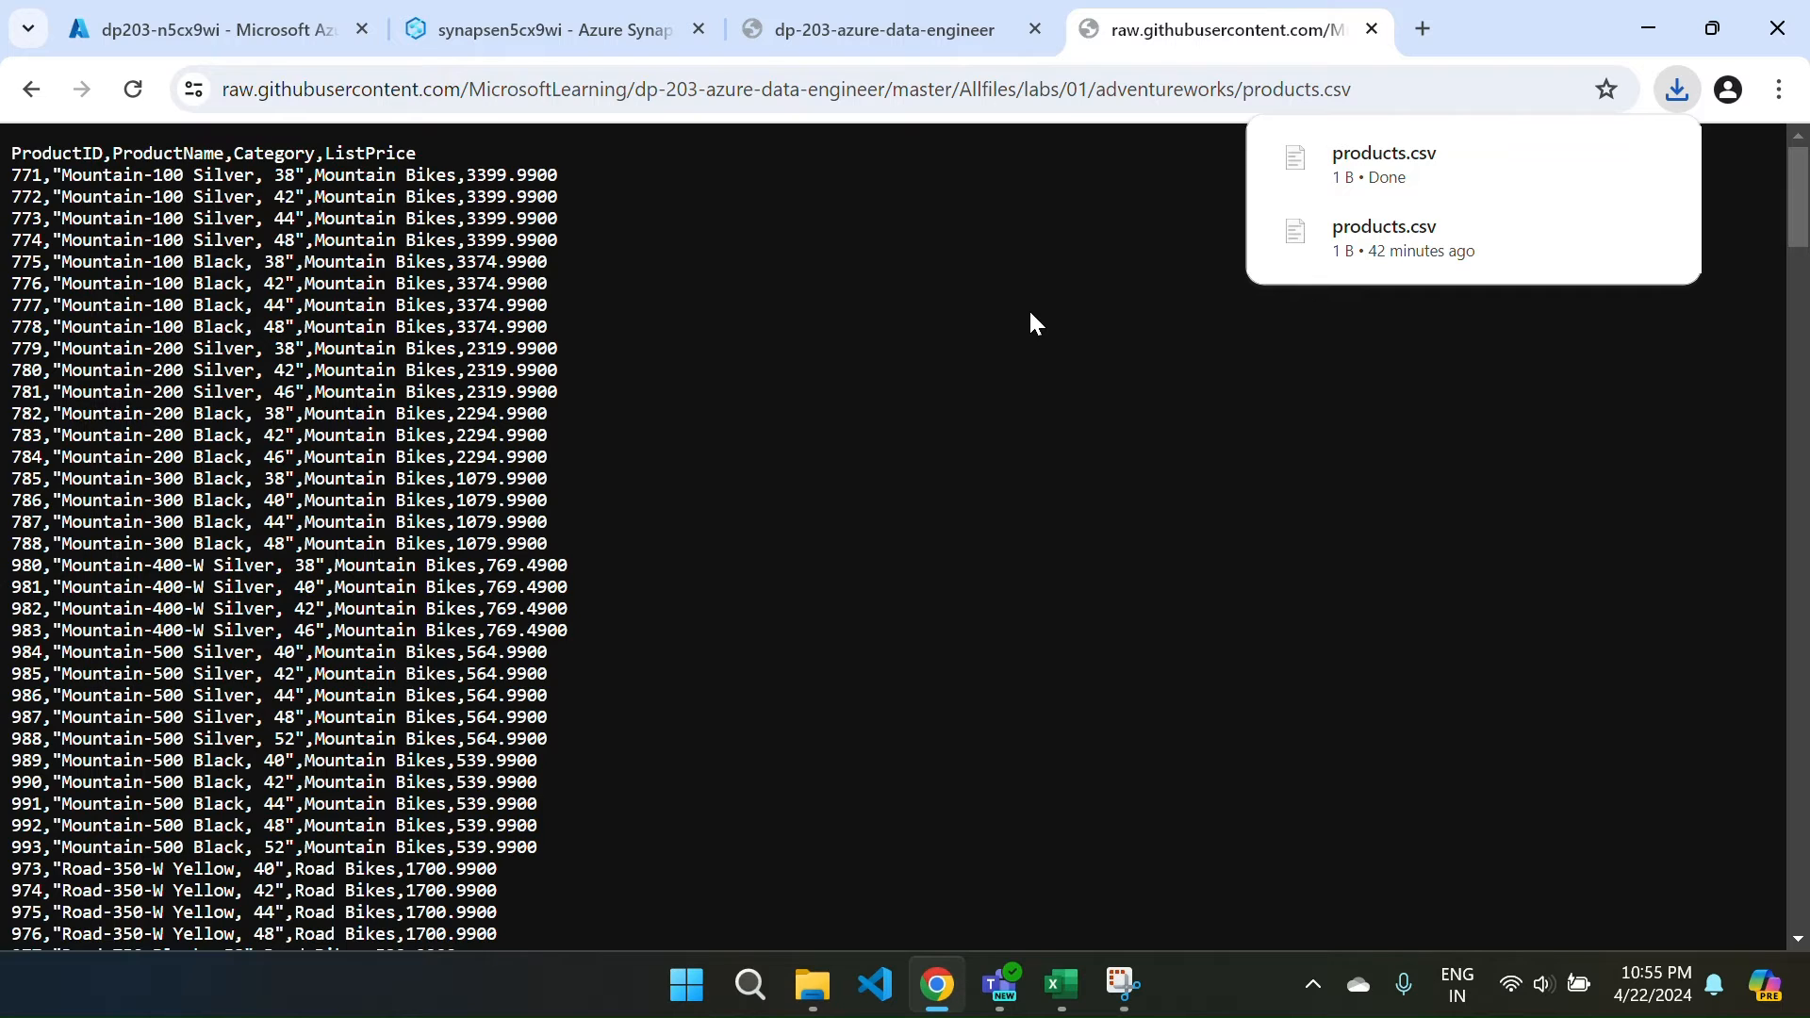
{"action": "left_click", "coordinate": [537, 46]}
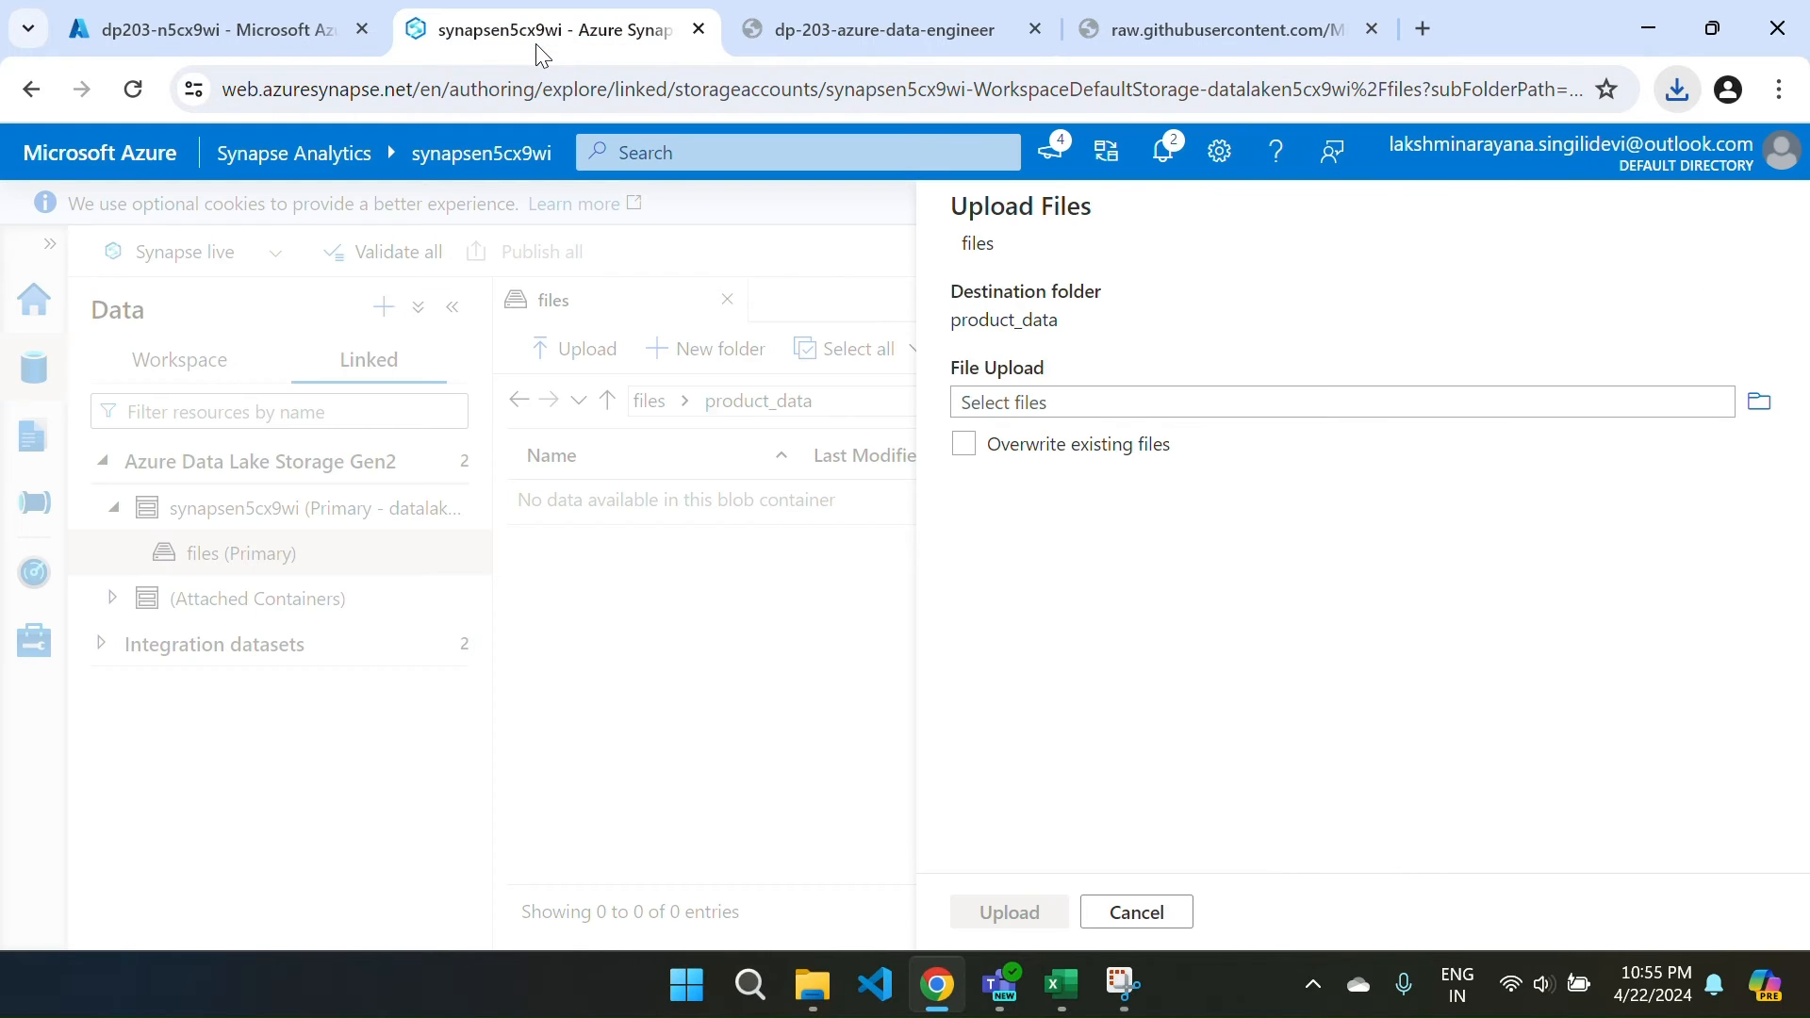
Upload the products file from the Desktop into product_data.
{"action": "left_click", "coordinate": [1760, 402]}
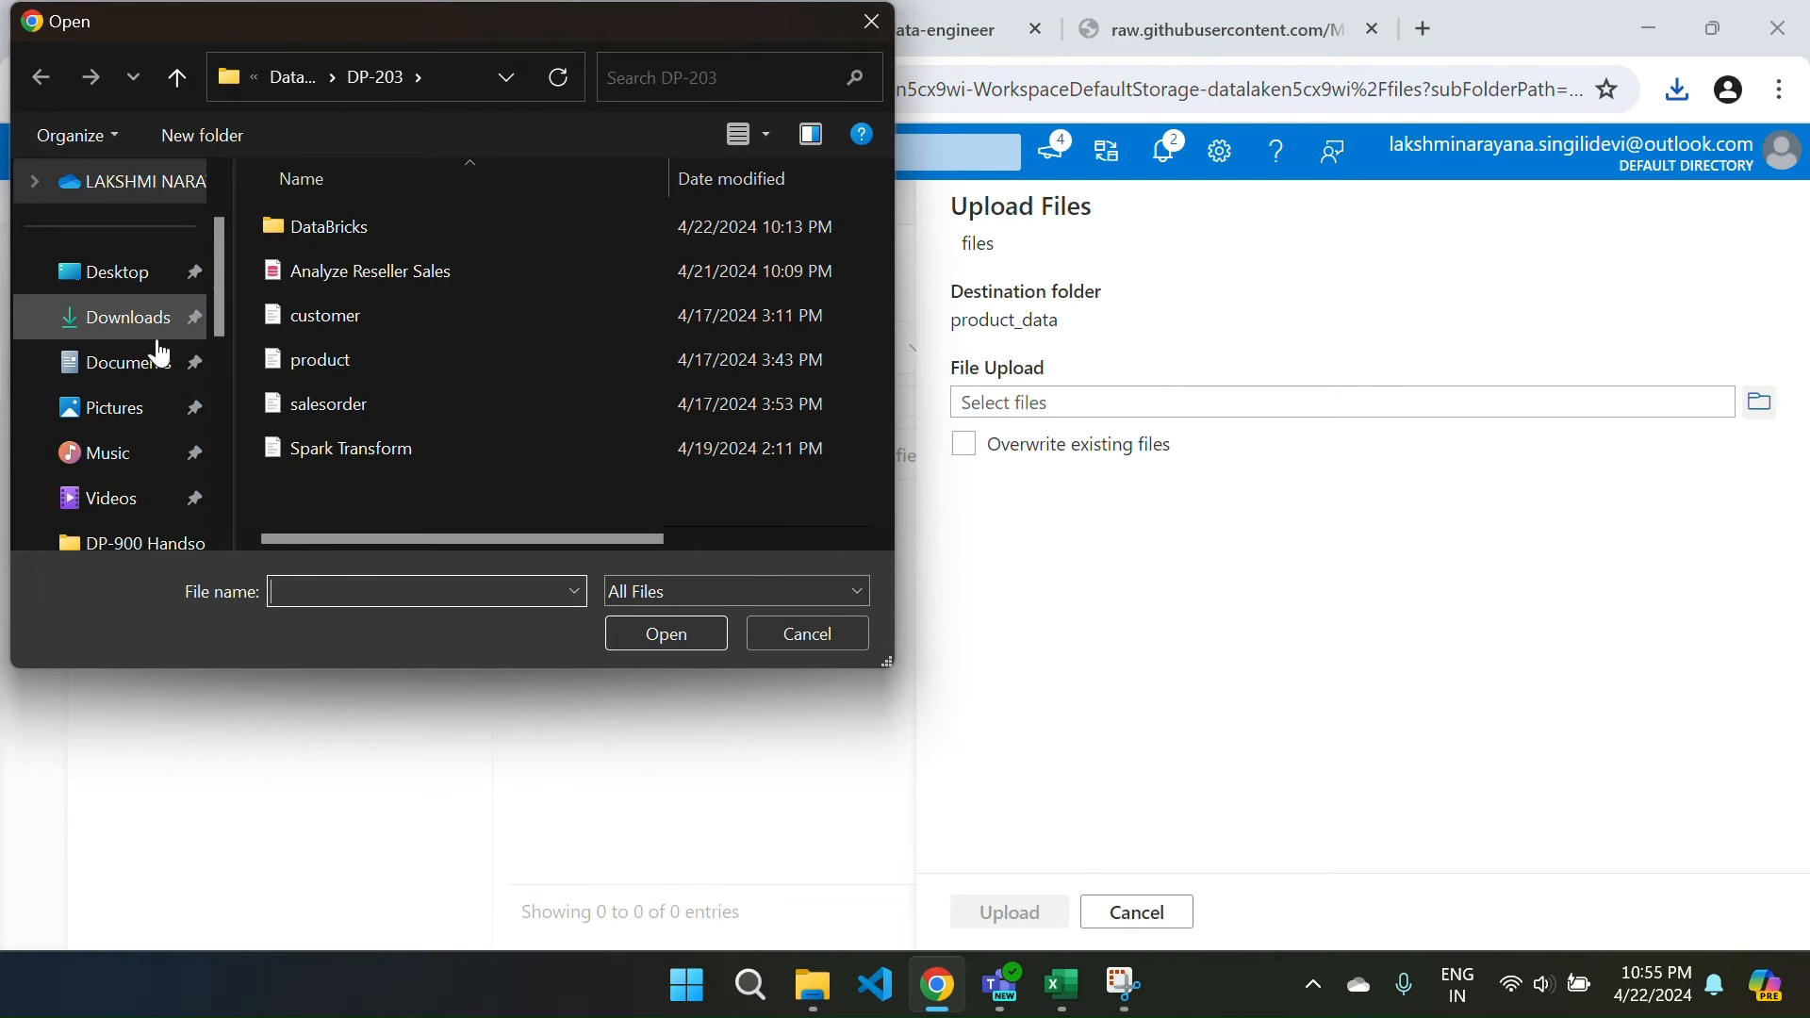
{"action": "left_click", "coordinate": [113, 288]}
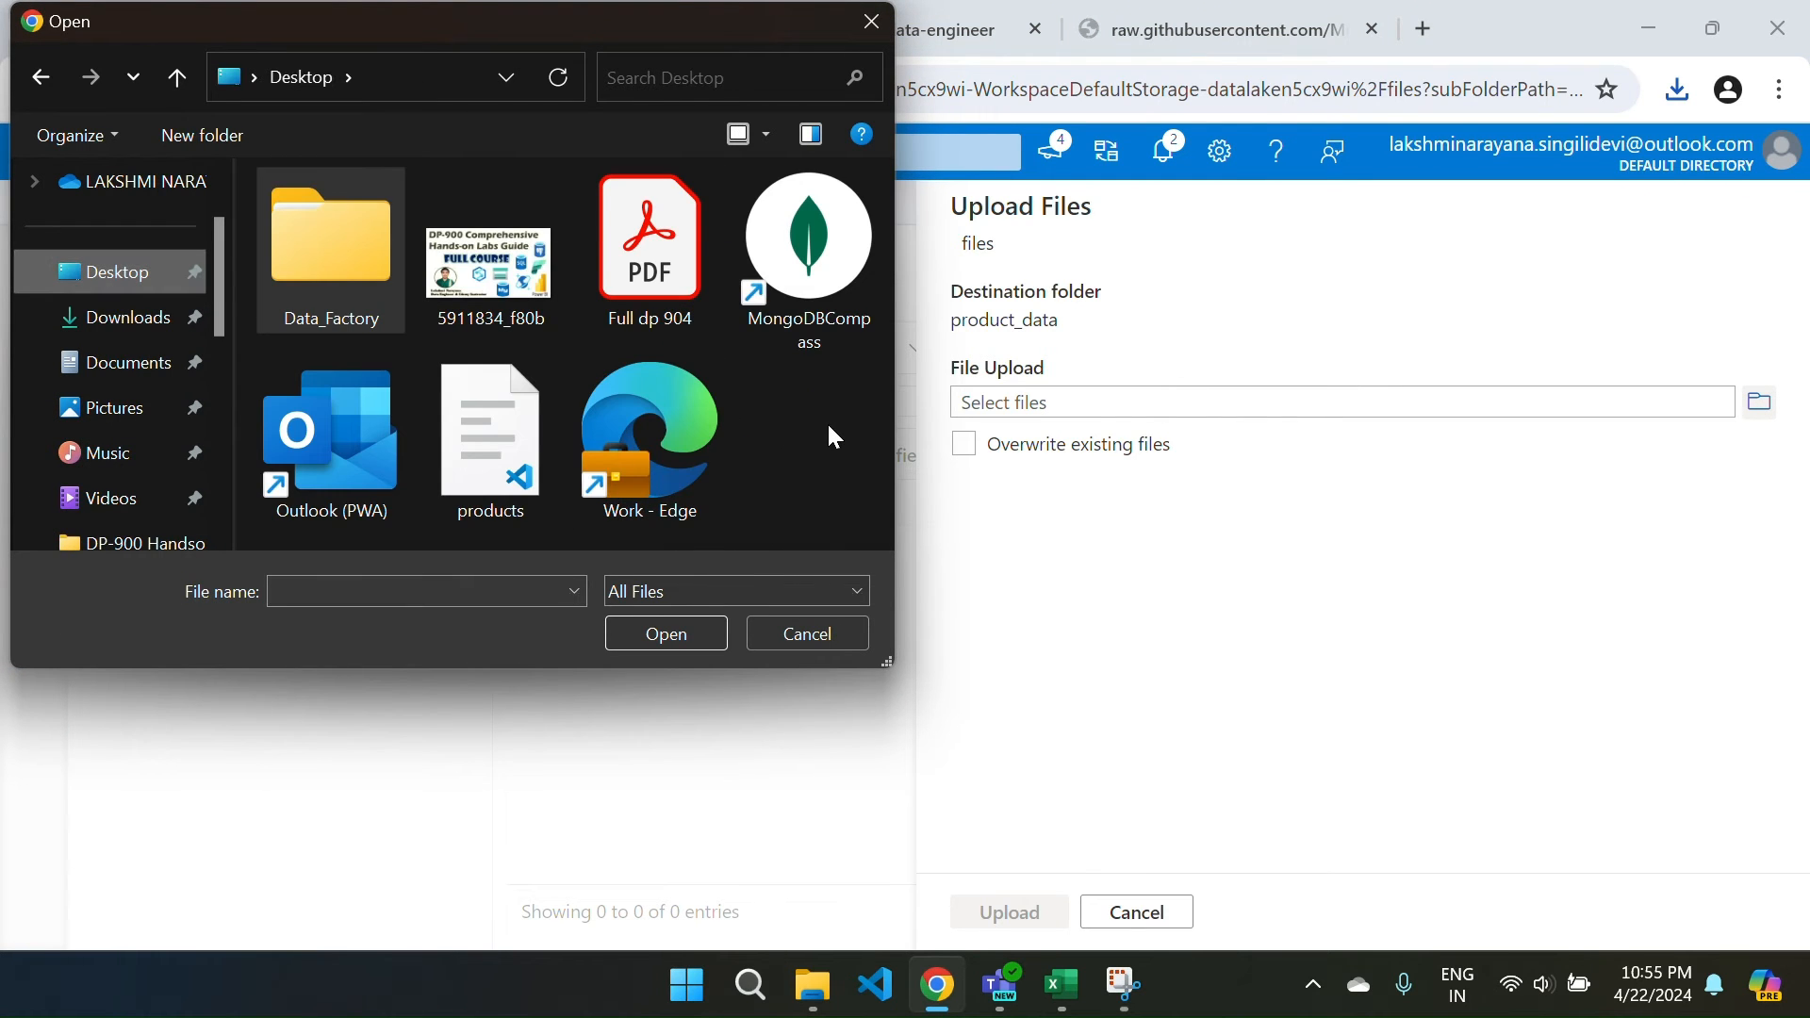
{"action": "left_click", "coordinate": [491, 443]}
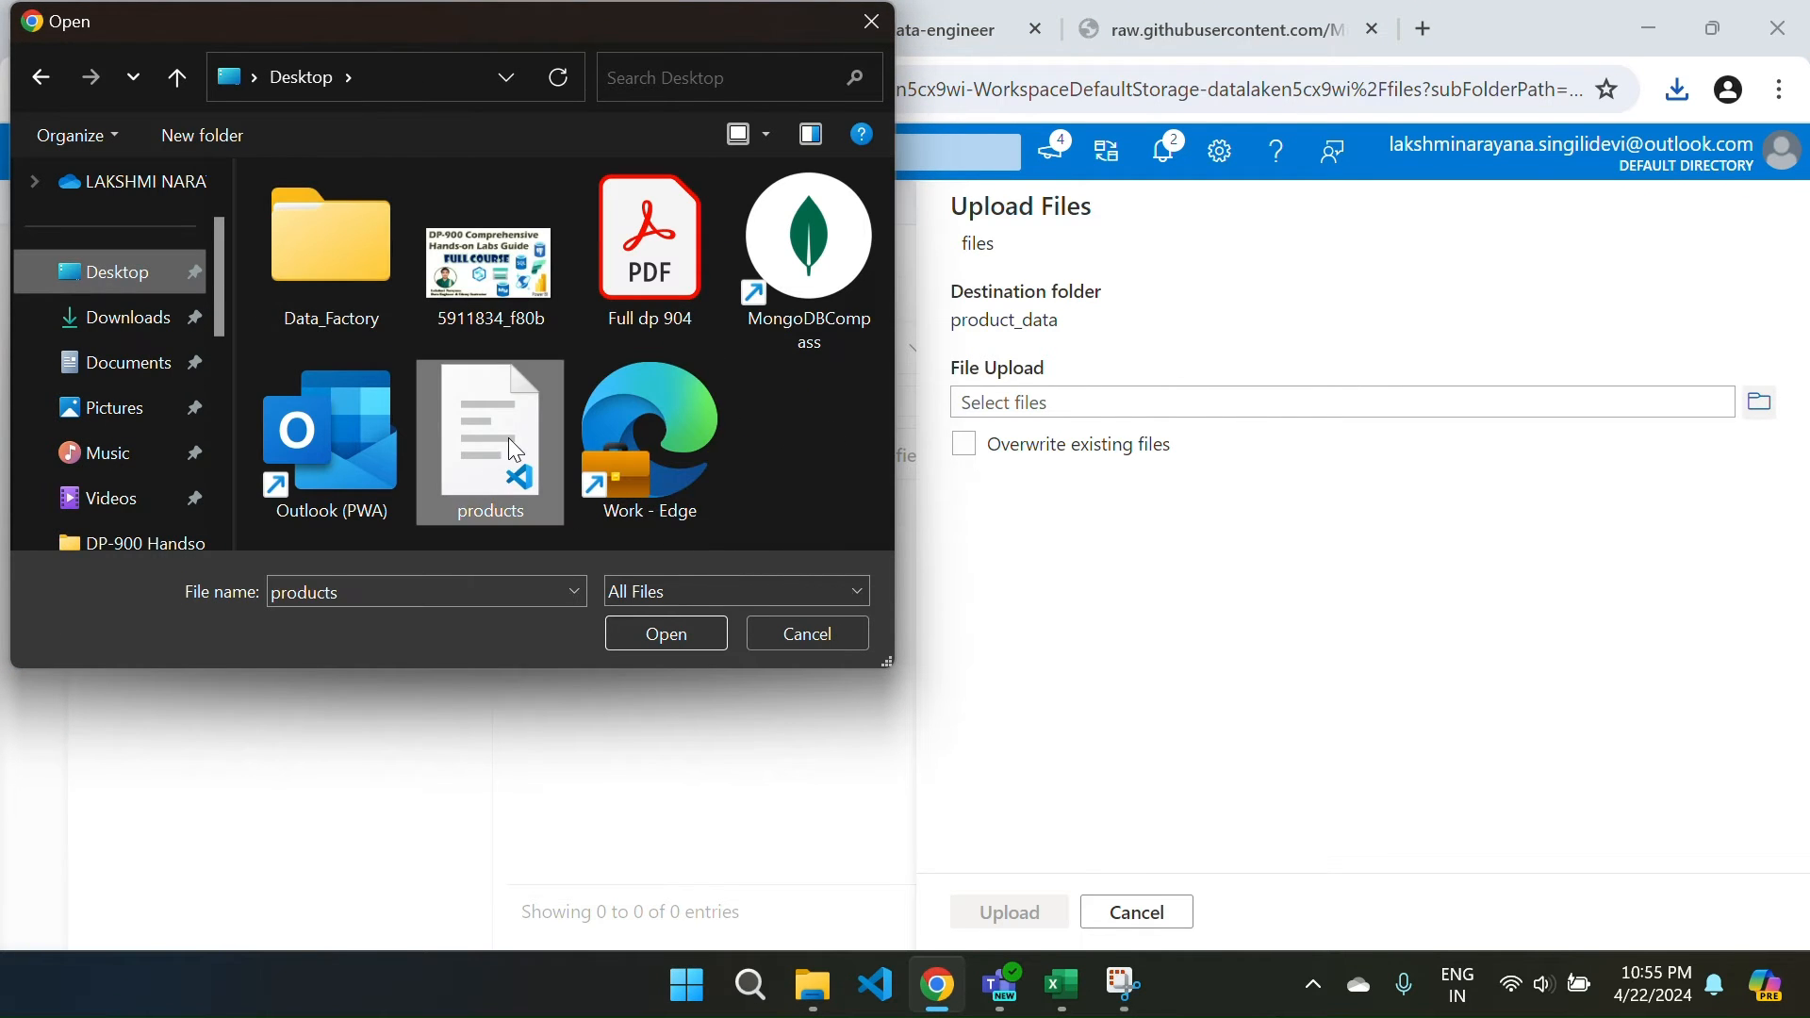
{"action": "left_click", "coordinate": [671, 634]}
{"action": "left_click", "coordinate": [1012, 912]}
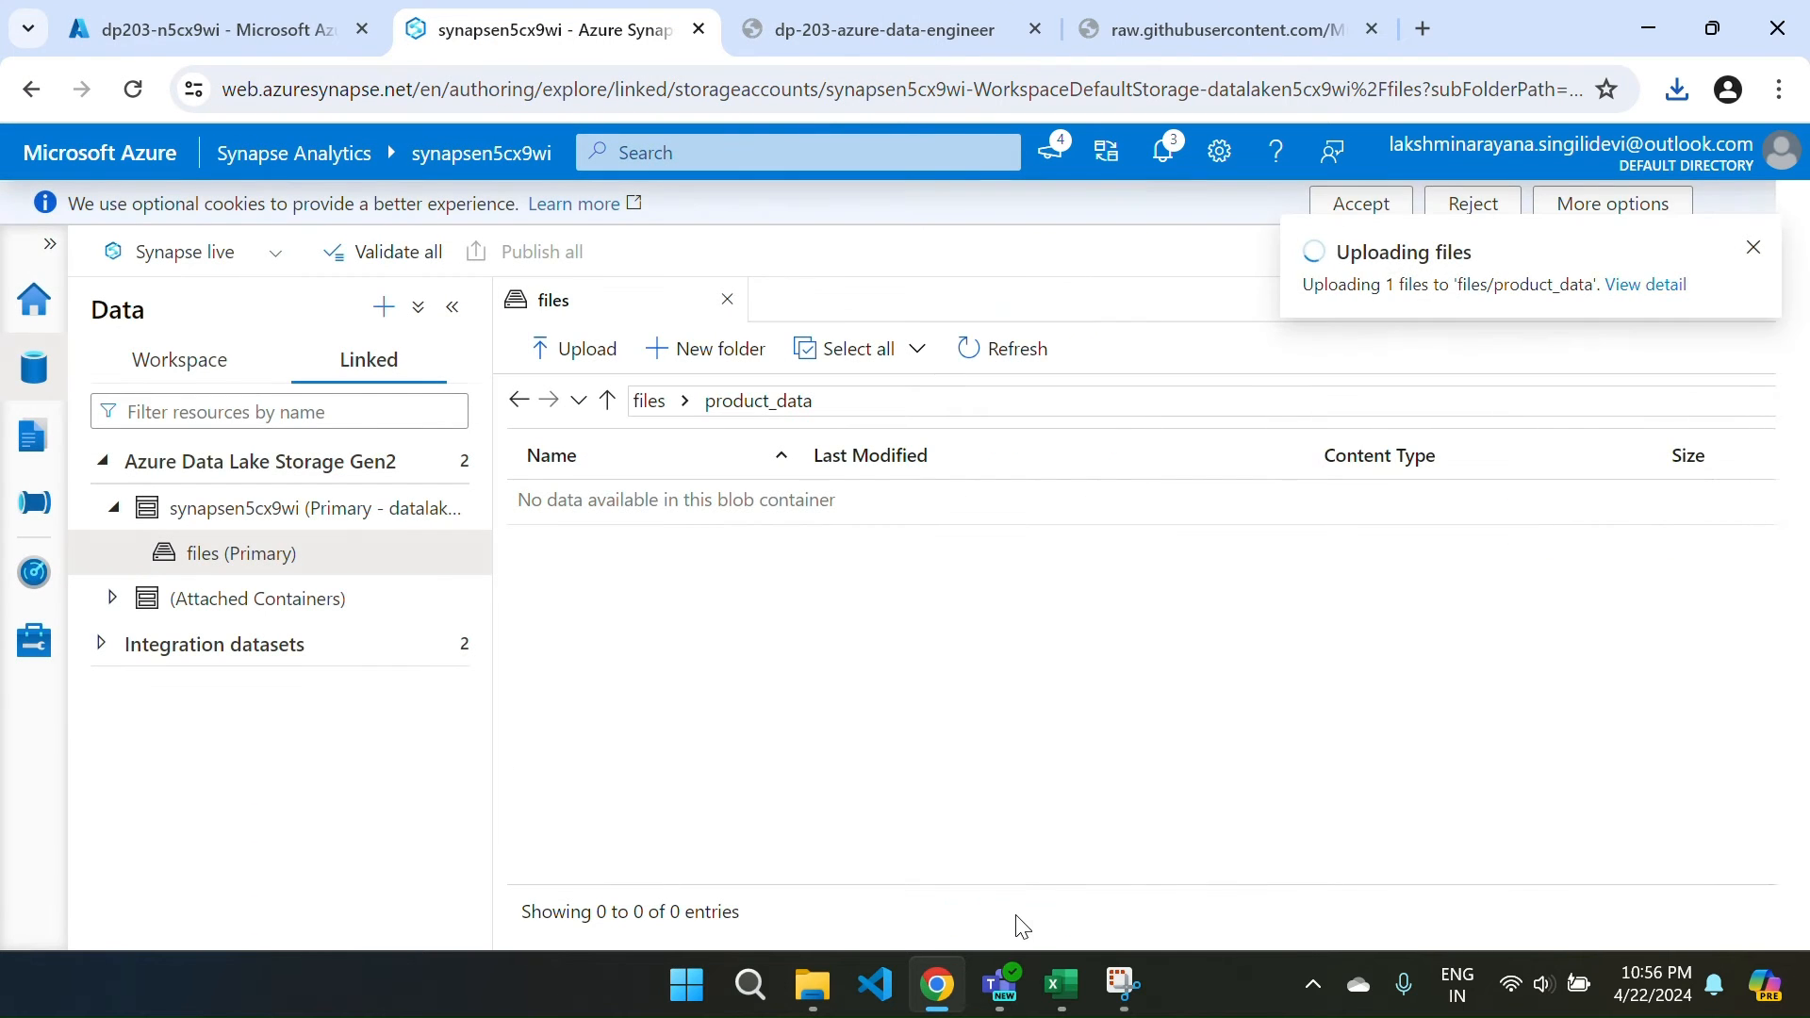
Preview products.csv to check its PRODUCTID, CATEGORY and LISTPRICE rows.
{"action": "right_click", "coordinate": [636, 514]}
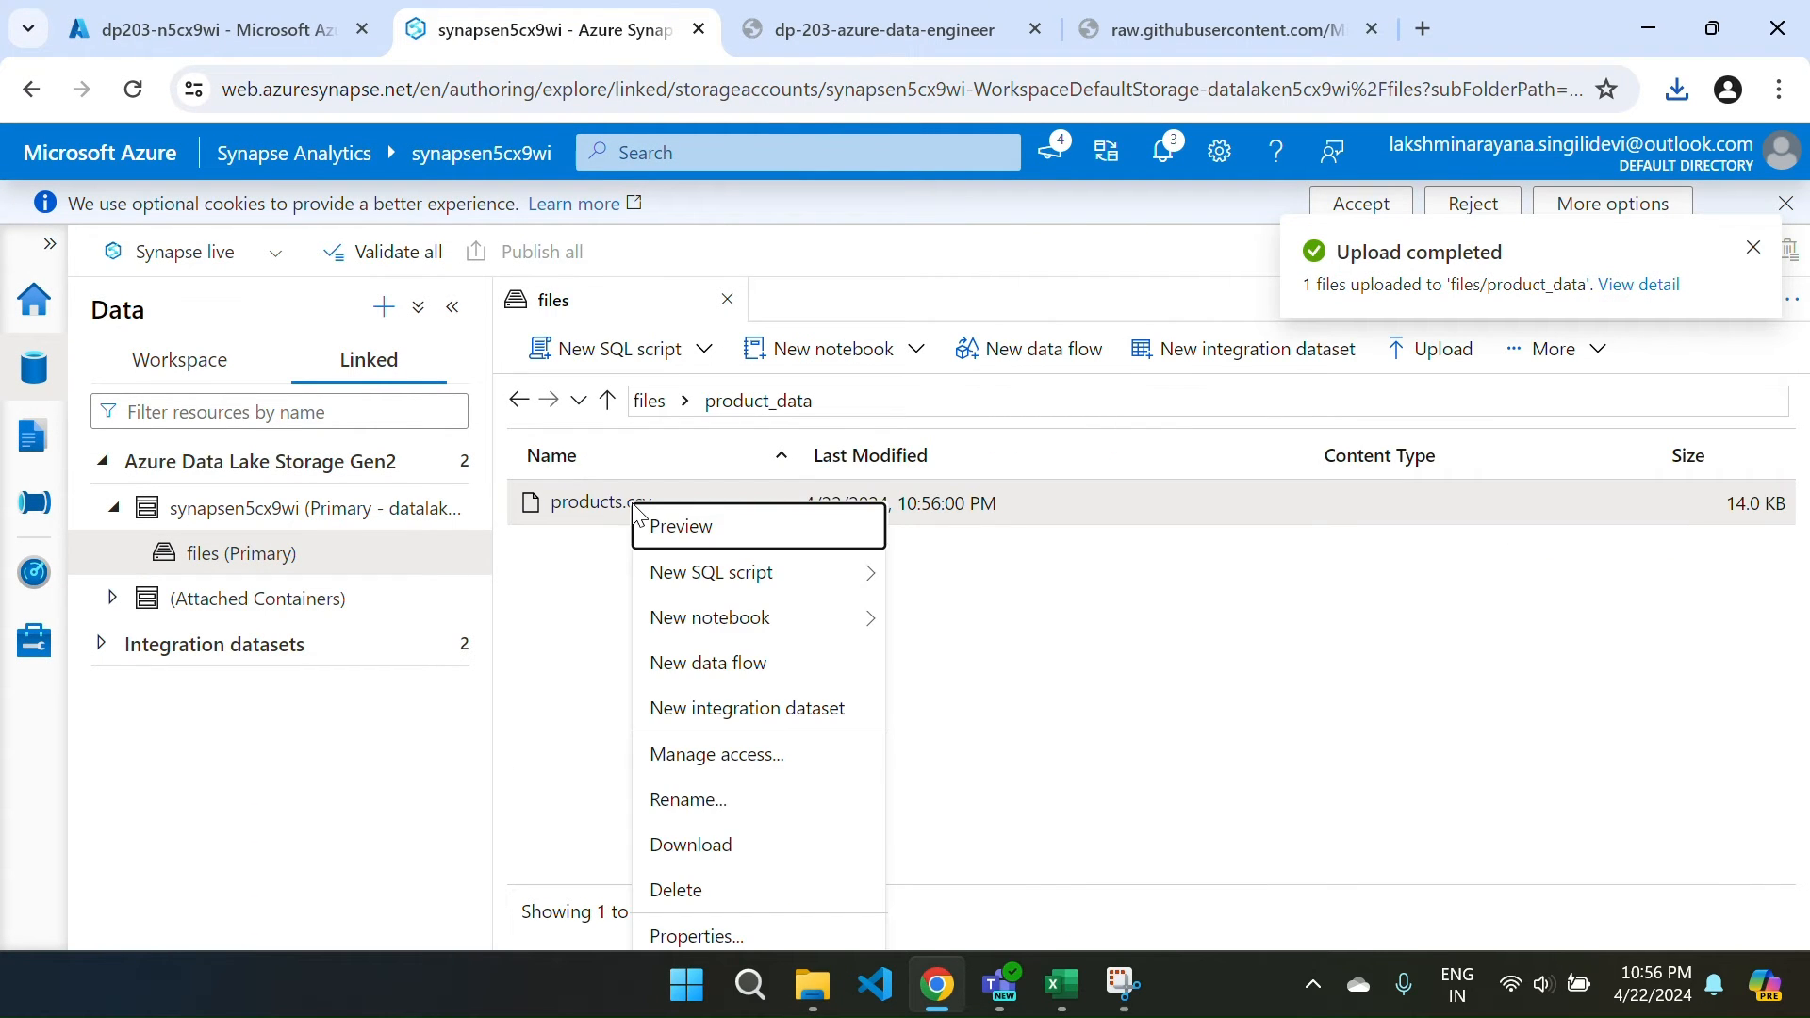
{"action": "left_click", "coordinate": [703, 526]}
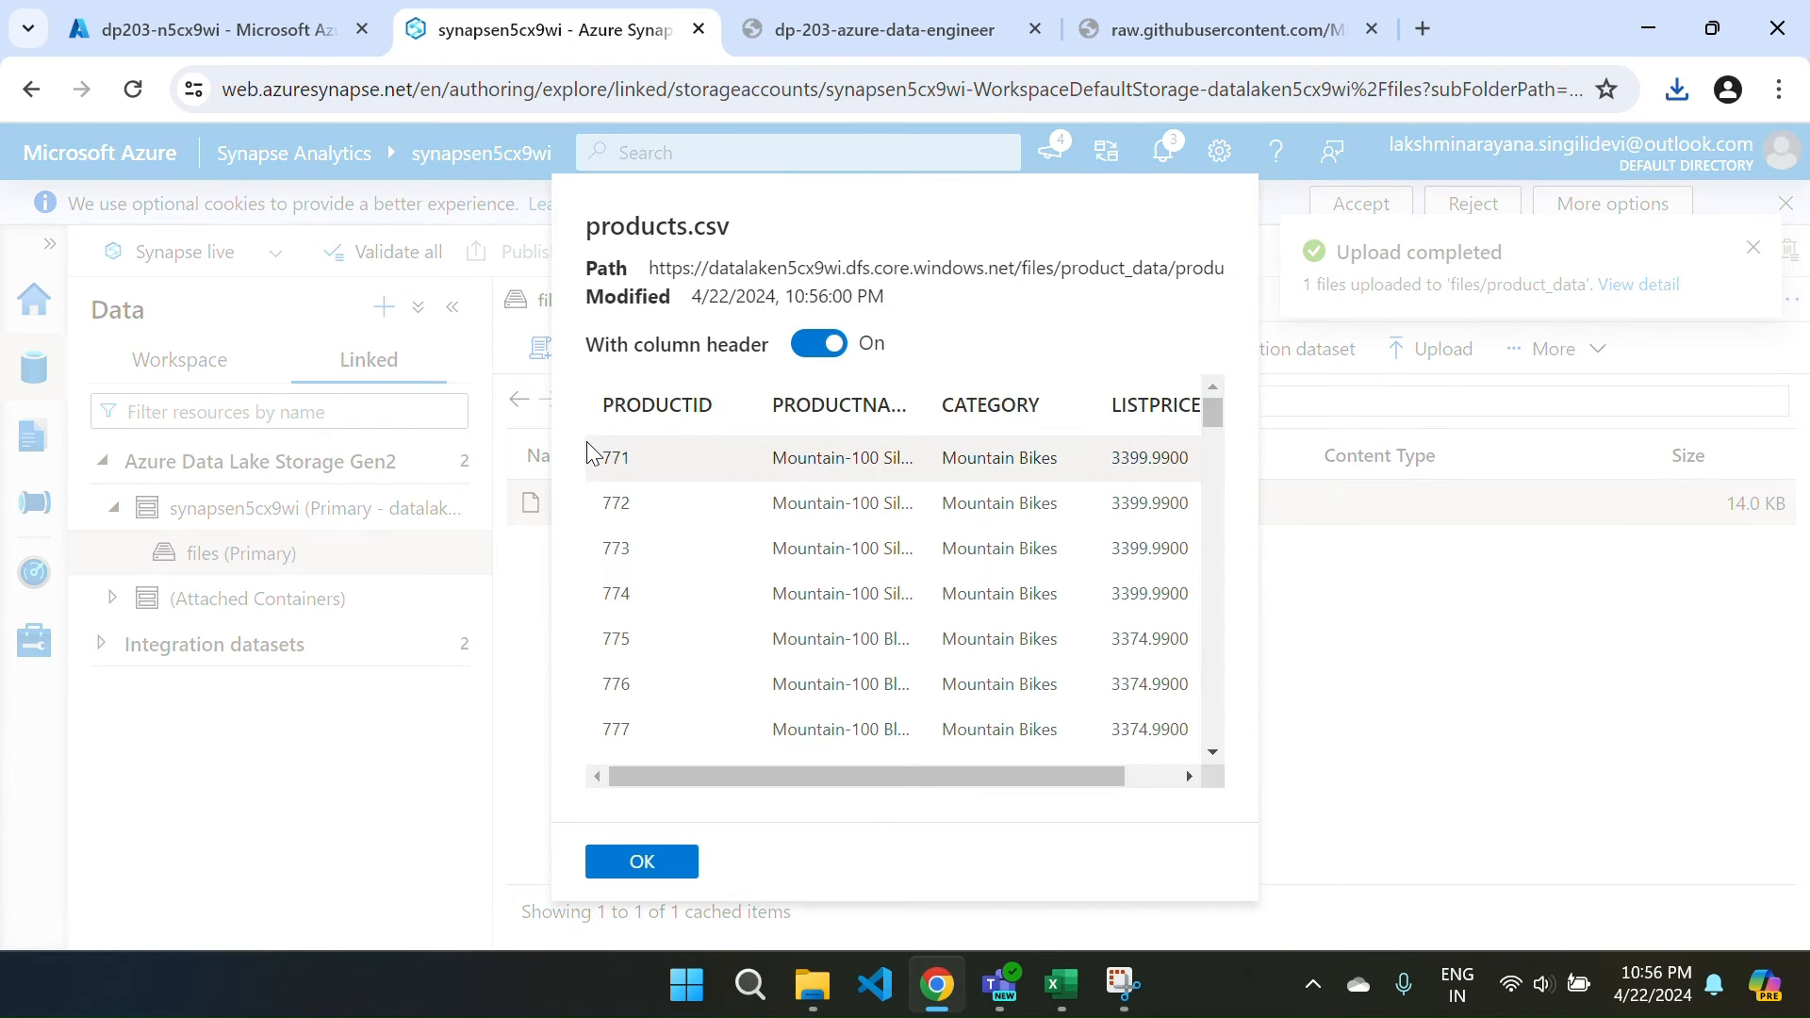
{"action": "left_click", "coordinate": [641, 862]}
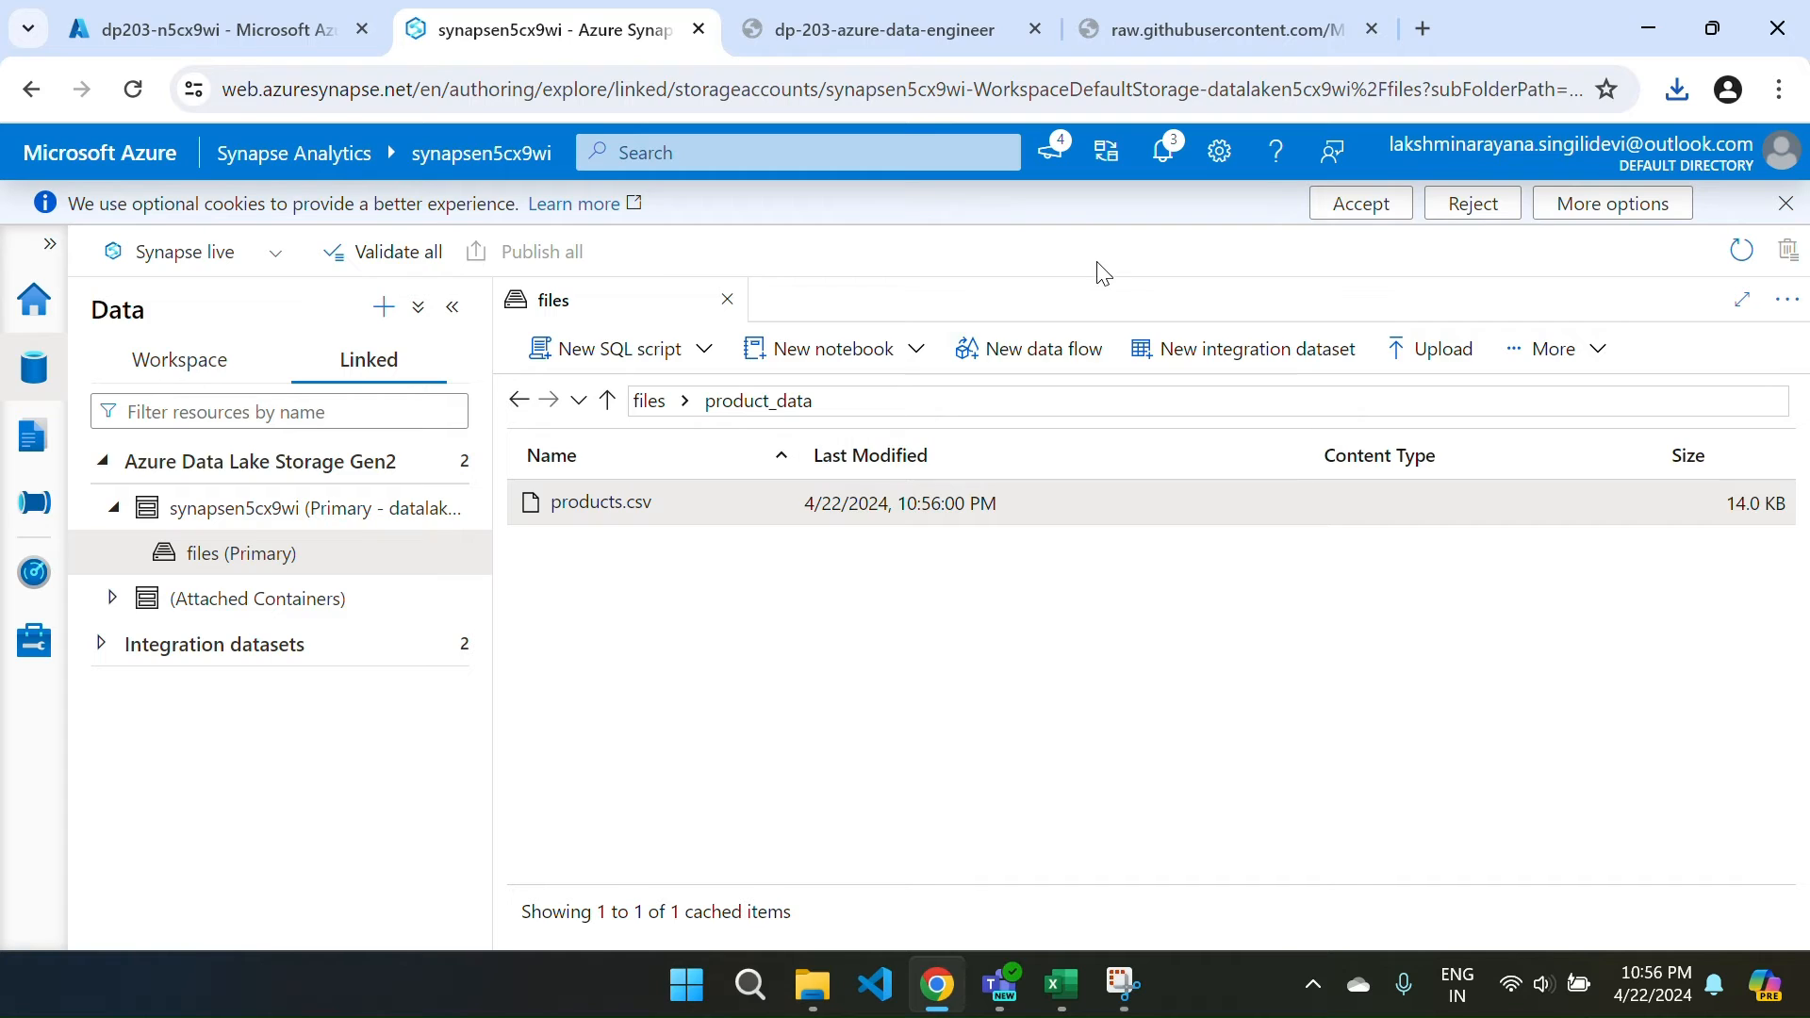
Generate a Select TOP 100 rows SQL script for products.csv in product_data.
{"action": "left_click", "coordinate": [648, 401]}
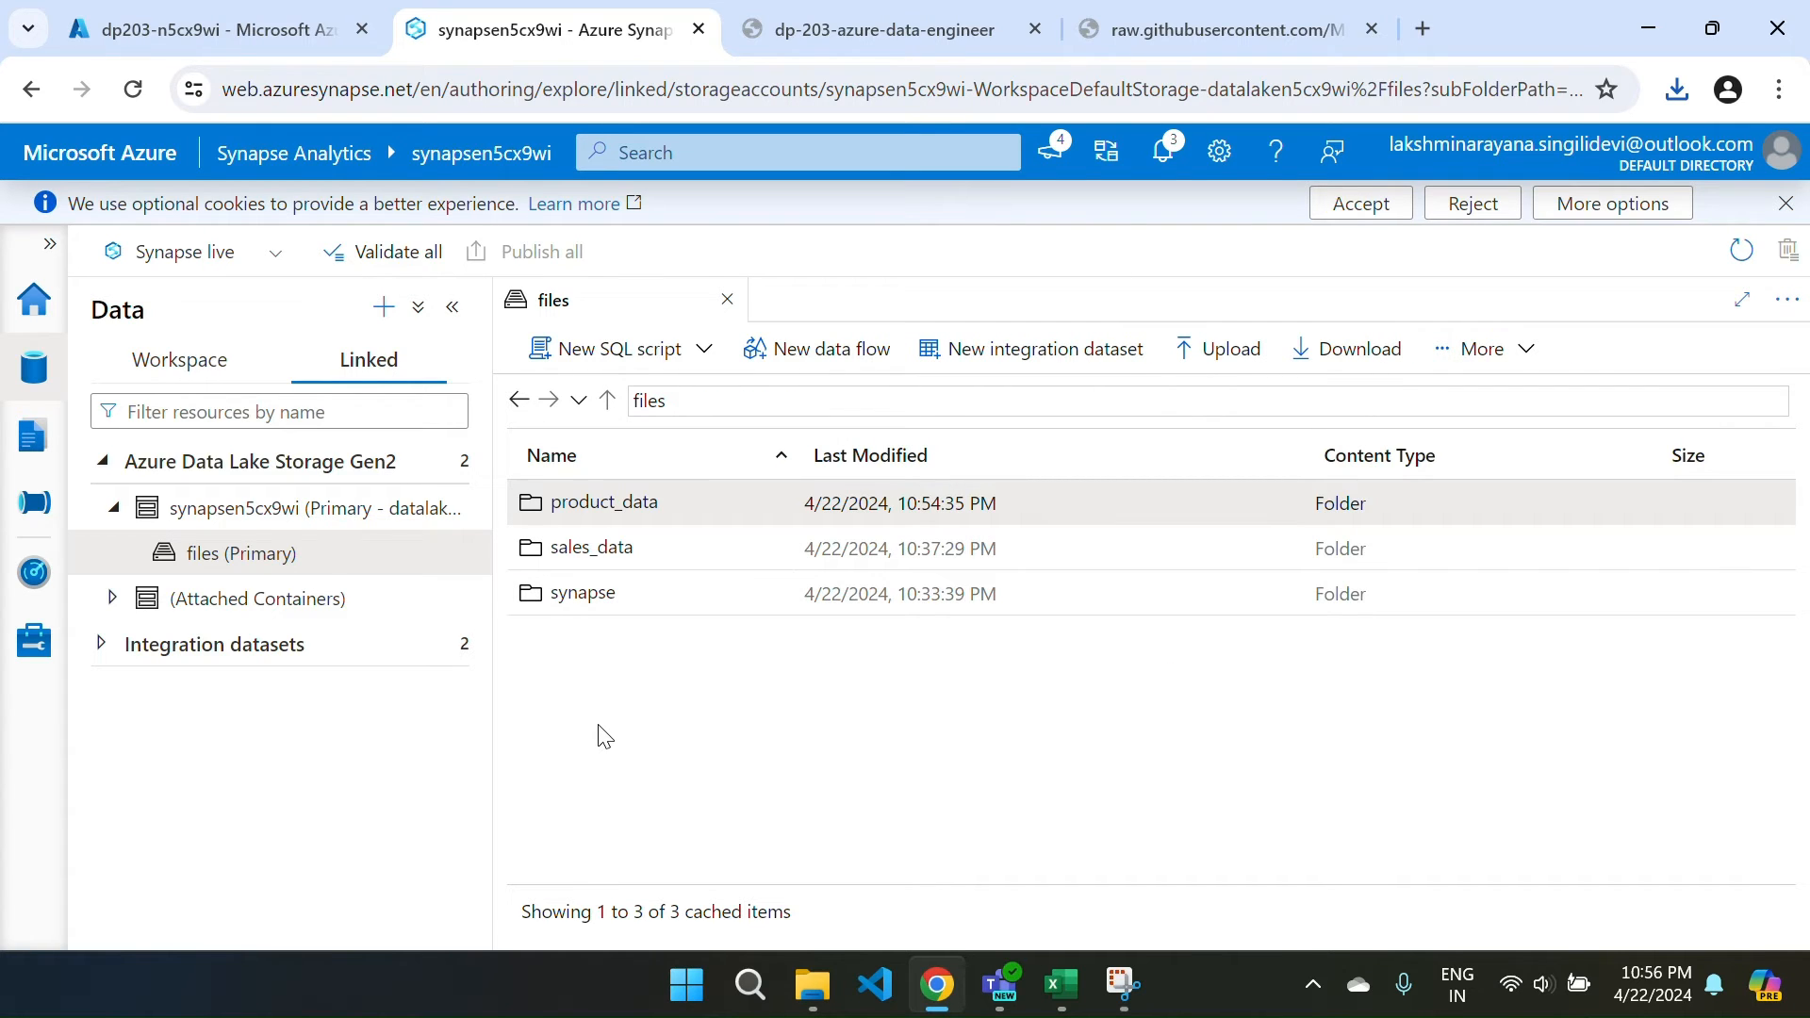
{"action": "double_click", "coordinate": [613, 513]}
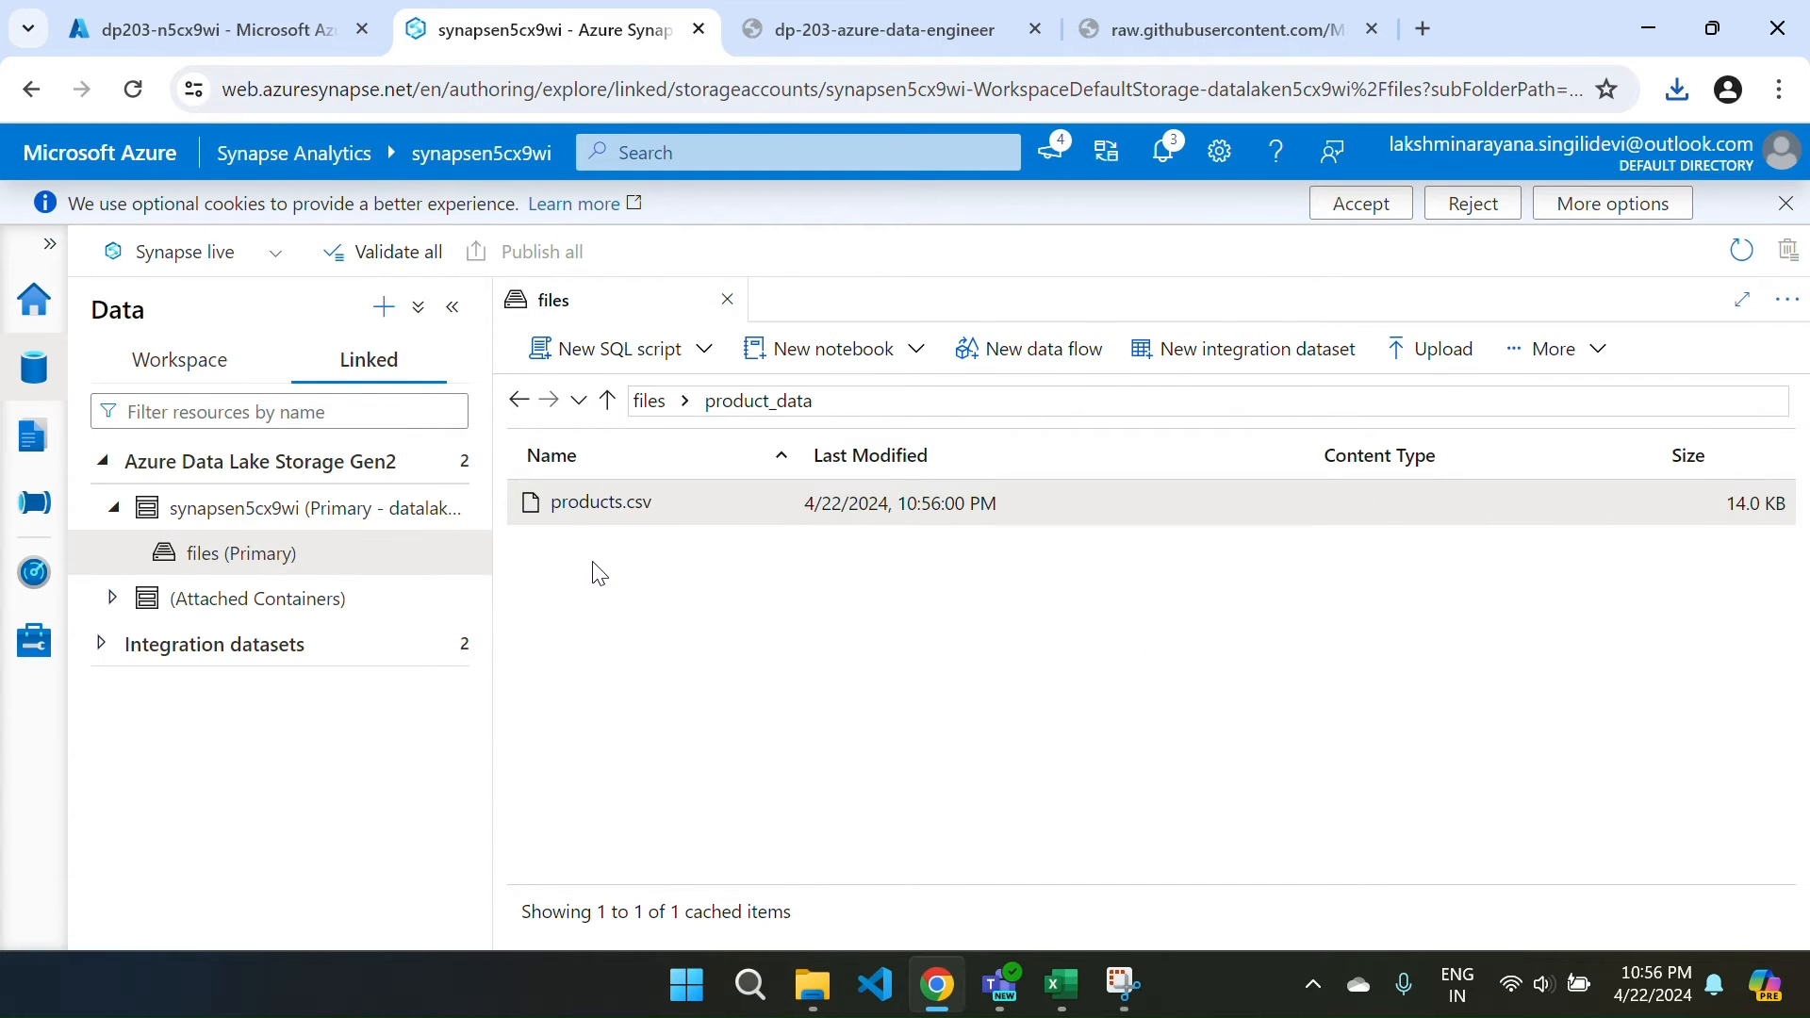
{"action": "right_click", "coordinate": [688, 511]}
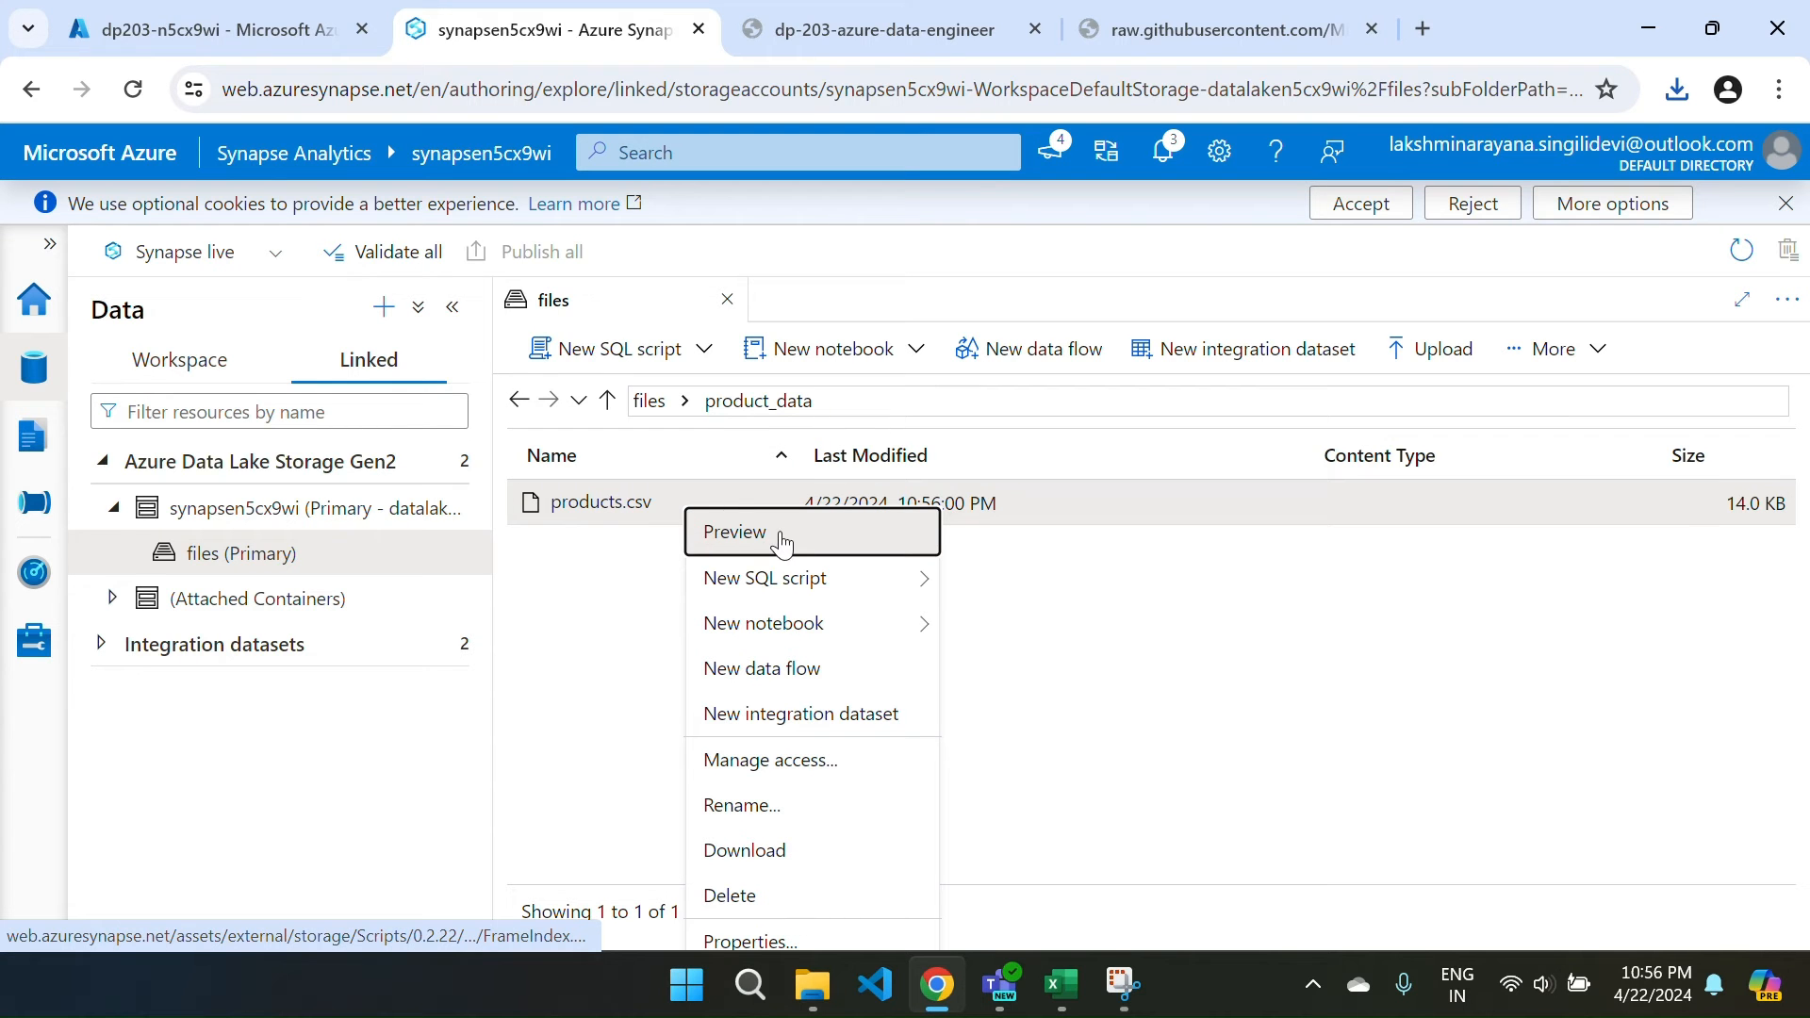
{"action": "mouse_move", "coordinate": [811, 578]}
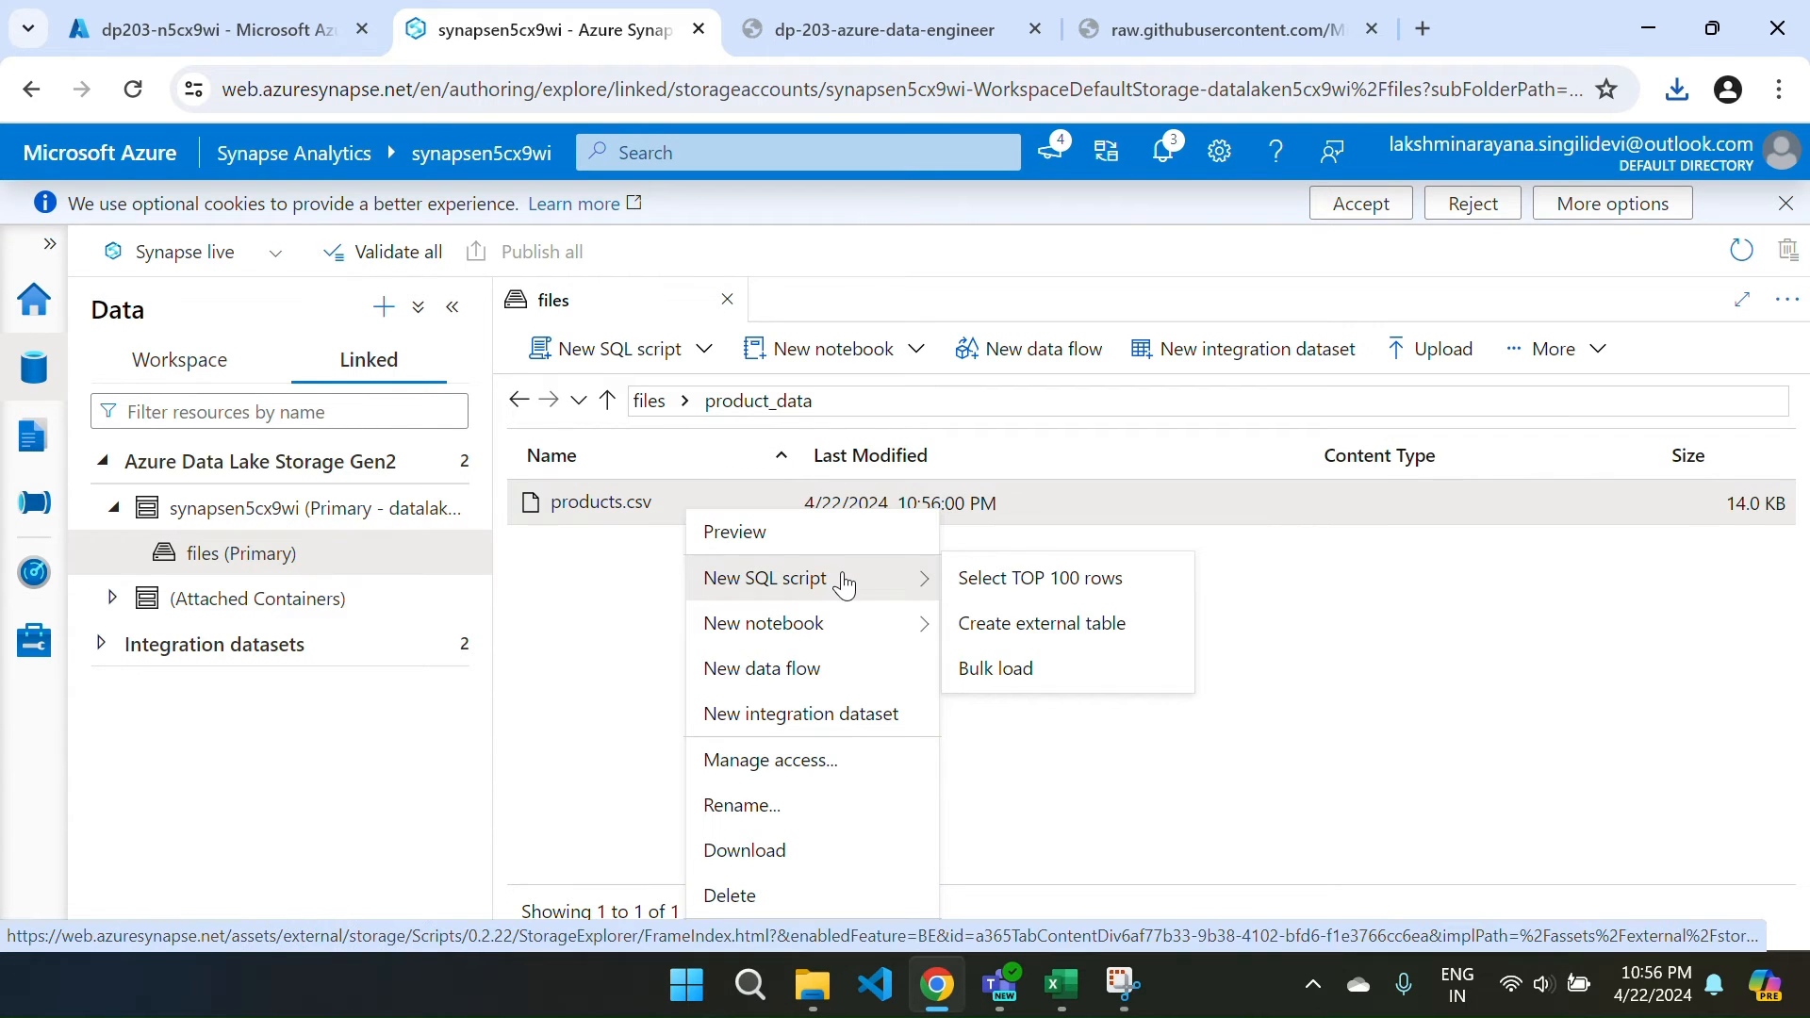
{"action": "left_click", "coordinate": [1061, 572]}
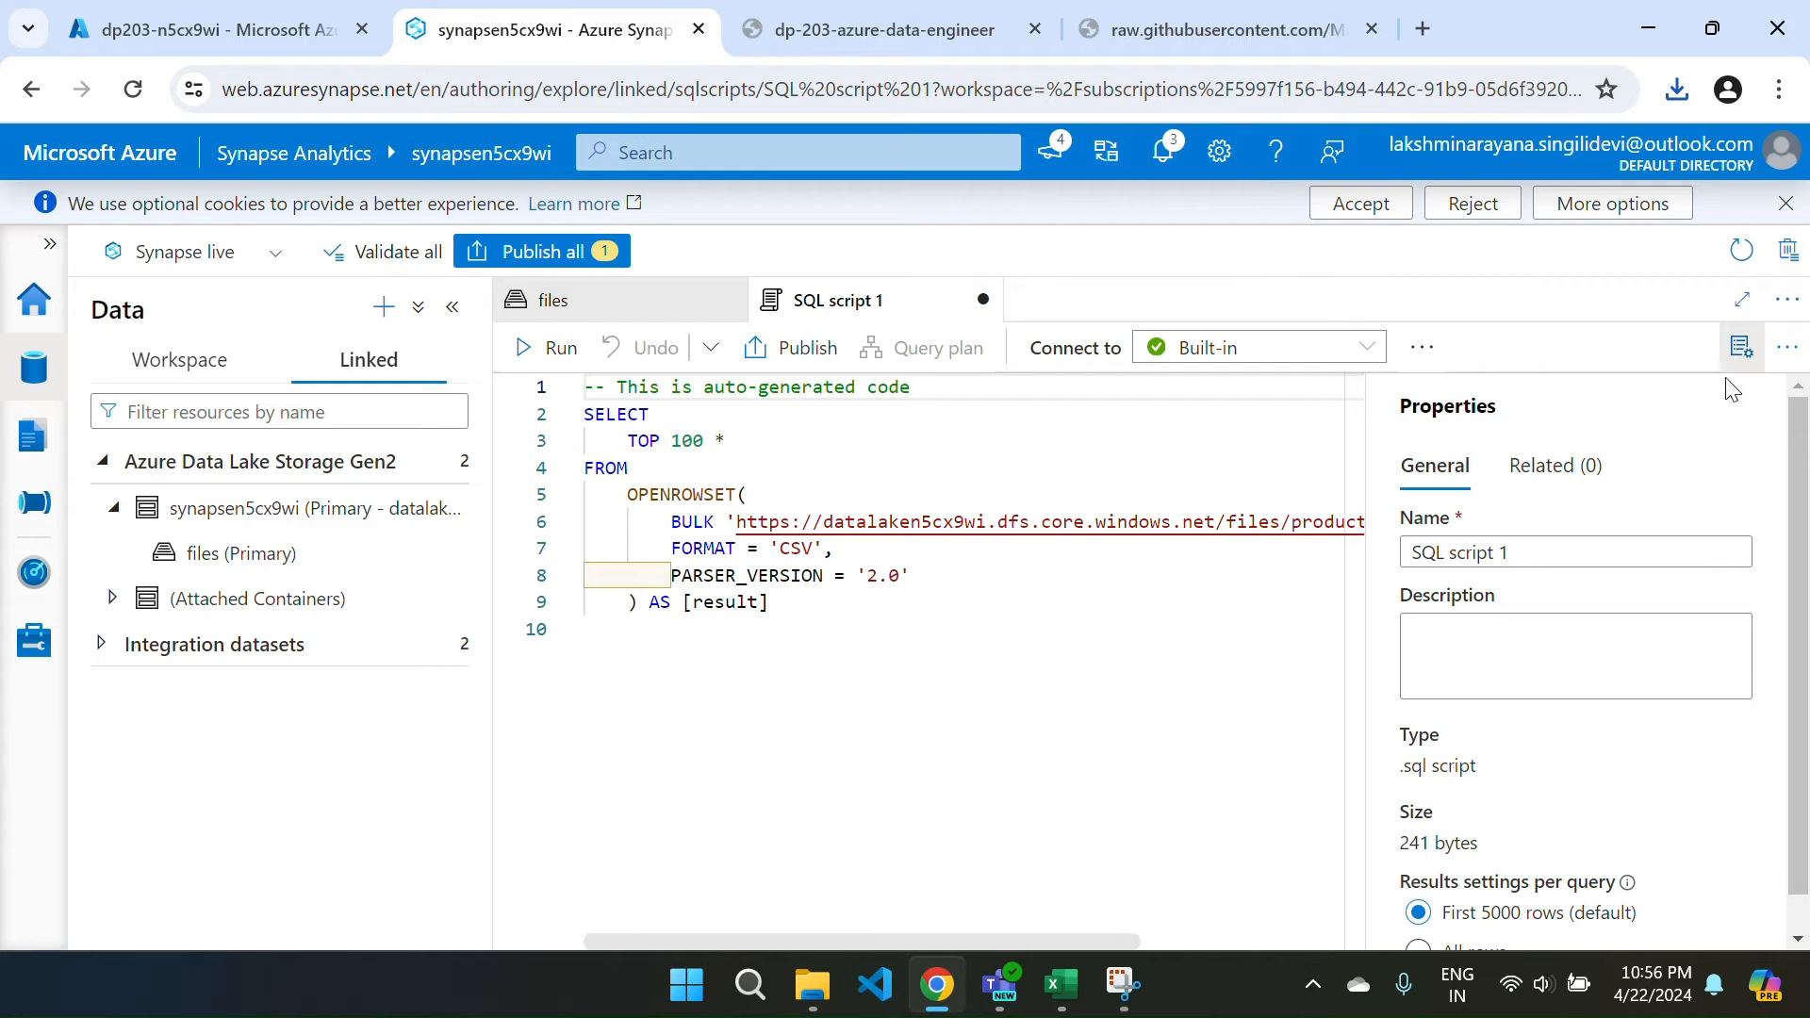
Hide Properties and run the OPENROWSET query, returning columns C1–C4.
{"action": "left_click", "coordinate": [1742, 349]}
{"action": "left_click", "coordinate": [529, 356]}
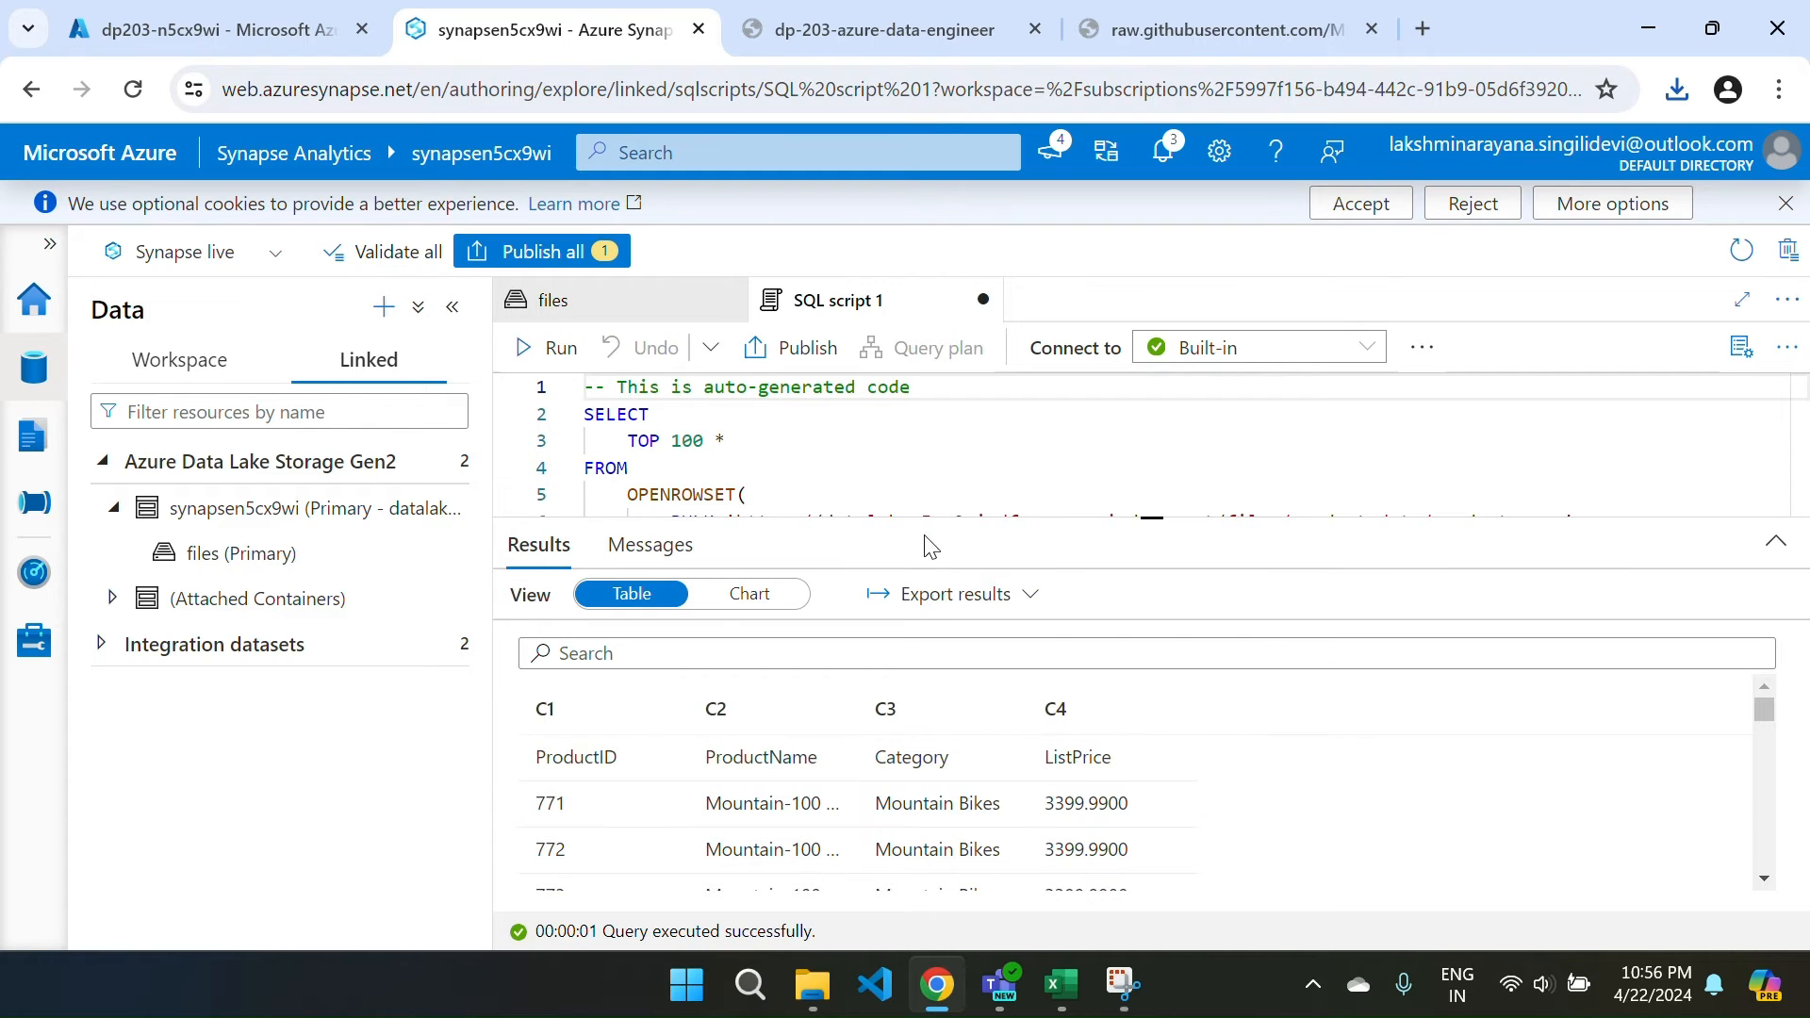
{"action": "left_click_drag", "start_coordinate": [915, 514], "coordinate": [934, 748]}
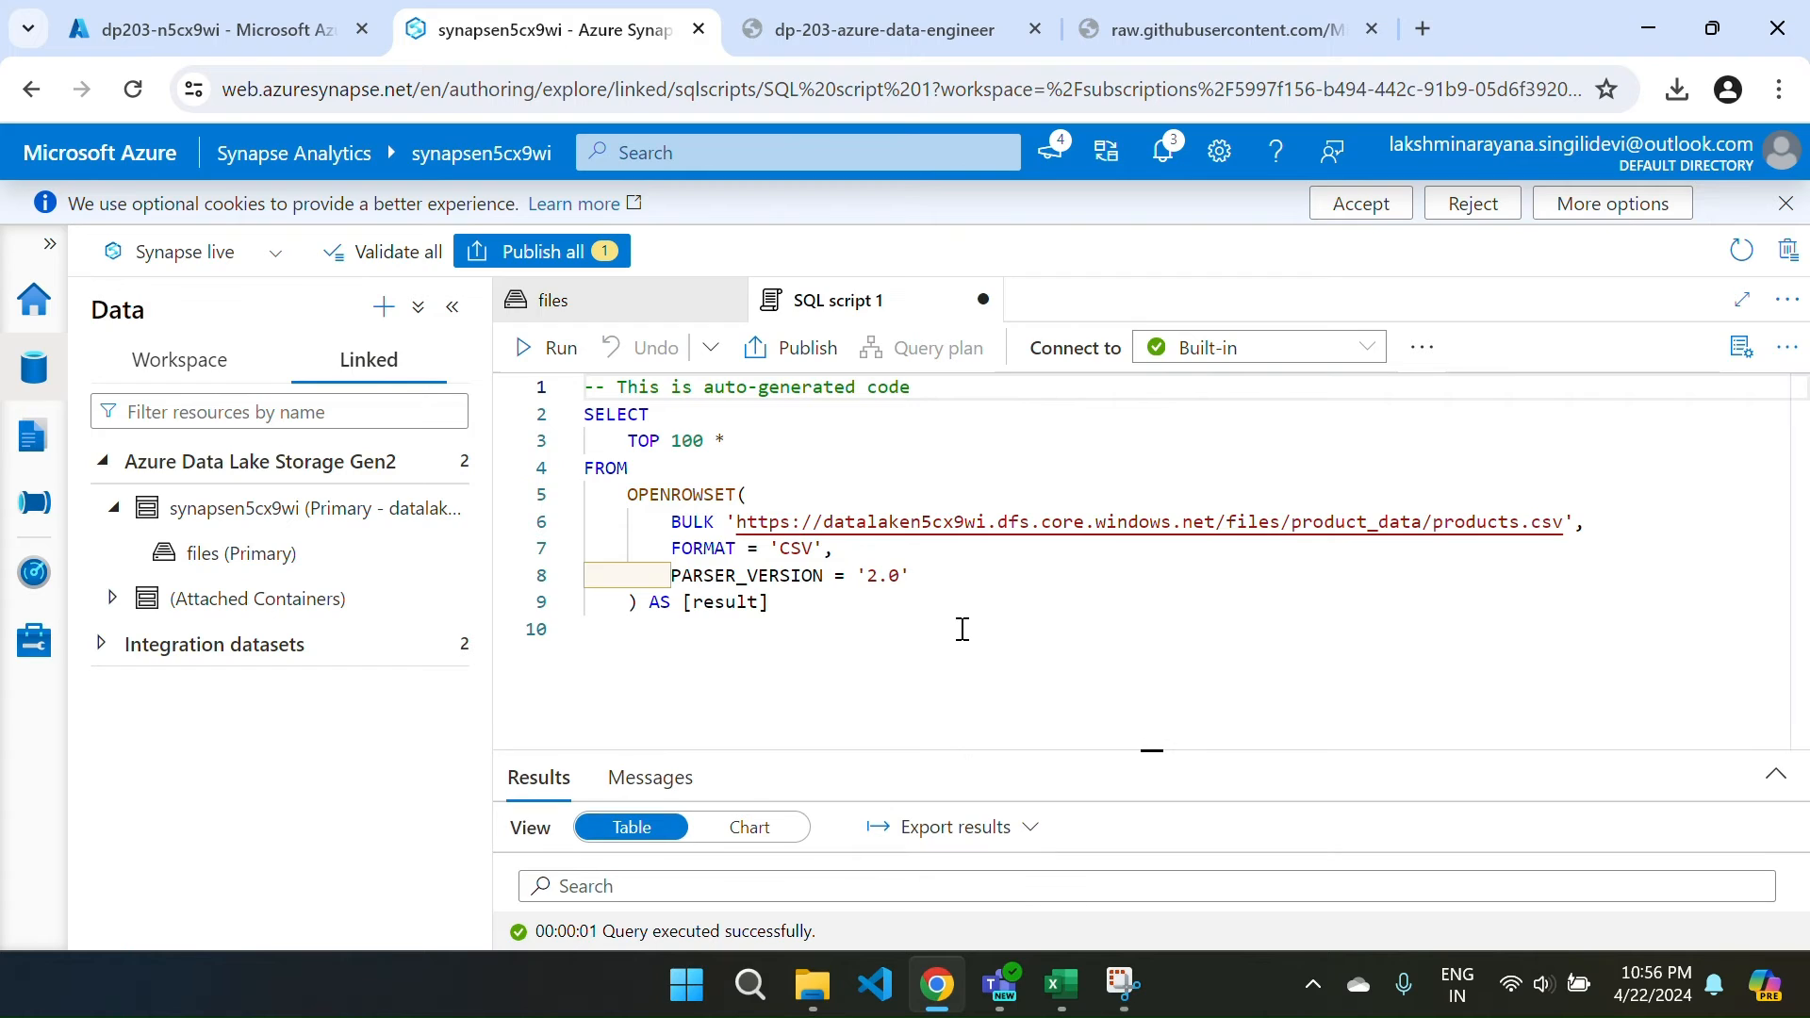
Add HEADER_ROW = TRUE after PARSER_VERSION = '2.0' in the products.csv query.
{"action": "left_click", "coordinate": [929, 581]}
{"action": "type", "text": ","}
{"action": "key", "text": "Return"}
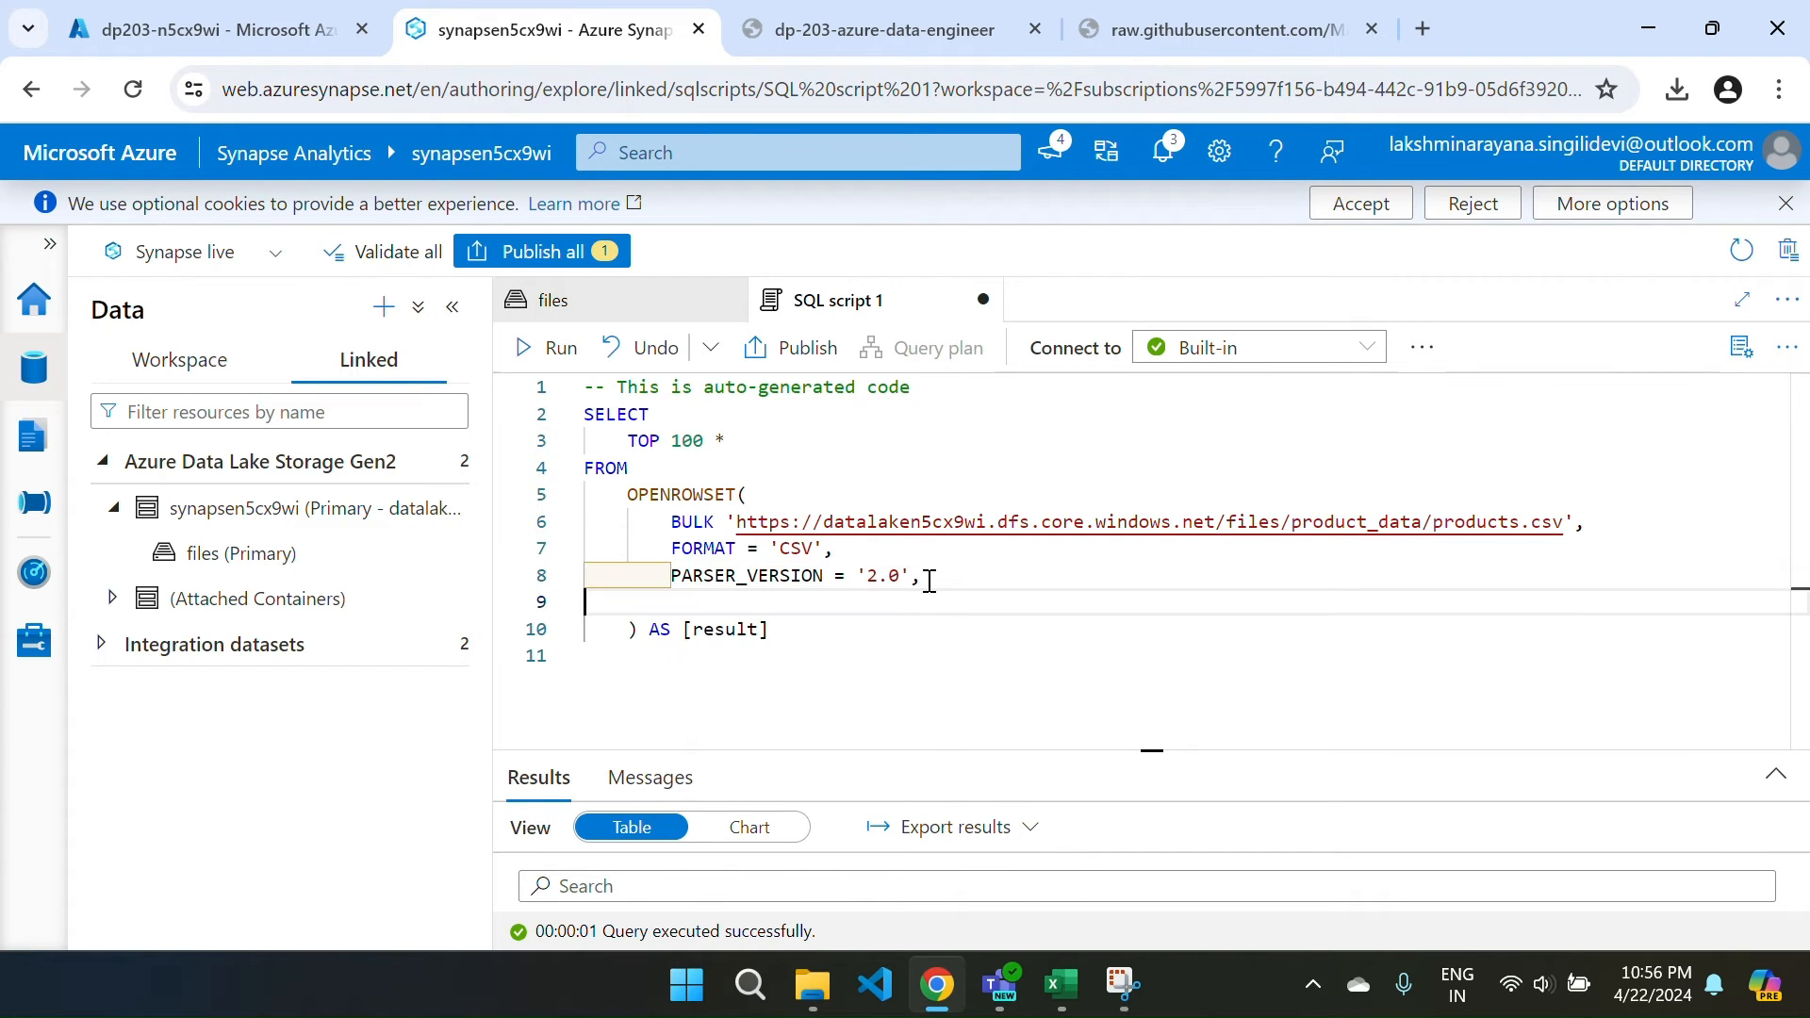
{"action": "key", "text": "Tab"}
{"action": "type", "text": "H"}
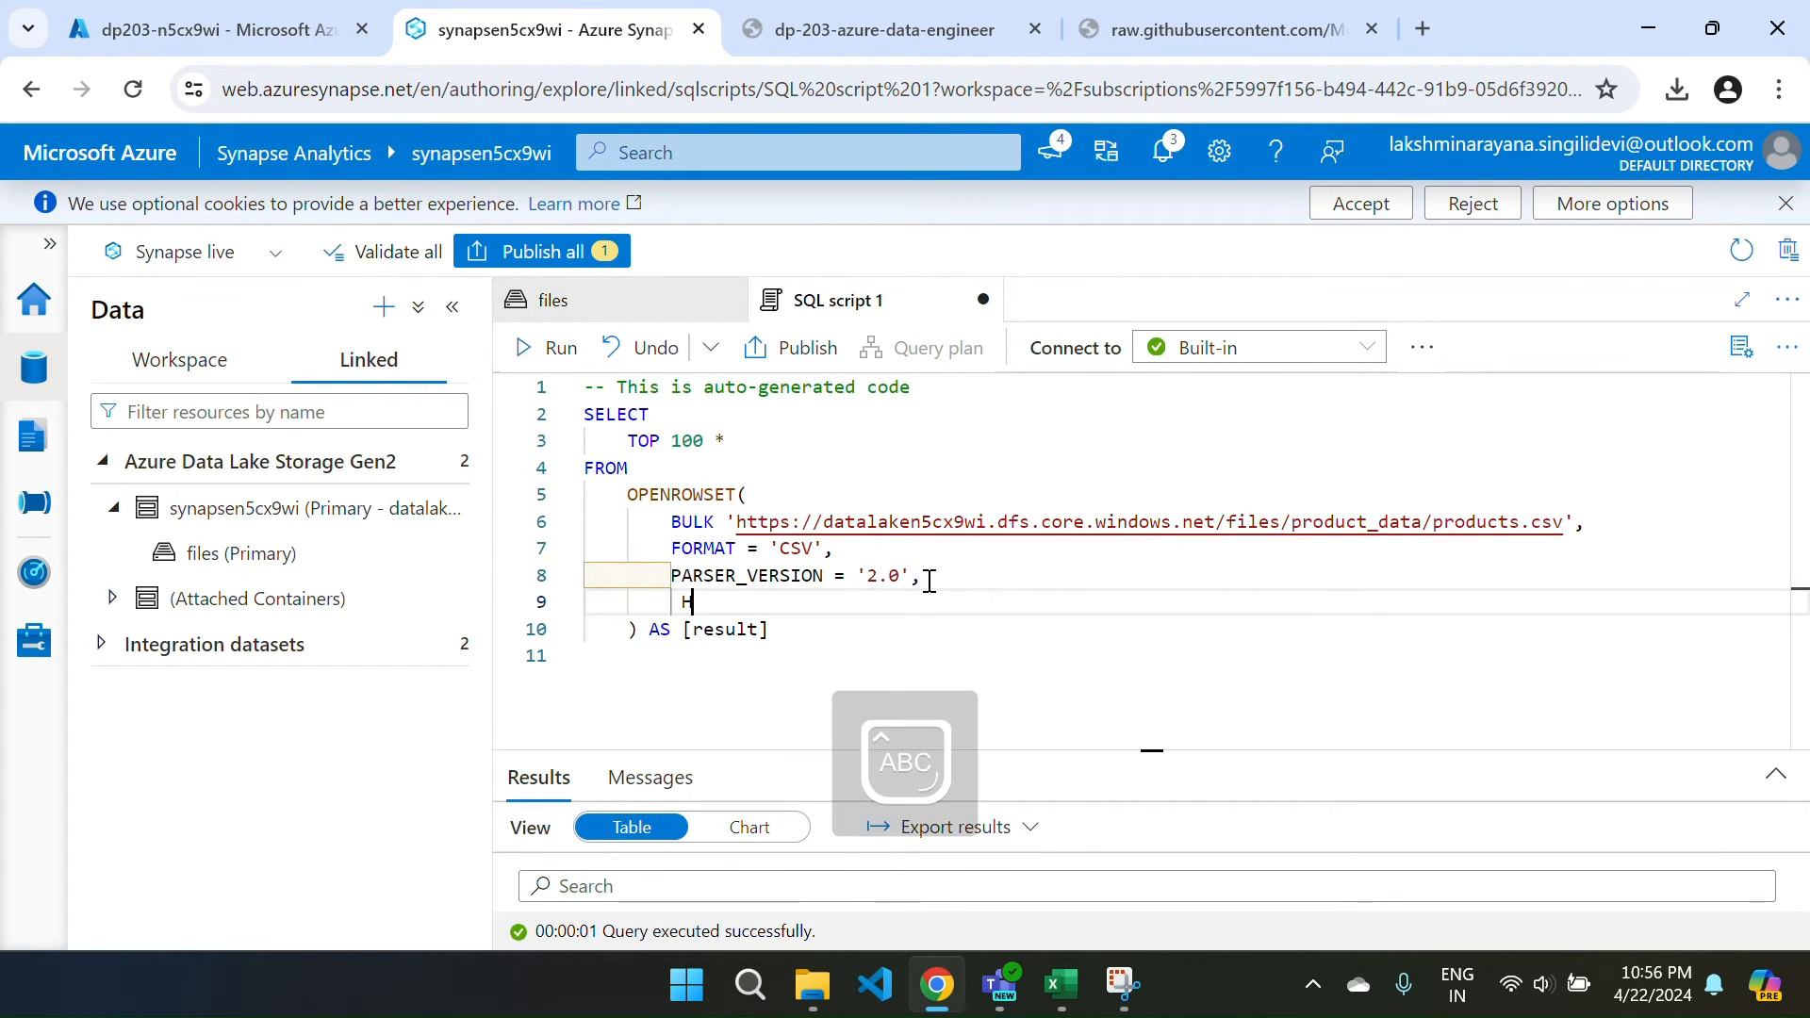
{"action": "key", "text": "Tab"}
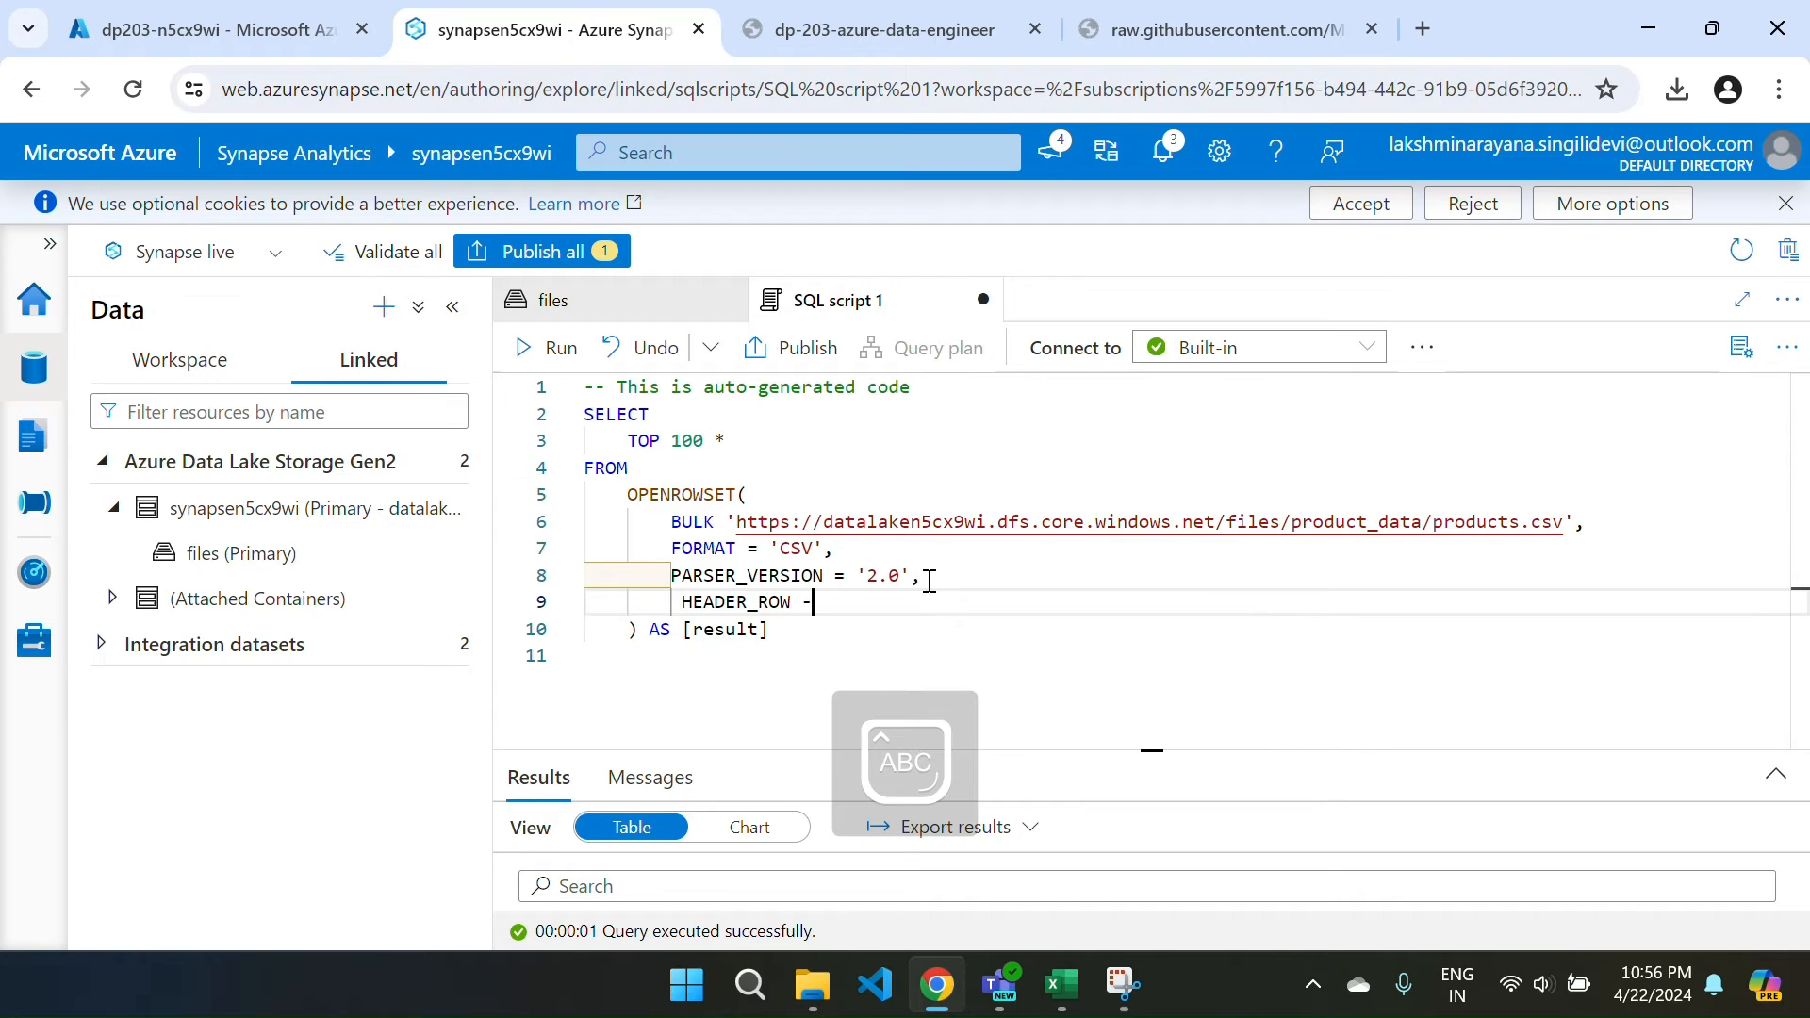
{"action": "type", "text": "= "}
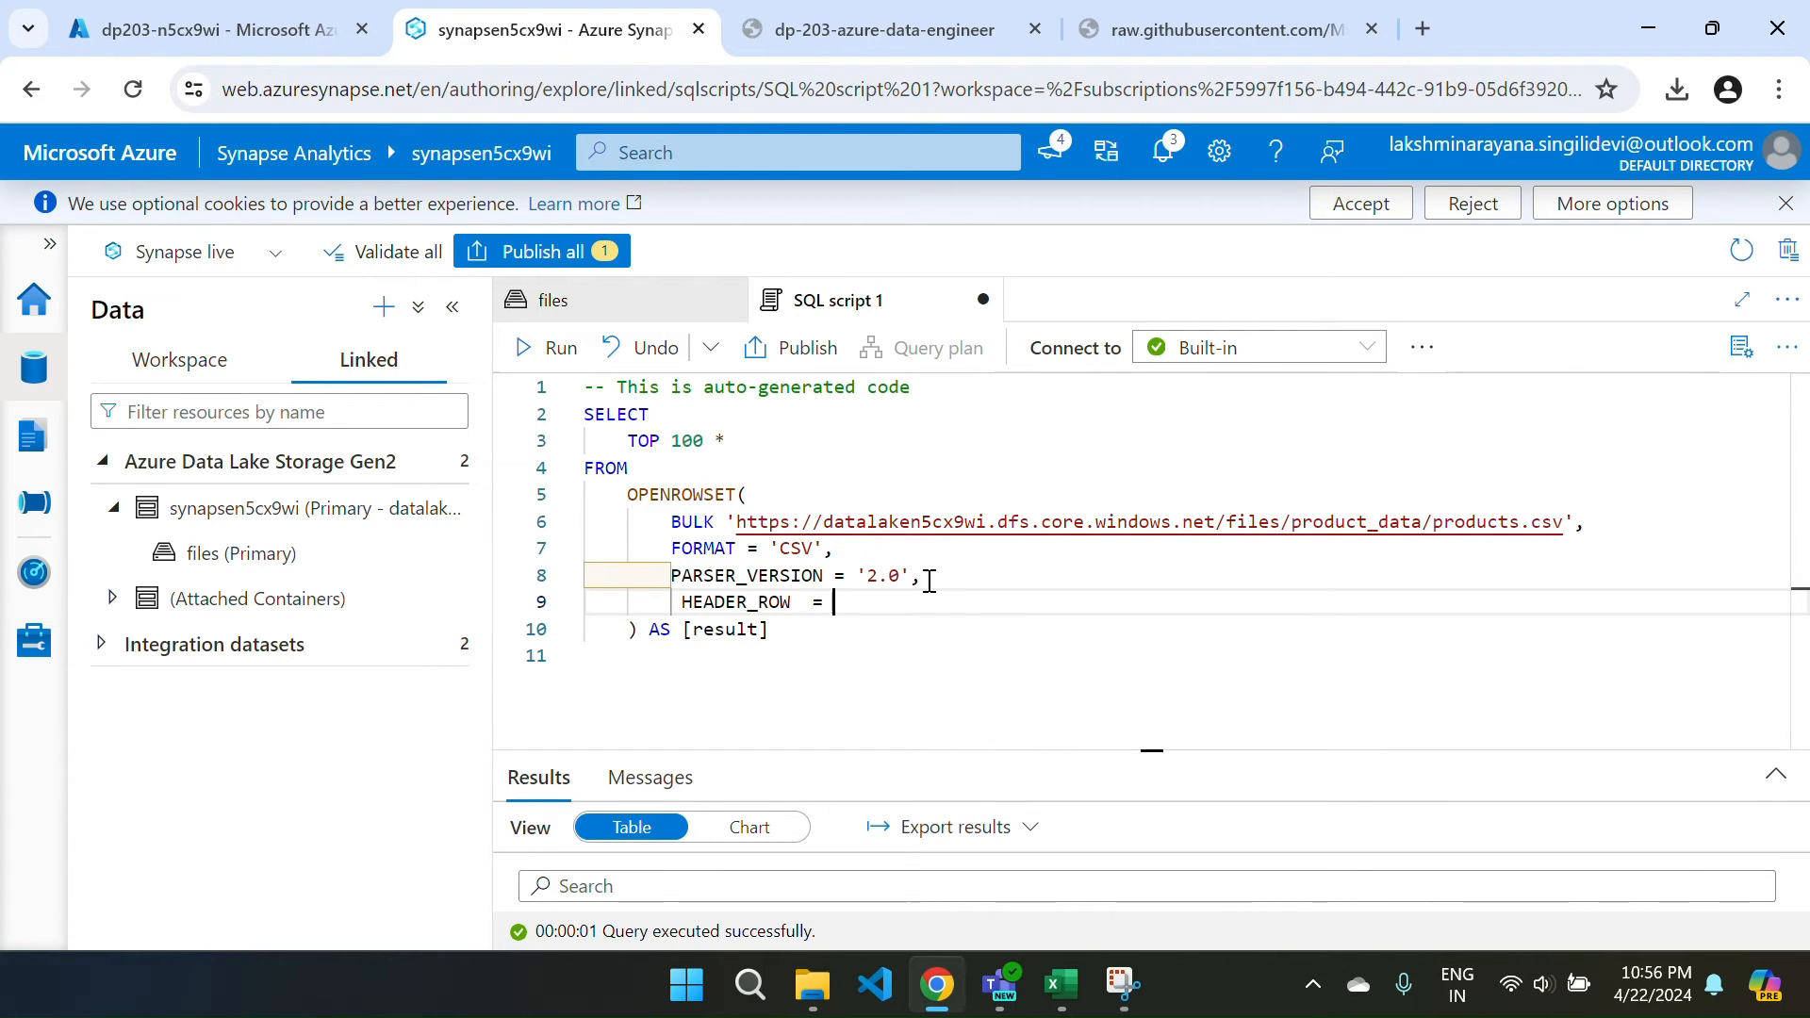
{"action": "type", "text": "TR"}
{"action": "key", "text": "Tab"}
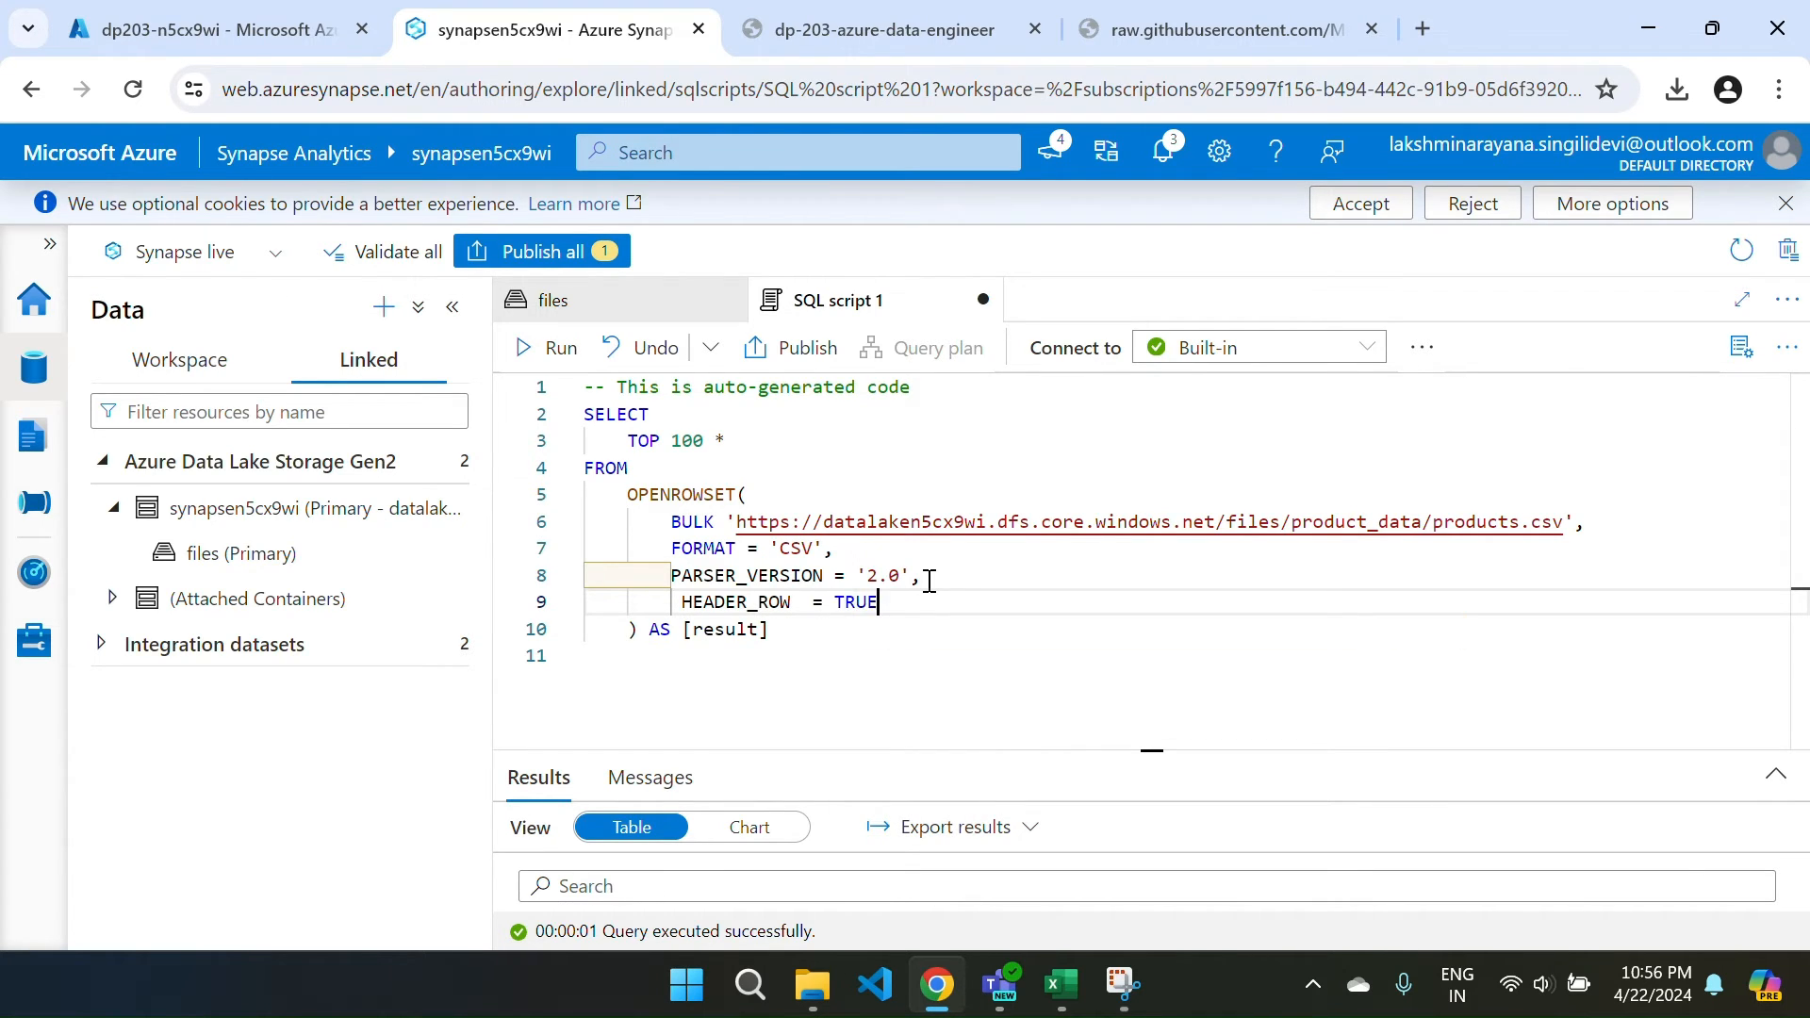
Rerun the query and review the ProductID, ProductName, Category and ListPrice columns.
{"action": "left_click", "coordinate": [552, 349]}
{"action": "left_click_drag", "start_coordinate": [983, 752], "coordinate": [938, 566]}
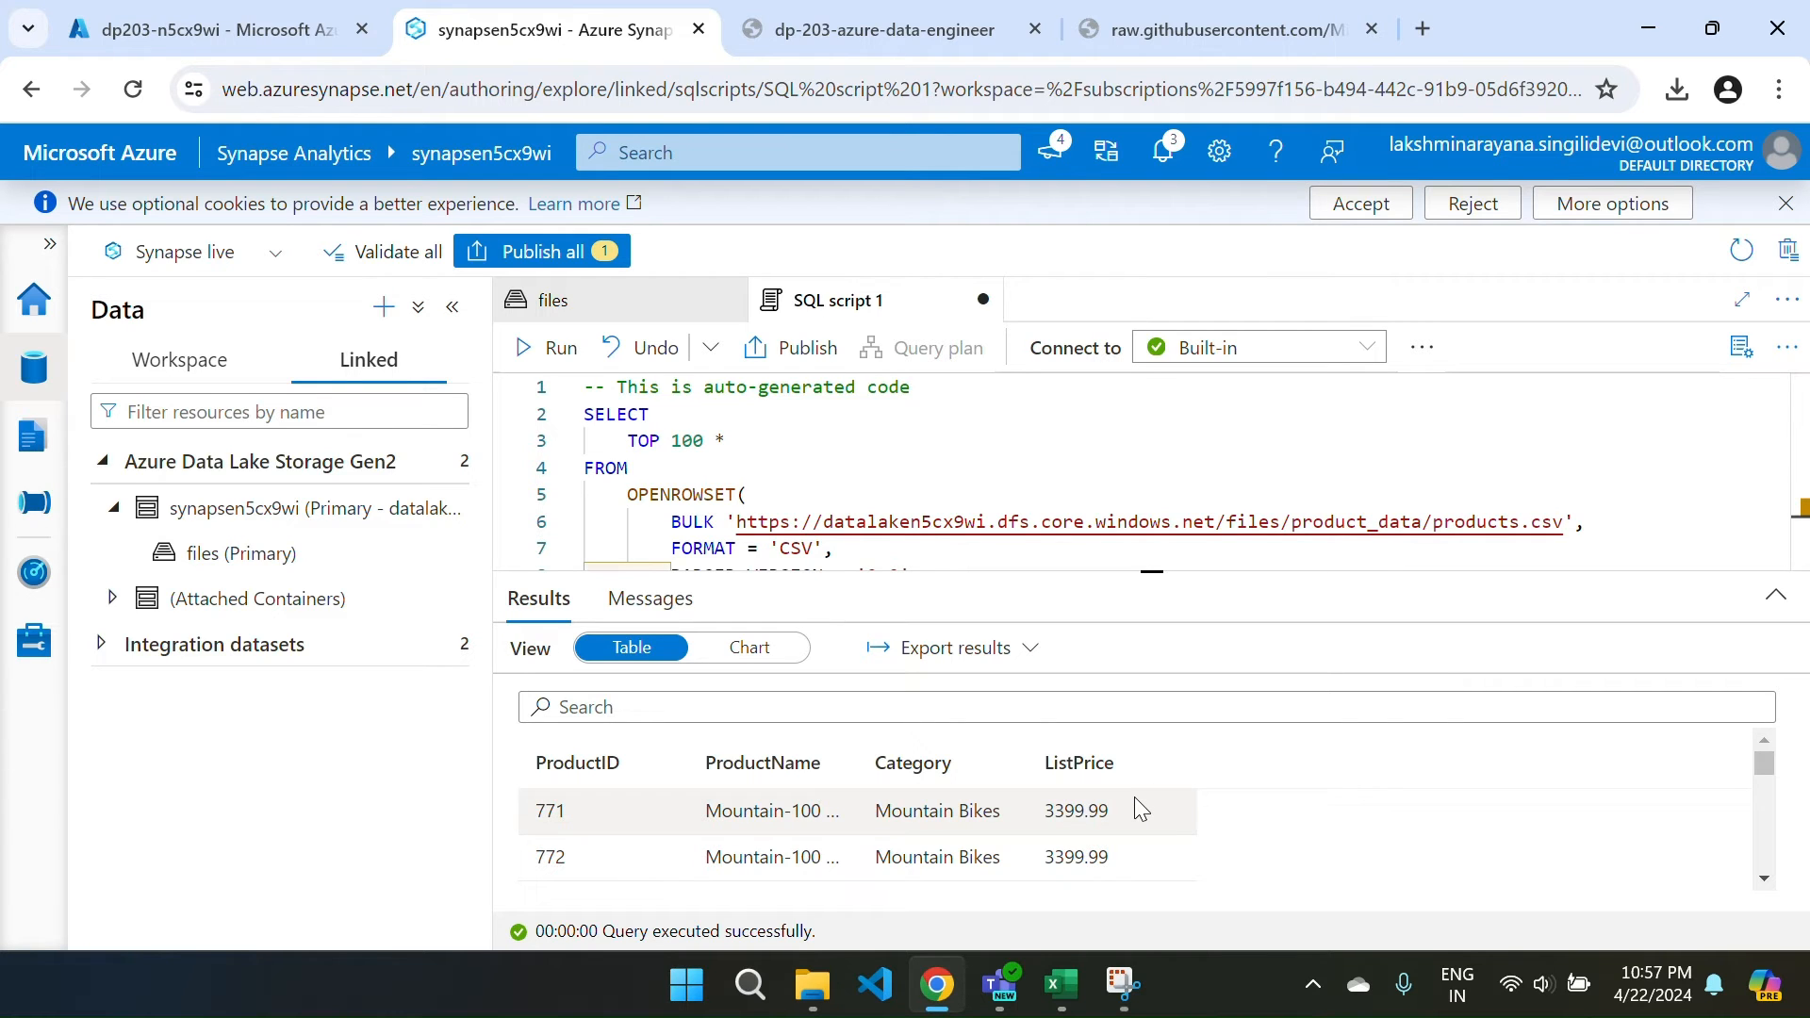
{"action": "scroll", "coordinate": [1142, 810], "scroll_direction": "down", "scroll_amount": 1}
{"action": "scroll", "coordinate": [1142, 810], "scroll_direction": "up", "scroll_amount": 1}
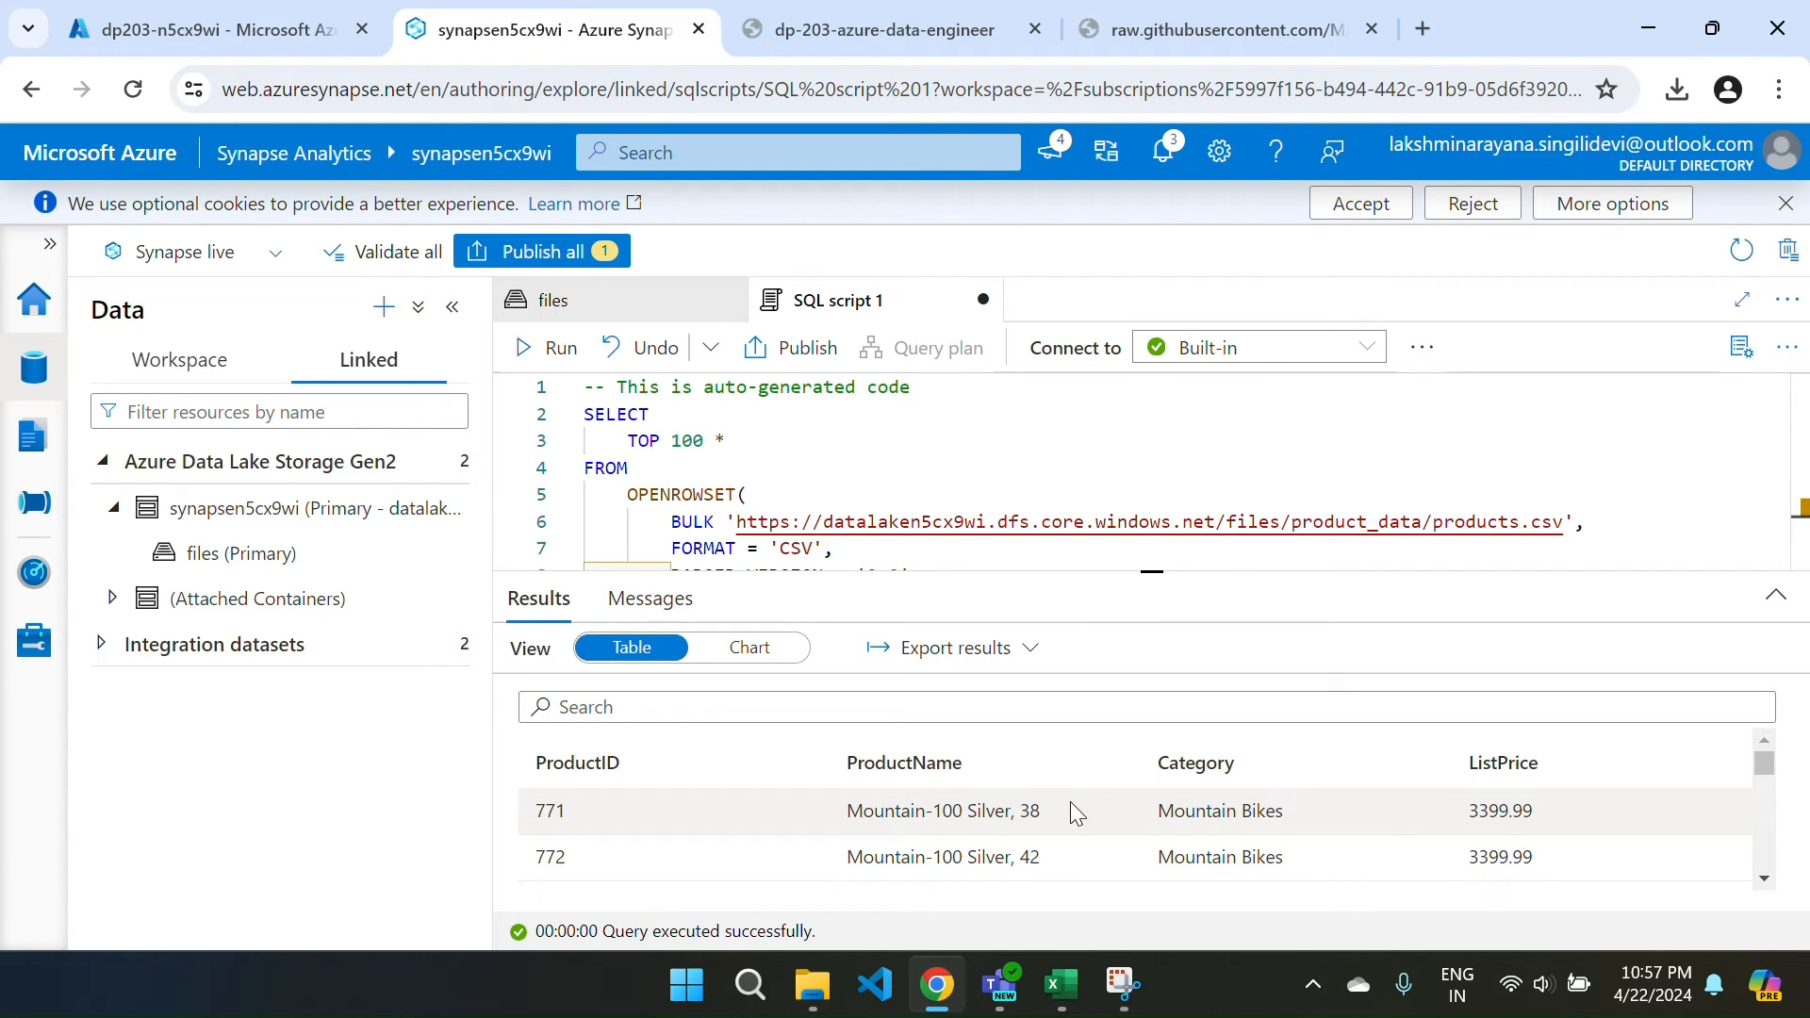
Shrink the results pane and select the query from SELECT to the end.
{"action": "left_click_drag", "start_coordinate": [1091, 572], "coordinate": [1093, 717]}
{"action": "left_click_drag", "start_coordinate": [1096, 797], "coordinate": [1088, 811]}
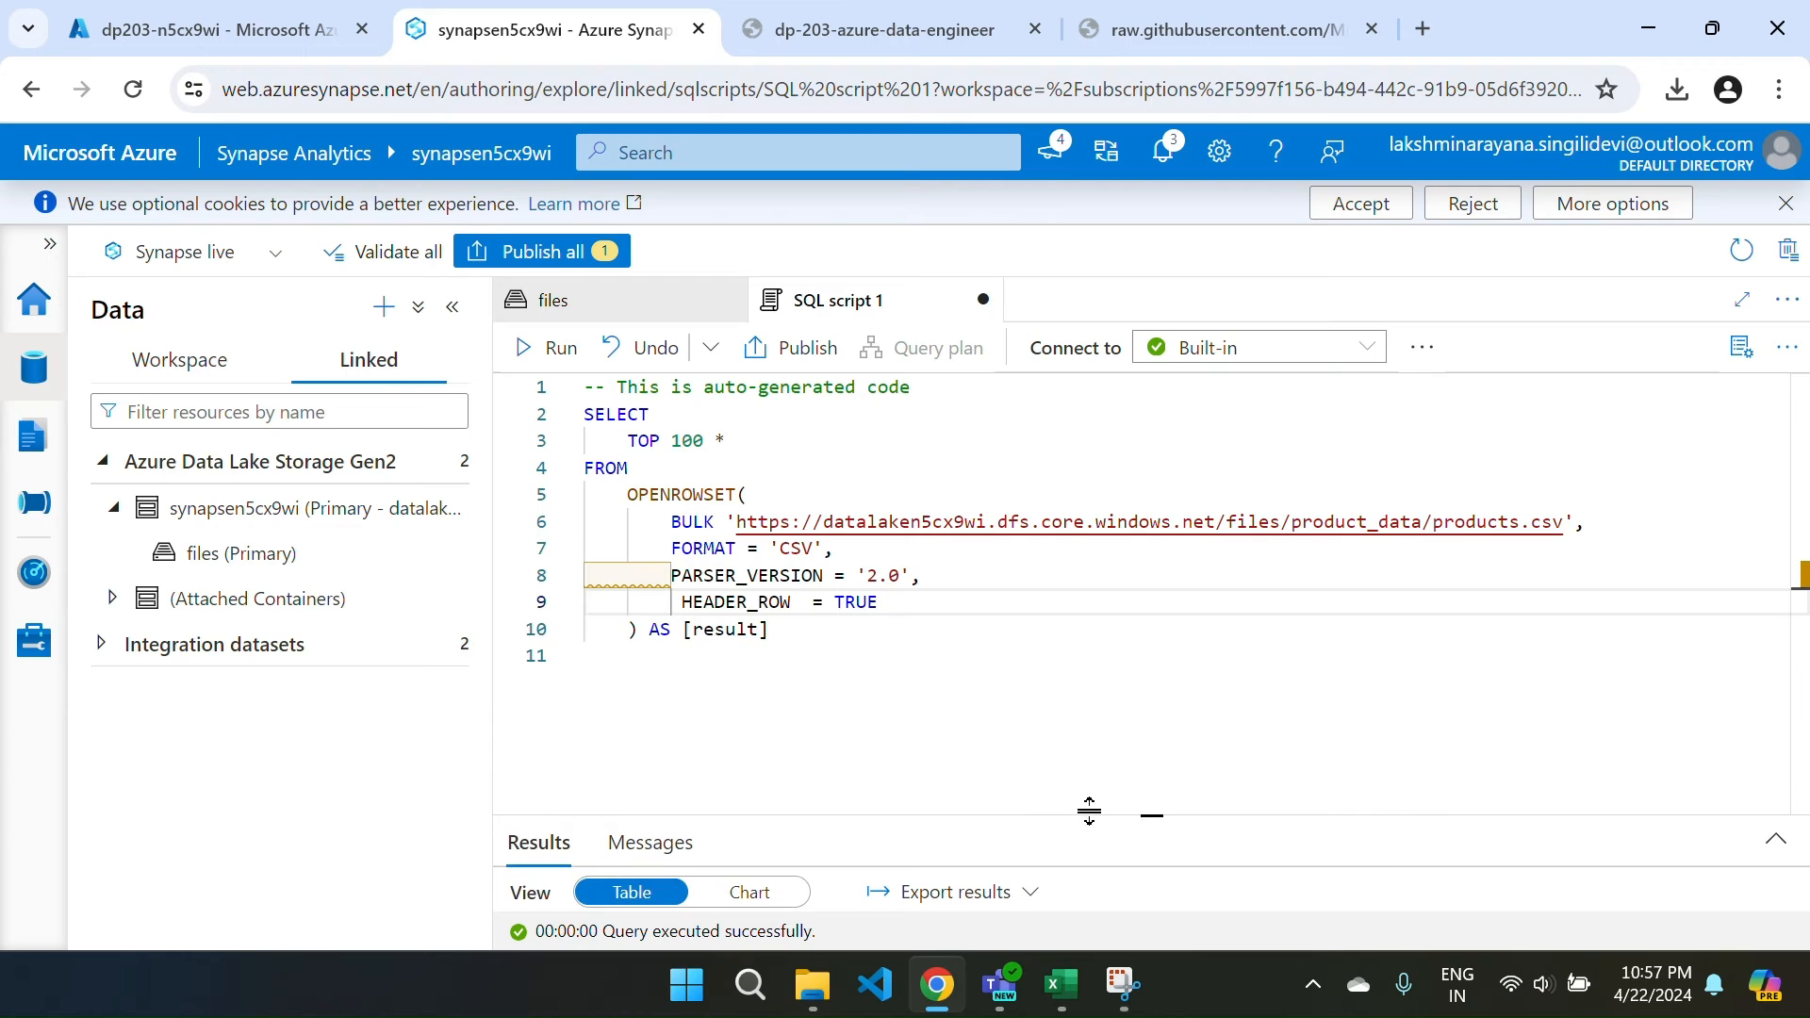
{"action": "left_click_drag", "start_coordinate": [813, 654], "coordinate": [569, 426]}
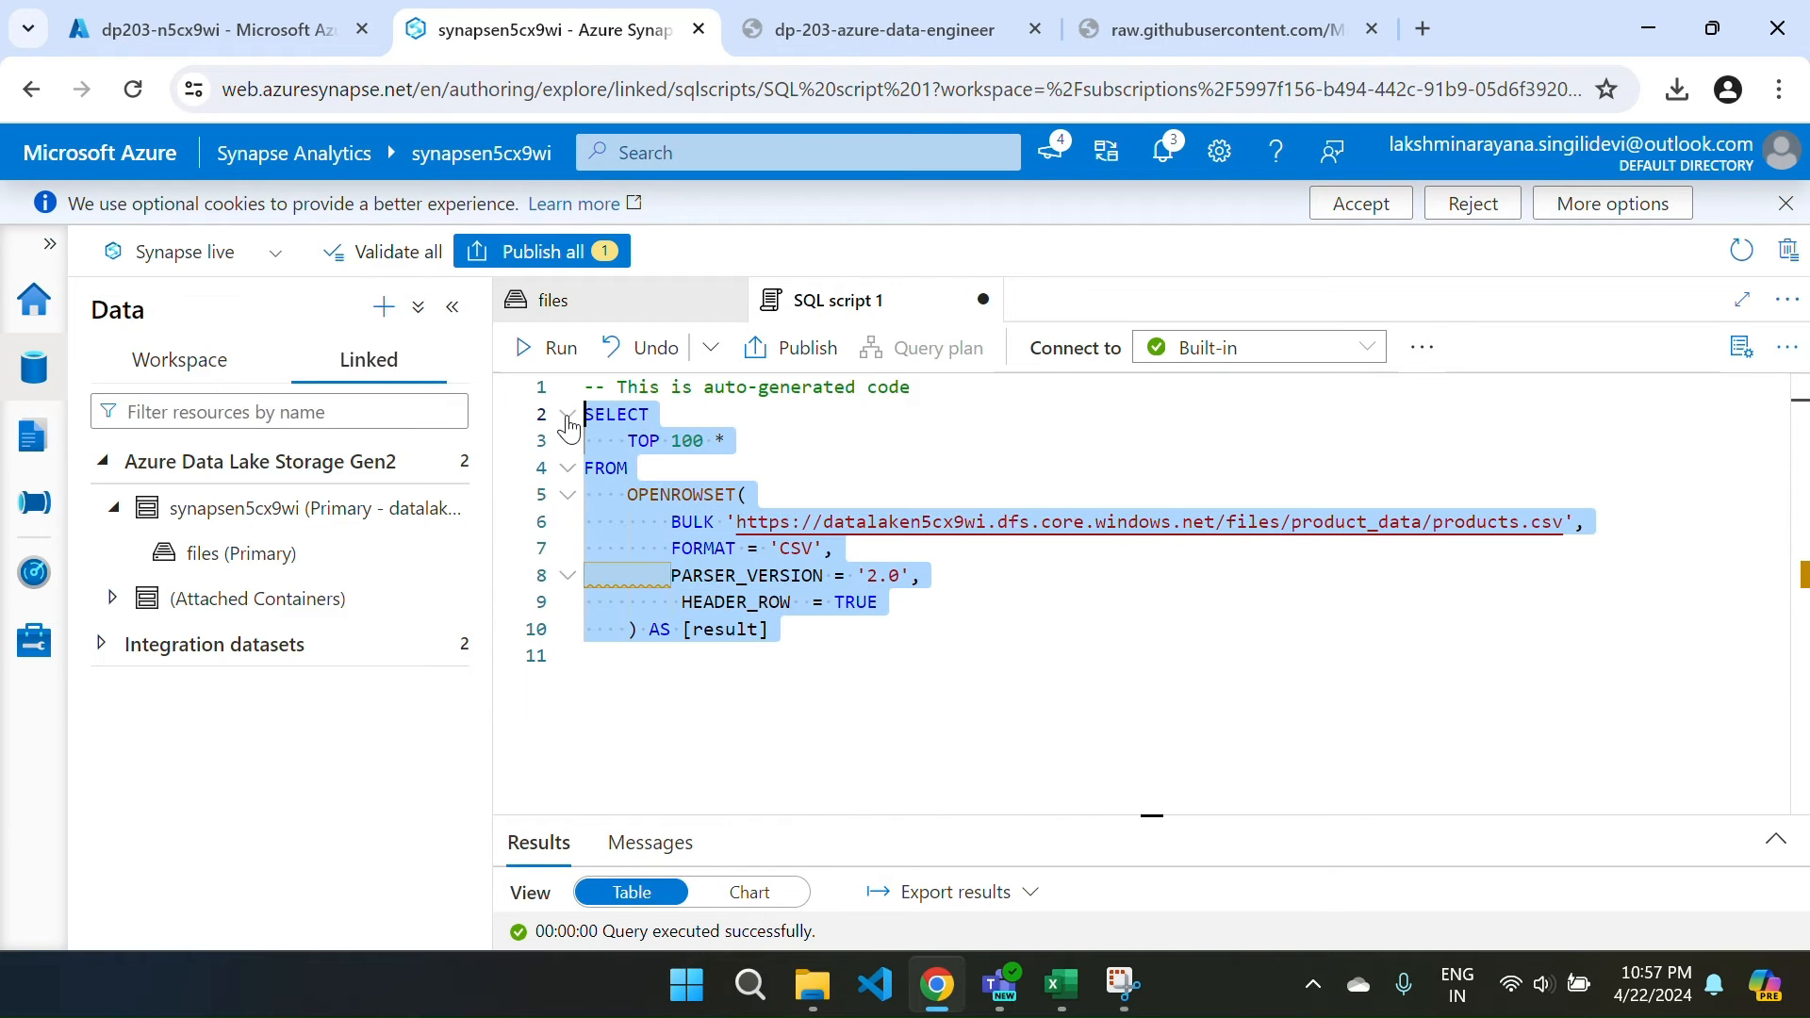
Comment out the selected query and add a blank line below it.
{"action": "key", "text": "ctrl+slash"}
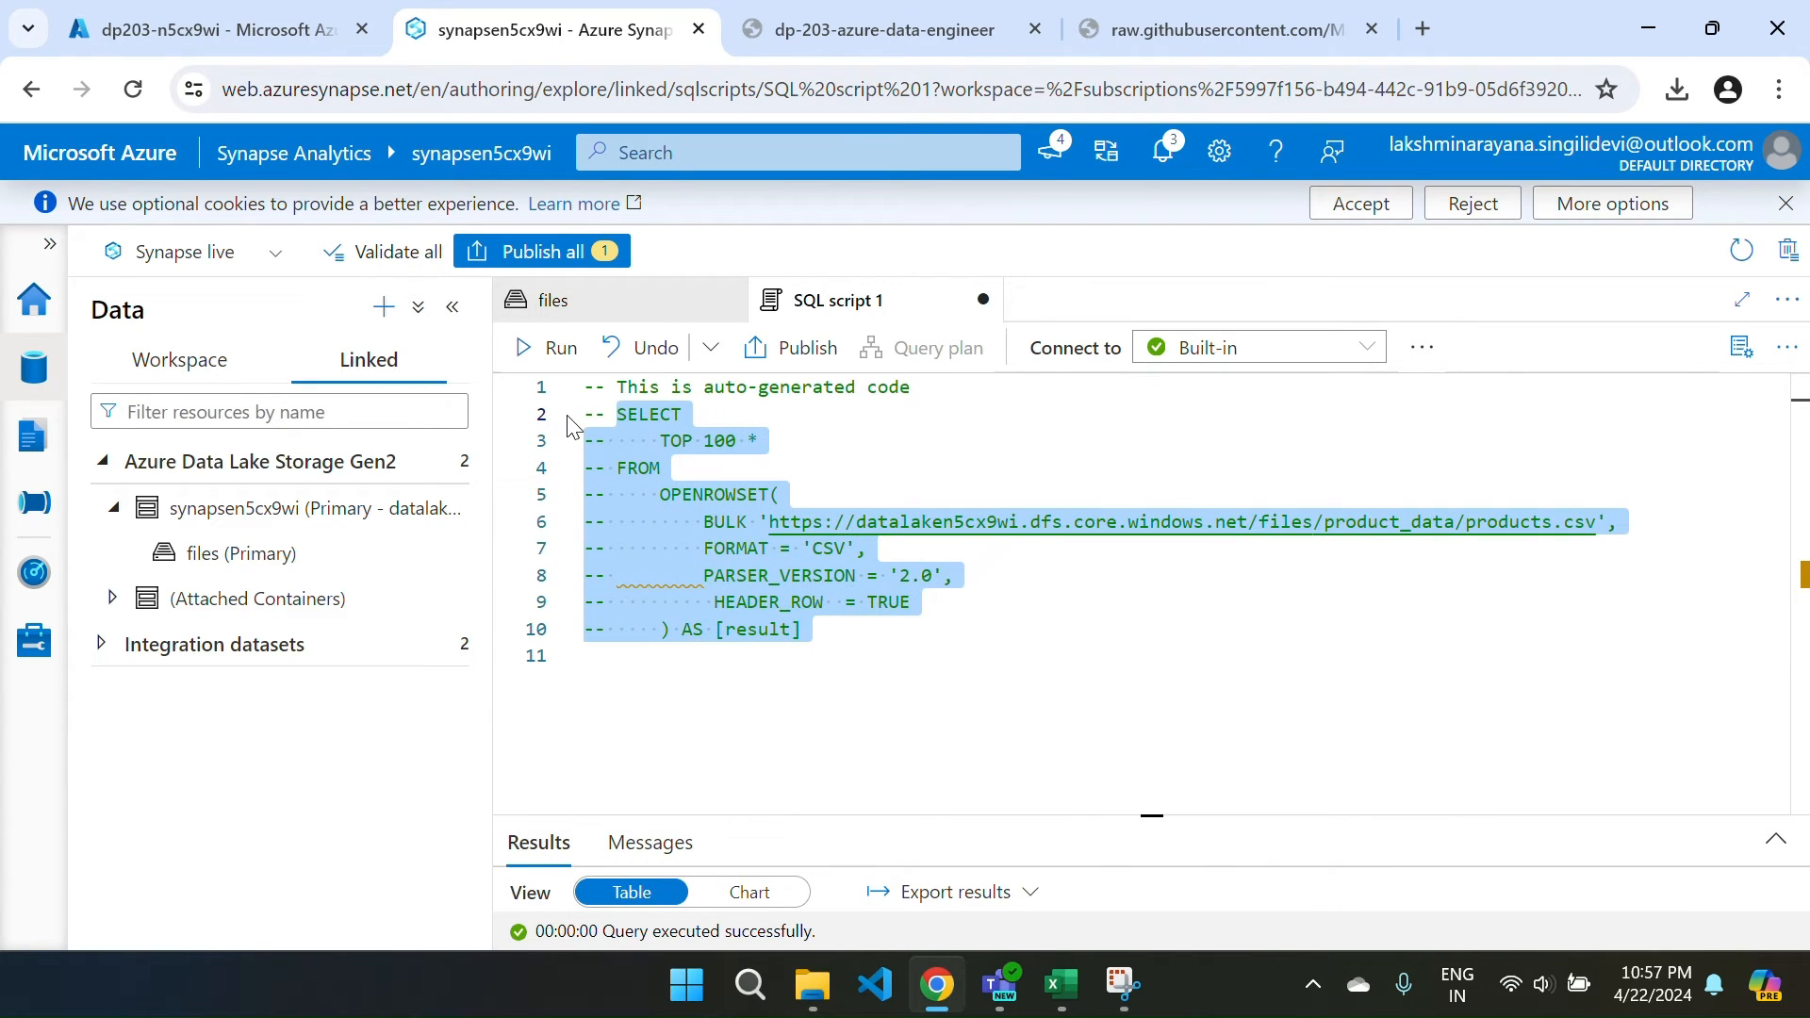
{"action": "left_click", "coordinate": [833, 629]}
{"action": "key", "text": "Return"}
{"action": "key", "text": "Return"}
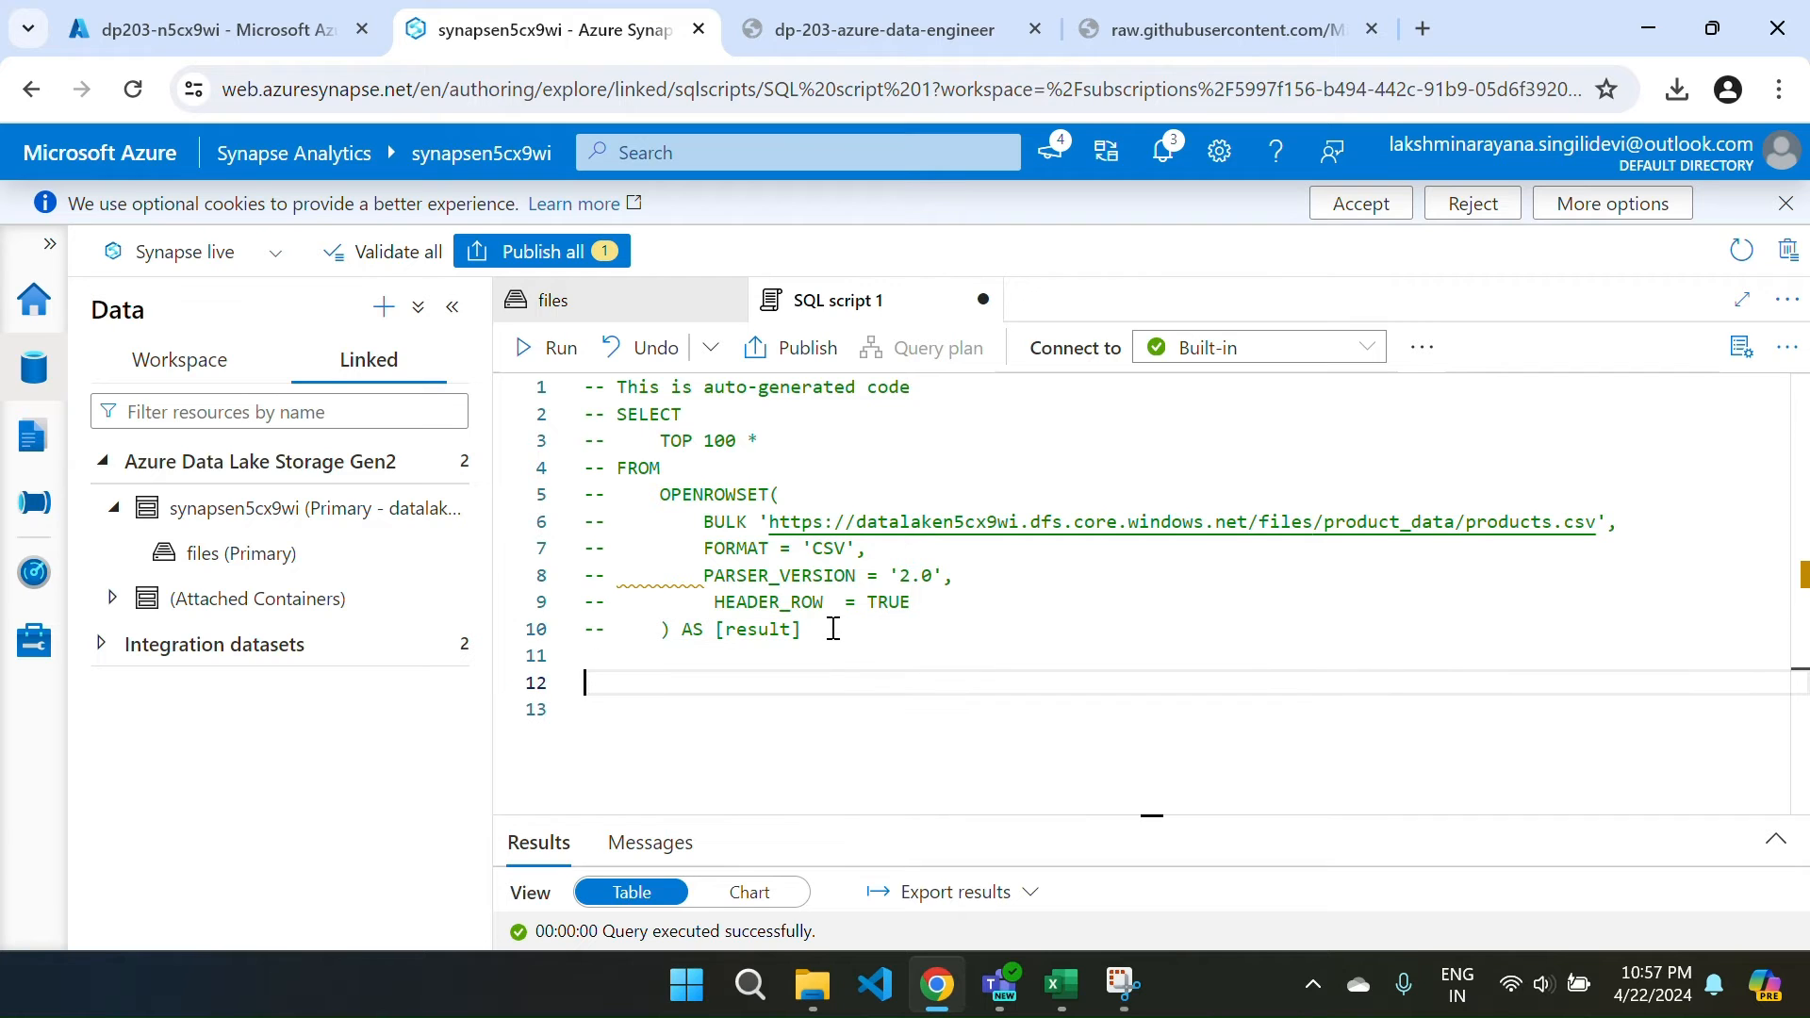
Copy the step 6 GROUP BY Category product-count query from the lab instructions.
{"action": "key", "text": "ctrl+Tab"}
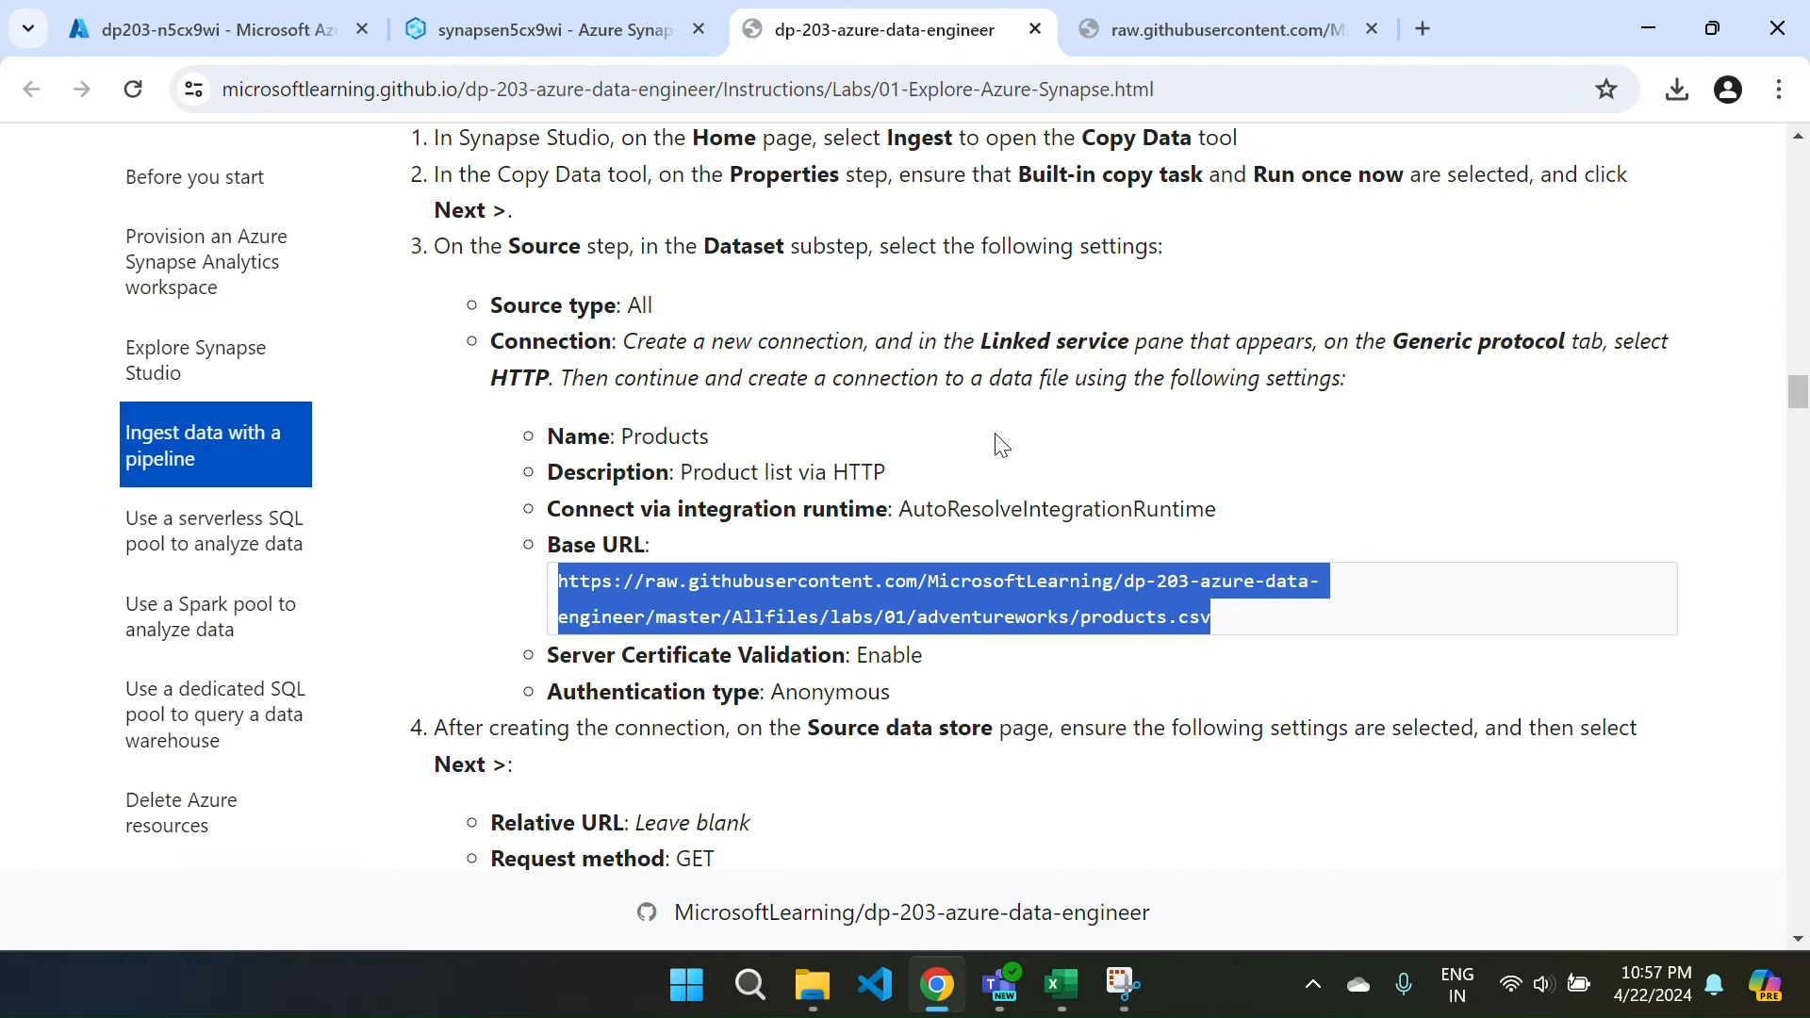
{"action": "scroll", "coordinate": [883, 548], "scroll_direction": "down", "scroll_amount": 15}
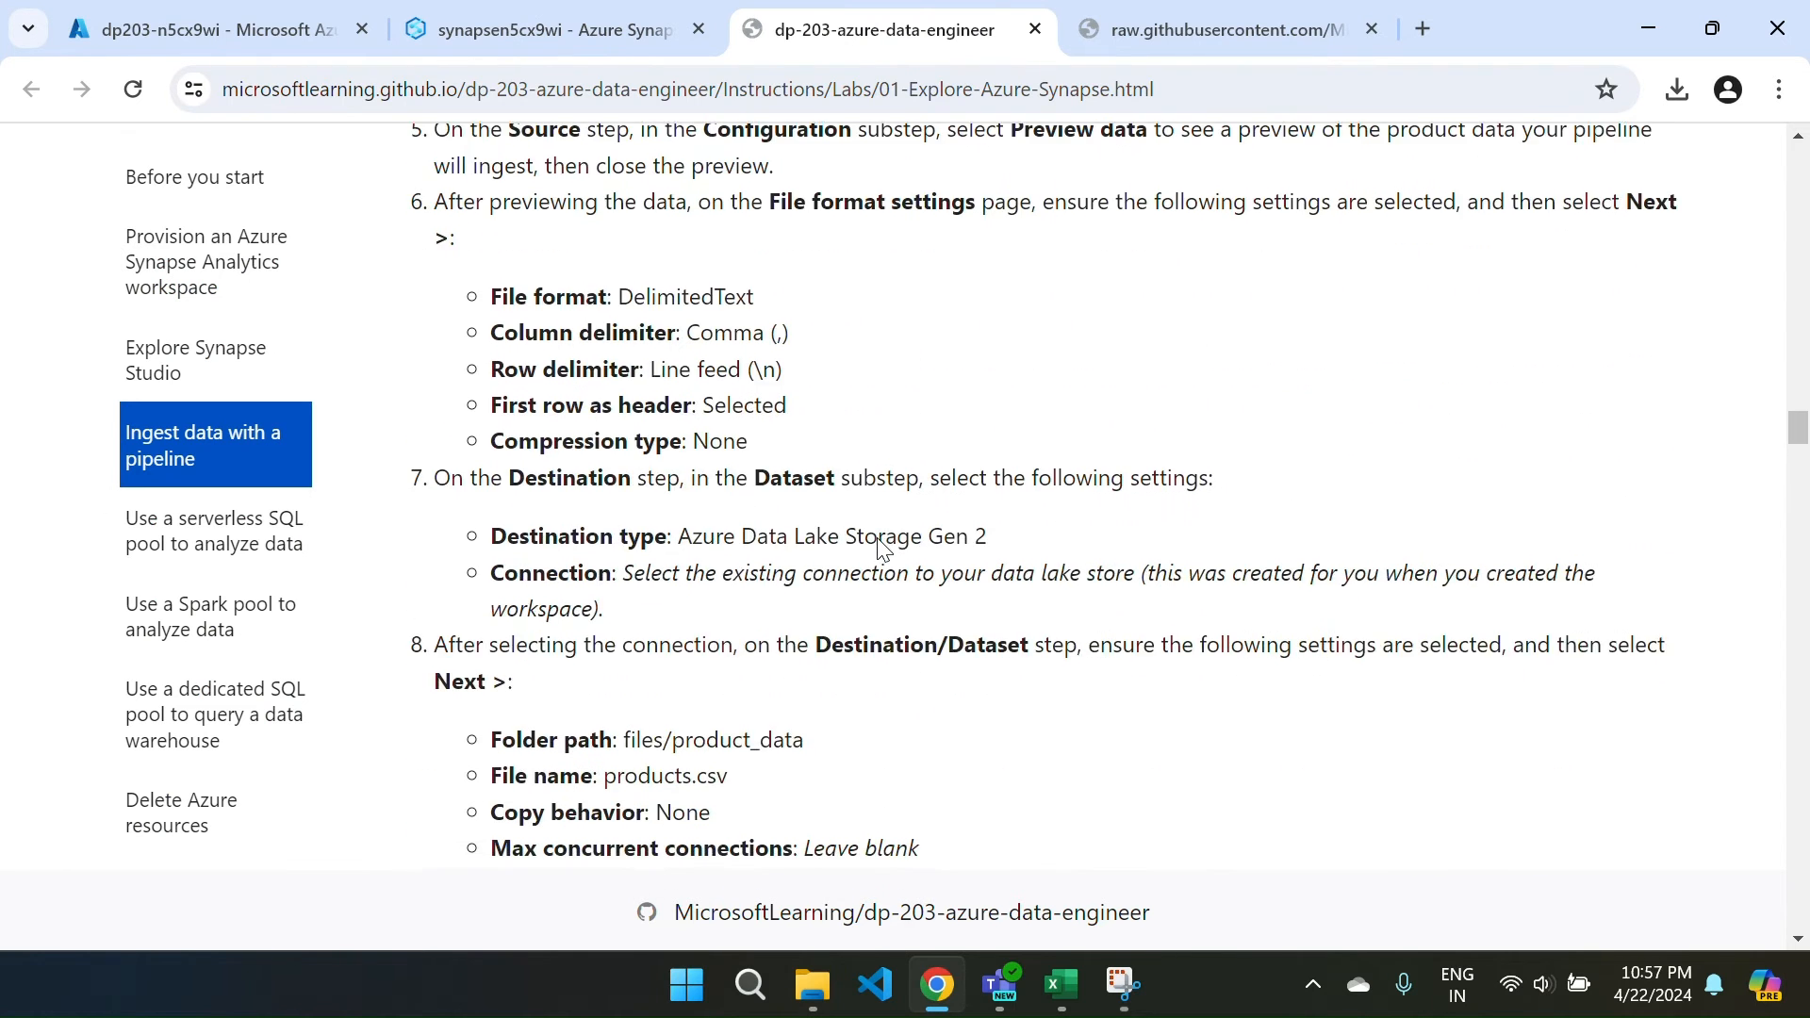
{"action": "scroll", "coordinate": [883, 549], "scroll_direction": "down", "scroll_amount": 20}
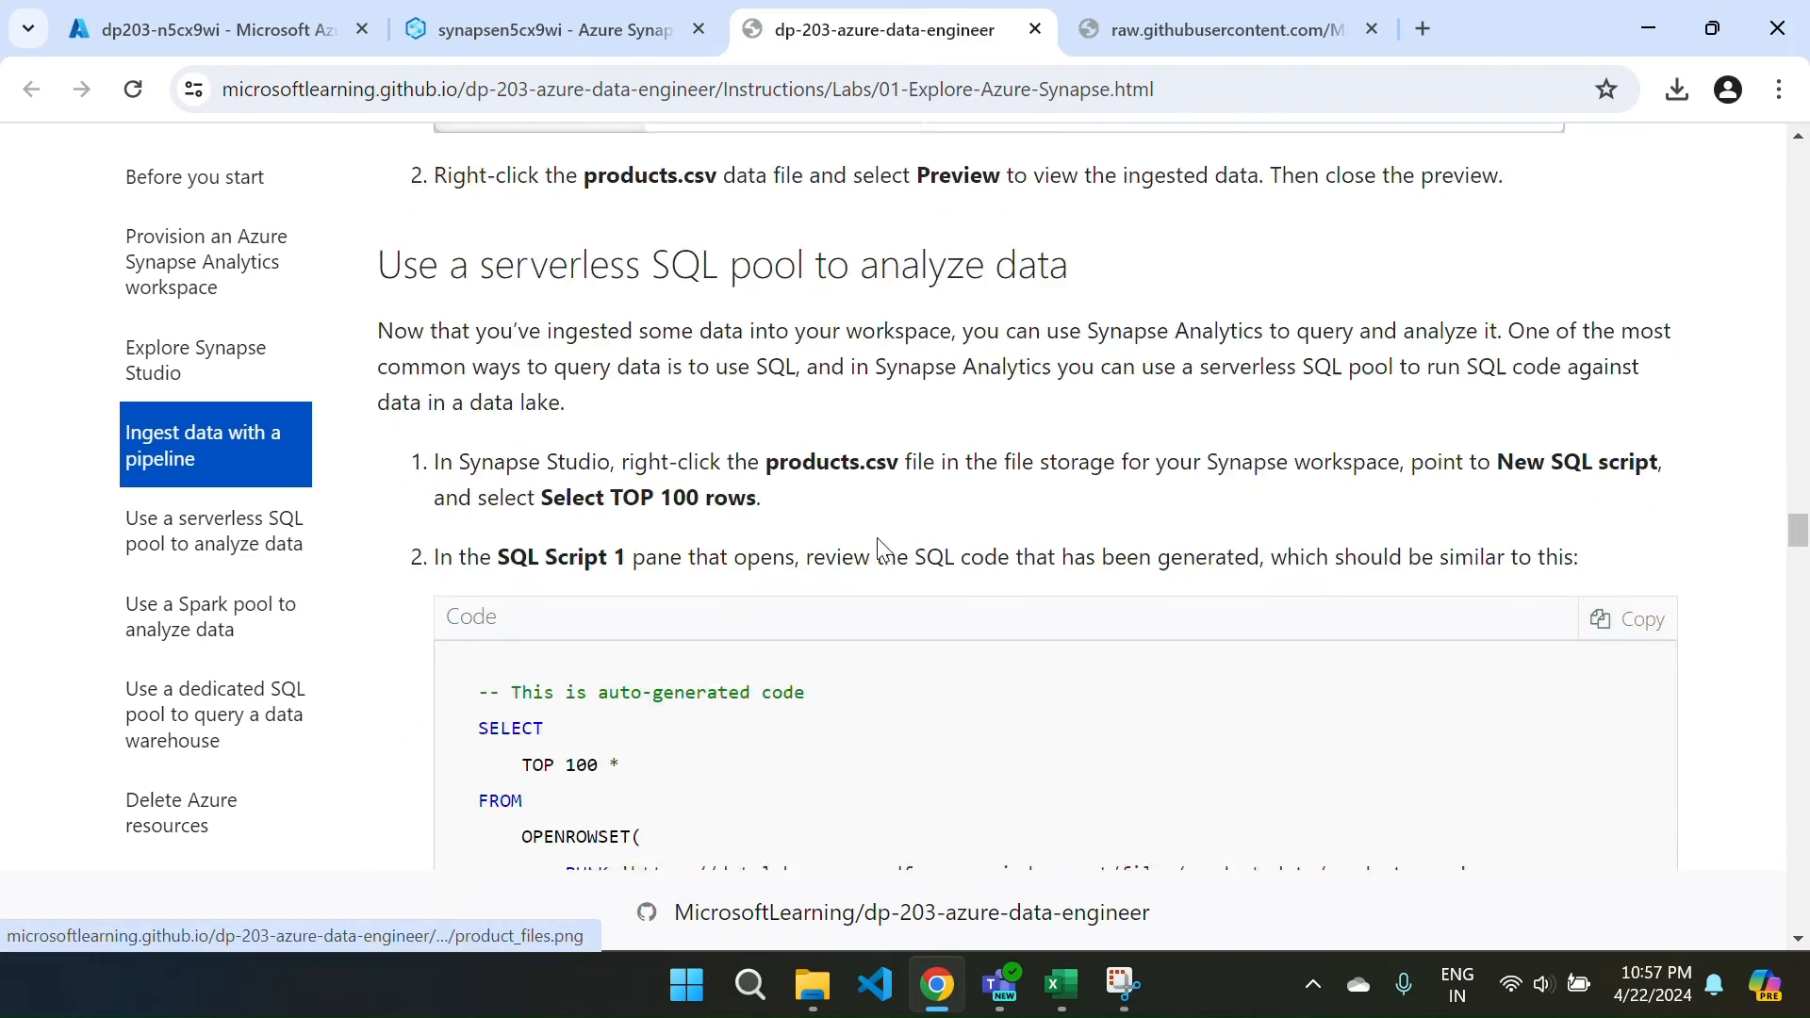
{"action": "scroll", "coordinate": [879, 538], "scroll_direction": "down", "scroll_amount": 14}
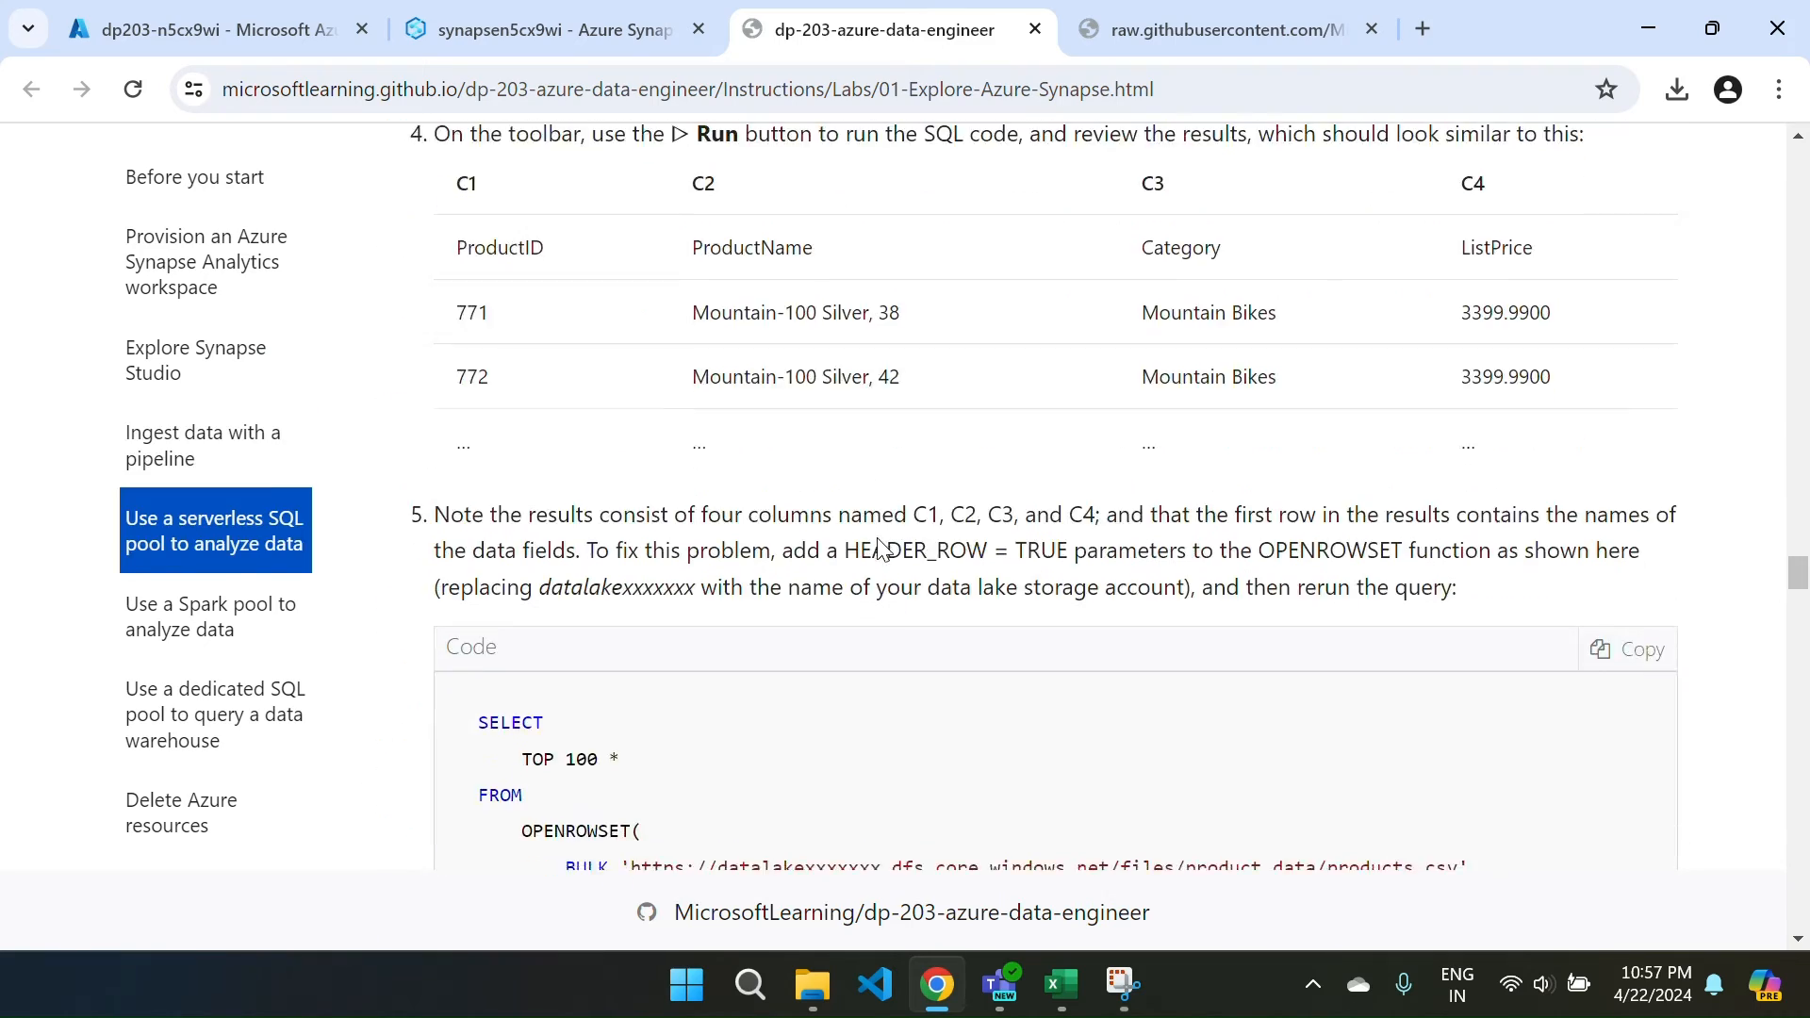
{"action": "scroll", "coordinate": [879, 538], "scroll_direction": "down", "scroll_amount": 9}
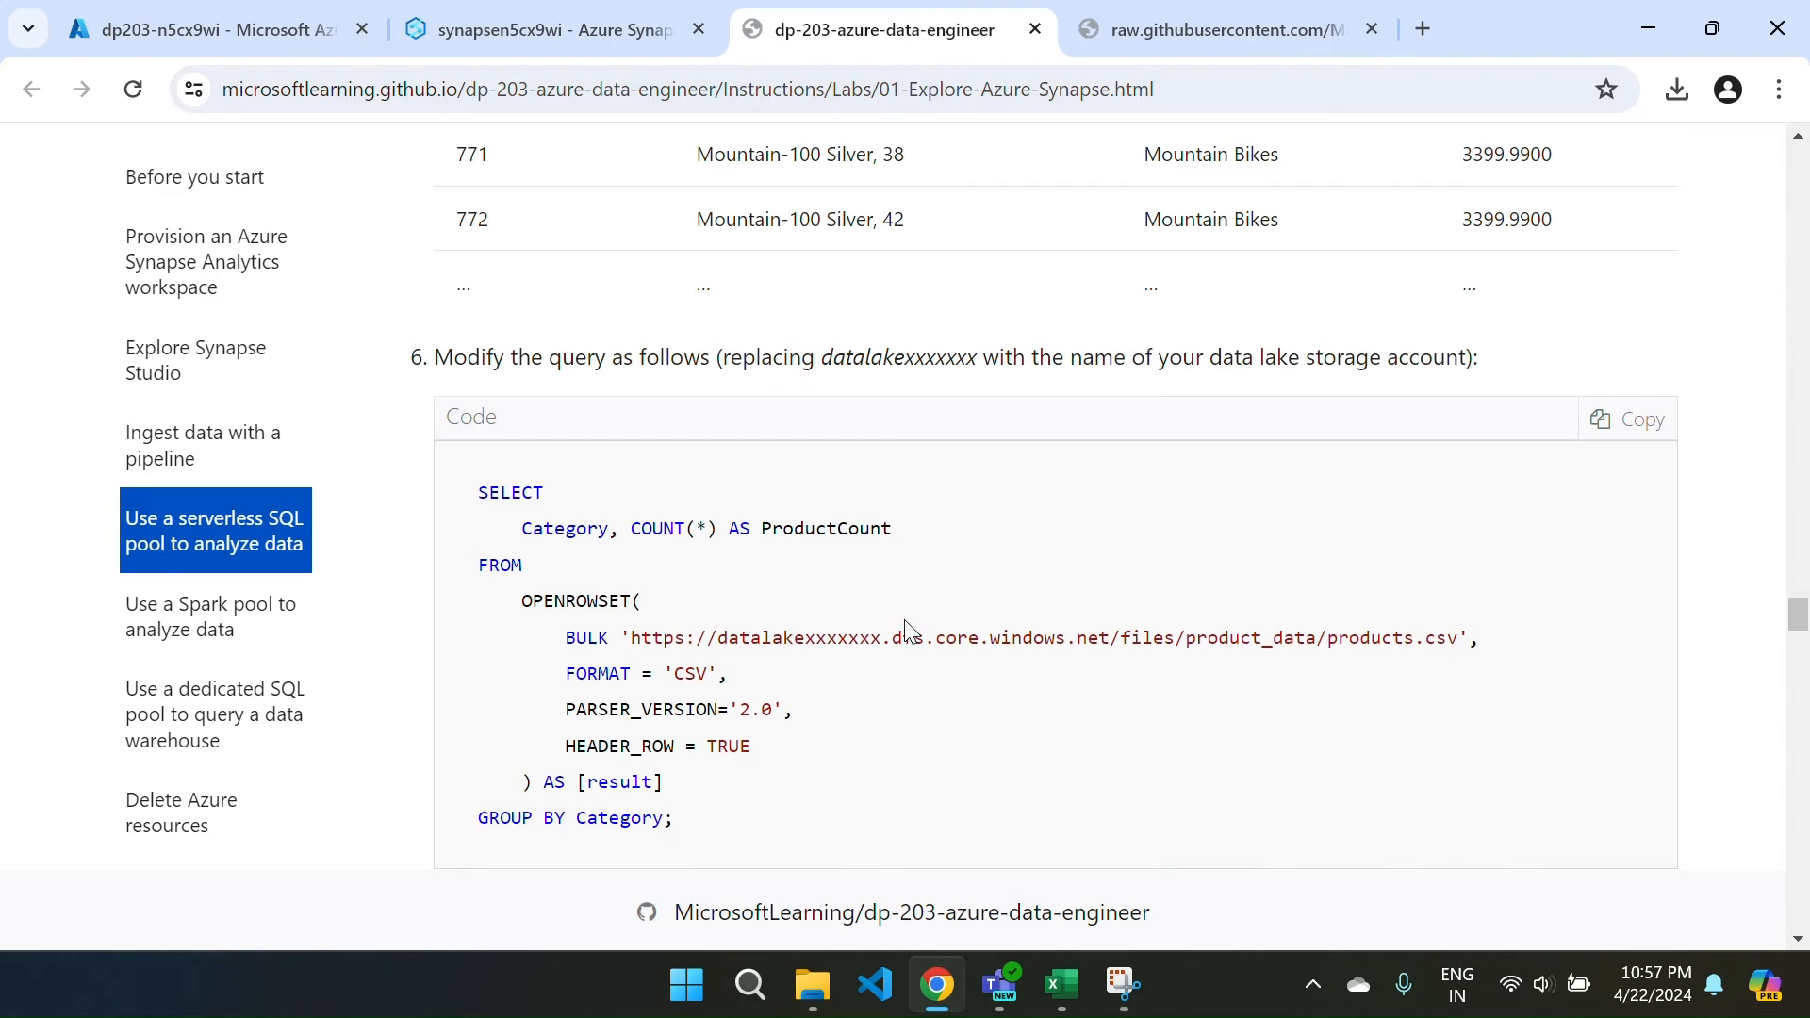
{"action": "scroll", "coordinate": [914, 632], "scroll_direction": "down", "scroll_amount": 5}
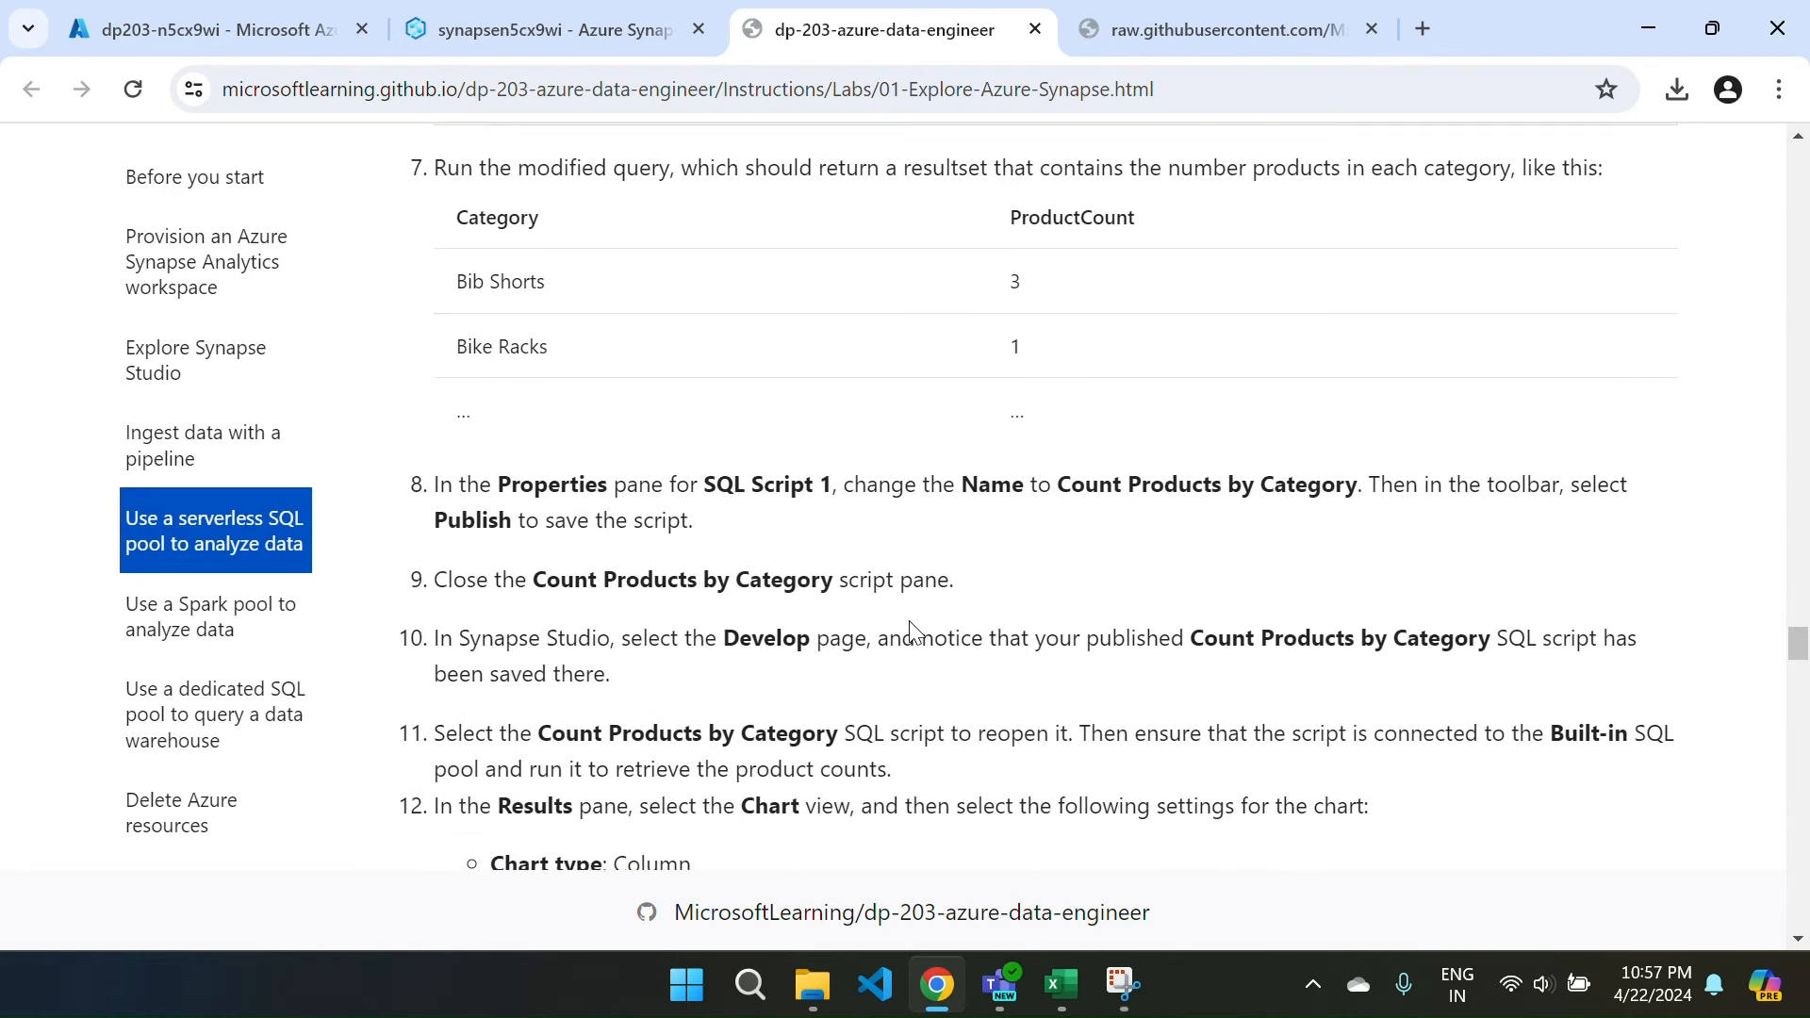
{"action": "scroll", "coordinate": [912, 623], "scroll_direction": "up", "scroll_amount": 8}
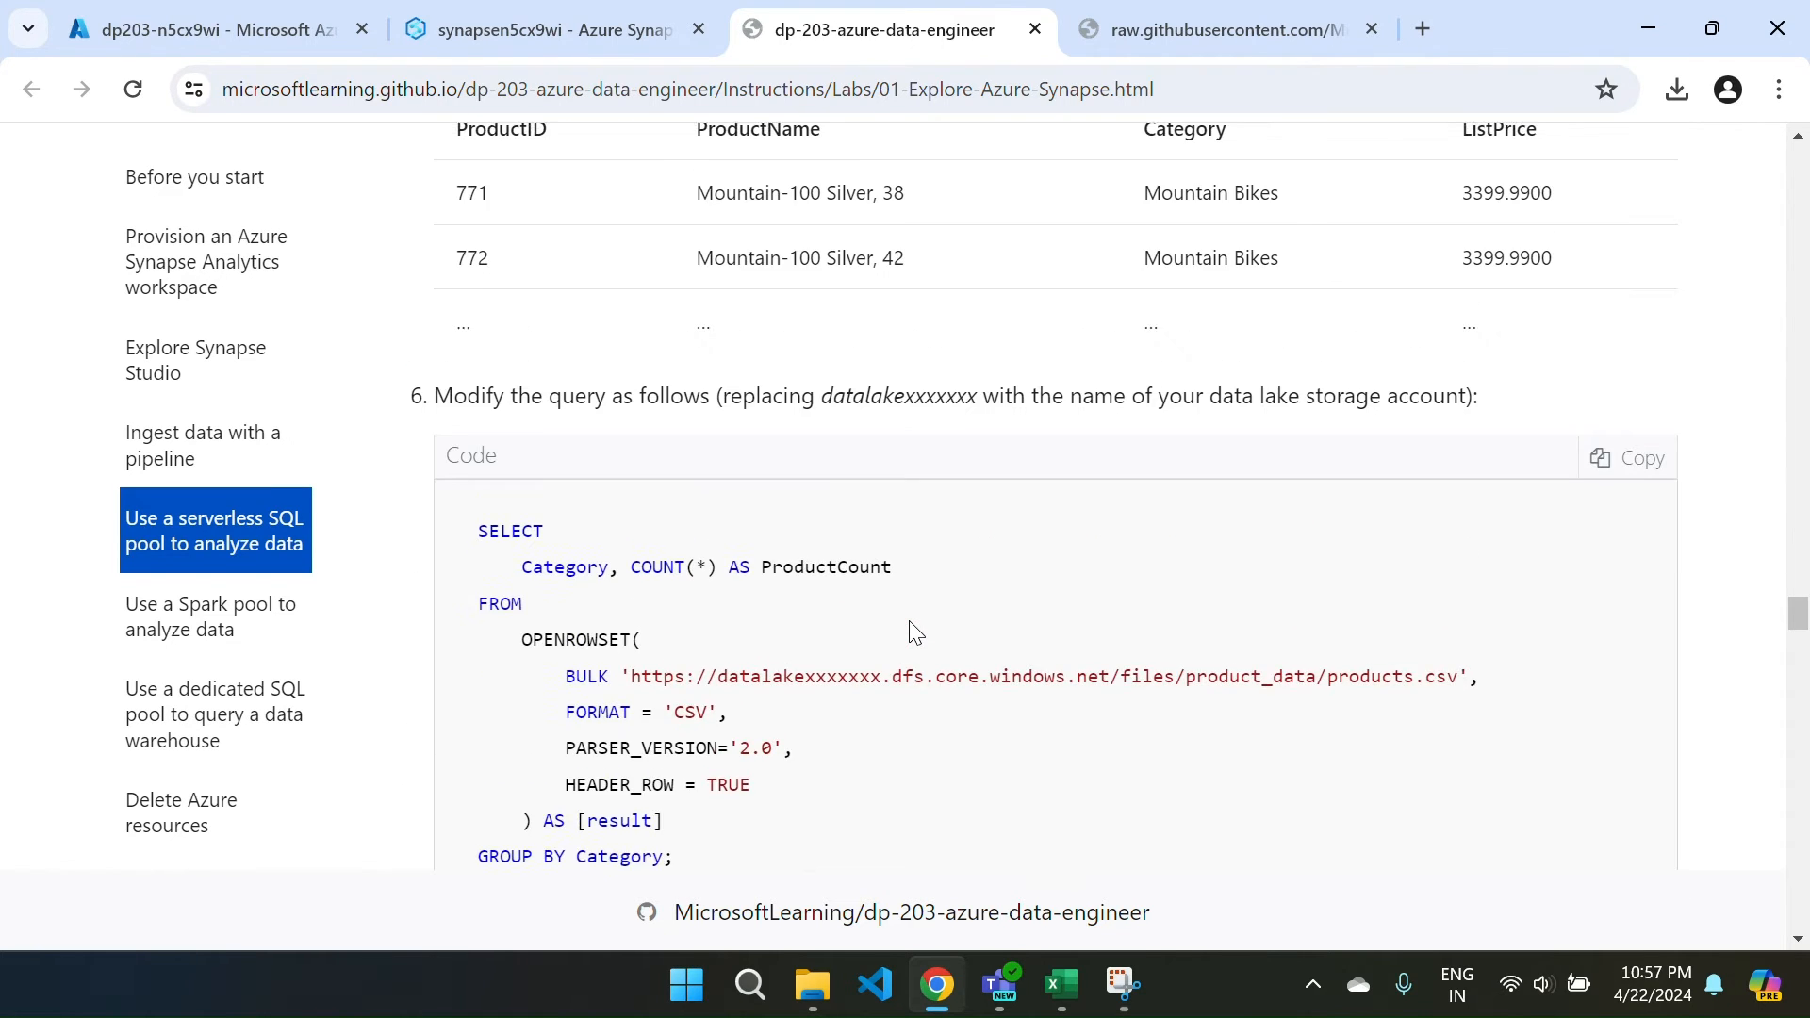
{"action": "left_click", "coordinate": [1602, 469]}
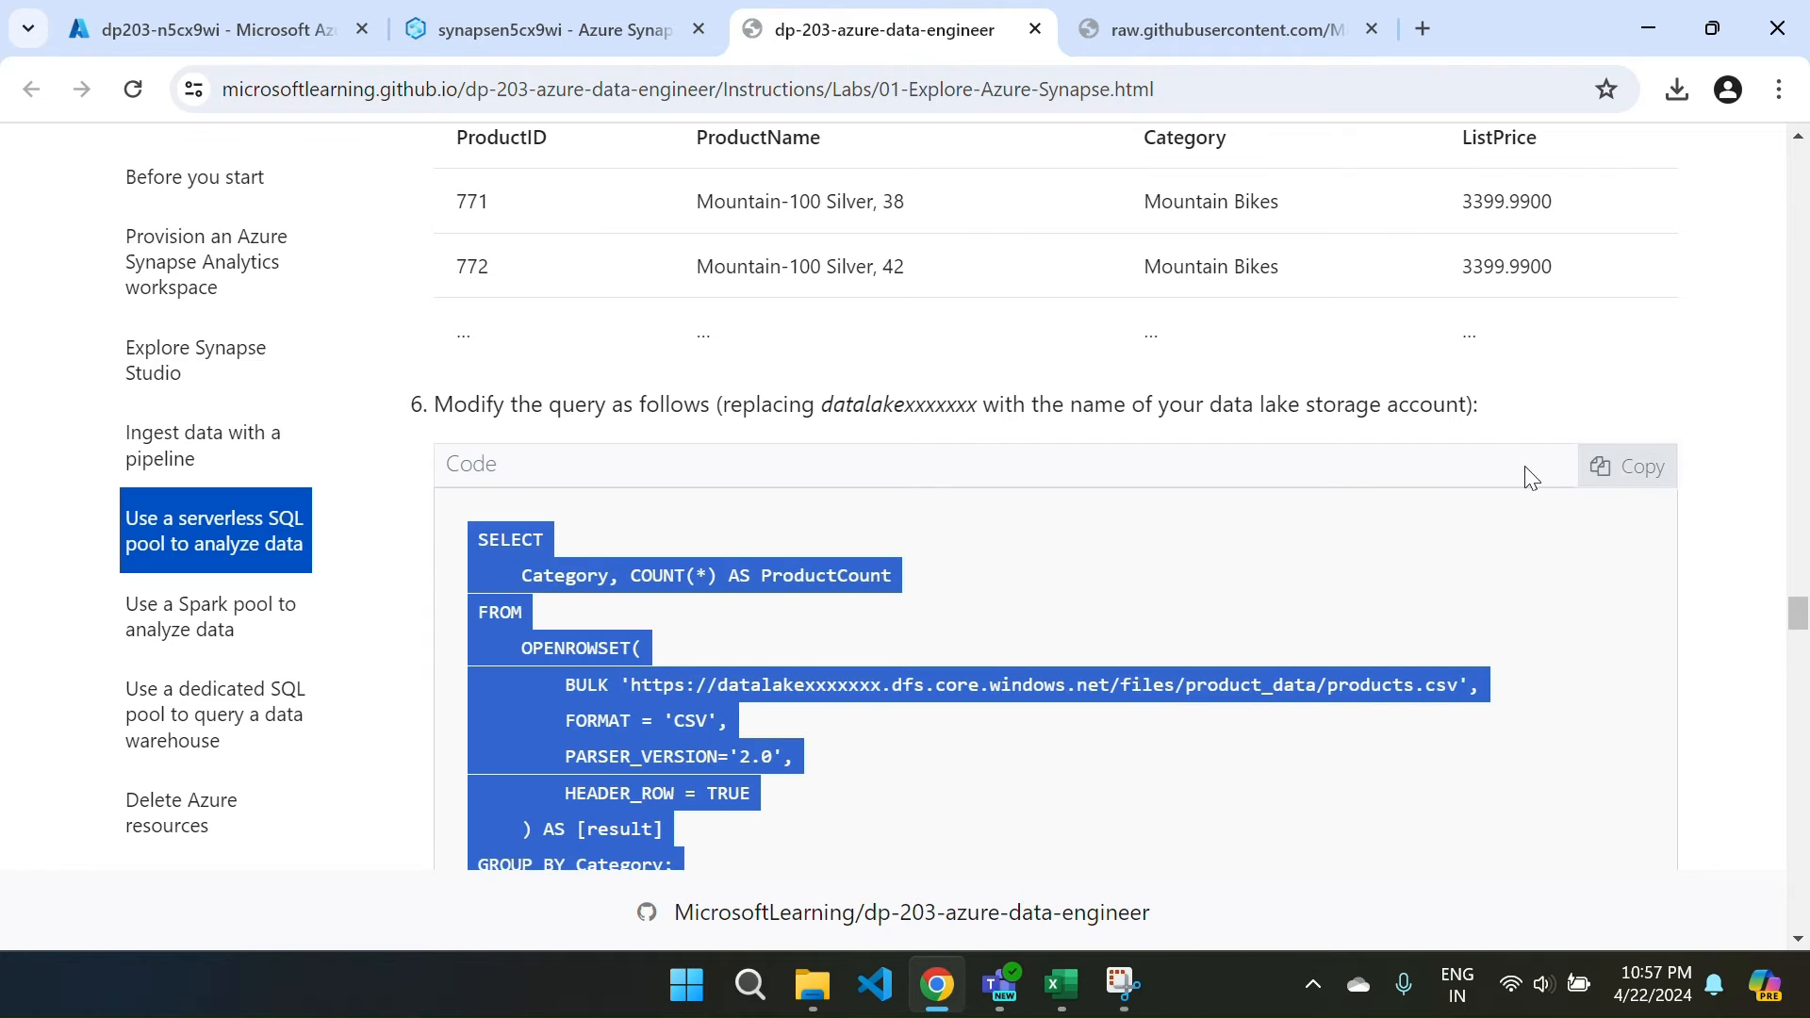
{"action": "scroll", "coordinate": [733, 533], "scroll_direction": "down", "scroll_amount": 1}
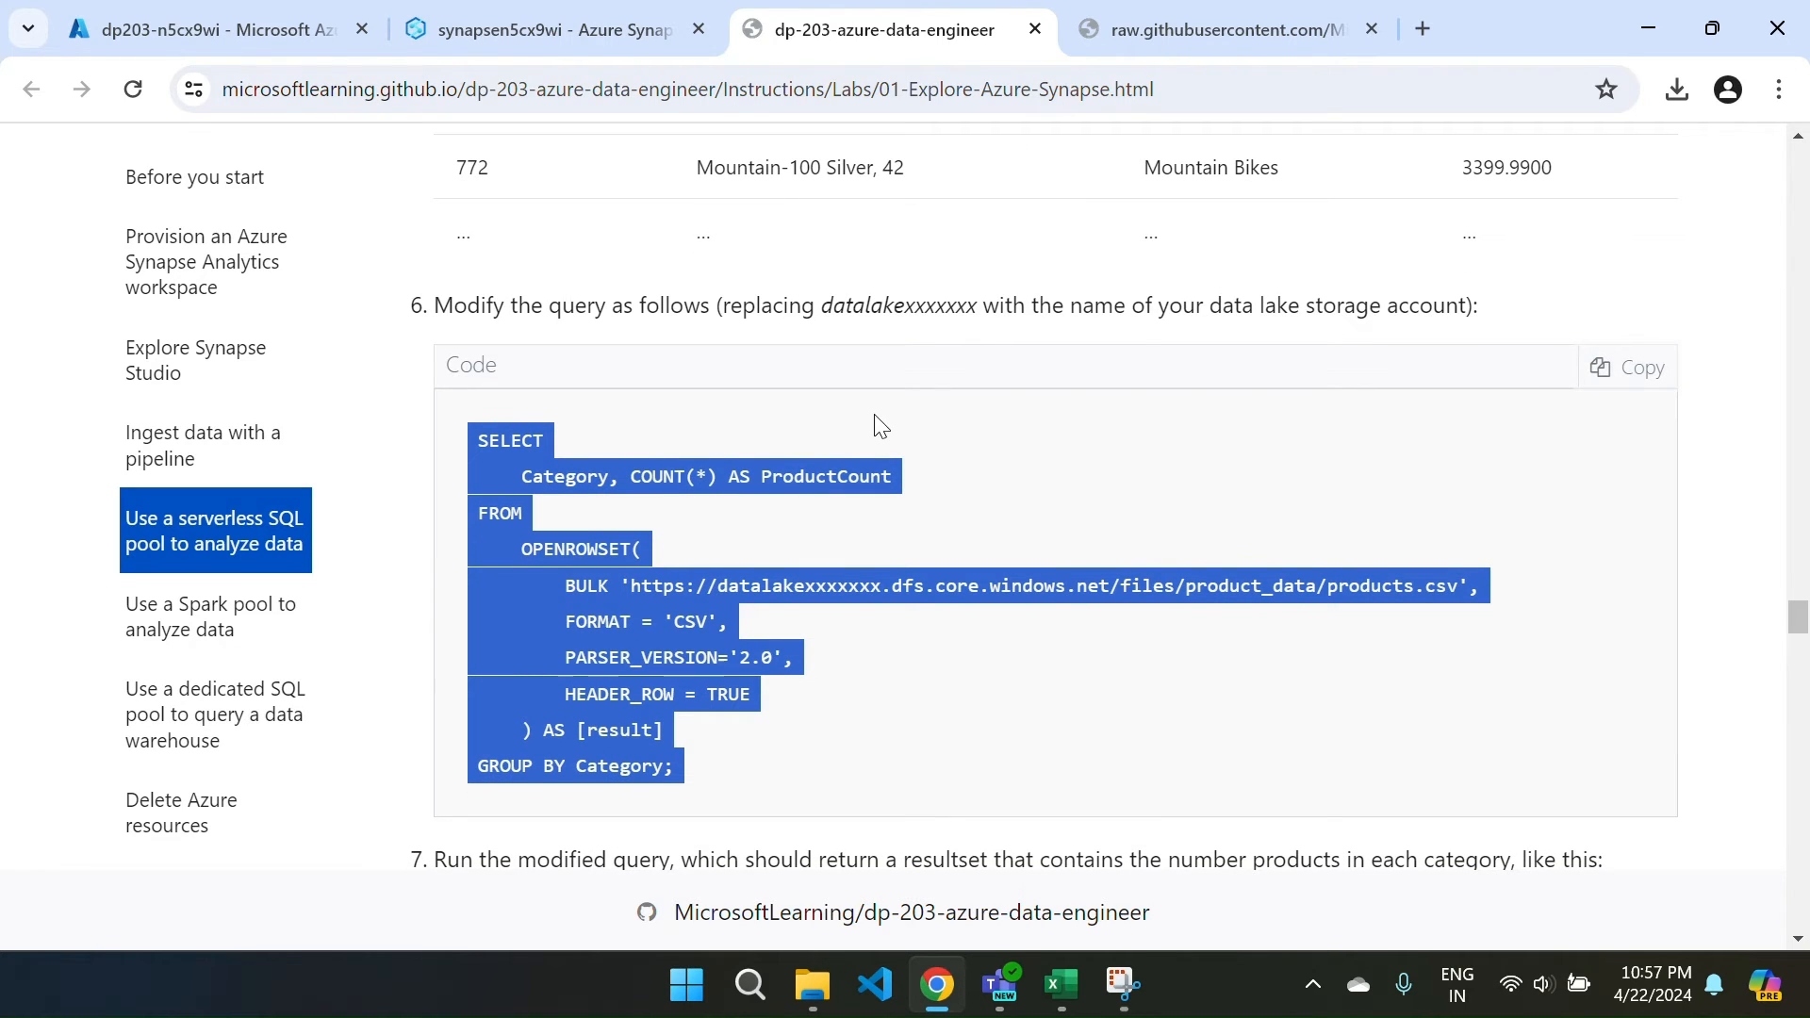
Paste the GROUP BY Category query into SQL script 1 and remove the datalakexxxxxxx placeholder.
{"action": "left_click", "coordinate": [656, 15]}
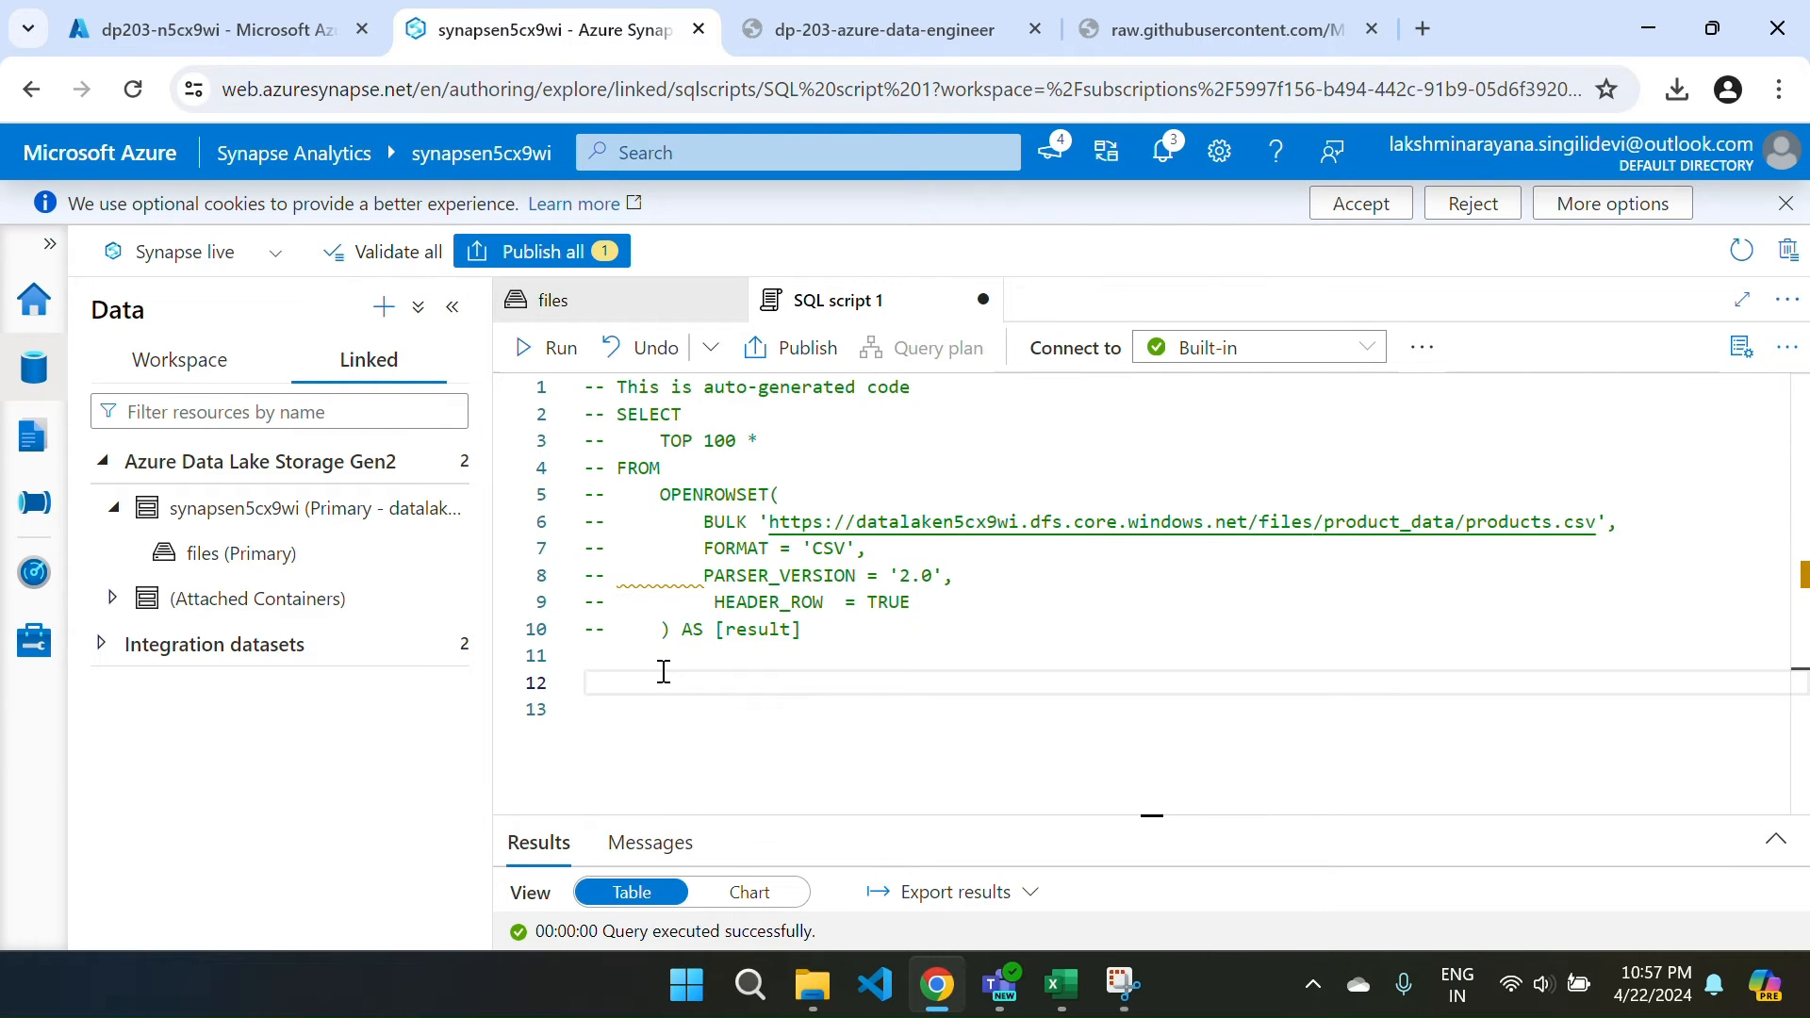
{"action": "key", "text": "ctrl+v"}
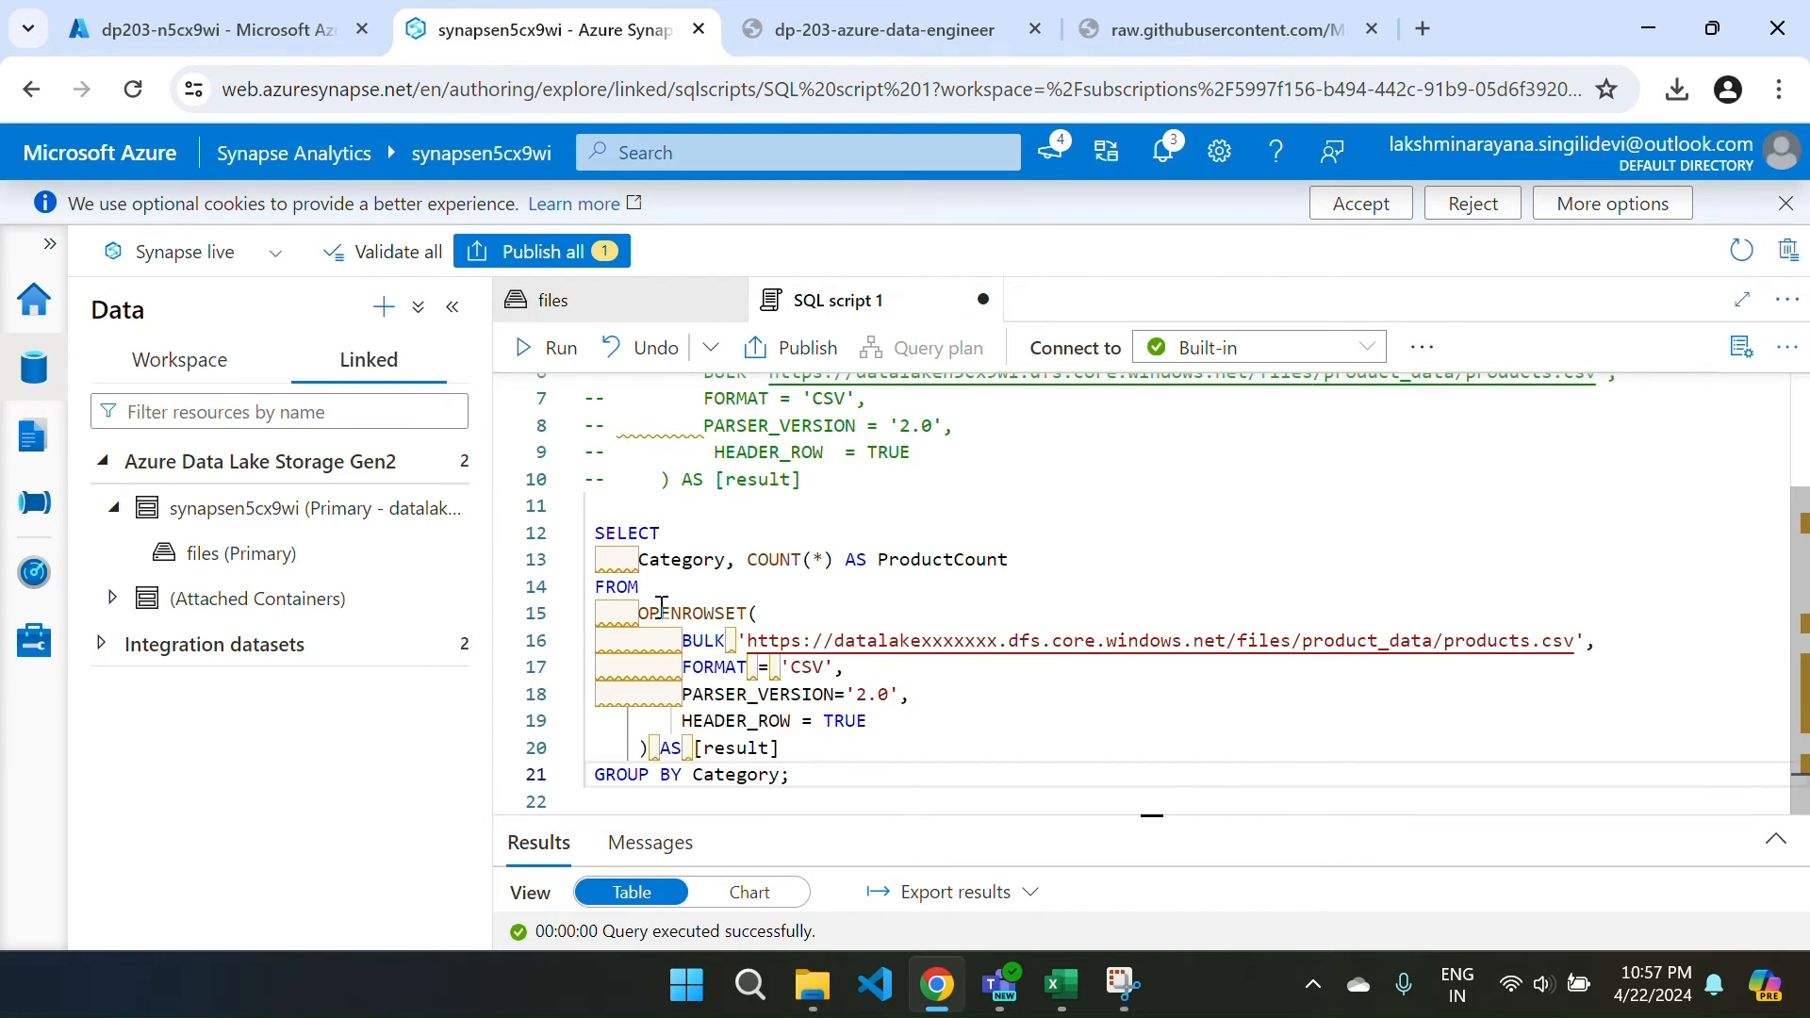
{"action": "left_click", "coordinate": [1000, 647]}
{"action": "key", "text": "BackSpace"}
{"action": "key", "text": "BackSpace"}
{"action": "key", "text": "BackSpace"}
{"action": "key", "text": "BackSpace"}
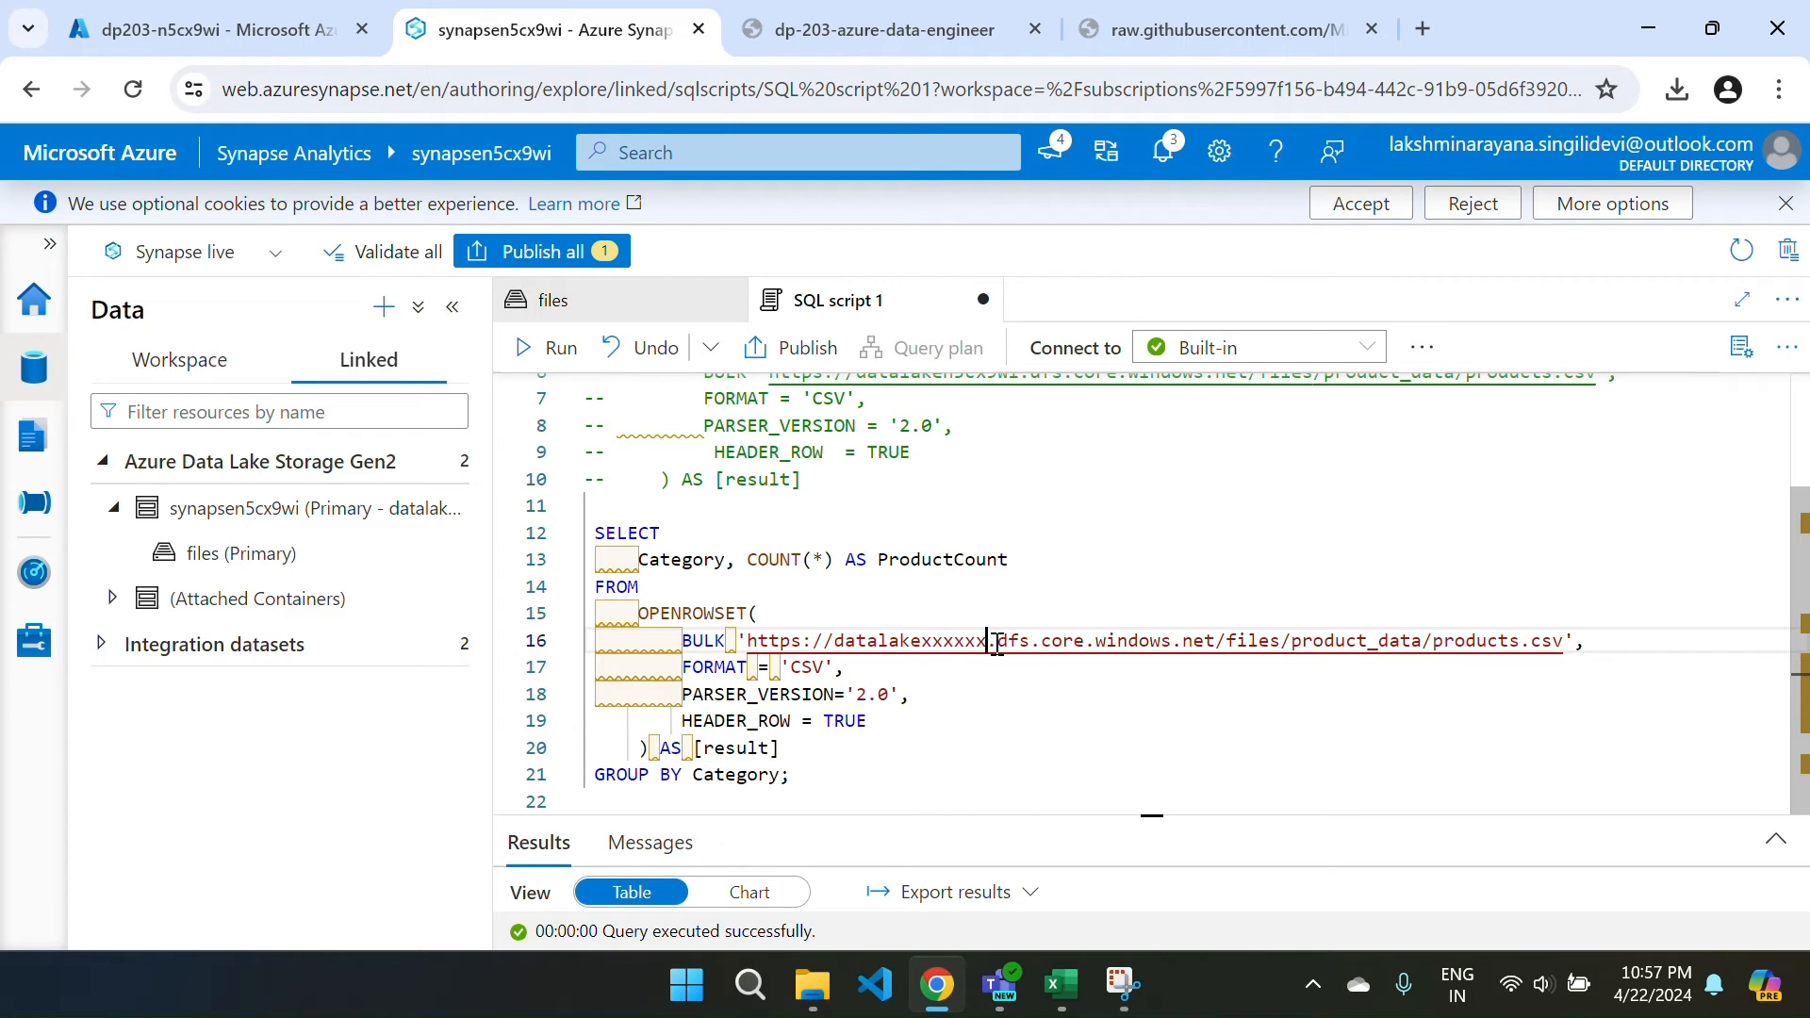
{"action": "key", "text": "BackSpace"}
{"action": "key", "text": "BackSpace"}
{"action": "key", "text": "BackSpace"}
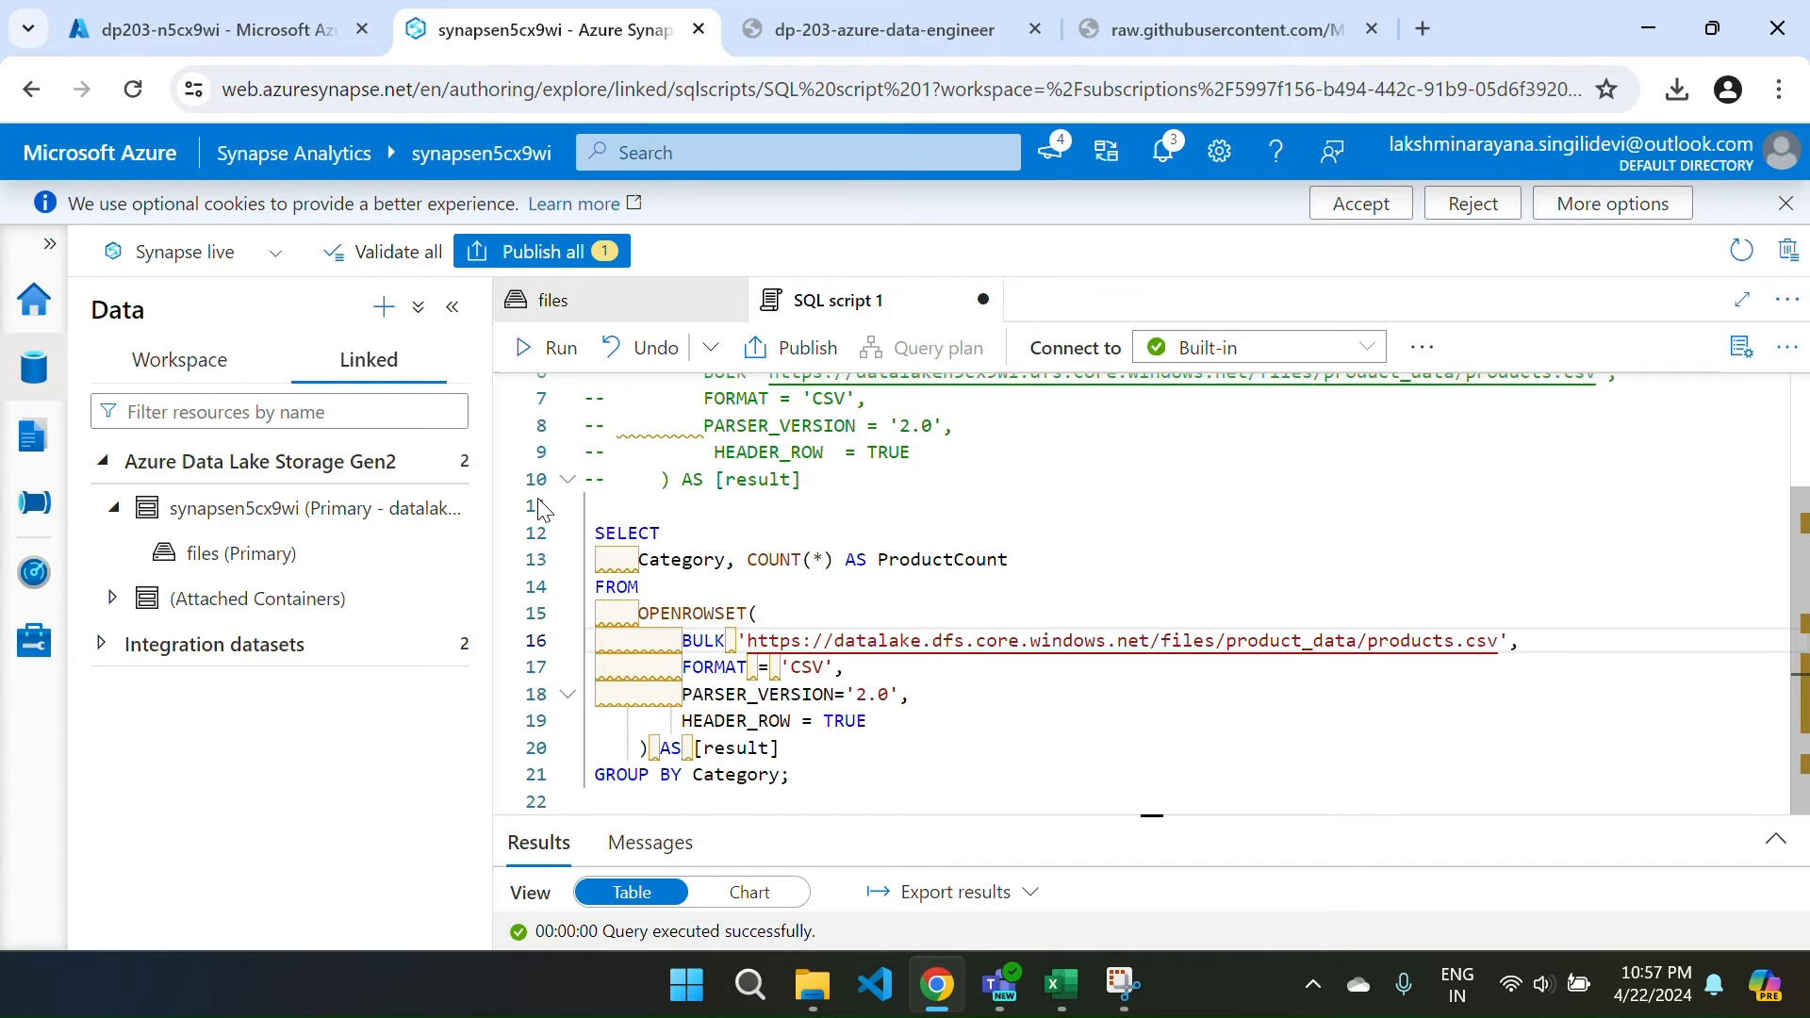
Complete the storage account as datalaken5cx9wi and run the query for per-category counts.
{"action": "left_click_drag", "start_coordinate": [244, 509], "coordinate": [301, 530]}
{"action": "left_click", "coordinate": [237, 516]}
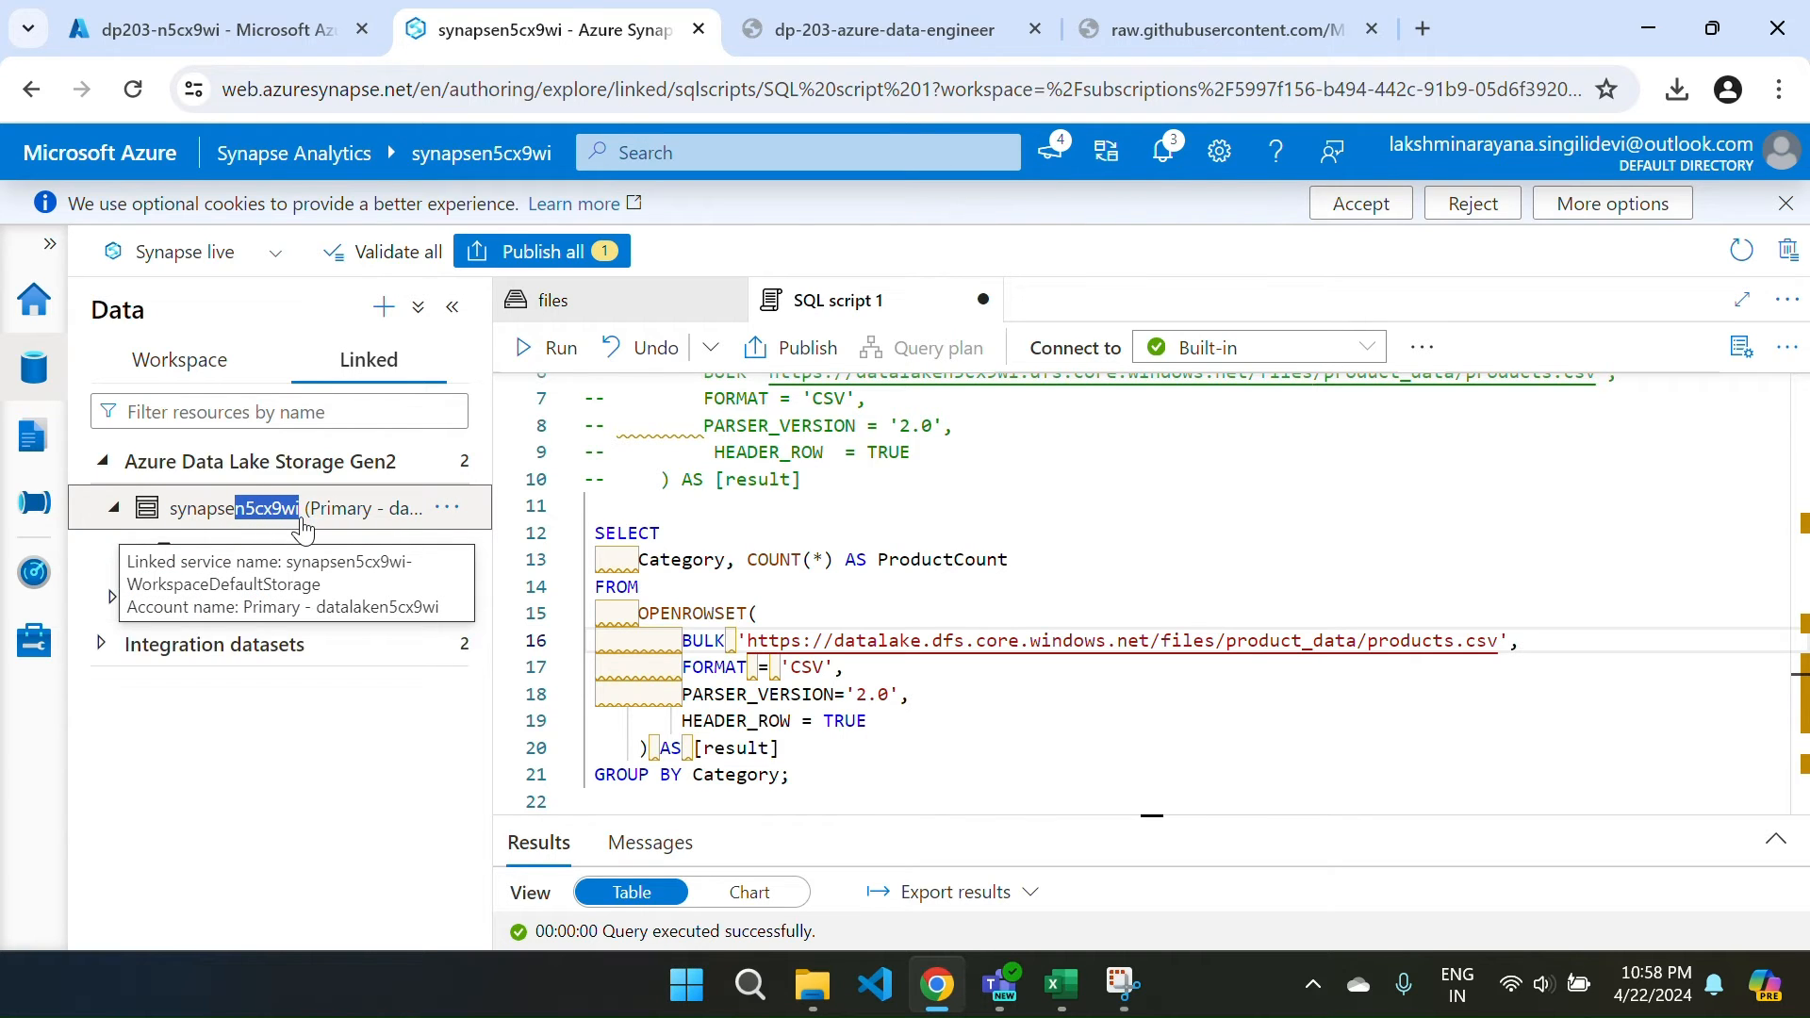
{"action": "left_click", "coordinate": [934, 642]}
{"action": "key", "text": "ctrl+v"}
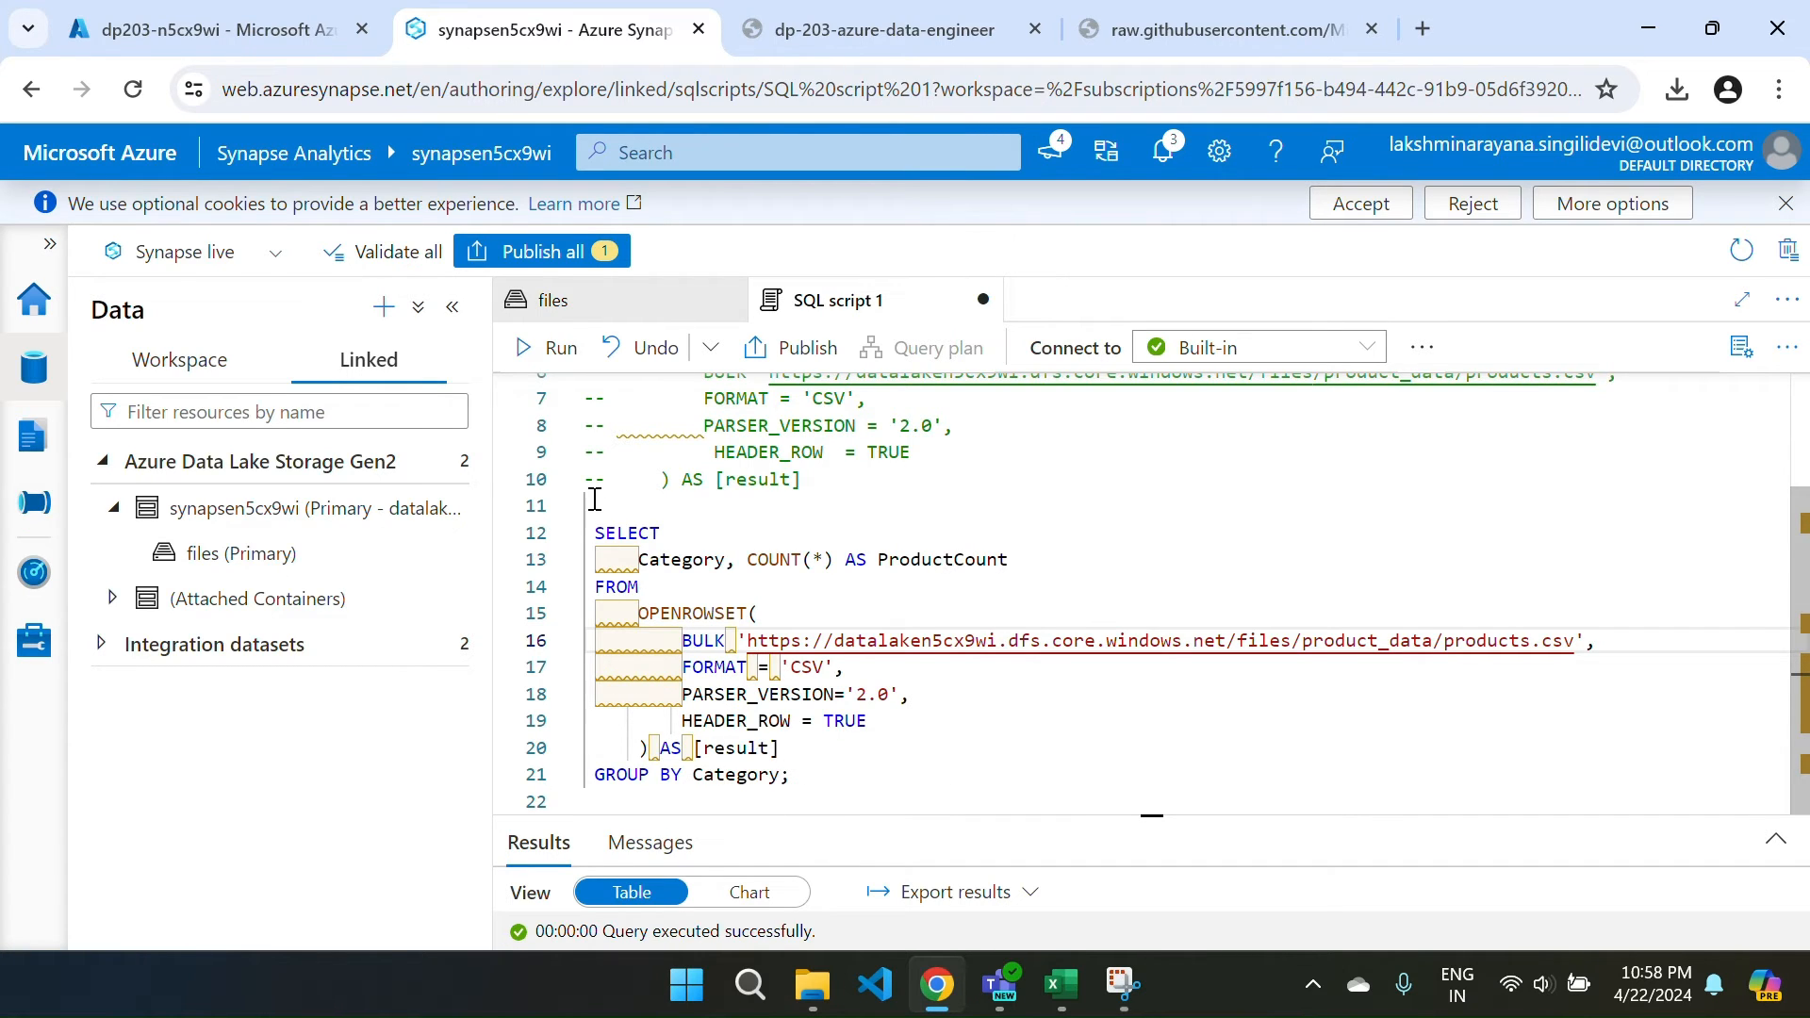
{"action": "left_click", "coordinate": [551, 347]}
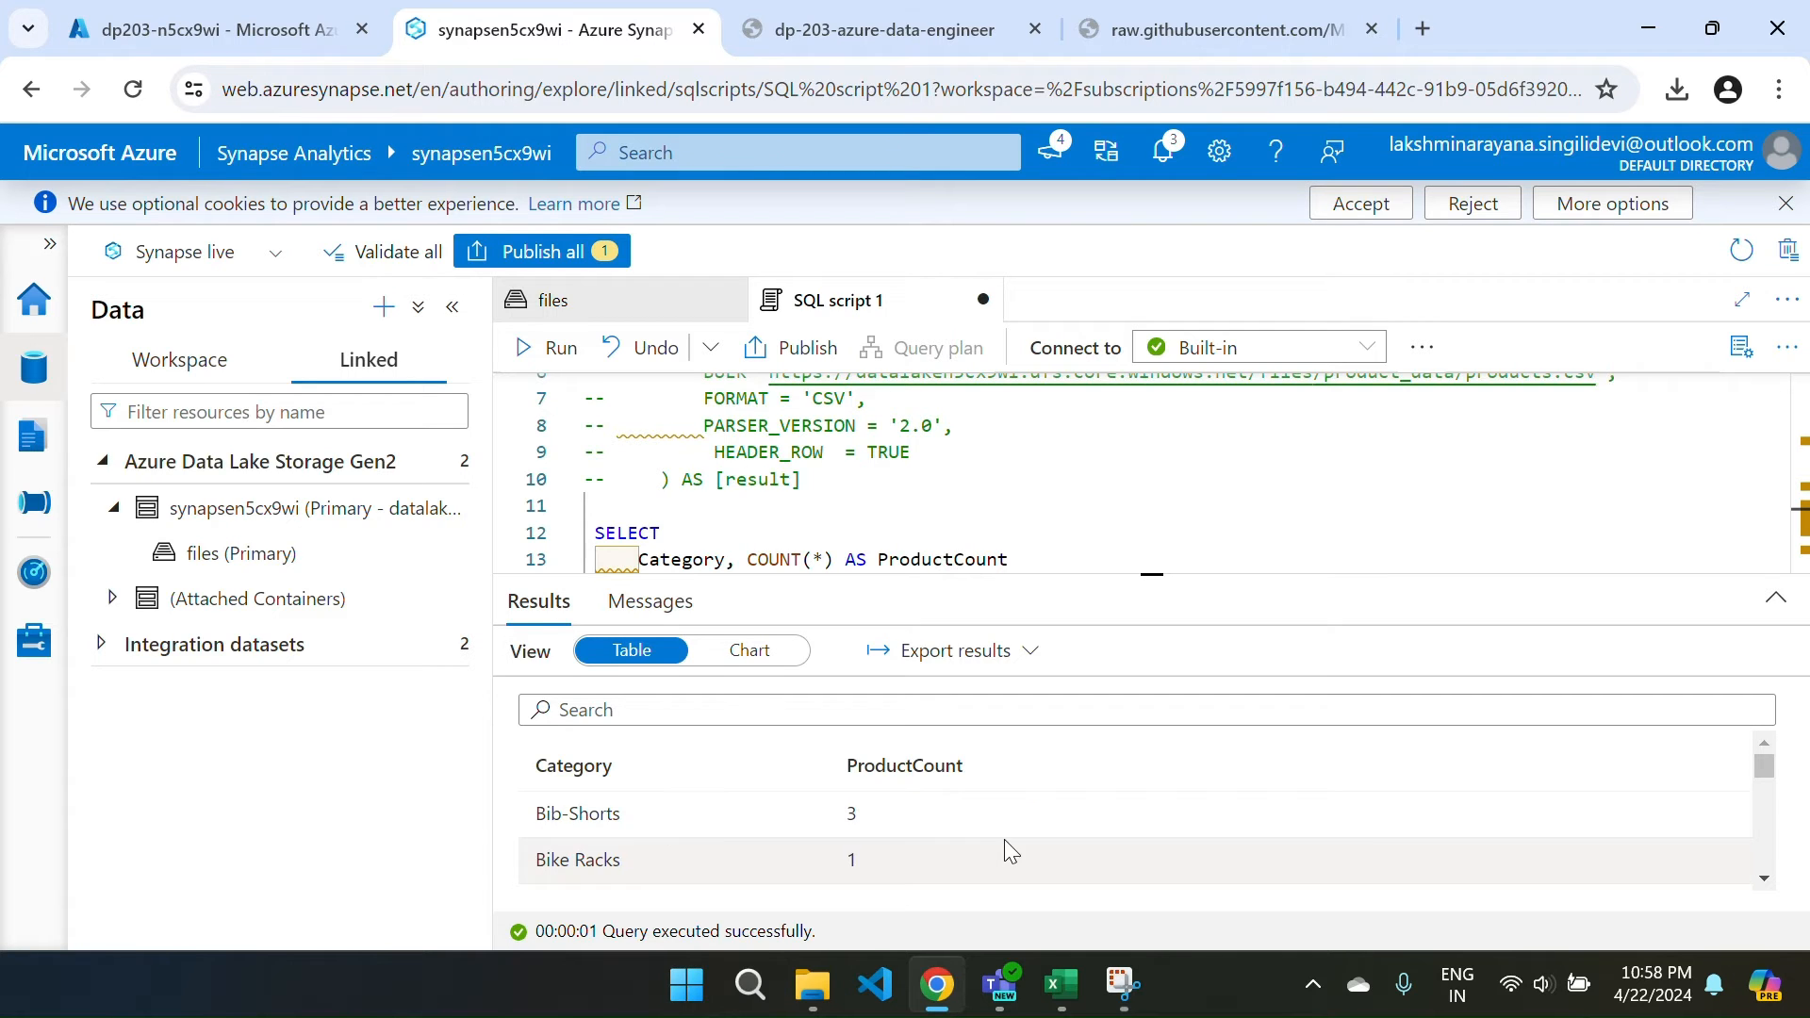
{"action": "scroll", "coordinate": [1006, 842], "scroll_direction": "down", "scroll_amount": 3}
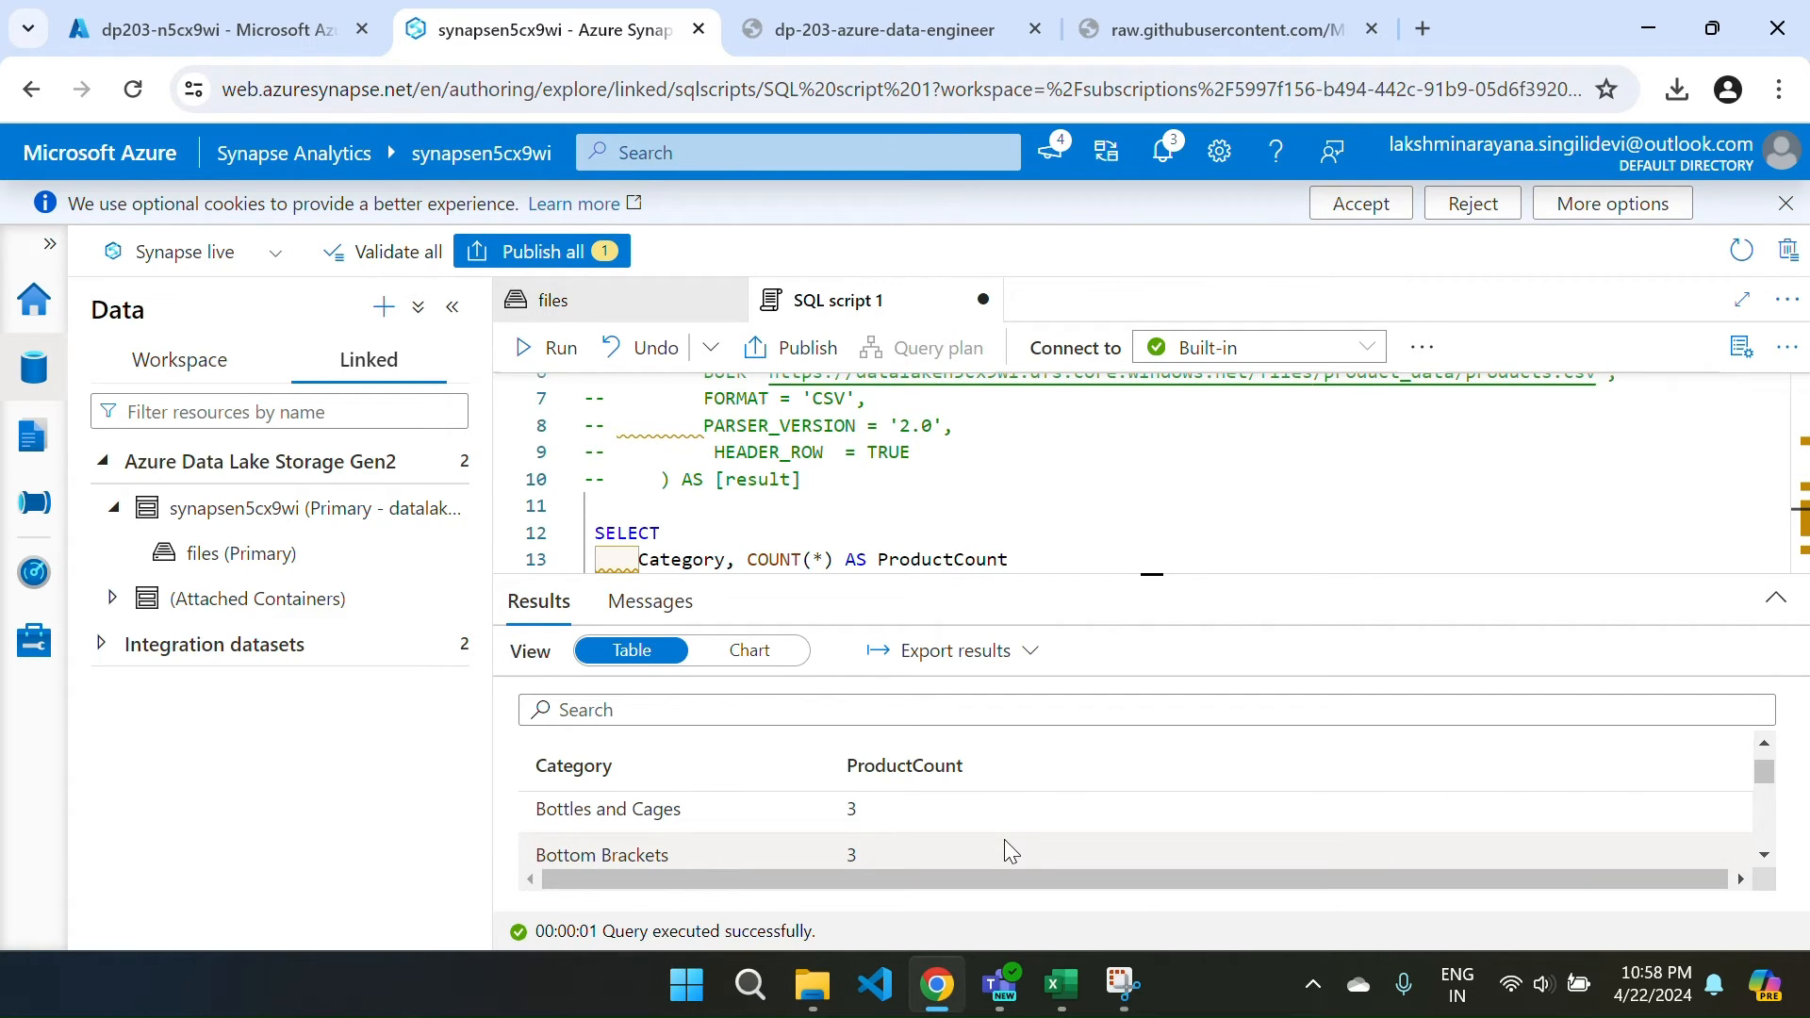
Replace the script's name in Properties with 'Count of Products by Category'.
{"action": "left_click", "coordinate": [1740, 346]}
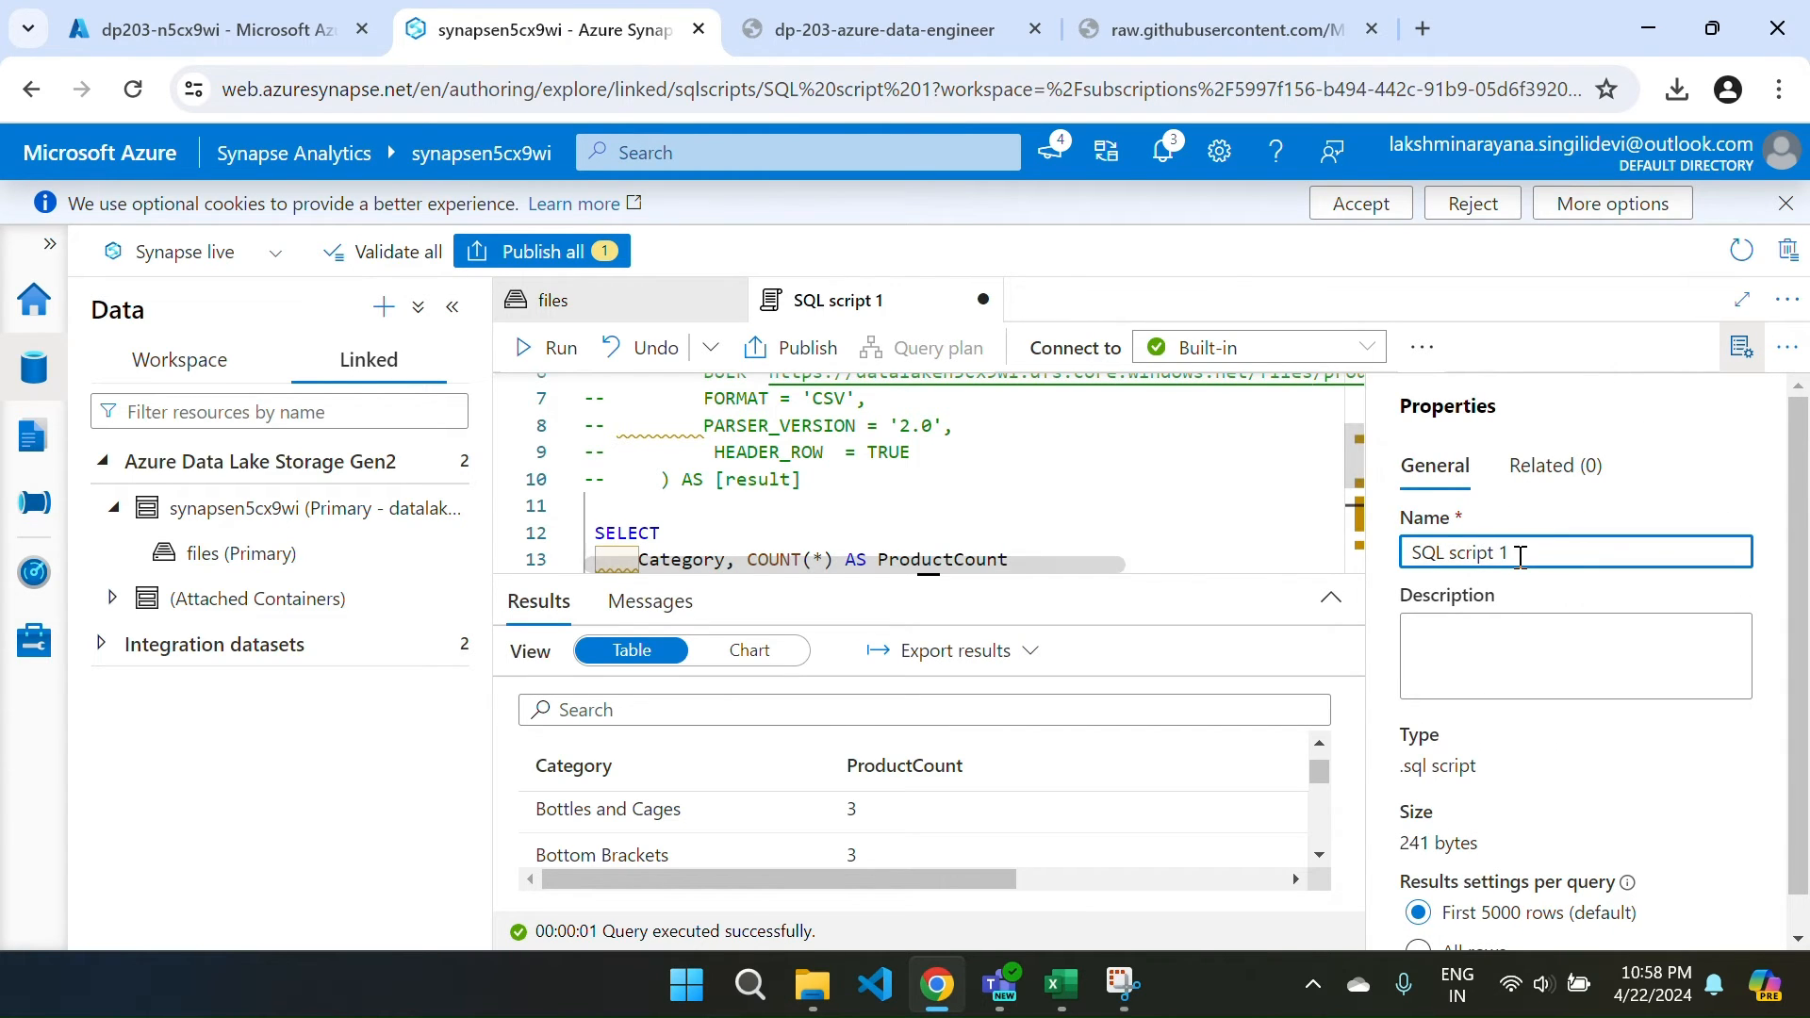
{"action": "left_click_drag", "start_coordinate": [1519, 555], "coordinate": [1367, 566]}
{"action": "key", "text": "BackSpace"}
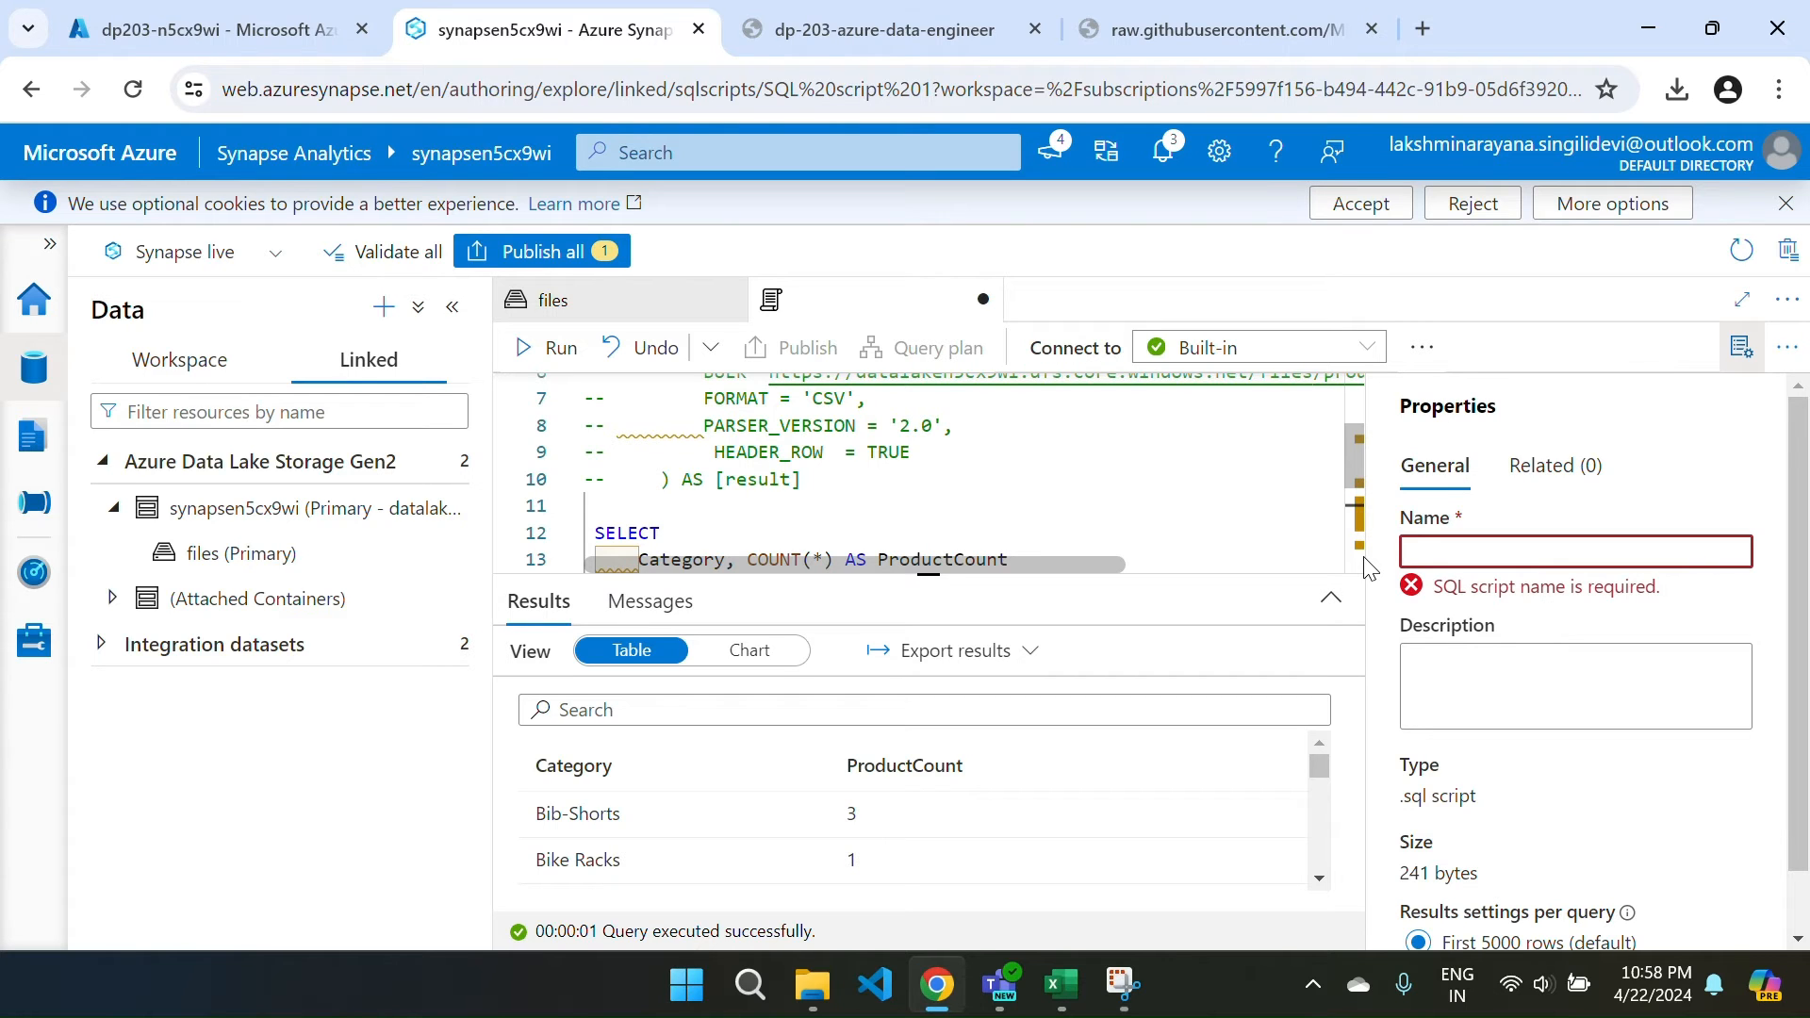
{"action": "type", "text": "Co"}
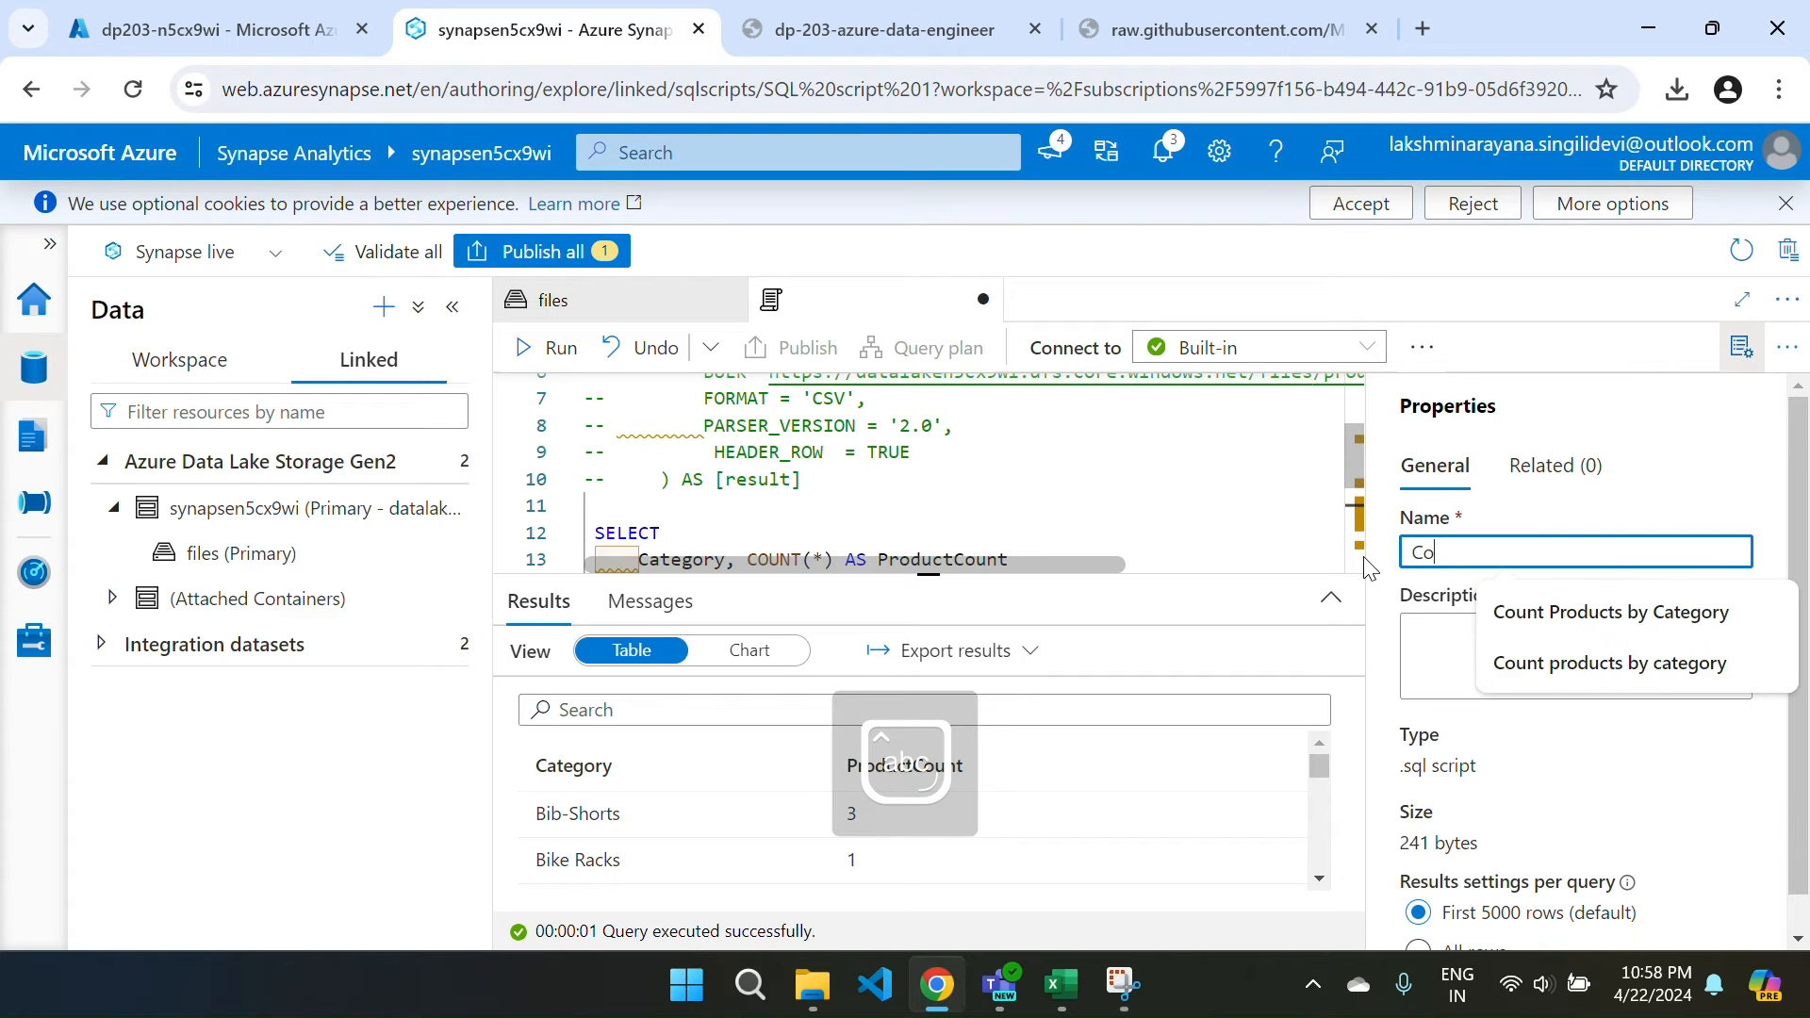
{"action": "type", "text": "unt of "}
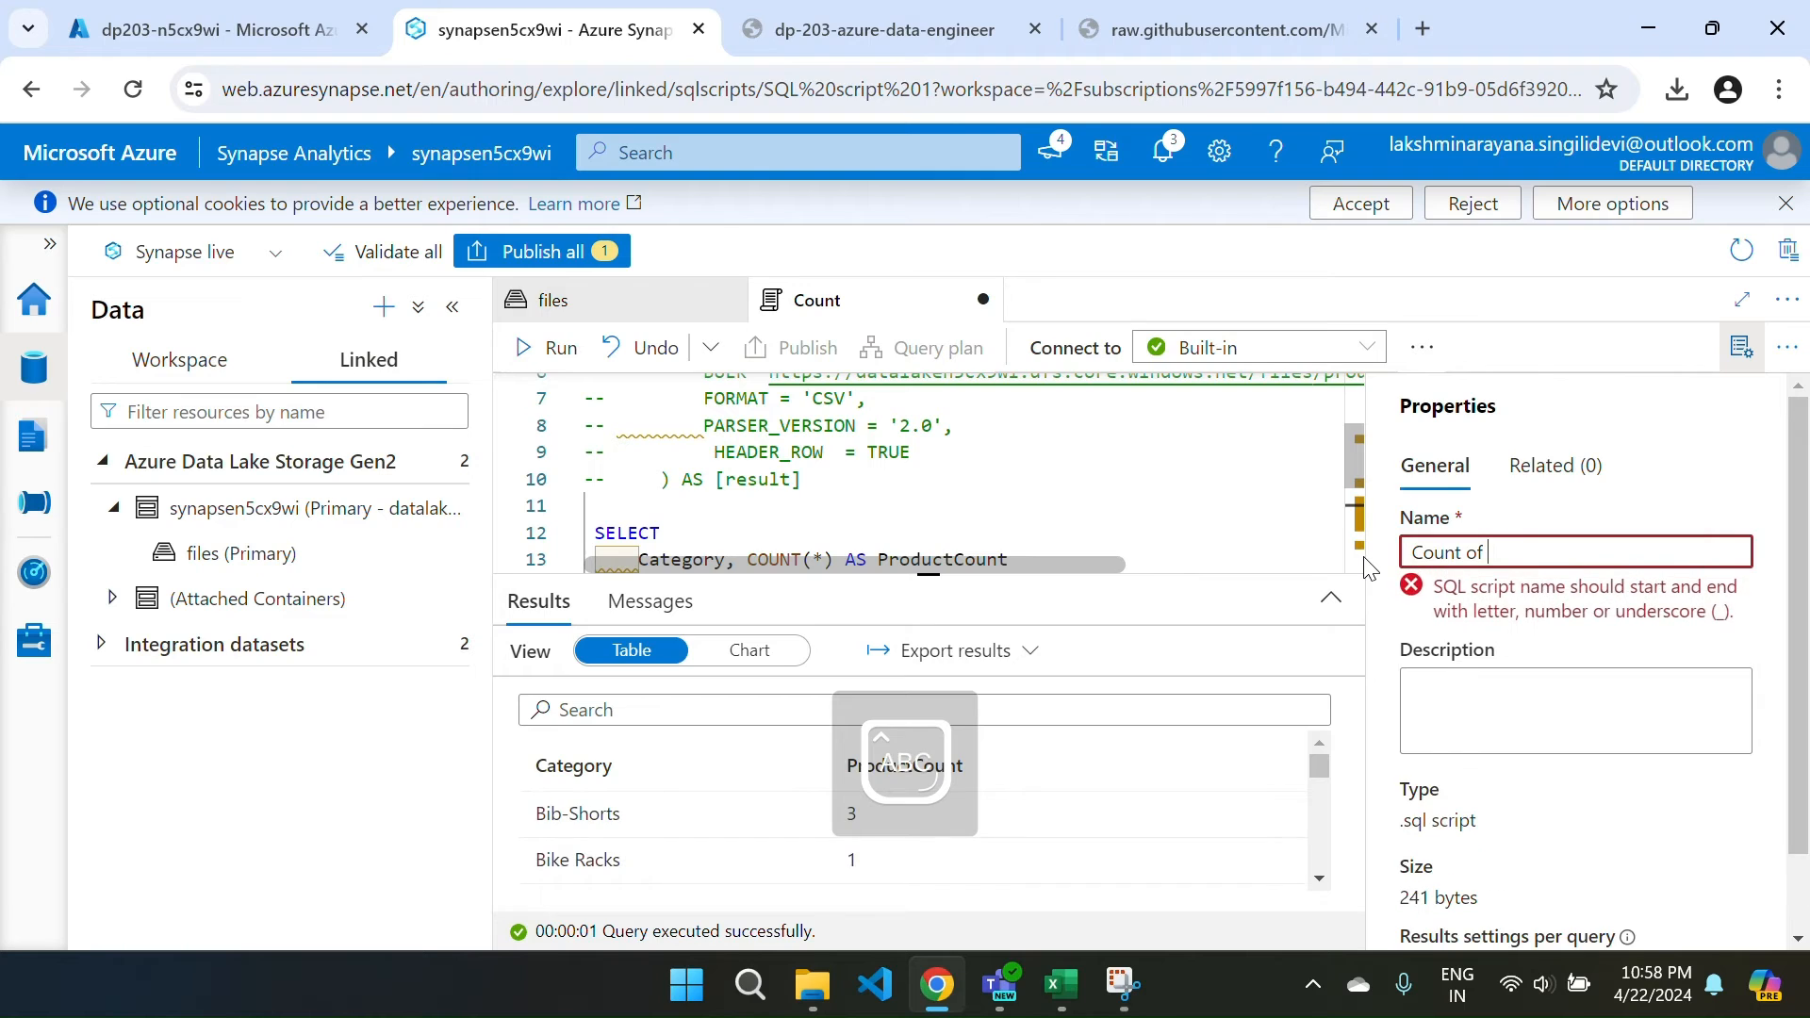
{"action": "type", "text": "Products"}
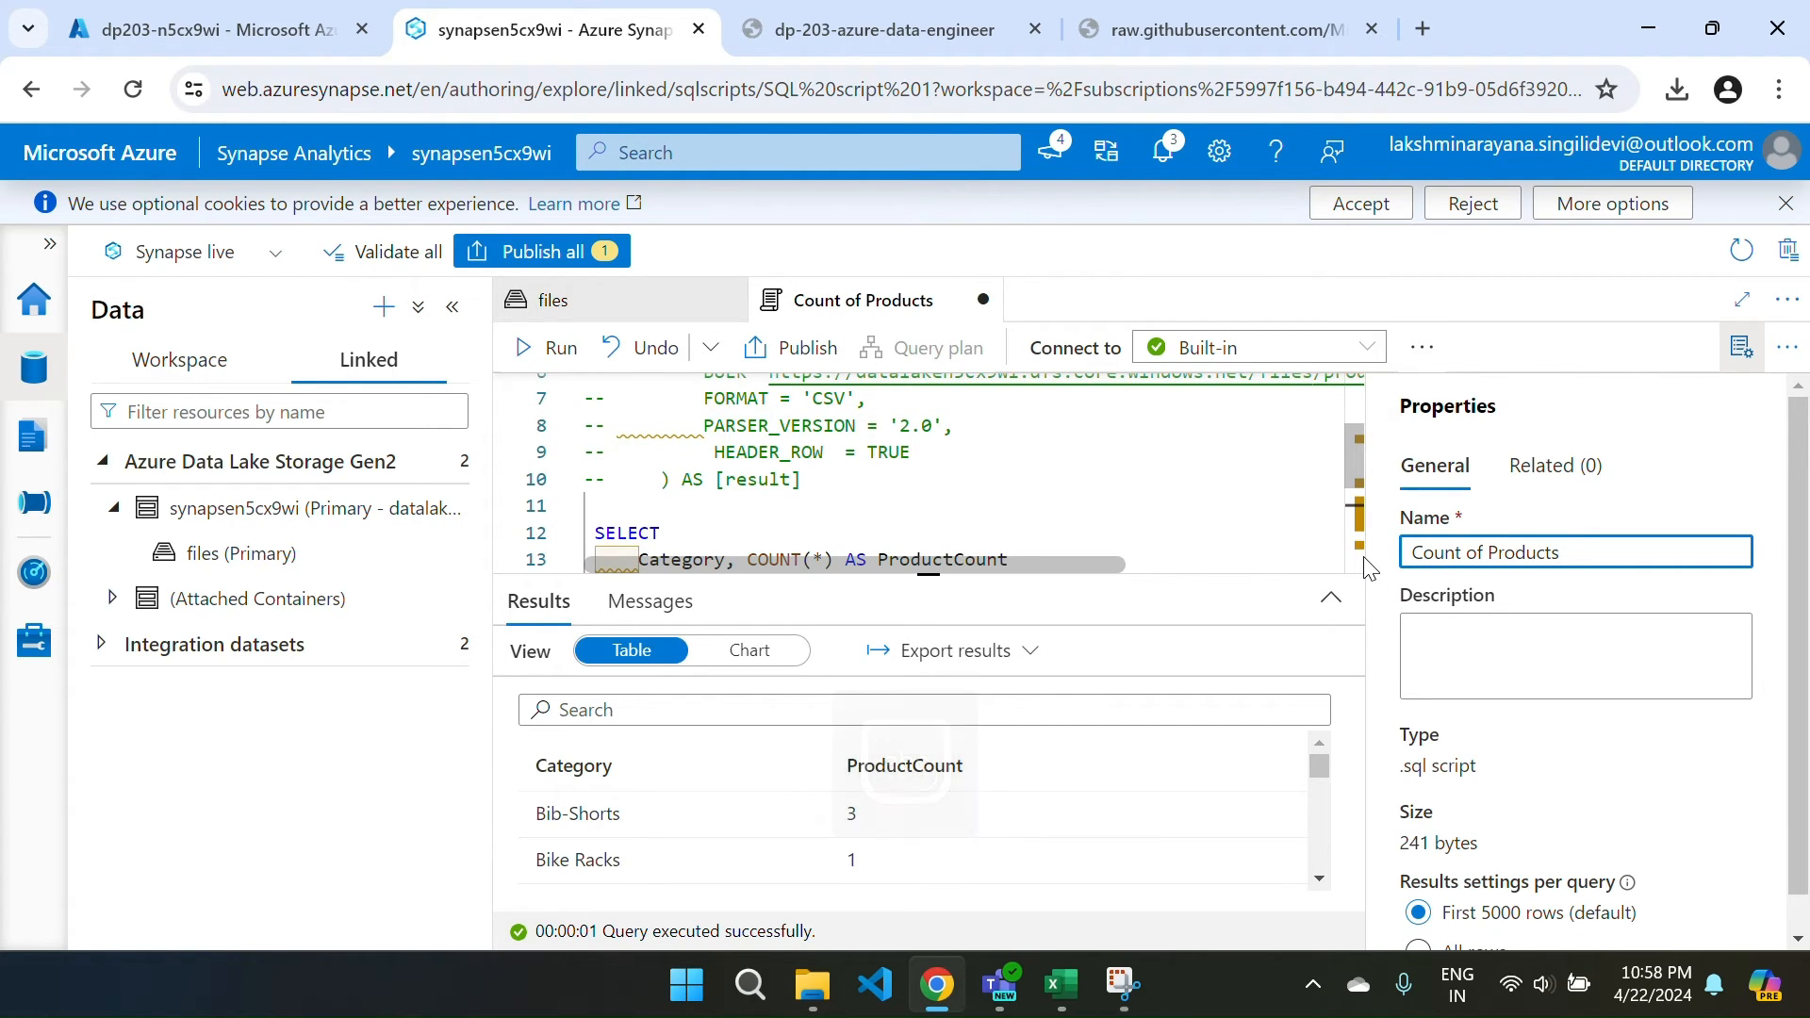
{"action": "type", "text": " by "}
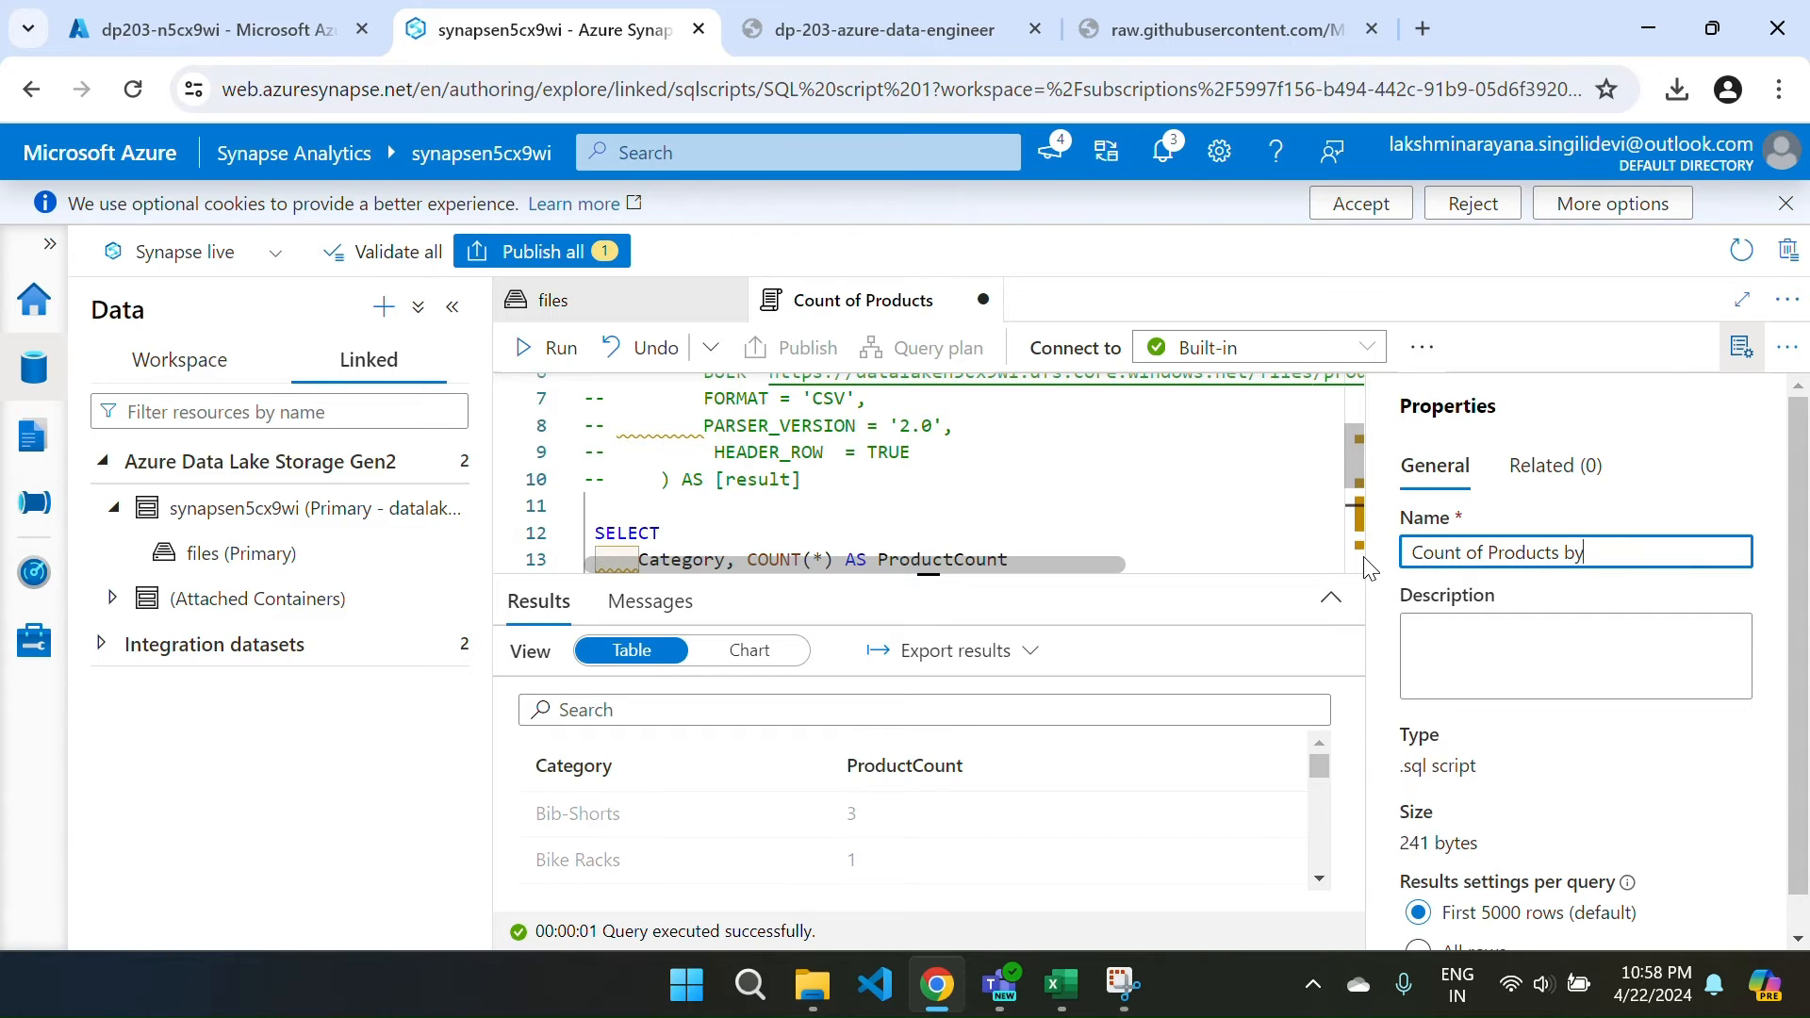
{"action": "type", "text": "Category"}
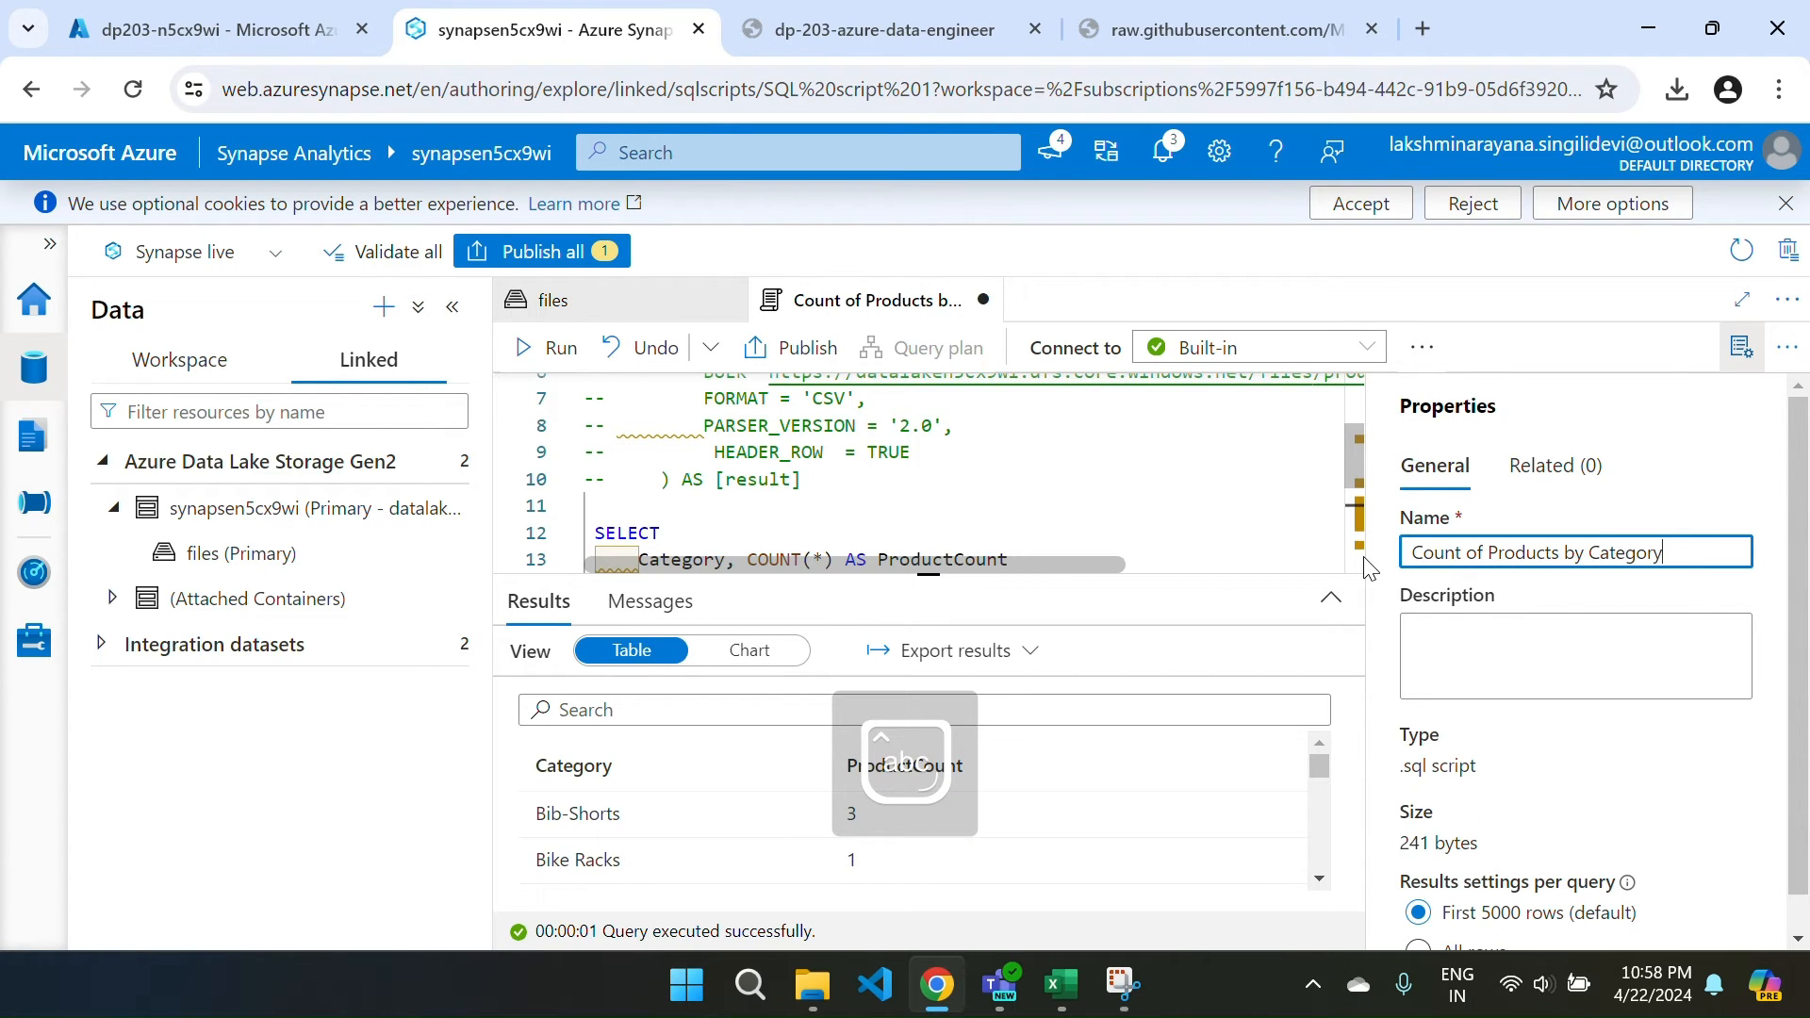
{"action": "left_click", "coordinate": [1739, 372]}
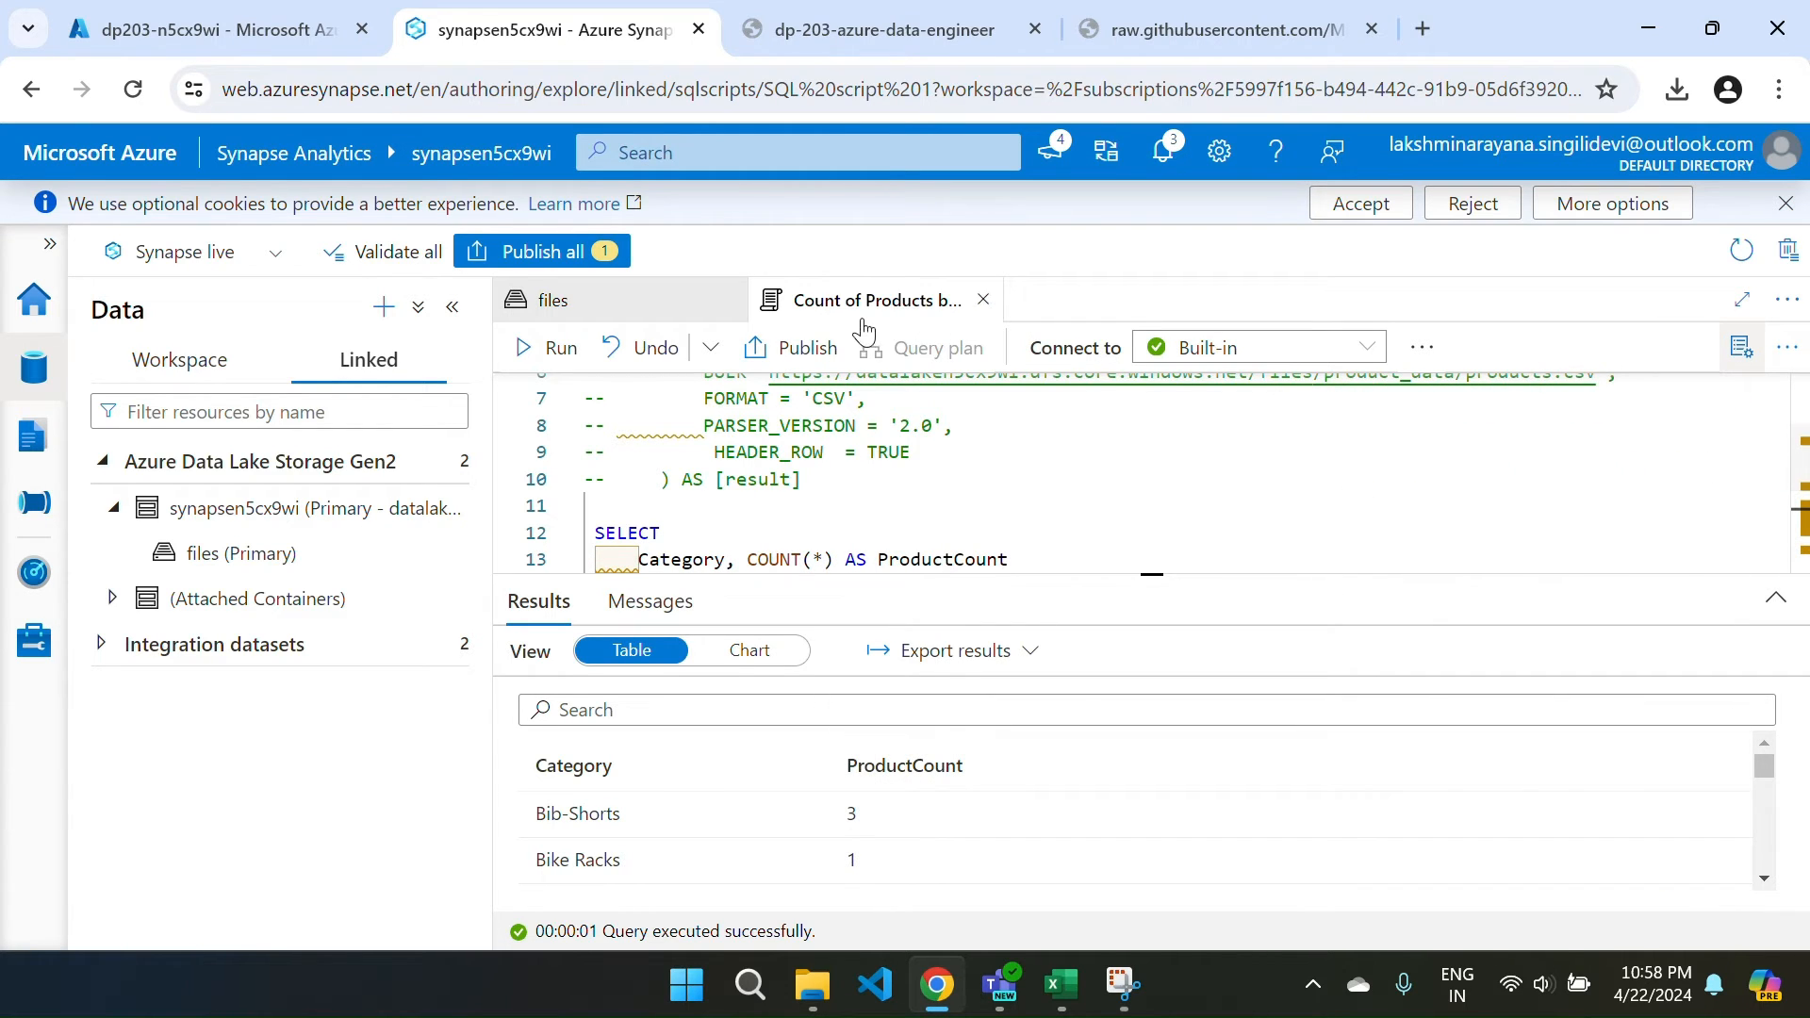
Publish the Count of Products by Category script, then close its tab and the files view.
{"action": "left_click", "coordinate": [29, 441]}
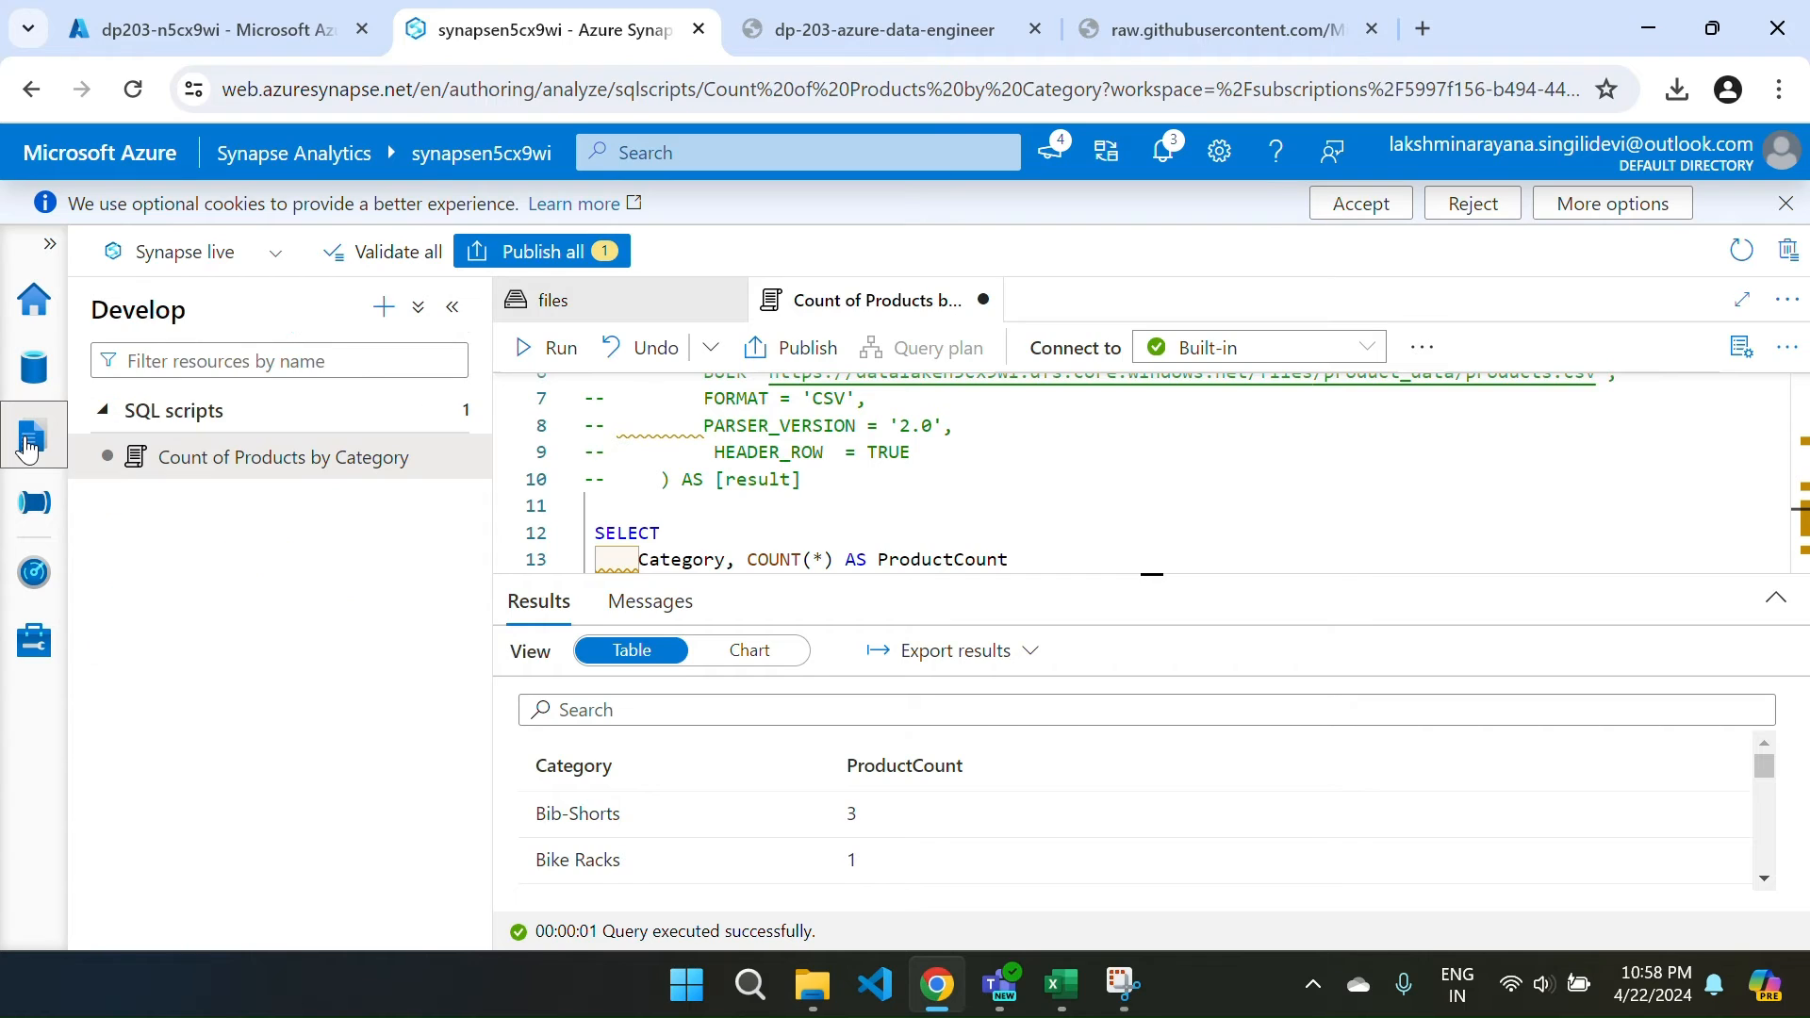
{"action": "left_click", "coordinate": [38, 382]}
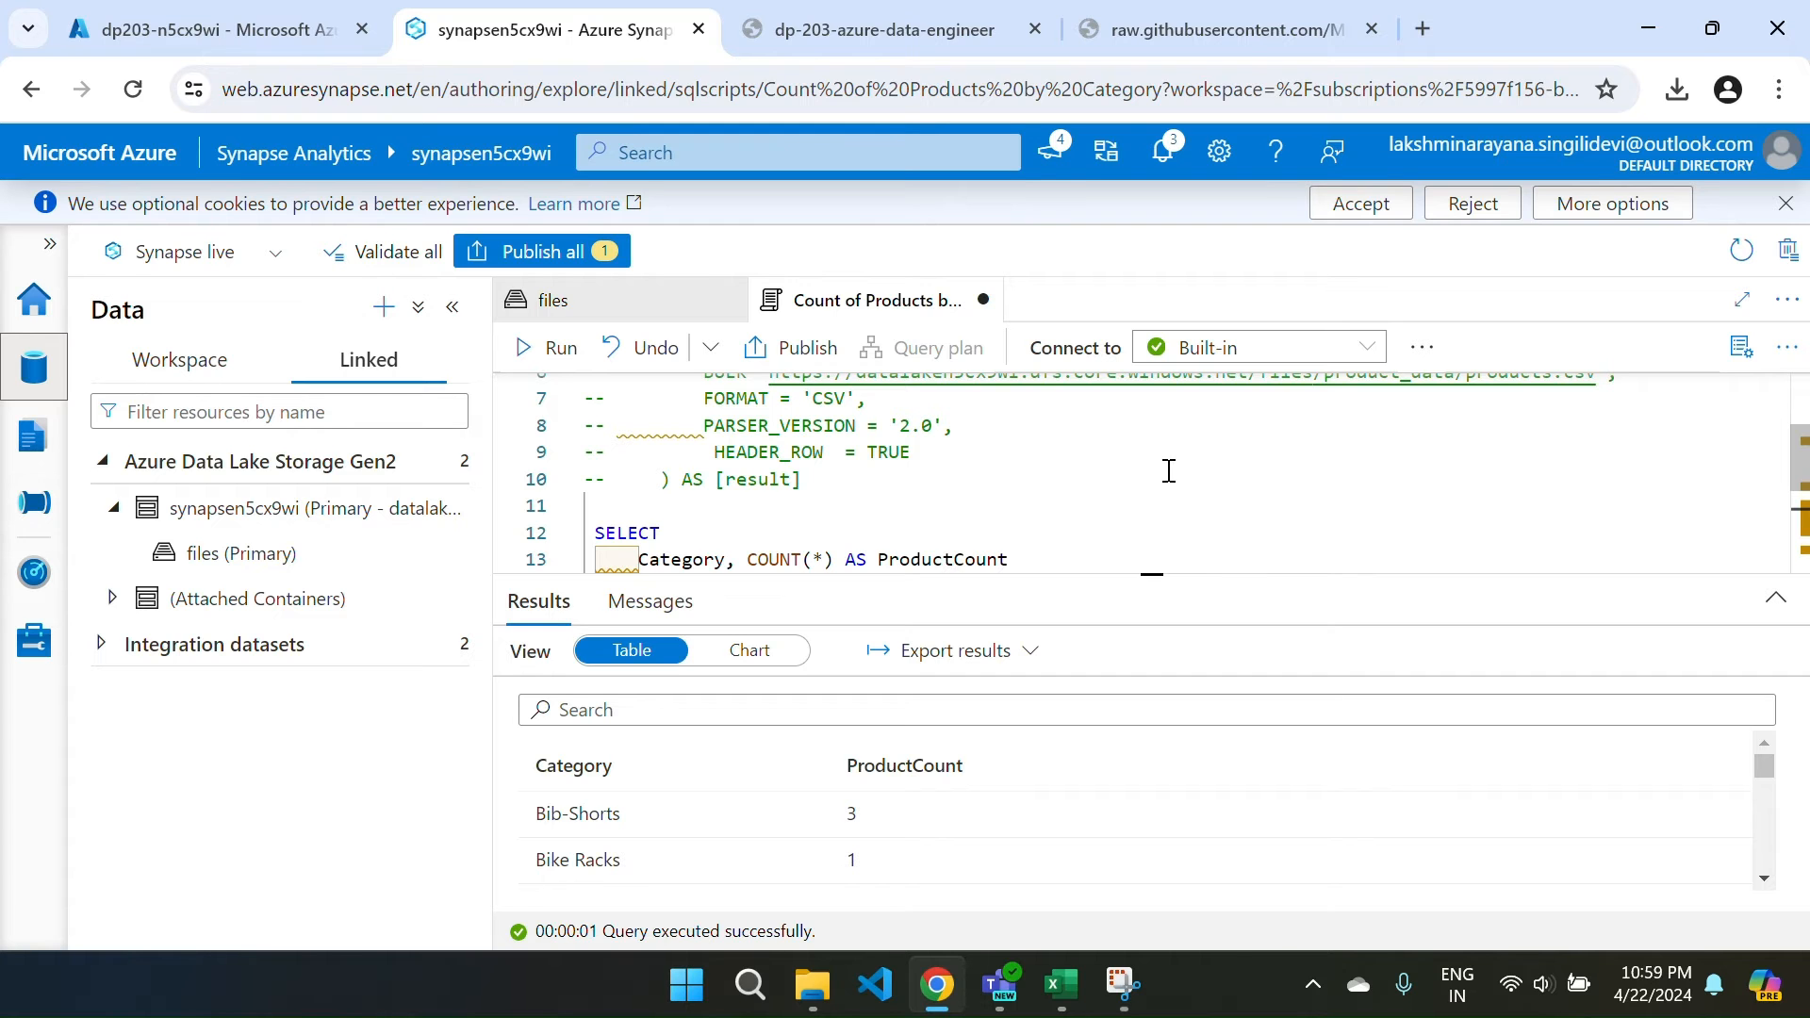
{"action": "left_click", "coordinate": [537, 251]}
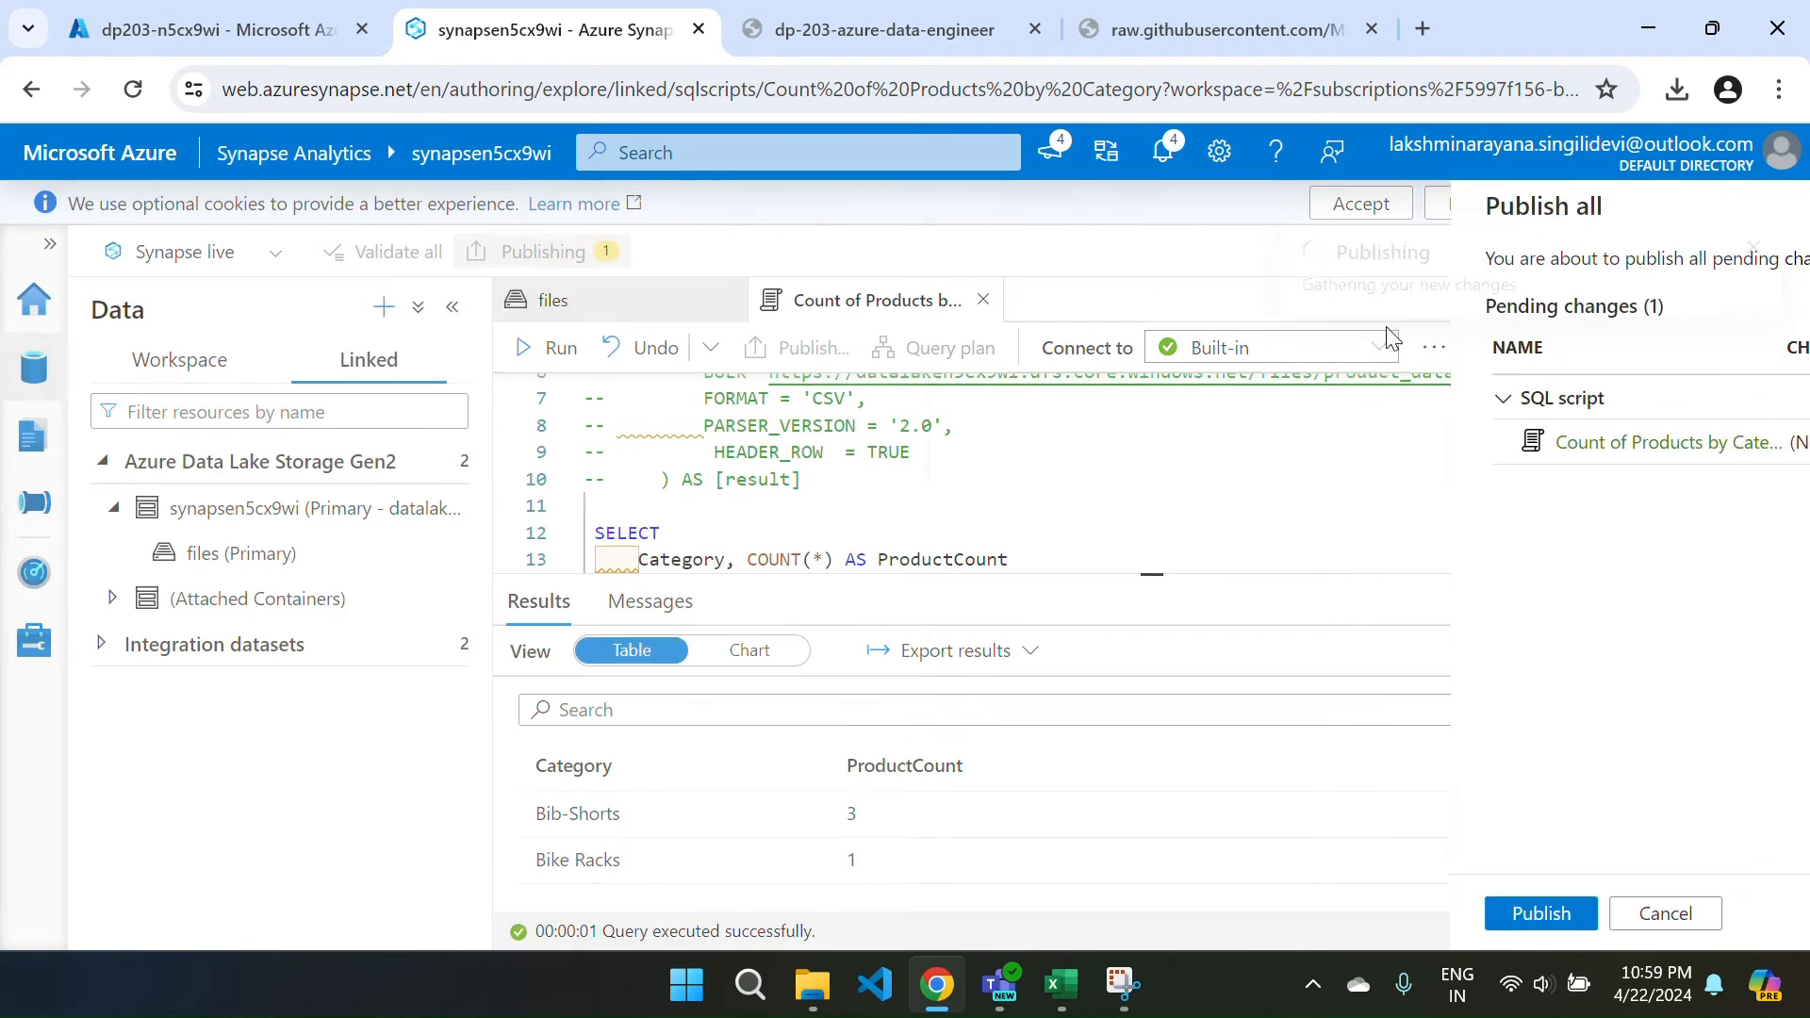
{"action": "left_click", "coordinate": [1004, 915]}
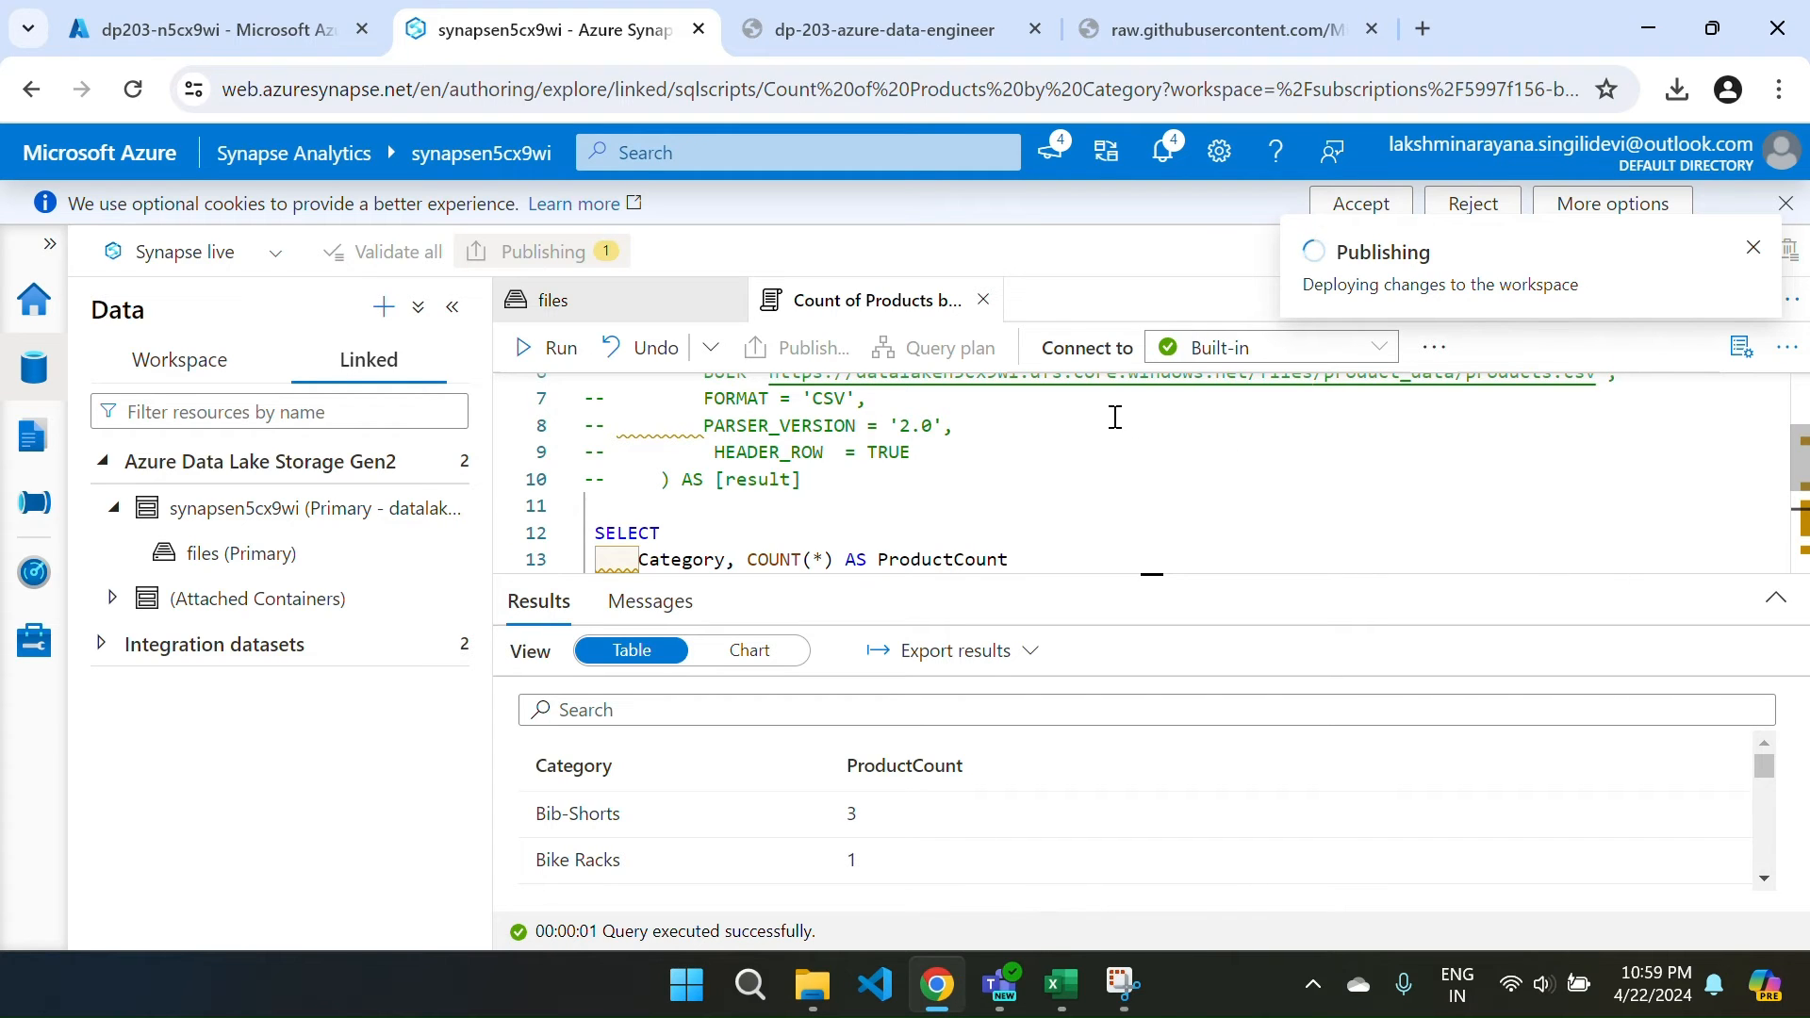
{"action": "left_click", "coordinate": [984, 301]}
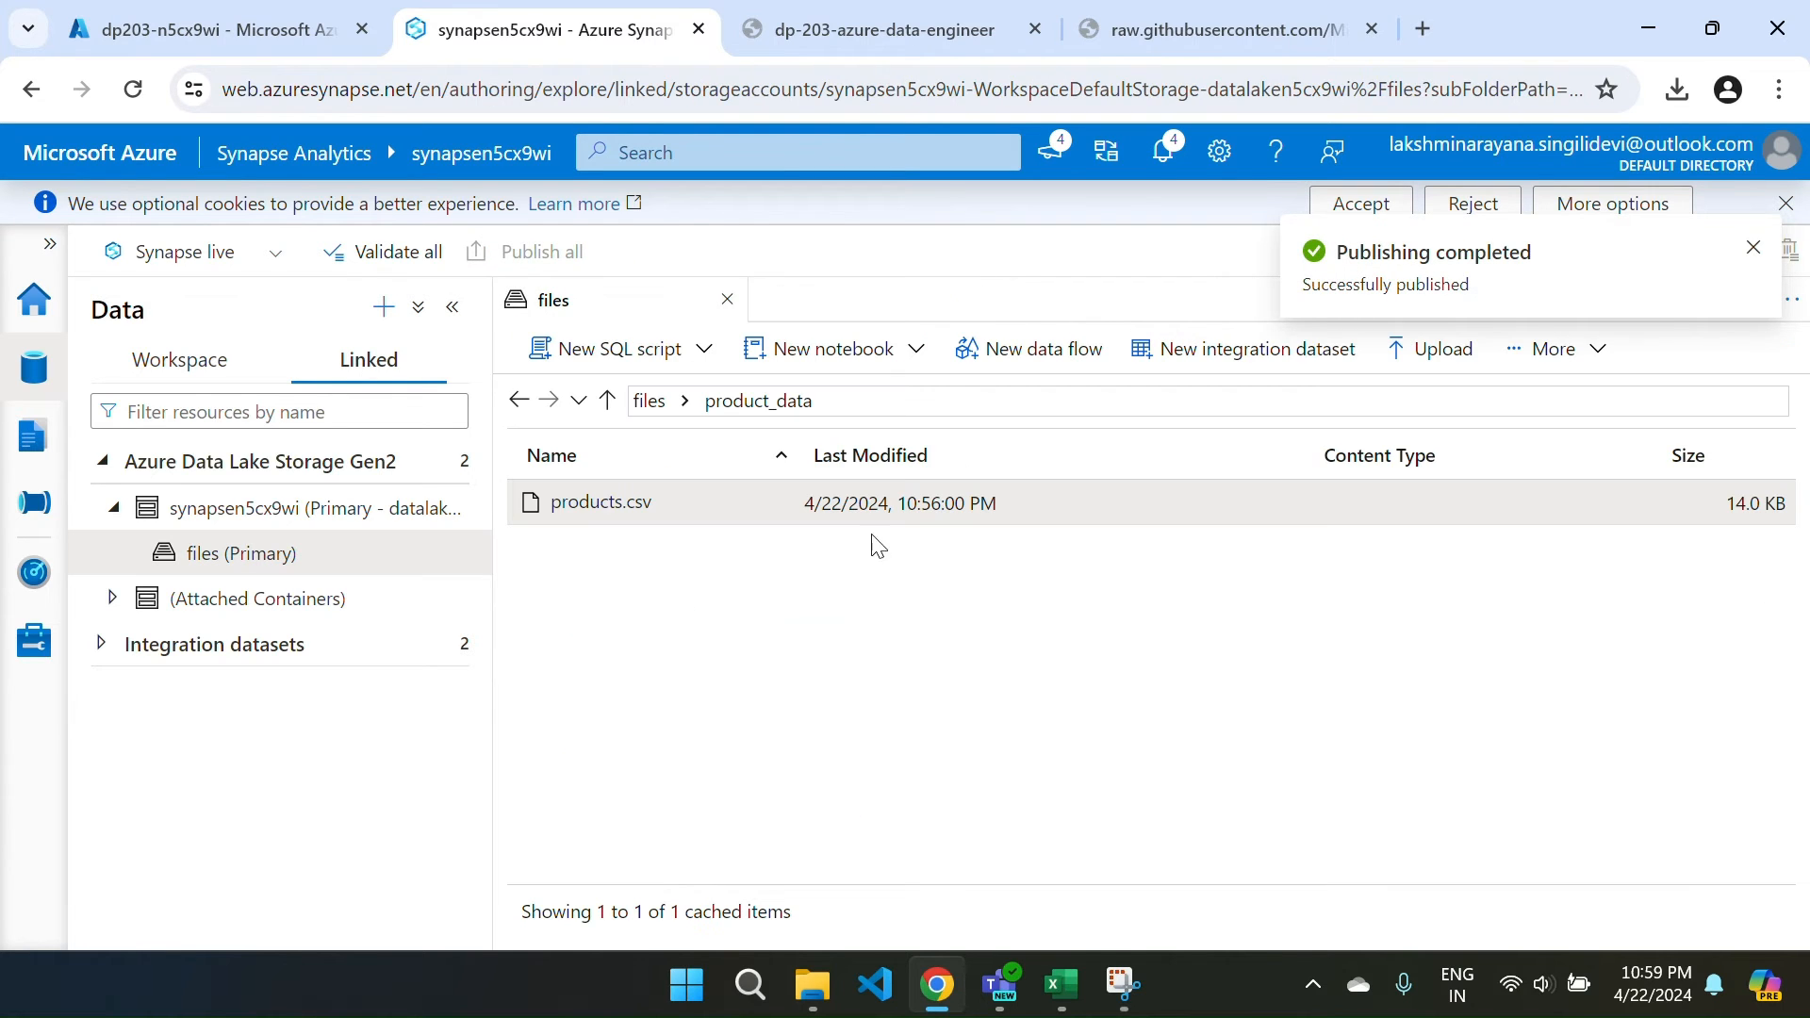
{"action": "left_click", "coordinate": [727, 302]}
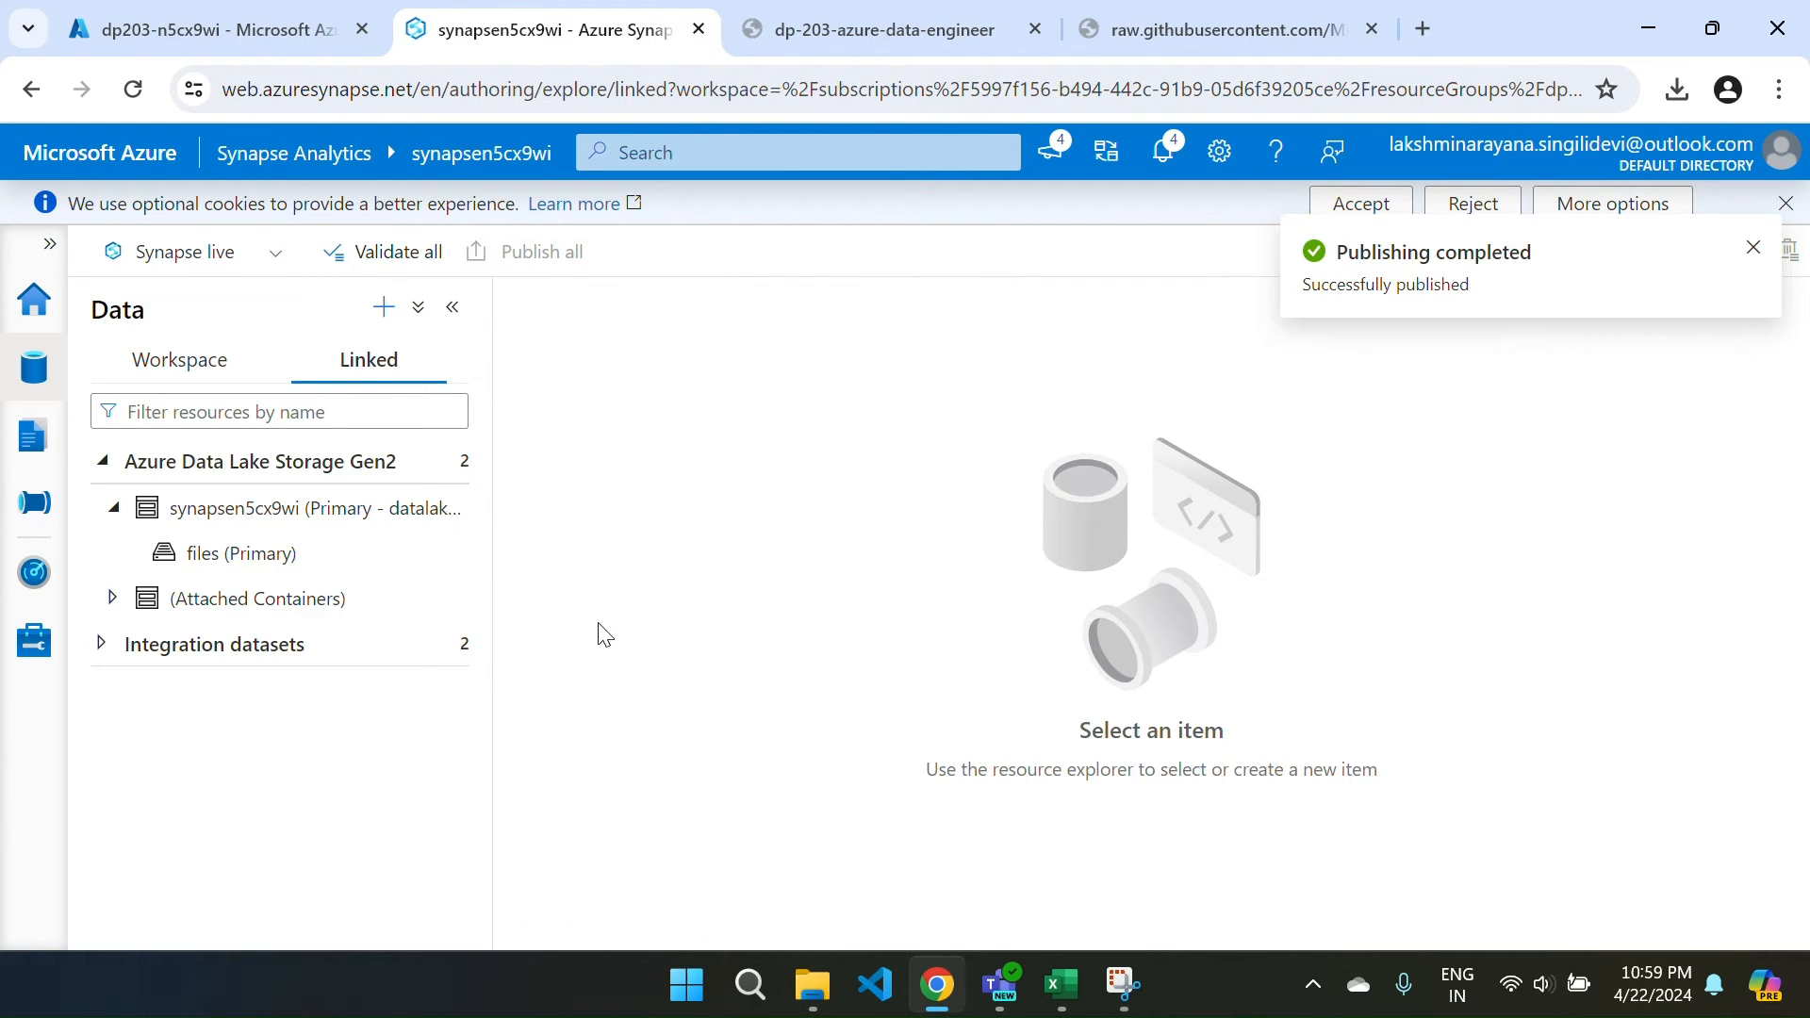
Reopen Count of Products by Category from Develop and keep it on the Built-in pool.
{"action": "left_click", "coordinate": [28, 460]}
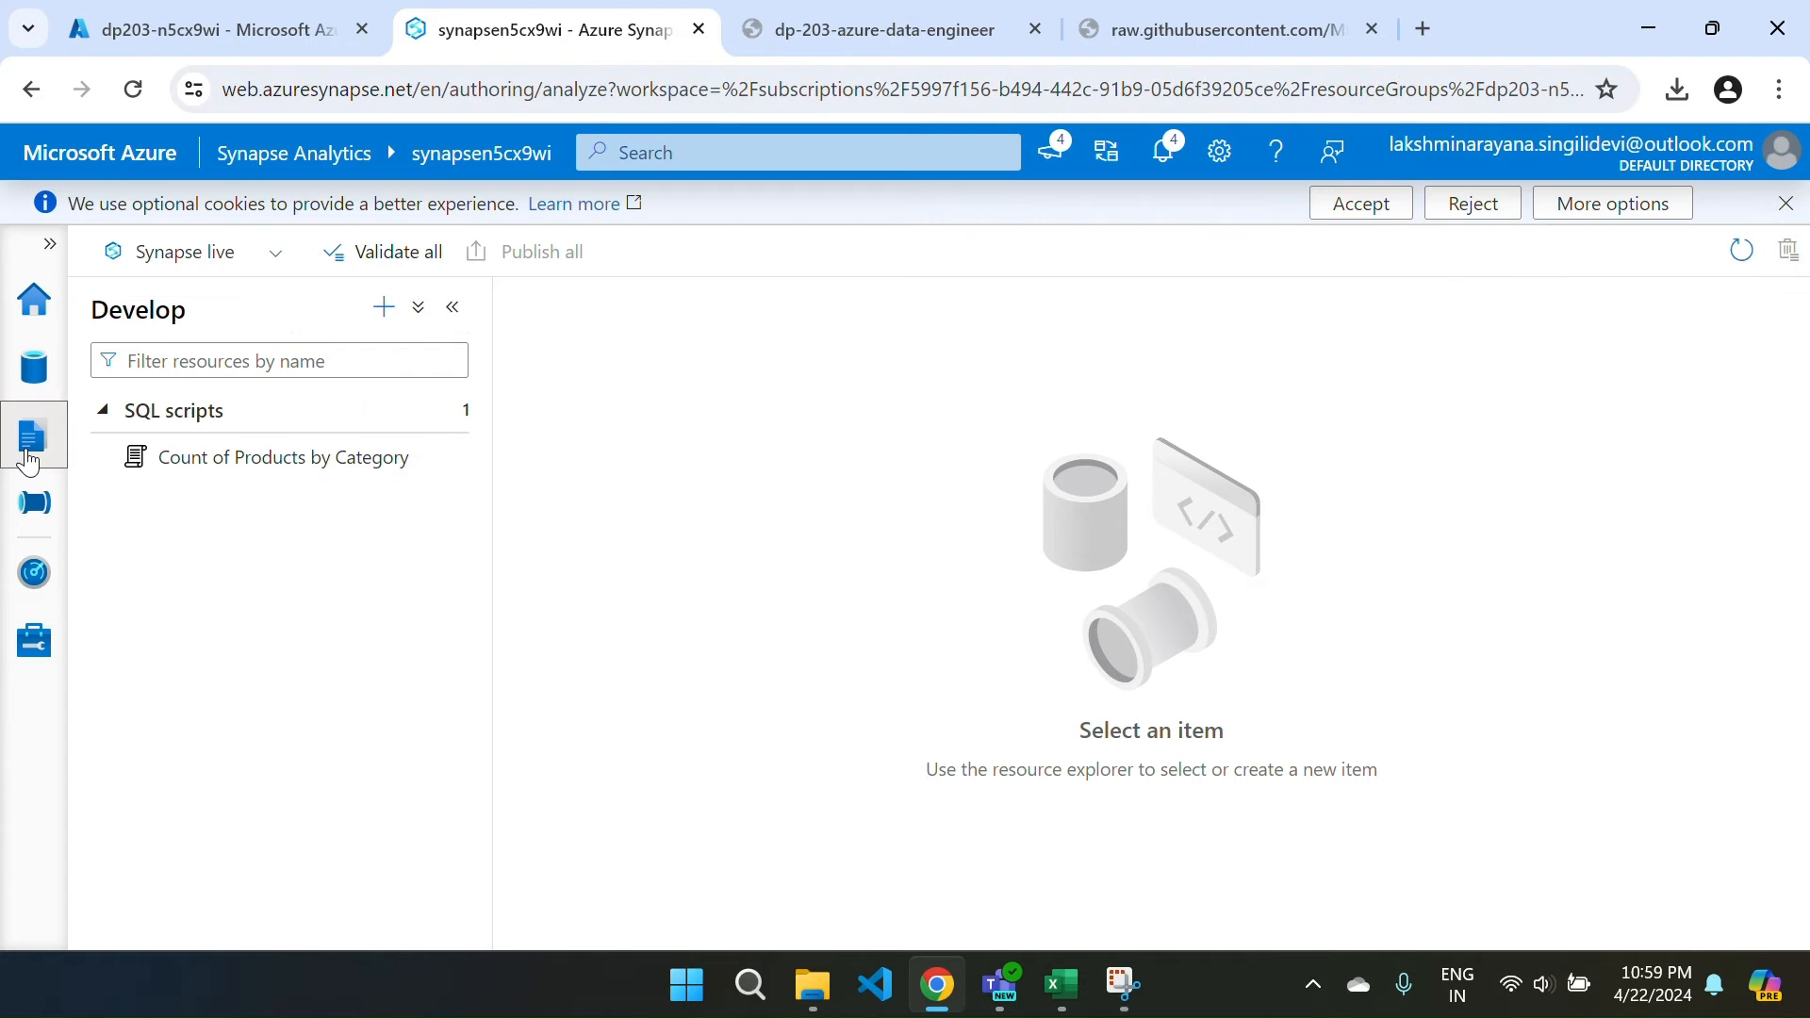
{"action": "left_click", "coordinate": [194, 458]}
{"action": "scroll", "coordinate": [1114, 631], "scroll_direction": "down", "scroll_amount": 1}
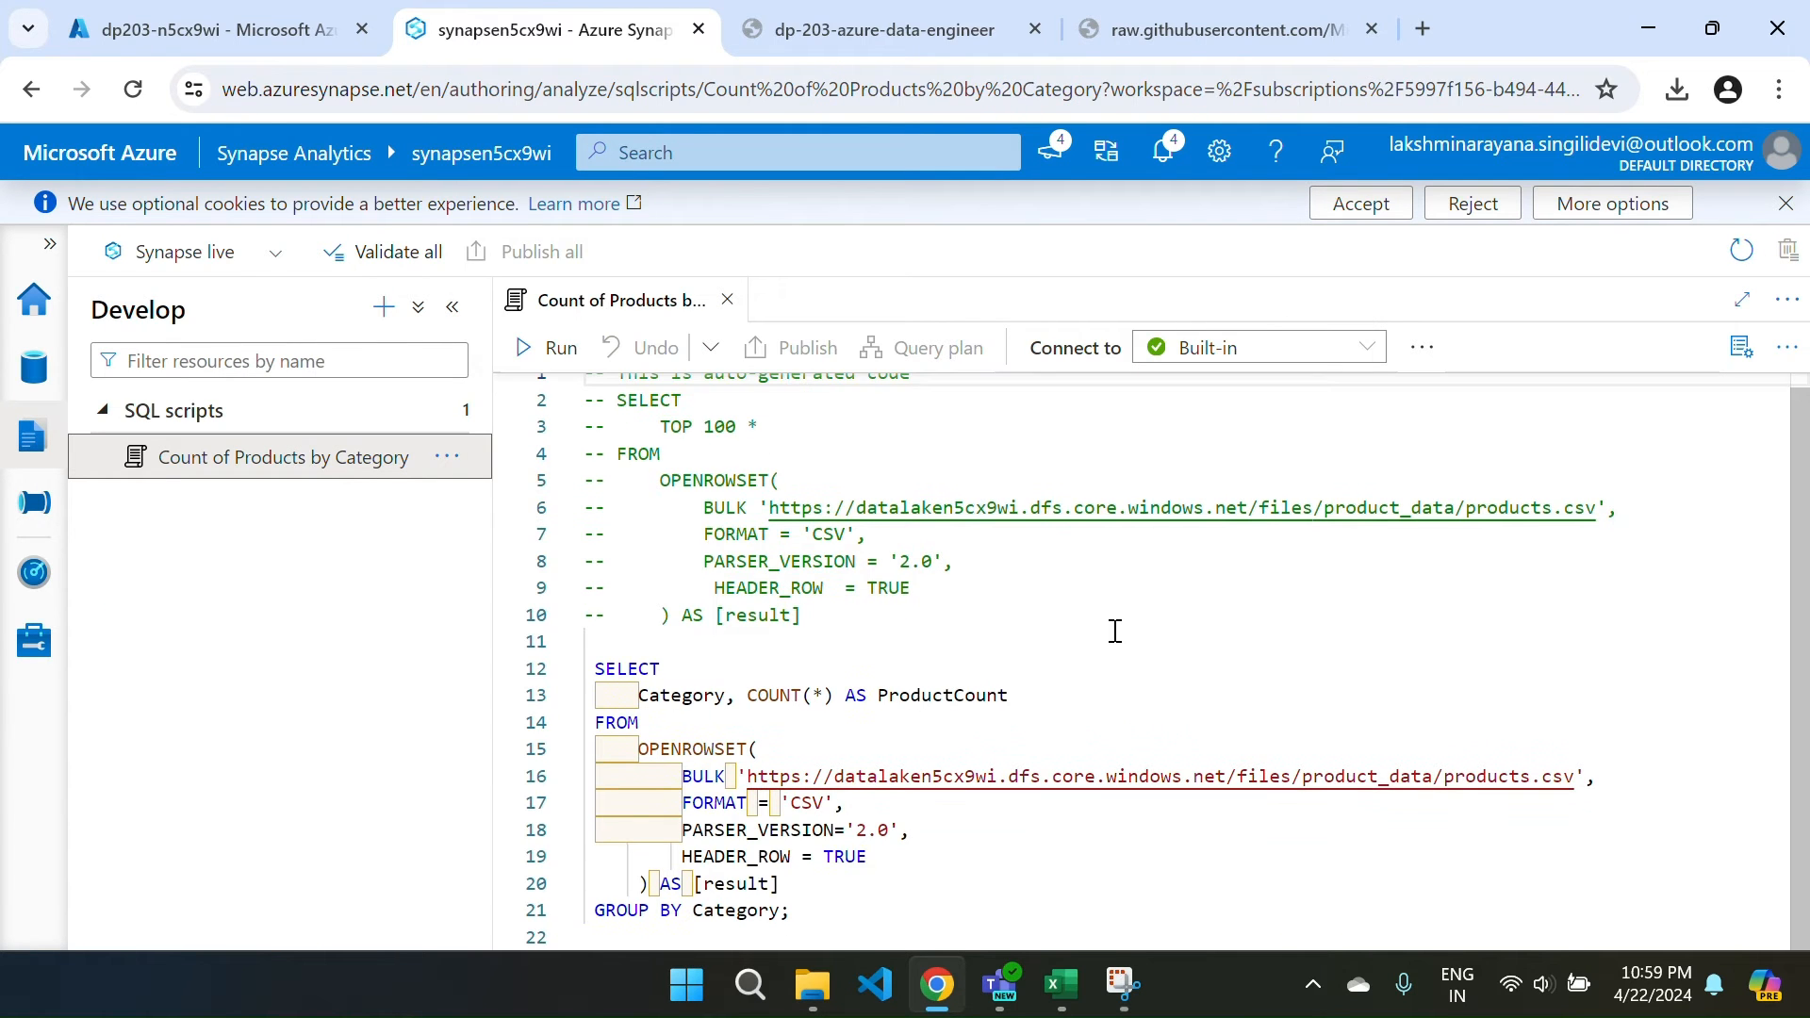
{"action": "left_click", "coordinate": [906, 640]}
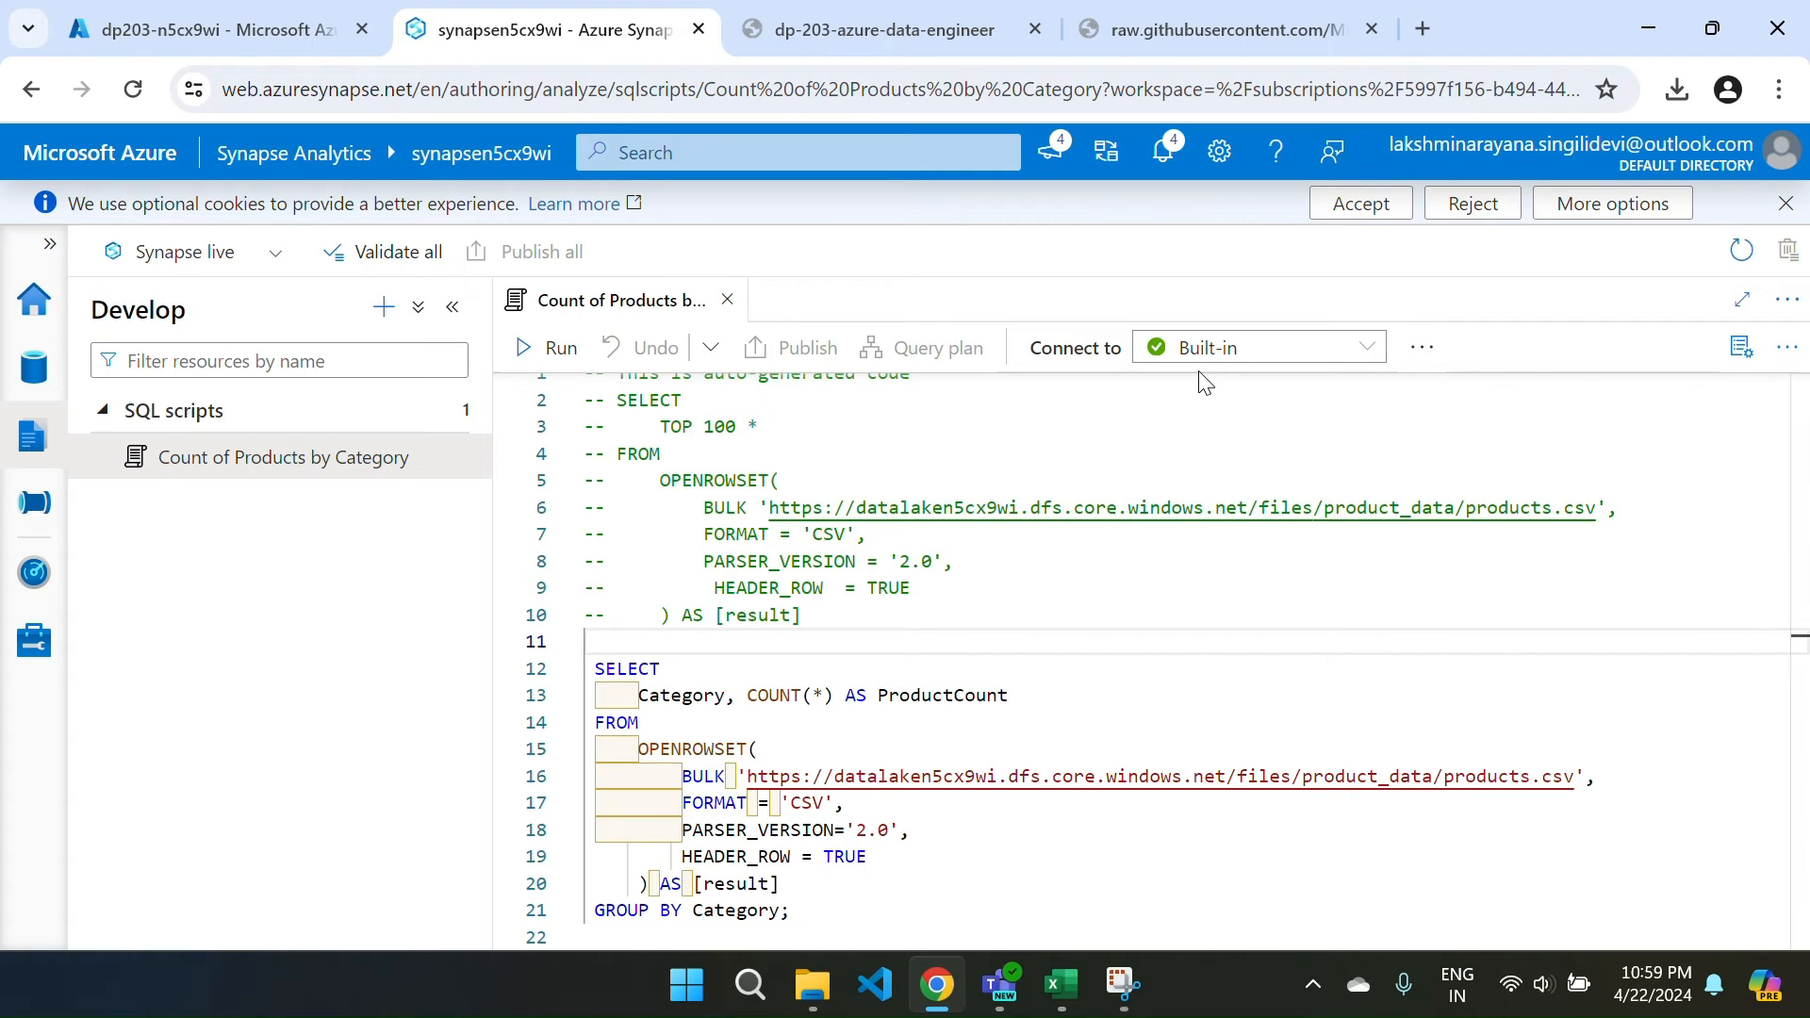
{"action": "left_click", "coordinate": [1197, 347]}
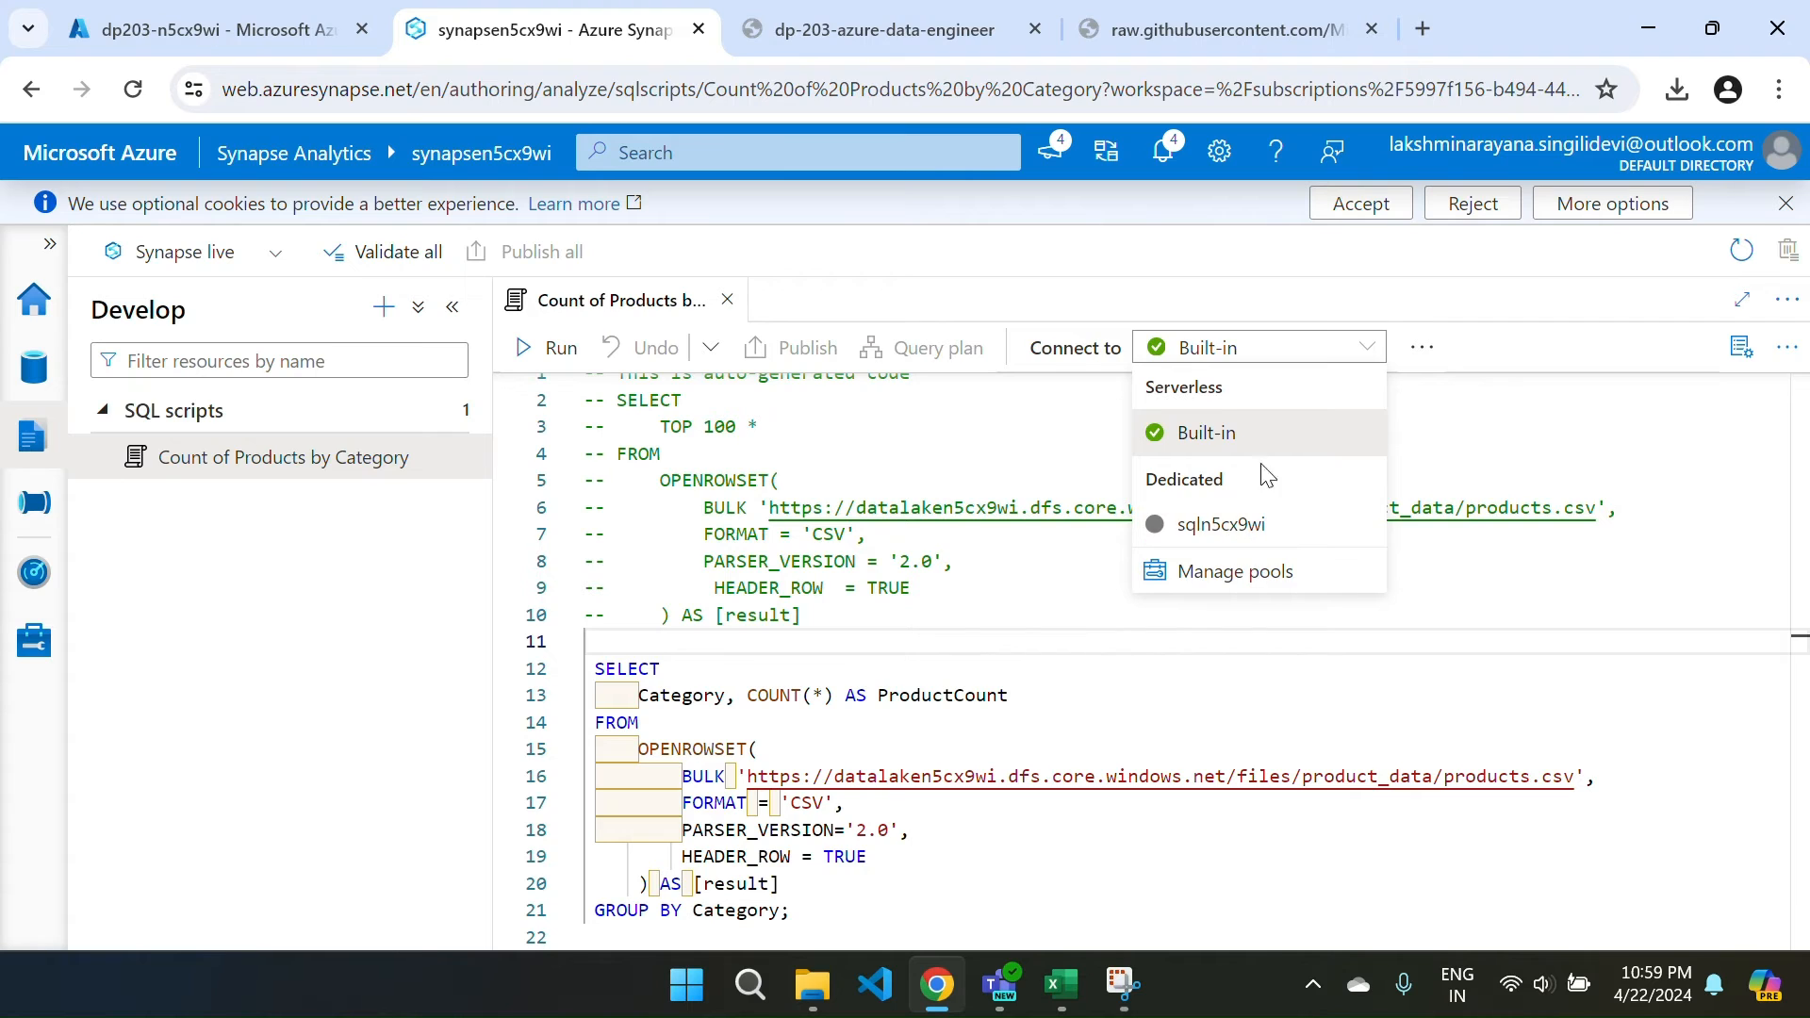
{"action": "left_click", "coordinate": [1214, 429]}
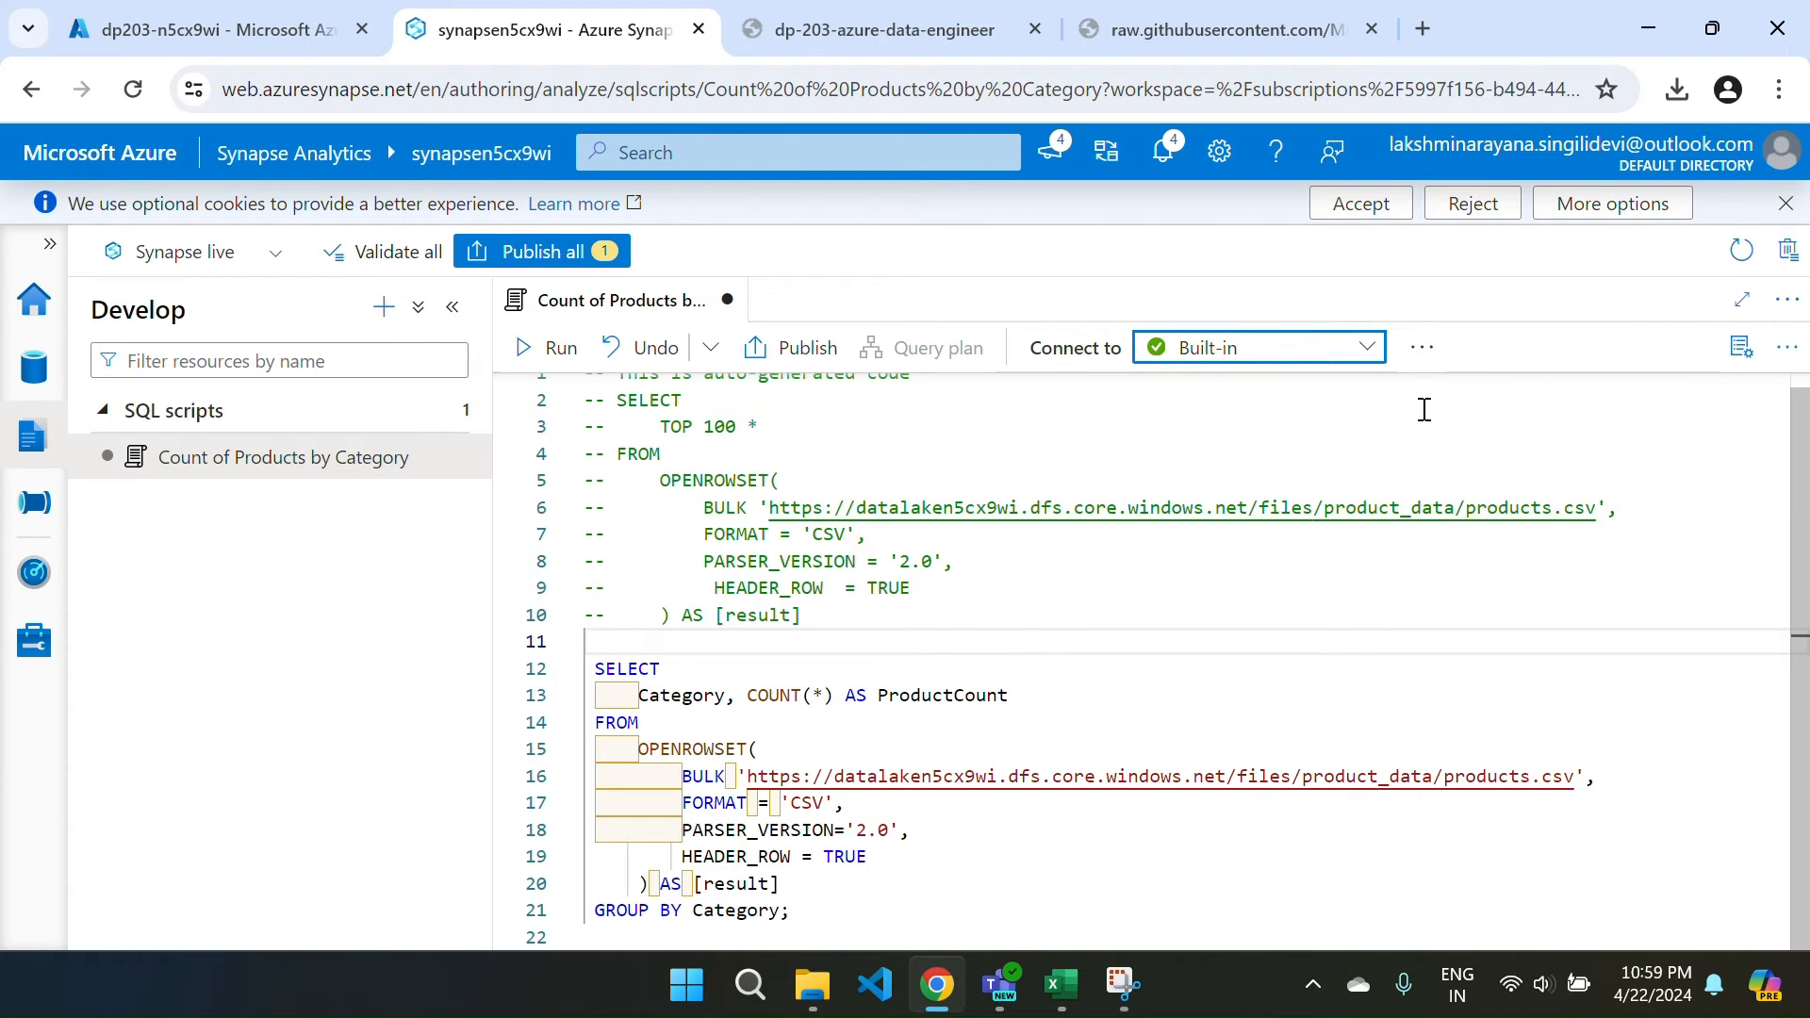
Publish the script, rerun it for category counts, and keep the master database.
{"action": "left_click", "coordinate": [542, 251]}
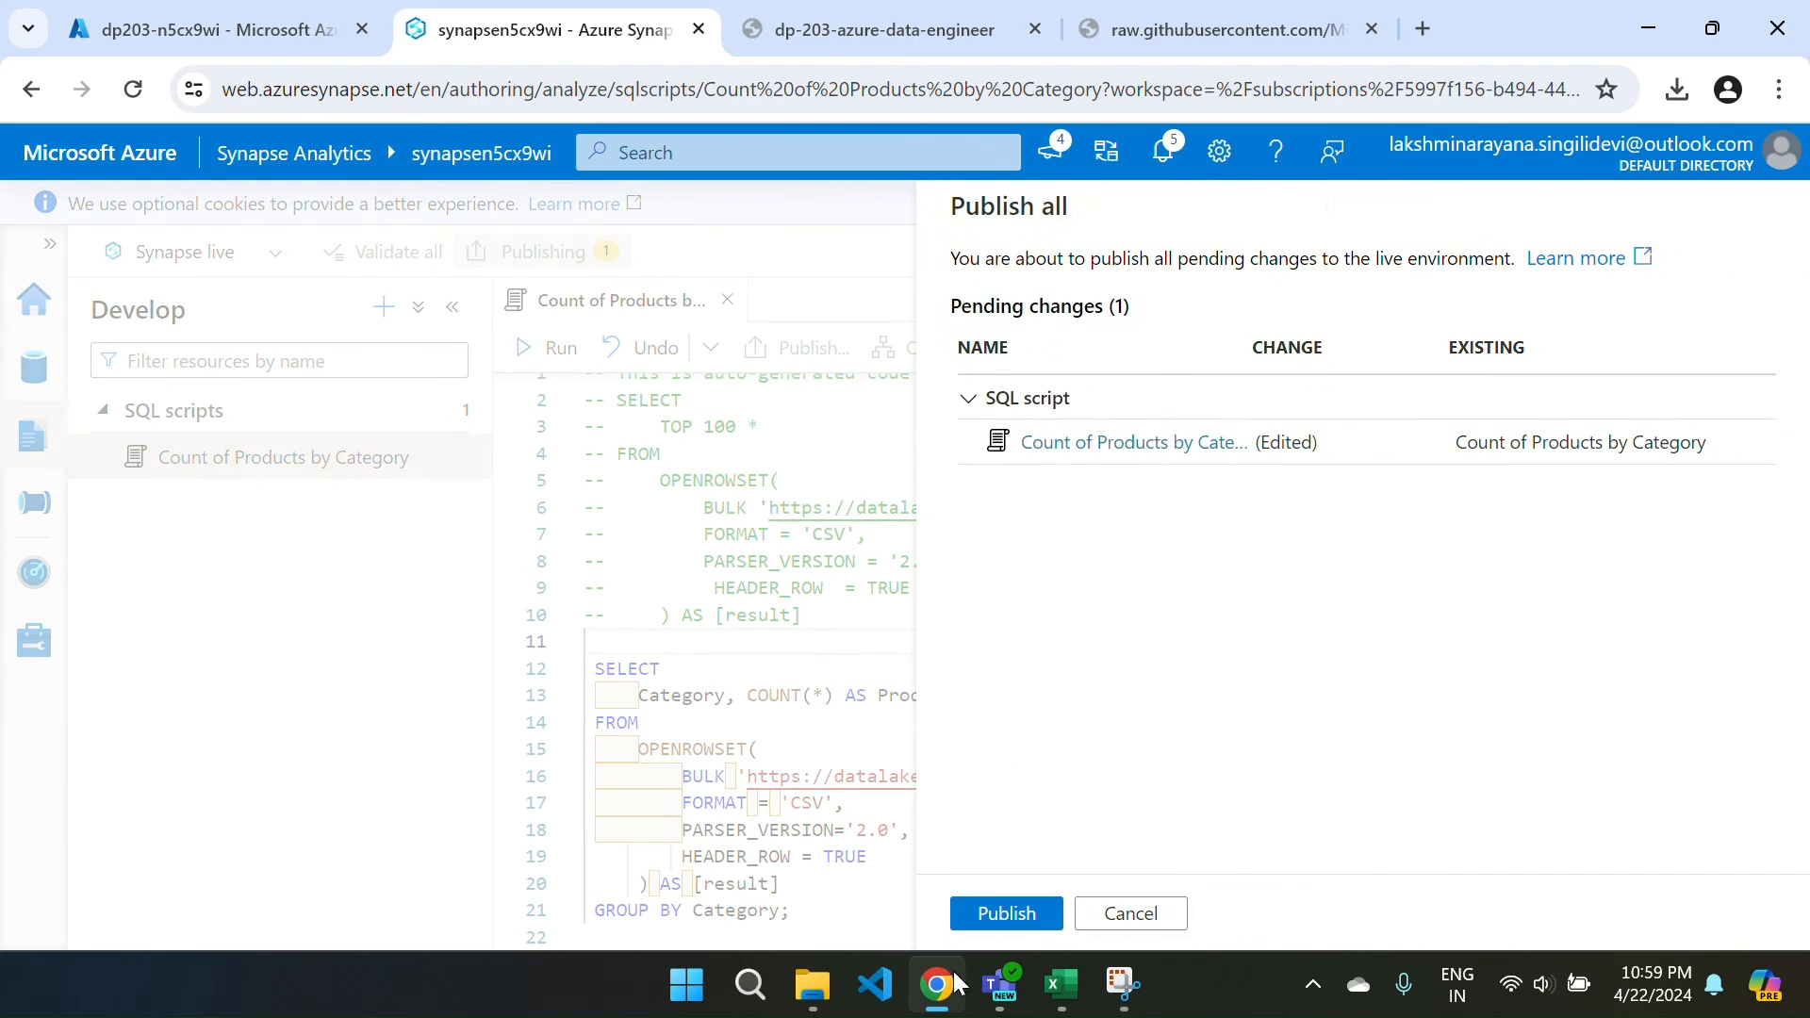
{"action": "left_click", "coordinate": [1004, 917]}
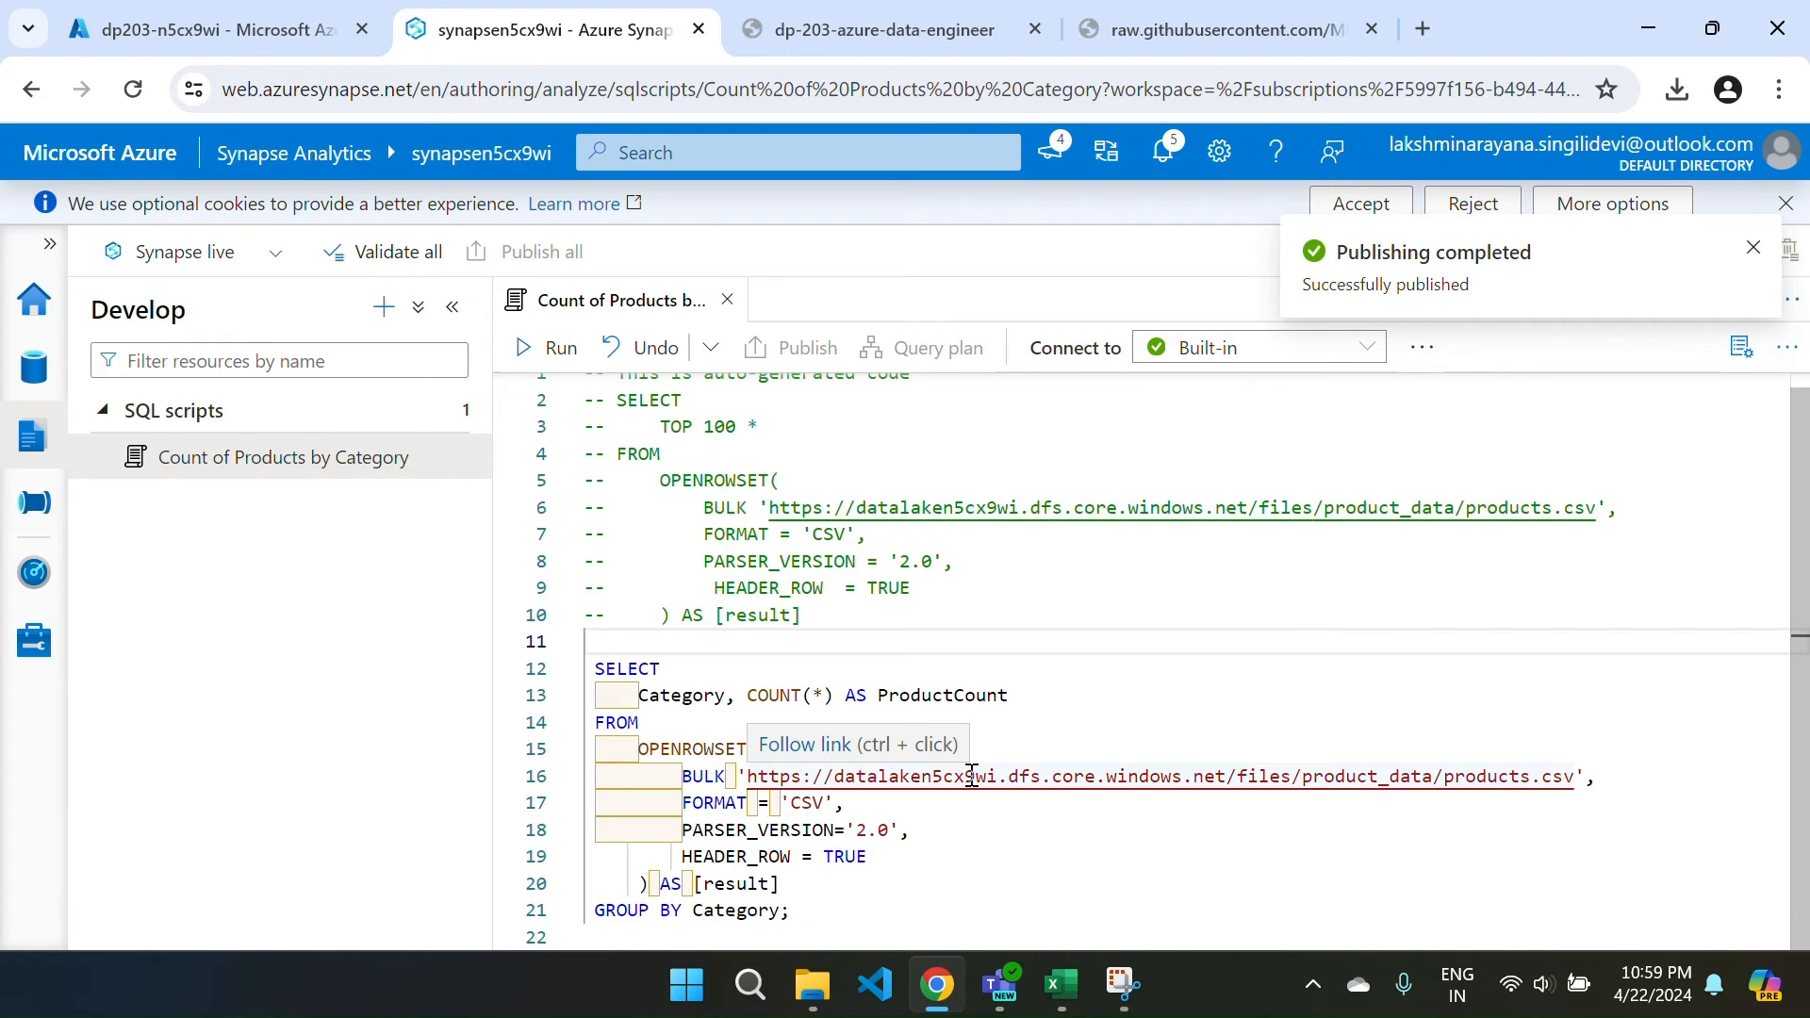
{"action": "left_click", "coordinate": [551, 349]}
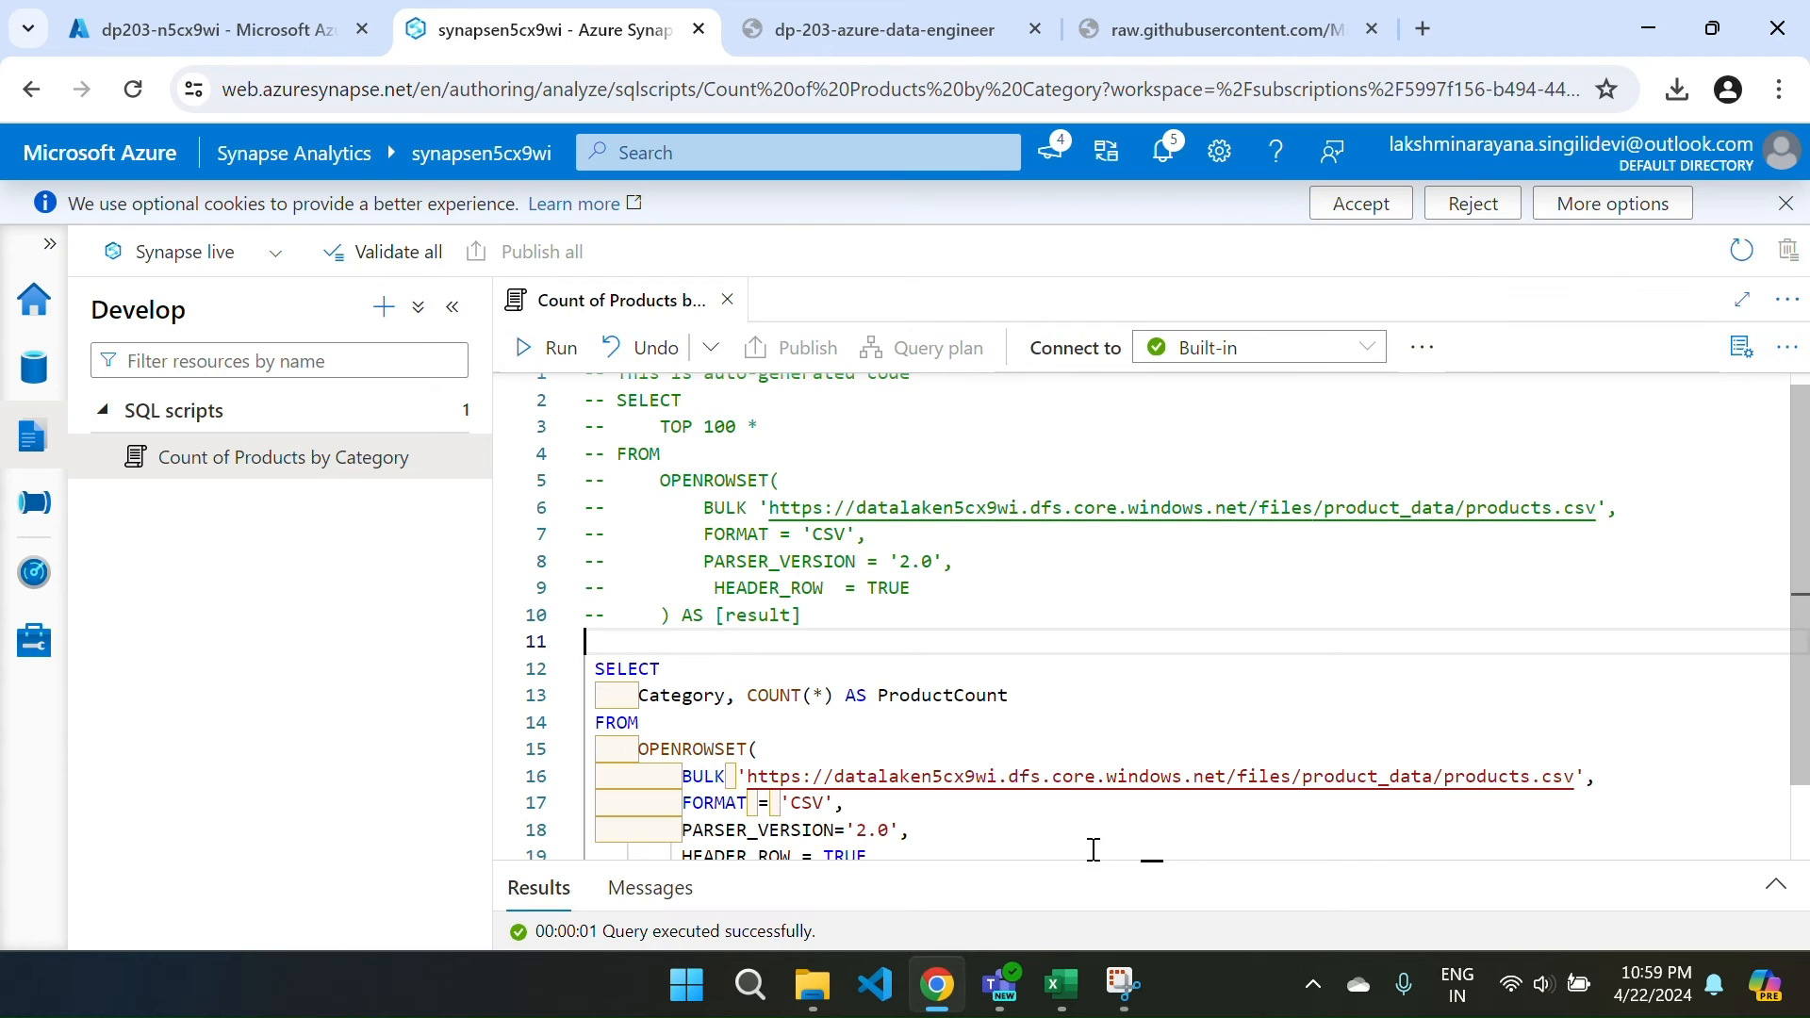
{"action": "left_click_drag", "start_coordinate": [1079, 860], "coordinate": [1038, 629]}
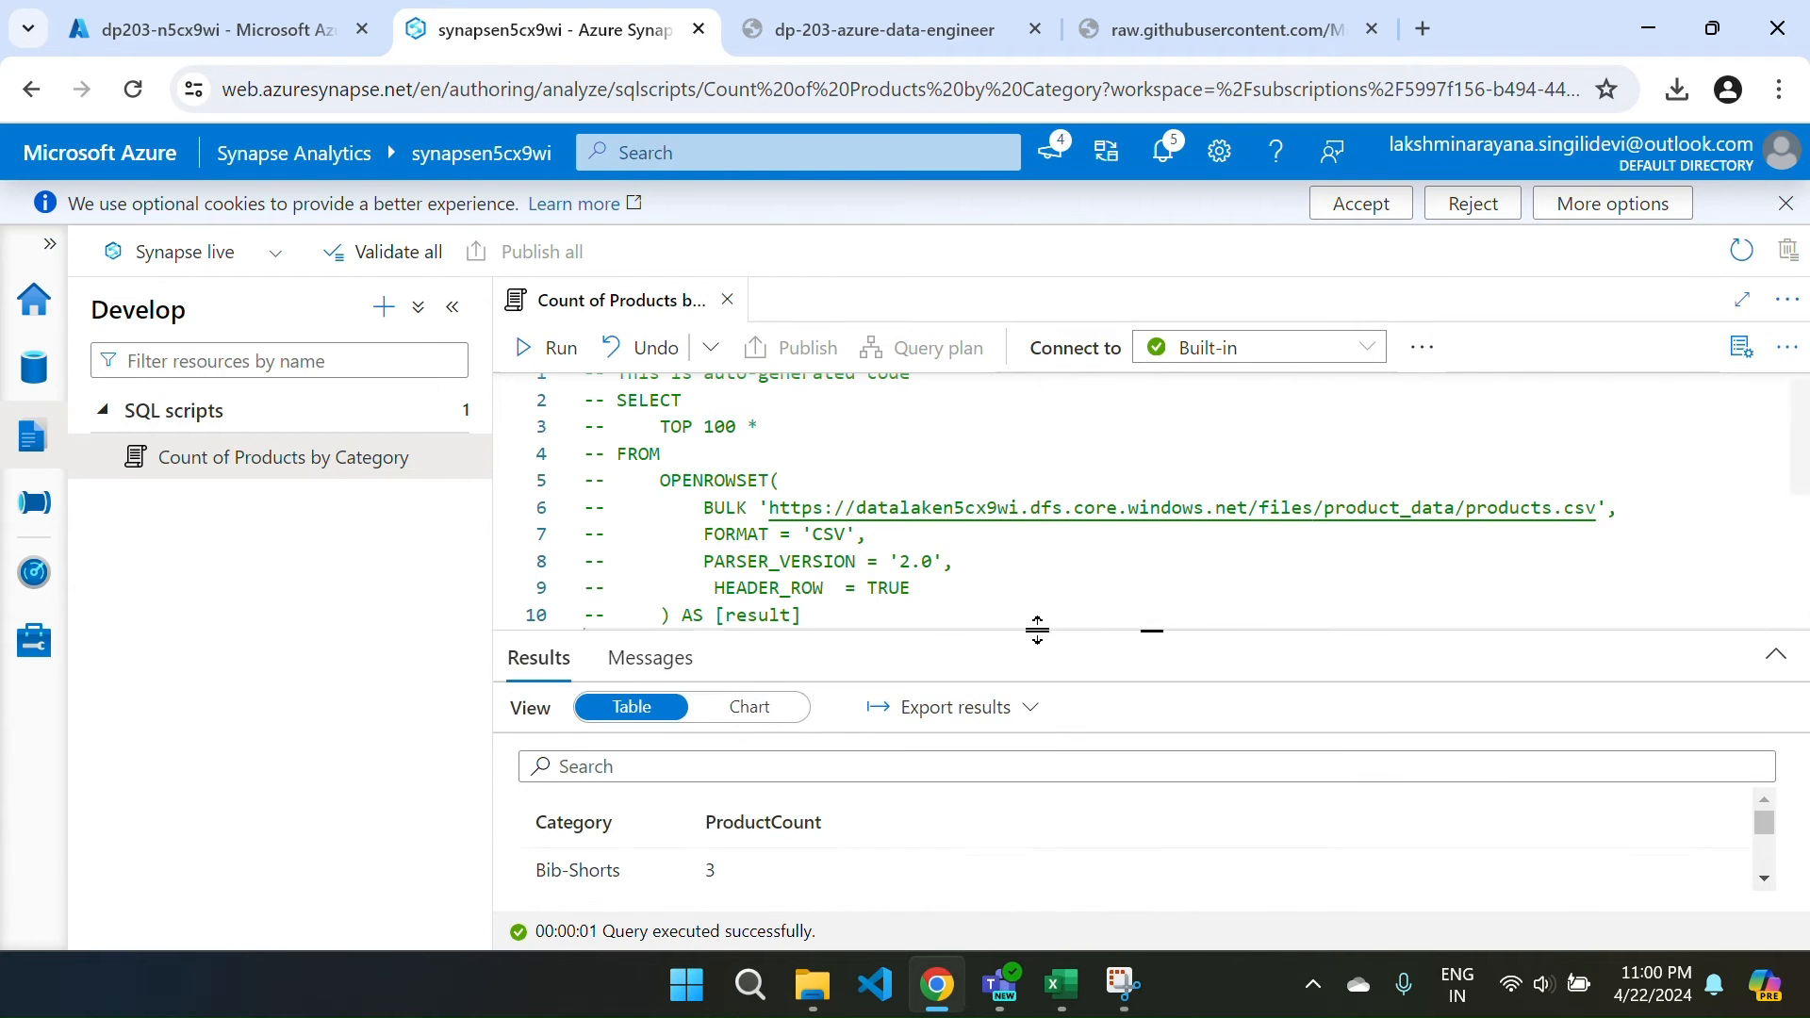
{"action": "left_click", "coordinate": [1425, 350]}
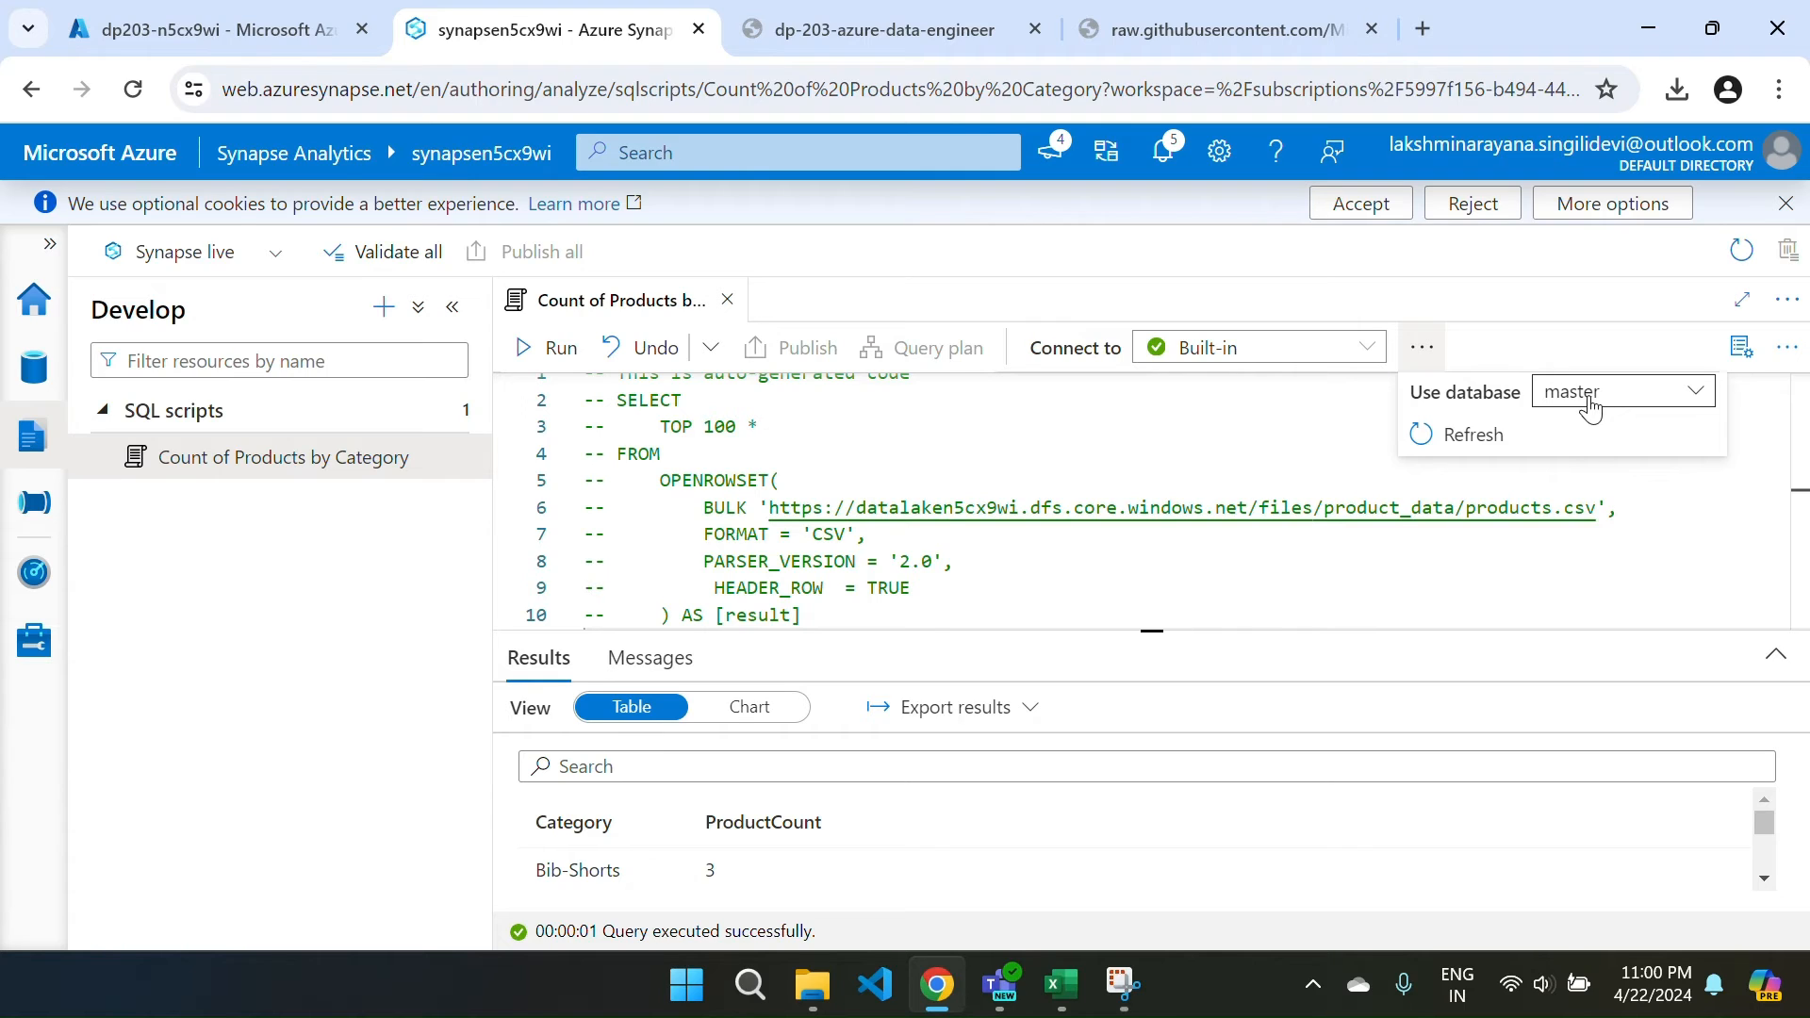
{"action": "left_click", "coordinate": [1591, 406]}
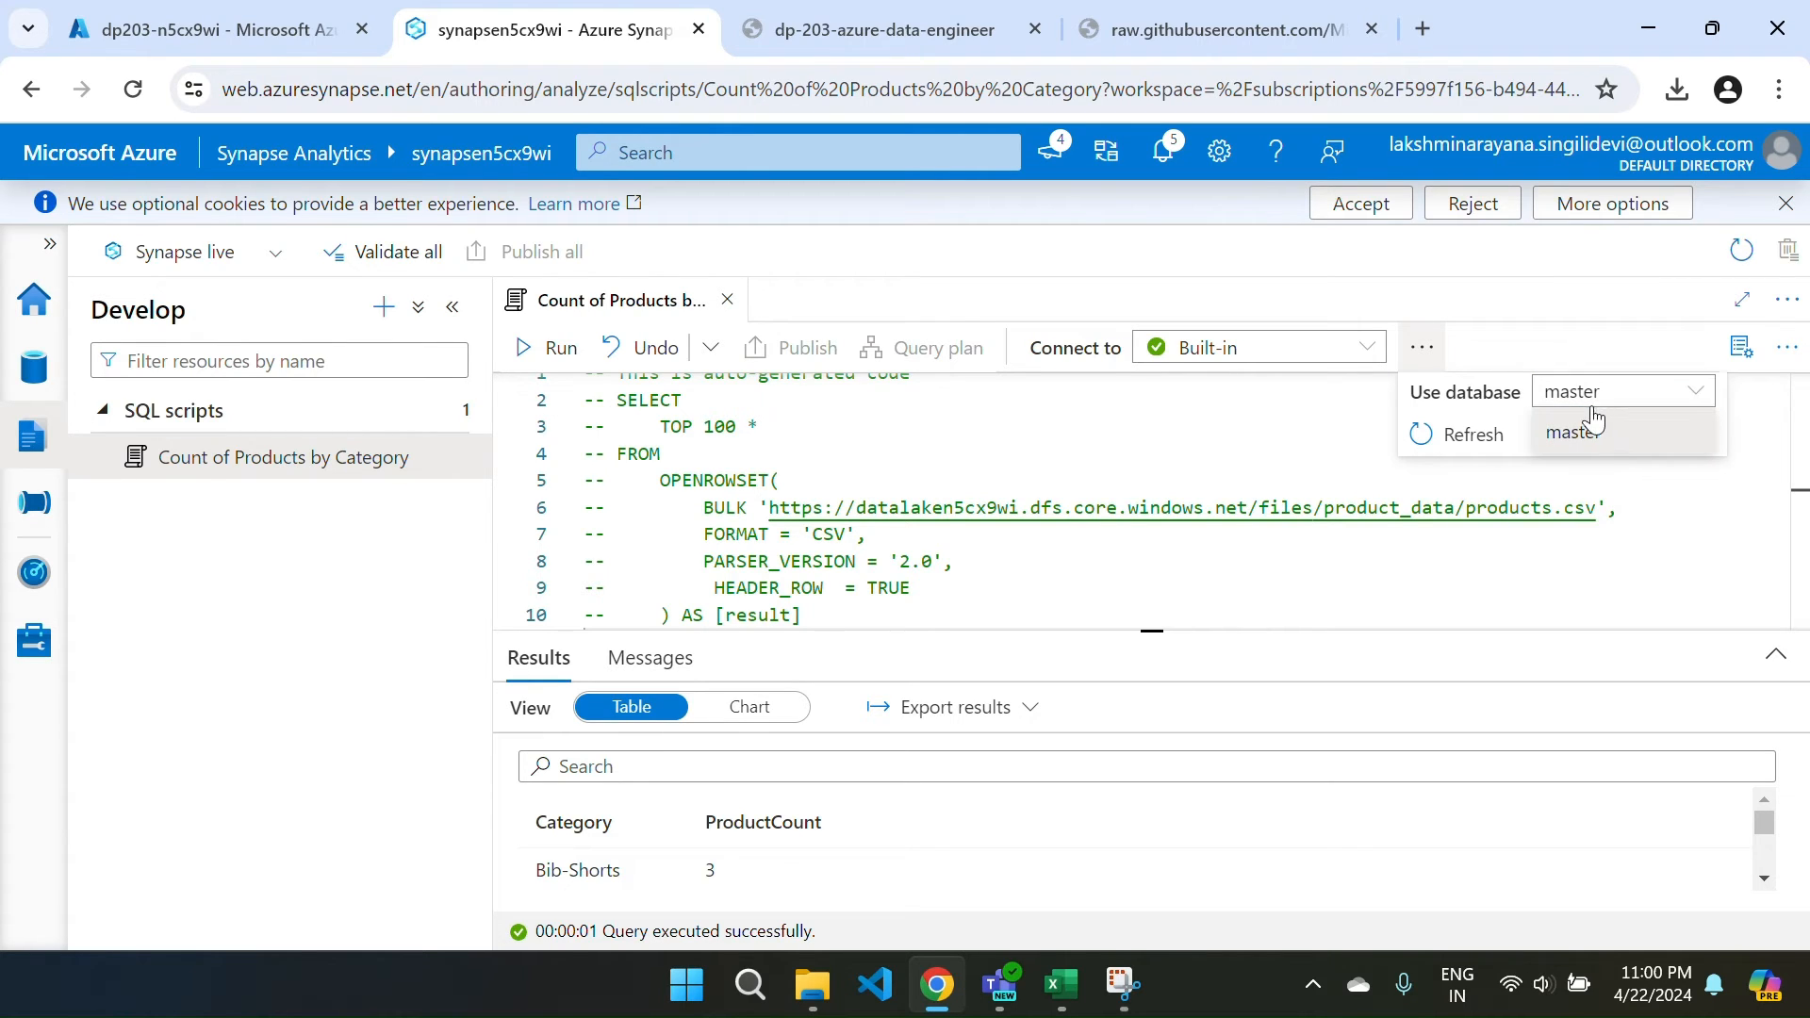
{"action": "left_click", "coordinate": [1592, 417]}
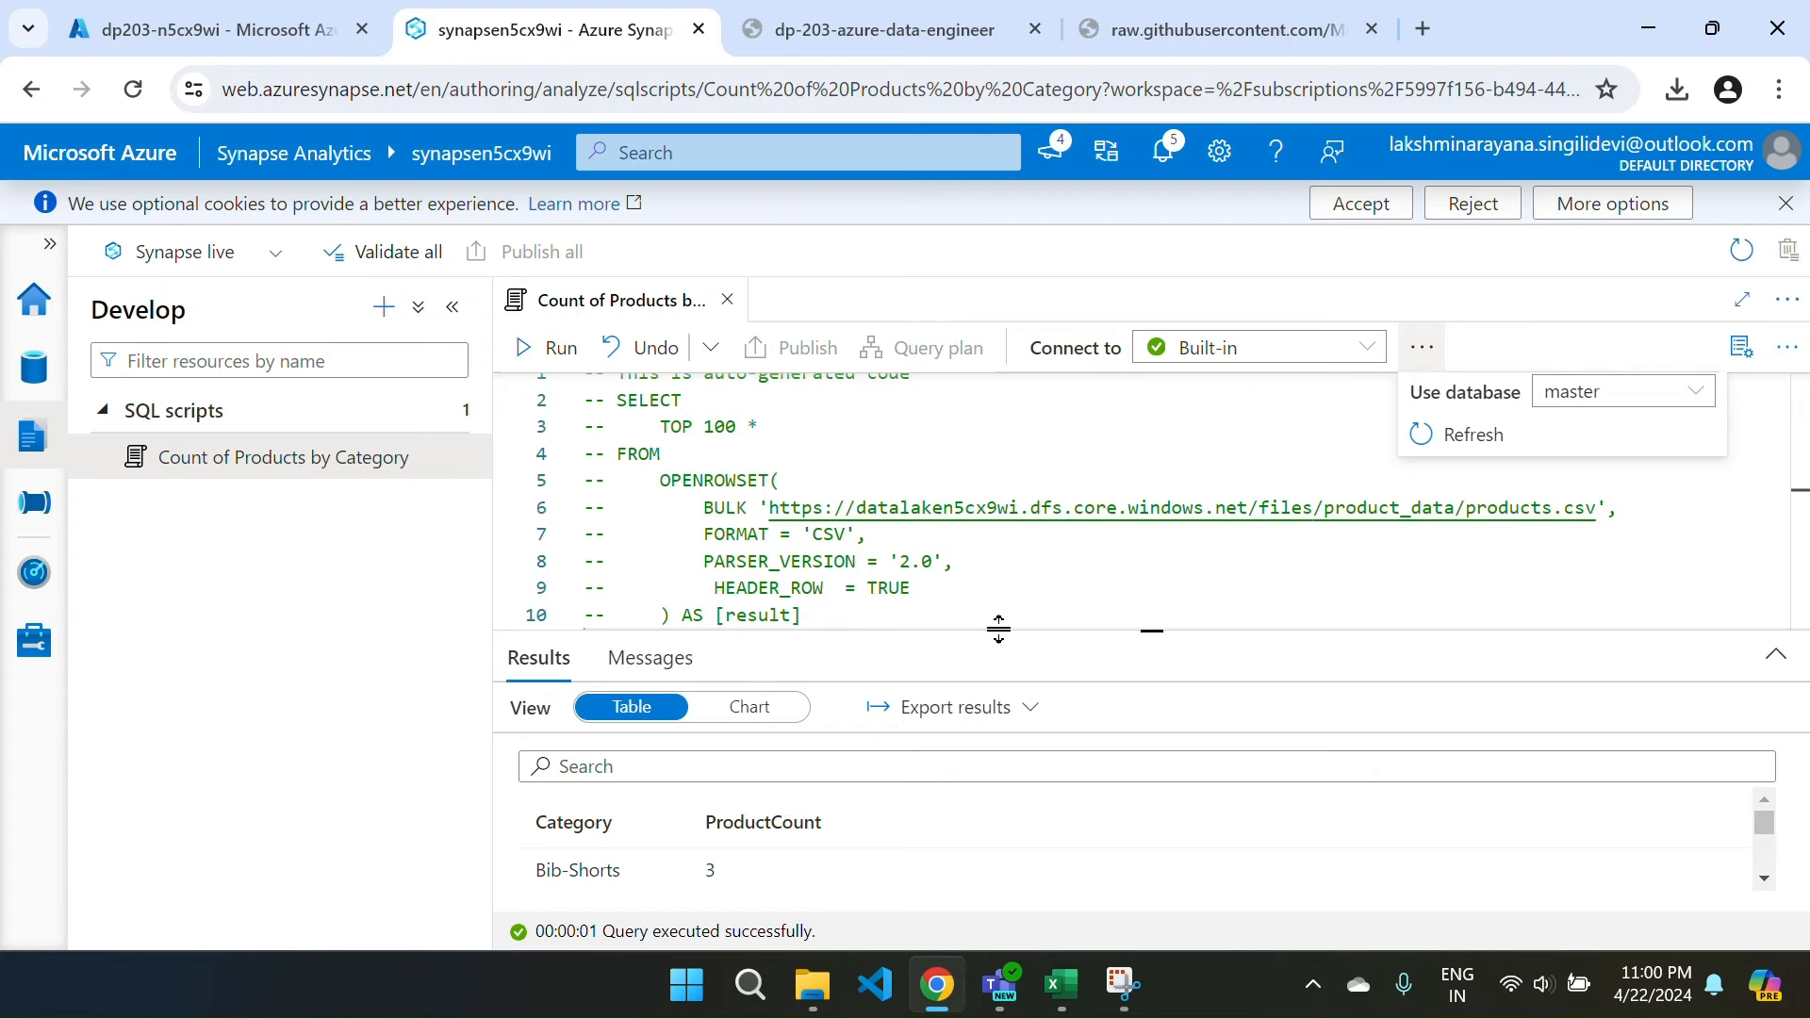
Show the results as a Column chart.
{"action": "left_click", "coordinate": [751, 709]}
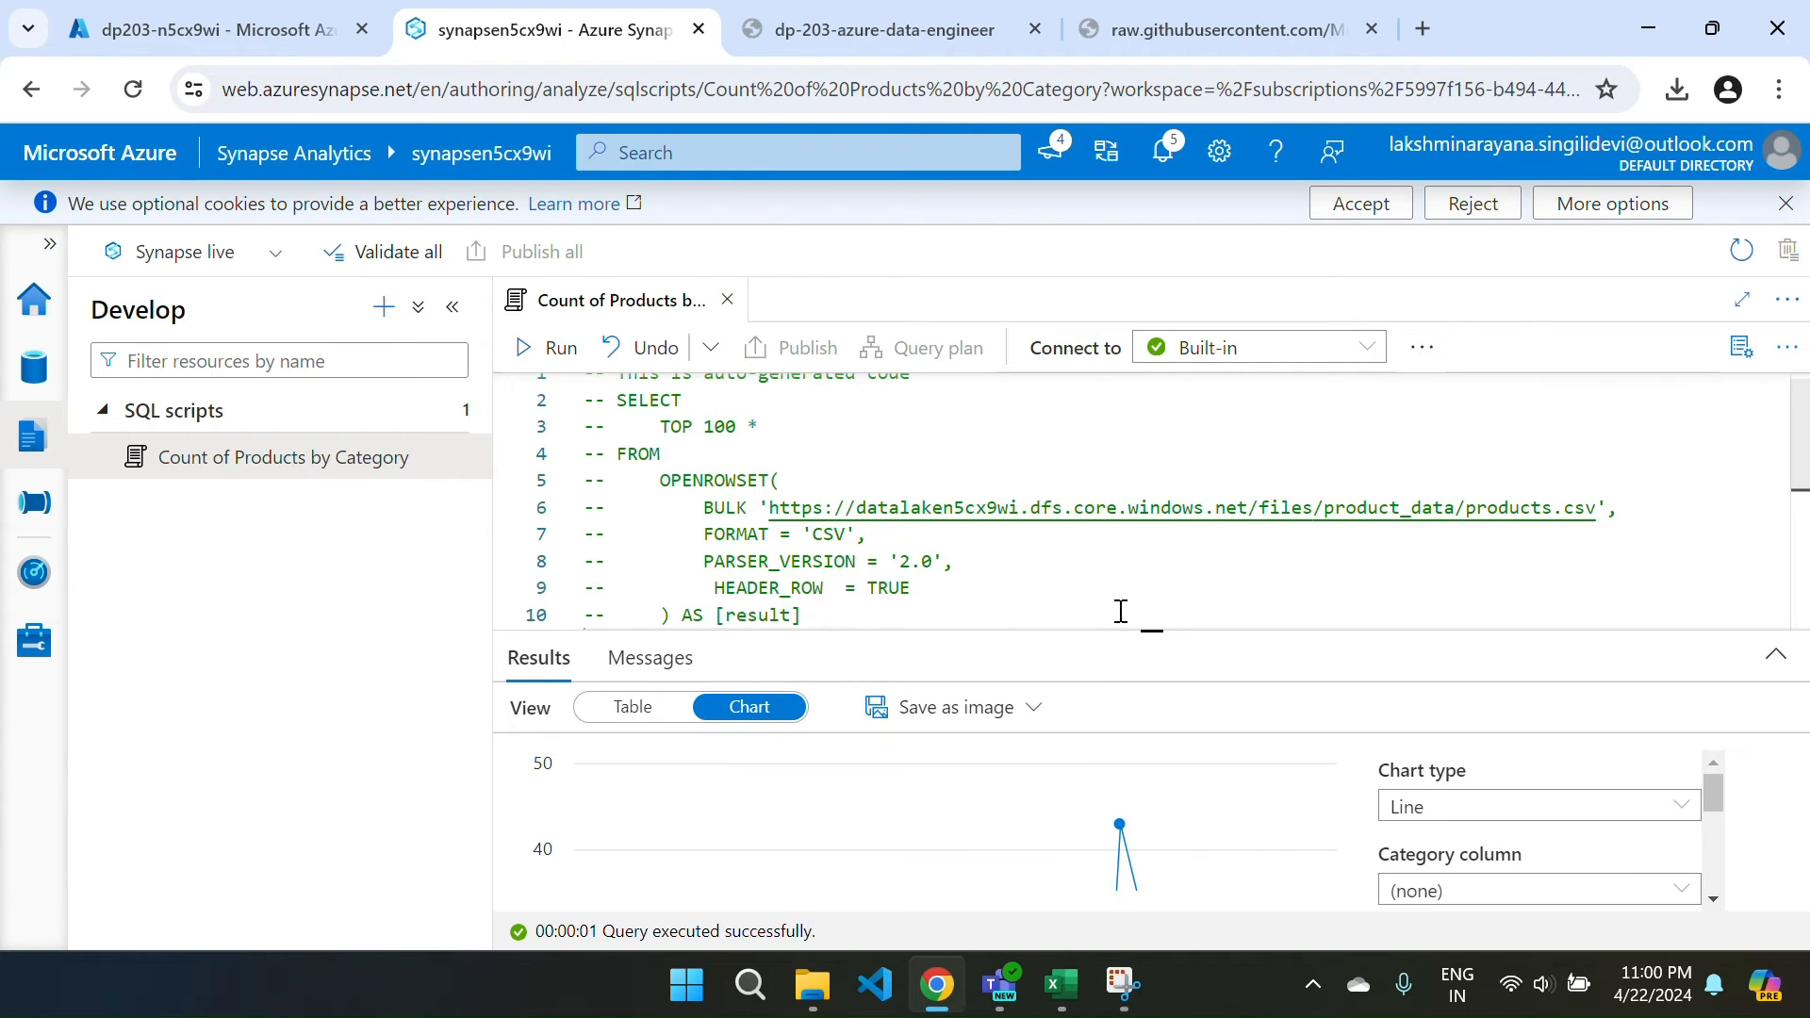
{"action": "left_click_drag", "start_coordinate": [1099, 626], "coordinate": [1066, 462]}
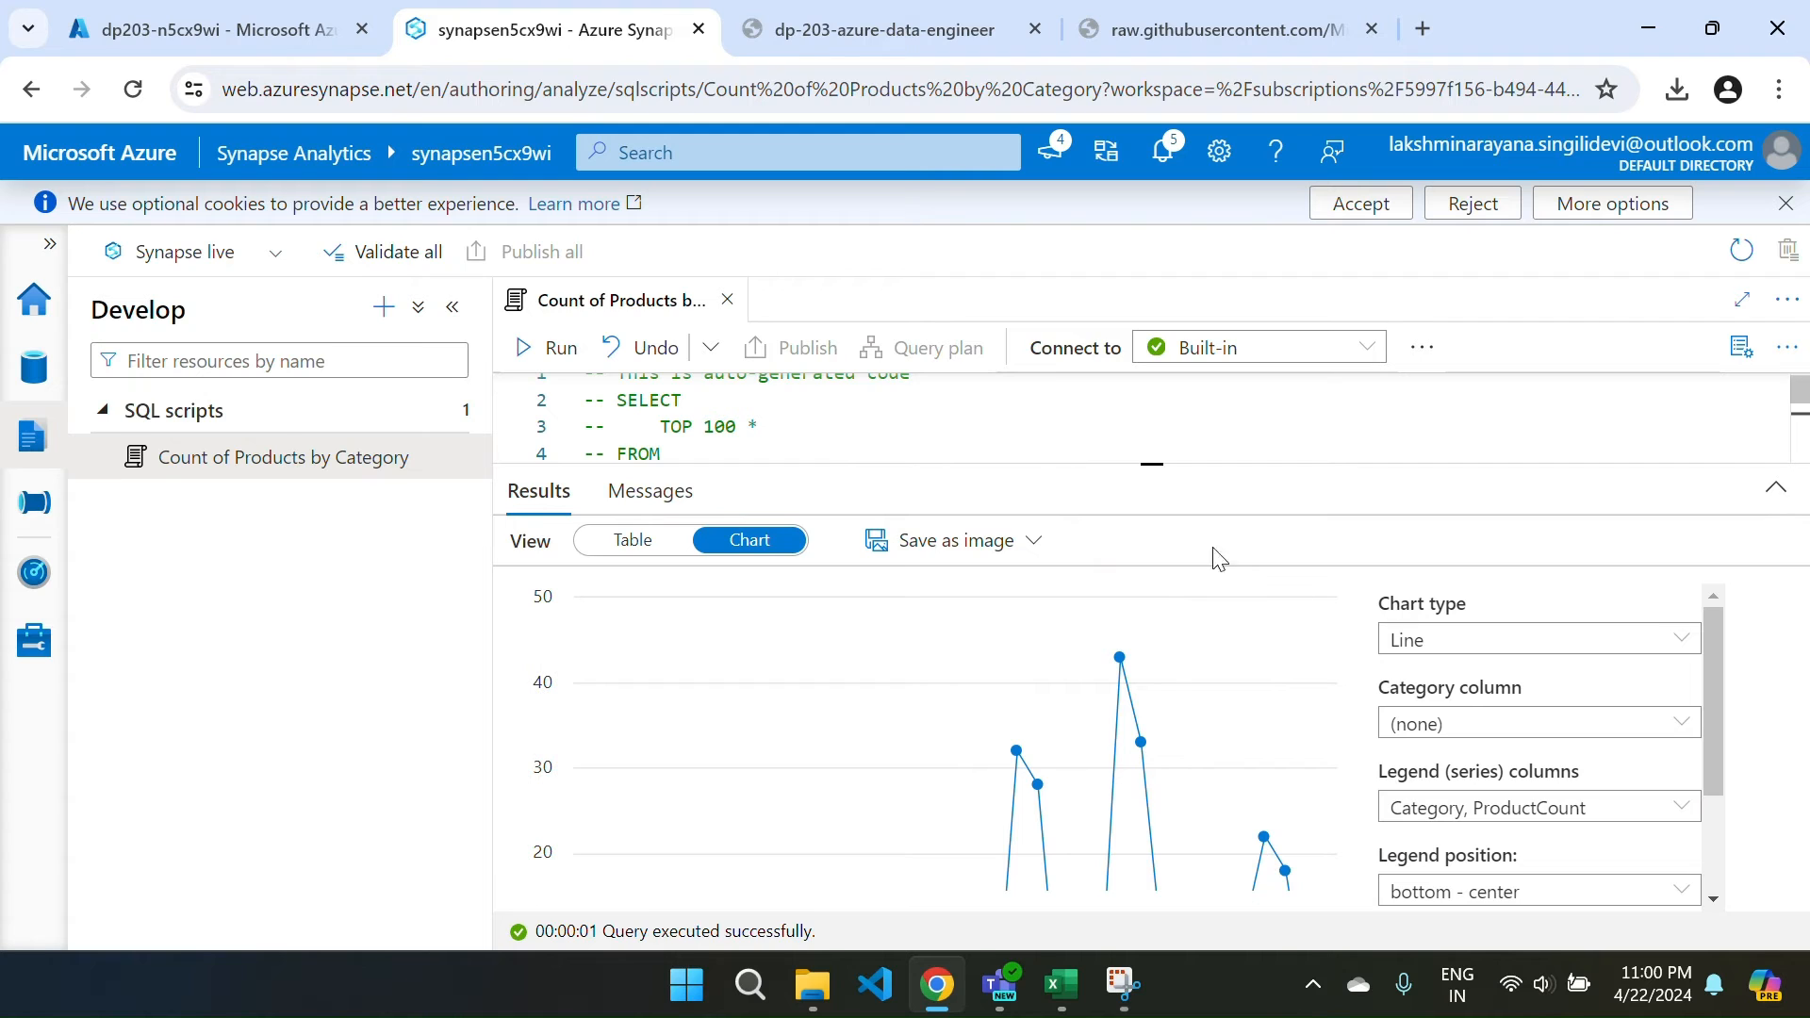
{"action": "left_click", "coordinate": [1459, 645]}
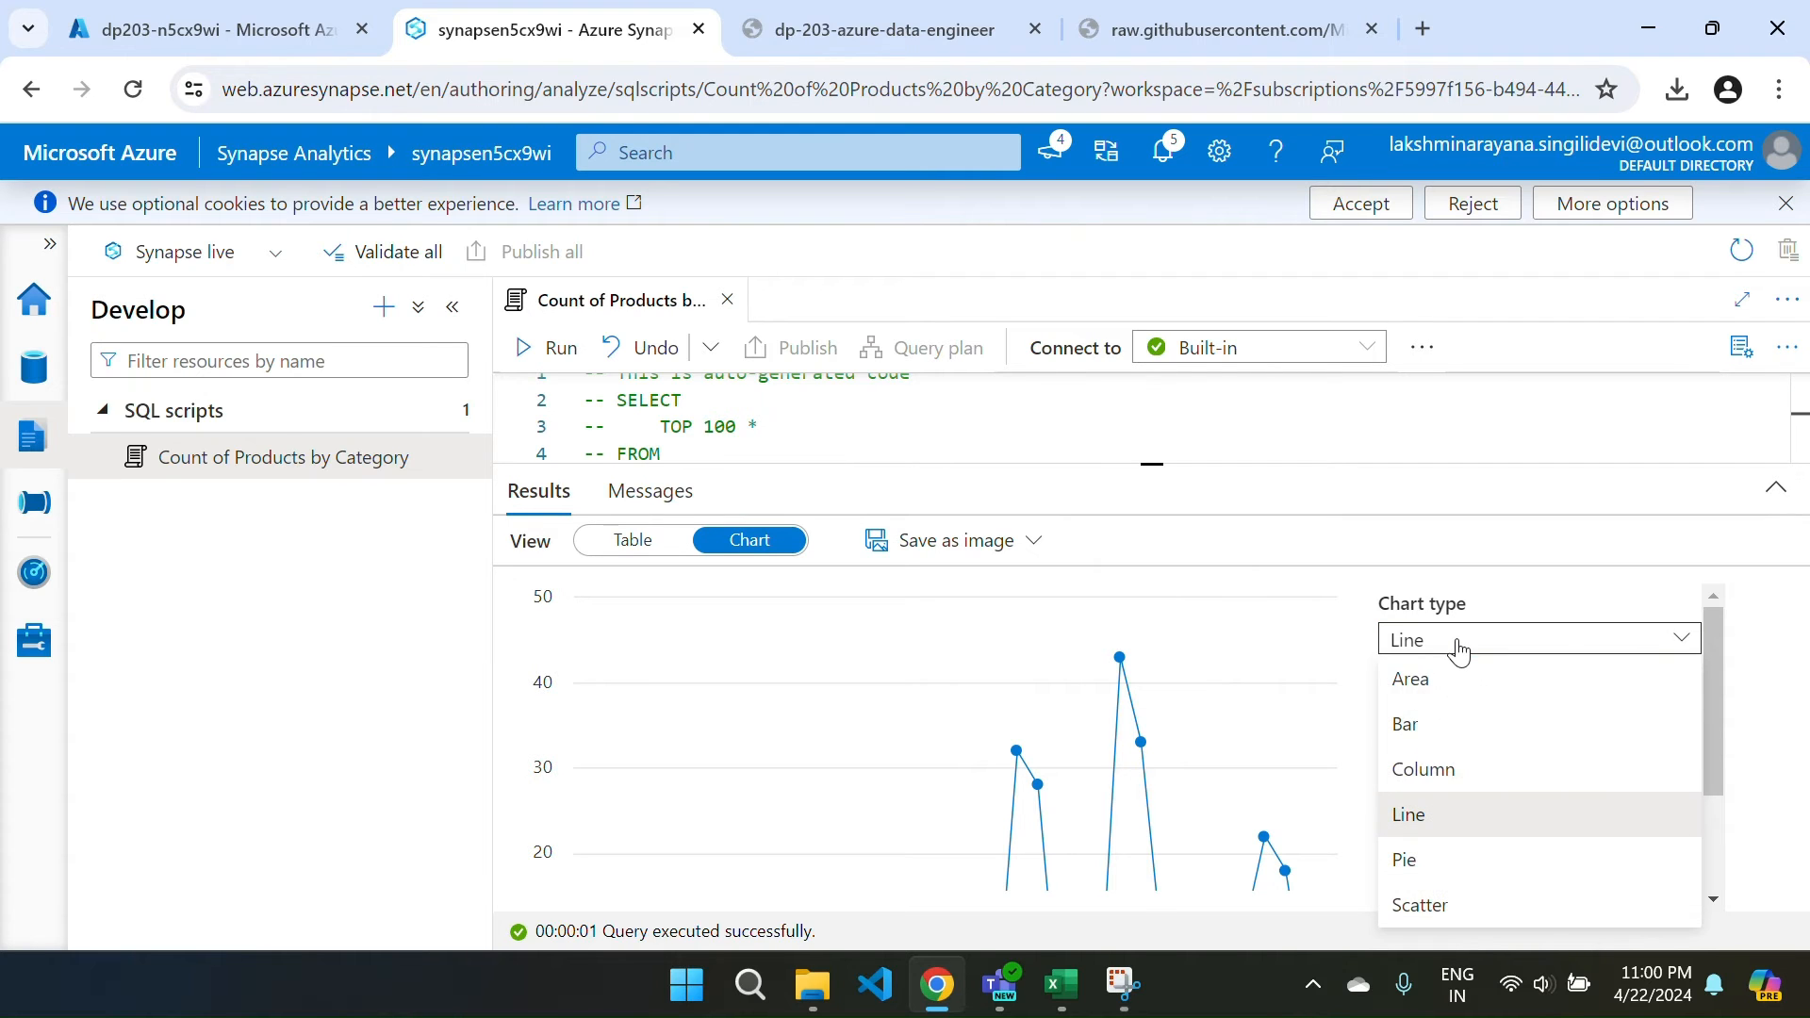
{"action": "left_click", "coordinate": [1437, 788]}
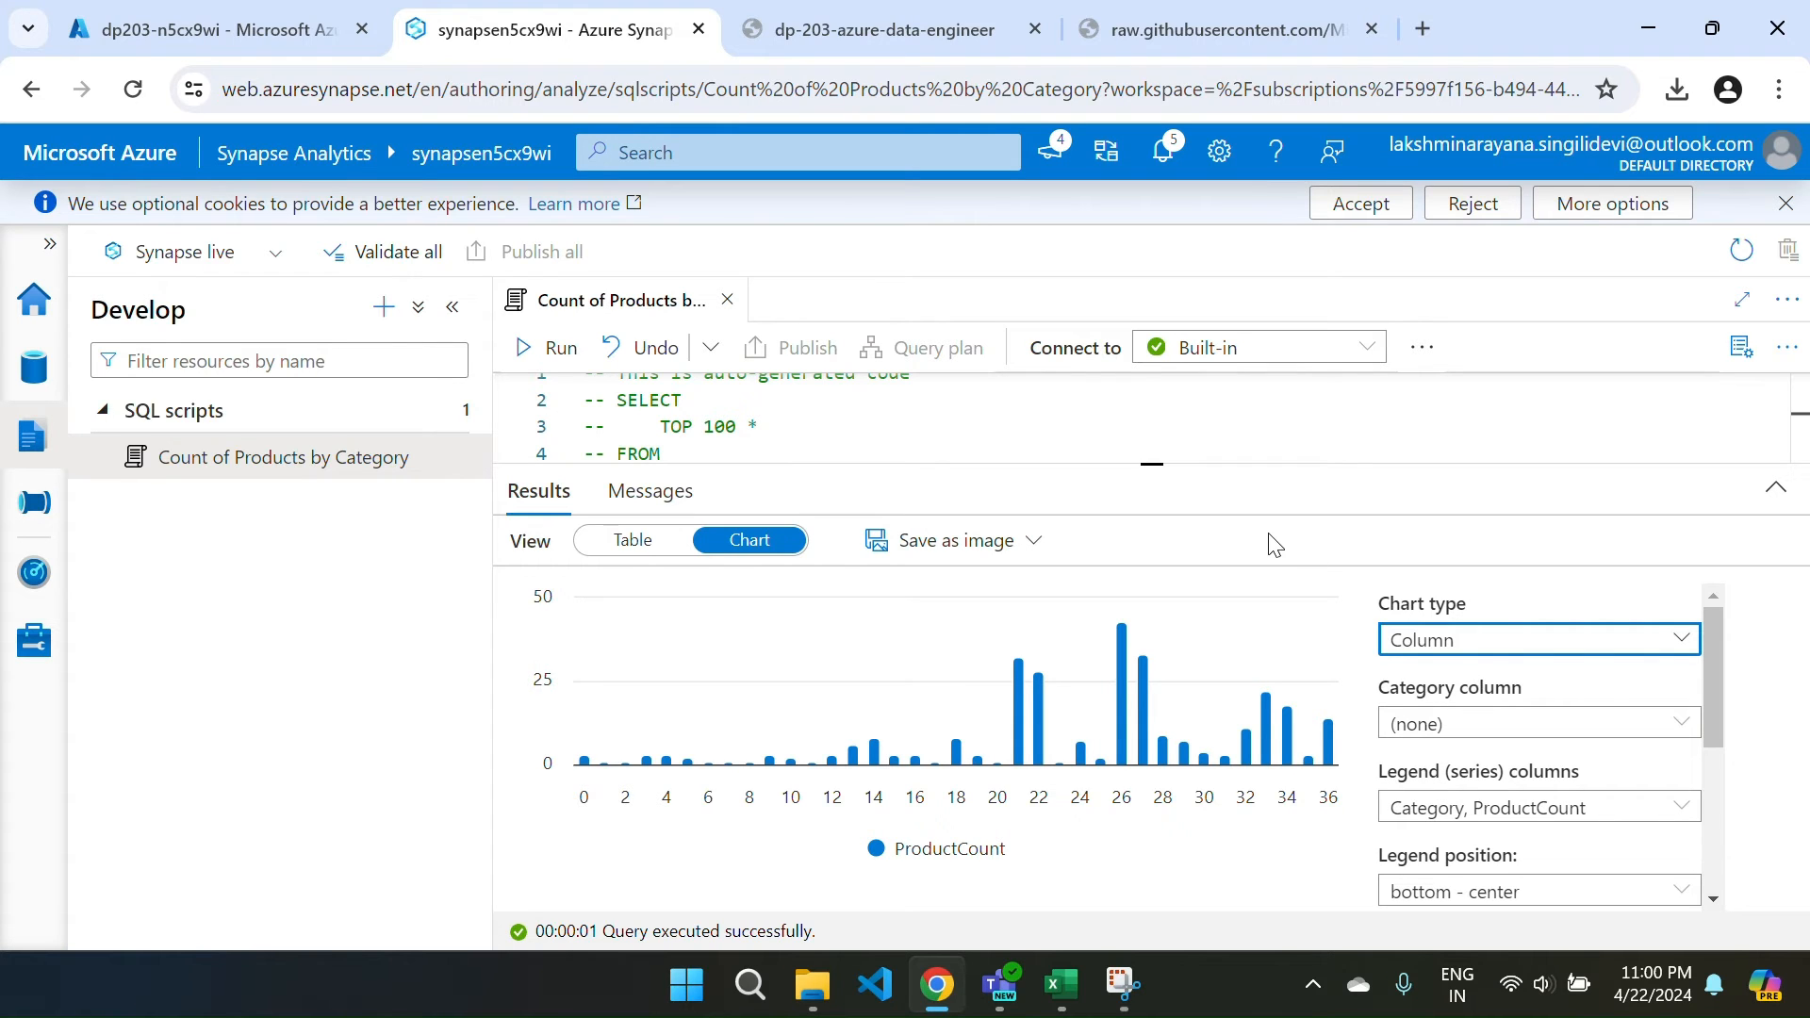
Set the chart's category column to Category and enlarge the chart pane.
{"action": "left_click", "coordinate": [1467, 731]}
{"action": "left_click", "coordinate": [1463, 757]}
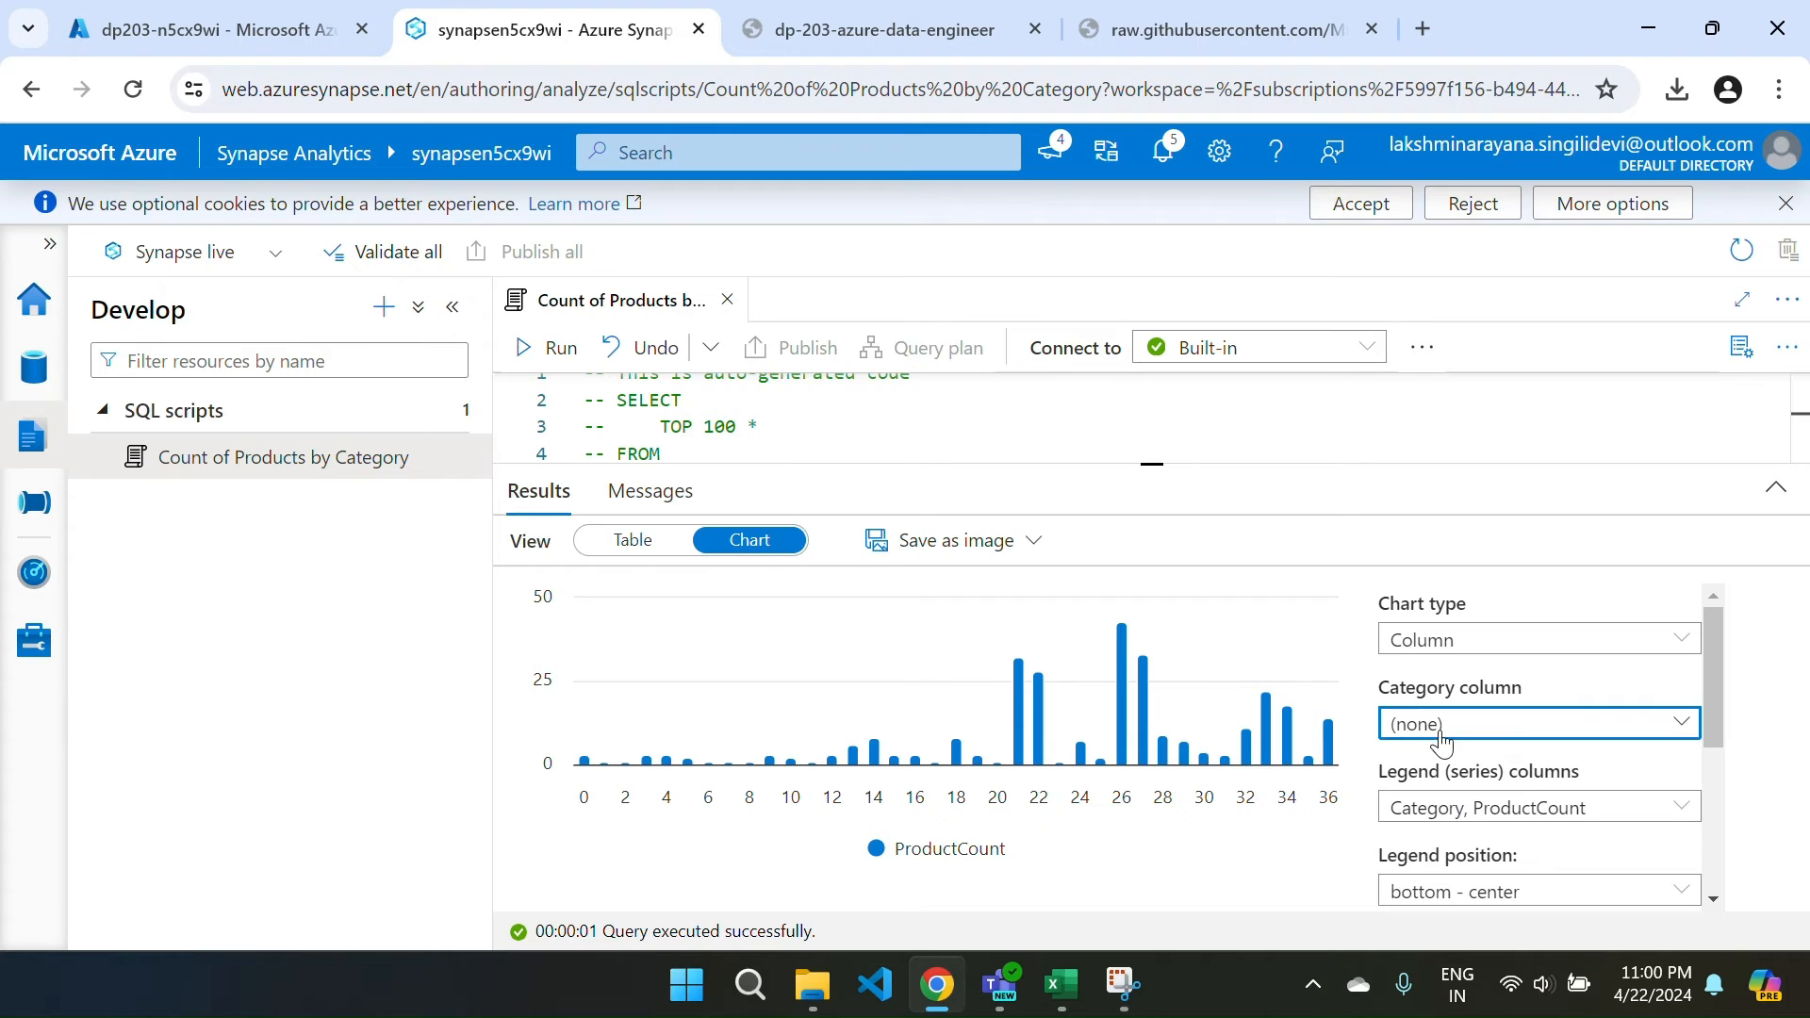
{"action": "left_click", "coordinate": [1437, 732]}
{"action": "left_click", "coordinate": [1437, 804]}
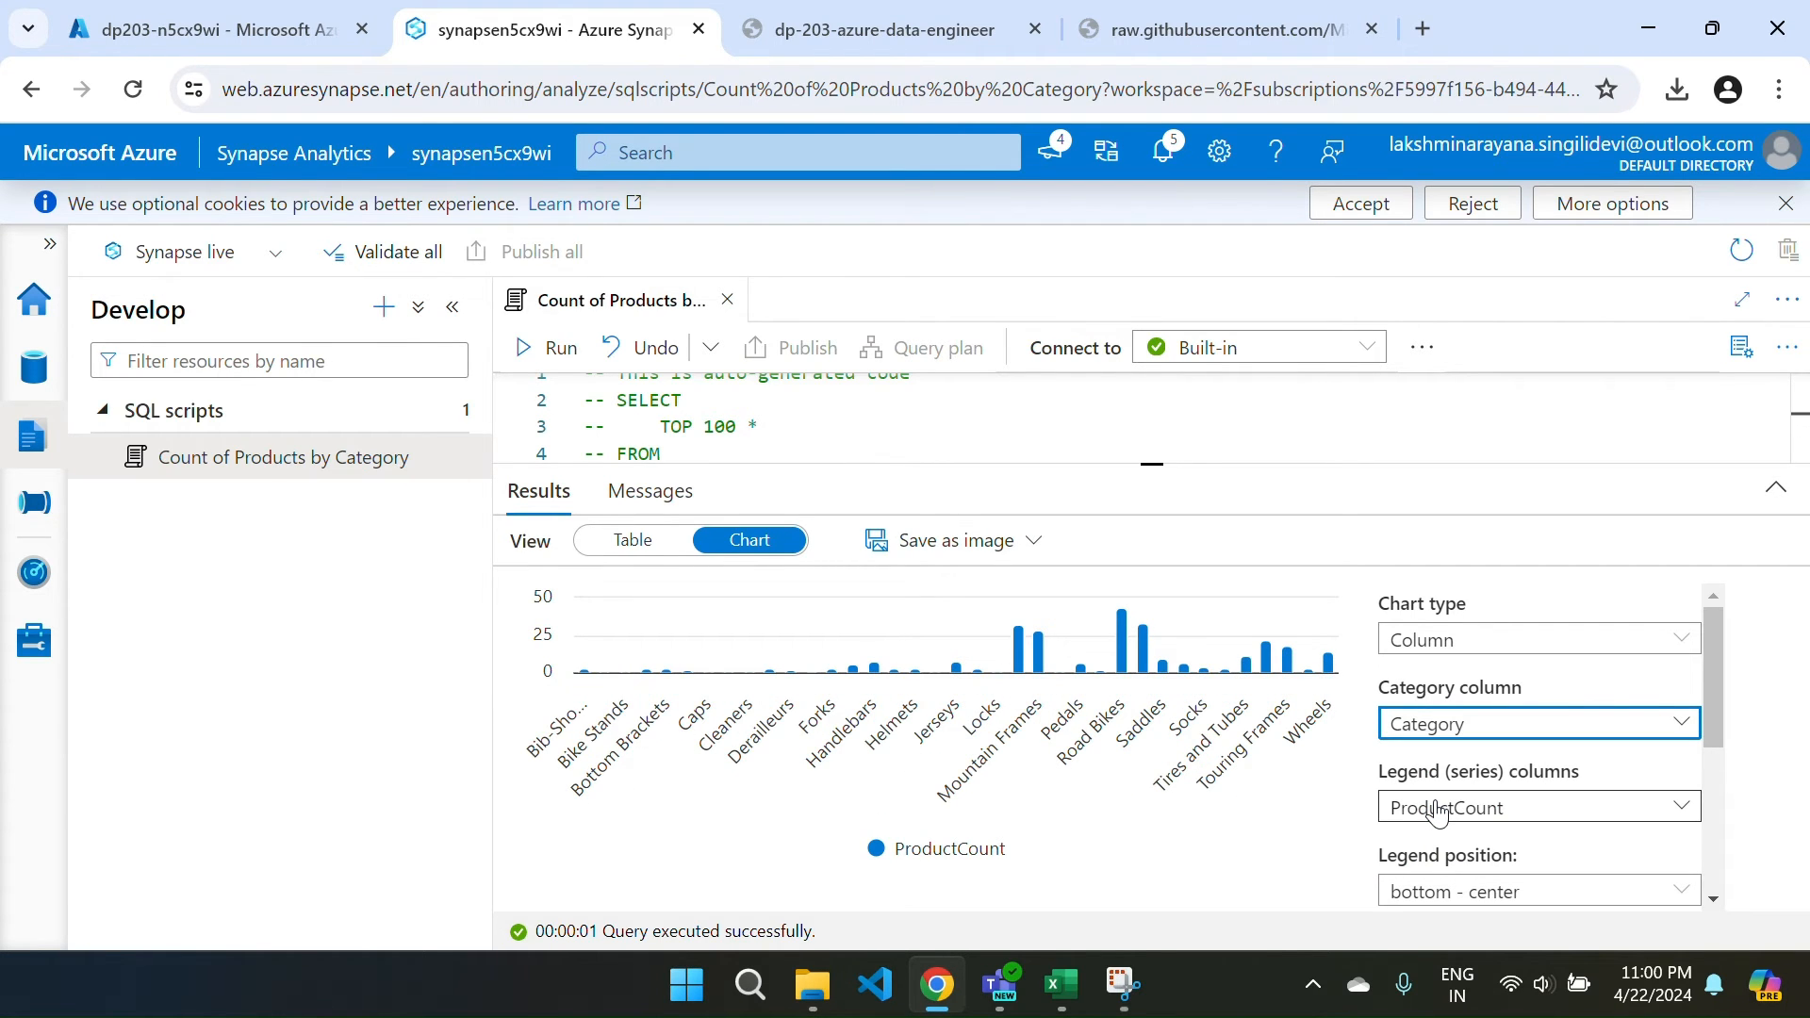
{"action": "left_click", "coordinate": [1437, 809]}
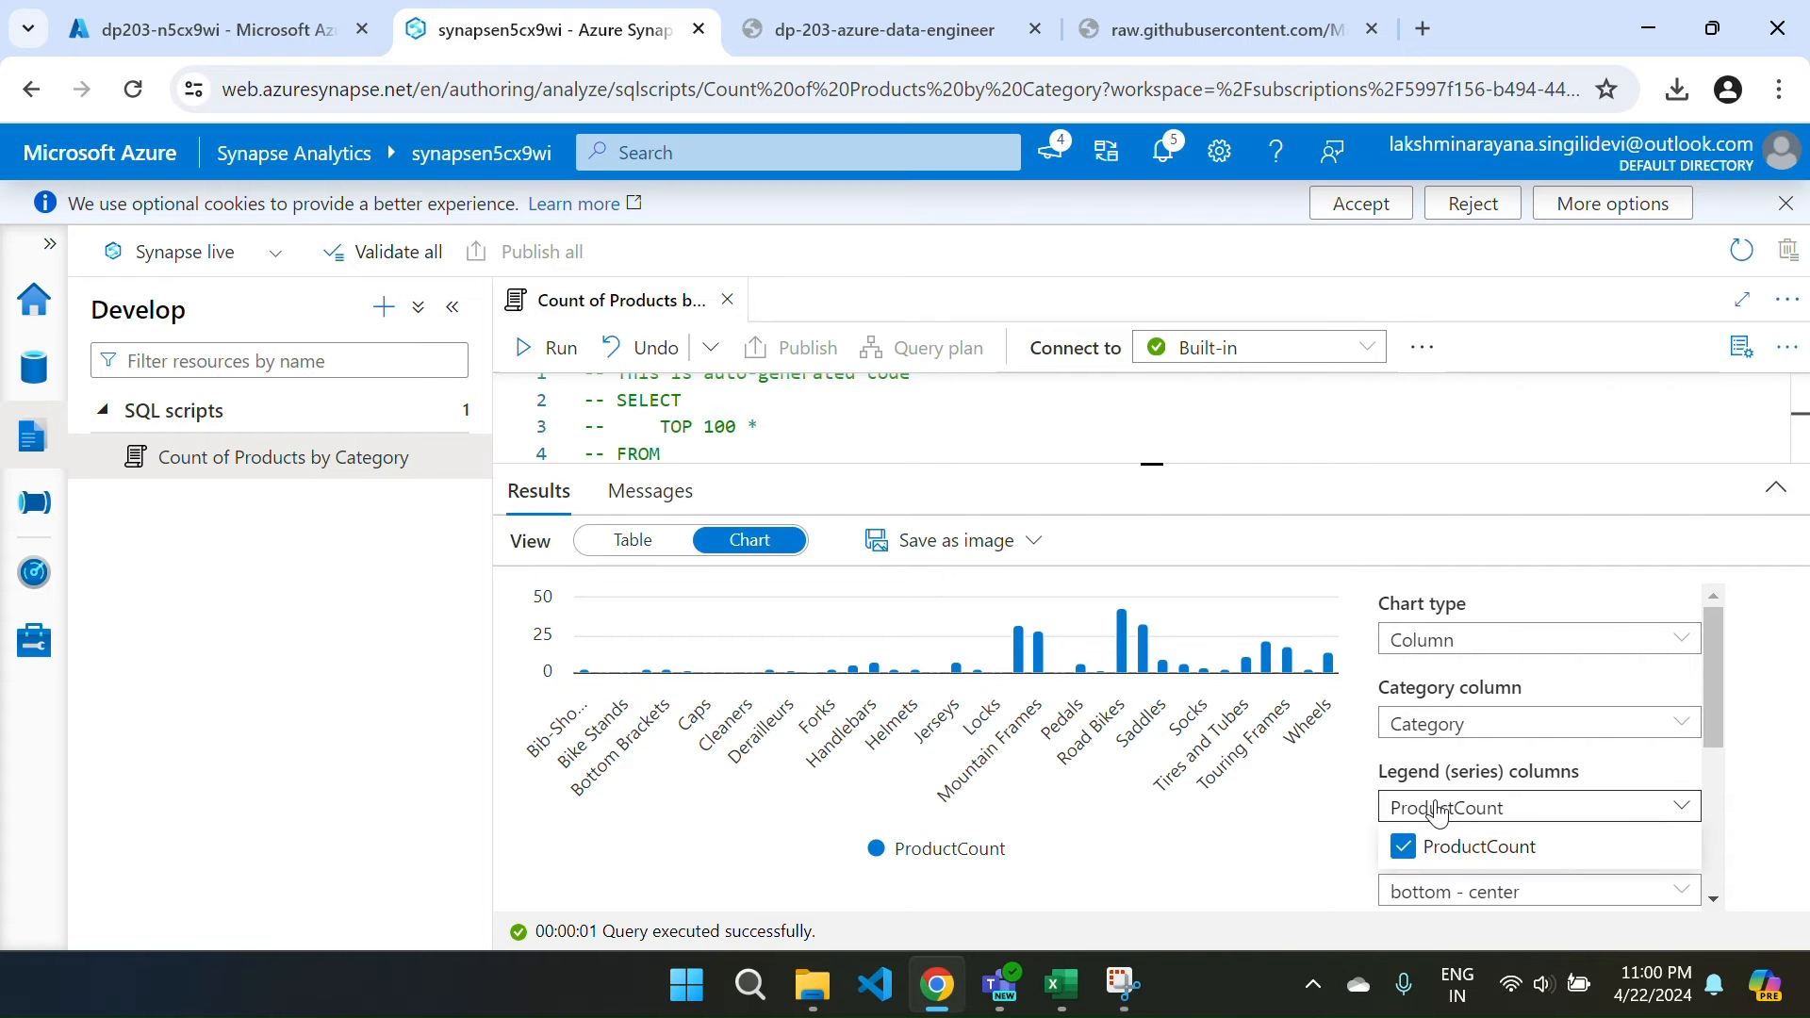
{"action": "scroll", "coordinate": [1437, 812], "scroll_direction": "down", "scroll_amount": 2}
{"action": "scroll", "coordinate": [1437, 810], "scroll_direction": "down", "scroll_amount": 2}
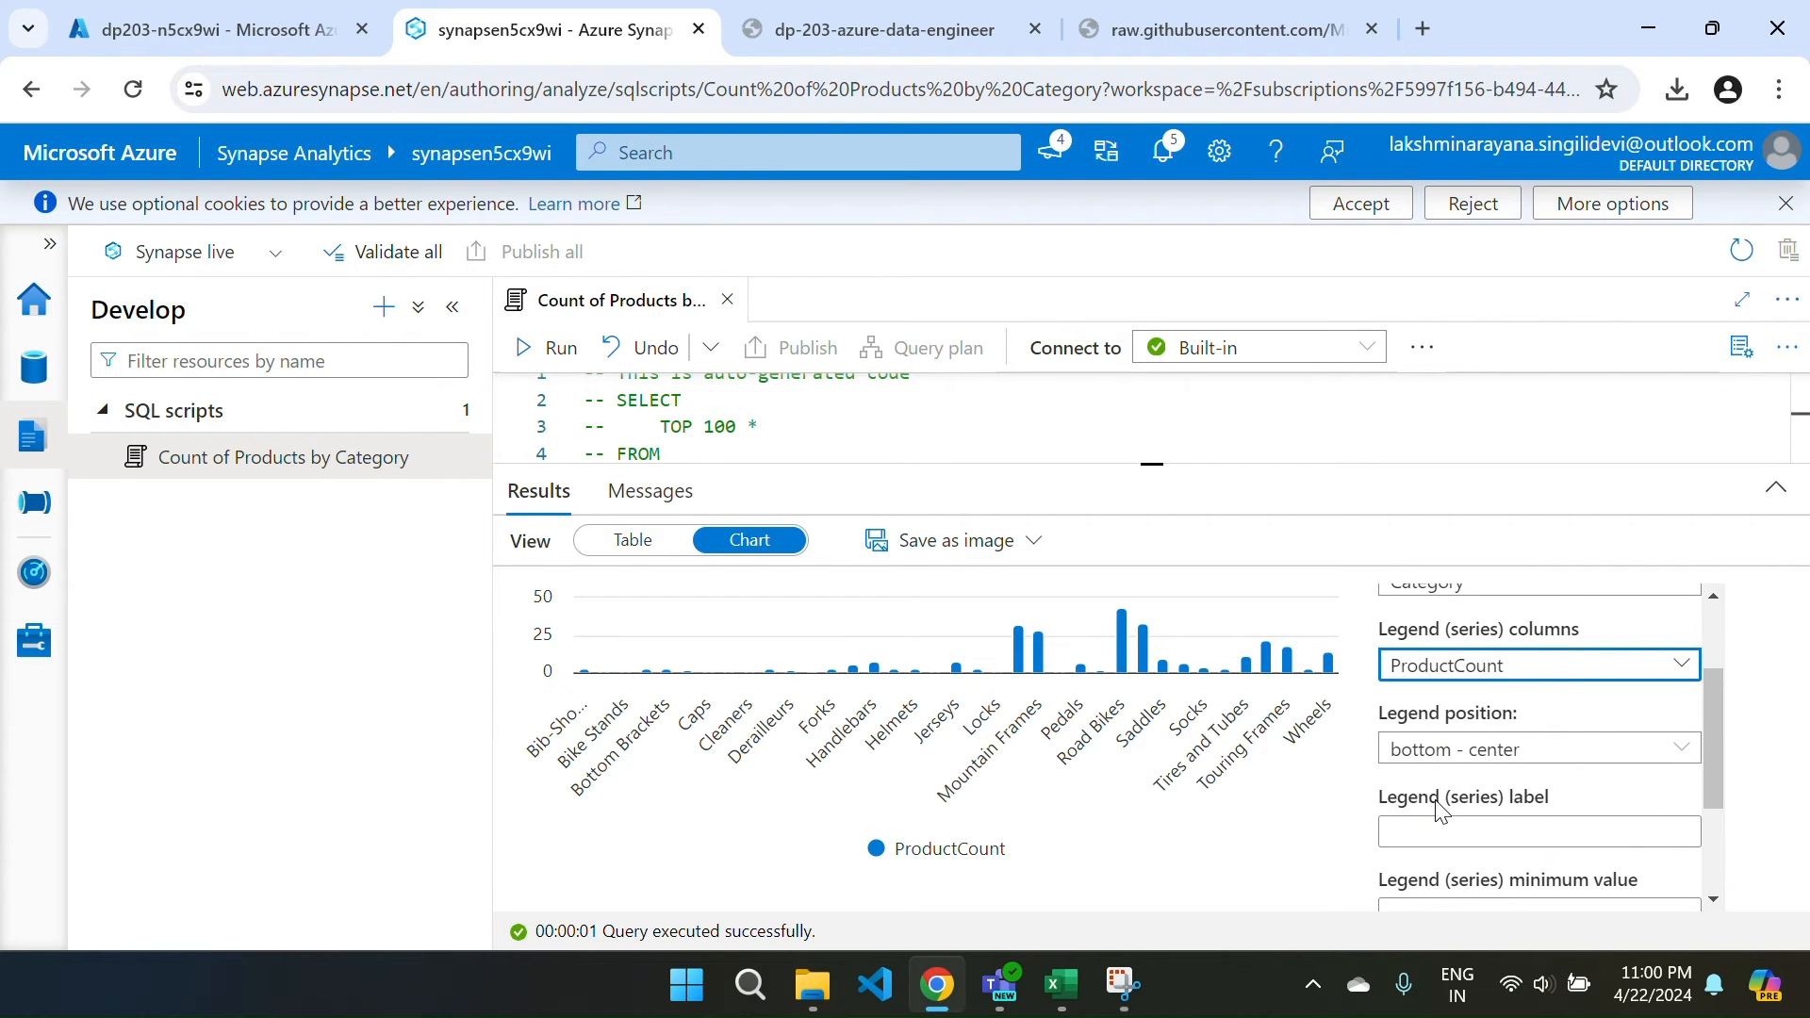
{"action": "scroll", "coordinate": [1554, 785], "scroll_direction": "down", "scroll_amount": 3}
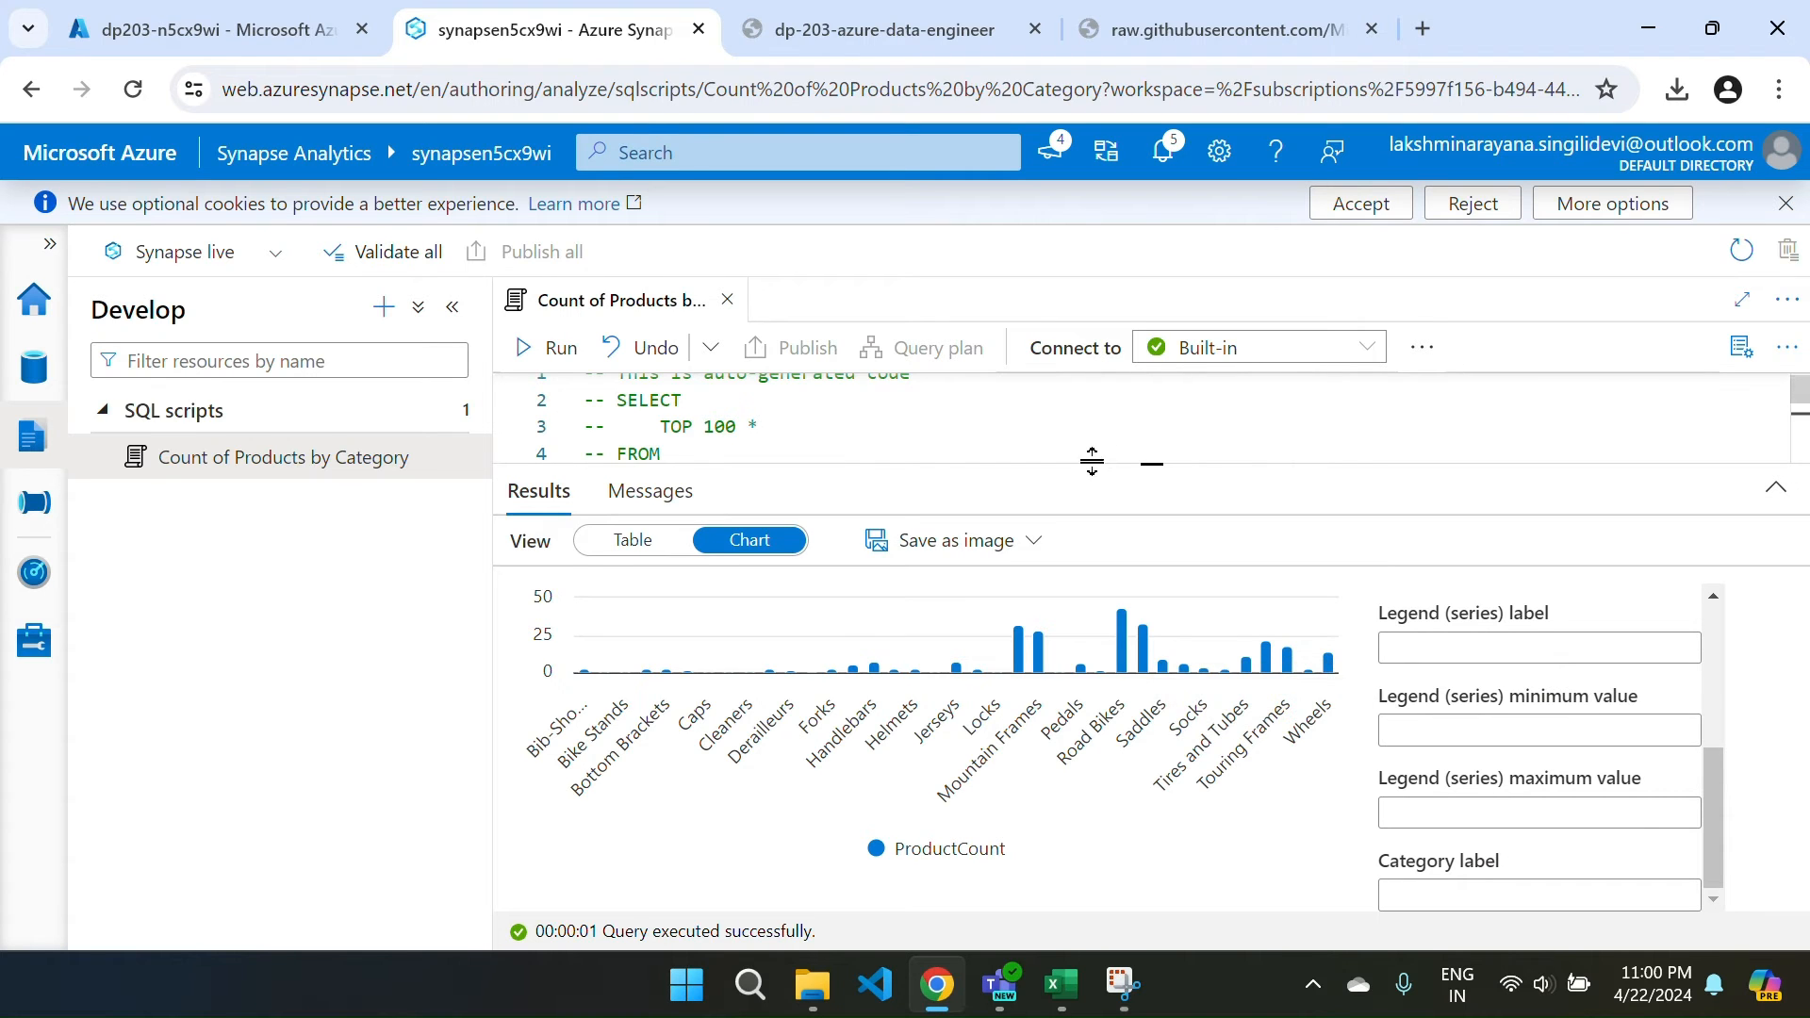
{"action": "left_click_drag", "start_coordinate": [1064, 458], "coordinate": [1052, 400]}
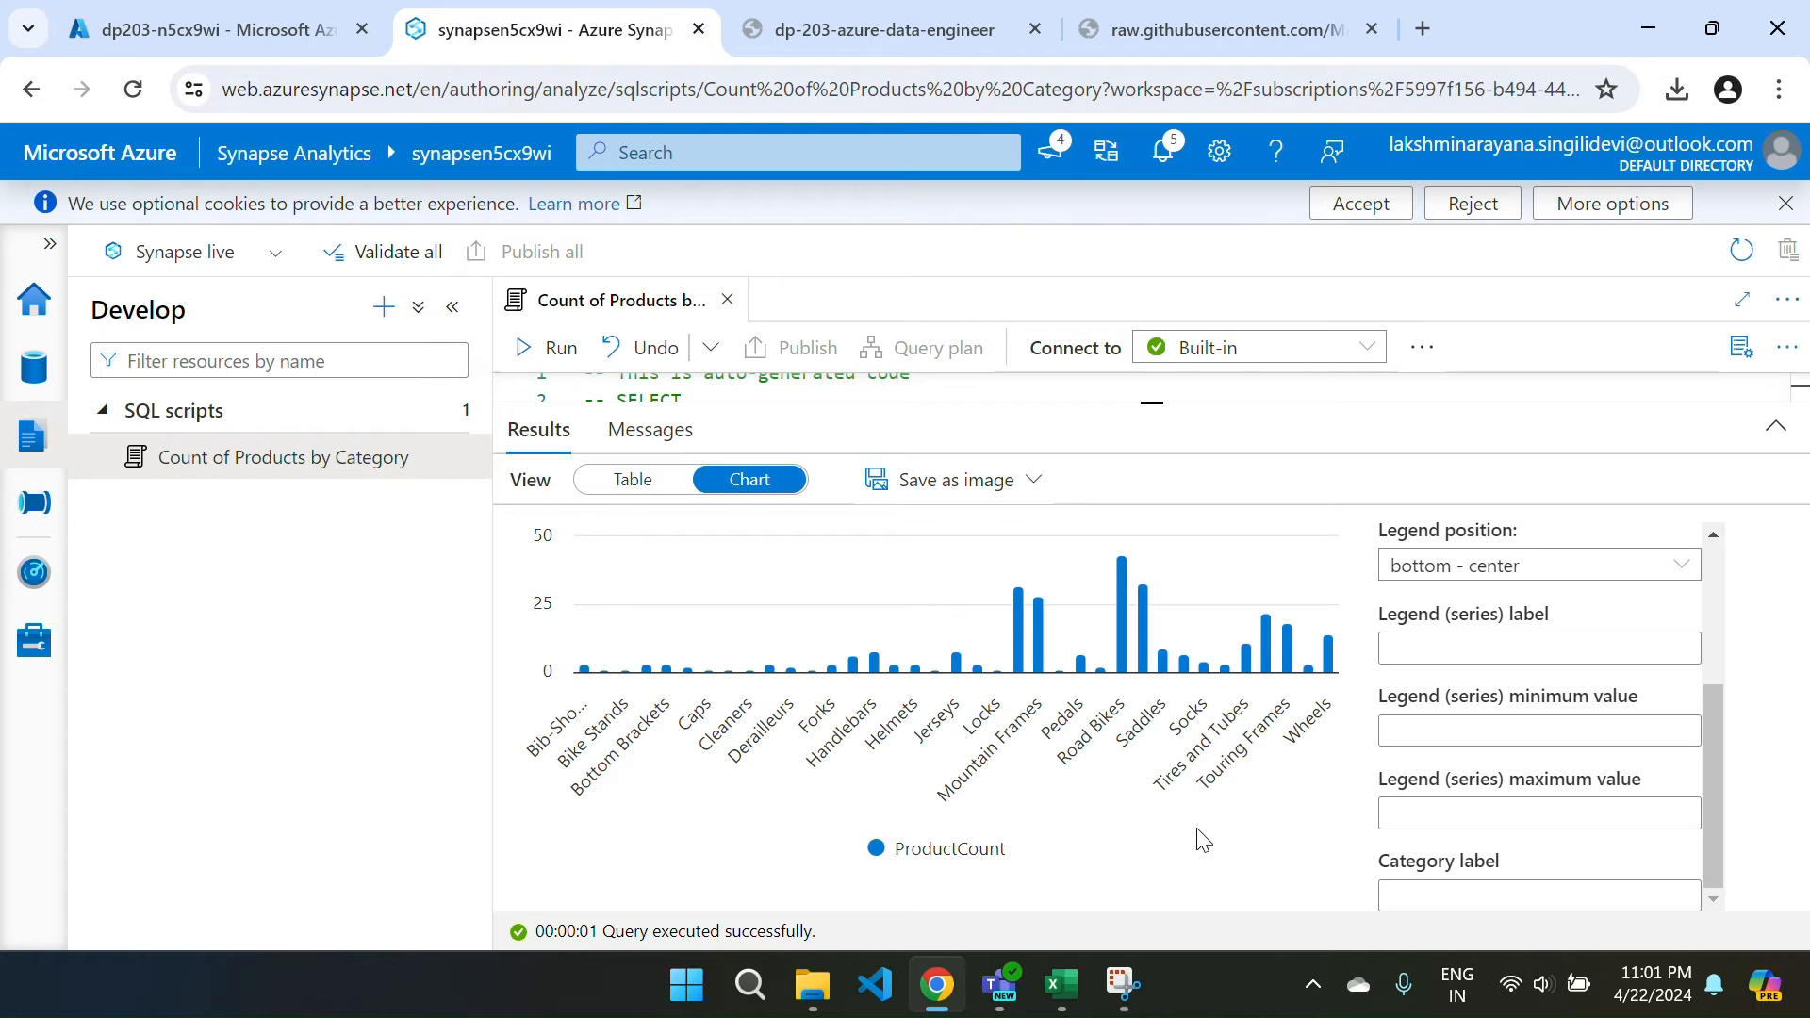
Close the script and create a notebook from products.csv using New notebook > Load to DataFrame.
{"action": "left_click", "coordinate": [728, 300]}
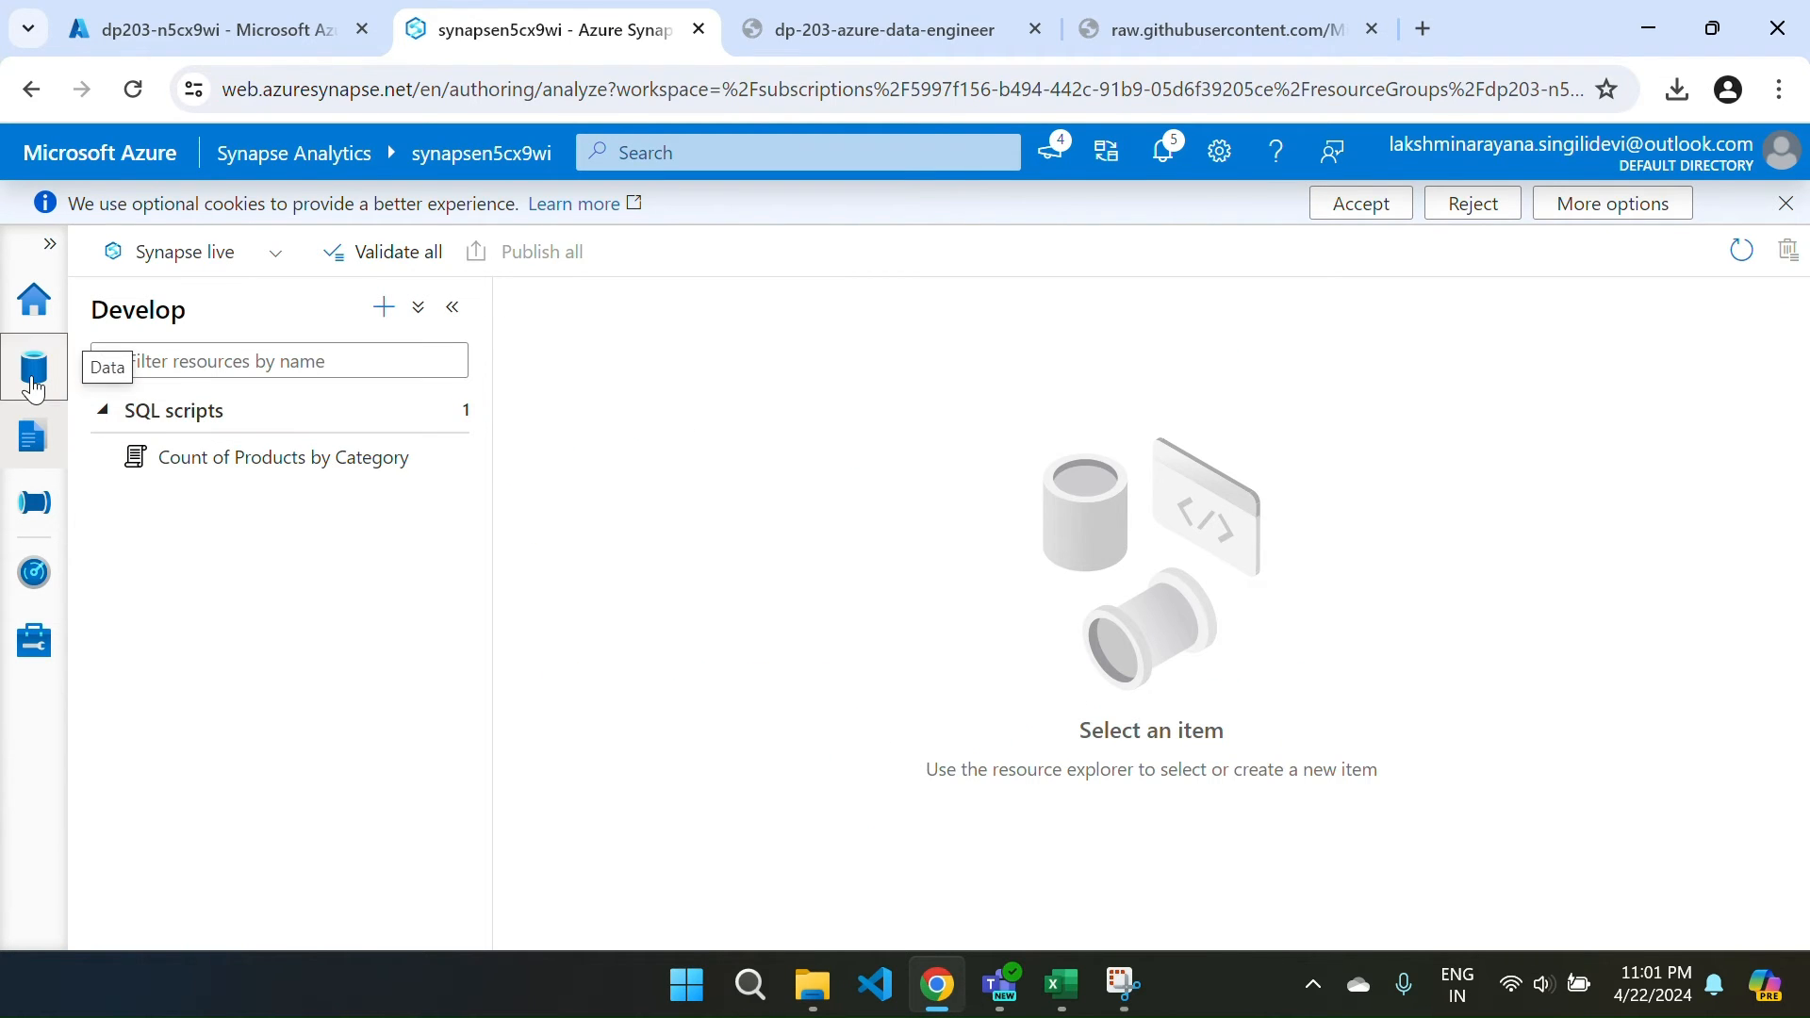
{"action": "left_click", "coordinate": [34, 382]}
{"action": "left_click", "coordinate": [206, 555]}
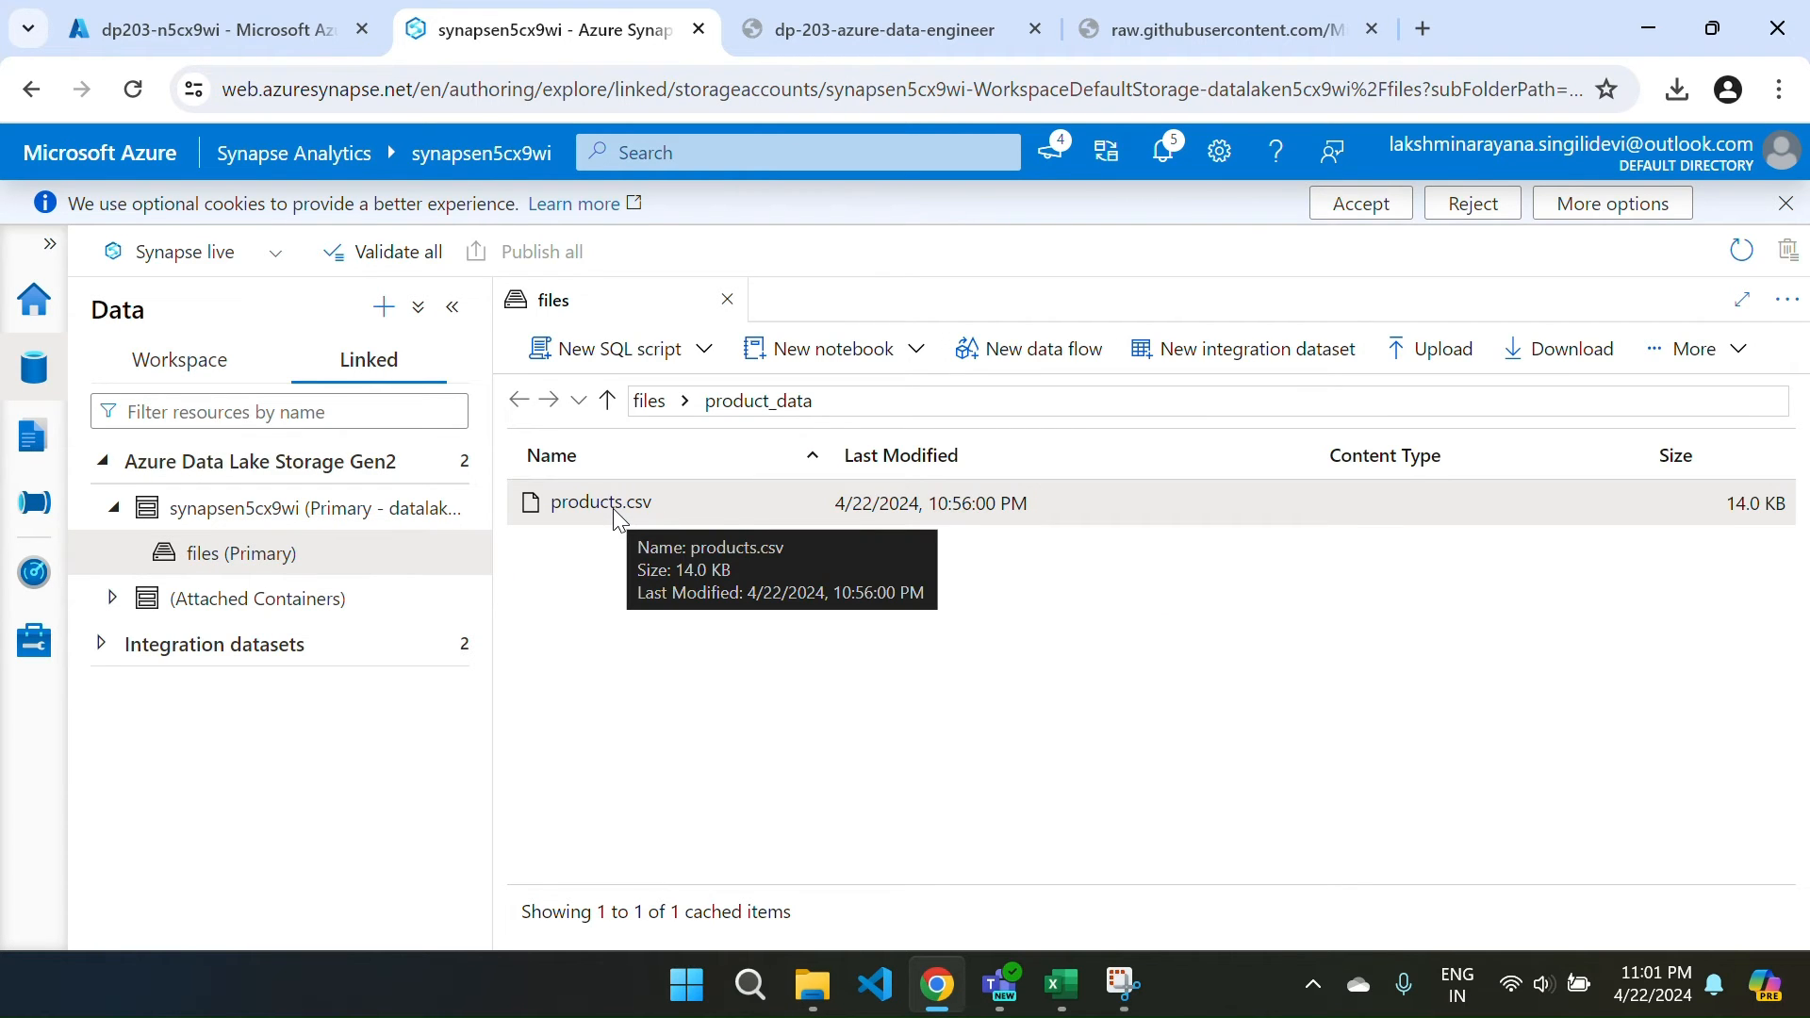
{"action": "right_click", "coordinate": [613, 507]}
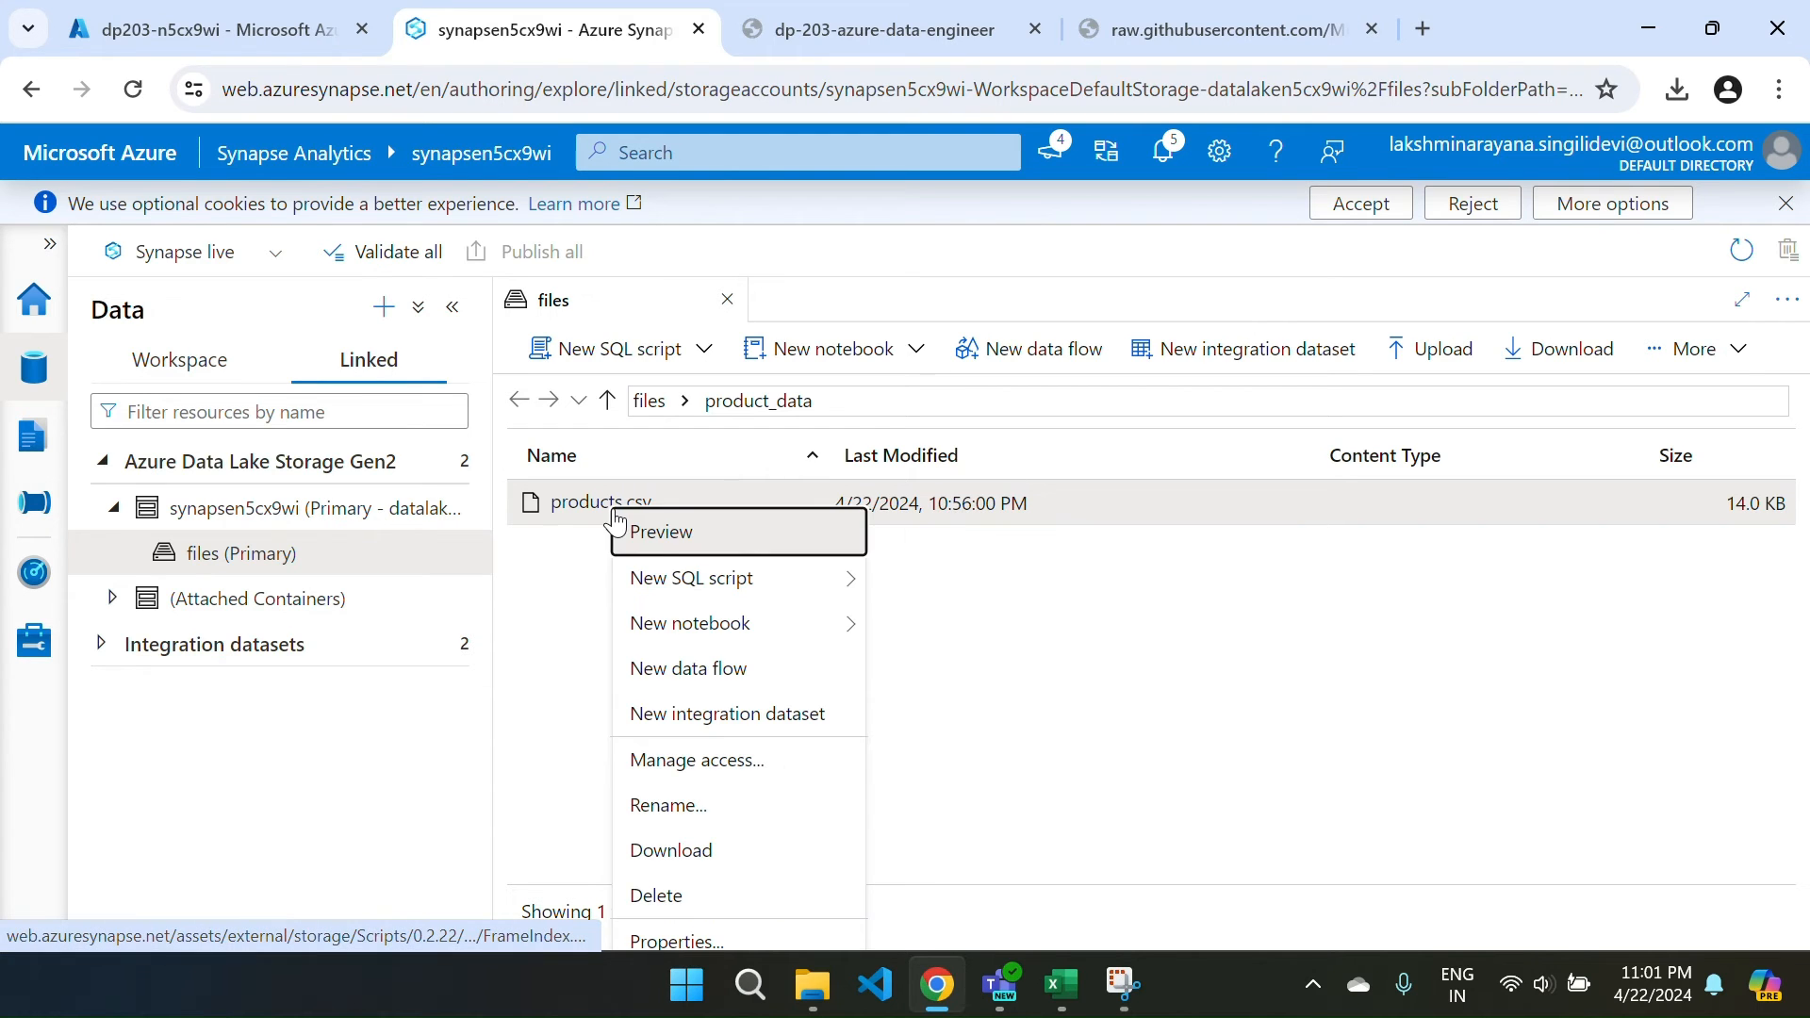
{"action": "mouse_move", "coordinate": [754, 638]}
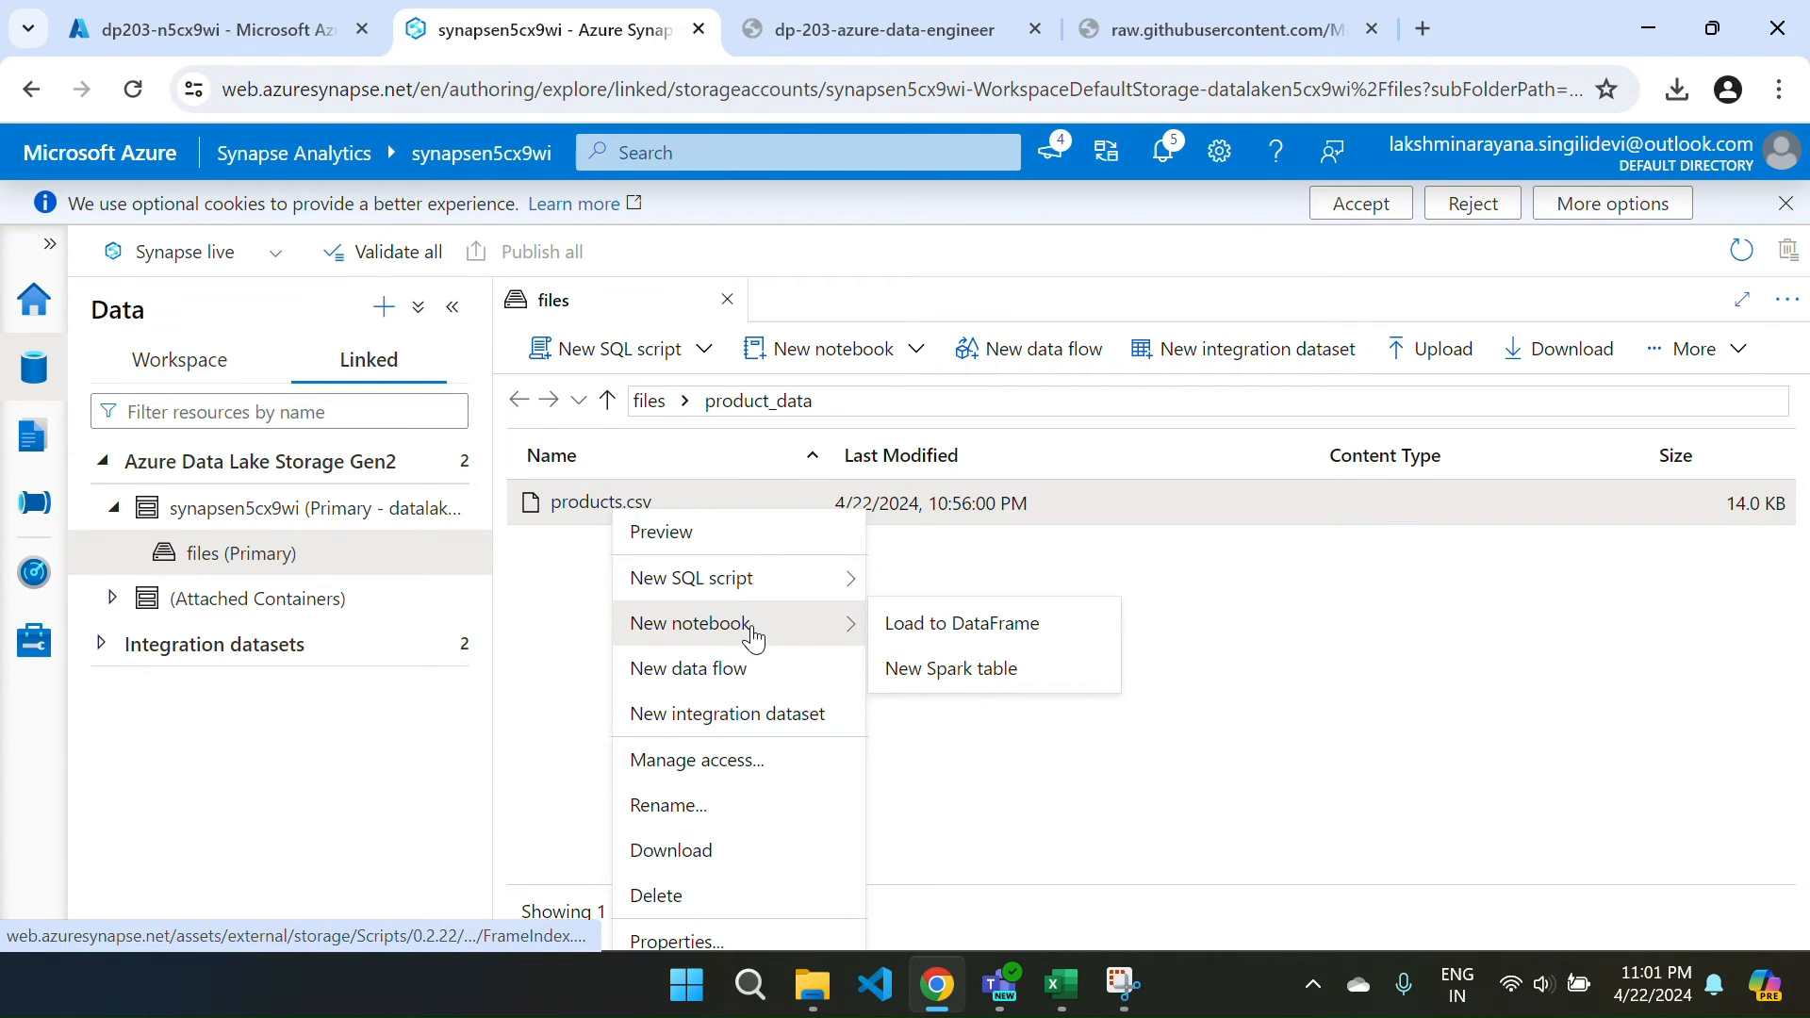
{"action": "left_click", "coordinate": [954, 648]}
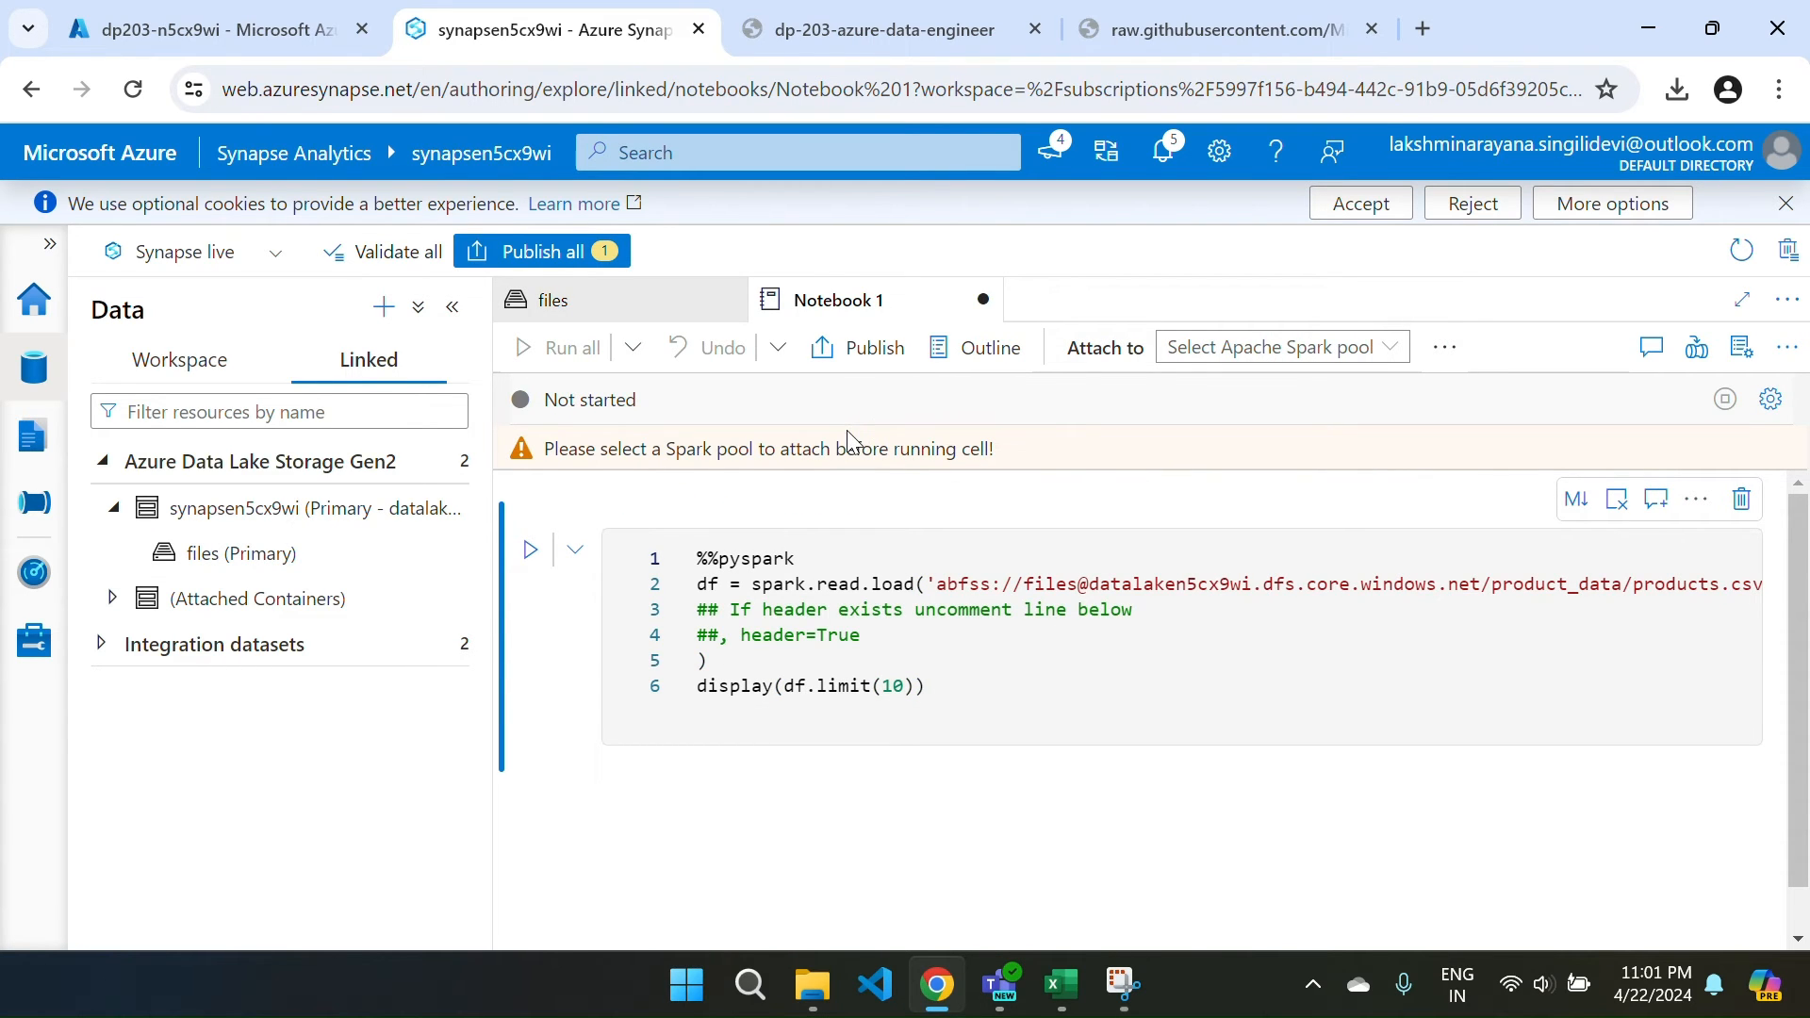
Attach the notebook to the sparkn5cx9wi Spark pool and run the products.csv loading cell.
{"action": "left_click", "coordinate": [1226, 356]}
{"action": "left_click", "coordinate": [1234, 401]}
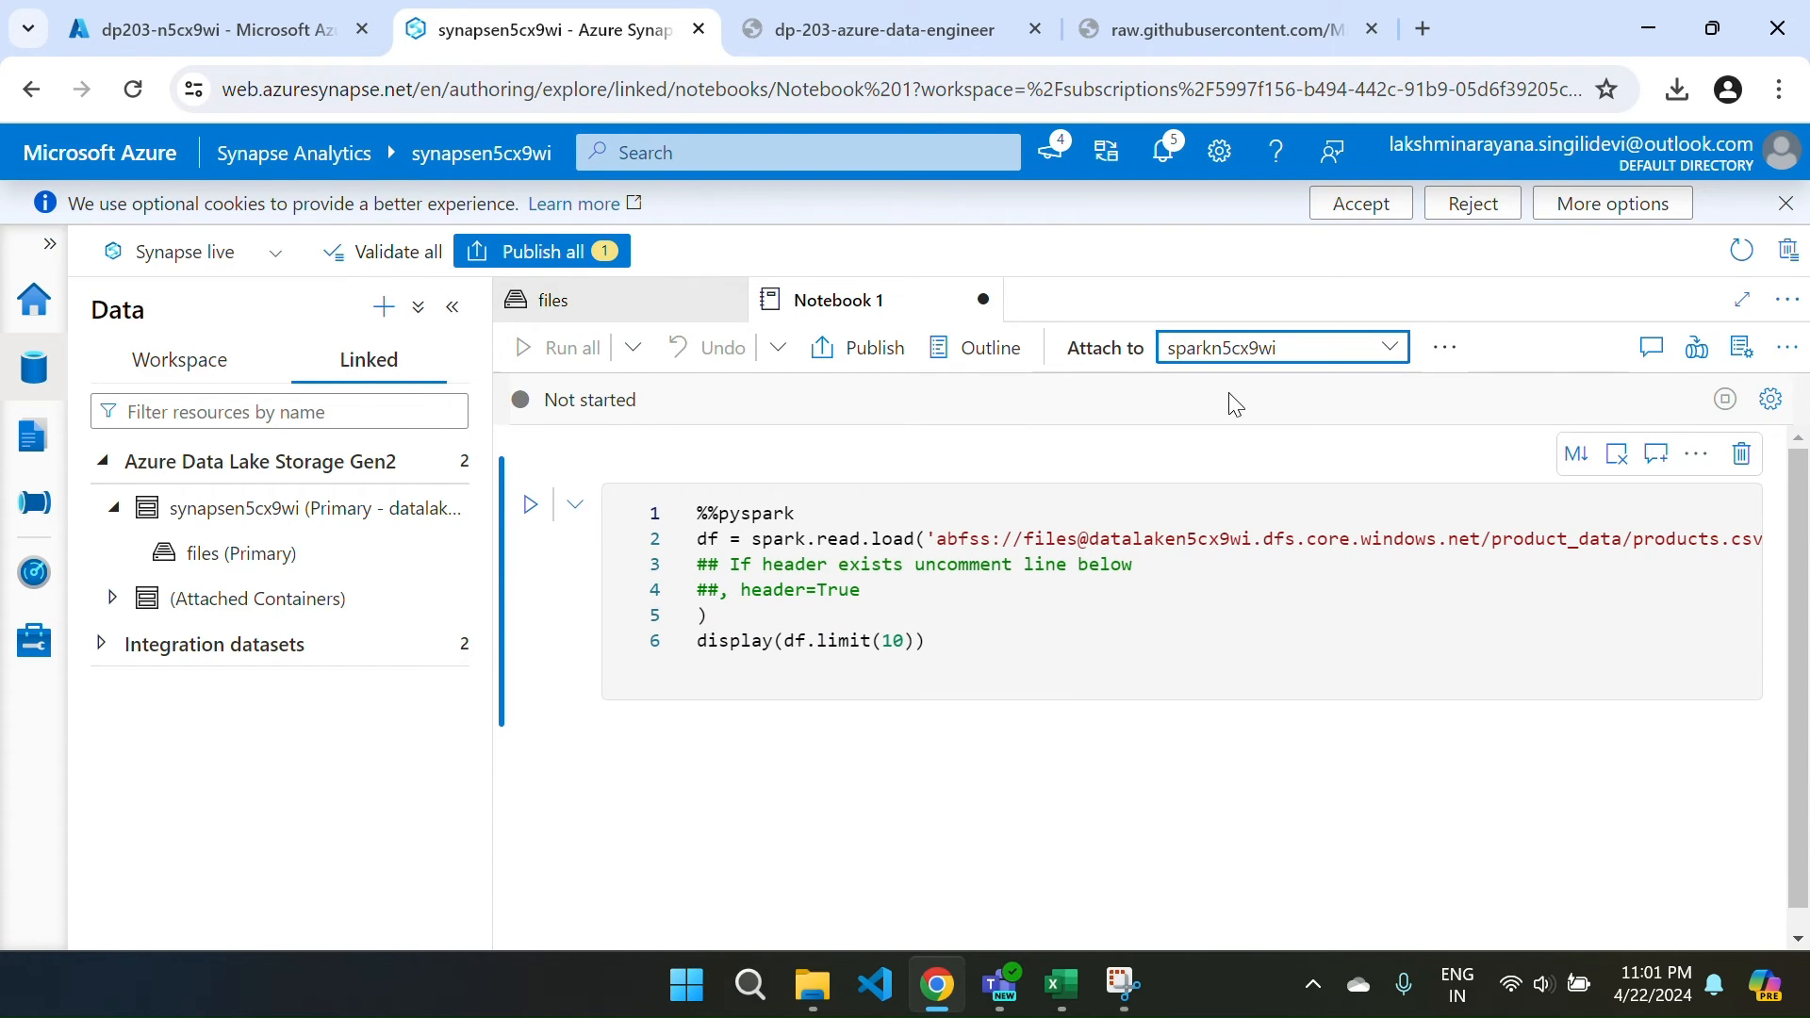
{"action": "left_click", "coordinate": [1444, 349]}
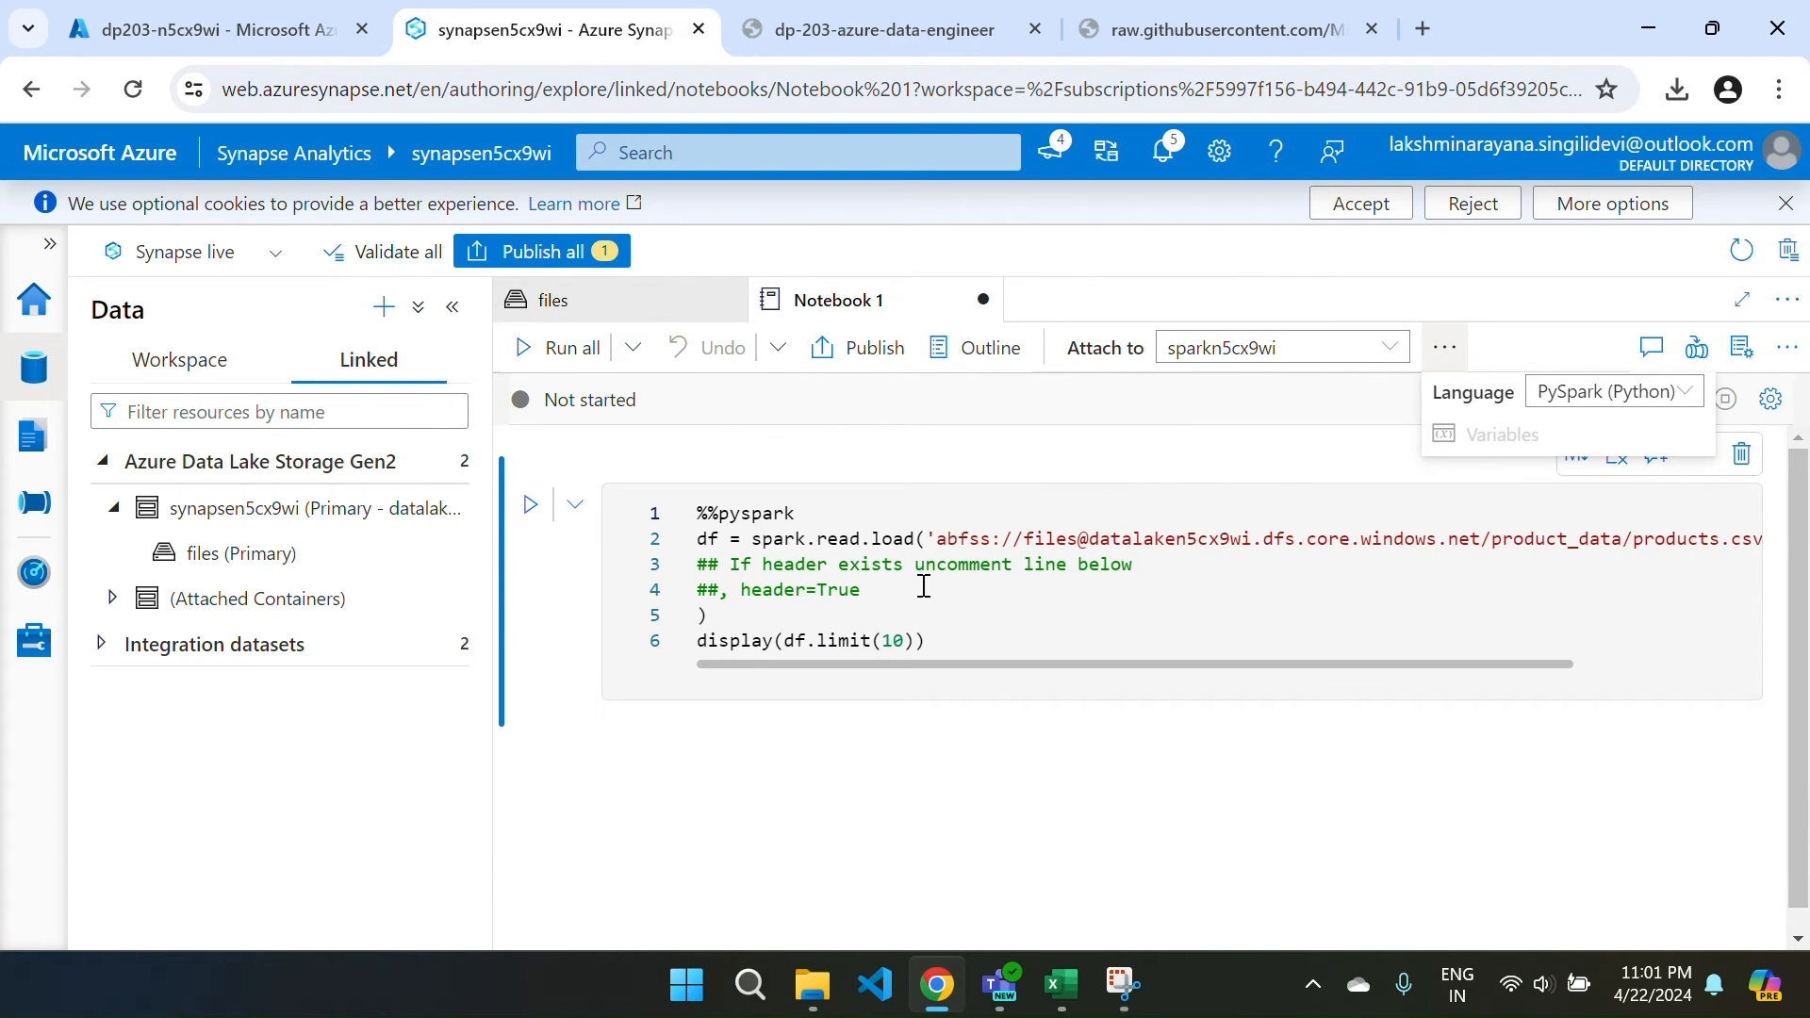
{"action": "left_click", "coordinate": [530, 505]}
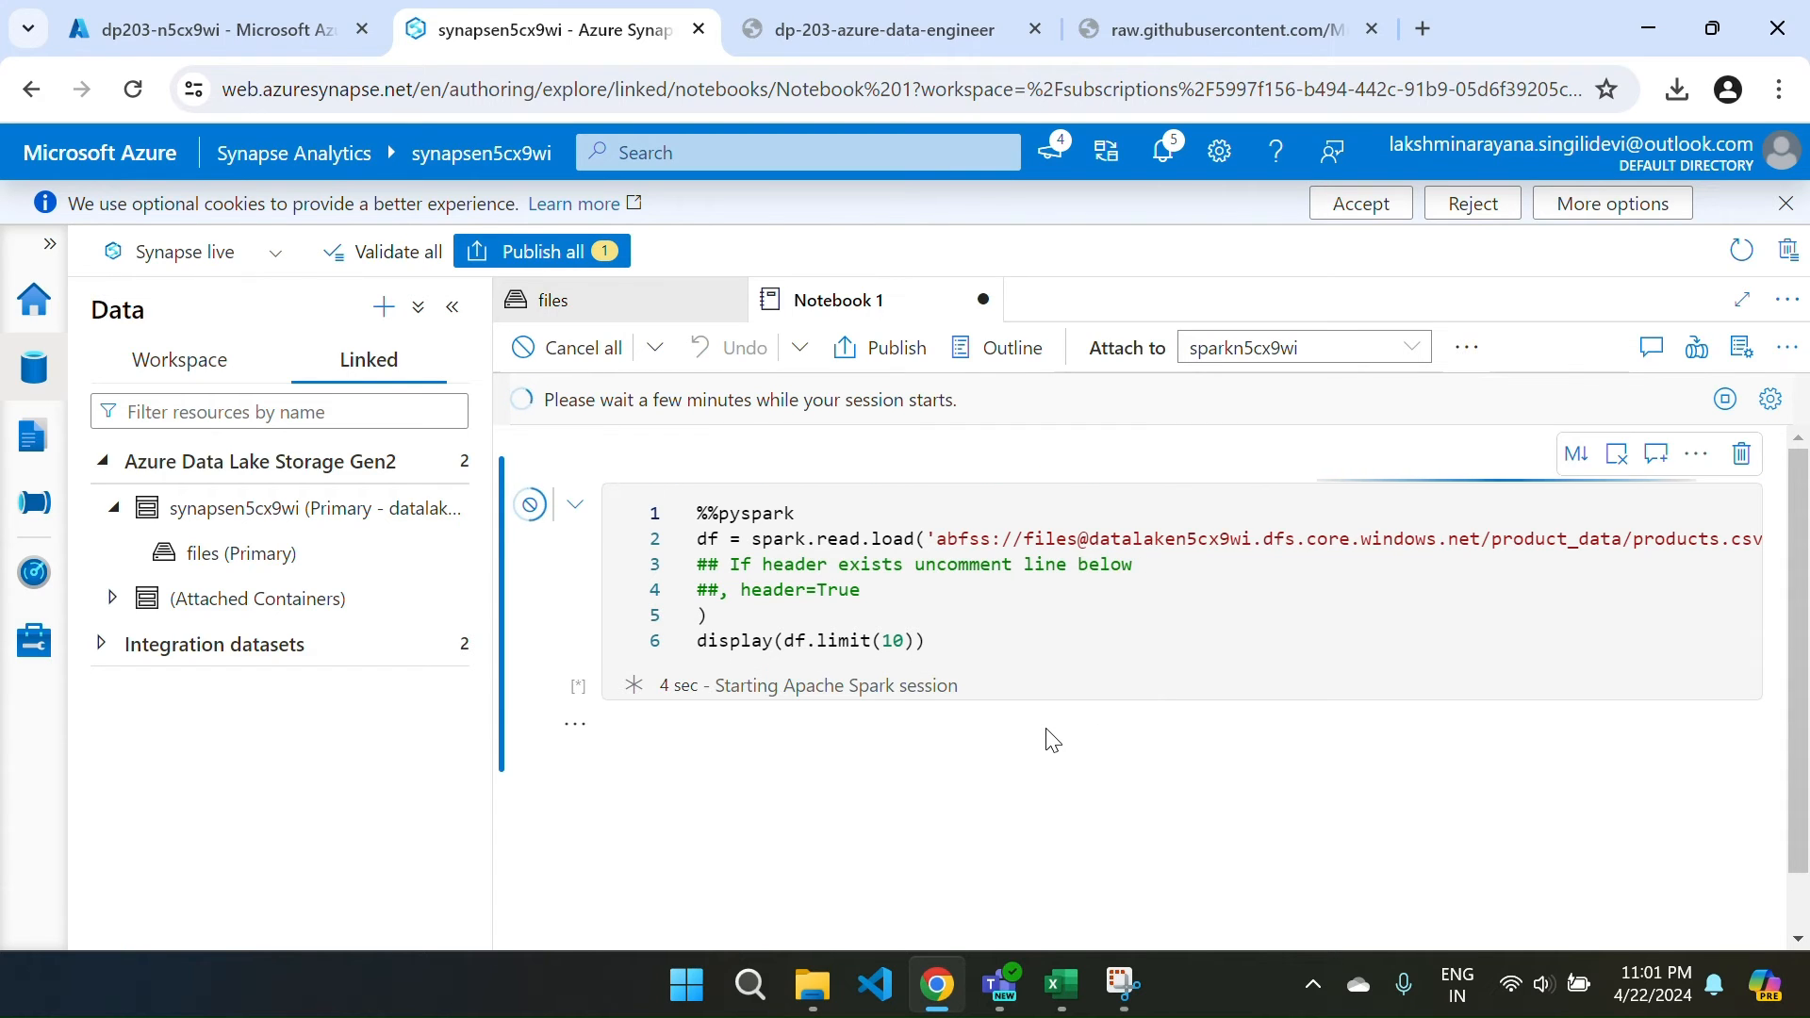
{"action": "scroll", "coordinate": [1053, 741], "scroll_direction": "down", "scroll_amount": 1}
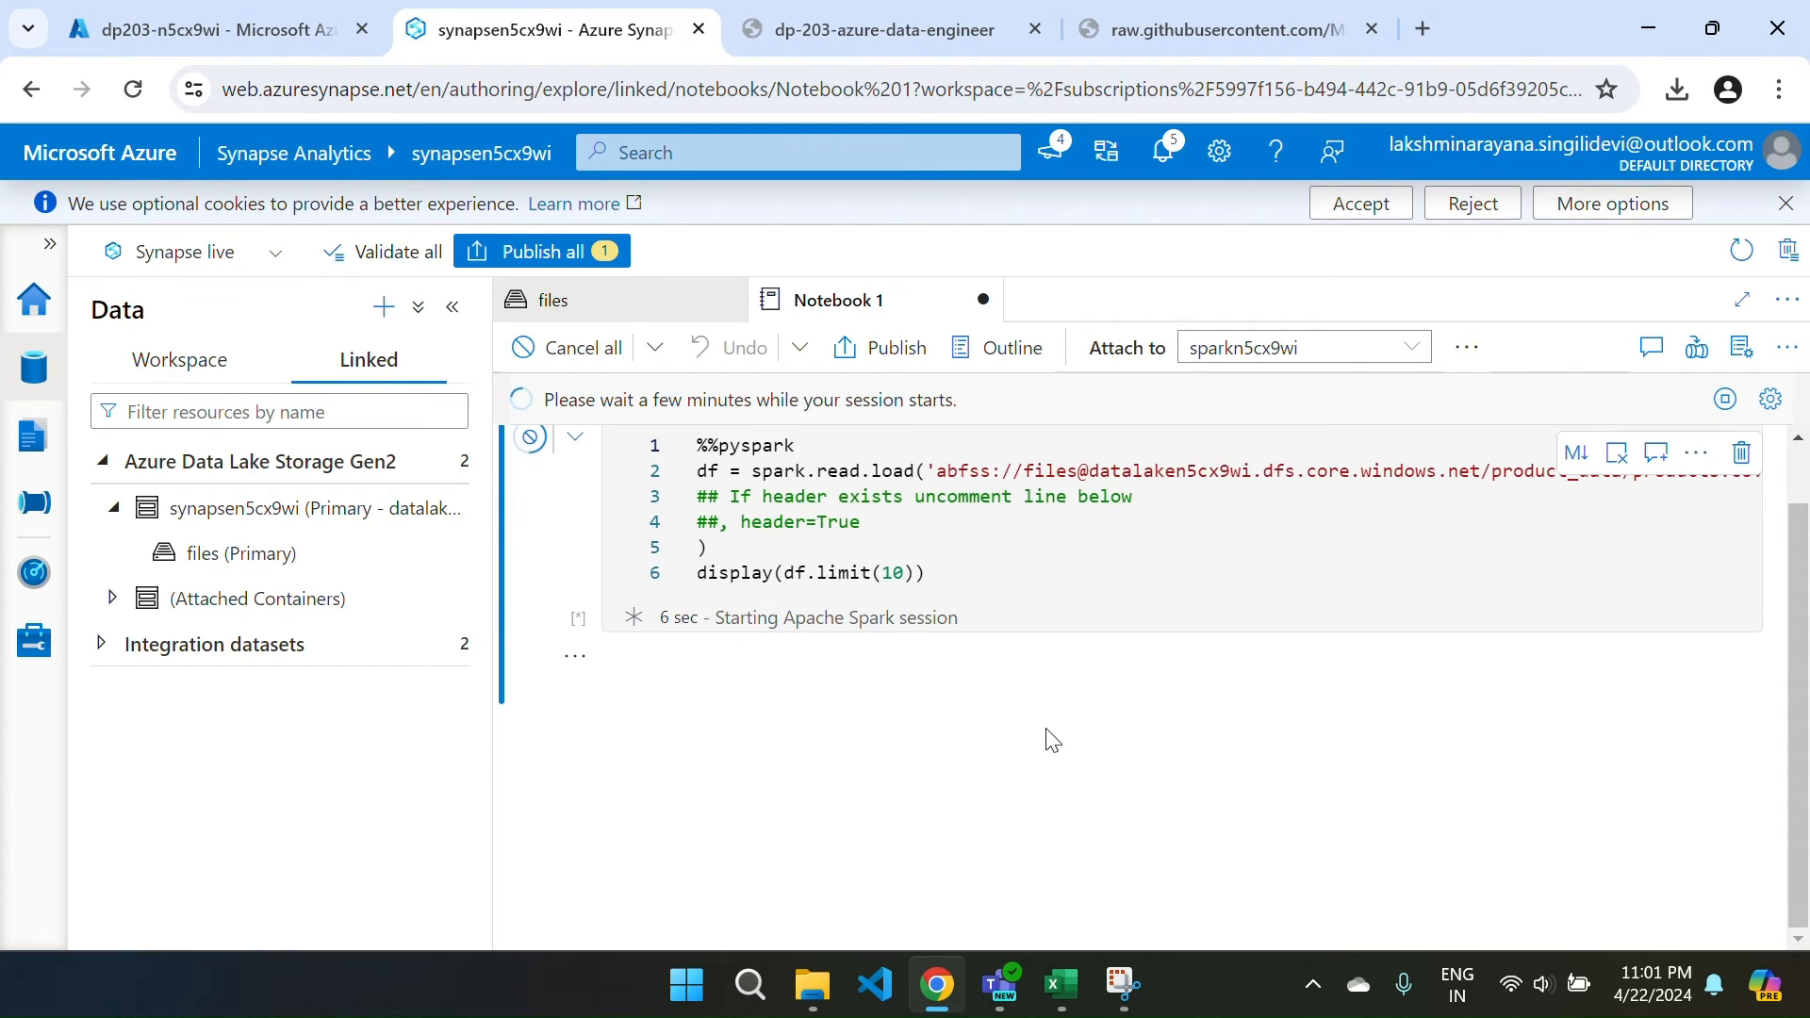
{"action": "scroll", "coordinate": [1053, 741], "scroll_direction": "up", "scroll_amount": 1}
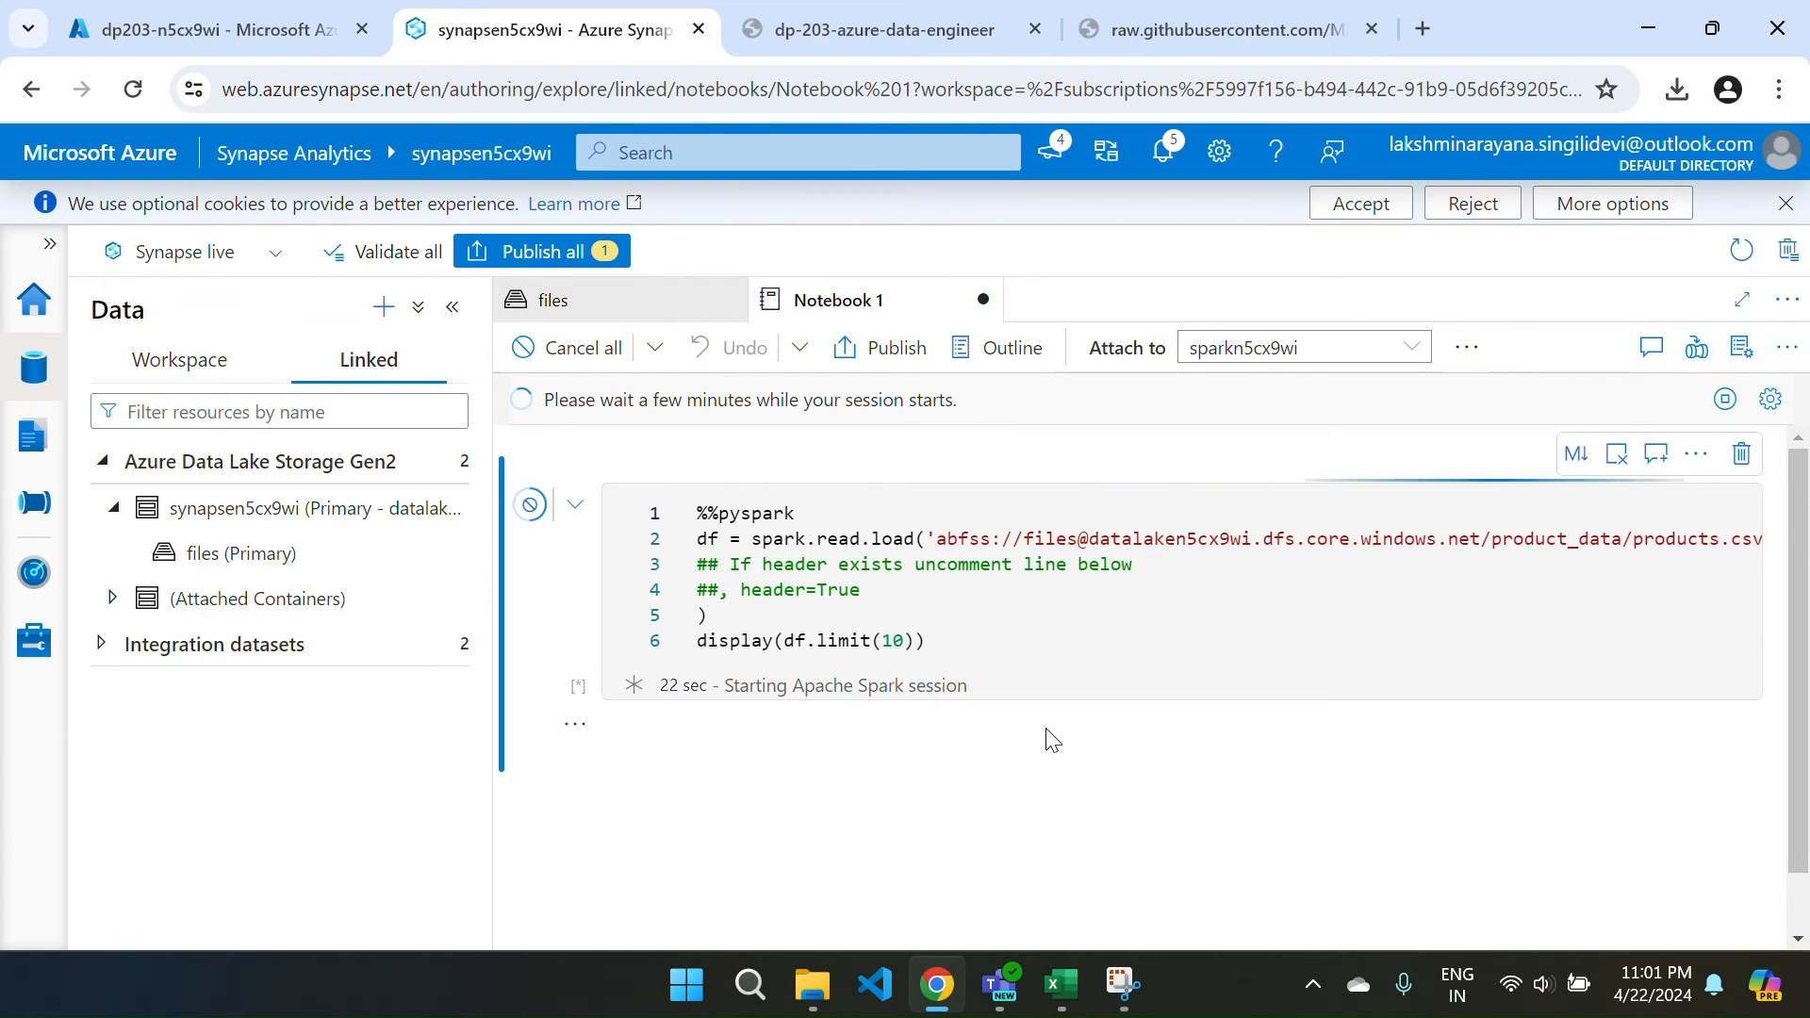
Add a second code cell containing a copy of the loading code, then another empty cell.
{"action": "mouse_move", "coordinate": [891, 780]}
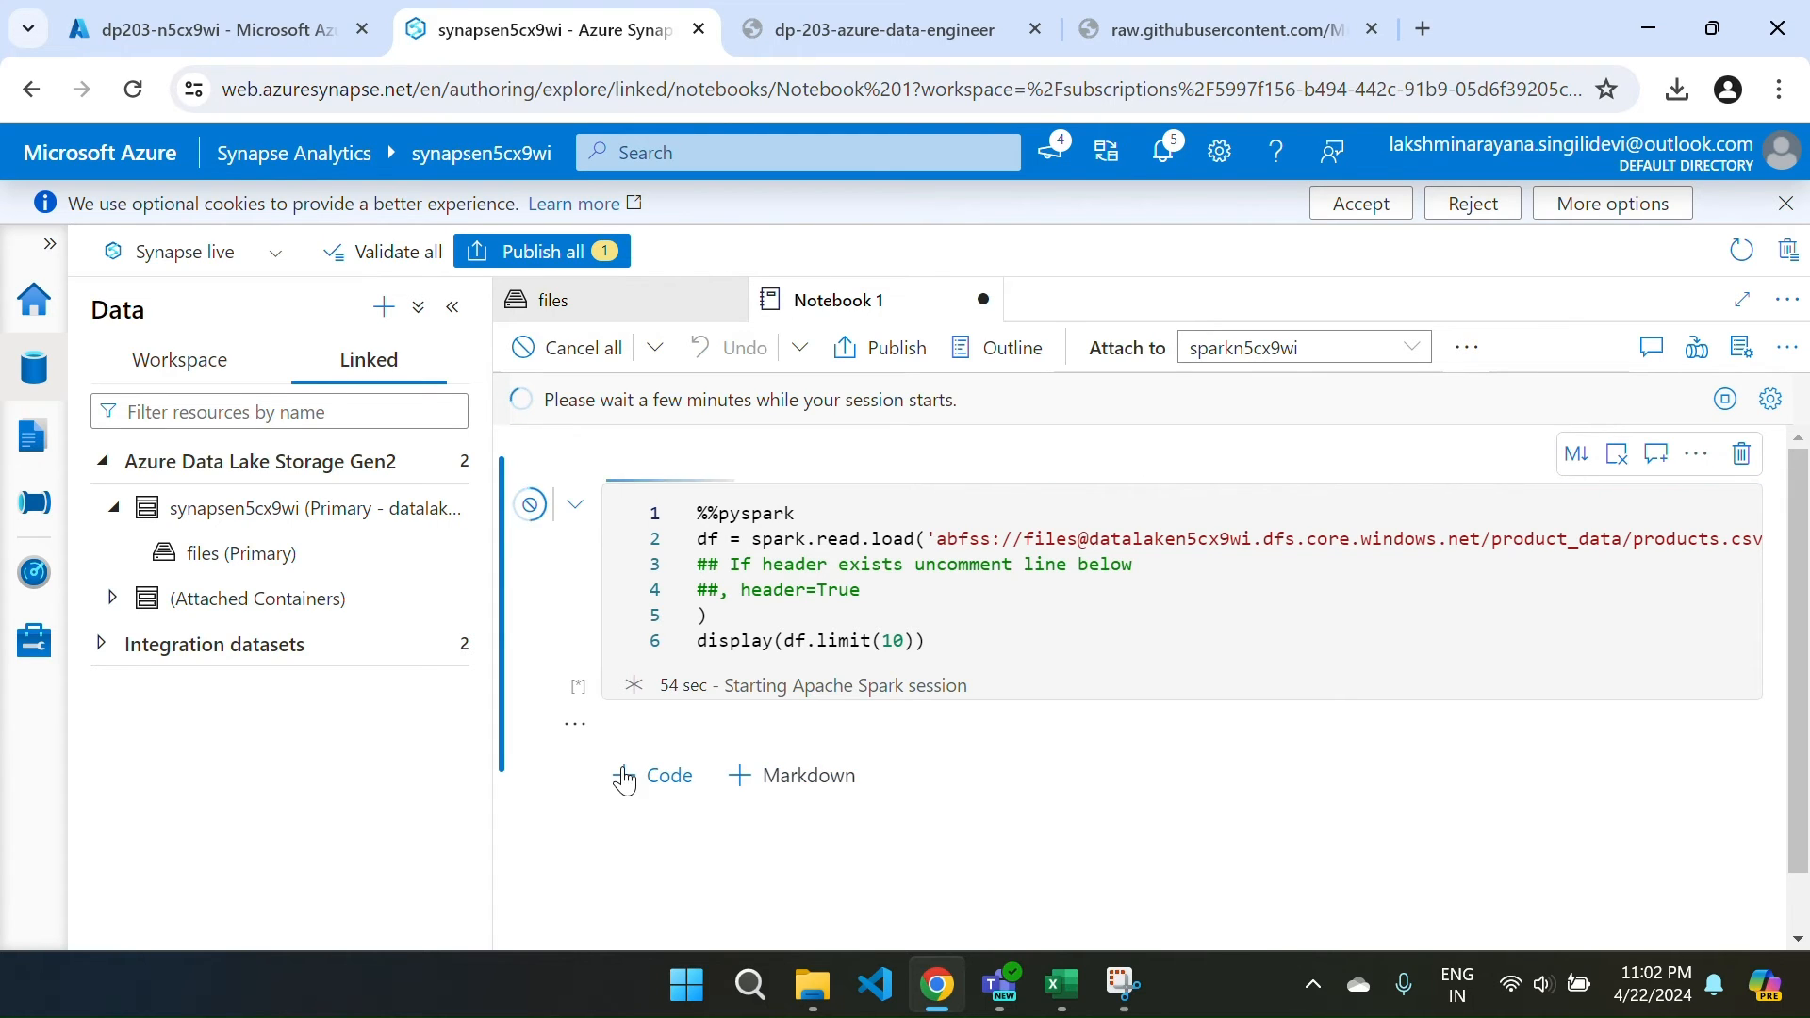
{"action": "left_click", "coordinate": [623, 779]}
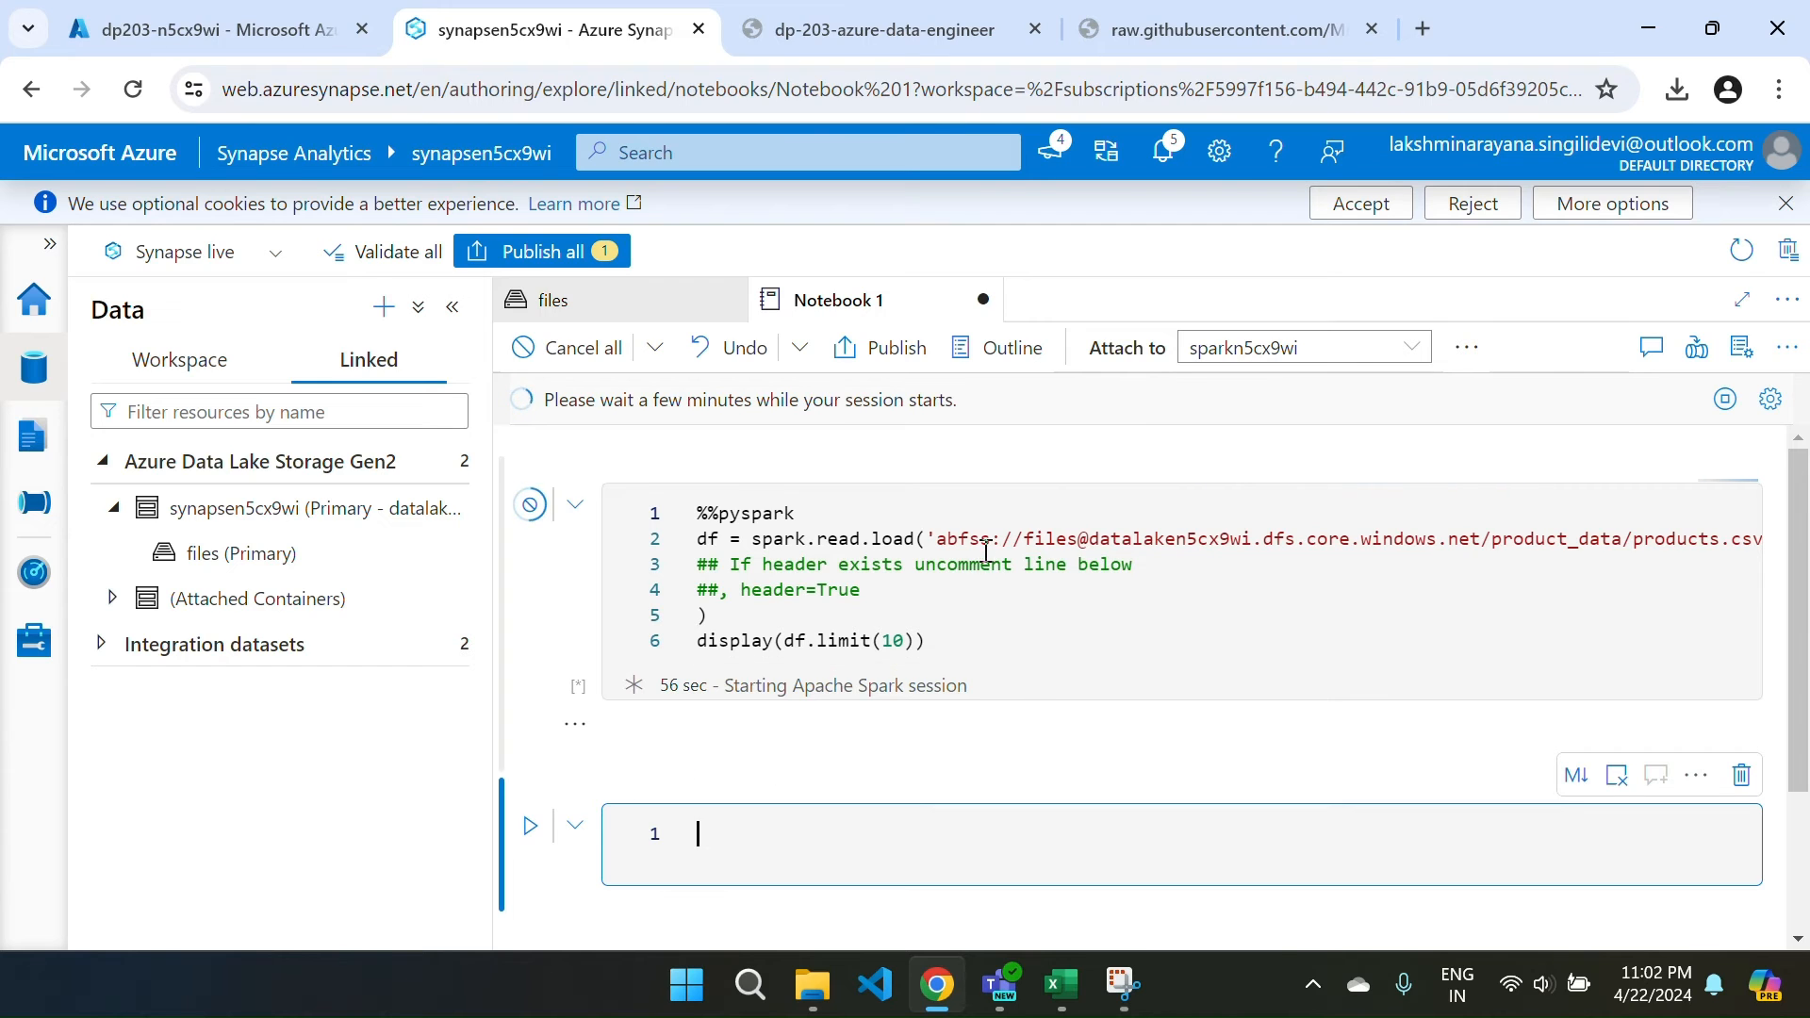
{"action": "left_click", "coordinate": [969, 611]}
{"action": "key", "text": "ctrl+a"}
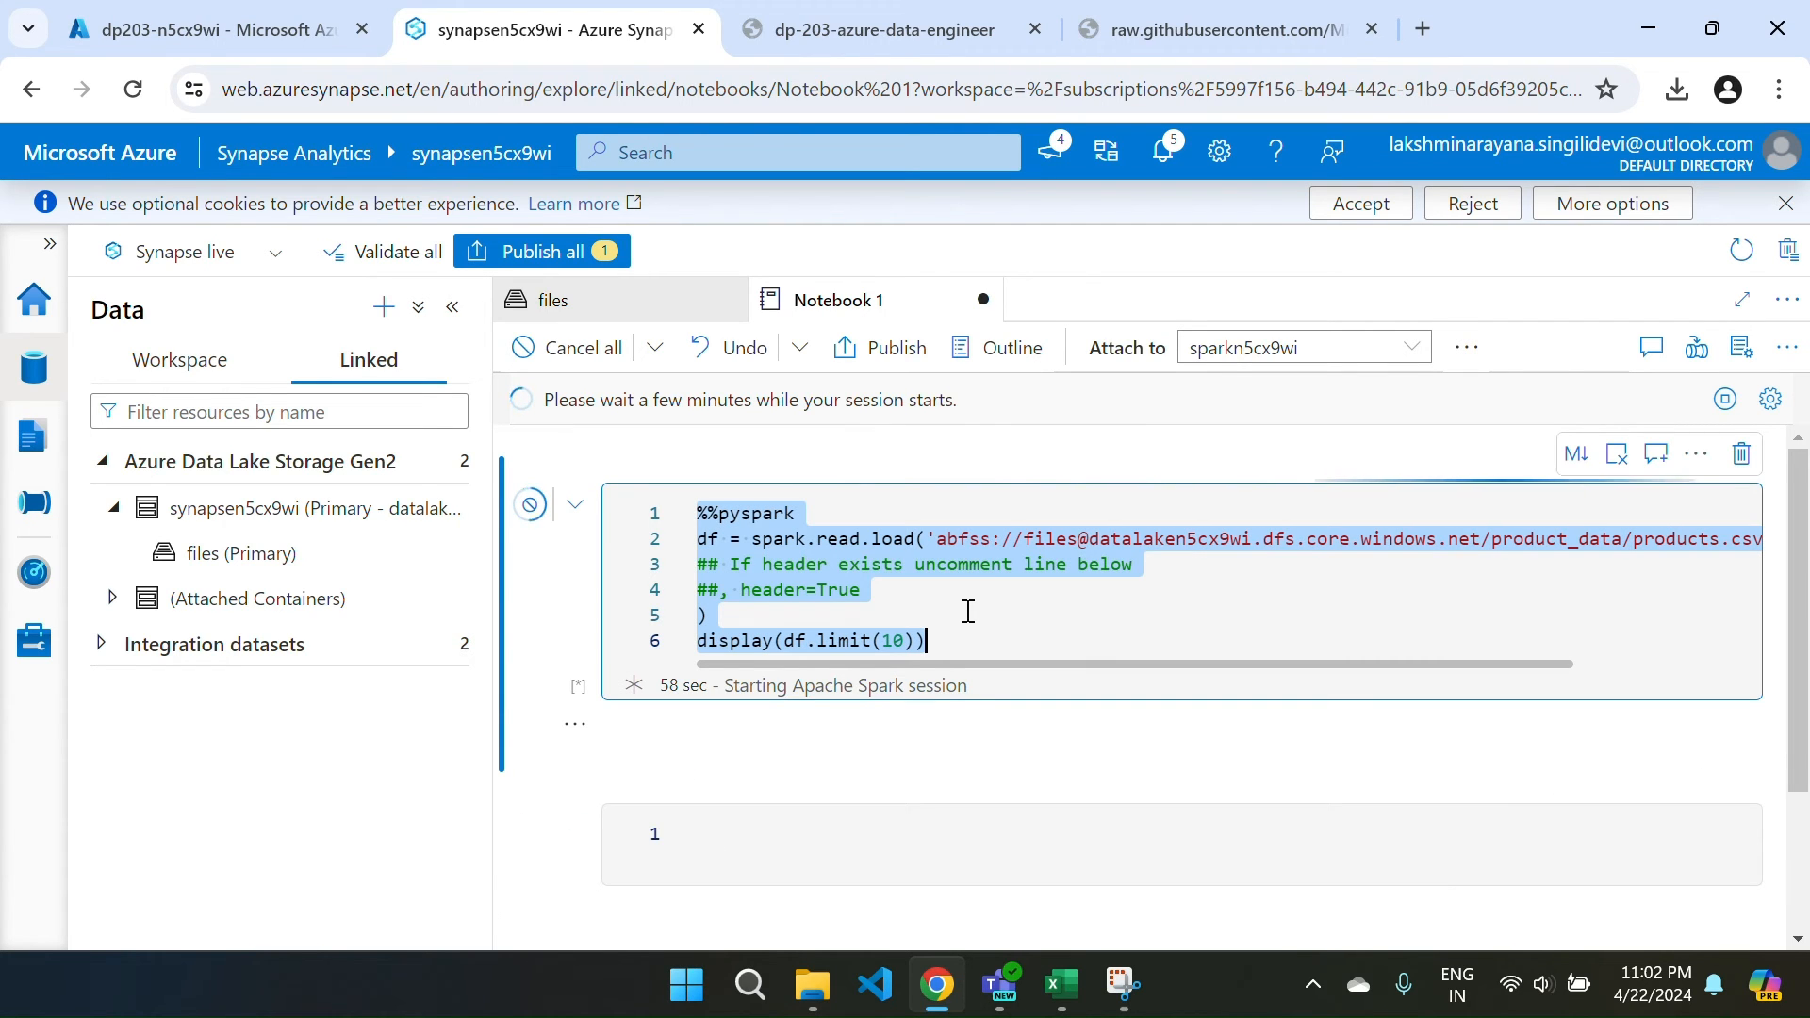
{"action": "key", "text": "ctrl+c"}
{"action": "left_click", "coordinate": [856, 830]}
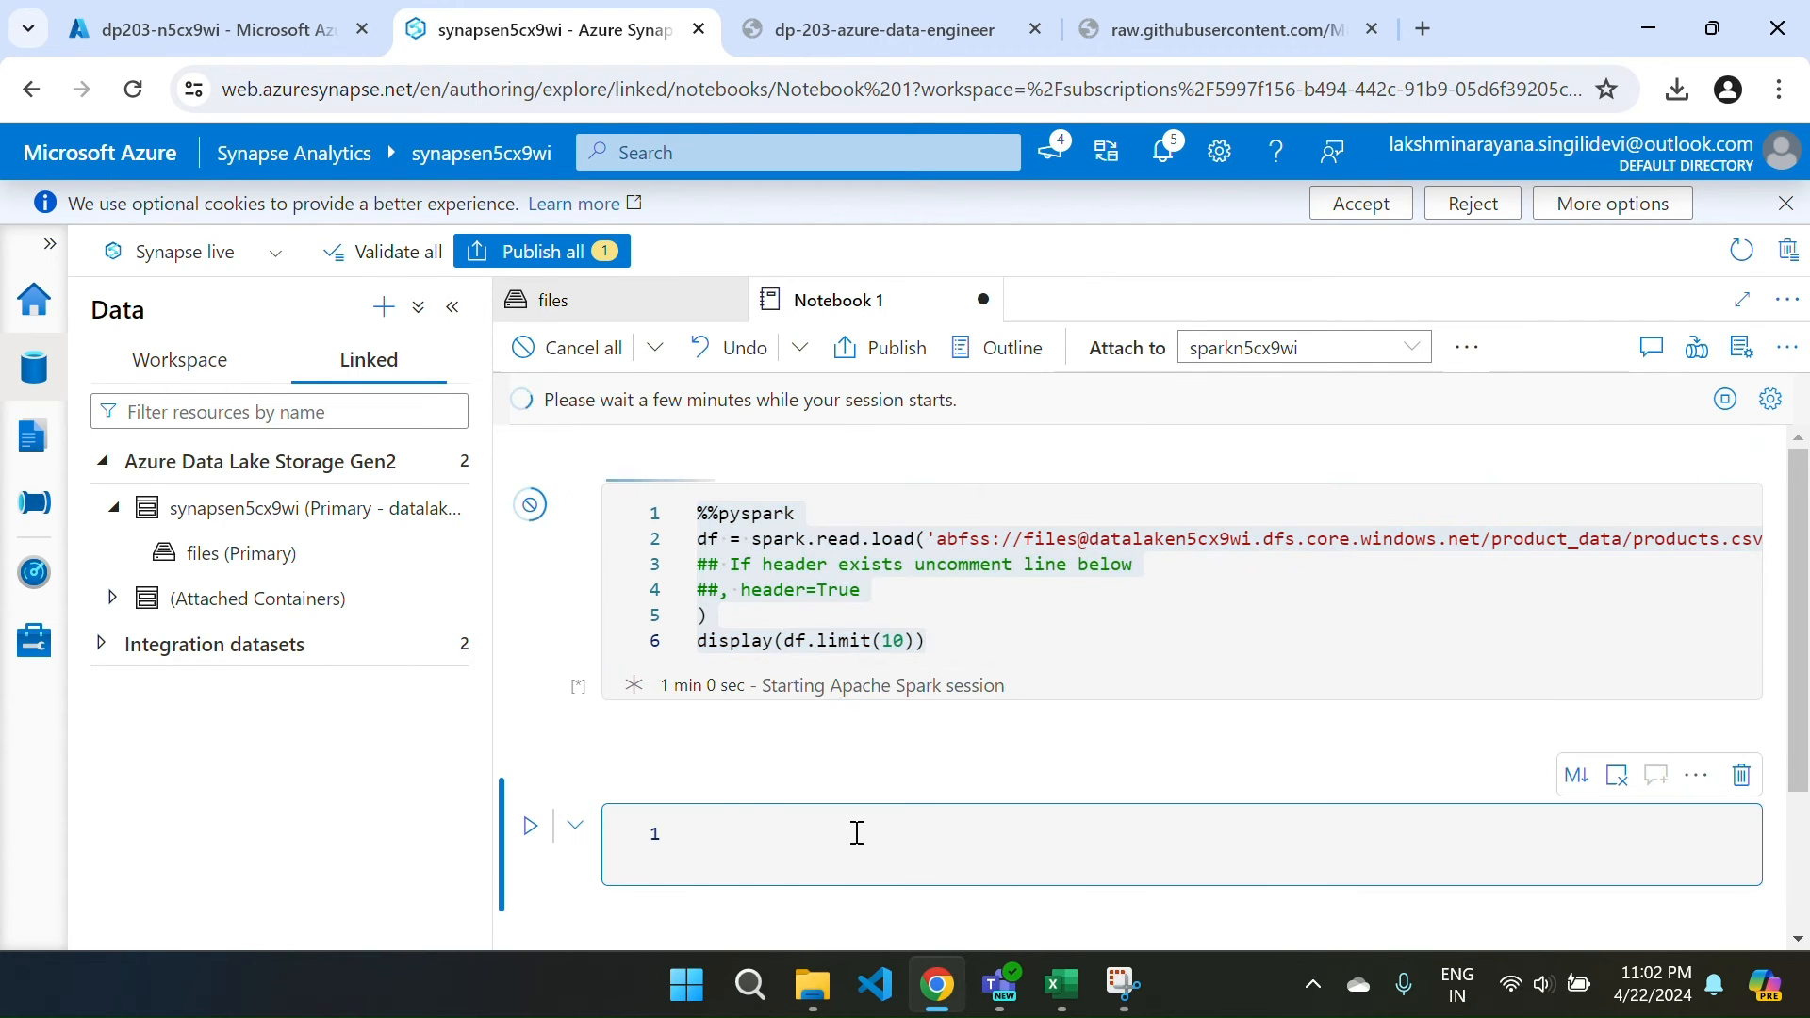
{"action": "key", "text": "ctrl+v"}
{"action": "scroll", "coordinate": [856, 829], "scroll_direction": "down", "scroll_amount": 3}
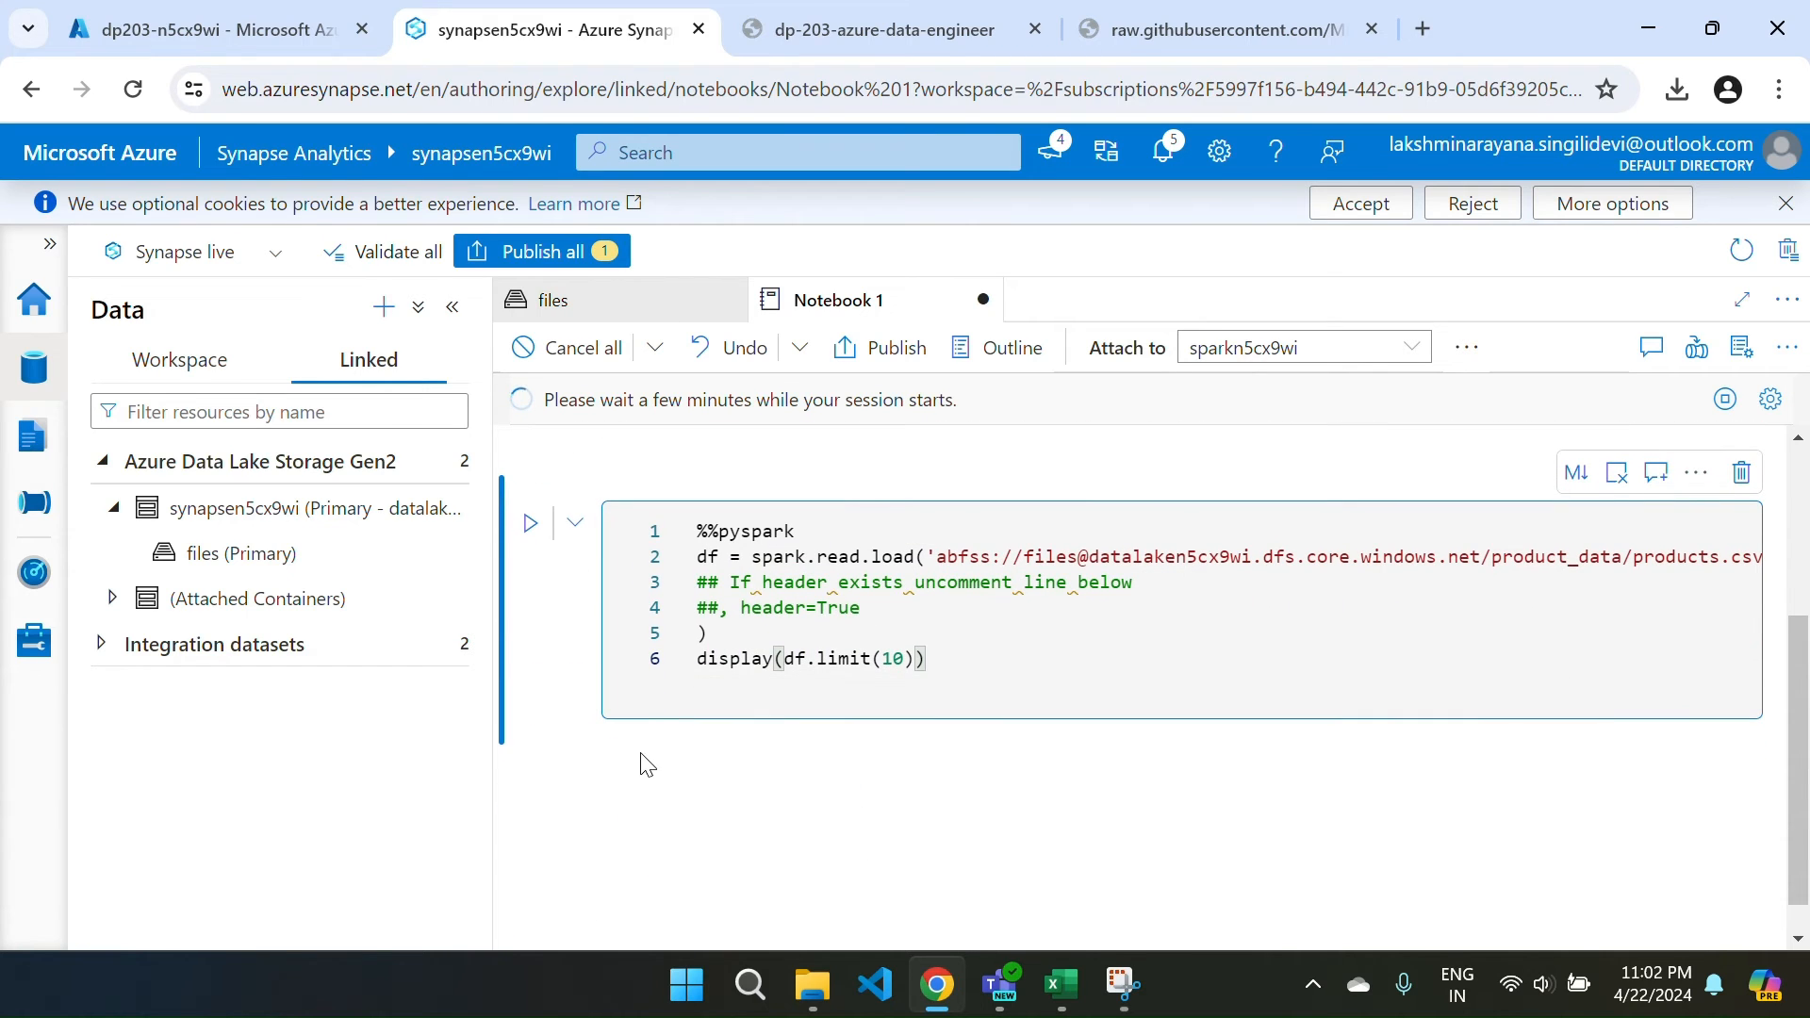
{"action": "left_click", "coordinate": [650, 751]}
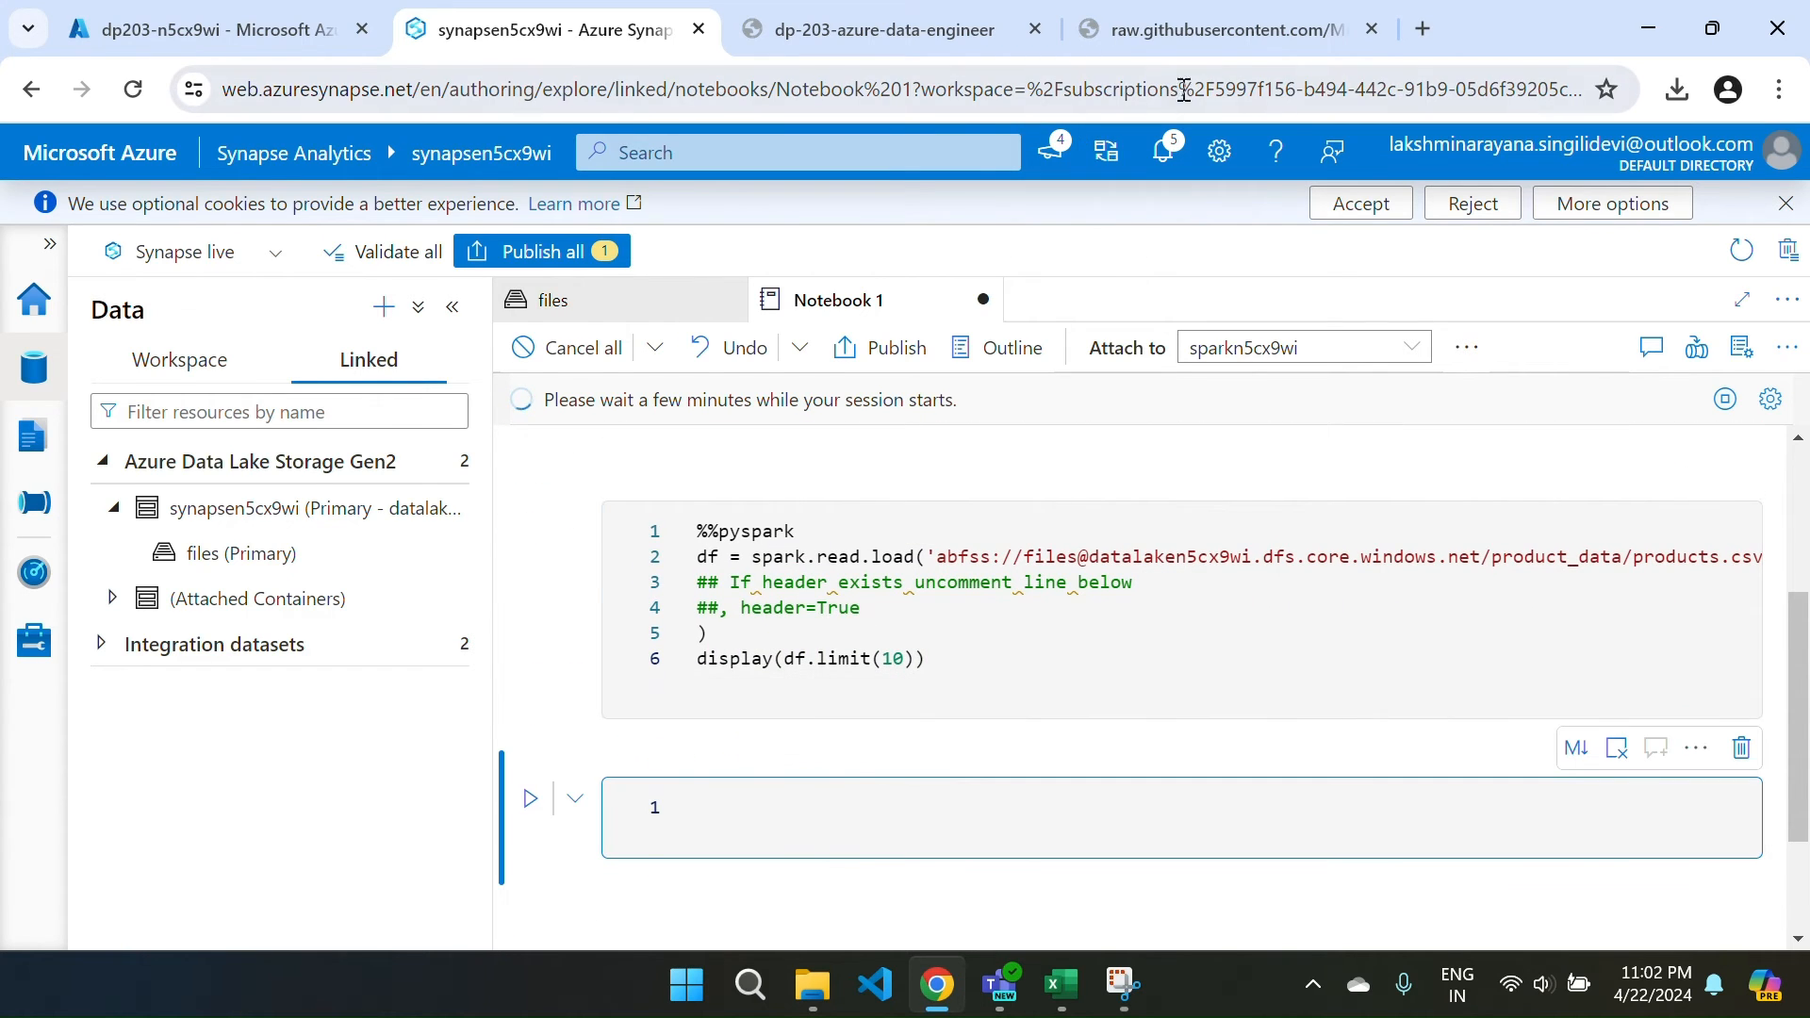
Copy the step 9 df_counts code from the lab page and return to Notebook 1.
{"action": "key", "text": "ctrl+Tab"}
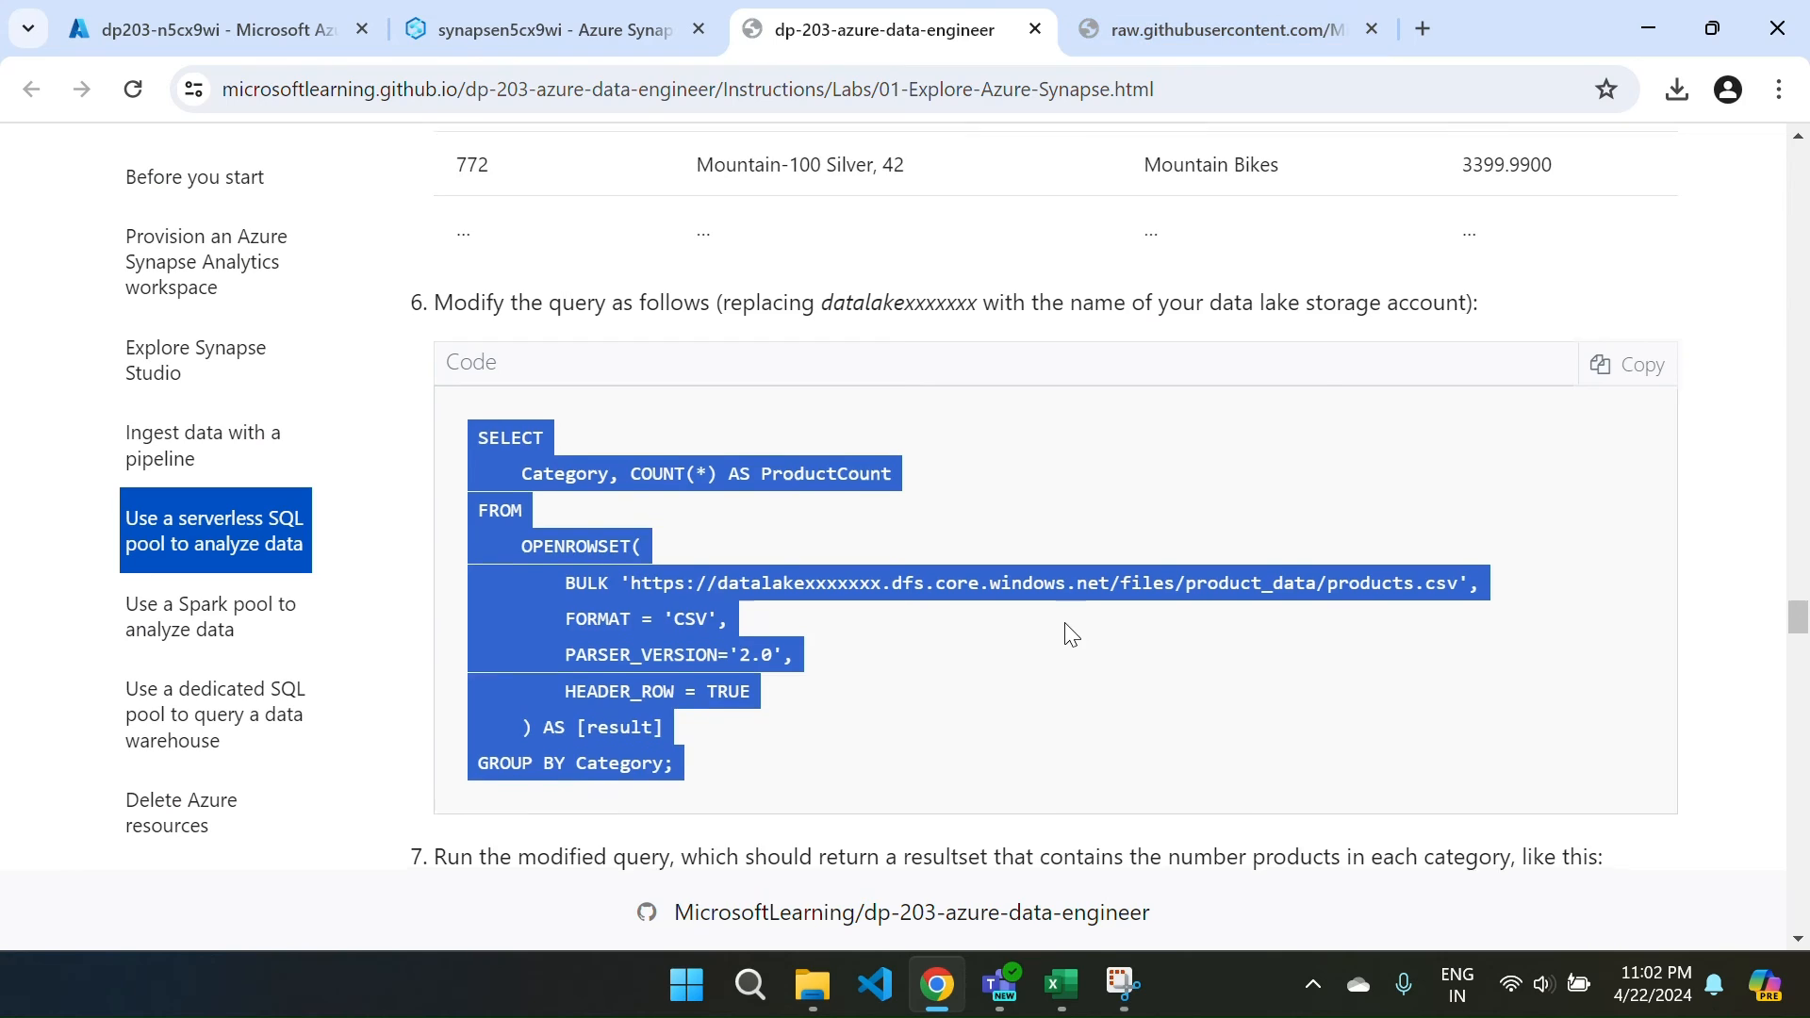
{"action": "scroll", "coordinate": [1068, 627], "scroll_direction": "down", "scroll_amount": 5}
{"action": "scroll", "coordinate": [1068, 632], "scroll_direction": "down", "scroll_amount": 20}
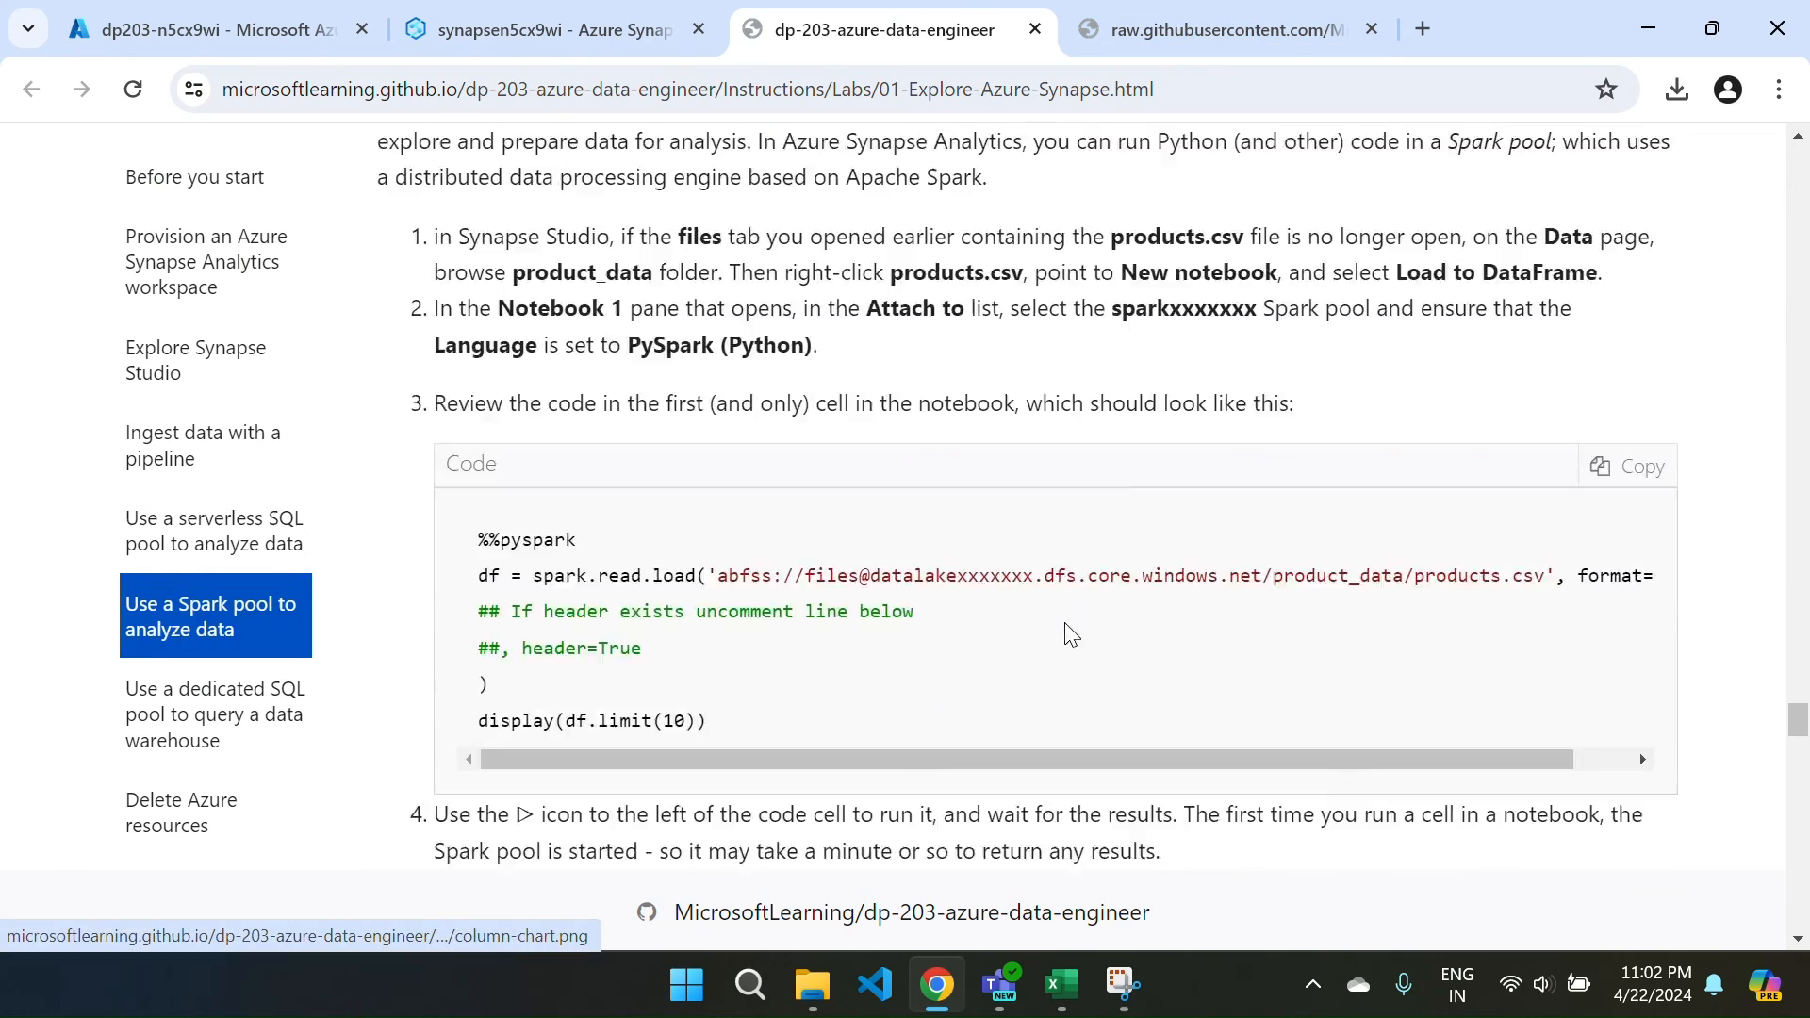
{"action": "scroll", "coordinate": [1068, 631], "scroll_direction": "down", "scroll_amount": 10}
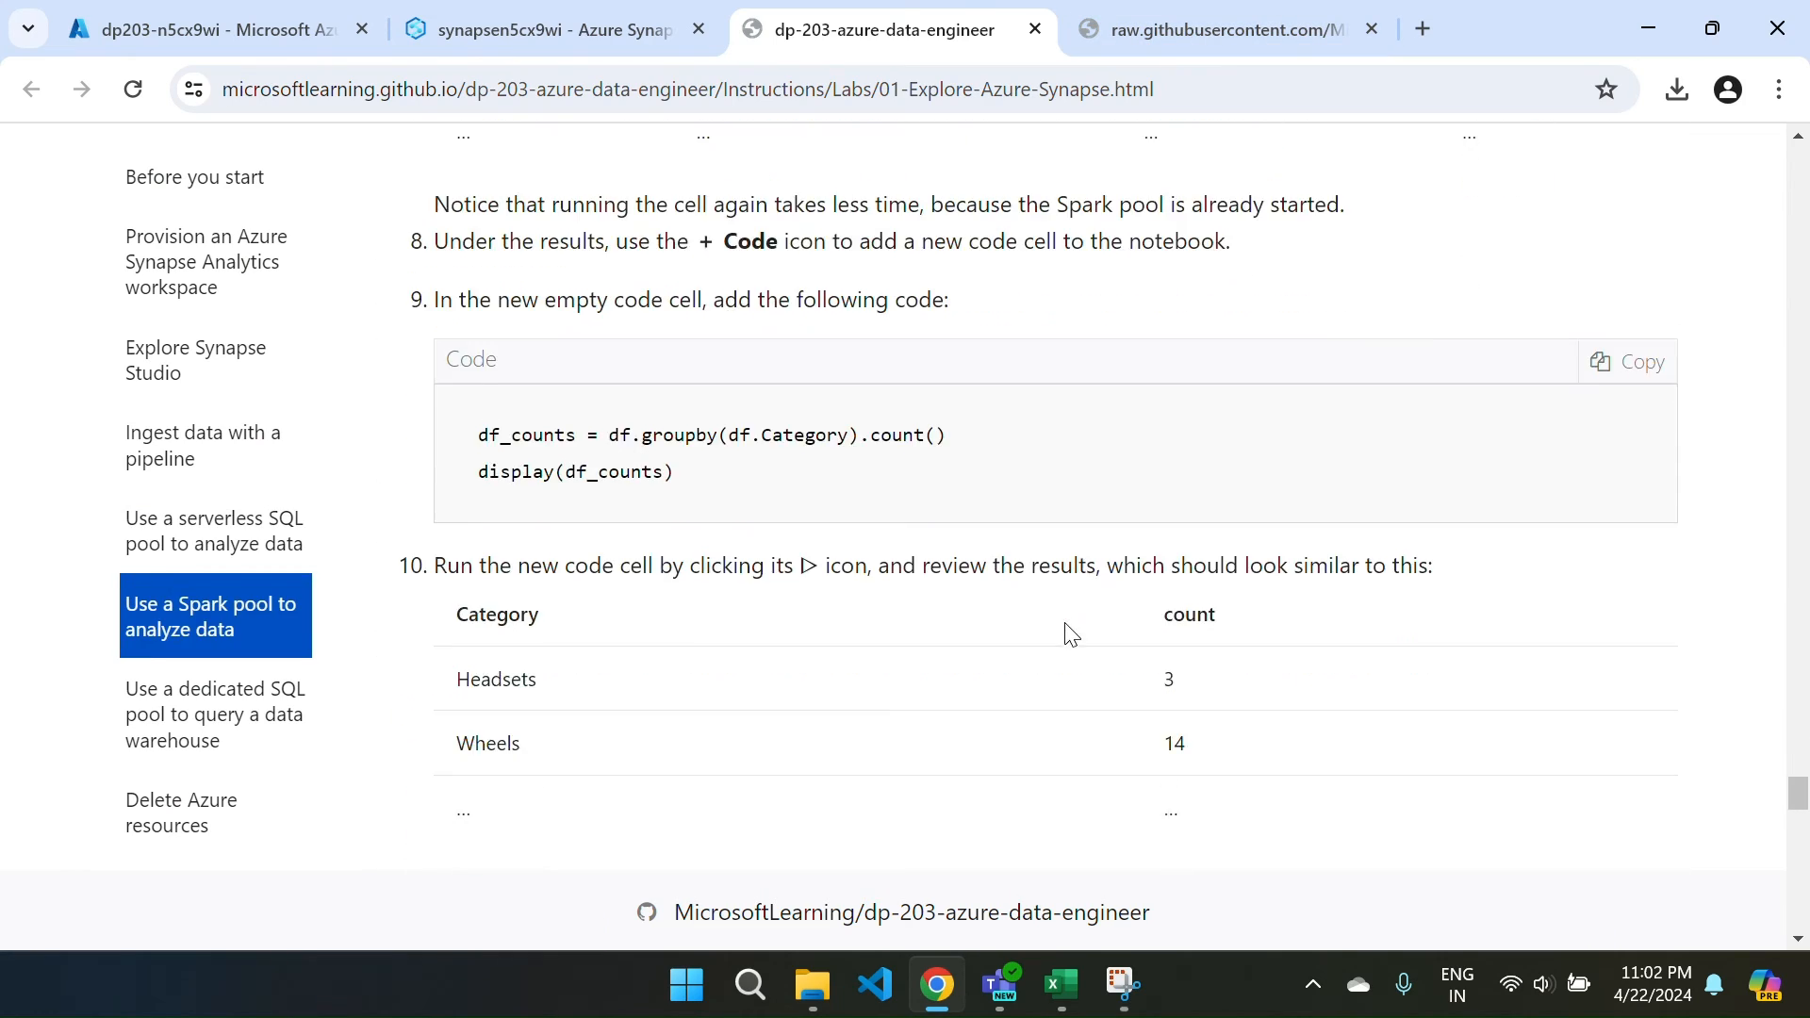
{"action": "left_click", "coordinate": [1598, 363]}
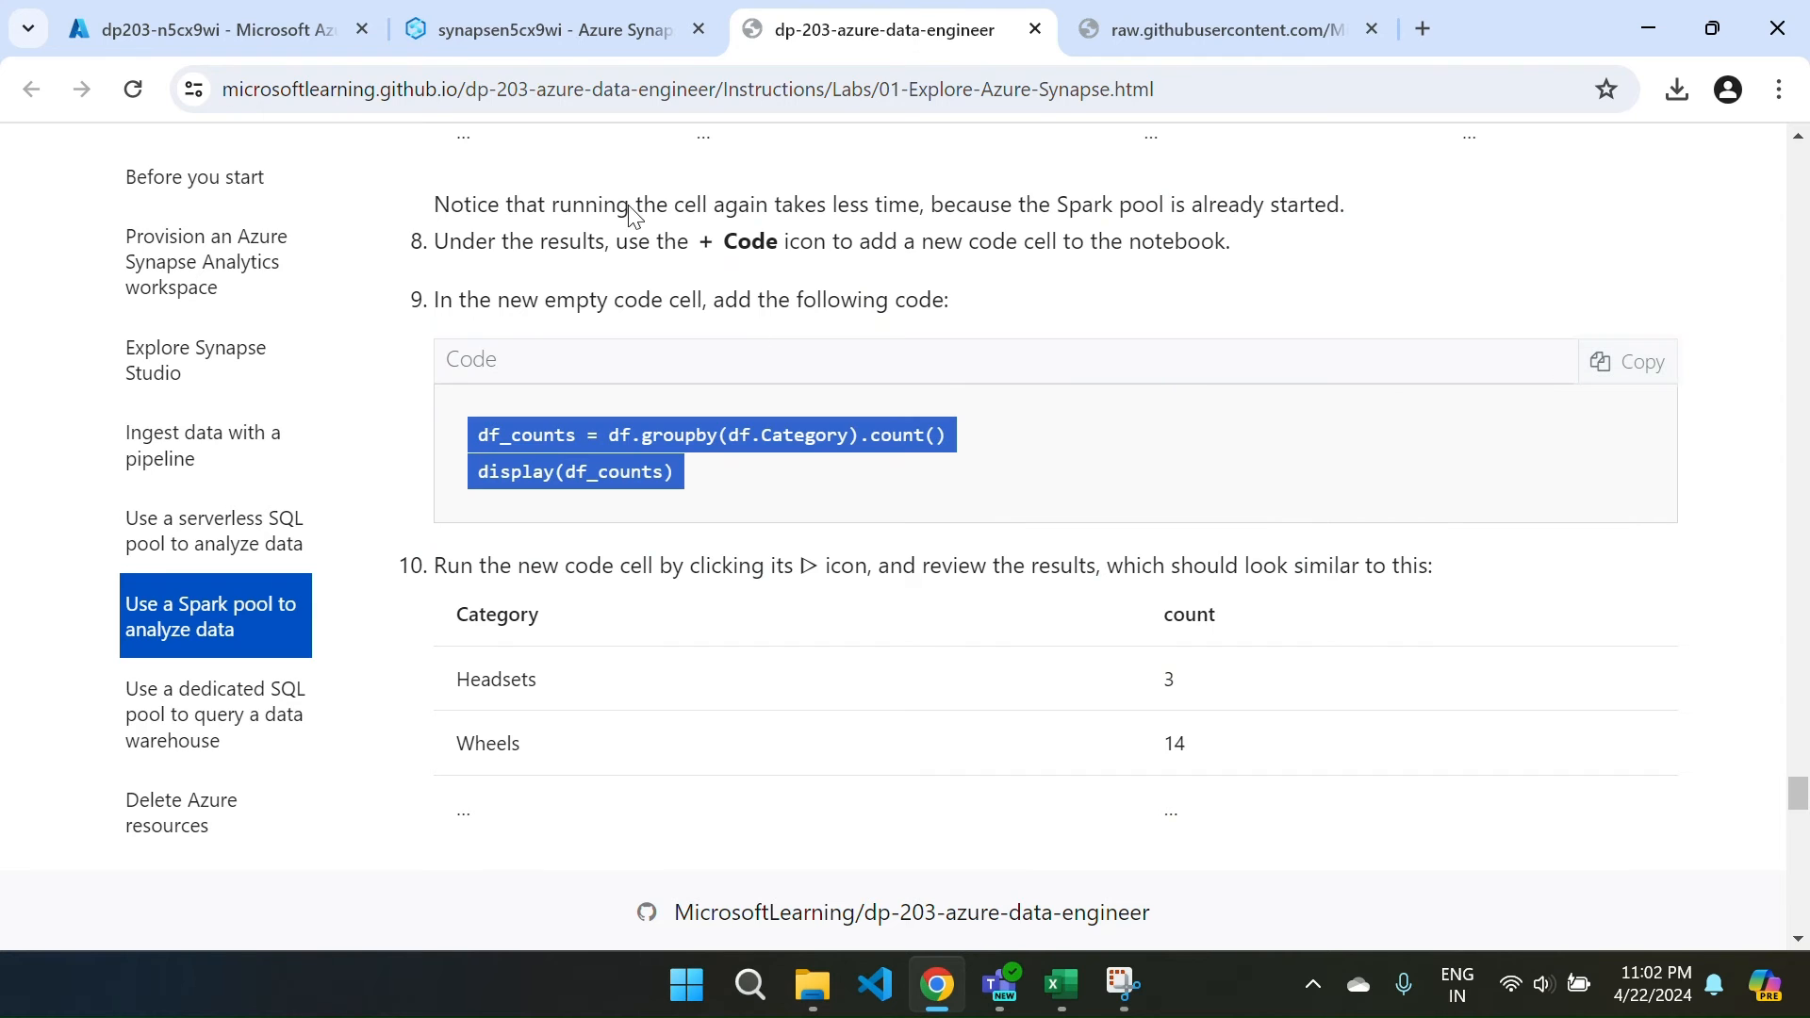
{"action": "left_click", "coordinate": [513, 12]}
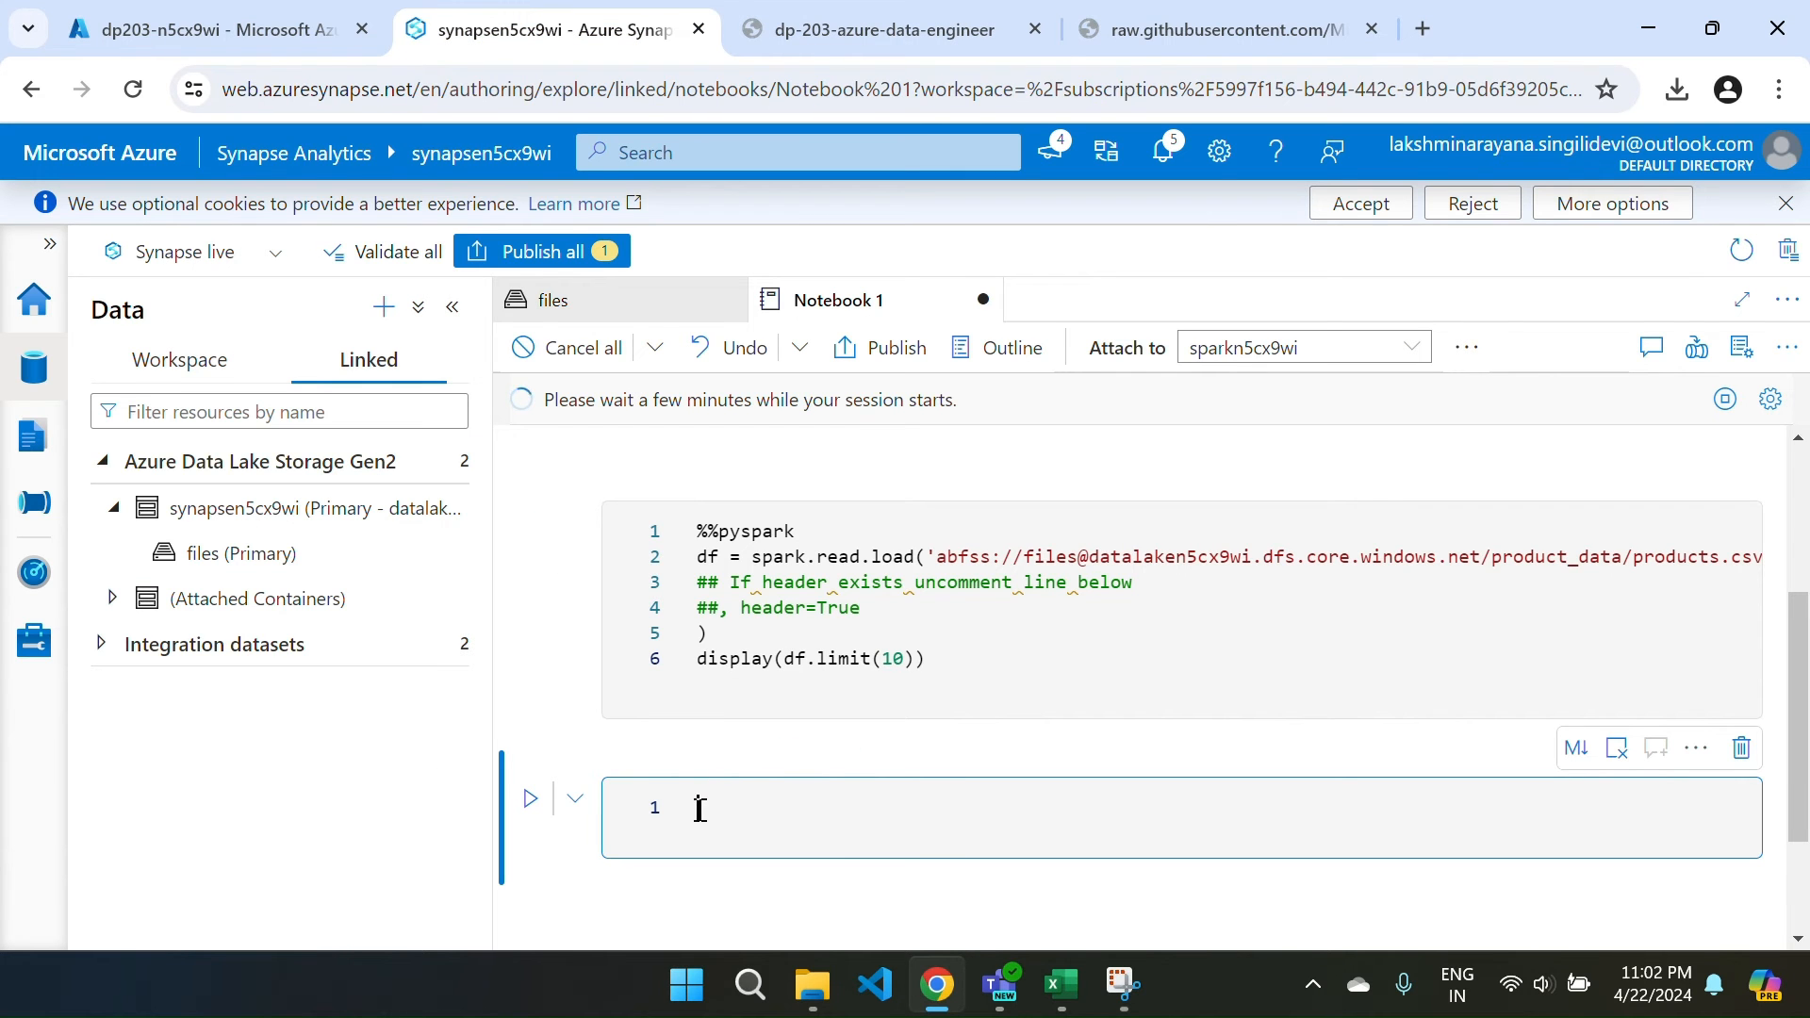
Paste the df_counts category-count code into the empty notebook cell.
{"action": "key", "text": "ctrl+v"}
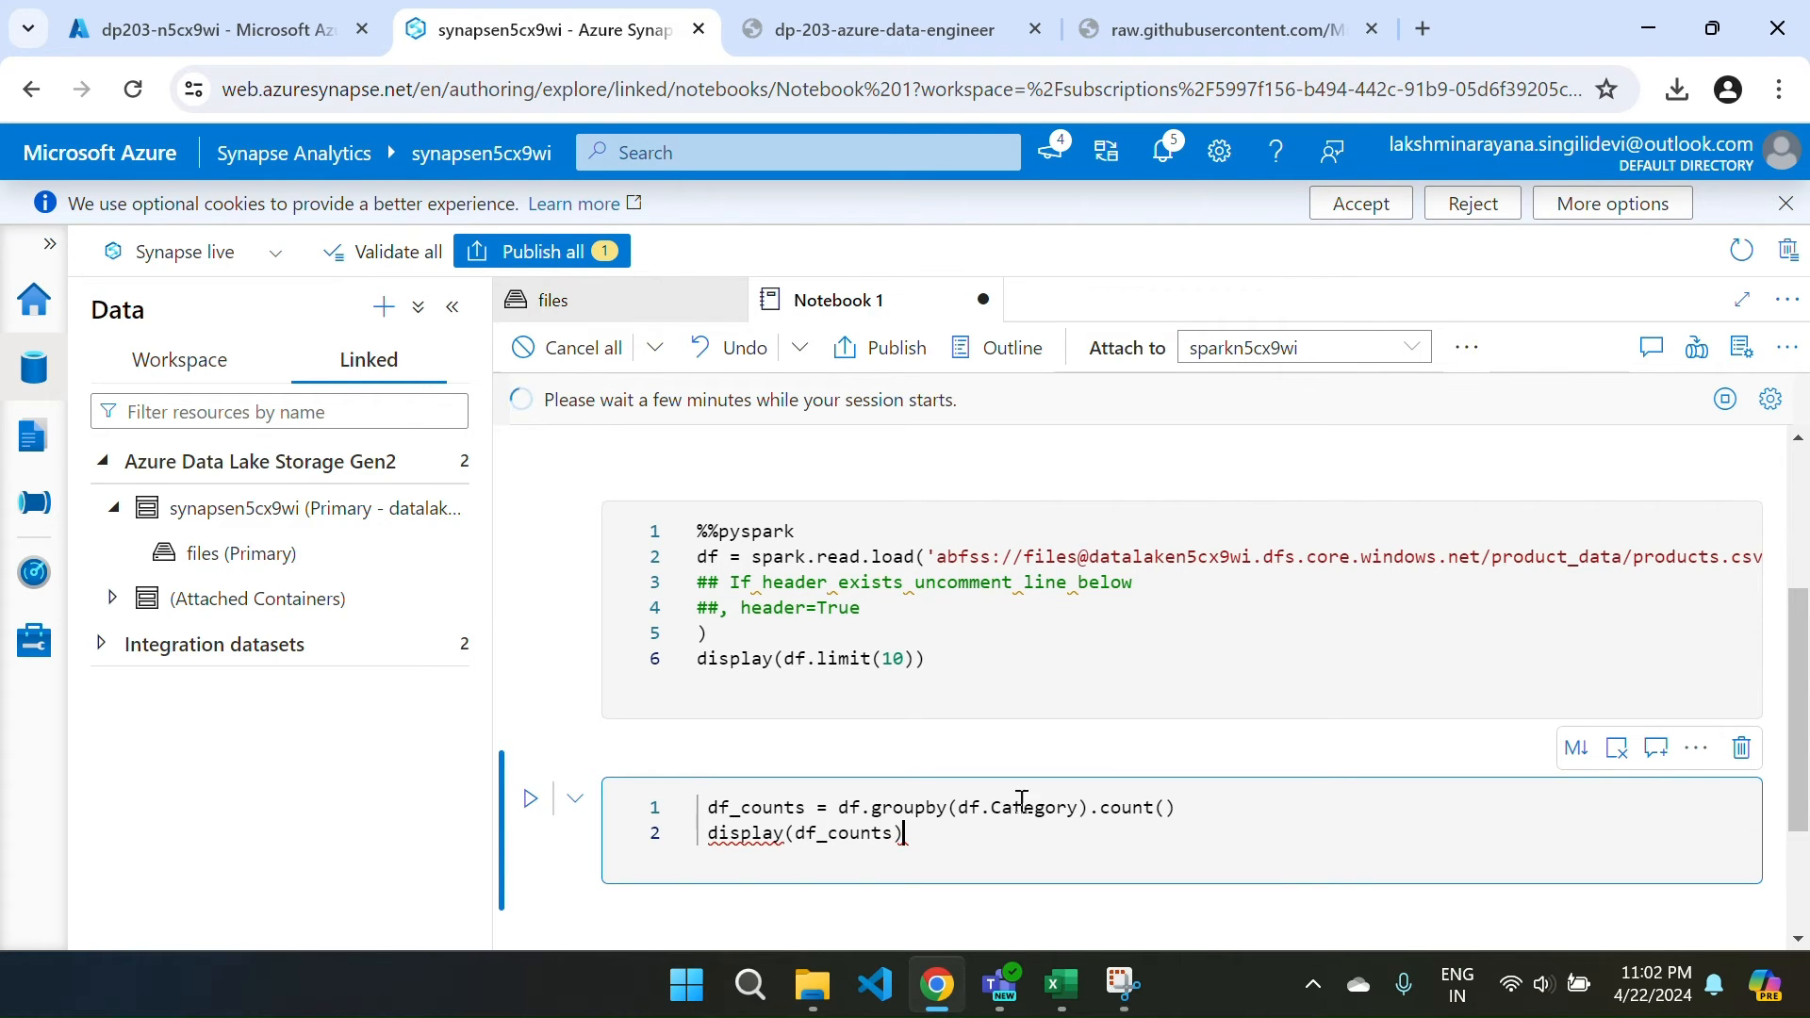
{"action": "scroll", "coordinate": [1021, 800], "scroll_direction": "up", "scroll_amount": 3}
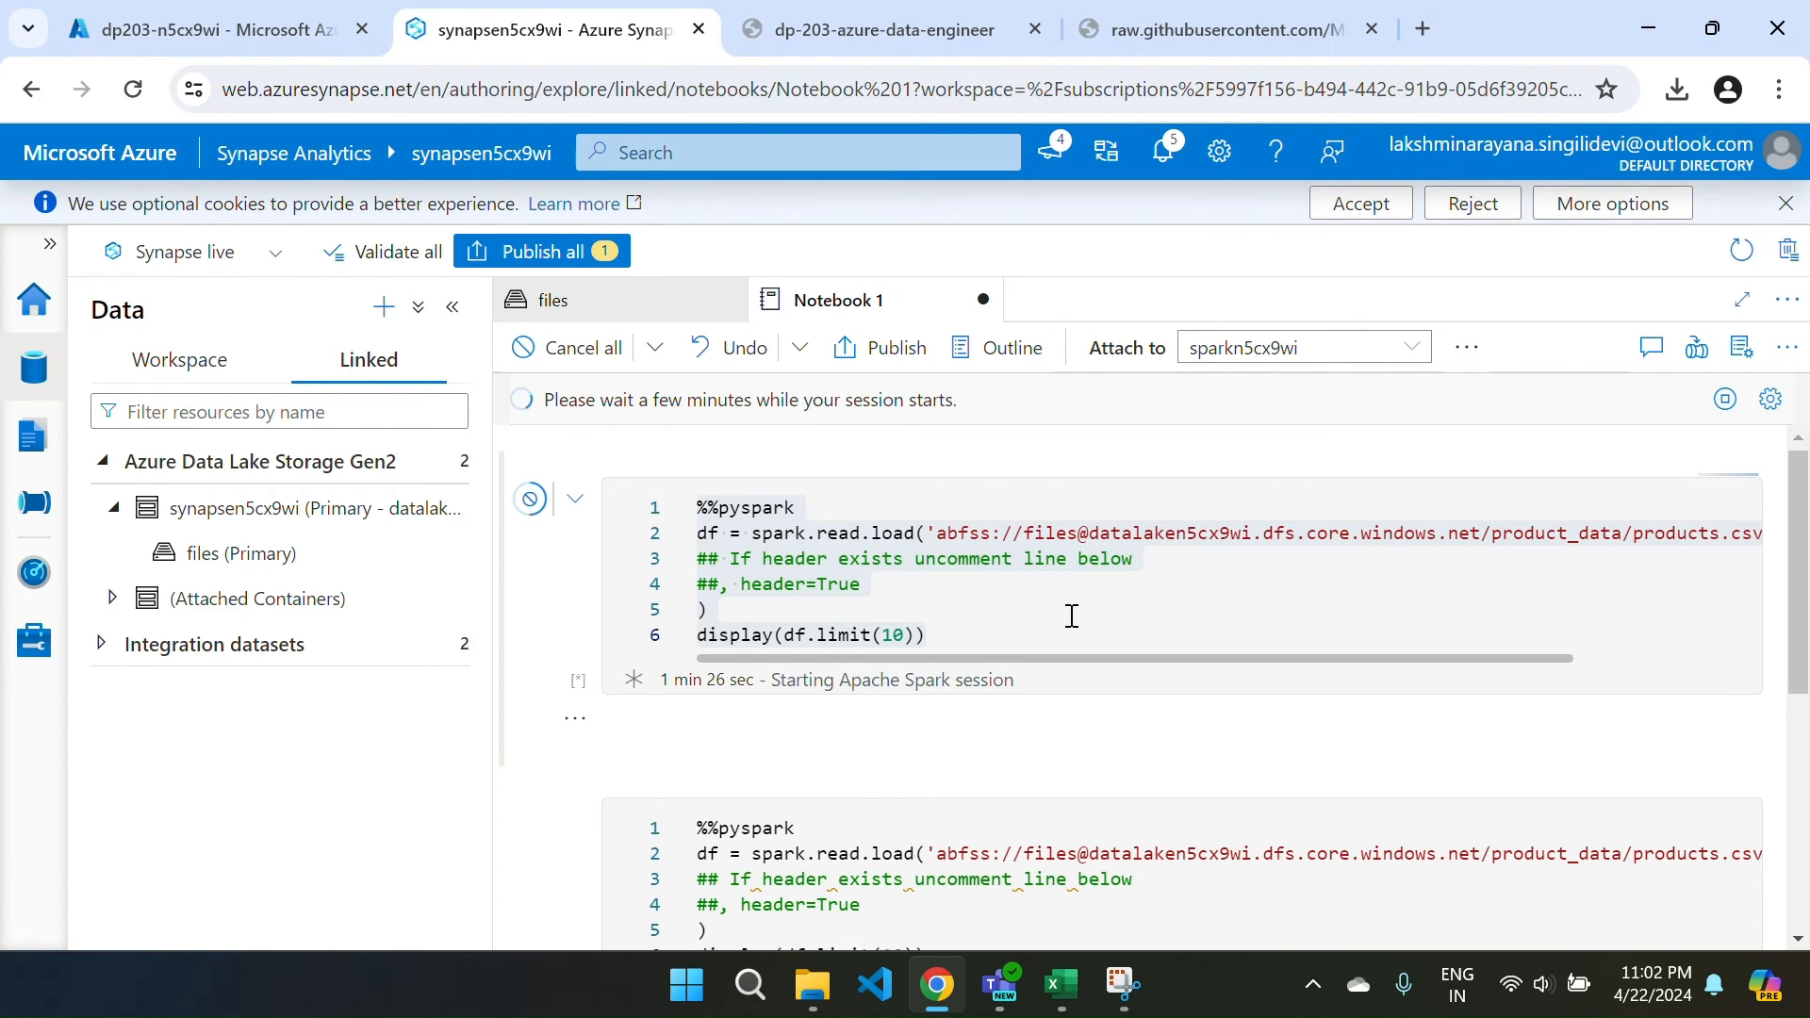
{"action": "scroll", "coordinate": [1072, 616], "scroll_direction": "down", "scroll_amount": 1}
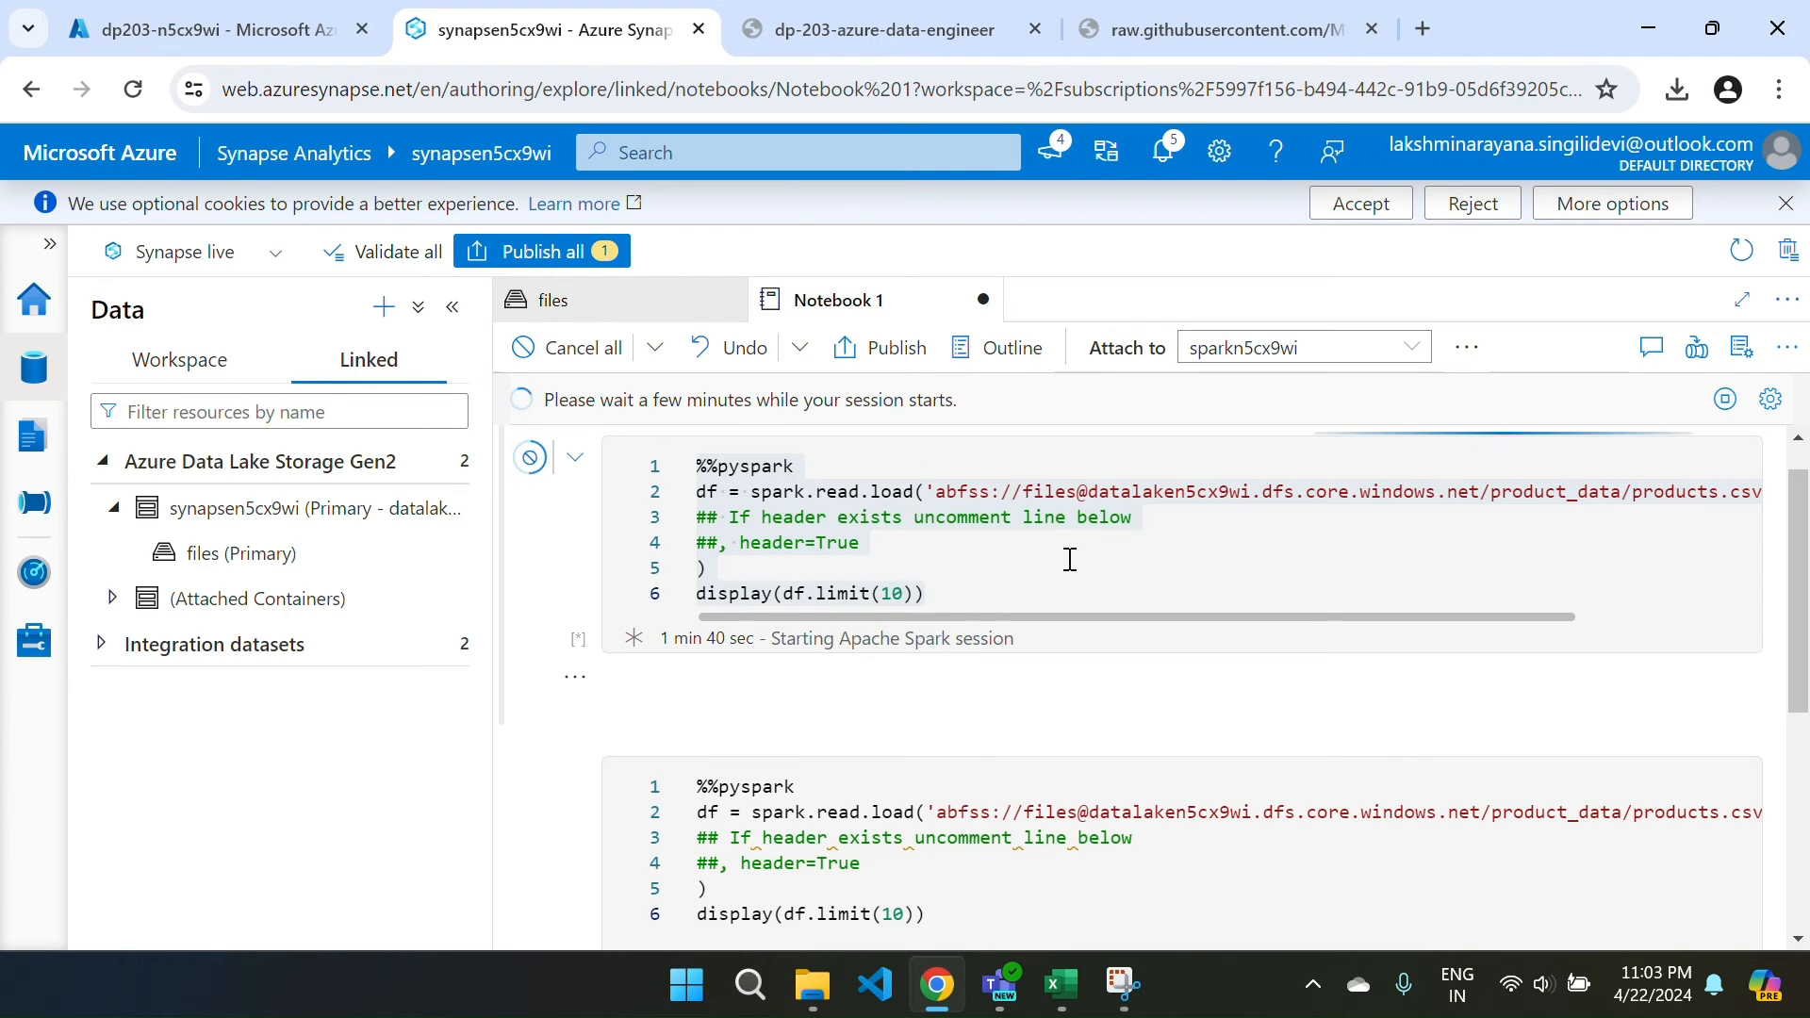
{"action": "scroll", "coordinate": [1070, 560], "scroll_direction": "down", "scroll_amount": 1}
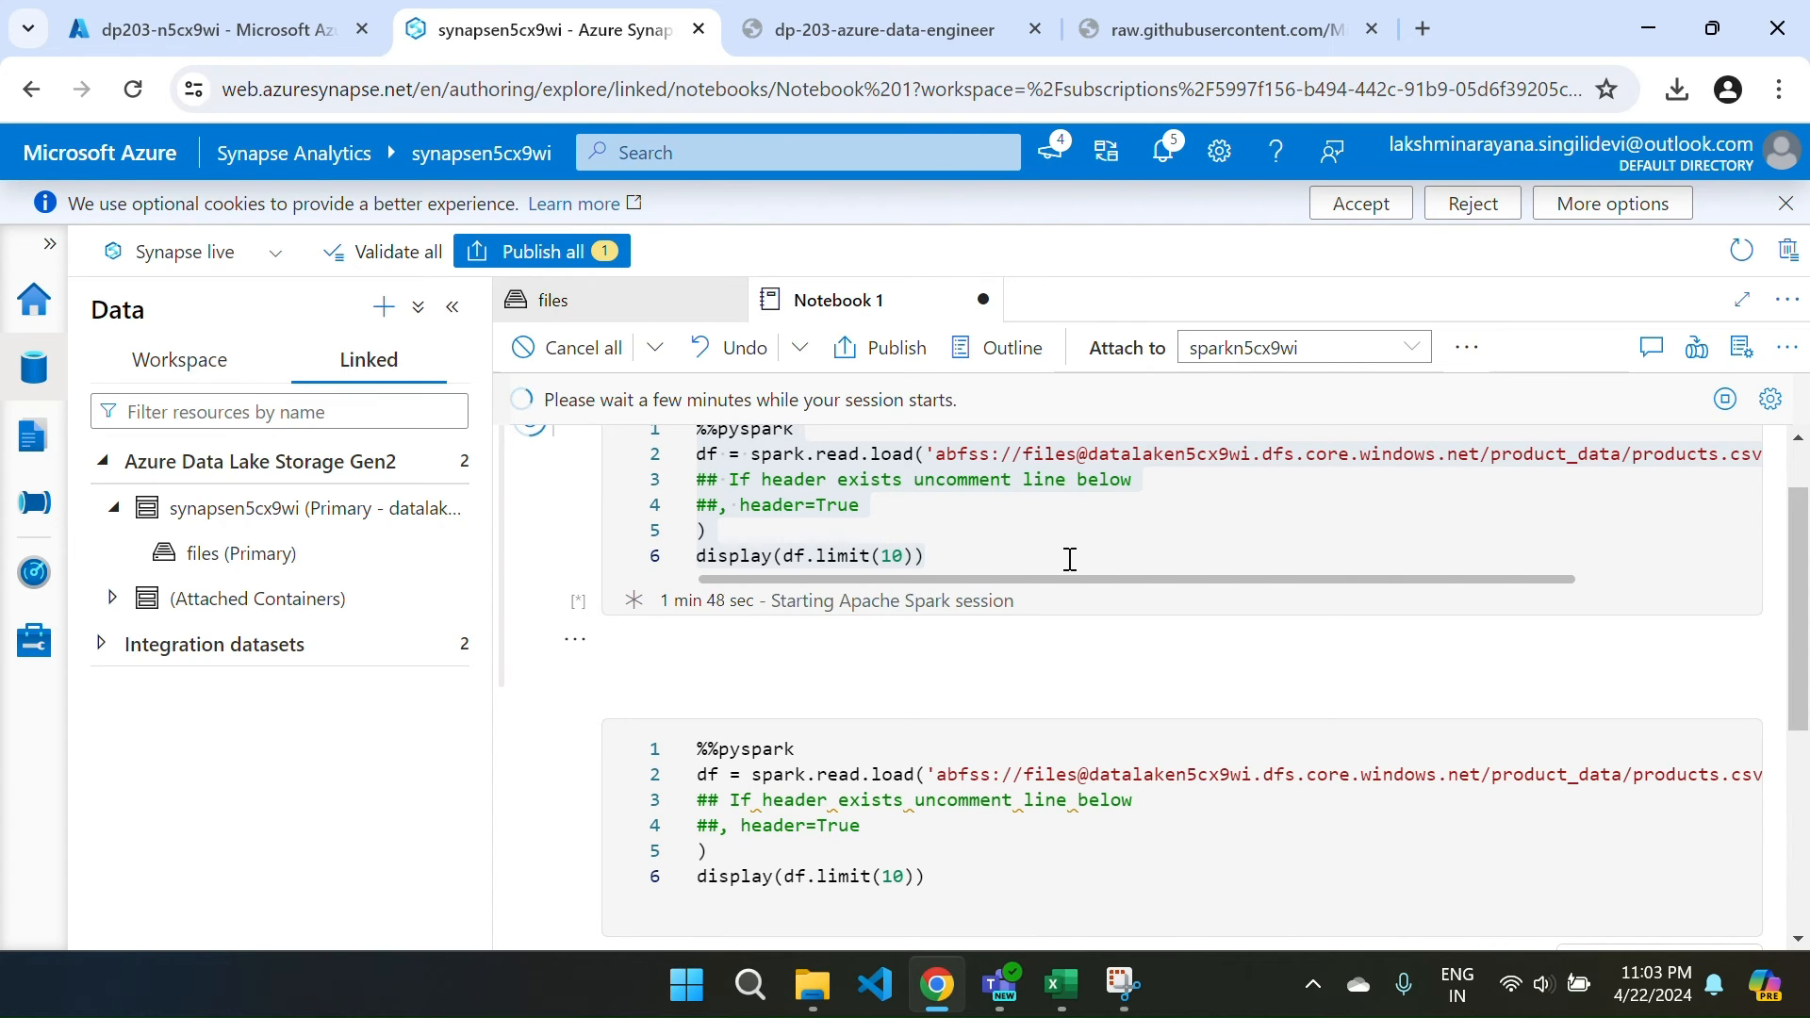
{"action": "scroll", "coordinate": [1070, 561], "scroll_direction": "up", "scroll_amount": 1}
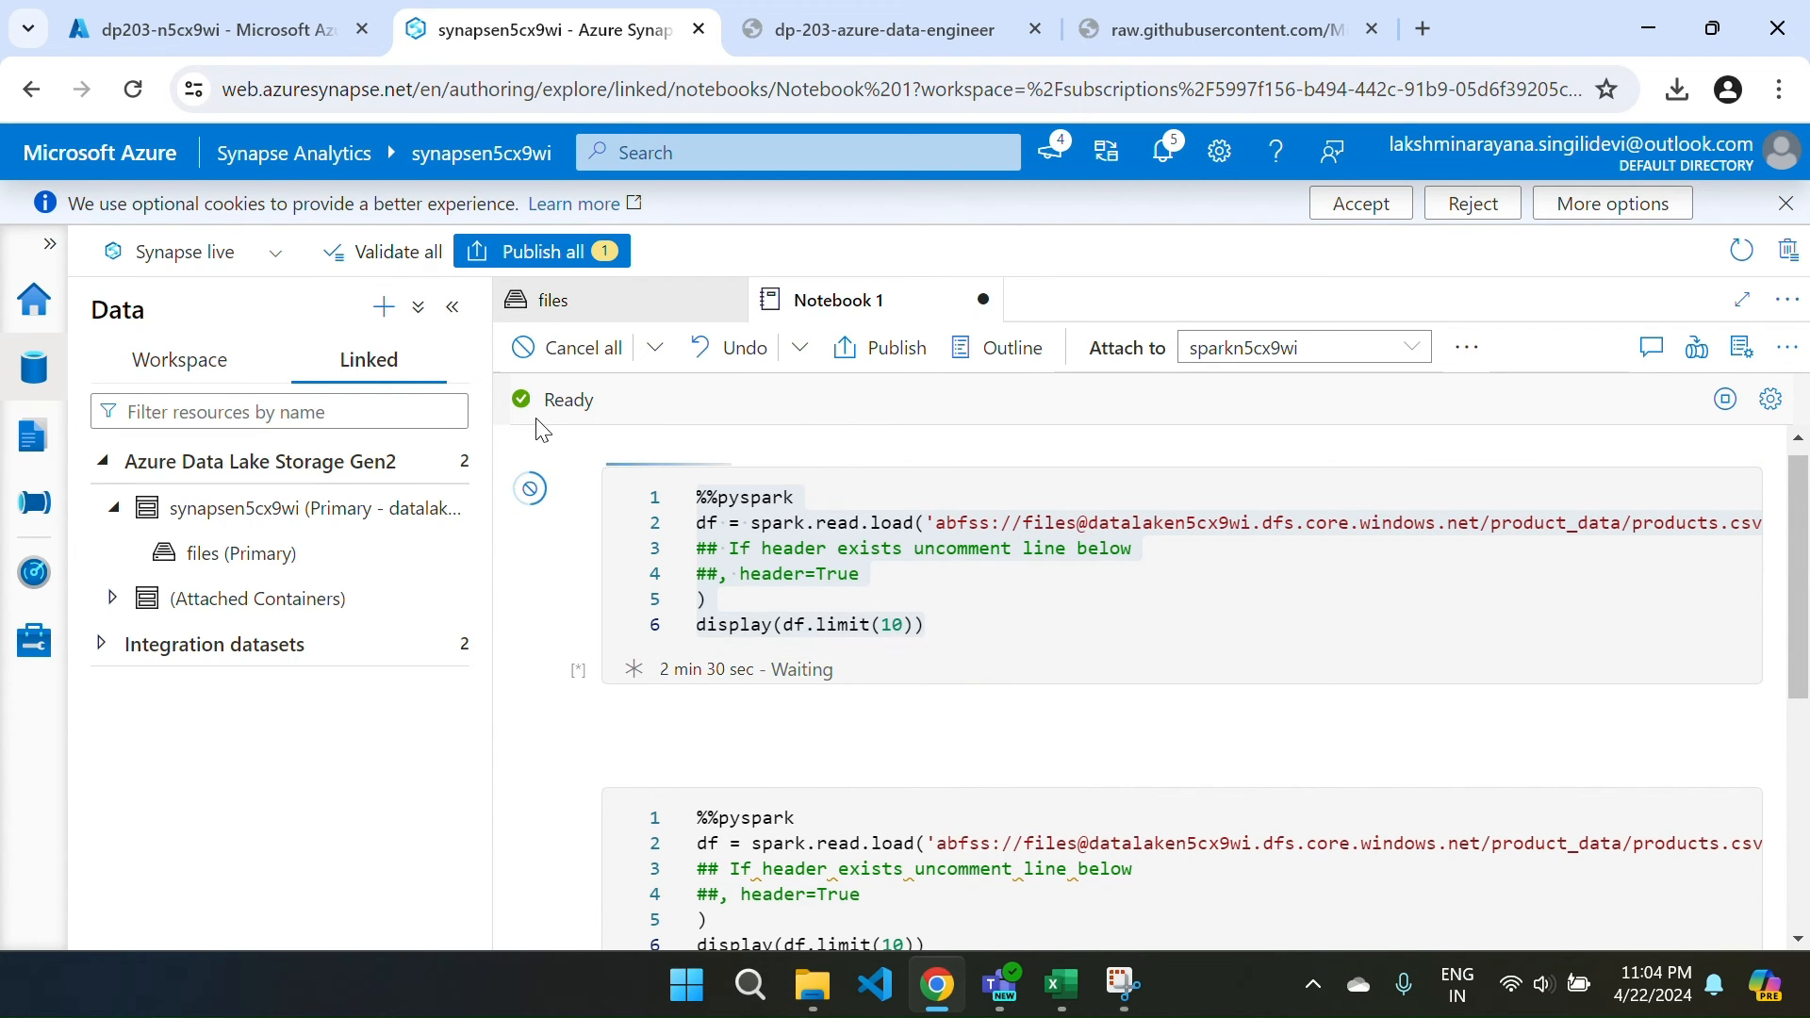
Uncomment header=True on line 4 of the copied product-loading cell.
{"action": "mouse_move", "coordinate": [566, 400]}
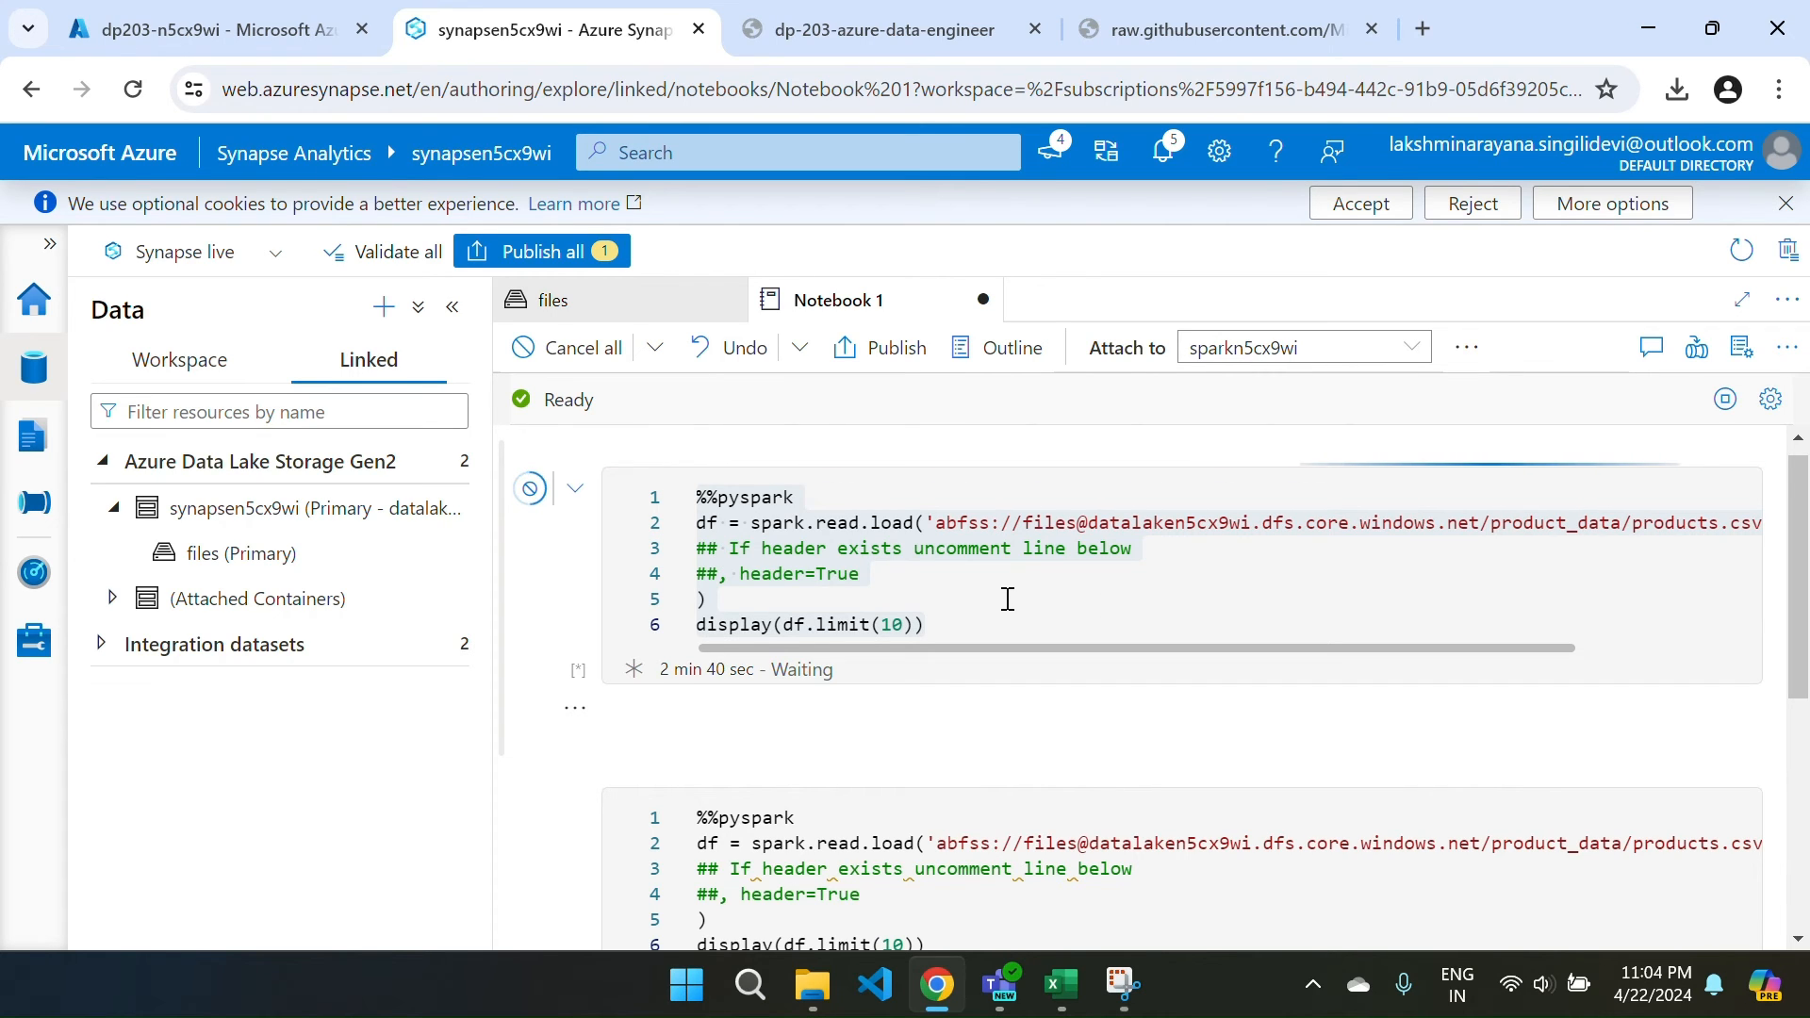
{"action": "scroll", "coordinate": [1008, 600], "scroll_direction": "down", "scroll_amount": 1}
{"action": "scroll", "coordinate": [1008, 600], "scroll_direction": "down", "scroll_amount": 1}
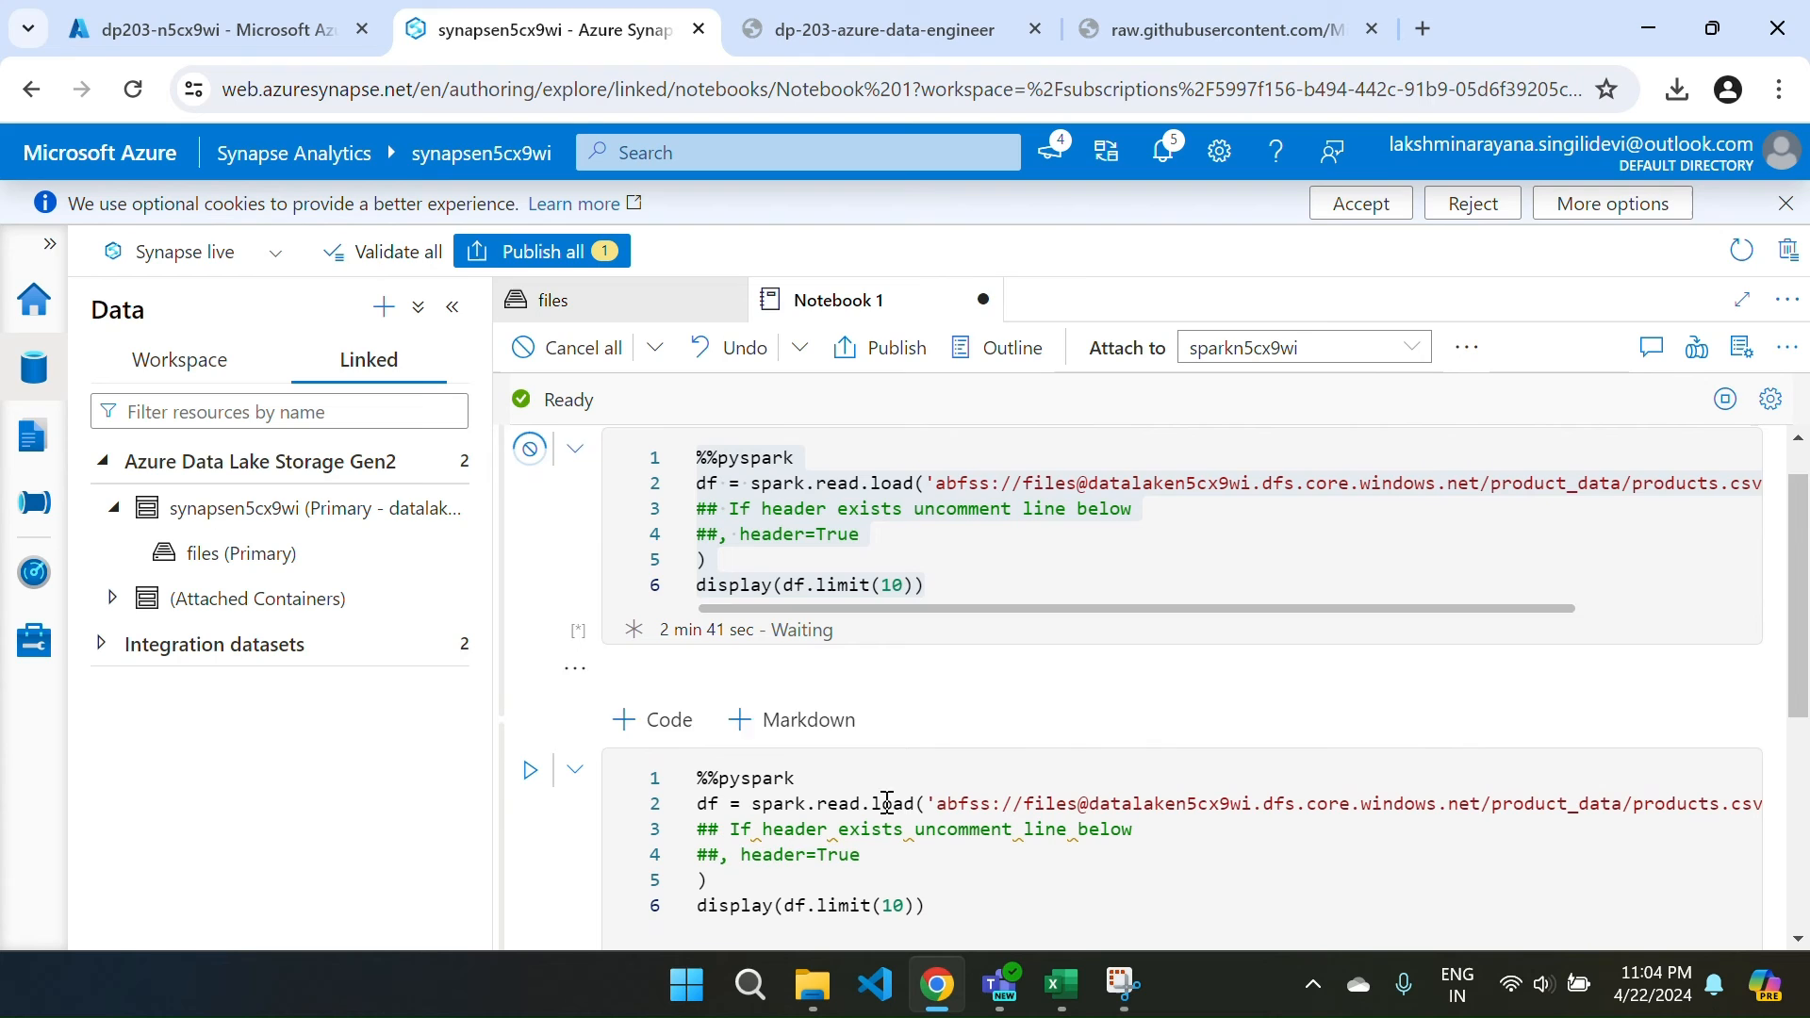
{"action": "left_click", "coordinate": [720, 856]}
{"action": "key", "text": "BackSpace"}
{"action": "key", "text": "BackSpace"}
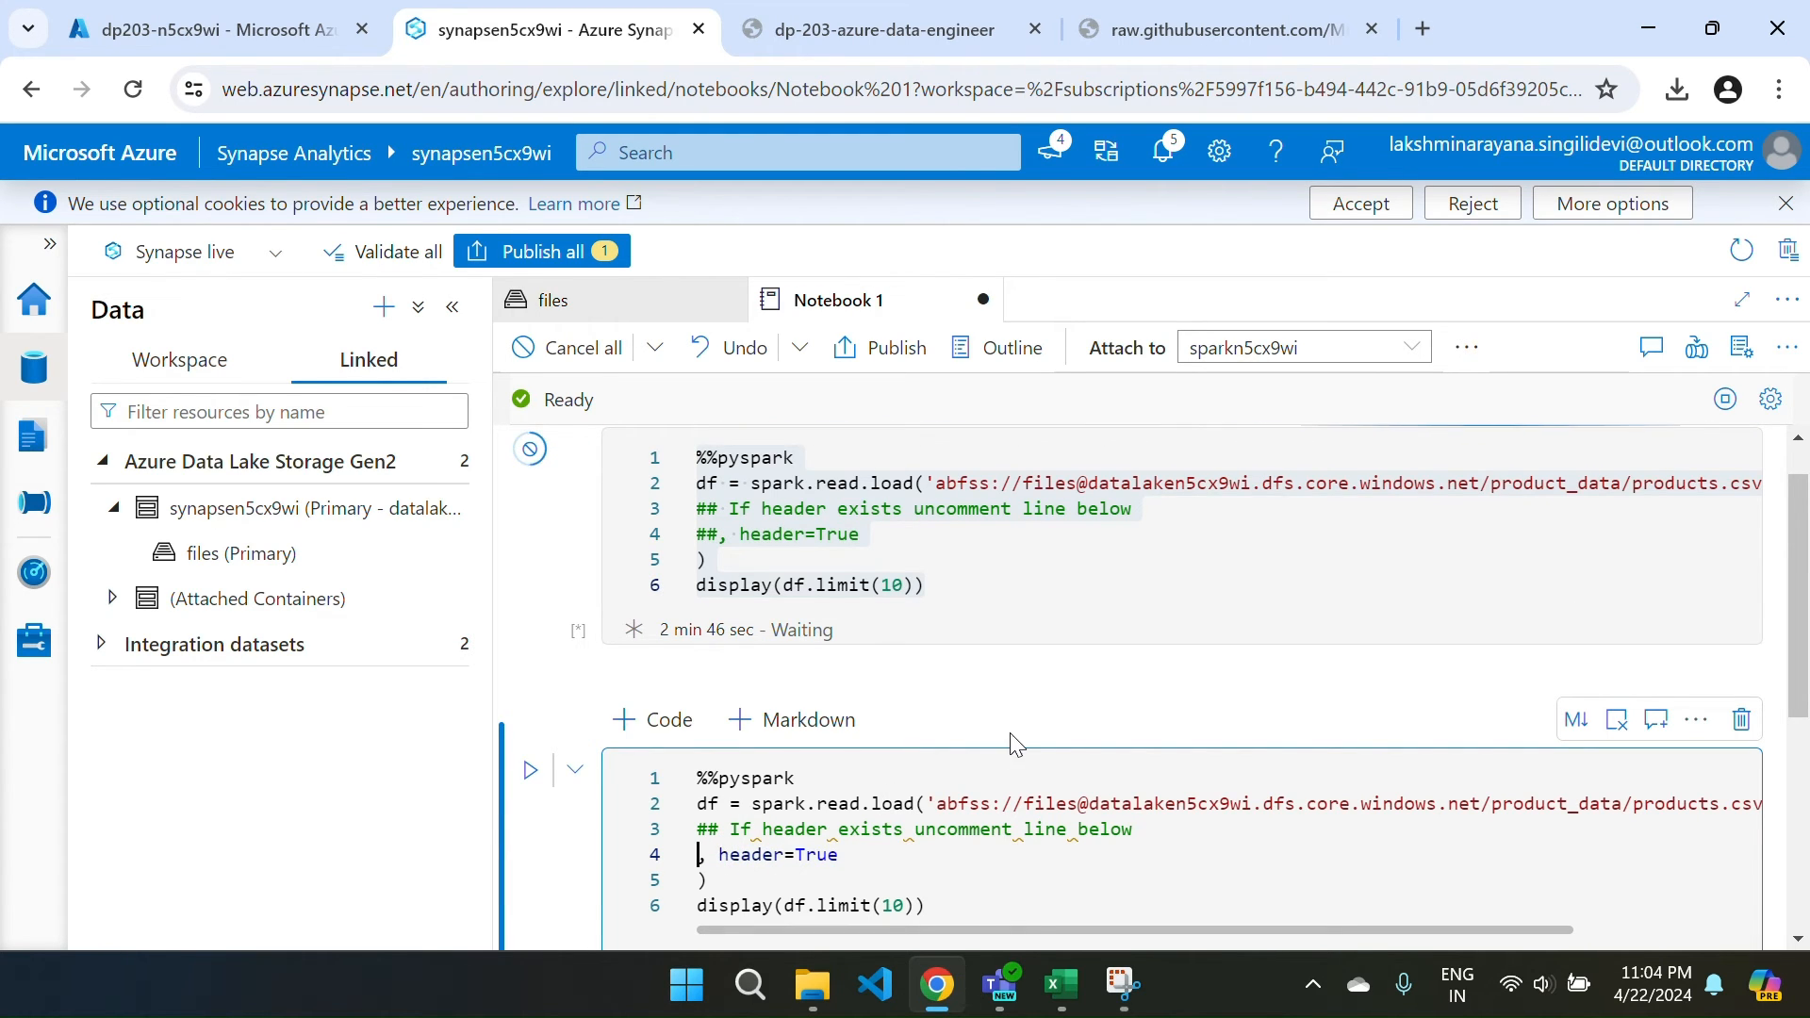
{"action": "scroll", "coordinate": [1014, 740], "scroll_direction": "down", "scroll_amount": 3}
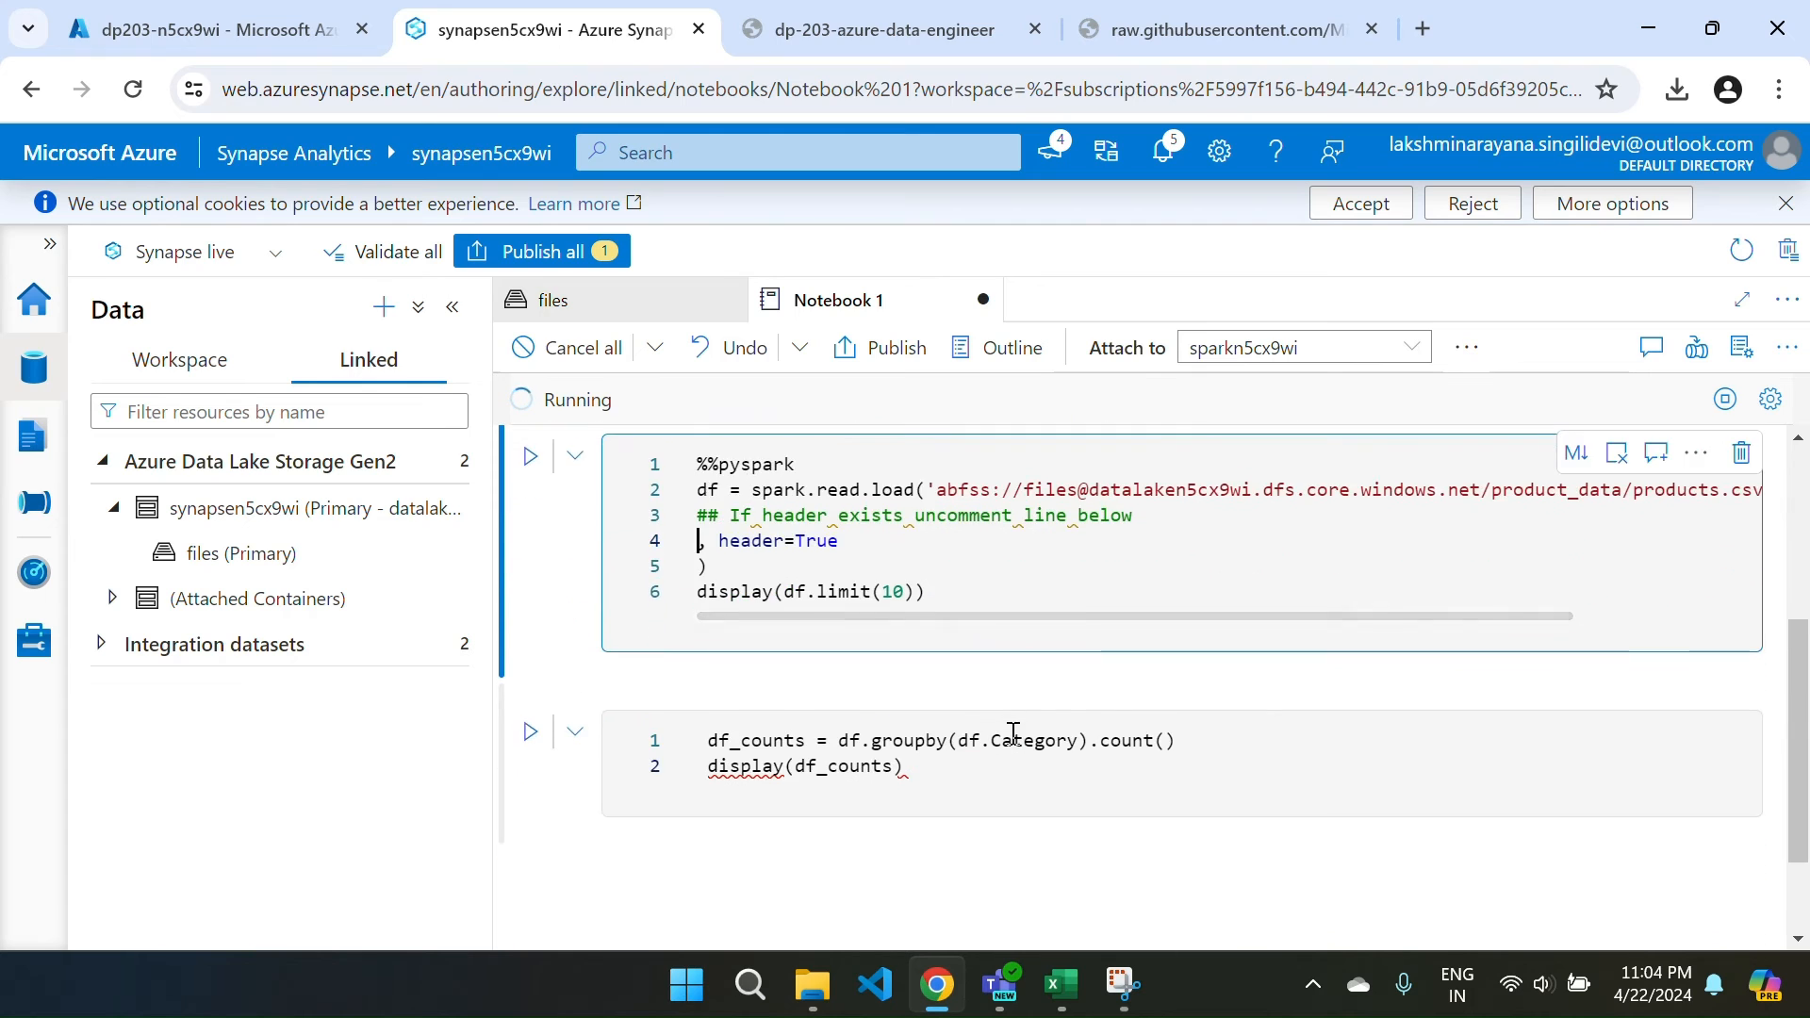
{"action": "scroll", "coordinate": [1013, 734], "scroll_direction": "up", "scroll_amount": 2}
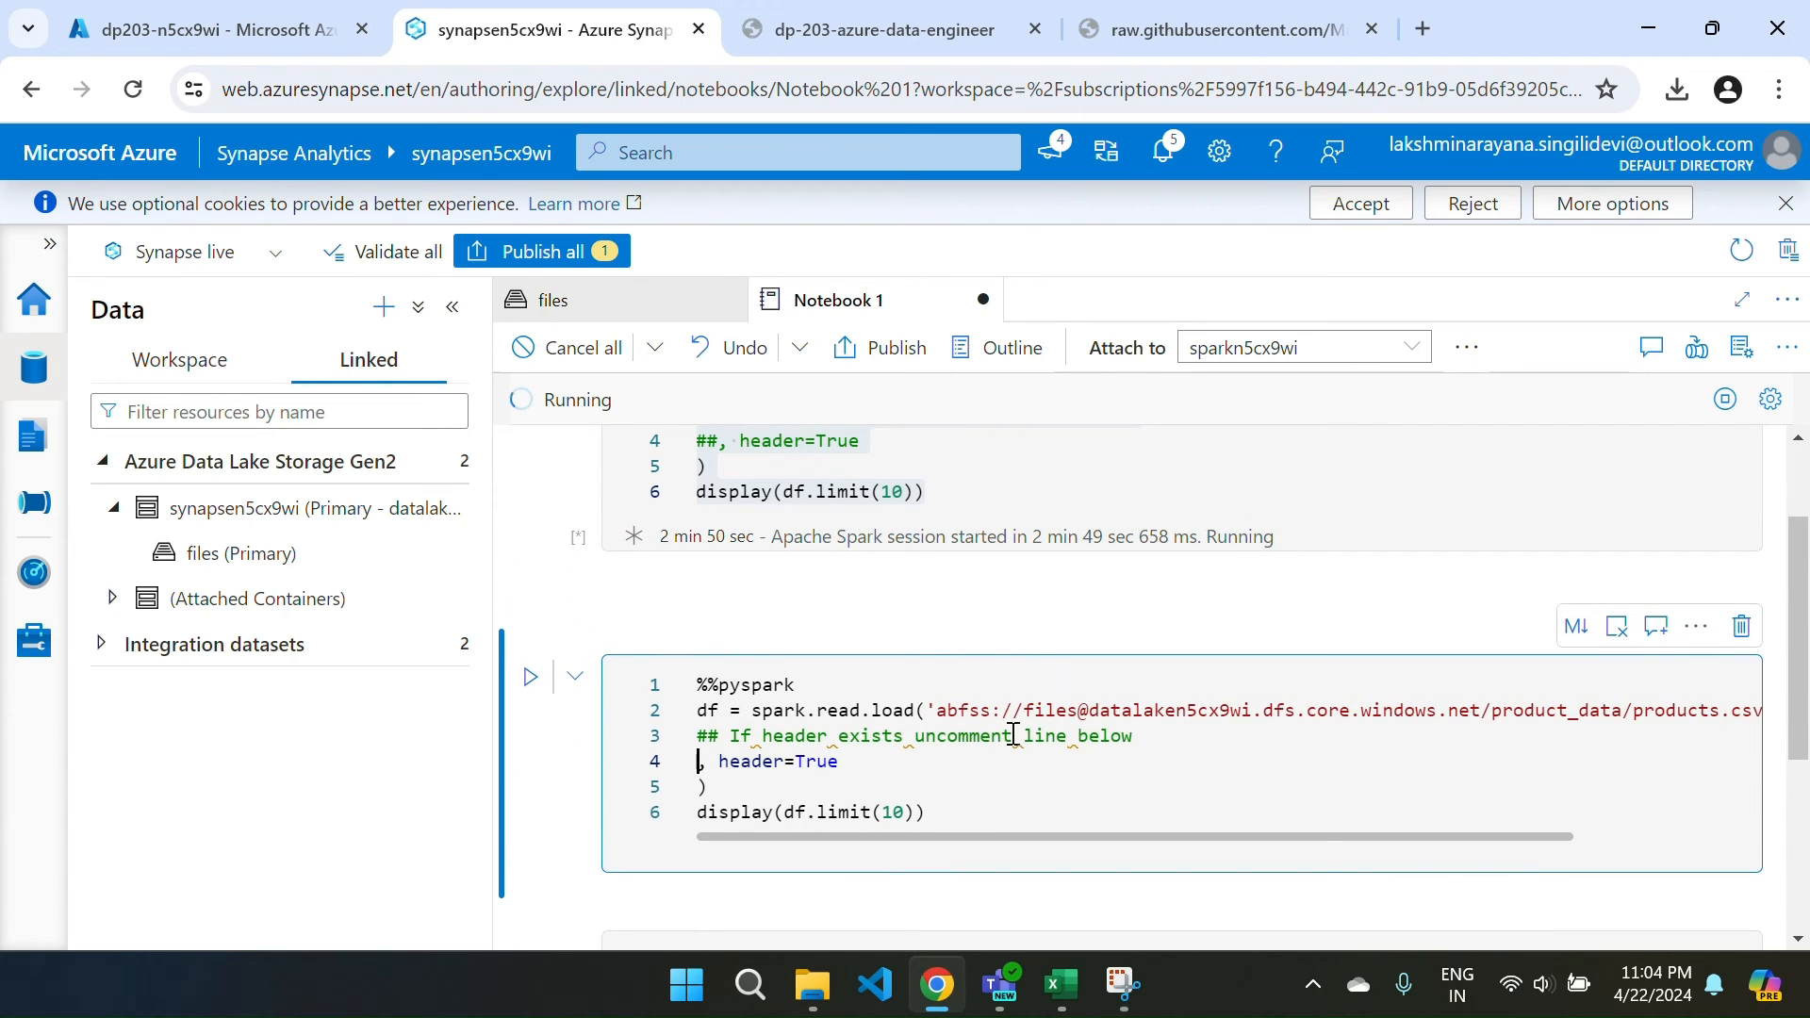
{"action": "scroll", "coordinate": [1013, 736], "scroll_direction": "up", "scroll_amount": 2}
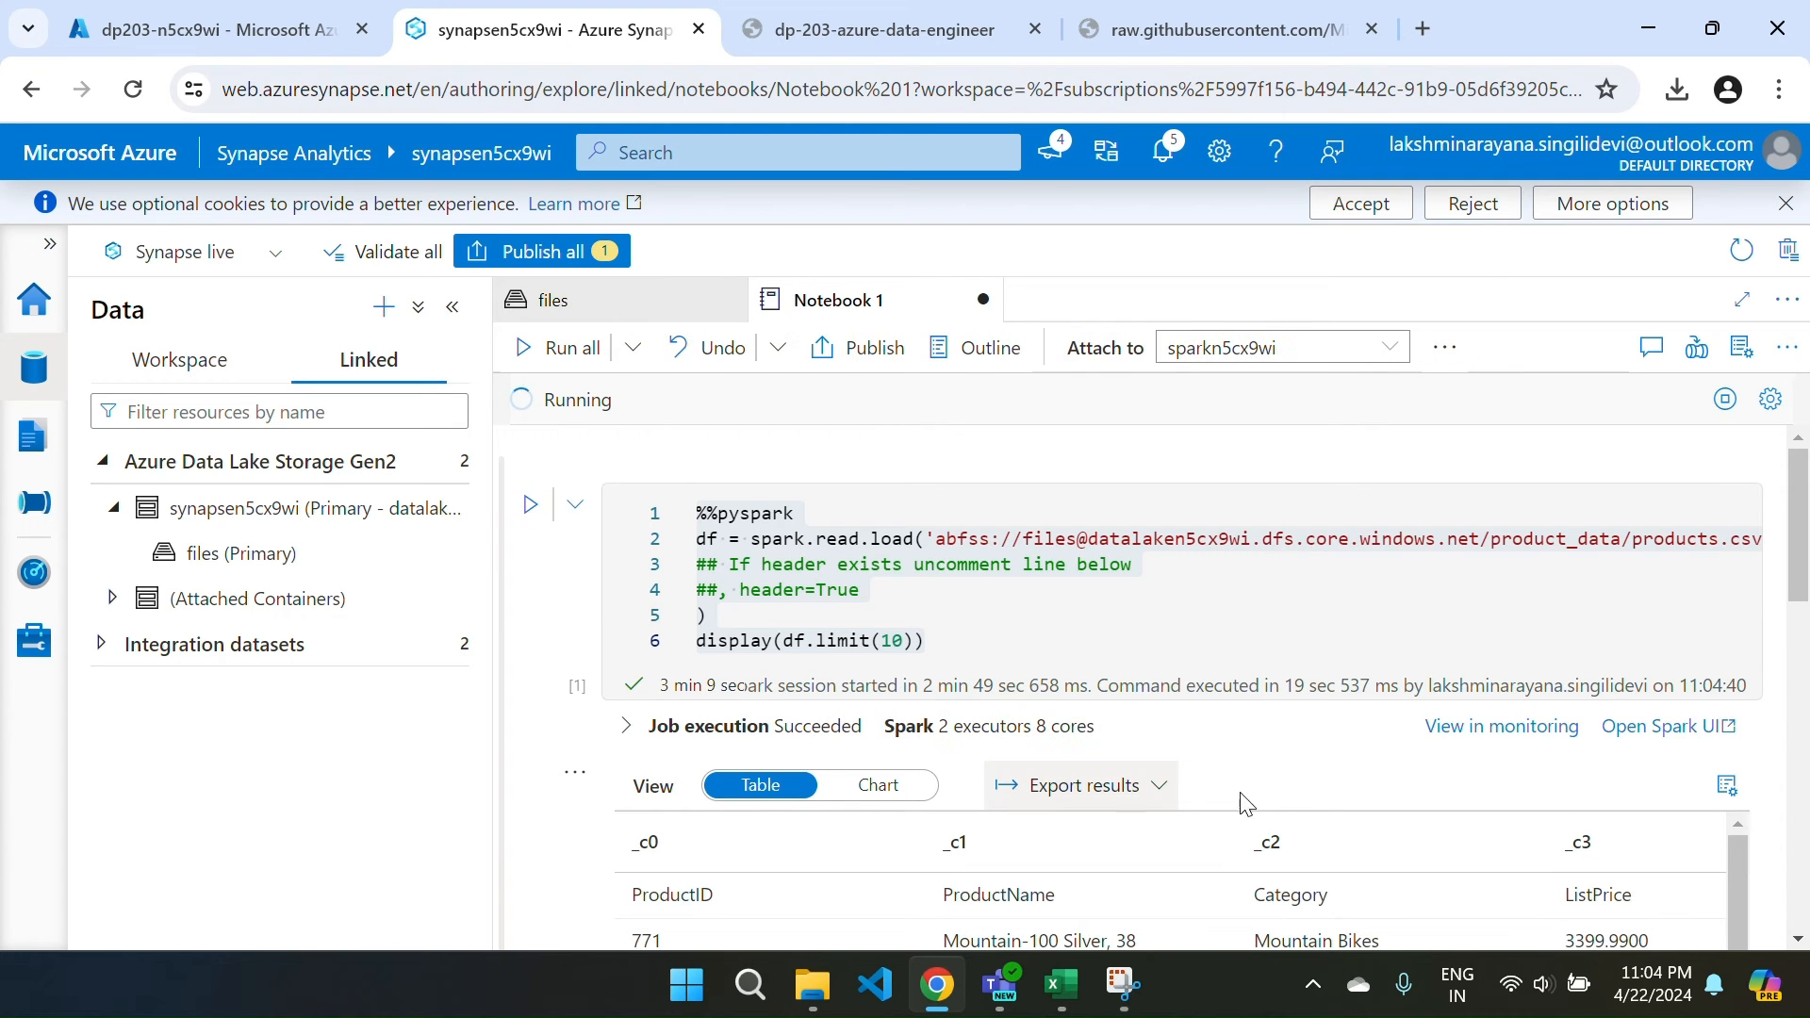
Rerun the header=True loading cell and review its ProductID, ProductName, Category and ListPrice columns.
{"action": "scroll", "coordinate": [1309, 795], "scroll_direction": "down", "scroll_amount": 1}
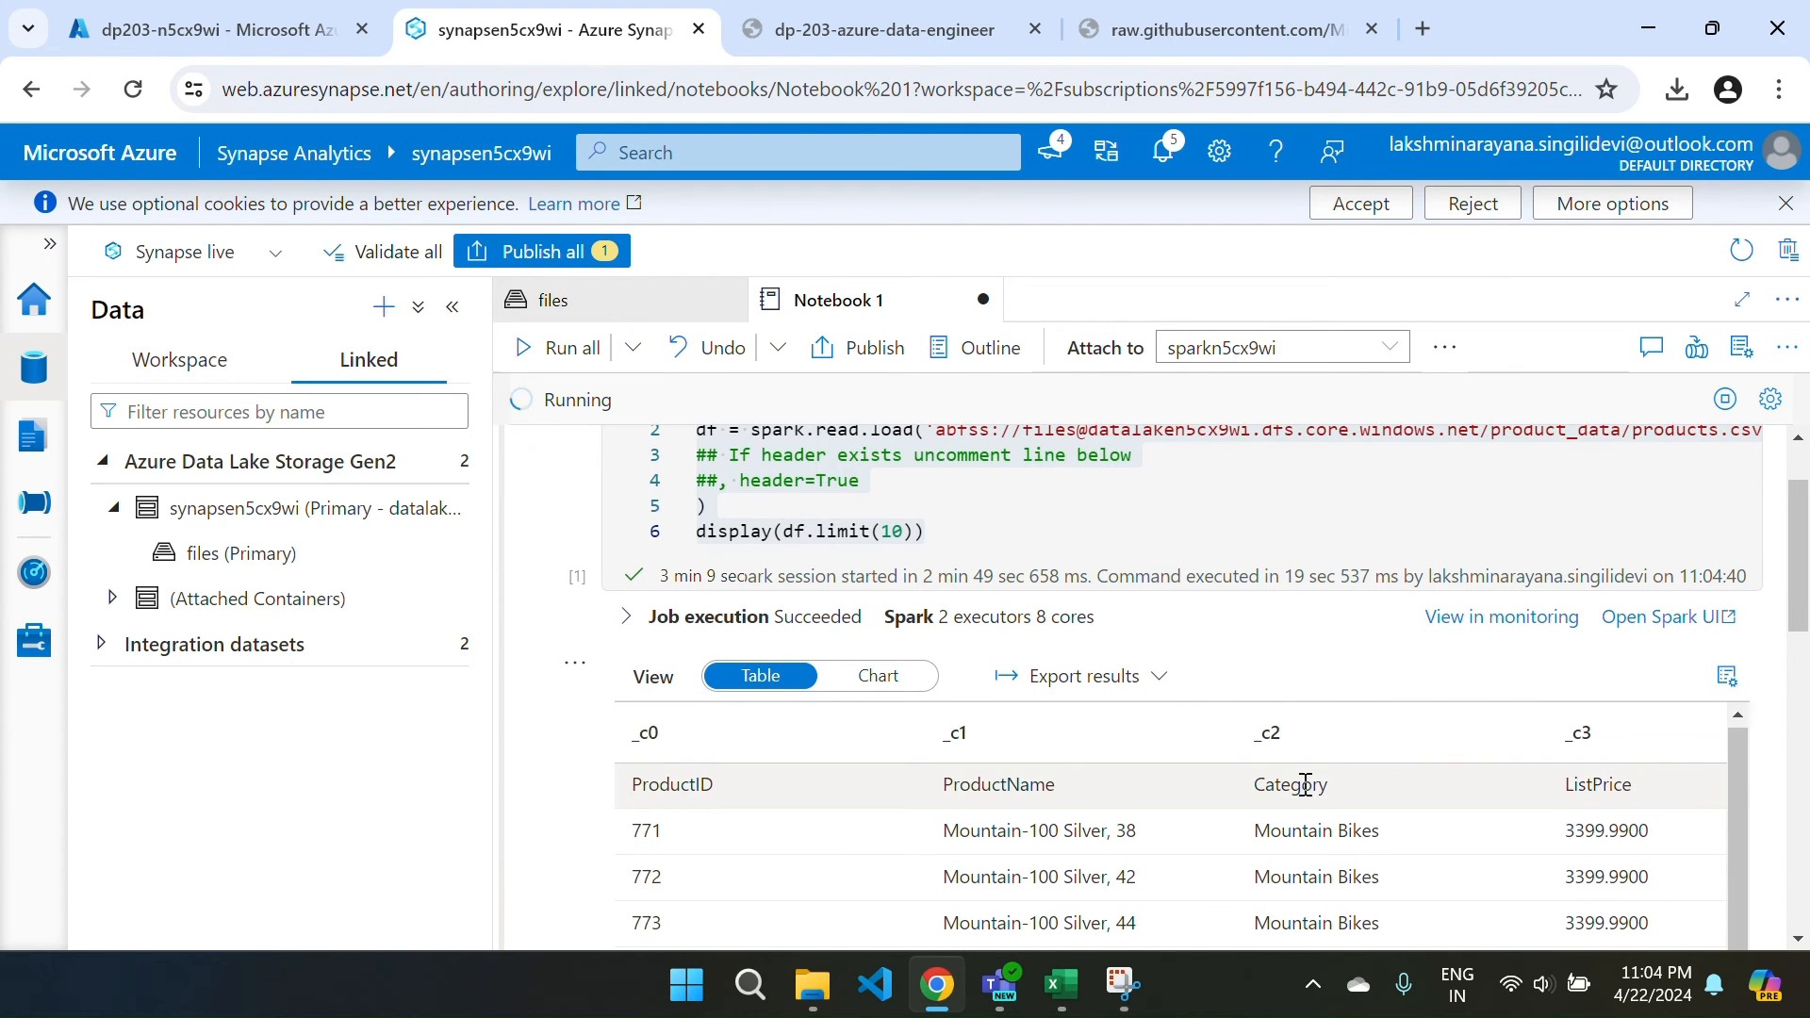
{"action": "scroll", "coordinate": [1315, 655], "scroll_direction": "down", "scroll_amount": 2}
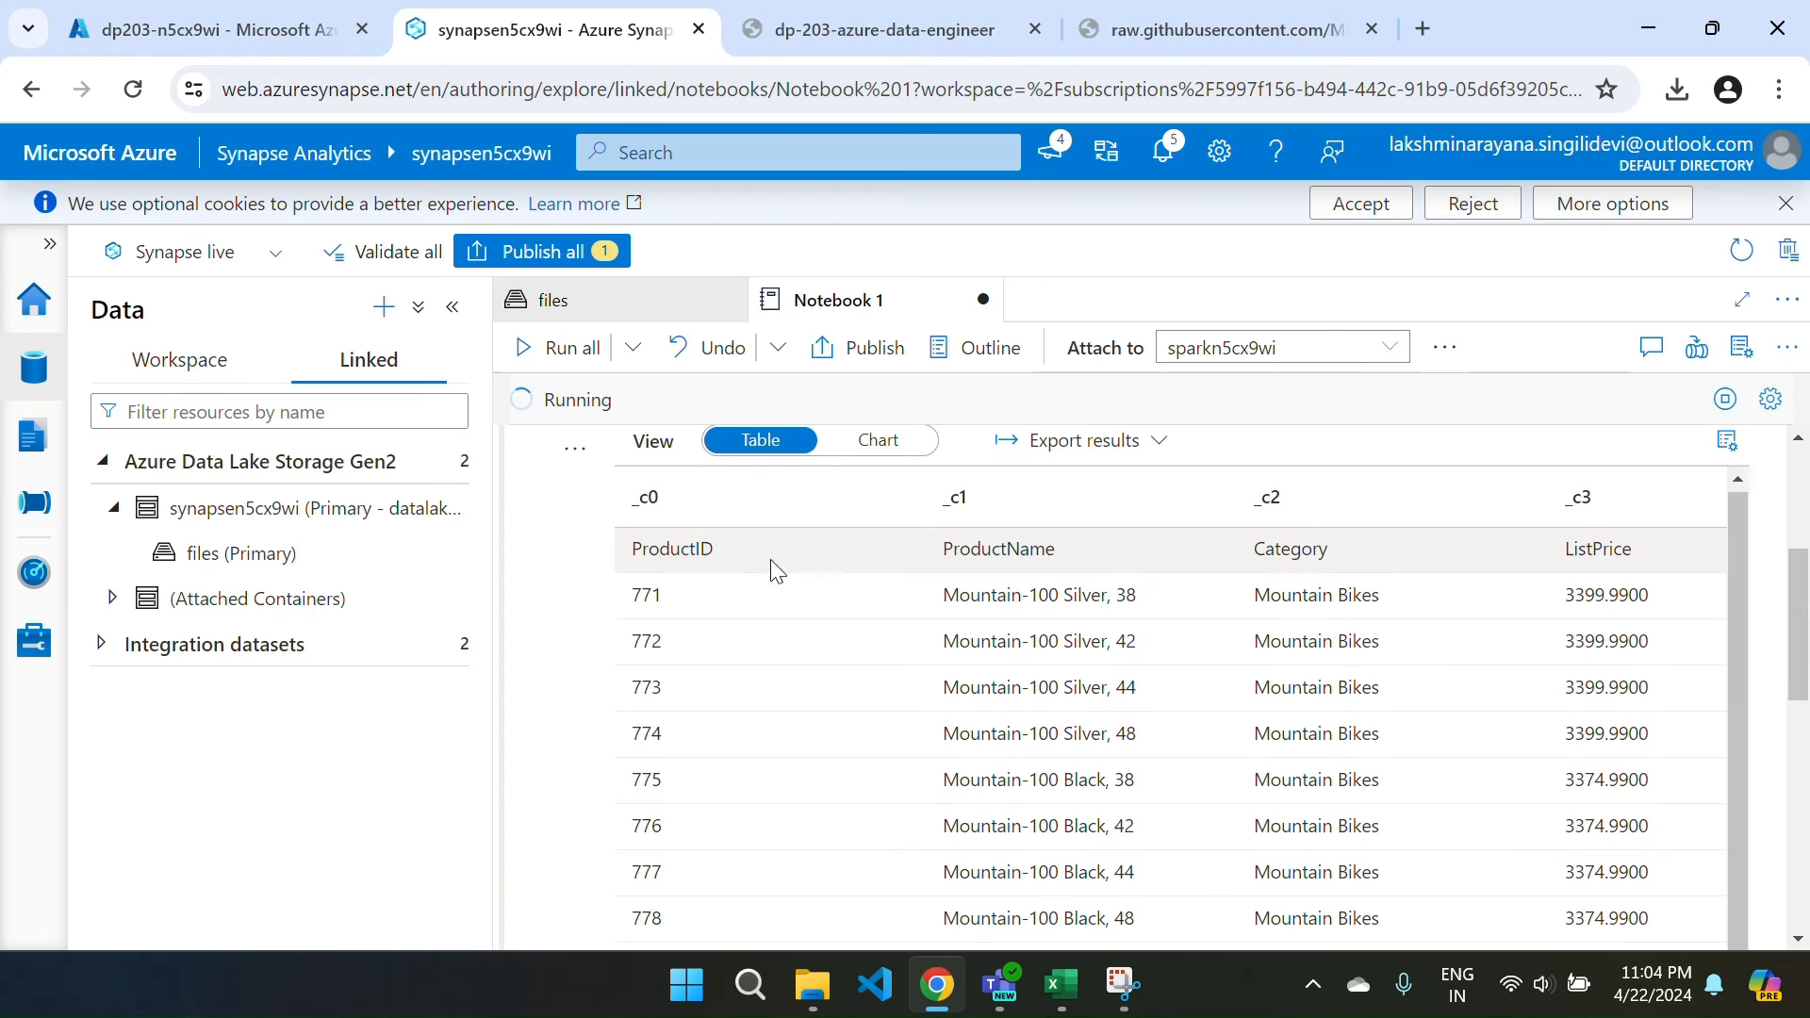
{"action": "scroll", "coordinate": [1577, 523], "scroll_direction": "down", "scroll_amount": 4}
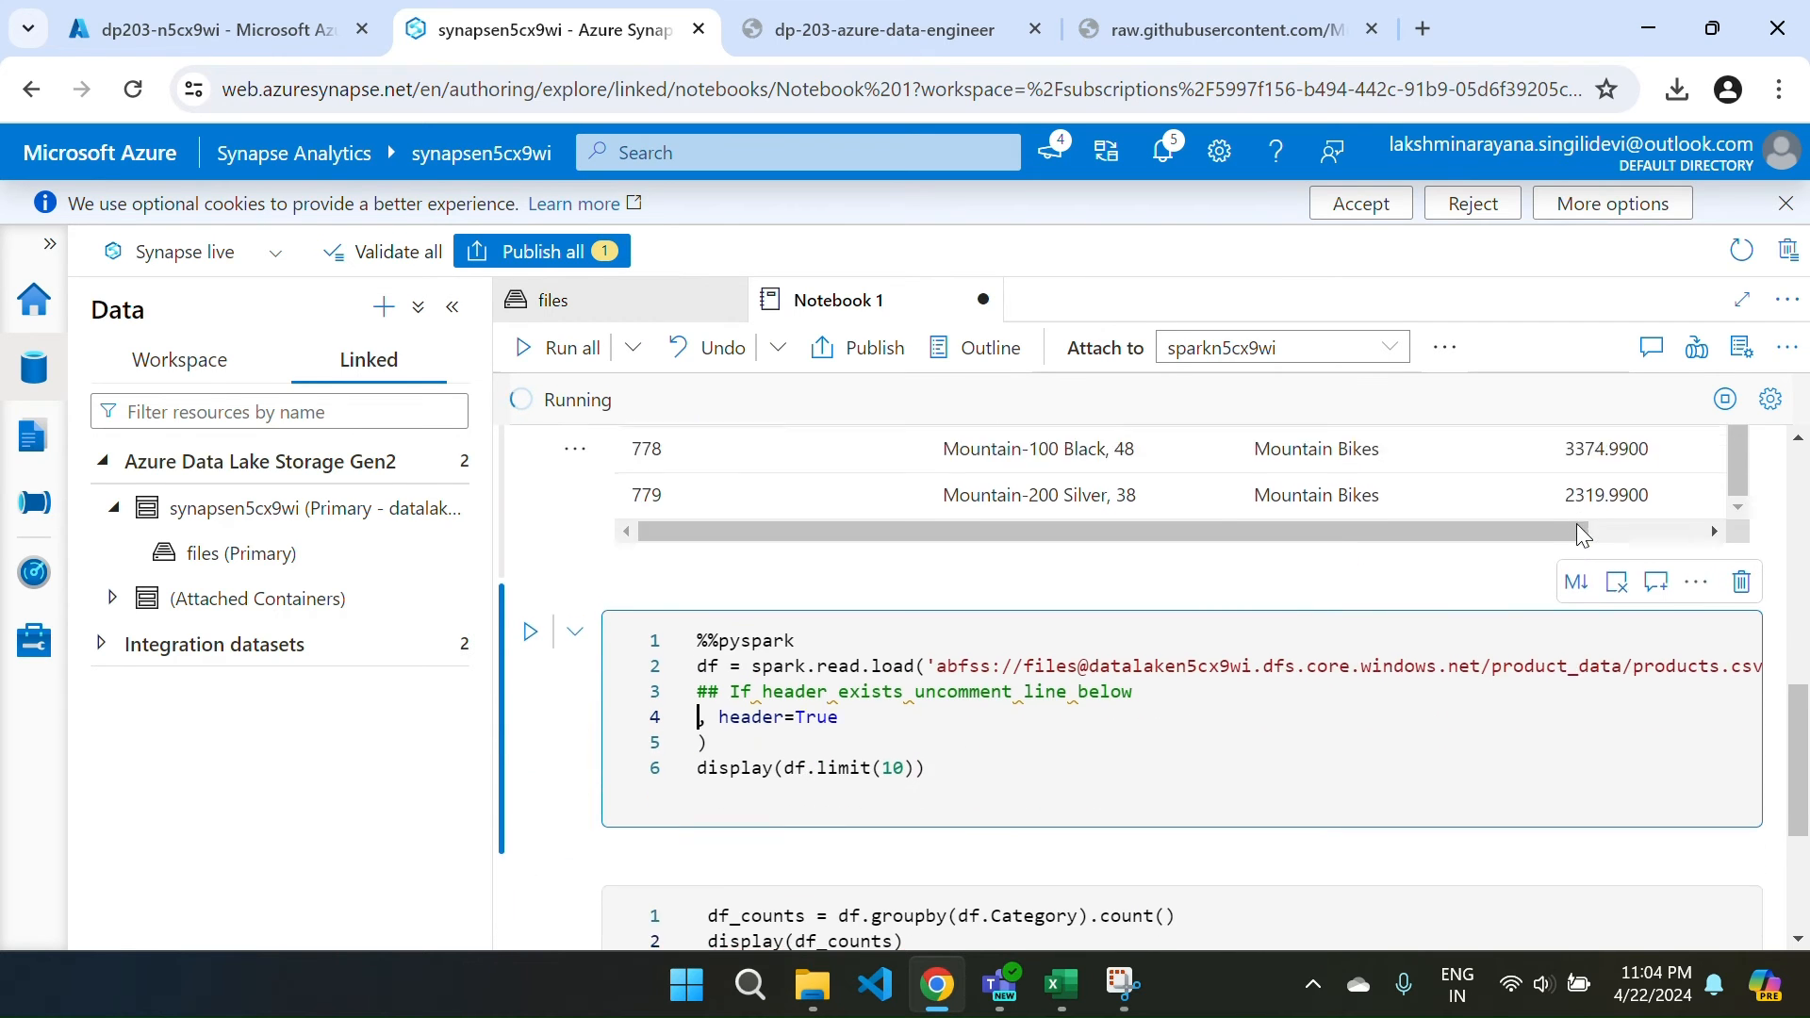
{"action": "scroll", "coordinate": [1577, 523], "scroll_direction": "down", "scroll_amount": 1}
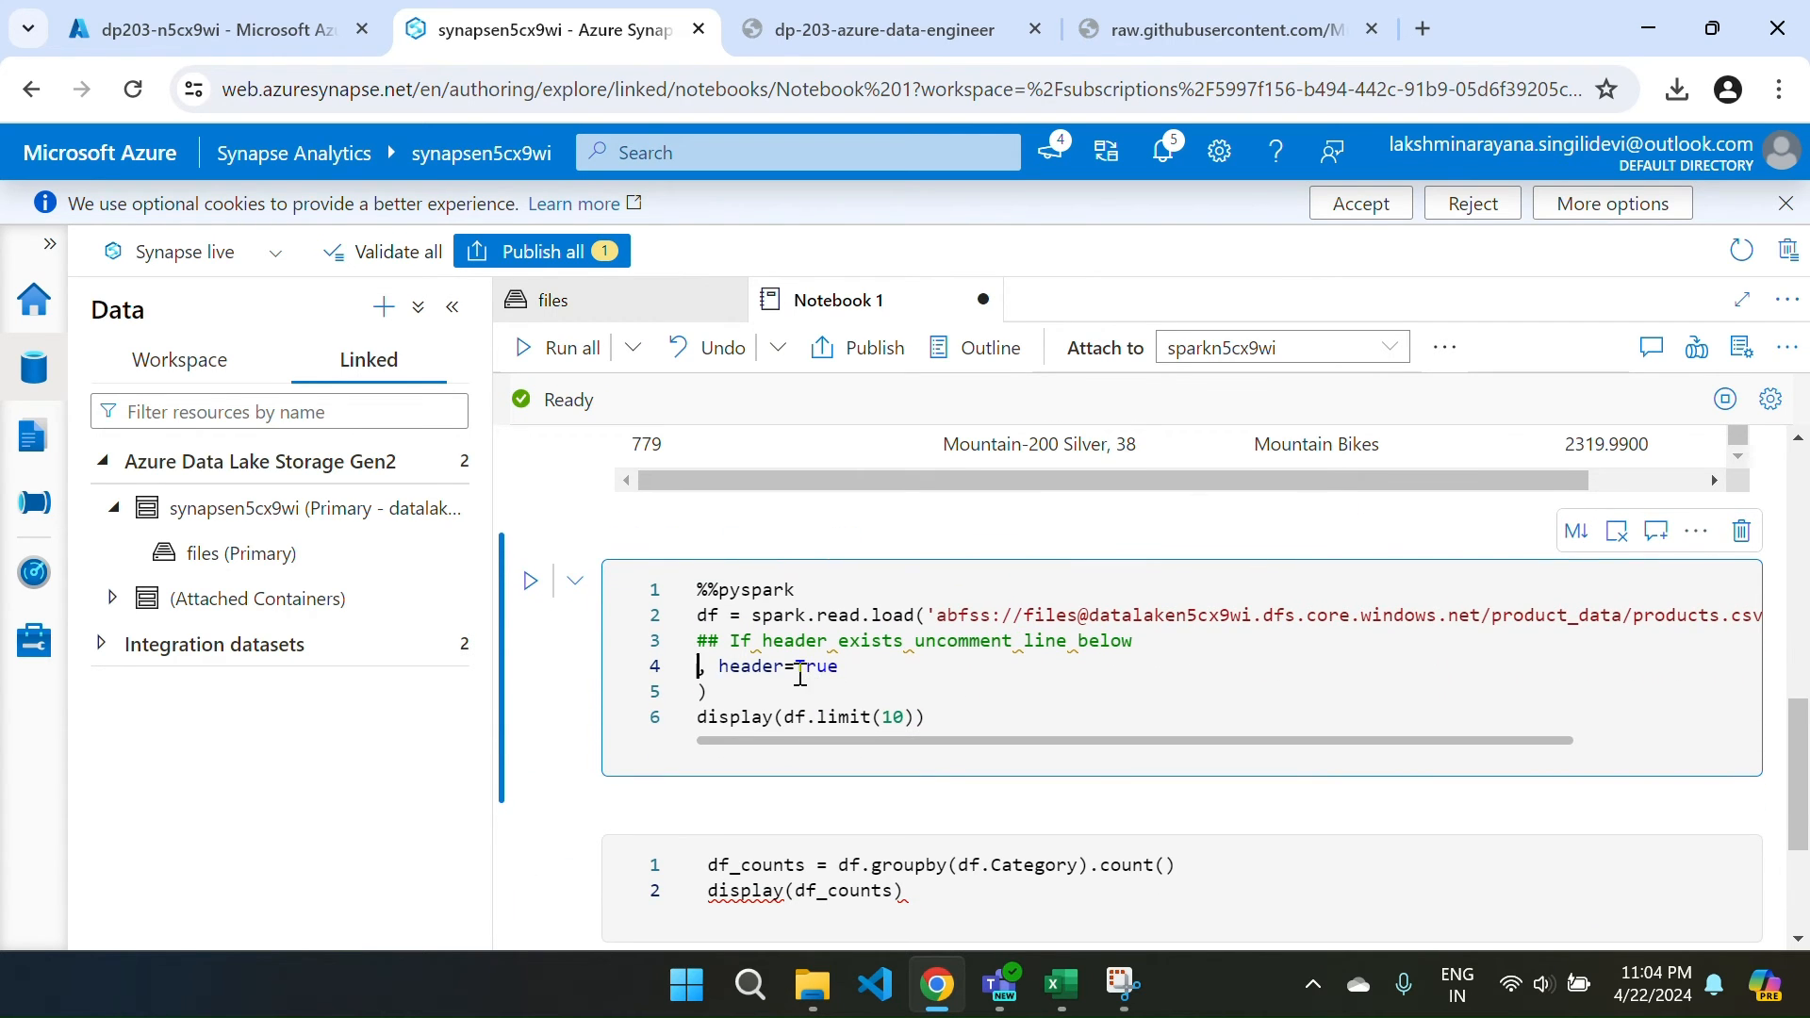
{"action": "left_click", "coordinate": [530, 581]}
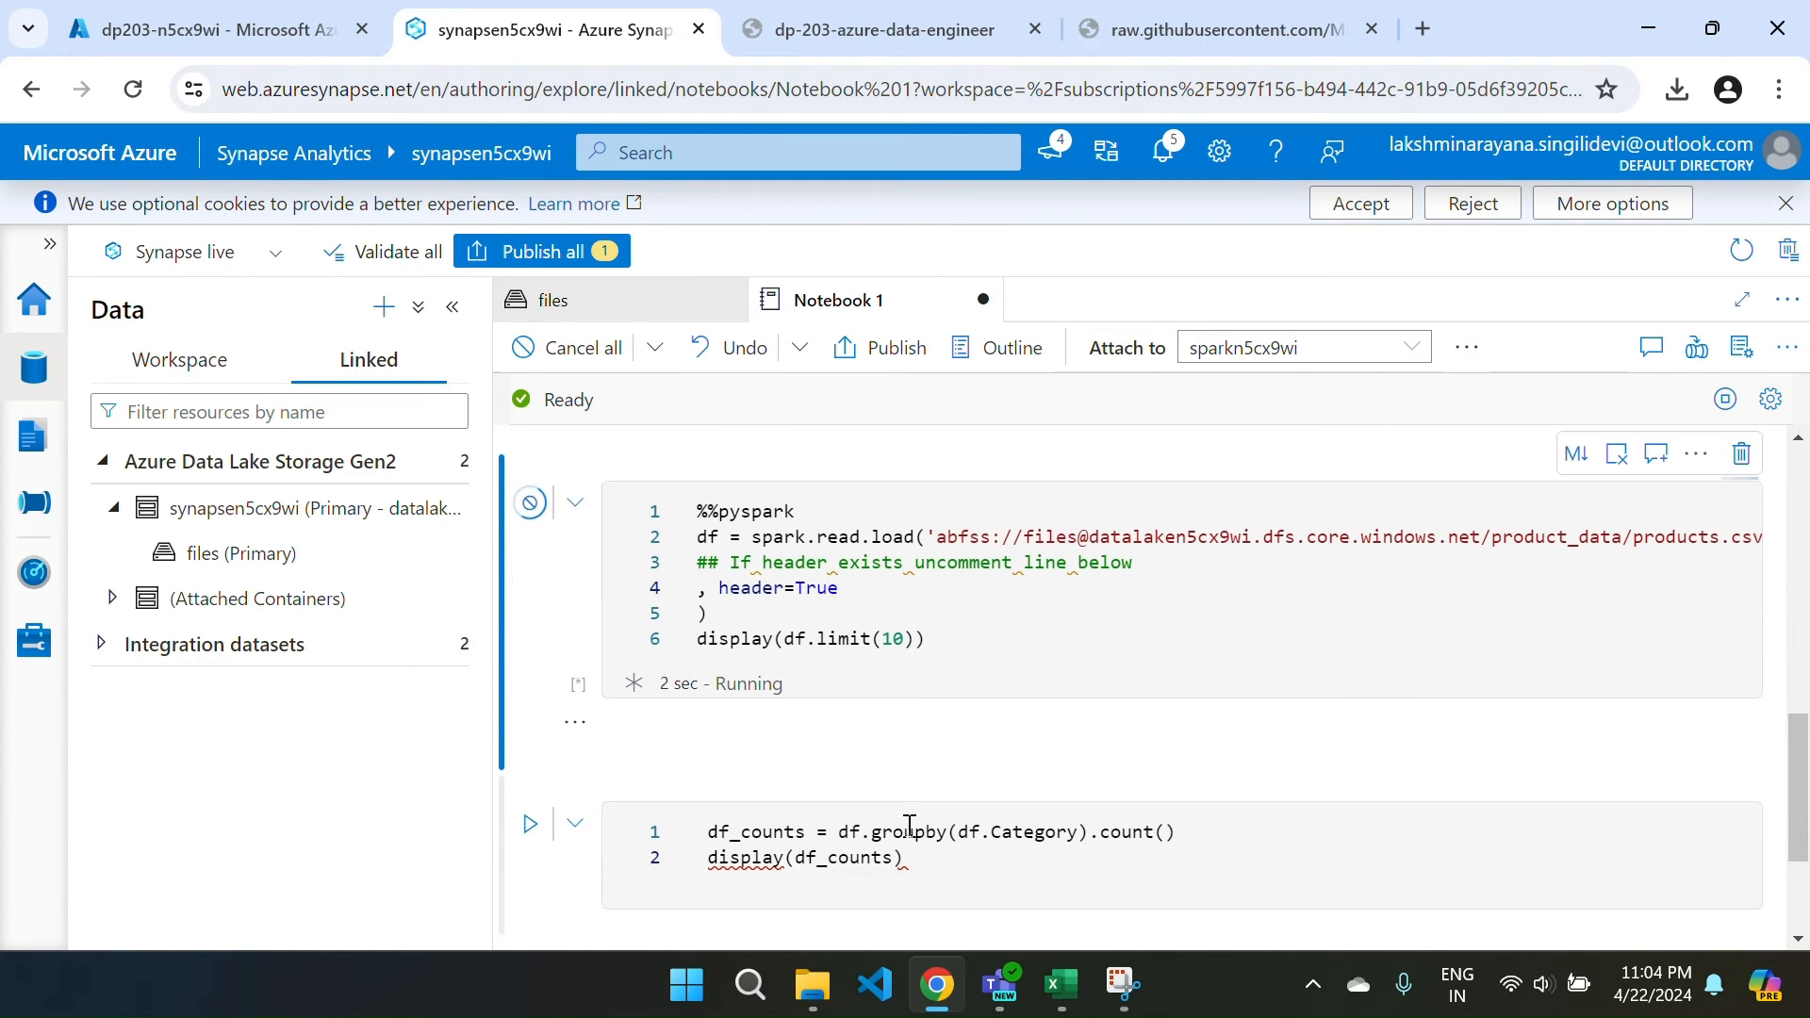
{"action": "scroll", "coordinate": [909, 828], "scroll_direction": "down", "scroll_amount": 1}
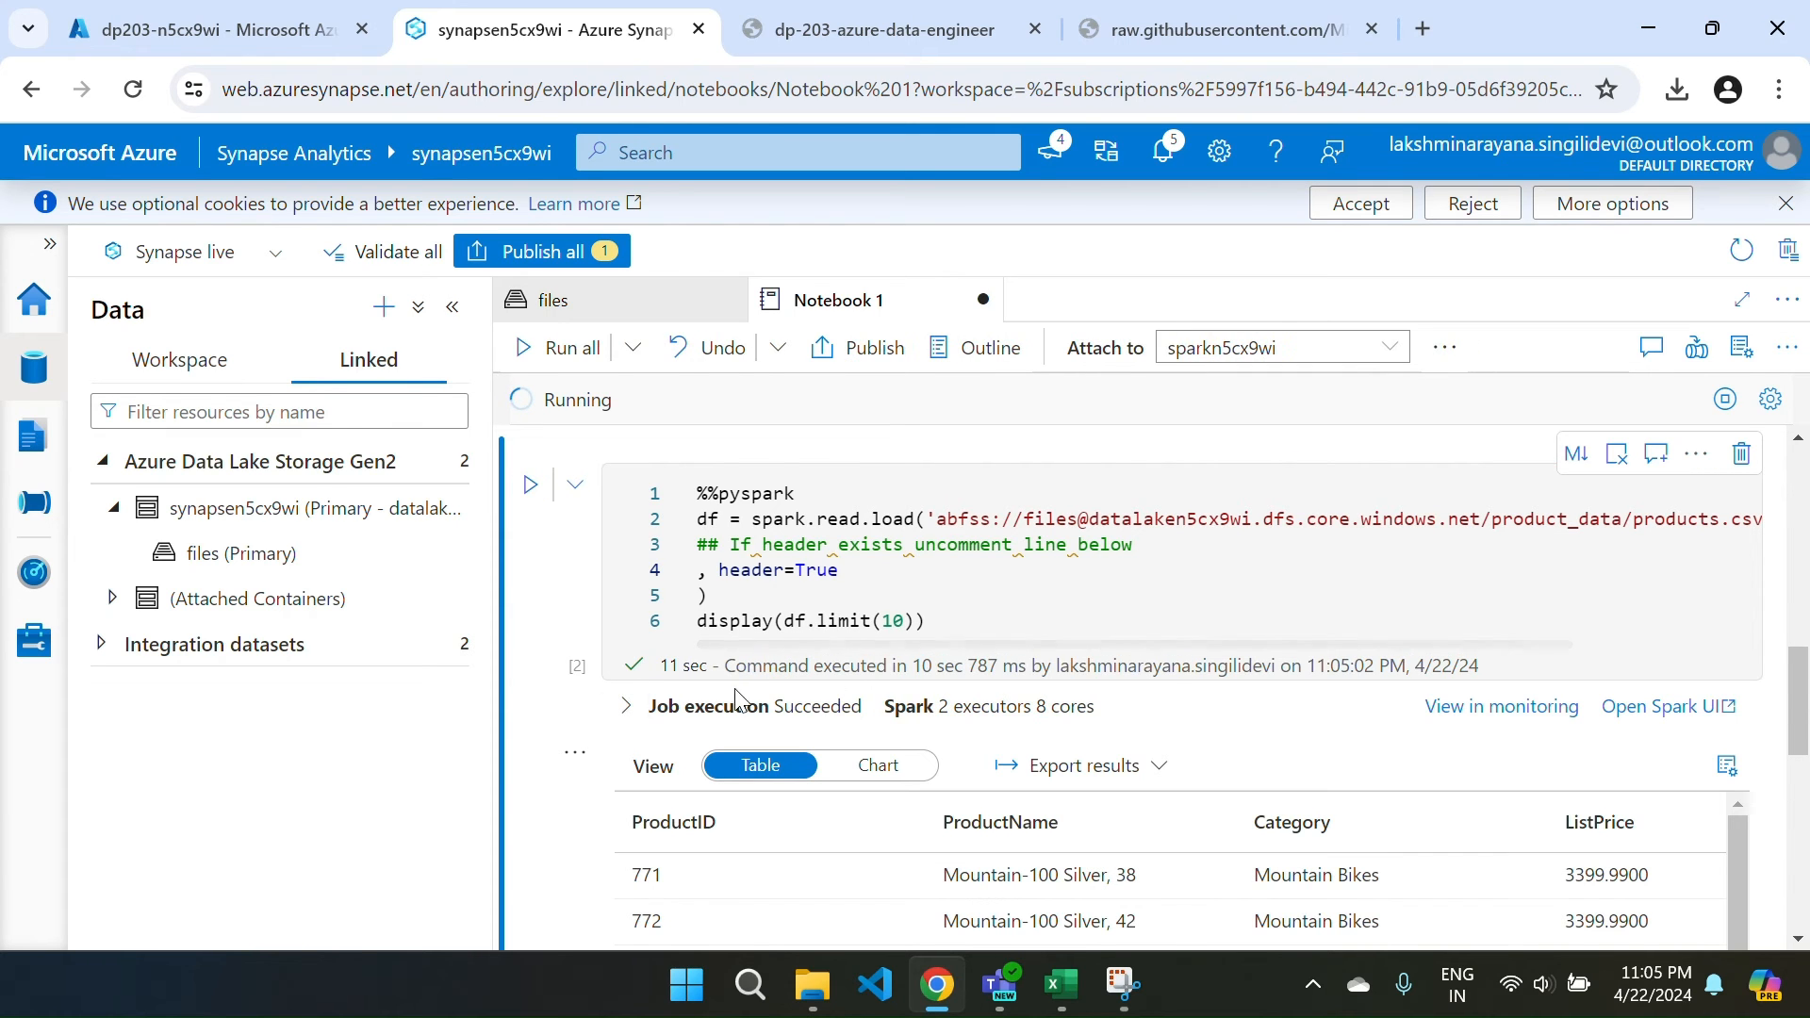
{"action": "scroll", "coordinate": [1226, 771], "scroll_direction": "down", "scroll_amount": 2}
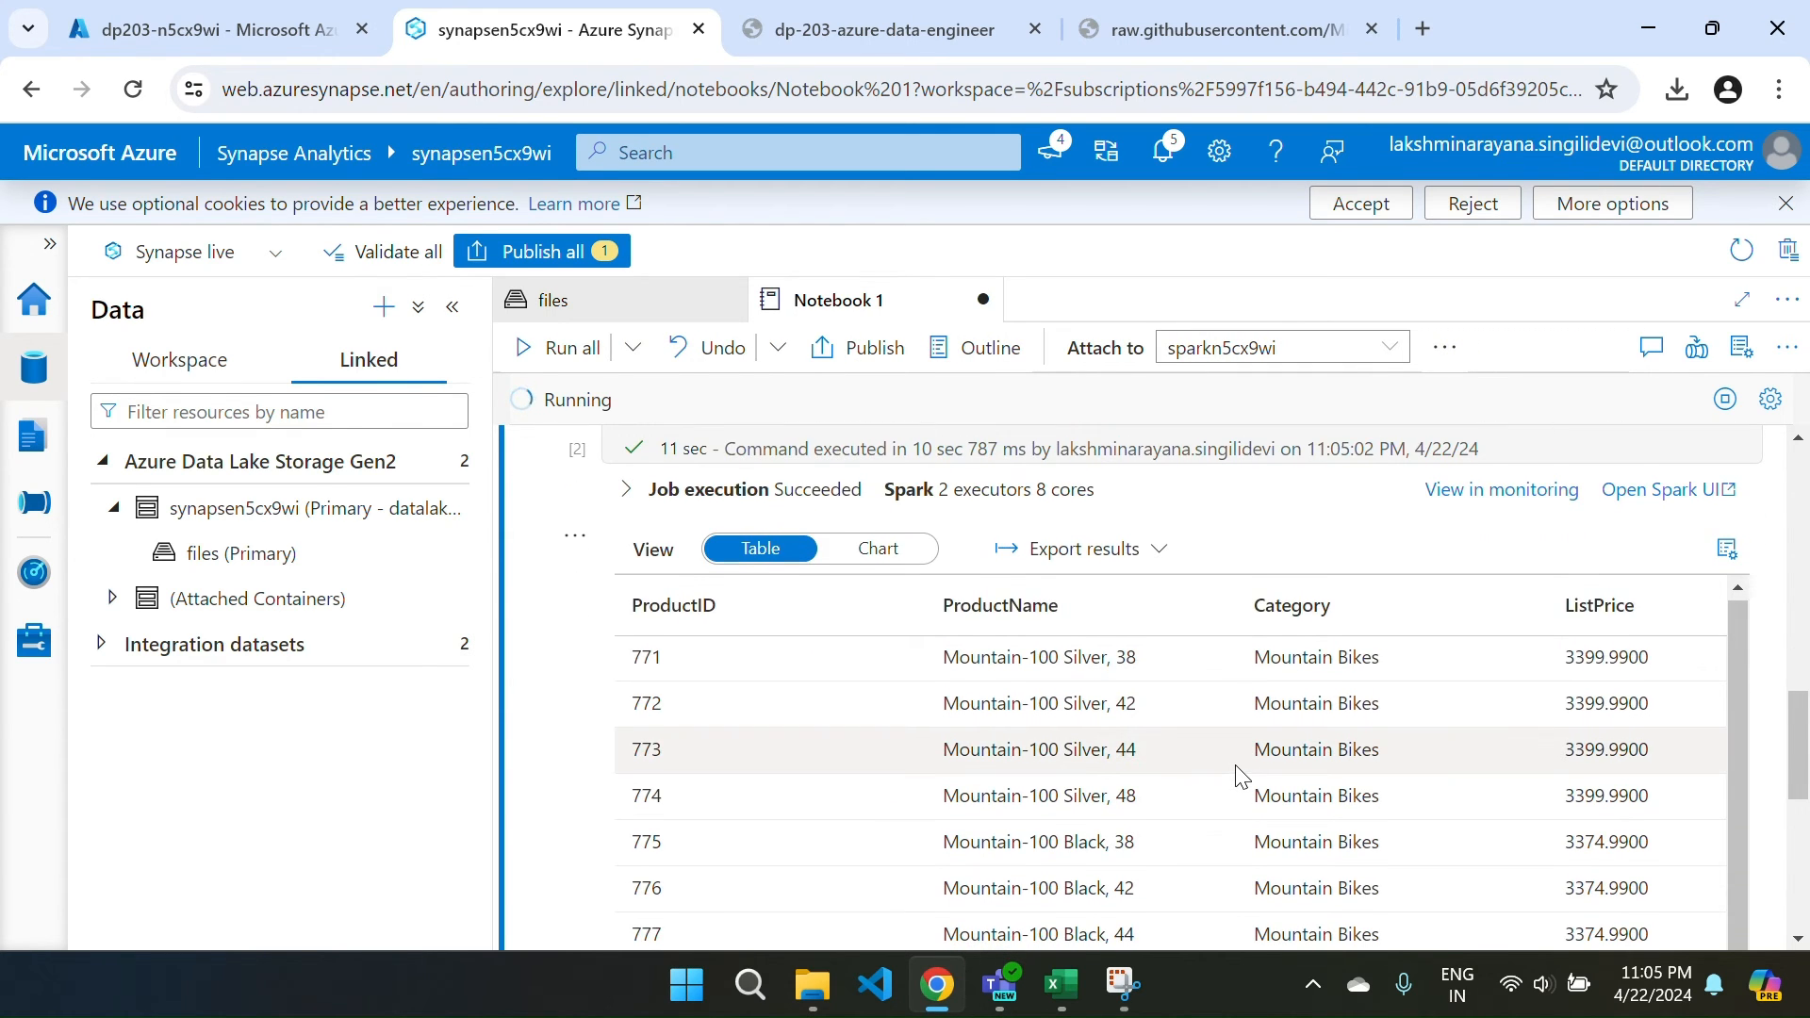
{"action": "scroll", "coordinate": [1237, 775], "scroll_direction": "down", "scroll_amount": 1}
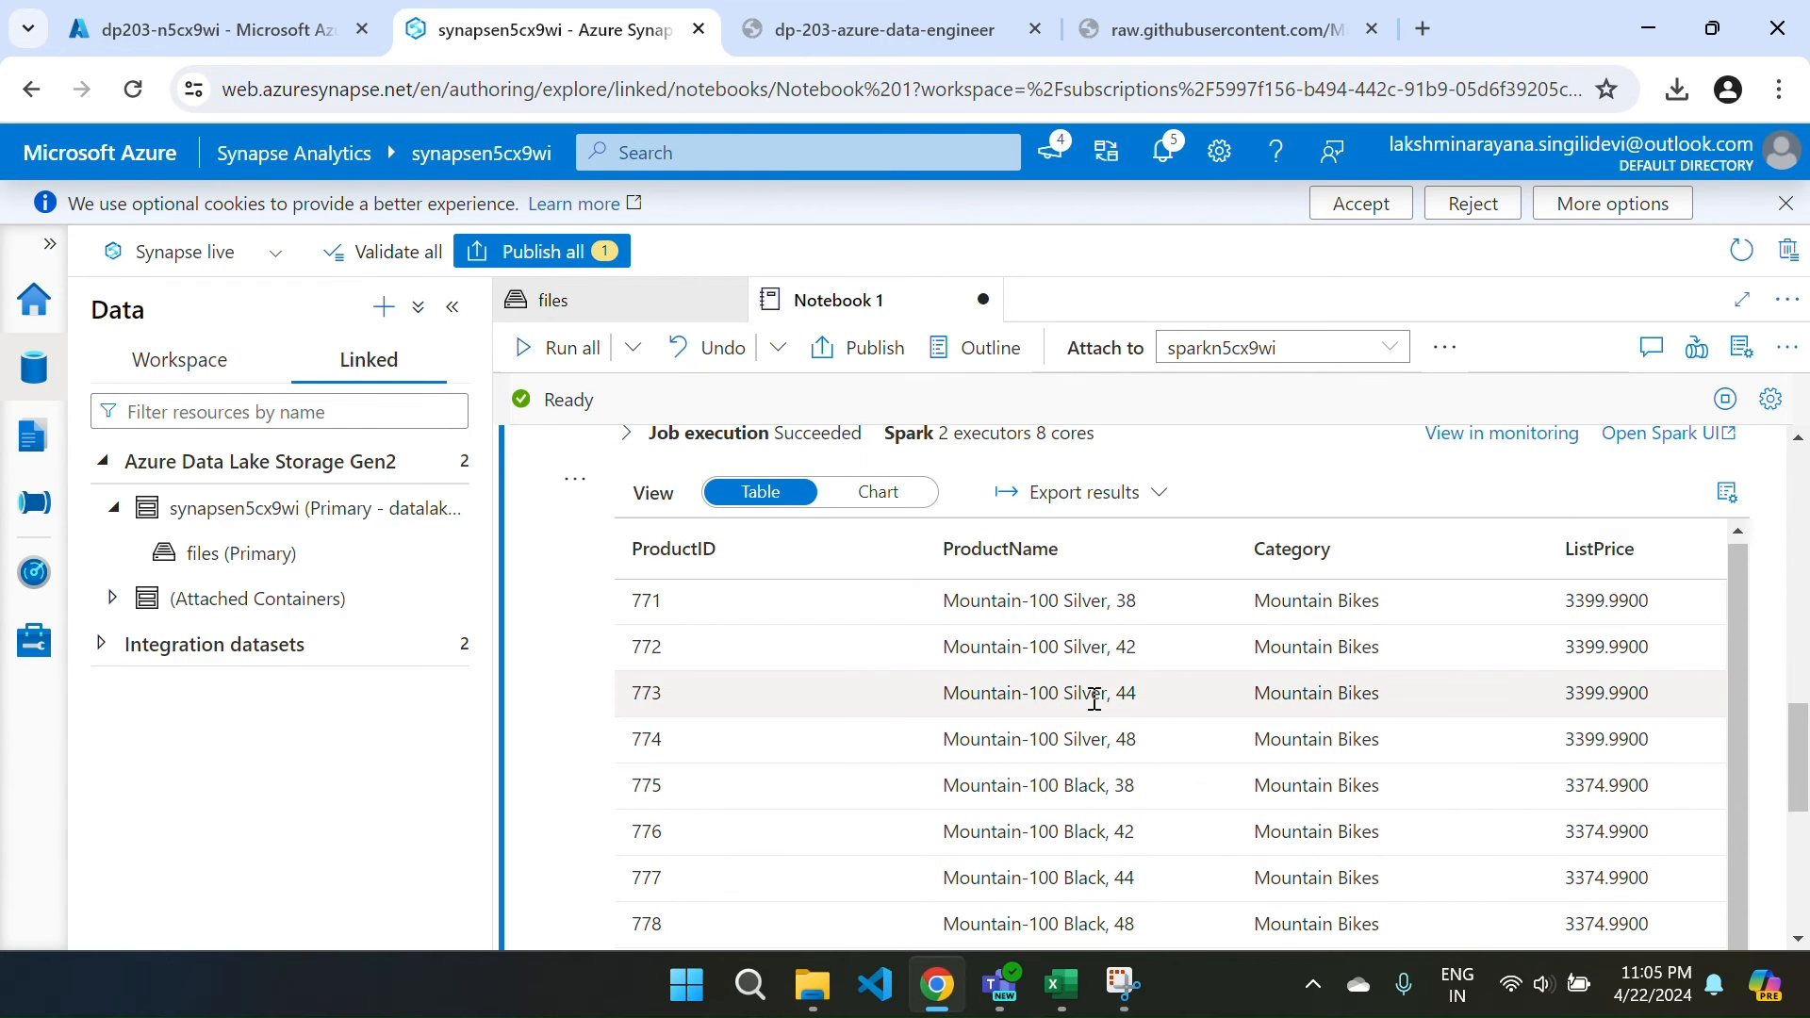
{"action": "scroll", "coordinate": [1091, 702], "scroll_direction": "right", "scroll_amount": 1}
{"action": "scroll", "coordinate": [1094, 707], "scroll_direction": "down", "scroll_amount": 5}
{"action": "scroll", "coordinate": [1097, 707], "scroll_direction": "down", "scroll_amount": 1}
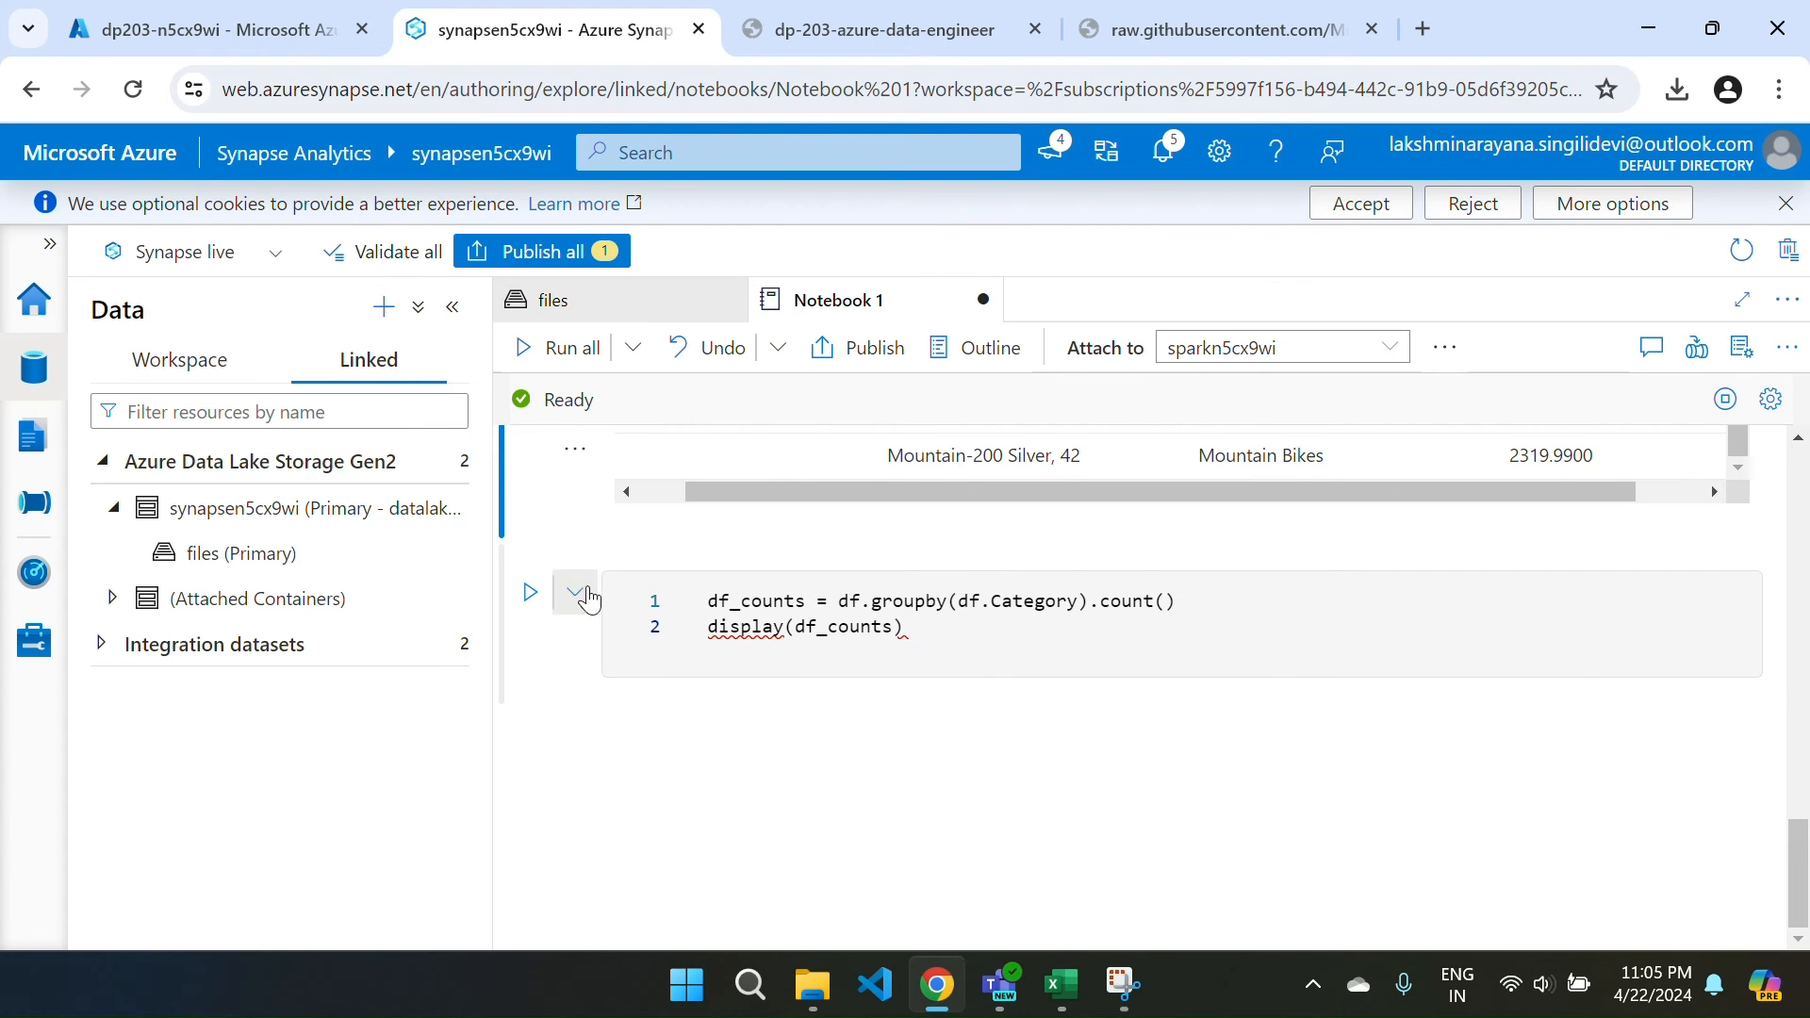
Run the df_counts cell to count products per category.
{"action": "left_click", "coordinate": [530, 592]}
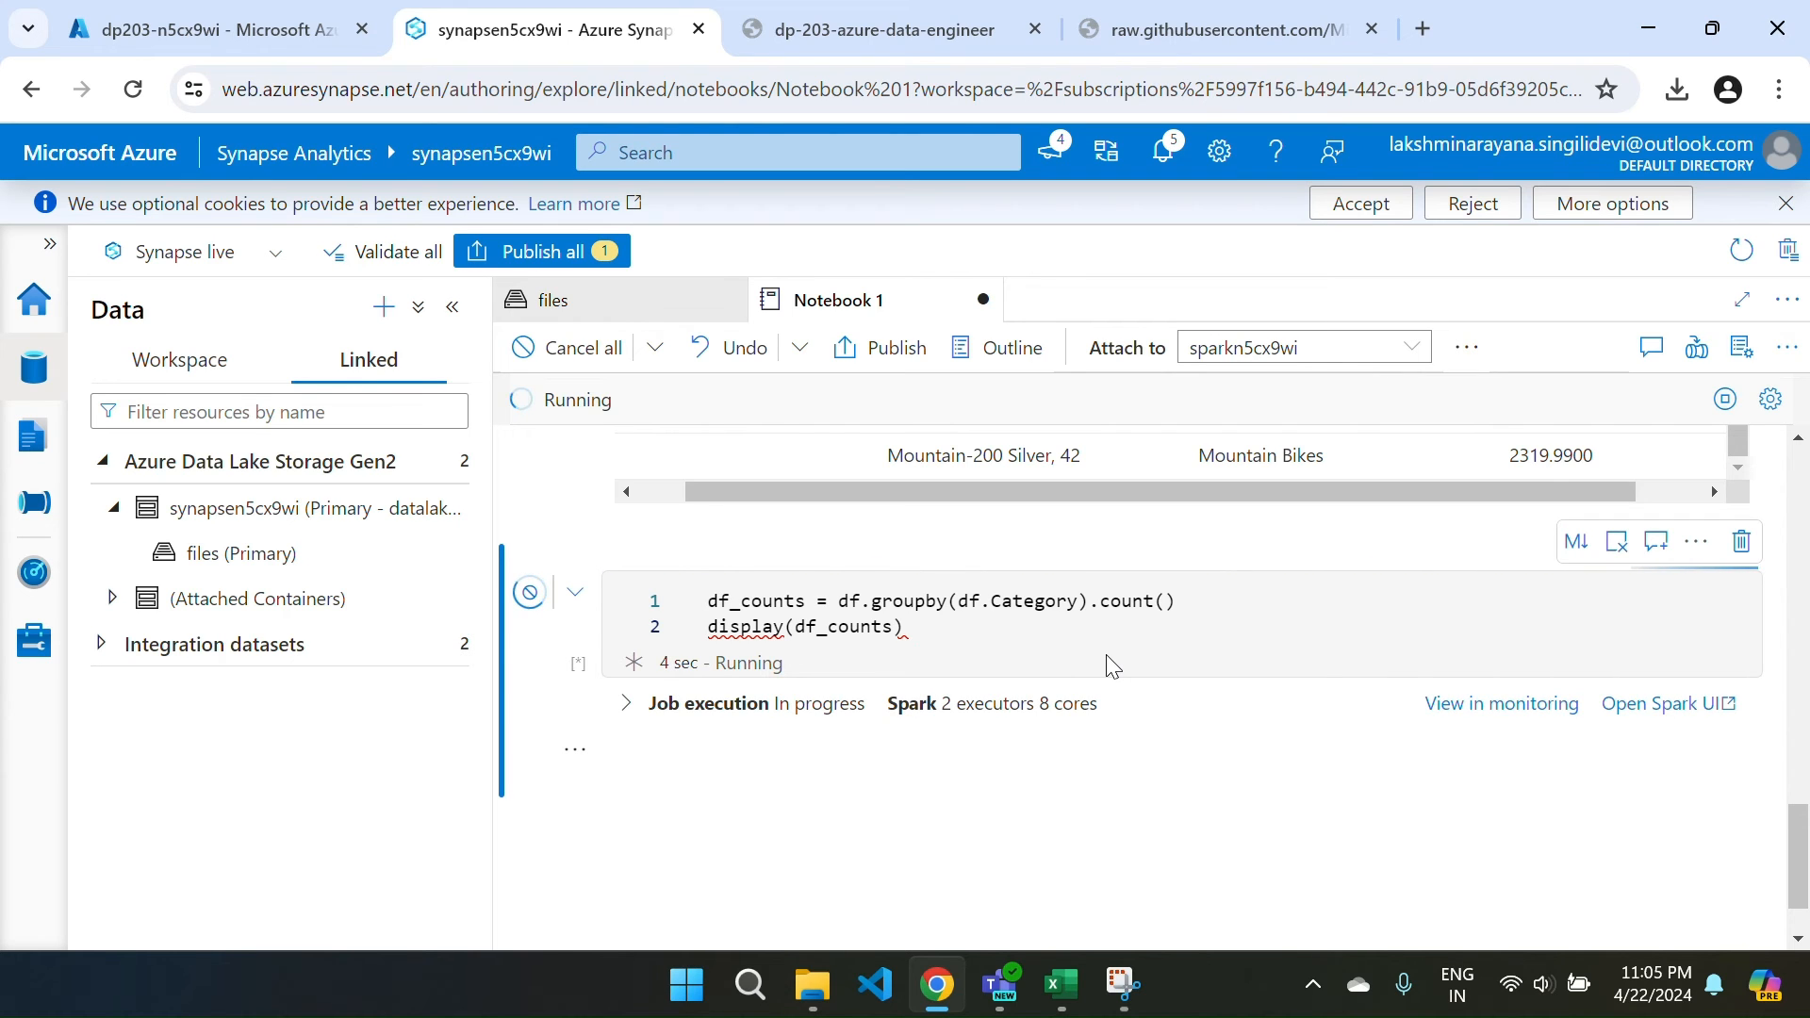
{"action": "scroll", "coordinate": [1084, 769], "scroll_direction": "down", "scroll_amount": 2}
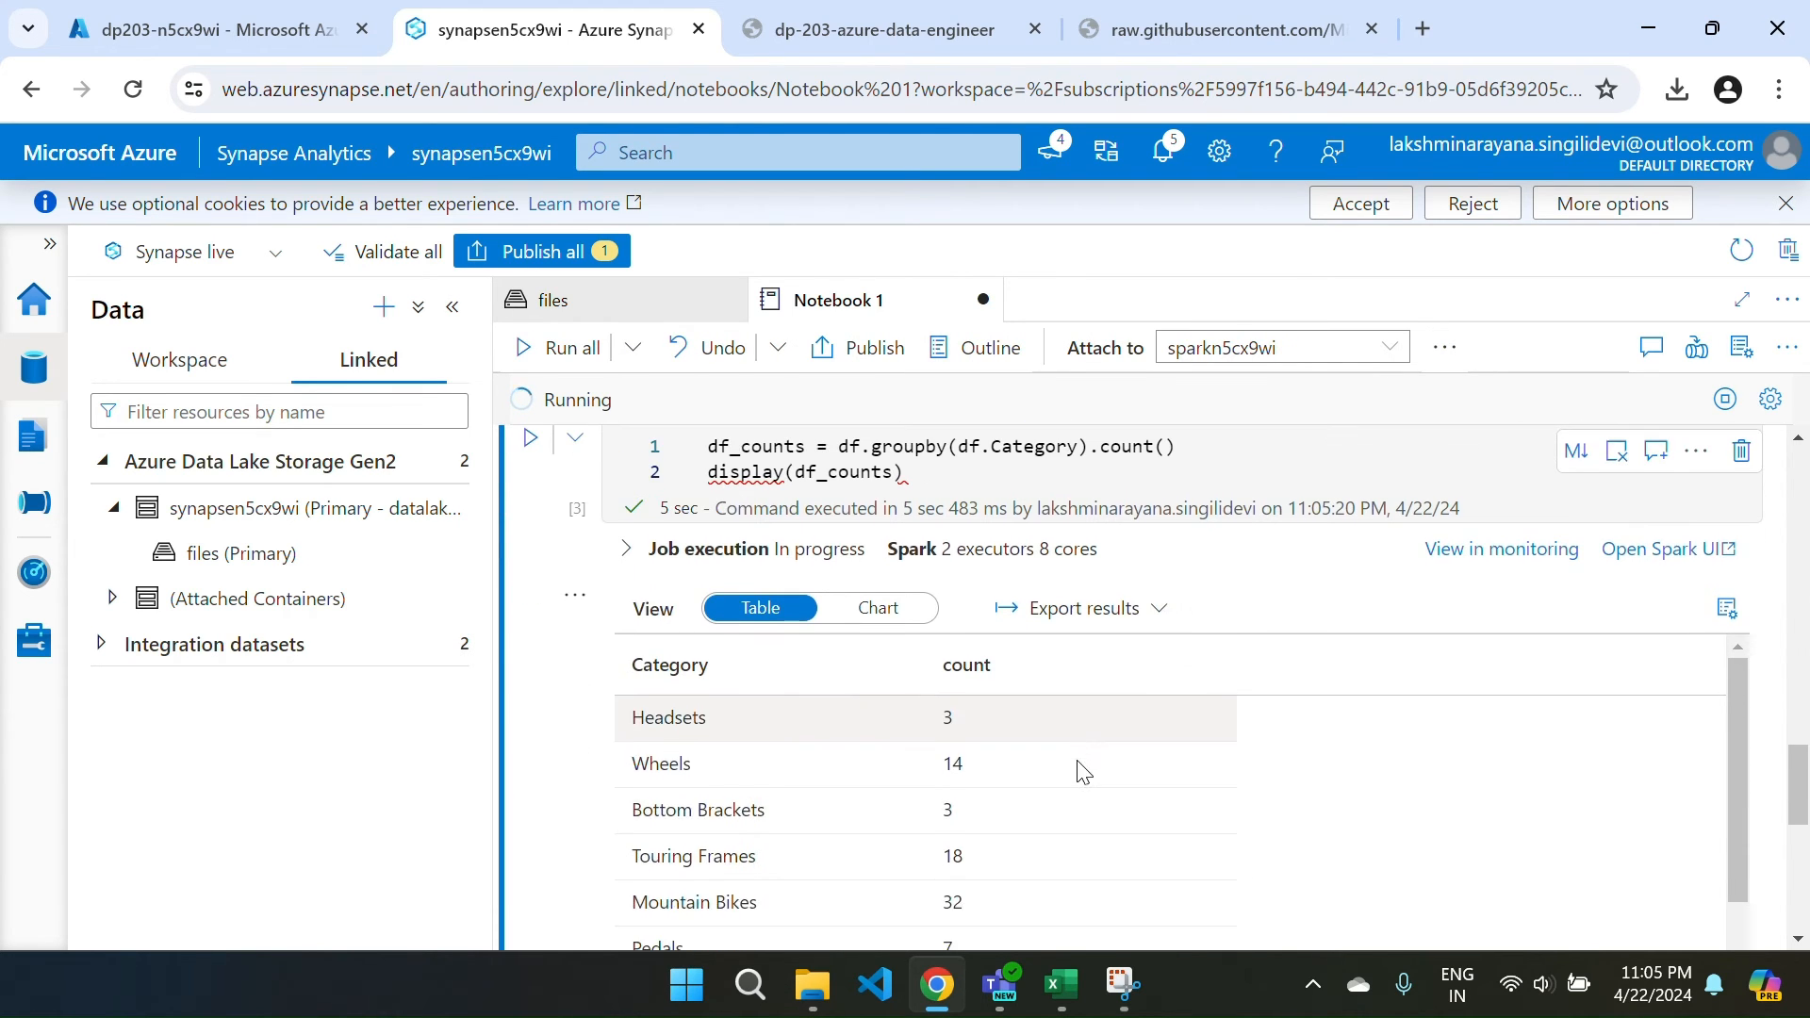
{"action": "scroll", "coordinate": [1079, 769], "scroll_direction": "down", "scroll_amount": 2}
{"action": "scroll", "coordinate": [1079, 769], "scroll_direction": "up", "scroll_amount": 2}
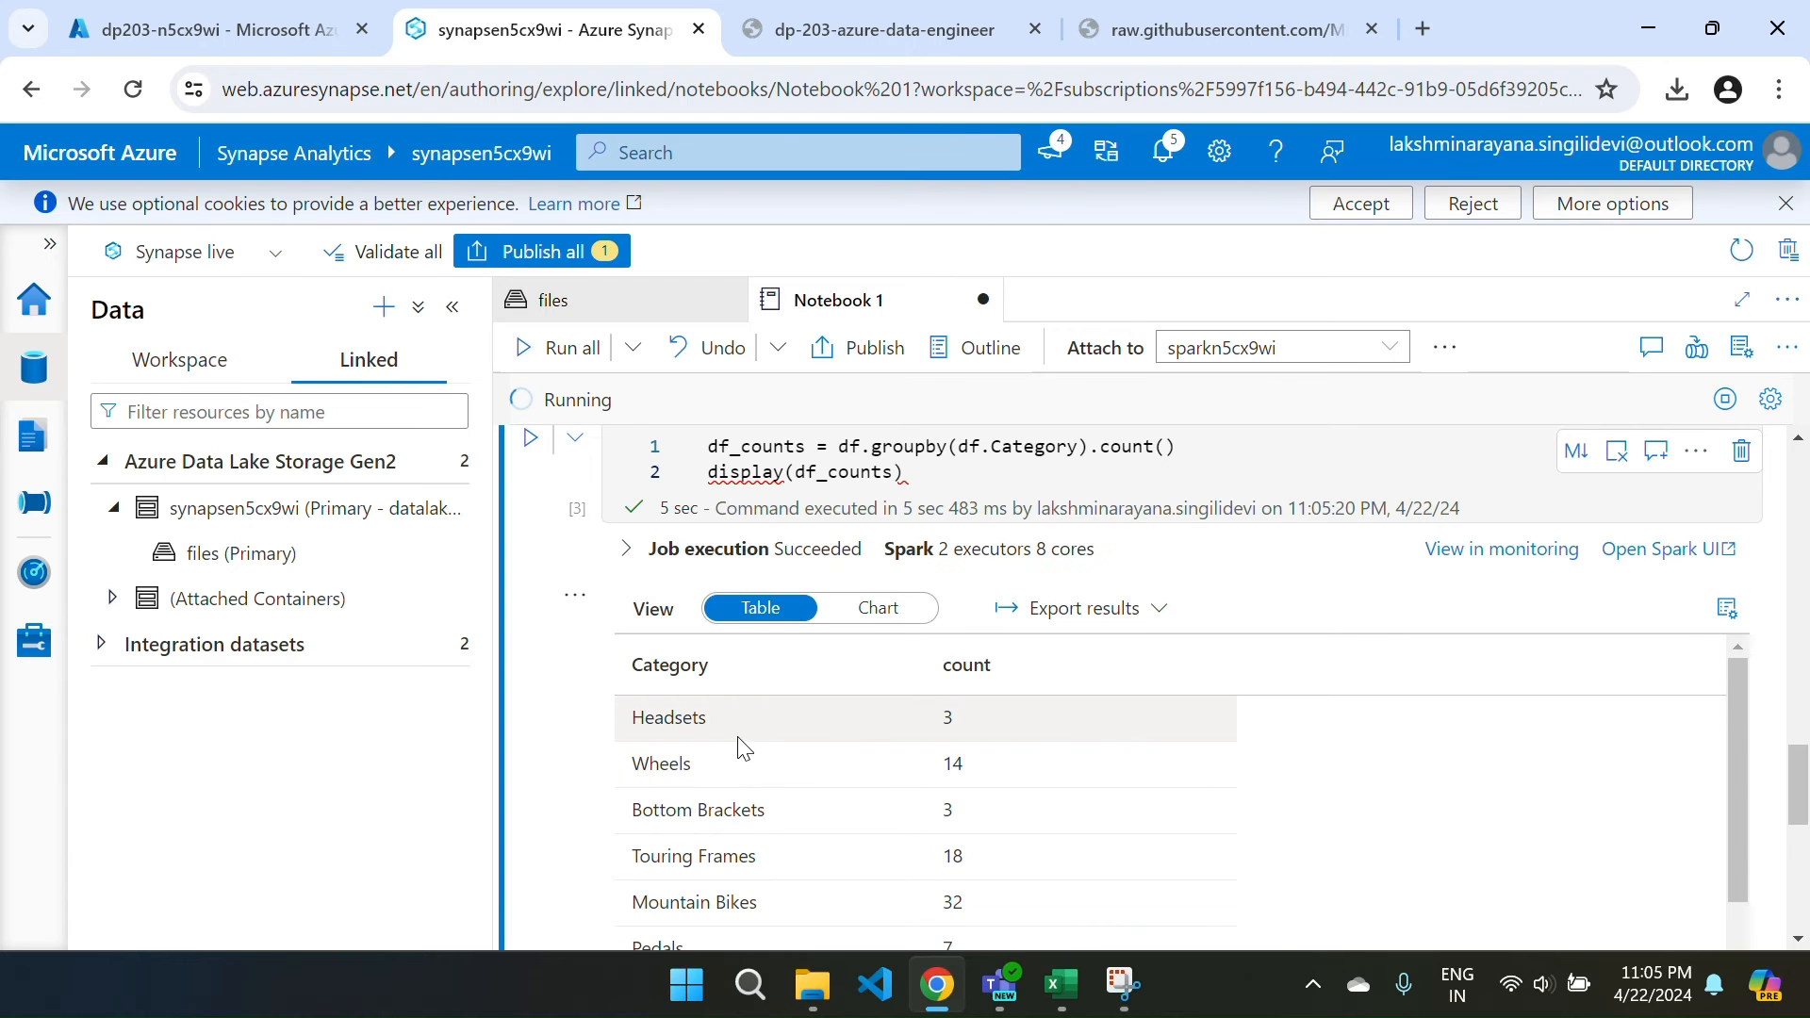
{"action": "scroll", "coordinate": [726, 787], "scroll_direction": "down", "scroll_amount": 3}
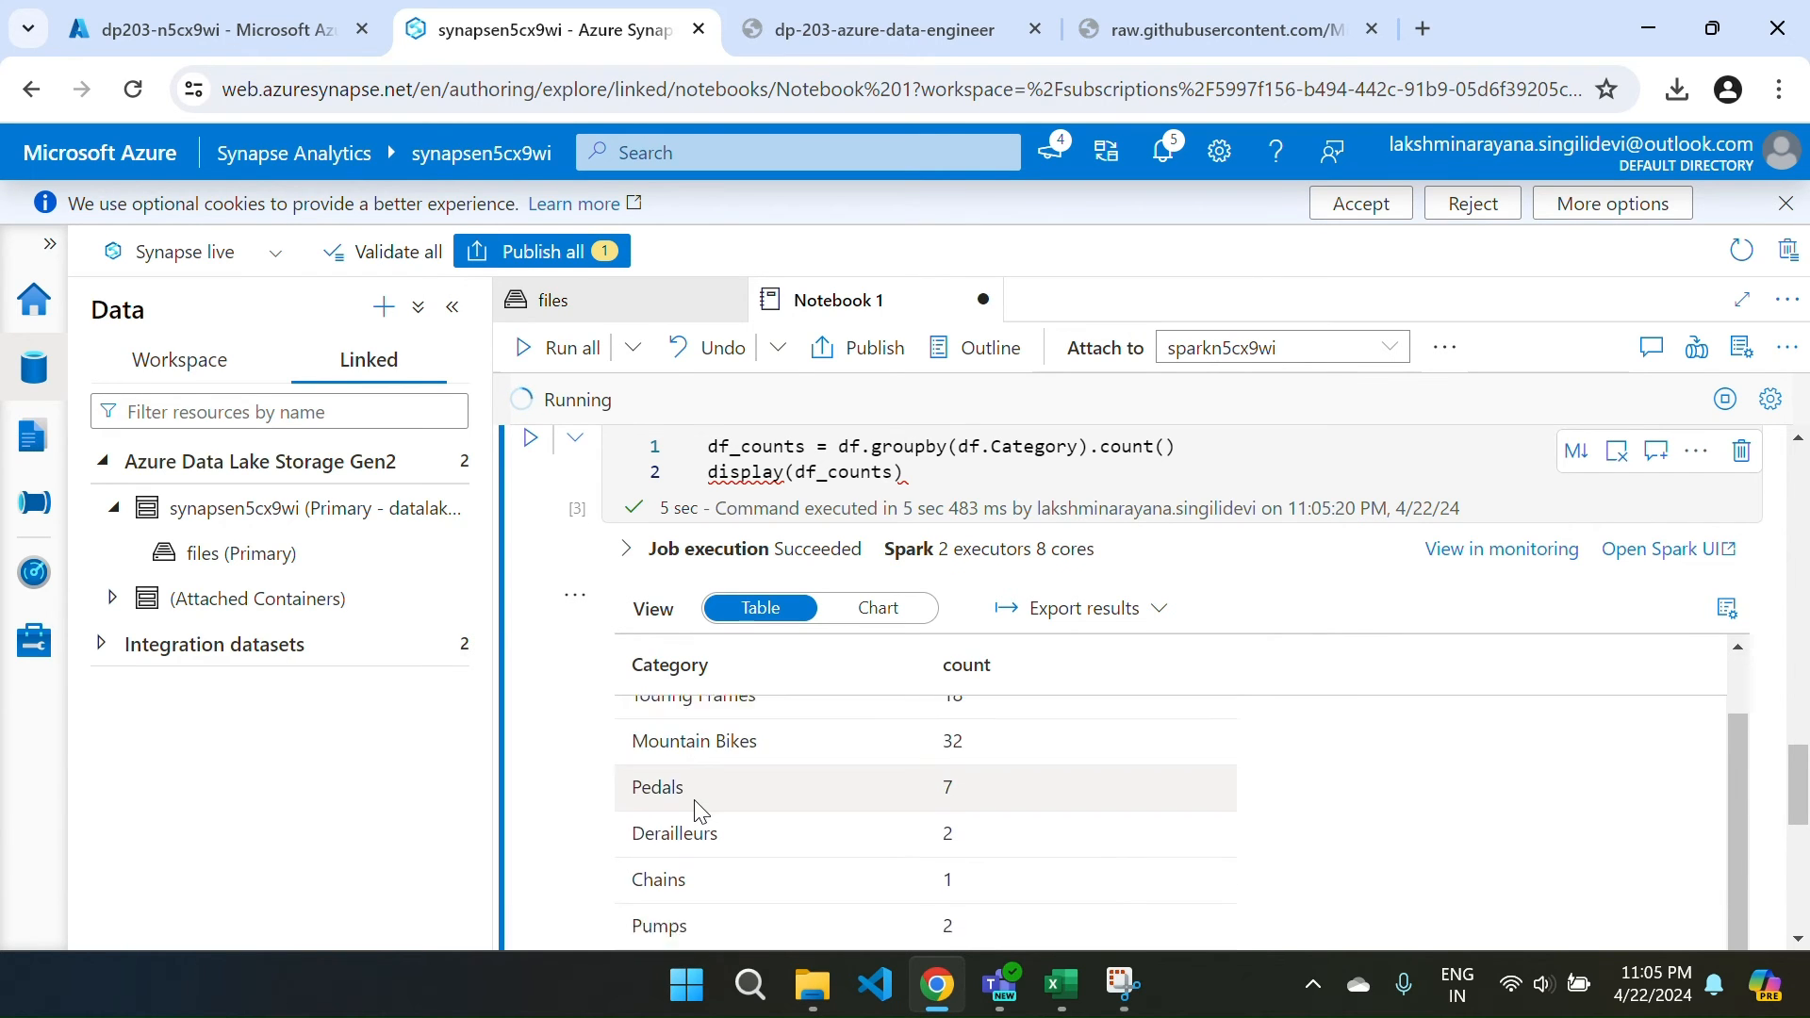
{"action": "scroll", "coordinate": [700, 811], "scroll_direction": "down", "scroll_amount": 5}
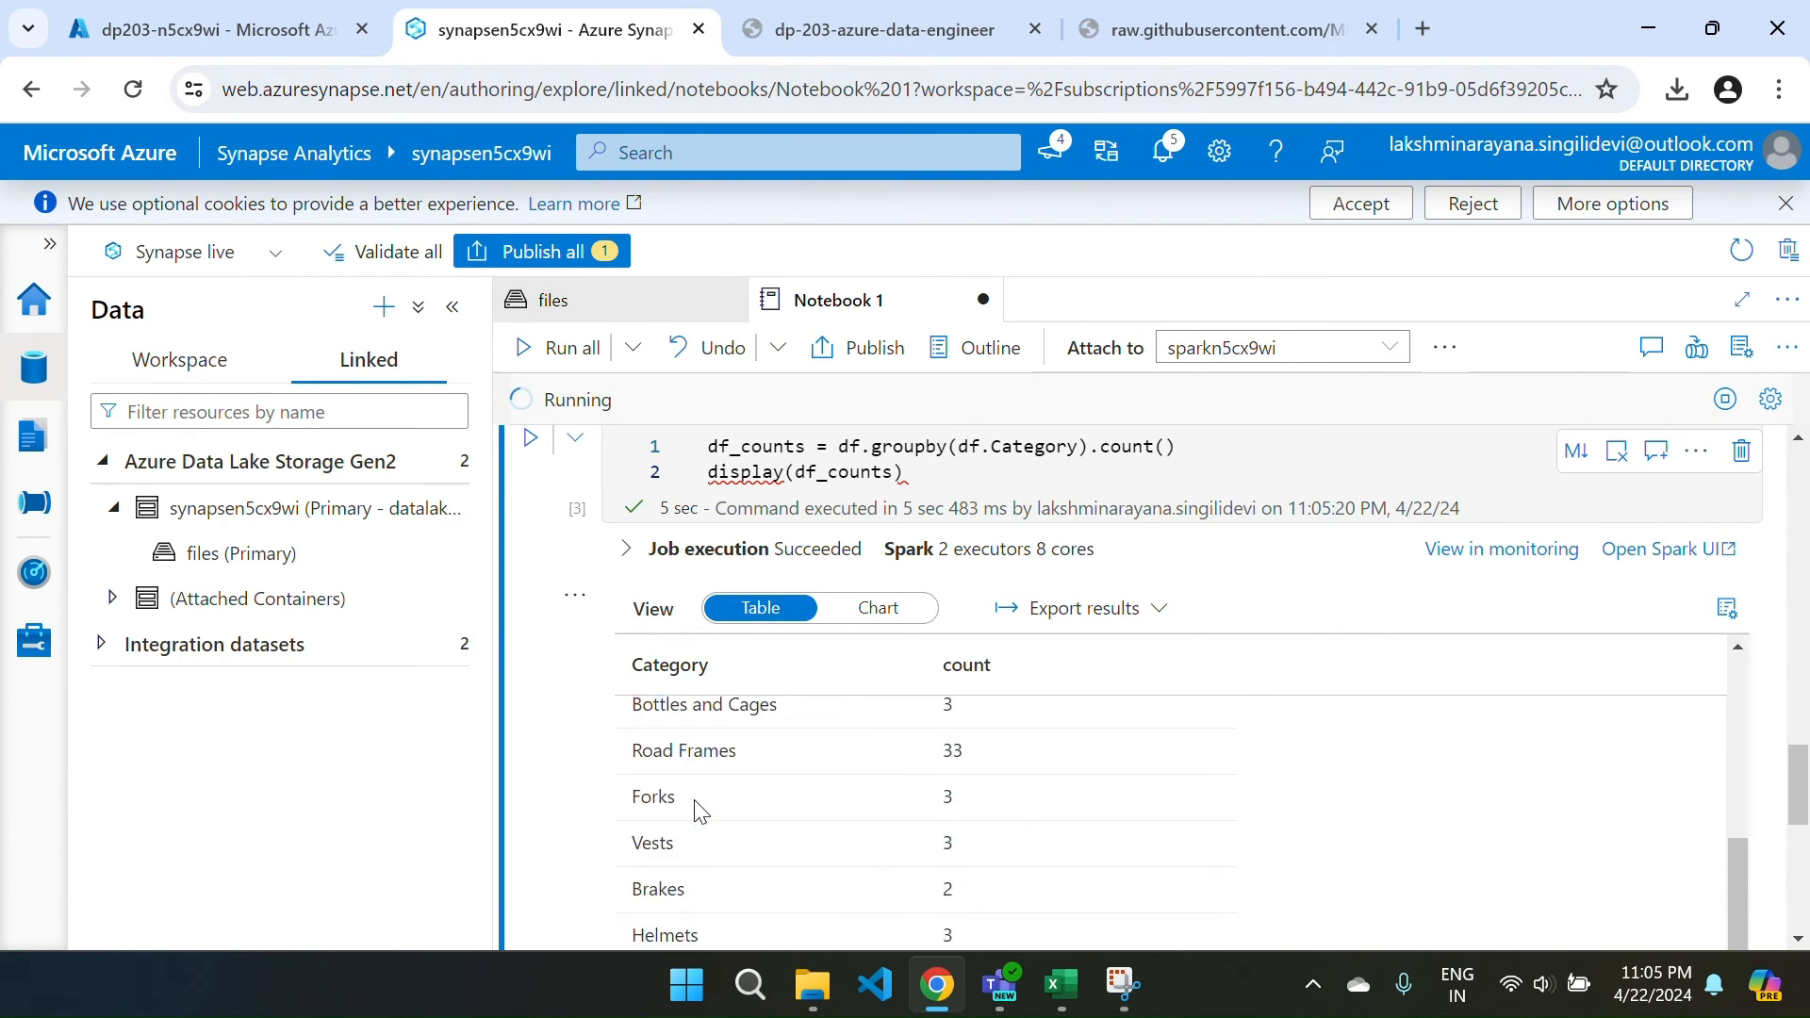
{"action": "scroll", "coordinate": [700, 811], "scroll_direction": "down", "scroll_amount": 1}
{"action": "scroll", "coordinate": [695, 808], "scroll_direction": "up", "scroll_amount": 5}
{"action": "scroll", "coordinate": [711, 804], "scroll_direction": "down", "scroll_amount": 1}
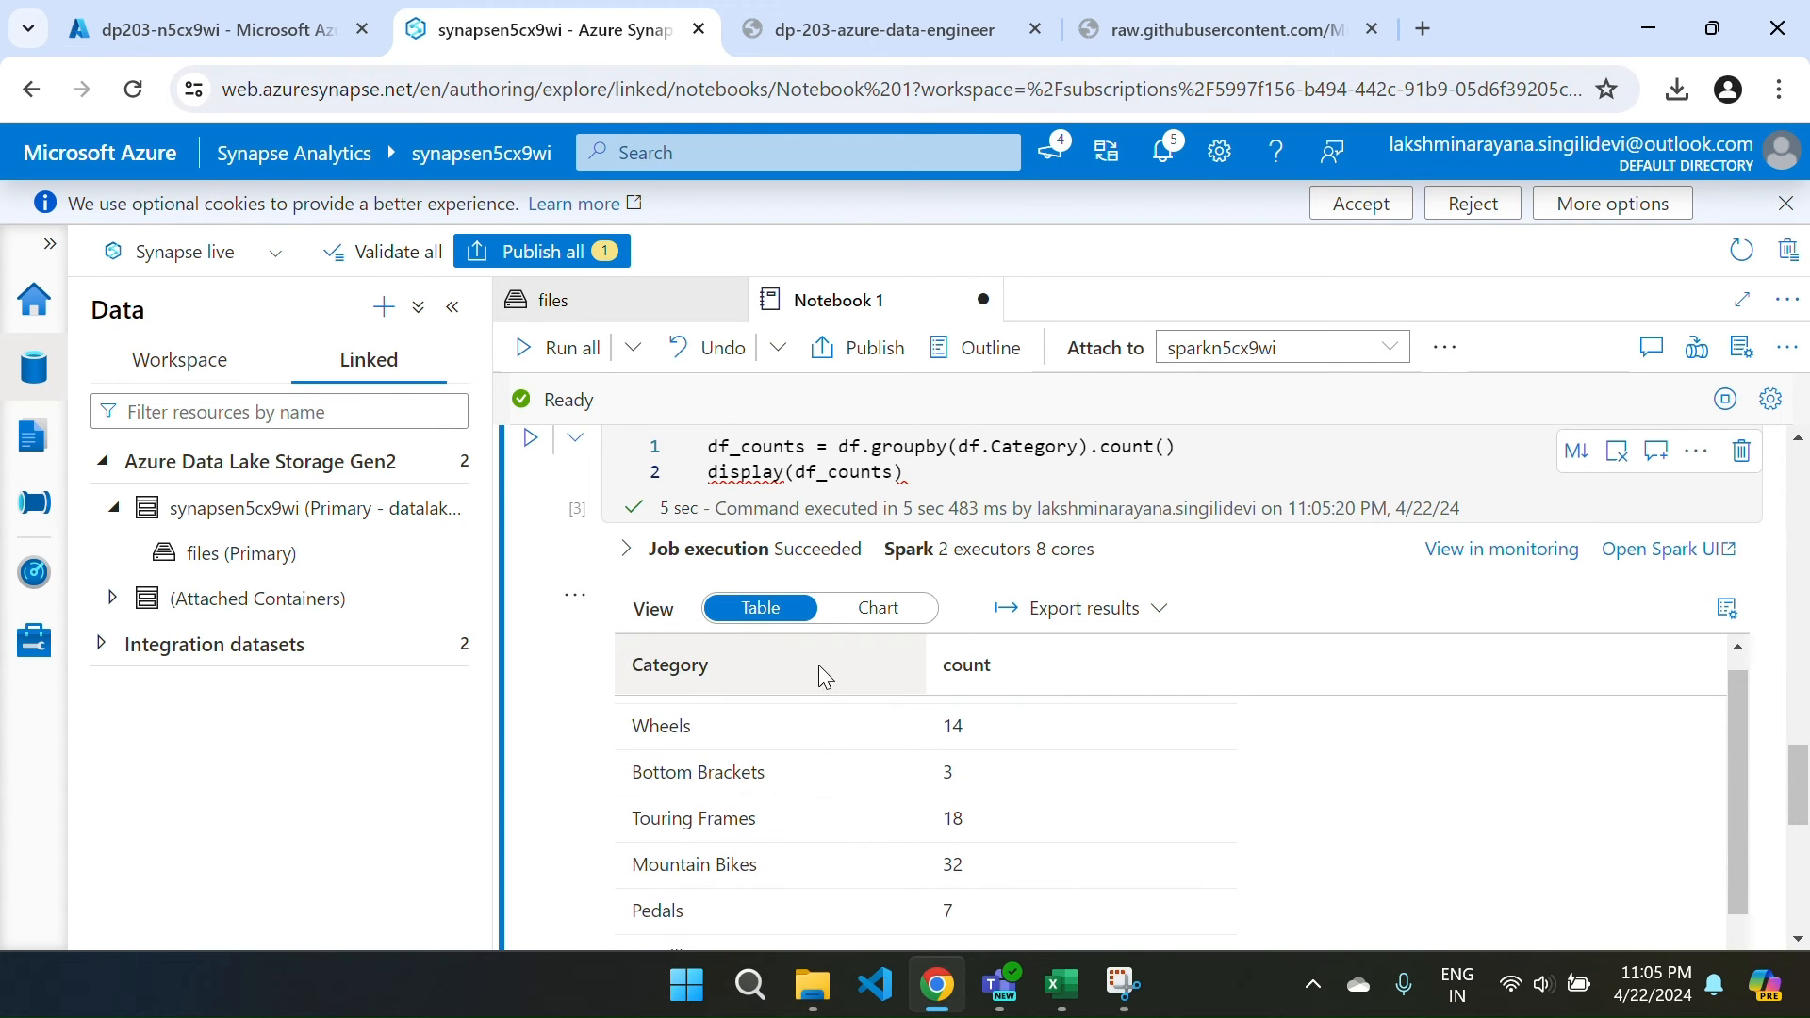
Display the category counts as a bar chart and open its chart settings.
{"action": "left_click", "coordinate": [878, 607]}
{"action": "scroll", "coordinate": [1272, 758], "scroll_direction": "down", "scroll_amount": 1}
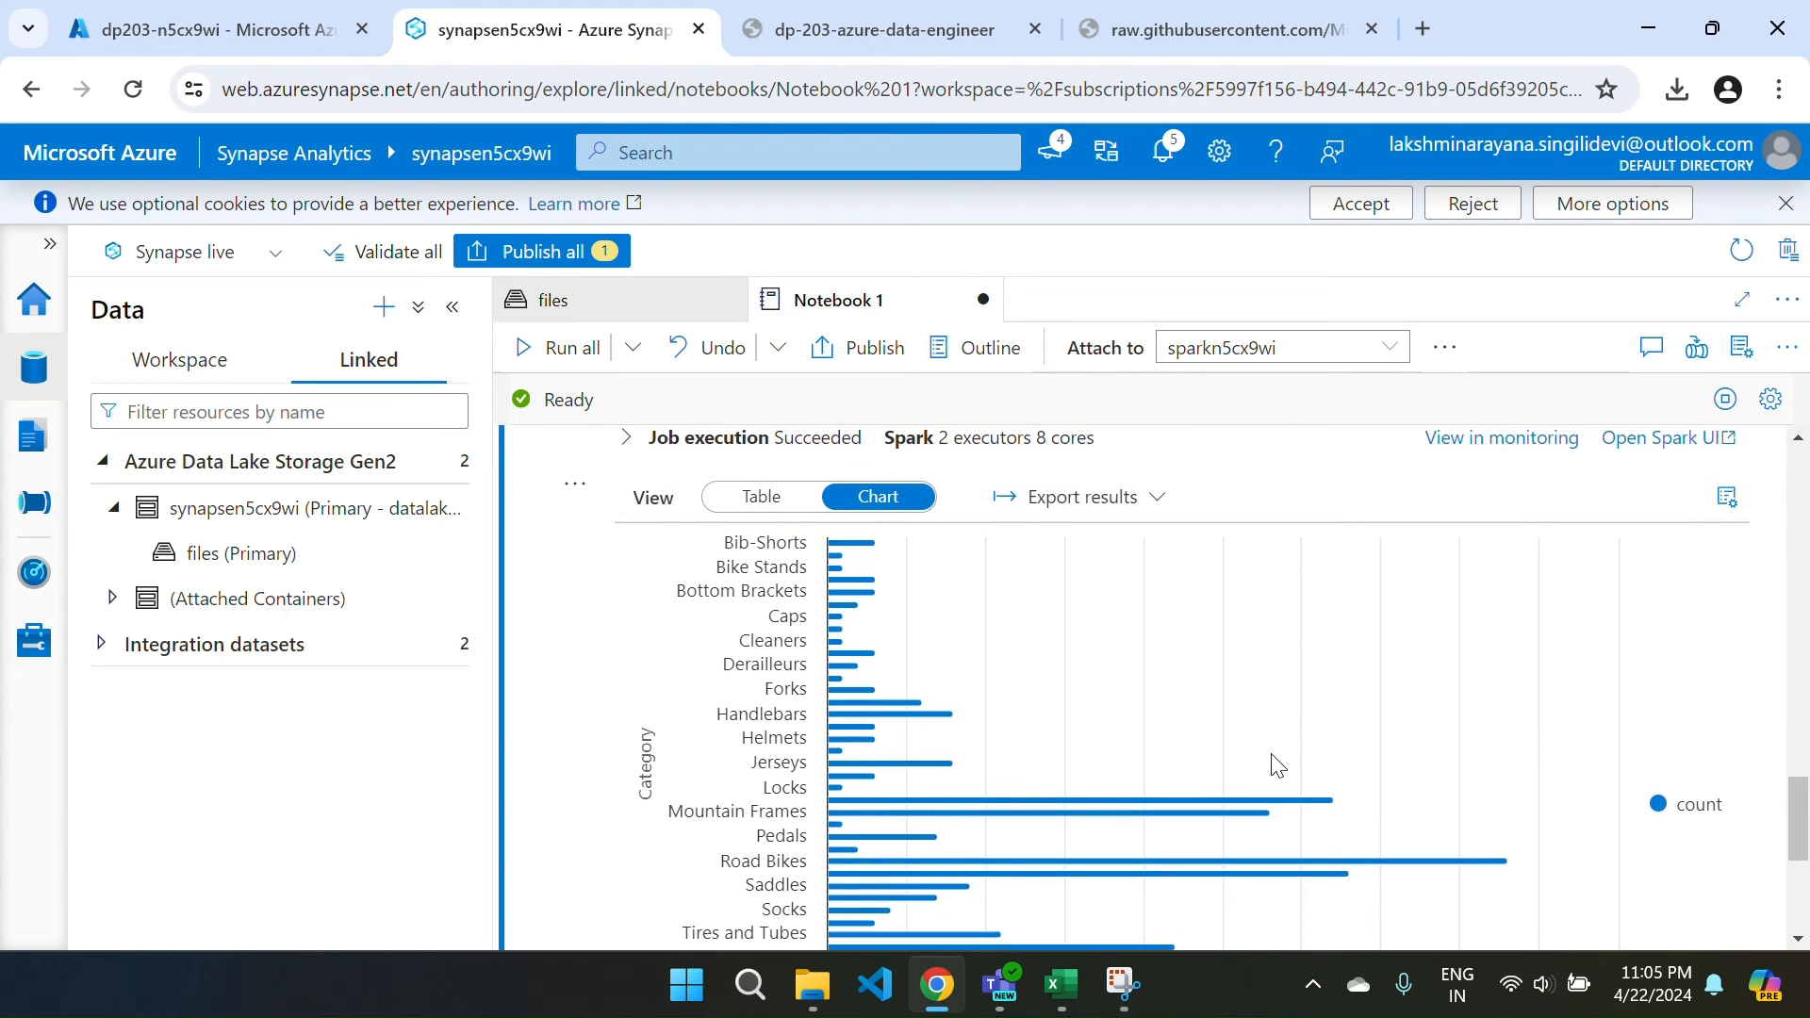
{"action": "scroll", "coordinate": [1278, 764], "scroll_direction": "up", "scroll_amount": 1}
{"action": "scroll", "coordinate": [1277, 764], "scroll_direction": "down", "scroll_amount": 2}
{"action": "scroll", "coordinate": [1277, 764], "scroll_direction": "up", "scroll_amount": 2}
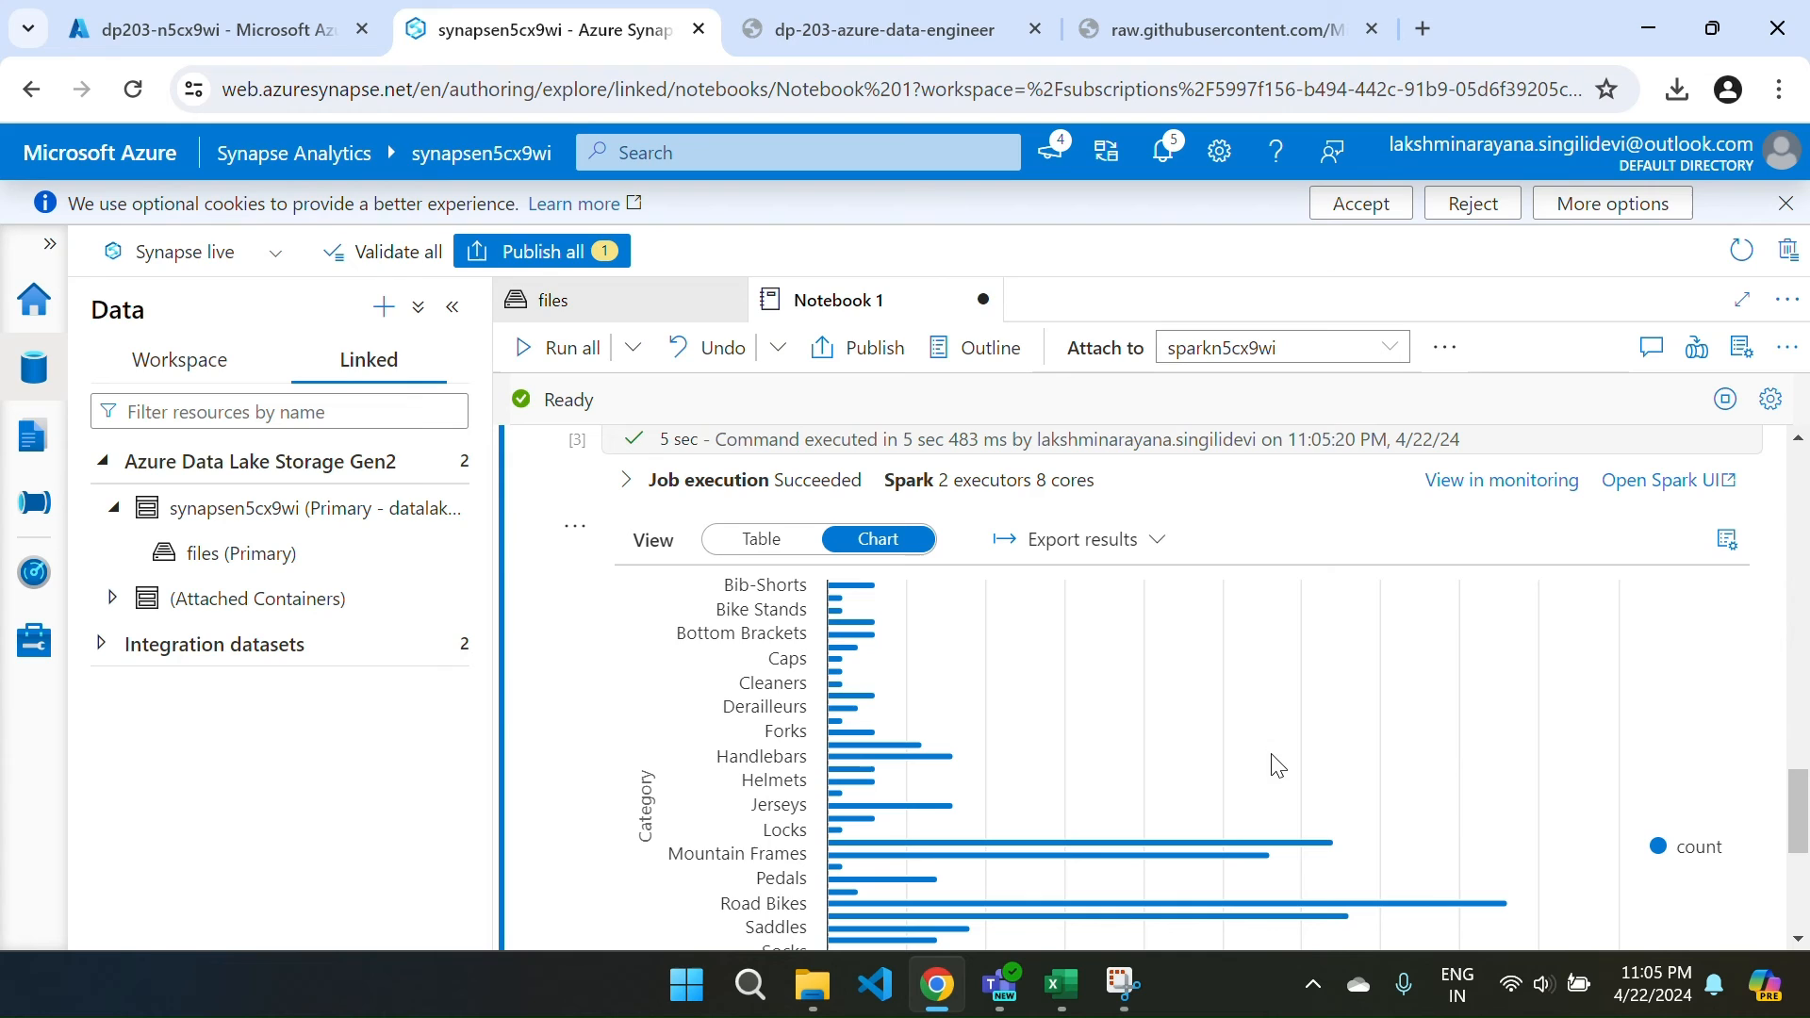
{"action": "left_click", "coordinate": [1727, 540]}
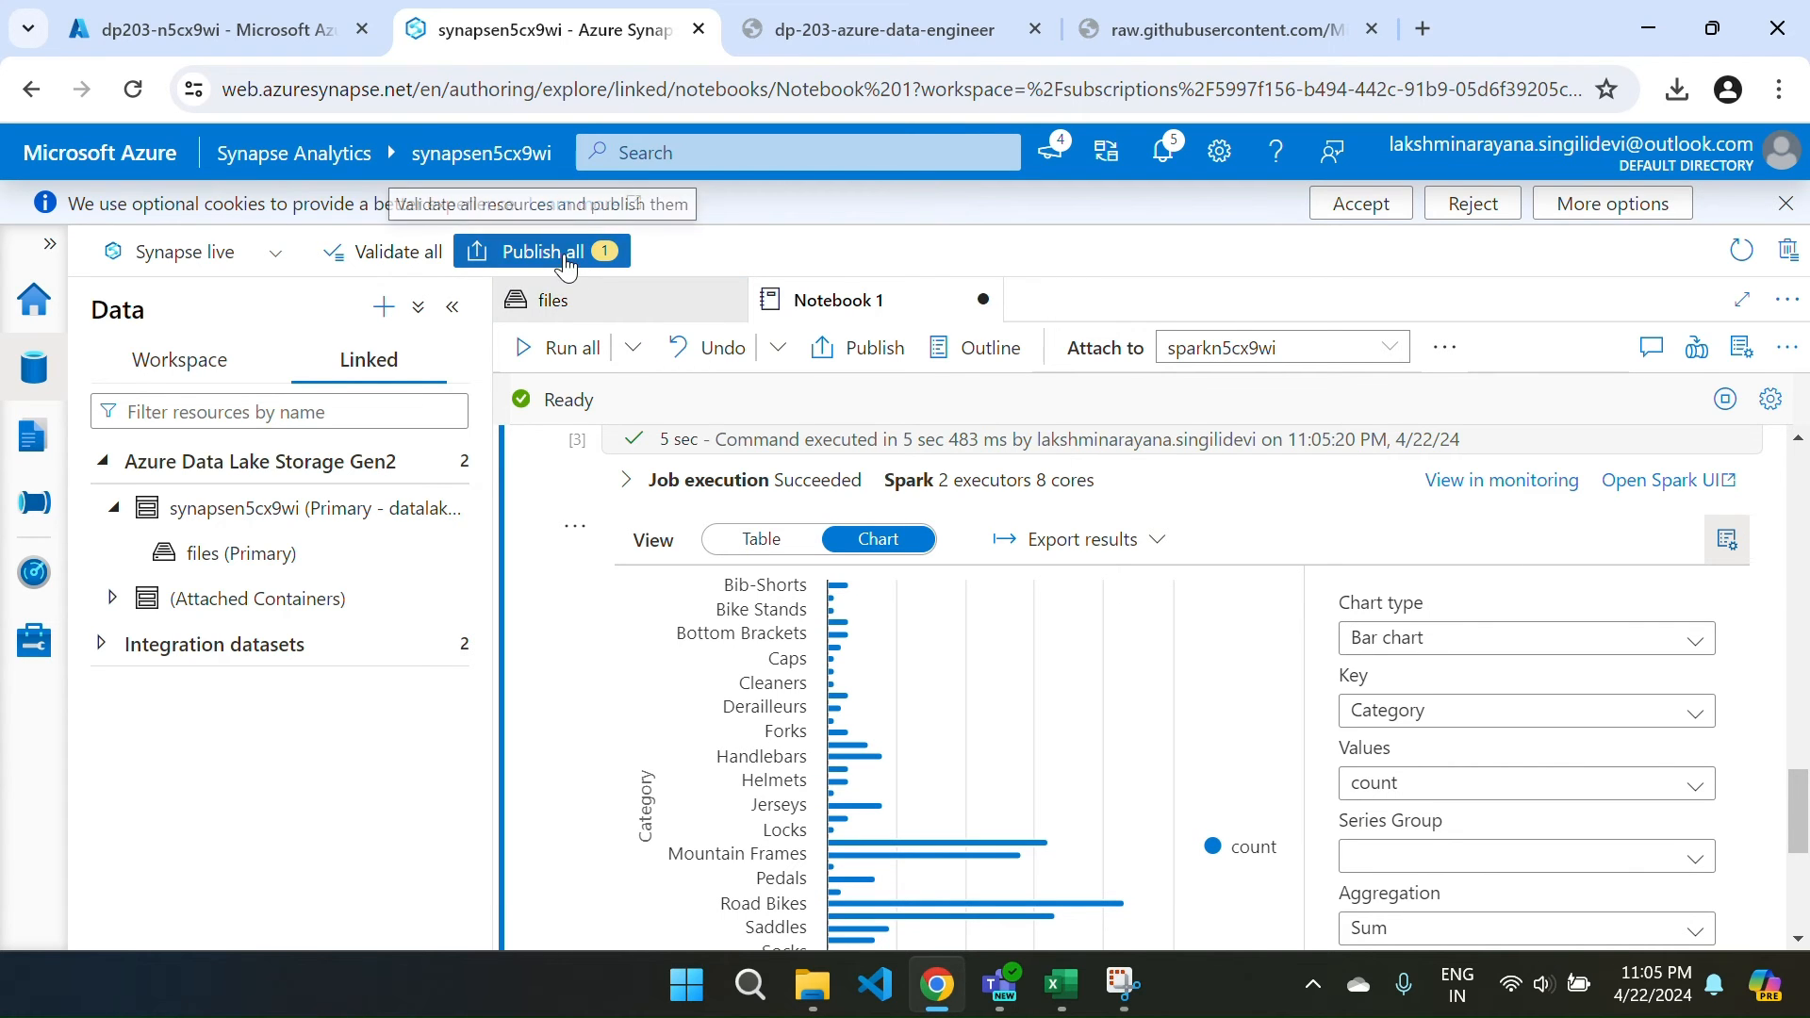
Publish all pending changes, including Notebook 1, and dismiss the completion notice.
{"action": "left_click", "coordinate": [532, 249]}
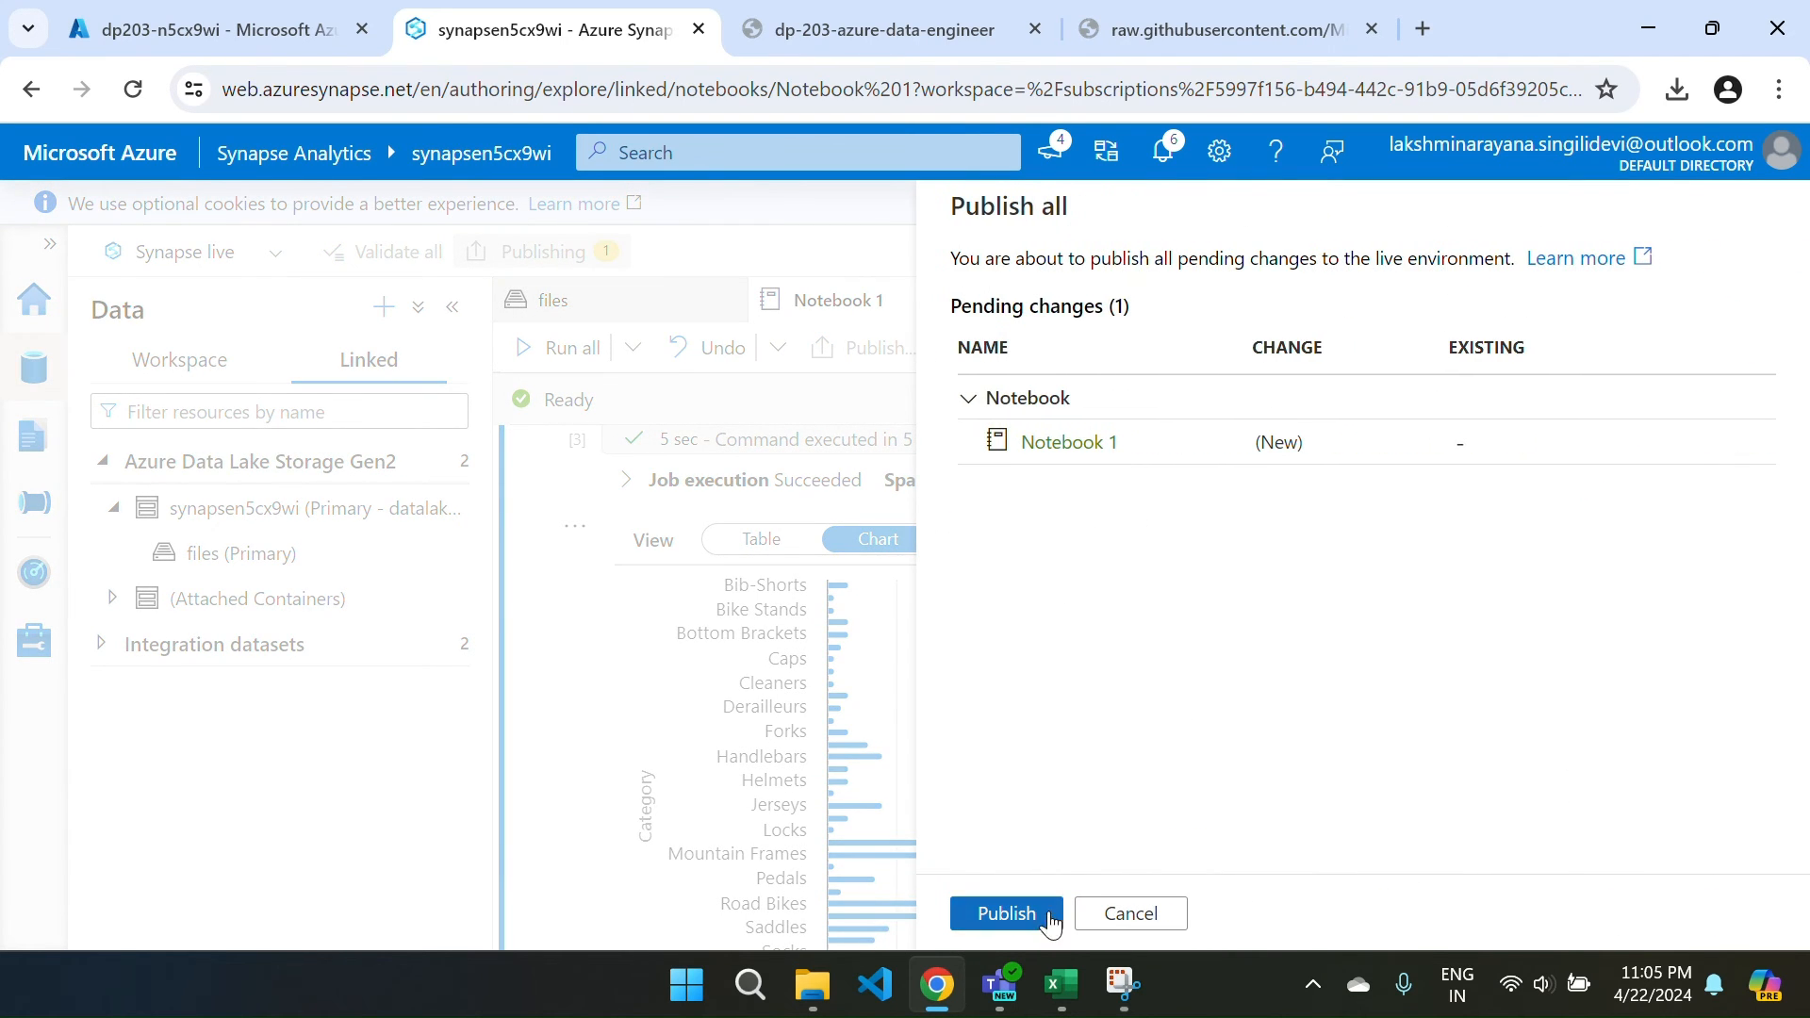
{"action": "left_click", "coordinate": [1001, 916]}
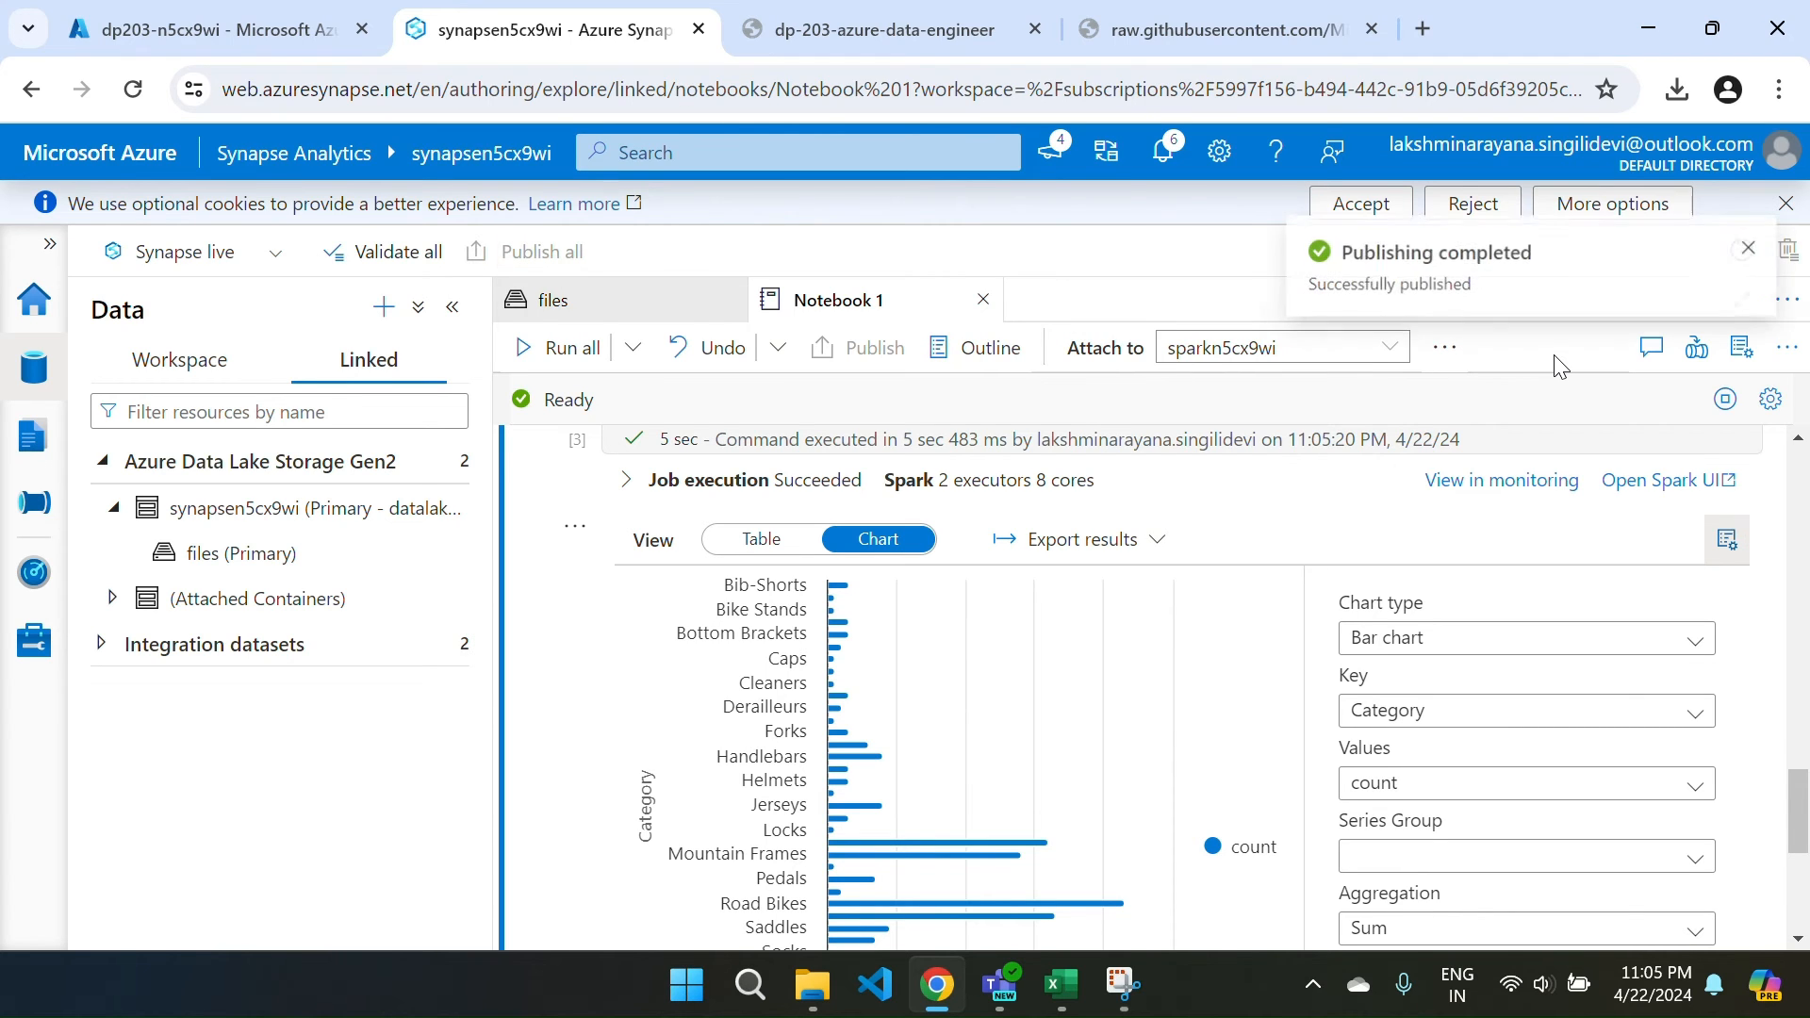
{"action": "left_click", "coordinate": [1751, 251]}
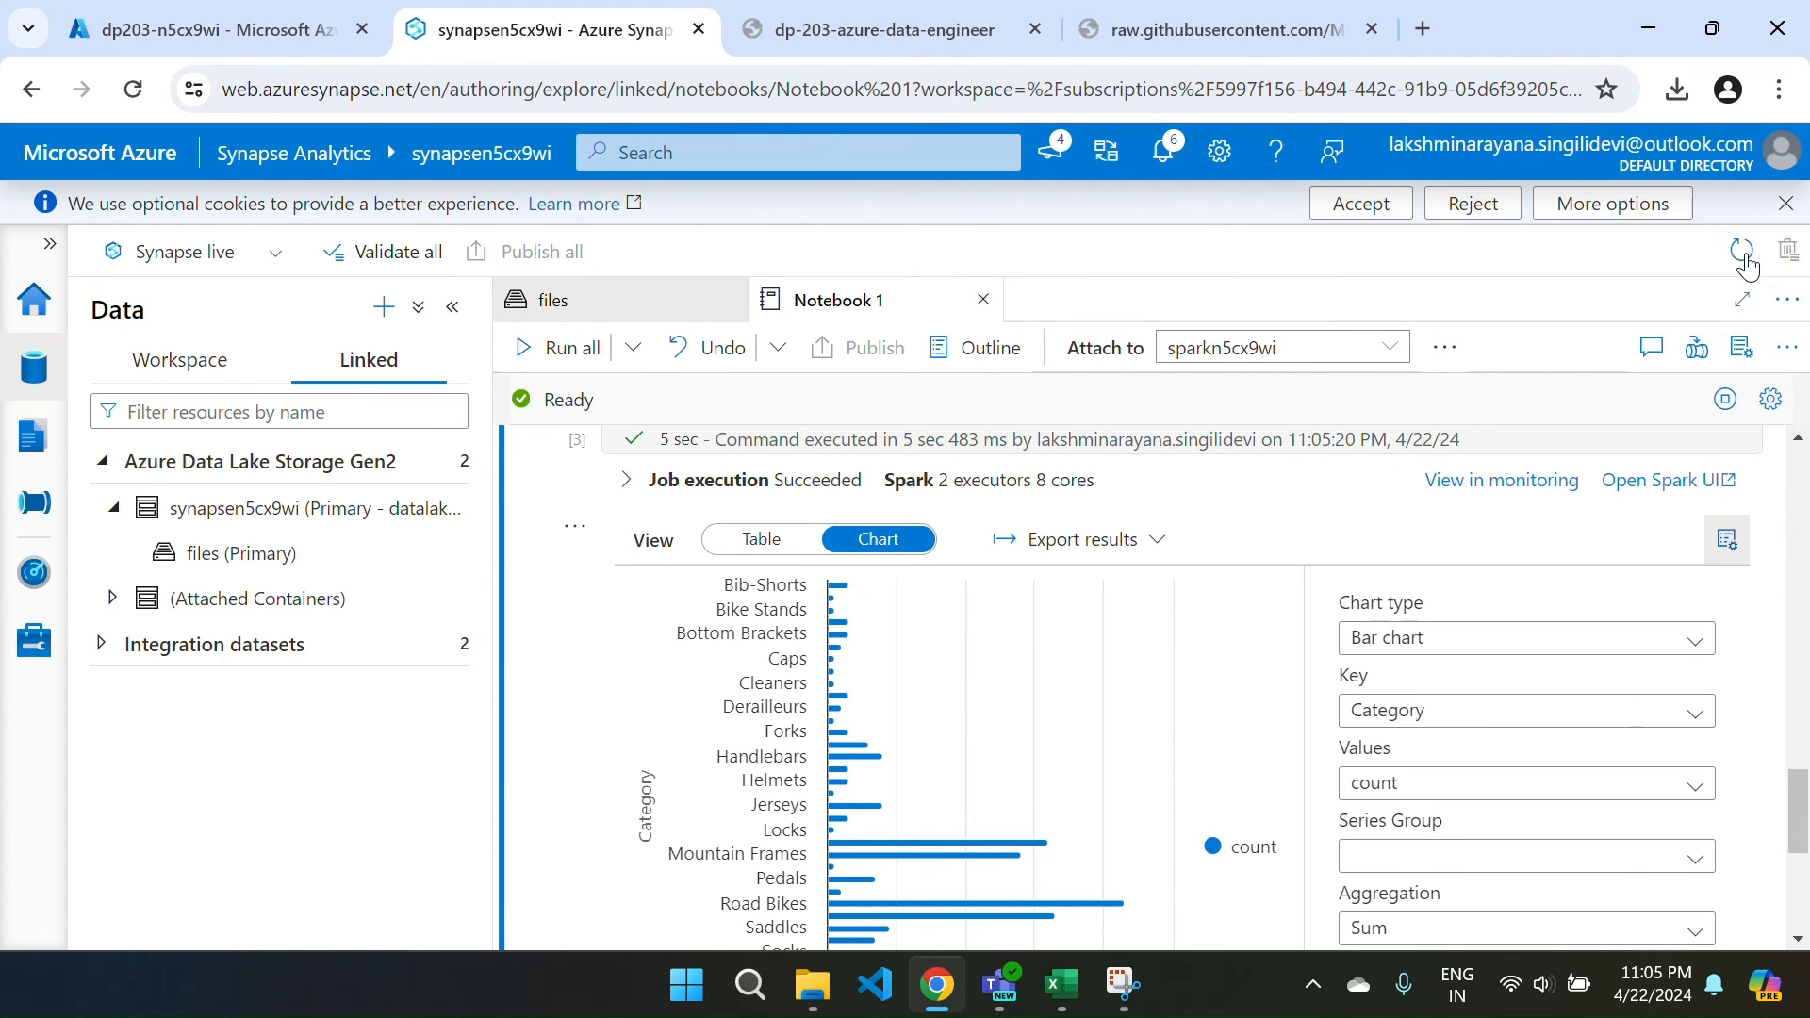
{"action": "scroll", "coordinate": [1456, 525], "scroll_direction": "down", "scroll_amount": 5}
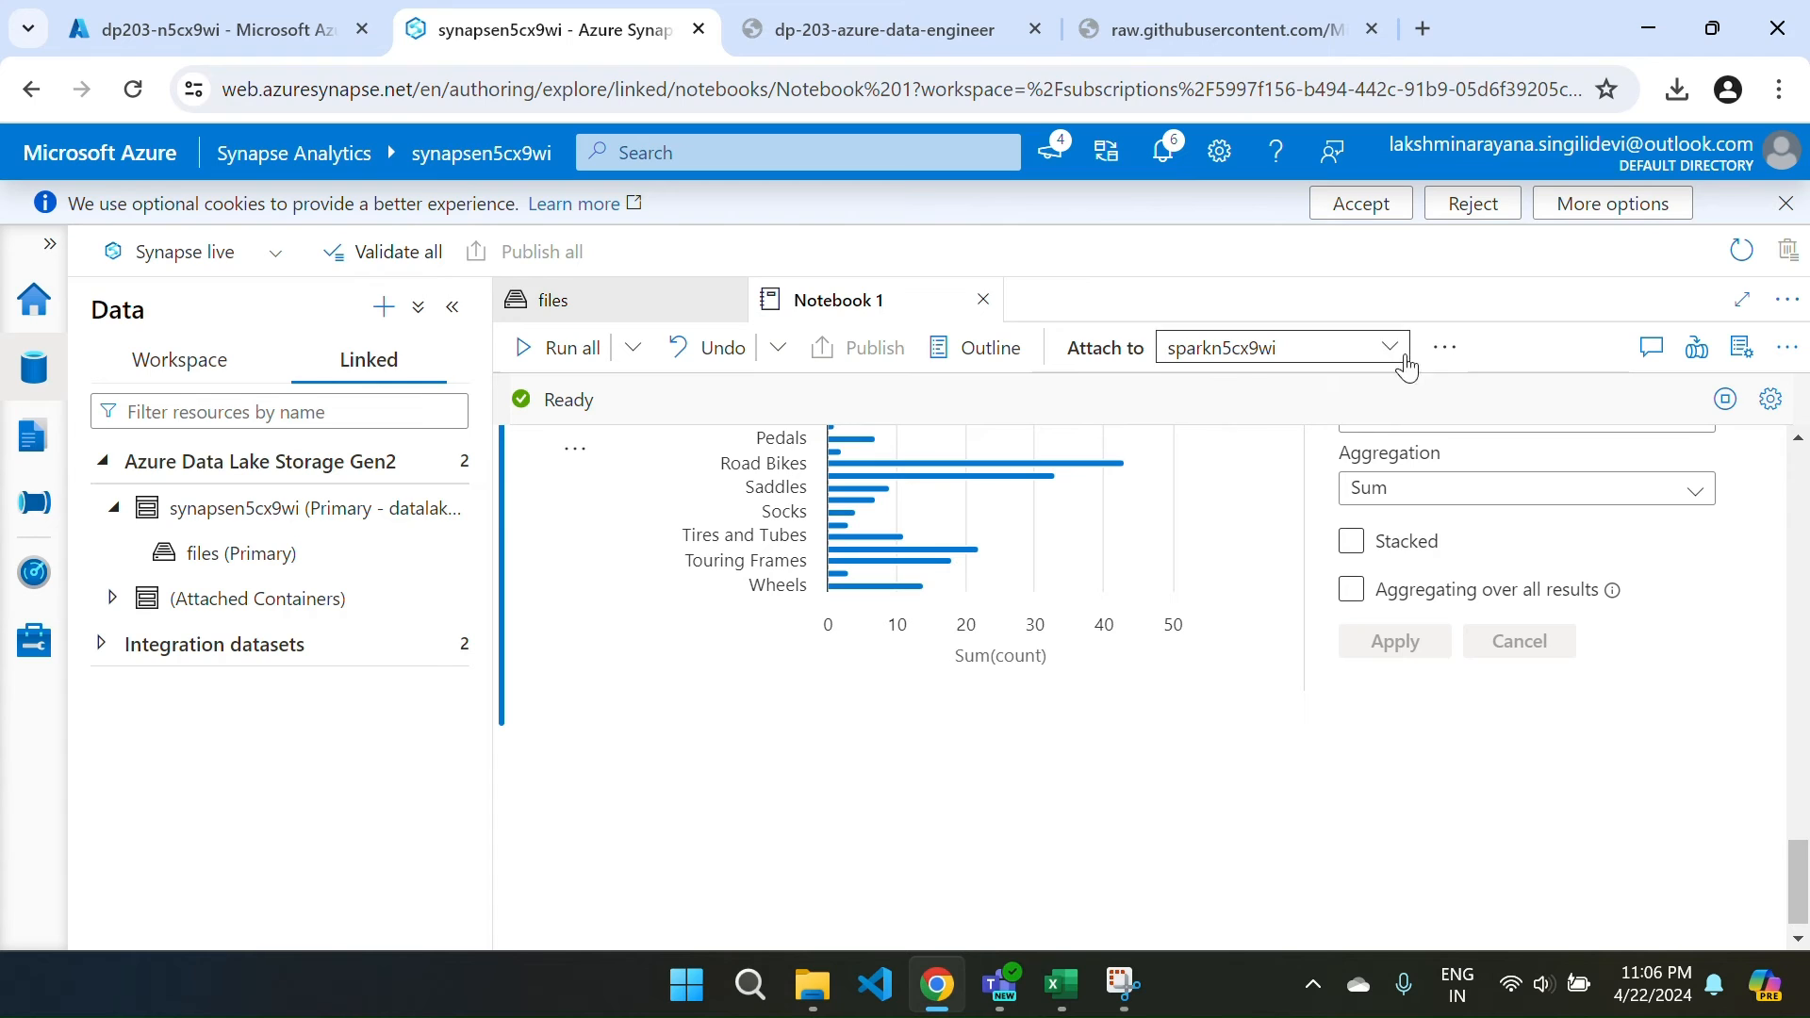
Check the notebook's Language options without changing them.
{"action": "left_click", "coordinate": [1444, 349]}
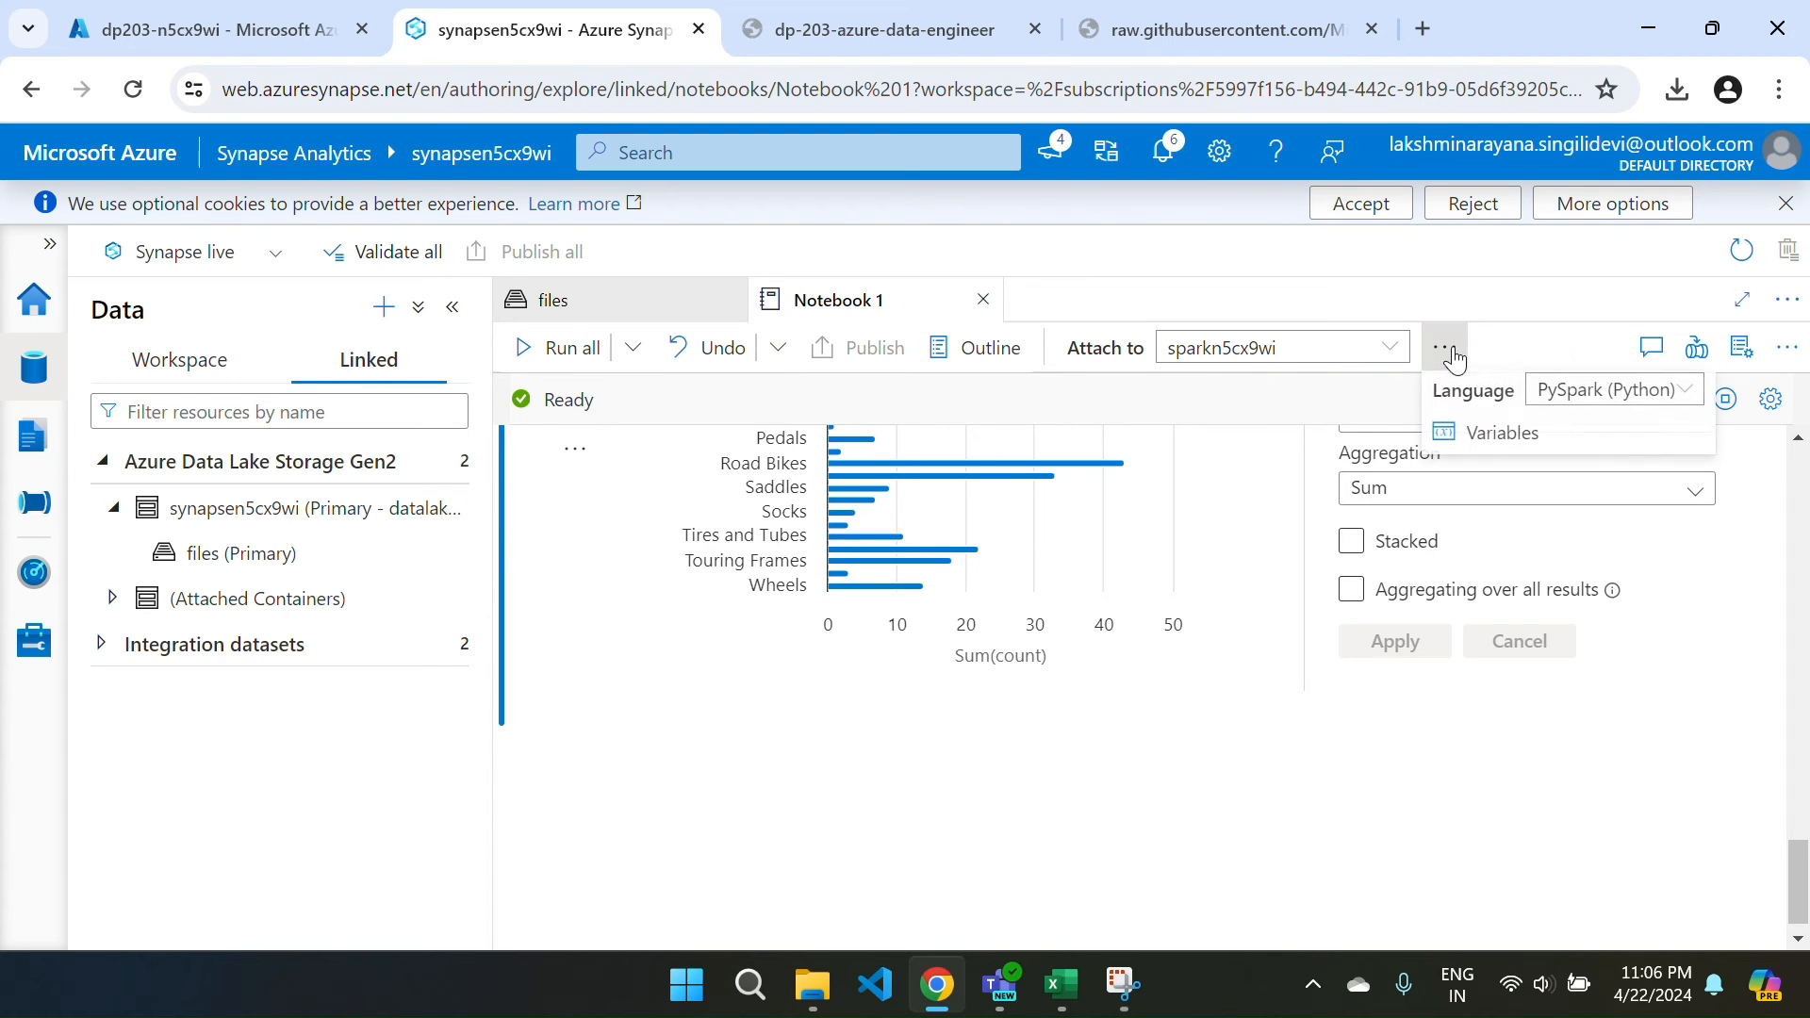
{"action": "left_click", "coordinate": [1588, 390]}
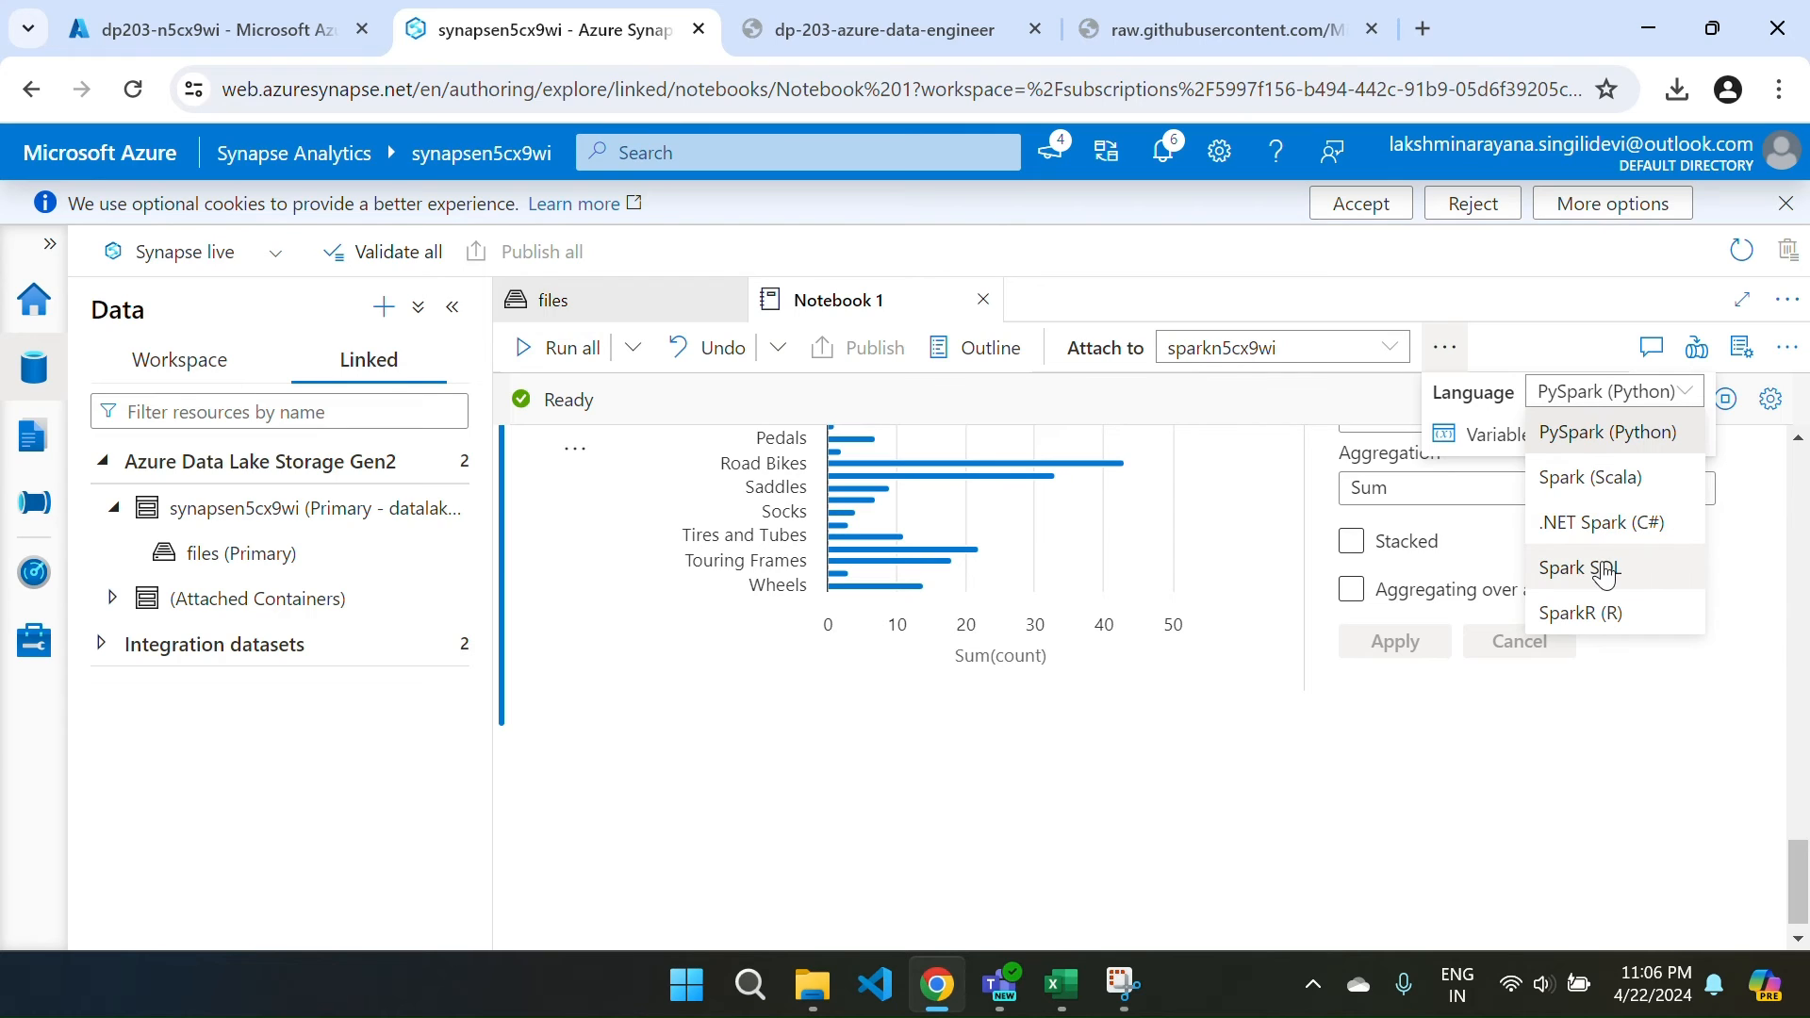
{"action": "left_click", "coordinate": [1577, 404]}
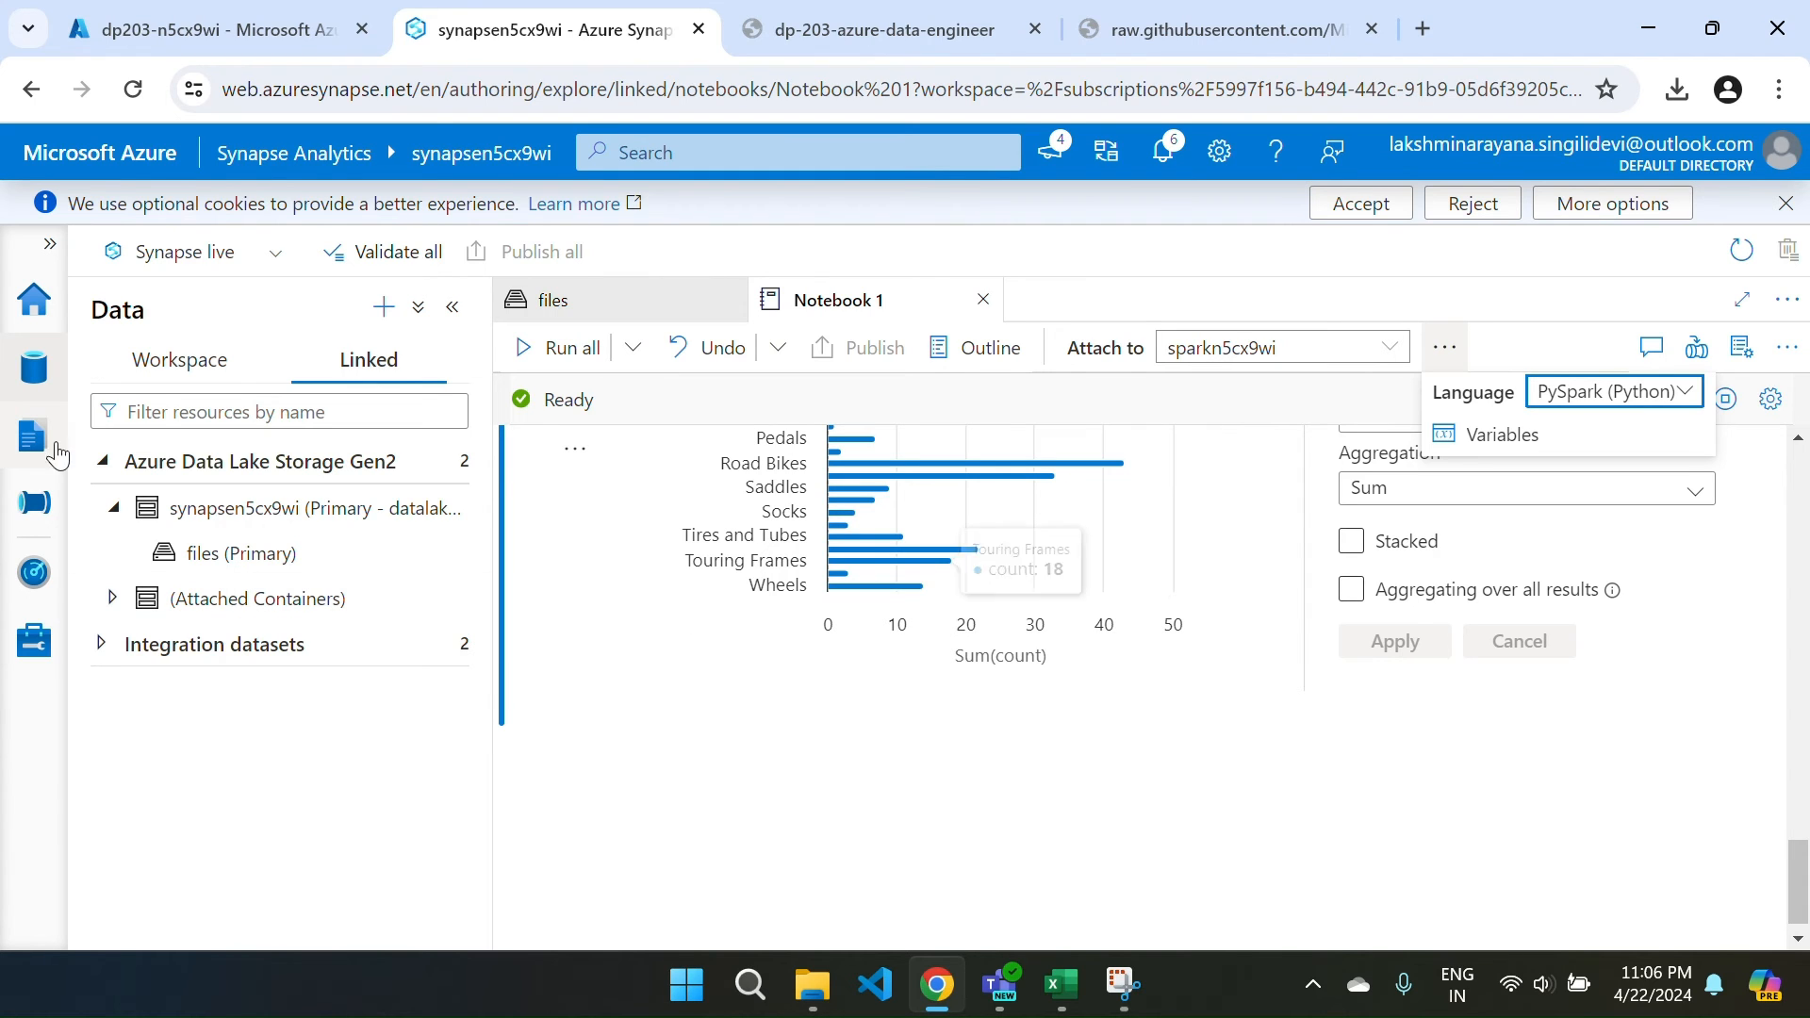
Select Notebook 1 in the Develop hub and start closing its tab.
{"action": "left_click", "coordinate": [16, 440]}
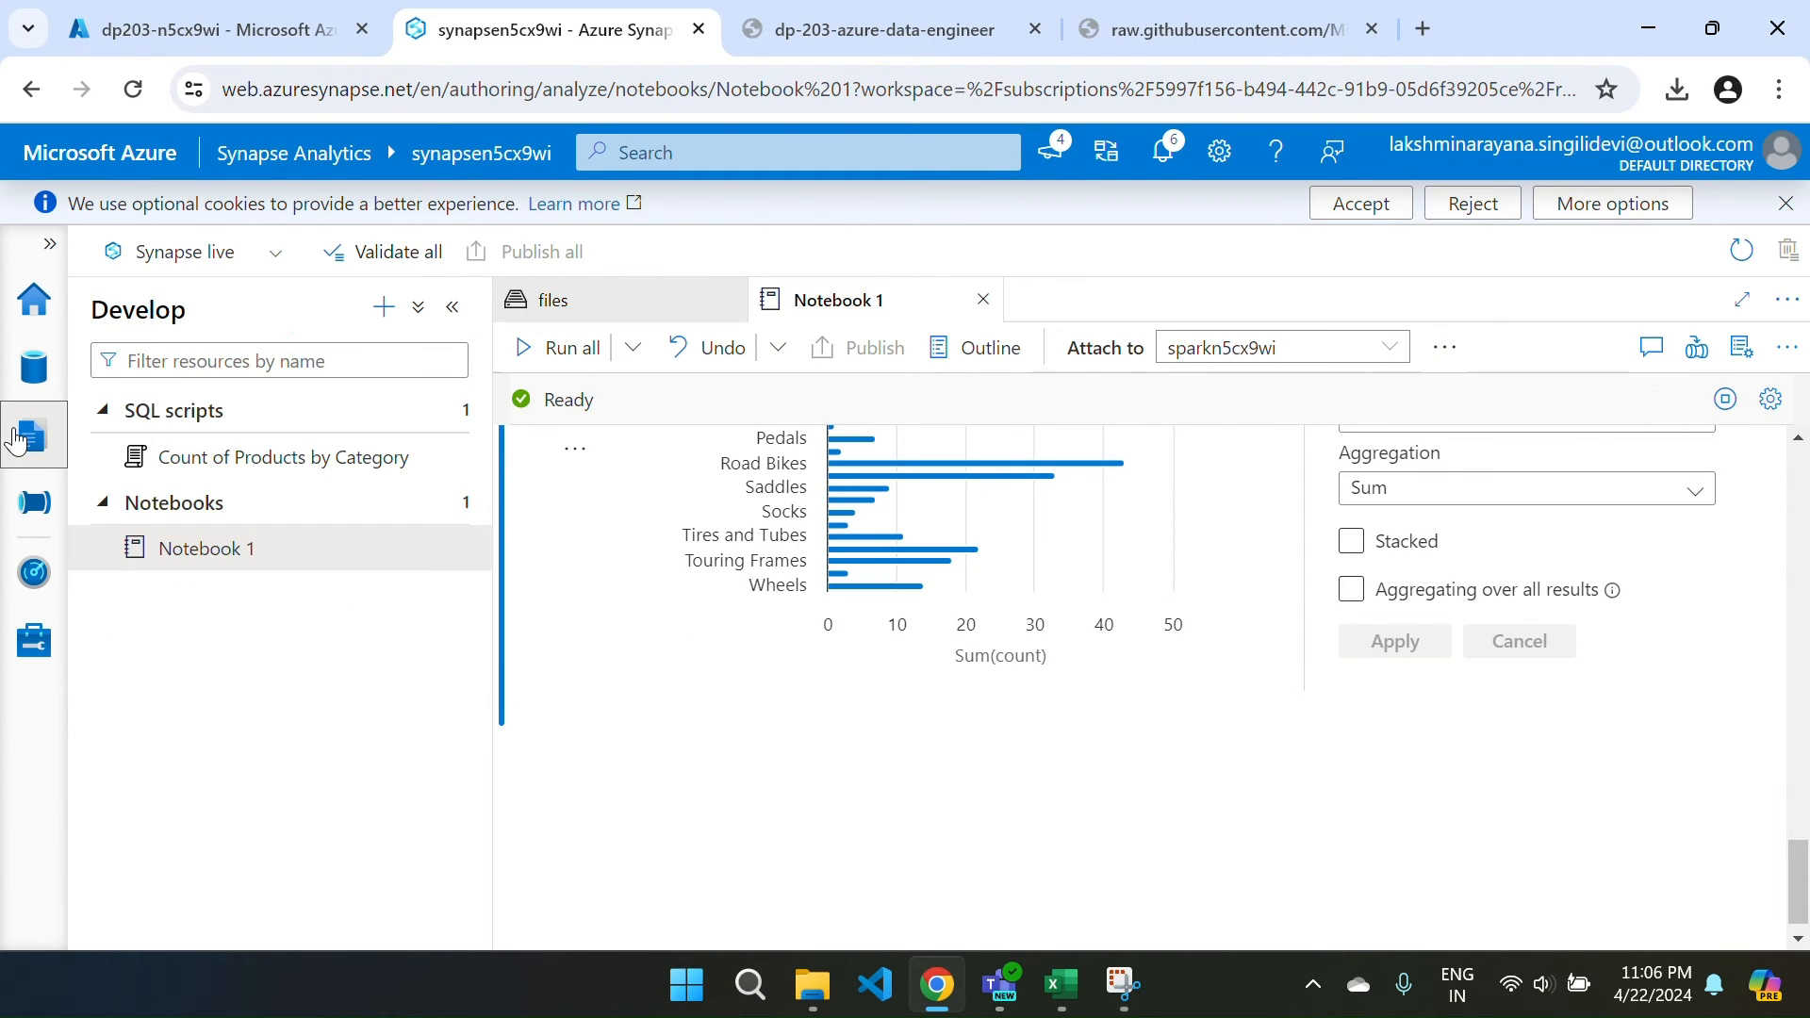
{"action": "left_click", "coordinate": [251, 566]}
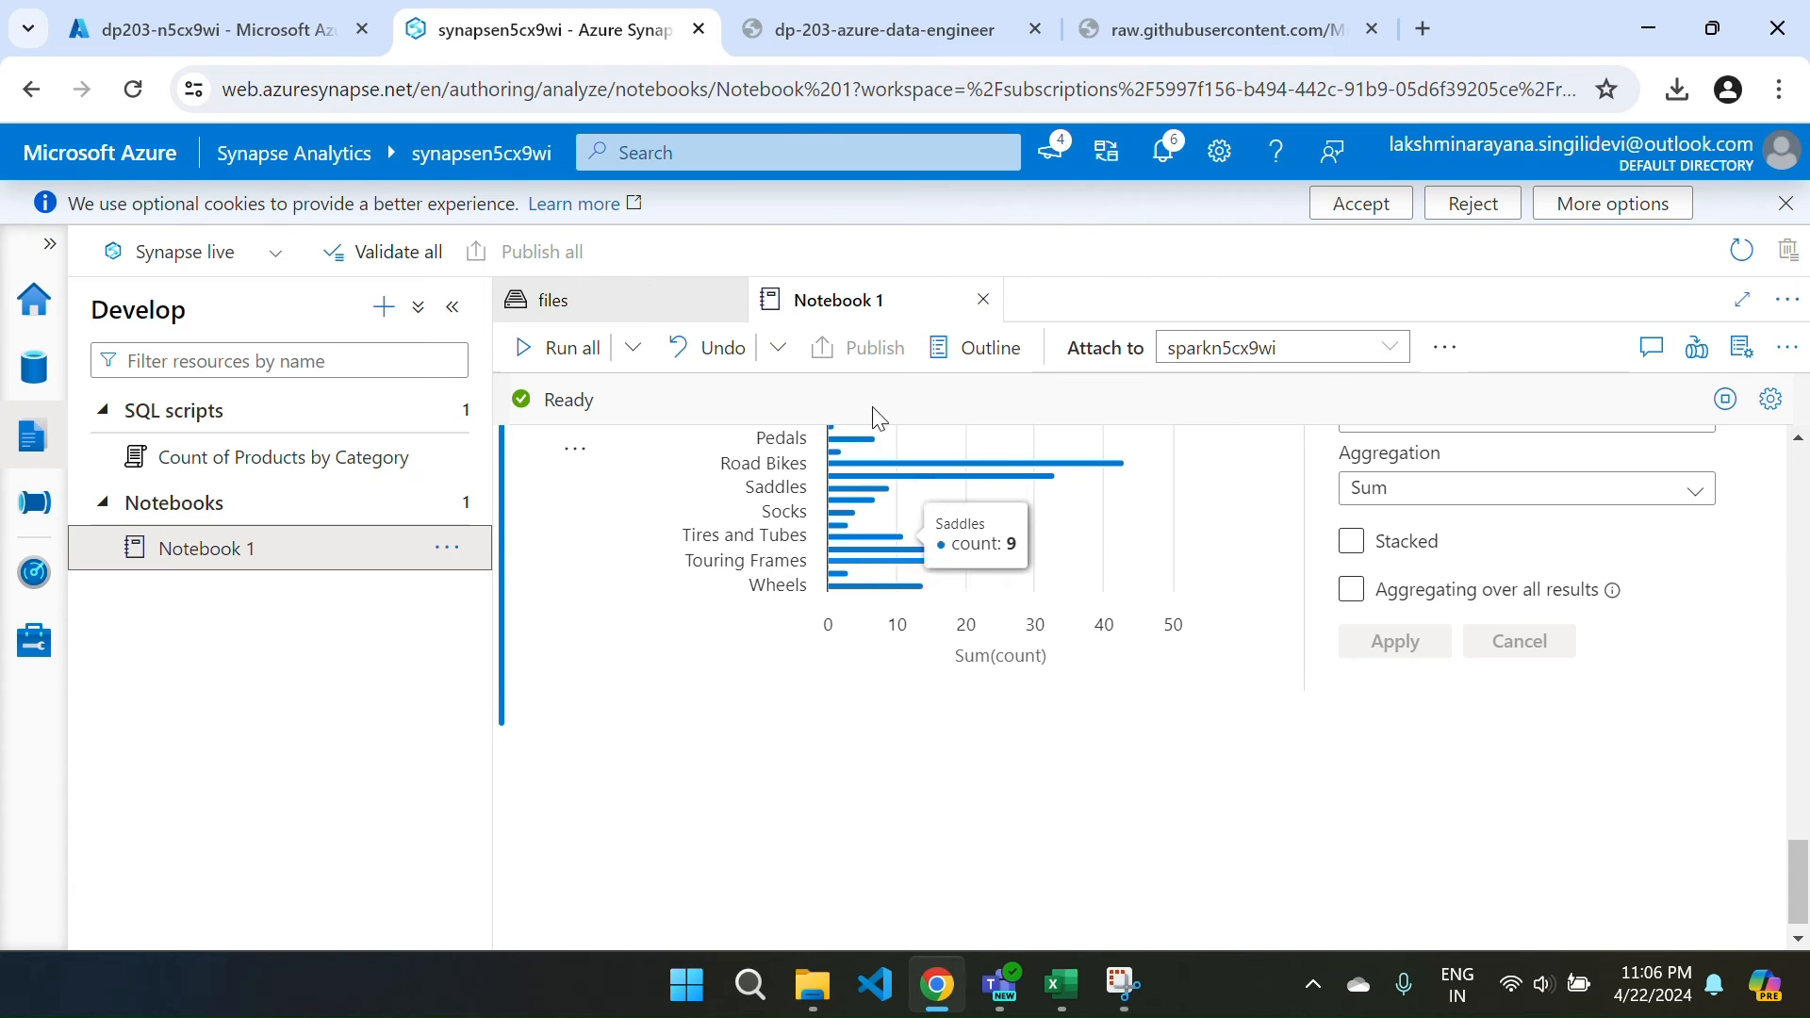
{"action": "left_click", "coordinate": [983, 299]}
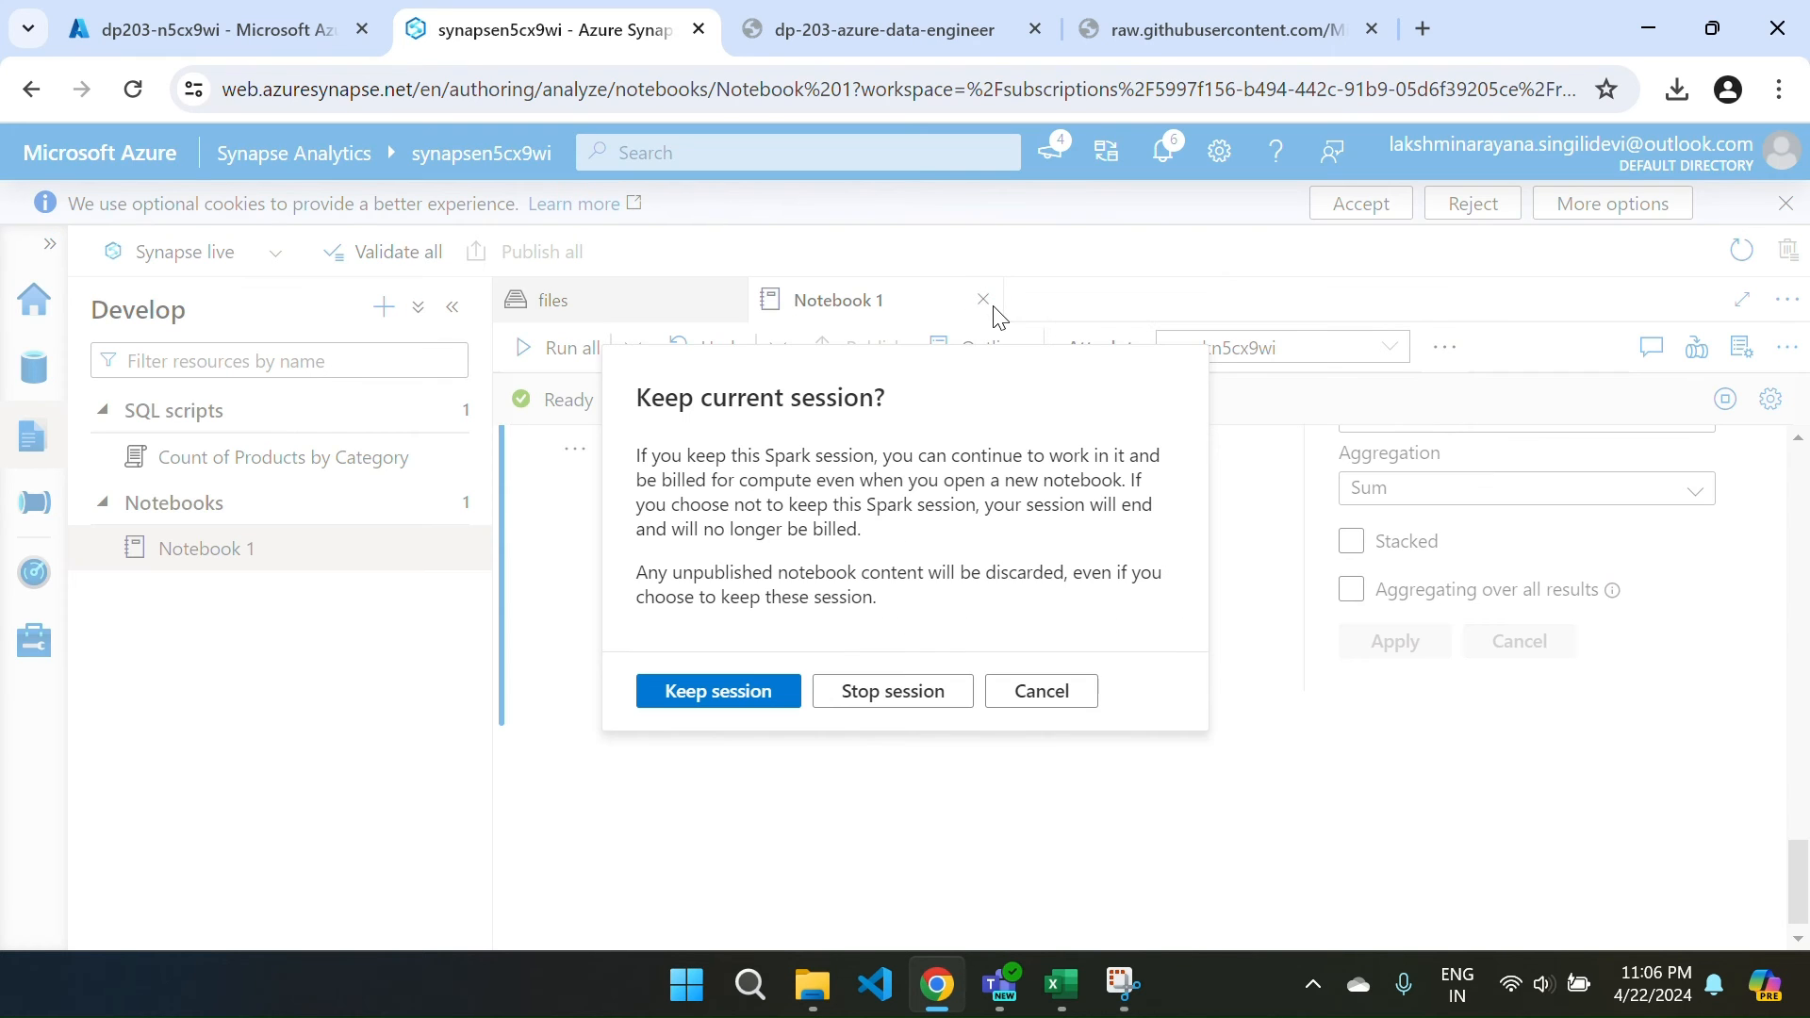
End the Spark session to close Notebook 1, then reopen Notebook 1.
{"action": "left_click", "coordinate": [873, 696]}
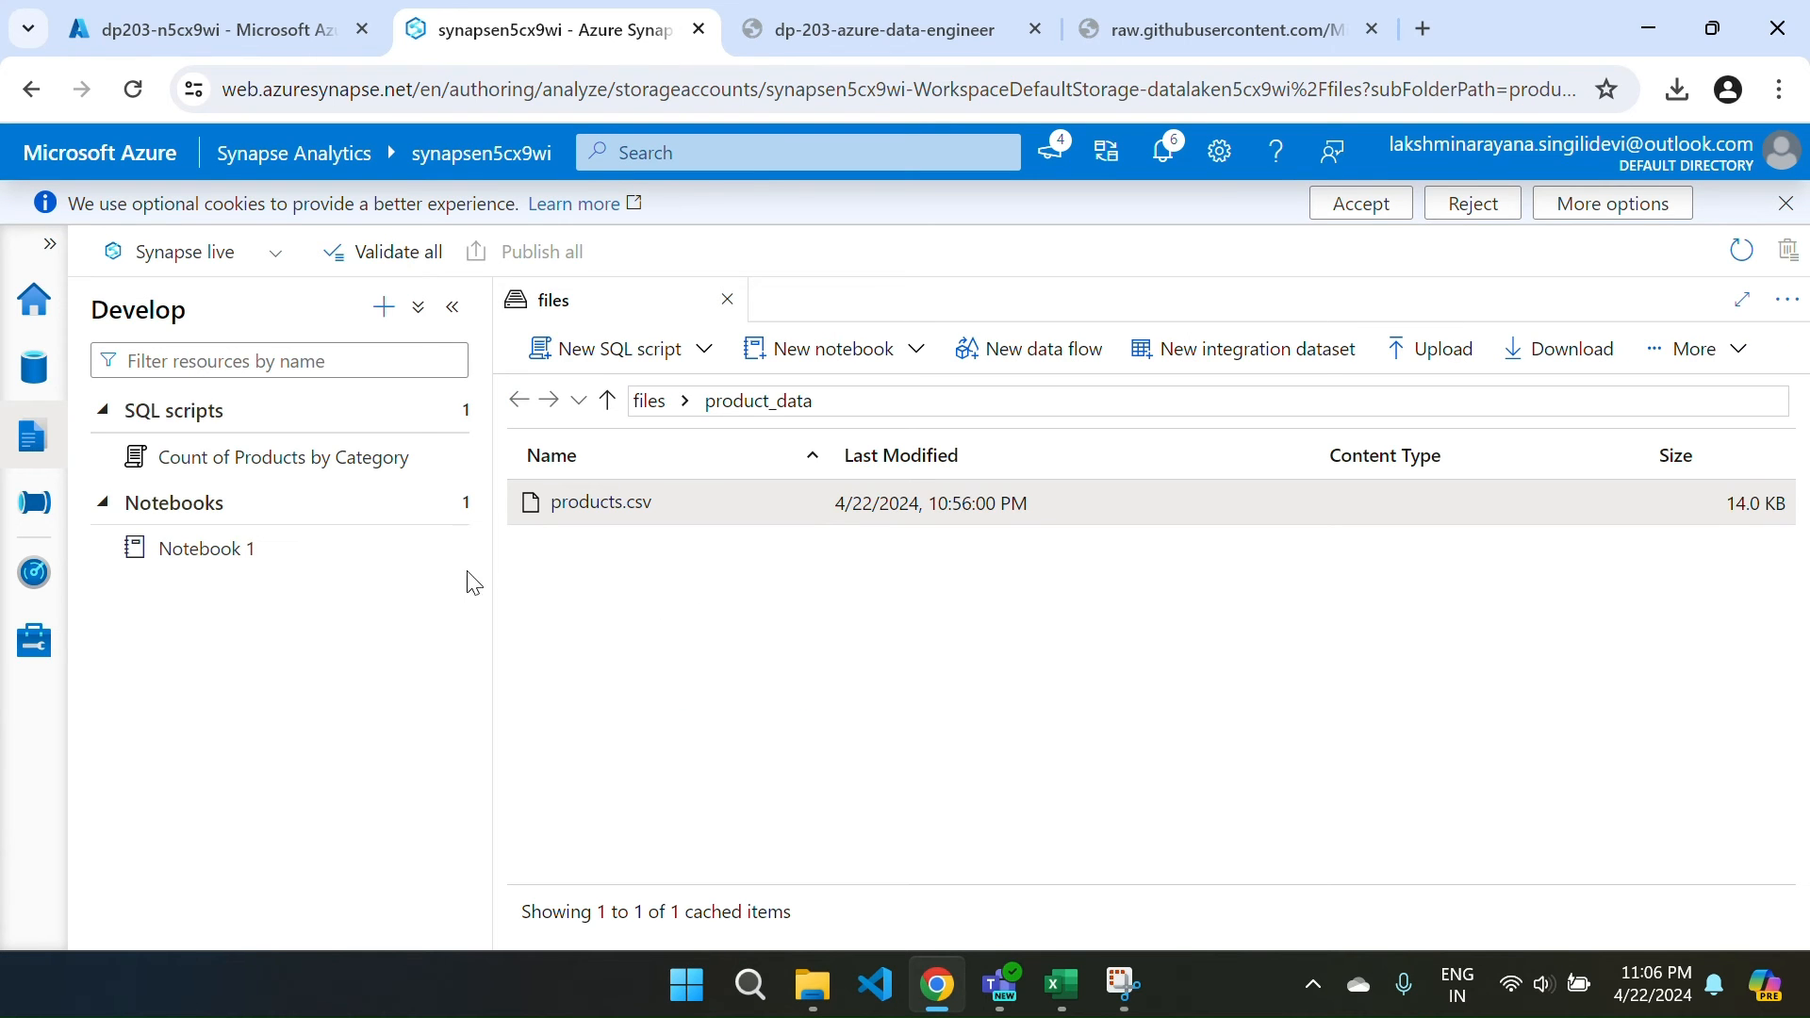
{"action": "left_click", "coordinate": [247, 553]}
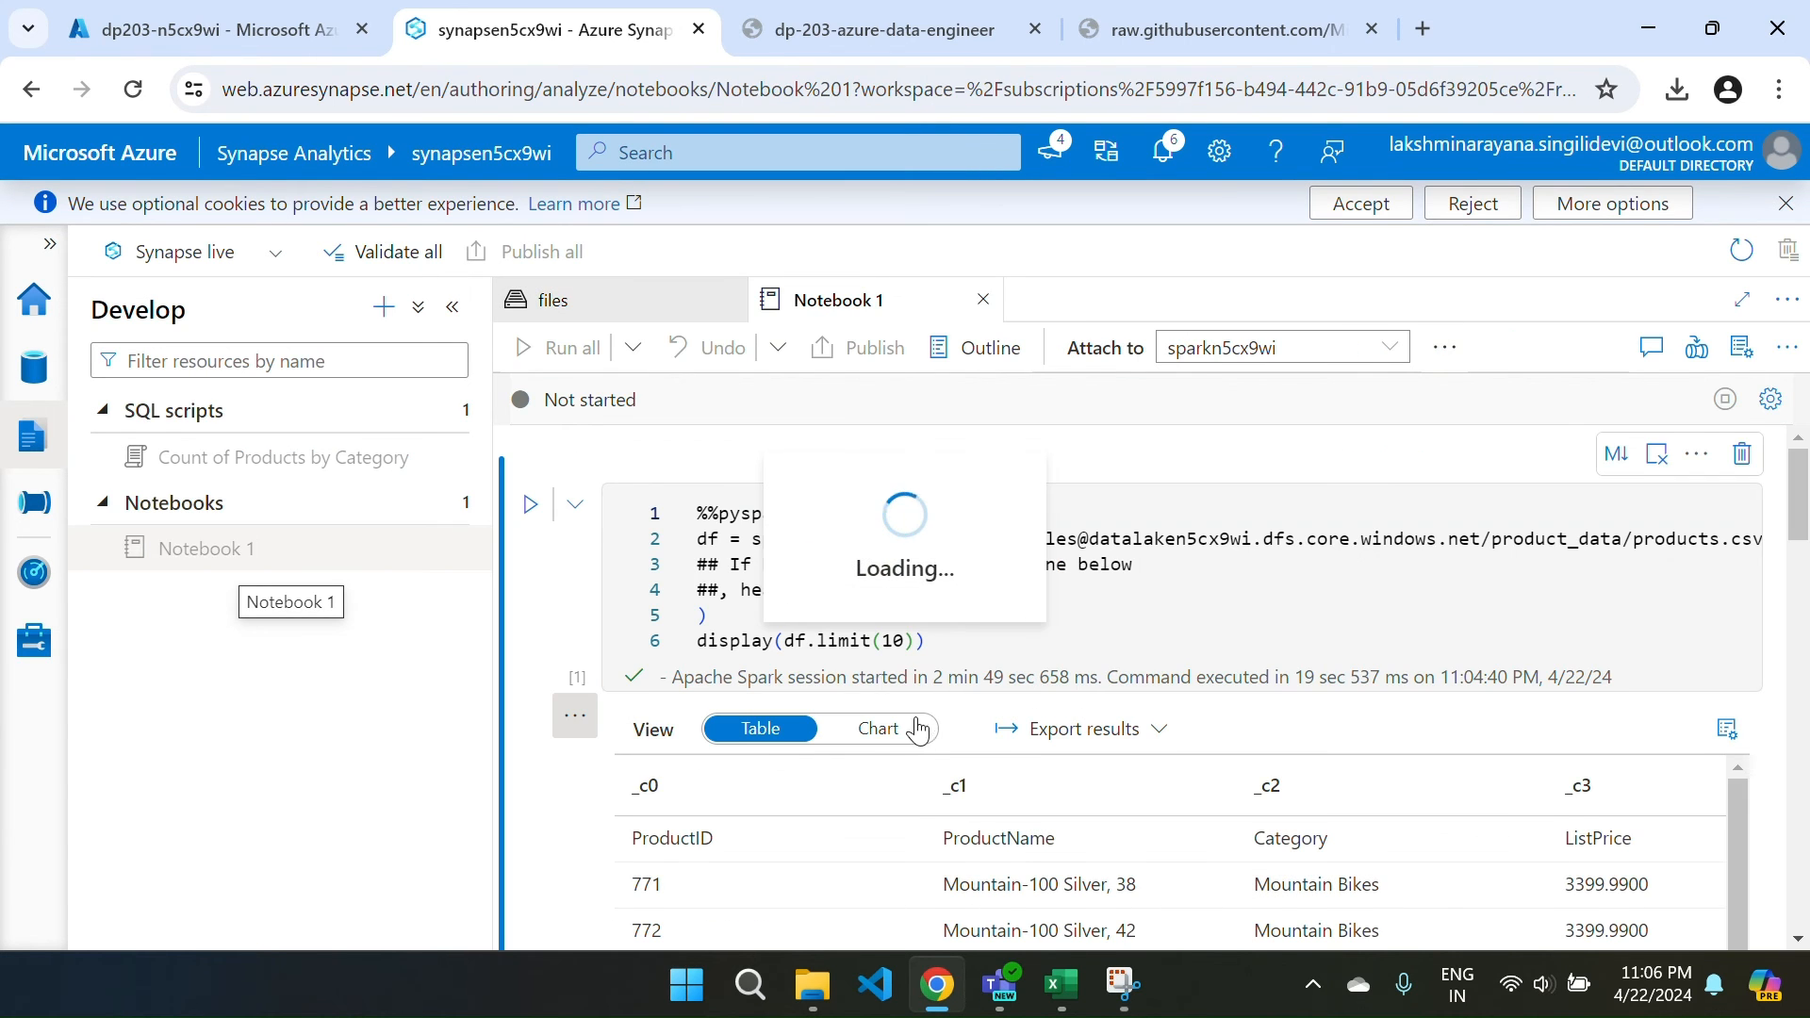
{"action": "scroll", "coordinate": [1343, 655], "scroll_direction": "down", "scroll_amount": 2}
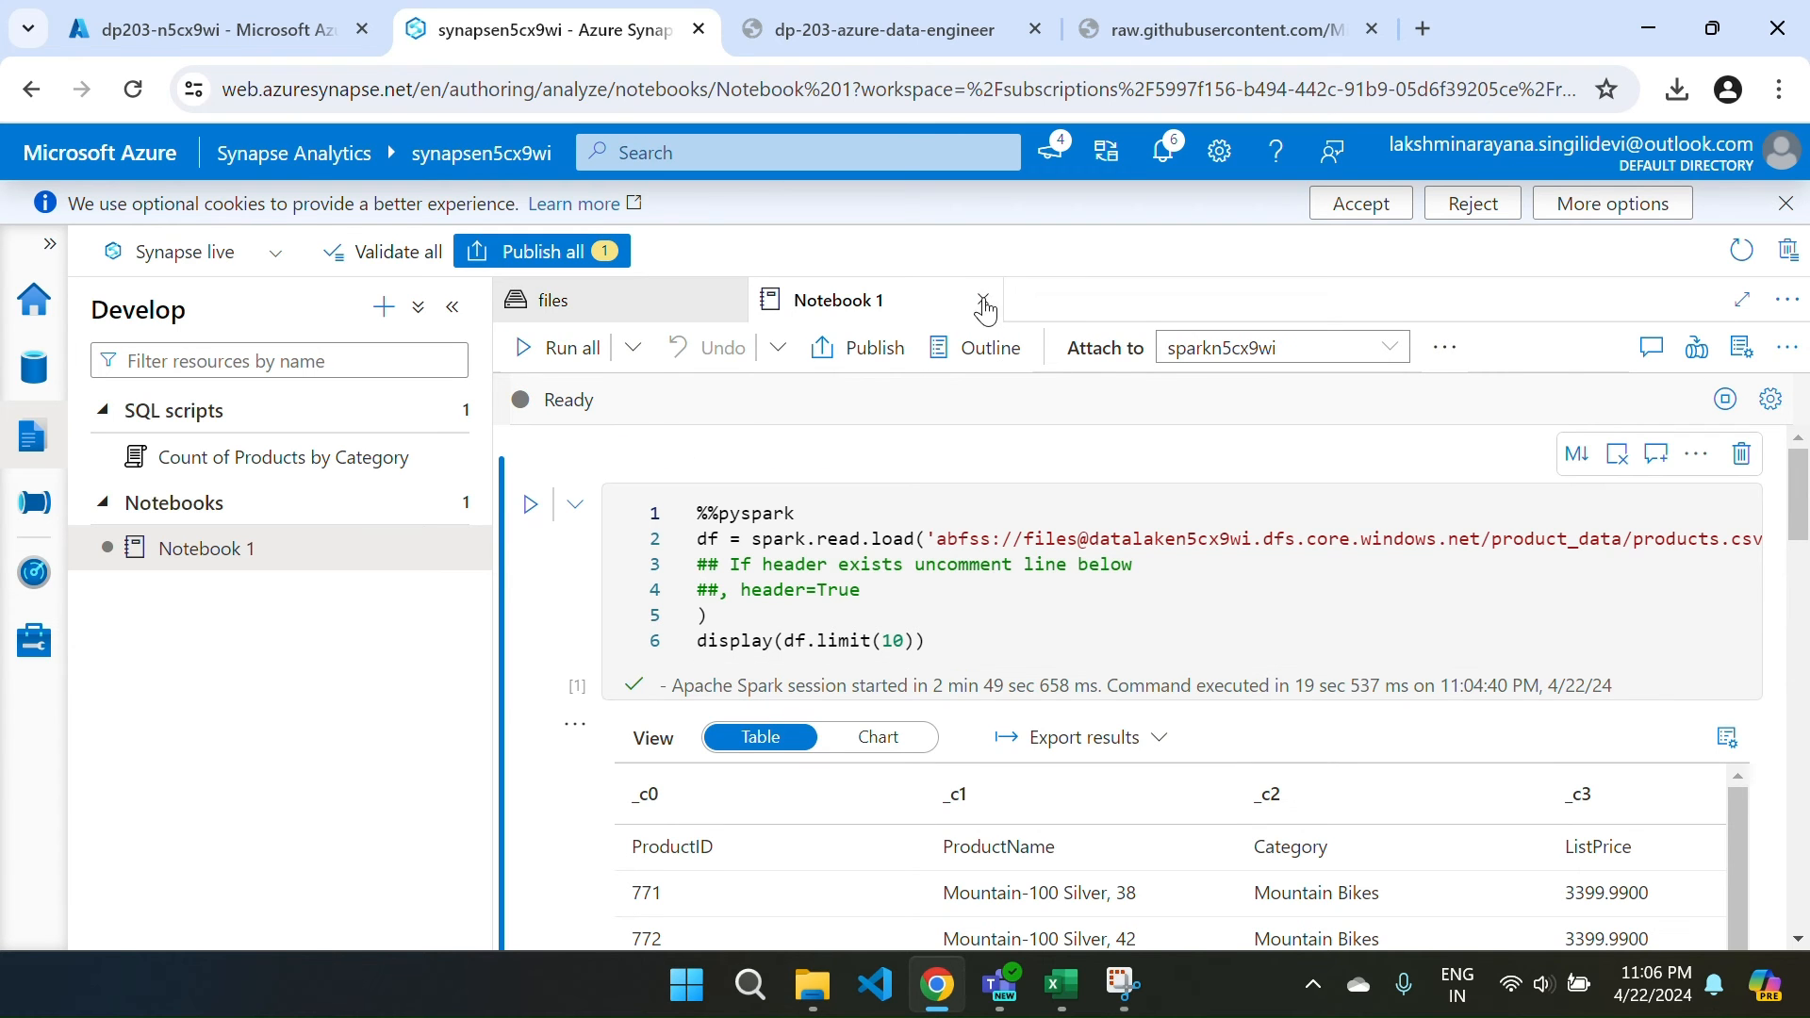
Publish the pending notebook changes, then close Notebook 1 and the files browser.
{"action": "left_click", "coordinate": [554, 253]}
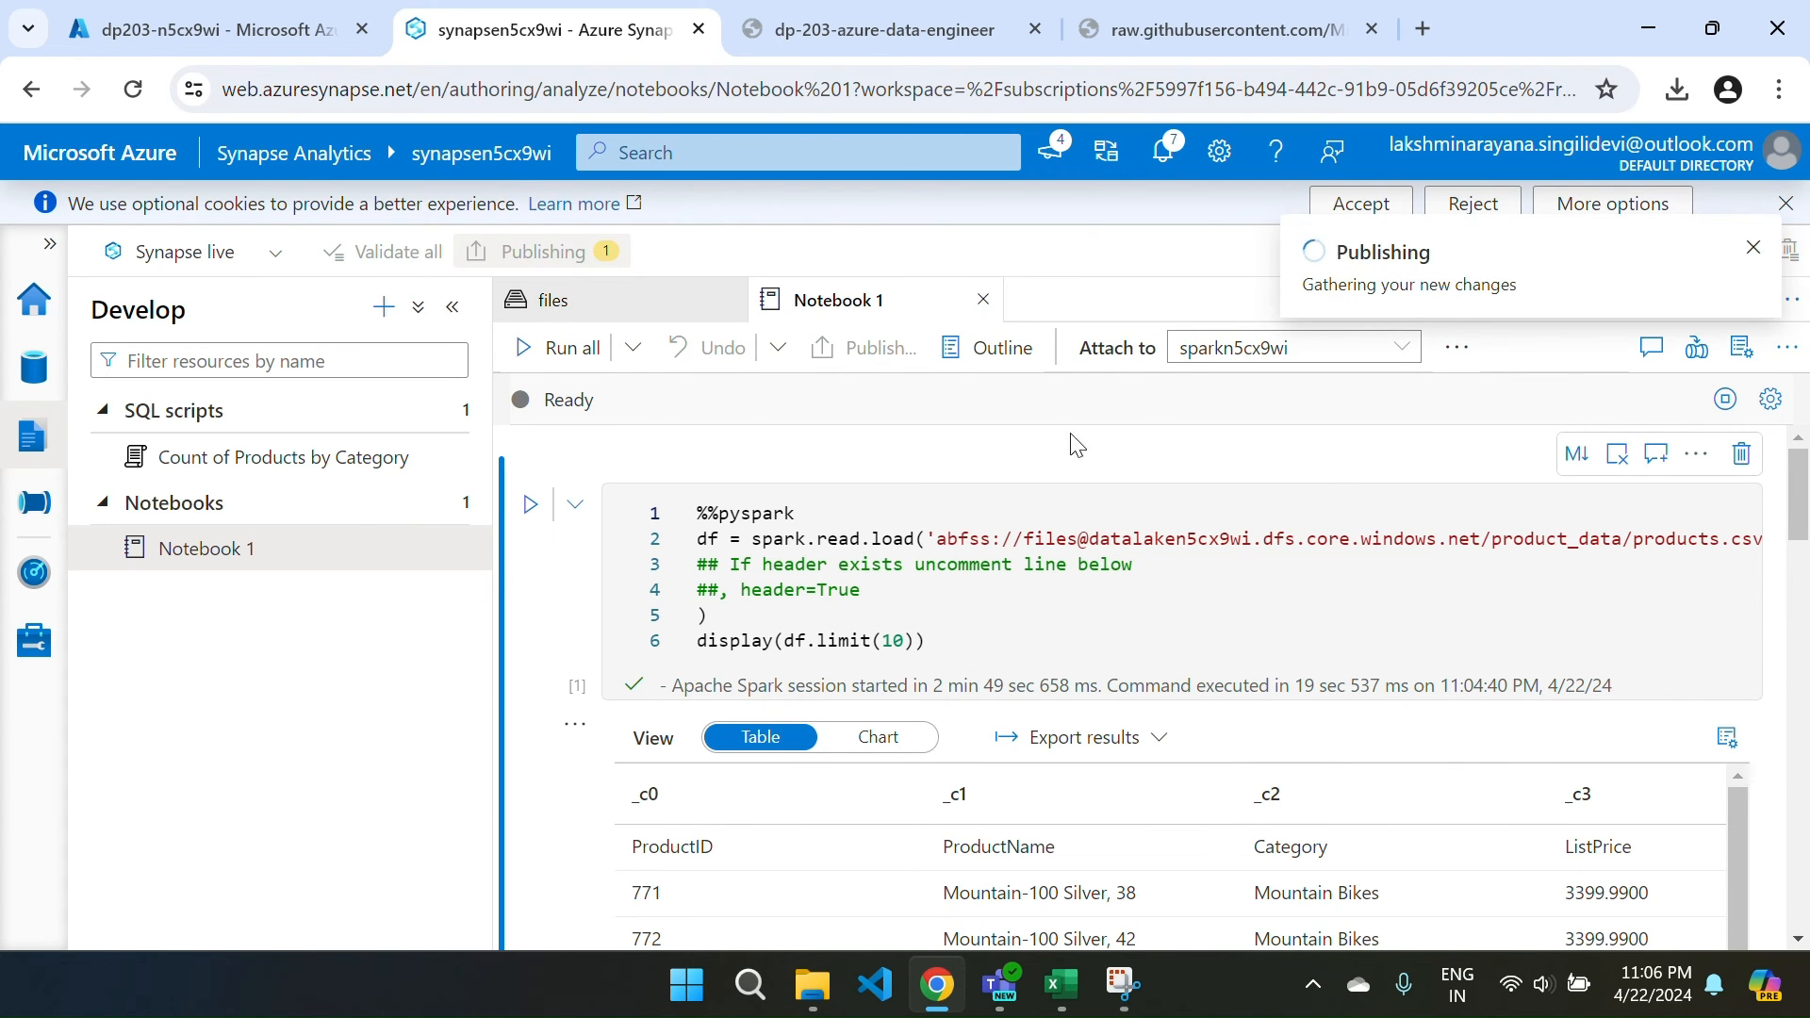
{"action": "left_click", "coordinate": [1007, 914]}
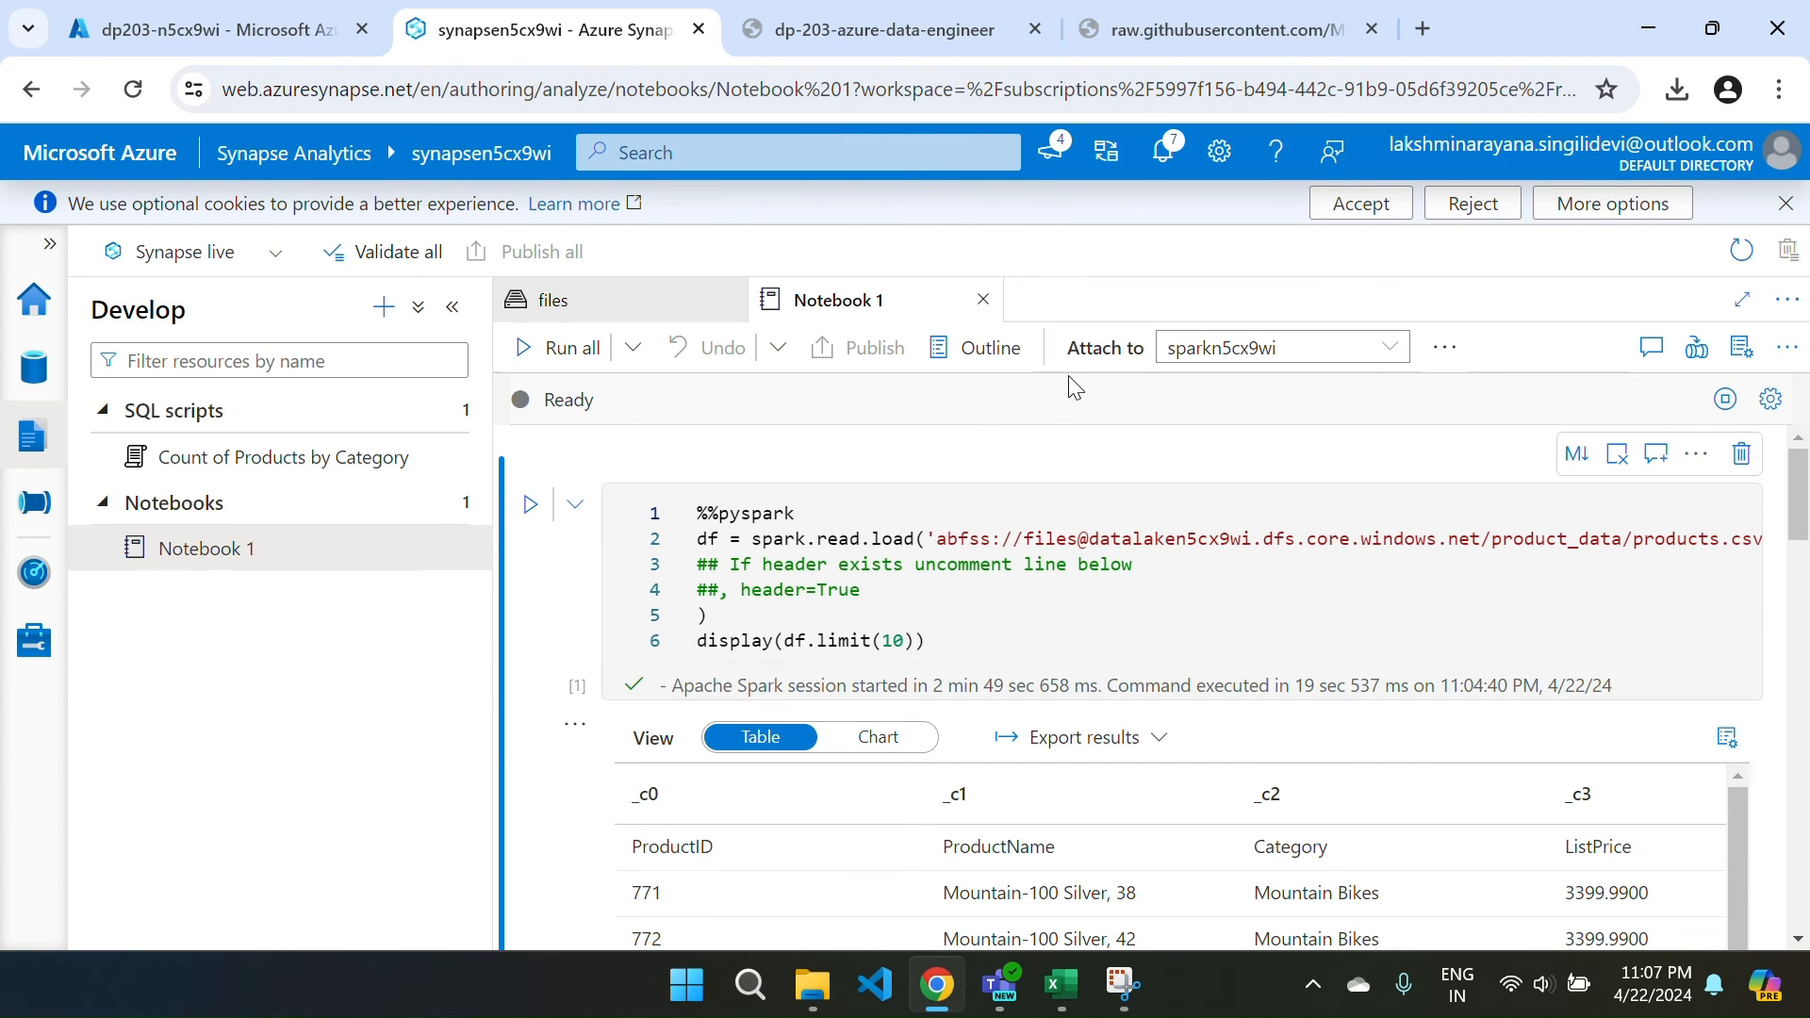
{"action": "left_click", "coordinate": [983, 299]}
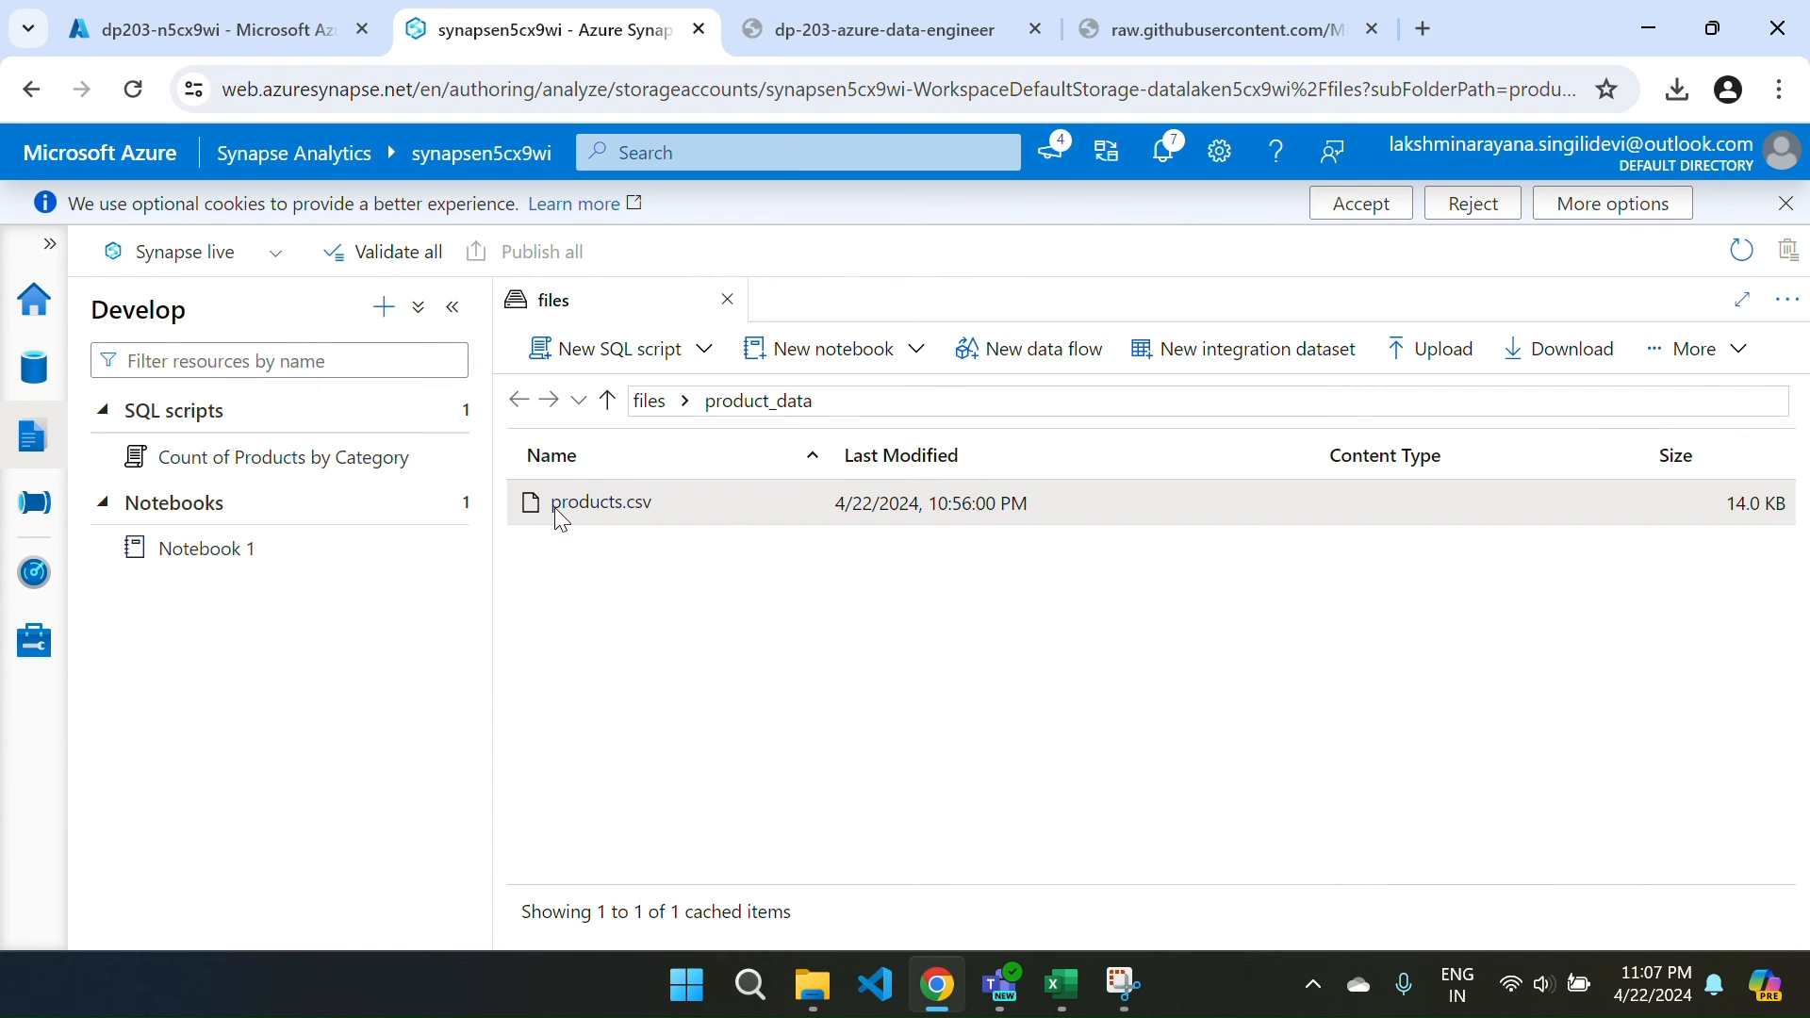
{"action": "left_click", "coordinate": [727, 299]}
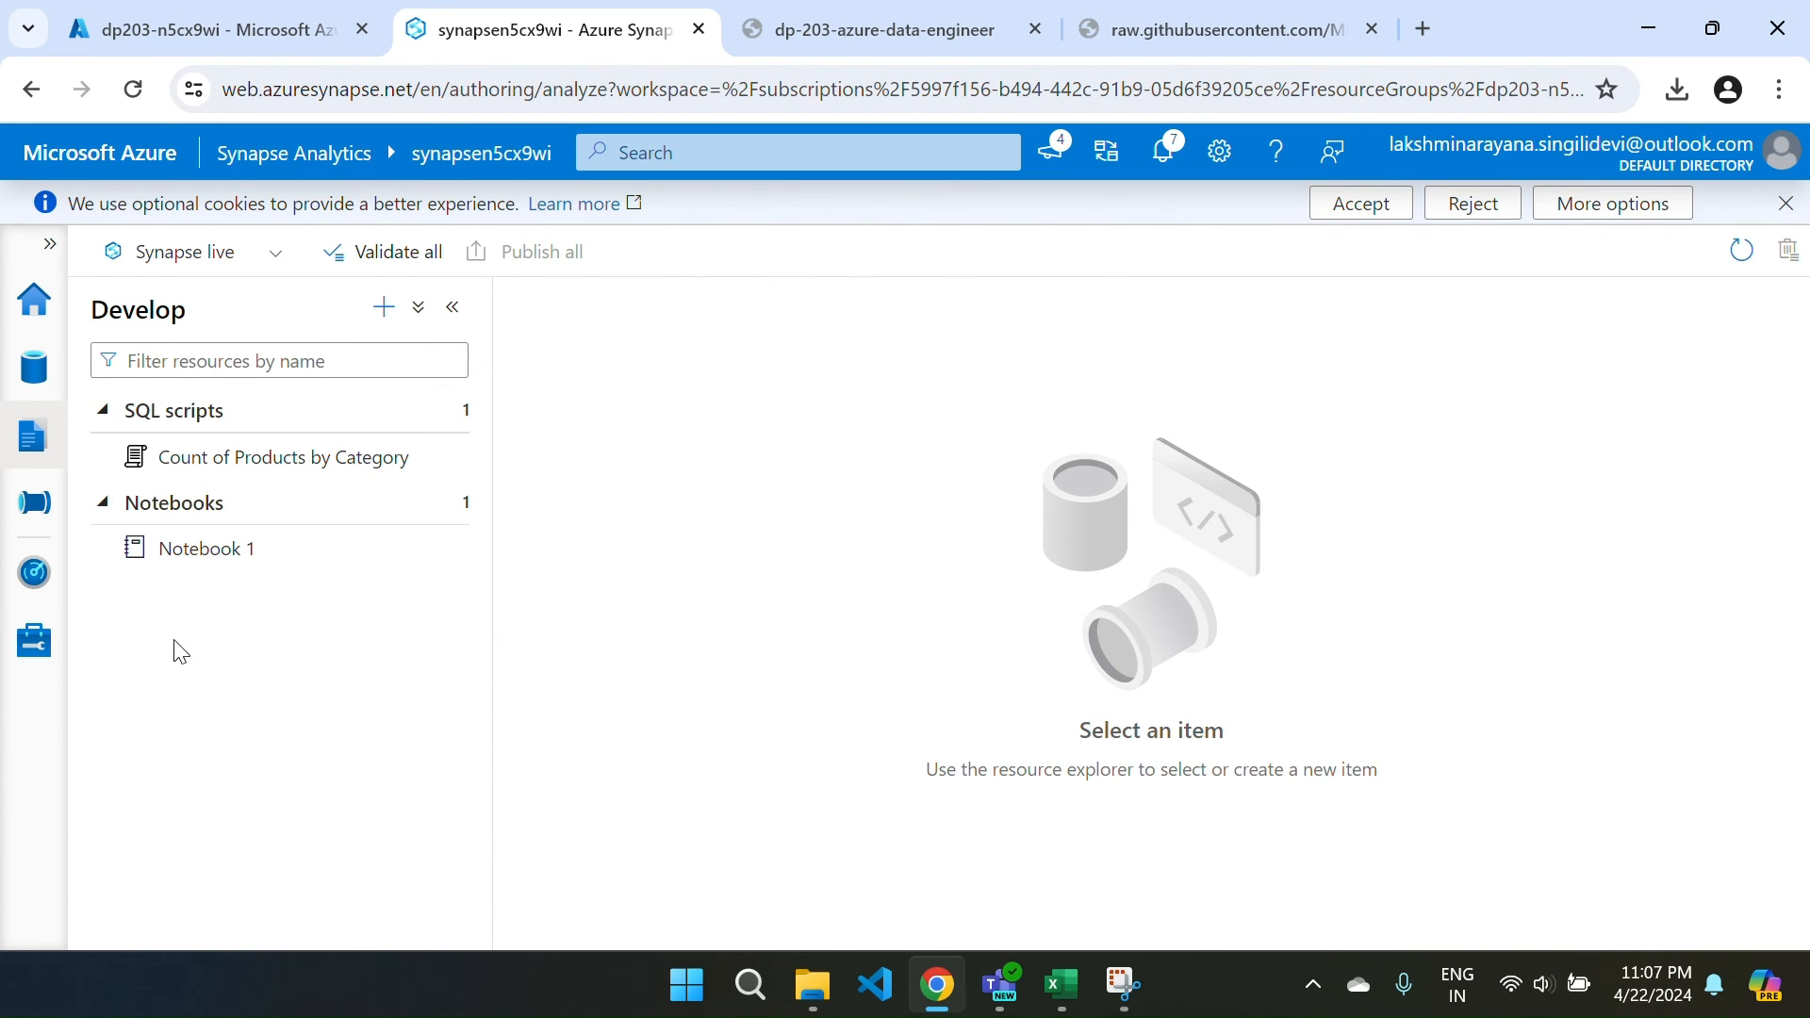
Resume the paused dedicated SQL pool sqln5cx9wi from Manage > SQL pools.
{"action": "left_click", "coordinate": [33, 639]}
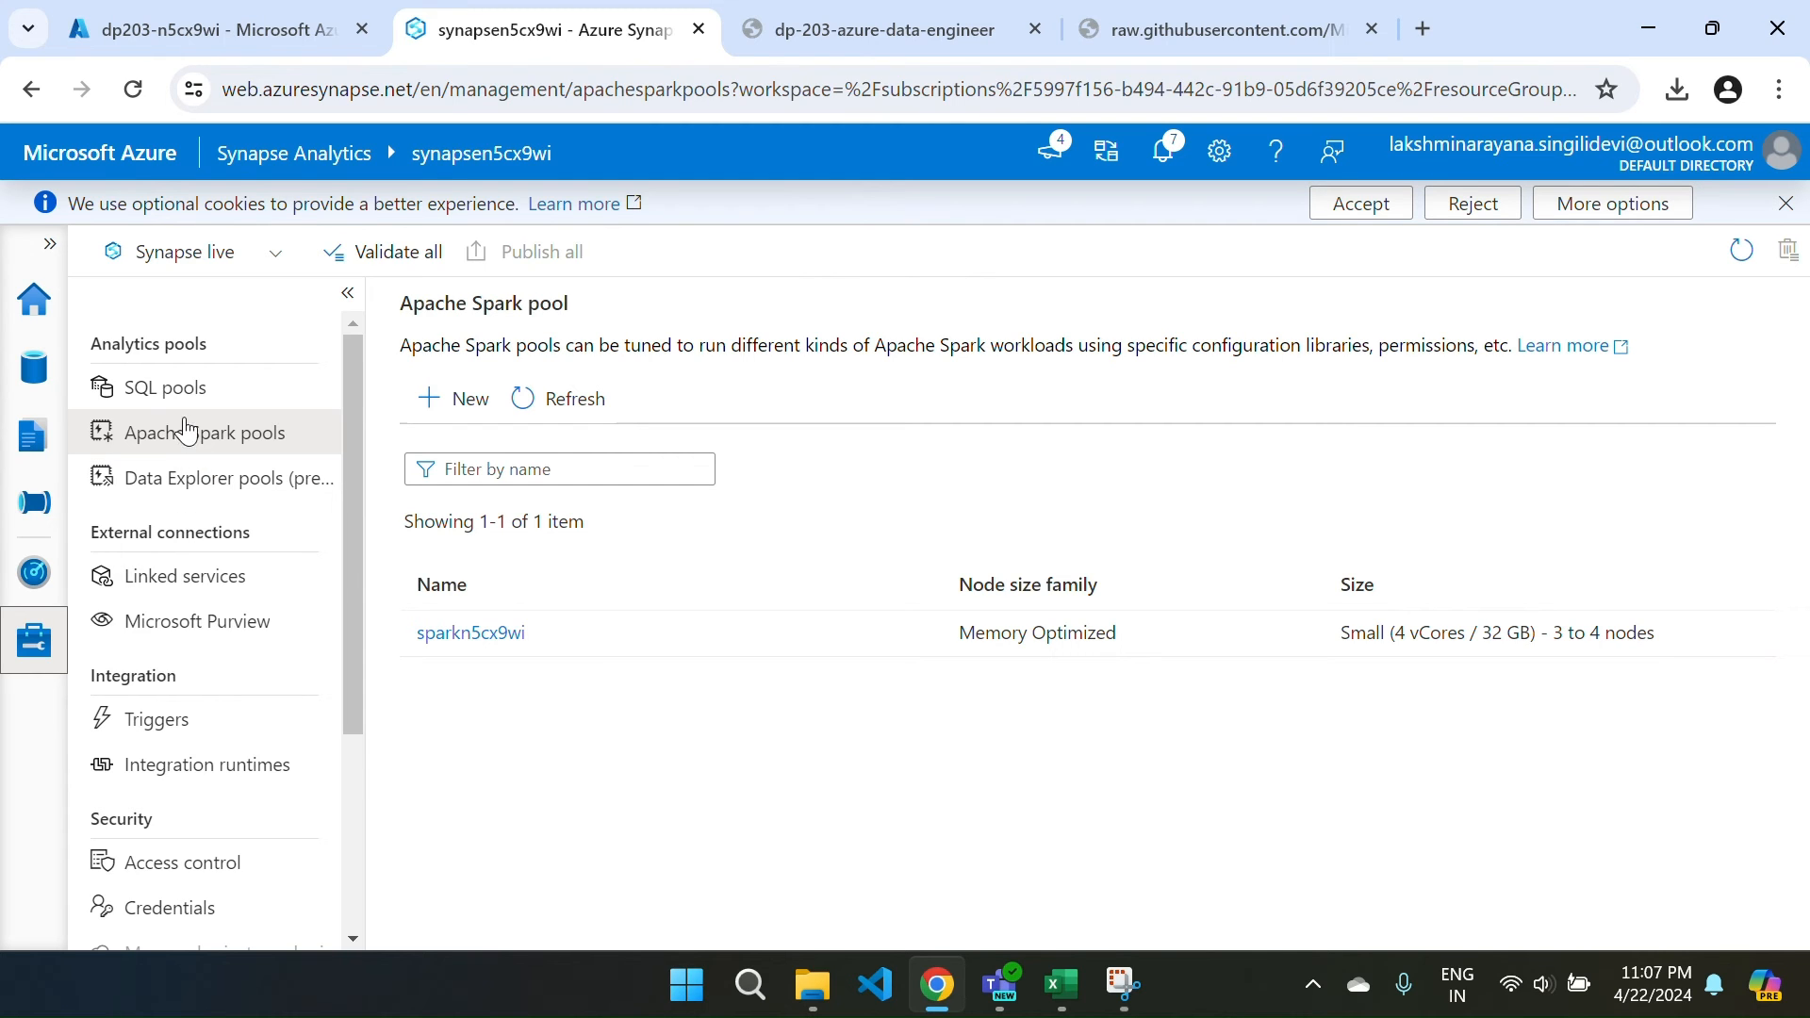
{"action": "left_click", "coordinate": [166, 396]}
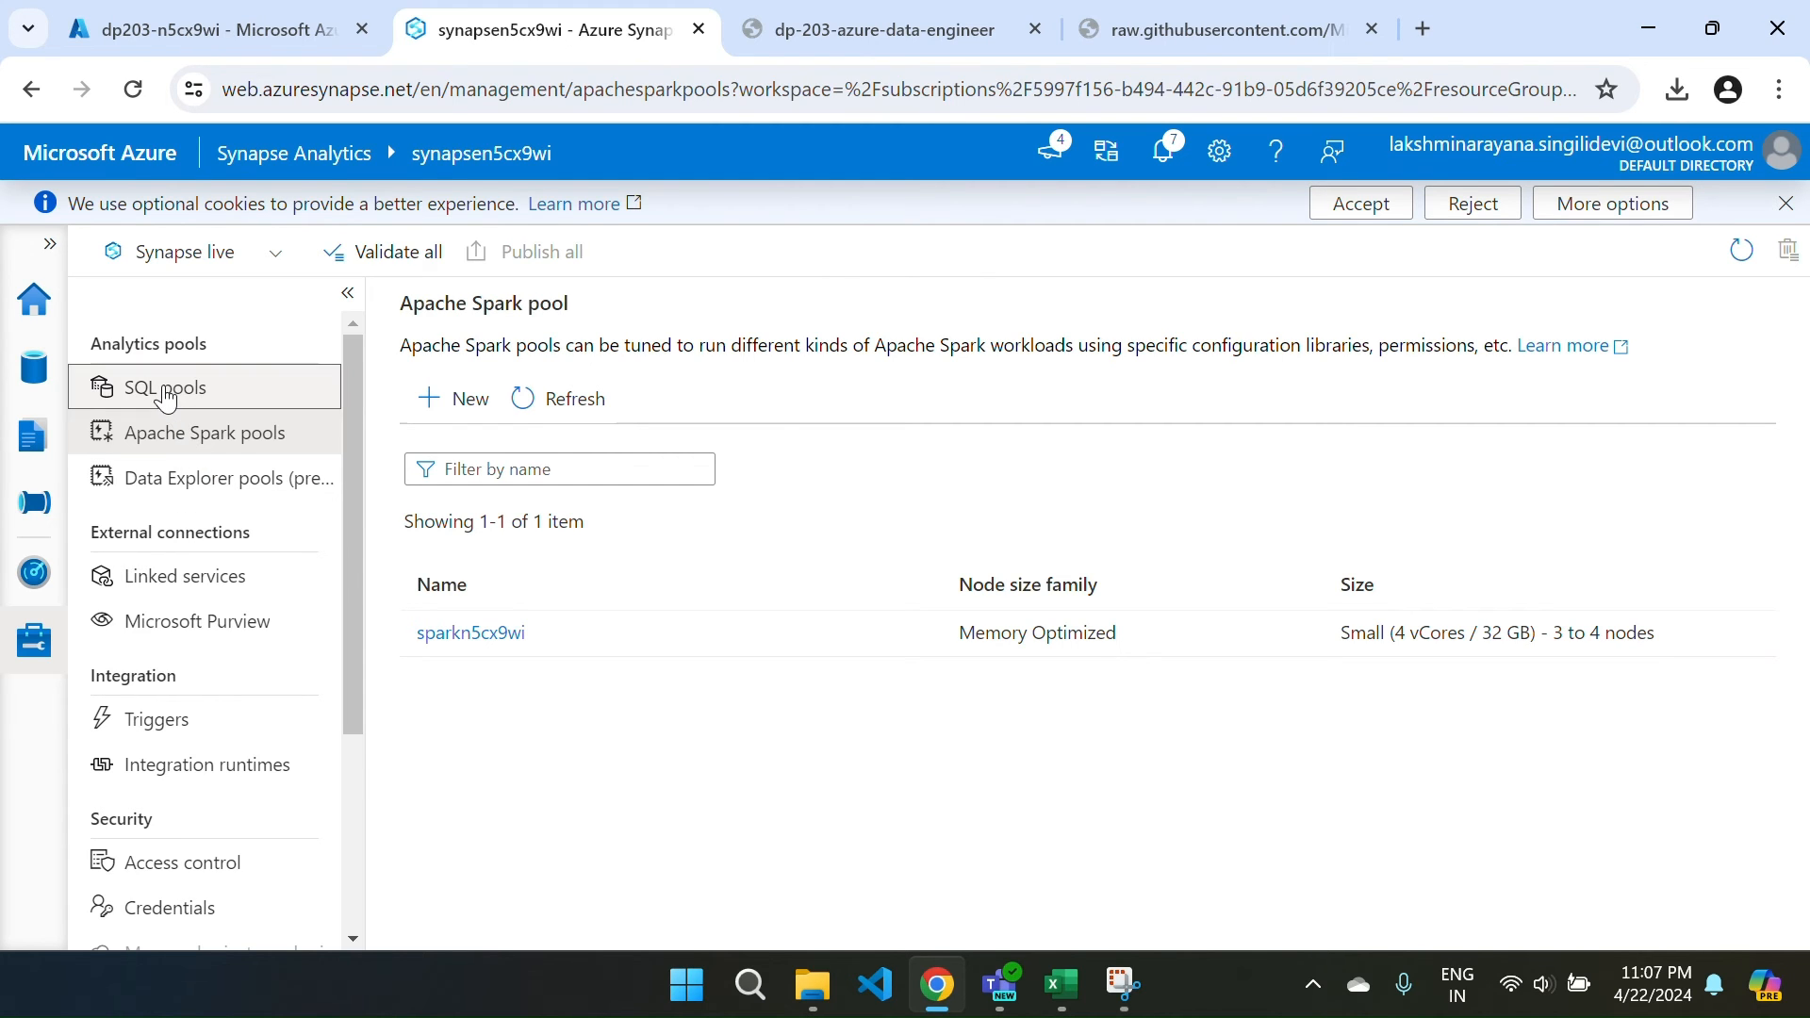
{"action": "left_click", "coordinate": [182, 439]}
{"action": "left_click", "coordinate": [173, 394]}
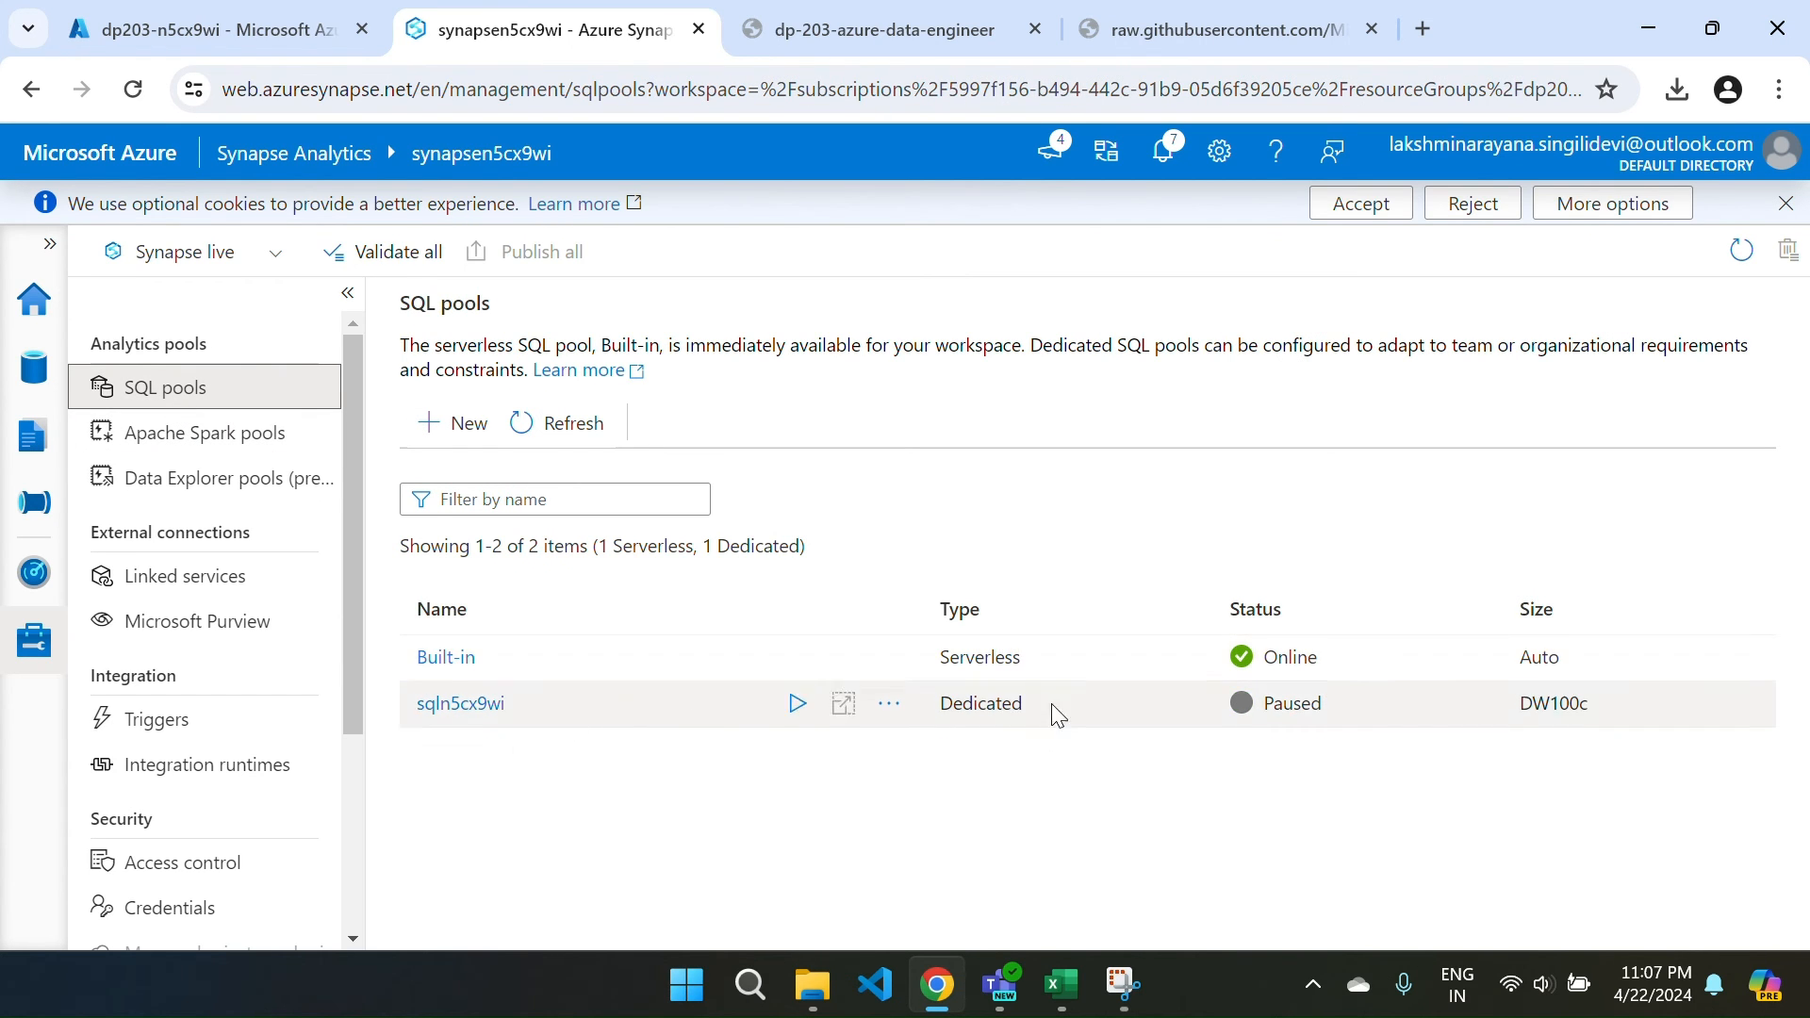
{"action": "left_click", "coordinate": [796, 703]}
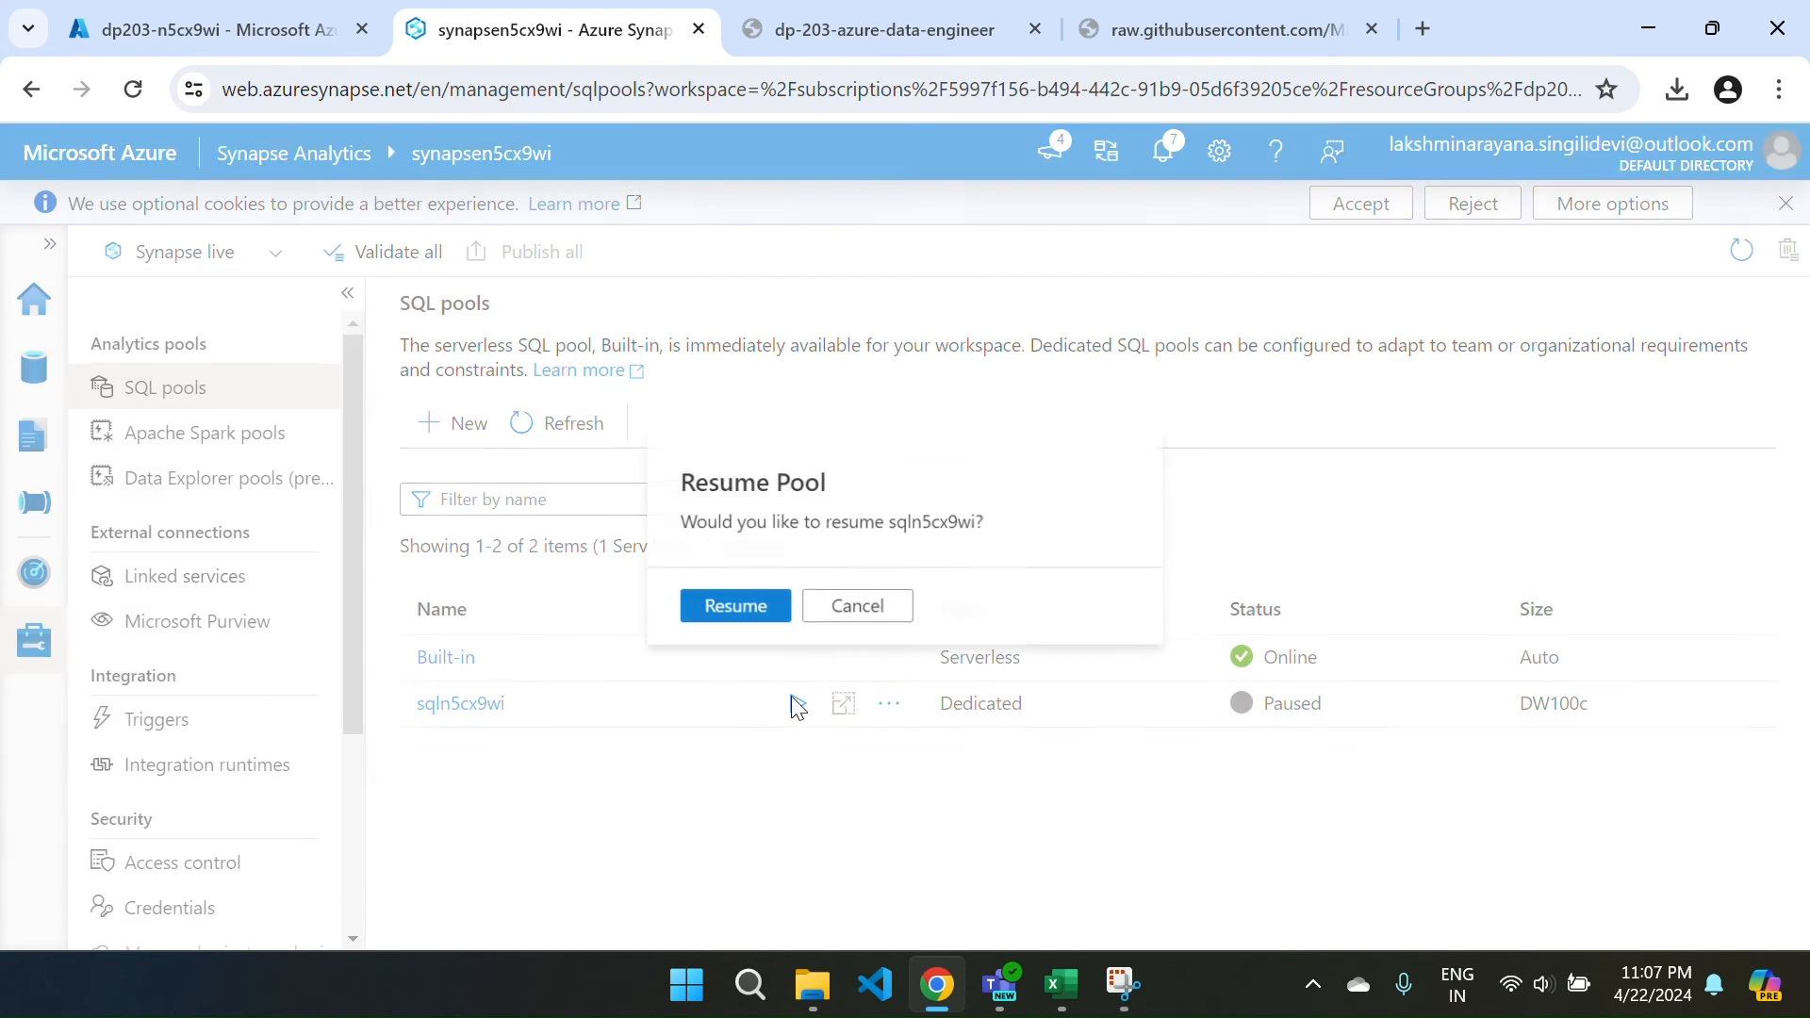
{"action": "left_click", "coordinate": [730, 608]}
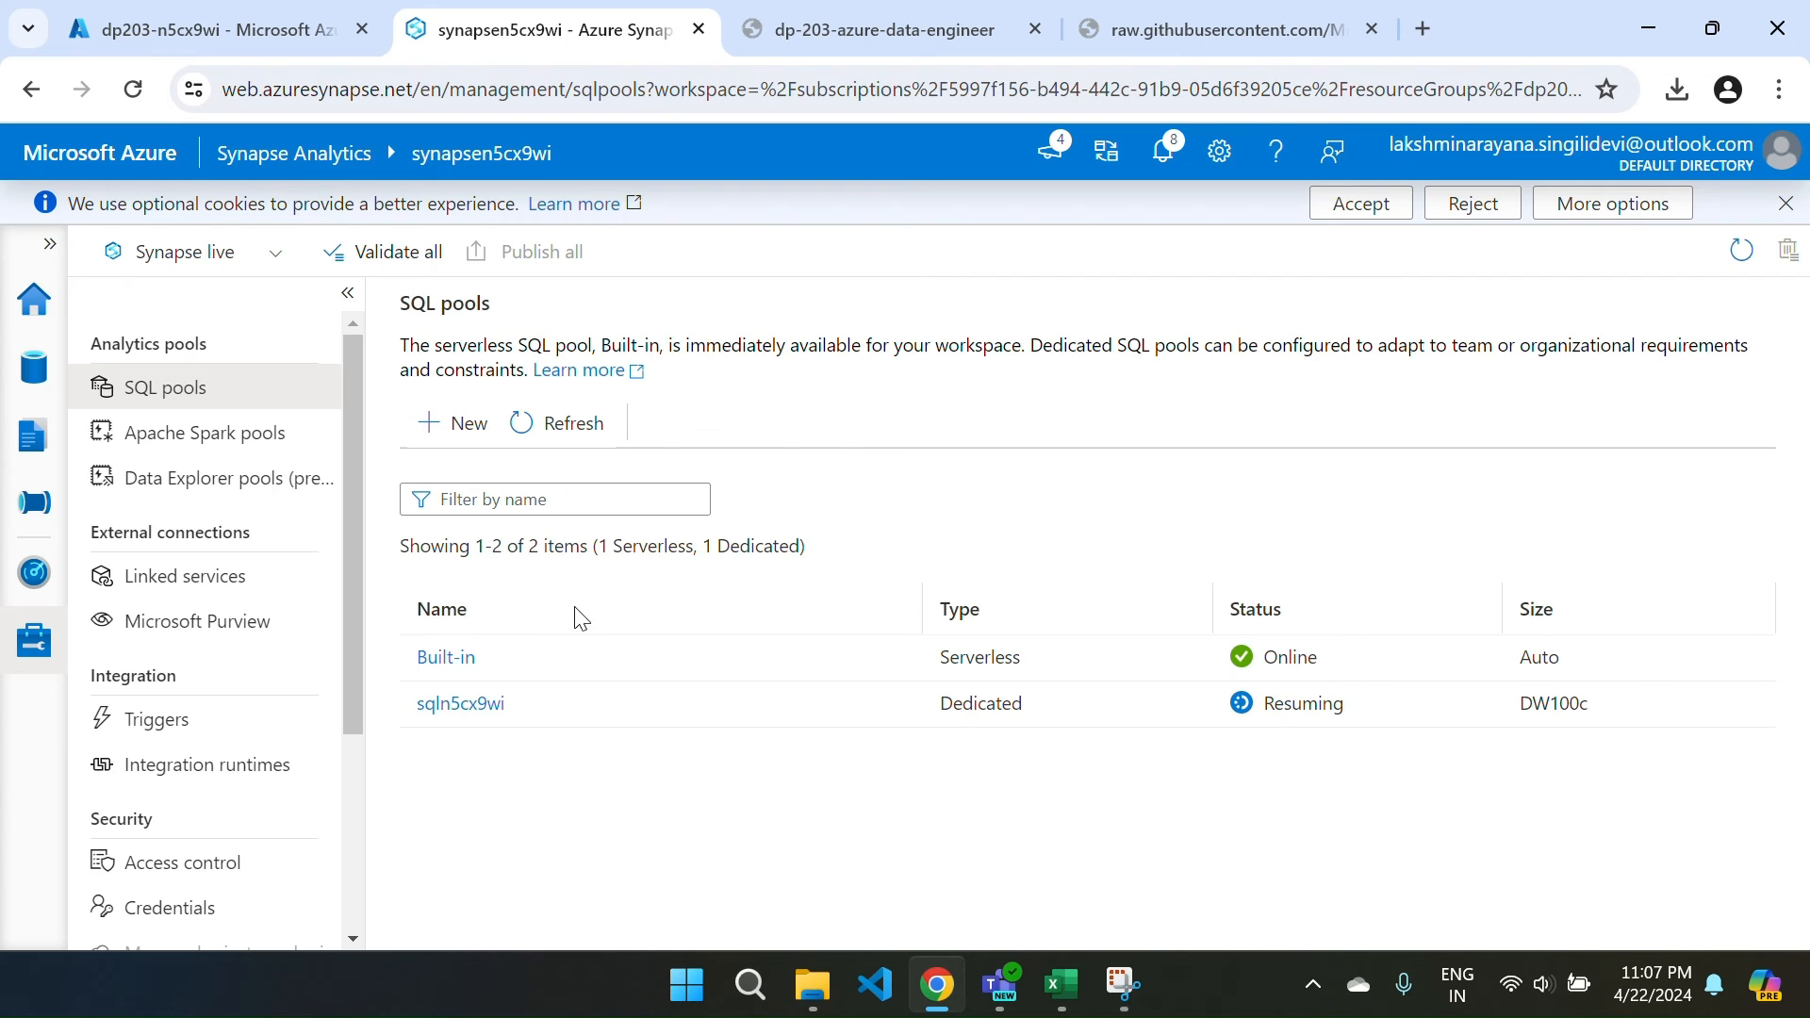
Browse sqln5cx9wi in the workspace data explorer and refresh SQL pools to check its status.
{"action": "left_click", "coordinate": [34, 367]}
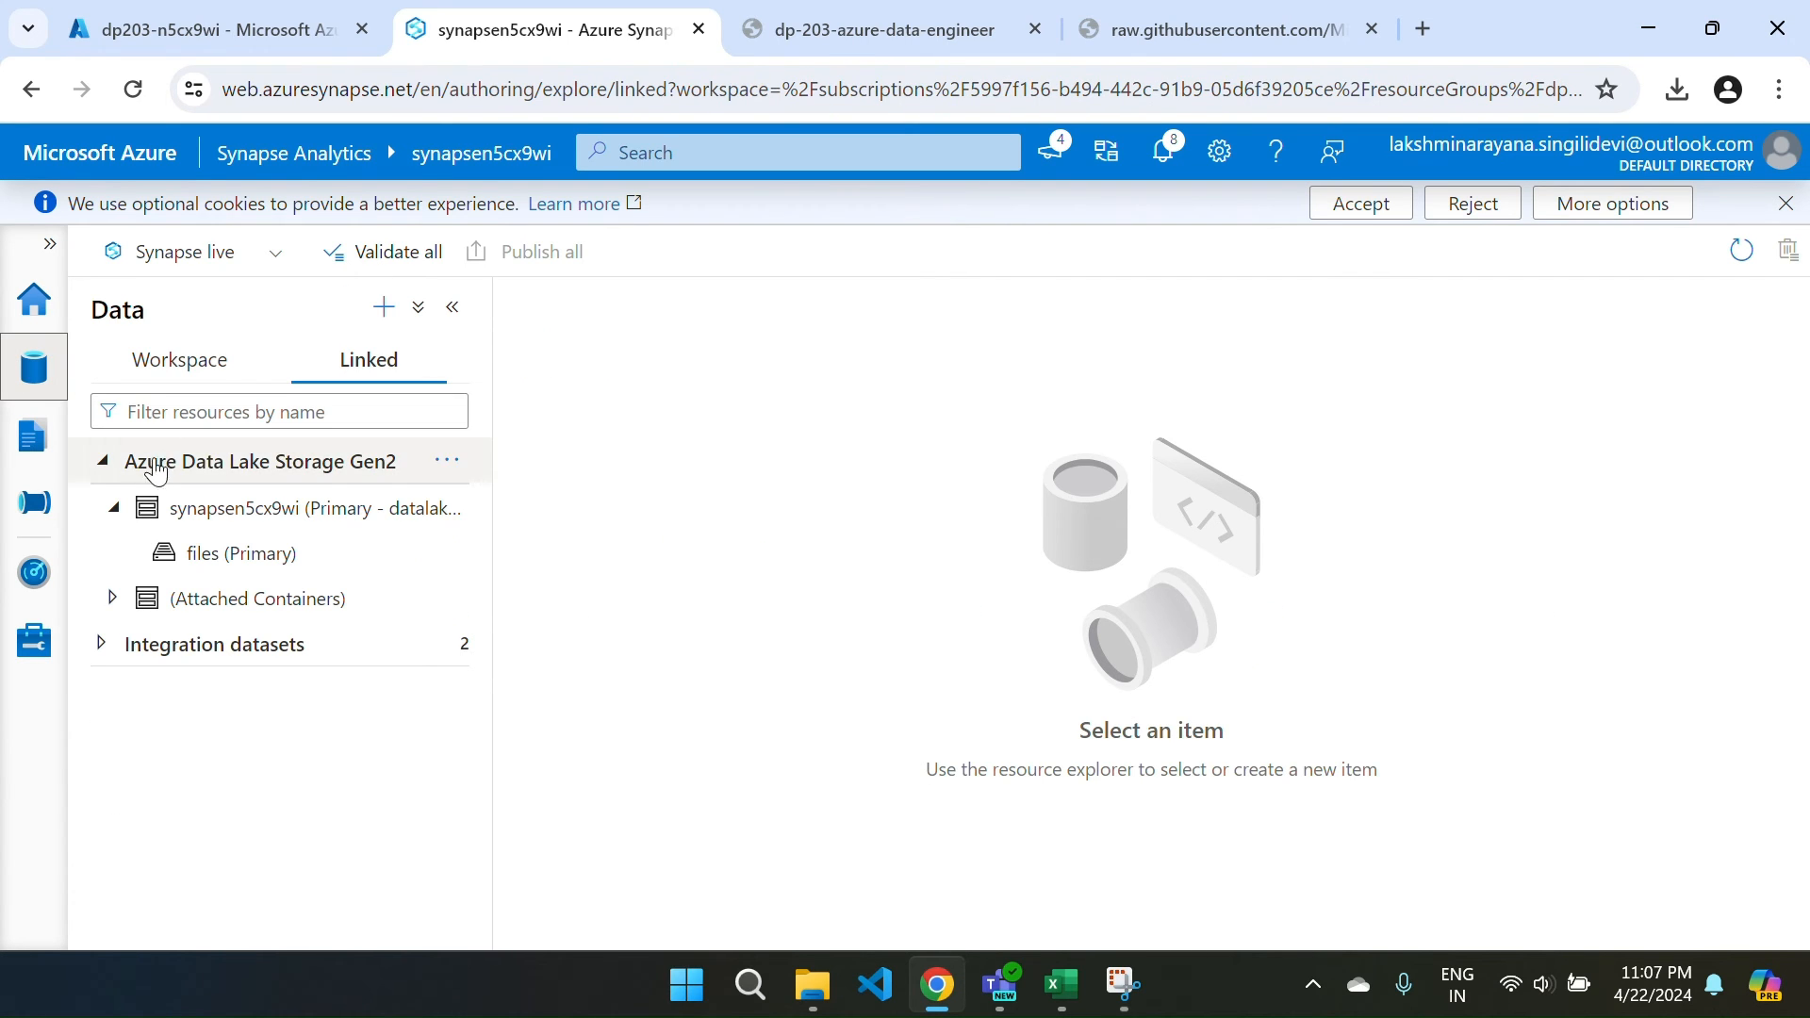
{"action": "left_click", "coordinate": [141, 378]}
{"action": "left_click", "coordinate": [103, 463]}
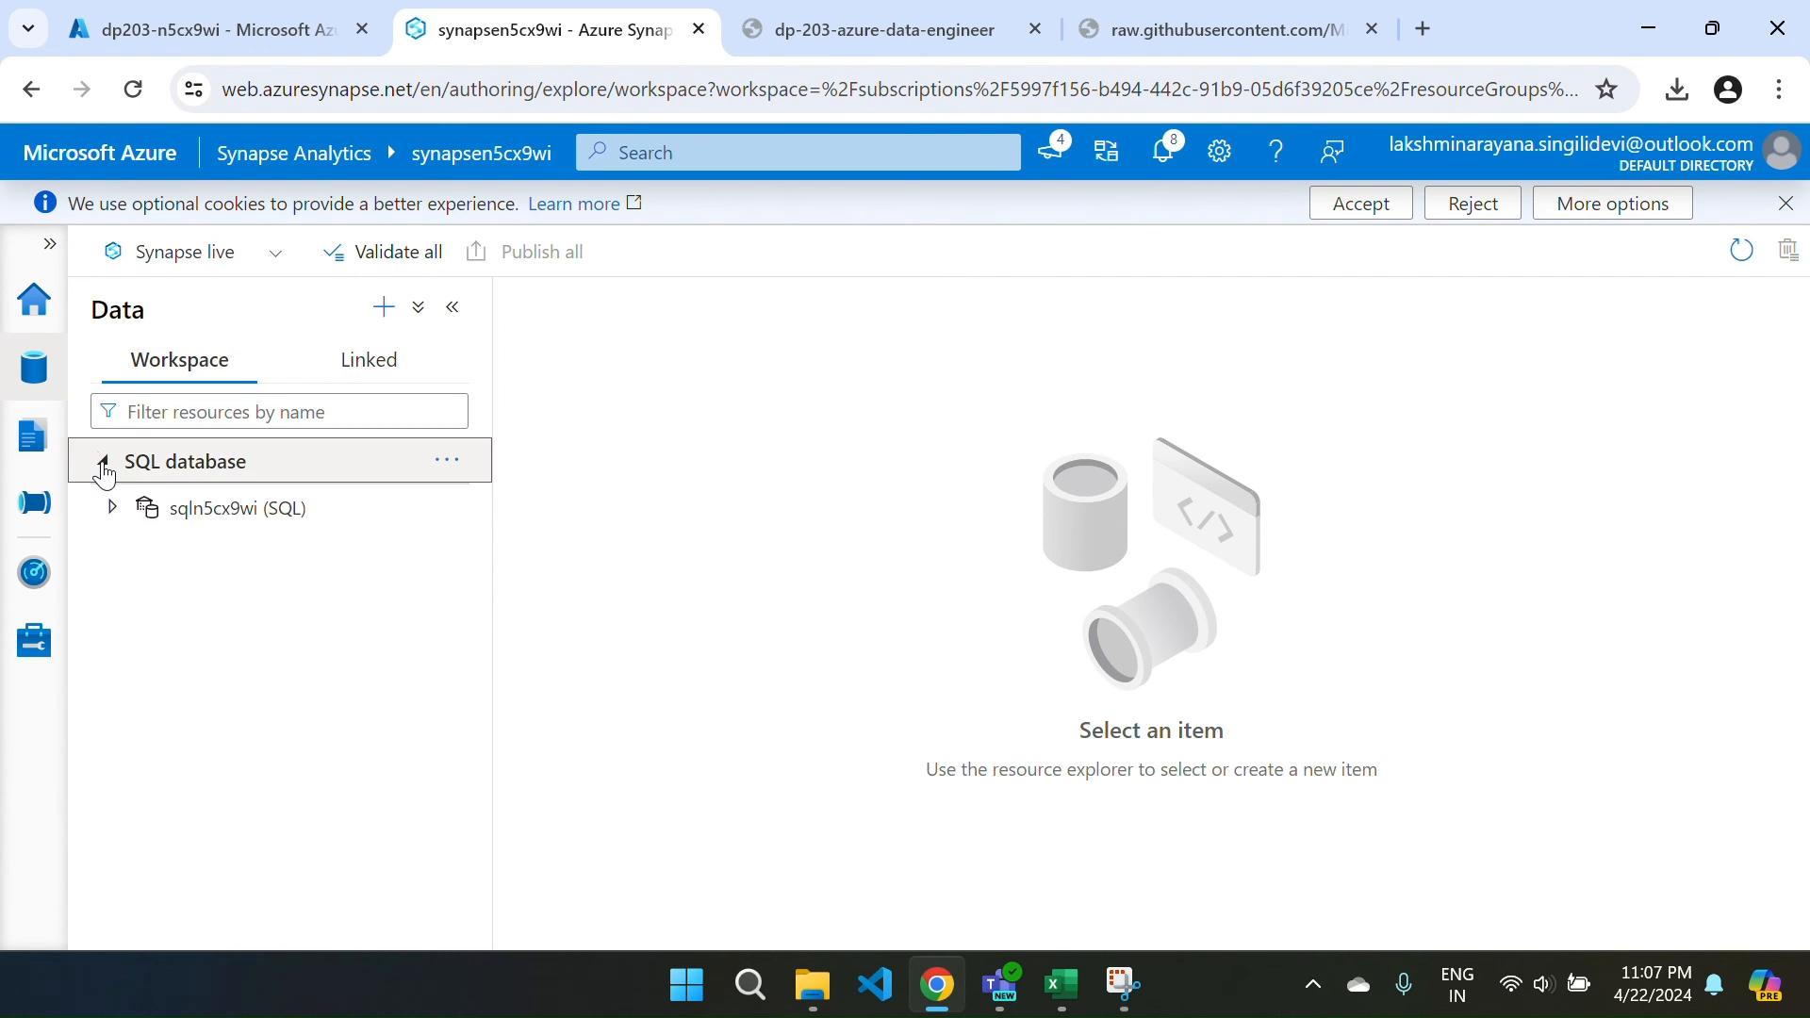
{"action": "left_click", "coordinate": [111, 507]}
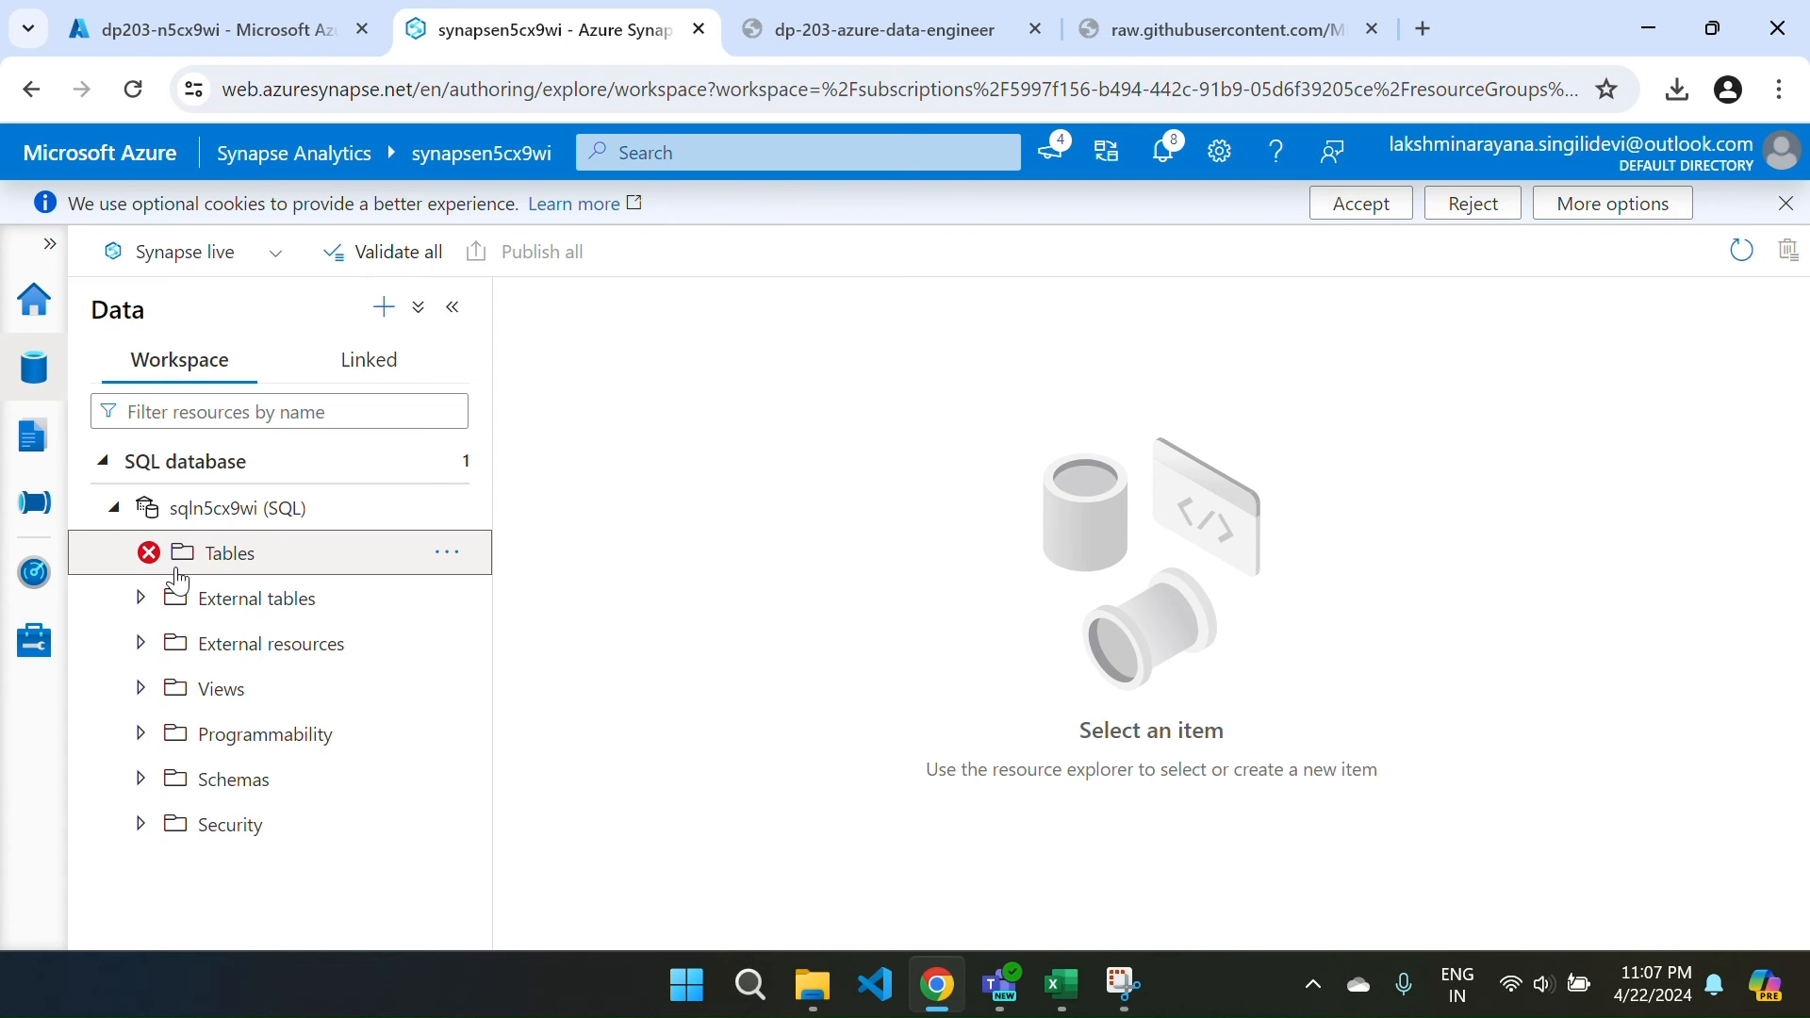
{"action": "left_click", "coordinate": [34, 641]}
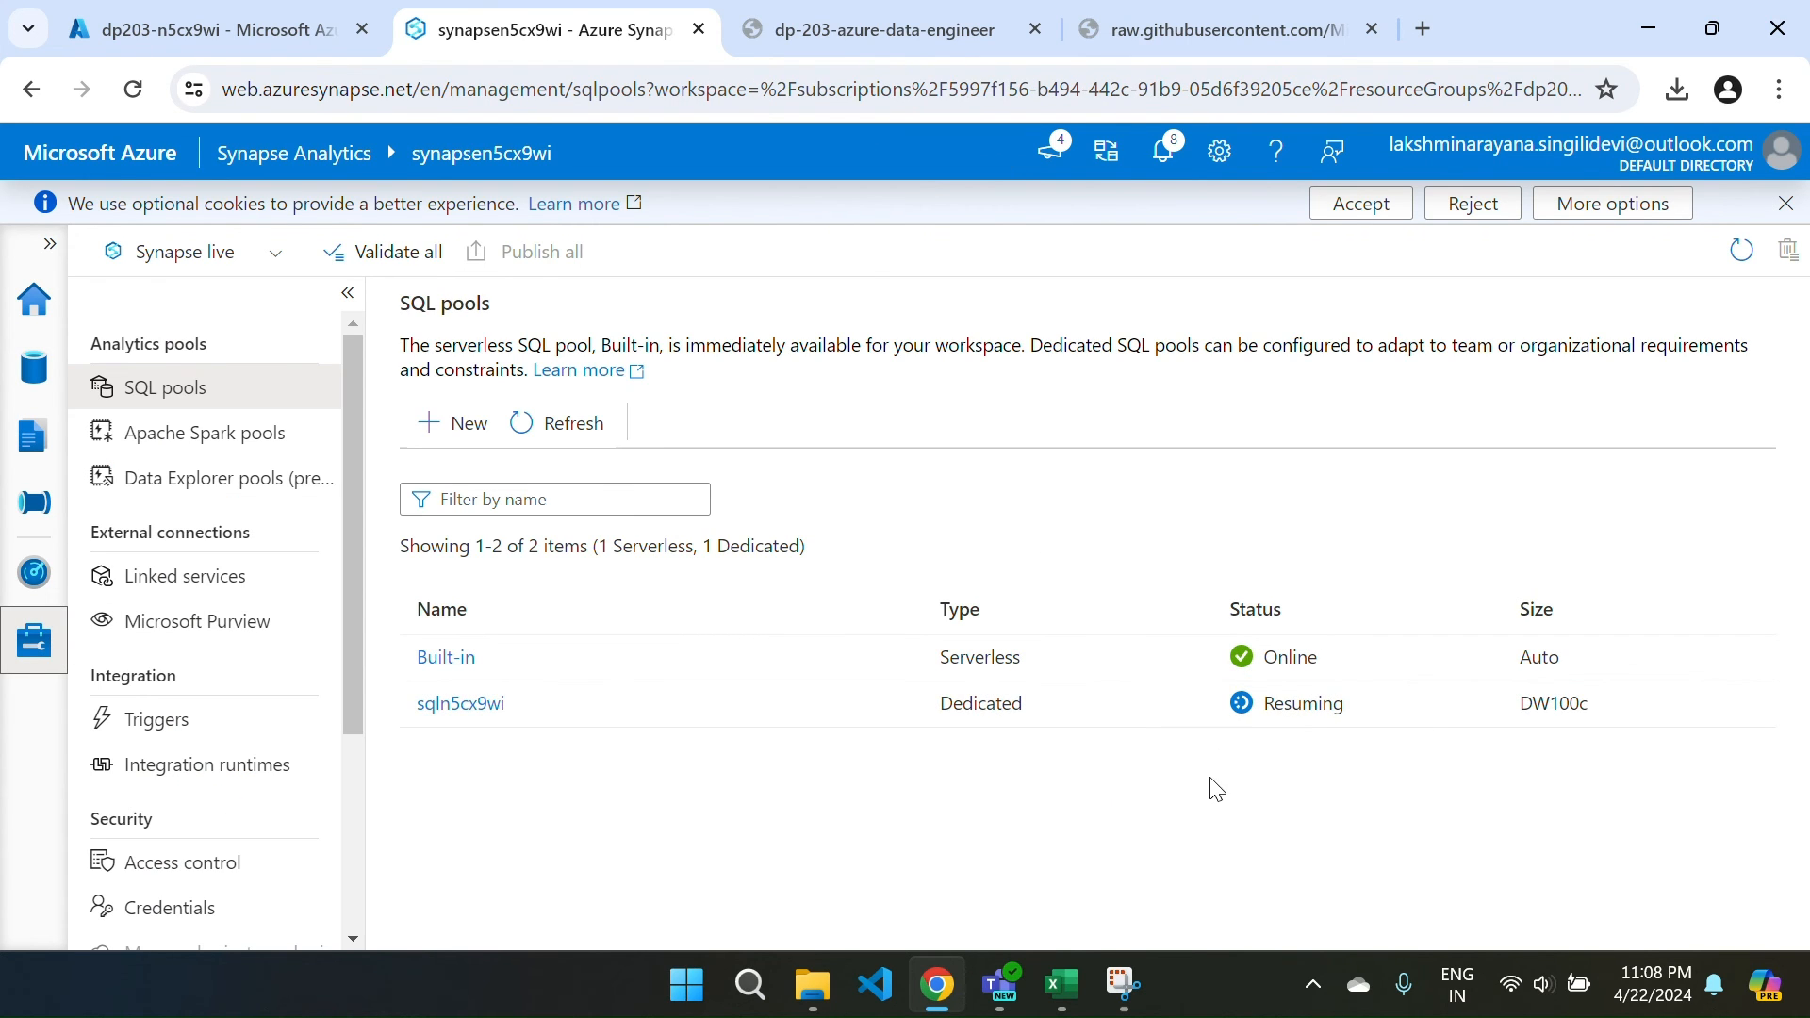
{"action": "left_click", "coordinate": [532, 429]}
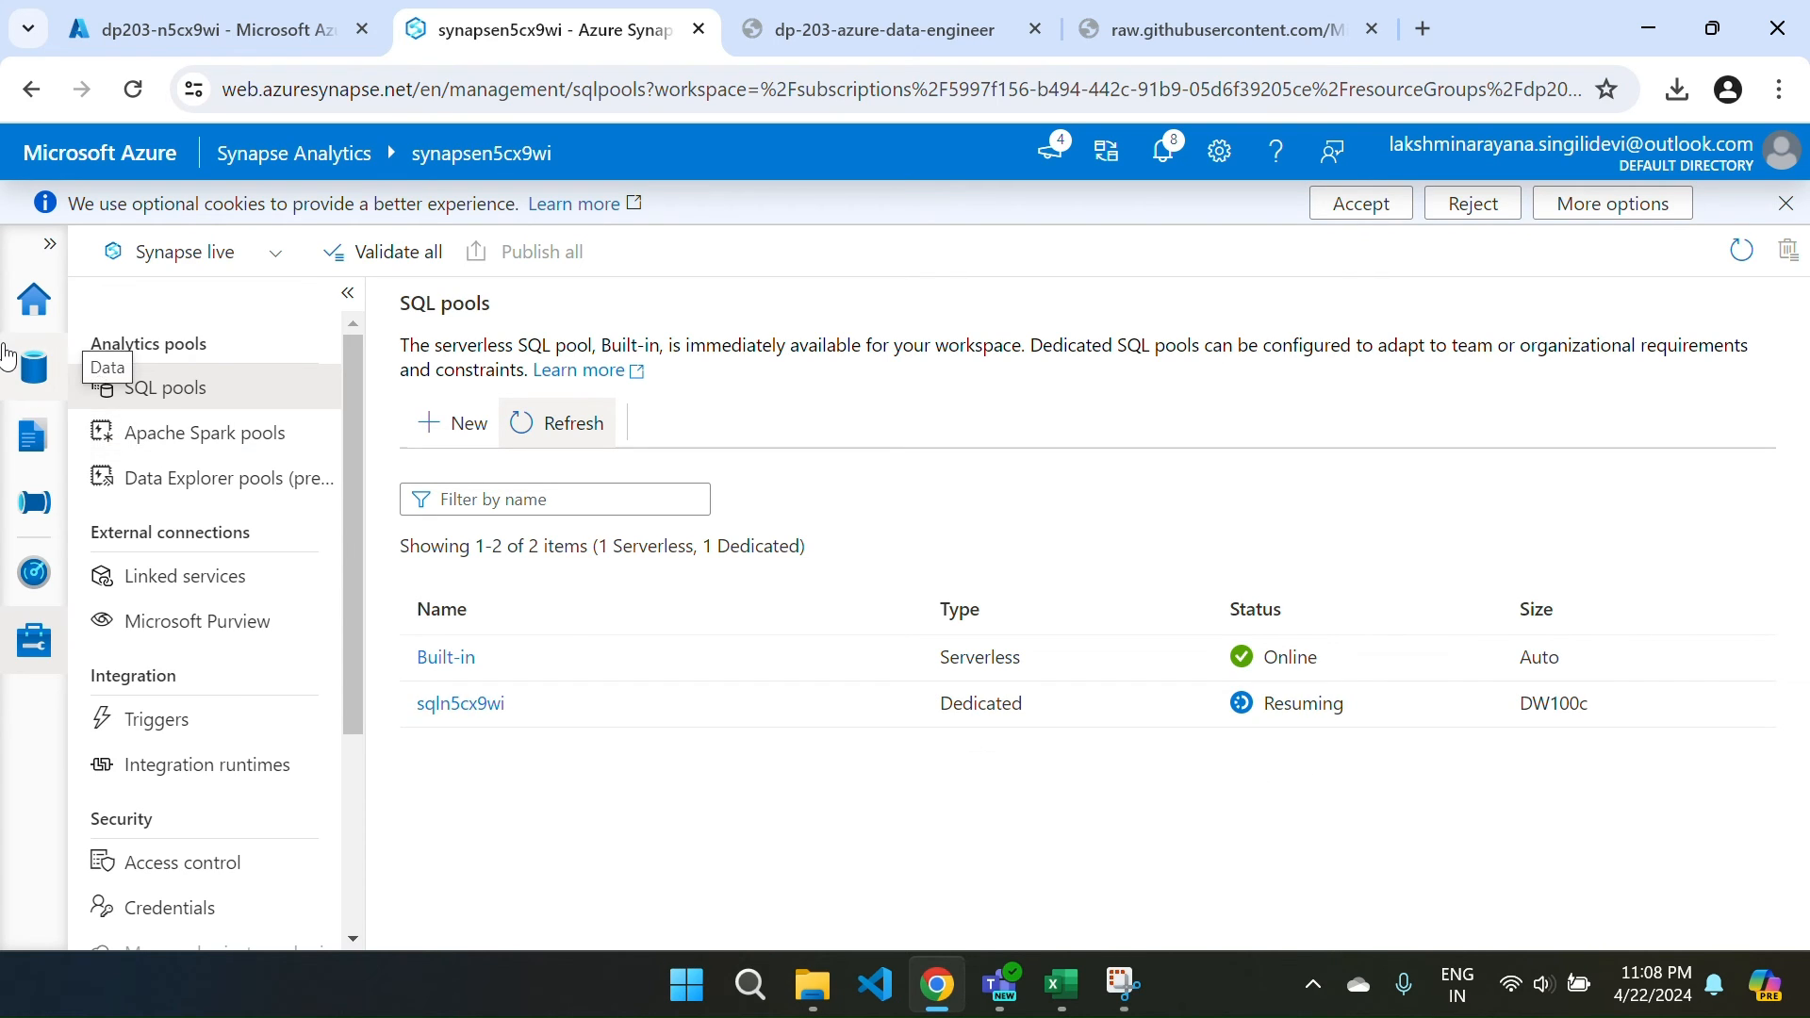
{"action": "left_click", "coordinate": [34, 368]}
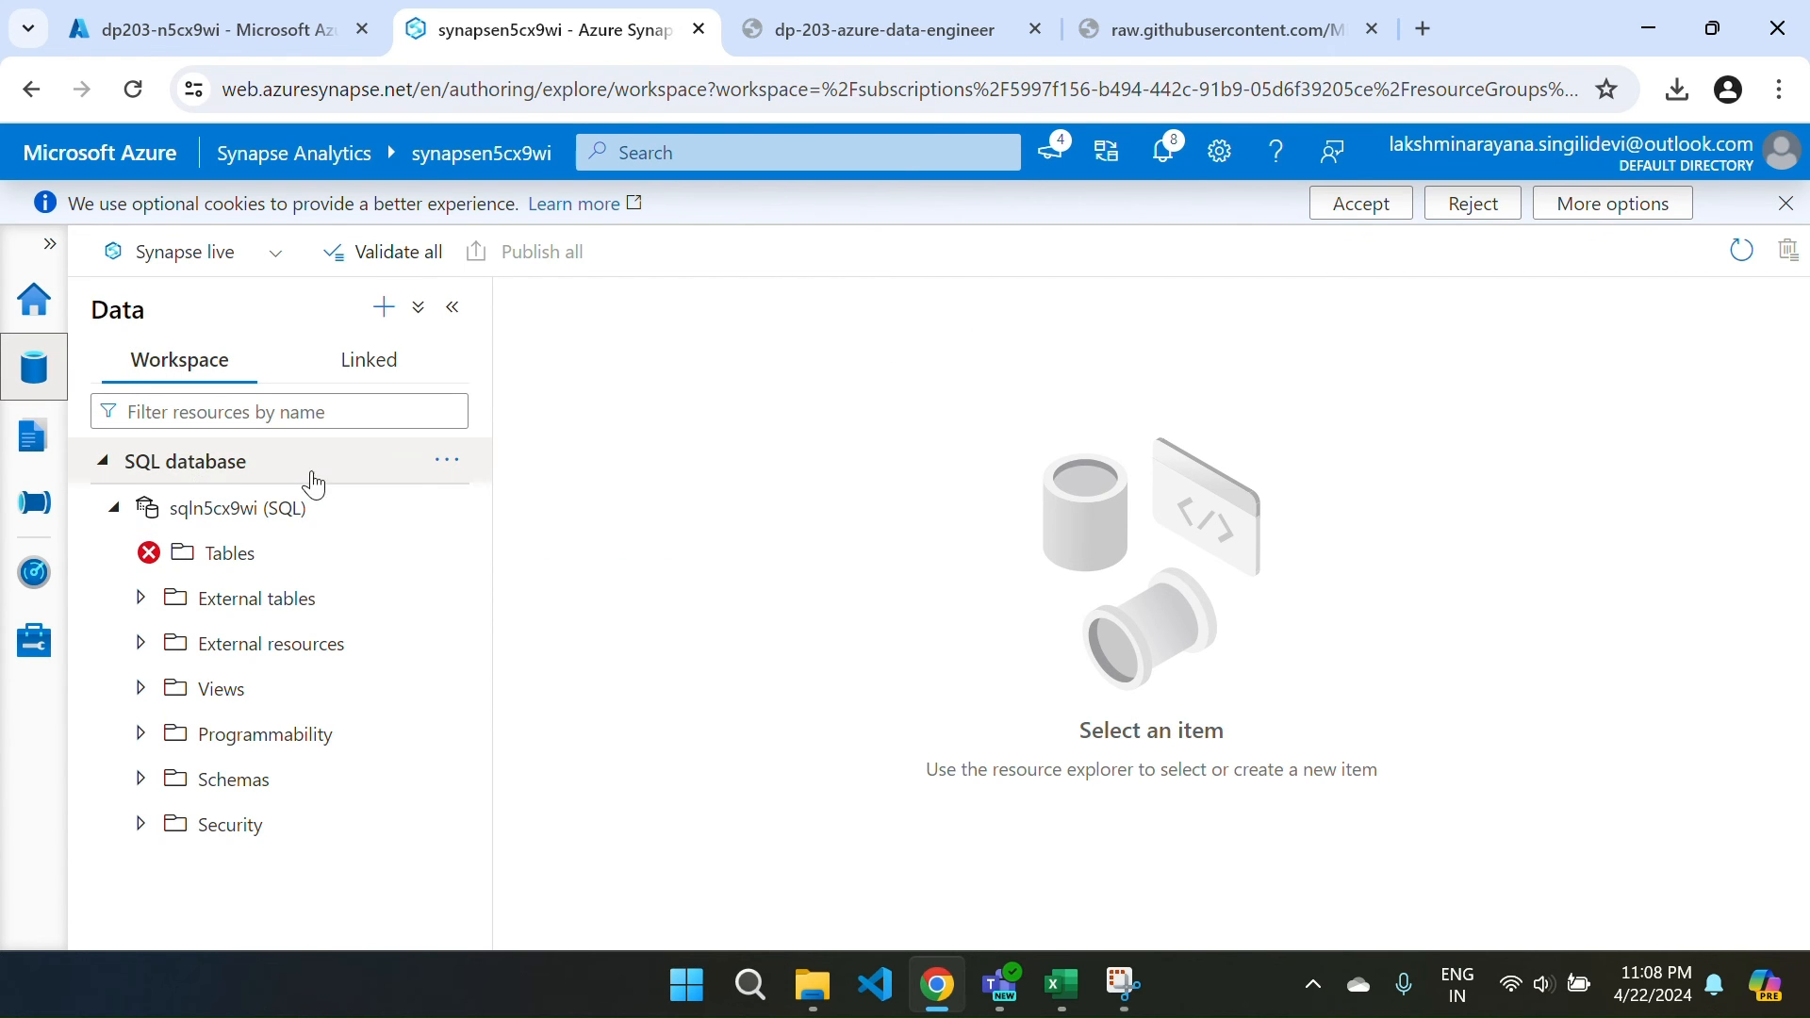
{"action": "left_click", "coordinate": [49, 642]}
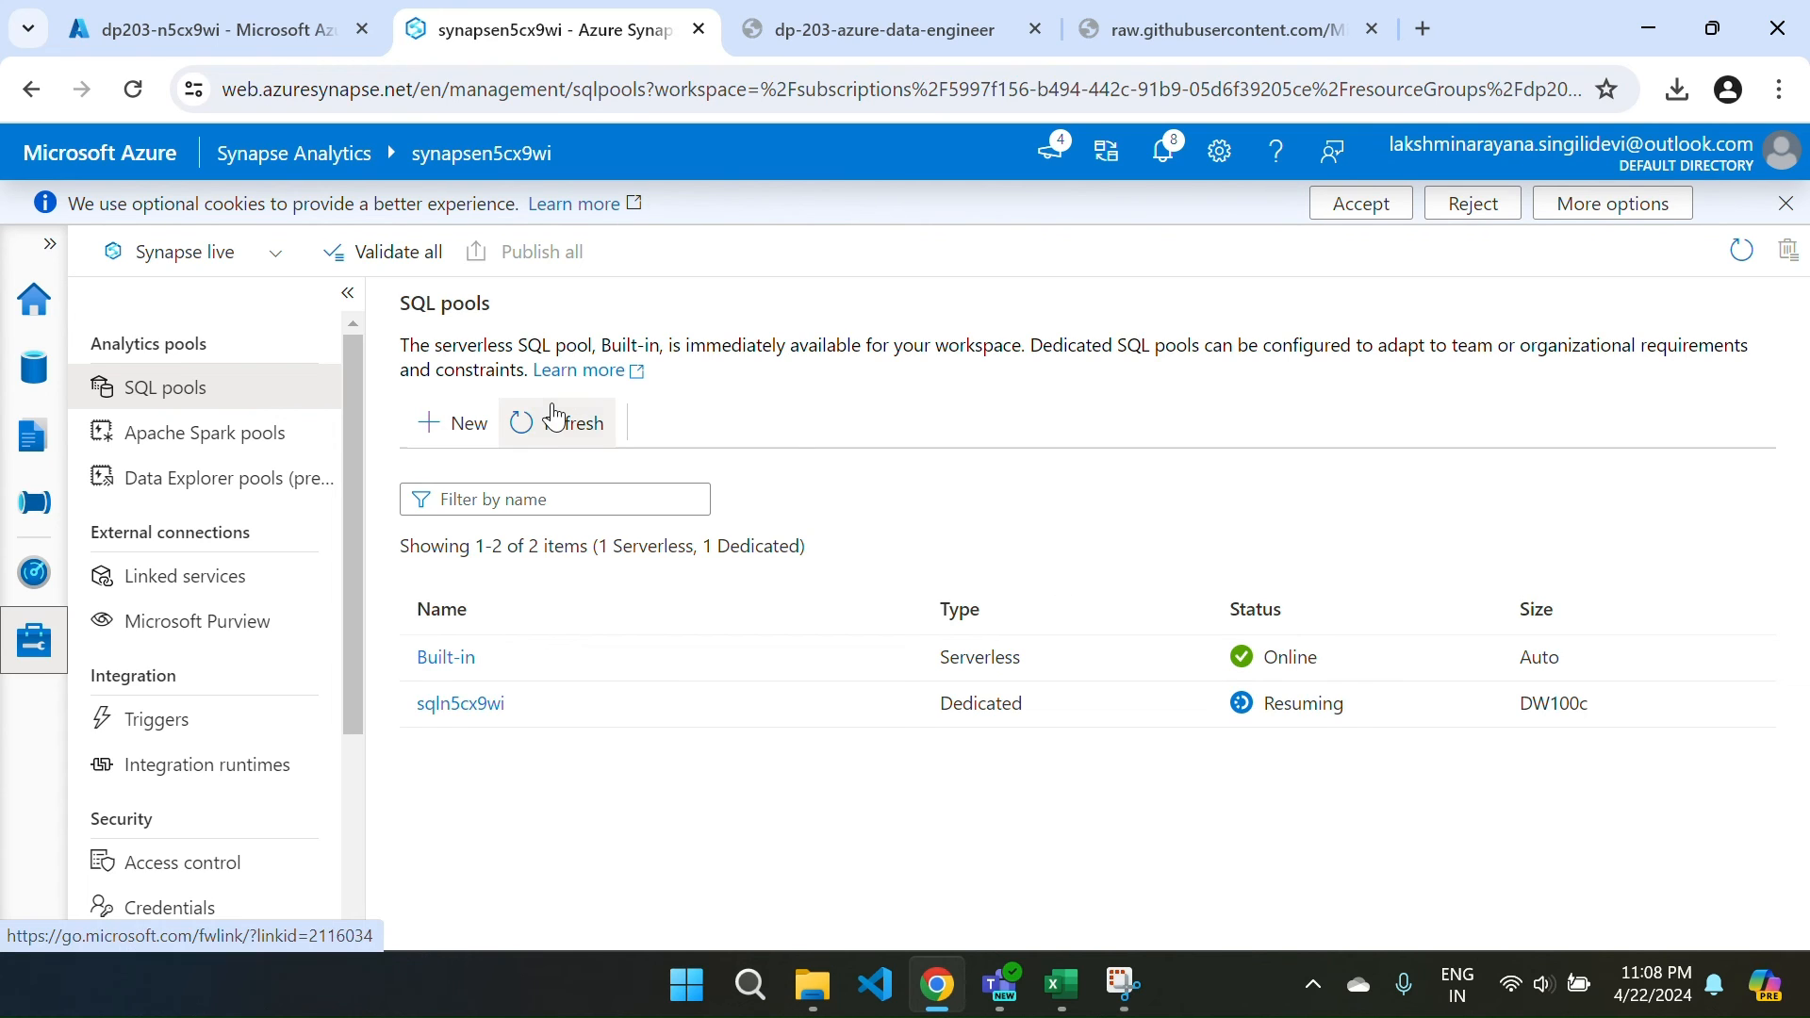
{"action": "left_click", "coordinate": [525, 420]}
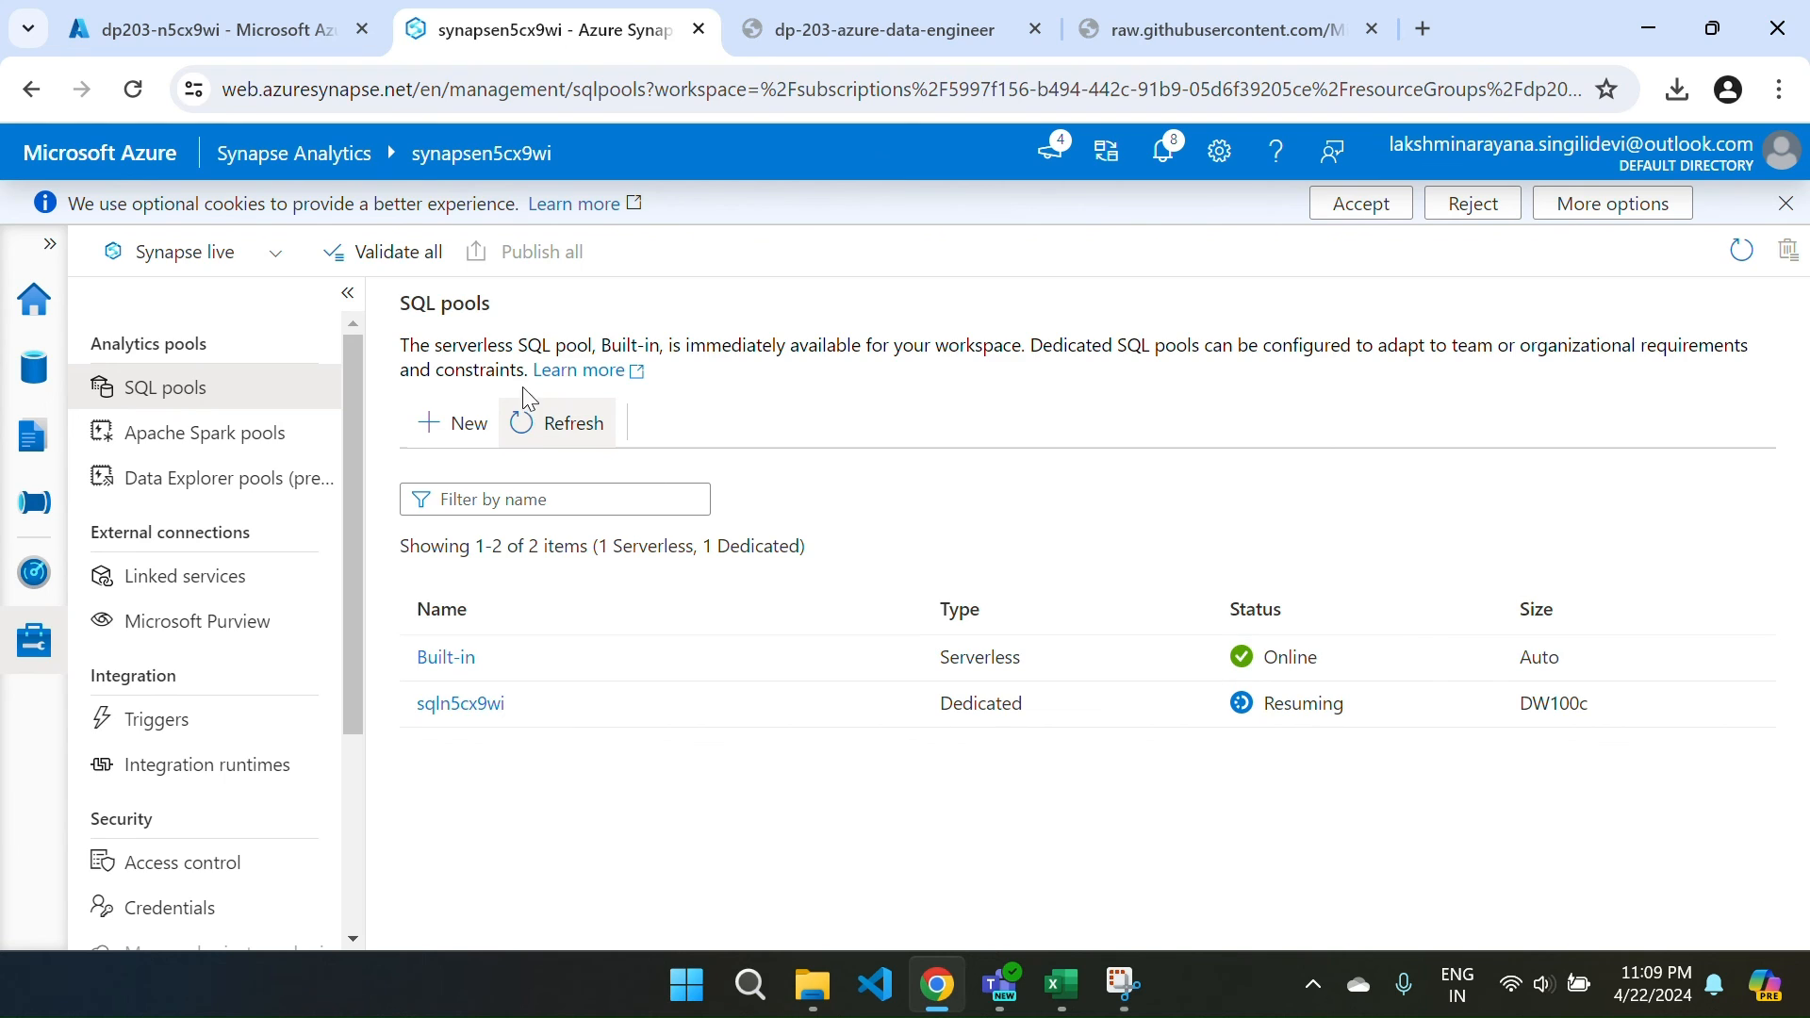
With sqln5cx9wi online, refresh the SQL database tree and expand its Tables folder.
{"action": "left_click", "coordinate": [535, 426]}
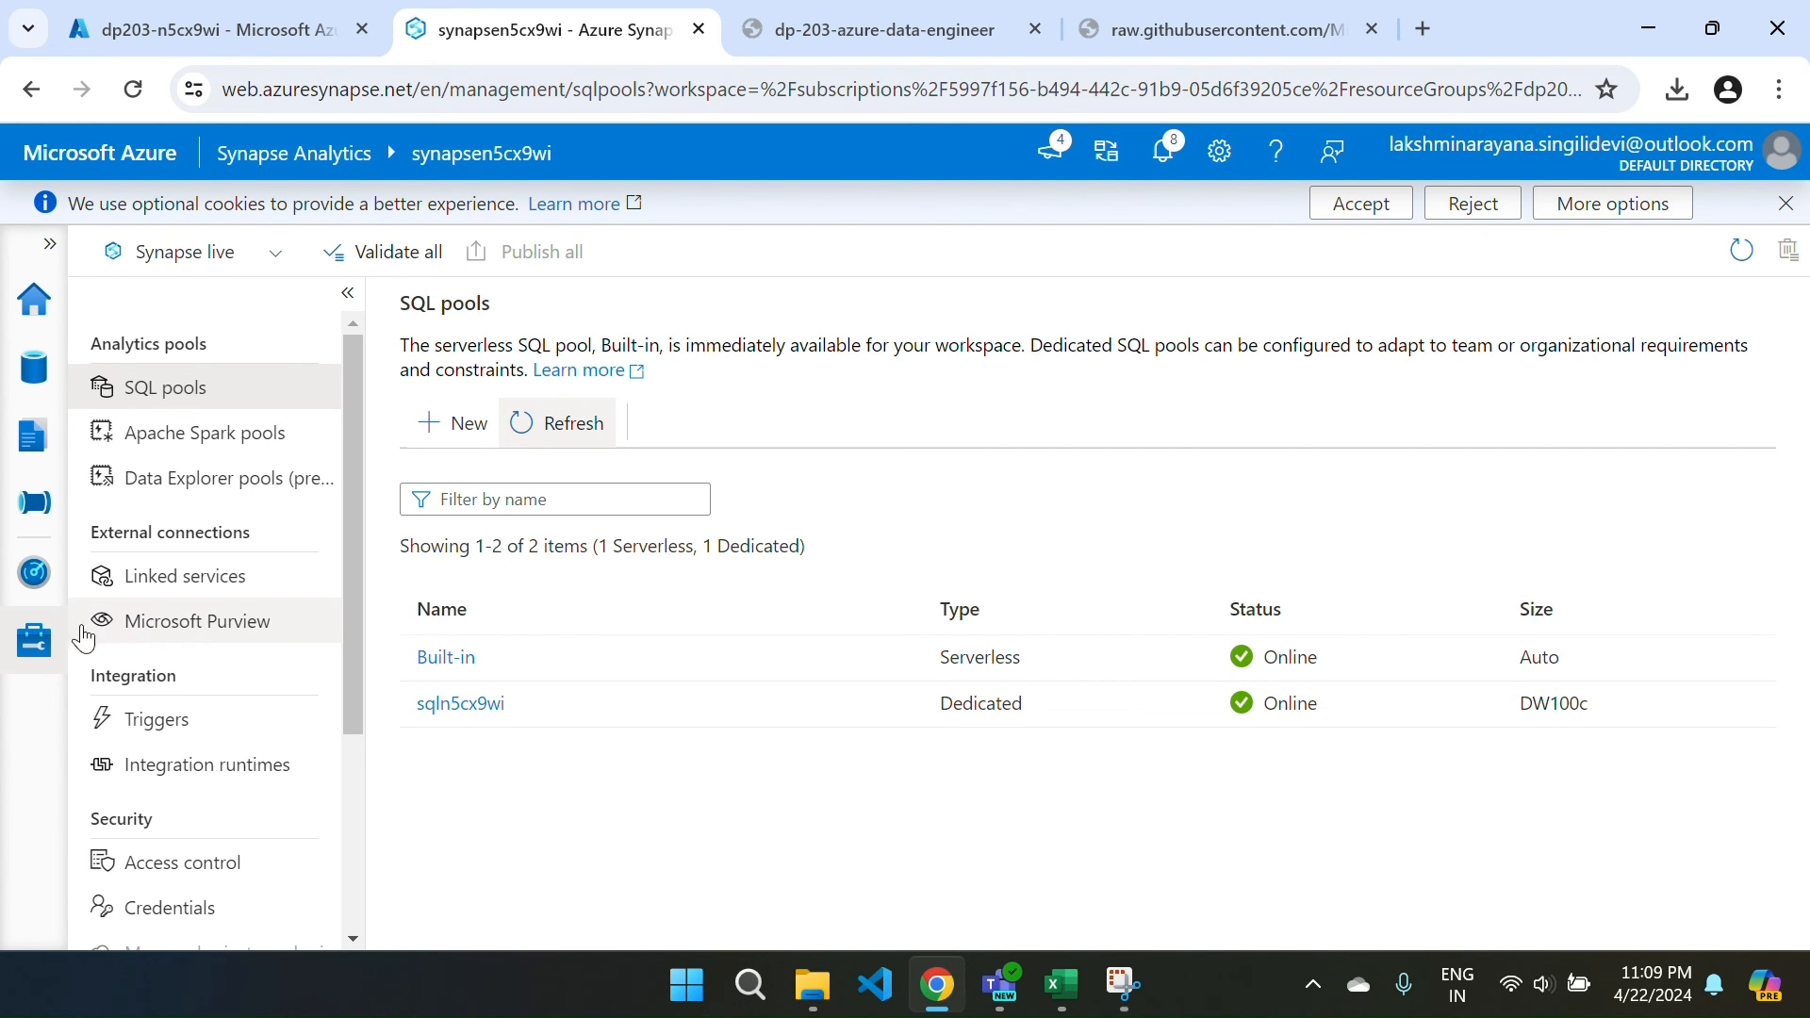
{"action": "left_click", "coordinate": [26, 382]}
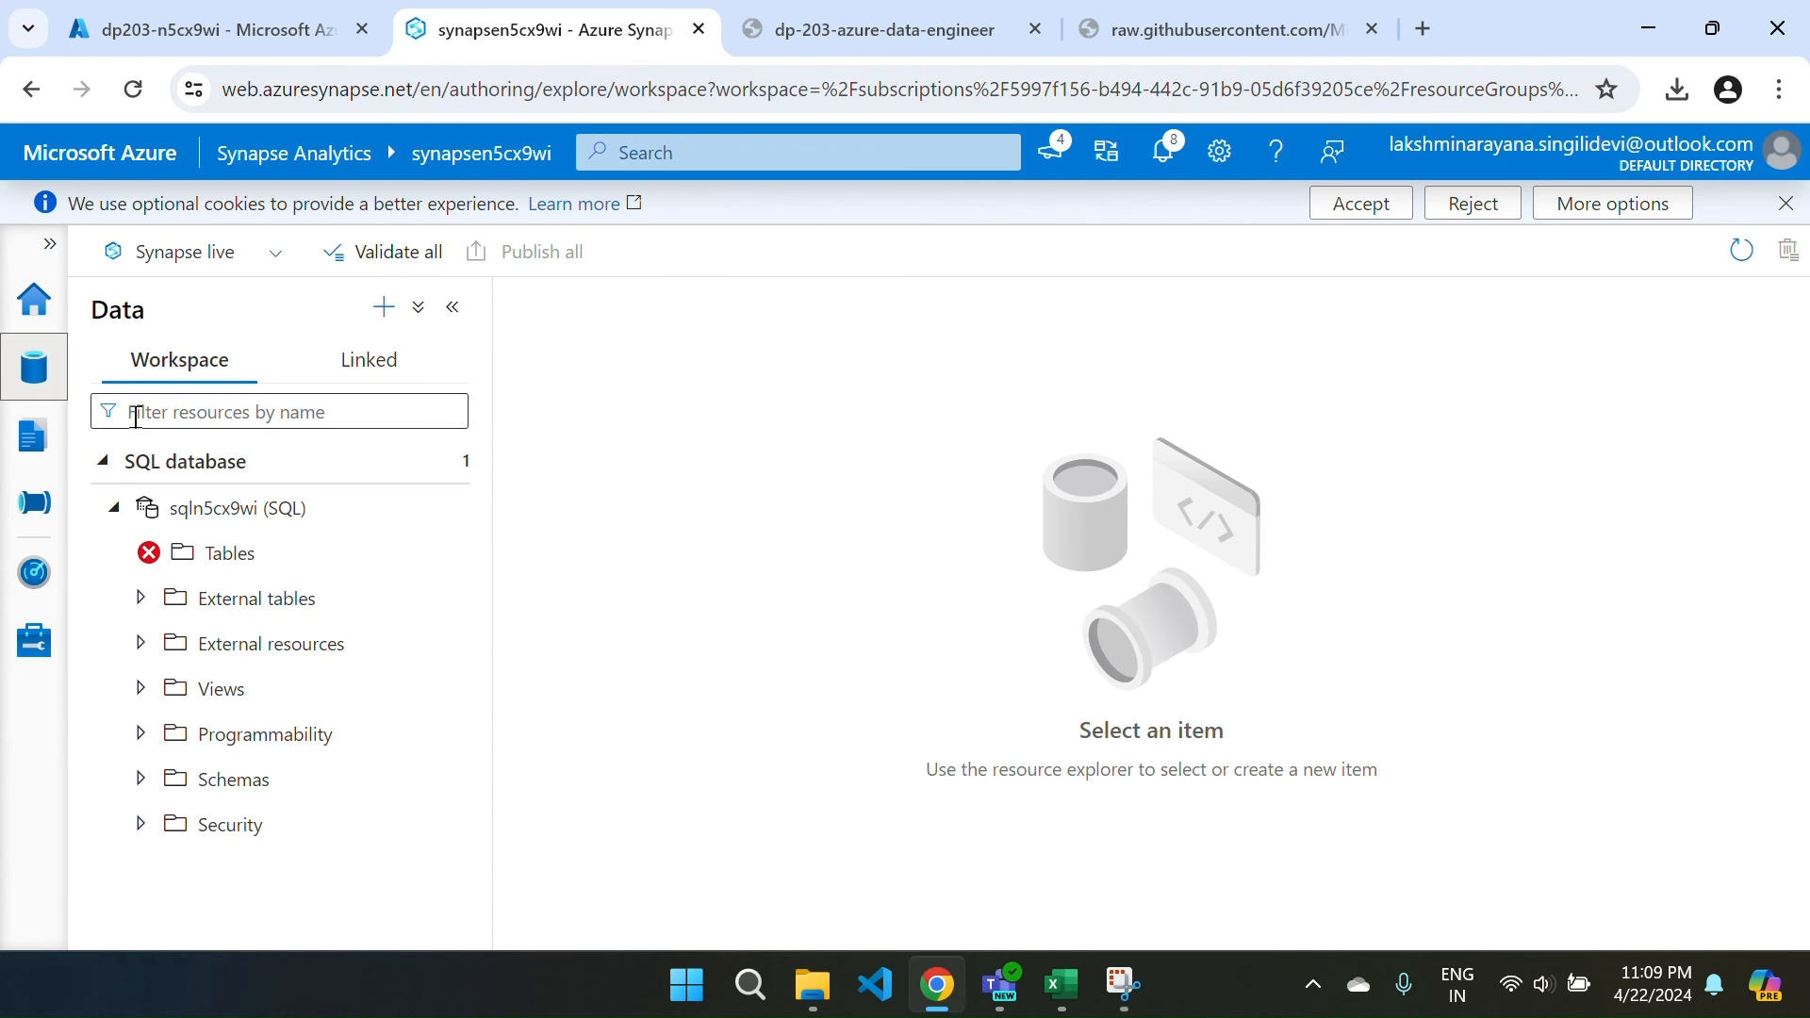
{"action": "left_click", "coordinate": [443, 462]}
{"action": "left_click", "coordinate": [487, 509]}
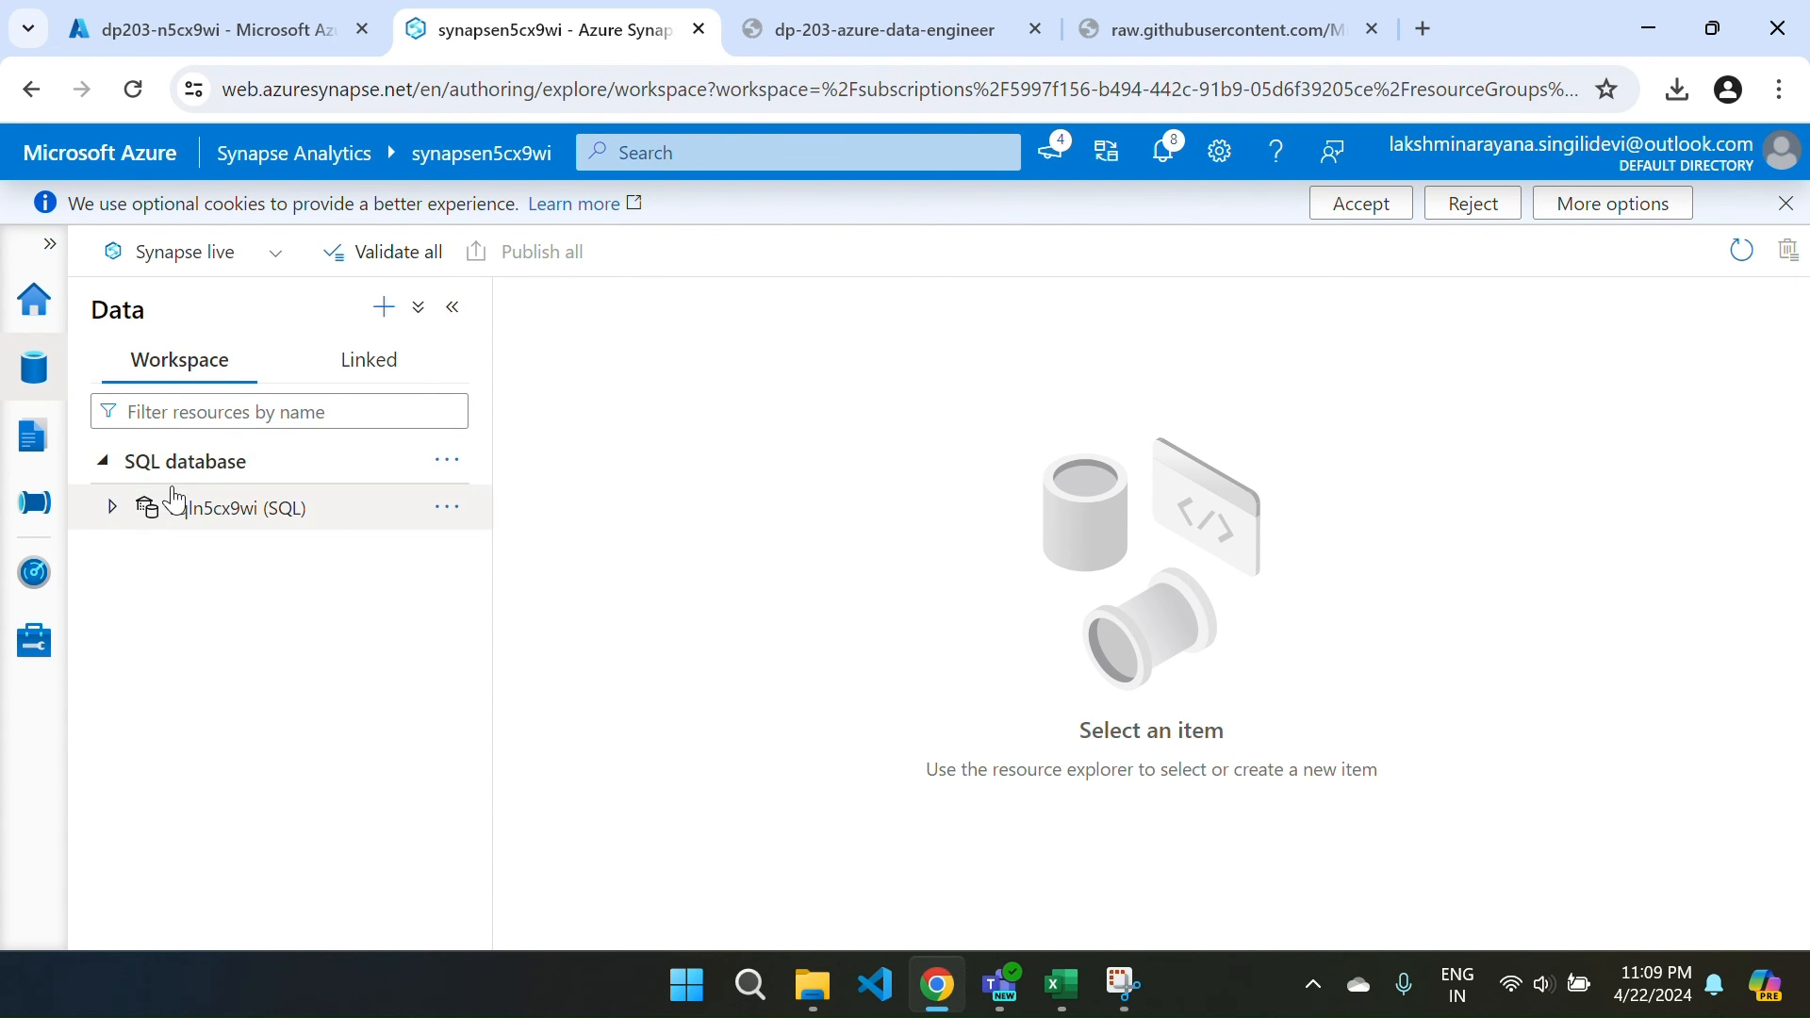
{"action": "left_click", "coordinate": [107, 512]}
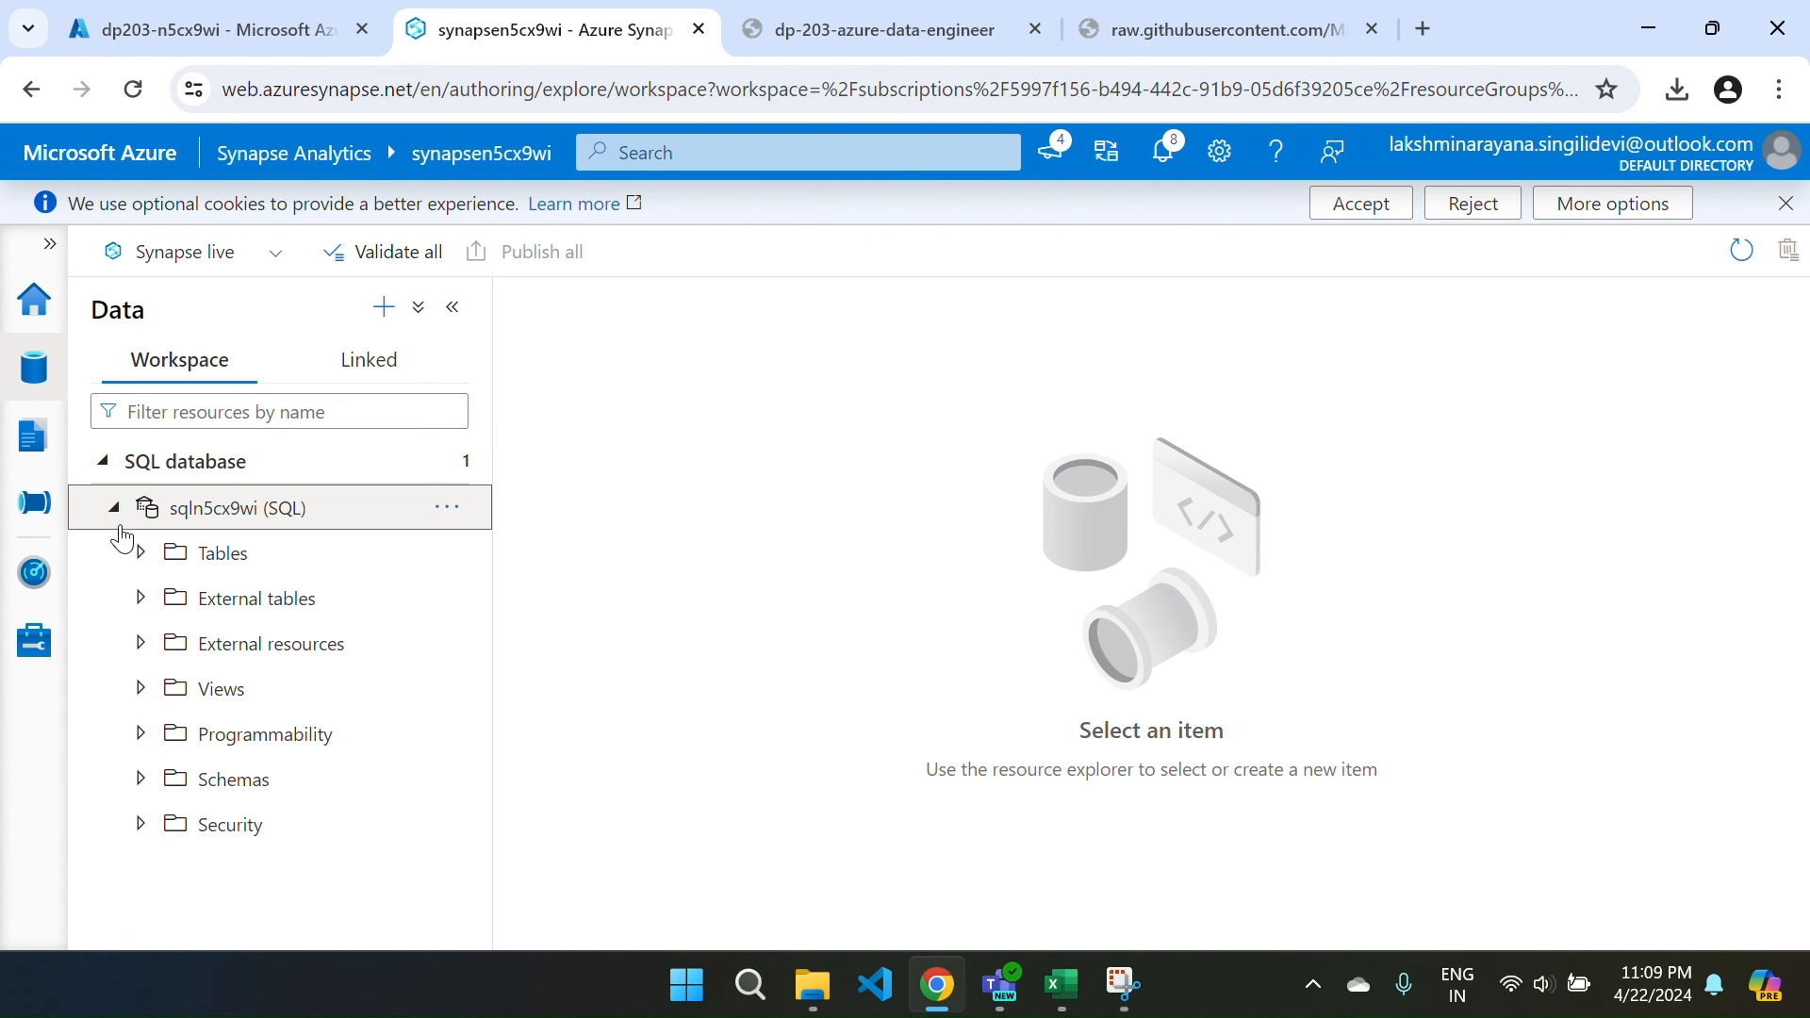
{"action": "left_click", "coordinate": [139, 564]}
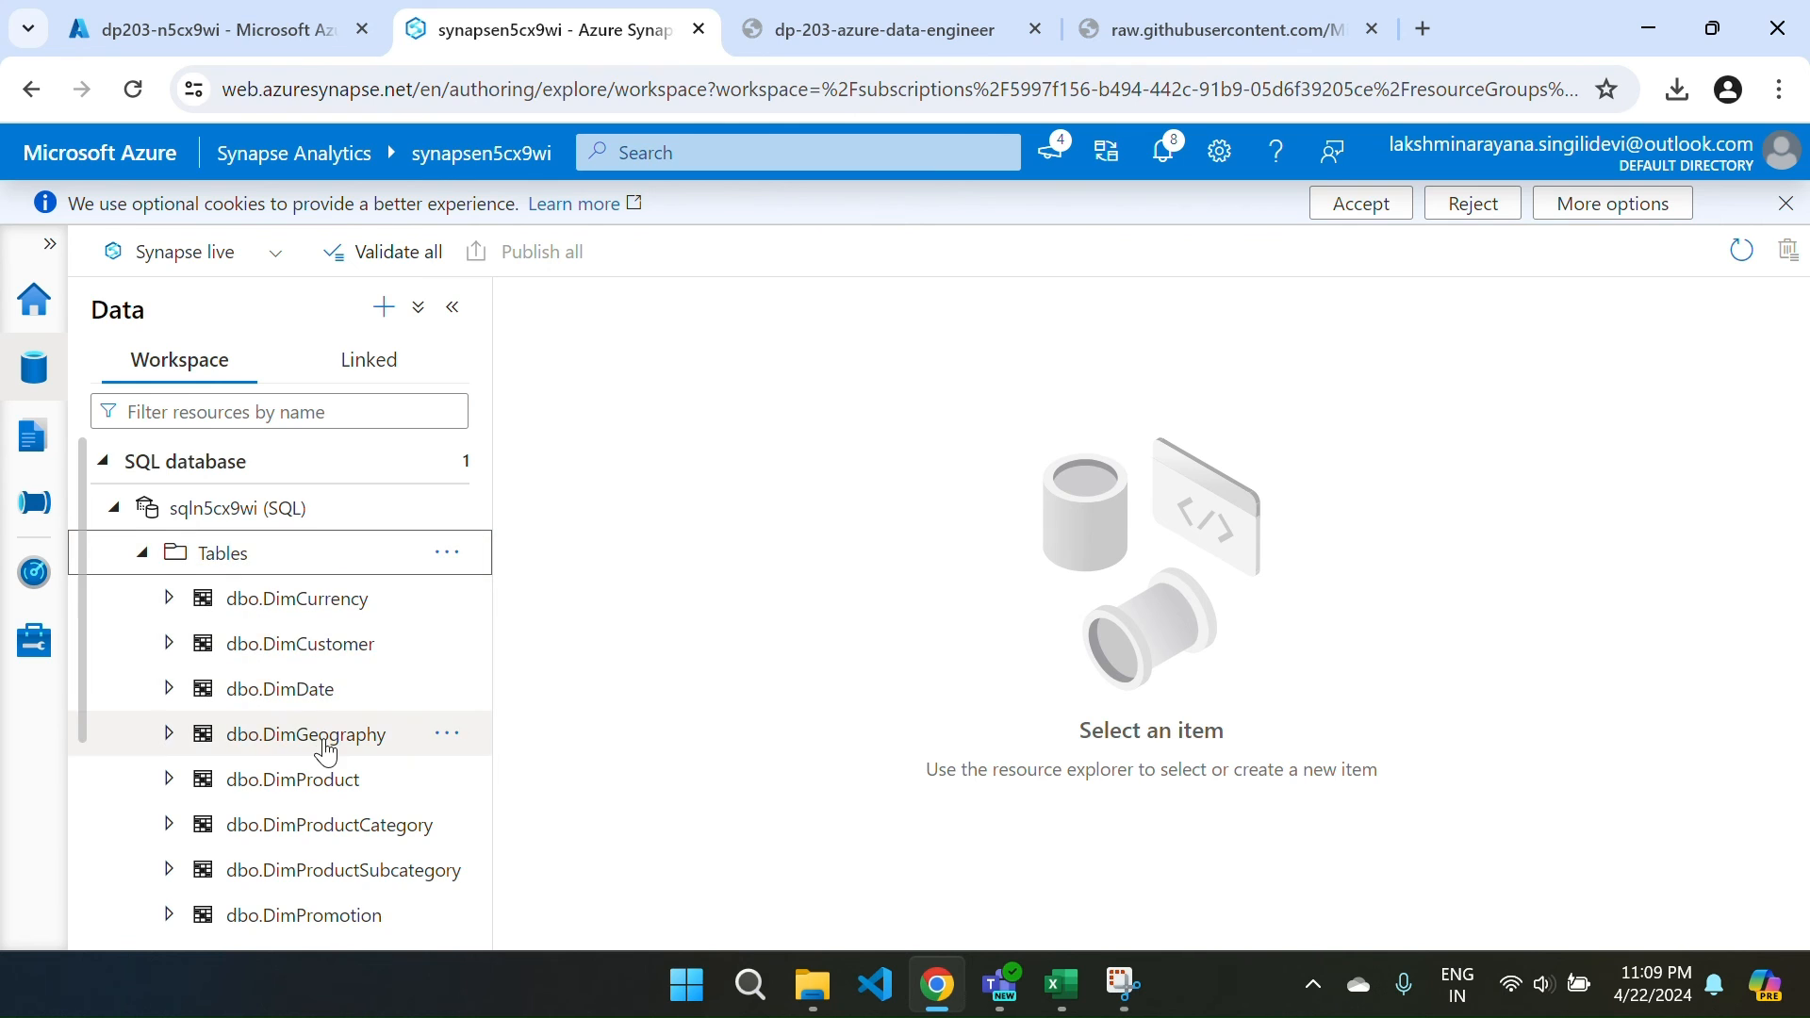
{"action": "scroll", "coordinate": [324, 748], "scroll_direction": "down", "scroll_amount": 3}
{"action": "scroll", "coordinate": [325, 750], "scroll_direction": "down", "scroll_amount": 1}
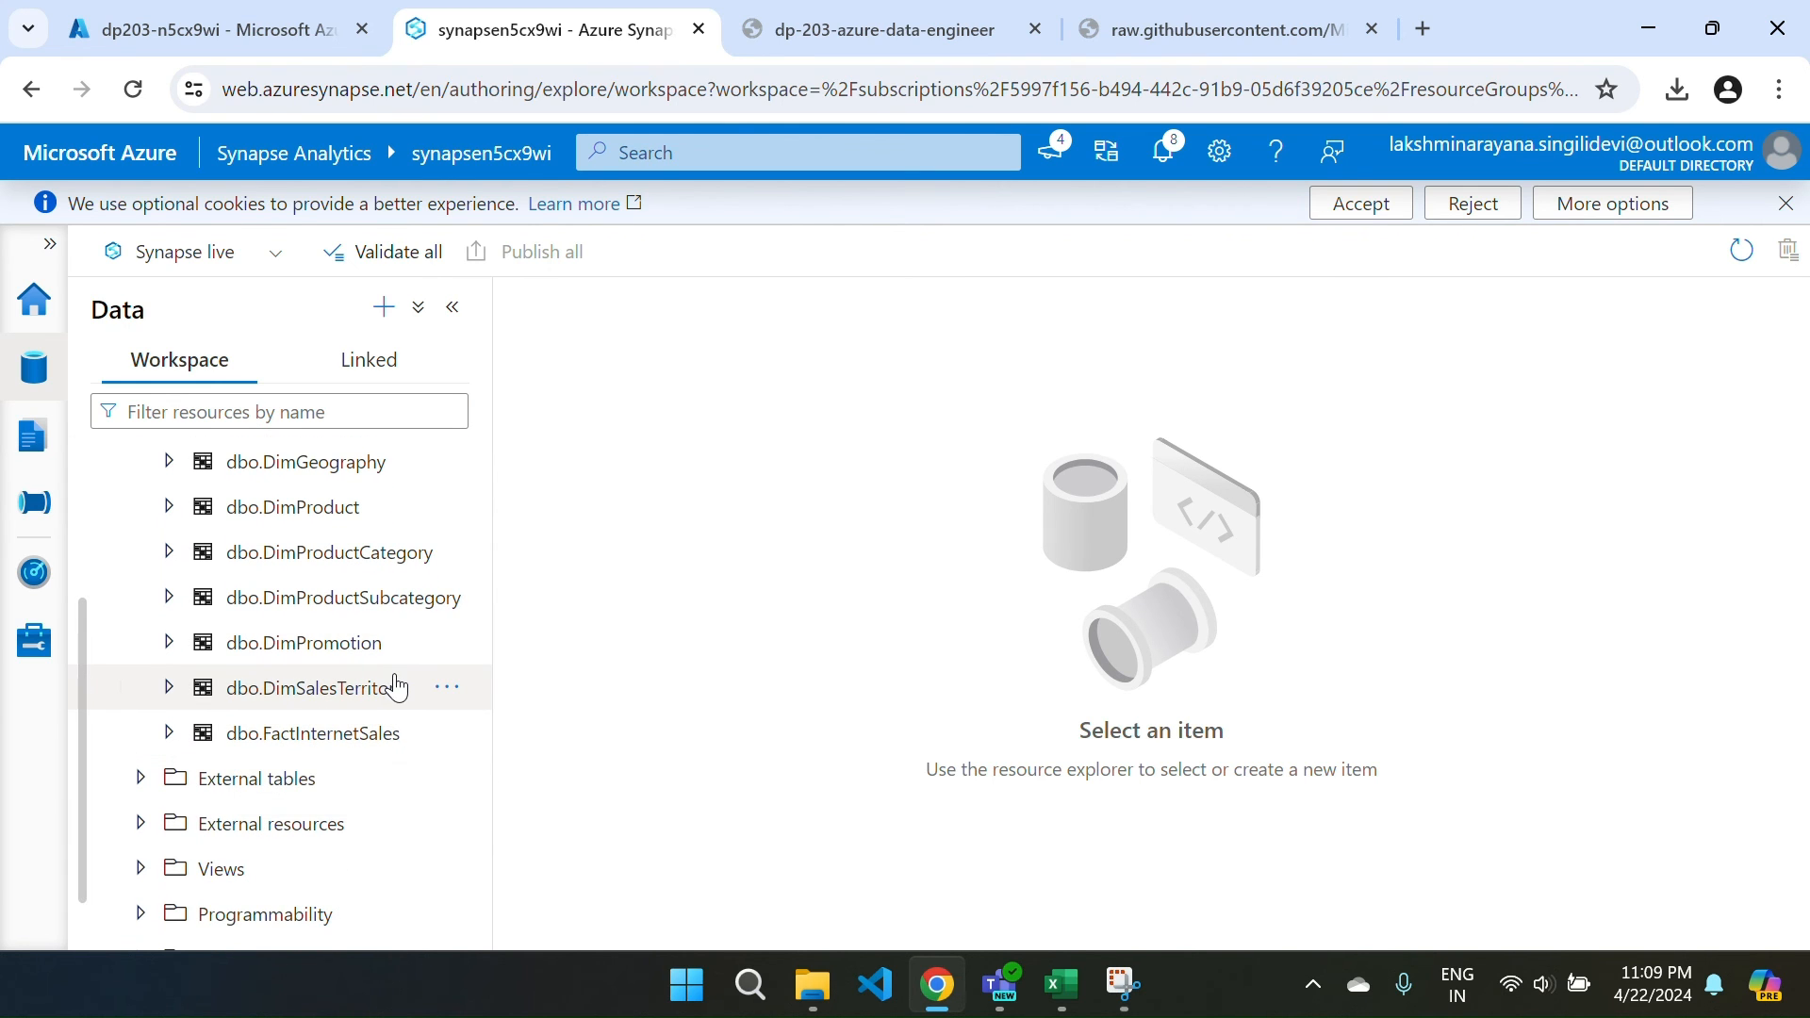
Recheck the pool status in SQL pools, then return to the data explorer tables.
{"action": "left_click", "coordinate": [40, 644]}
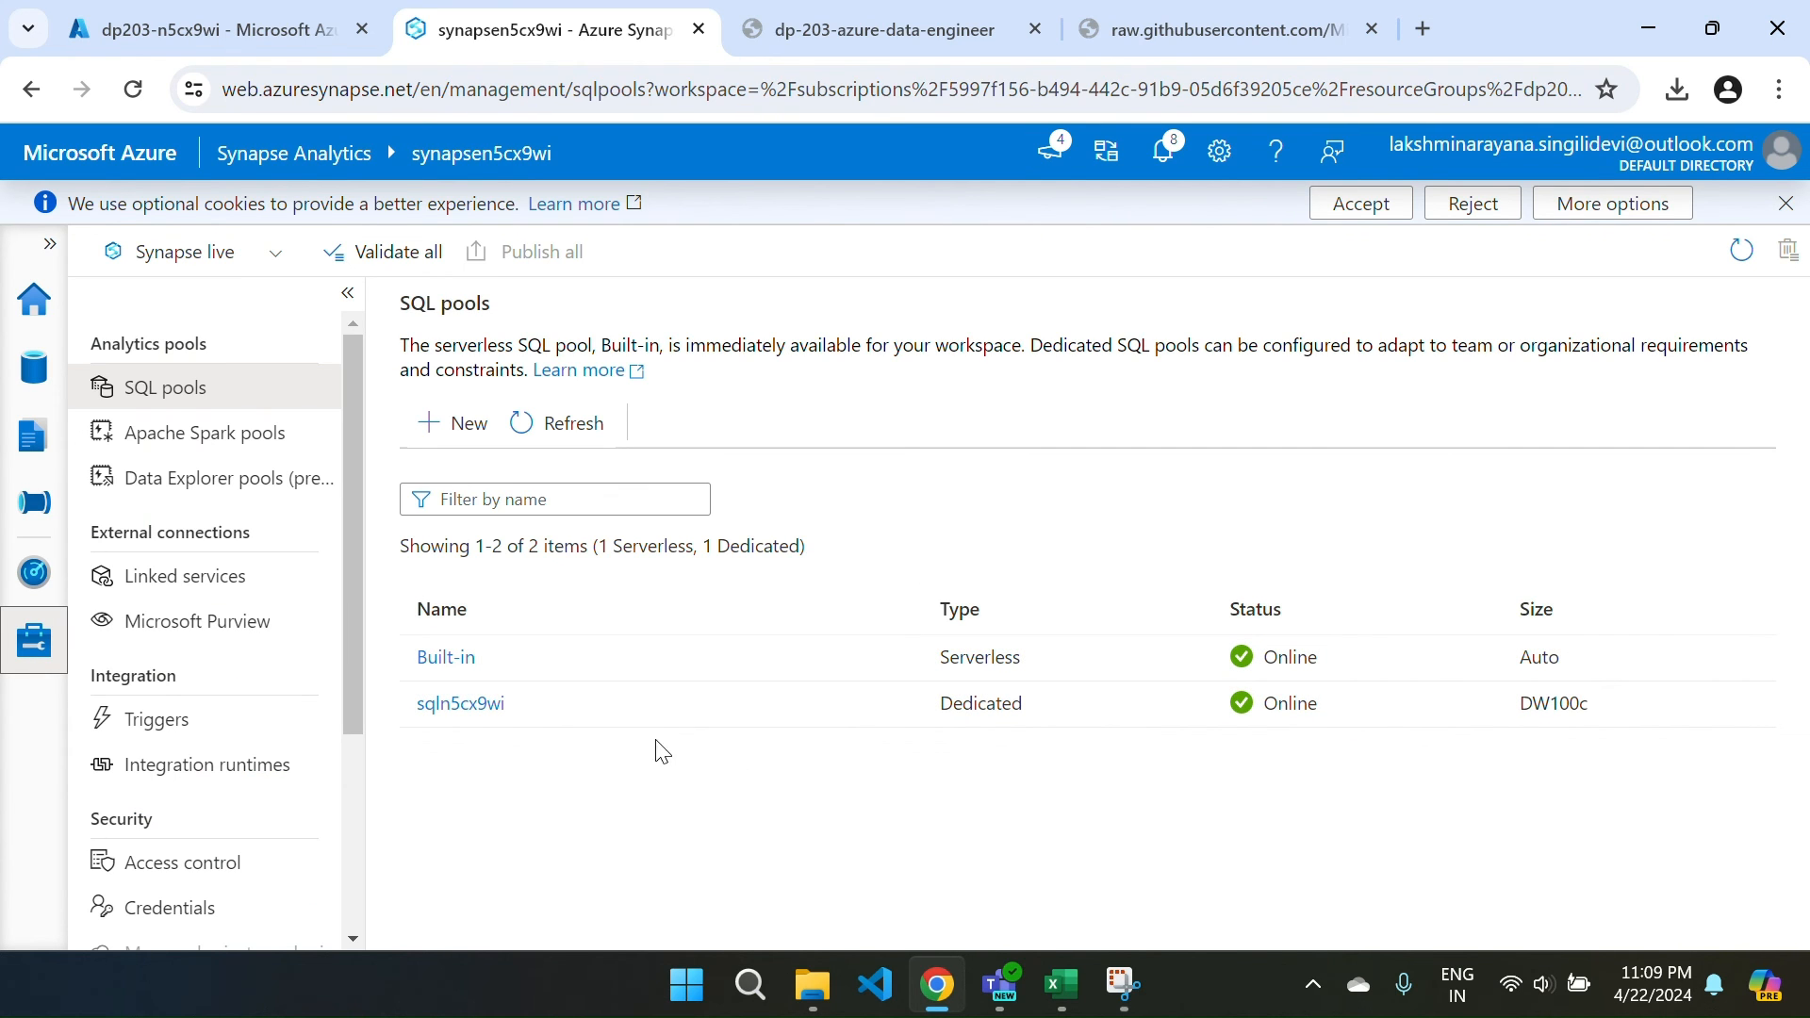
{"action": "mouse_move", "coordinate": [795, 725]}
{"action": "mouse_move", "coordinate": [866, 712]}
{"action": "left_click", "coordinate": [35, 394]}
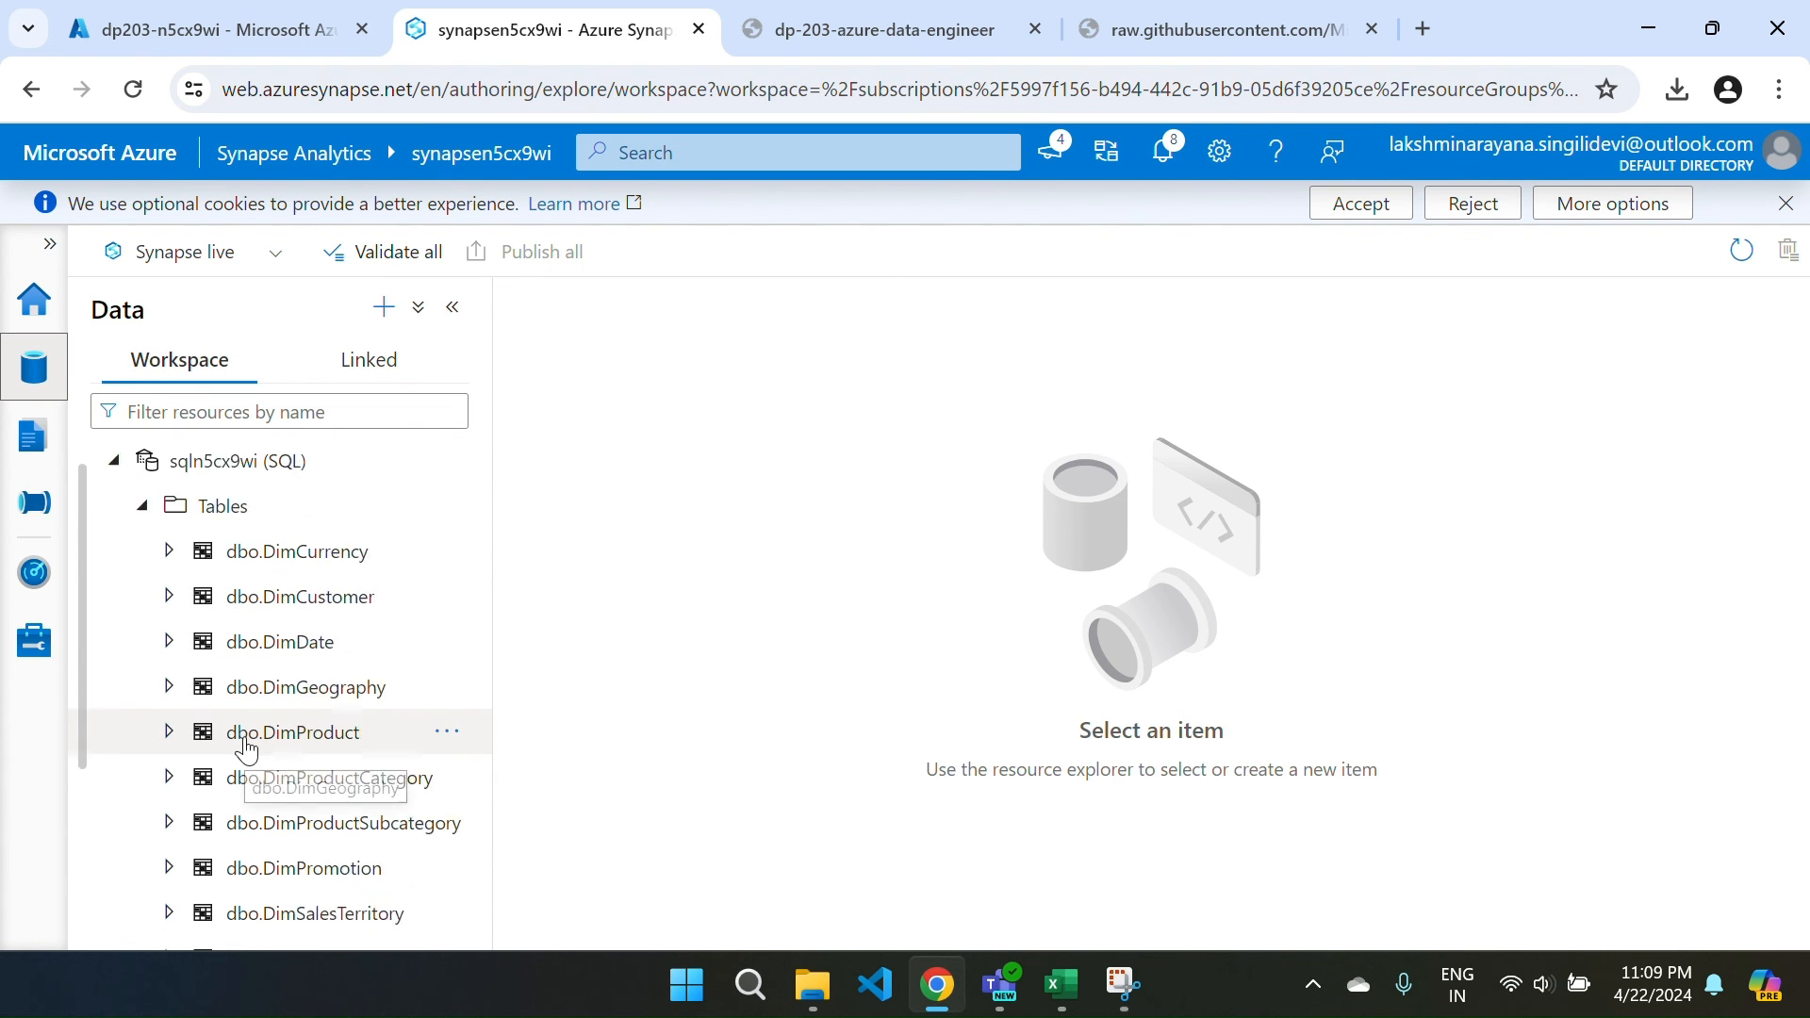
{"action": "scroll", "coordinate": [245, 745], "scroll_direction": "down", "scroll_amount": 2}
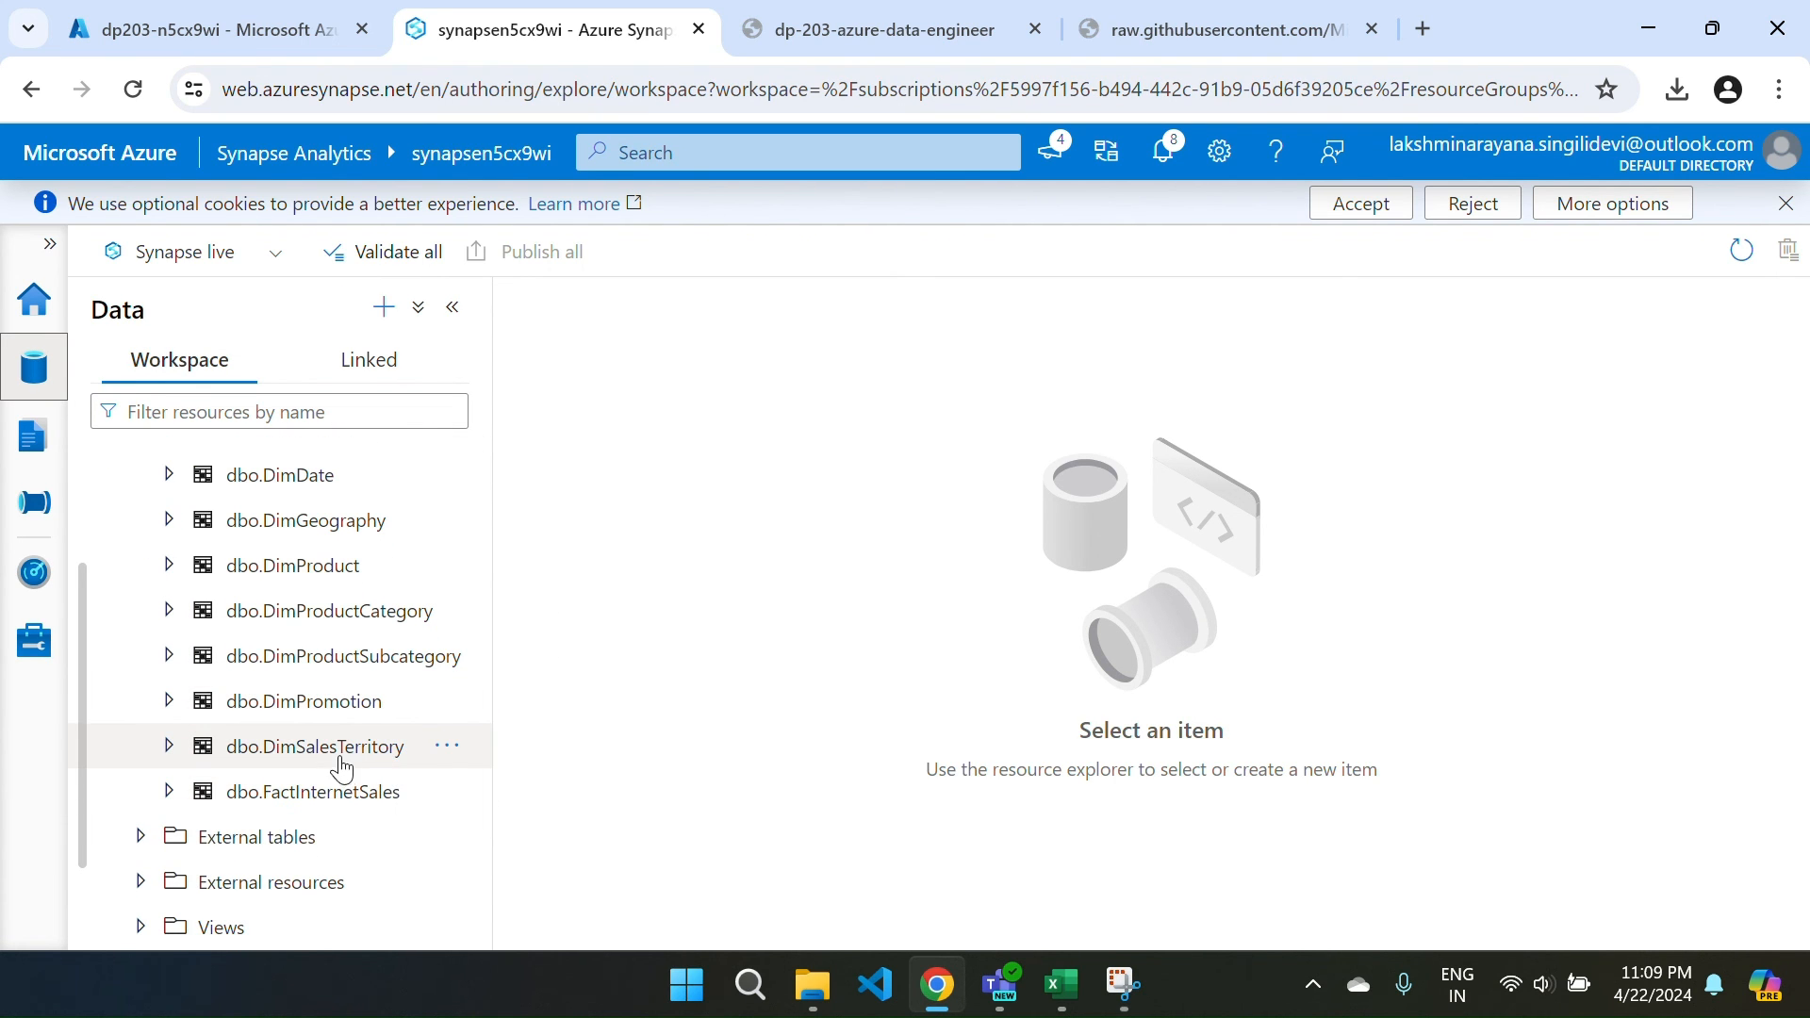
{"action": "left_click", "coordinate": [446, 791]}
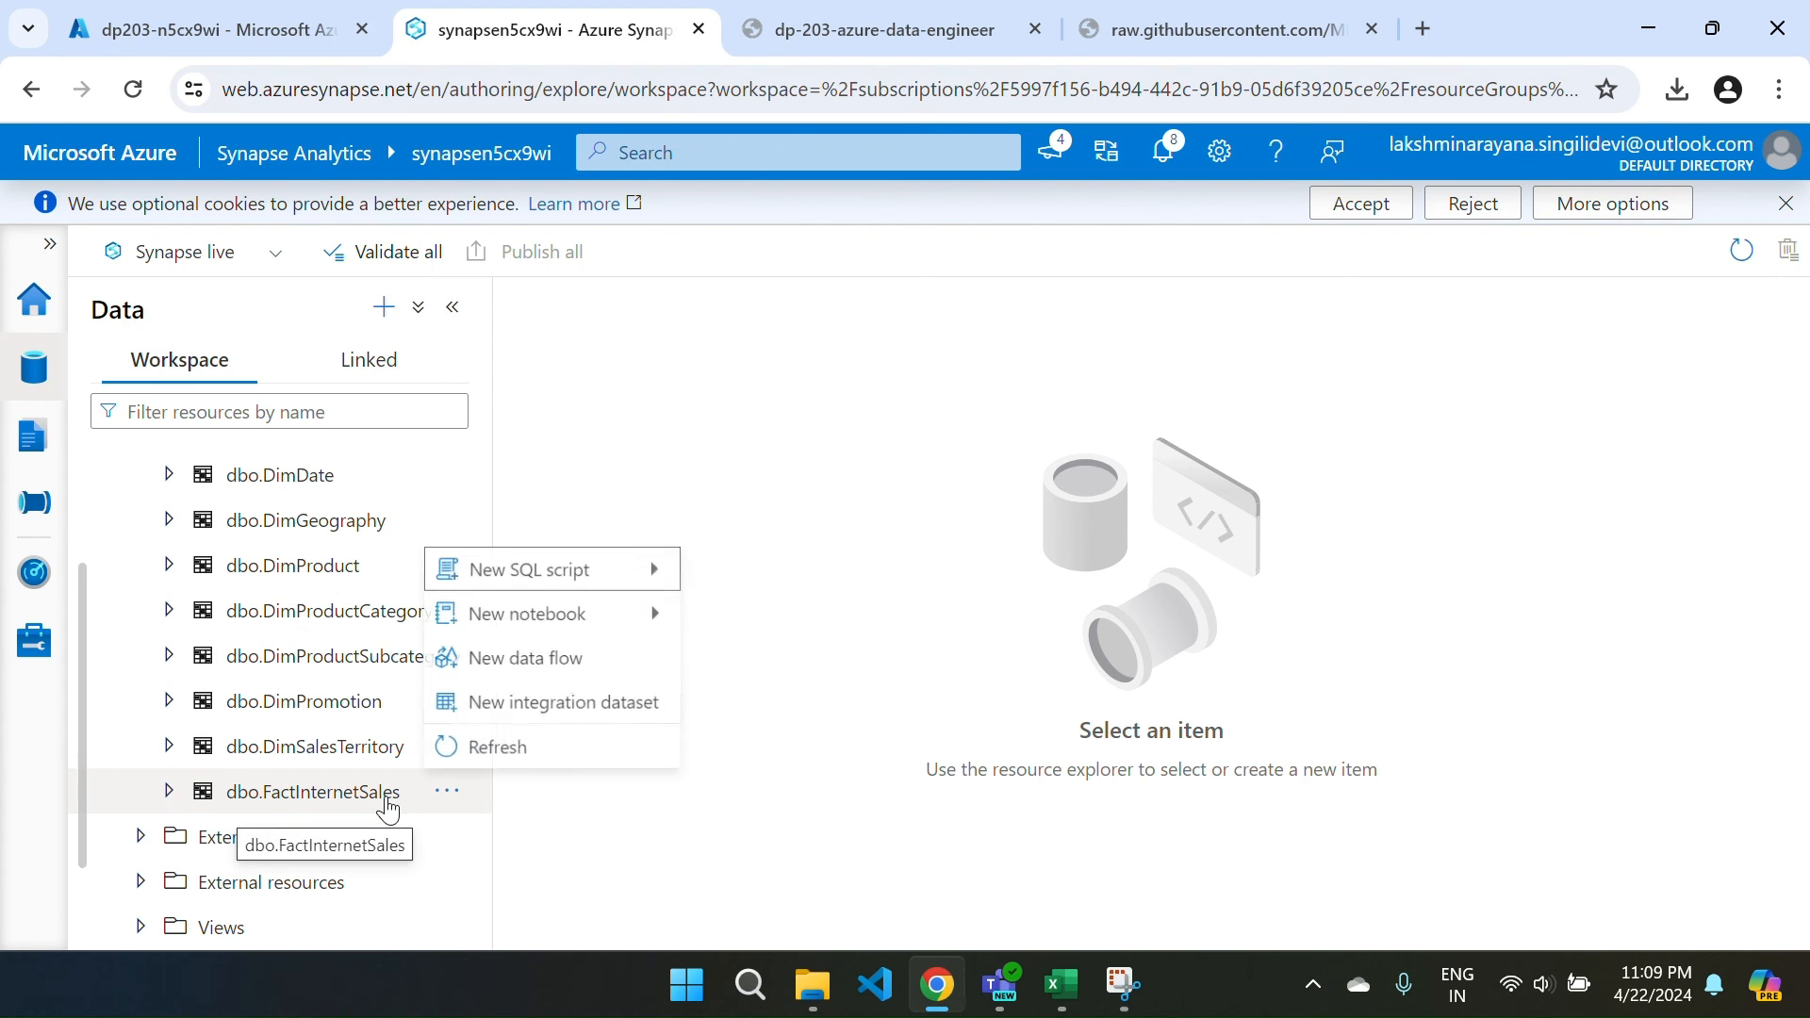
{"action": "mouse_move", "coordinate": [517, 582]}
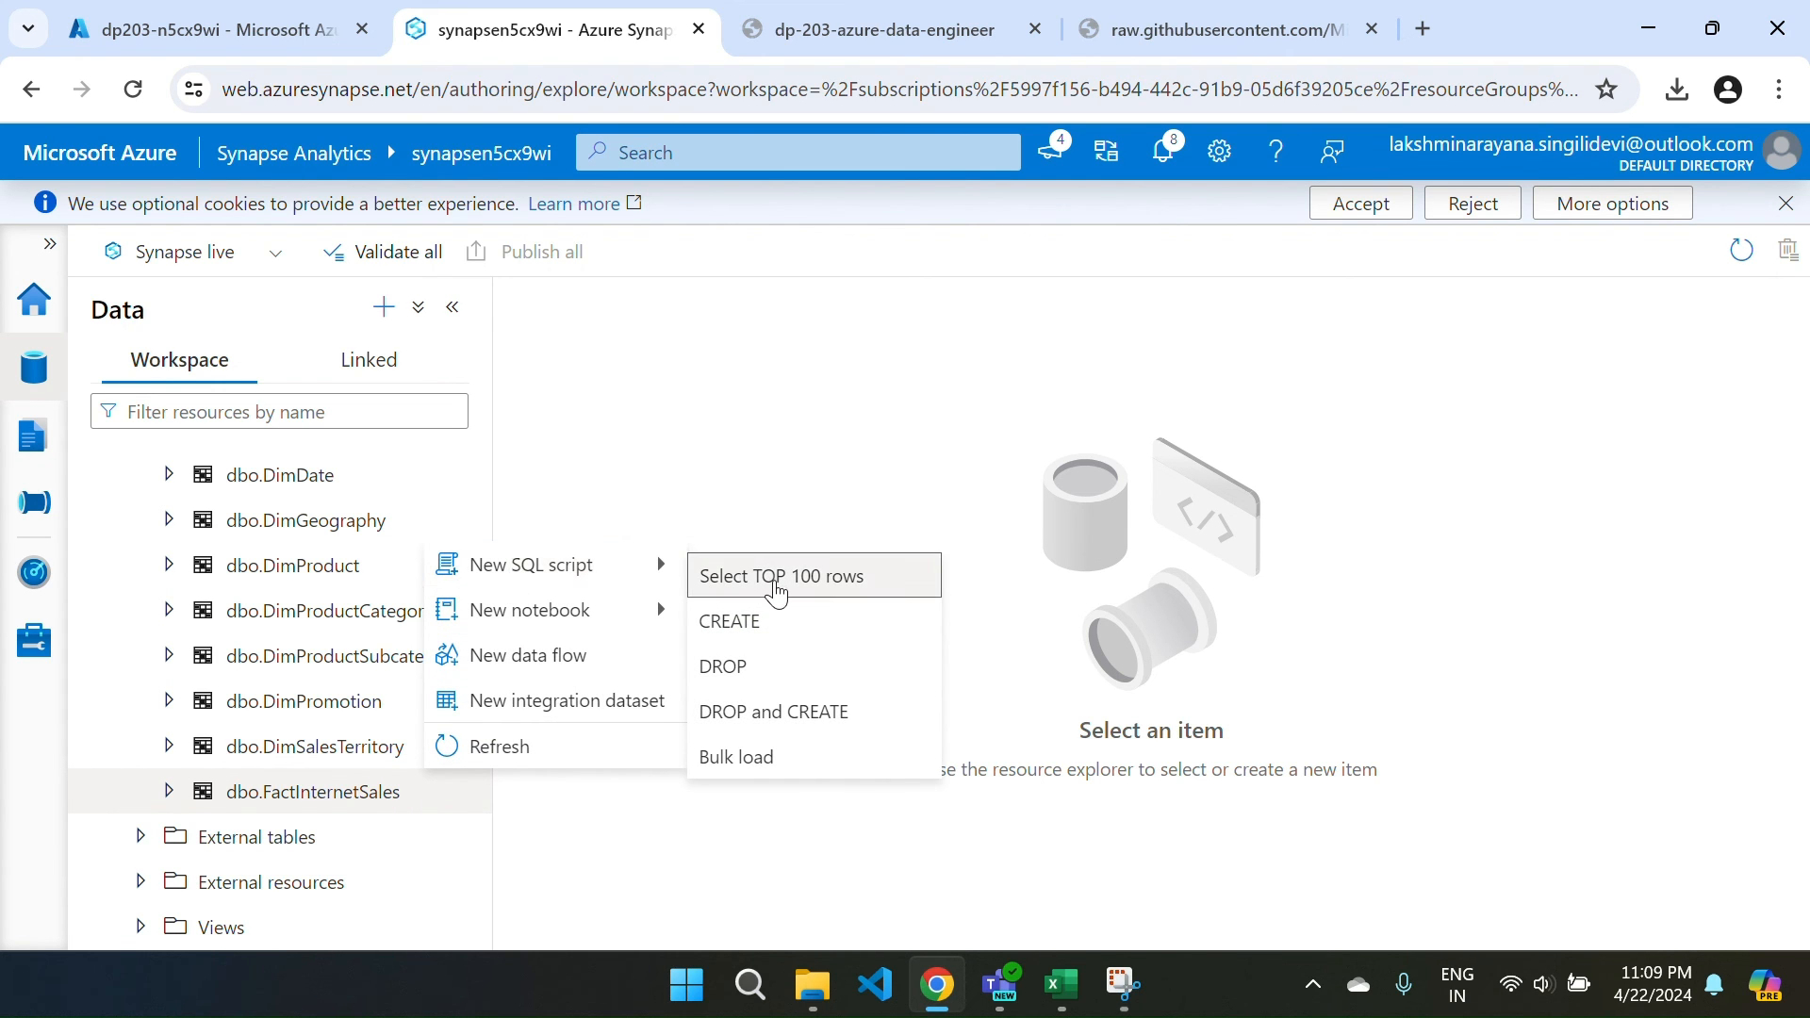
{"action": "left_click", "coordinate": [777, 585]}
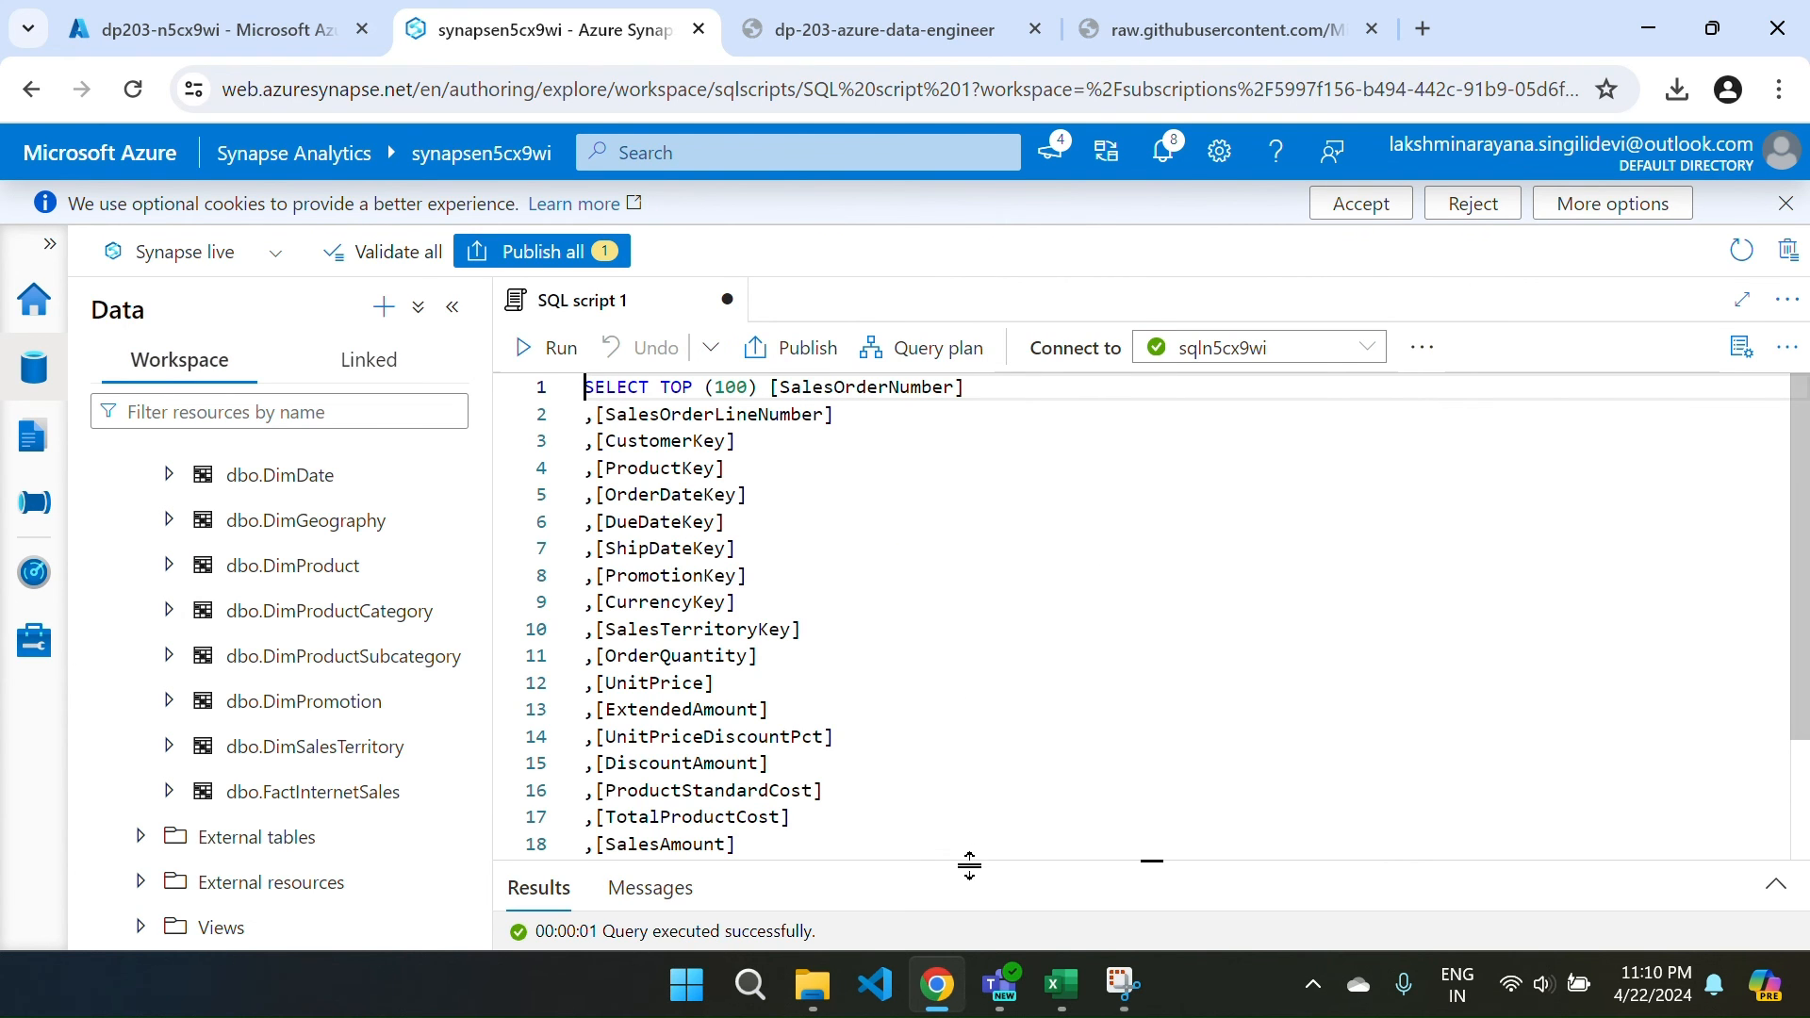
{"action": "left_click_drag", "start_coordinate": [953, 859], "coordinate": [942, 580]}
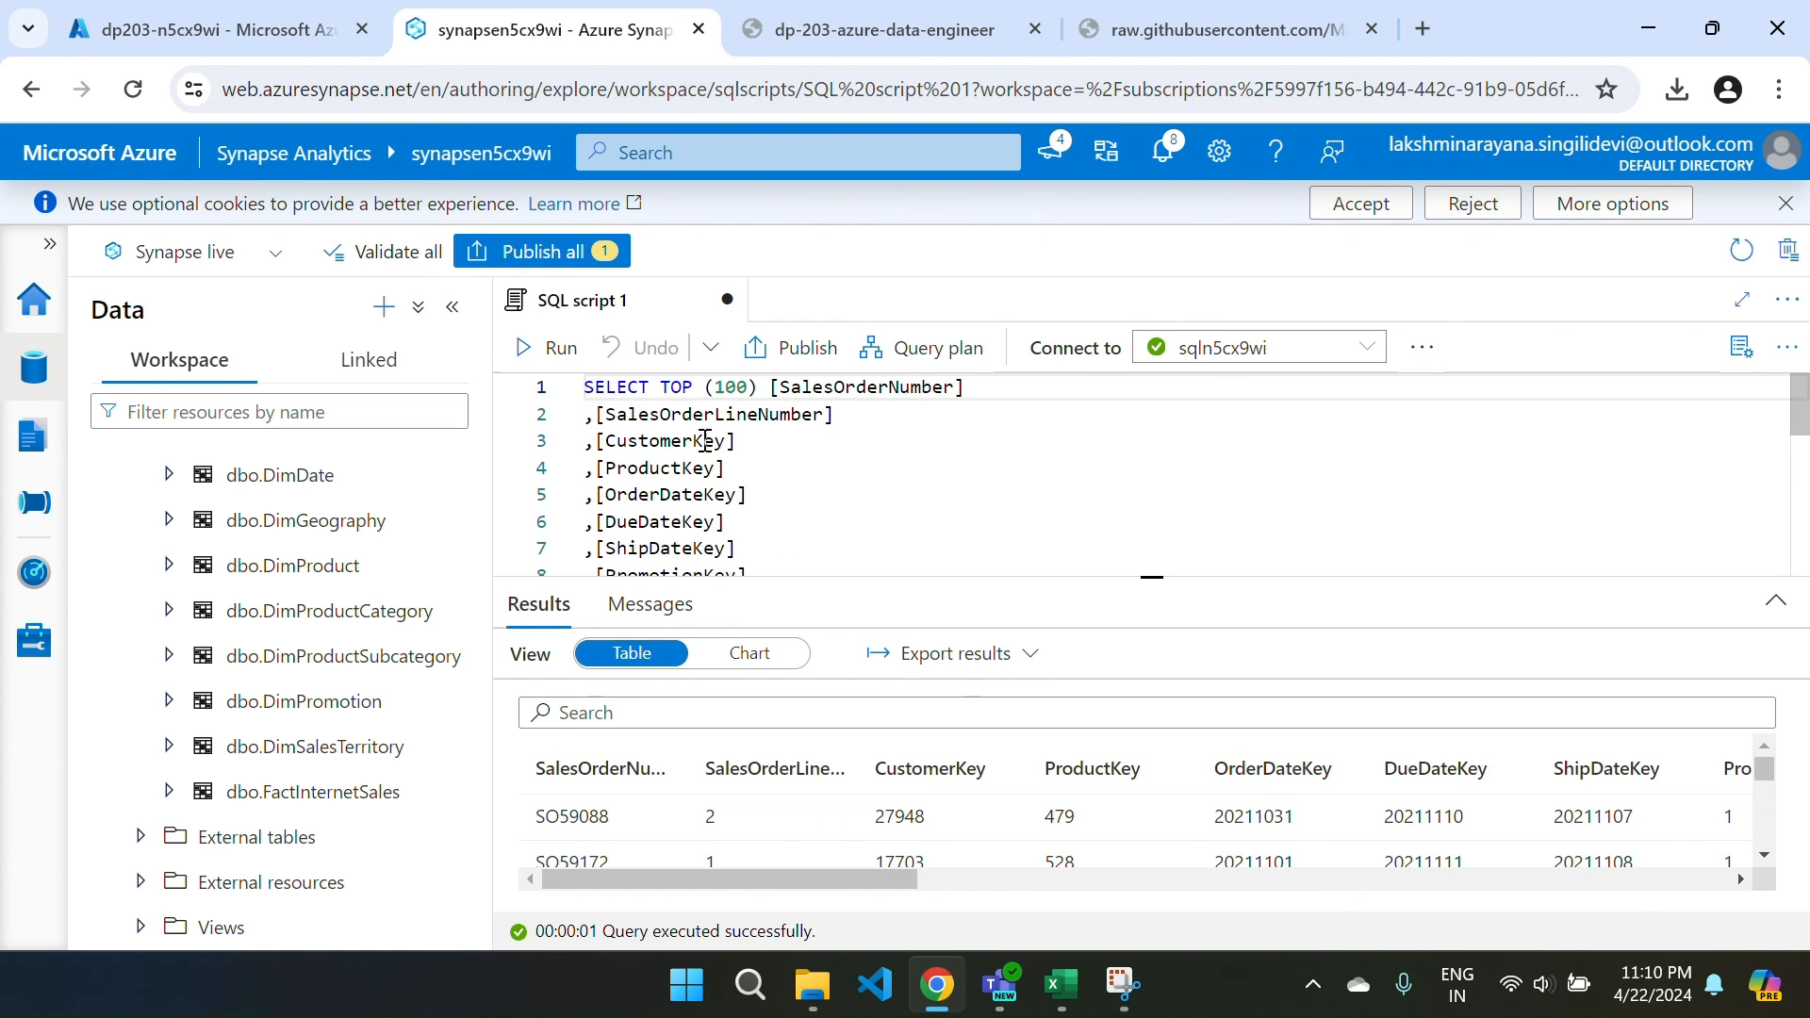
{"action": "left_click", "coordinate": [525, 349]}
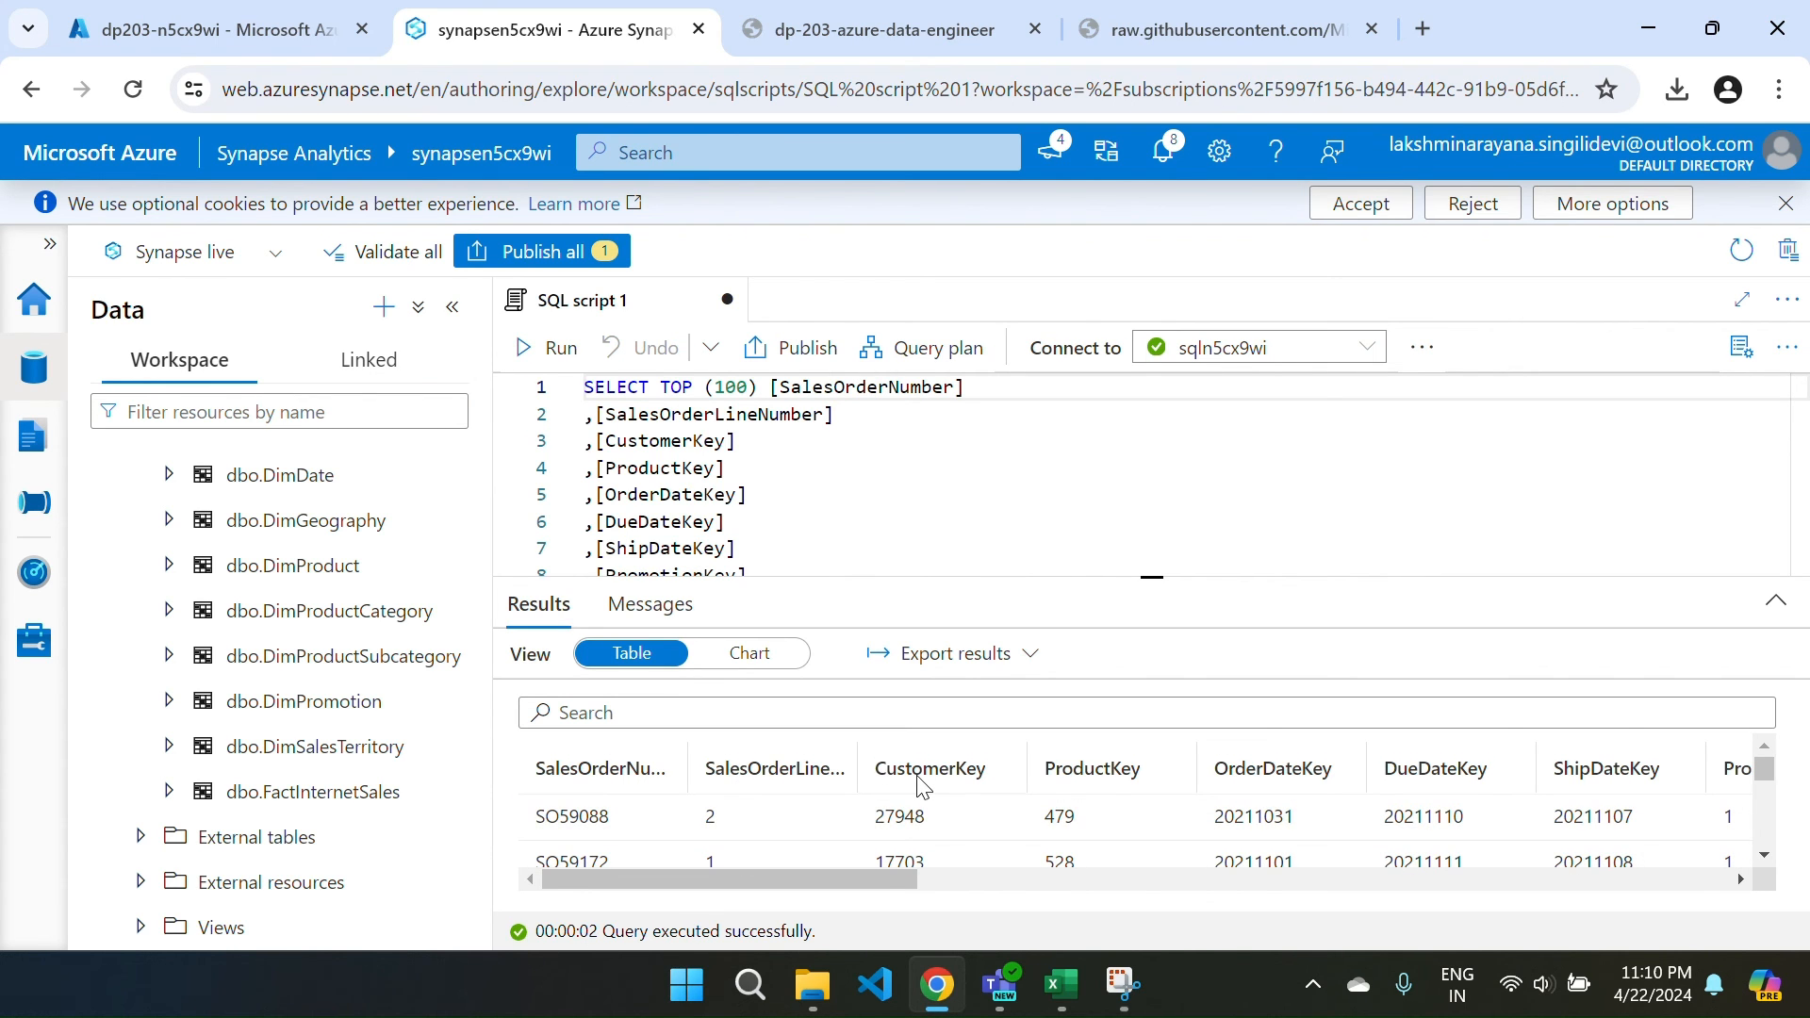
{"action": "scroll", "coordinate": [921, 786], "scroll_direction": "right", "scroll_amount": 5}
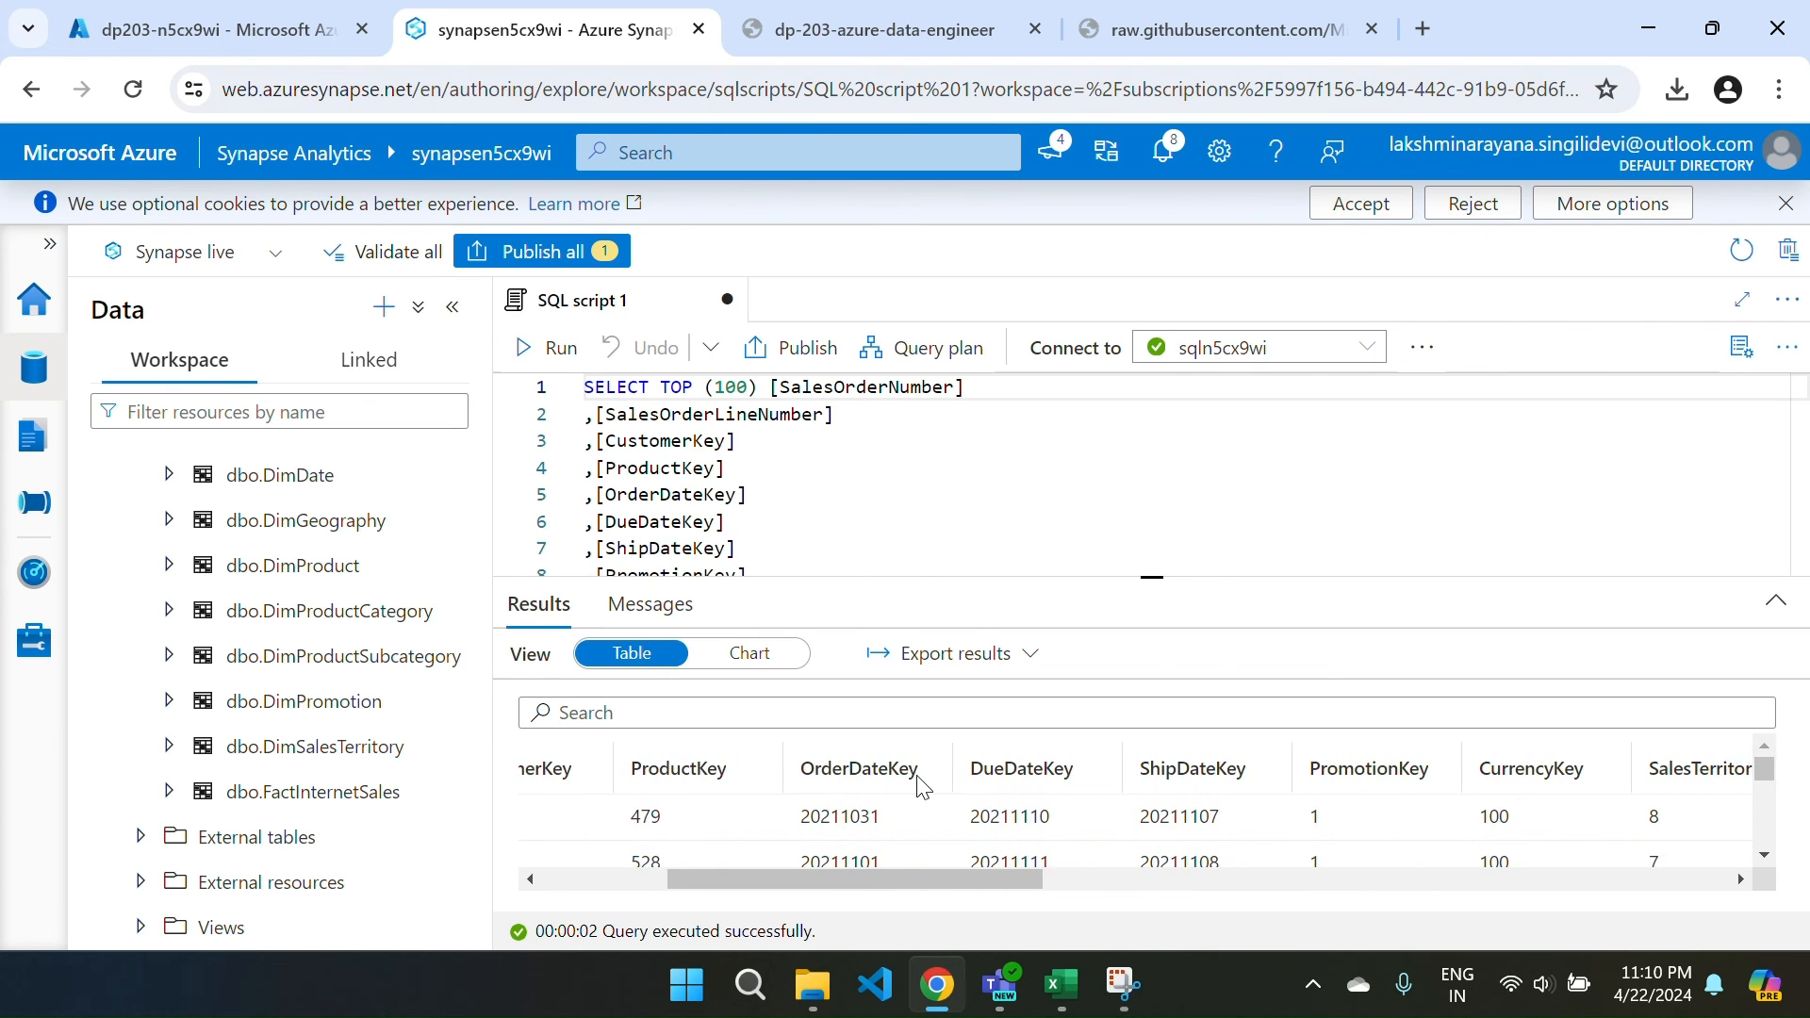
{"action": "scroll", "coordinate": [921, 785], "scroll_direction": "right", "scroll_amount": 2}
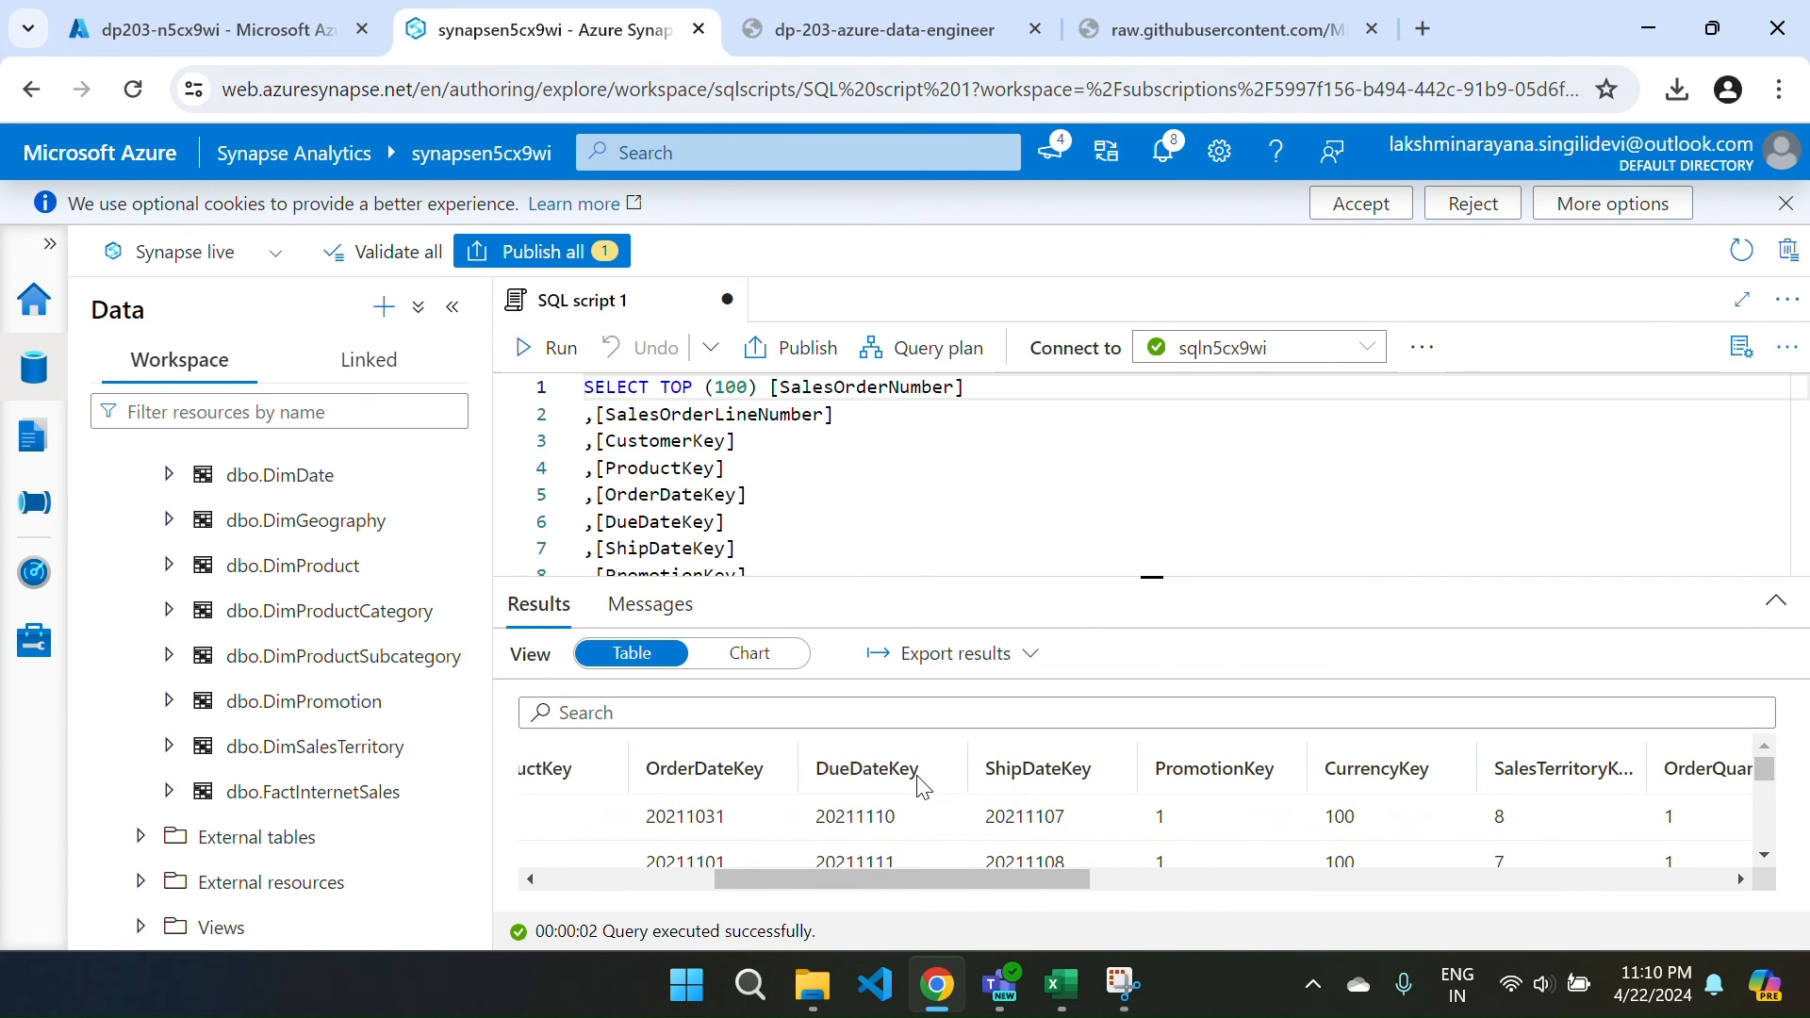
{"action": "scroll", "coordinate": [921, 786], "scroll_direction": "right", "scroll_amount": 4}
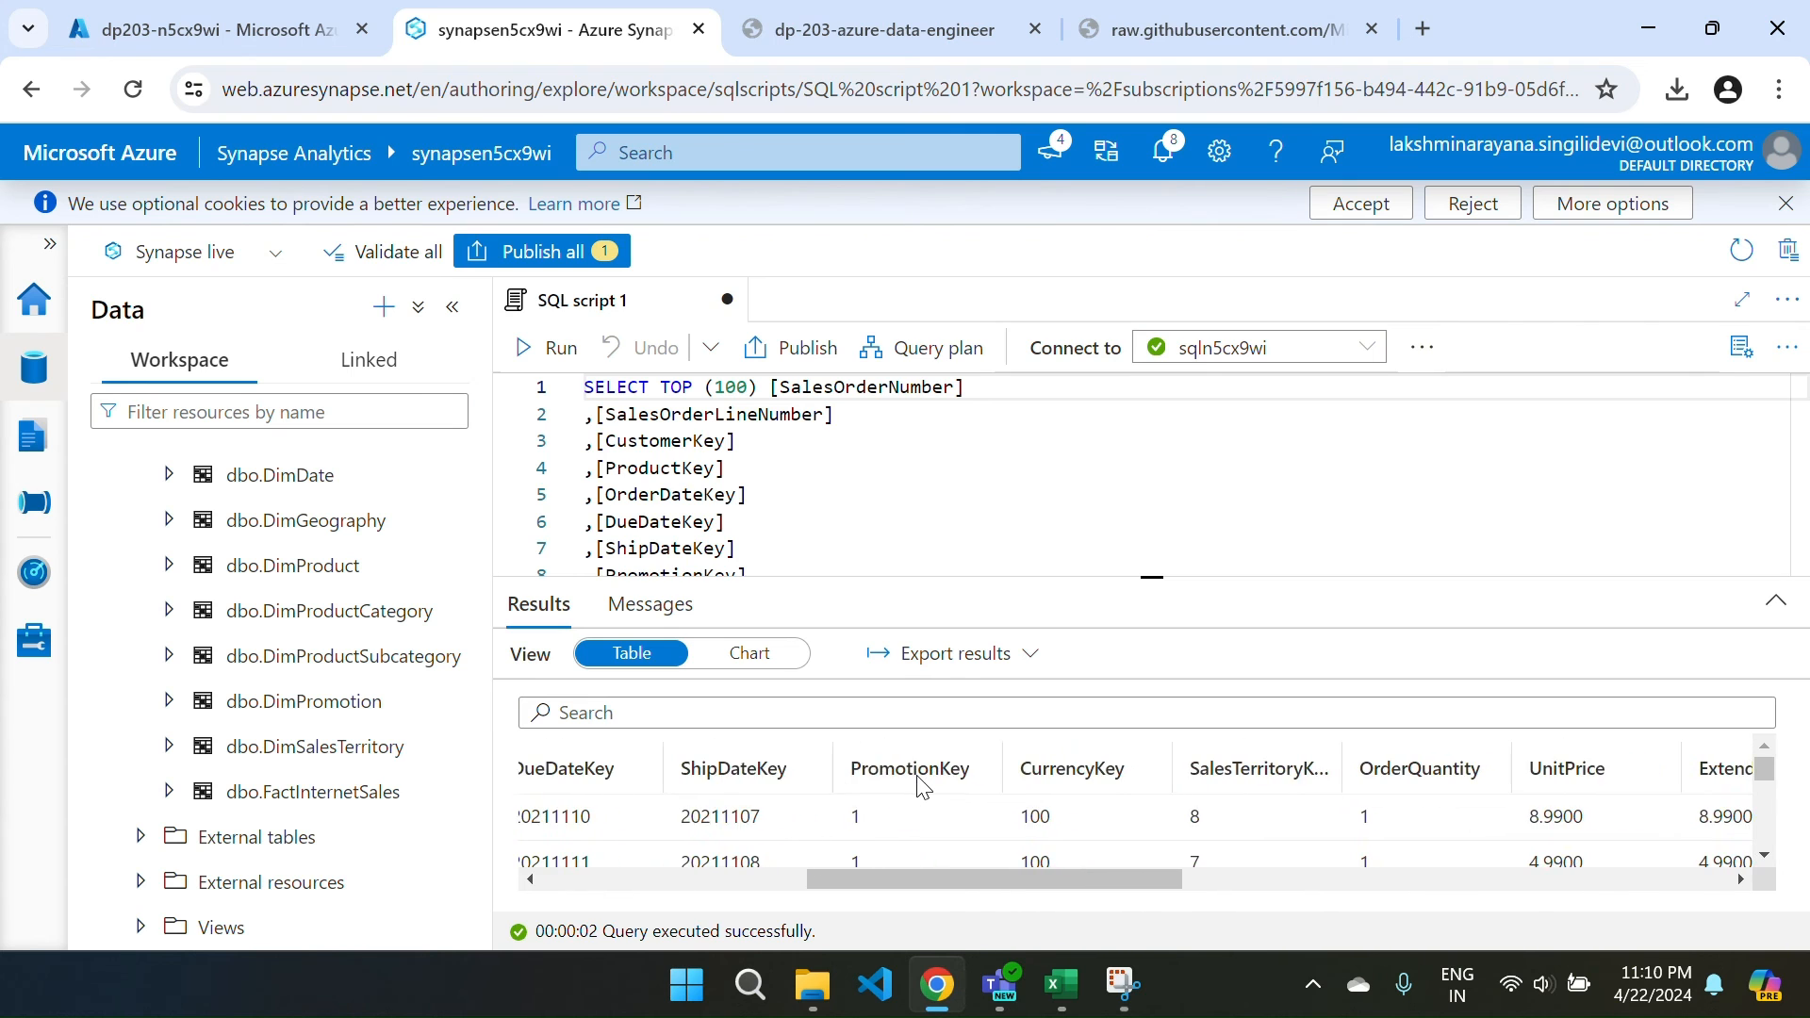
{"action": "scroll", "coordinate": [922, 785], "scroll_direction": "right", "scroll_amount": 13}
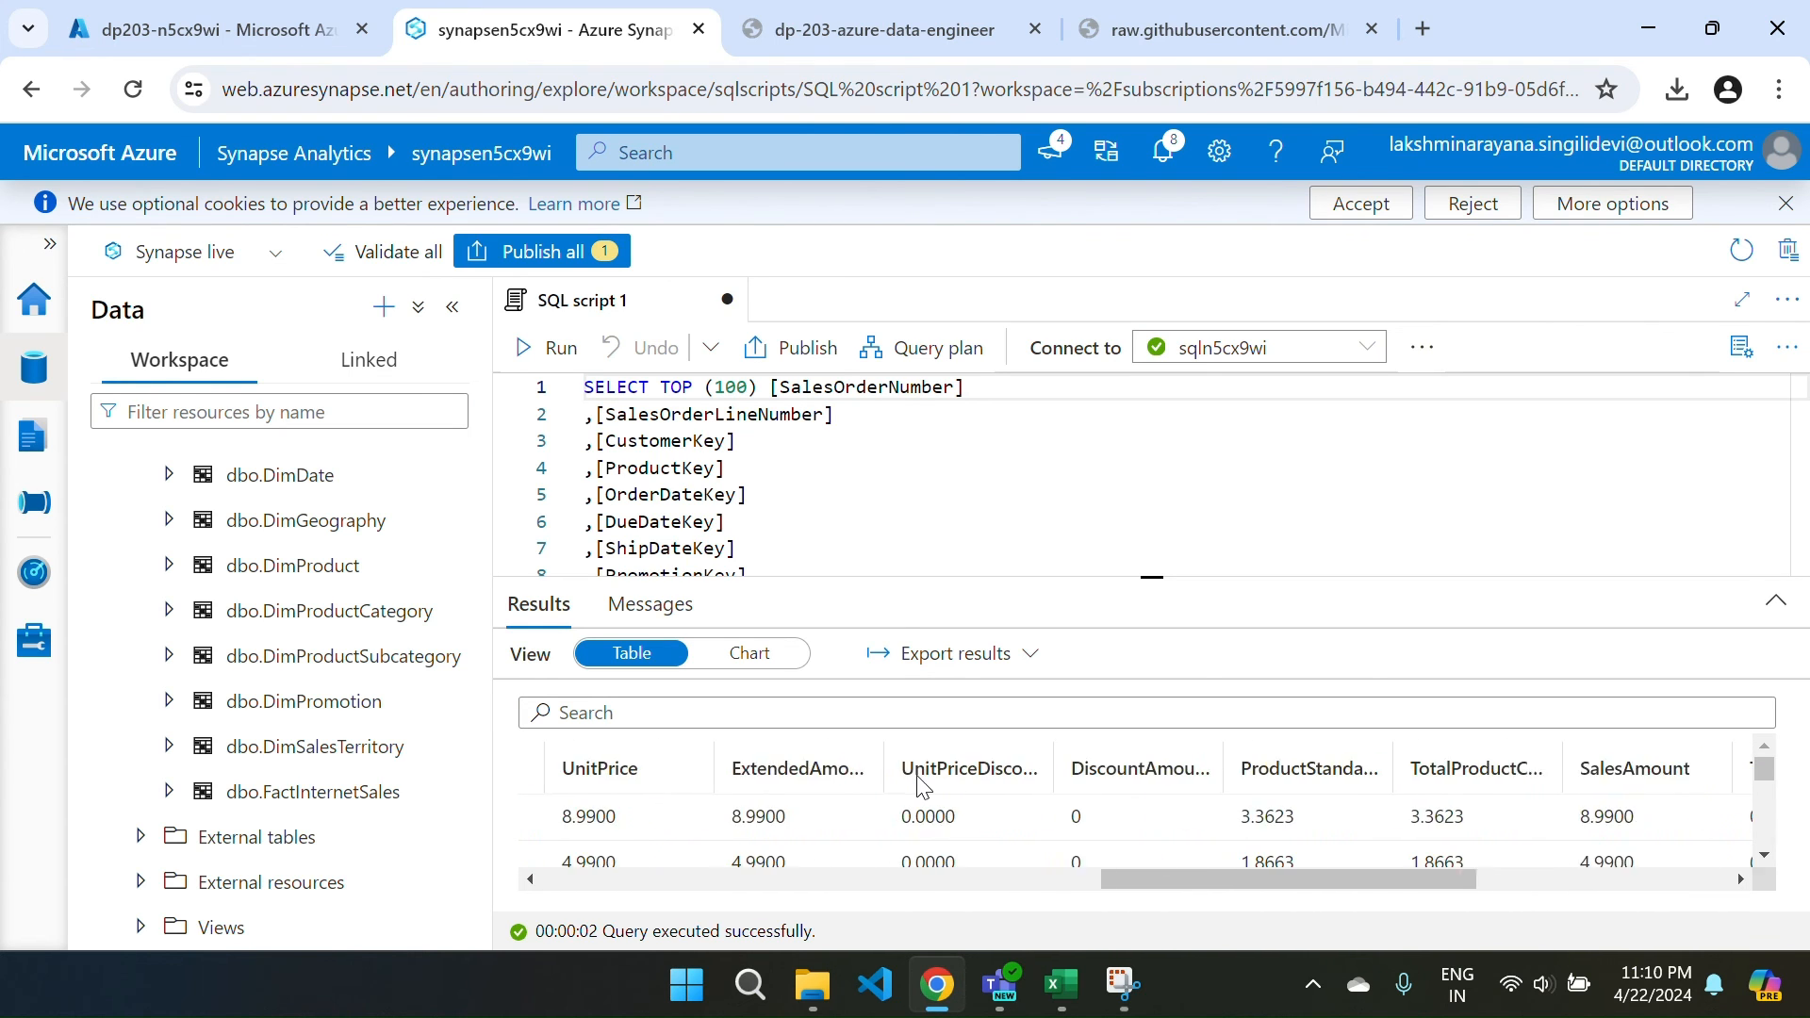
{"action": "scroll", "coordinate": [921, 785], "scroll_direction": "right", "scroll_amount": 11}
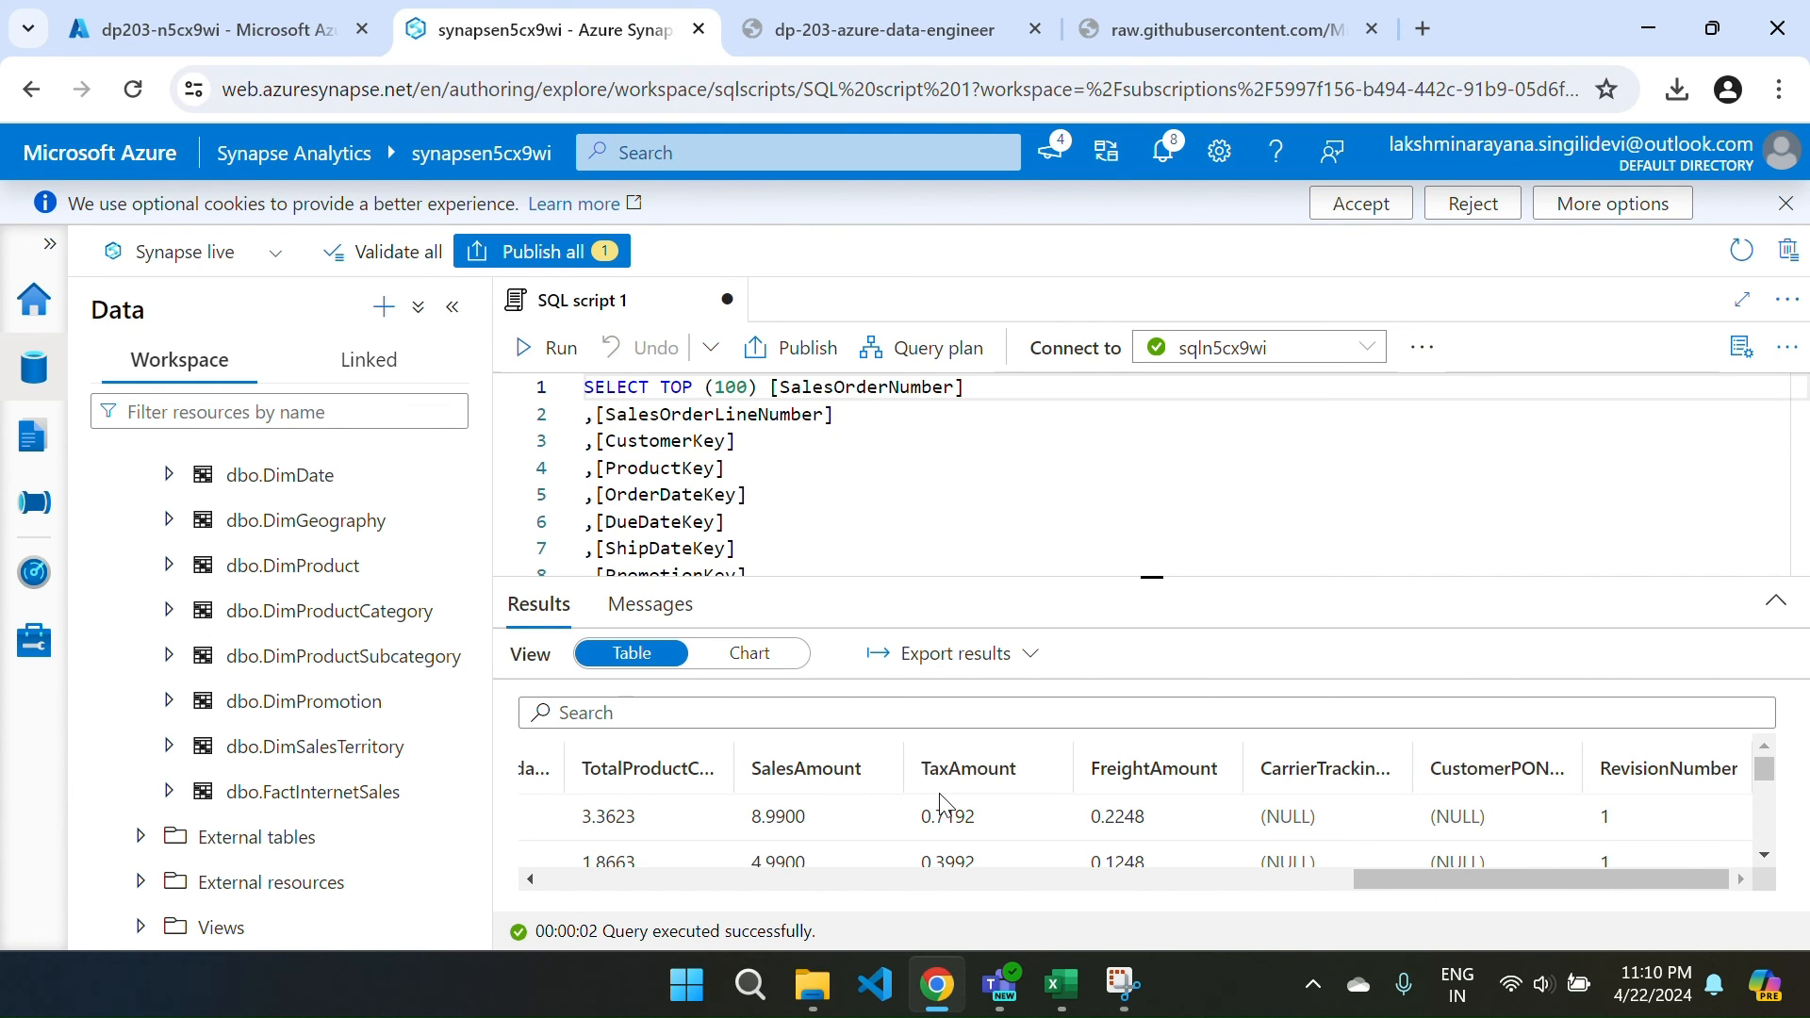
Comment out the entire existing query in SQL script 1 and add a blank line.
{"action": "left_click", "coordinate": [822, 554]}
{"action": "scroll", "coordinate": [822, 556], "scroll_direction": "down", "scroll_amount": 1}
{"action": "scroll", "coordinate": [820, 552], "scroll_direction": "down", "scroll_amount": 2}
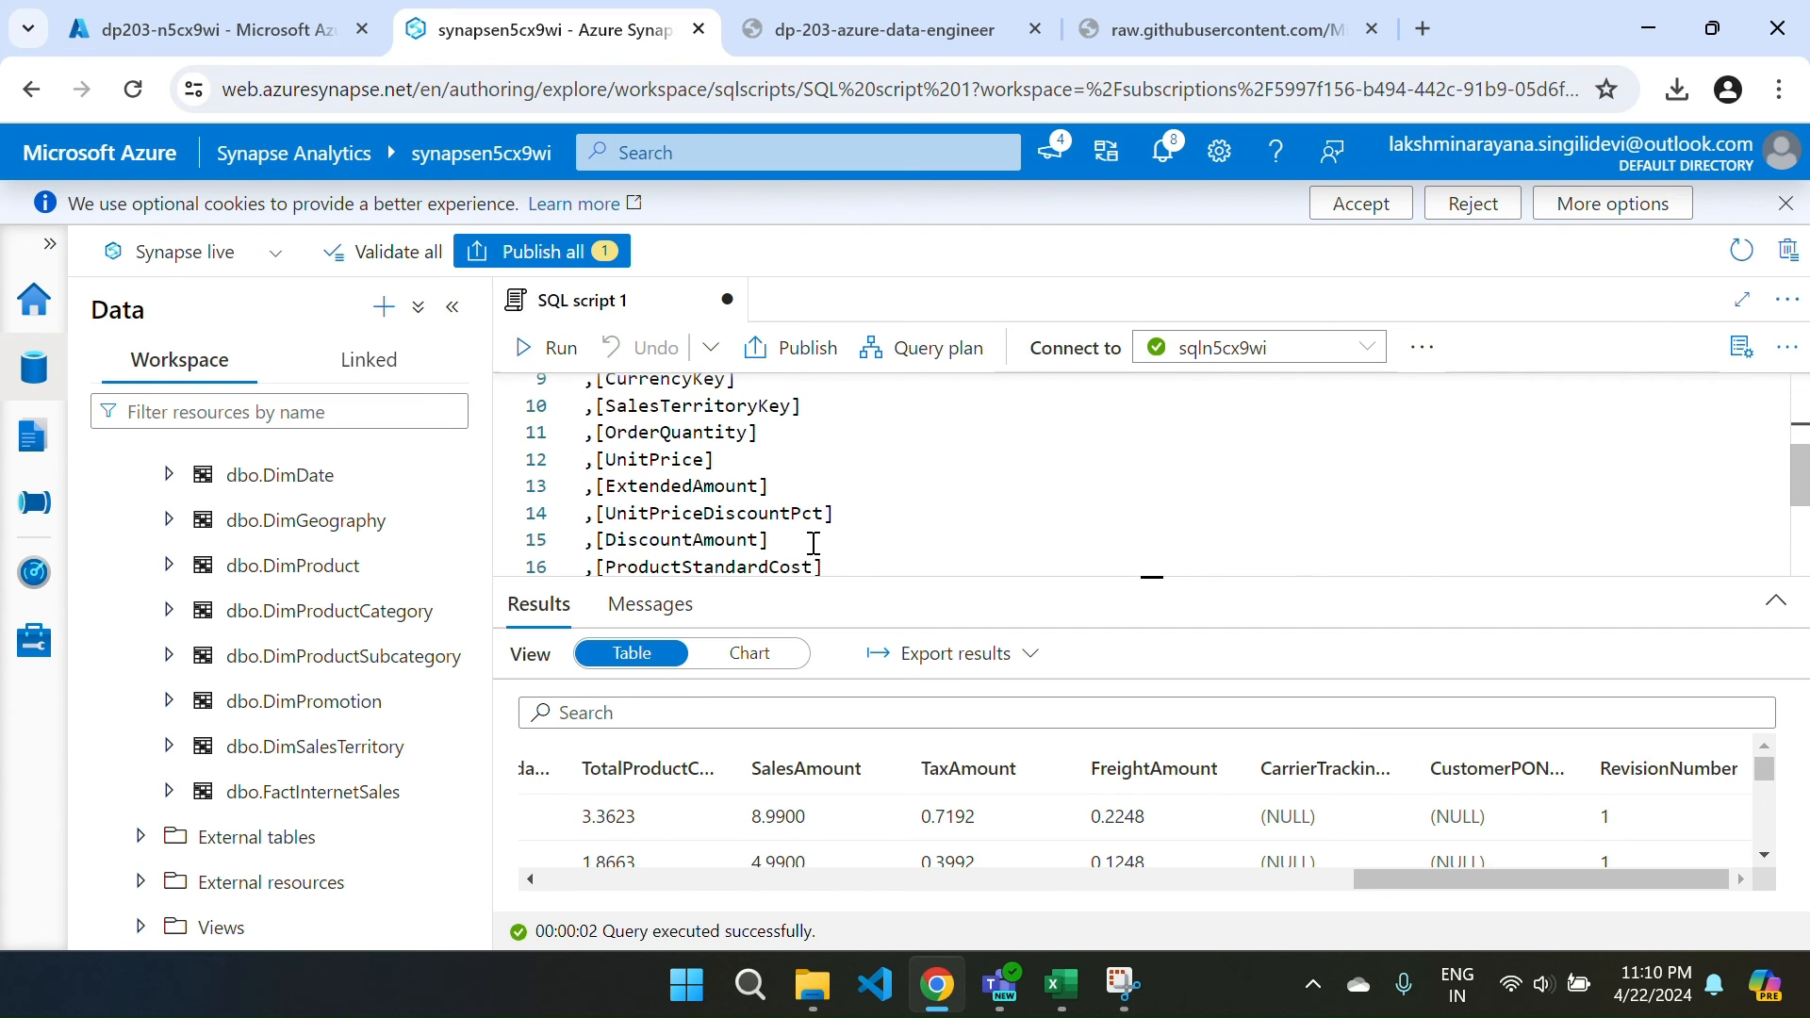
{"action": "scroll", "coordinate": [825, 494], "scroll_direction": "down", "scroll_amount": 3}
{"action": "key", "text": "ctrl+a"}
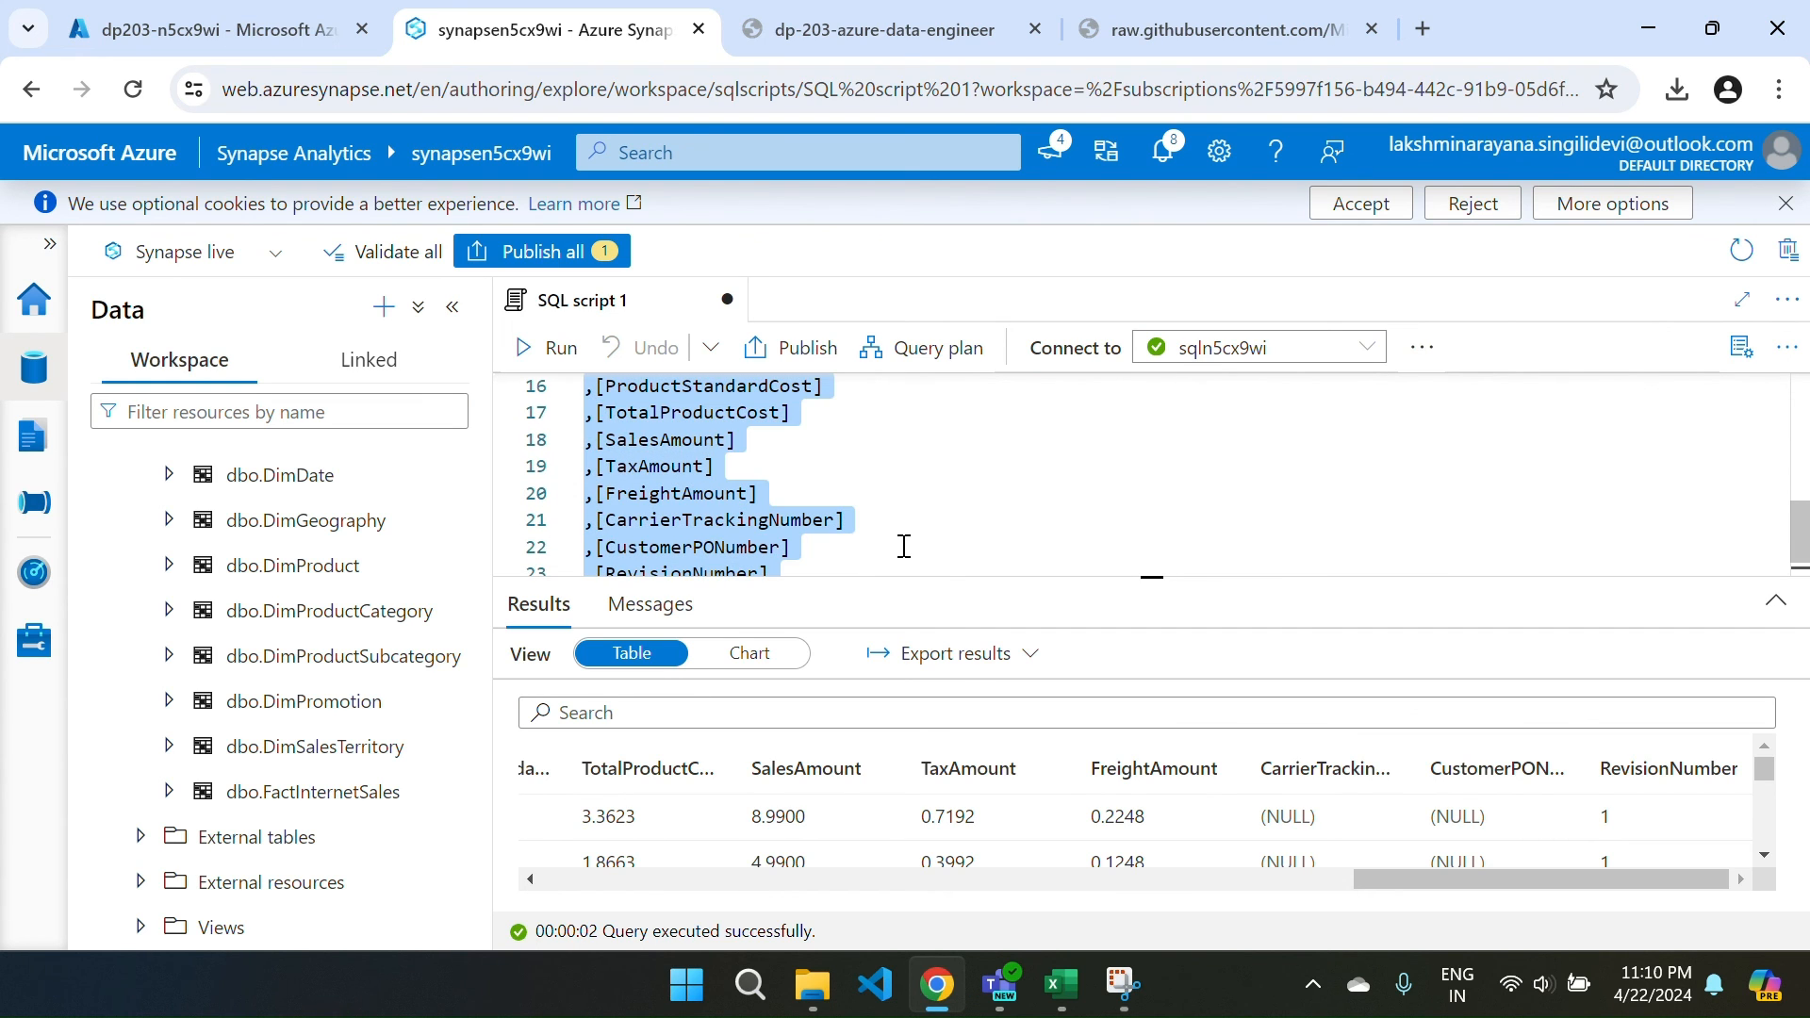
{"action": "scroll", "coordinate": [904, 547], "scroll_direction": "down", "scroll_amount": 1}
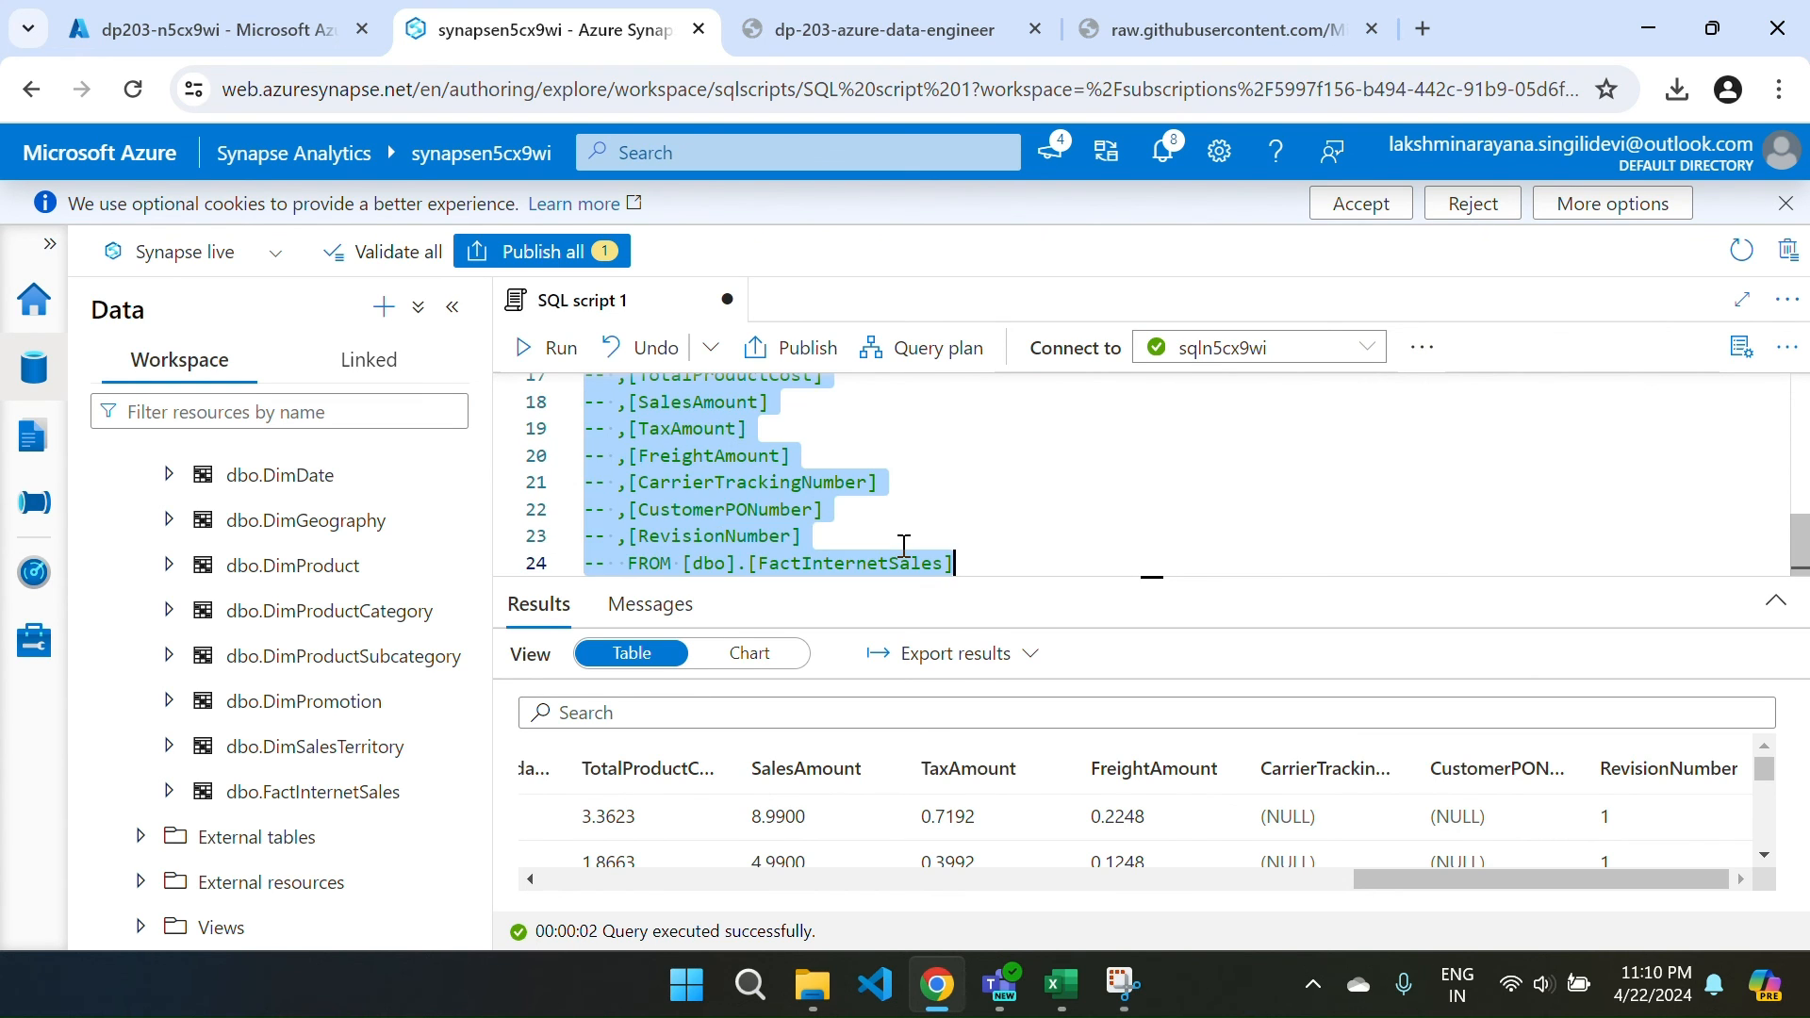
{"action": "key", "text": "ctrl+slash"}
{"action": "left_click", "coordinate": [993, 555]}
{"action": "key", "text": "Return"}
{"action": "key", "text": "Return"}
{"action": "key", "text": "Return"}
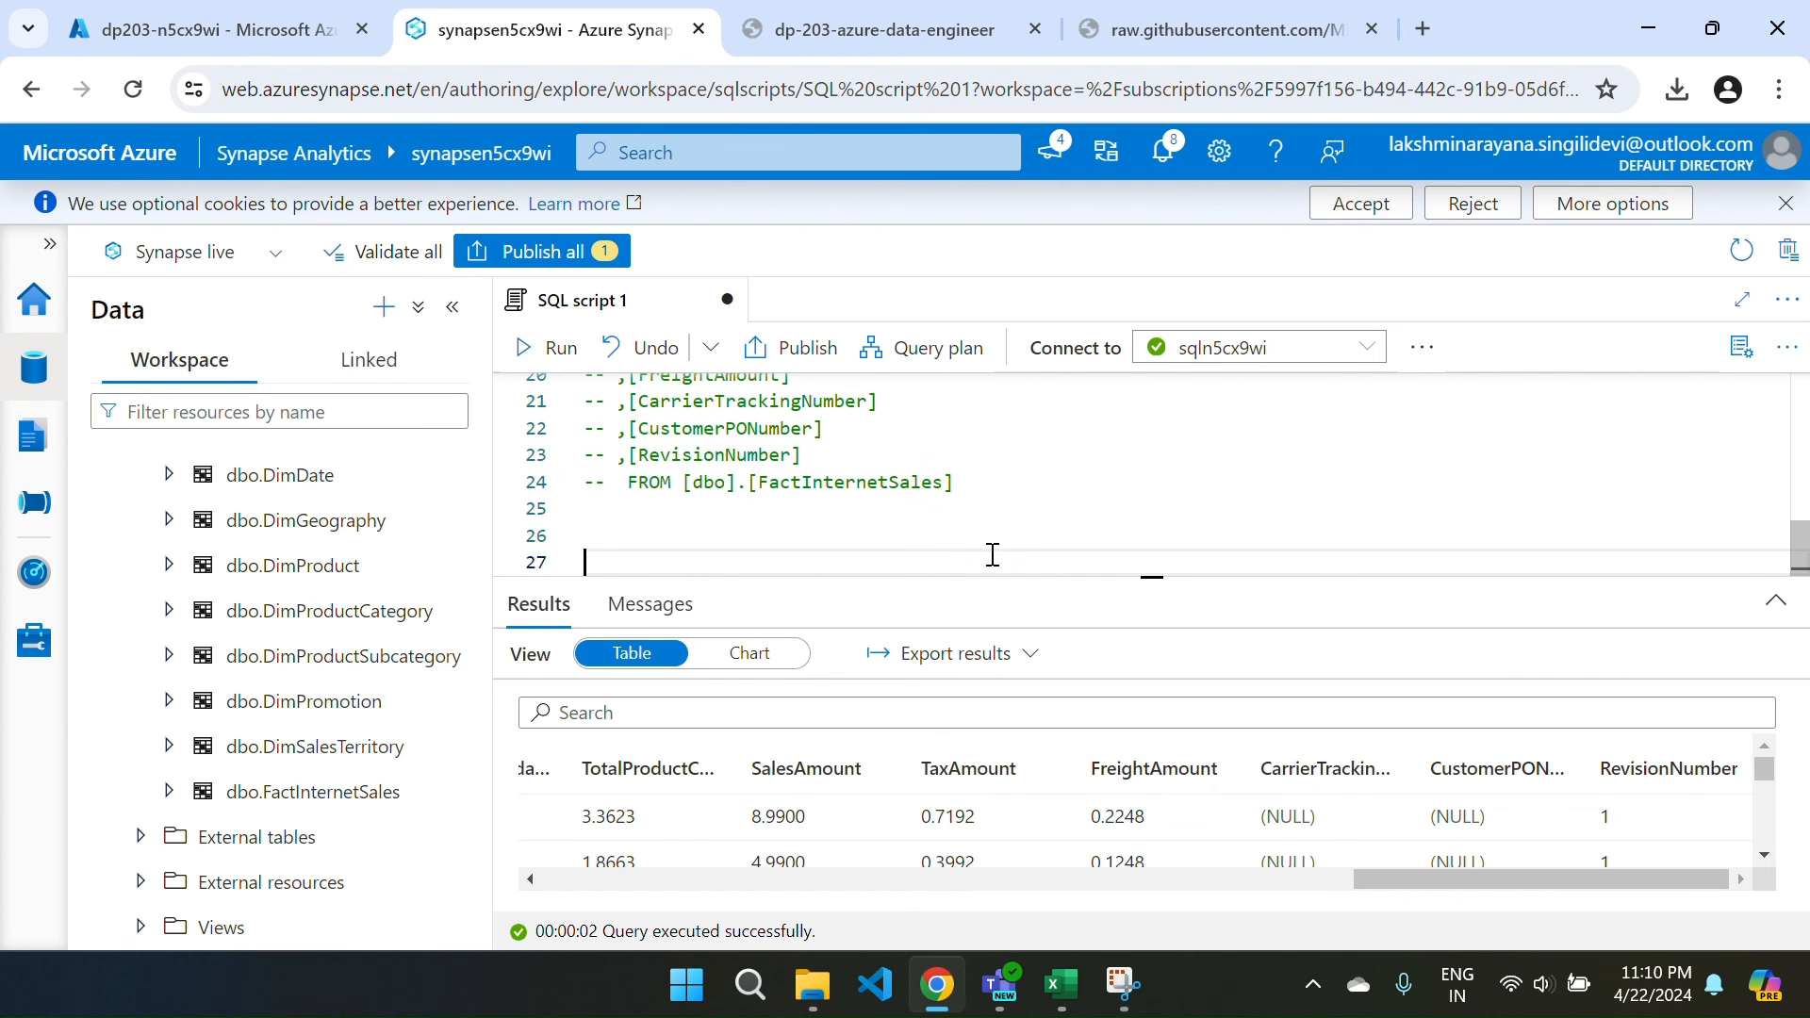
Copy the lab's monthly units-sold aggregate query and paste it below the commented code.
{"action": "key", "text": "ctrl+Tab"}
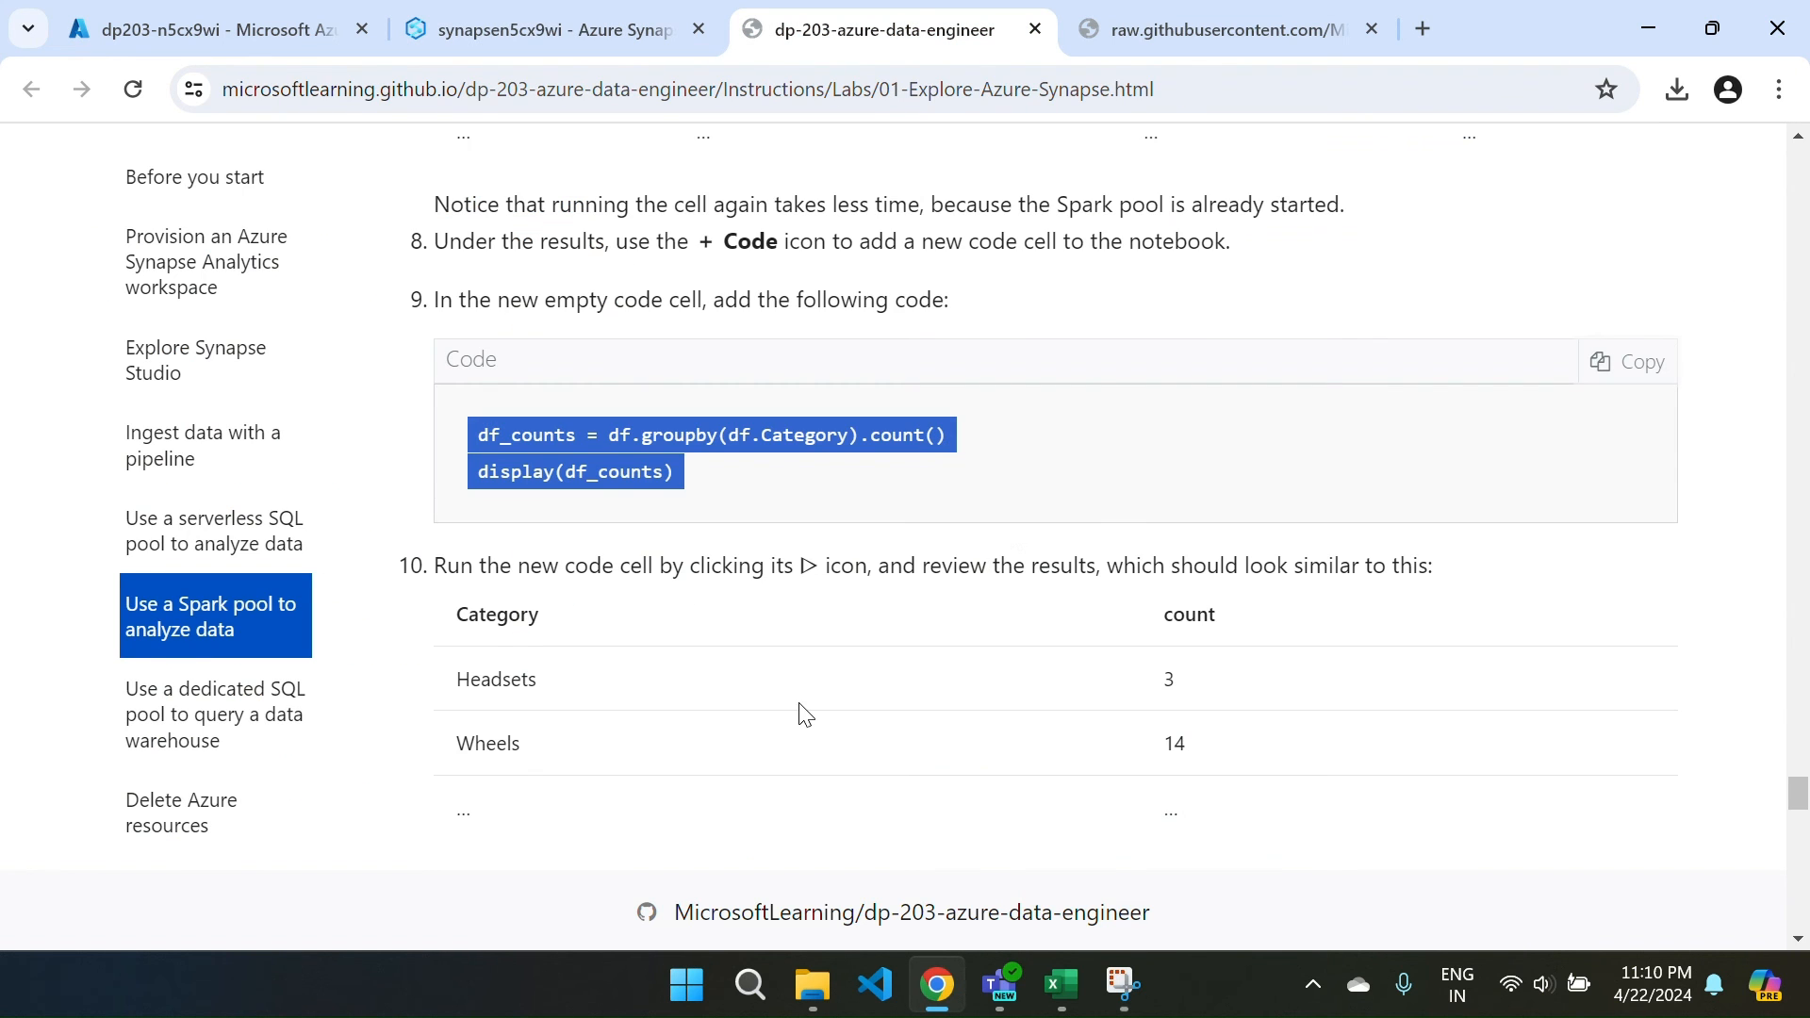
{"action": "scroll", "coordinate": [802, 713], "scroll_direction": "down", "scroll_amount": 8}
{"action": "scroll", "coordinate": [803, 713], "scroll_direction": "down", "scroll_amount": 15}
{"action": "scroll", "coordinate": [802, 714], "scroll_direction": "up", "scroll_amount": 4}
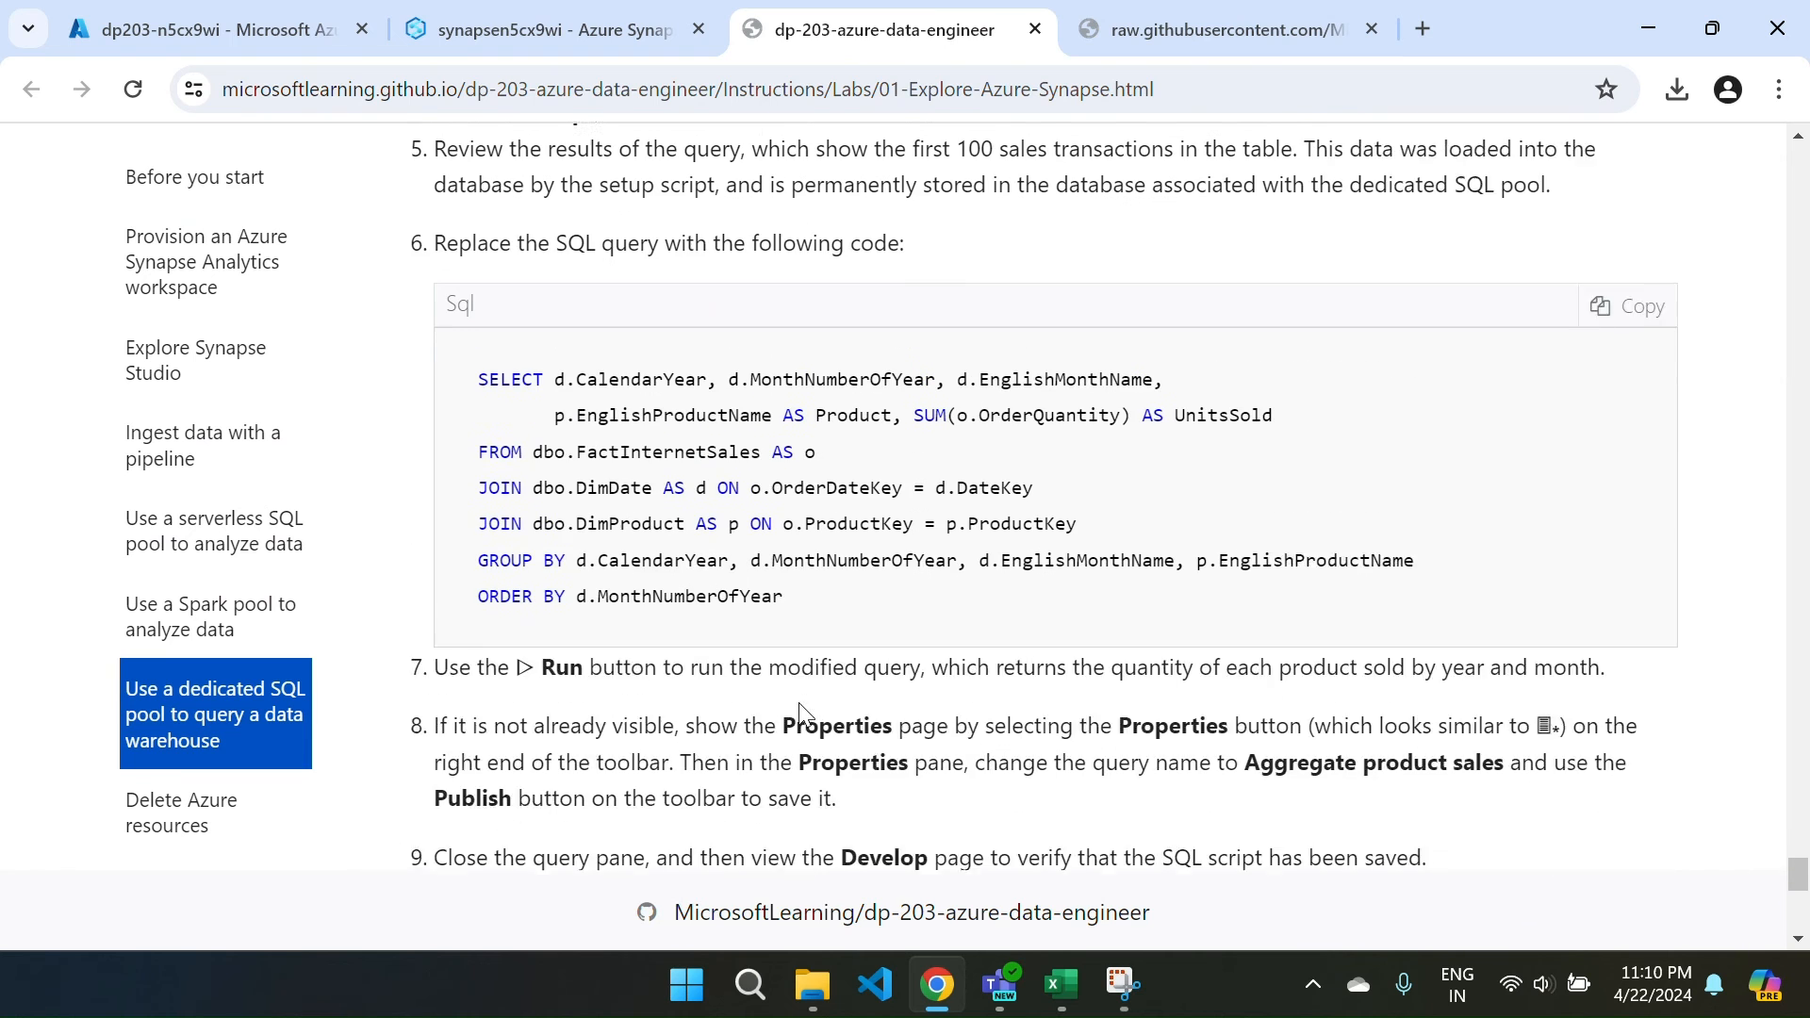
{"action": "left_click", "coordinate": [1641, 358]}
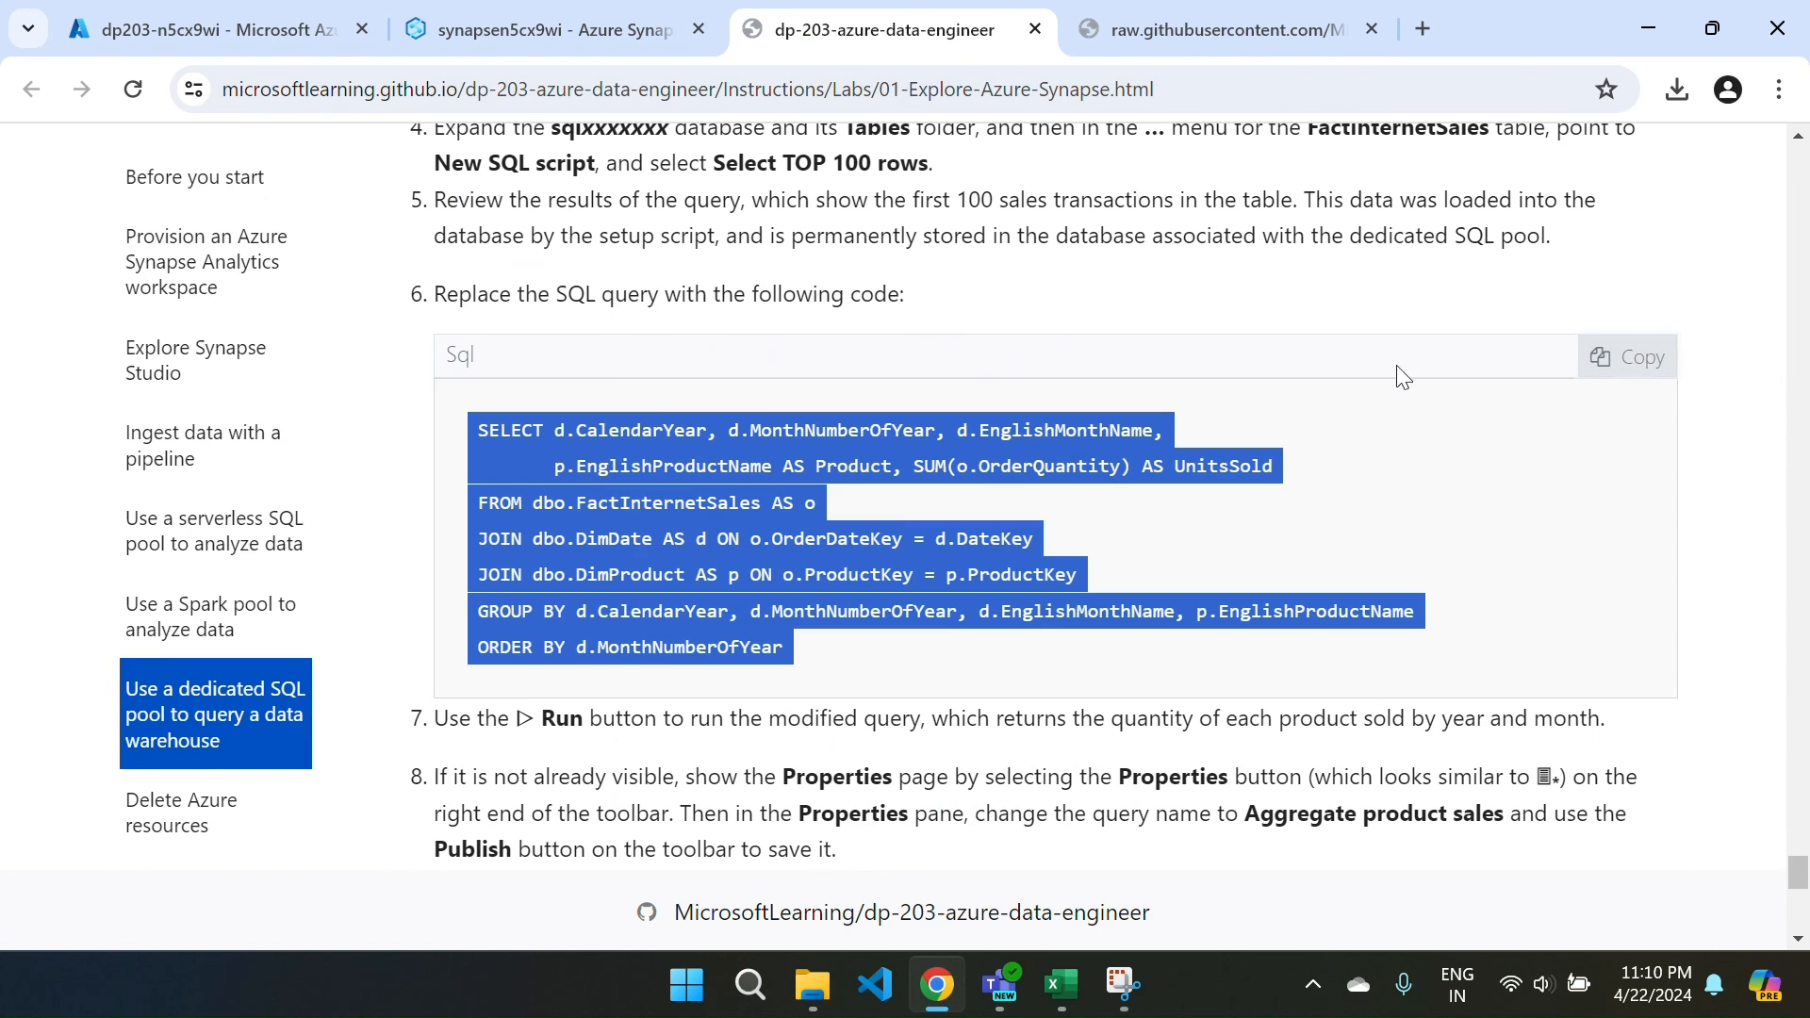
{"action": "left_click", "coordinate": [537, 29]}
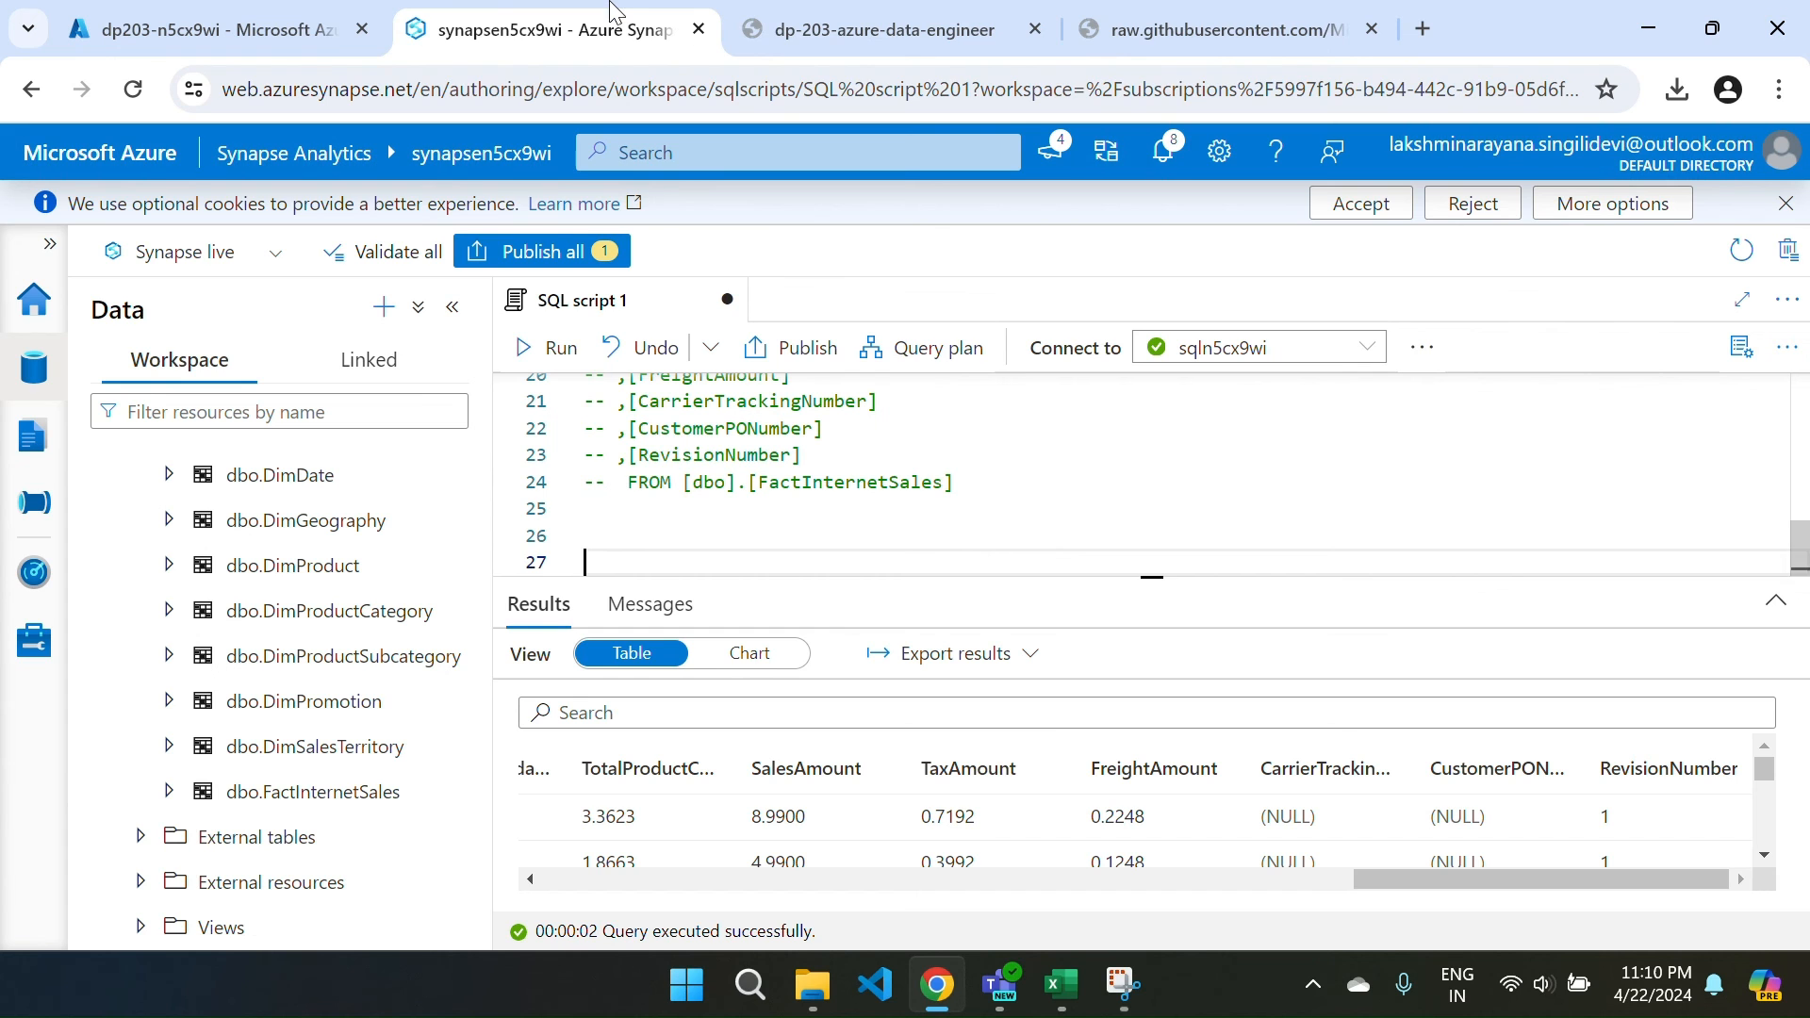
{"action": "left_click", "coordinate": [703, 527]}
{"action": "key", "text": "ctrl+v"}
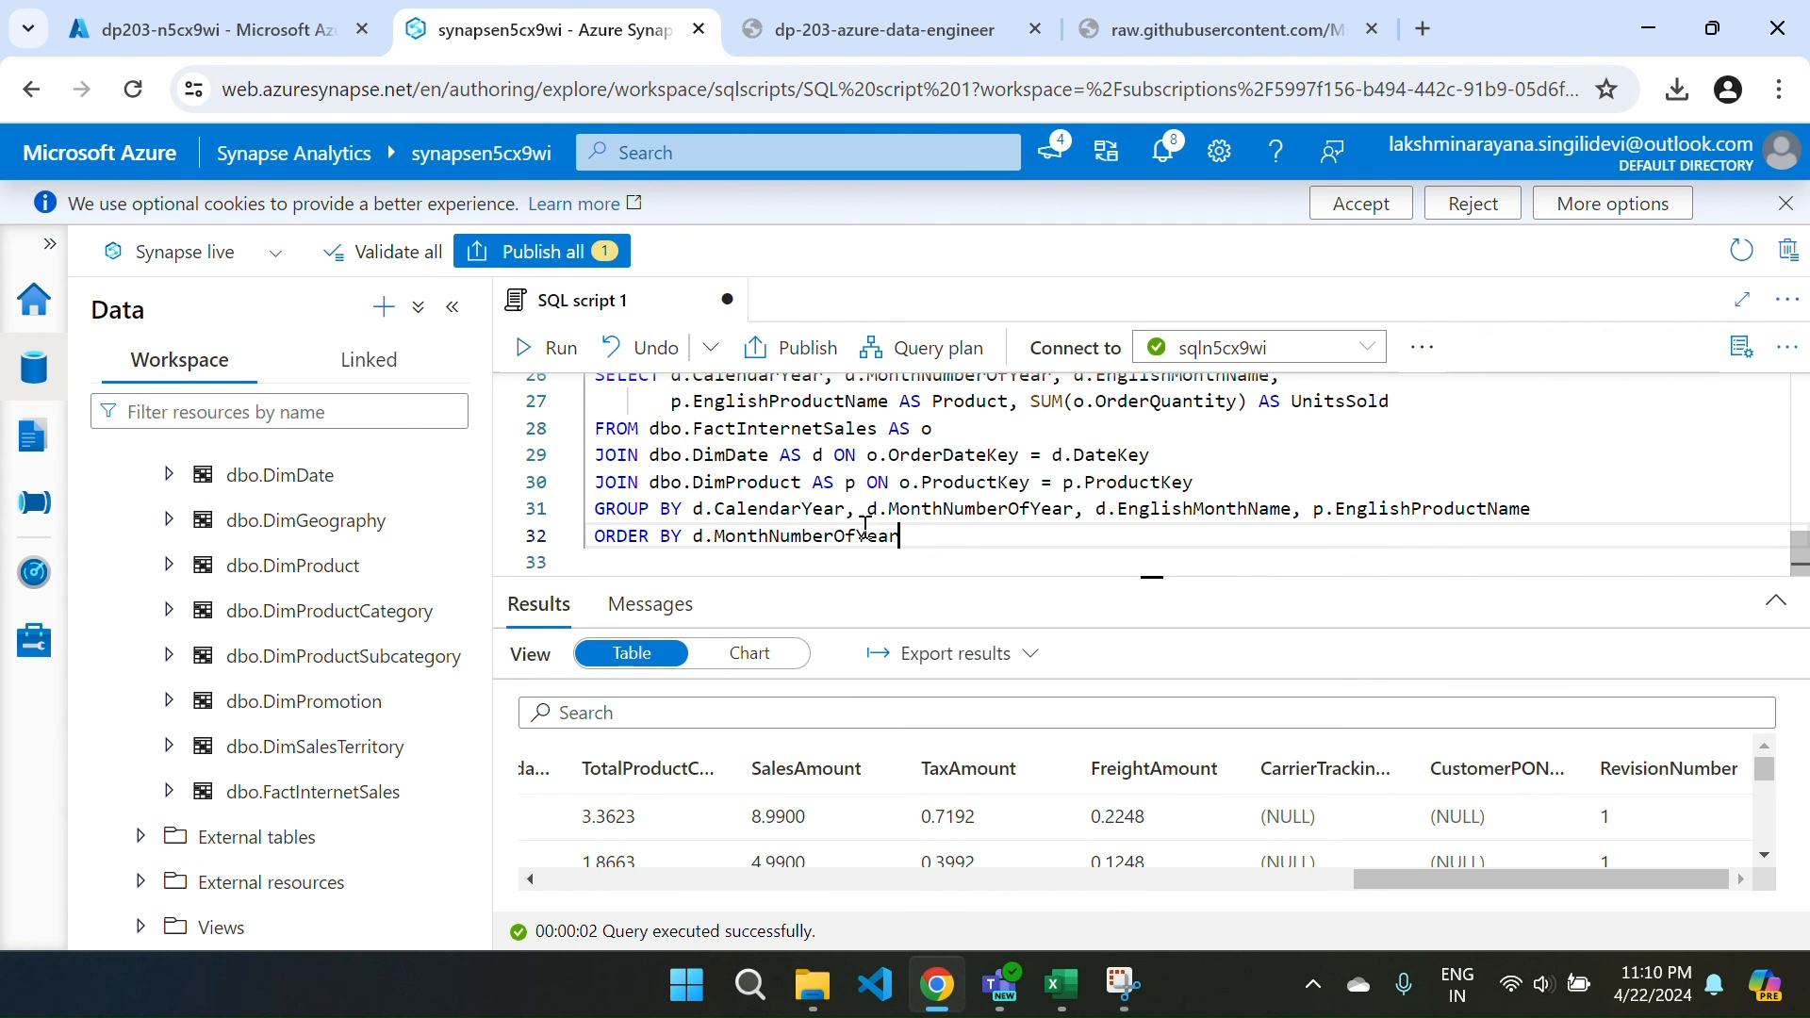
Run the units-sold query and enlarge the results pane to review rows.
{"action": "left_click", "coordinate": [541, 346]}
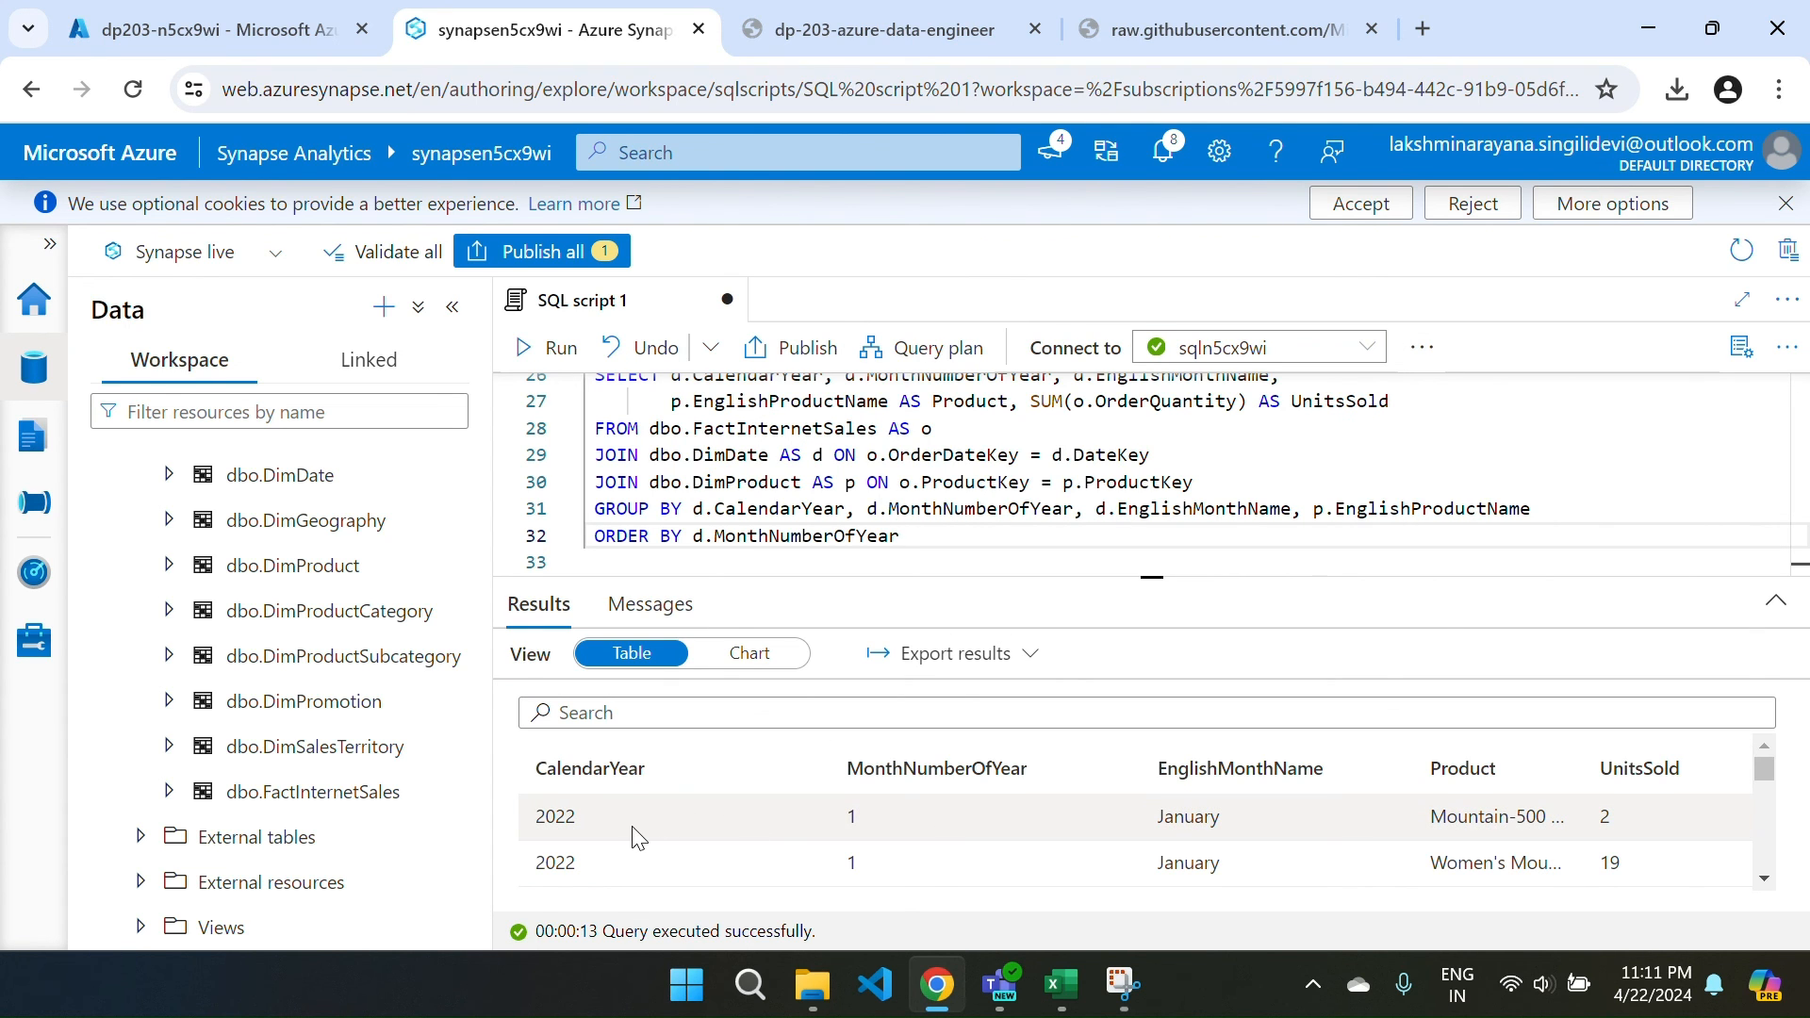
{"action": "scroll", "coordinate": [632, 838], "scroll_direction": "down", "scroll_amount": 4}
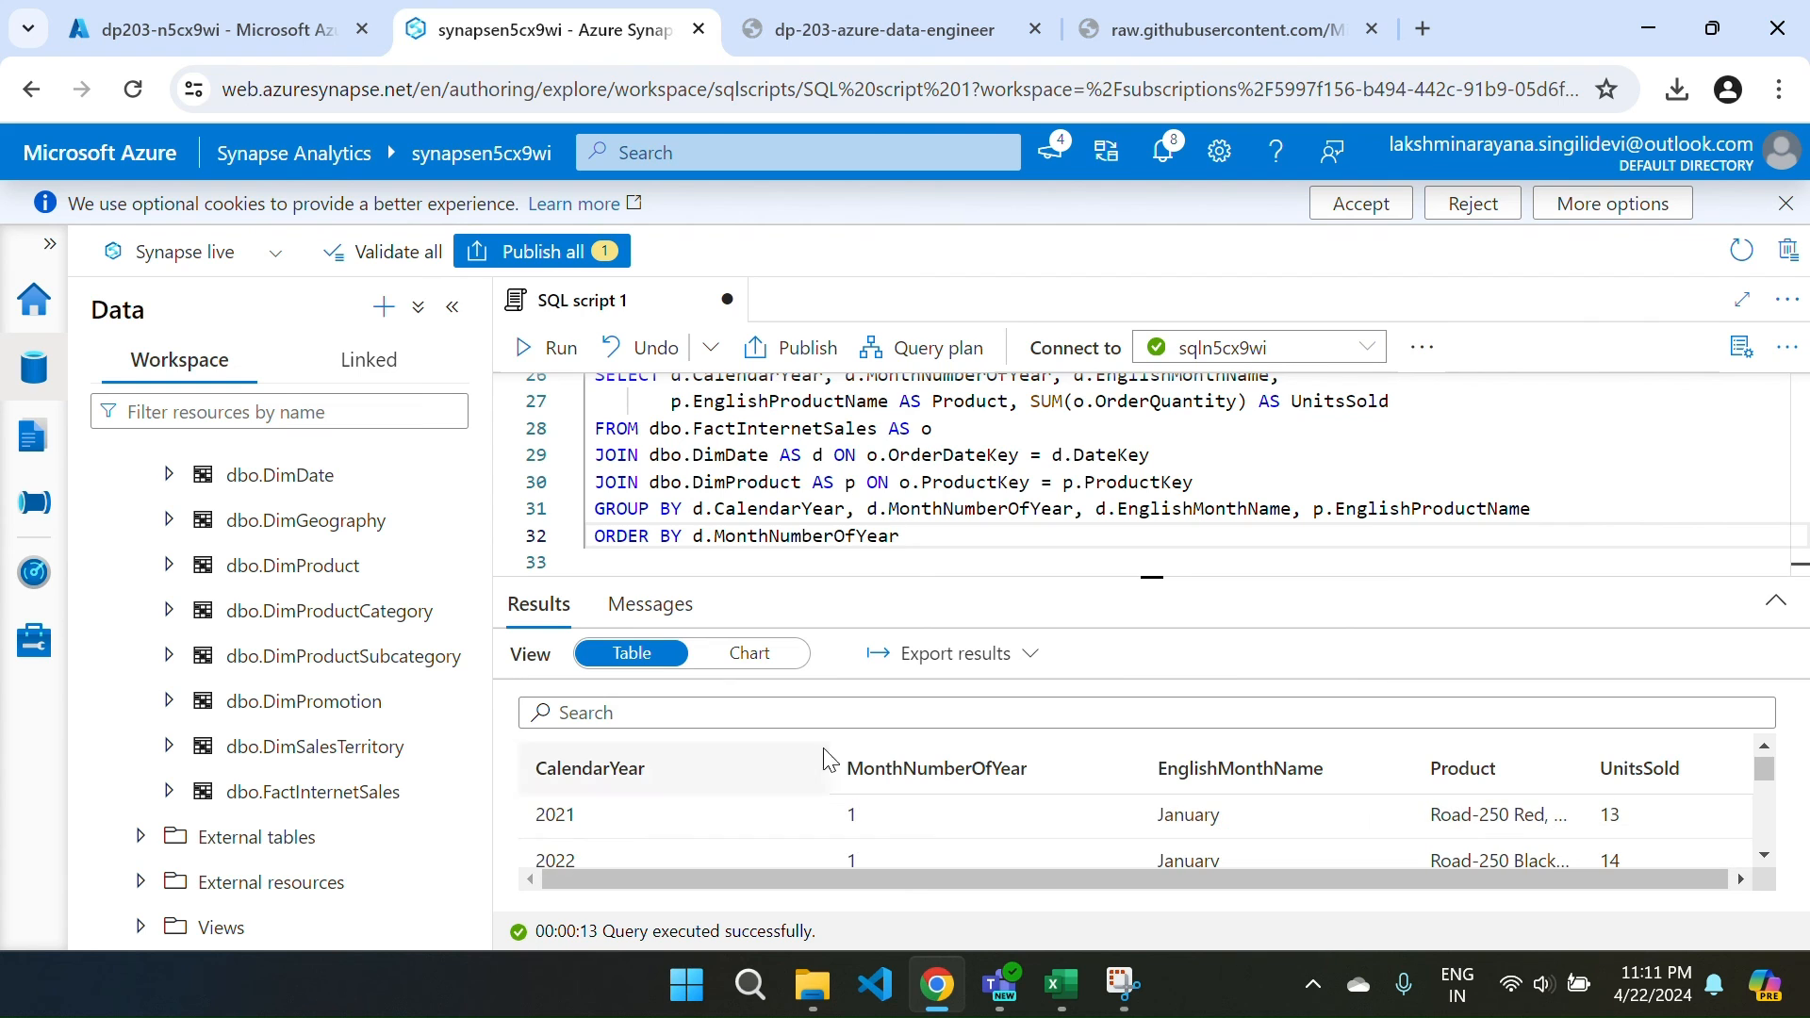
{"action": "left_click_drag", "start_coordinate": [1113, 575], "coordinate": [1108, 429]}
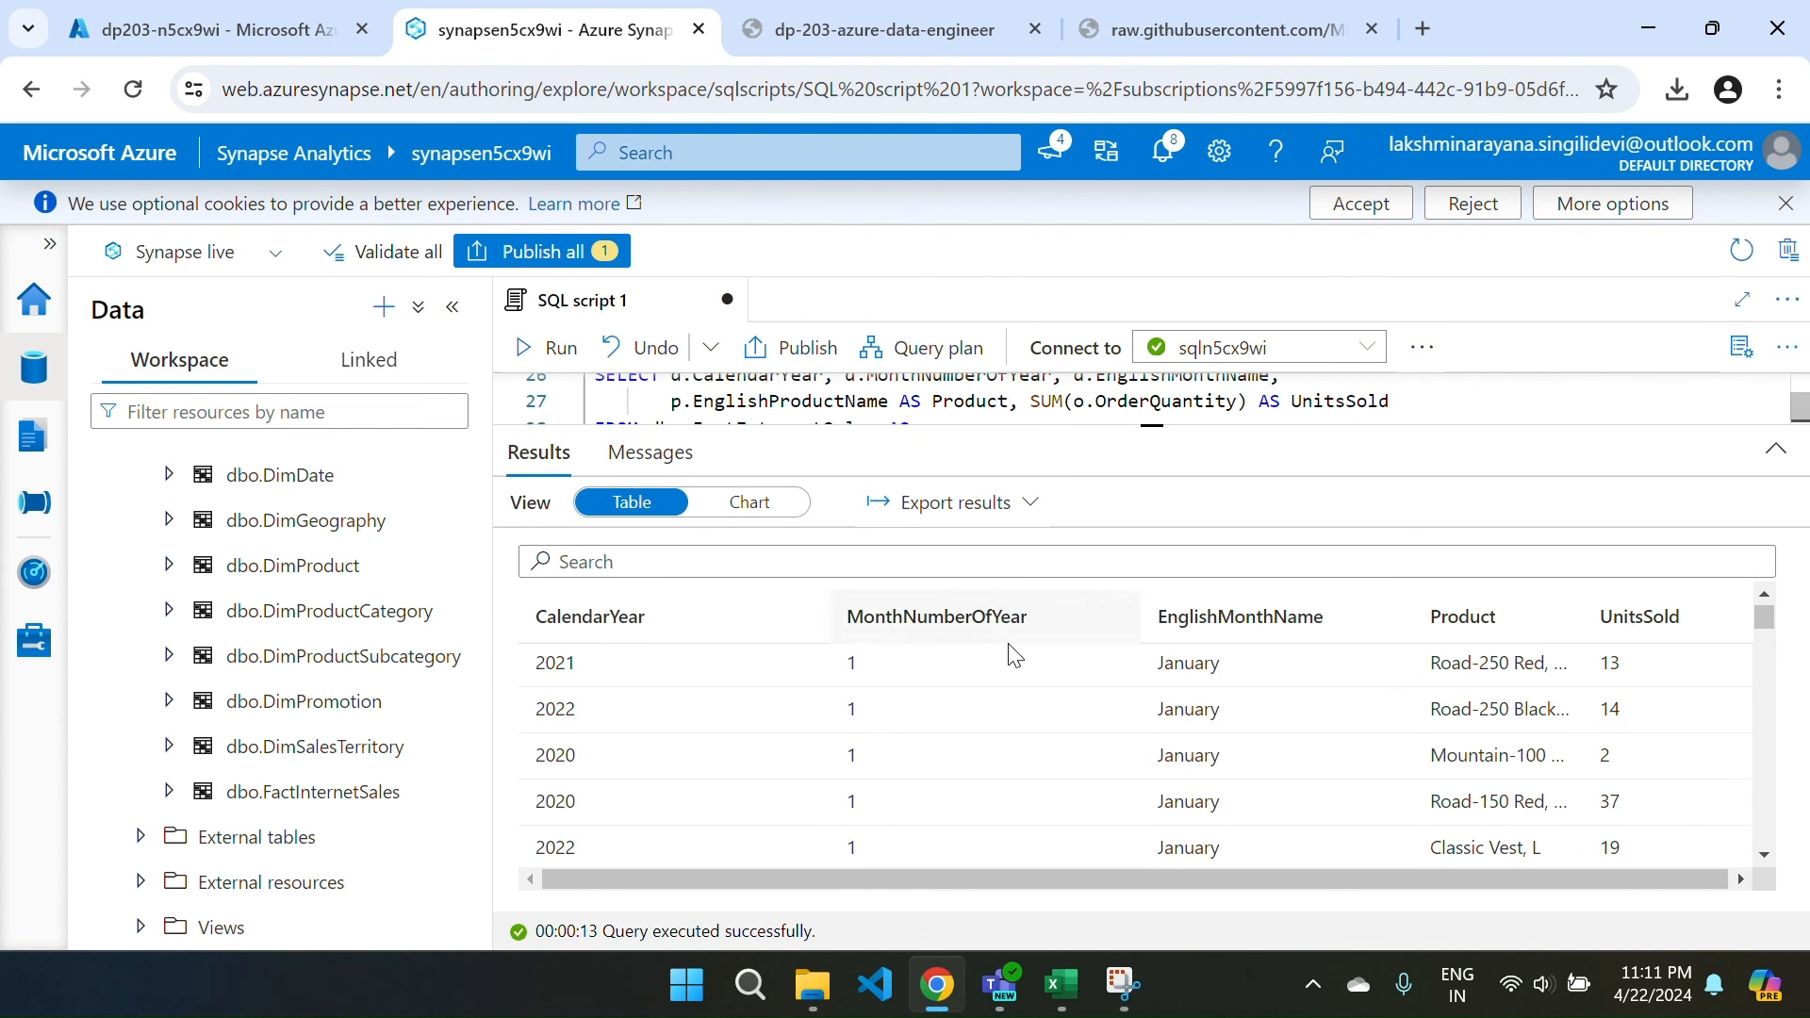
{"action": "scroll", "coordinate": [719, 808], "scroll_direction": "down", "scroll_amount": 2}
{"action": "scroll", "coordinate": [780, 789], "scroll_direction": "up", "scroll_amount": 2}
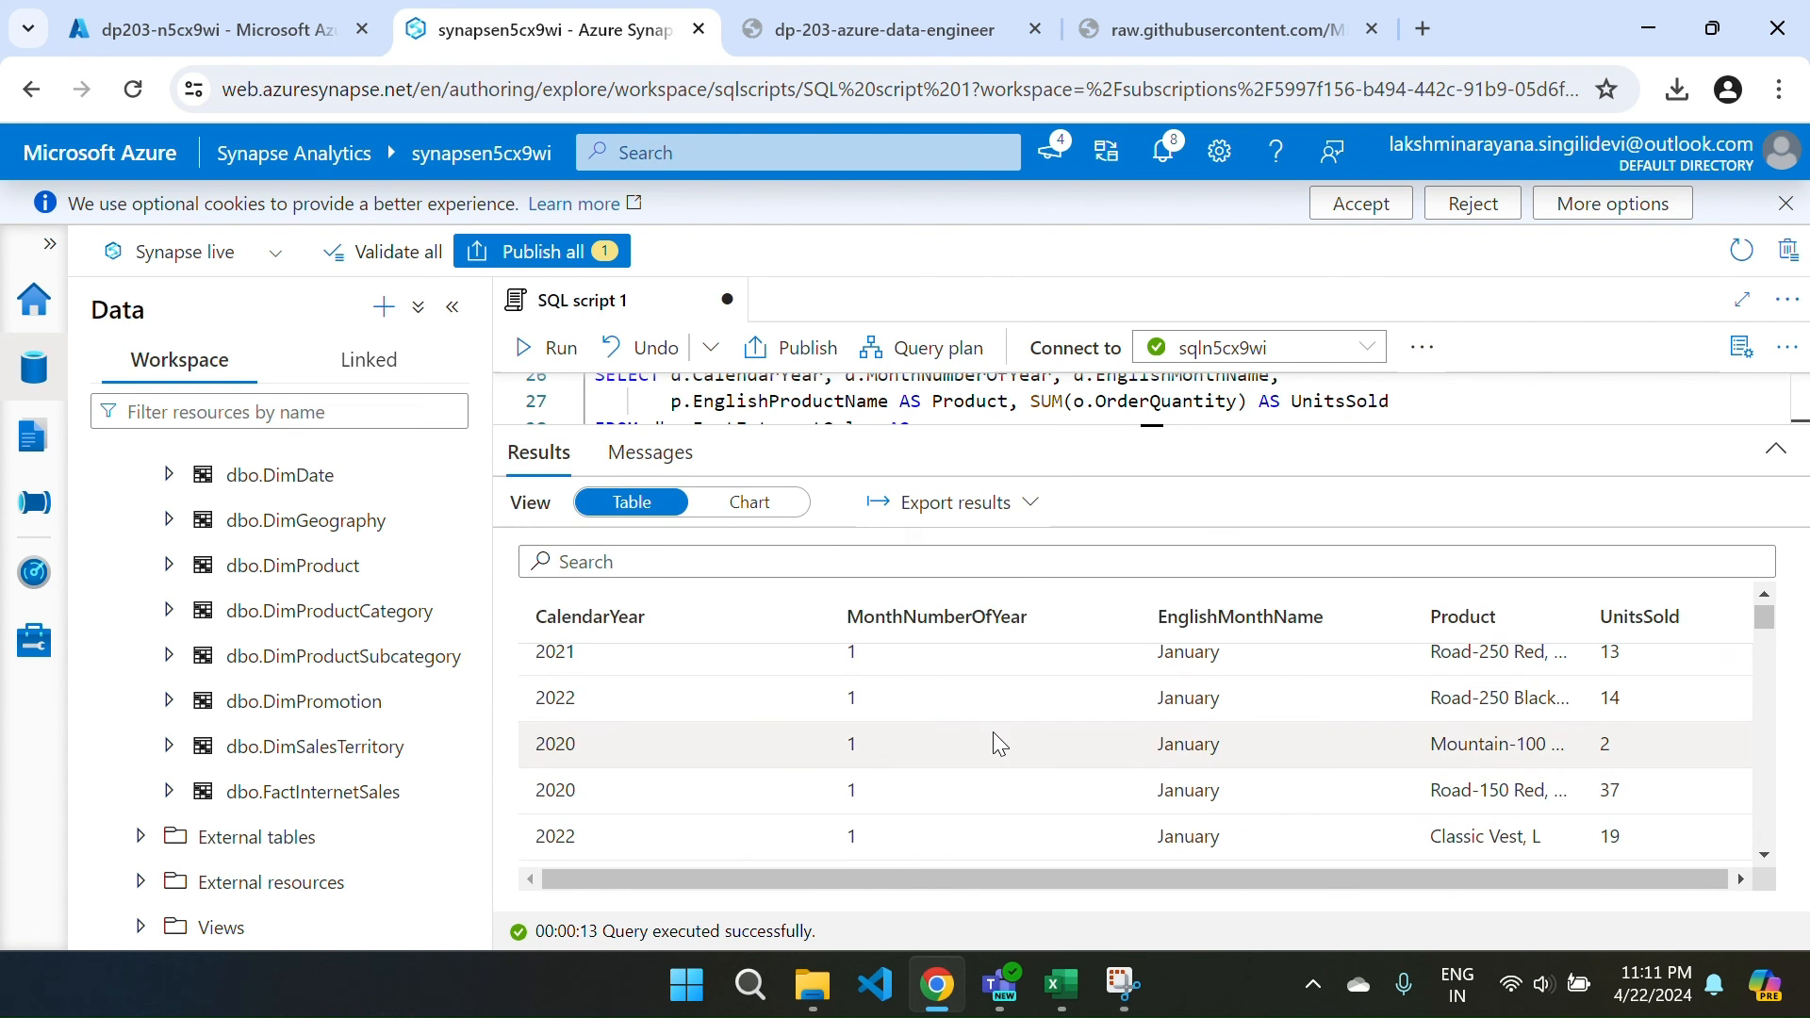
{"action": "scroll", "coordinate": [995, 740], "scroll_direction": "up", "scroll_amount": 3}
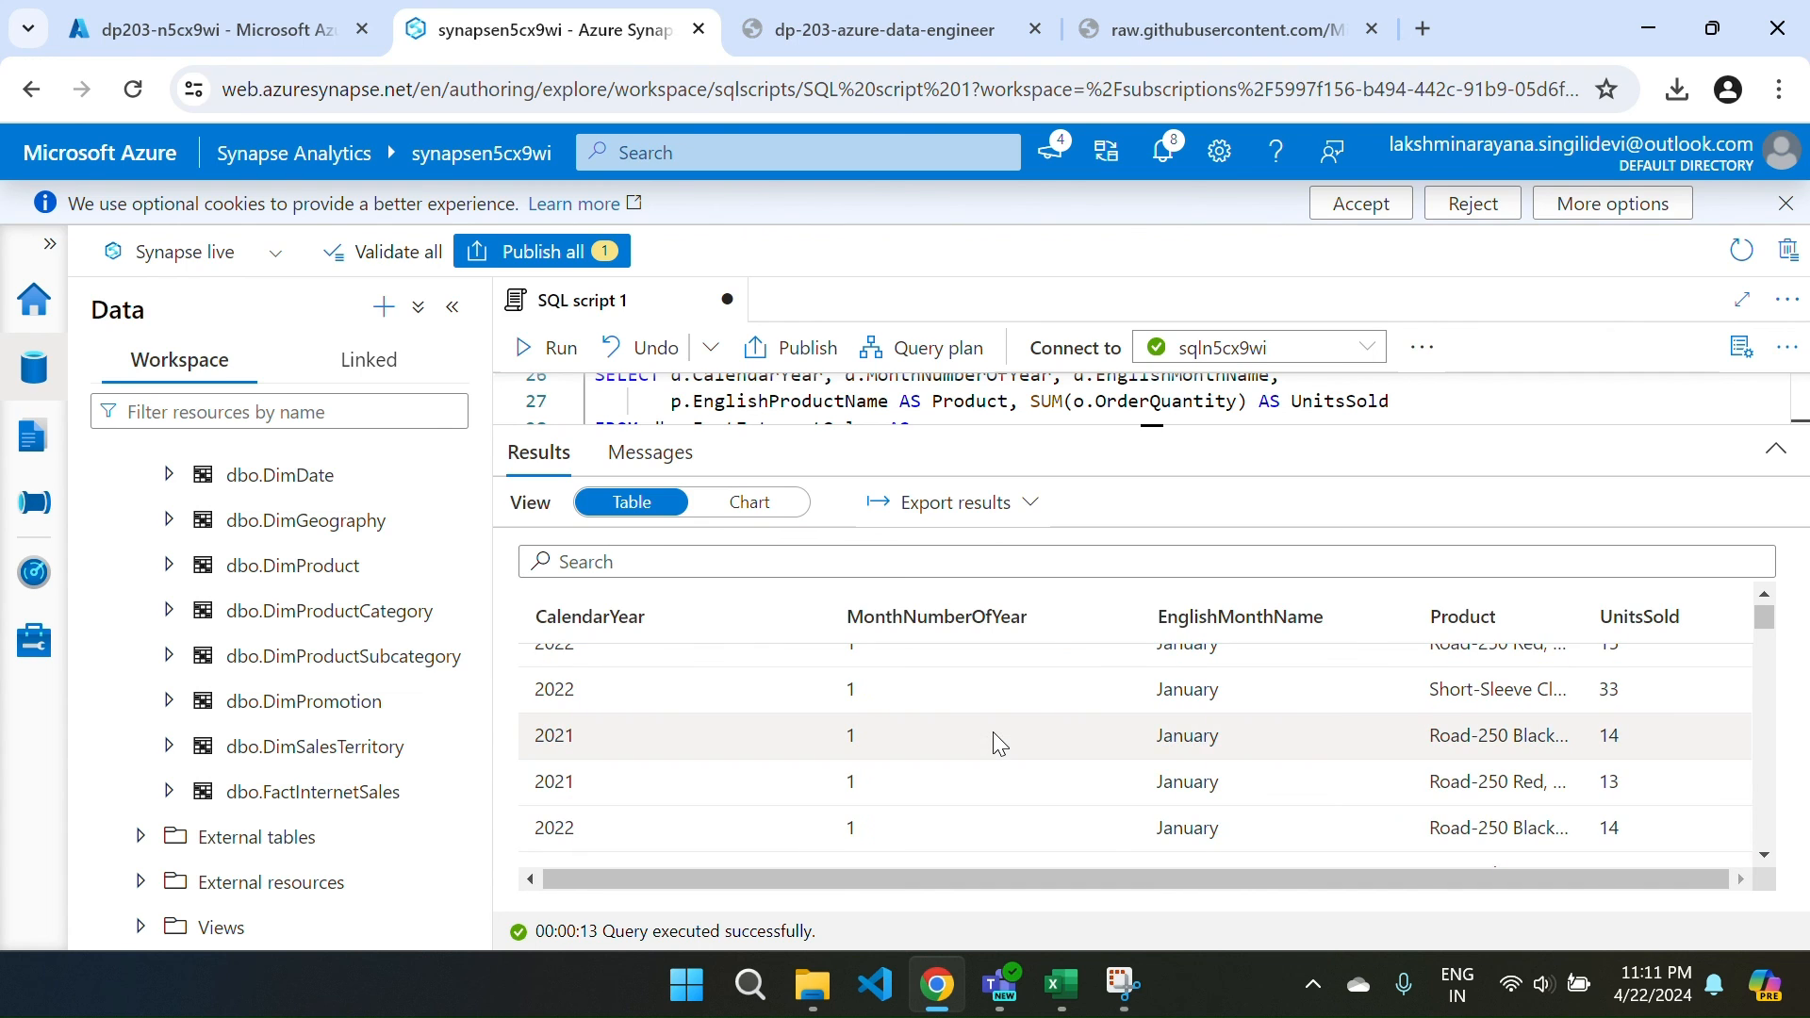
{"action": "scroll", "coordinate": [1243, 734], "scroll_direction": "up", "scroll_amount": 2}
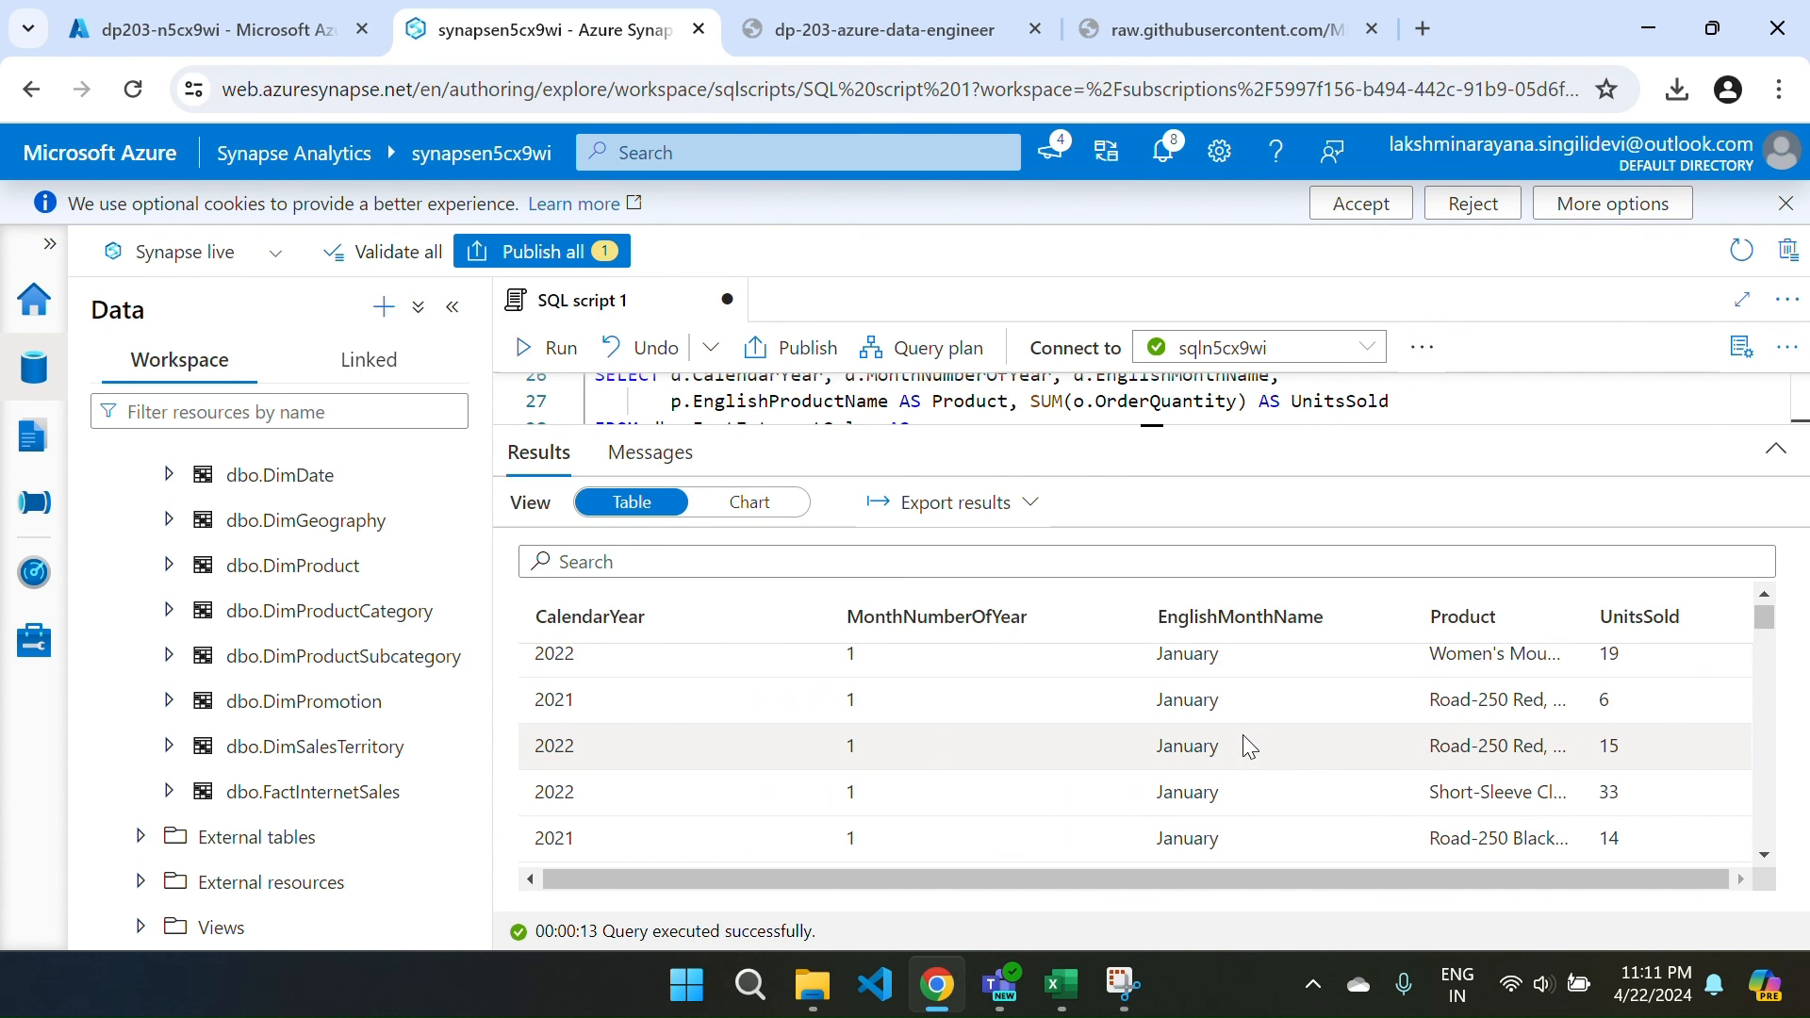
{"action": "scroll", "coordinate": [1661, 742], "scroll_direction": "up", "scroll_amount": 3}
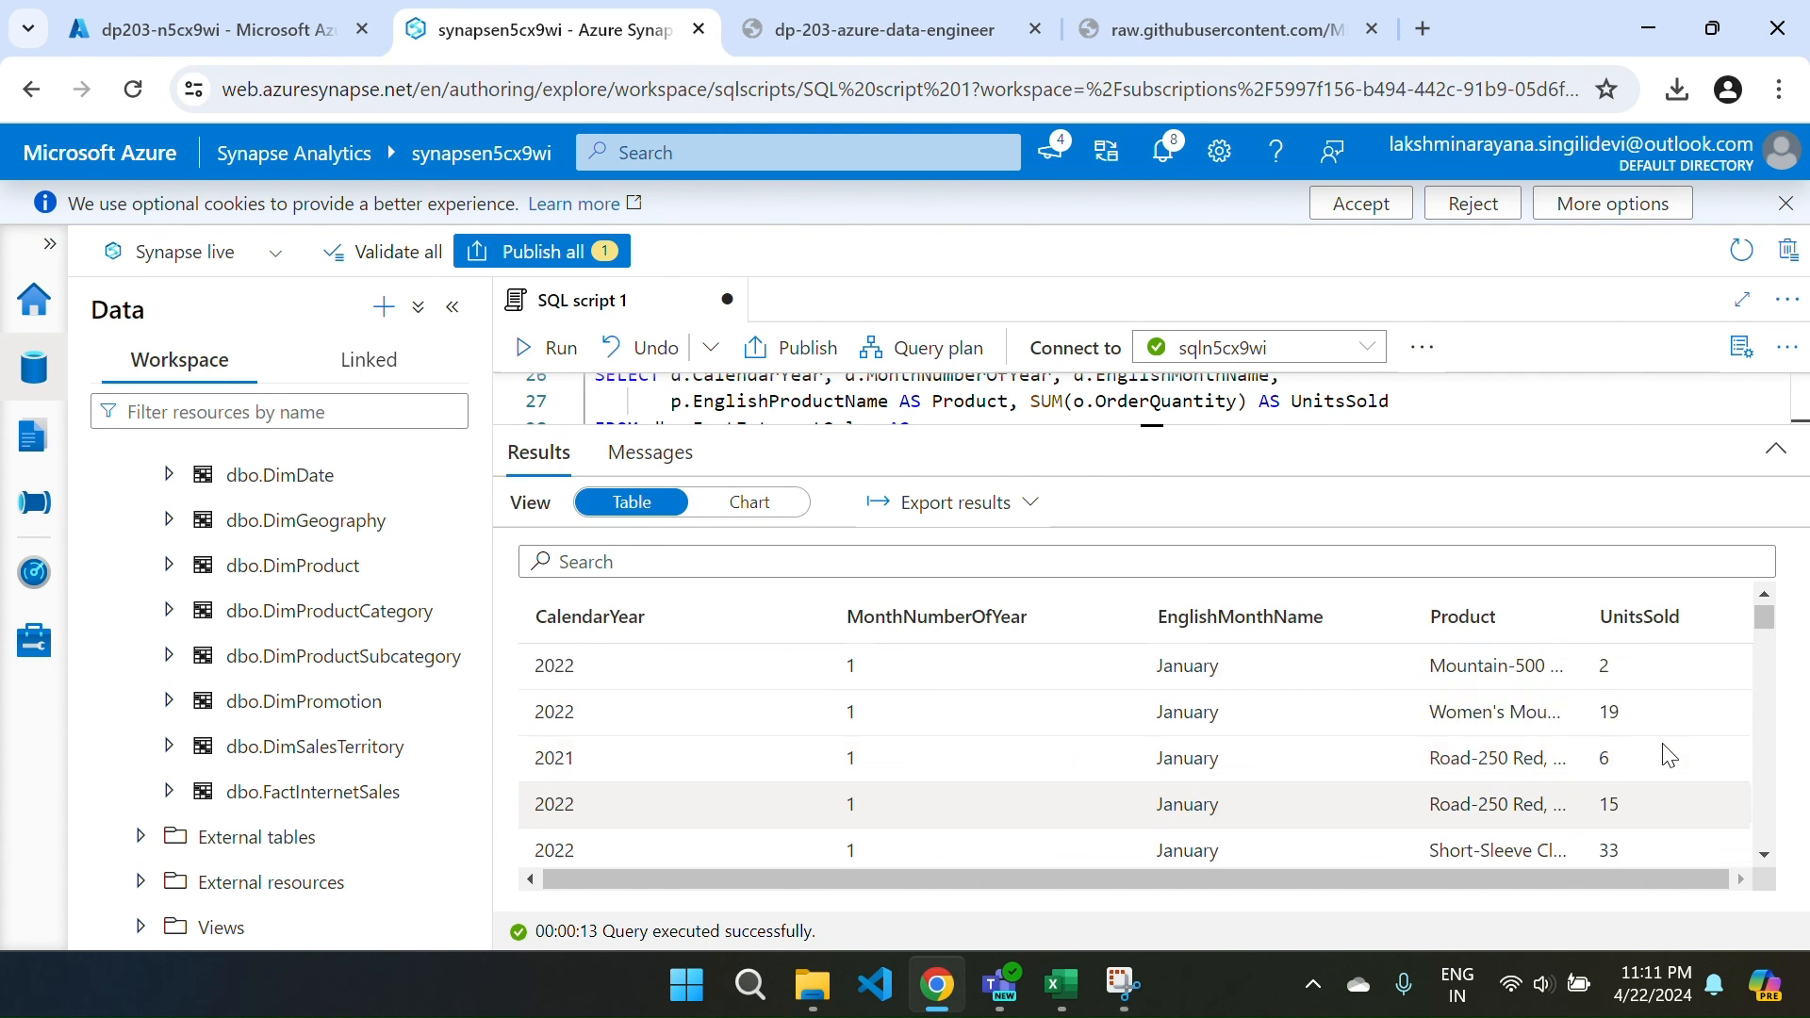
{"action": "scroll", "coordinate": [1664, 751], "scroll_direction": "down", "scroll_amount": 3}
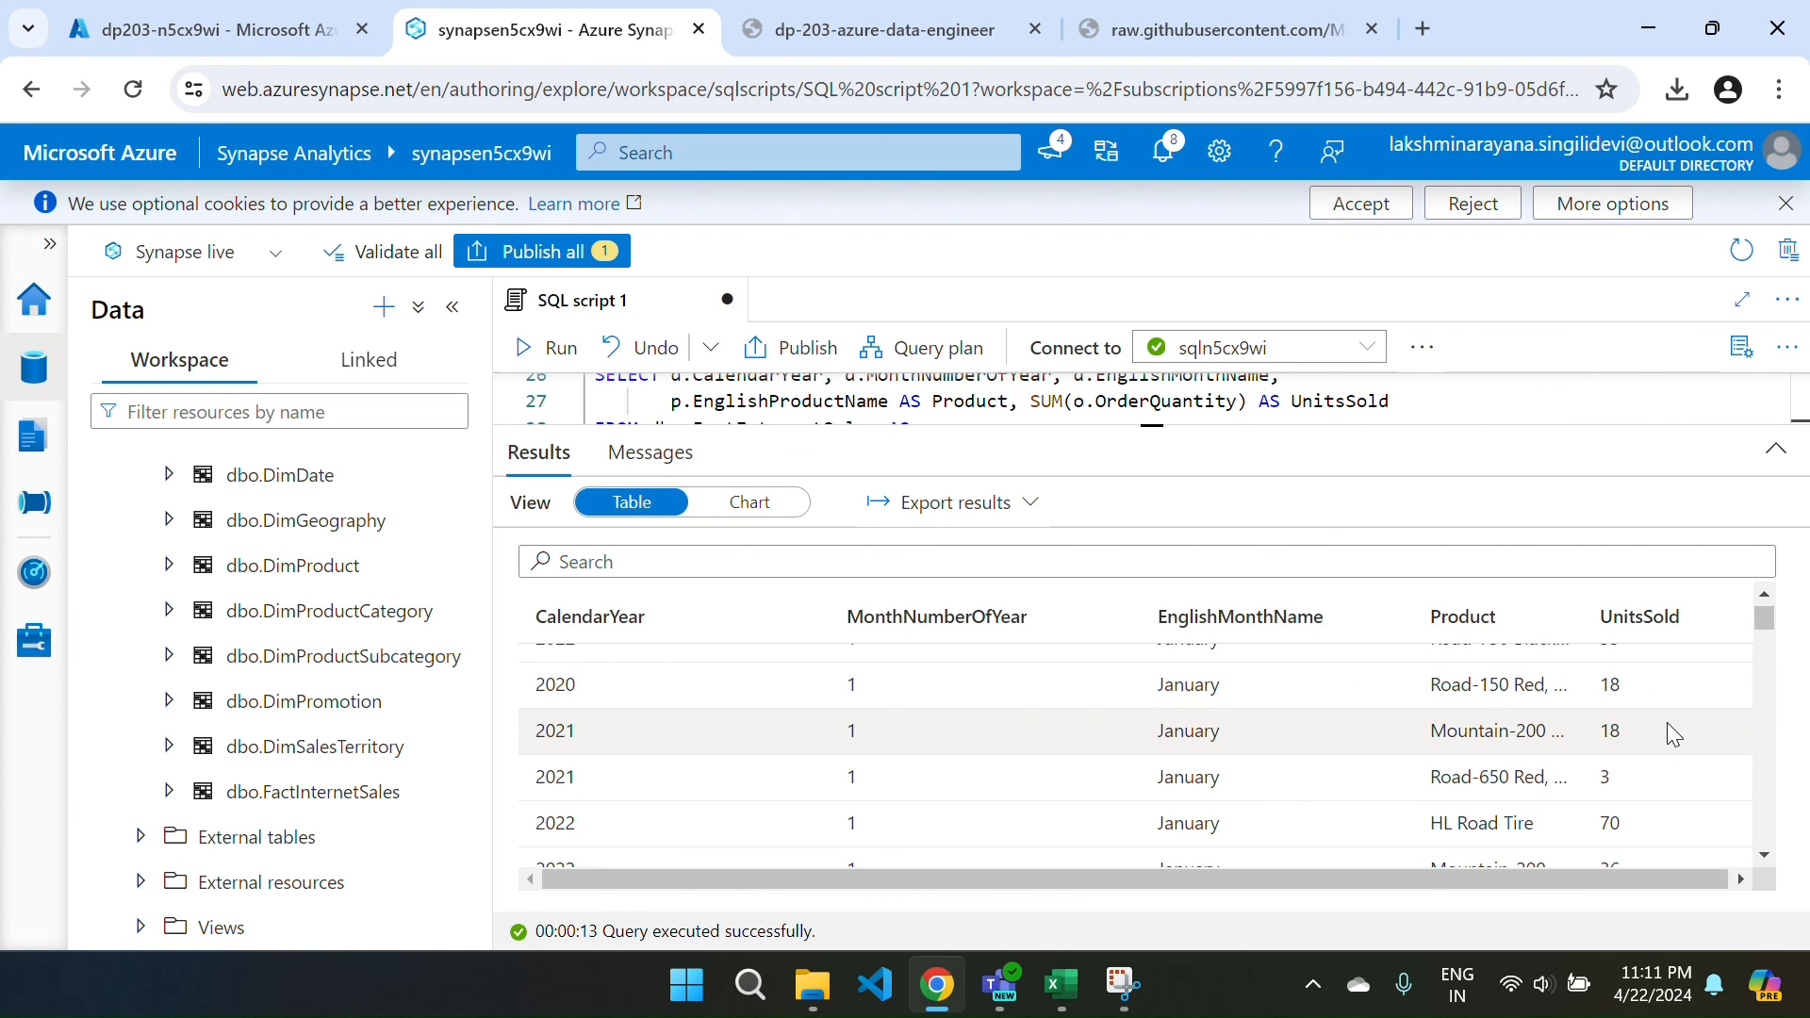
{"action": "scroll", "coordinate": [1659, 752], "scroll_direction": "down", "scroll_amount": 10}
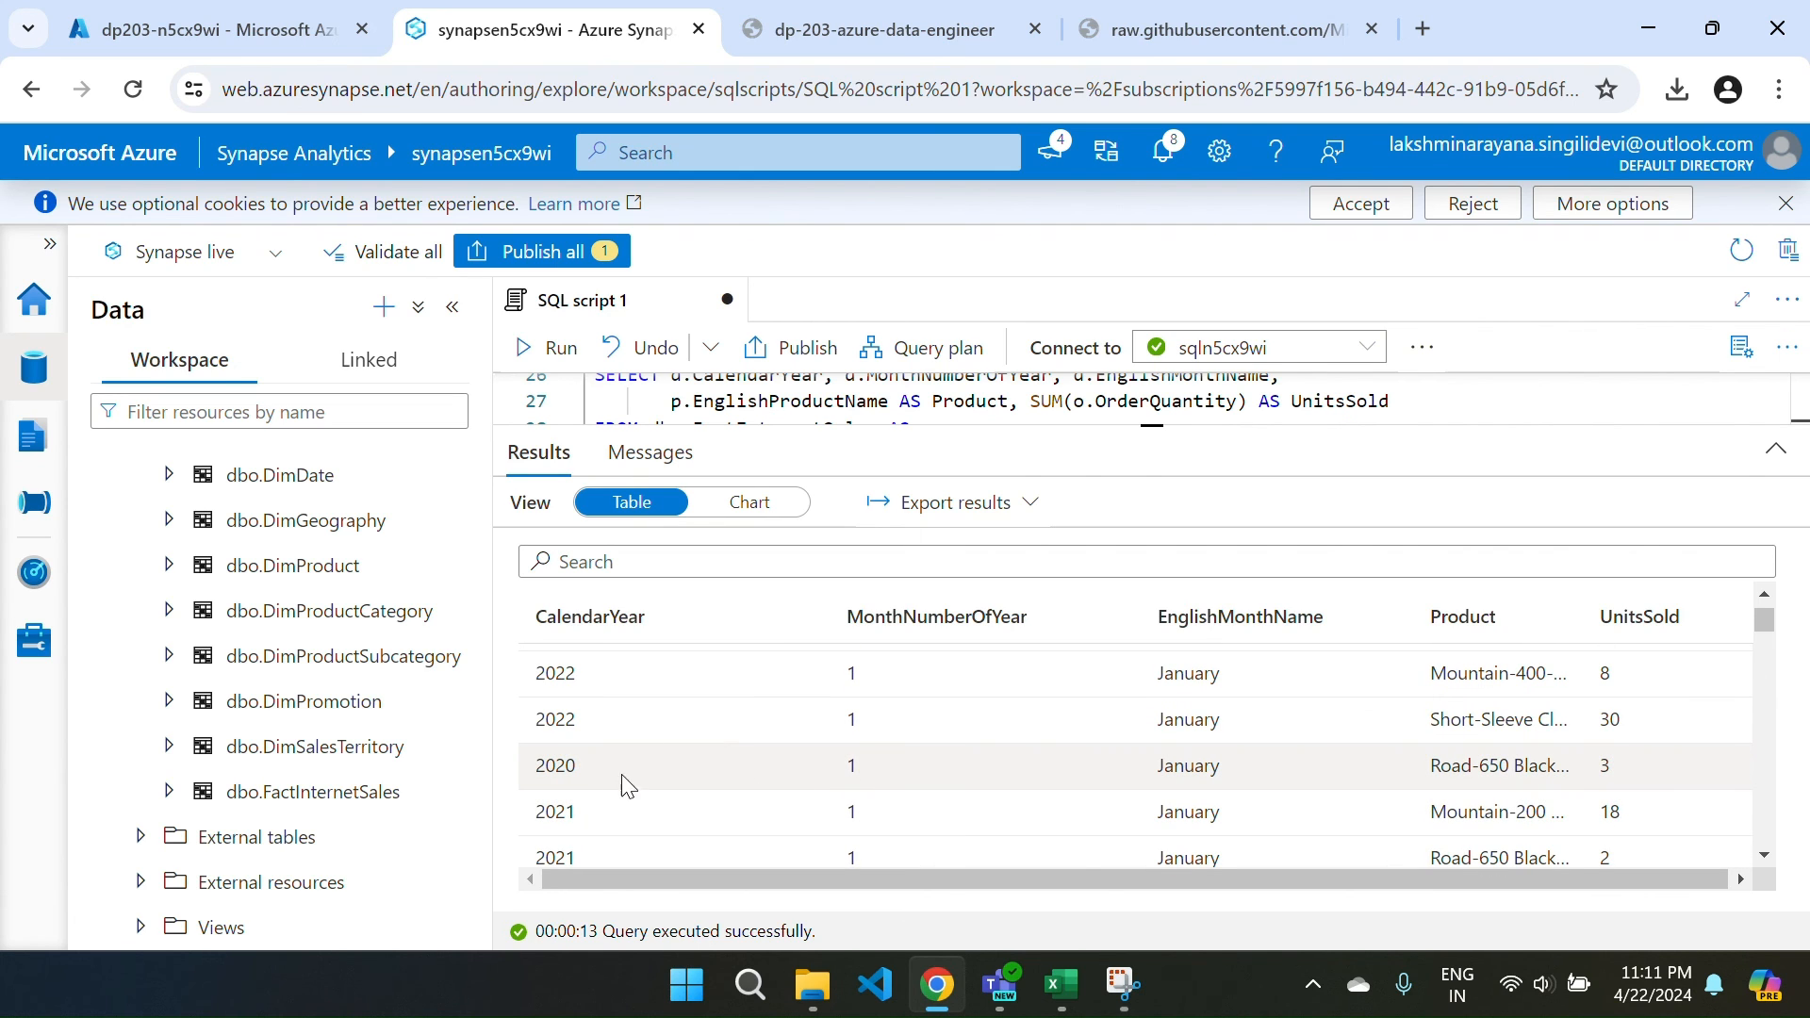
{"action": "scroll", "coordinate": [598, 811], "scroll_direction": "down", "scroll_amount": 1}
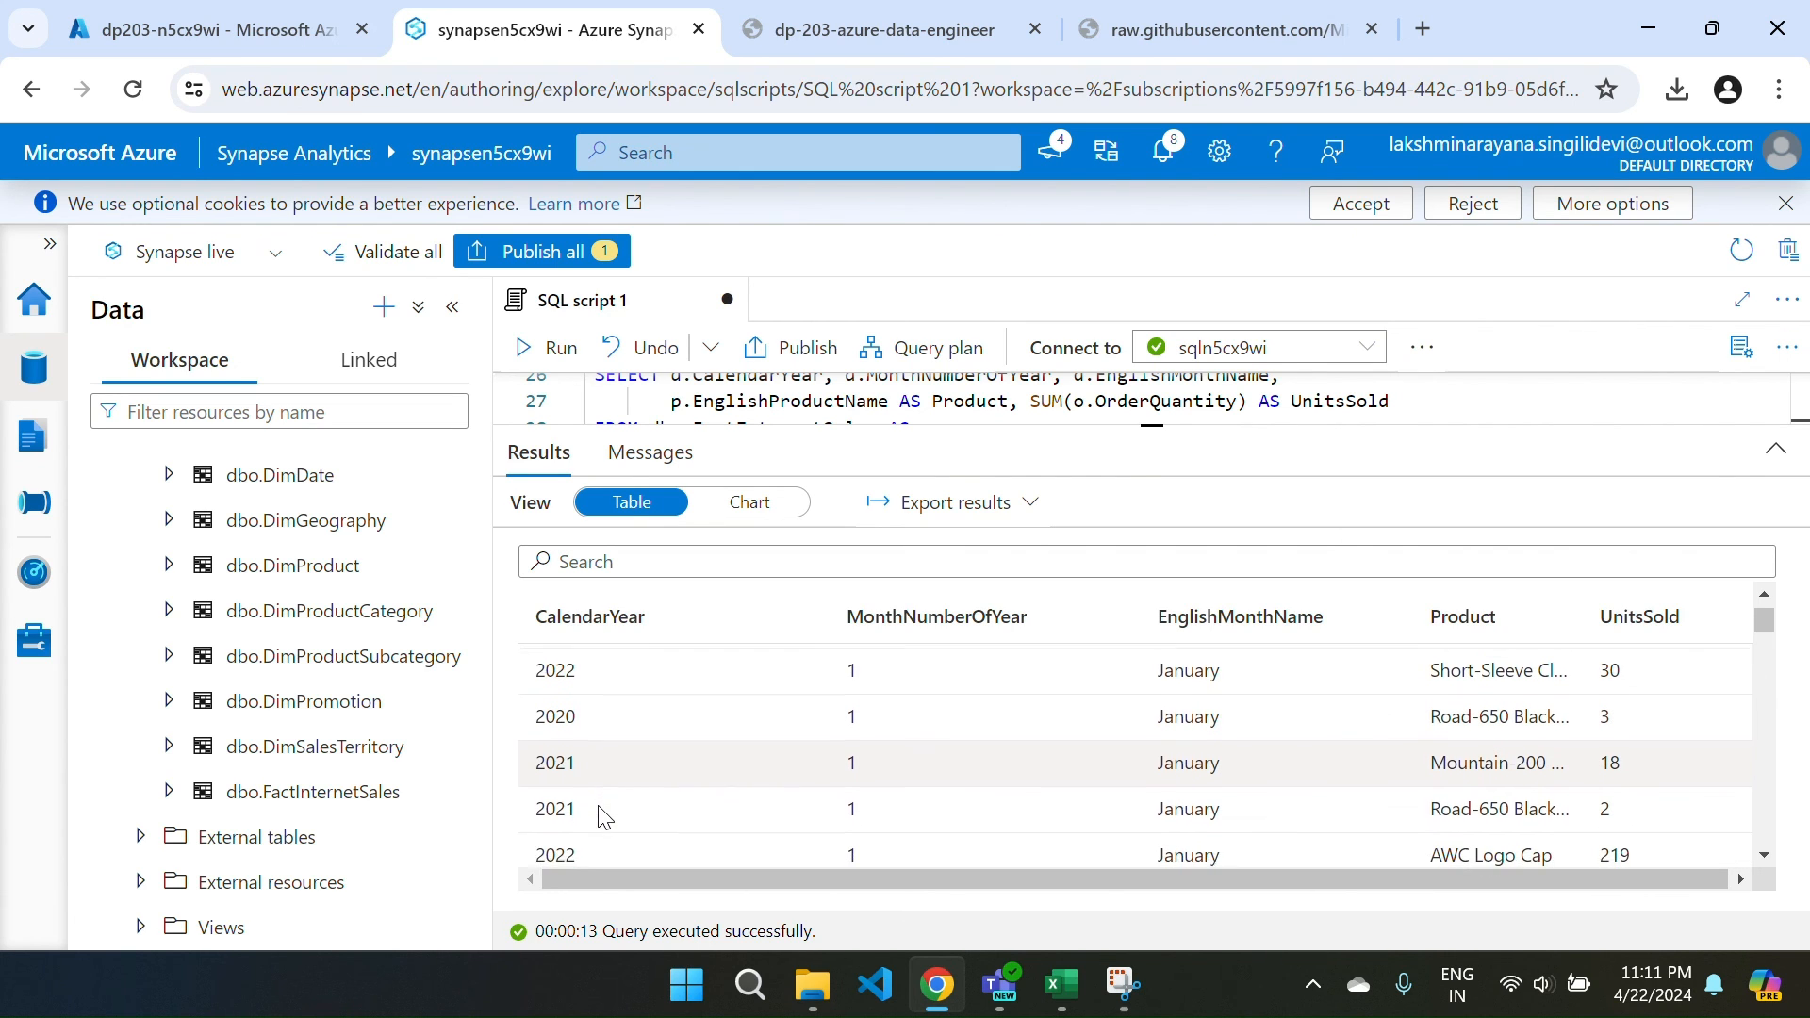
{"action": "scroll", "coordinate": [1147, 785], "scroll_direction": "down", "scroll_amount": 4}
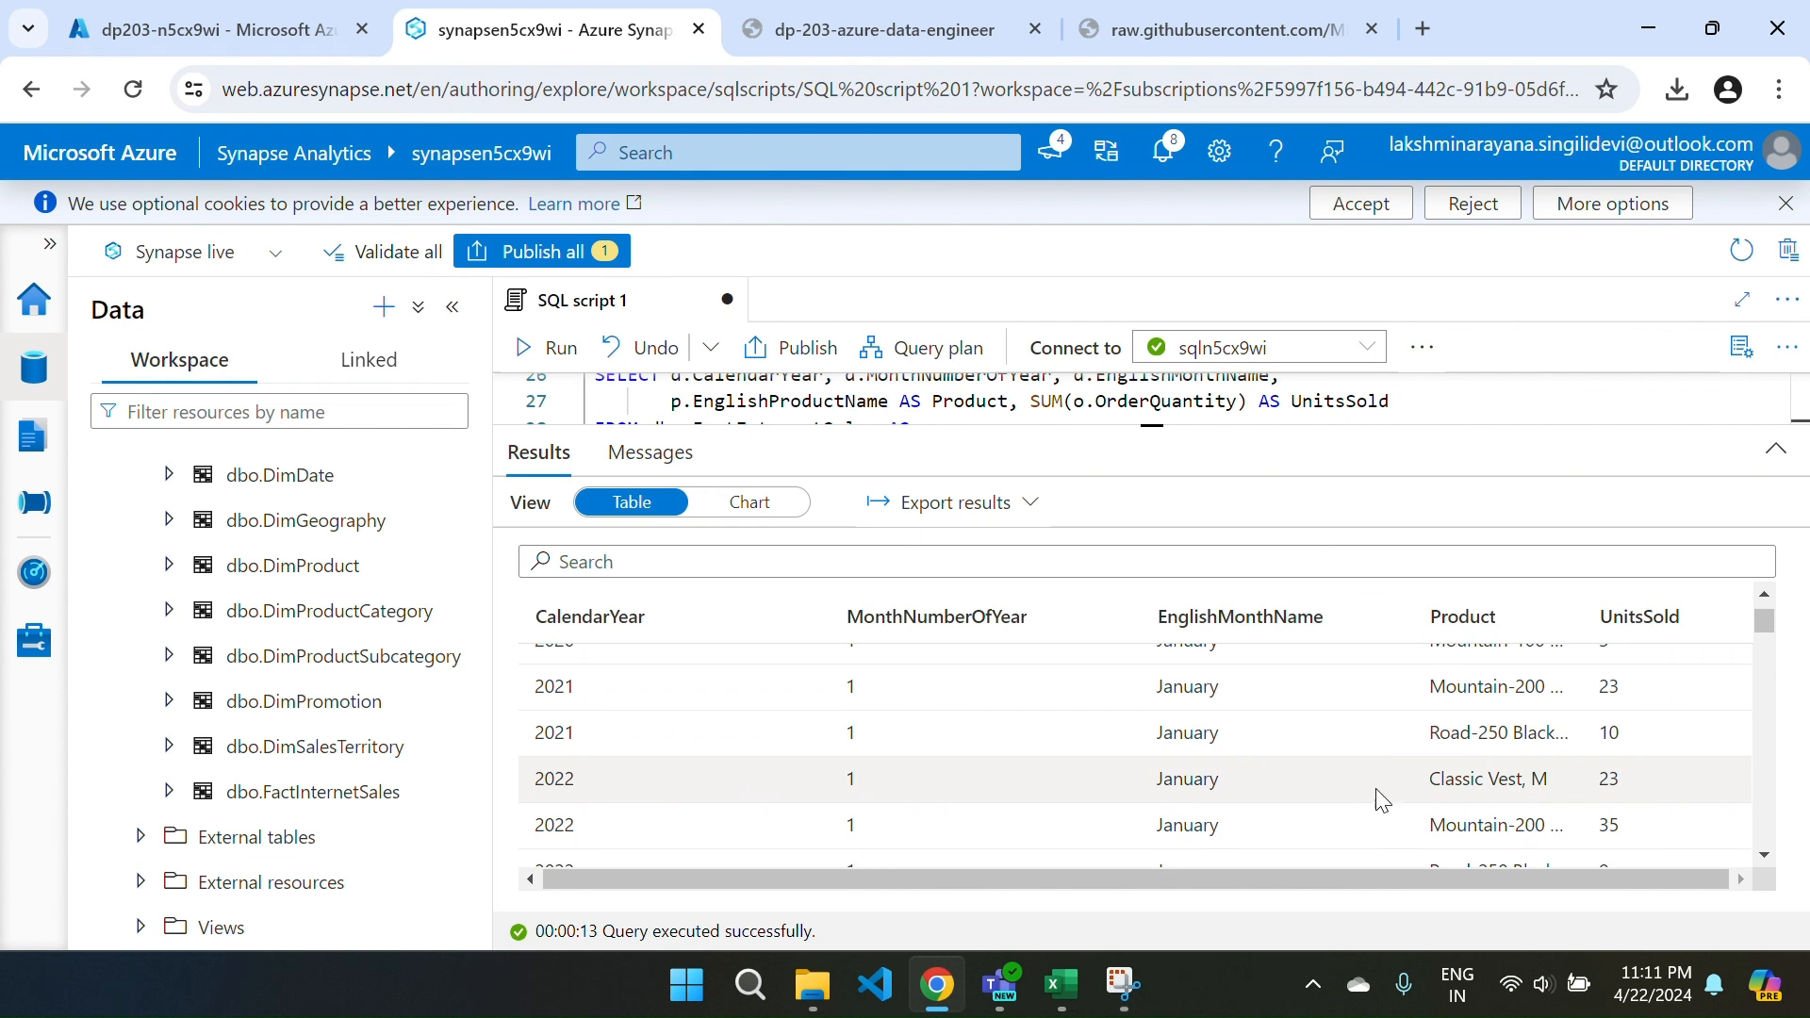
{"action": "scroll", "coordinate": [1497, 821], "scroll_direction": "down", "scroll_amount": 1}
{"action": "scroll", "coordinate": [1497, 820], "scroll_direction": "down", "scroll_amount": 5}
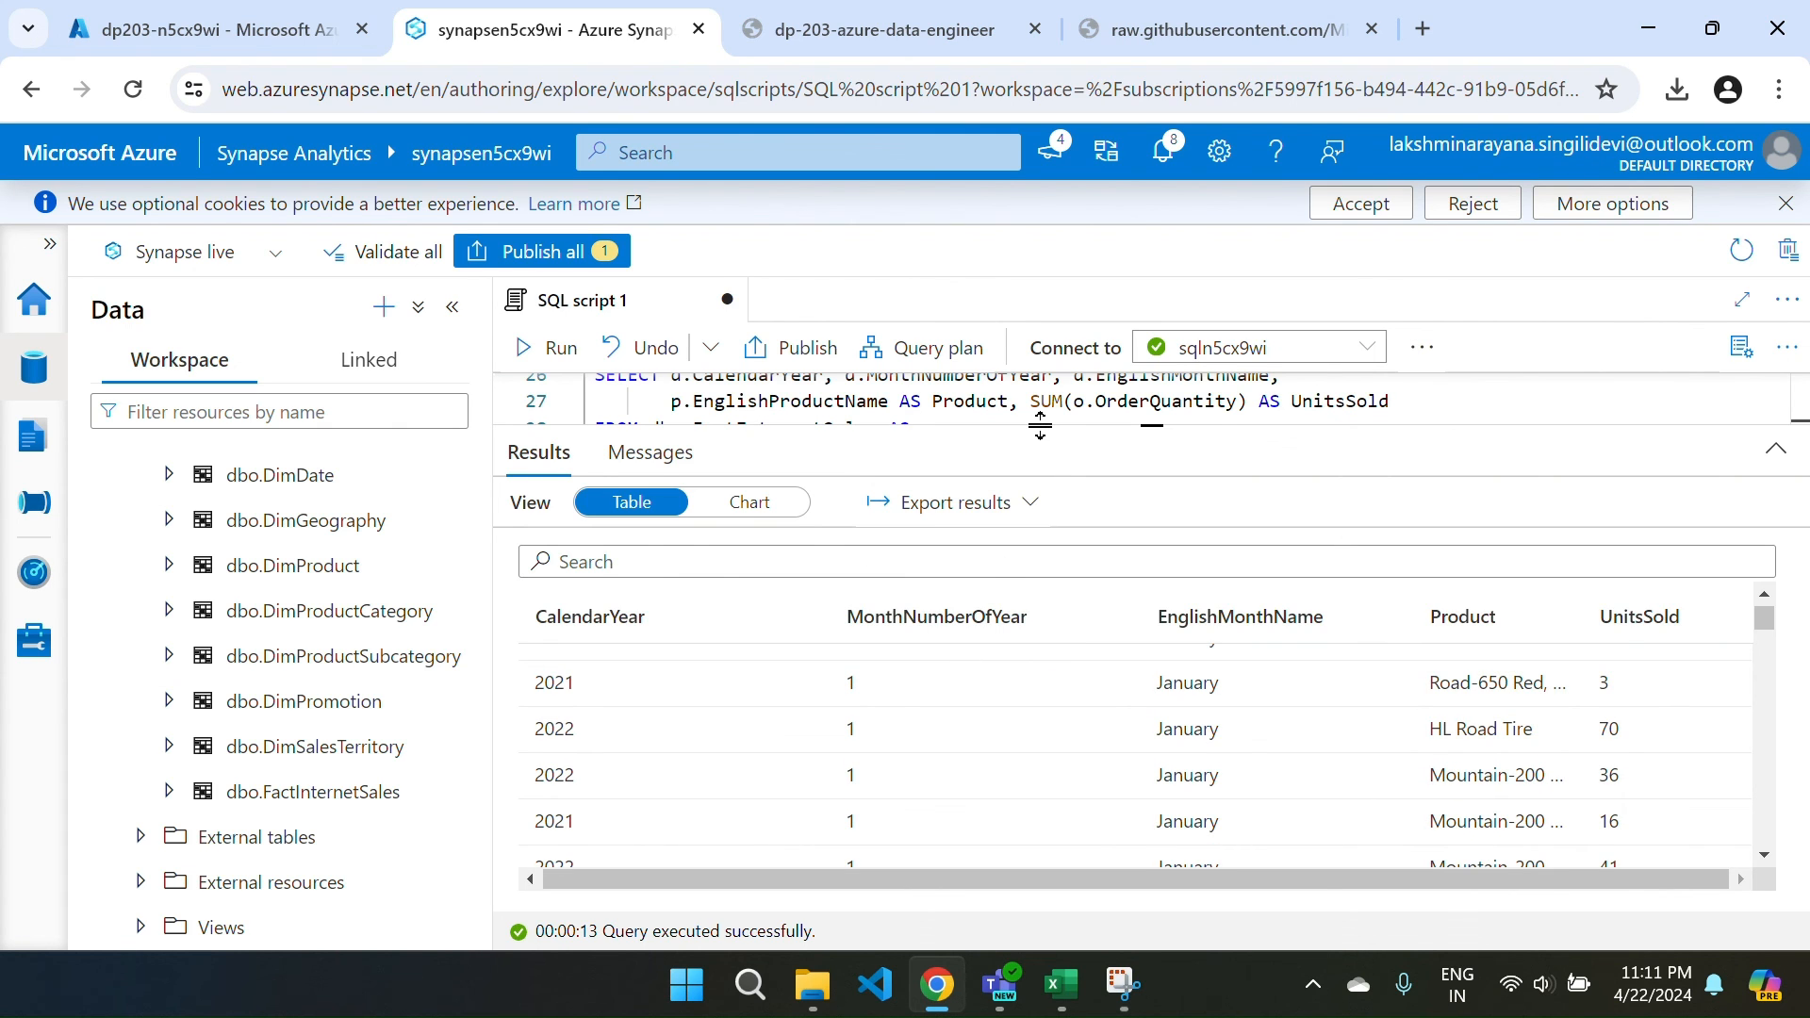
Enlarge the editor to show the full FactInternetSales query and check CalendarYear's type.
{"action": "left_click_drag", "start_coordinate": [1041, 426], "coordinate": [1080, 702]}
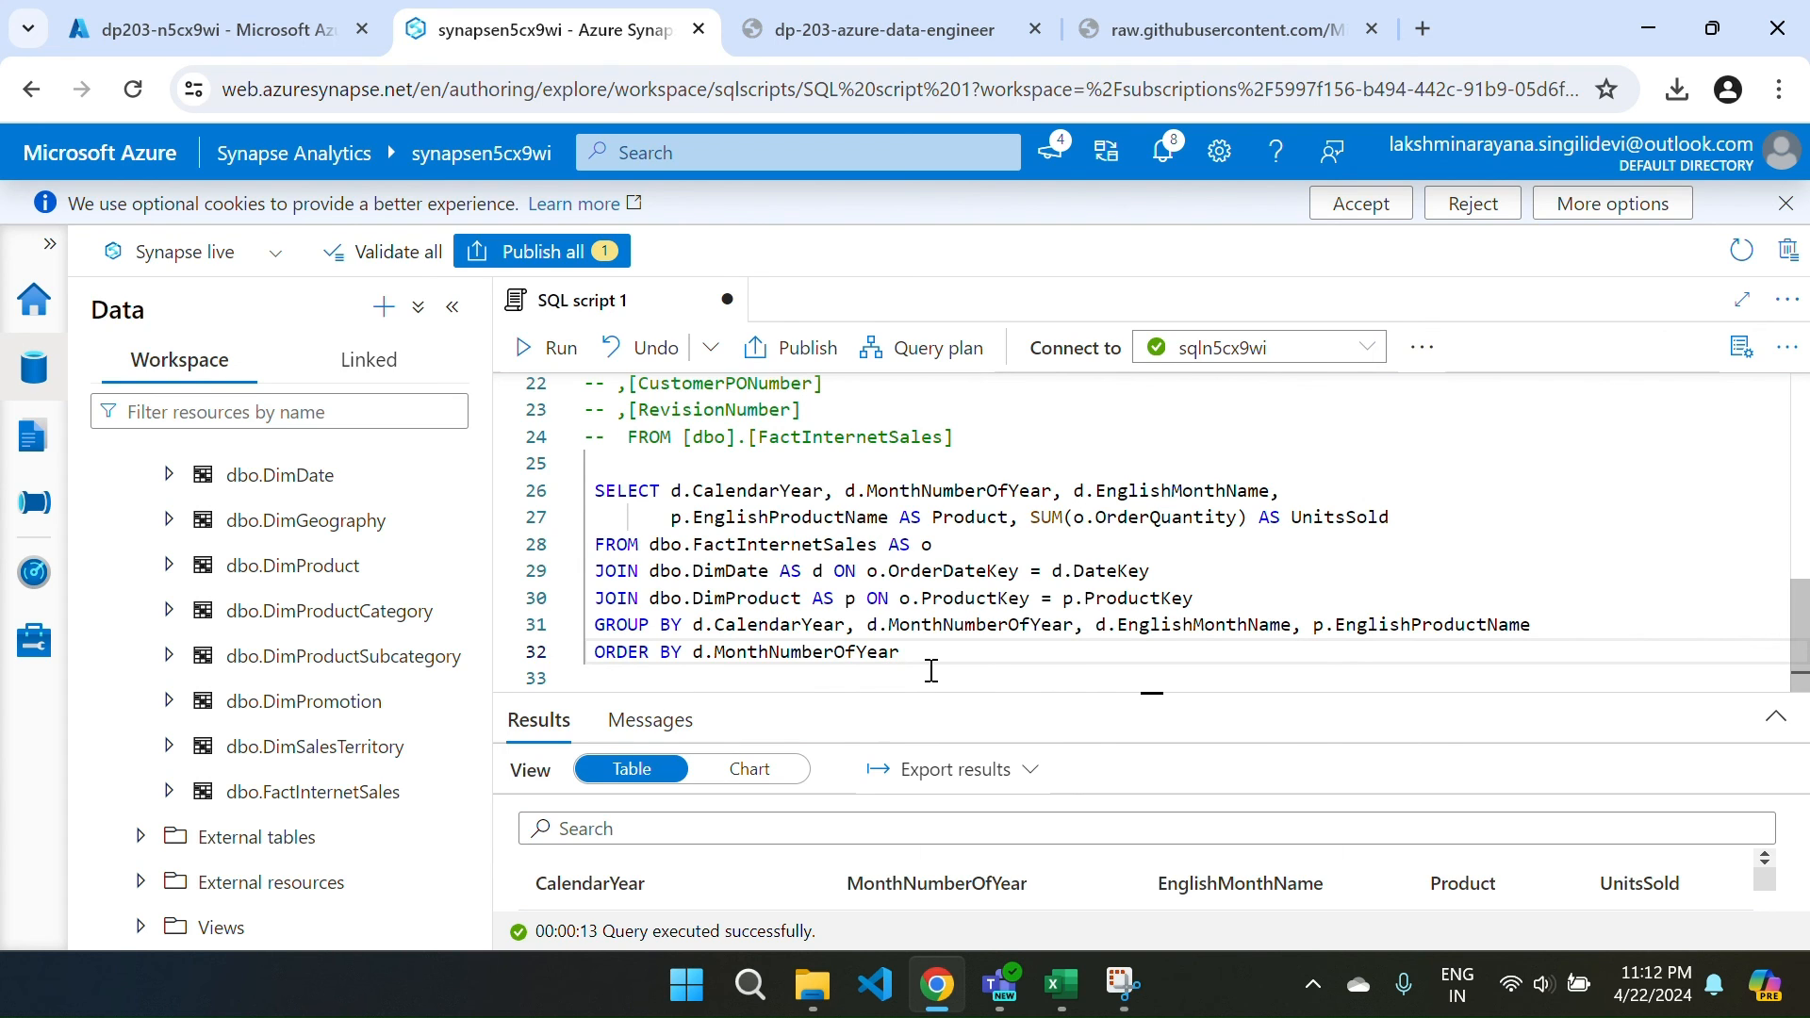
{"action": "mouse_move", "coordinate": [785, 636]}
Publish all pending changes so SQL script 1 goes live, then view the Develop list.
{"action": "left_click", "coordinate": [523, 262]}
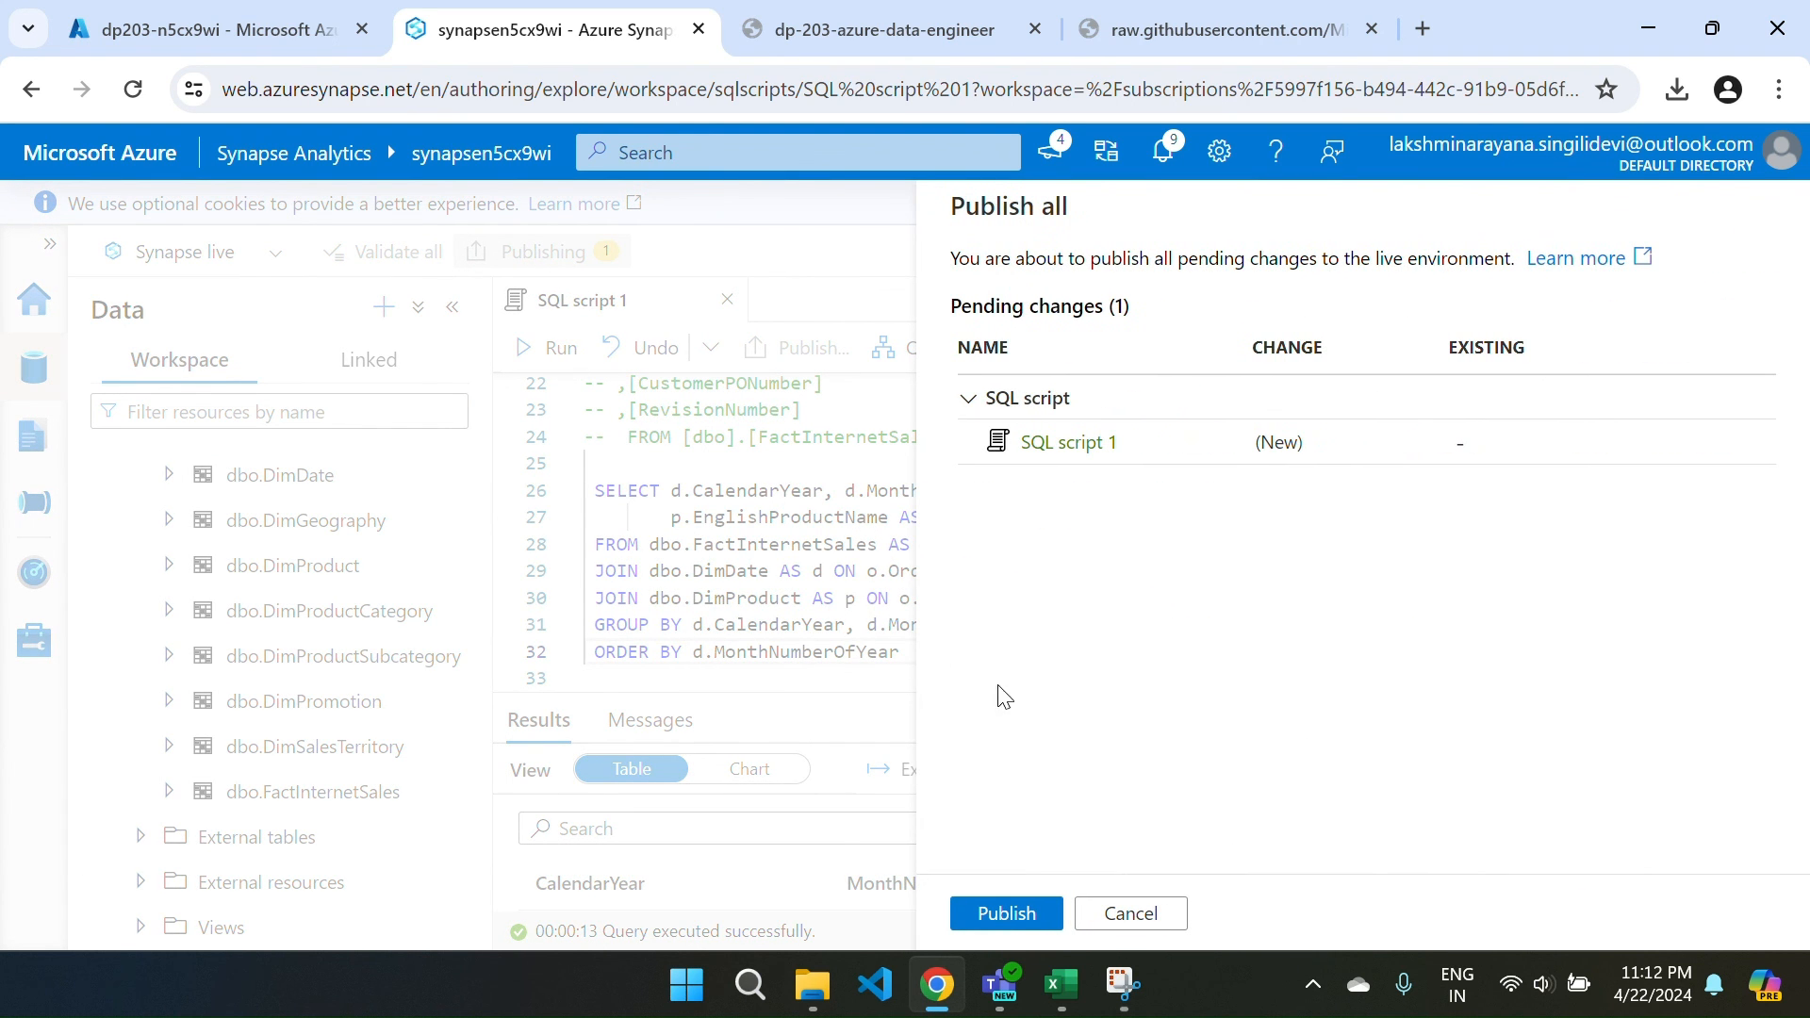
{"action": "left_click", "coordinate": [1001, 936]}
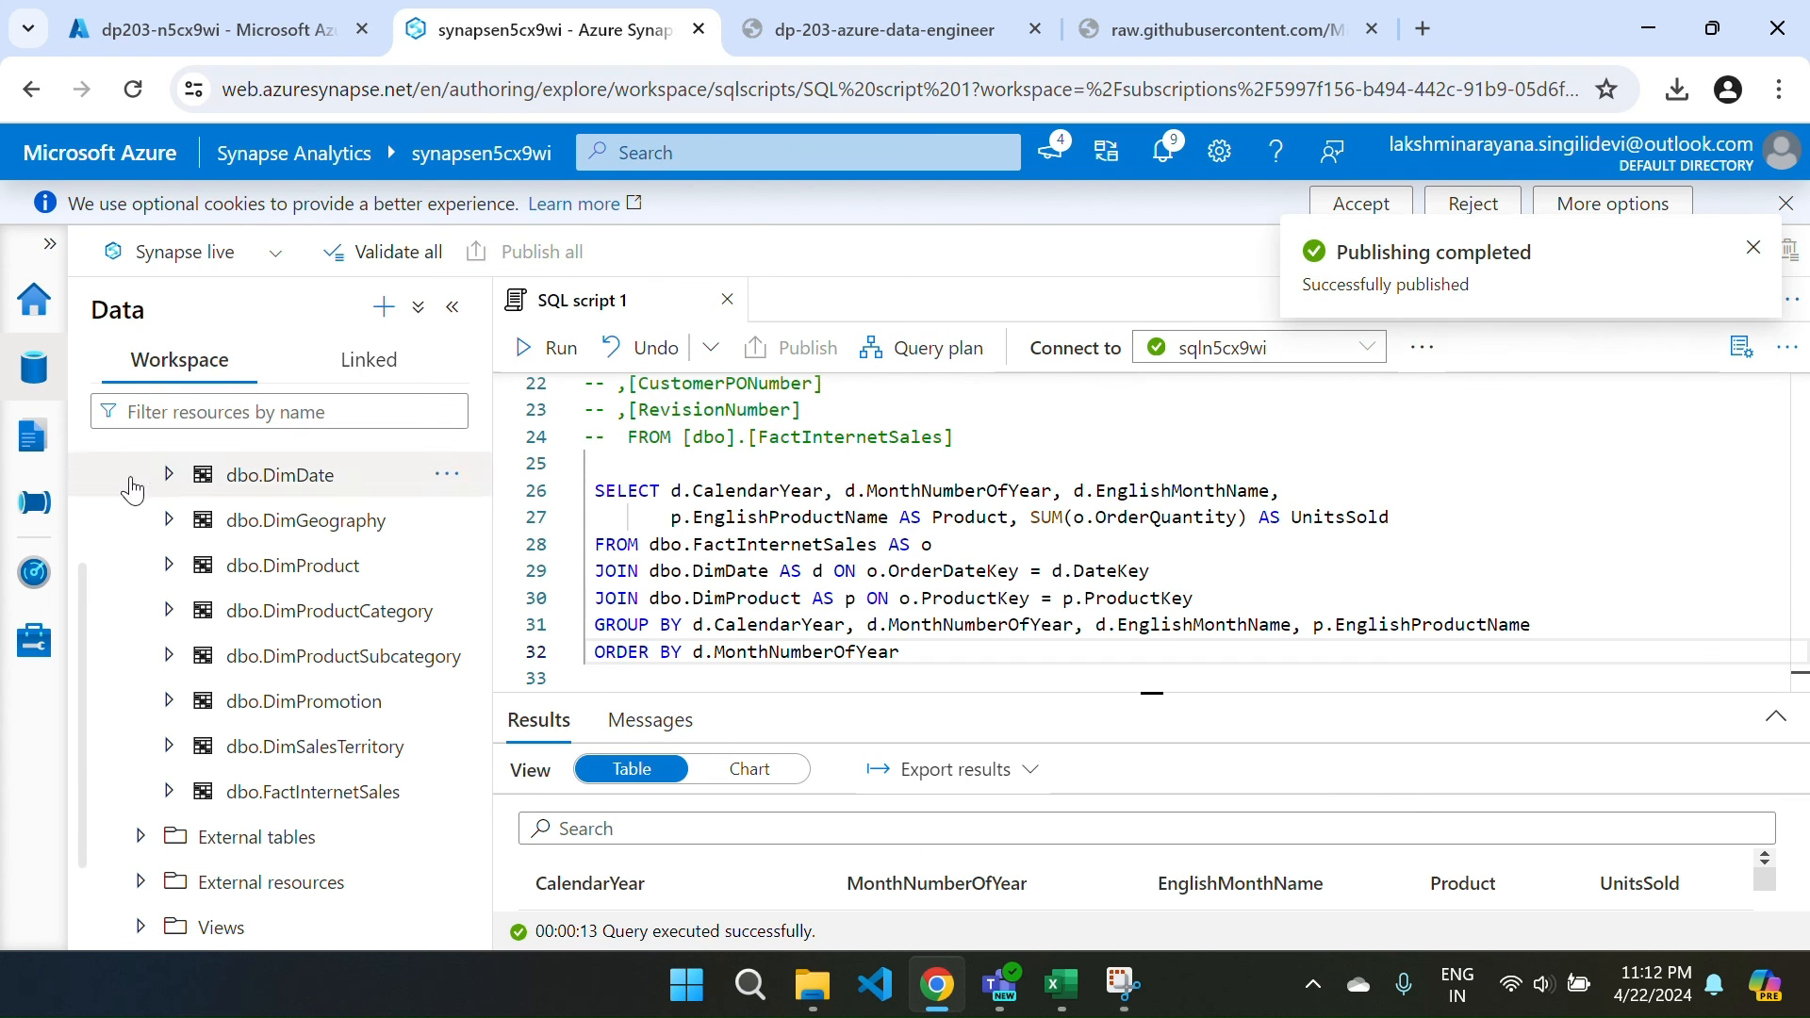
{"action": "left_click", "coordinate": [25, 443]}
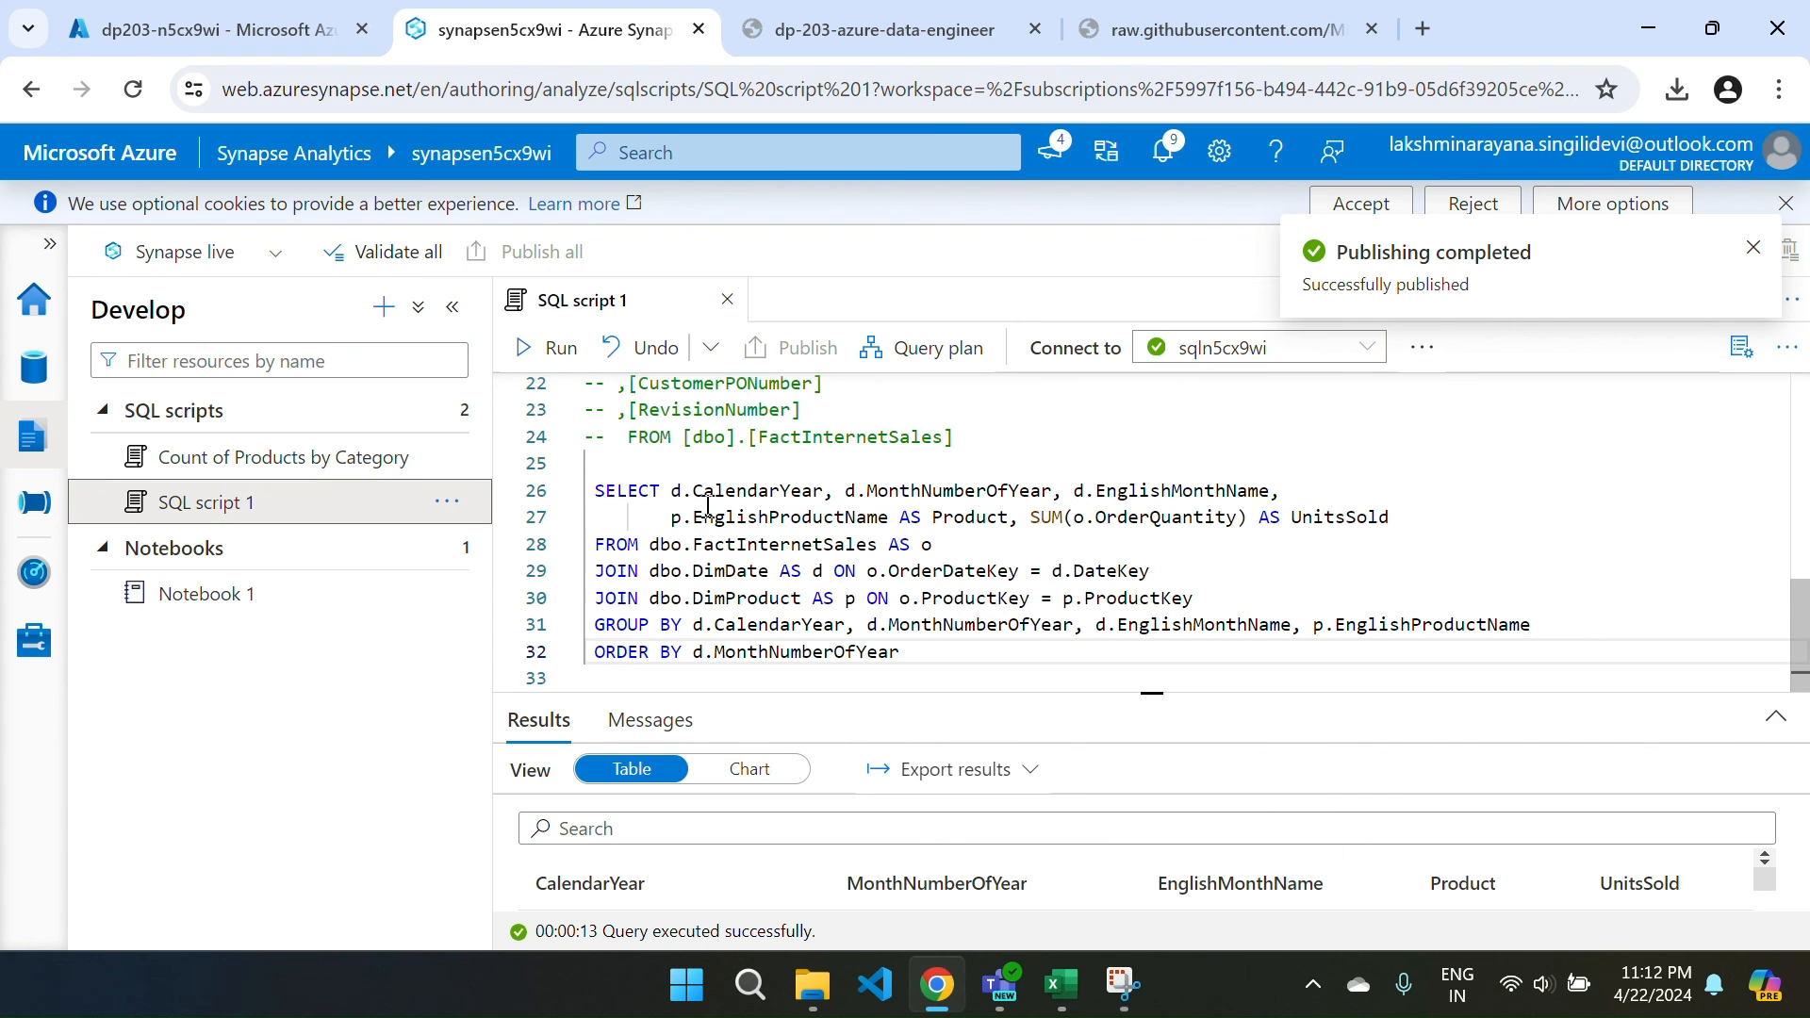
Review the Count of Products by Category script and Notebook 1, ending back on SQL script 1.
{"action": "scroll", "coordinate": [819, 506], "scroll_direction": "up", "scroll_amount": 2}
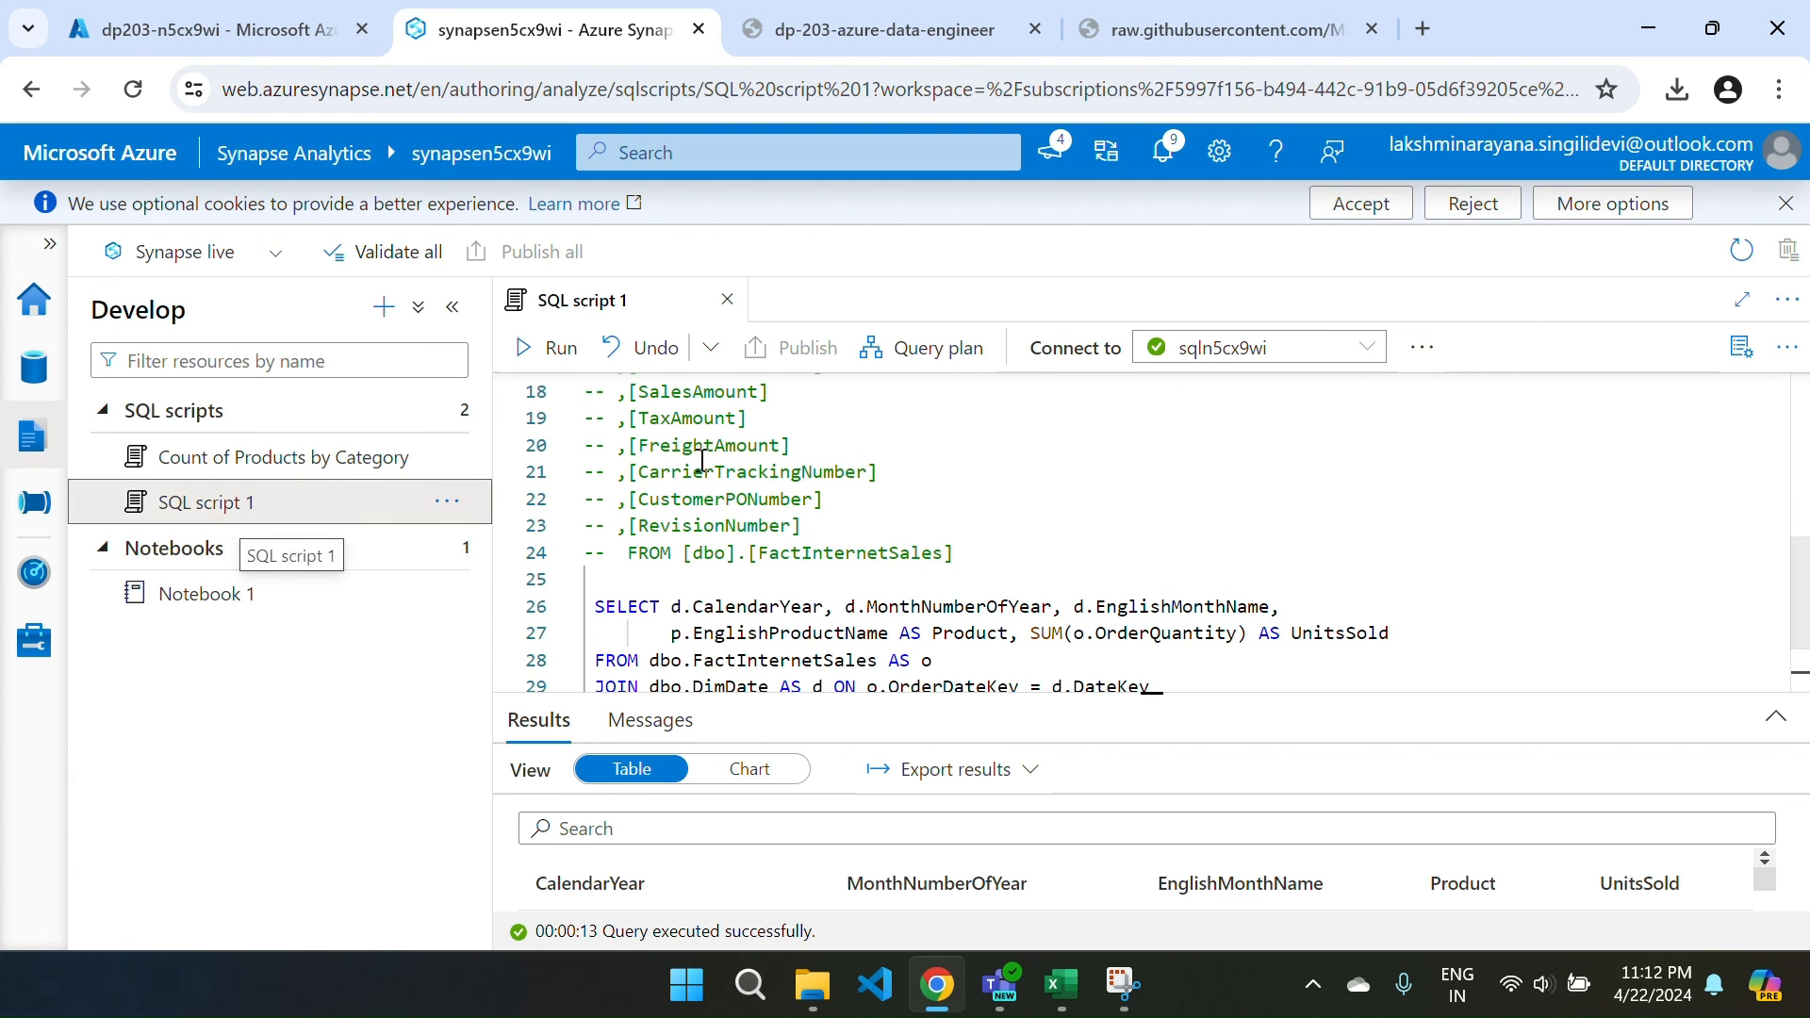
{"action": "left_click", "coordinate": [36, 368]}
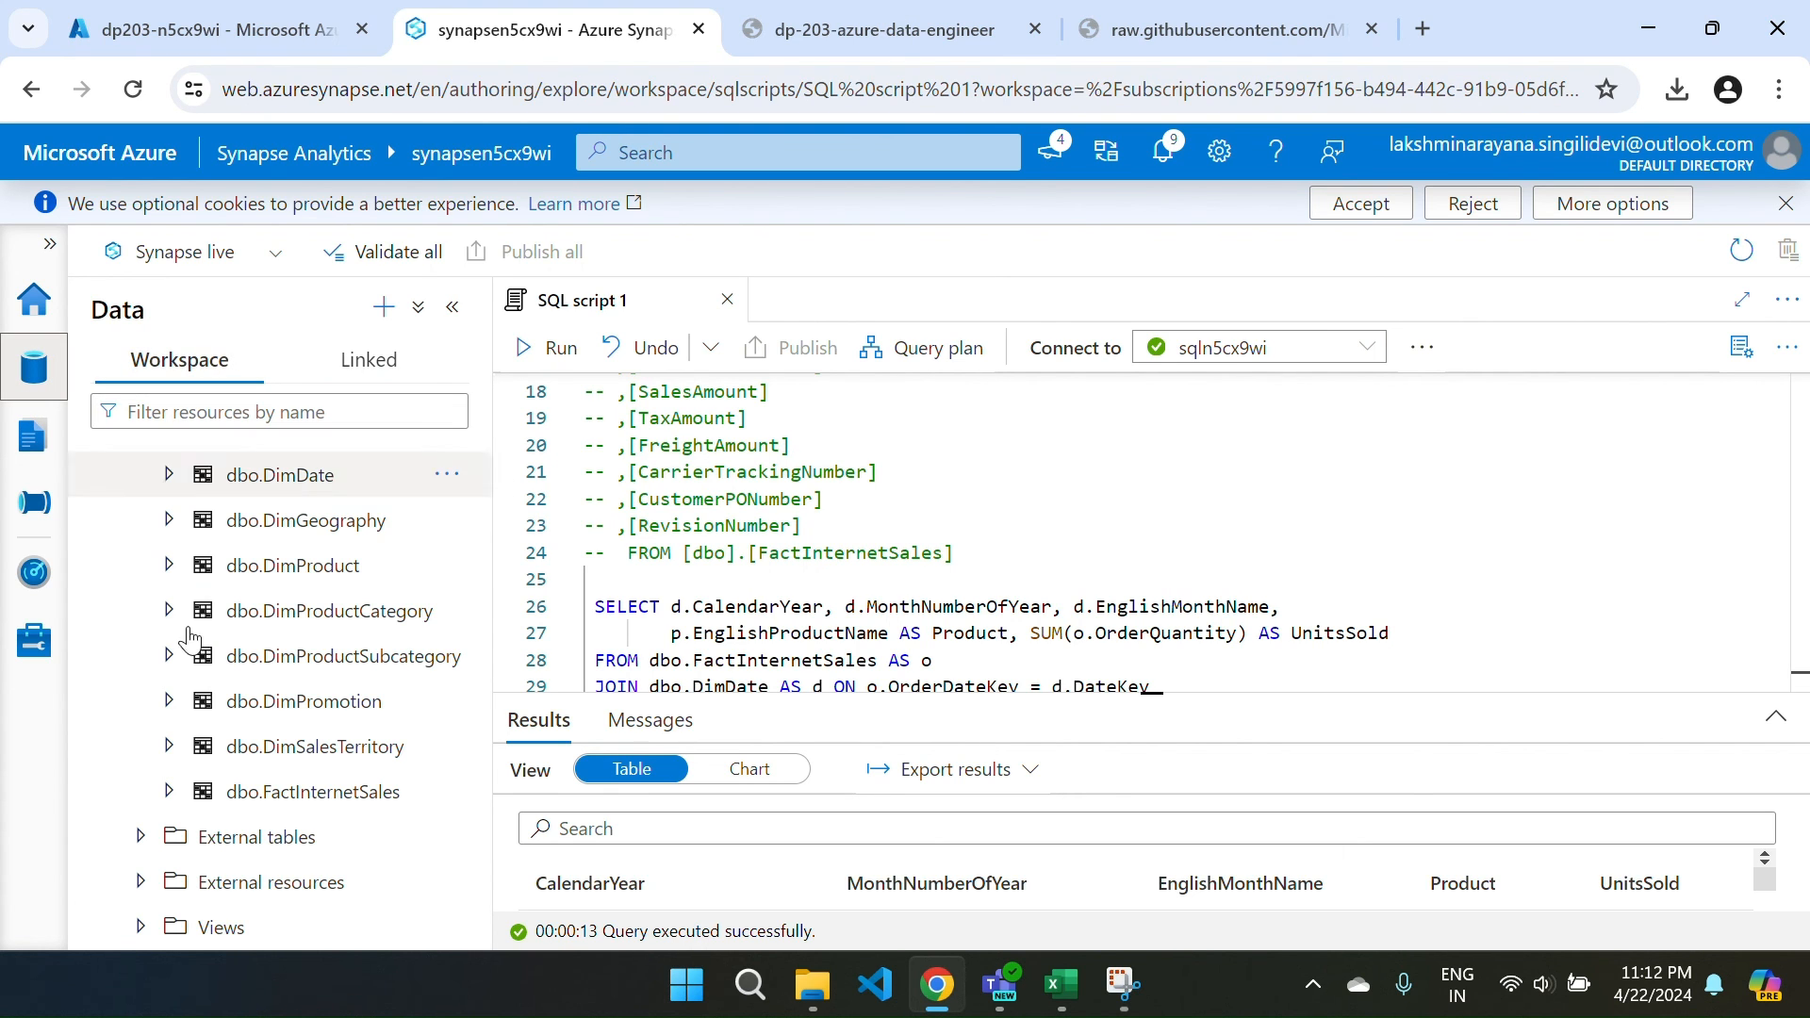
{"action": "left_click", "coordinate": [33, 443]}
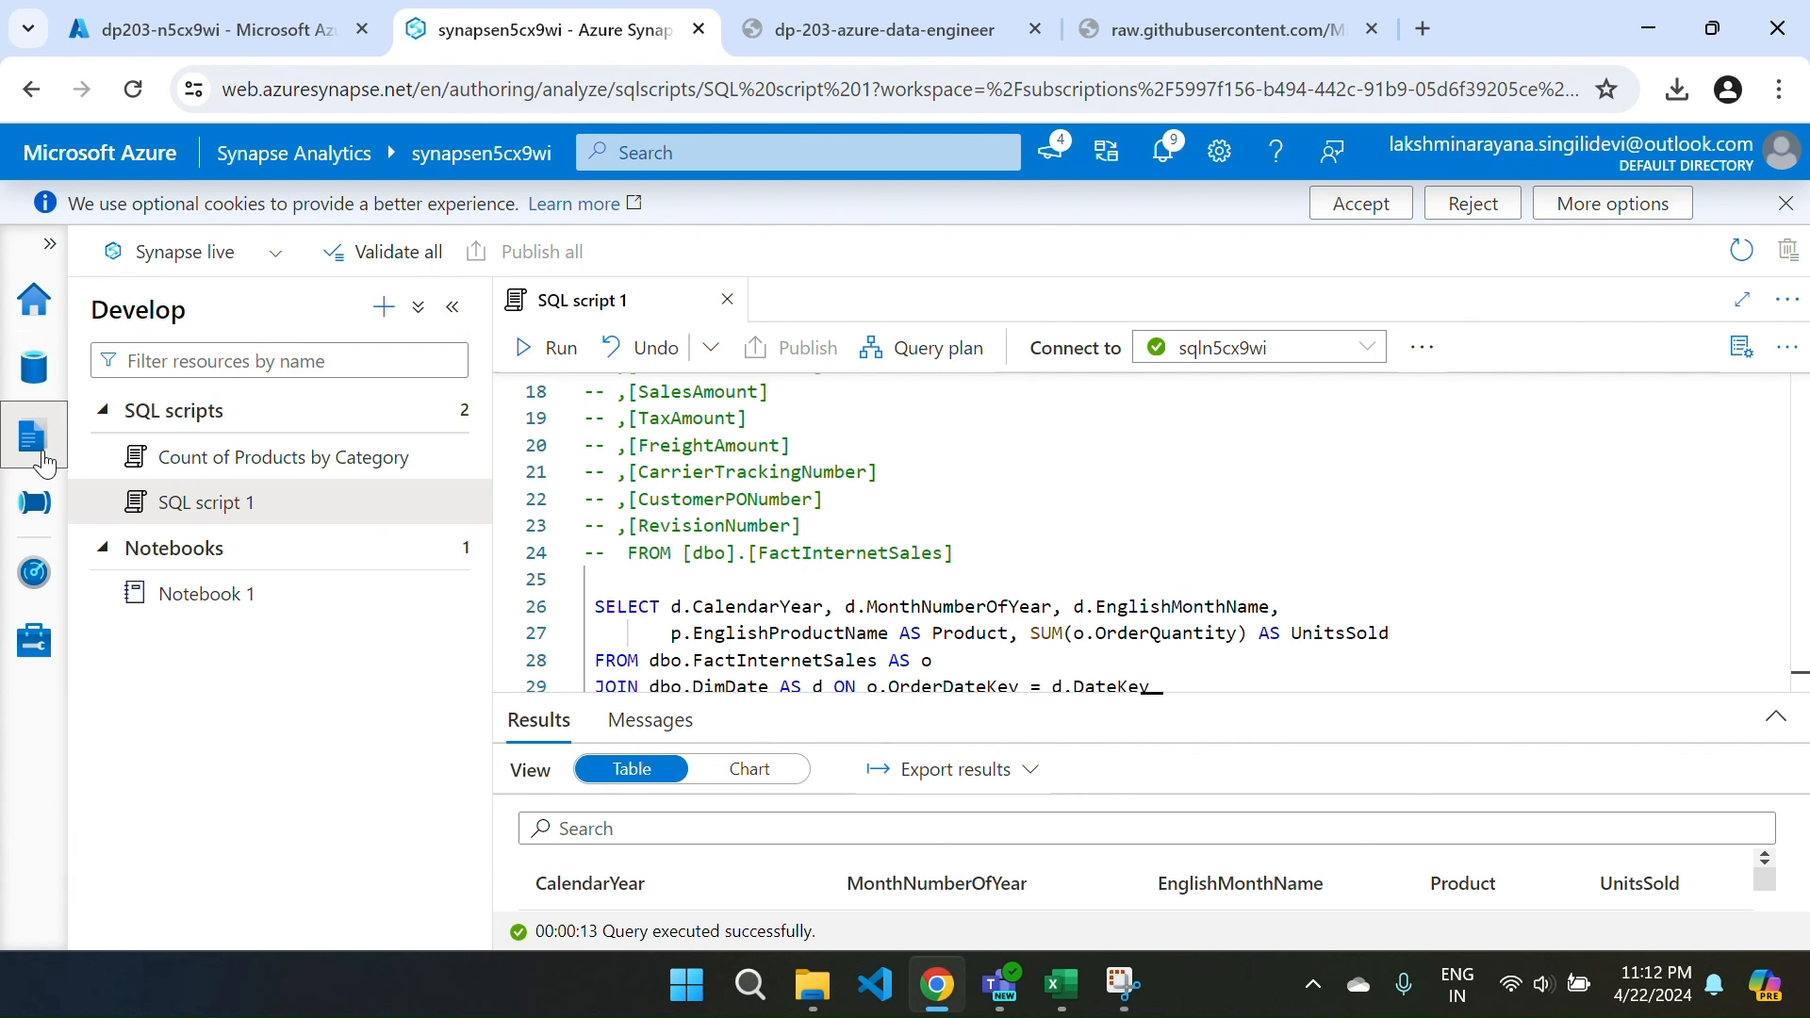
{"action": "left_click", "coordinate": [229, 462]}
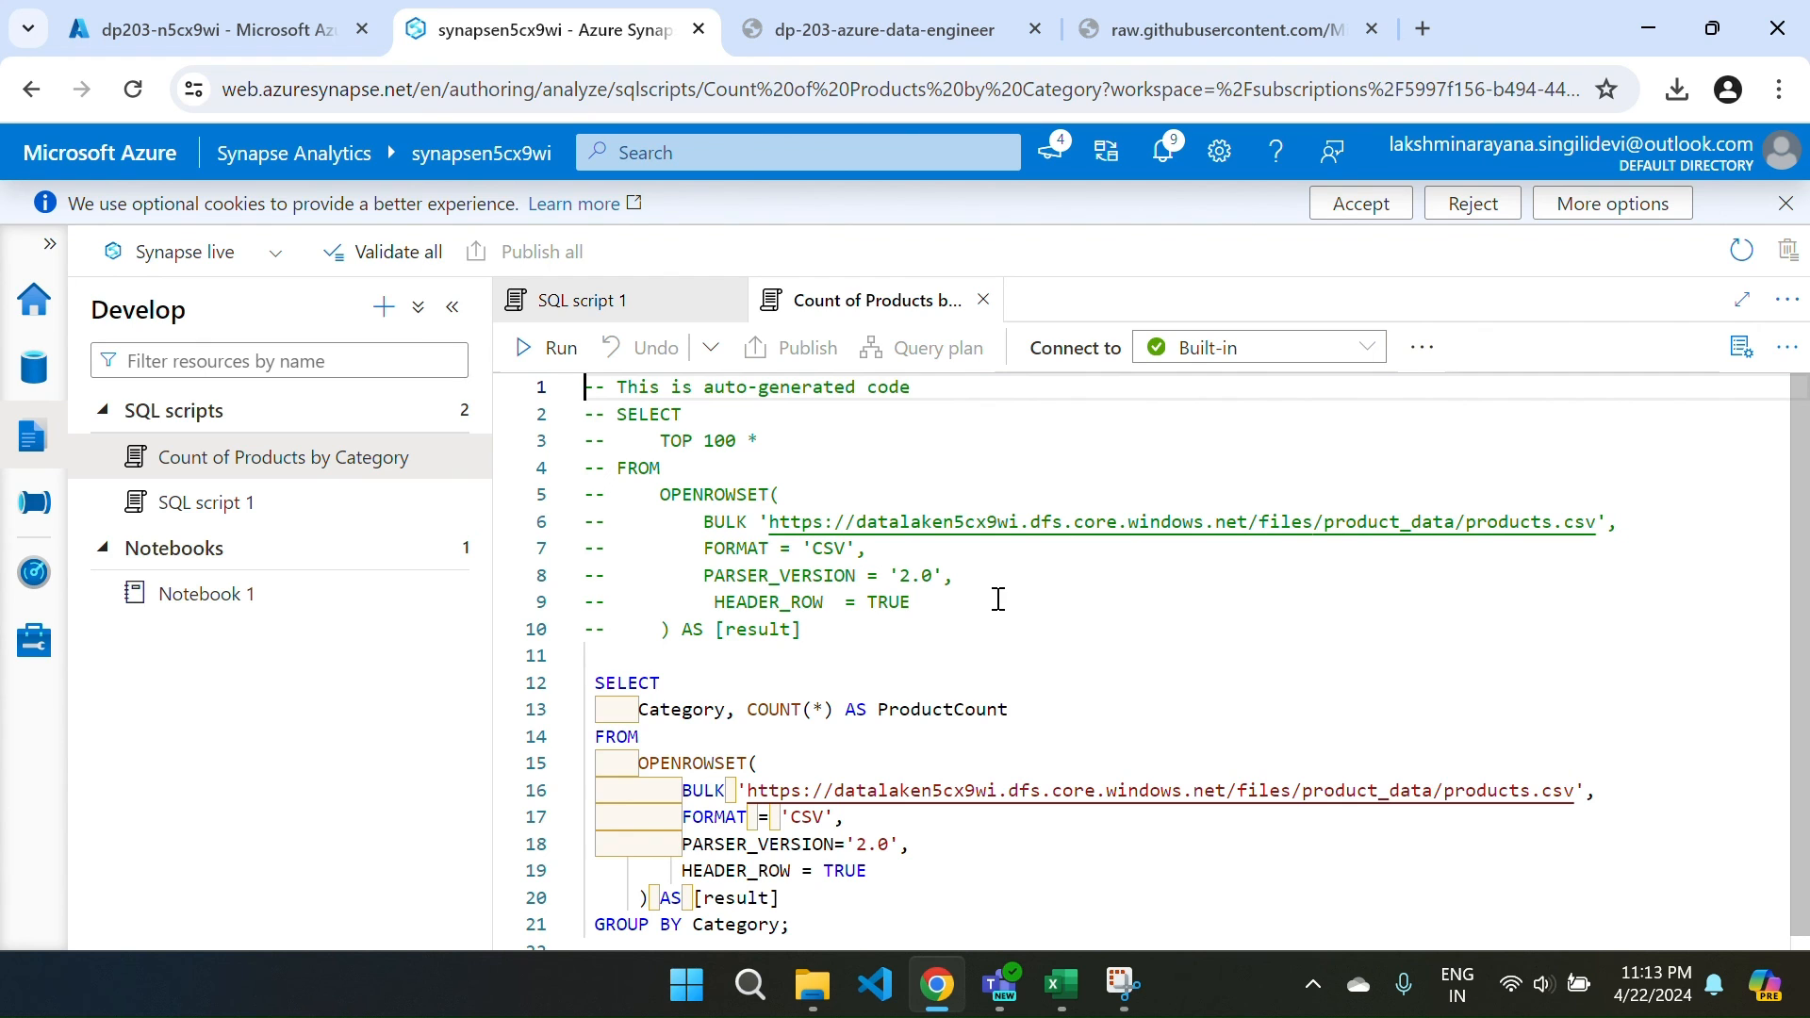
{"action": "left_click", "coordinate": [174, 611]}
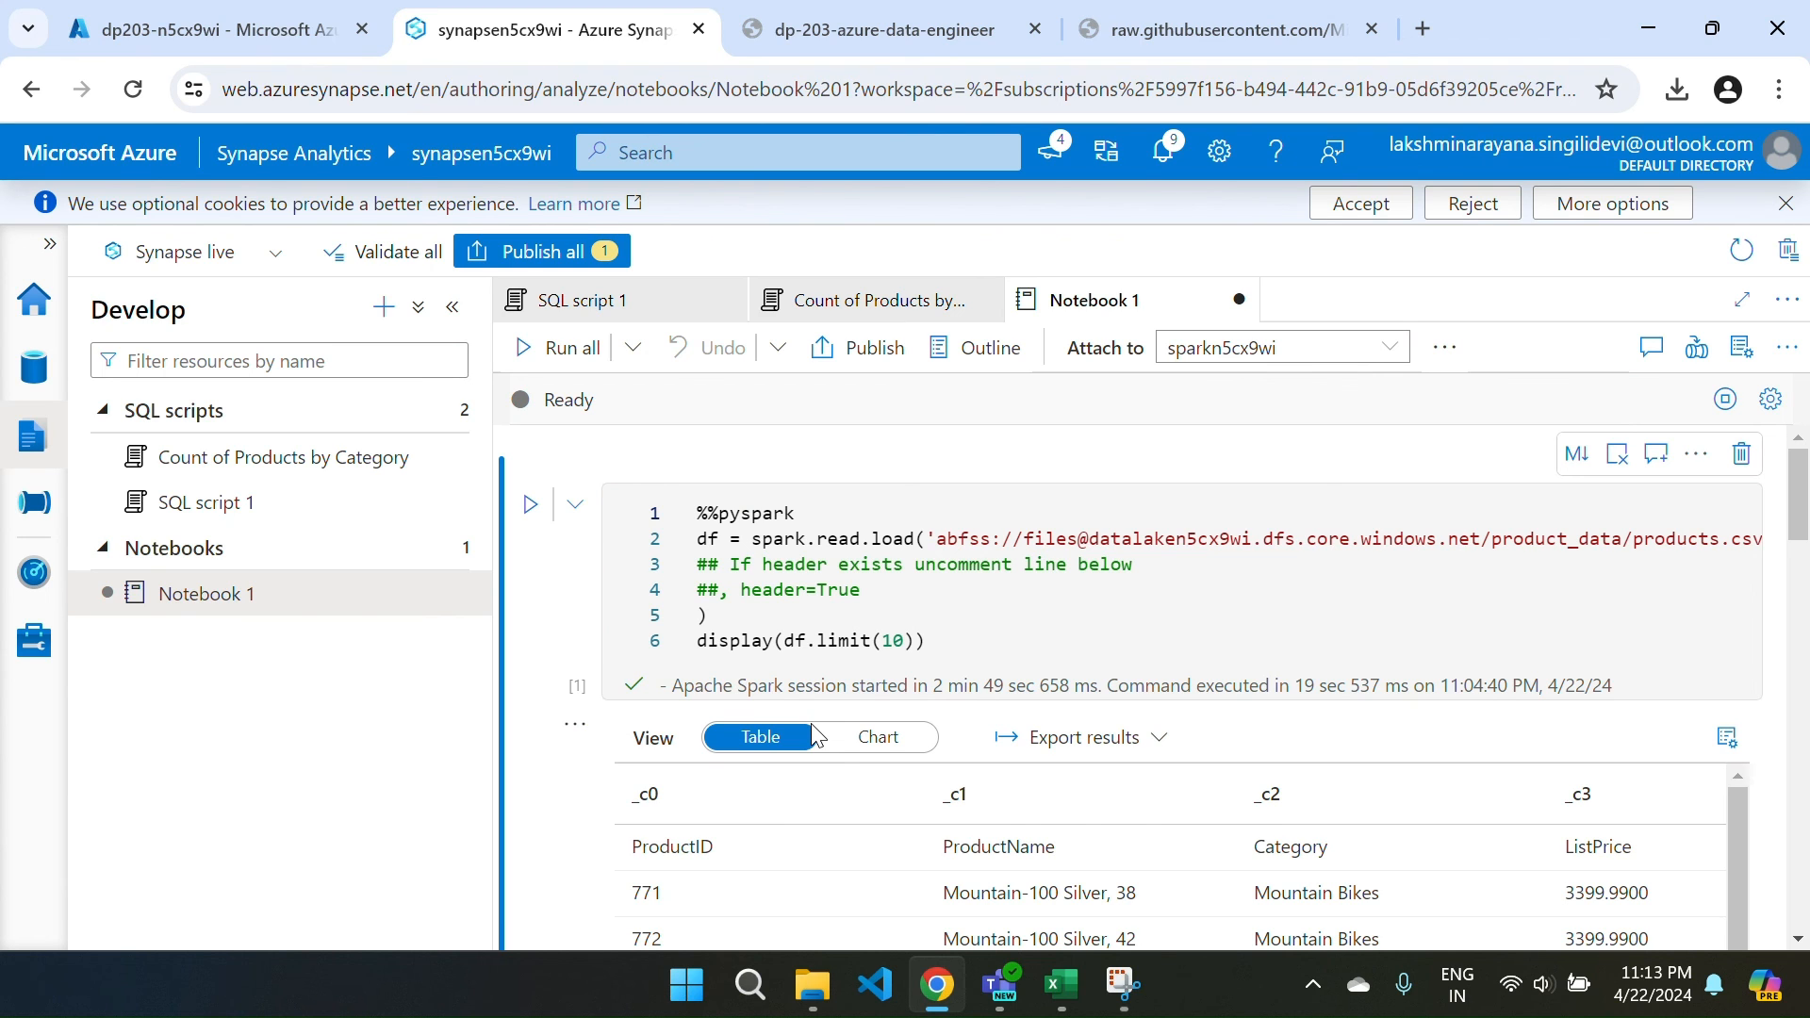
{"action": "left_click", "coordinate": [317, 489]}
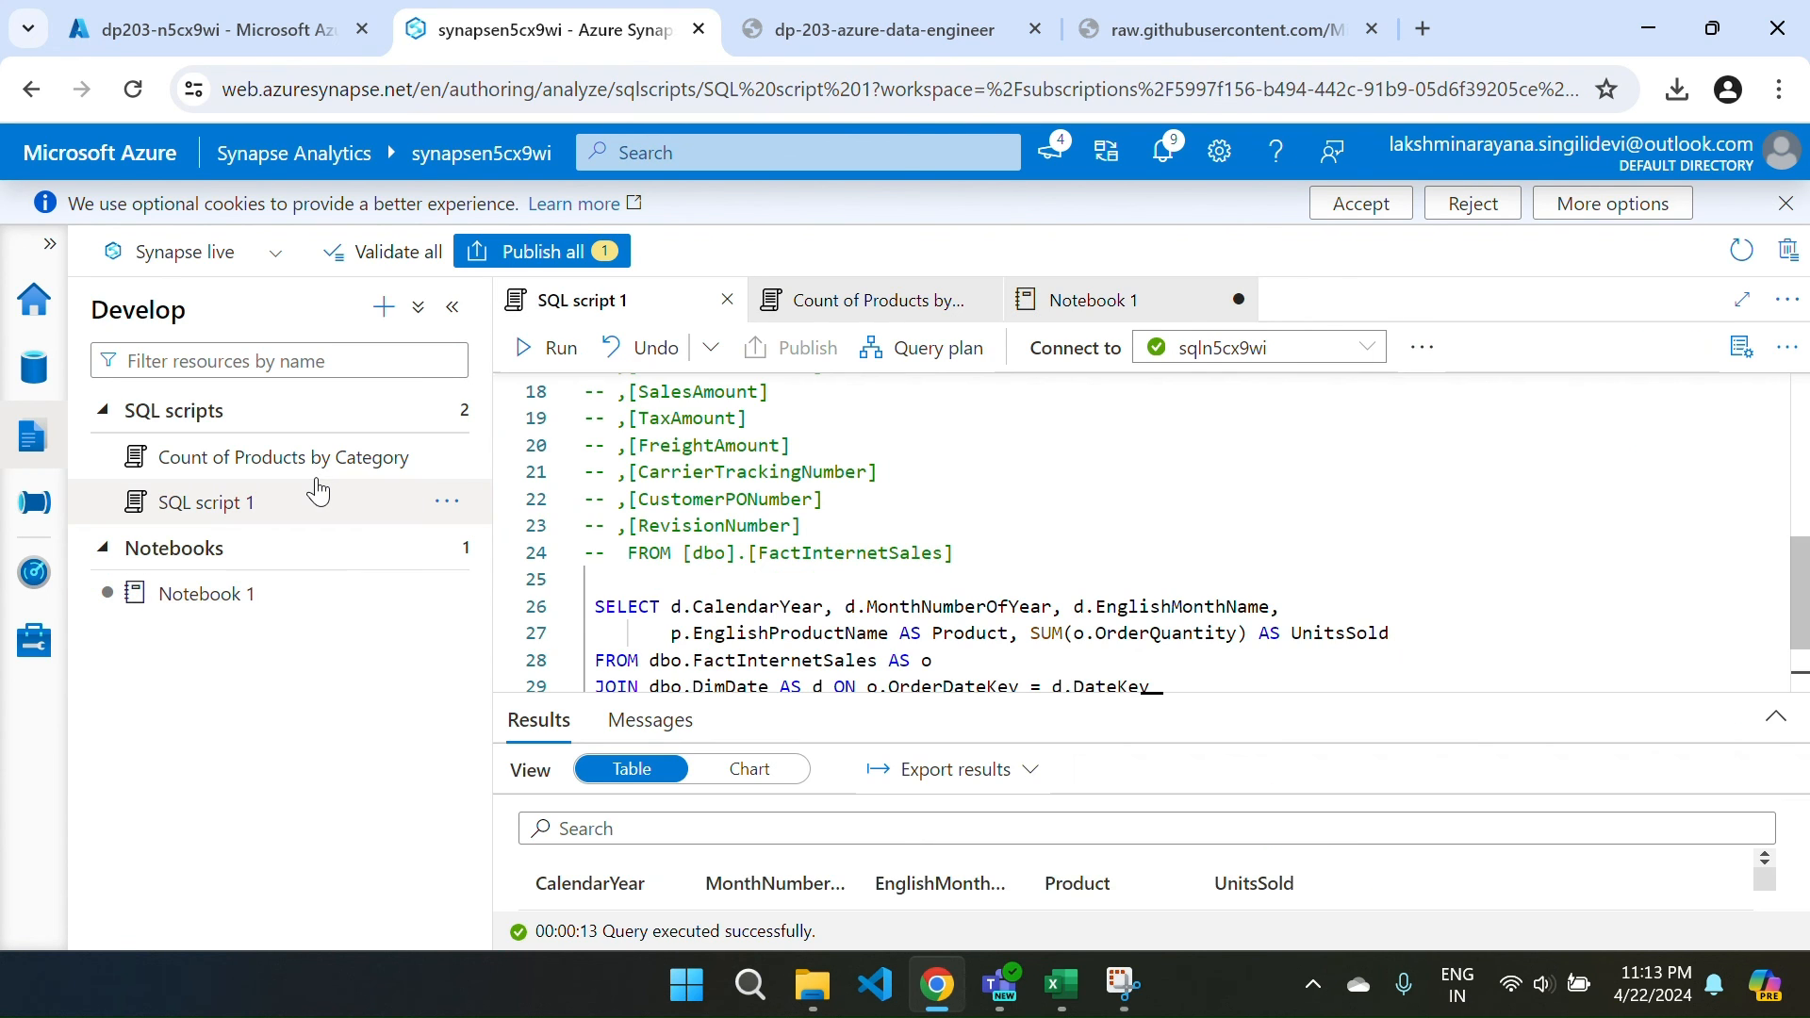
{"action": "left_click", "coordinate": [247, 457]}
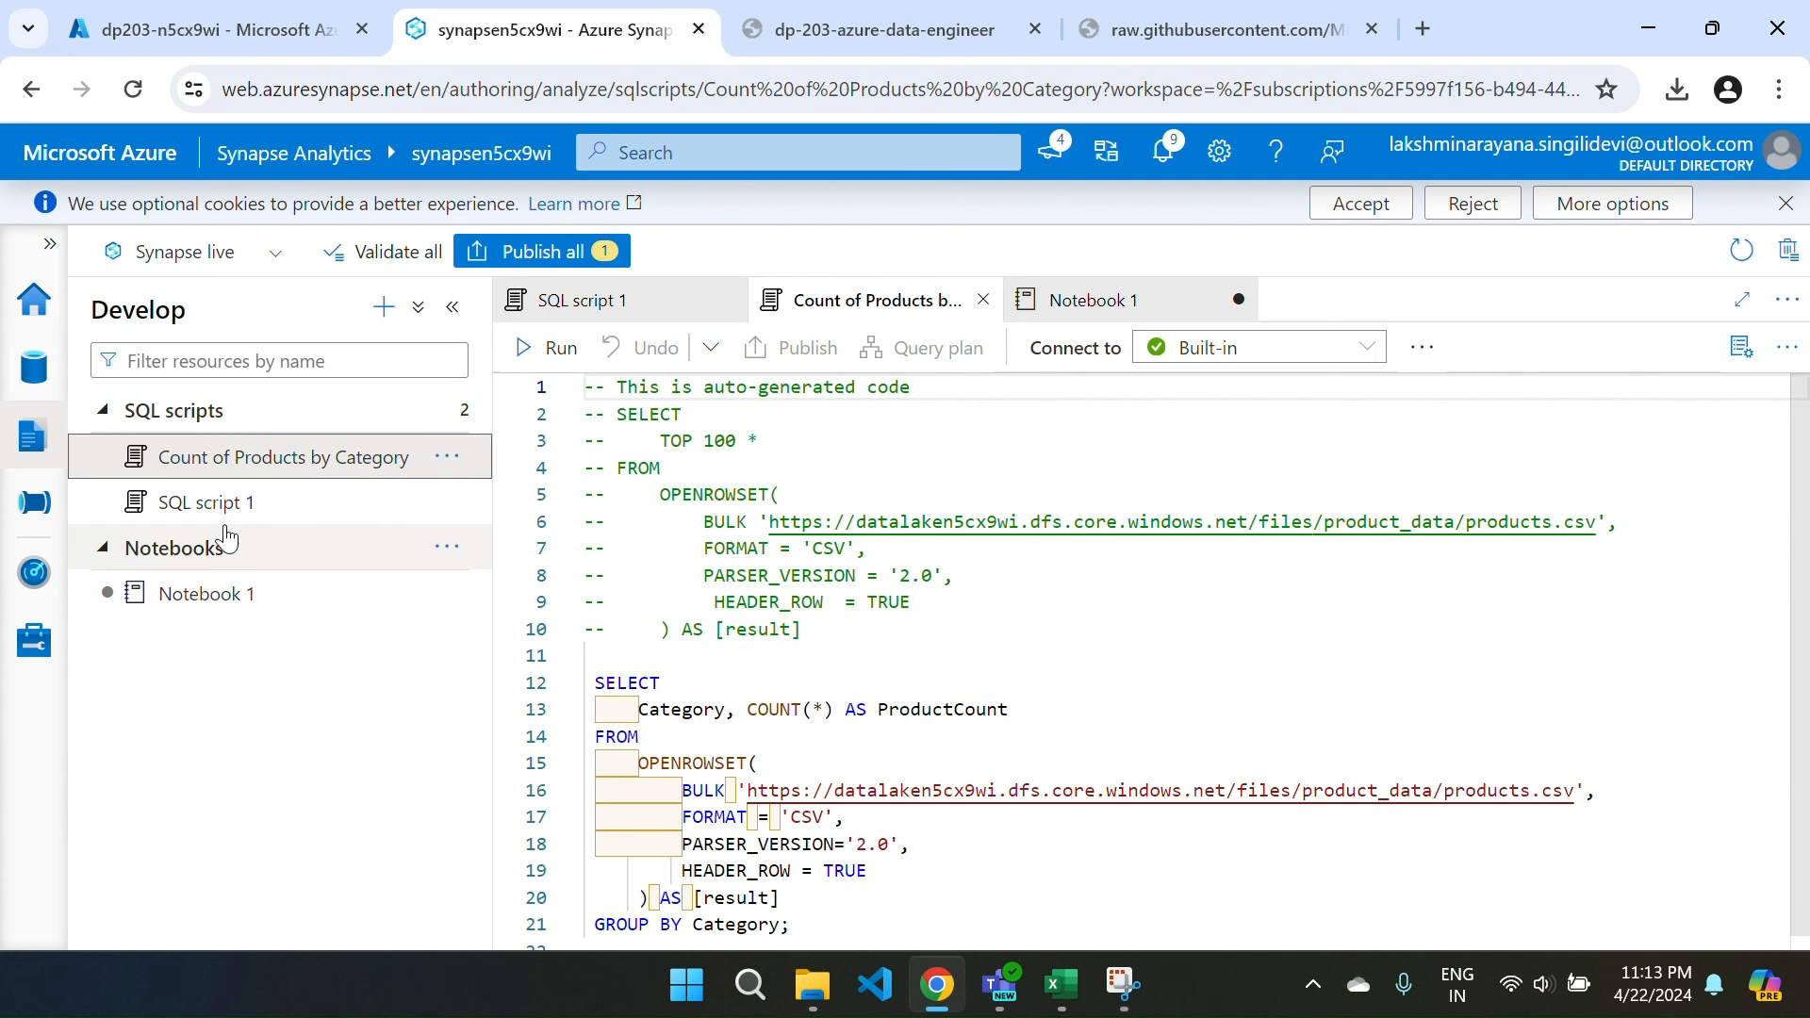
{"action": "left_click", "coordinate": [213, 505]}
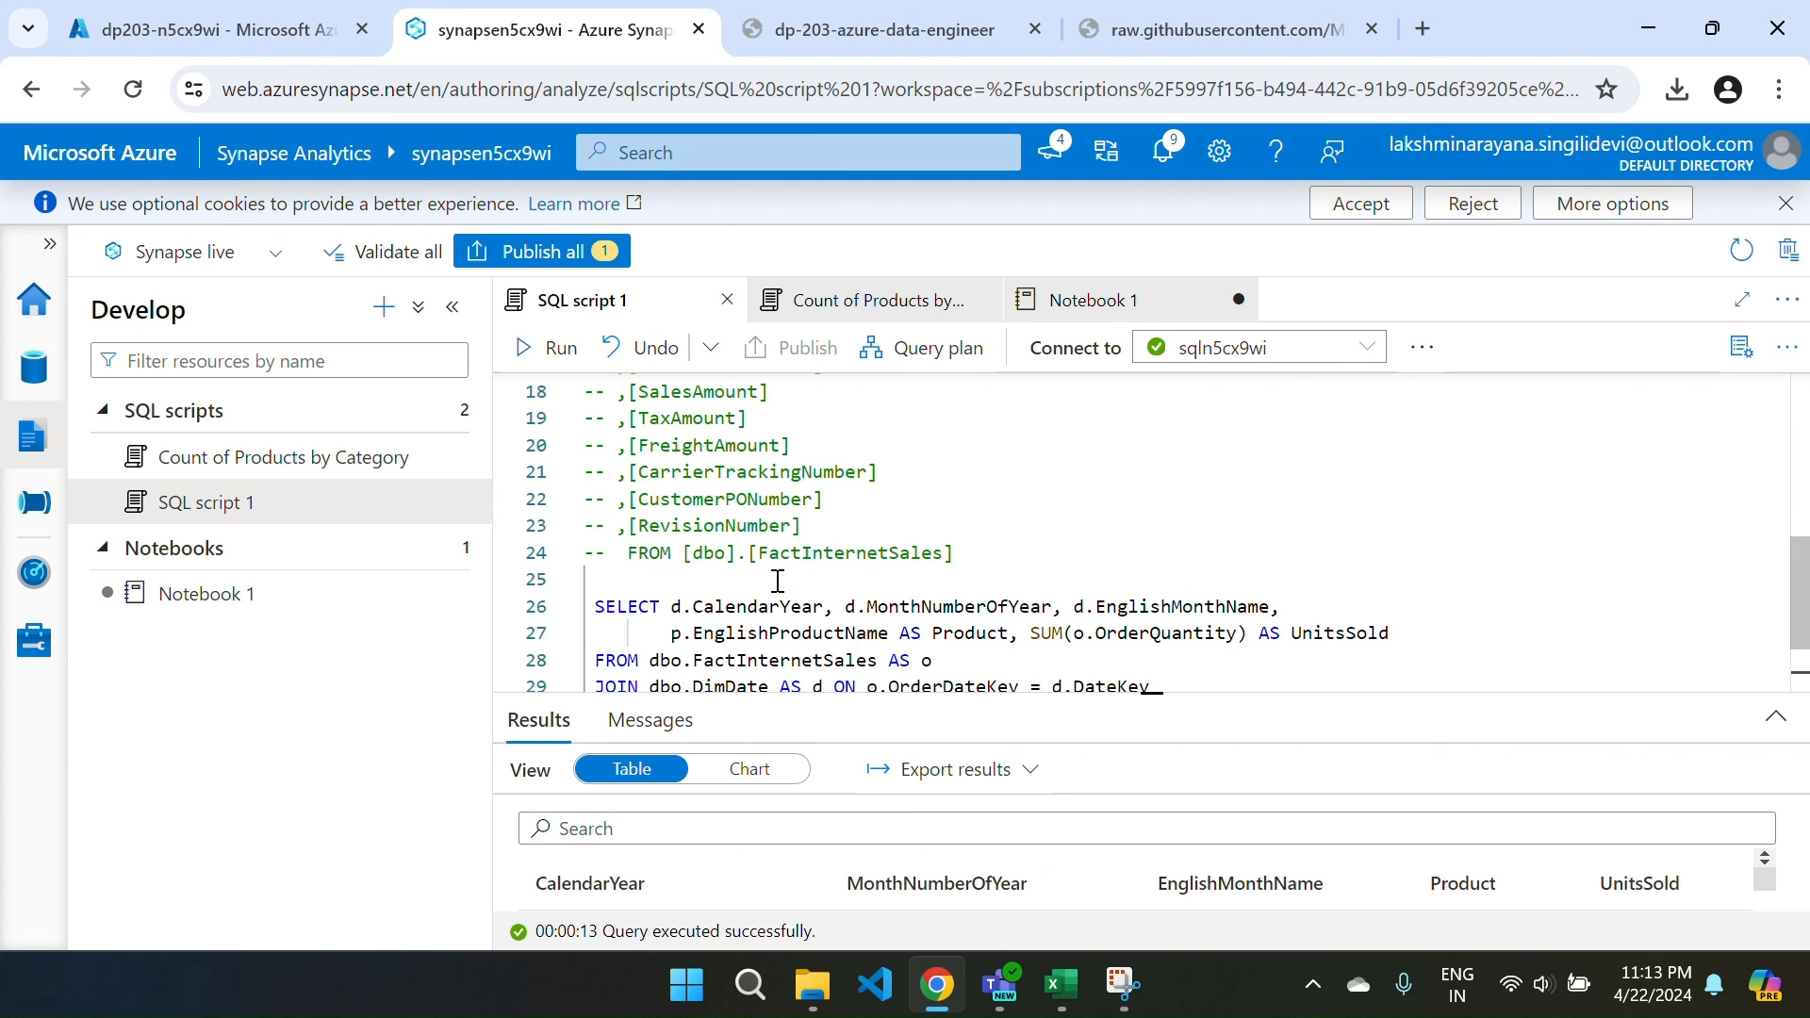
Collapse the SQL database tree in the Data hub.
{"action": "left_click", "coordinate": [55, 365]}
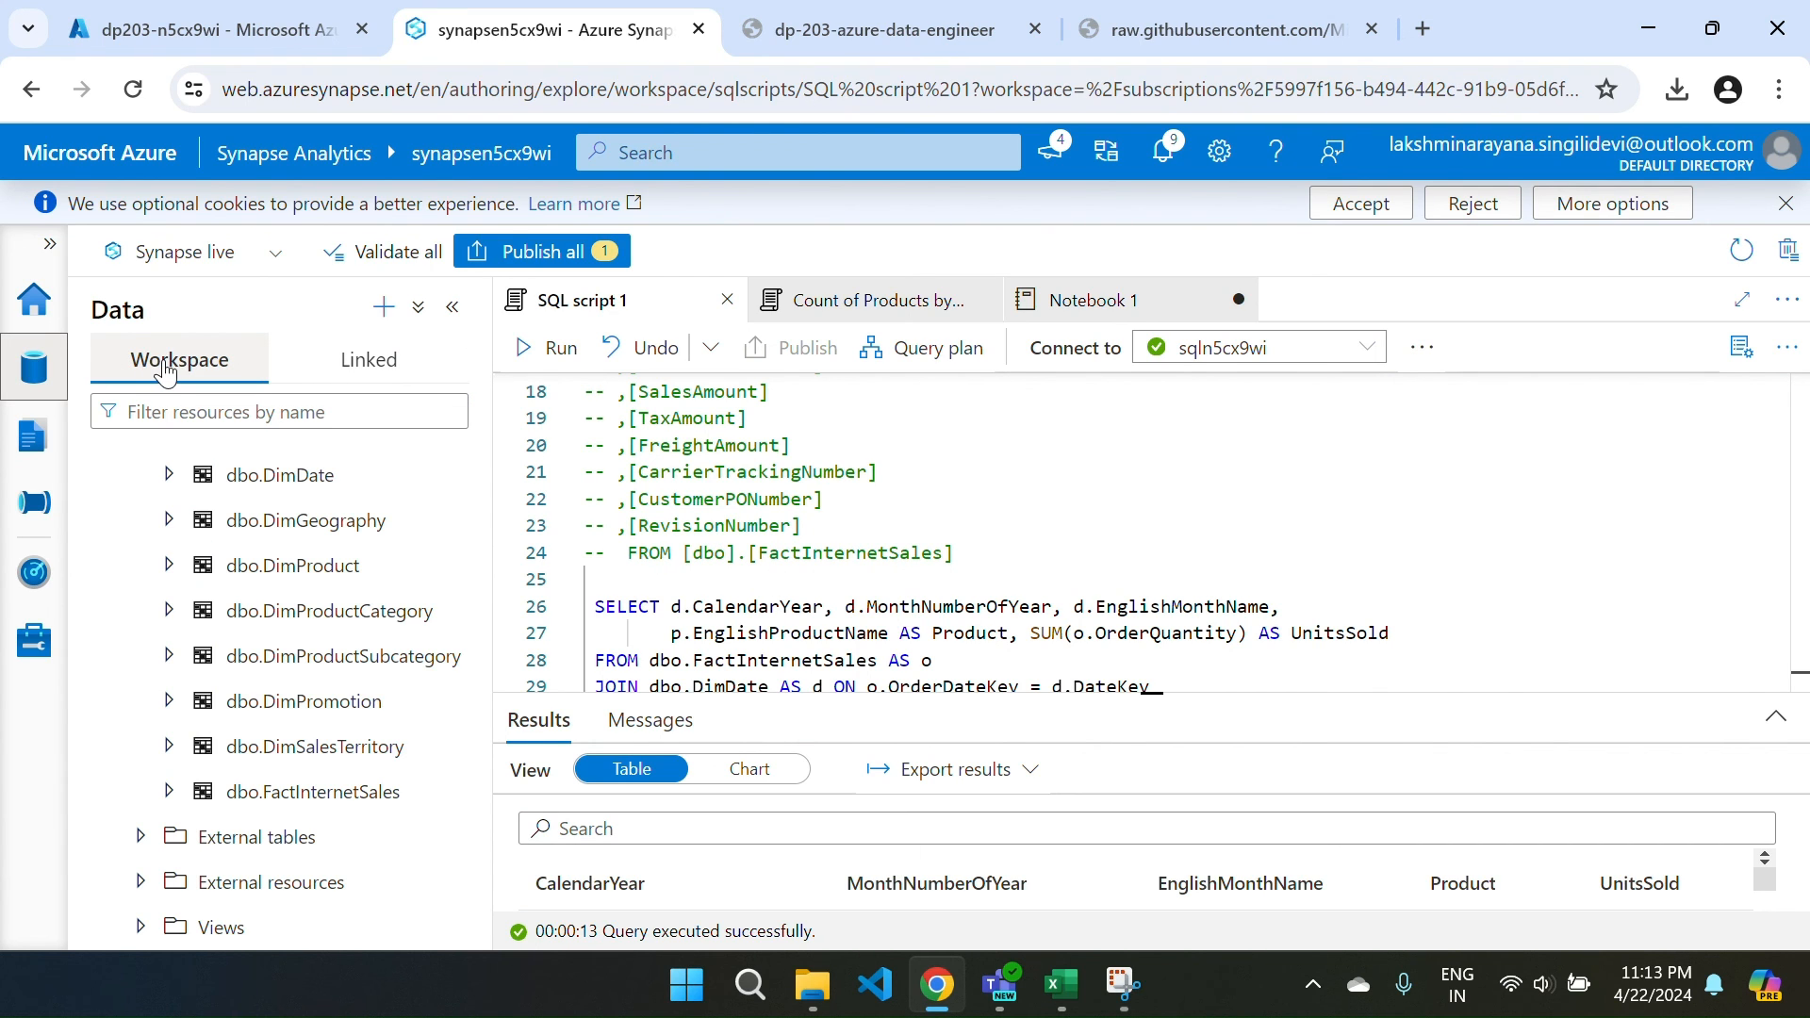
{"action": "scroll", "coordinate": [144, 503], "scroll_direction": "up", "scroll_amount": 3}
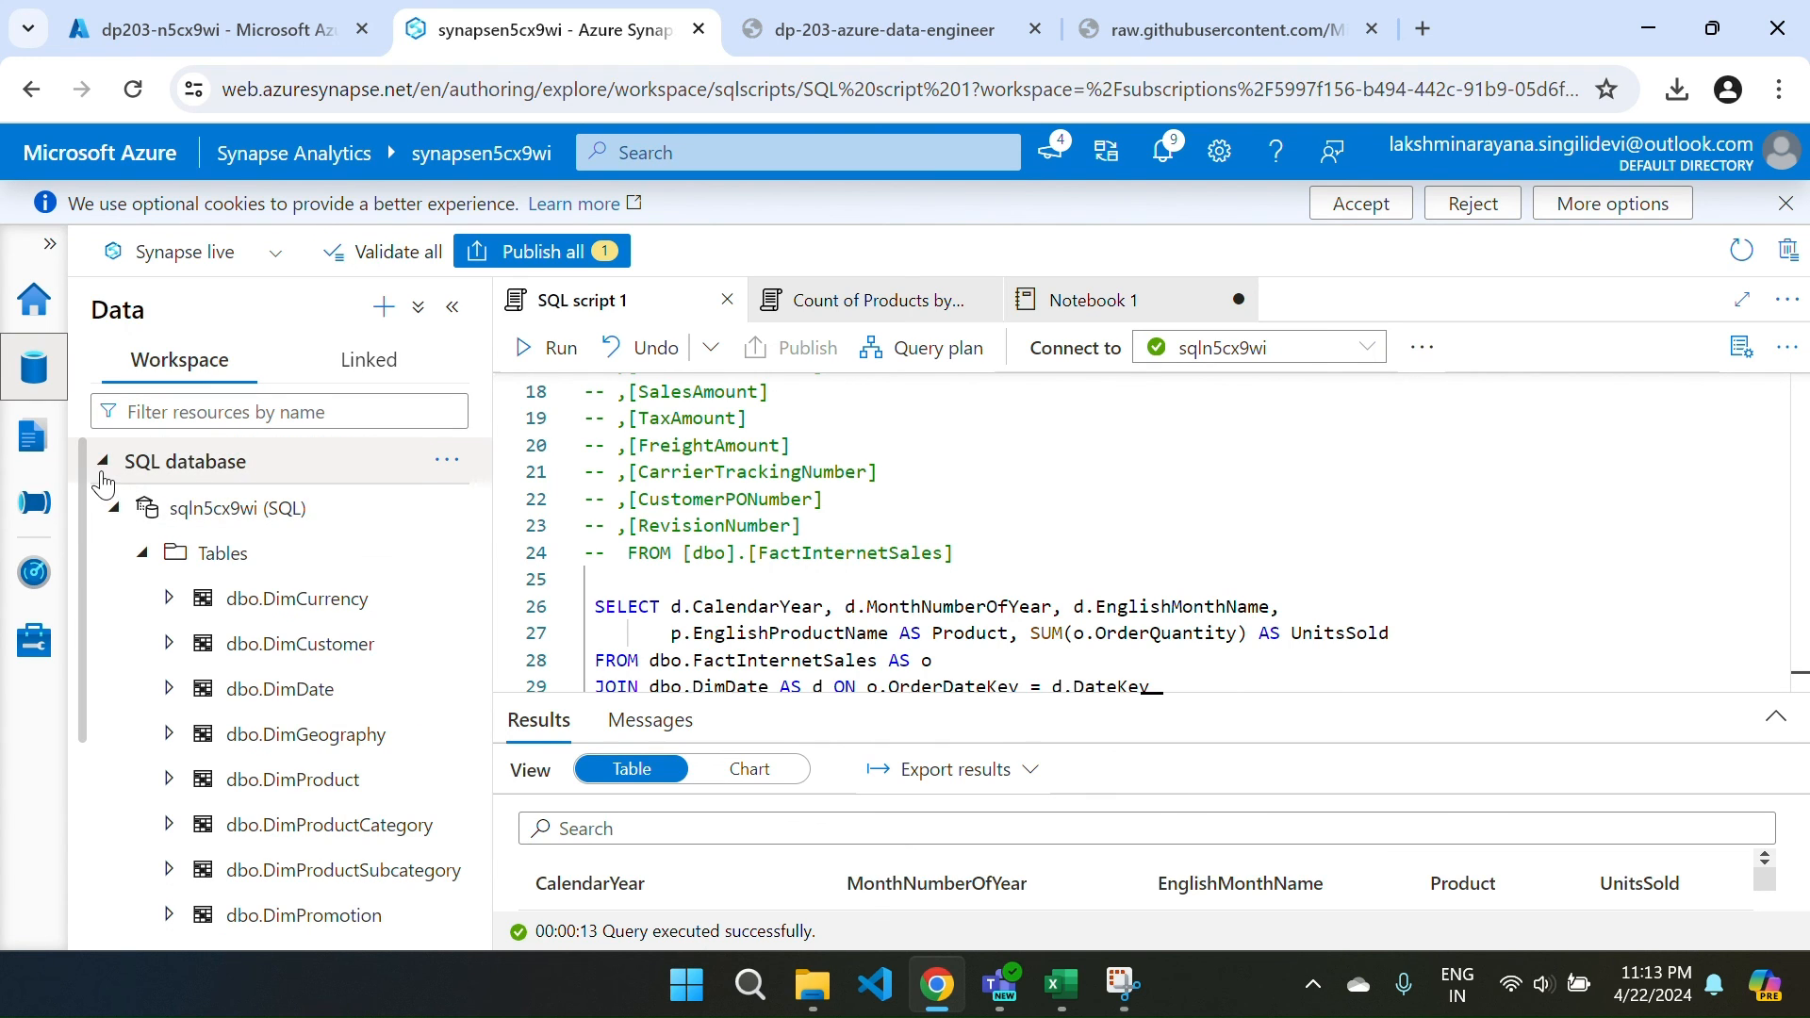
{"action": "left_click", "coordinate": [102, 461]}
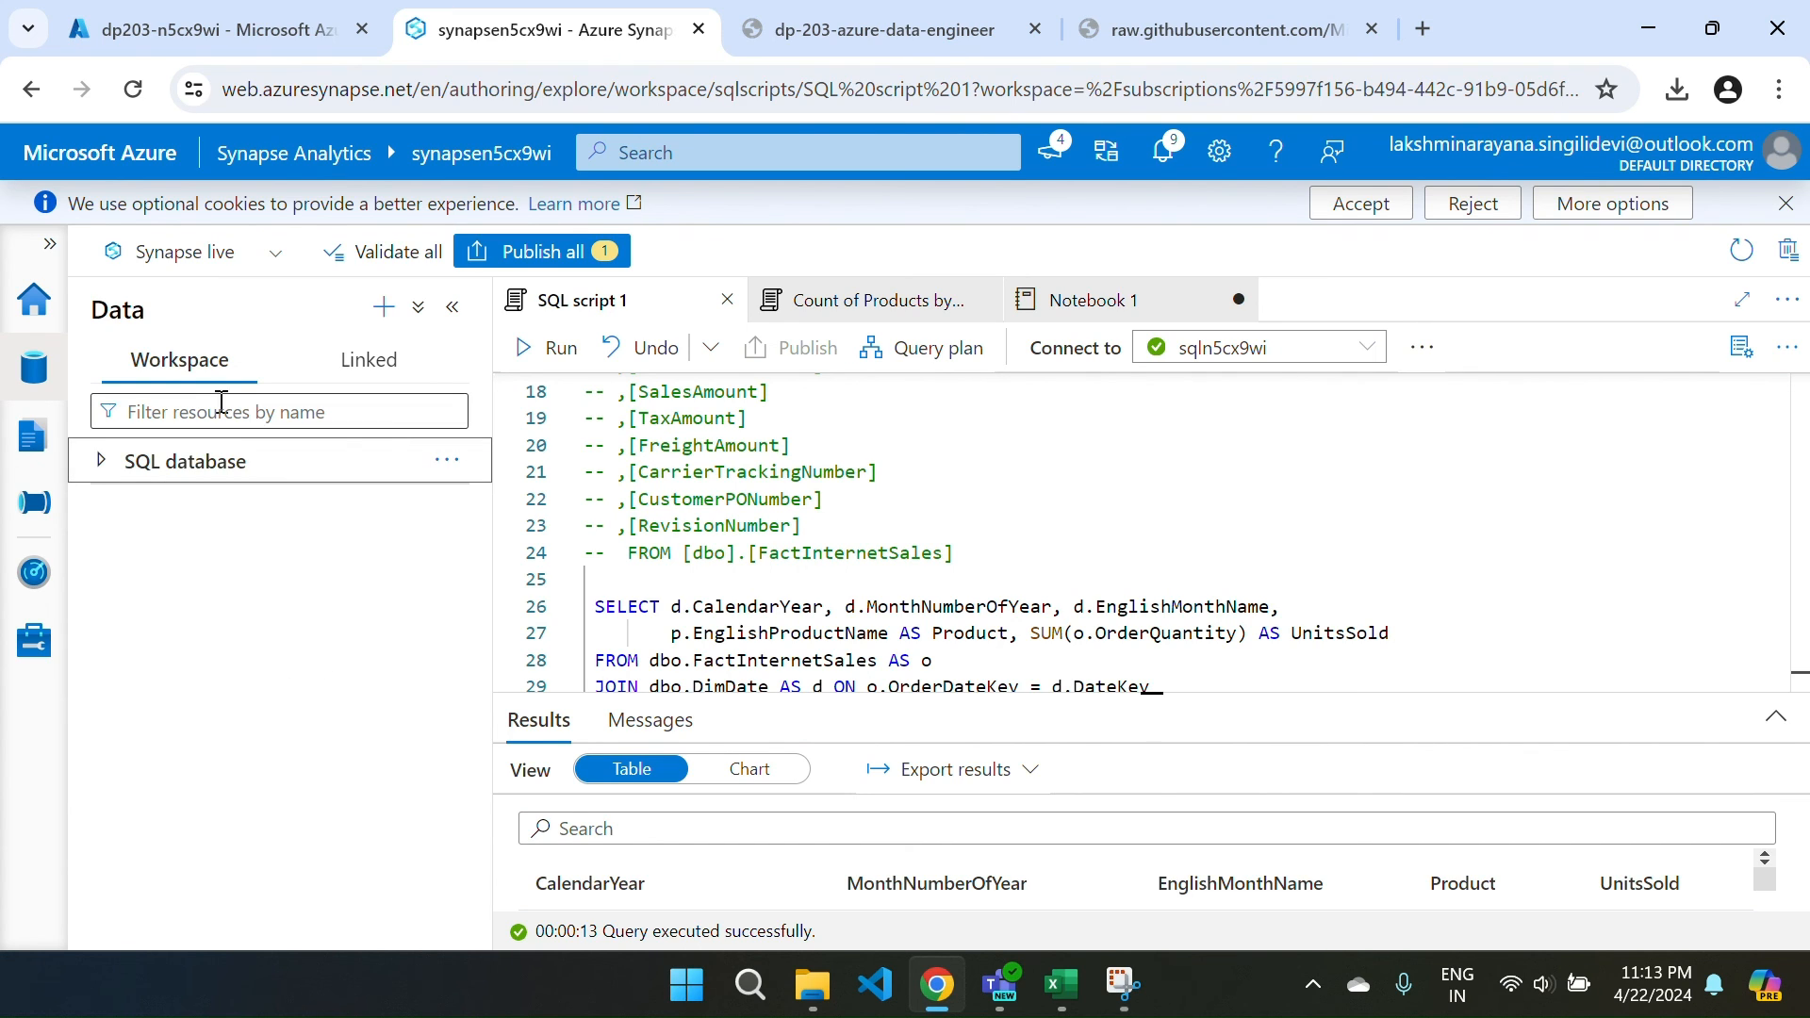
Publish the pending Notebook 1 edit and return to the workspace Home hub.
{"action": "left_click", "coordinate": [542, 251]}
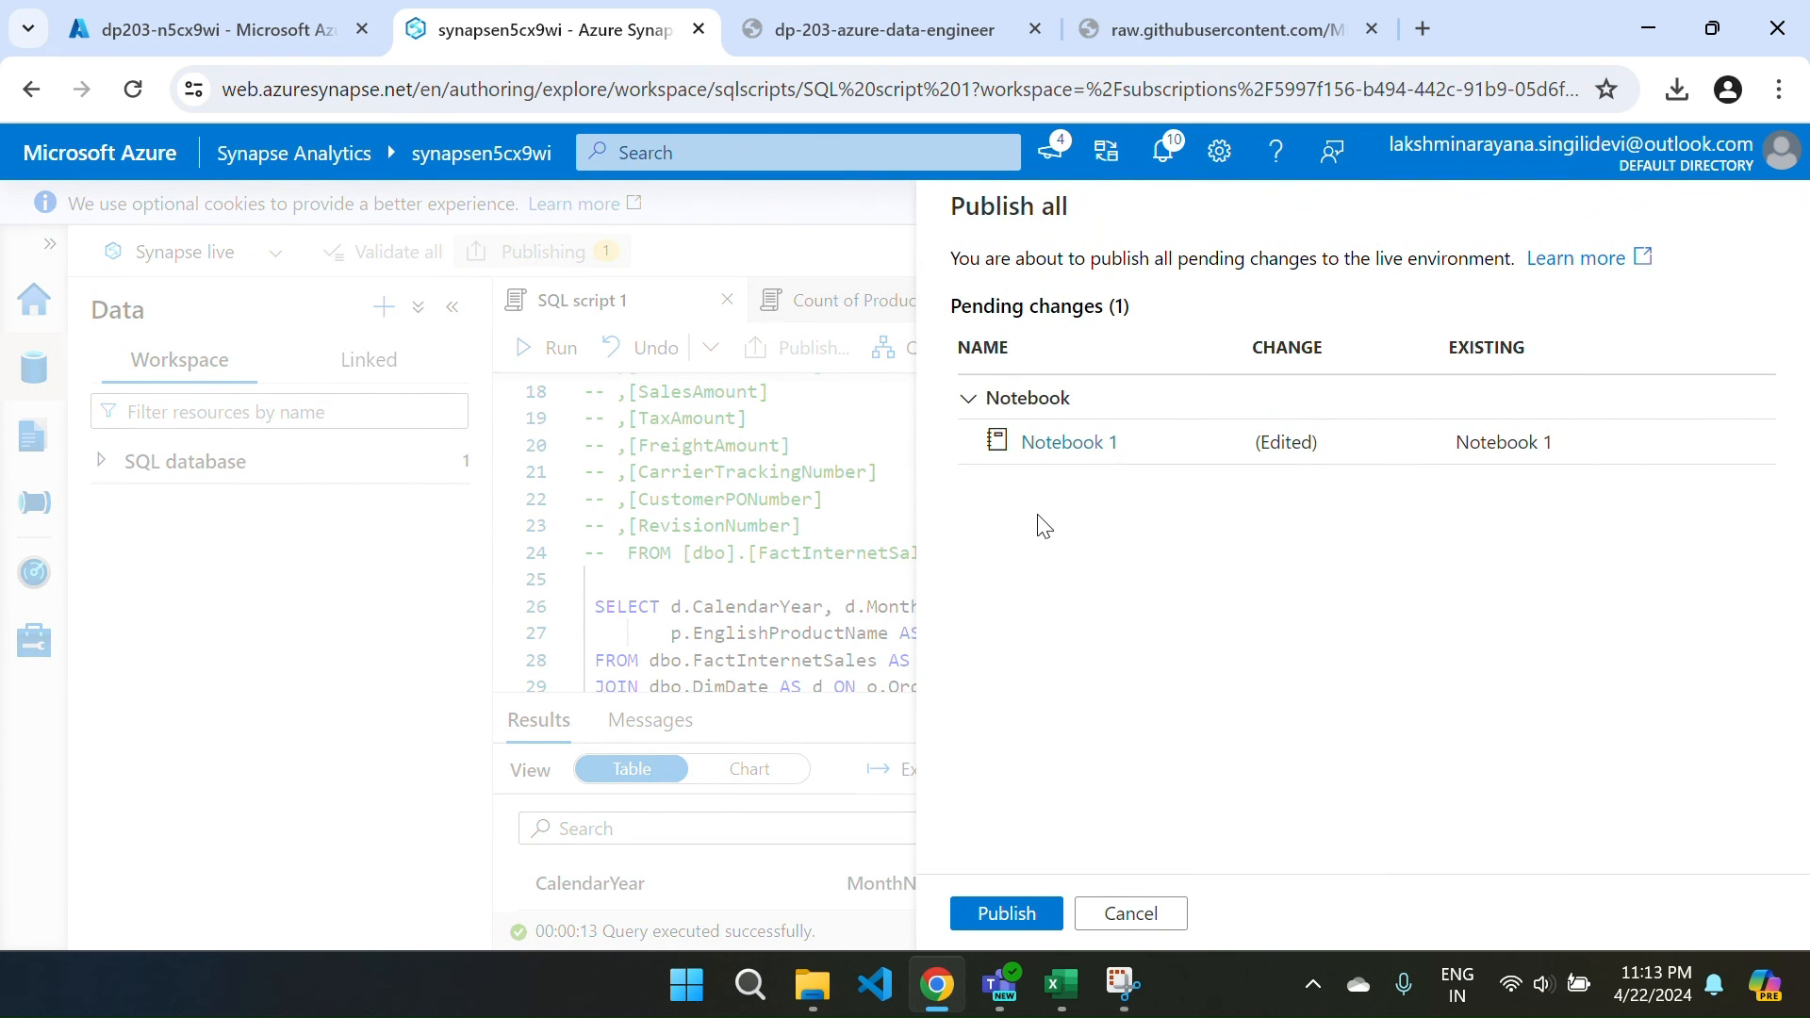
{"action": "left_click", "coordinate": [1016, 913]}
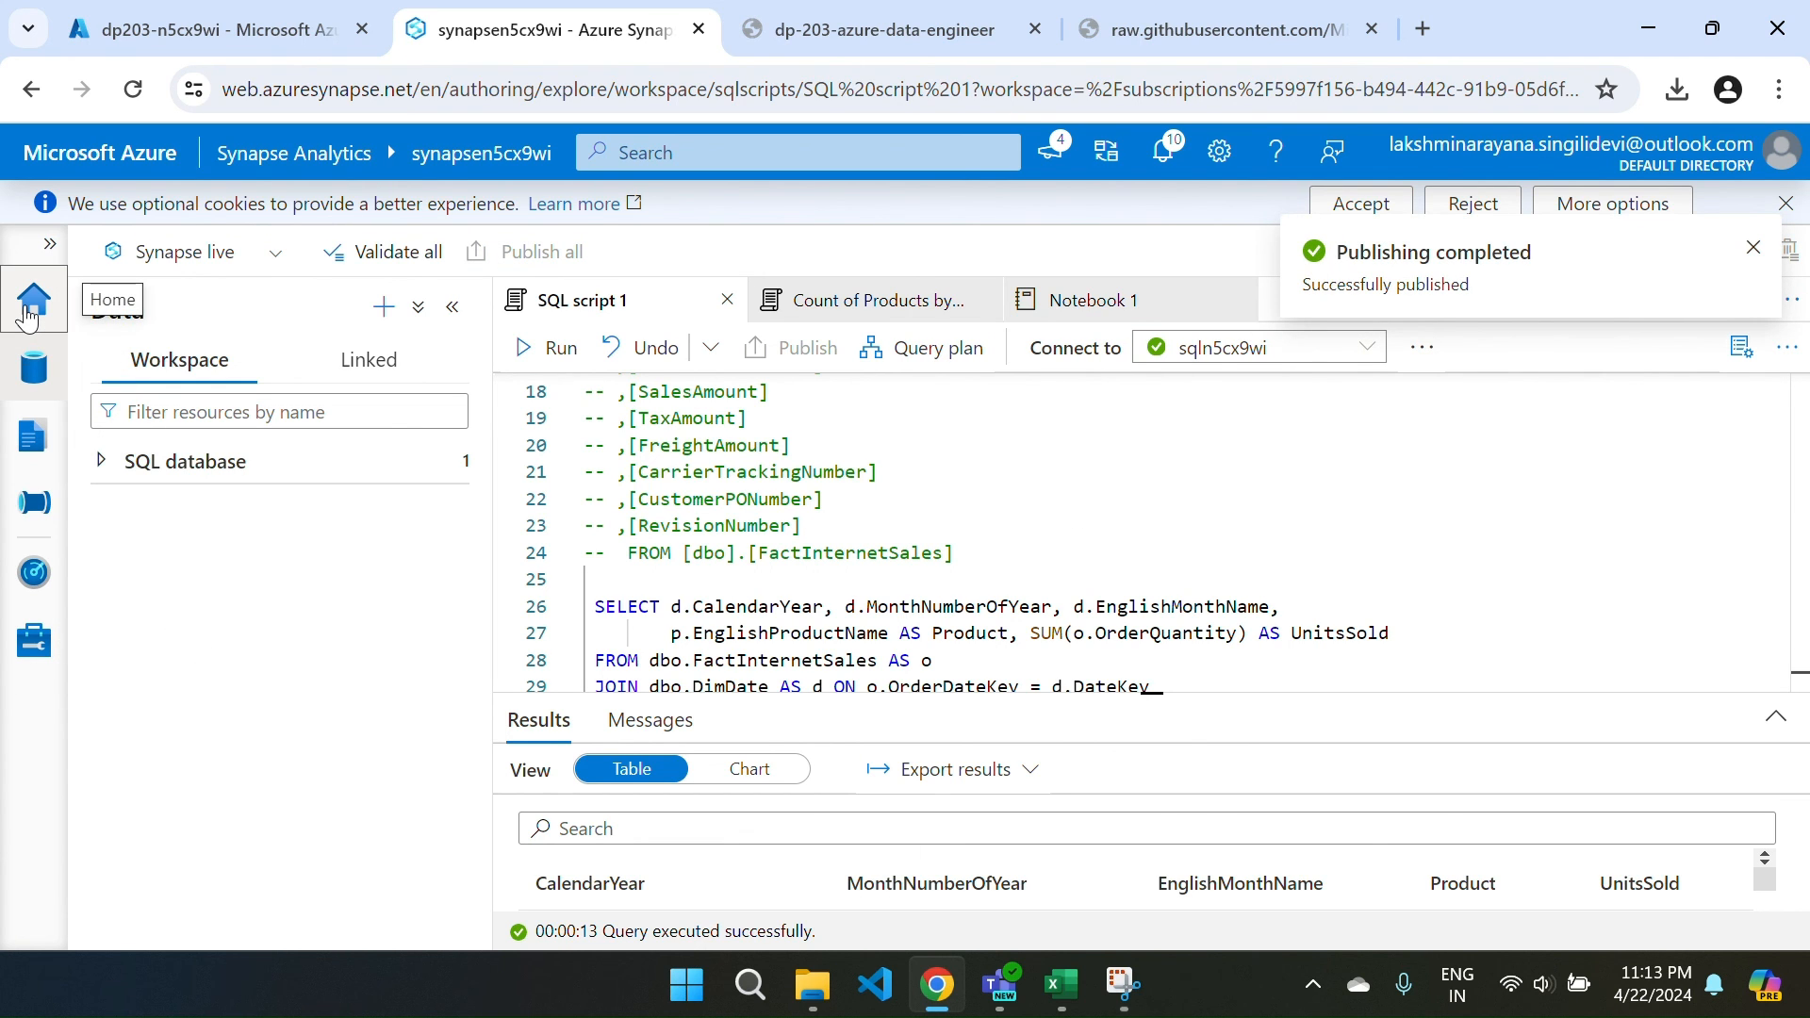
{"action": "left_click", "coordinate": [28, 319]}
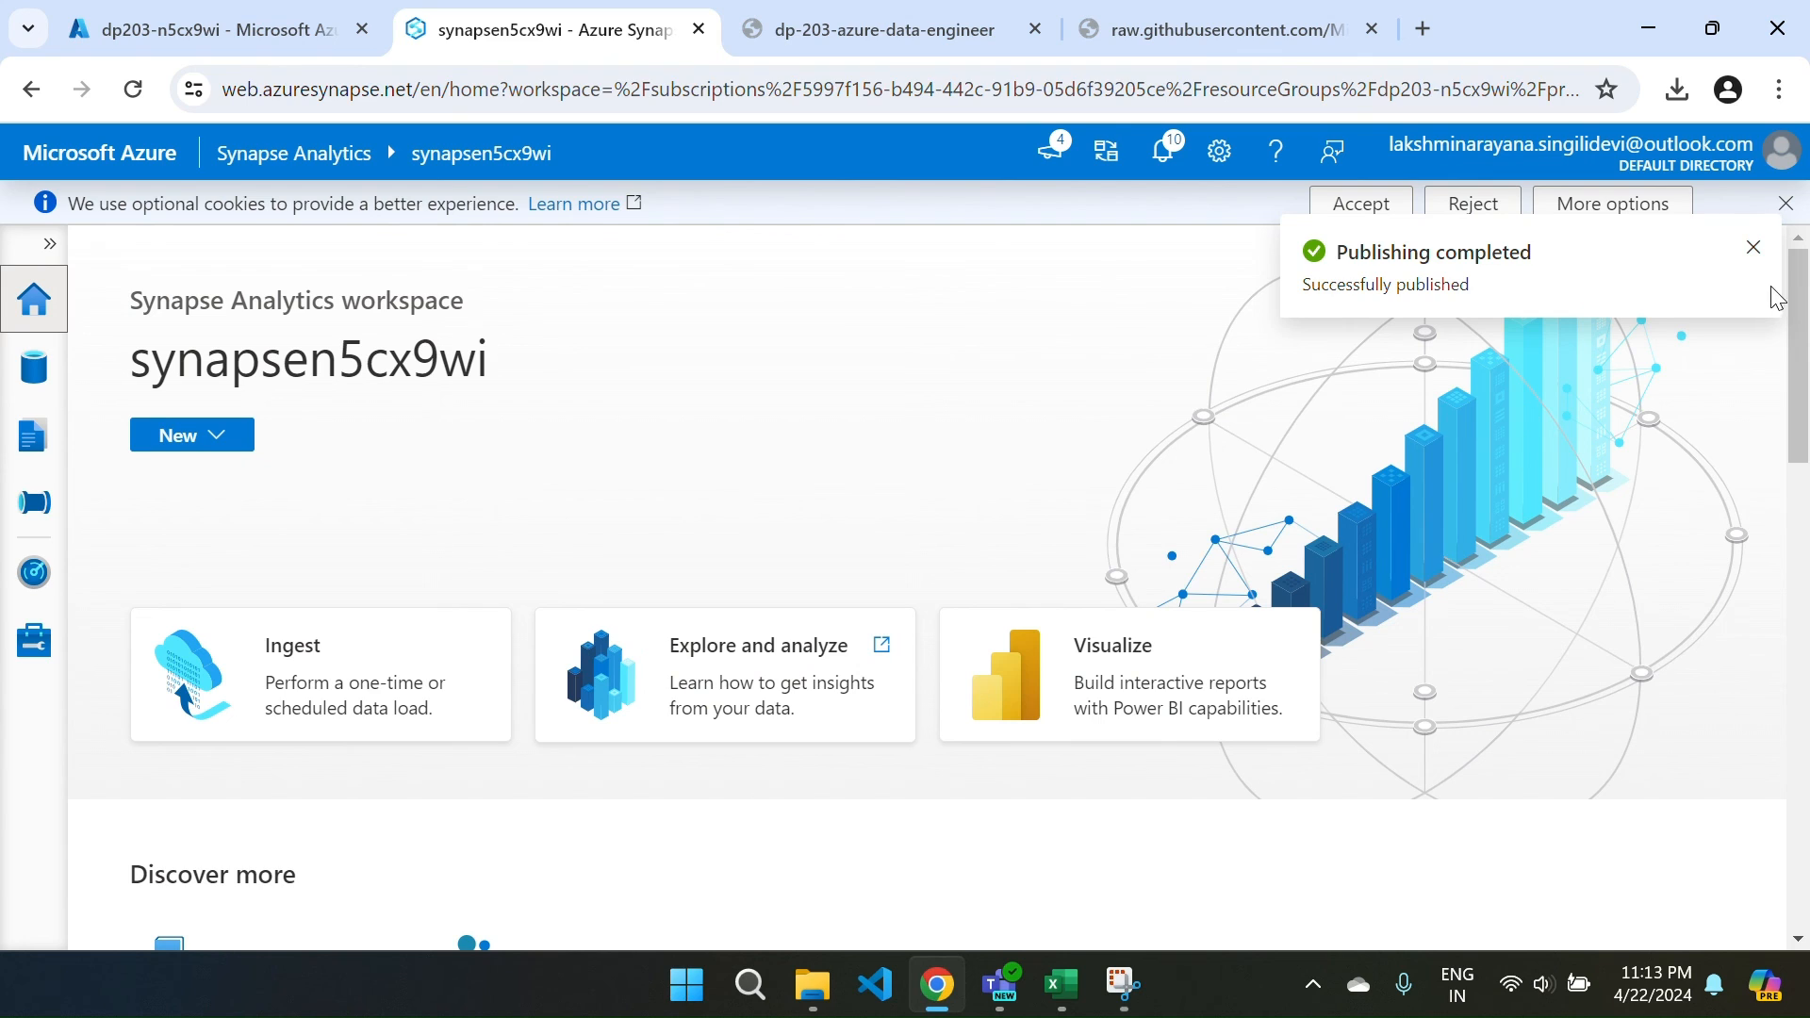
In the Azure portal, open the dp203-n5cx9wi resource group overview.
{"action": "left_click", "coordinate": [1753, 247]}
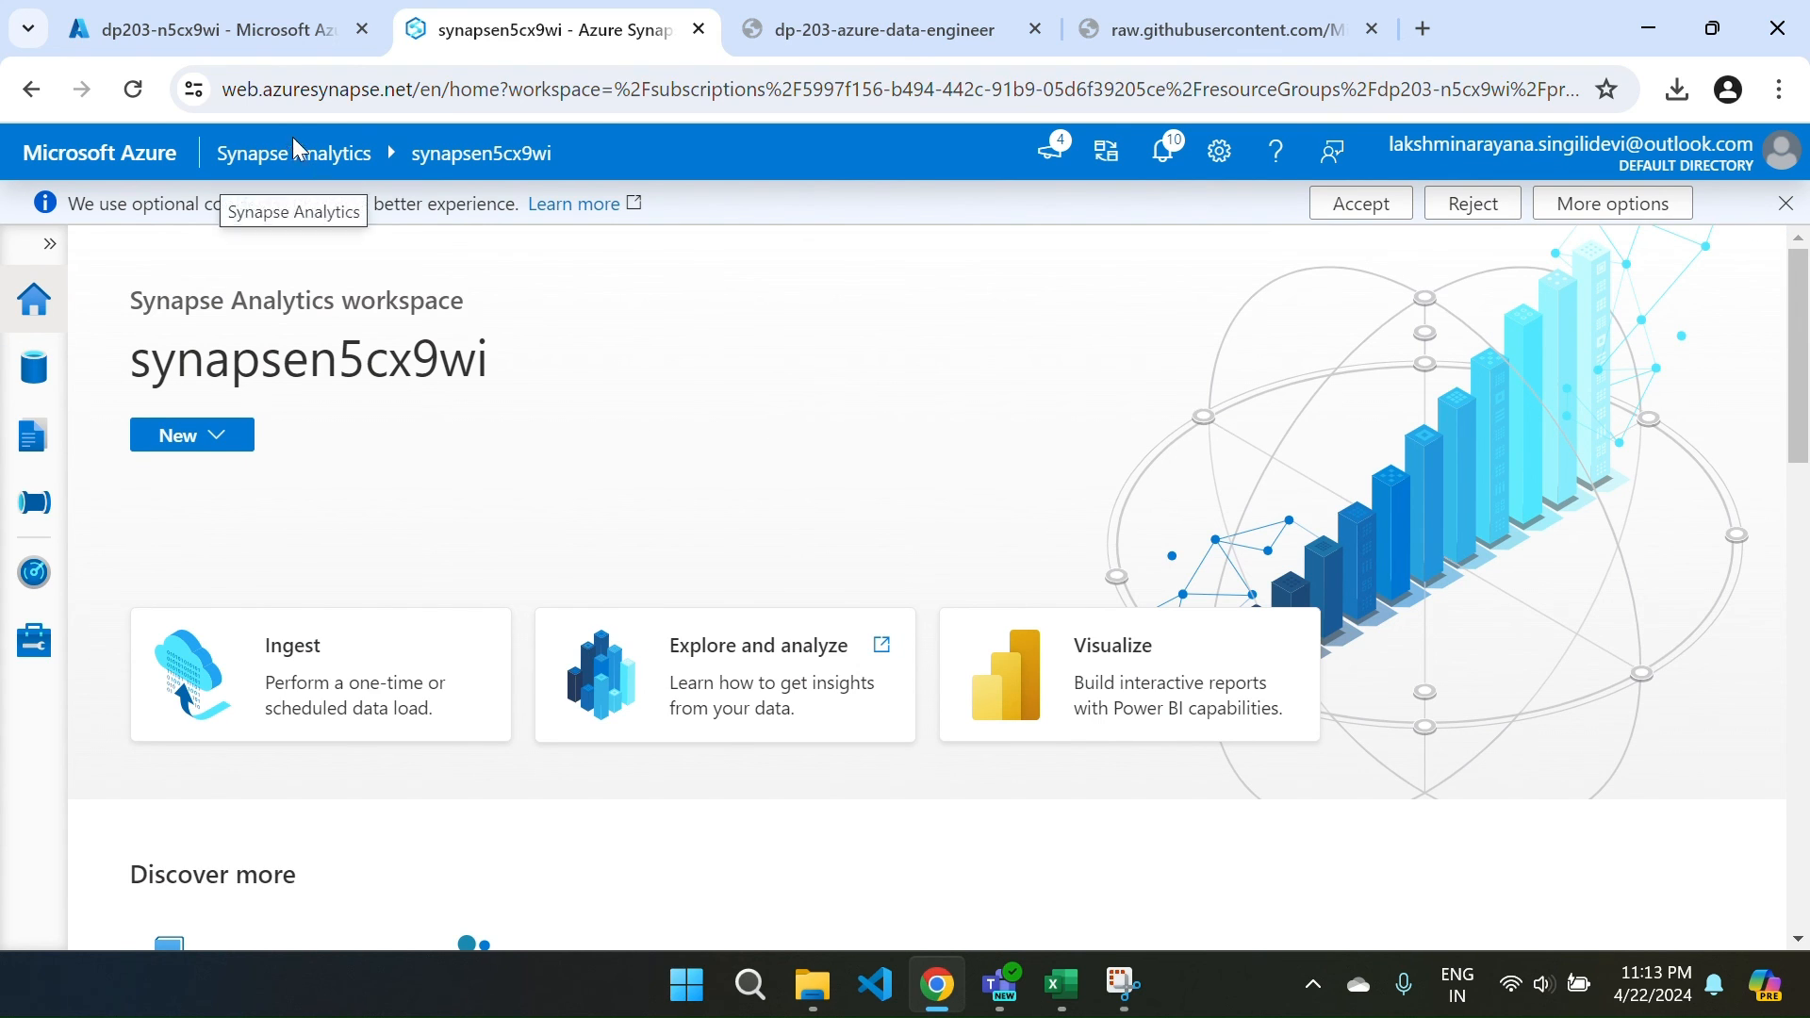
{"action": "left_click", "coordinate": [281, 41]}
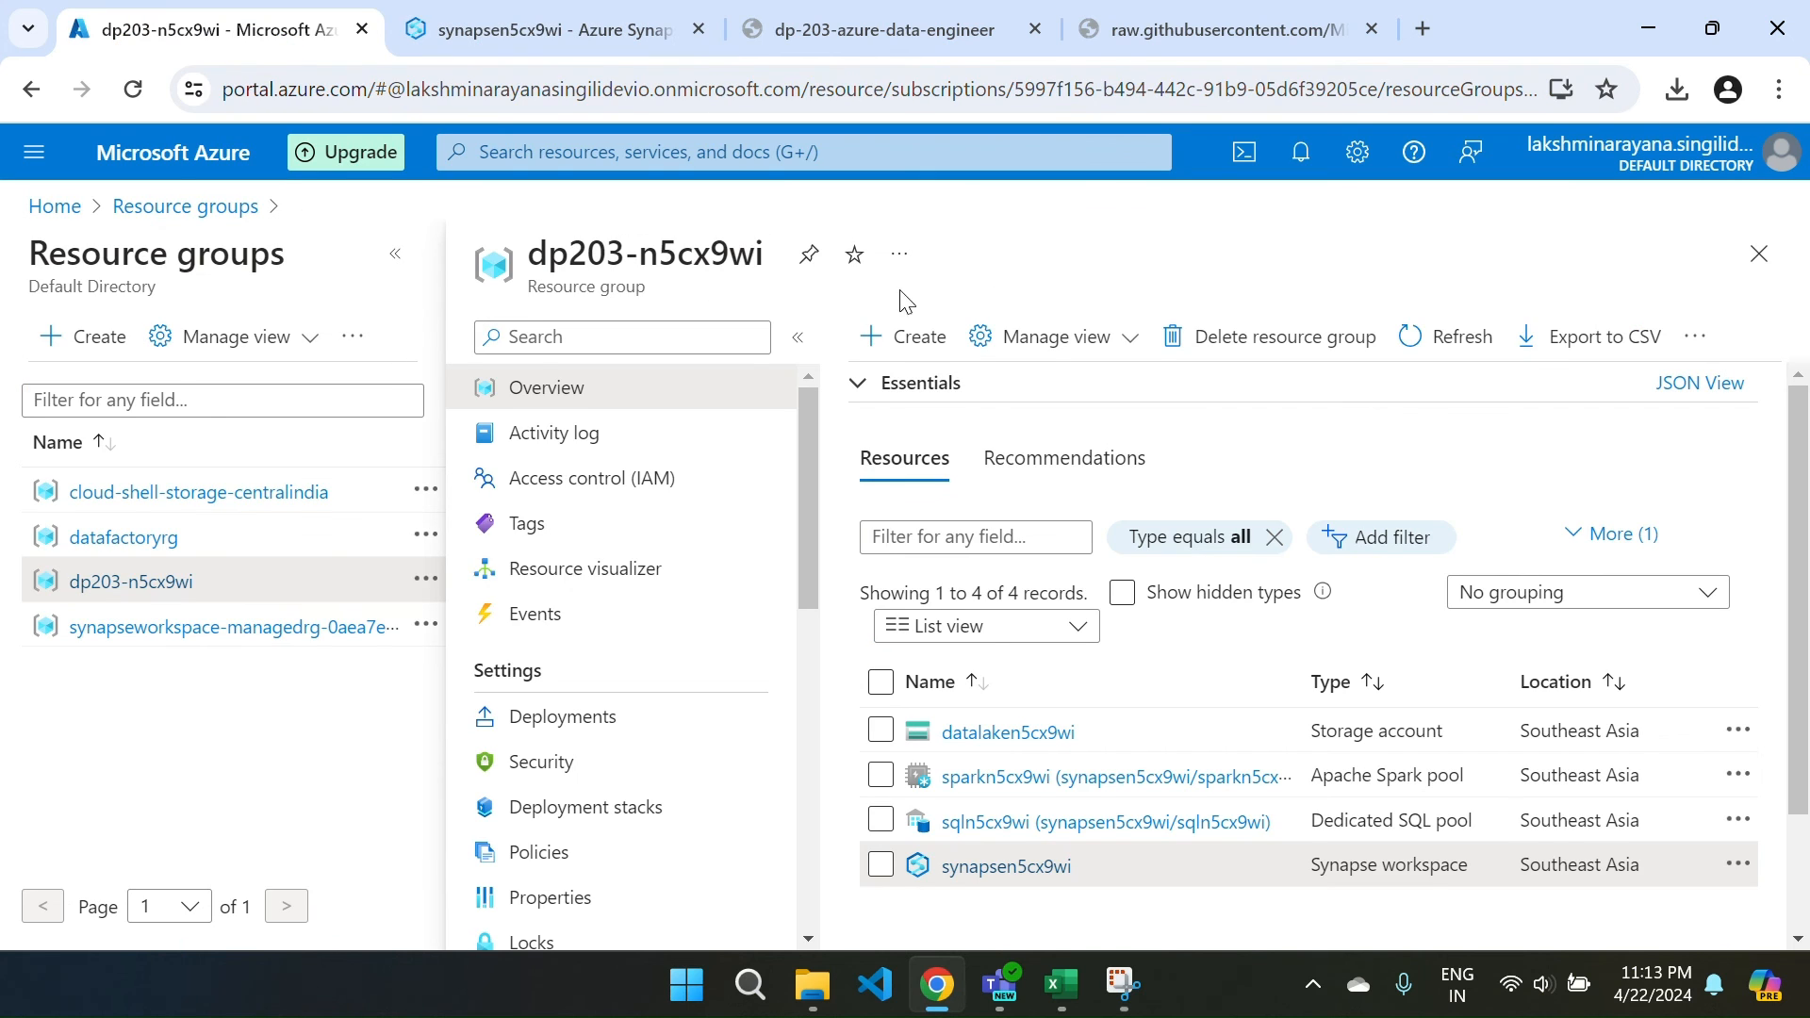
{"action": "left_click", "coordinate": [1757, 268]}
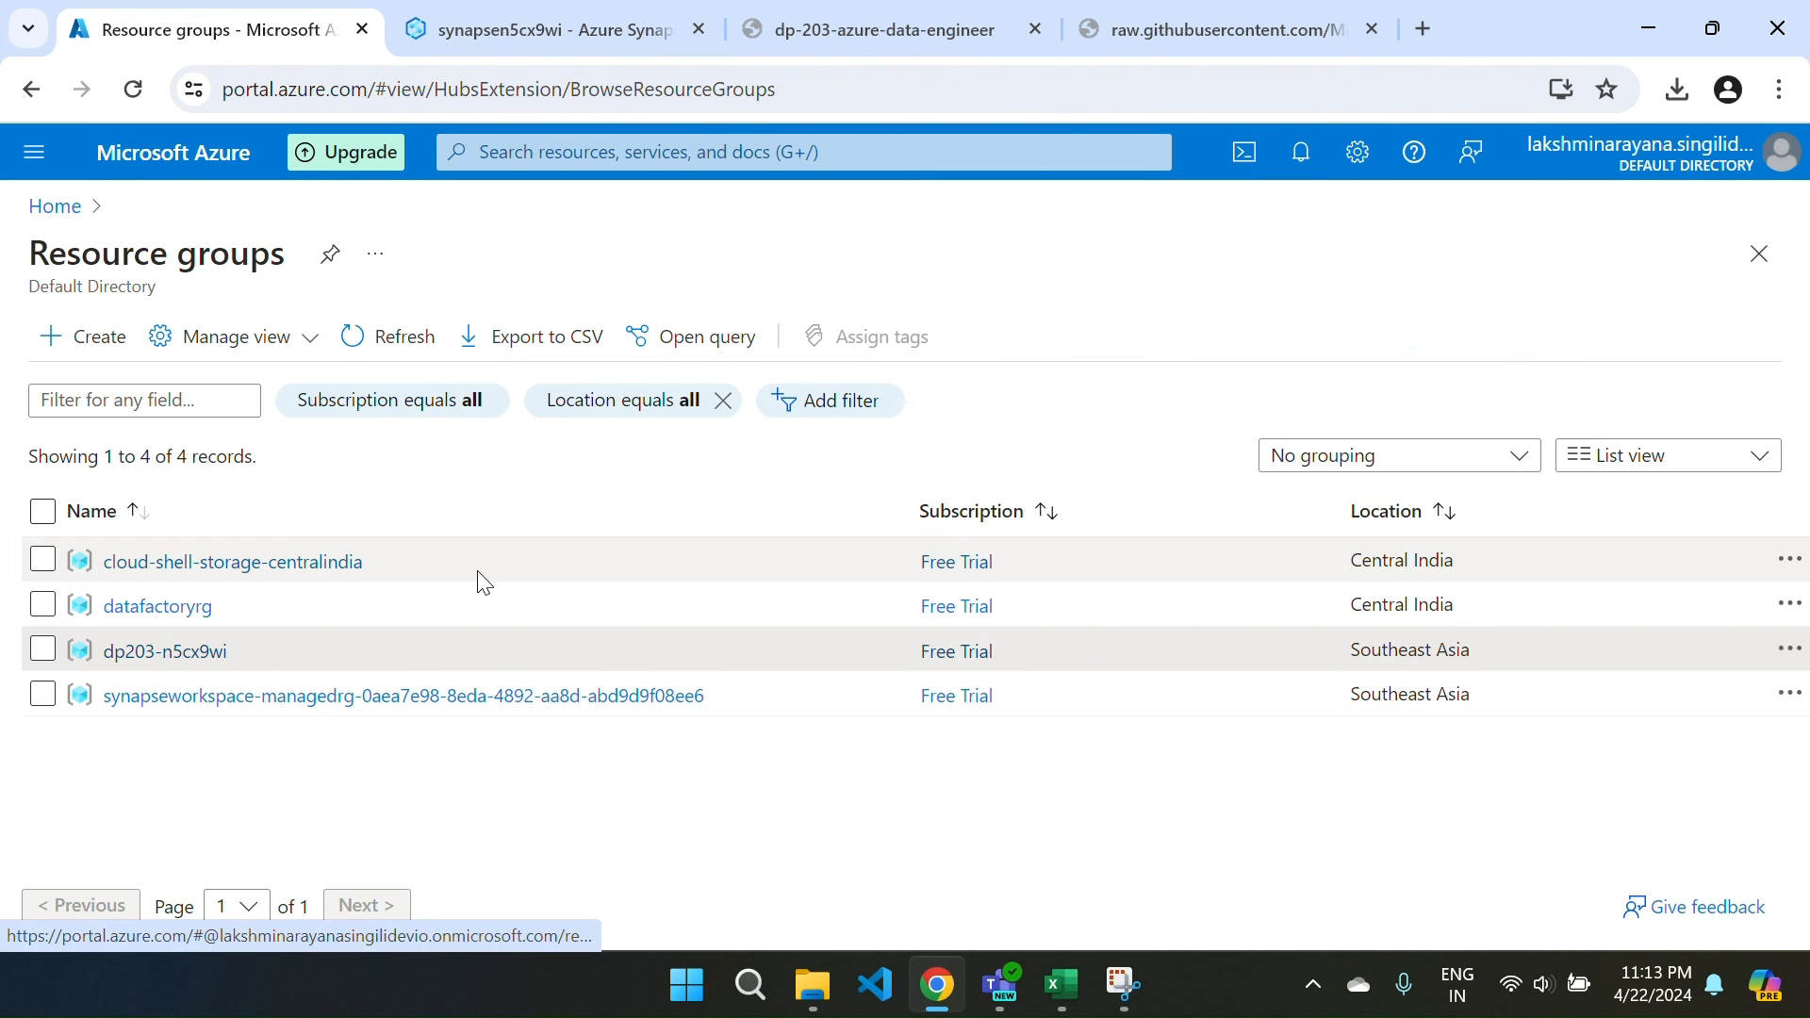
{"action": "left_click", "coordinate": [139, 662]}
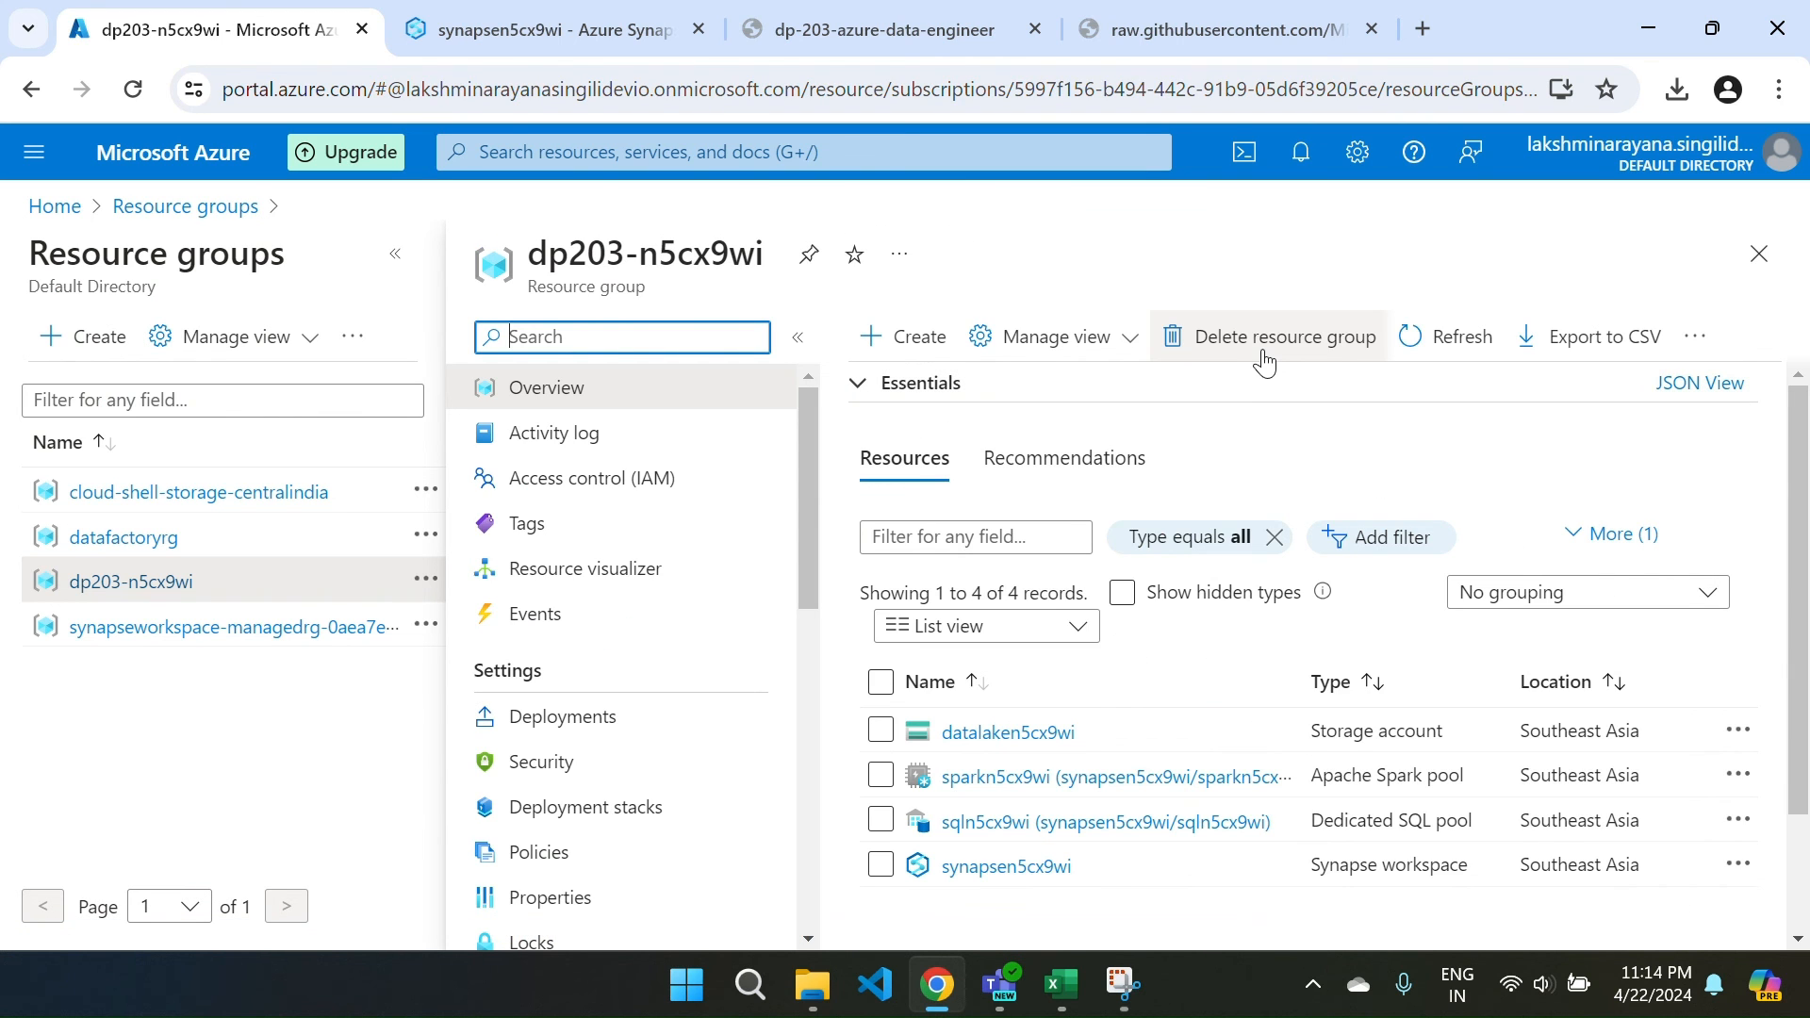
Start deleting the dp203-n5cx9wi resource group and clear wrongly pasted text from the confirmation box.
{"action": "left_click", "coordinate": [1264, 357]}
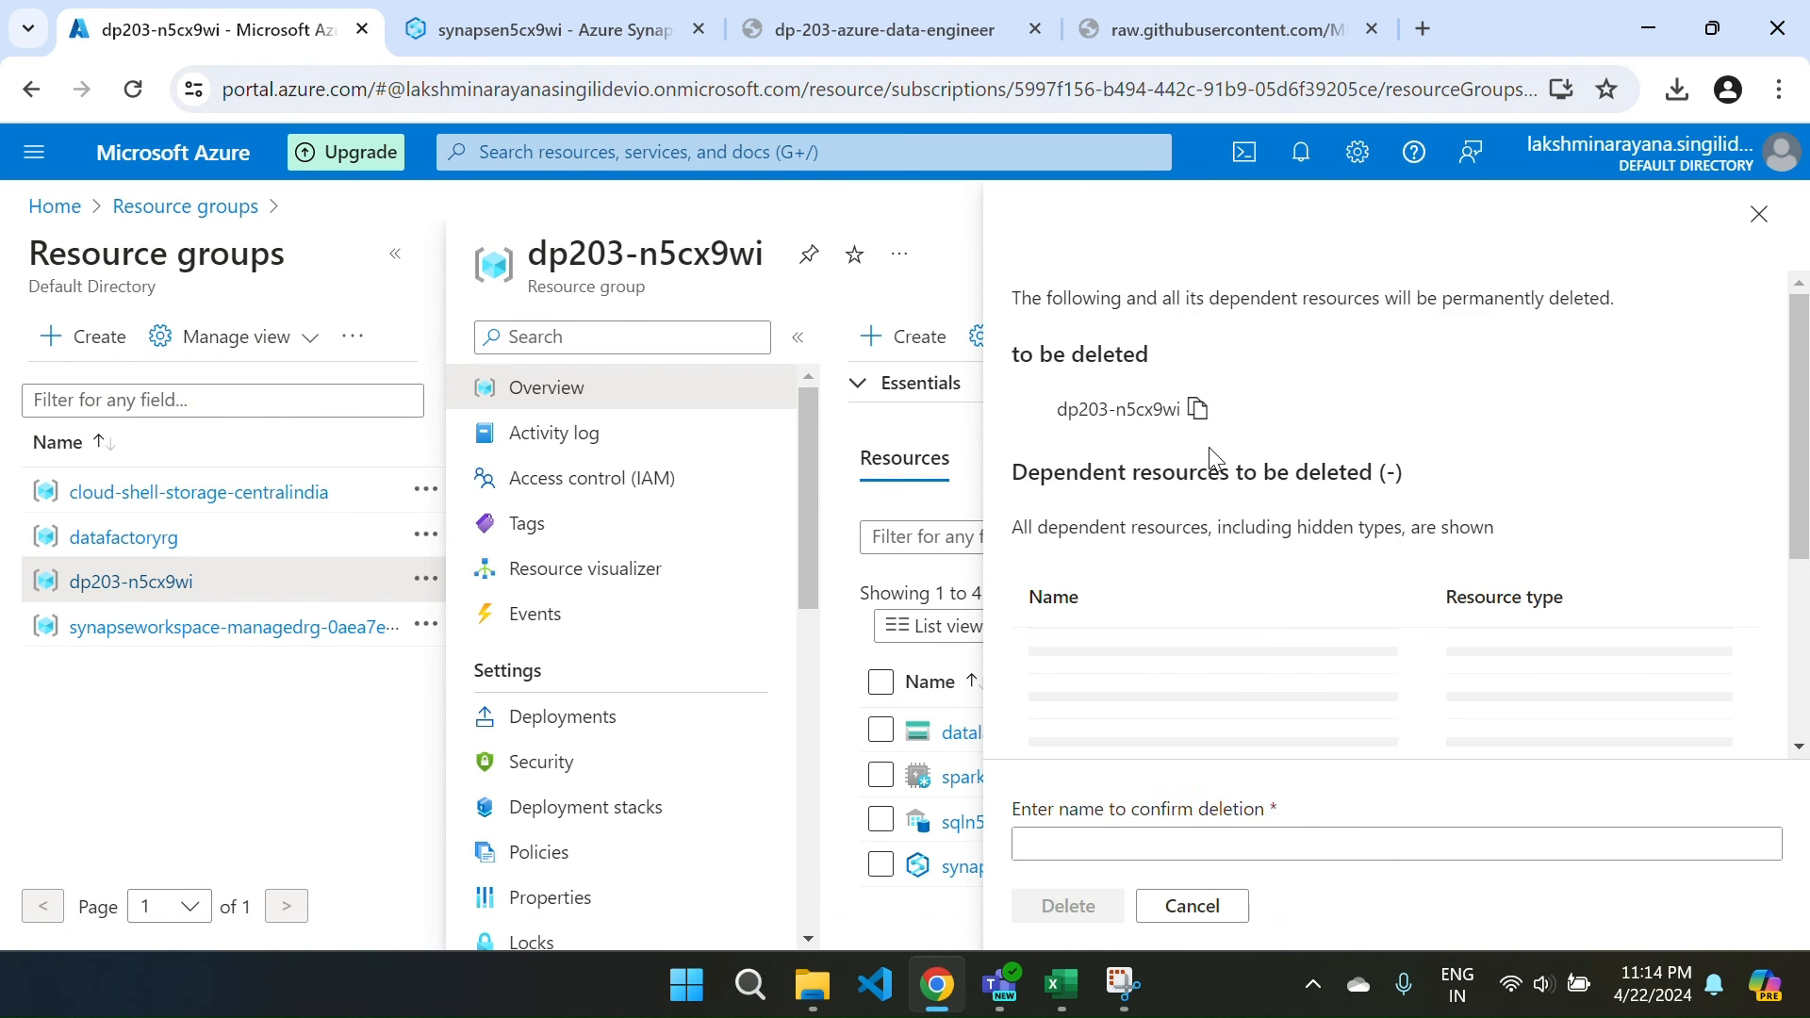
{"action": "left_click", "coordinate": [1092, 841]}
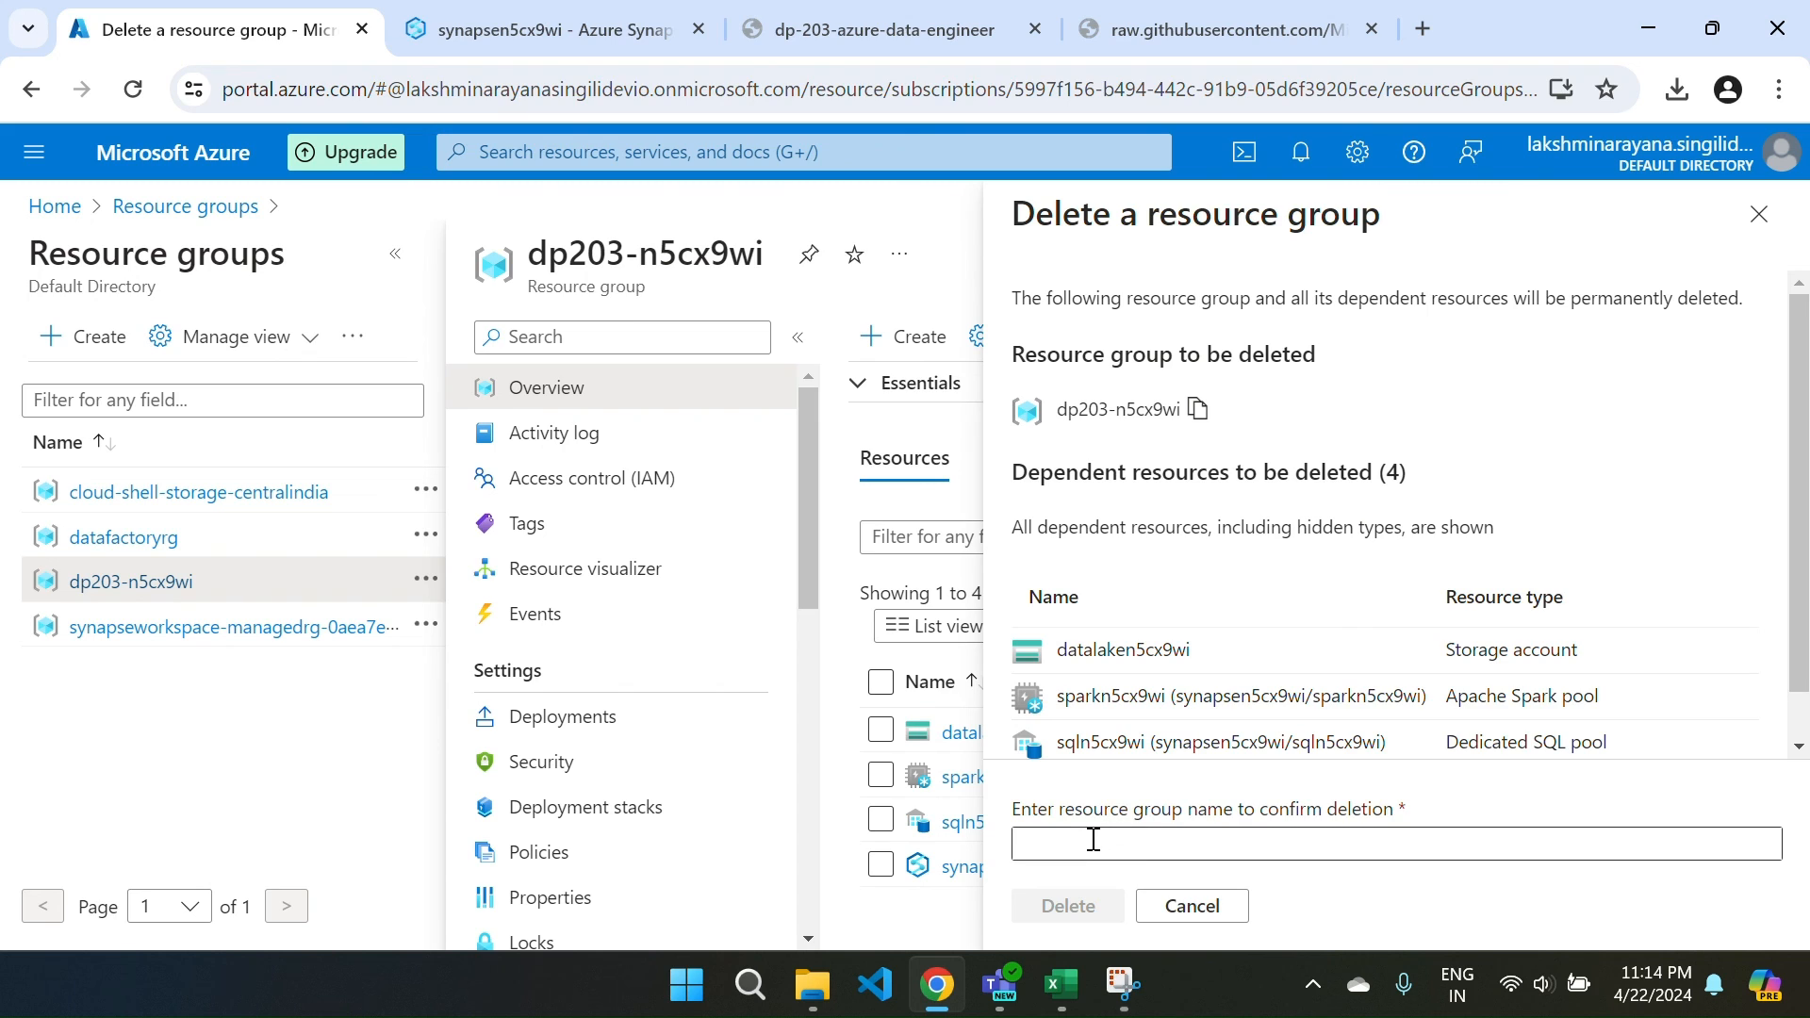
{"action": "key", "text": "ctrl+v"}
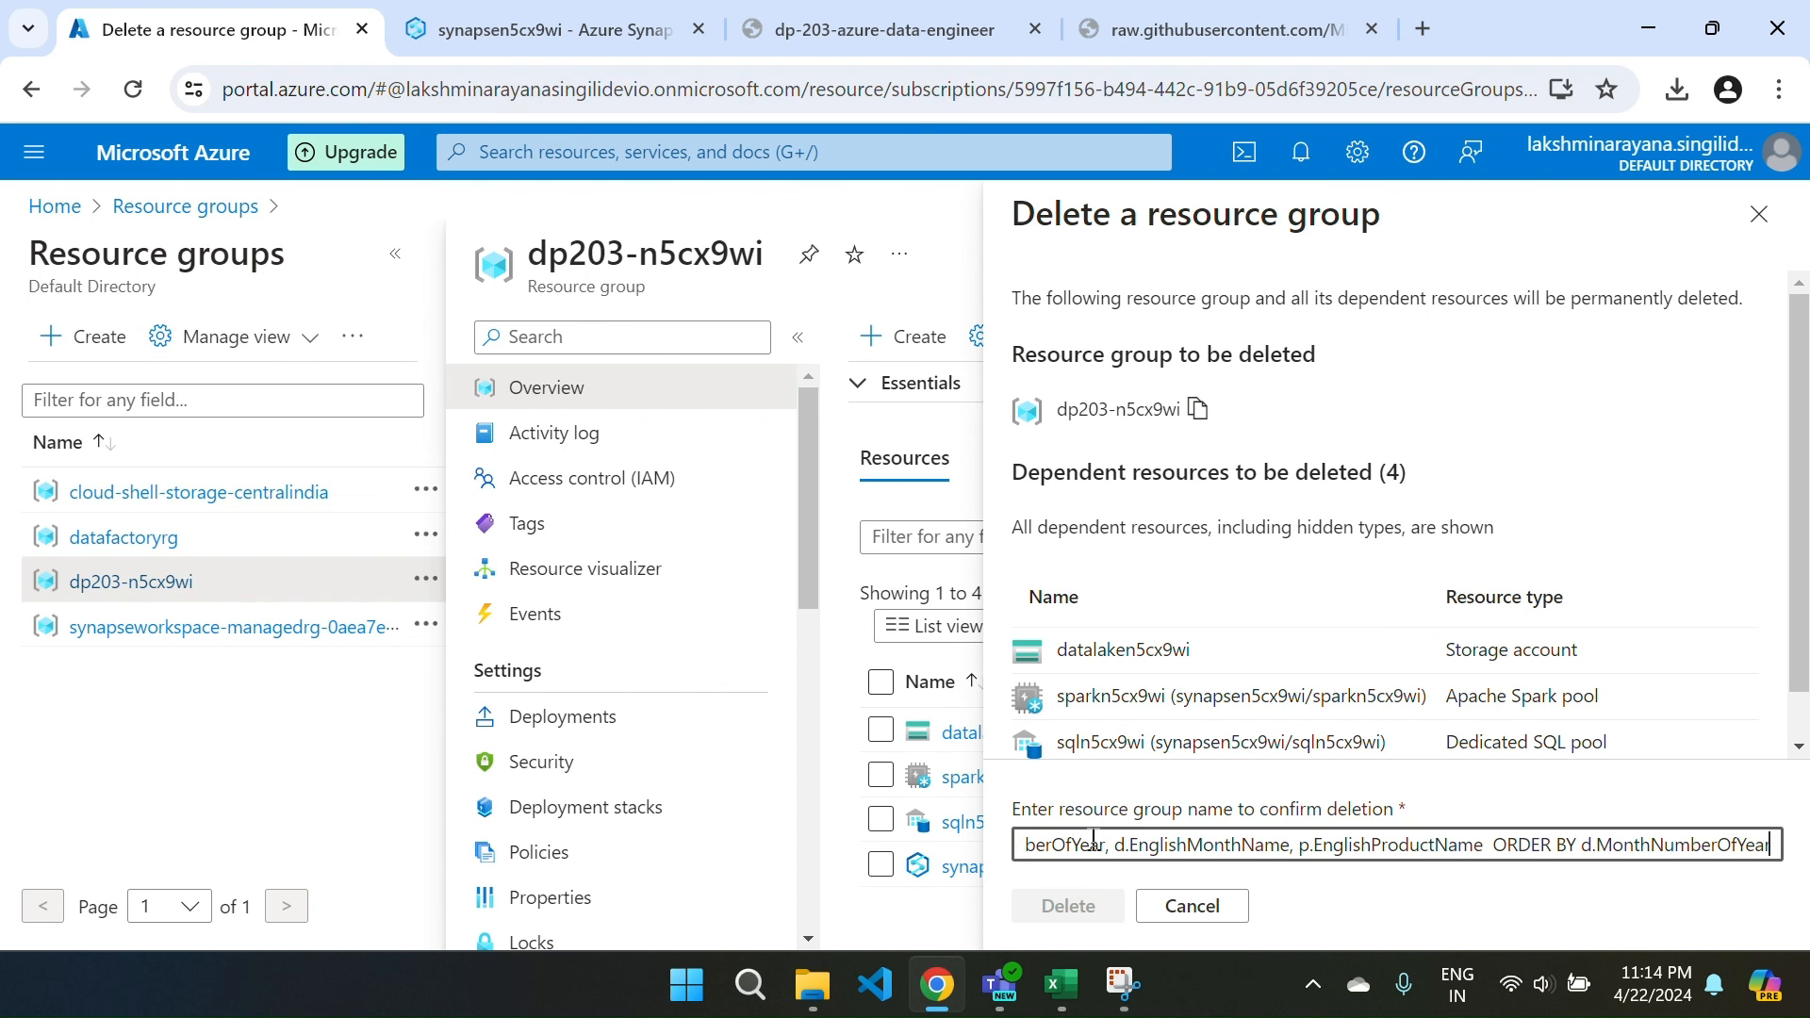
{"action": "key", "text": "ctrl+a"}
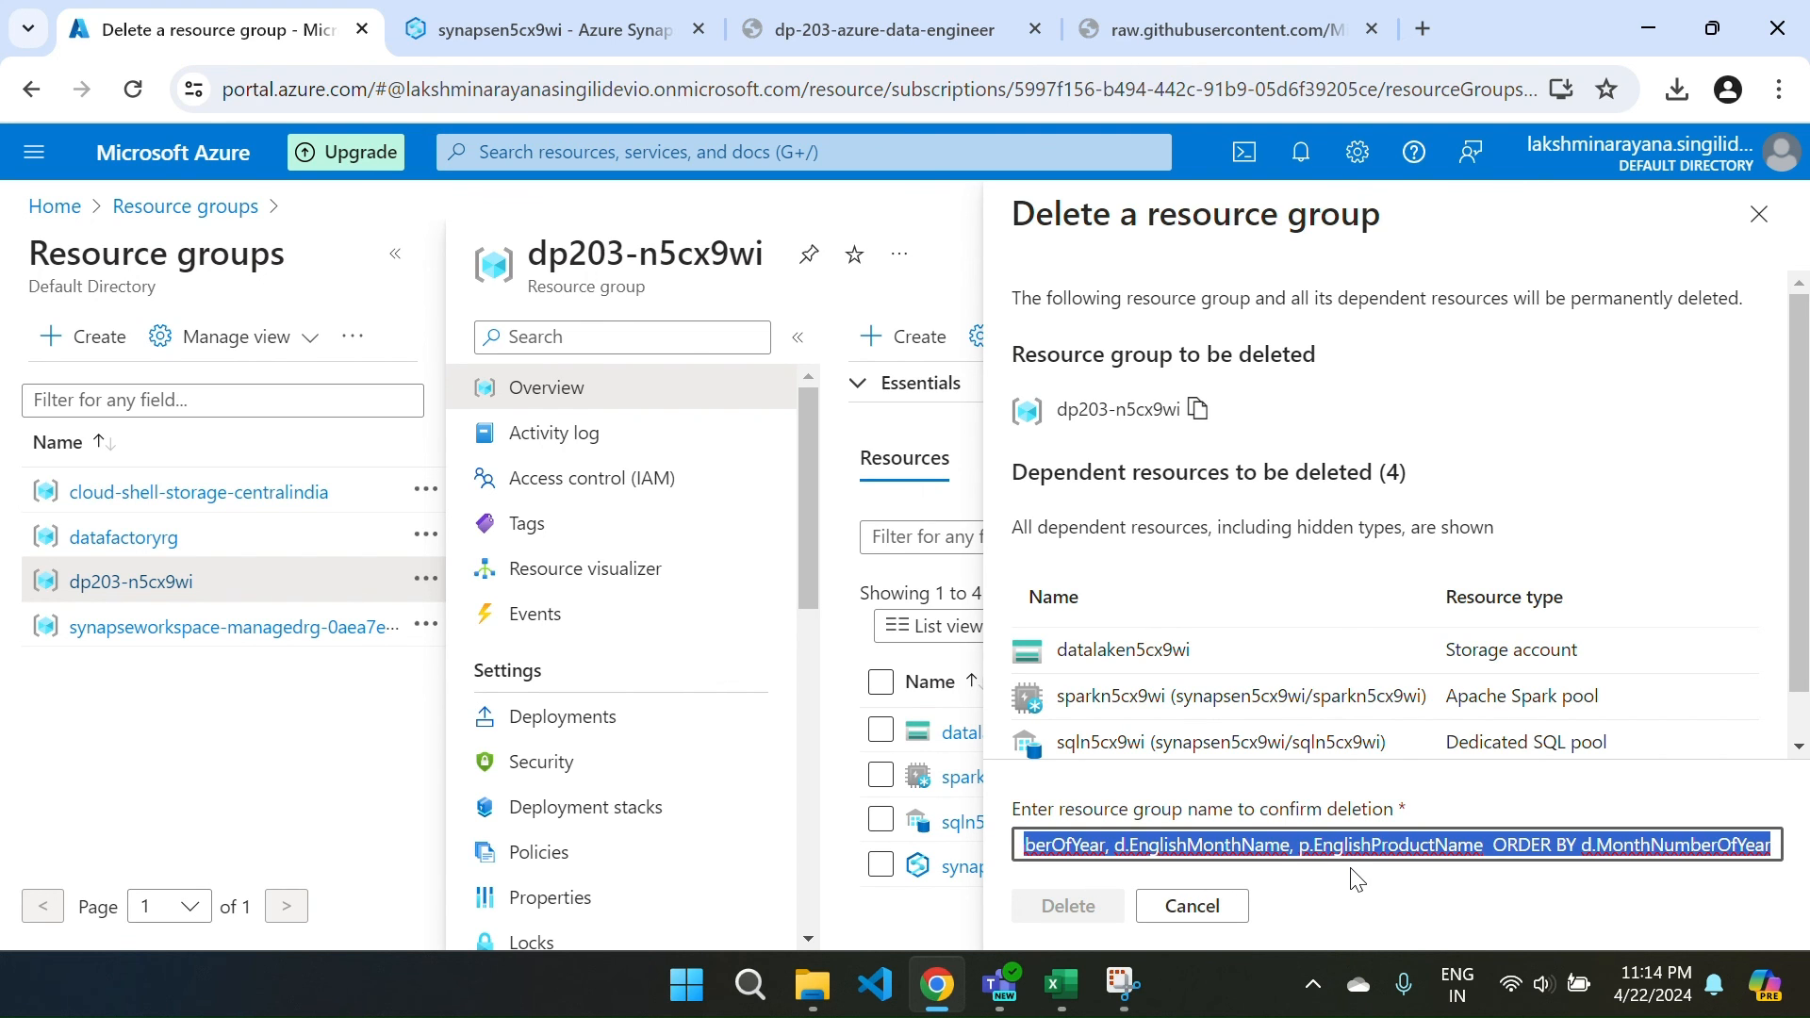
{"action": "key", "text": "BackSpace"}
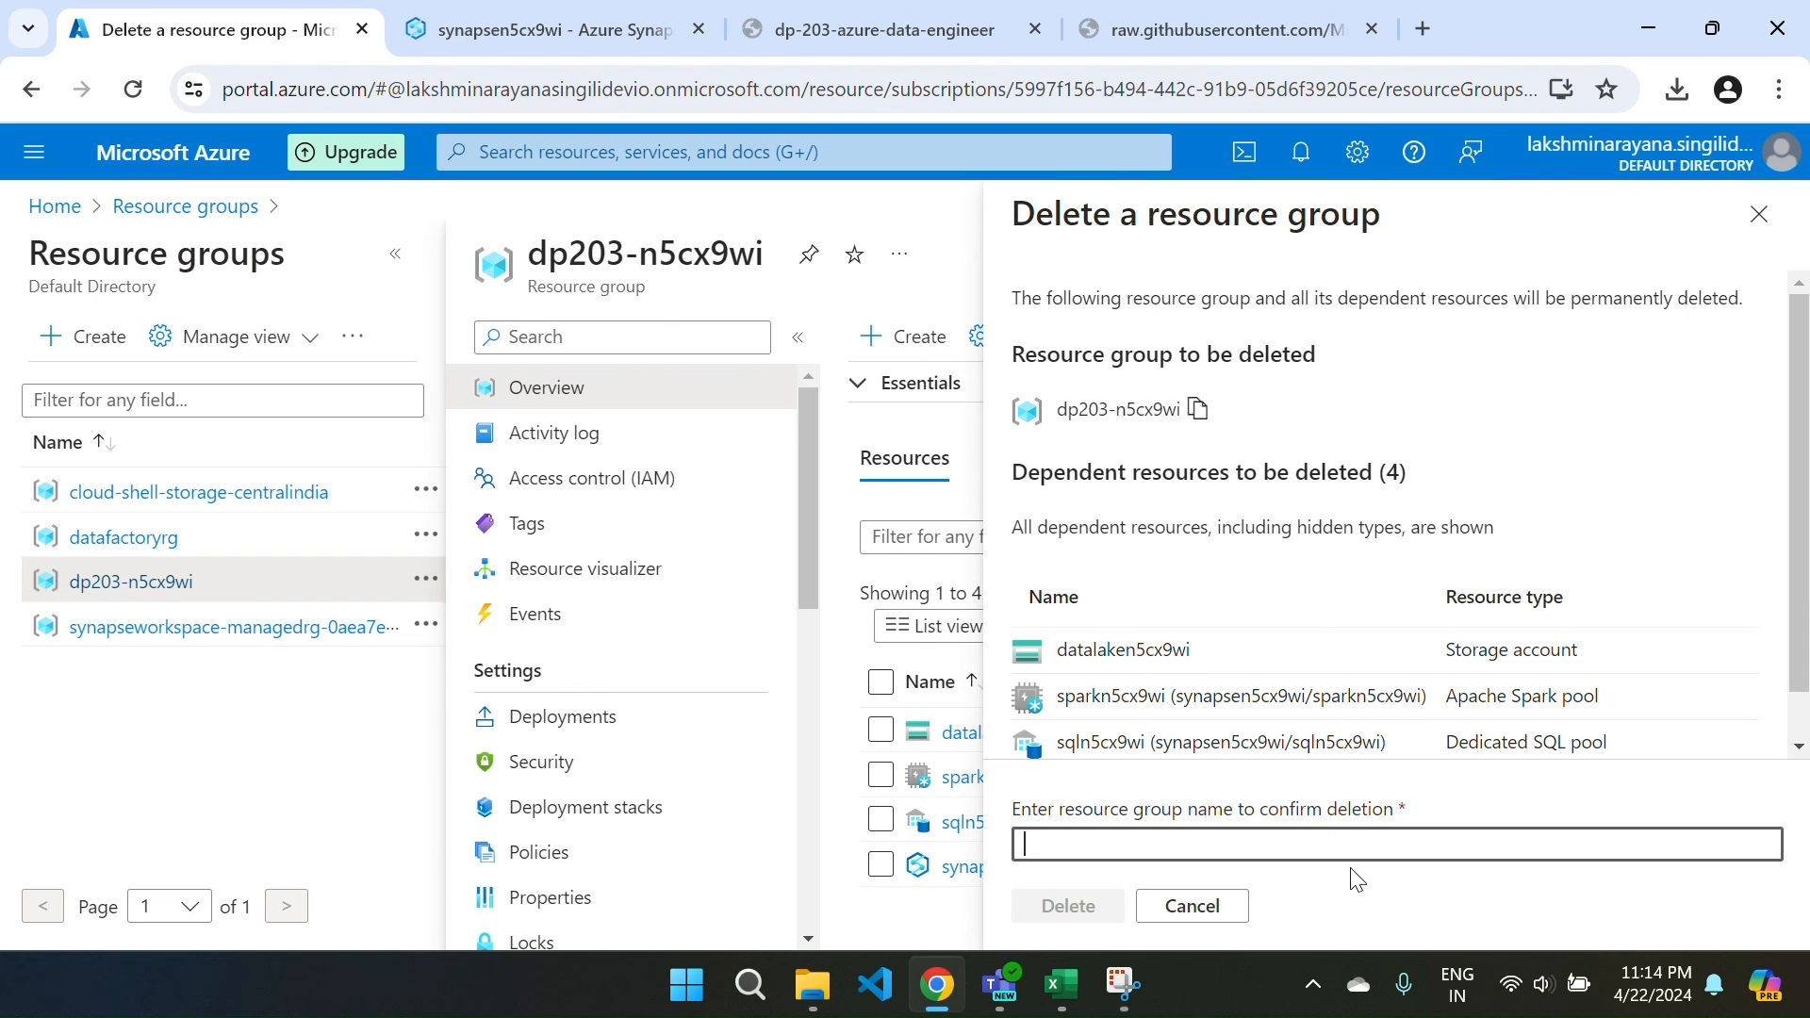
Paste the copied group name to confirm, then cancel the deletion and close the blade.
{"action": "left_click", "coordinate": [1197, 408]}
{"action": "left_click", "coordinate": [1082, 836]}
{"action": "key", "text": "ctrl+v"}
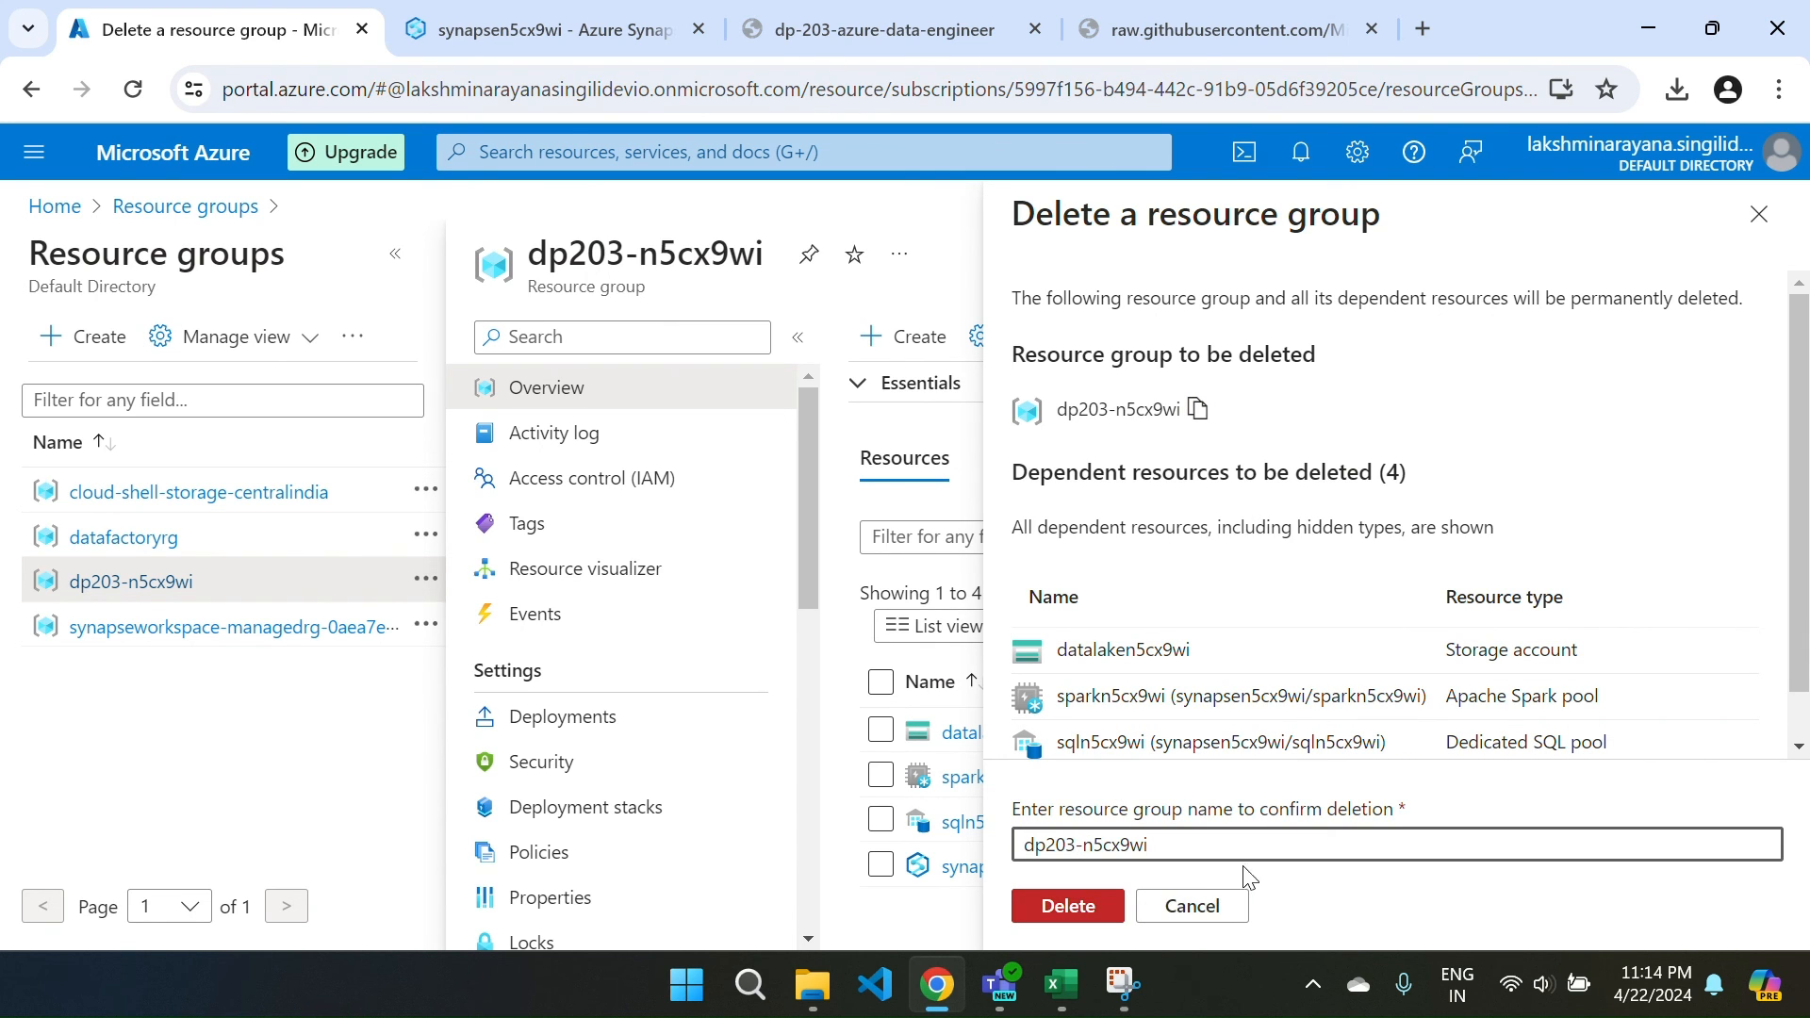
{"action": "left_click", "coordinate": [1192, 906]}
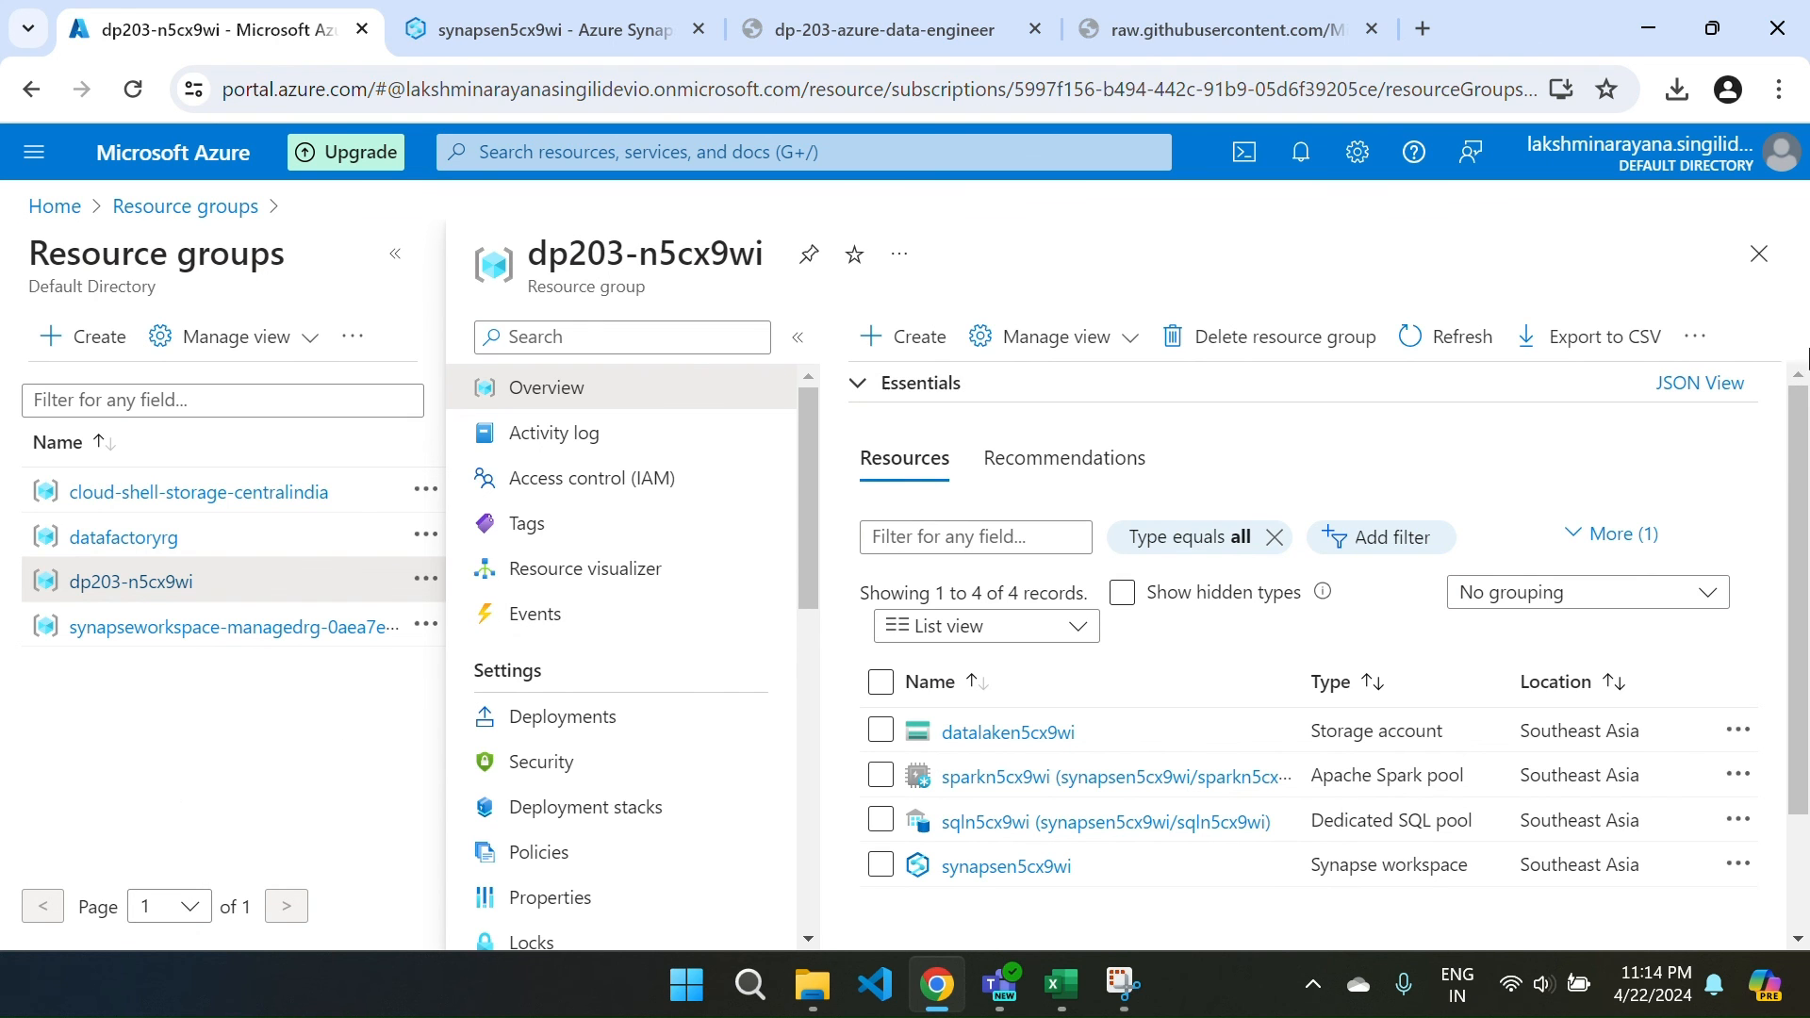
{"action": "left_click", "coordinate": [1759, 253]}
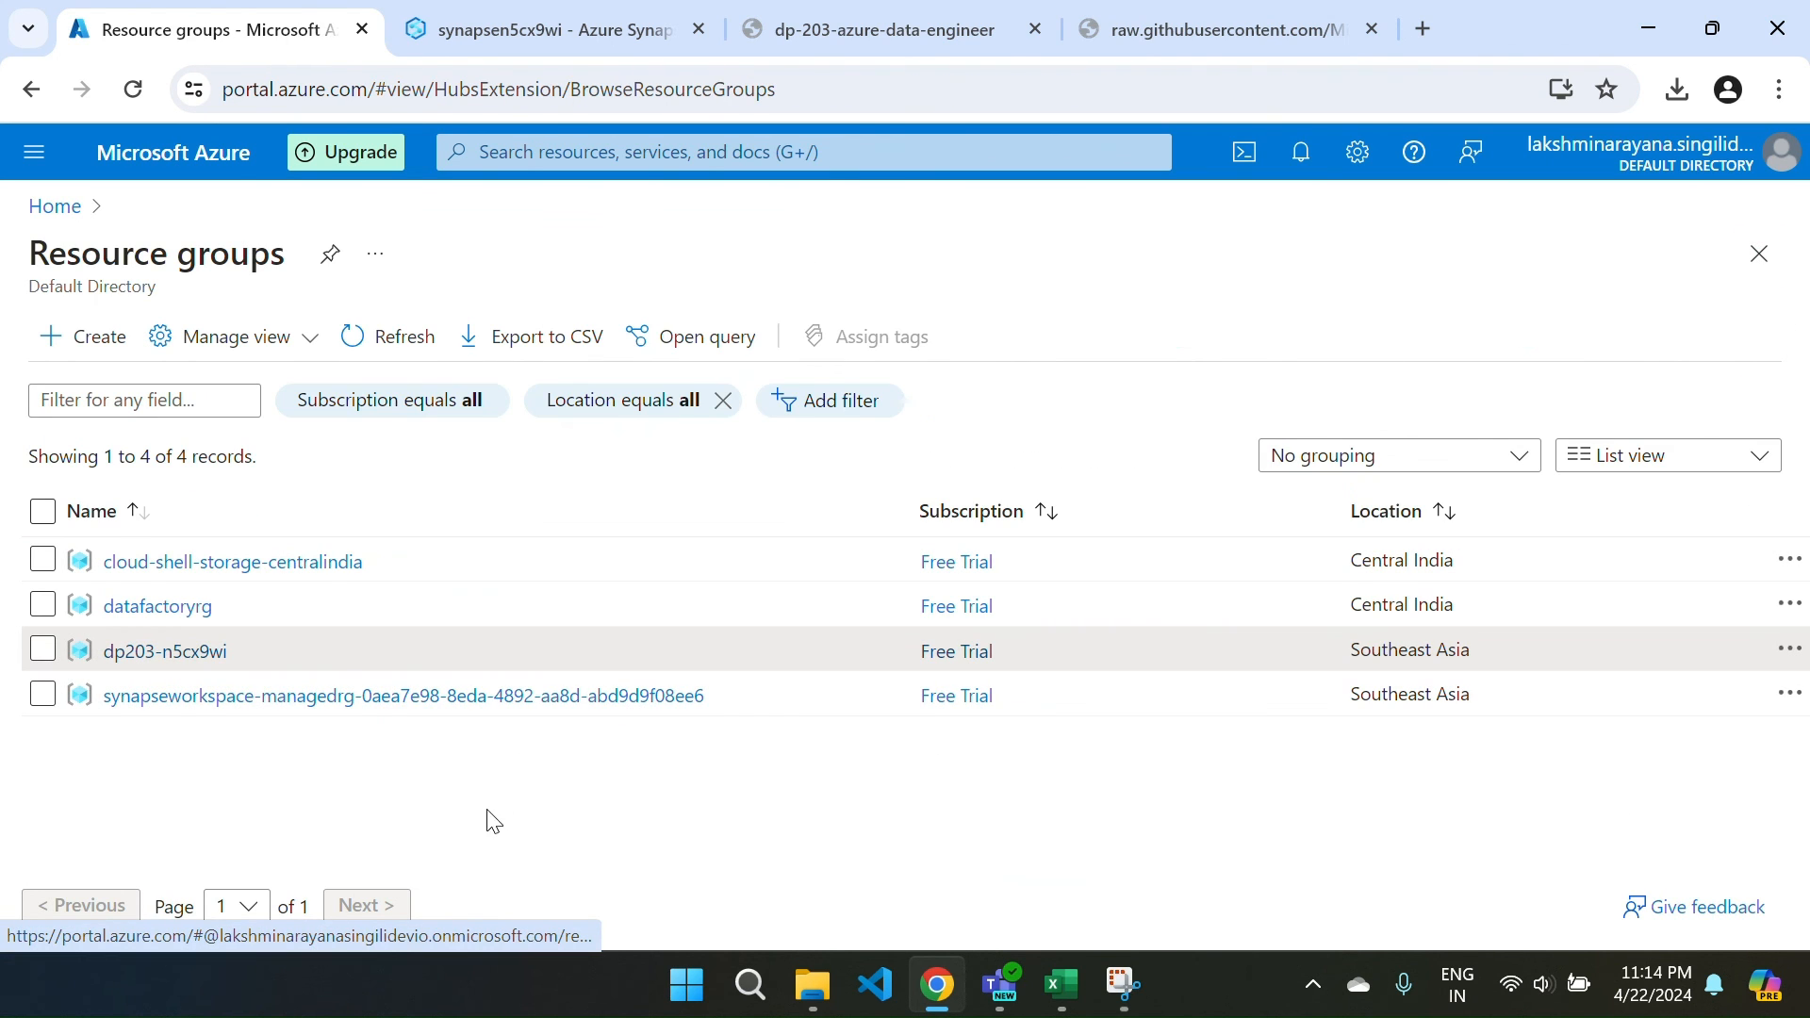